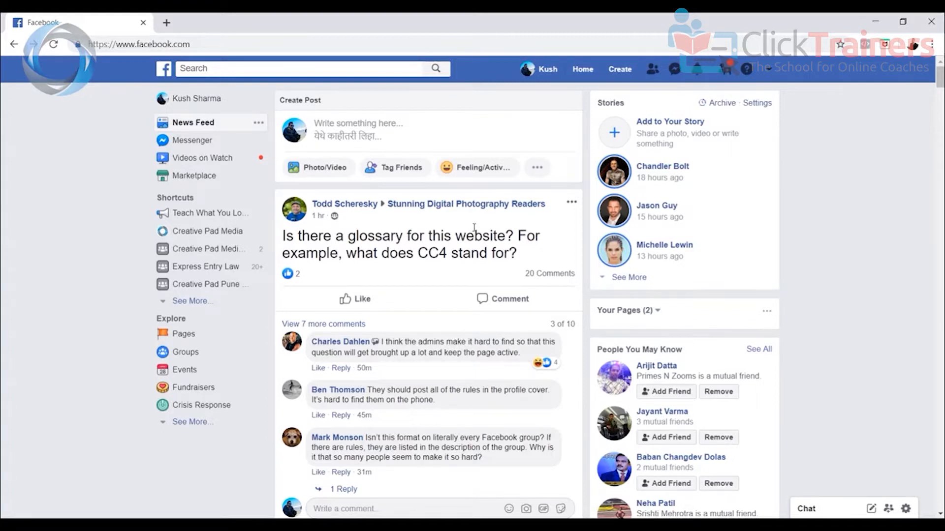
Open the booking page of the Booking.com sponsored post in the news feed and close its check-in calendar
{"action": "scroll", "coordinate": [474, 228], "scroll_direction": "down", "scroll_amount": 8}
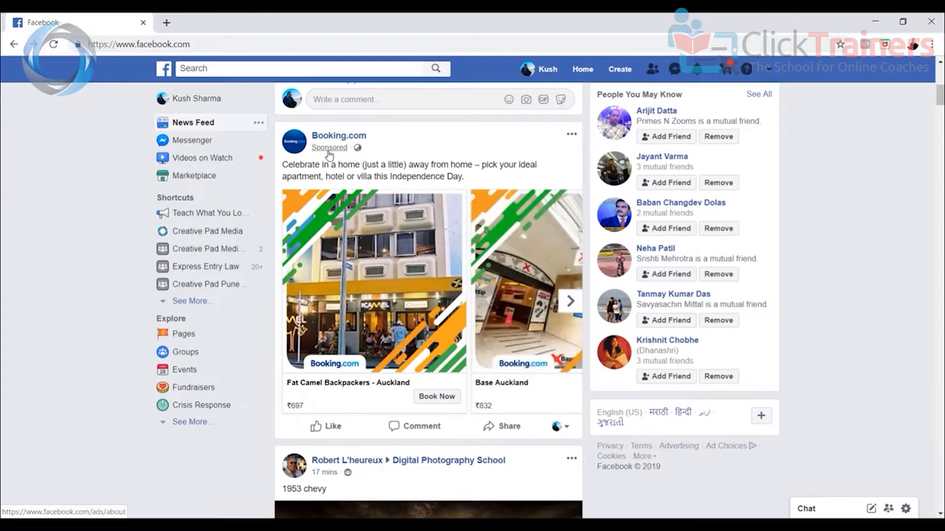
{"action": "mouse_move", "coordinate": [353, 140]}
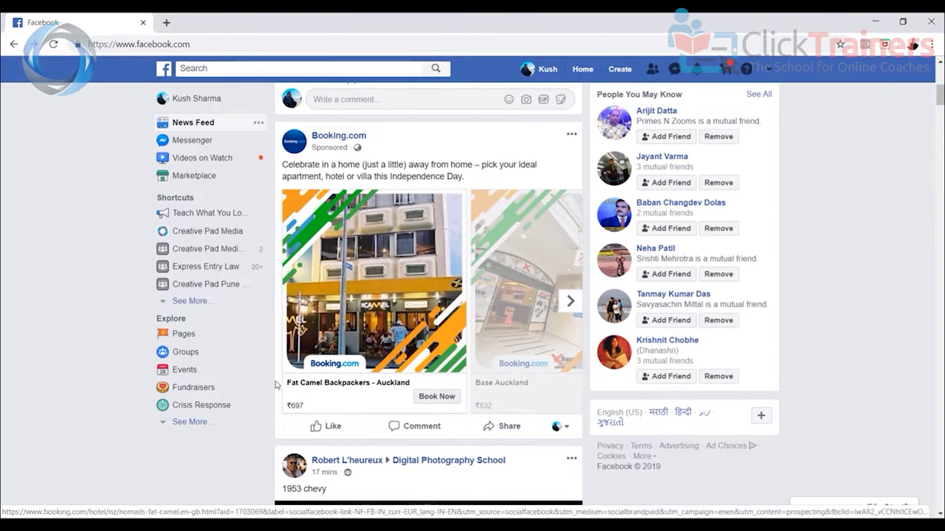
{"action": "left_click", "coordinate": [444, 403]}
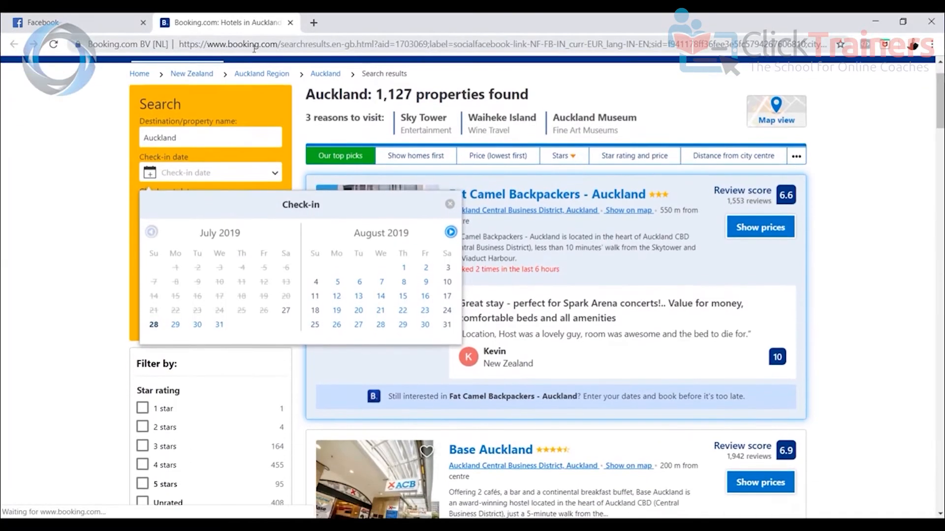
{"action": "left_click", "coordinate": [449, 182]}
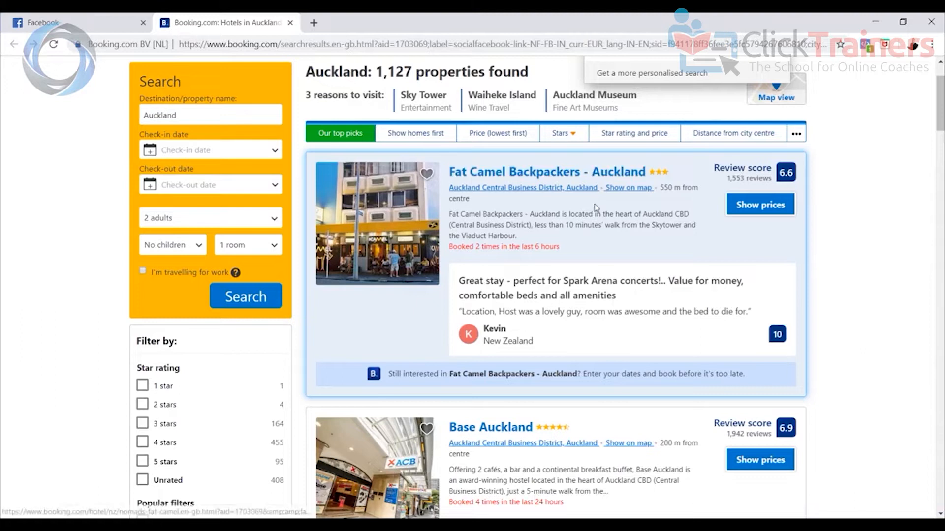
Return to the Facebook news feed and look through the posts for another sponsored ad, examining its advertiser and ad text
{"action": "left_click", "coordinate": [98, 22]}
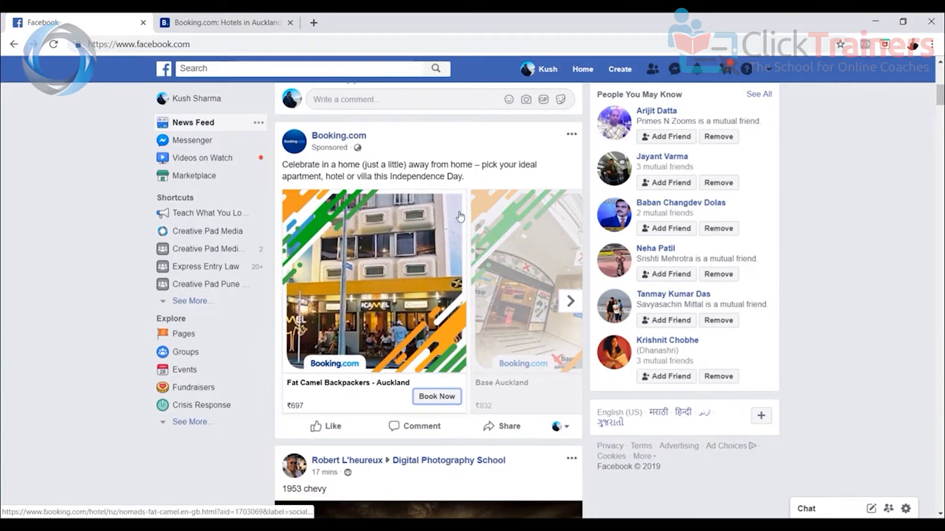
{"action": "scroll", "coordinate": [403, 298], "scroll_direction": "down", "scroll_amount": 2}
{"action": "scroll", "coordinate": [420, 276], "scroll_direction": "down", "scroll_amount": 15}
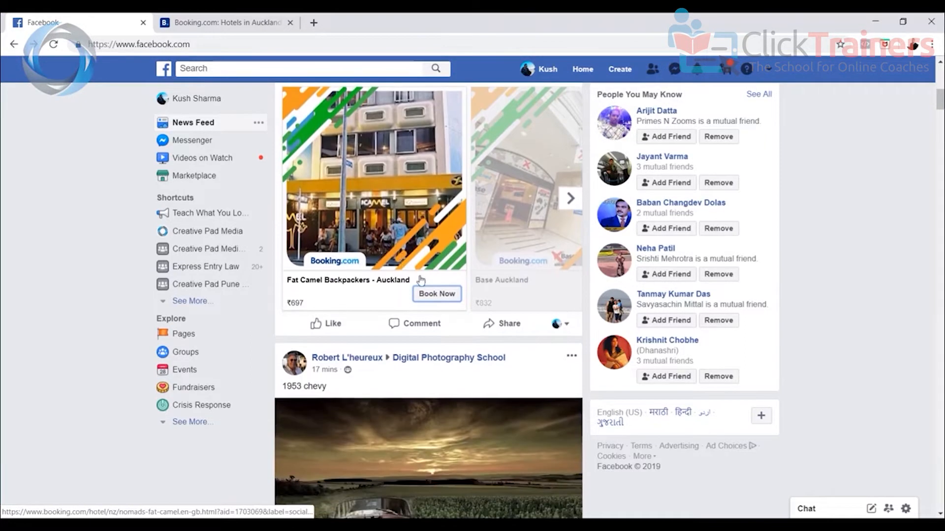
{"action": "scroll", "coordinate": [419, 279], "scroll_direction": "down", "scroll_amount": 10}
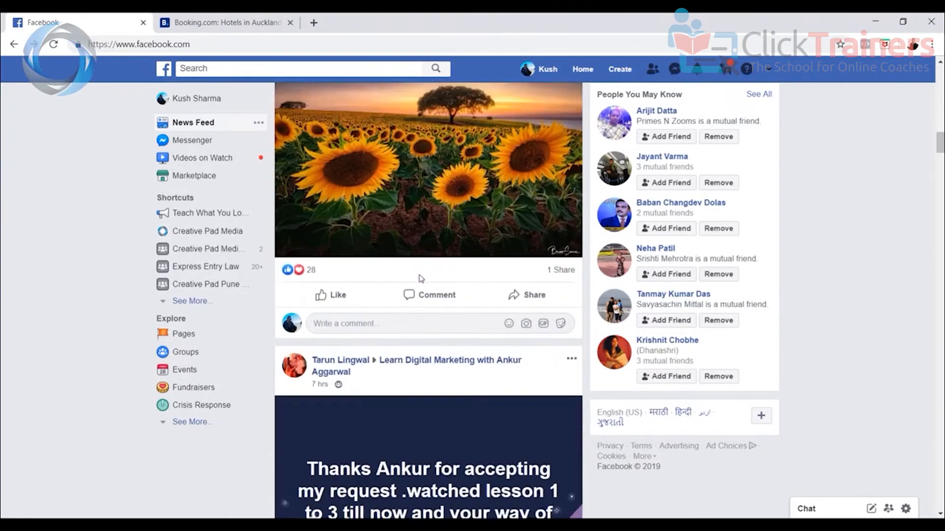
{"action": "scroll", "coordinate": [393, 195], "scroll_direction": "up", "scroll_amount": 6}
{"action": "scroll", "coordinate": [385, 141], "scroll_direction": "down", "scroll_amount": 2}
{"action": "scroll", "coordinate": [487, 194], "scroll_direction": "down", "scroll_amount": 2}
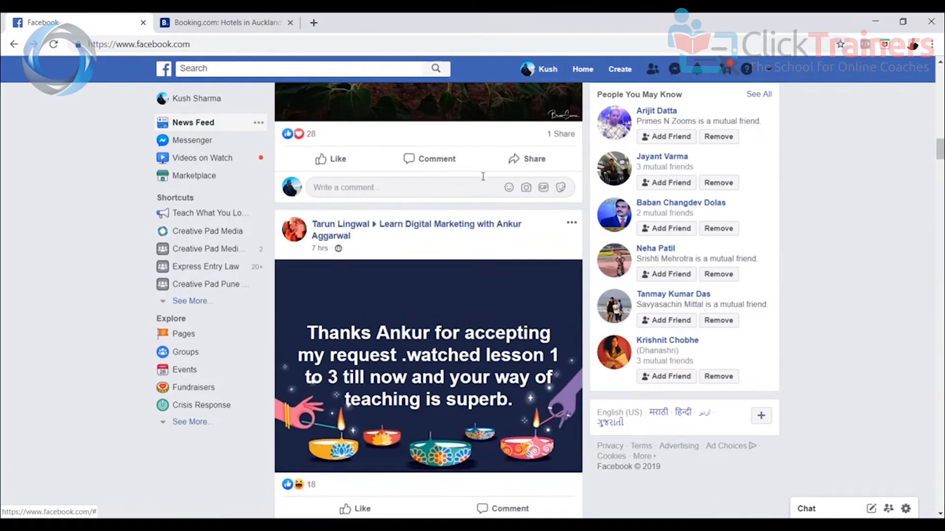
{"action": "scroll", "coordinate": [458, 182], "scroll_direction": "up", "scroll_amount": 4}
{"action": "scroll", "coordinate": [467, 192], "scroll_direction": "down", "scroll_amount": 2}
{"action": "scroll", "coordinate": [467, 192], "scroll_direction": "down", "scroll_amount": 6}
{"action": "scroll", "coordinate": [466, 189], "scroll_direction": "down", "scroll_amount": 1}
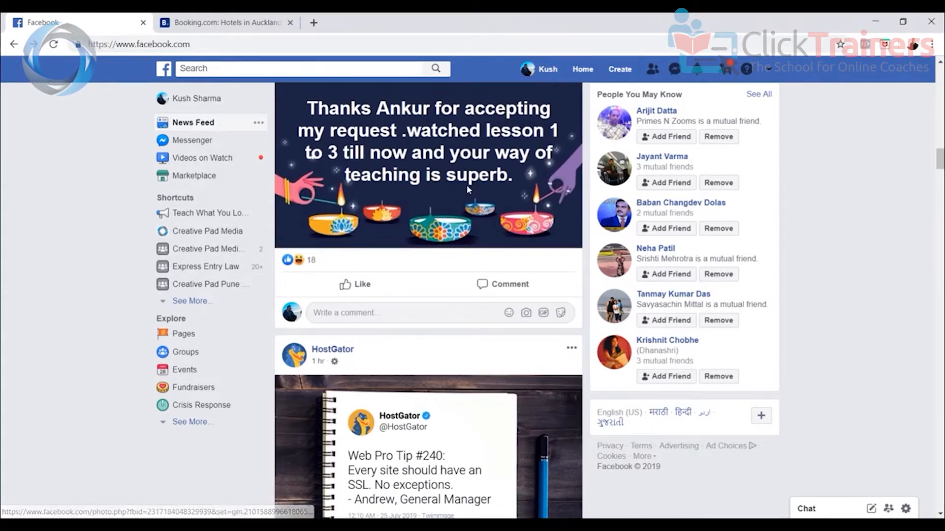
{"action": "scroll", "coordinate": [466, 186], "scroll_direction": "up", "scroll_amount": 3}
{"action": "scroll", "coordinate": [473, 231], "scroll_direction": "down", "scroll_amount": 7}
{"action": "scroll", "coordinate": [473, 254], "scroll_direction": "down", "scroll_amount": 2}
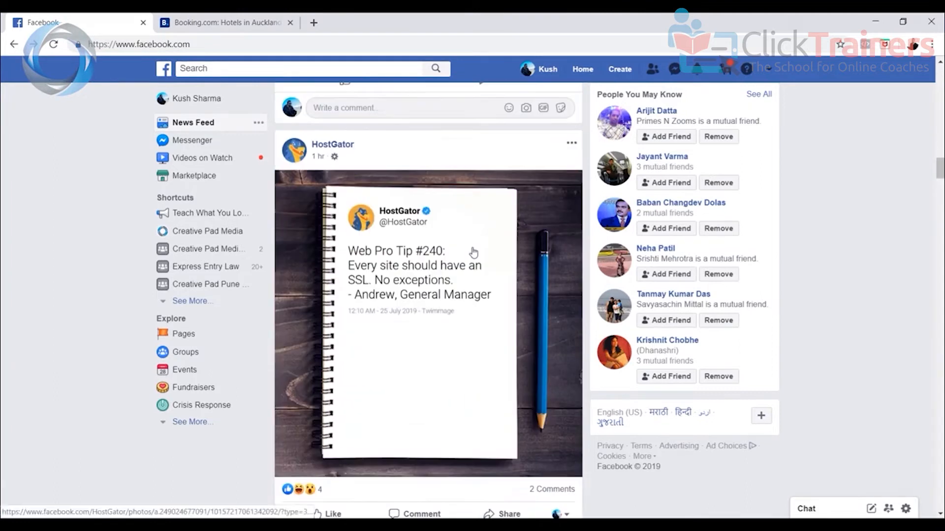
{"action": "scroll", "coordinate": [473, 251], "scroll_direction": "down", "scroll_amount": 2}
{"action": "scroll", "coordinate": [467, 224], "scroll_direction": "up", "scroll_amount": 2}
{"action": "scroll", "coordinate": [408, 222], "scroll_direction": "down", "scroll_amount": 6}
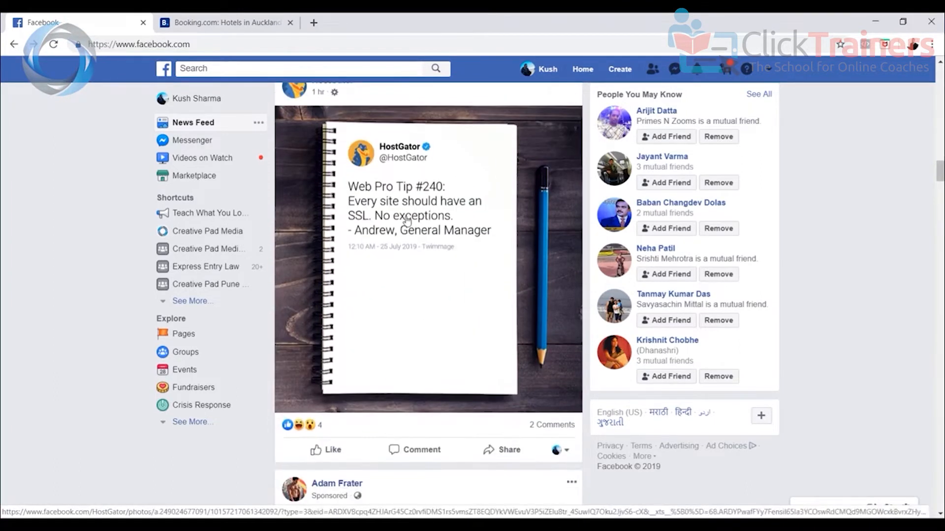
{"action": "scroll", "coordinate": [409, 223], "scroll_direction": "down", "scroll_amount": 5}
{"action": "scroll", "coordinate": [416, 217], "scroll_direction": "up", "scroll_amount": 3}
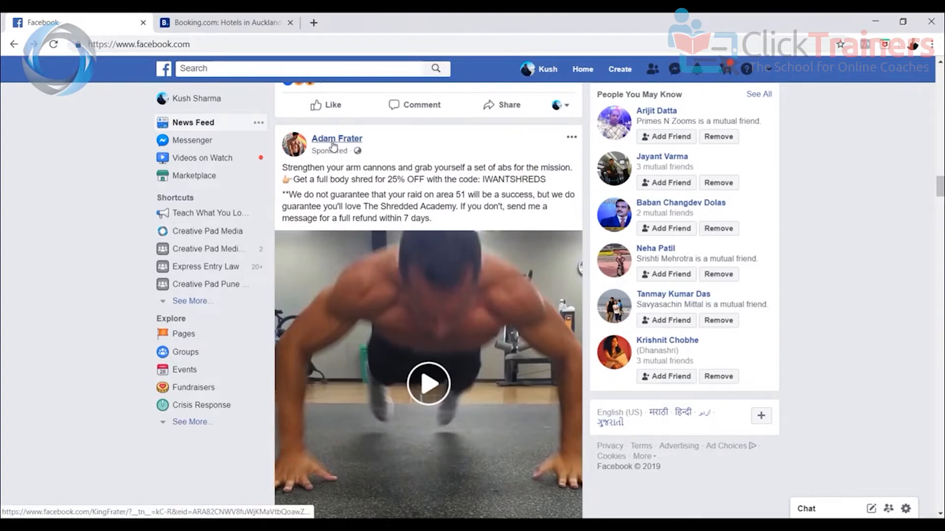
{"action": "mouse_move", "coordinate": [332, 144]}
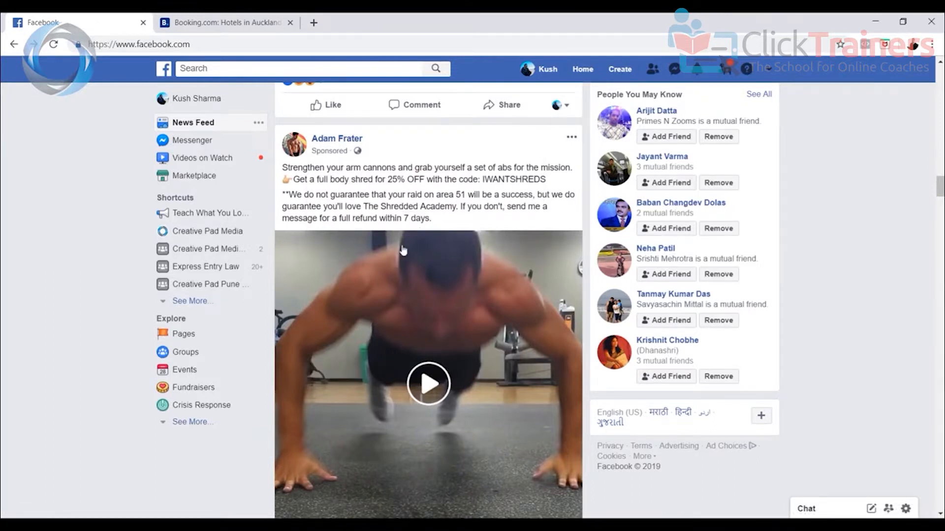
Play the video in the "Storming area 51?" sponsored post, skip ahead to its closing part, and pause it
{"action": "scroll", "coordinate": [450, 222], "scroll_direction": "down", "scroll_amount": 2}
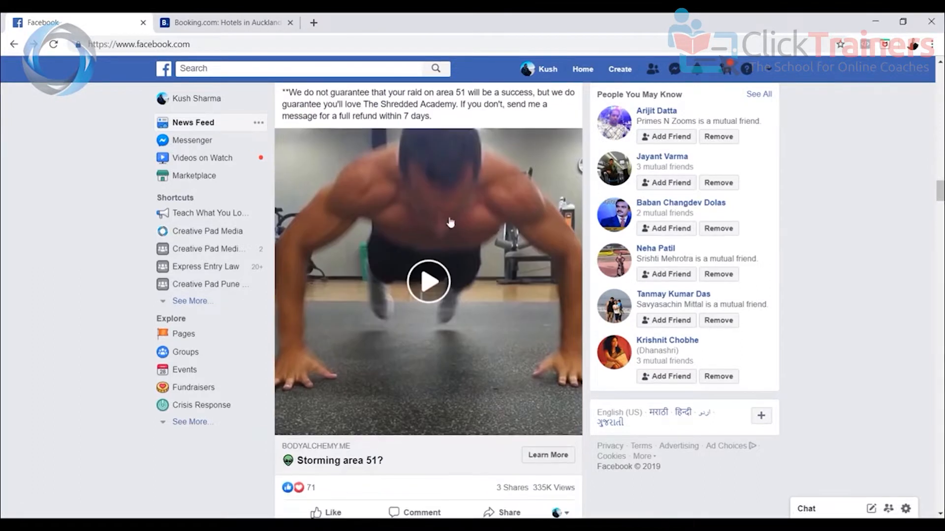
{"action": "left_click", "coordinate": [429, 281]}
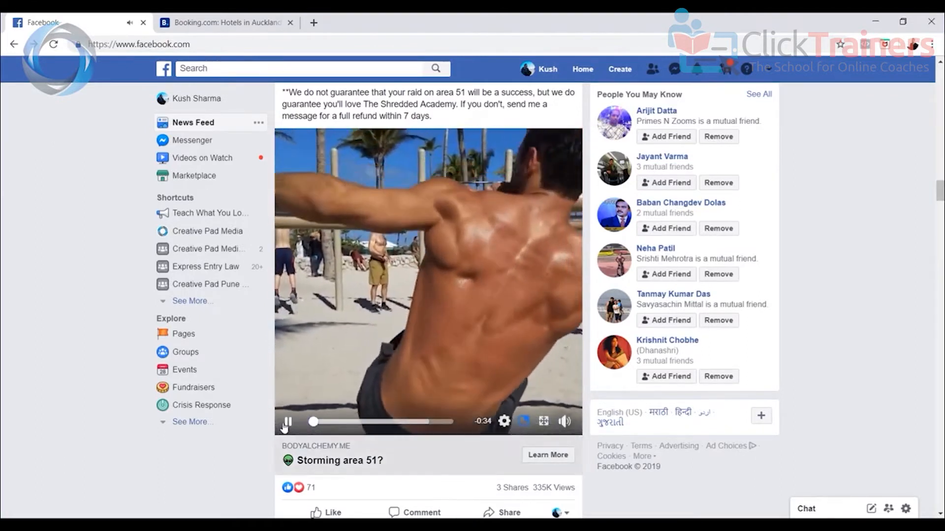
{"action": "left_click", "coordinate": [286, 424]}
{"action": "scroll", "coordinate": [419, 264], "scroll_direction": "up", "scroll_amount": 2}
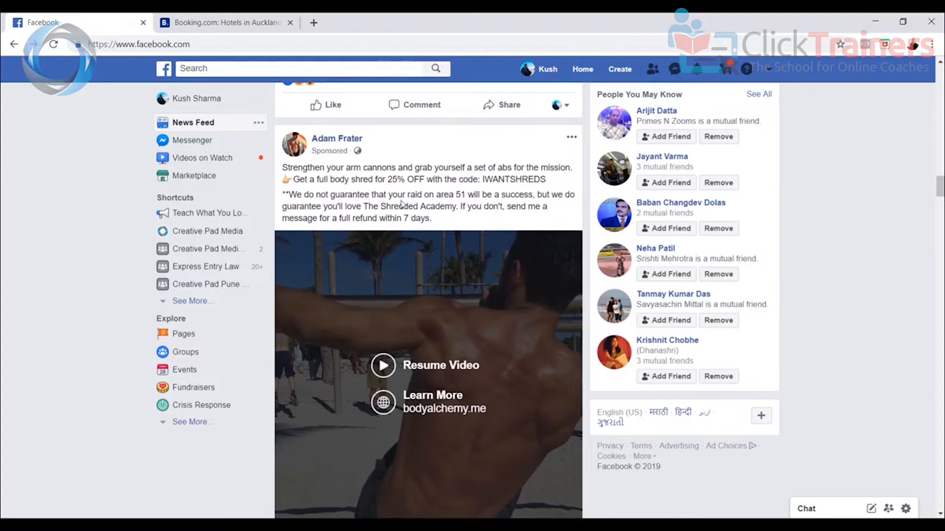
{"action": "scroll", "coordinate": [402, 203], "scroll_direction": "down", "scroll_amount": 2}
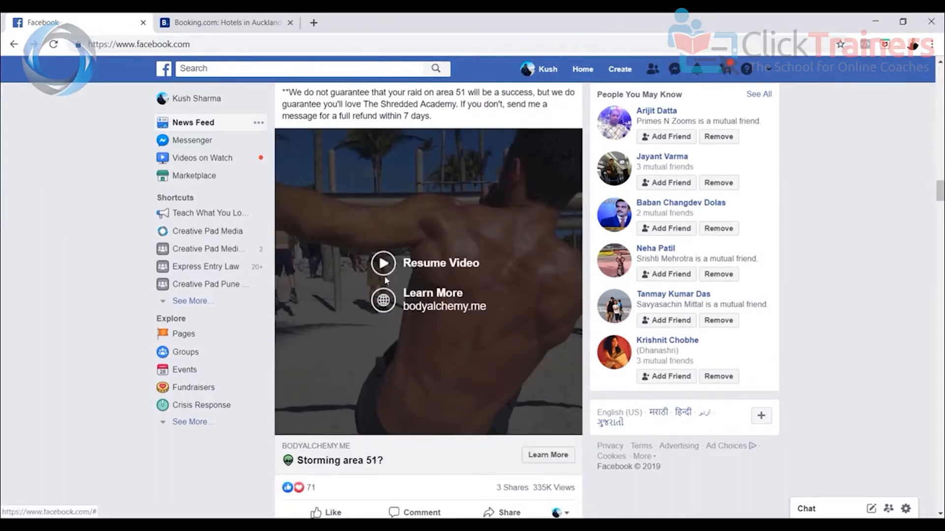
{"action": "left_click", "coordinate": [383, 266]}
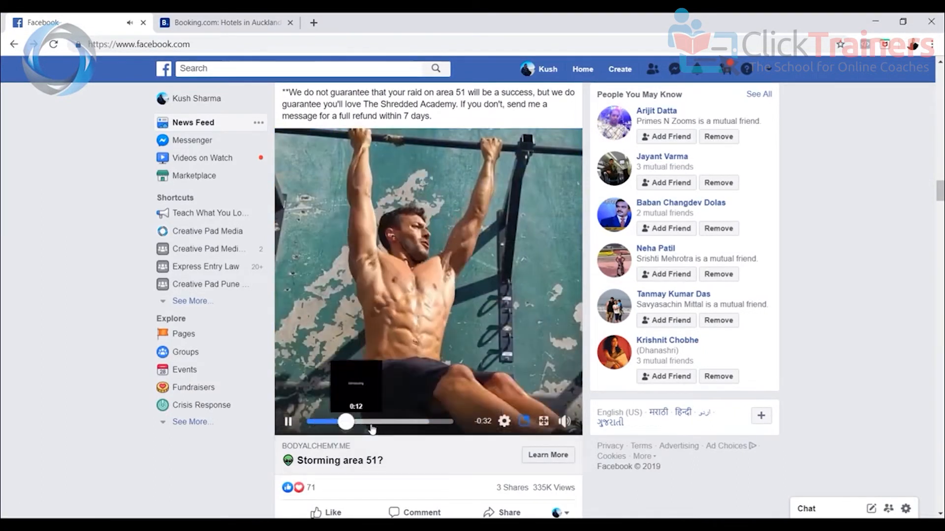
{"action": "left_click", "coordinate": [413, 422]}
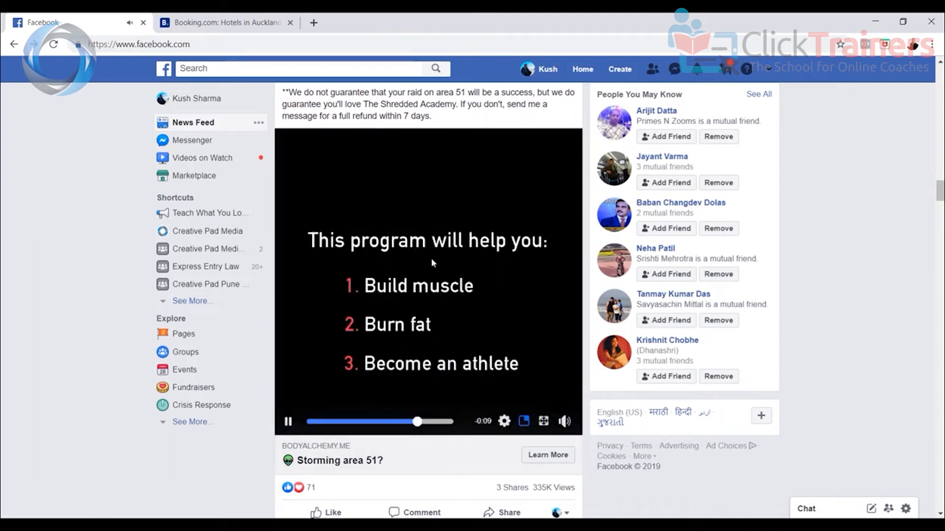
{"action": "left_click", "coordinate": [289, 422]}
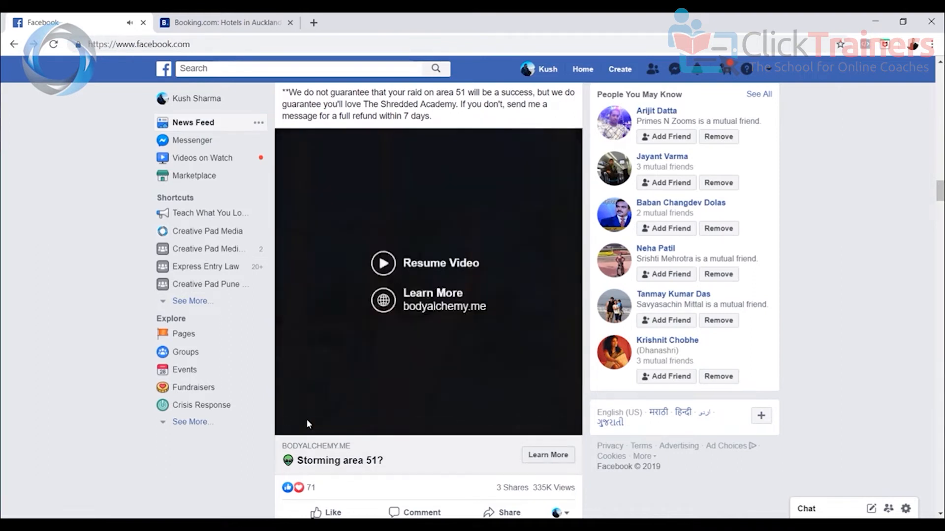
Open the bodyalchemy.me landing page from the ad and review its sales content through to the 8 Week Full Body Shred offer
{"action": "scroll", "coordinate": [512, 398], "scroll_direction": "down", "scroll_amount": 2}
{"action": "left_click", "coordinate": [563, 359]}
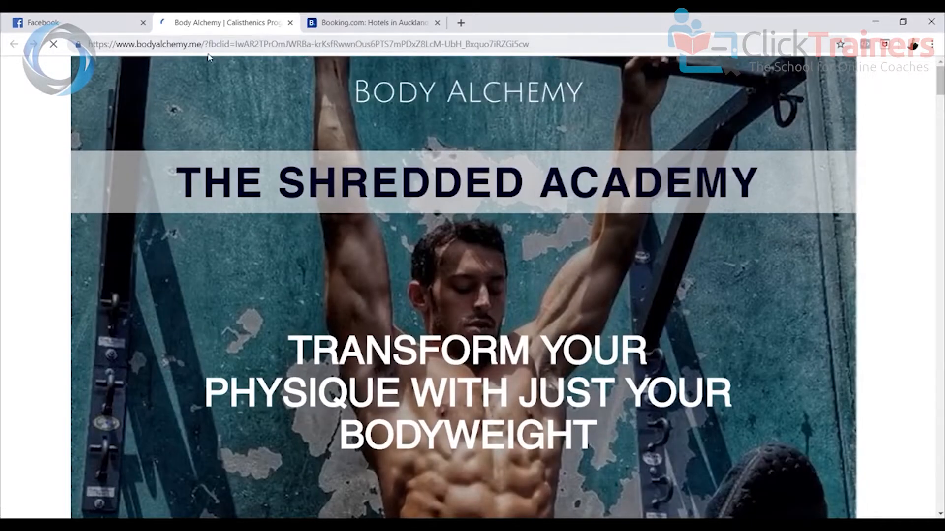
{"action": "scroll", "coordinate": [316, 102], "scroll_direction": "down", "scroll_amount": 15}
{"action": "scroll", "coordinate": [315, 102], "scroll_direction": "down", "scroll_amount": 20}
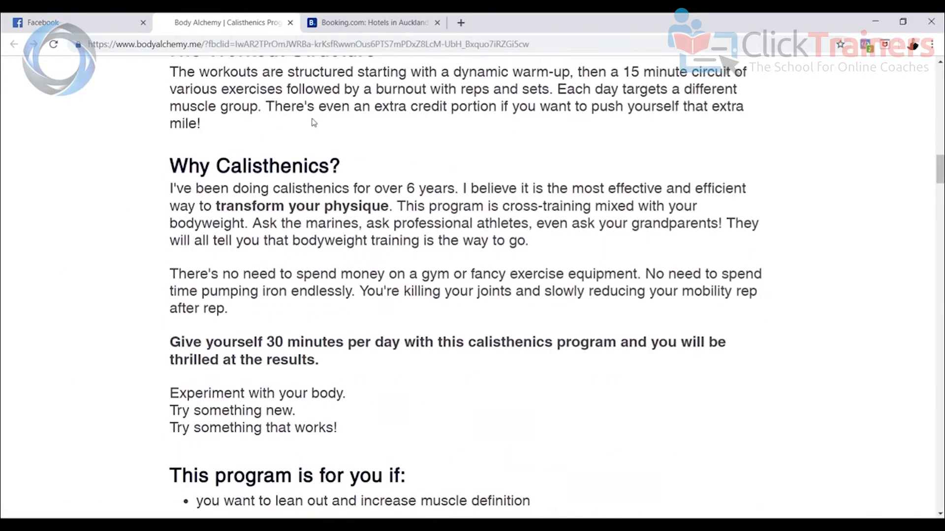
{"action": "scroll", "coordinate": [303, 138], "scroll_direction": "down", "scroll_amount": 20}
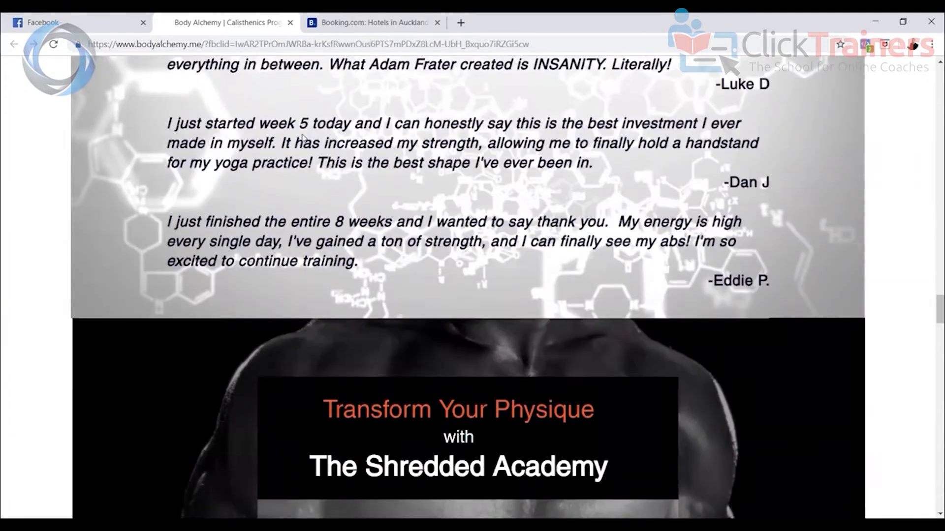
{"action": "scroll", "coordinate": [301, 137], "scroll_direction": "down", "scroll_amount": 20}
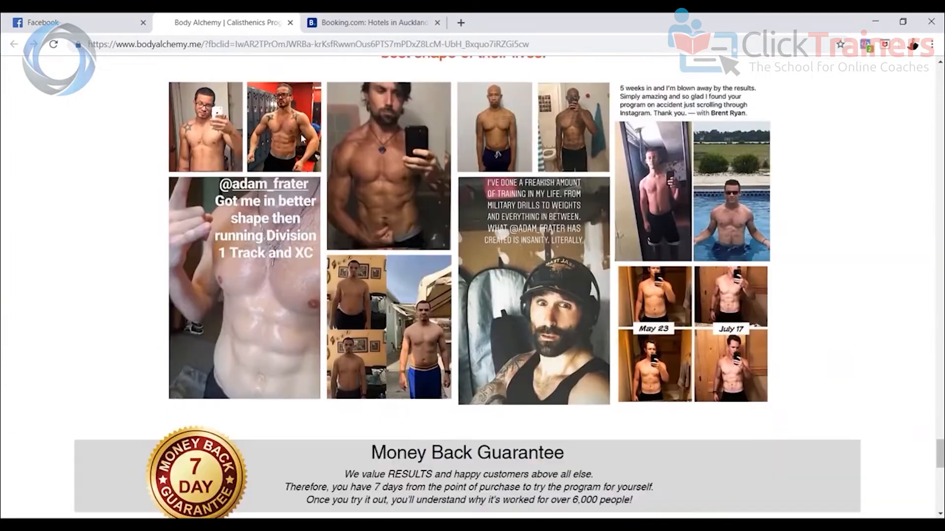
{"action": "scroll", "coordinate": [301, 139], "scroll_direction": "up", "scroll_amount": 4}
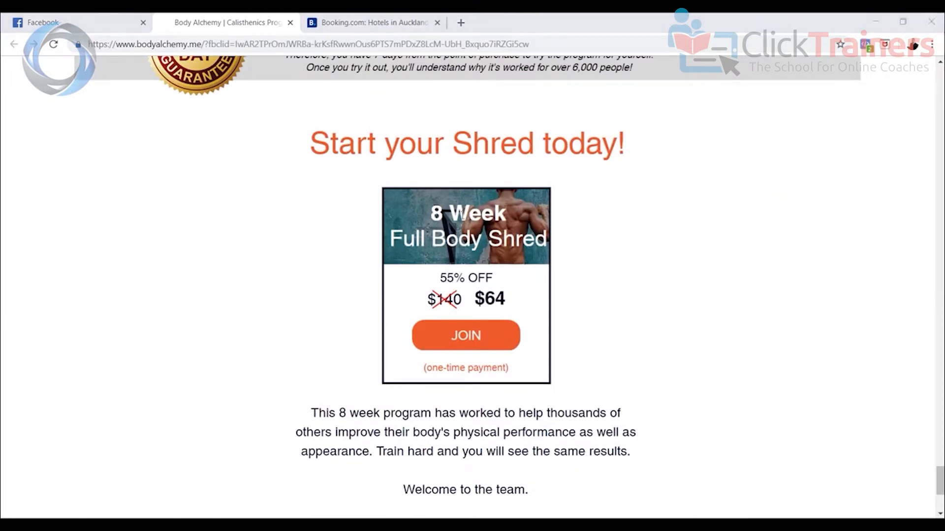
Return to the Facebook news feed and examine the sponsored post "This Is The Hottest Trend Of 2019"
{"action": "left_click", "coordinate": [74, 22]}
{"action": "scroll", "coordinate": [490, 215], "scroll_direction": "down", "scroll_amount": 5}
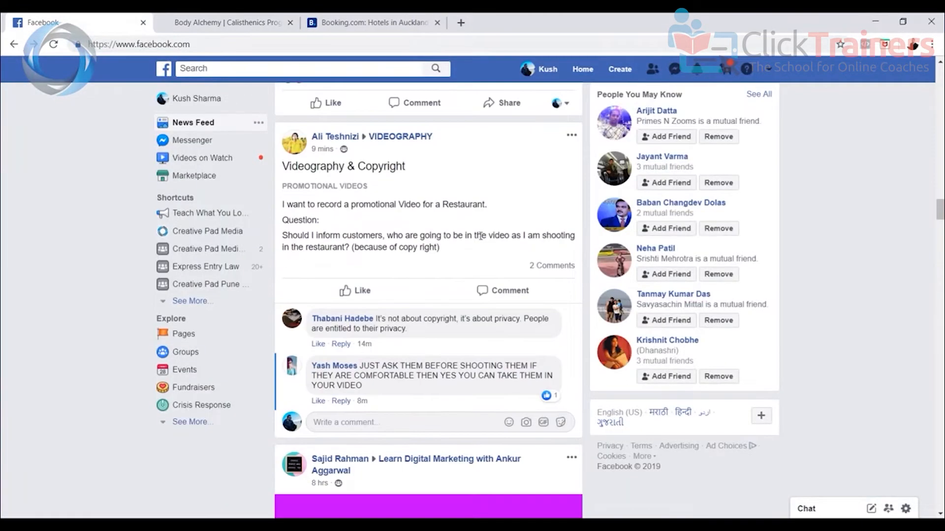
{"action": "scroll", "coordinate": [480, 236], "scroll_direction": "down", "scroll_amount": 20}
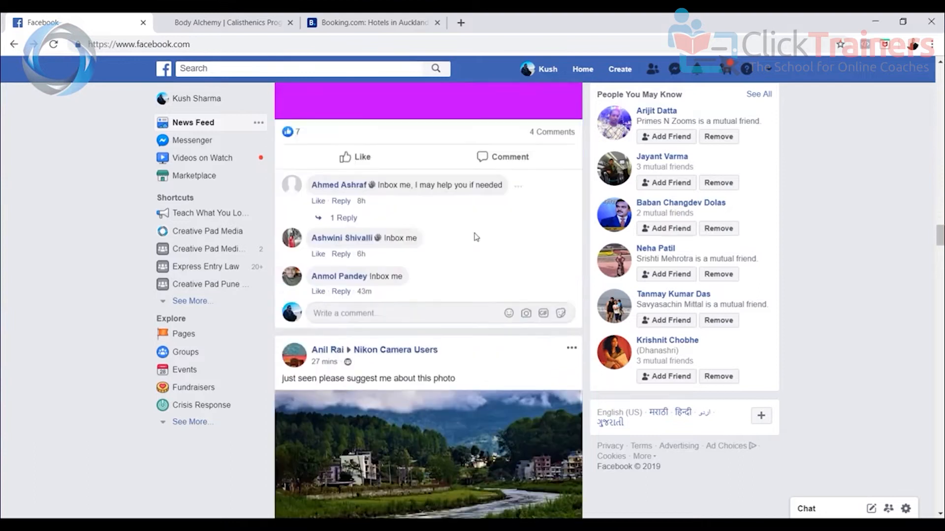
{"action": "scroll", "coordinate": [472, 236], "scroll_direction": "down", "scroll_amount": 15}
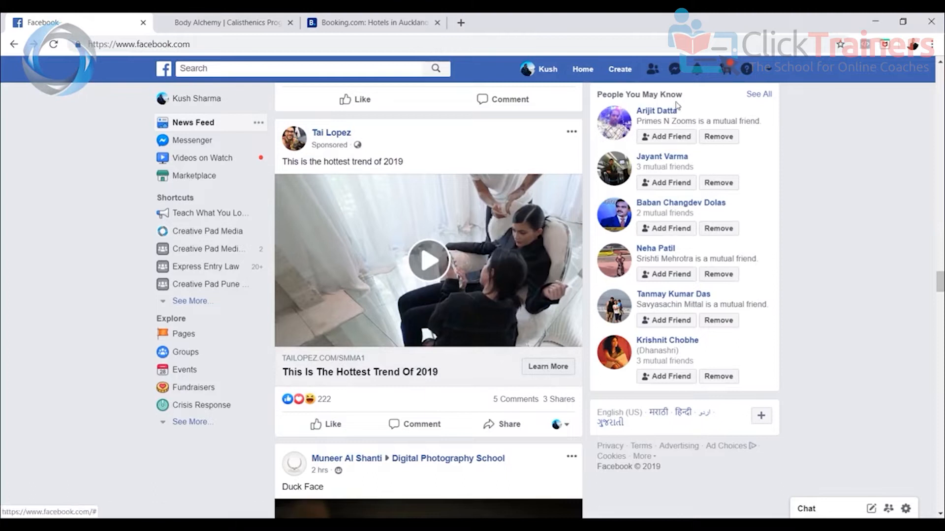
Continue through the news feed to the Photzy sponsored post about natural light and examine its advertiser and ad text
{"action": "scroll", "coordinate": [458, 268], "scroll_direction": "down", "scroll_amount": 4}
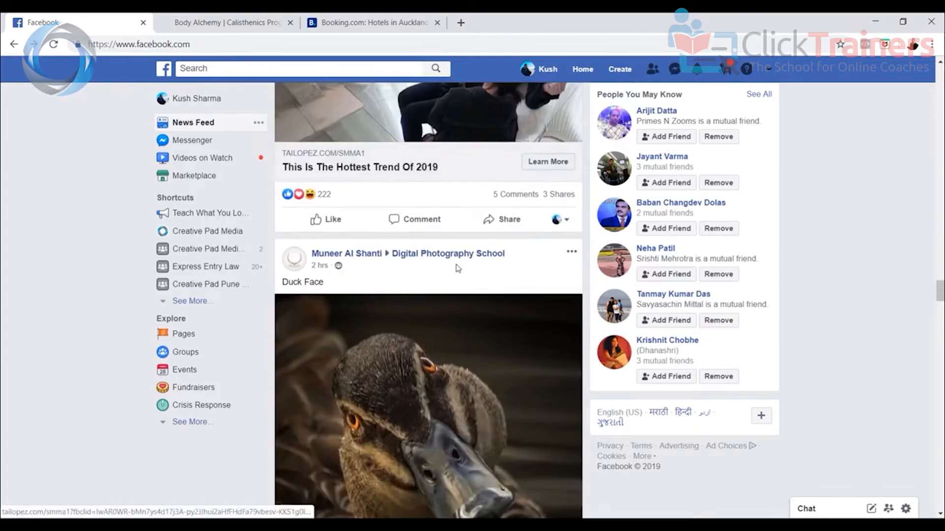
{"action": "scroll", "coordinate": [458, 268], "scroll_direction": "down", "scroll_amount": 10}
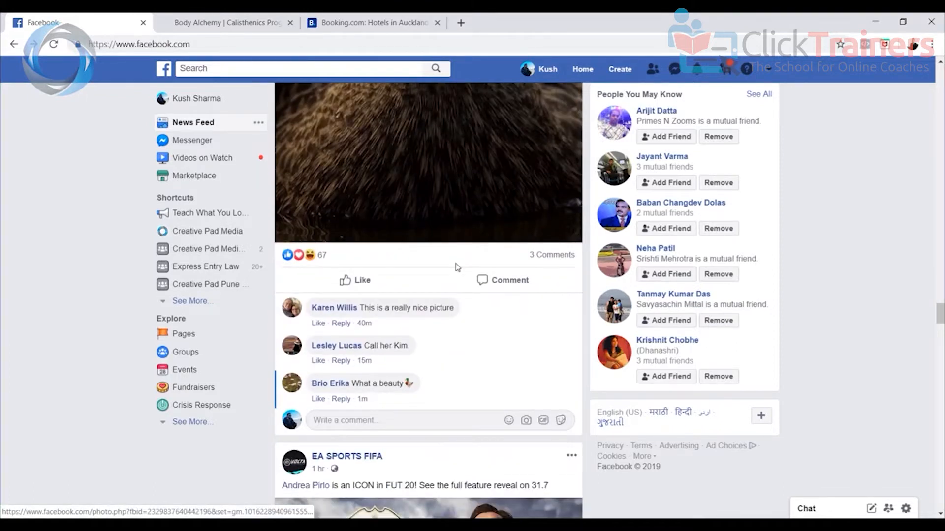
{"action": "scroll", "coordinate": [457, 267], "scroll_direction": "down", "scroll_amount": 12}
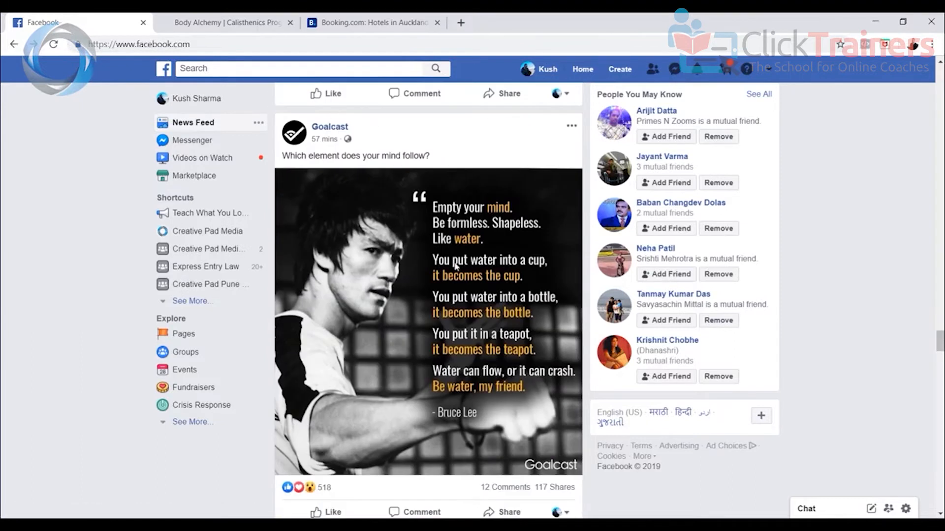
{"action": "scroll", "coordinate": [455, 266], "scroll_direction": "down", "scroll_amount": 12}
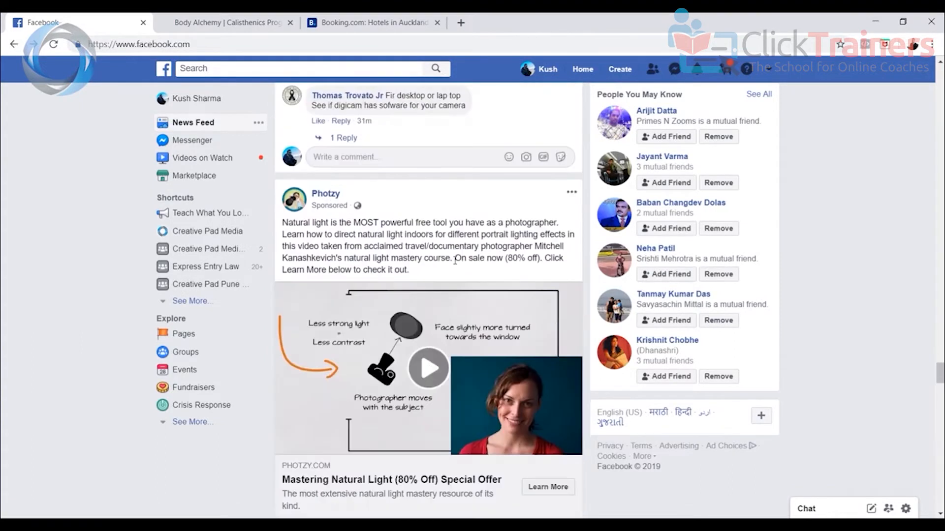
{"action": "scroll", "coordinate": [455, 261], "scroll_direction": "down", "scroll_amount": 2}
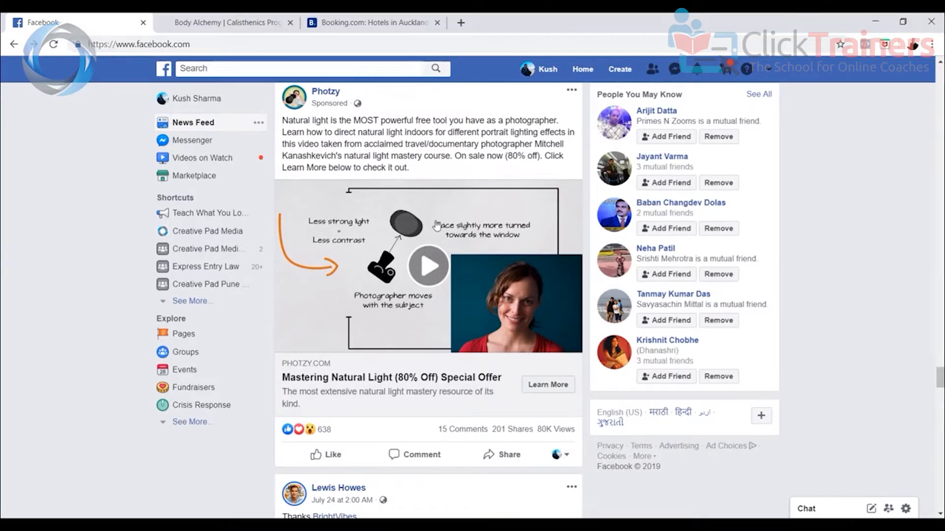
{"action": "scroll", "coordinate": [388, 235], "scroll_direction": "up", "scroll_amount": 2}
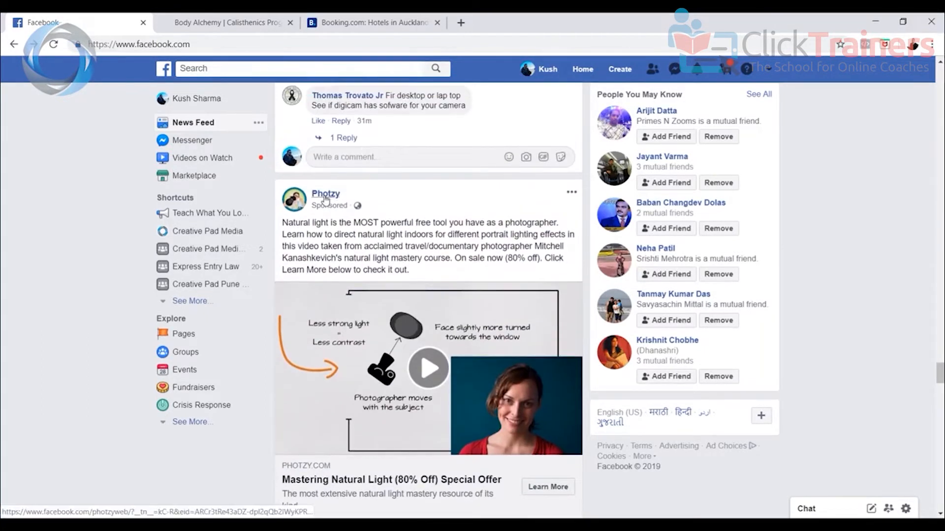
{"action": "mouse_move", "coordinate": [324, 199]}
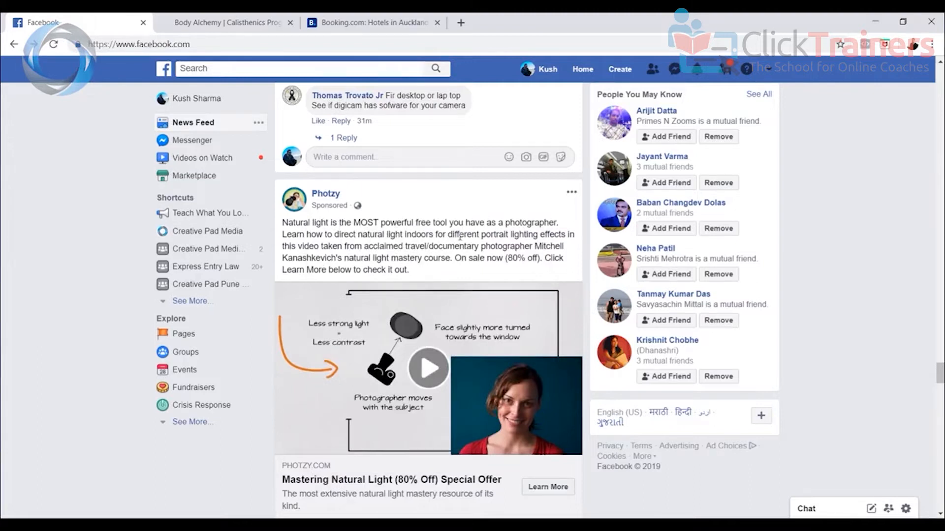
Play the video in the Photzy sponsored post, skip slightly ahead, and pause it
{"action": "scroll", "coordinate": [516, 235], "scroll_direction": "down", "scroll_amount": 2}
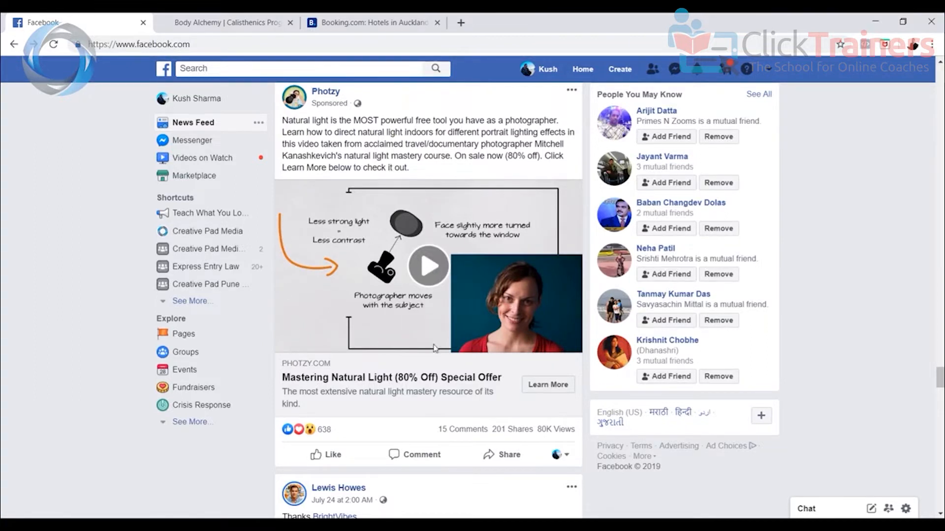
{"action": "left_click", "coordinate": [423, 271]}
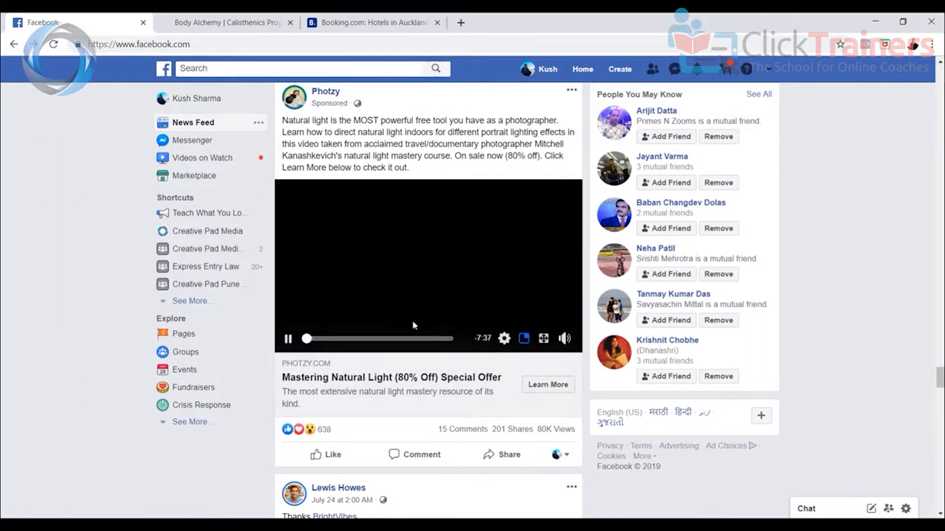
{"action": "left_click", "coordinate": [317, 339]}
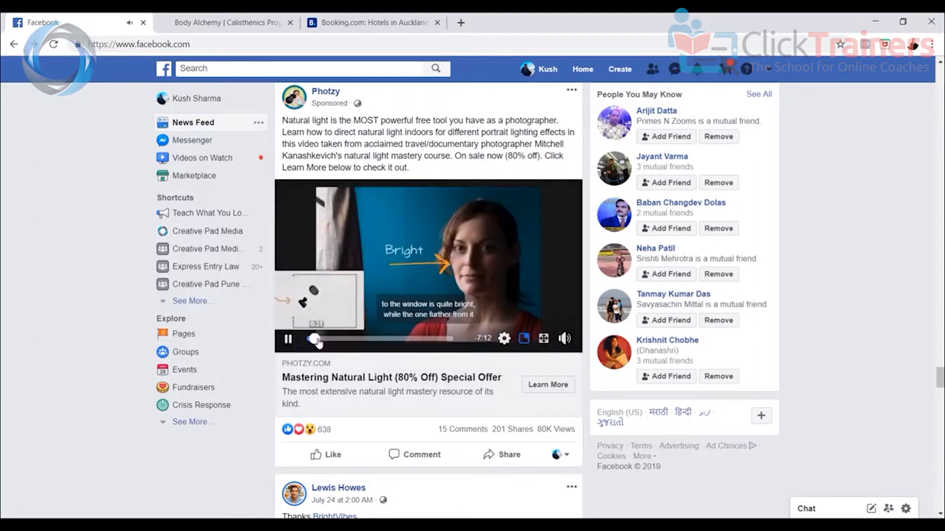
{"action": "left_click", "coordinate": [318, 339]}
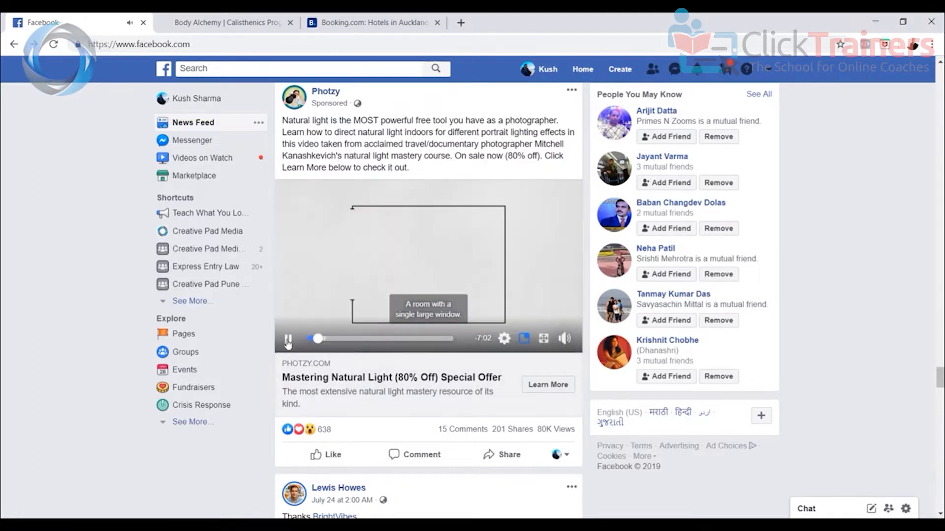
{"action": "left_click", "coordinate": [288, 340]}
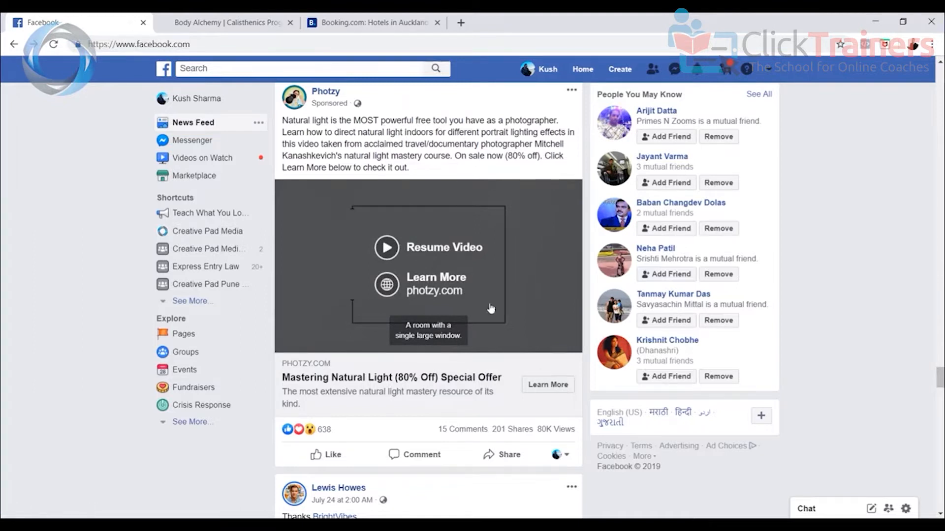
Open the photzy.com landing page from the ad and review its Mastering Natural Light course sales content
{"action": "left_click", "coordinate": [557, 386]}
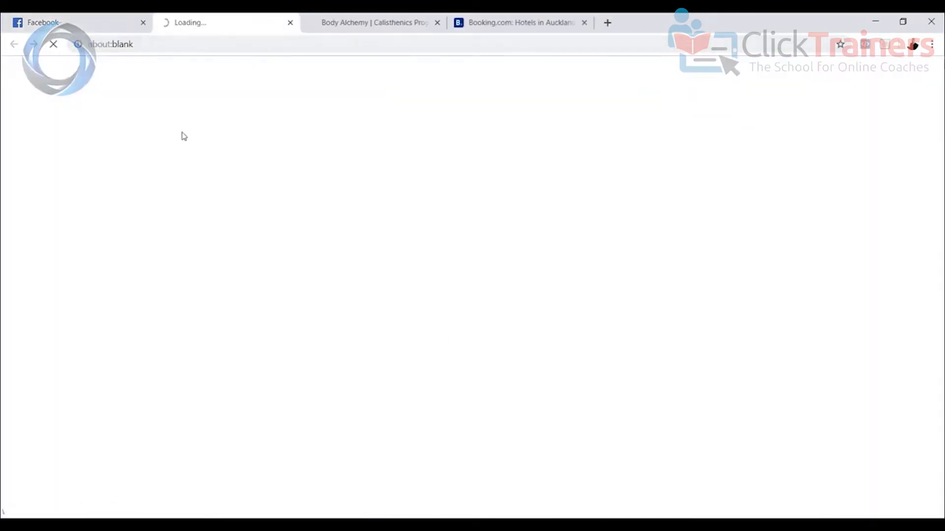
{"action": "scroll", "coordinate": [416, 253], "scroll_direction": "down", "scroll_amount": 15}
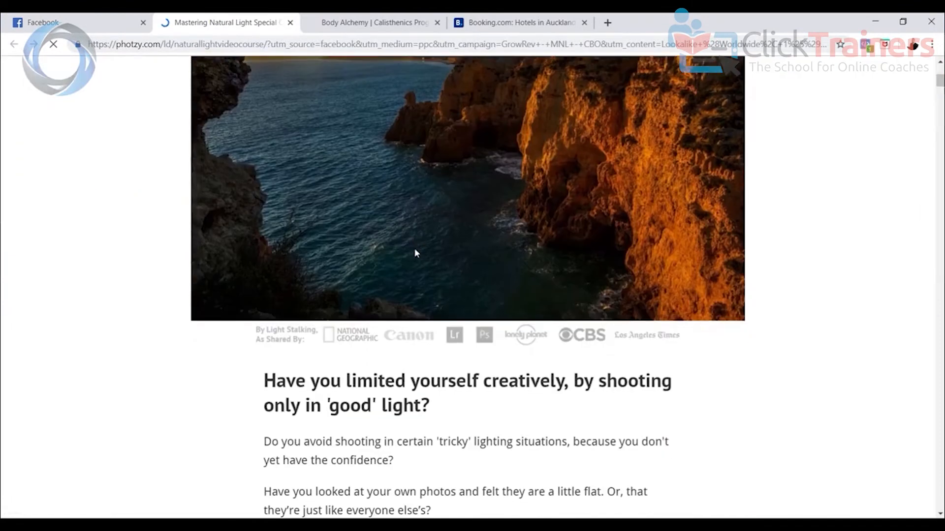
{"action": "scroll", "coordinate": [420, 252], "scroll_direction": "down", "scroll_amount": 20}
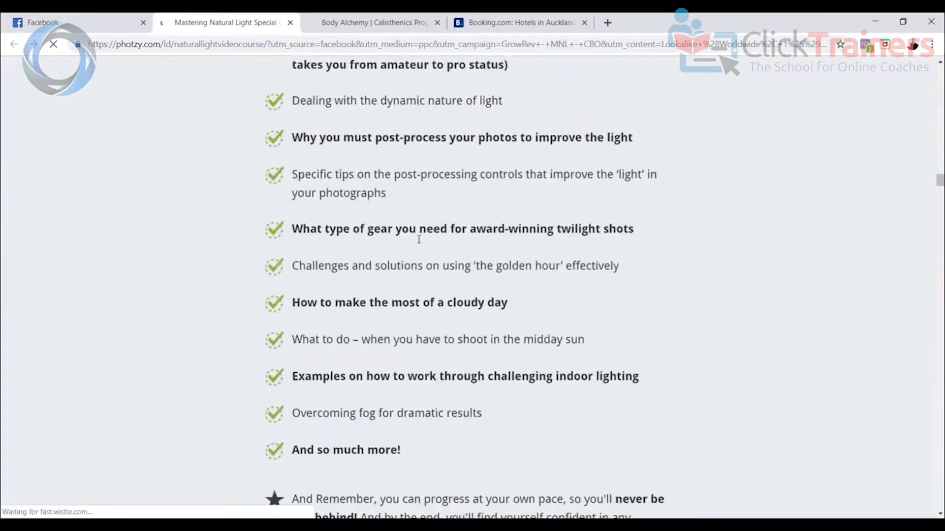
{"action": "scroll", "coordinate": [418, 241], "scroll_direction": "down", "scroll_amount": 10}
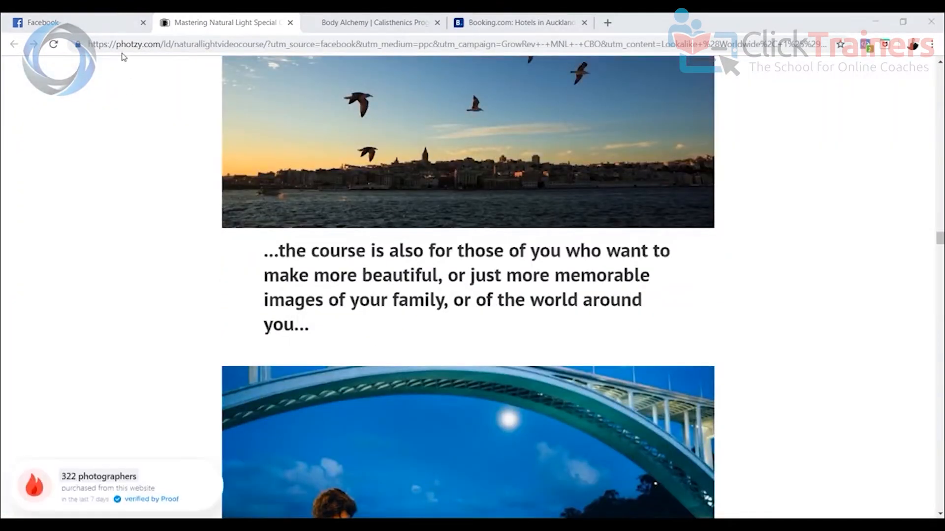
Return to the Facebook news feed and continue to the Snow At-Home Teeth Whitening sponsored post to examine its text and video preview
{"action": "left_click", "coordinate": [112, 29]}
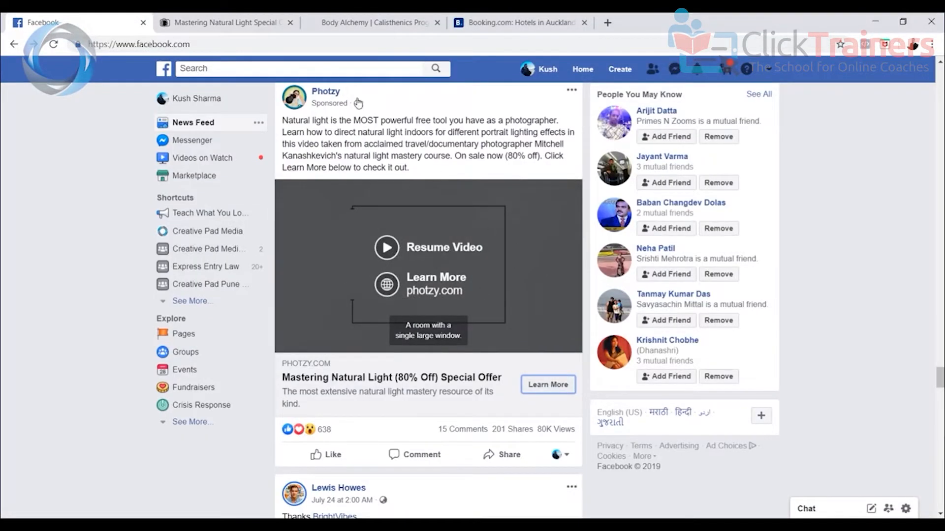
{"action": "scroll", "coordinate": [521, 253], "scroll_direction": "down", "scroll_amount": 4}
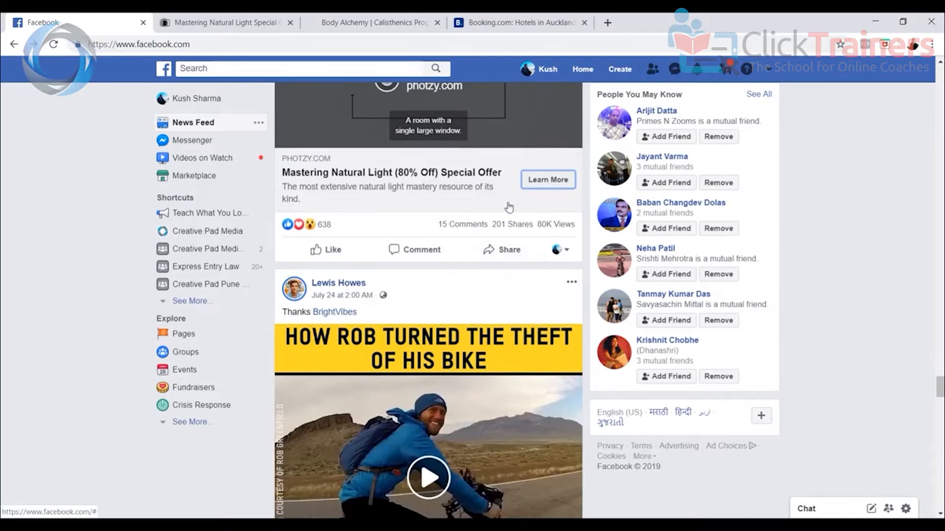
{"action": "scroll", "coordinate": [508, 207], "scroll_direction": "down", "scroll_amount": 15}
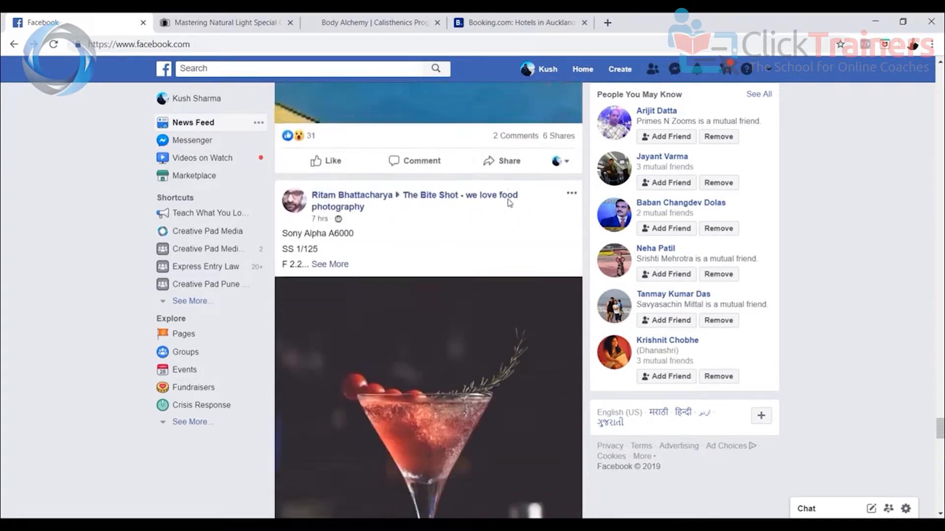
{"action": "scroll", "coordinate": [509, 203], "scroll_direction": "down", "scroll_amount": 20}
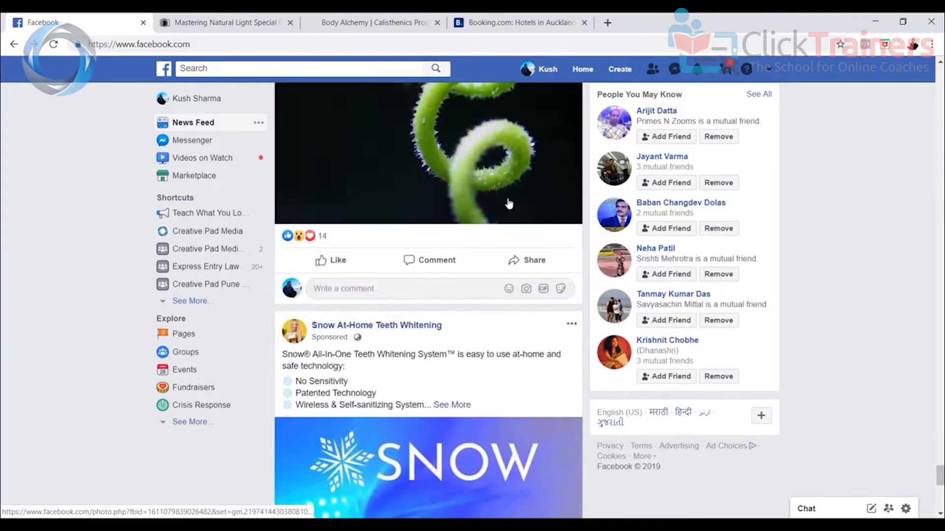
{"action": "scroll", "coordinate": [509, 204], "scroll_direction": "down", "scroll_amount": 4}
{"action": "scroll", "coordinate": [509, 204], "scroll_direction": "down", "scroll_amount": 2}
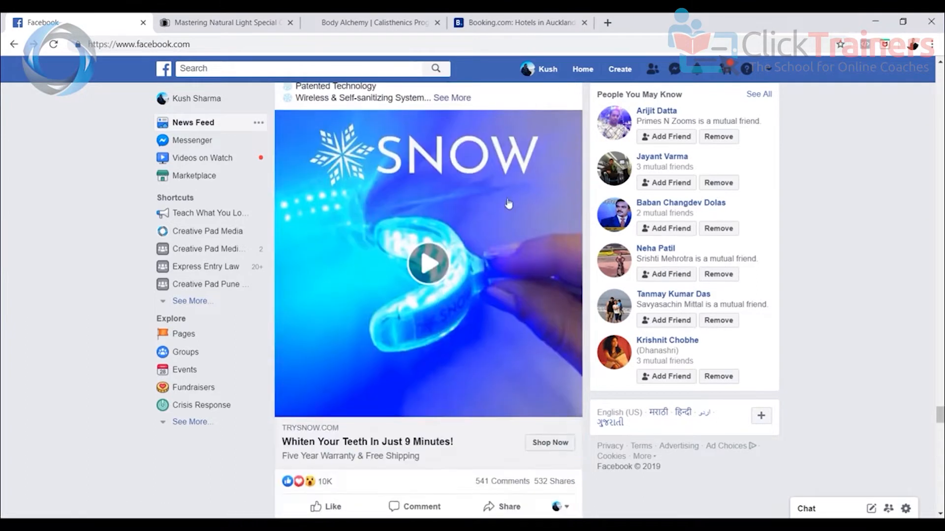
{"action": "scroll", "coordinate": [451, 256], "scroll_direction": "up", "scroll_amount": 2}
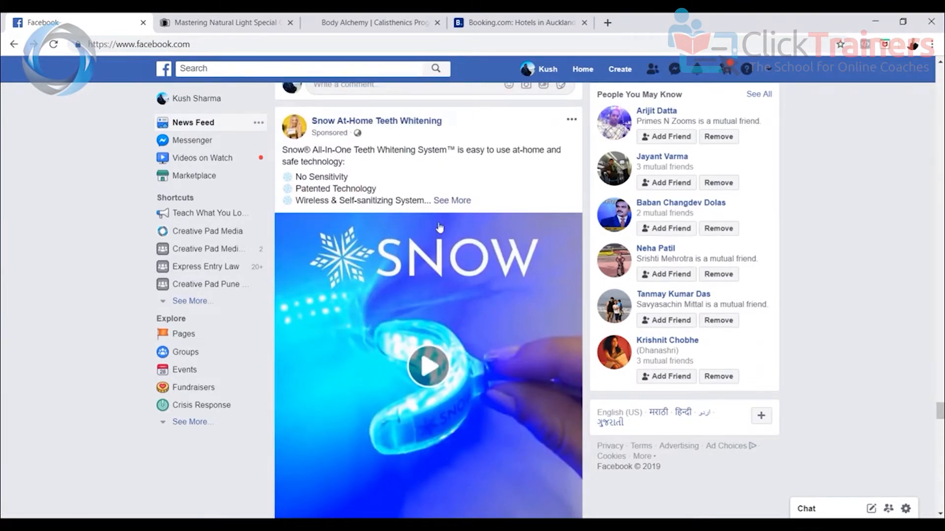
{"action": "scroll", "coordinate": [438, 299], "scroll_direction": "down", "scroll_amount": 2}
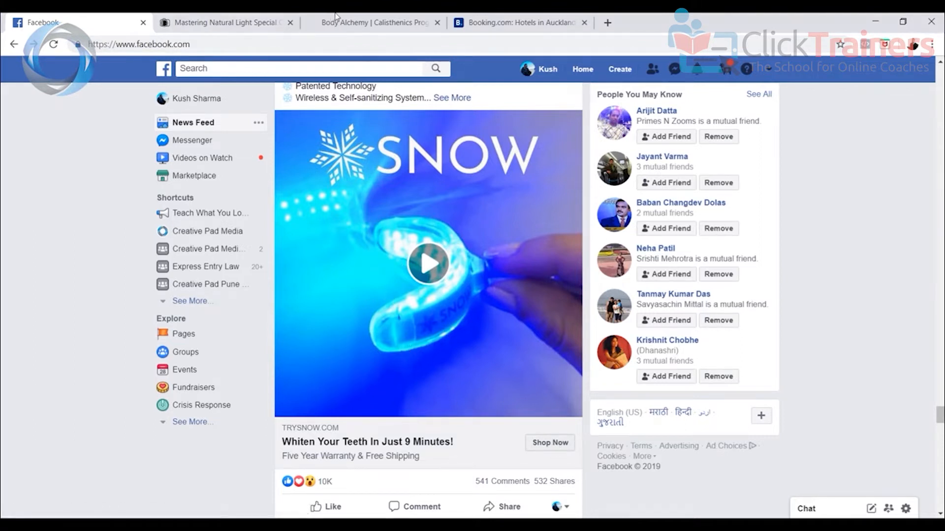
Revisit the open Body Alchemy, Booking.com and Photzy landing pages to compare them with the Snow ad in the Facebook feed
{"action": "left_click", "coordinate": [395, 22]}
{"action": "left_click", "coordinate": [546, 26]}
{"action": "left_click", "coordinate": [294, 26]}
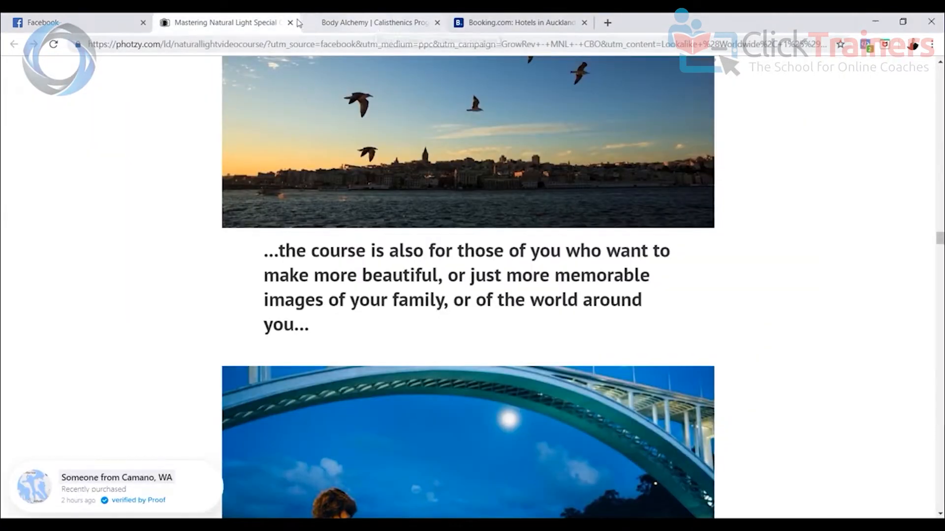
{"action": "left_click", "coordinate": [79, 23]}
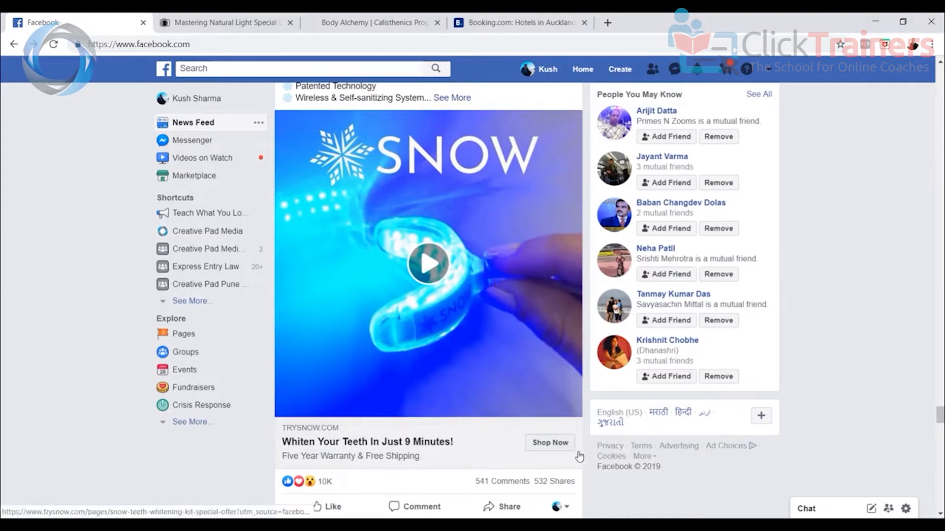
{"action": "scroll", "coordinate": [364, 146], "scroll_direction": "up", "scroll_amount": 2}
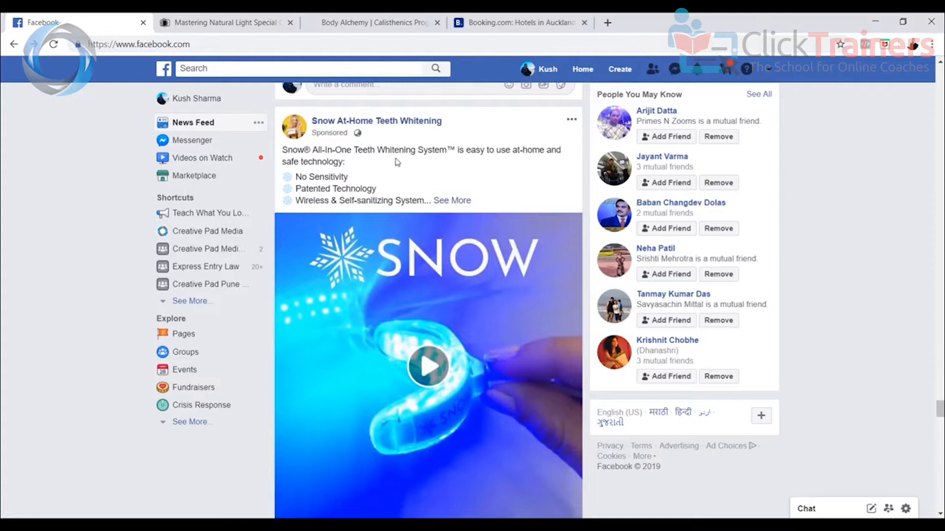
{"action": "left_click", "coordinate": [359, 21]}
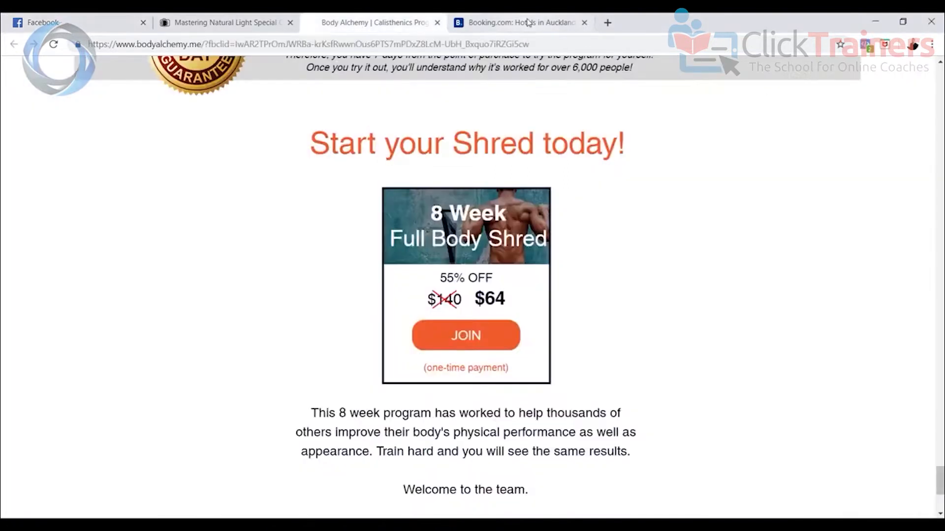
{"action": "left_click", "coordinate": [527, 21]}
{"action": "left_click", "coordinate": [104, 20]}
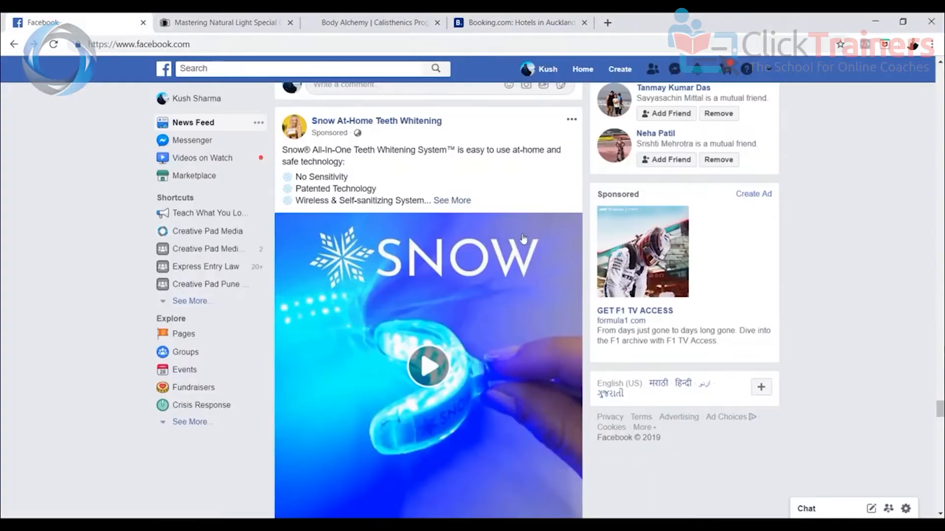
Examine the Snow At-Home Teeth Whitening ad's parts, from advertiser name and sponsored label through ad text and video to headline and Shop Now link
{"action": "scroll", "coordinate": [520, 234], "scroll_direction": "down", "scroll_amount": 2}
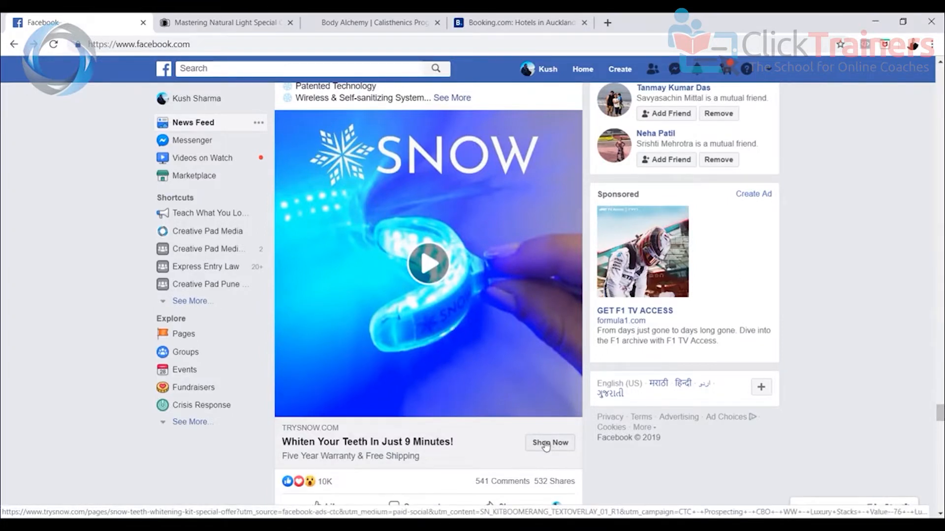
{"action": "scroll", "coordinate": [489, 380], "scroll_direction": "up", "scroll_amount": 2}
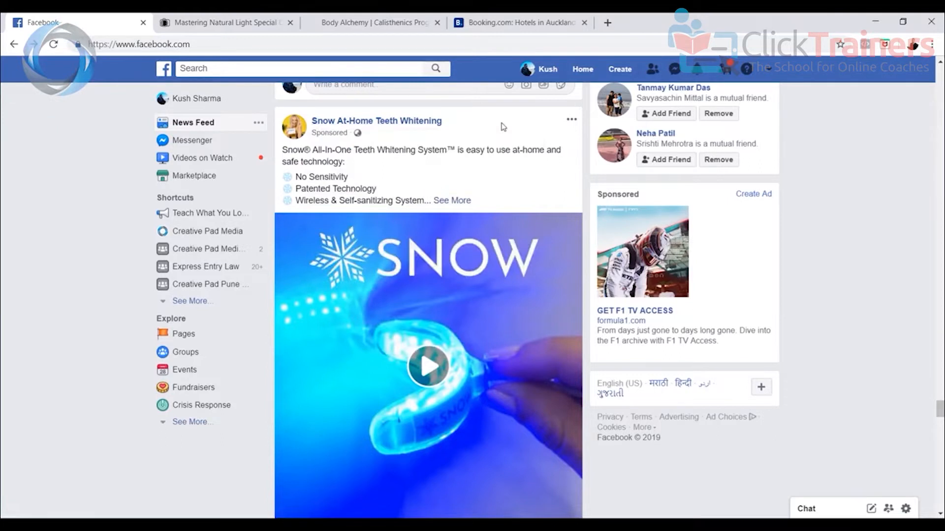
{"action": "scroll", "coordinate": [512, 216], "scroll_direction": "down", "scroll_amount": 2}
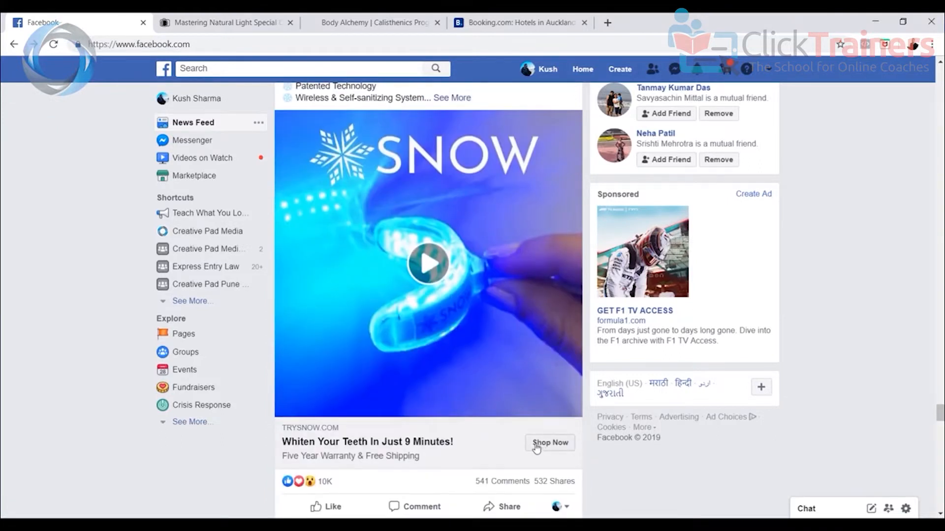
{"action": "scroll", "coordinate": [454, 196], "scroll_direction": "up", "scroll_amount": 2}
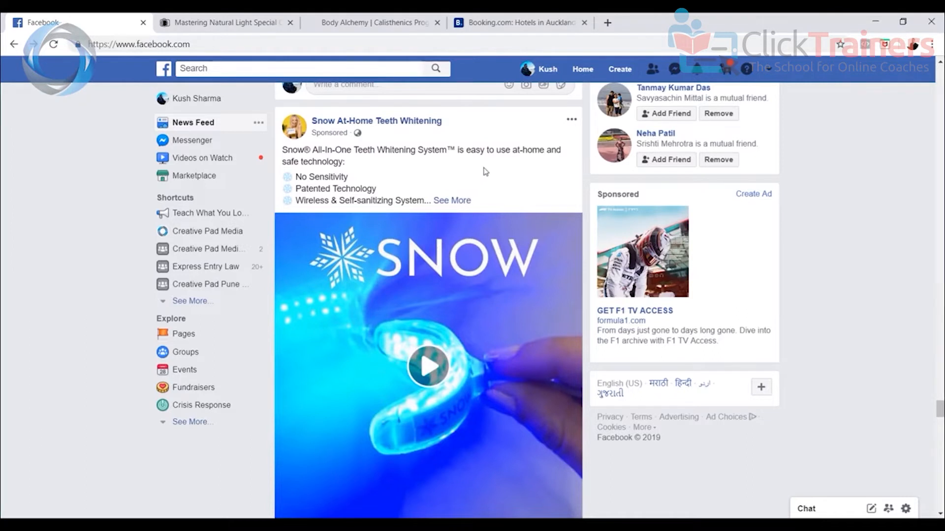
{"action": "mouse_move", "coordinate": [426, 128]}
{"action": "scroll", "coordinate": [568, 215], "scroll_direction": "down", "scroll_amount": 5}
{"action": "scroll", "coordinate": [541, 320], "scroll_direction": "up", "scroll_amount": 3}
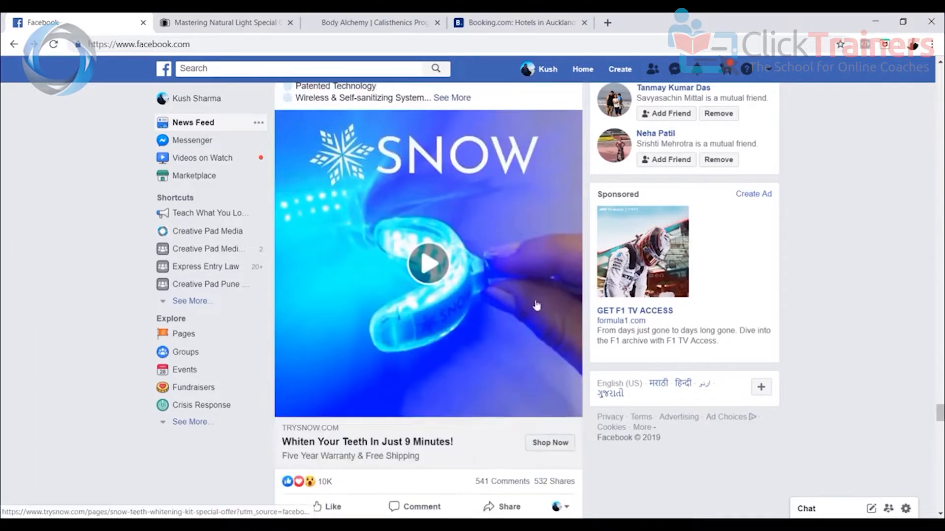
{"action": "scroll", "coordinate": [537, 306], "scroll_direction": "up", "scroll_amount": 2}
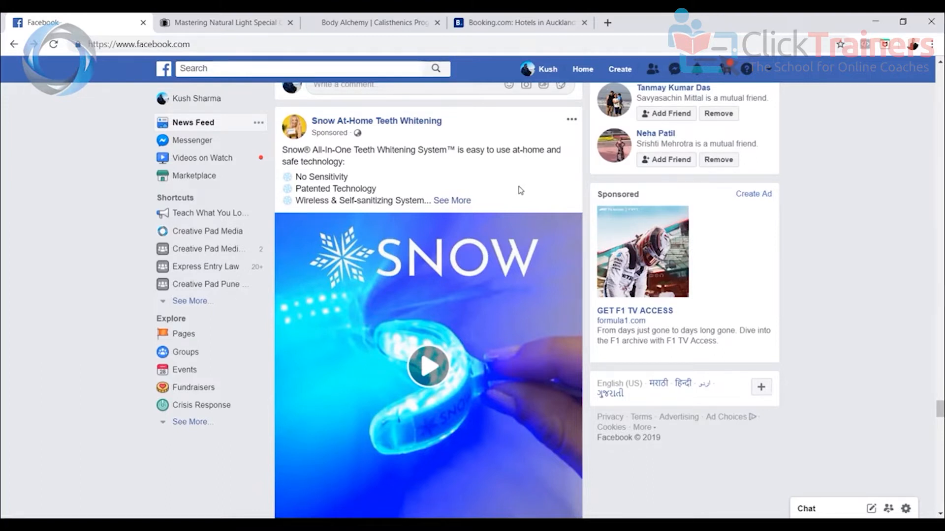
{"action": "scroll", "coordinate": [506, 199], "scroll_direction": "down", "scroll_amount": 2}
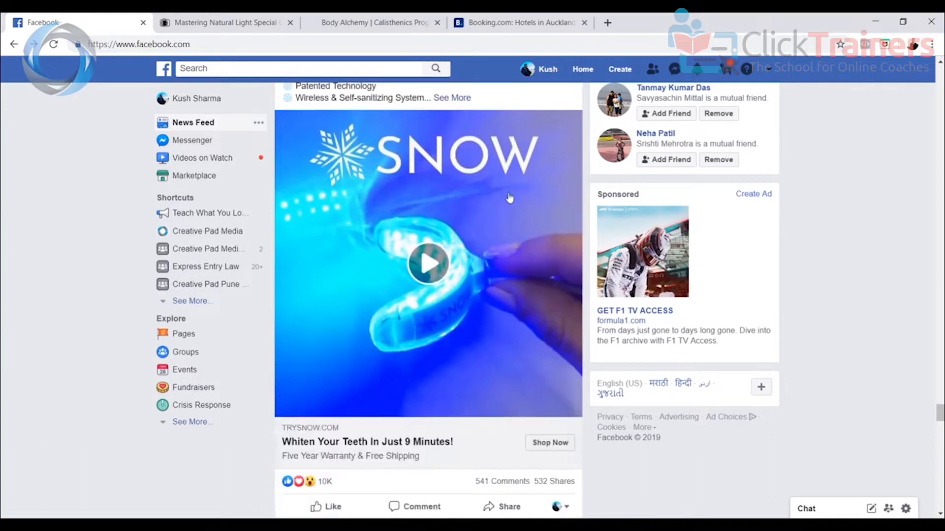
{"action": "scroll", "coordinate": [511, 196], "scroll_direction": "up", "scroll_amount": 2}
{"action": "scroll", "coordinate": [559, 286], "scroll_direction": "down", "scroll_amount": 2}
{"action": "scroll", "coordinate": [559, 286], "scroll_direction": "up", "scroll_amount": 4}
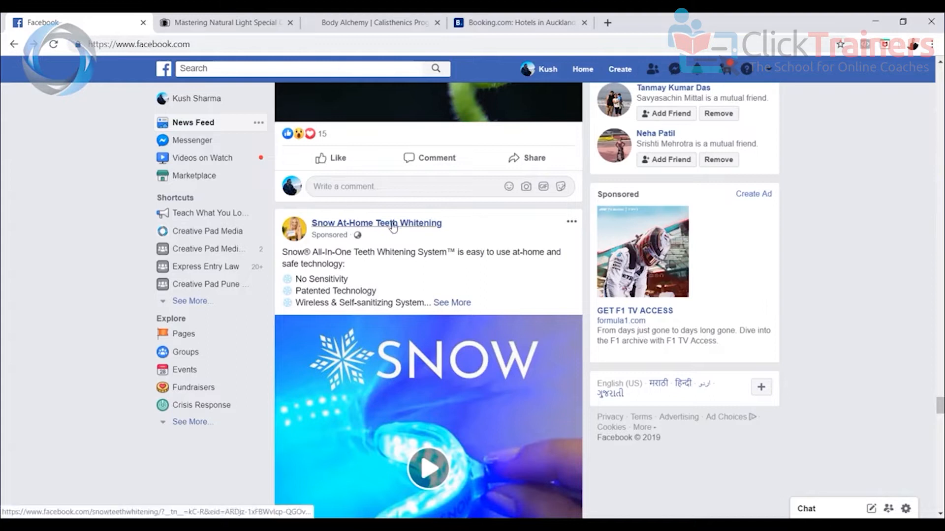
{"action": "mouse_move", "coordinate": [399, 215]}
Review the Body Alchemy page's money back guarantee and 8 Week Full Body Shred offer, and return to the Snow ad on Facebook
{"action": "left_click", "coordinate": [395, 19]}
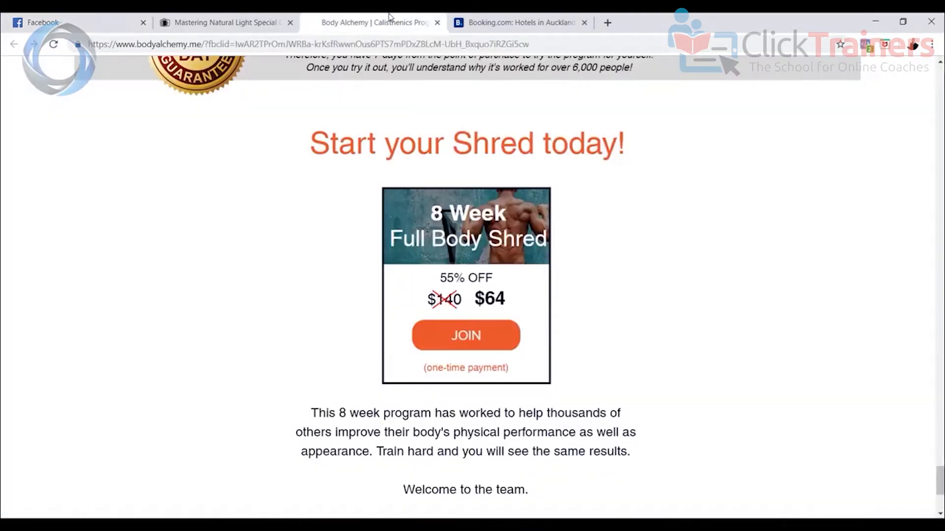
{"action": "scroll", "coordinate": [394, 153], "scroll_direction": "down", "scroll_amount": 5}
{"action": "scroll", "coordinate": [397, 147], "scroll_direction": "up", "scroll_amount": 6}
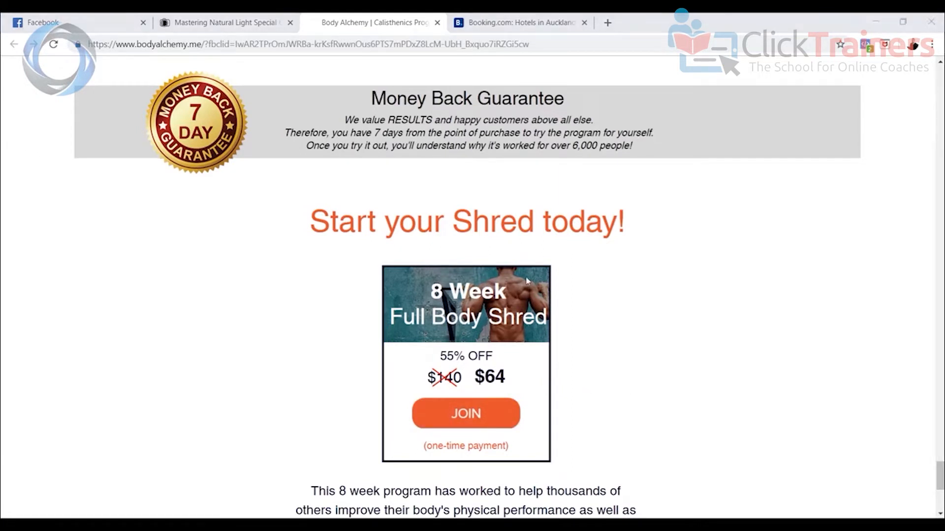
{"action": "left_click", "coordinate": [147, 17]}
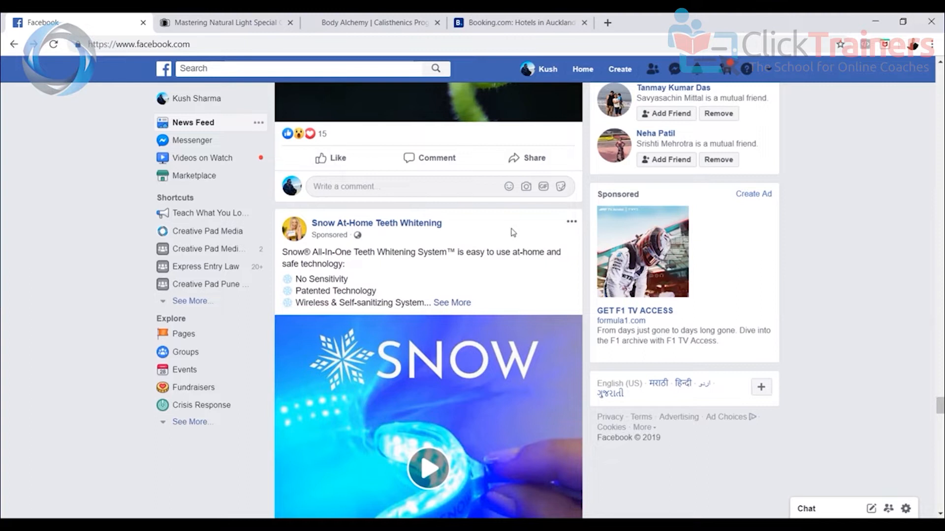
{"action": "scroll", "coordinate": [438, 261], "scroll_direction": "down", "scroll_amount": 2}
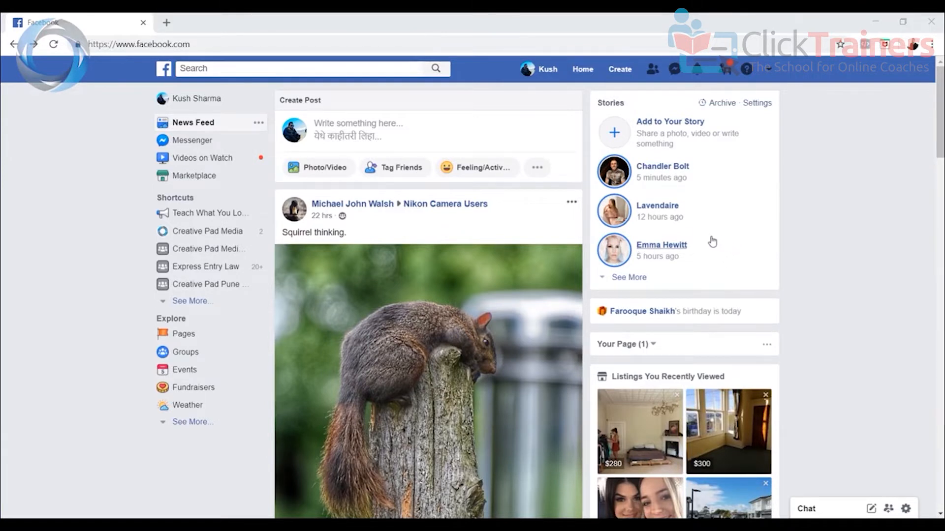
Open the Creative Pad Media Facebook page and look over its cover, page options and post area
{"action": "left_click", "coordinate": [217, 233]}
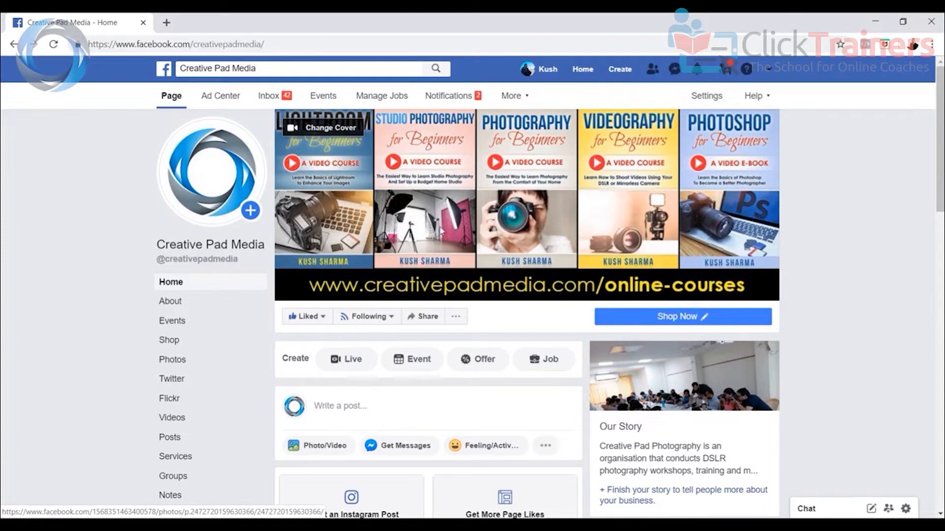
{"action": "scroll", "coordinate": [426, 287], "scroll_direction": "down", "scroll_amount": 2}
{"action": "scroll", "coordinate": [432, 276], "scroll_direction": "up", "scroll_amount": 2}
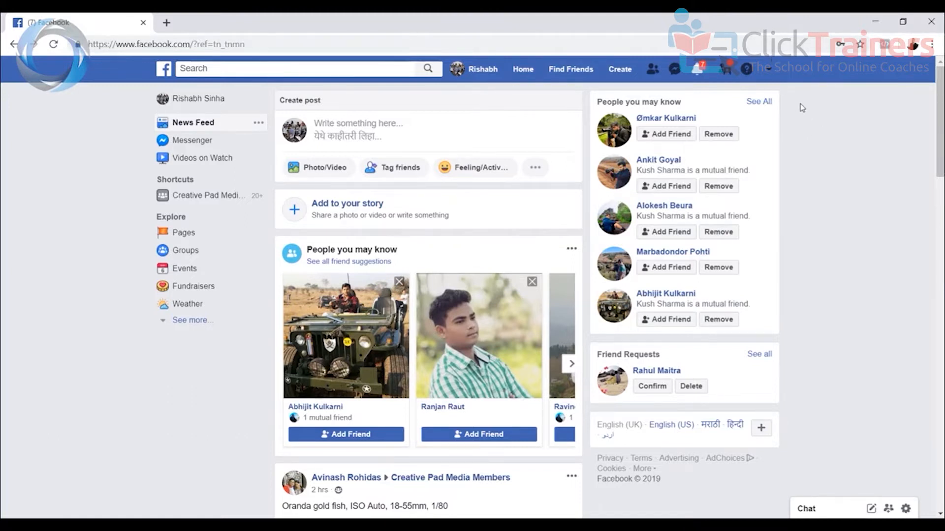
Go to Facebook's advertising site from the account options and choose to create a page instead of an ad
{"action": "left_click", "coordinate": [769, 70]}
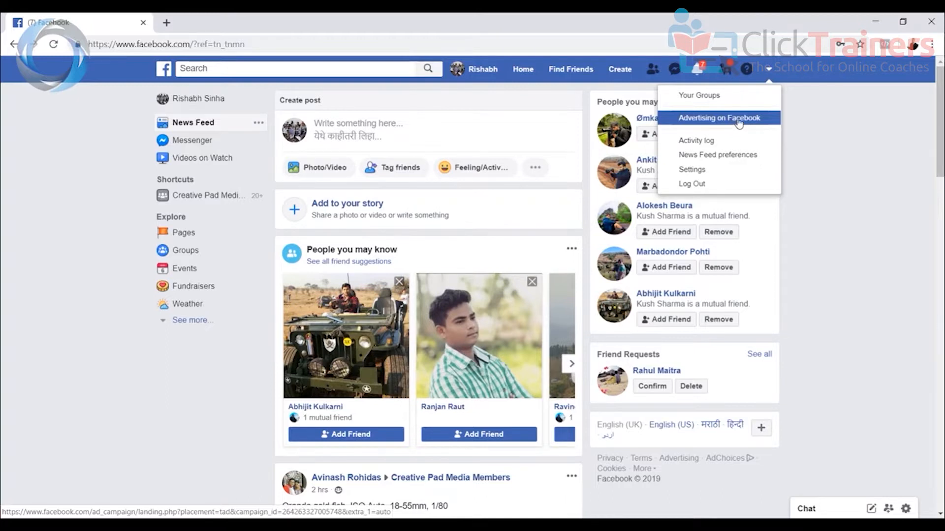
{"action": "left_click", "coordinate": [738, 121]}
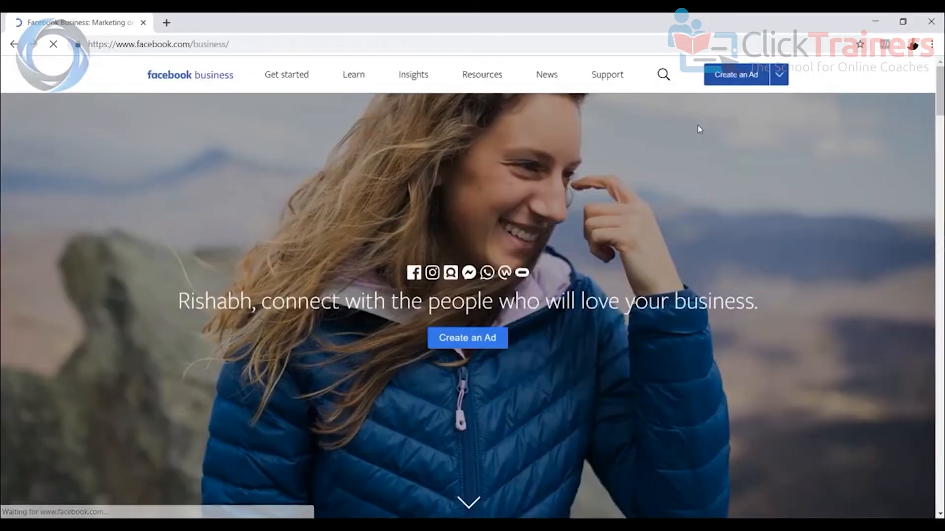
{"action": "left_click", "coordinate": [780, 79]}
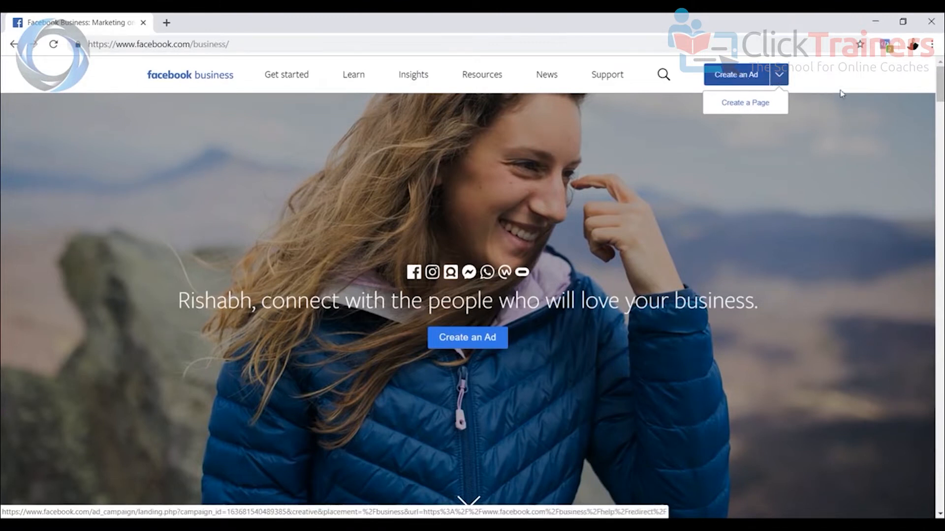
{"action": "mouse_move", "coordinate": [779, 78]}
{"action": "left_click", "coordinate": [748, 105]}
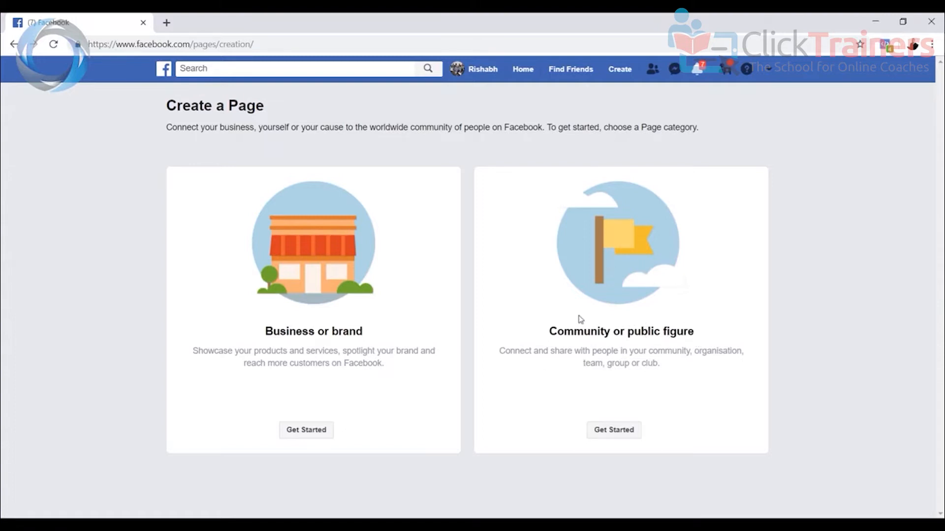
Start a Business or Brand page and open its page name and category fields for entry
{"action": "left_click", "coordinate": [309, 432]}
{"action": "left_click", "coordinate": [268, 250]}
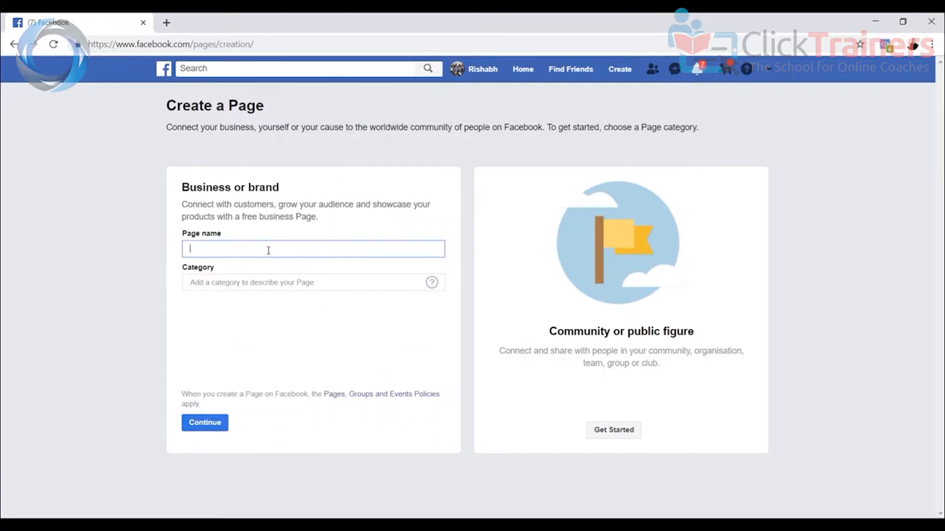
{"action": "left_click", "coordinate": [268, 279]}
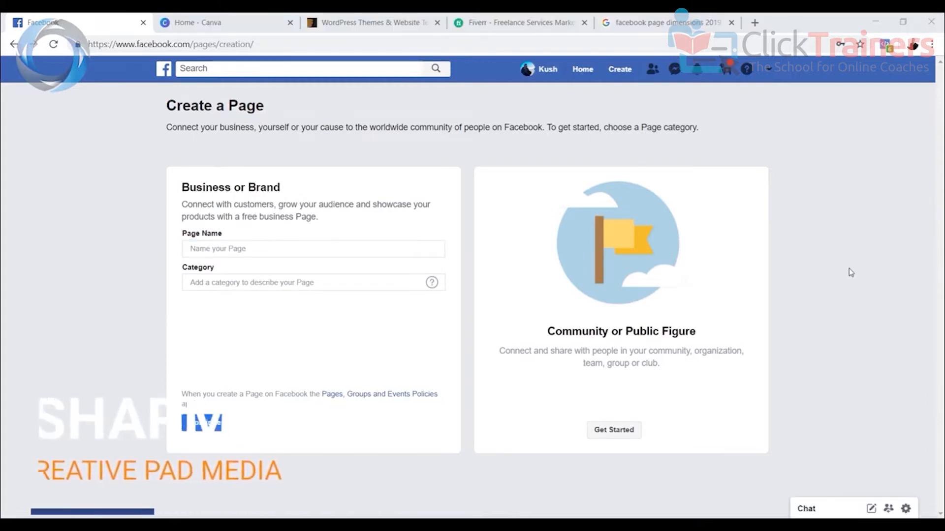
Switch to the Notepad notes and review the gym's business name, business type and location
{"action": "left_click", "coordinate": [322, 523]}
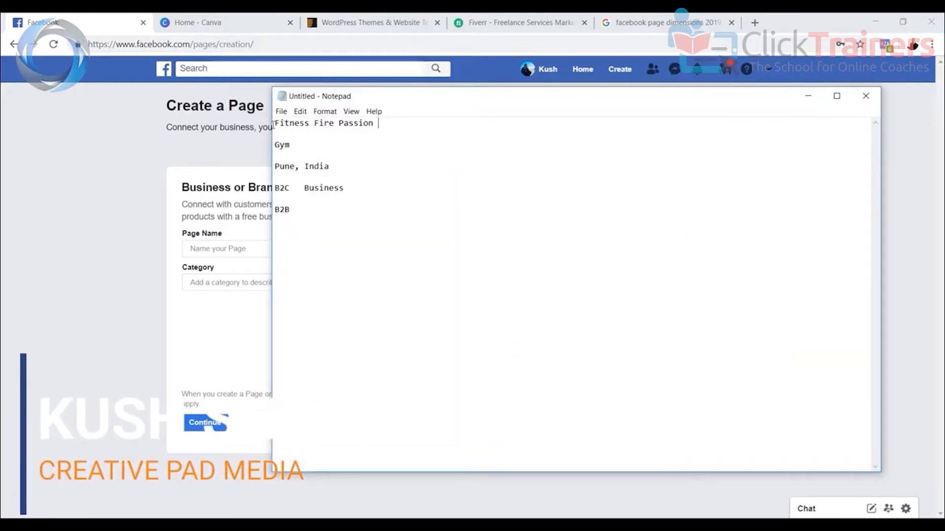
{"action": "left_click_drag", "start_coordinate": [274, 123], "coordinate": [409, 124]}
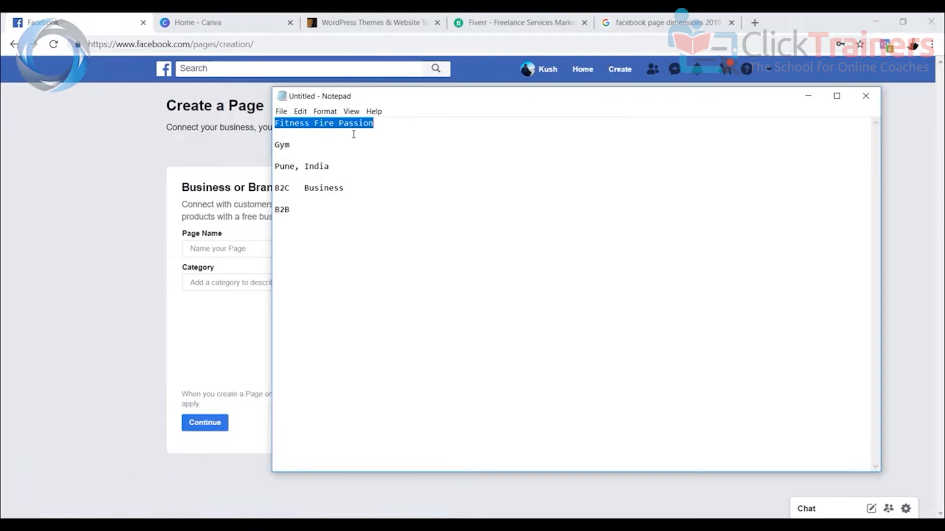
{"action": "left_click", "coordinate": [407, 122]}
{"action": "left_click", "coordinate": [317, 153]}
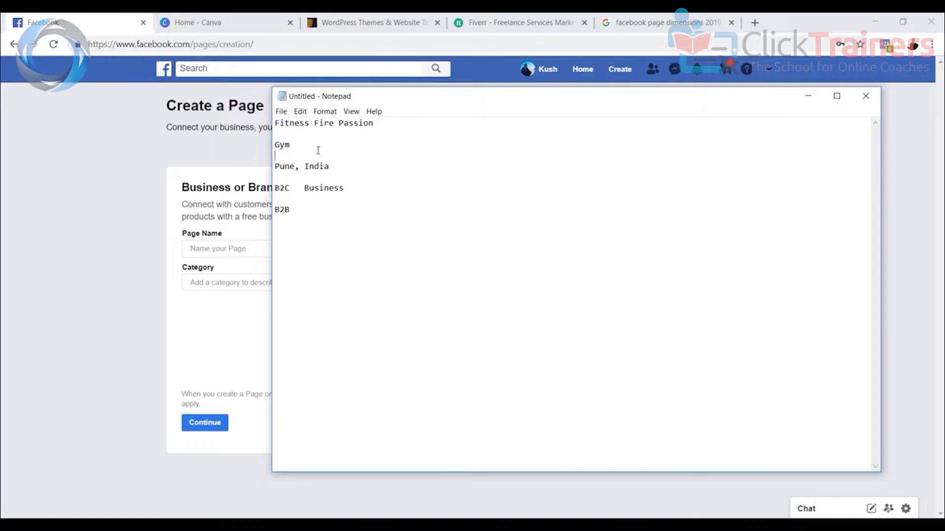
{"action": "key", "text": "shift+Up"}
{"action": "left_click_drag", "start_coordinate": [337, 171], "coordinate": [280, 169]}
{"action": "left_click", "coordinate": [336, 172]}
Complete the notes with "Business to consumer" beside B2C and "Buiness to business" beside B2B
{"action": "left_click", "coordinate": [367, 189]}
{"action": "type", "text": "to consumer   Bui"}
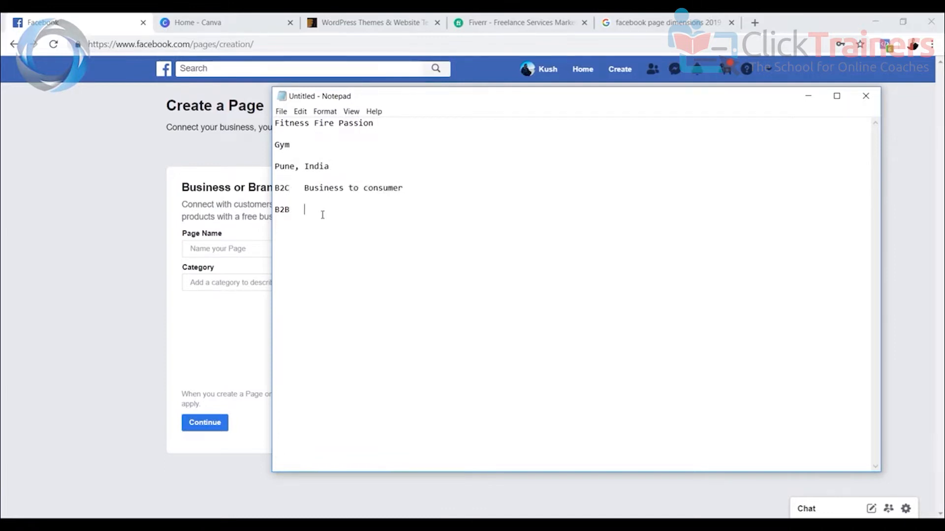
{"action": "type", "text": "ness "}
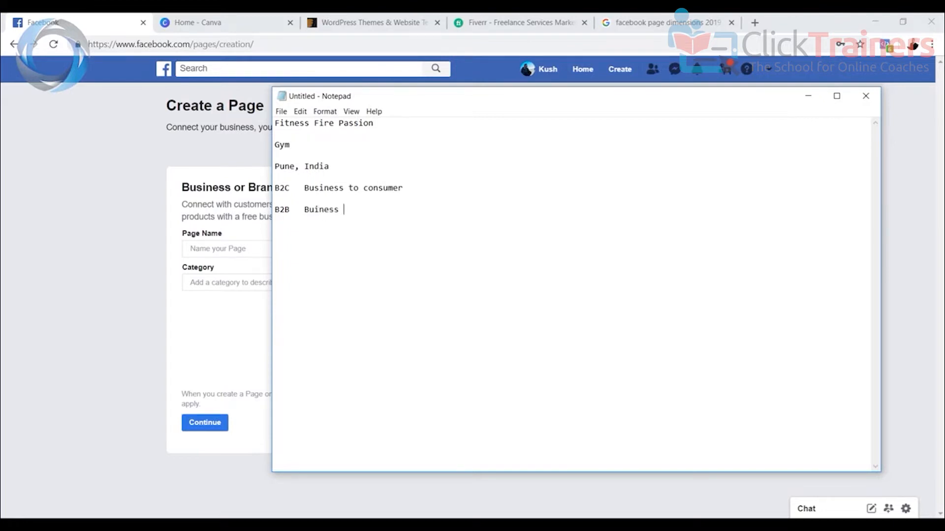
{"action": "type", "text": "to business"}
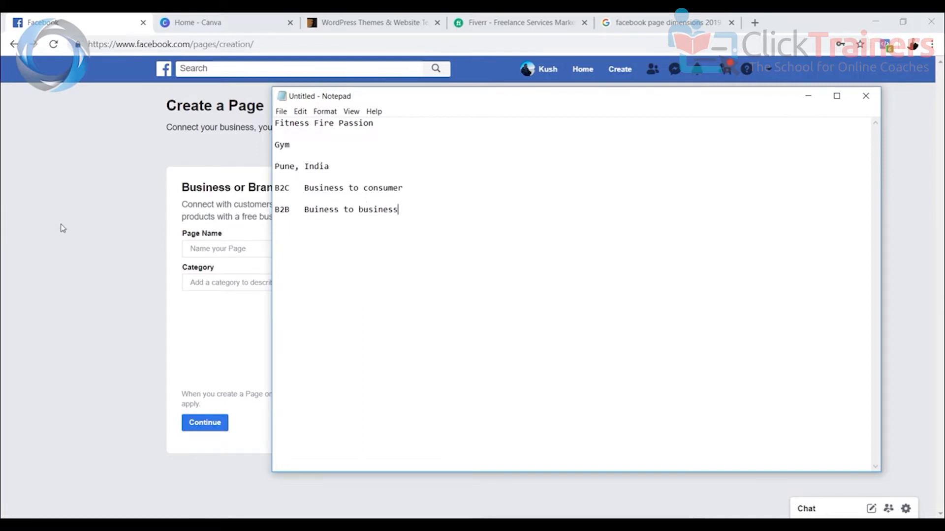
Back in the Facebook page form, name the page Fitness Fire Passion and set its category to Gym/Physical Fitness Center
{"action": "left_click", "coordinate": [206, 249]}
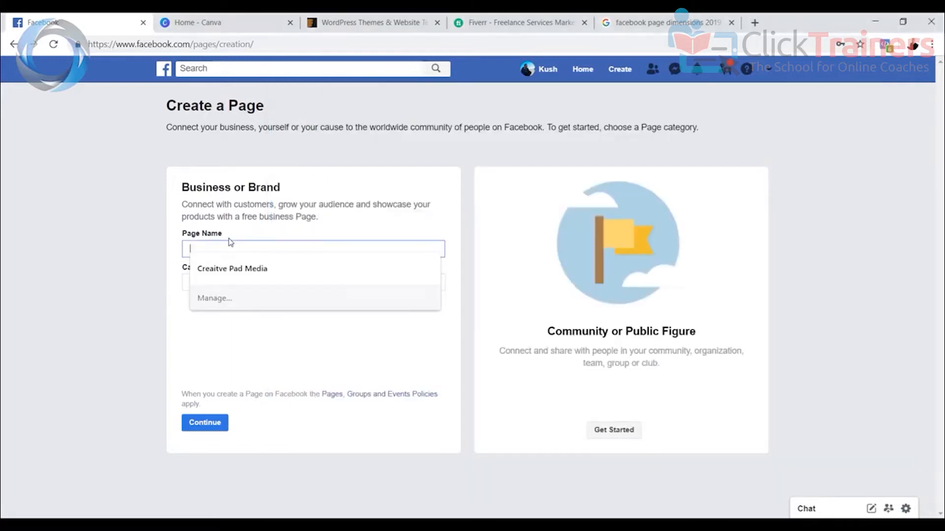
{"action": "type", "text": "Fitness"}
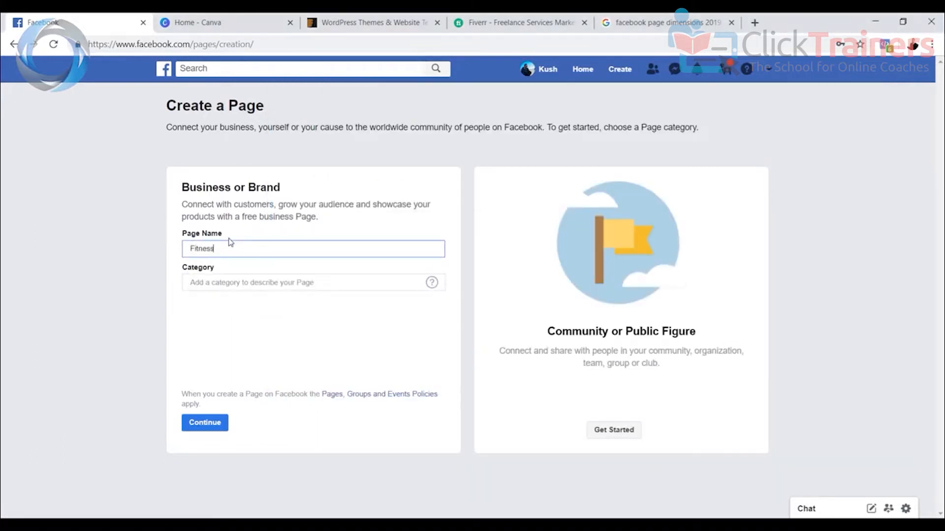
{"action": "type", "text": " Fire Passion"}
{"action": "left_click", "coordinate": [246, 285]}
{"action": "type", "text": "gym"}
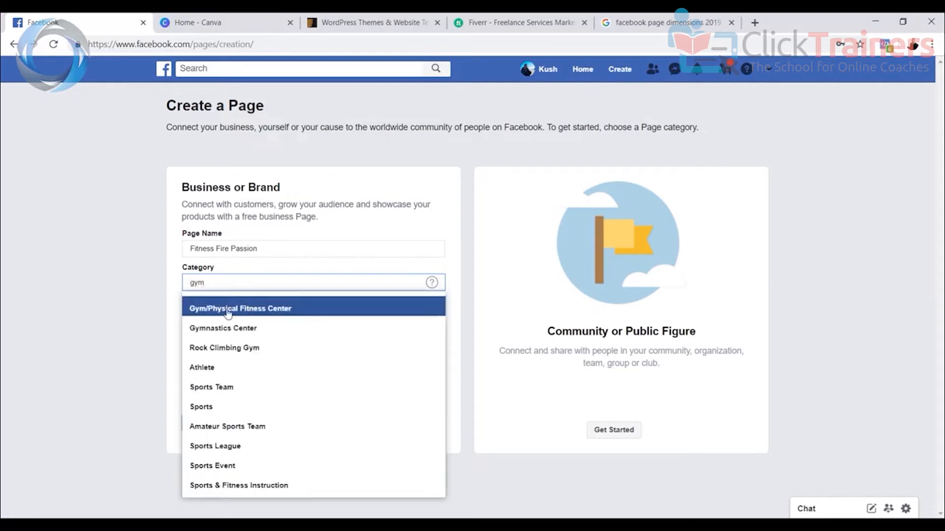
{"action": "left_click", "coordinate": [264, 311]}
Enter a placeholder street address for the business and set its city to Pune, Maharashtra
{"action": "left_click", "coordinate": [263, 290]}
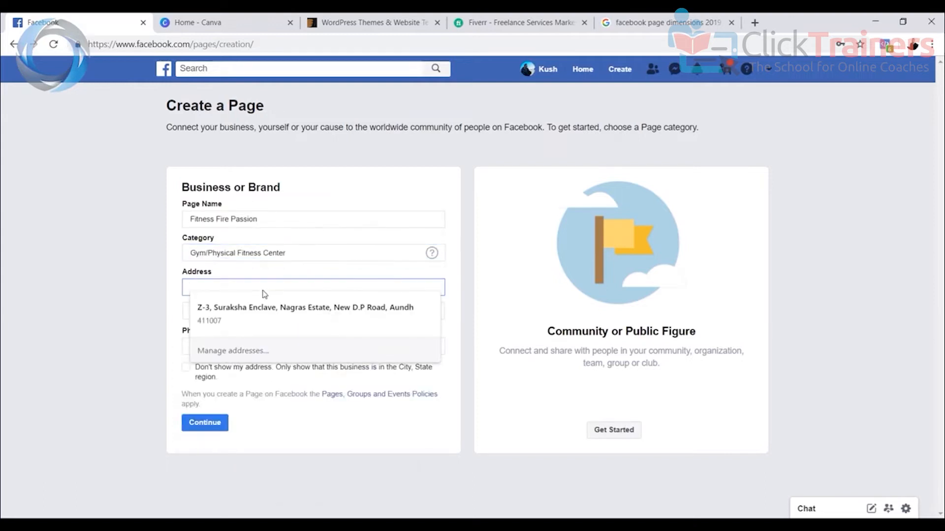
{"action": "type", "text": "XYZ,"}
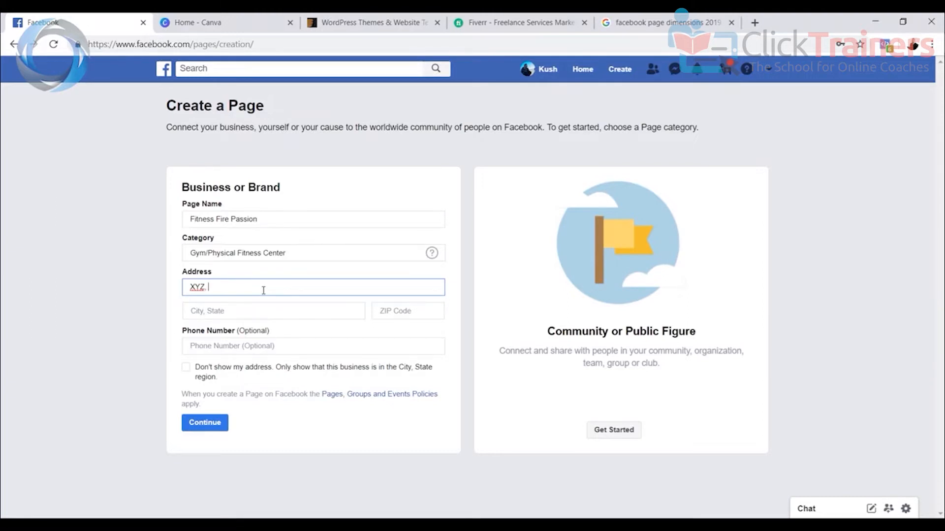
{"action": "key", "text": "BackSpace"}
{"action": "key", "text": "BackSpace"}
{"action": "type", "text": "Street"}
{"action": "left_click", "coordinate": [225, 311]}
{"action": "type", "text": "P"}
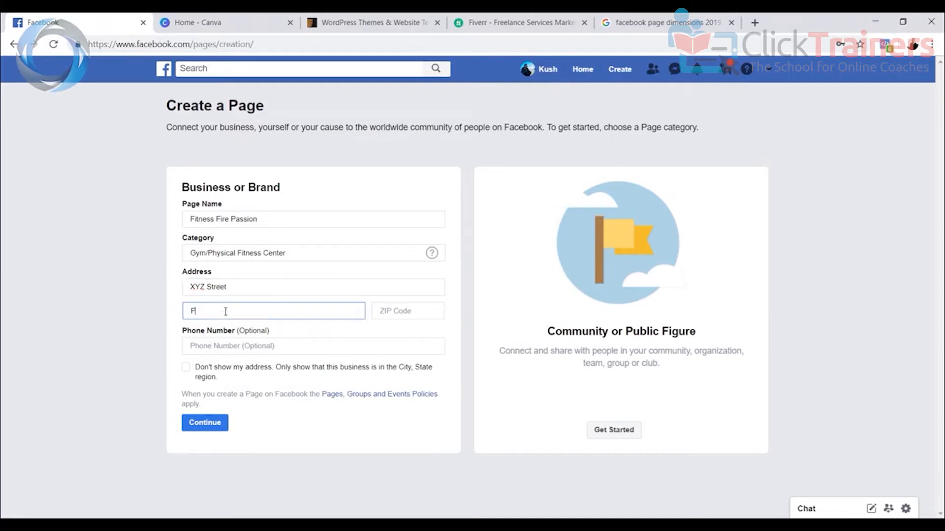
{"action": "type", "text": "une, India"}
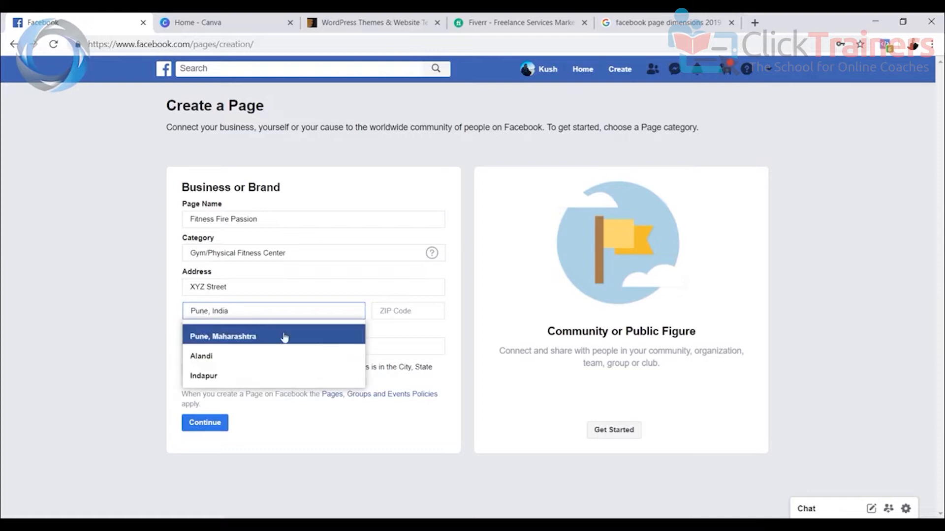
{"action": "left_click", "coordinate": [321, 338]}
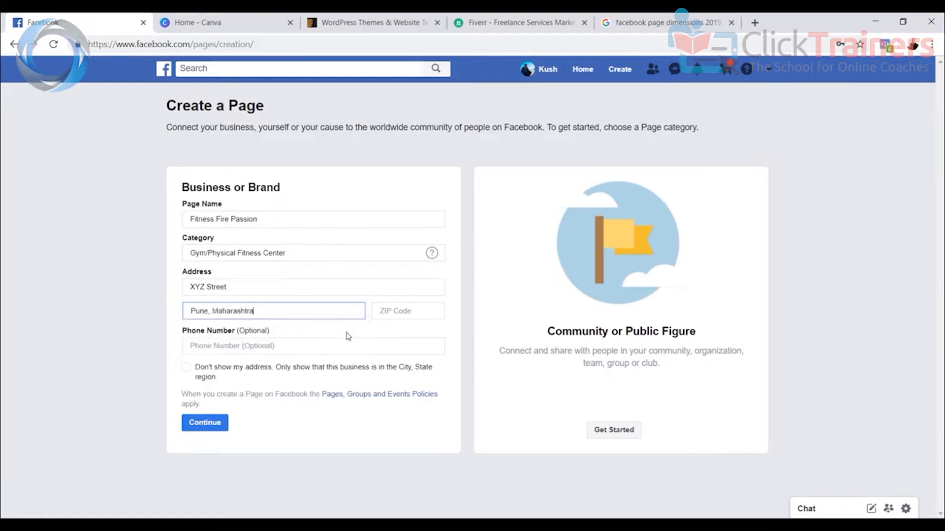
Fill in the ZIP code from the saved autofill entry and replace the autofilled street with the placeholder street address
{"action": "left_click", "coordinate": [384, 315]}
{"action": "left_click", "coordinate": [391, 330]}
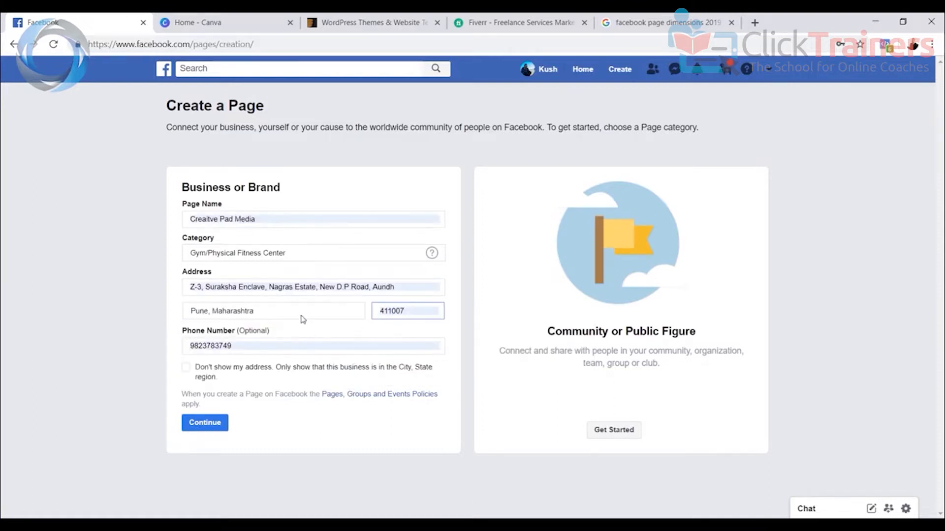
{"action": "left_click_drag", "start_coordinate": [410, 291], "coordinate": [97, 286]}
{"action": "type", "text": "XYZ Street"}
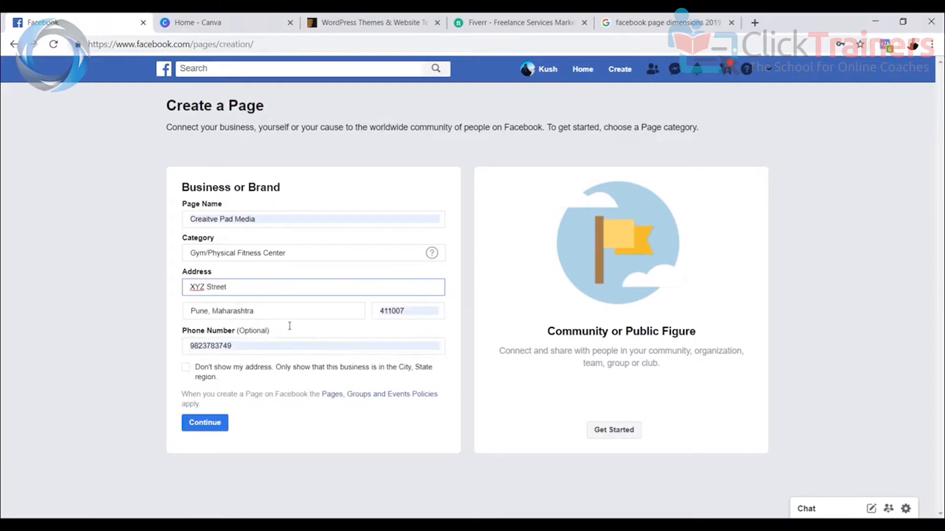
Clear the autofilled phone number from the page form
{"action": "left_click", "coordinate": [321, 329]}
{"action": "left_click_drag", "start_coordinate": [183, 350], "coordinate": [238, 346]}
{"action": "left_click", "coordinate": [238, 346]}
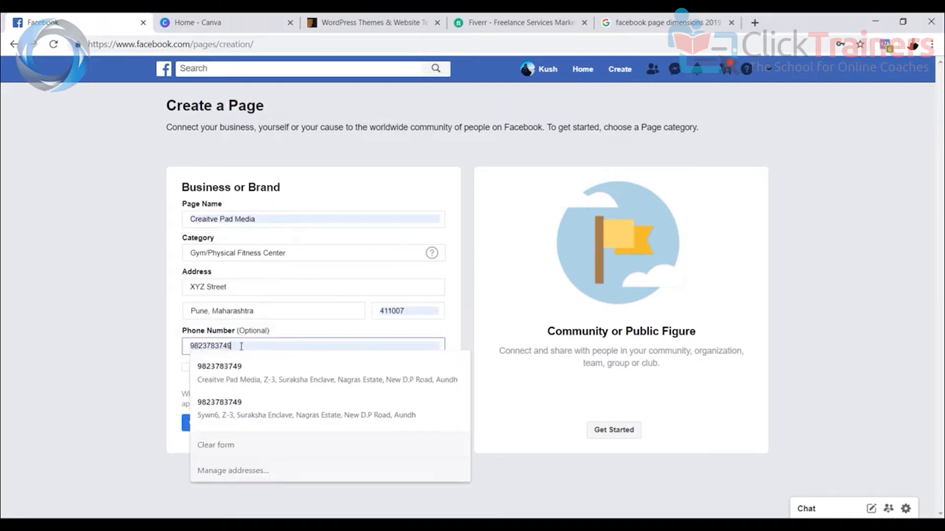
{"action": "key", "text": "ctrl+a"}
{"action": "key", "text": "BackSpace"}
{"action": "left_click", "coordinate": [123, 364]}
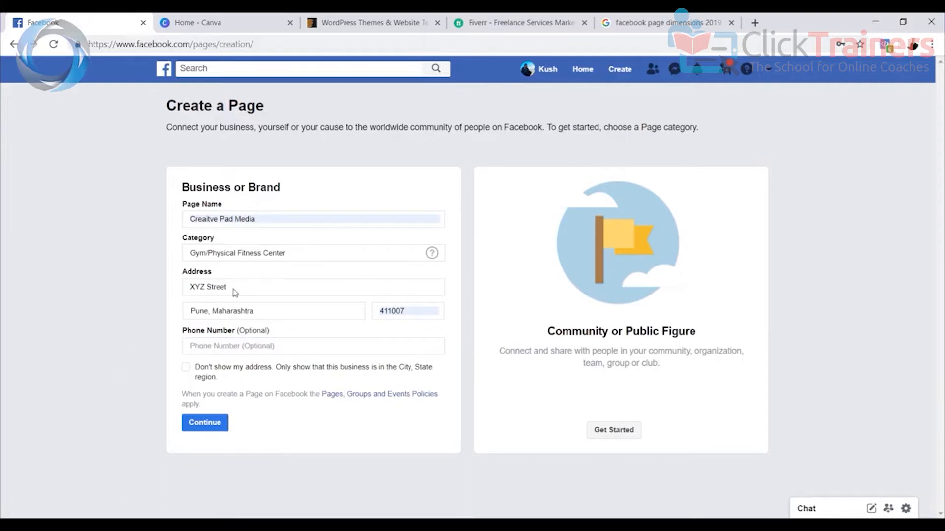
Replace the autofilled page name with Fitness Fire Passion, checking it against the notes, and submit the page form
{"action": "left_click", "coordinate": [270, 219]}
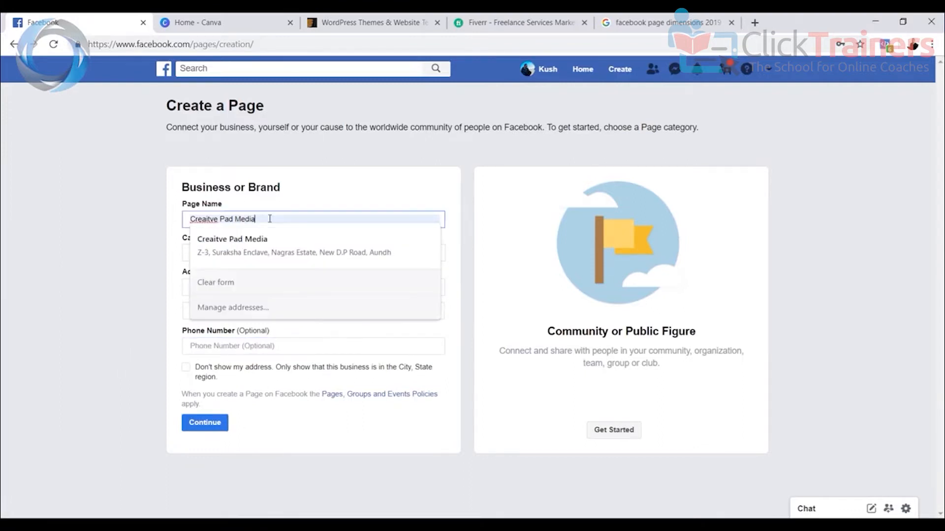
{"action": "key", "text": "ctrl+a"}
{"action": "type", "text": "Fitness"}
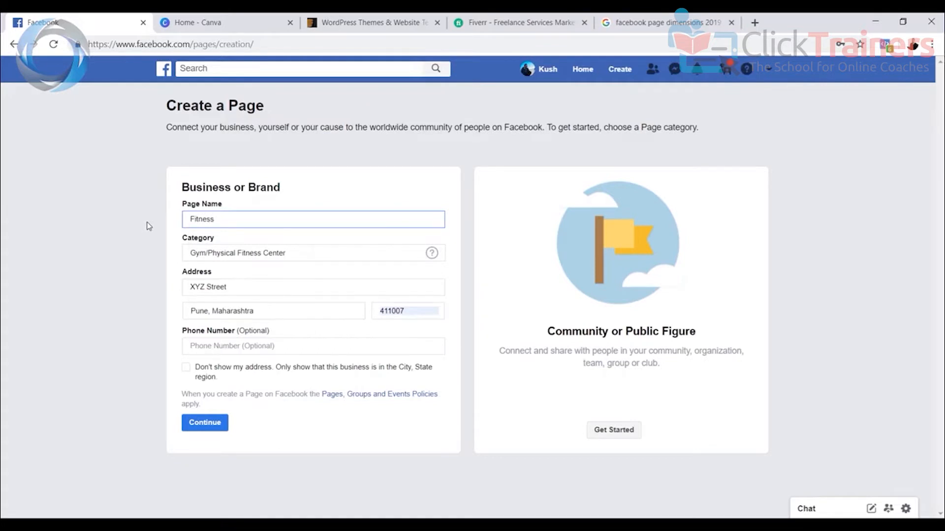
{"action": "key", "text": "alt+Tab"}
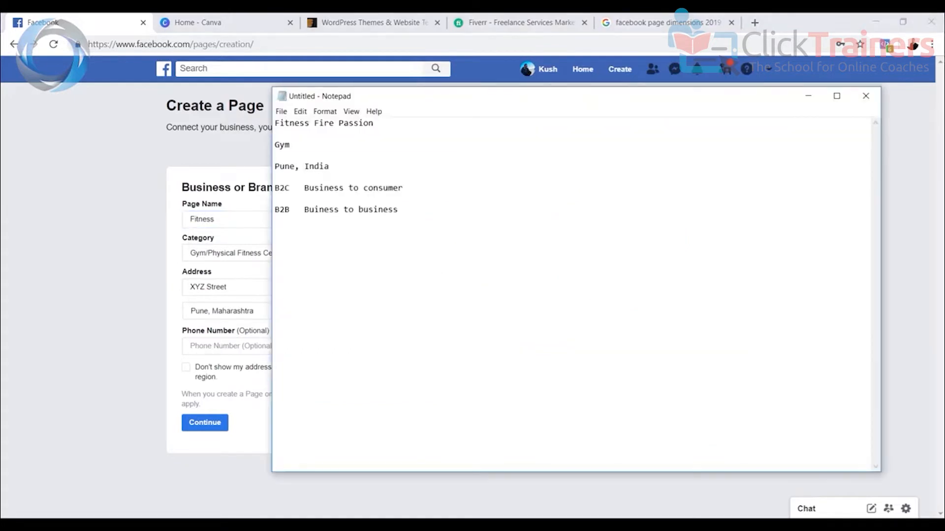
{"action": "key", "text": "alt+Tab"}
{"action": "type", "text": "Fire P"}
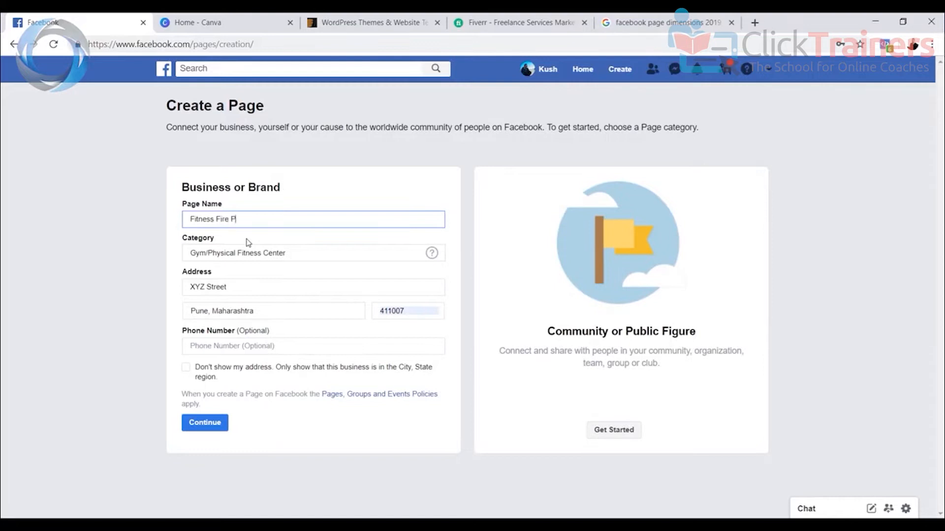
{"action": "type", "text": "assion"}
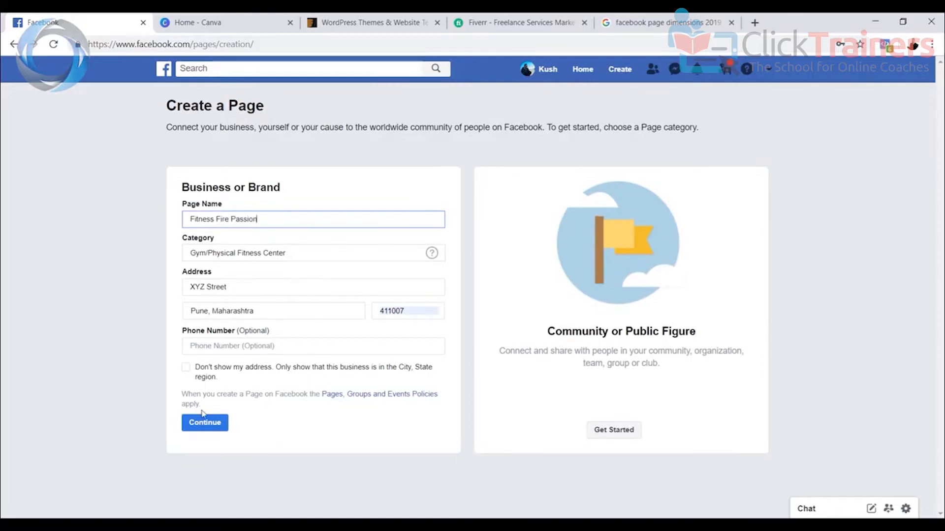
{"action": "left_click", "coordinate": [205, 424]}
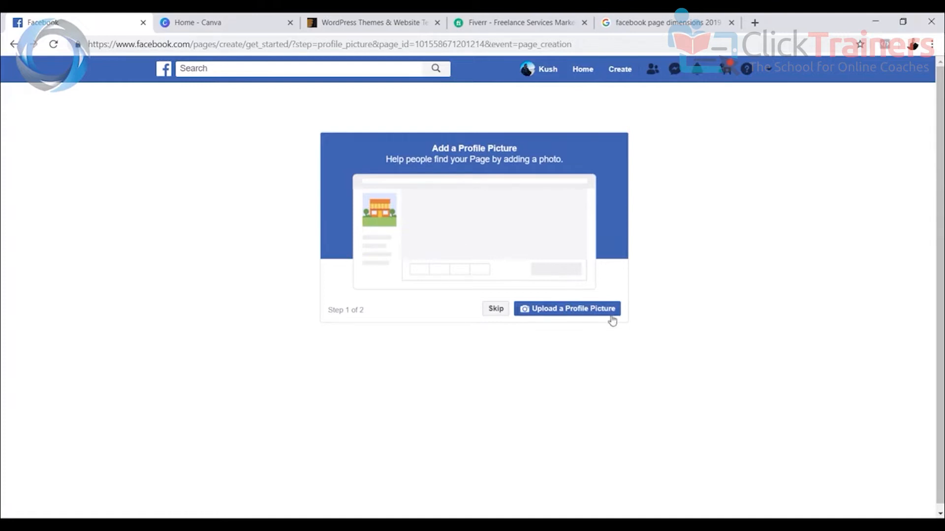
Upload the ffk image from the Desktop as the page's profile picture
{"action": "left_click", "coordinate": [556, 310]}
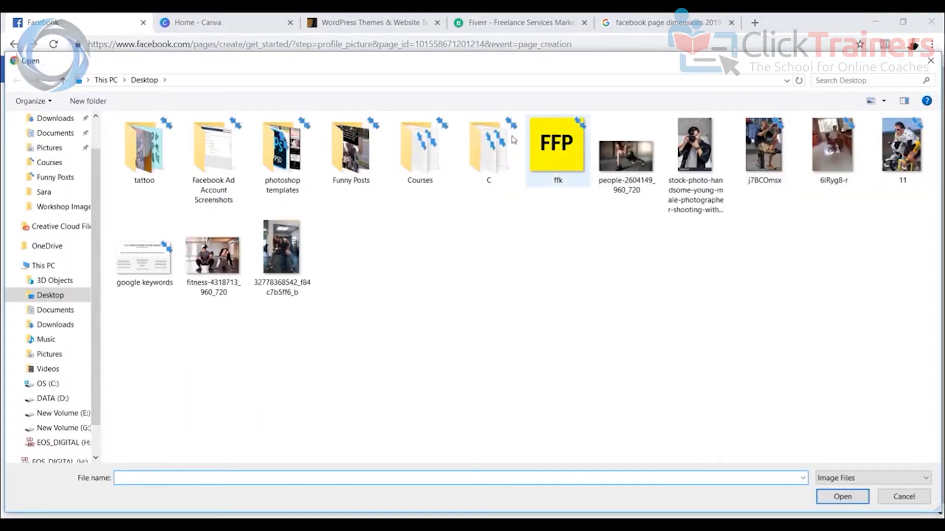
{"action": "double_click", "coordinate": [563, 166]}
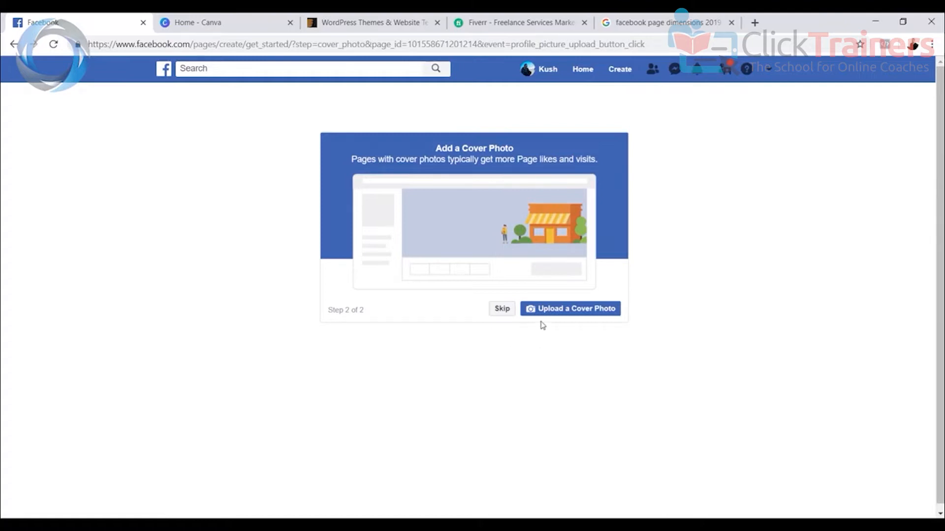
Browse the Desktop images for a cover photo, cancel the upload, and switch to the Canva home page
{"action": "left_click", "coordinate": [595, 312]}
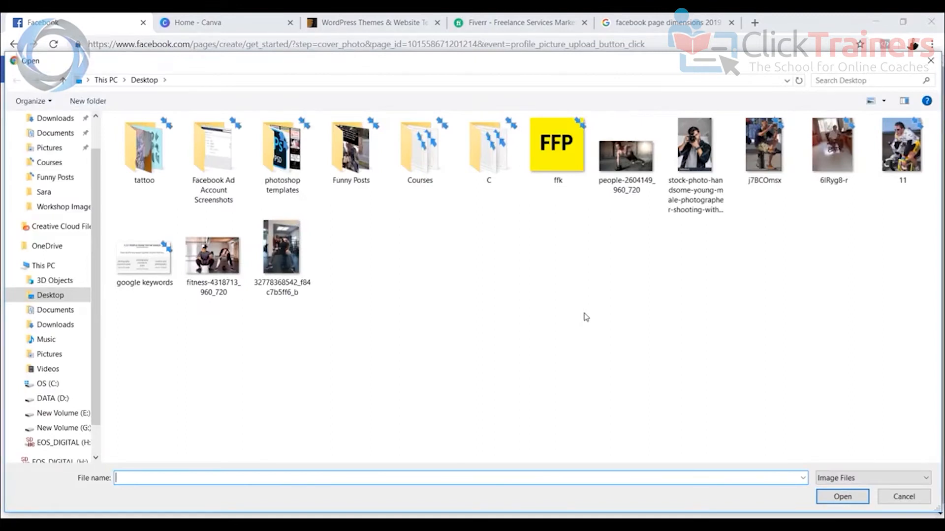
{"action": "left_click", "coordinate": [884, 504]}
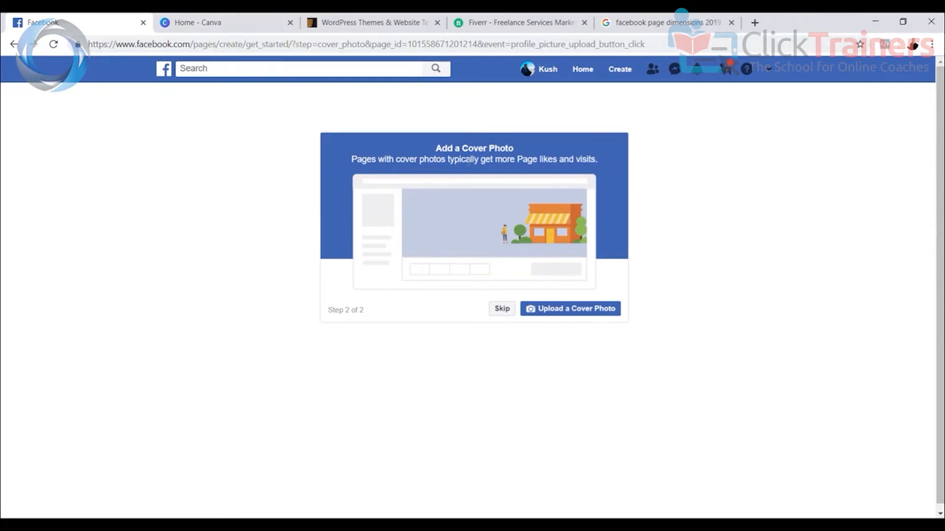
{"action": "left_click", "coordinate": [240, 27]}
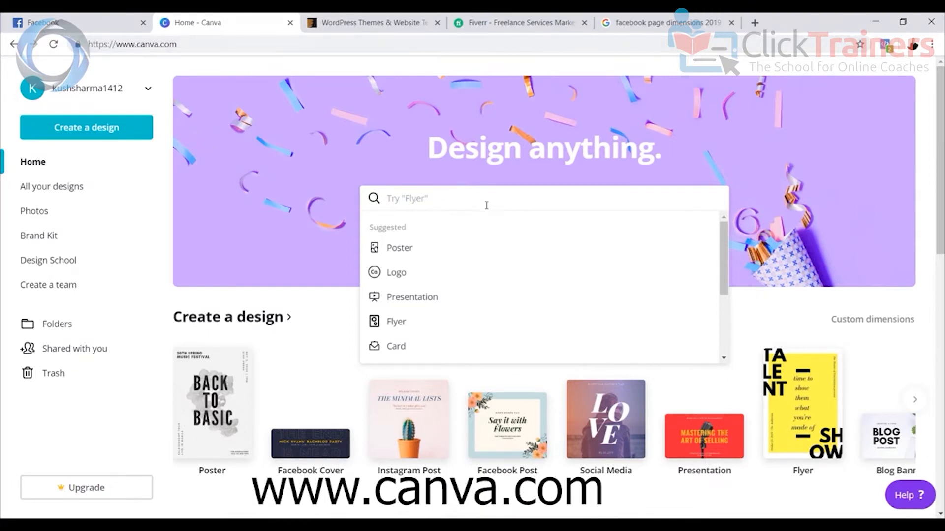
Search Canva's design types for facebook cover and start a new Facebook Cover design
{"action": "type", "text": "facebo"}
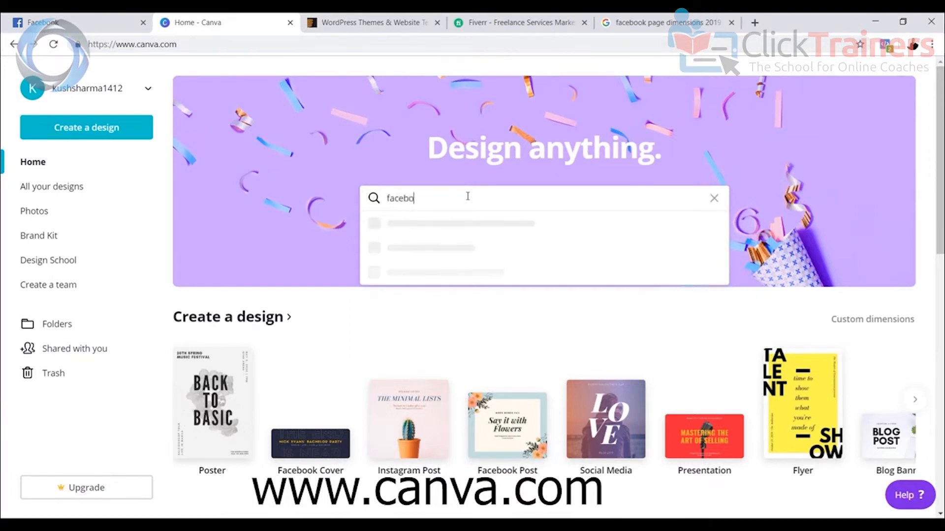
{"action": "type", "text": "ok cover"}
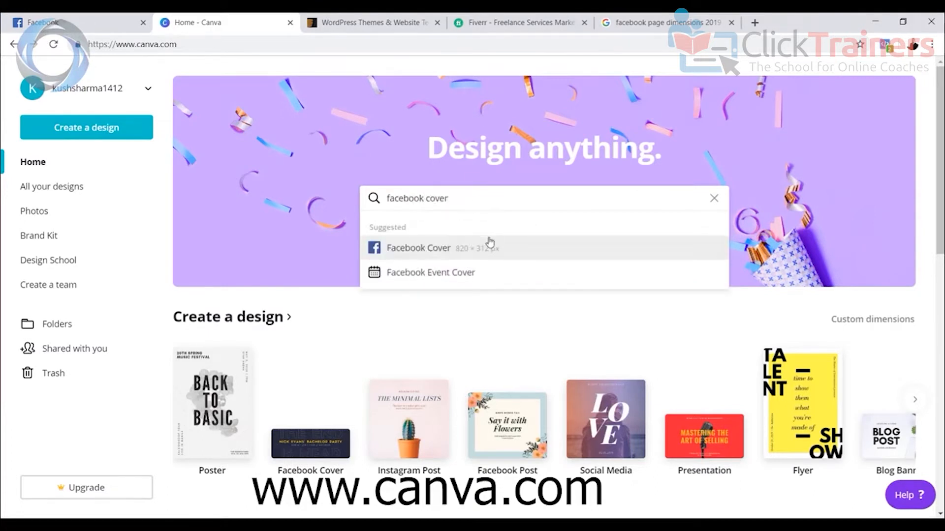
{"action": "key", "text": "Down"}
{"action": "key", "text": "Return"}
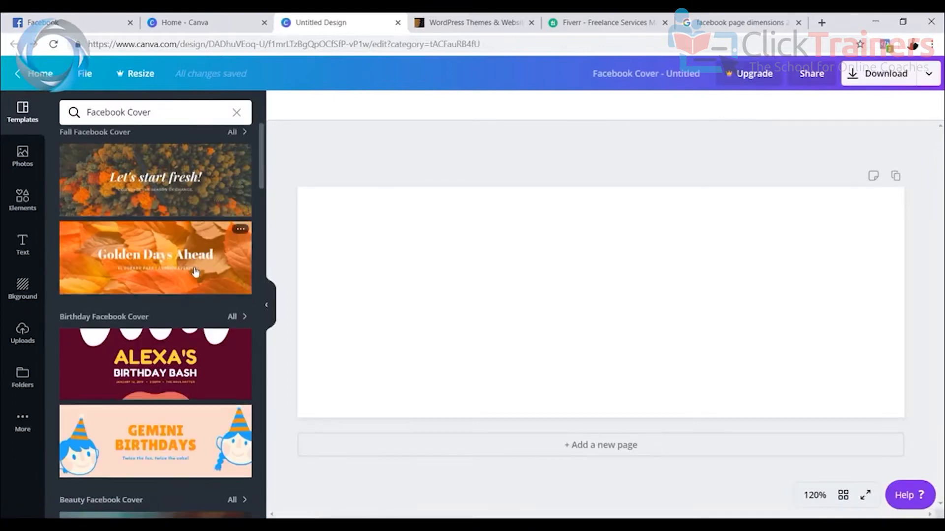
Apply the three-photo "You're Beautiful!" template from the beauty covers to the blank design
{"action": "scroll", "coordinate": [195, 272], "scroll_direction": "down", "scroll_amount": 8}
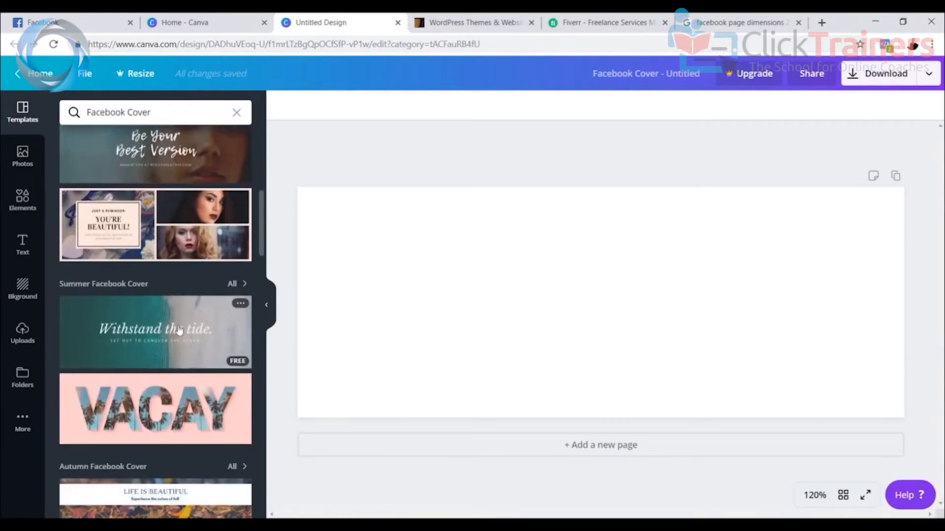
{"action": "left_click", "coordinate": [164, 230]}
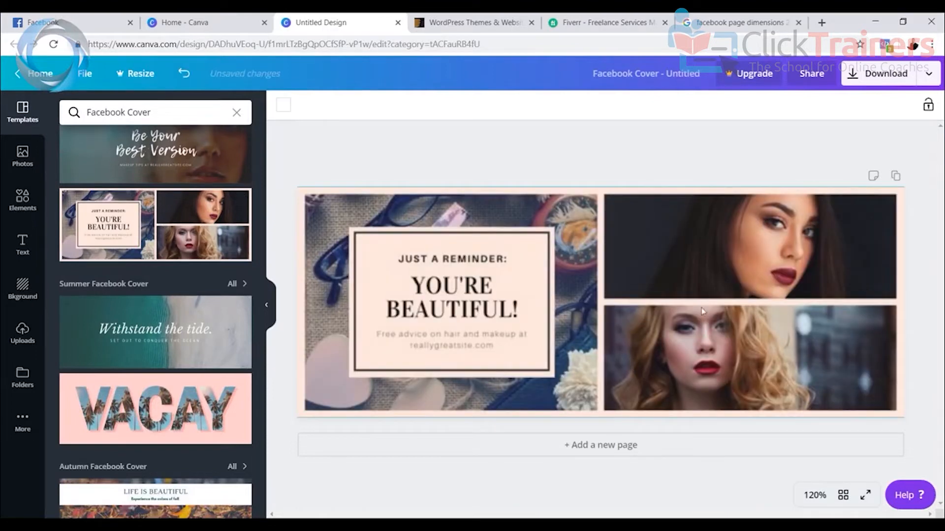
{"action": "left_click", "coordinate": [653, 252]}
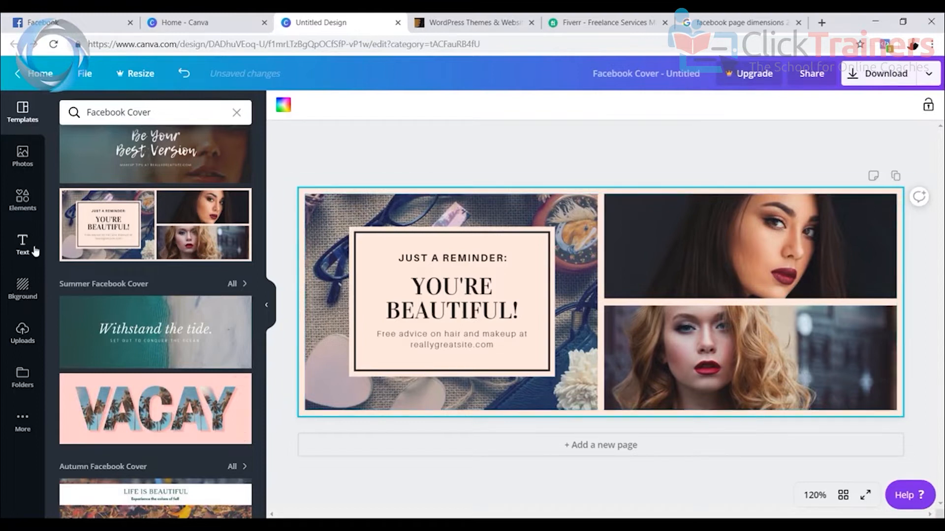
{"action": "left_click", "coordinate": [25, 150]}
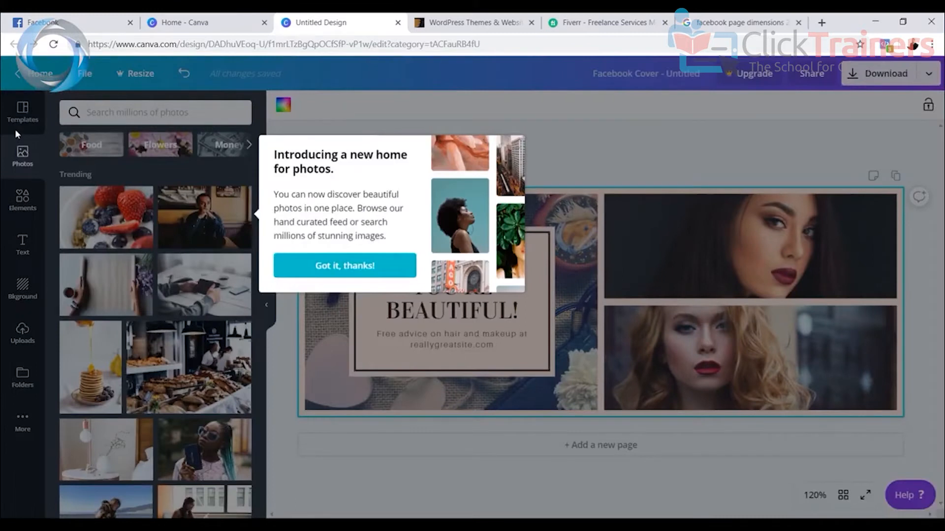
{"action": "left_click", "coordinate": [16, 129]}
{"action": "left_click", "coordinate": [22, 115]}
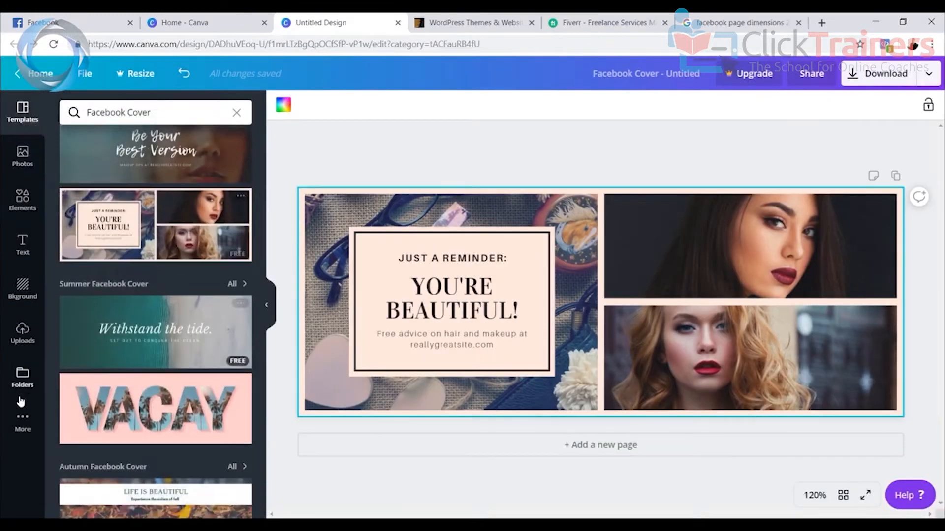
{"action": "left_click", "coordinate": [22, 340]}
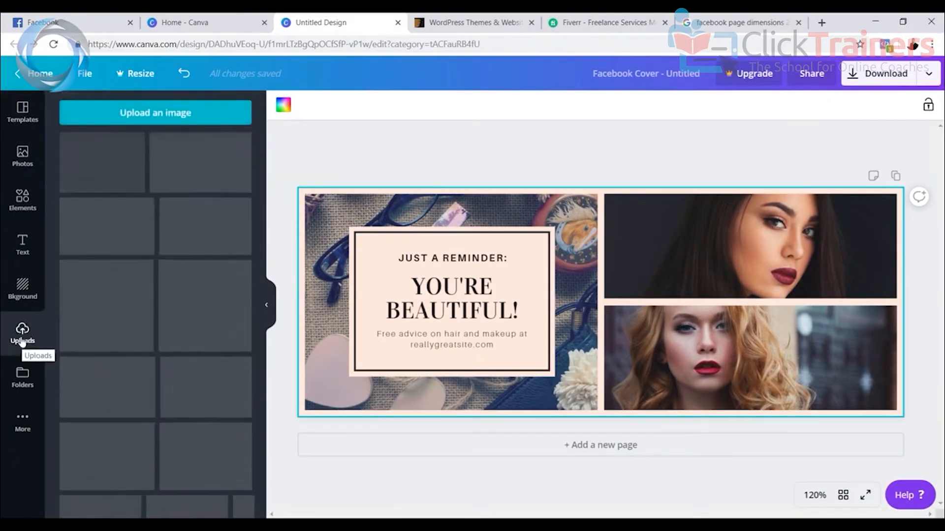
{"action": "left_click", "coordinate": [155, 118]}
{"action": "left_click", "coordinate": [635, 157]}
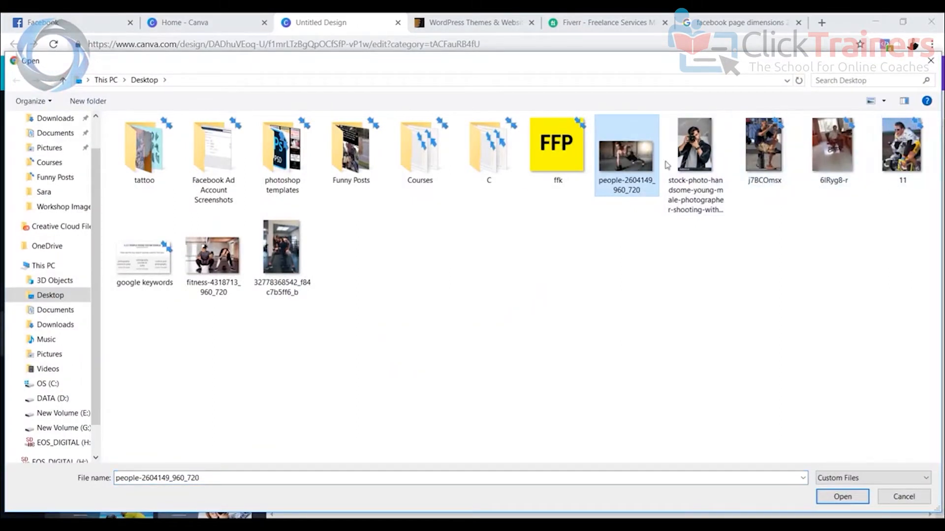
{"action": "left_click", "coordinate": [232, 256], "text": "ctrl"}
{"action": "left_click", "coordinate": [292, 257], "text": "ctrl"}
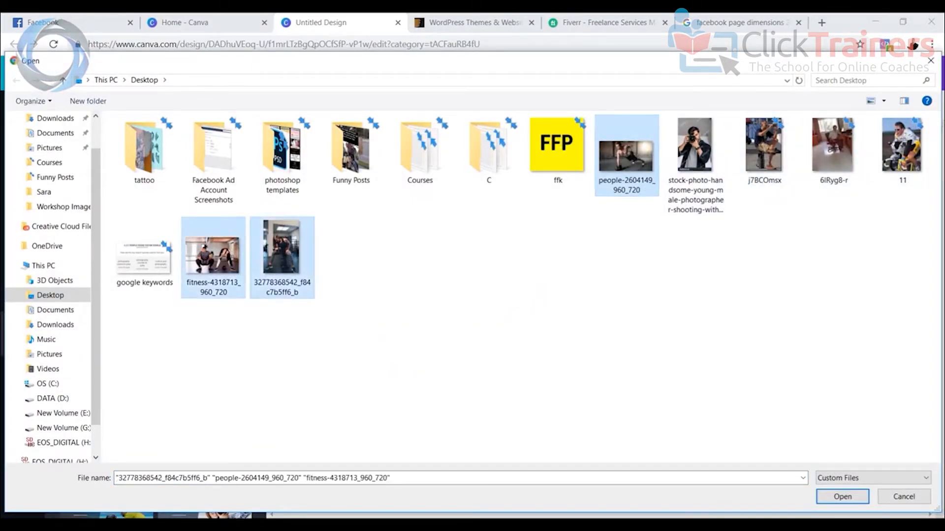
{"action": "left_click", "coordinate": [844, 498]}
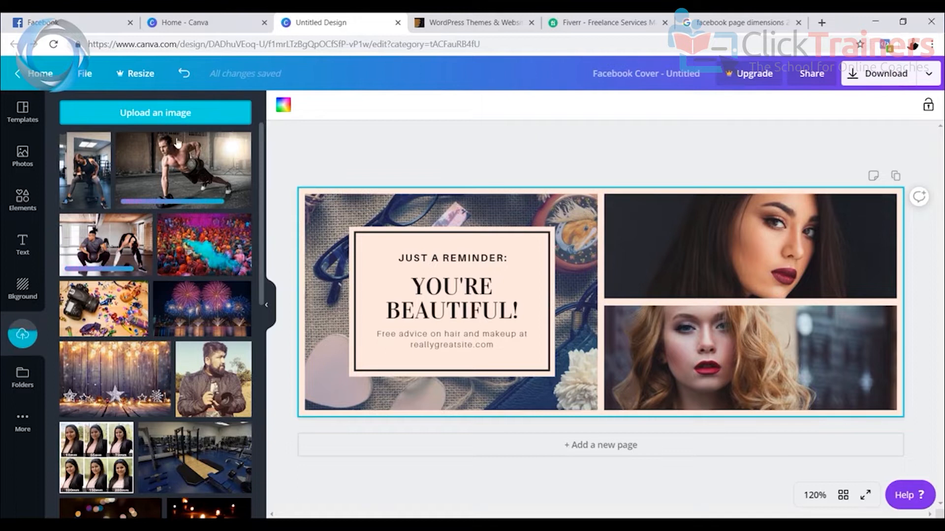
Replace the template's three photos with the uploaded gym images, putting the portrait-format one behind the text box
{"action": "left_click_drag", "start_coordinate": [180, 157], "coordinate": [765, 265]}
{"action": "left_click_drag", "start_coordinate": [81, 165], "coordinate": [443, 222]}
{"action": "left_click_drag", "start_coordinate": [770, 346], "coordinate": [507, 218]}
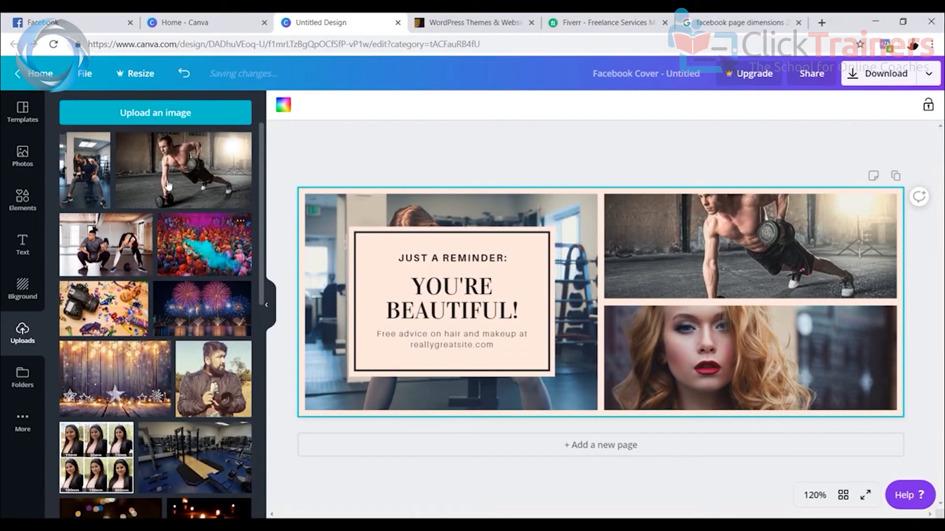
{"action": "left_click_drag", "start_coordinate": [106, 245], "coordinate": [685, 380]}
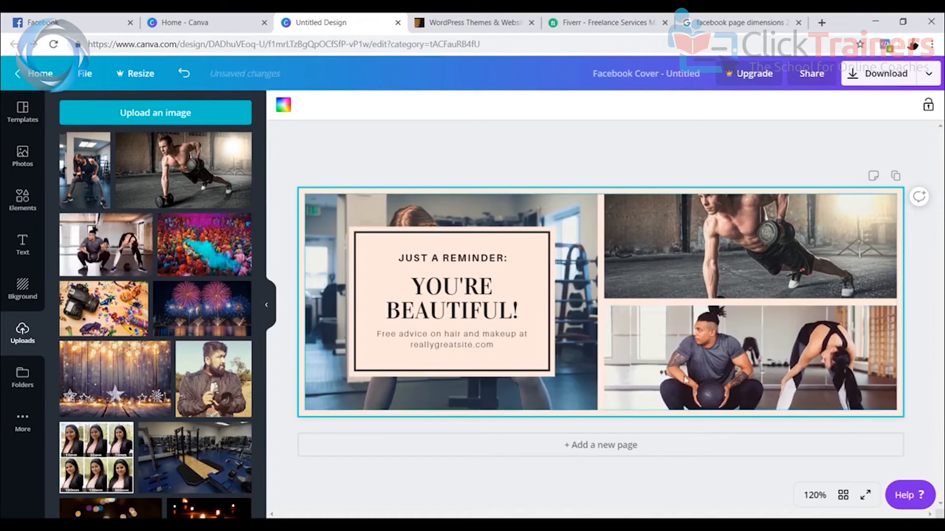
Delete the "Just a reminder:" text above the cover's heading
{"action": "left_click", "coordinate": [422, 259]}
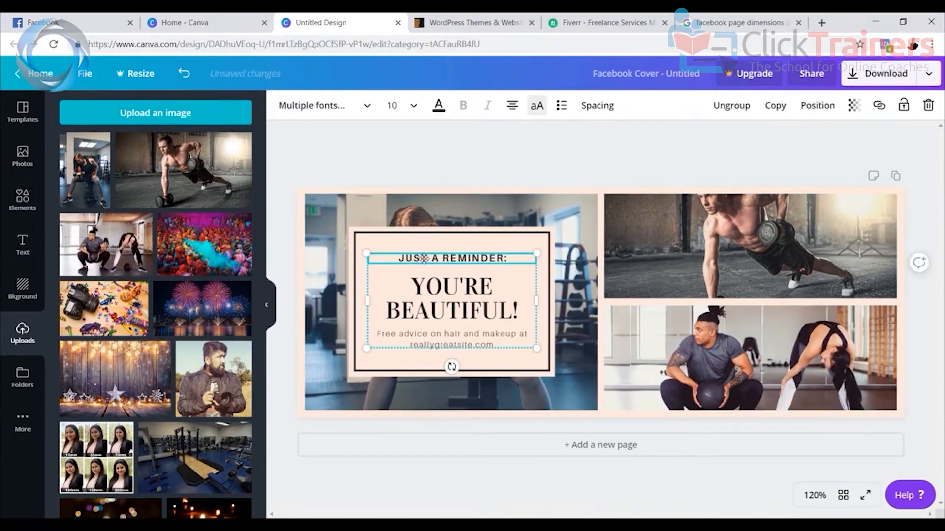
{"action": "left_click", "coordinate": [427, 260]}
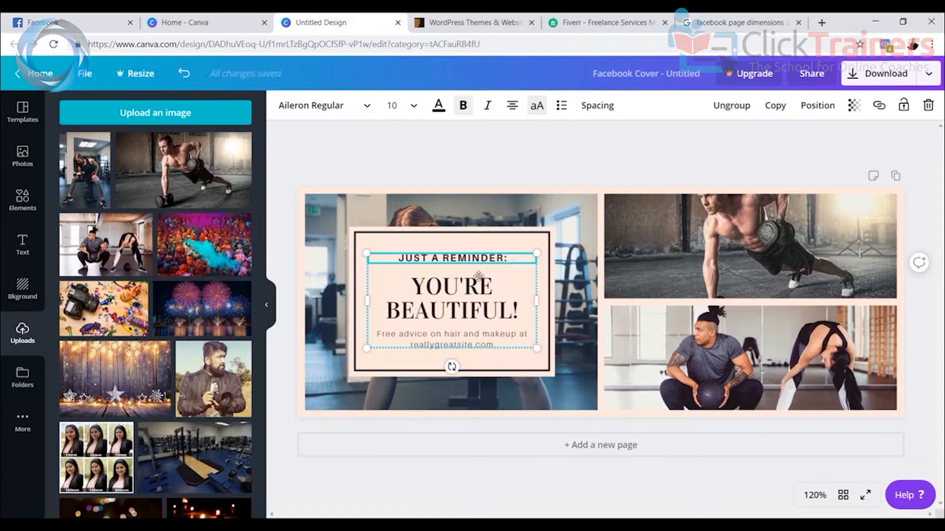
{"action": "key", "text": "BackSpace"}
{"action": "key", "text": "BackSpace"}
{"action": "key", "text": "BackSpace"}
{"action": "key", "text": "BackSpace"}
{"action": "key", "text": "BackSpace"}
{"action": "key", "text": "BackSpace"}
{"action": "key", "text": "BackSpace"}
{"action": "key", "text": "BackSpace"}
{"action": "key", "text": "BackSpace"}
{"action": "key", "text": "BackSpace"}
{"action": "key", "text": "BackSpace"}
{"action": "key", "text": "BackSpace"}
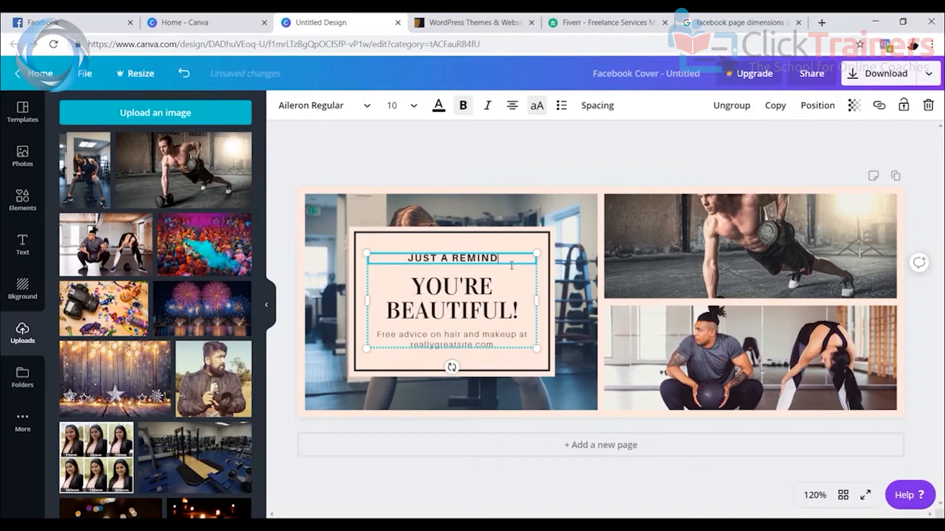
{"action": "key", "text": "BackSpace"}
{"action": "key", "text": "BackSpace"}
{"action": "key", "text": "BackSpace"}
{"action": "key", "text": "BackSpace"}
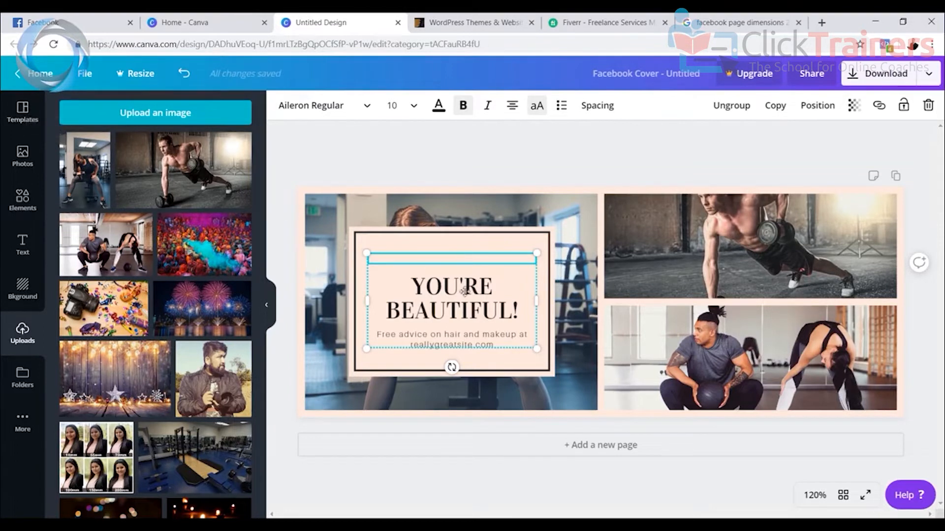
Replace the "You're Beautiful!" heading with FITNESS FIRE PASSION, checking the name against the notes
{"action": "left_click", "coordinate": [507, 311]}
{"action": "left_click_drag", "start_coordinate": [517, 311], "coordinate": [400, 280]}
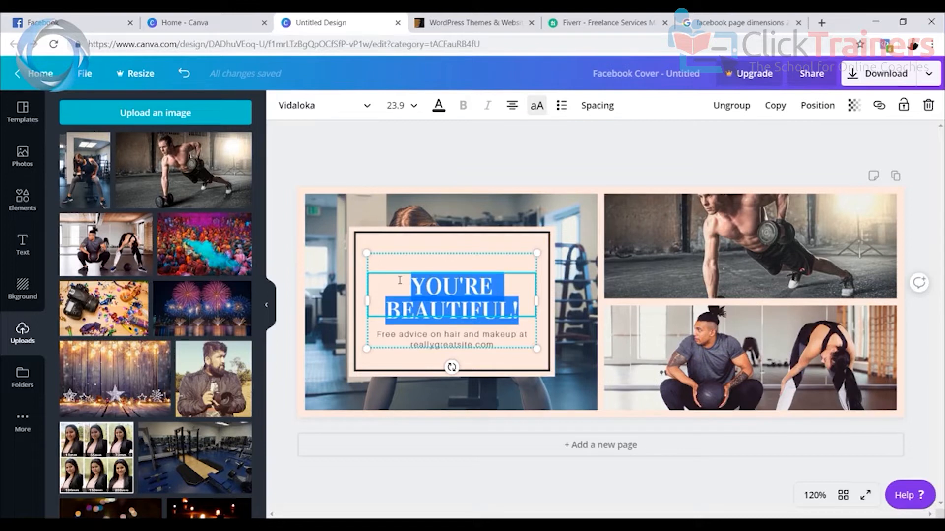
{"action": "type", "text": "FIT"}
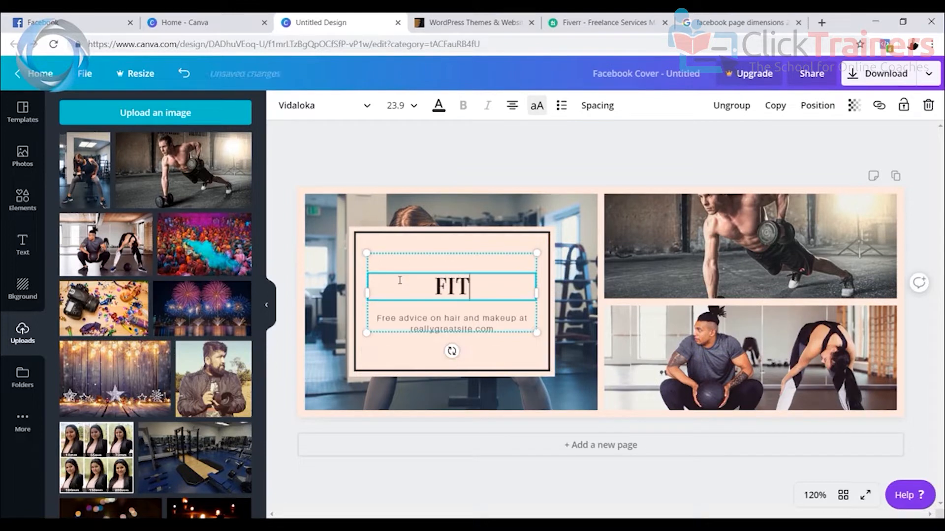
{"action": "type", "text": "NESS F"}
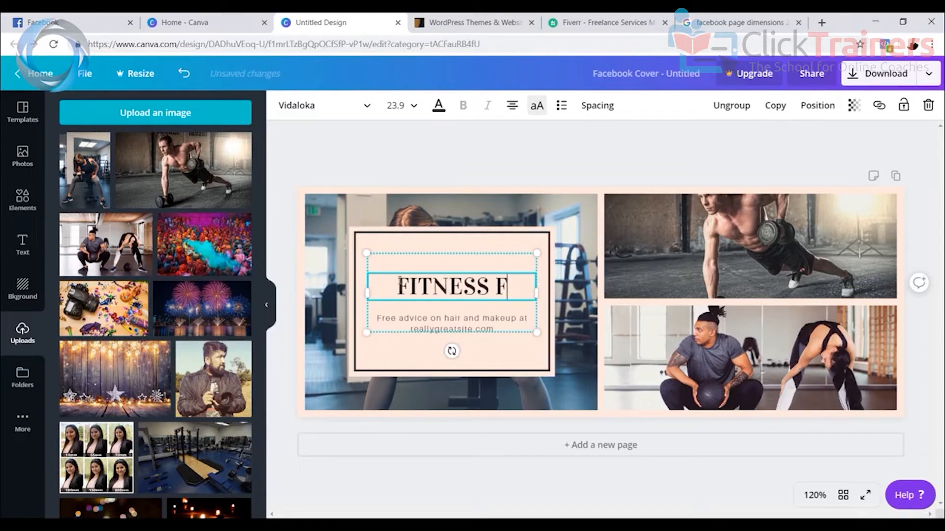
{"action": "key", "text": "alt+Tab"}
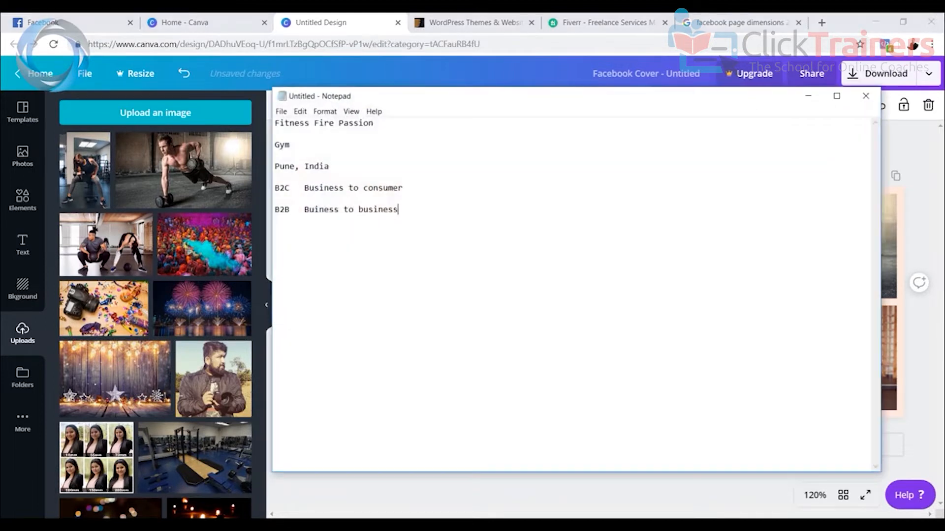
{"action": "key", "text": "alt+Tab"}
{"action": "type", "text": "IRE PASSION"}
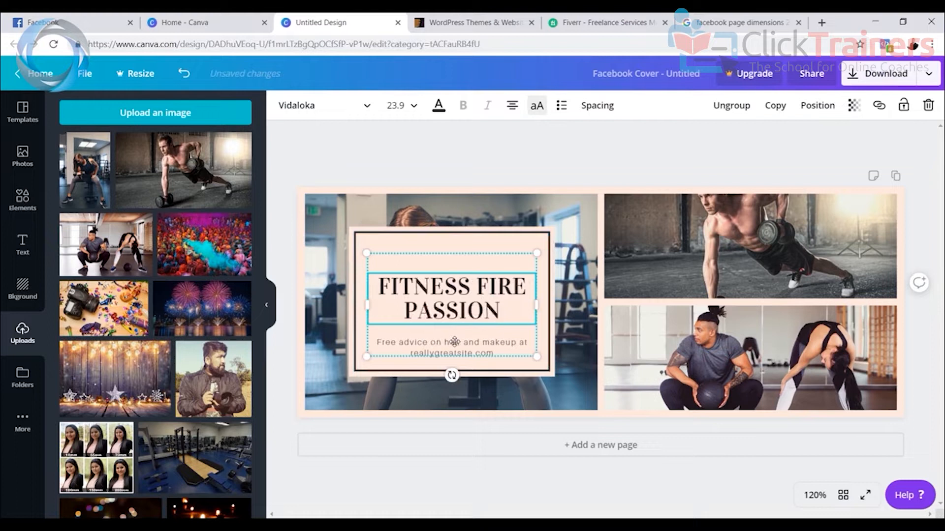
Delete the hair and makeup advice text below the cover's heading
{"action": "left_click", "coordinate": [455, 346]}
{"action": "double_click", "coordinate": [382, 352]}
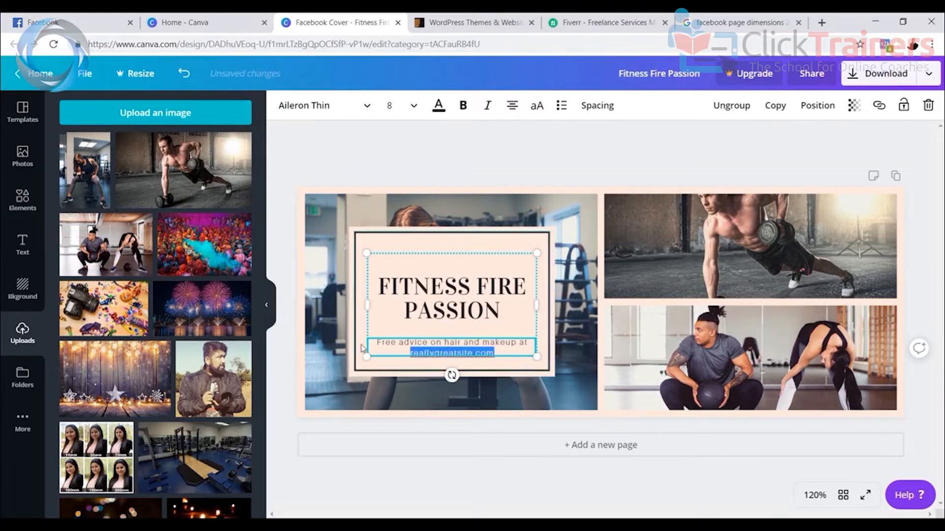
{"action": "left_click_drag", "start_coordinate": [379, 345], "coordinate": [534, 358]}
{"action": "key", "text": "BackSpace"}
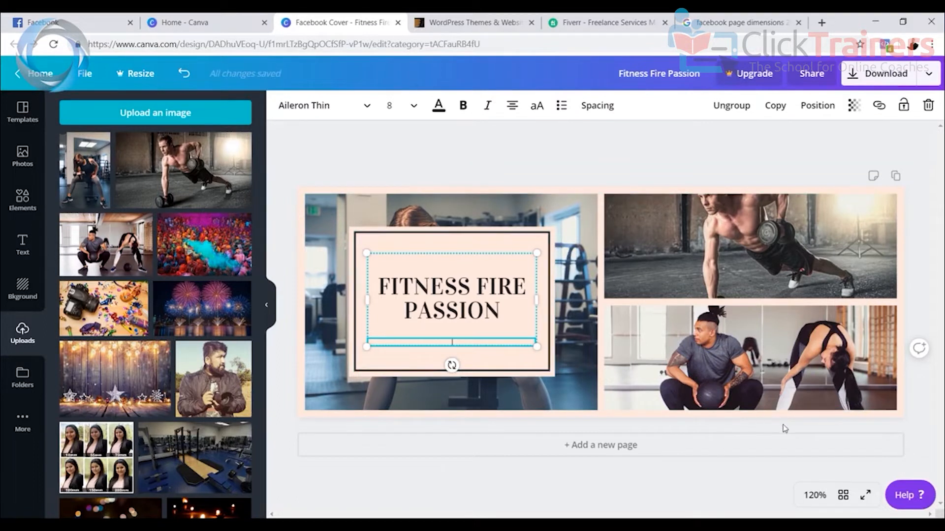
Download the finished cover design as a PNG and deselect the text on the canvas
{"action": "left_click", "coordinate": [856, 81]}
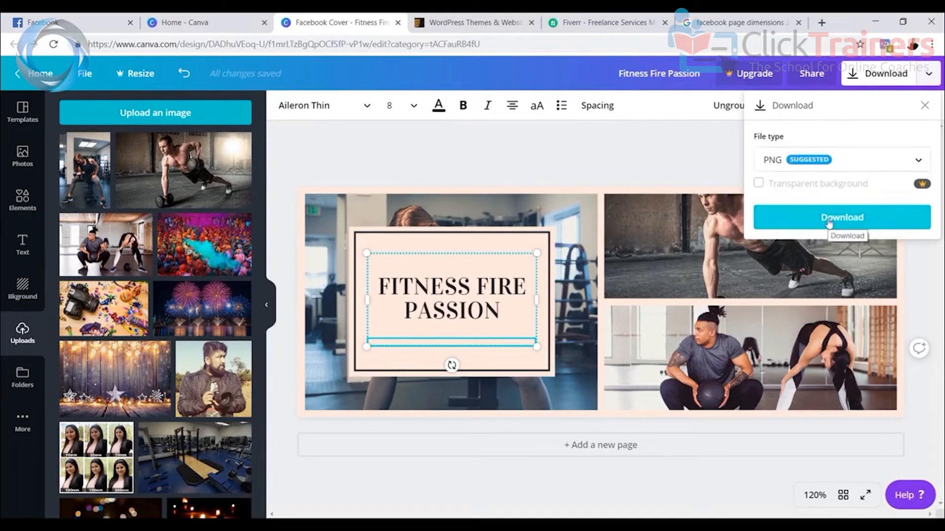
{"action": "left_click", "coordinate": [838, 219]}
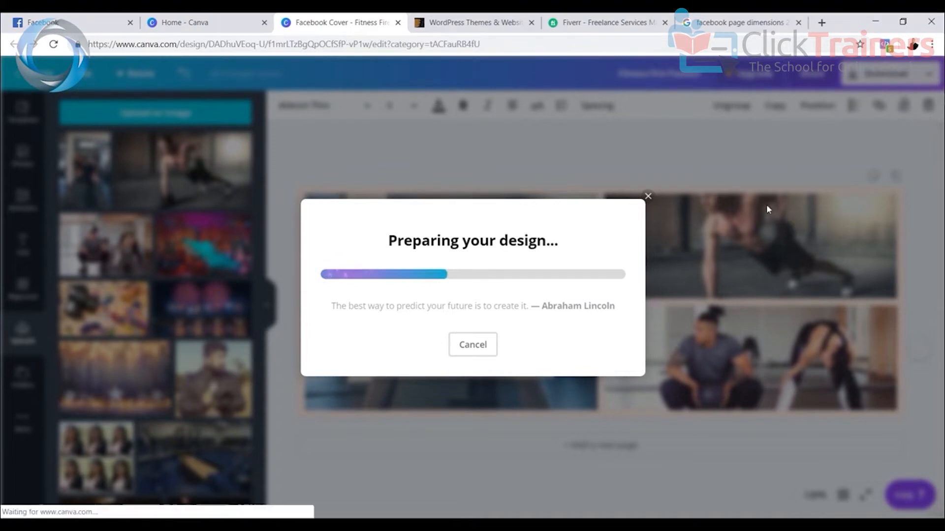
{"action": "left_click", "coordinate": [648, 70]}
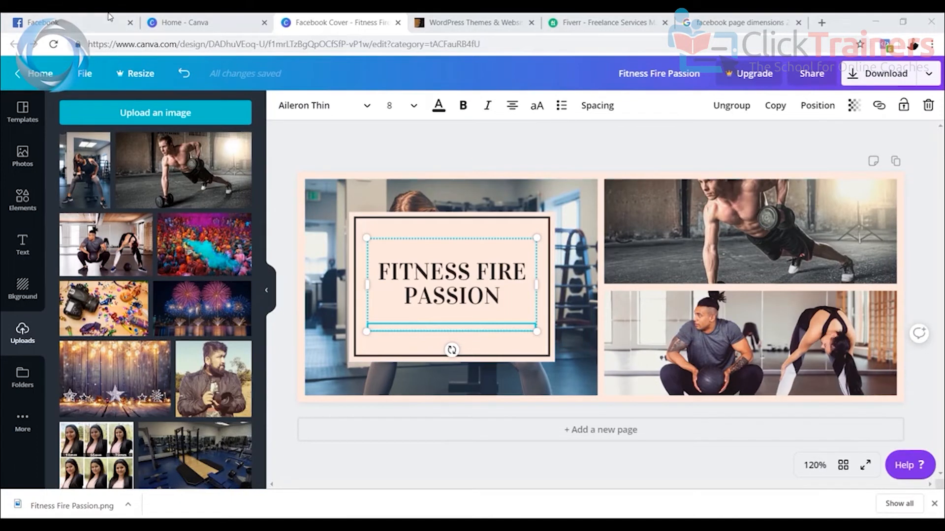
{"action": "left_click", "coordinate": [392, 469]}
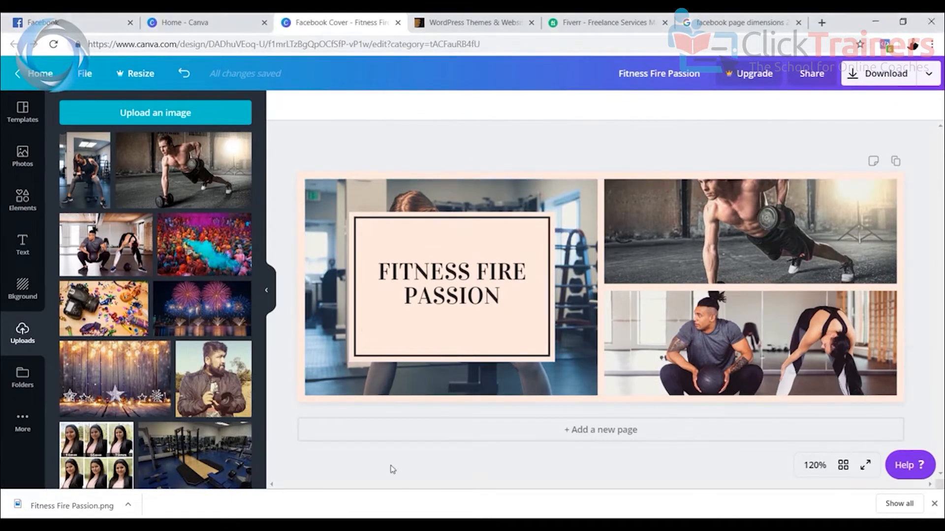
On the Facebook page setup, upload the Fitness Fire Passion image from the Downloads folder as the cover photo
{"action": "left_click", "coordinate": [98, 17]}
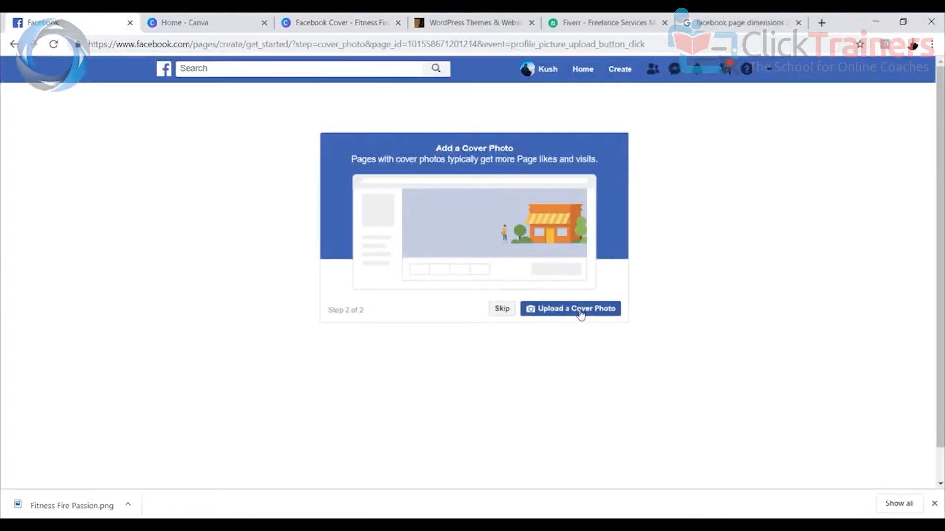
{"action": "left_click", "coordinate": [581, 310]}
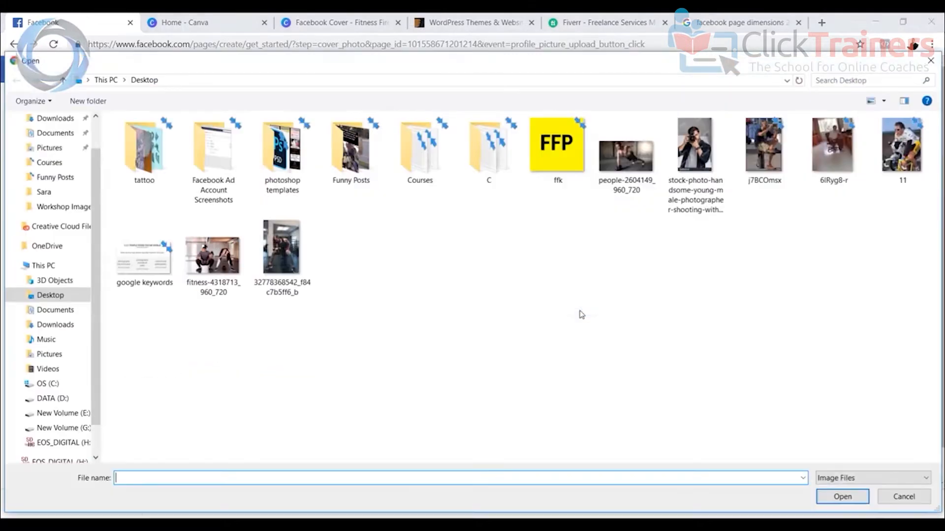
{"action": "left_click", "coordinate": [58, 310]}
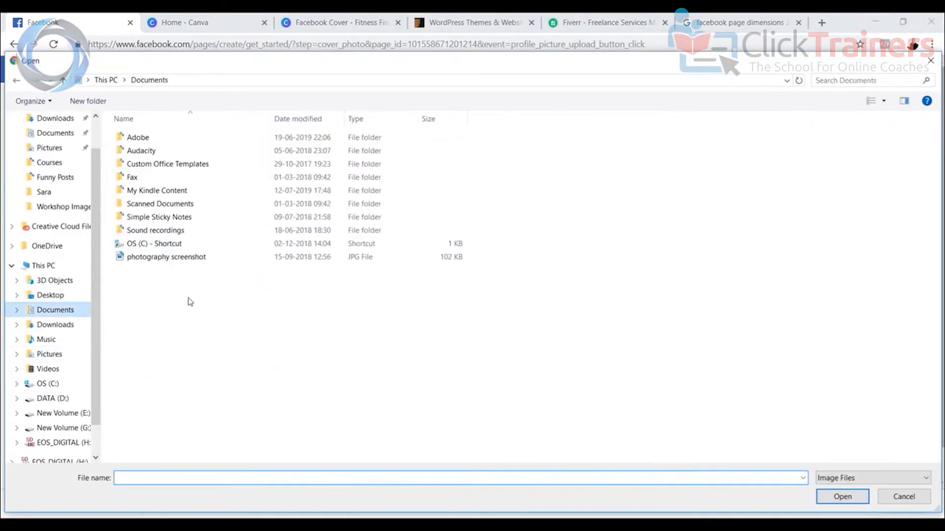
{"action": "right_click", "coordinate": [206, 321]}
{"action": "mouse_move", "coordinate": [238, 326]}
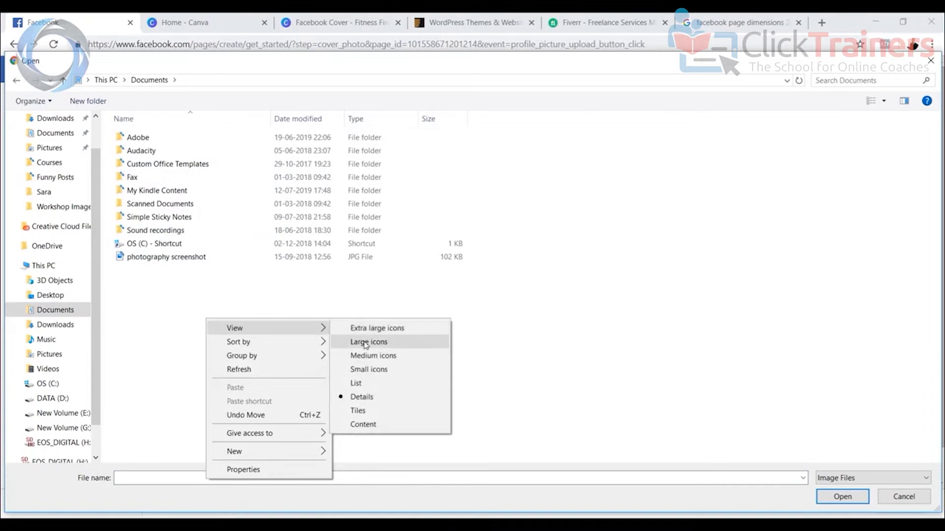
{"action": "left_click", "coordinate": [369, 328]}
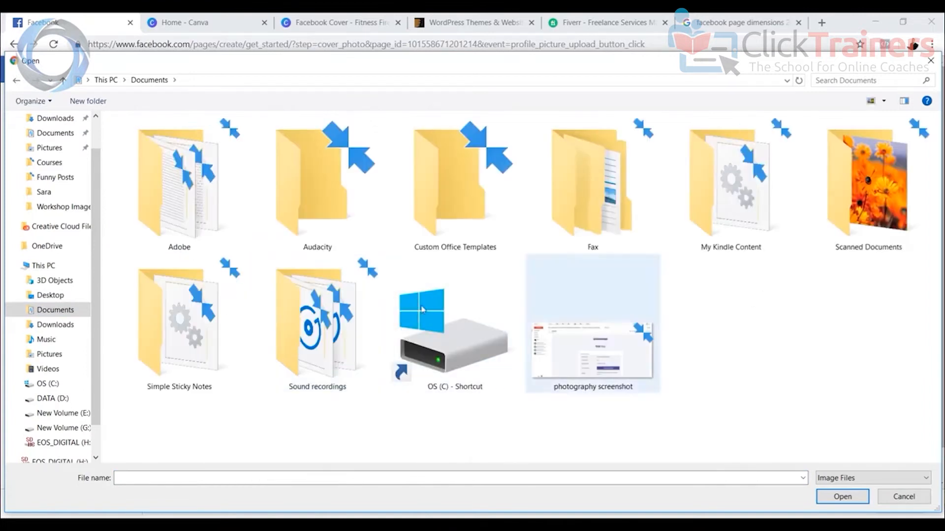
{"action": "left_click", "coordinate": [89, 327]}
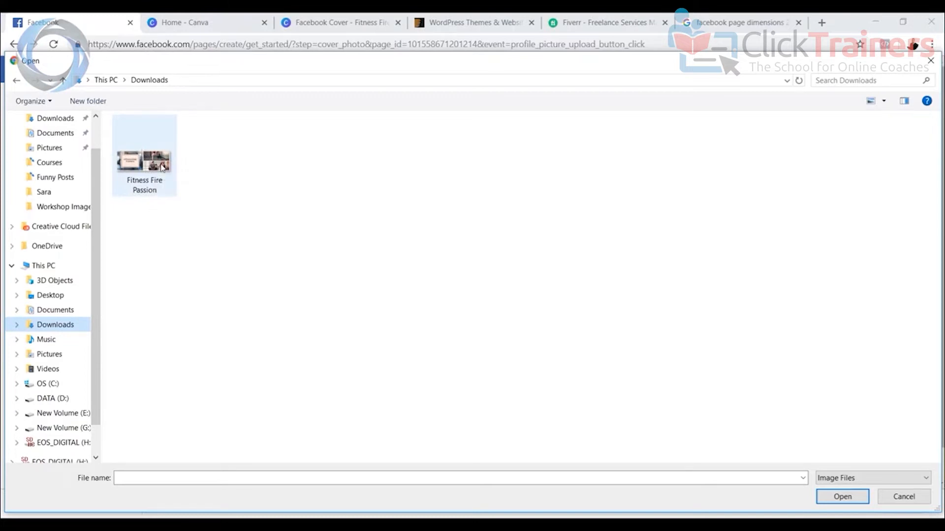
{"action": "double_click", "coordinate": [143, 158]}
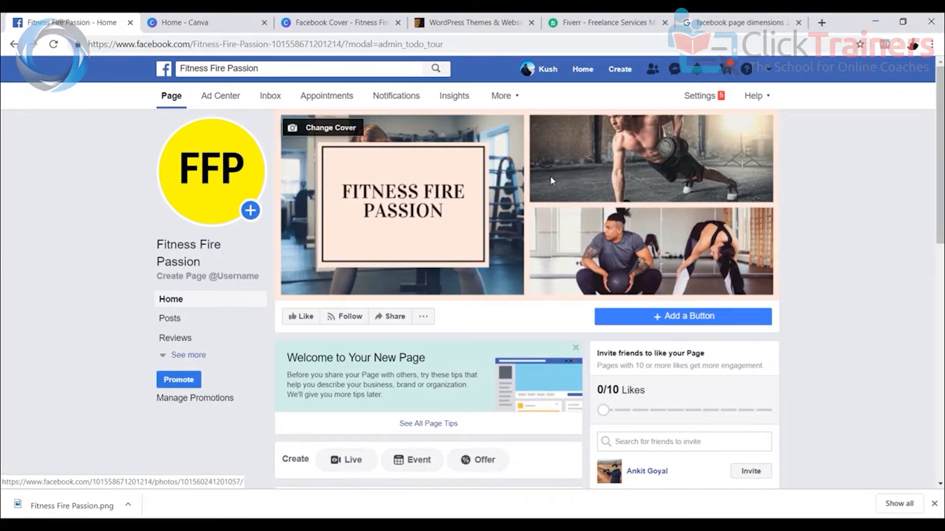
Switch to the Envato Market site and search its Graphics section for "facebook cover"
{"action": "left_click", "coordinate": [352, 23]}
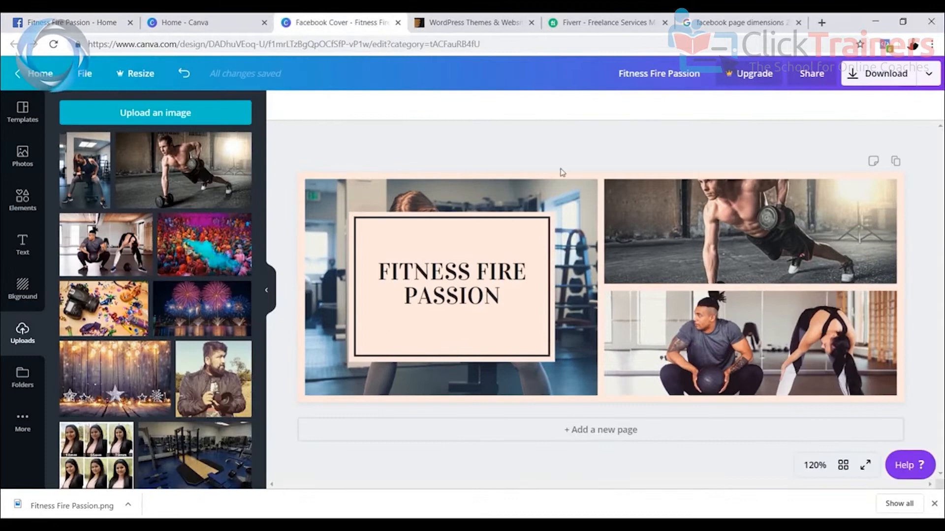
{"action": "left_click", "coordinate": [486, 20]}
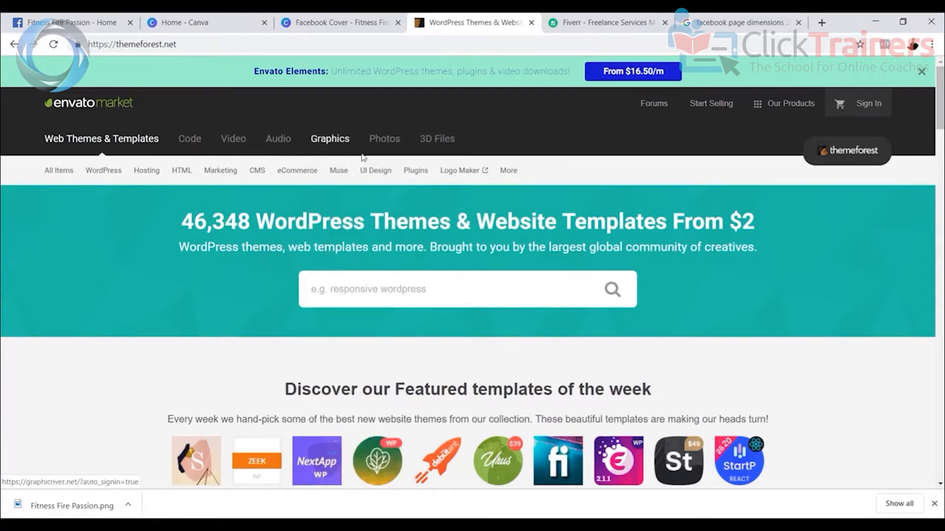
{"action": "left_click", "coordinate": [330, 138]}
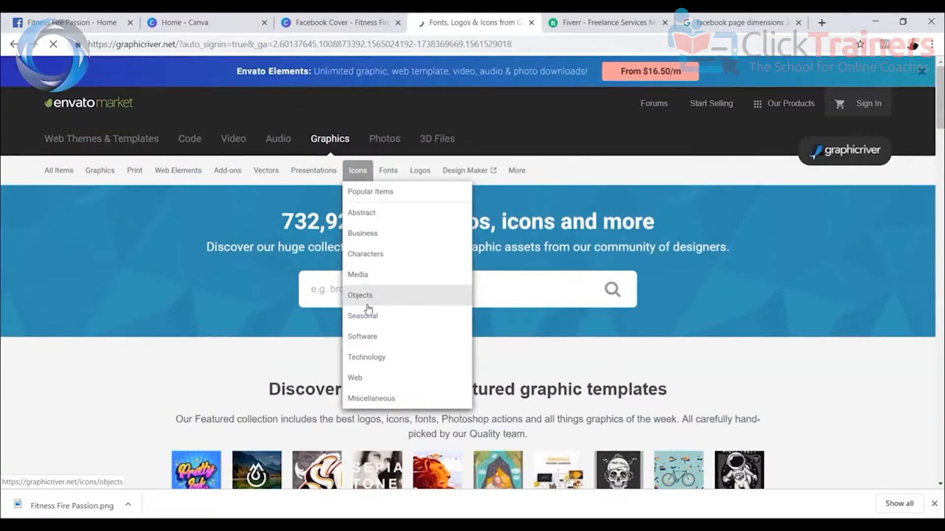
{"action": "left_click", "coordinate": [498, 293]}
{"action": "type", "text": "facebook cover"}
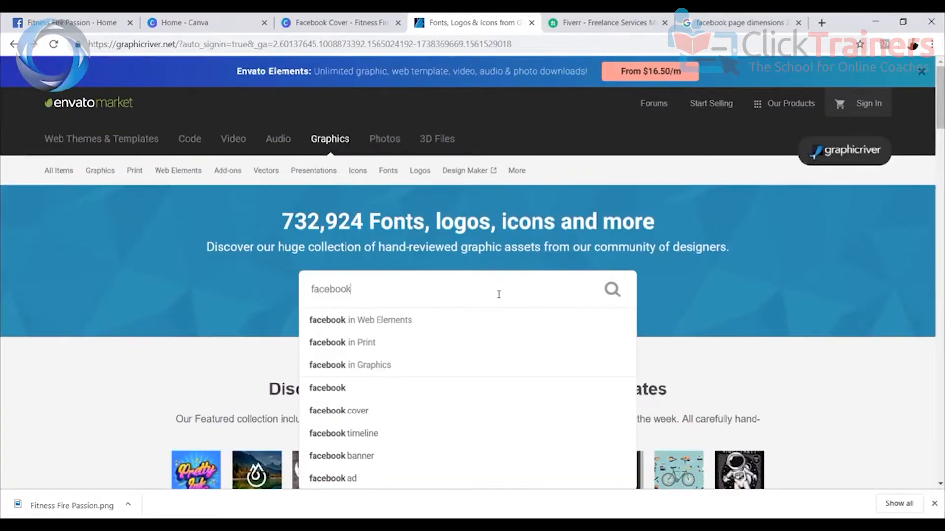
{"action": "key", "text": "Return"}
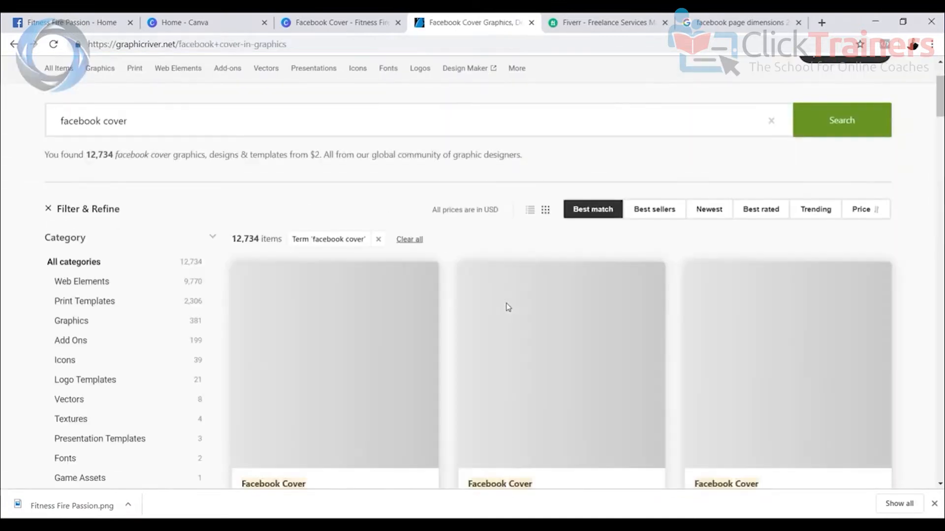
Browse the Facebook cover templates, comparing their designs, prices and sales
{"action": "scroll", "coordinate": [506, 305], "scroll_direction": "down", "scroll_amount": 2}
{"action": "scroll", "coordinate": [418, 261], "scroll_direction": "down", "scroll_amount": 2}
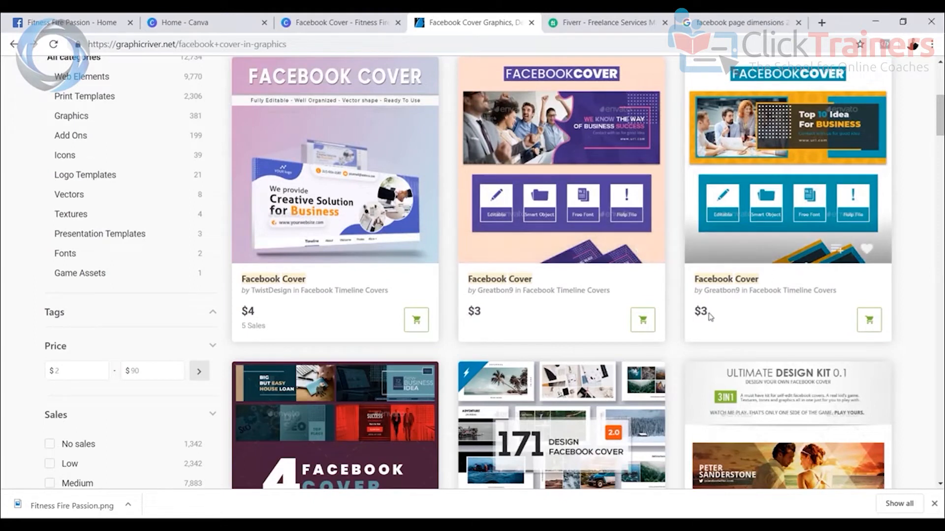
{"action": "scroll", "coordinate": [788, 197], "scroll_direction": "down", "scroll_amount": 5}
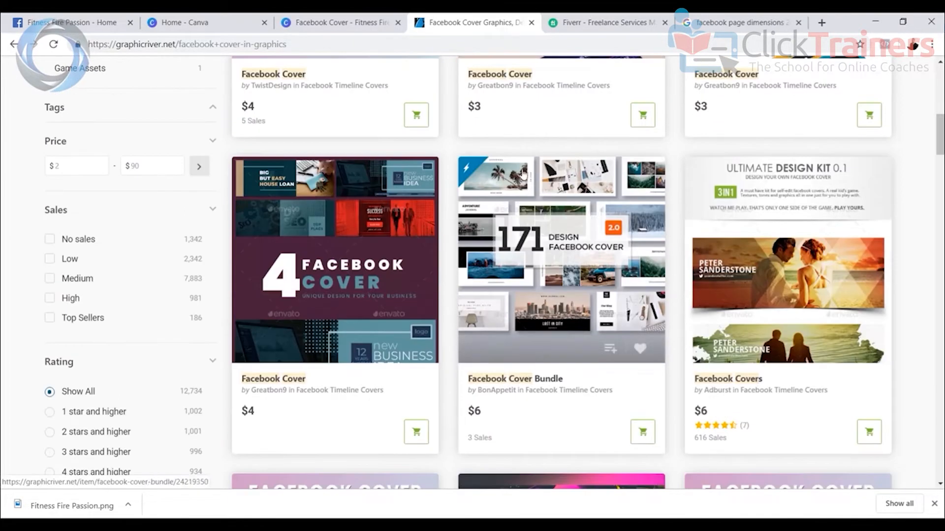
{"action": "scroll", "coordinate": [787, 198], "scroll_direction": "down", "scroll_amount": 3}
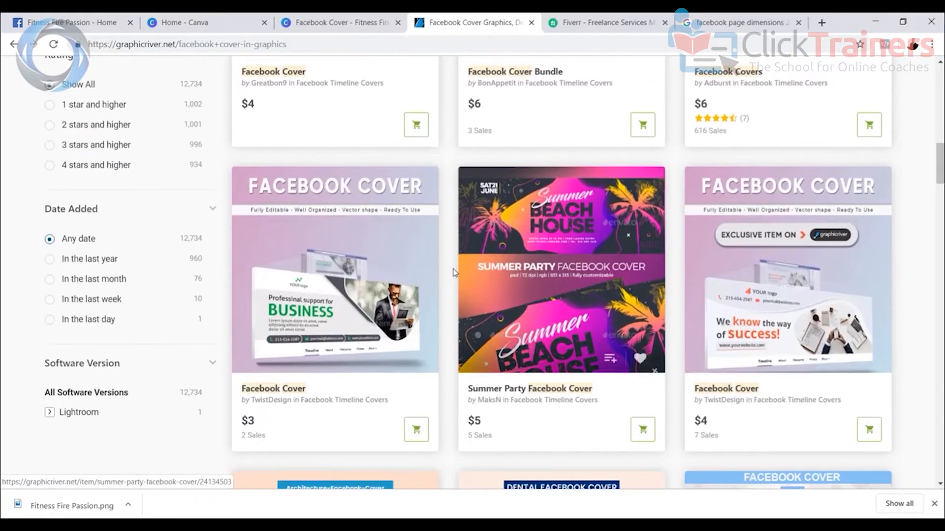
{"action": "scroll", "coordinate": [352, 315], "scroll_direction": "down", "scroll_amount": 5}
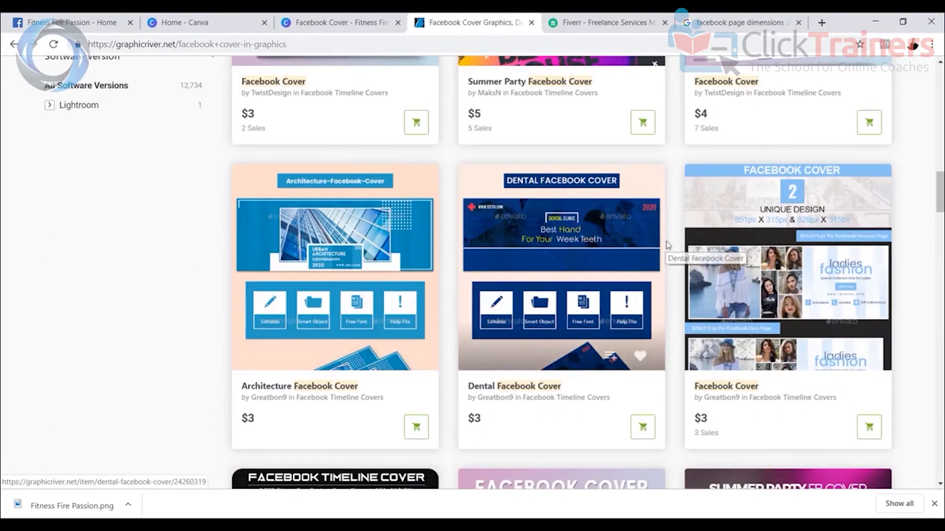
{"action": "scroll", "coordinate": [666, 244], "scroll_direction": "up", "scroll_amount": 5}
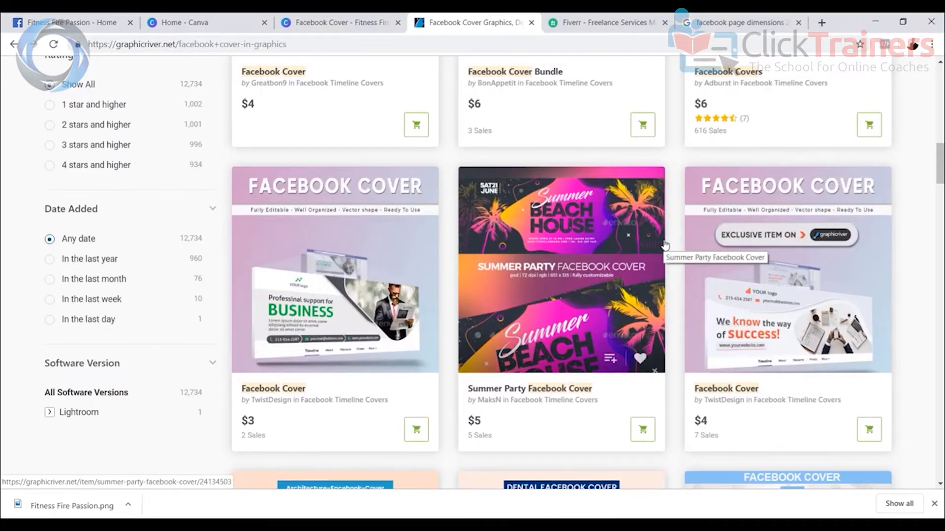
{"action": "scroll", "coordinate": [664, 245], "scroll_direction": "up", "scroll_amount": 7}
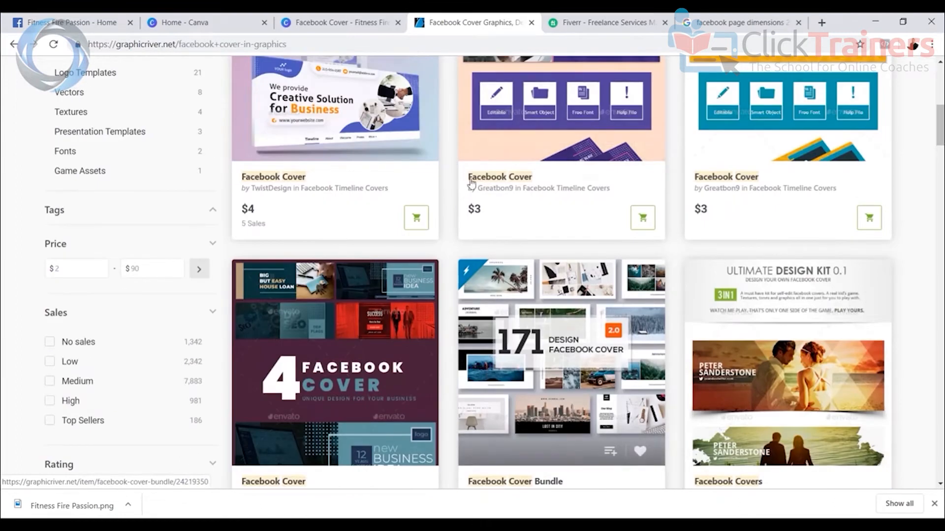
{"action": "scroll", "coordinate": [388, 253], "scroll_direction": "up", "scroll_amount": 4}
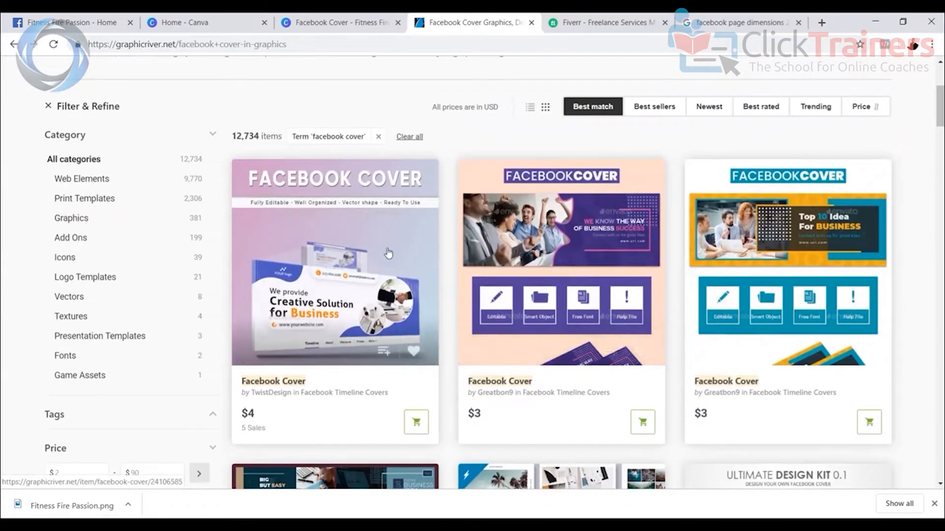
{"action": "scroll", "coordinate": [437, 276], "scroll_direction": "down", "scroll_amount": 3}
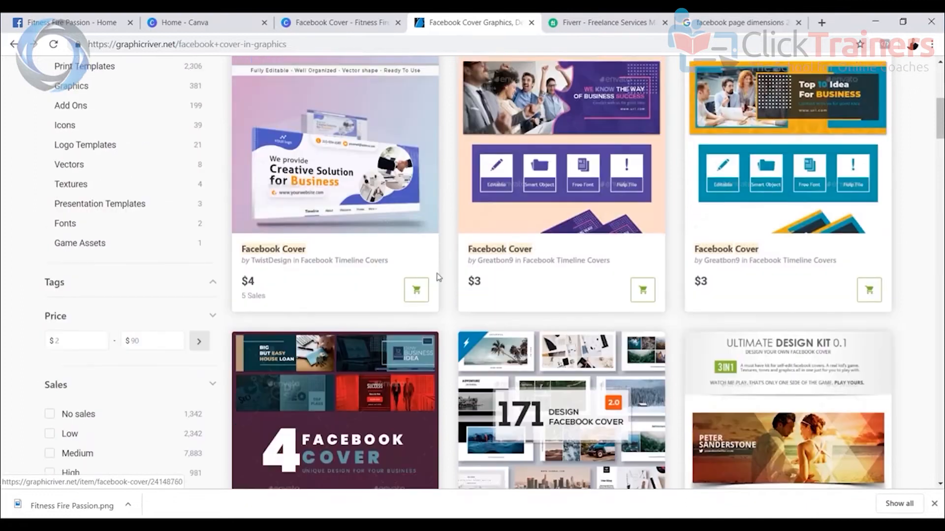
{"action": "scroll", "coordinate": [438, 277], "scroll_direction": "up", "scroll_amount": 1}
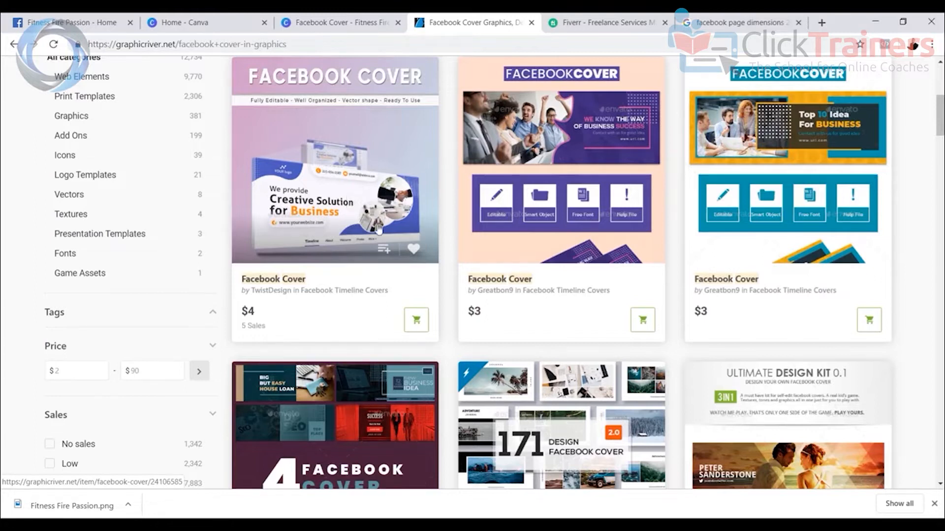
{"action": "scroll", "coordinate": [266, 98], "scroll_direction": "up", "scroll_amount": 4}
{"action": "scroll", "coordinate": [579, 196], "scroll_direction": "down", "scroll_amount": 4}
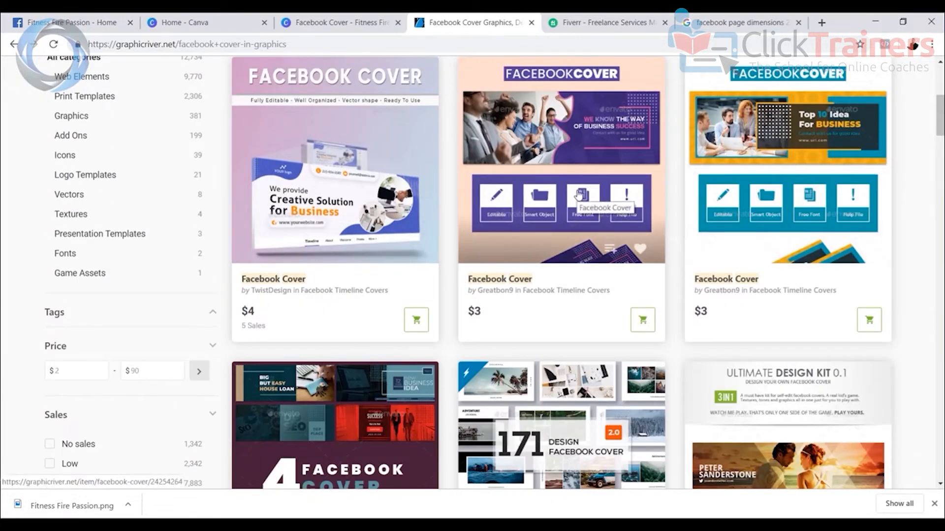
{"action": "scroll", "coordinate": [705, 313], "scroll_direction": "down", "scroll_amount": 2}
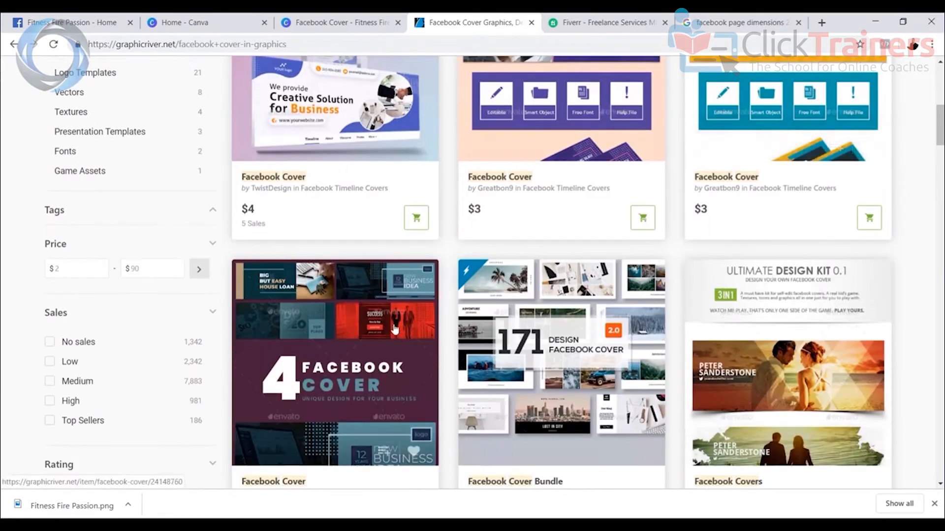
{"action": "scroll", "coordinate": [678, 311], "scroll_direction": "down", "scroll_amount": 5}
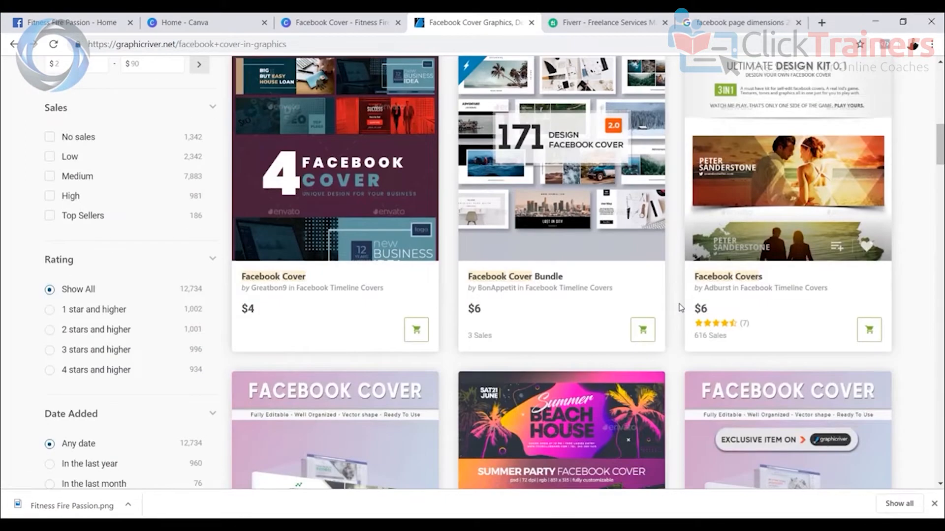
Refine the template search to "facebook cover gym" and look over the matching designs
{"action": "scroll", "coordinate": [678, 311], "scroll_direction": "up", "scroll_amount": 11}
{"action": "left_click", "coordinate": [202, 226]}
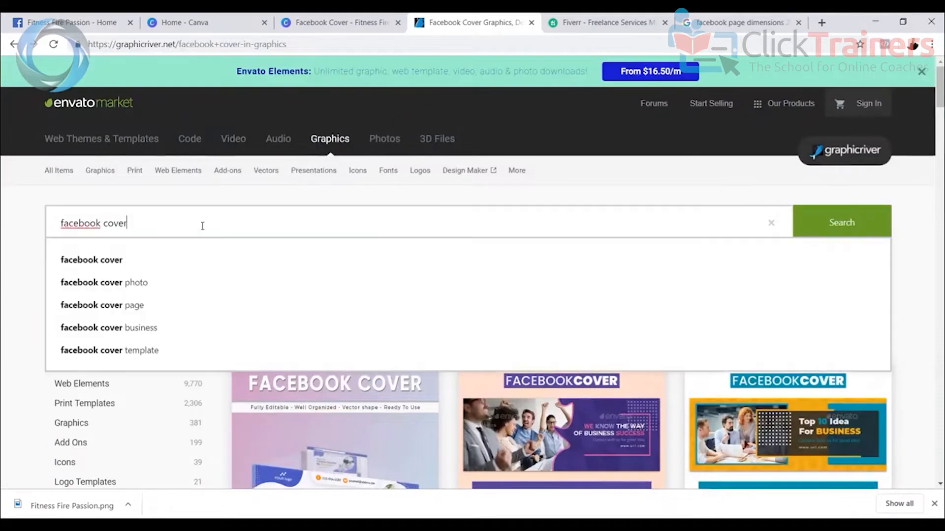
{"action": "type", "text": "gym"}
{"action": "key", "text": "Return"}
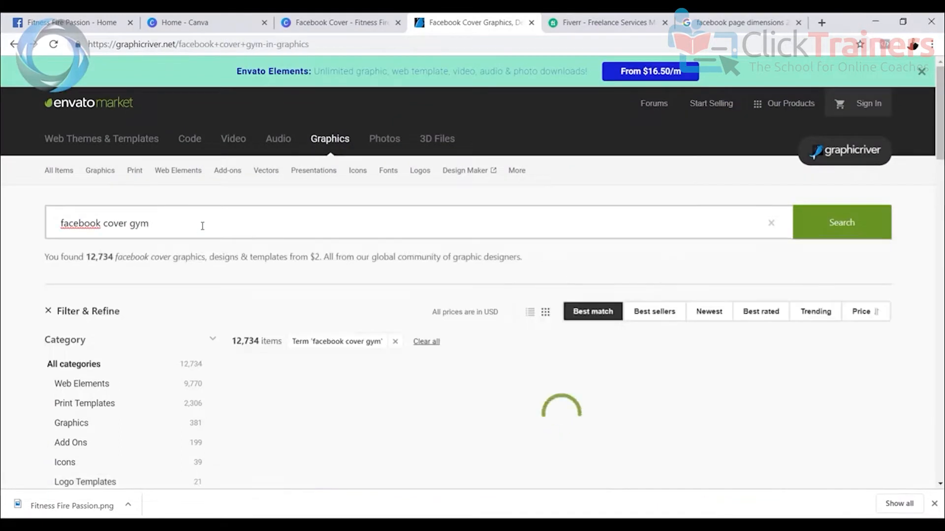
{"action": "scroll", "coordinate": [530, 347], "scroll_direction": "down", "scroll_amount": 1}
{"action": "scroll", "coordinate": [527, 347], "scroll_direction": "down", "scroll_amount": 4}
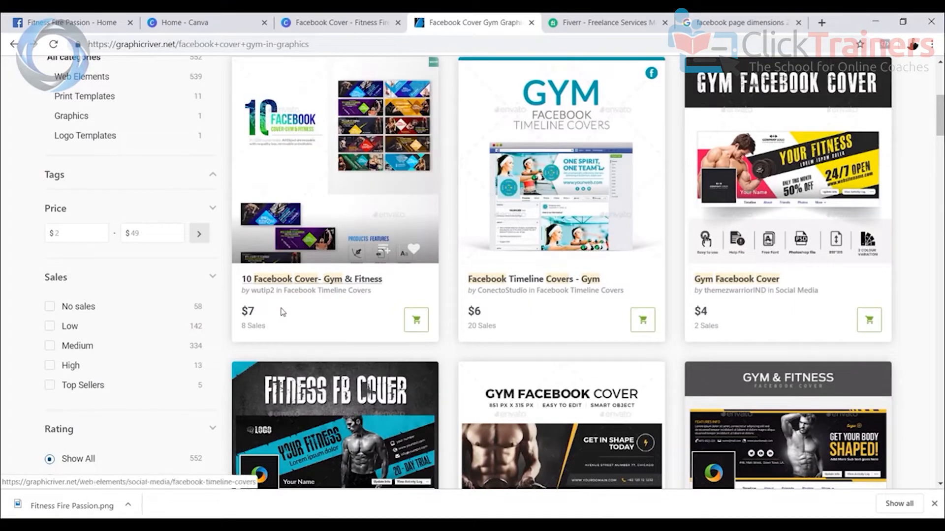
Open the "10 Facebook Cover- Gym & Fitness" template and read its features and font details
{"action": "left_click", "coordinate": [376, 126]}
{"action": "scroll", "coordinate": [377, 143], "scroll_direction": "down", "scroll_amount": 2}
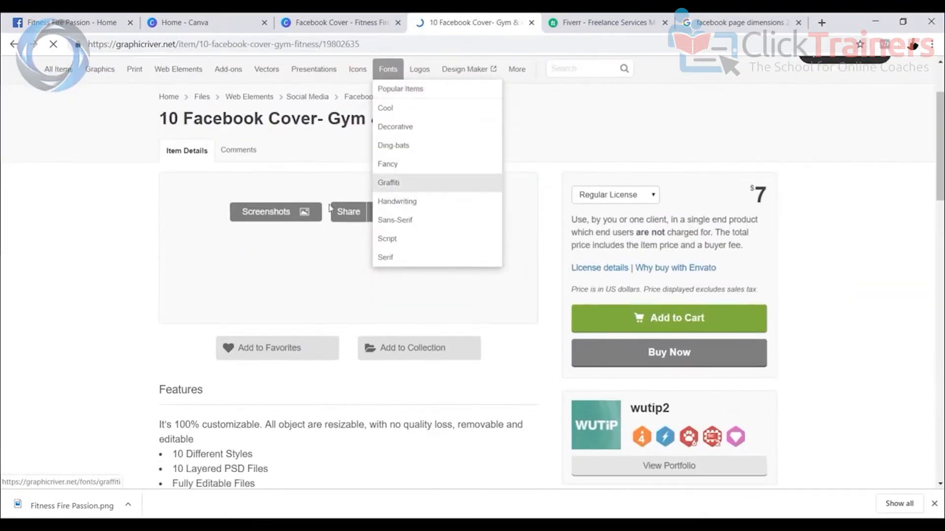
{"action": "scroll", "coordinate": [397, 262], "scroll_direction": "down", "scroll_amount": 4}
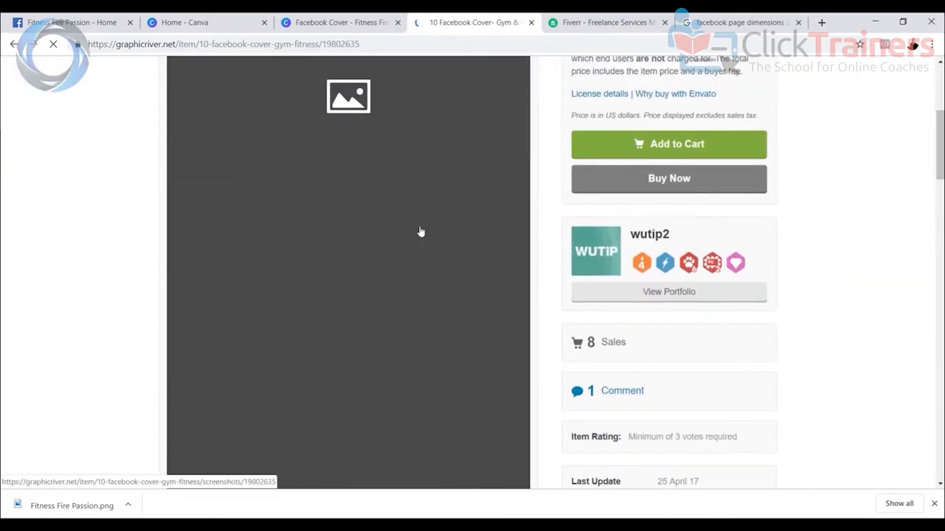
{"action": "scroll", "coordinate": [422, 229], "scroll_direction": "down", "scroll_amount": 10}
{"action": "scroll", "coordinate": [421, 229], "scroll_direction": "down", "scroll_amount": 4}
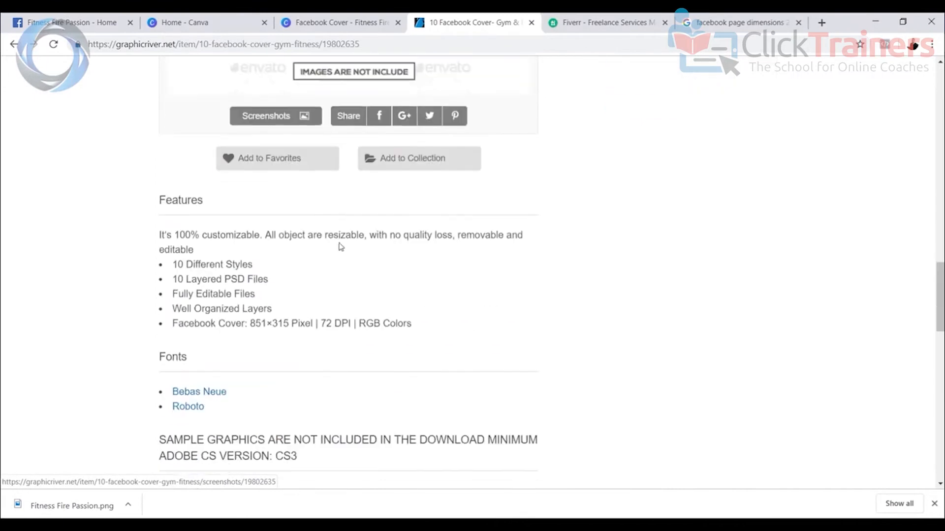
View the template's enlarged preview screenshots, then close the preview
{"action": "left_click", "coordinate": [256, 118]}
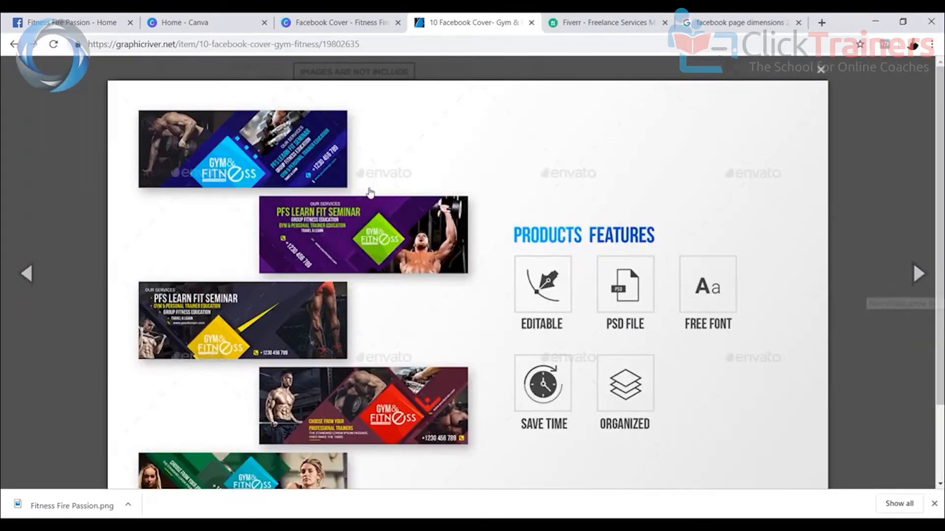
{"action": "scroll", "coordinate": [287, 329], "scroll_direction": "down", "scroll_amount": 2}
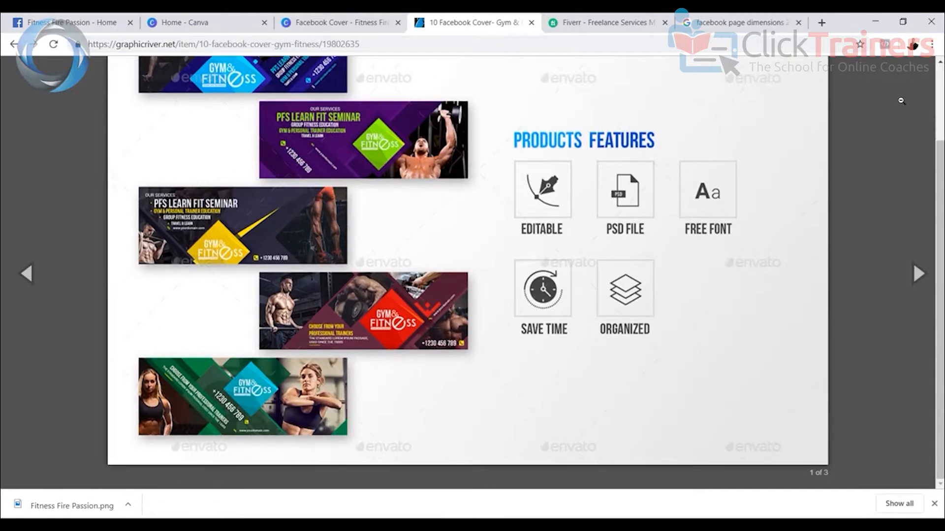
{"action": "left_click", "coordinate": [916, 133]}
Review the template's included graphics files, pixel dimensions, license price and cover previews on its item page
{"action": "scroll", "coordinate": [774, 210], "scroll_direction": "up", "scroll_amount": 10}
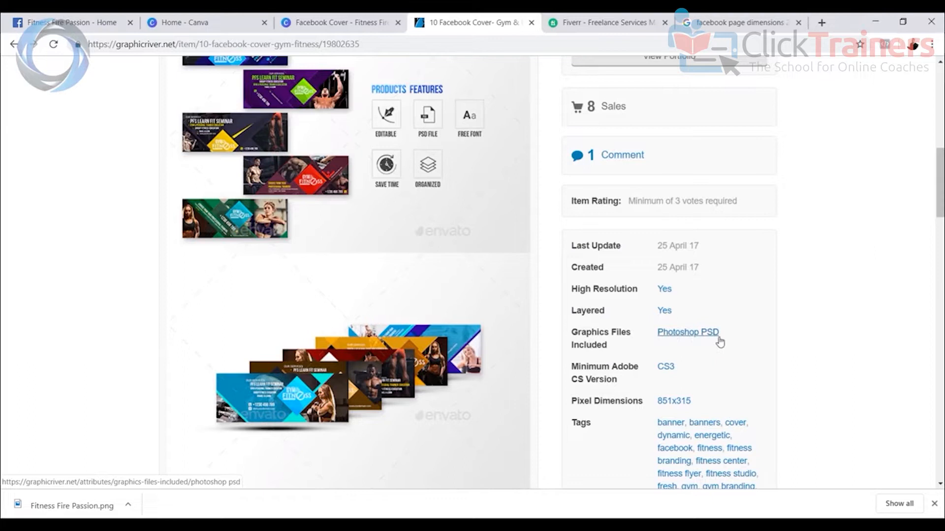
{"action": "scroll", "coordinate": [415, 246], "scroll_direction": "up", "scroll_amount": 8}
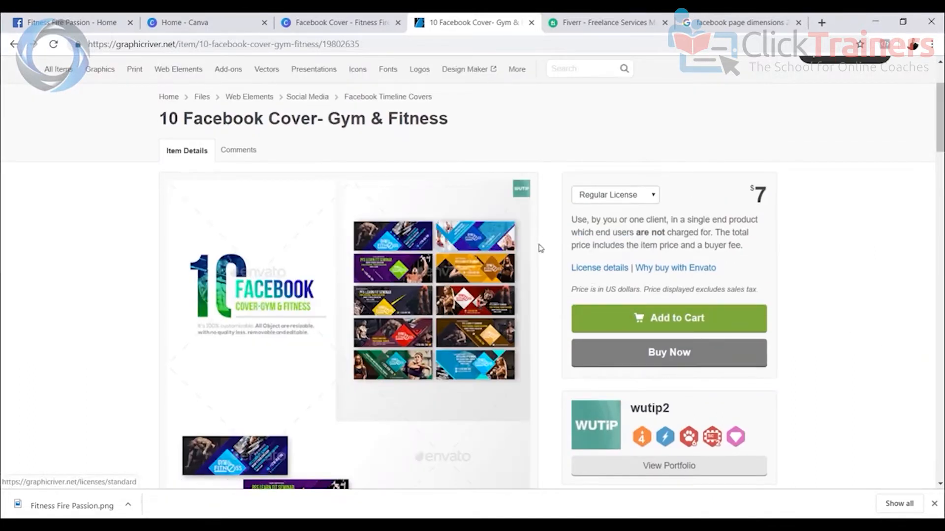
{"action": "scroll", "coordinate": [422, 323], "scroll_direction": "down", "scroll_amount": 4}
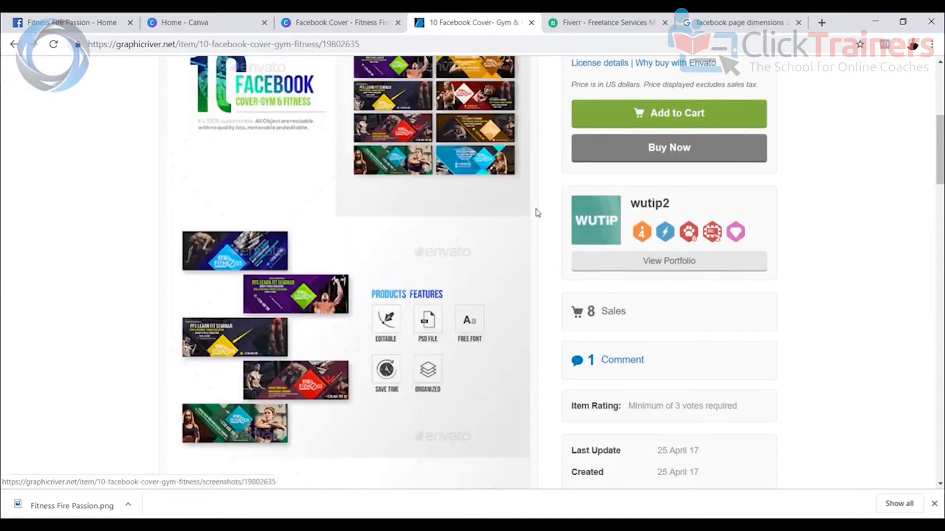
Switch to the Fiverr site and search its freelance services for "facebook cover"
{"action": "scroll", "coordinate": [775, 177], "scroll_direction": "up", "scroll_amount": 2}
{"action": "scroll", "coordinate": [775, 177], "scroll_direction": "up", "scroll_amount": 3}
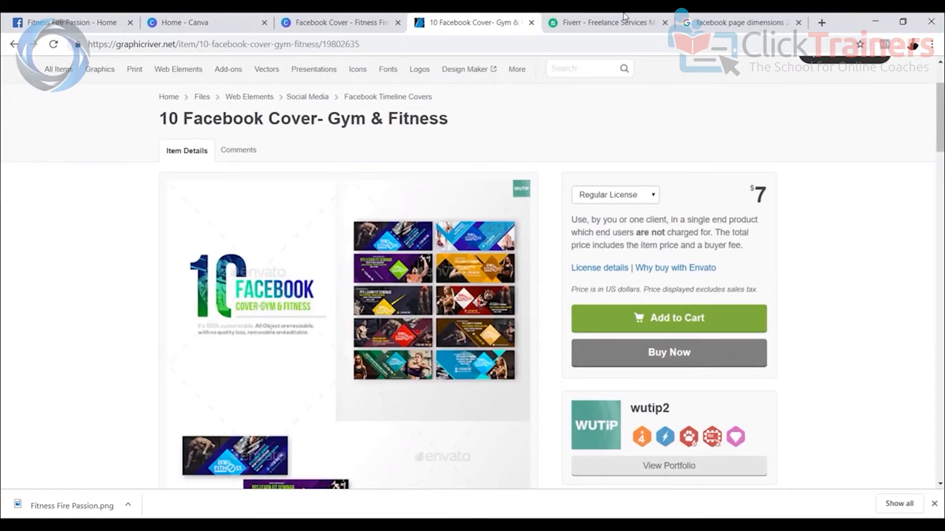
{"action": "left_click", "coordinate": [621, 21]}
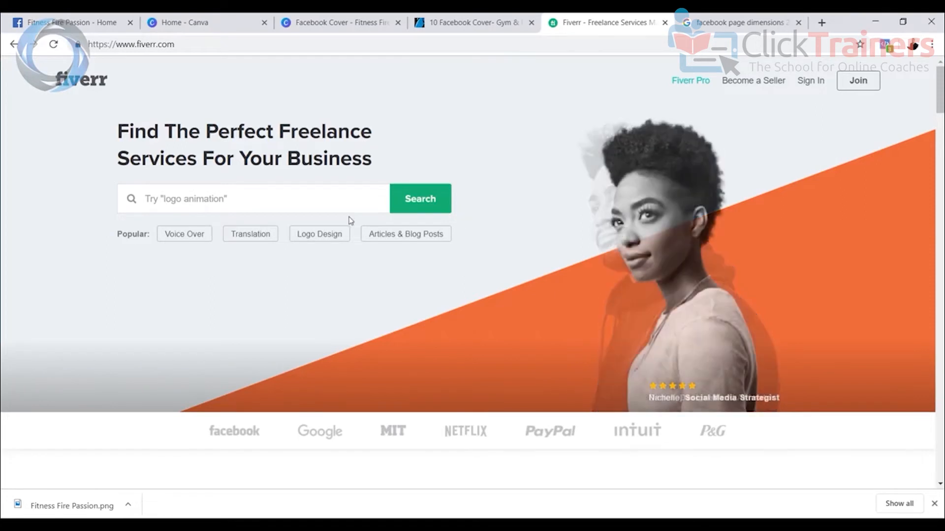
{"action": "left_click", "coordinate": [272, 199]}
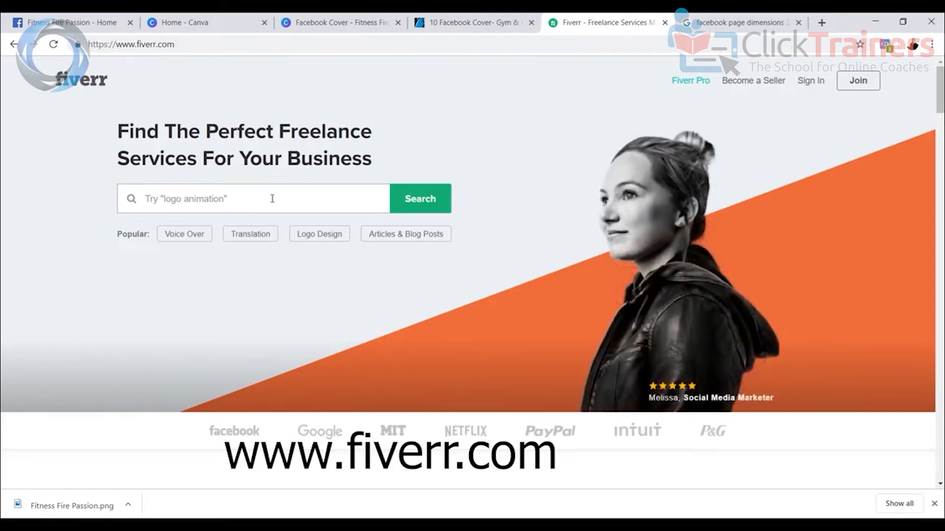
{"action": "type", "text": "f"}
{"action": "key", "text": "BackSpace"}
{"action": "key", "text": "BackSpace"}
{"action": "type", "text": "facebook cover"}
{"action": "key", "text": "Return"}
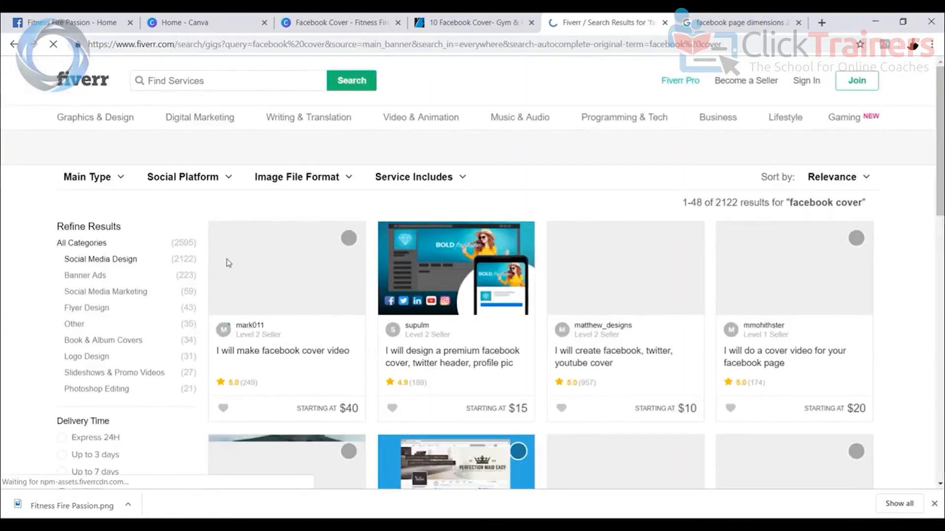
Browse the Facebook cover design gigs in the Fiverr results, comparing their sample designs, seller ratings and starting prices
{"action": "scroll", "coordinate": [302, 348], "scroll_direction": "down", "scroll_amount": 2}
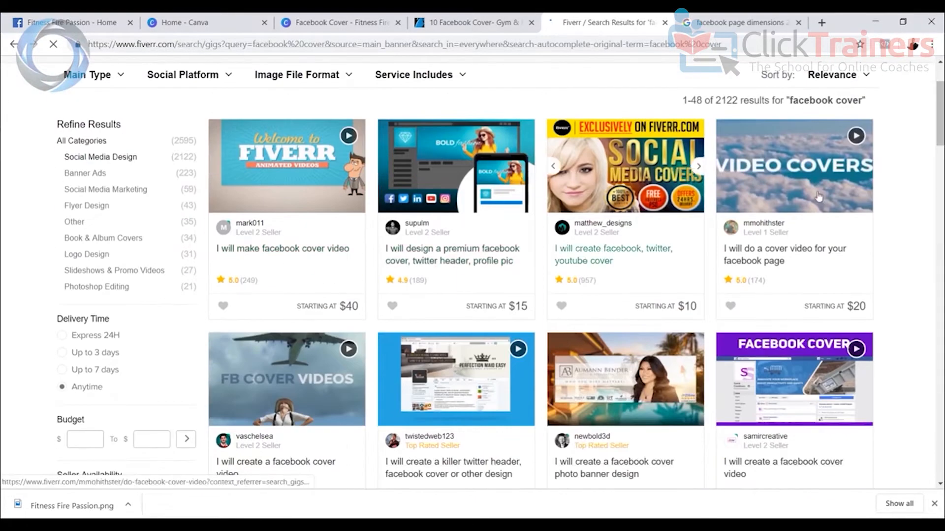
{"action": "scroll", "coordinate": [292, 215], "scroll_direction": "up", "scroll_amount": 2}
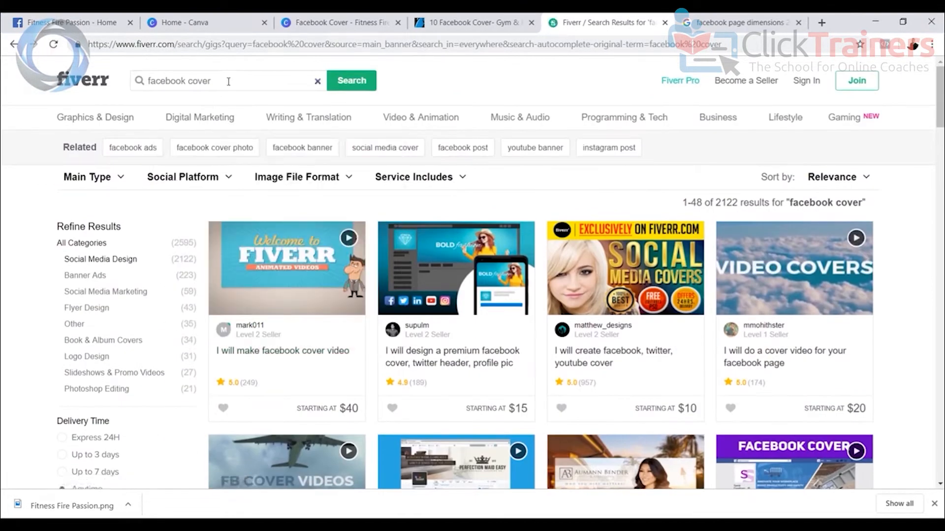
{"action": "scroll", "coordinate": [622, 249], "scroll_direction": "down", "scroll_amount": 2}
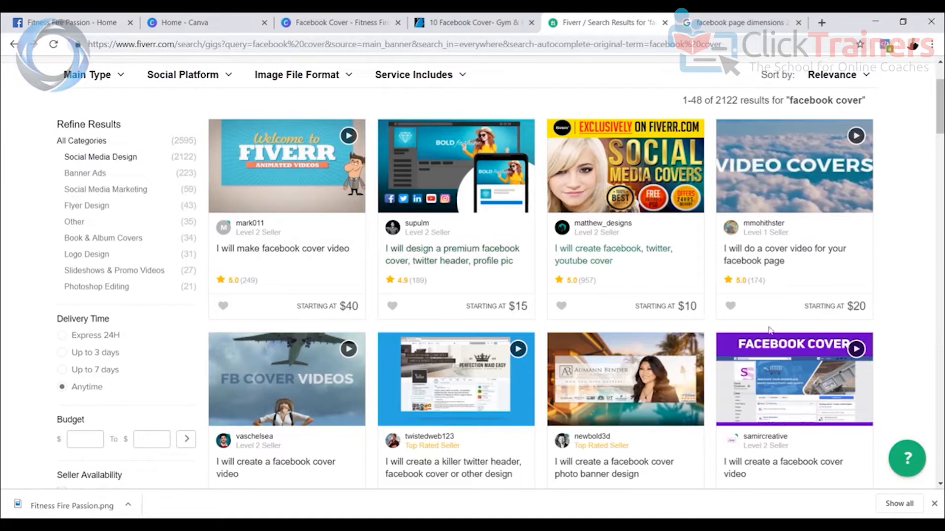
{"action": "scroll", "coordinate": [689, 311], "scroll_direction": "down", "scroll_amount": 6}
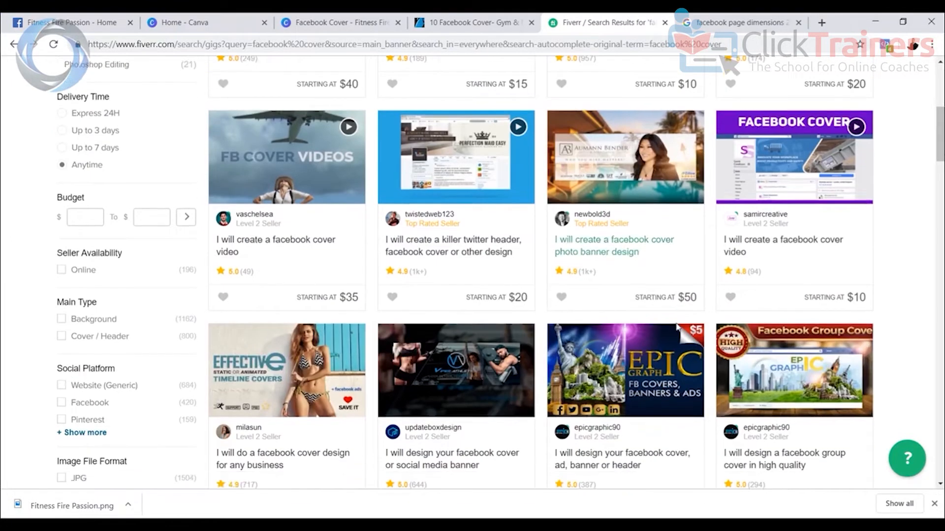
{"action": "scroll", "coordinate": [830, 226], "scroll_direction": "up", "scroll_amount": 6}
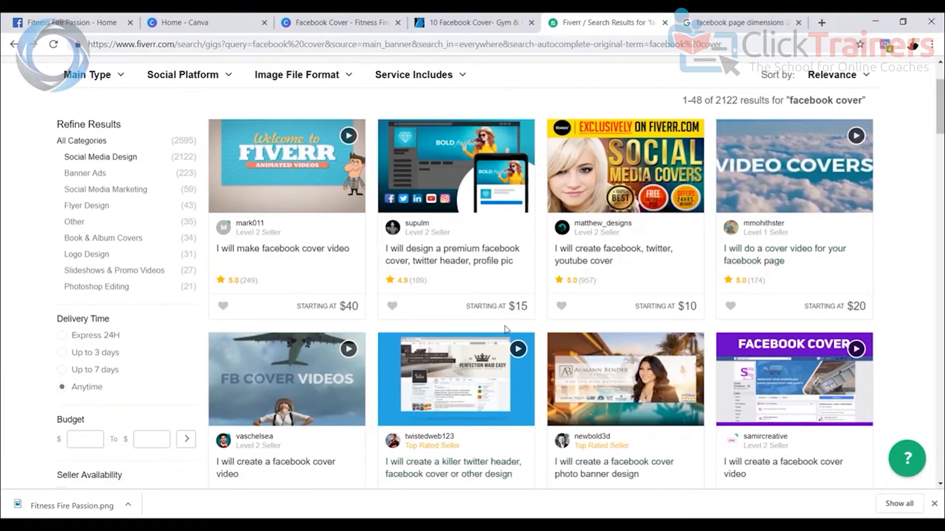
{"action": "scroll", "coordinate": [506, 329], "scroll_direction": "down", "scroll_amount": 15}
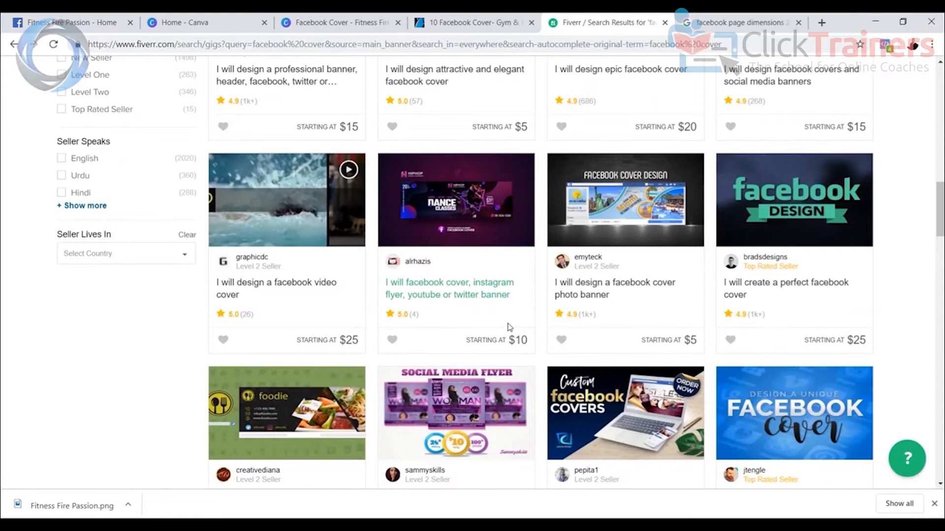
{"action": "scroll", "coordinate": [509, 327], "scroll_direction": "up", "scroll_amount": 10}
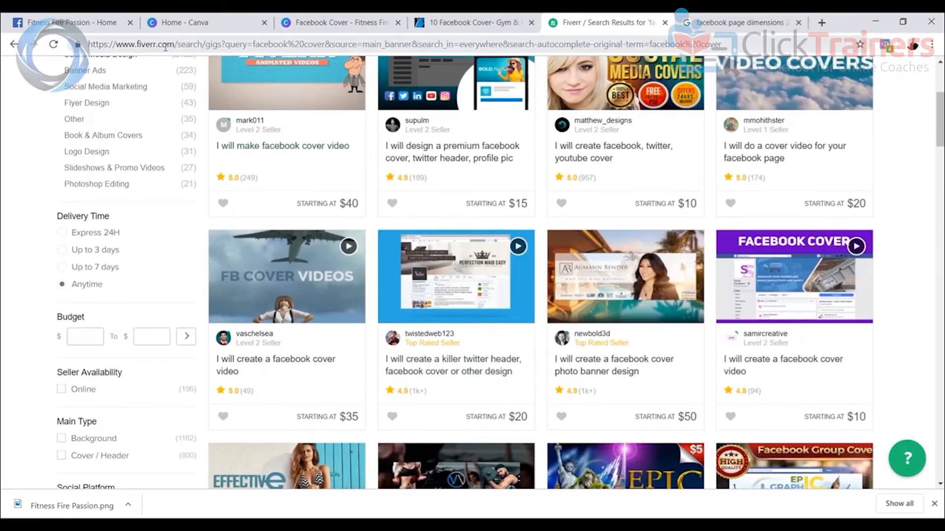
{"action": "scroll", "coordinate": [354, 204], "scroll_direction": "up", "scroll_amount": 5}
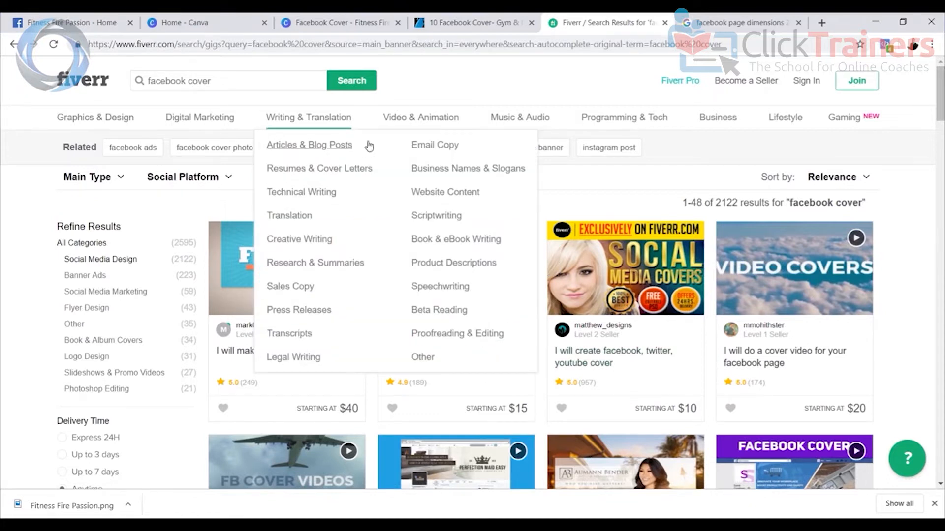
Look over the Google results for "facebook page dimensions 2019" and glance at the Fitness Fire Passion page's current cover
{"action": "left_click", "coordinate": [740, 21]}
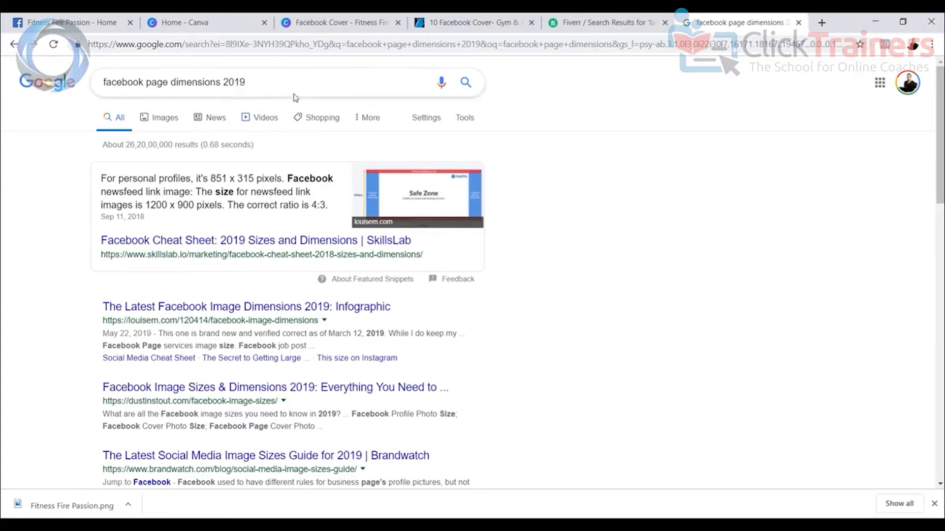
{"action": "scroll", "coordinate": [295, 99], "scroll_direction": "down", "scroll_amount": 2}
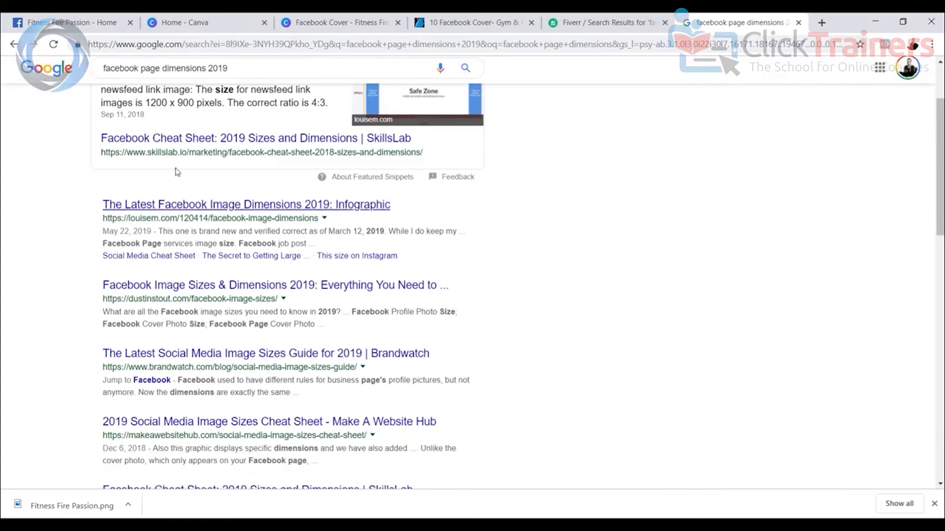
{"action": "left_click", "coordinate": [73, 22]}
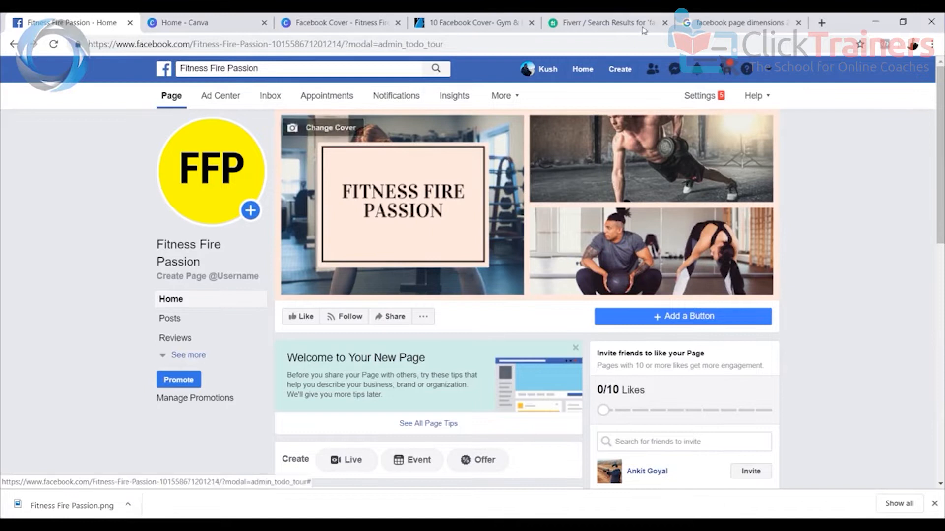
{"action": "left_click", "coordinate": [738, 22]}
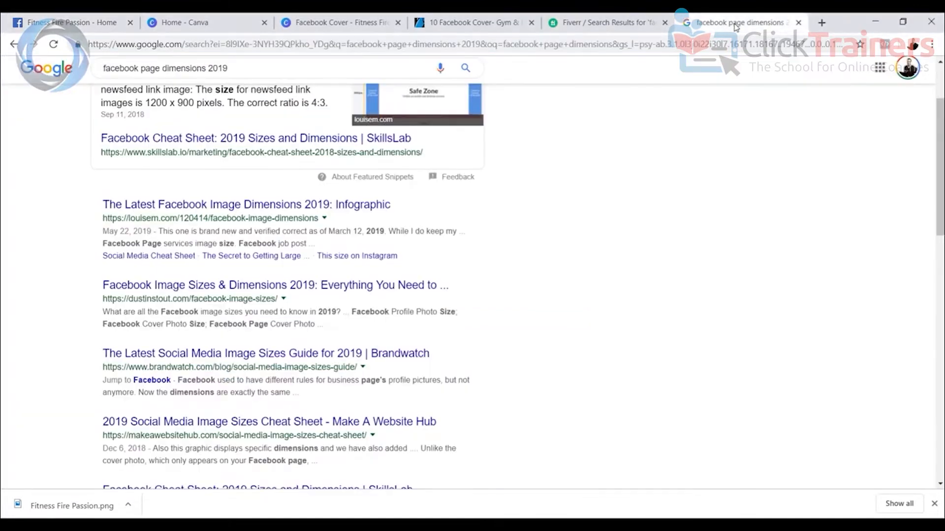
{"action": "scroll", "coordinate": [217, 147], "scroll_direction": "up", "scroll_amount": 3}
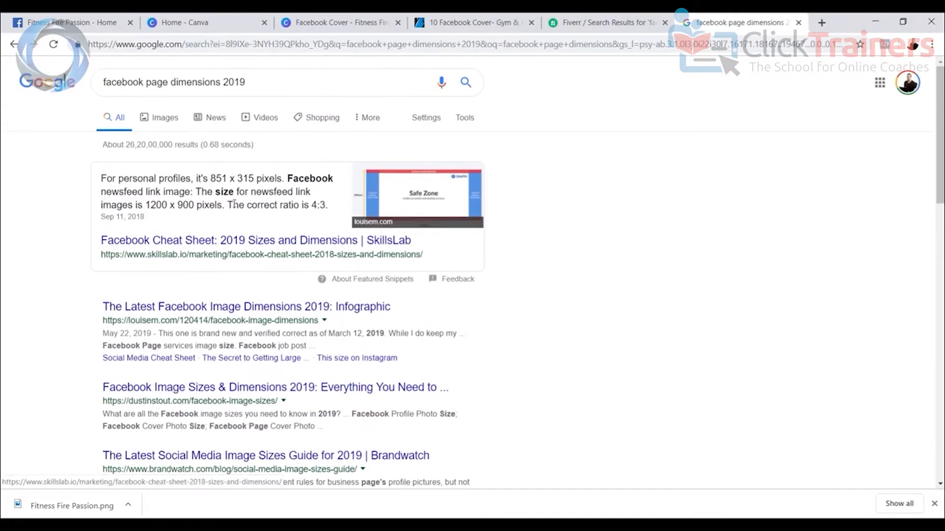
Open "The Latest Facebook Image Dimensions 2019: Infographic" and examine its cover photo aspect ratio, safe zone and desktop versus mobile guidance
{"action": "left_click", "coordinate": [212, 309]}
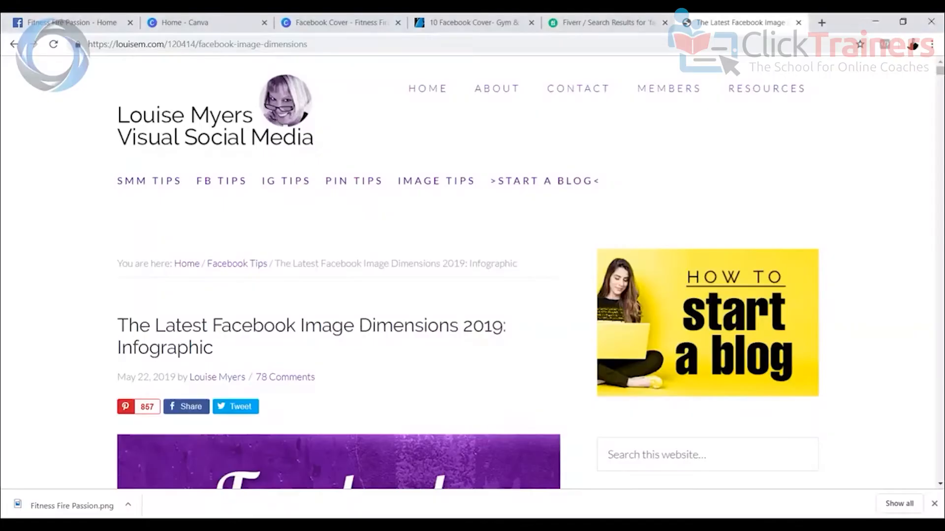
{"action": "scroll", "coordinate": [339, 318], "scroll_direction": "down", "scroll_amount": 10}
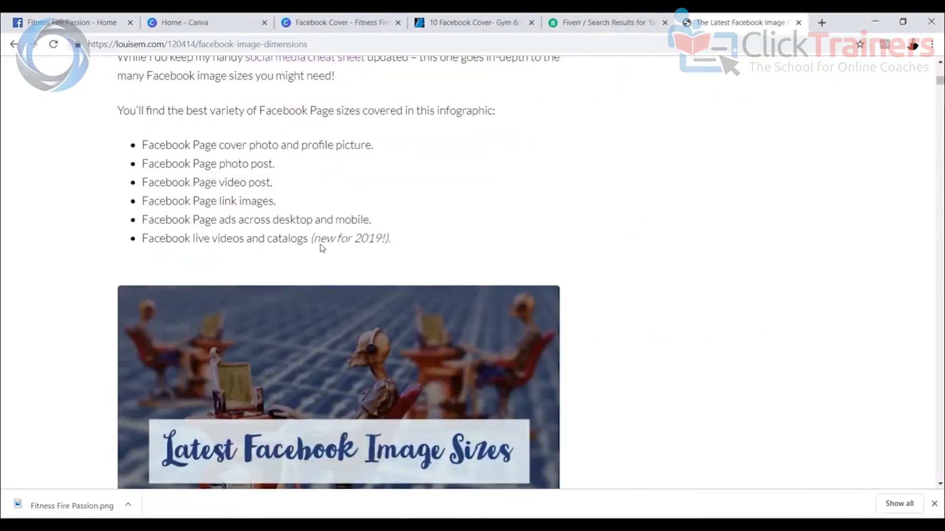
{"action": "scroll", "coordinate": [322, 247], "scroll_direction": "down", "scroll_amount": 15}
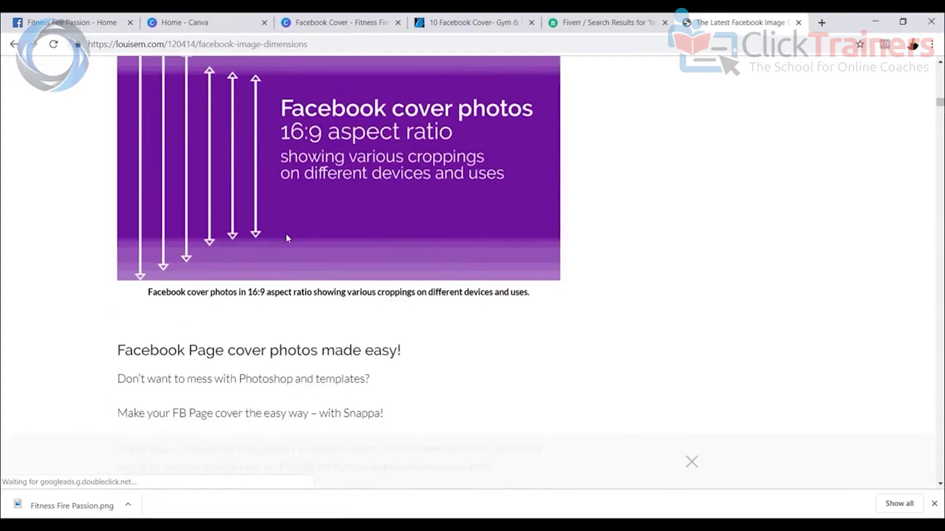
{"action": "scroll", "coordinate": [287, 238], "scroll_direction": "down", "scroll_amount": 11}
{"action": "scroll", "coordinate": [325, 256], "scroll_direction": "up", "scroll_amount": 4}
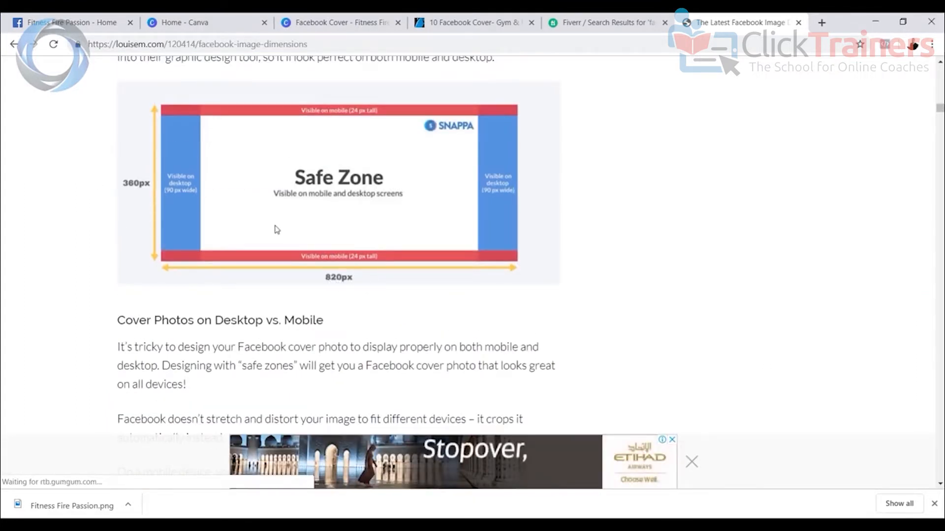
{"action": "scroll", "coordinate": [291, 276], "scroll_direction": "down", "scroll_amount": 6}
{"action": "scroll", "coordinate": [303, 327], "scroll_direction": "down", "scroll_amount": 4}
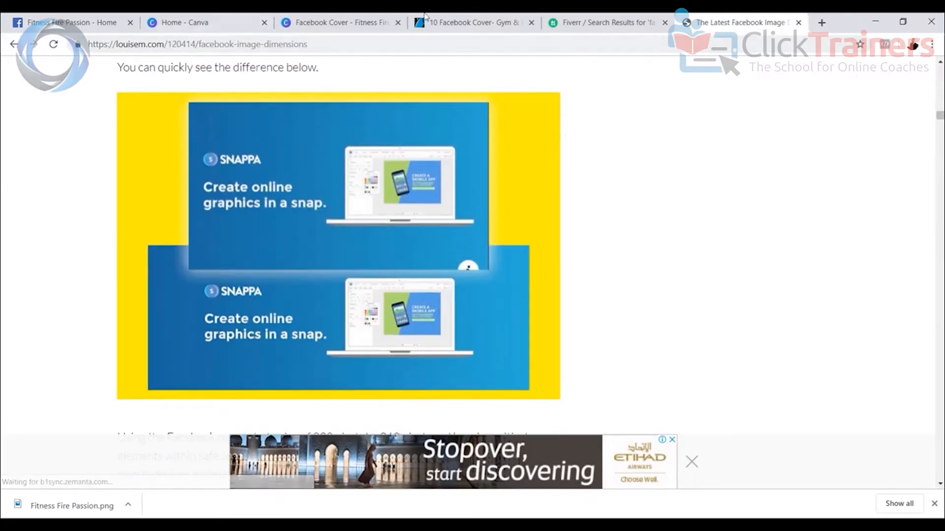
Return to the Fitness Fire Passion Facebook page and look over its cover, profile picture, page tips and posts
{"action": "left_click", "coordinate": [592, 20]}
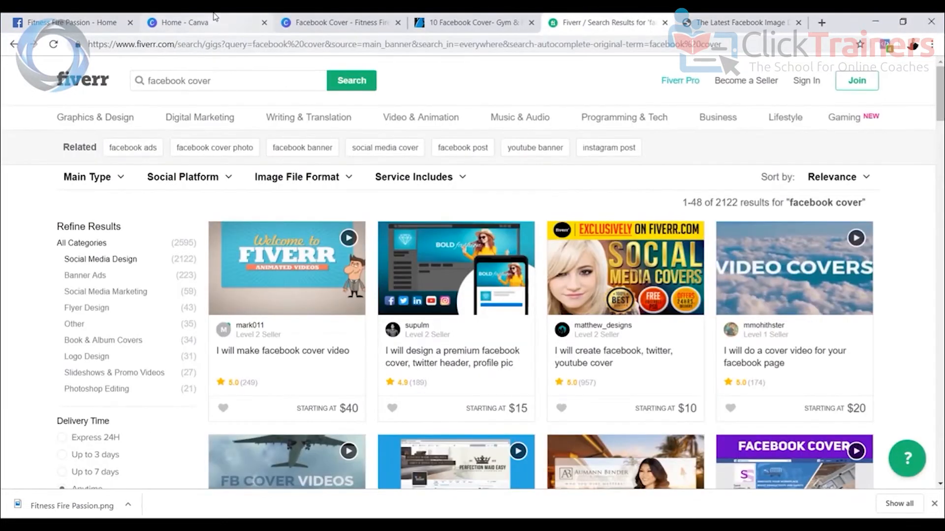
{"action": "left_click", "coordinate": [118, 23]}
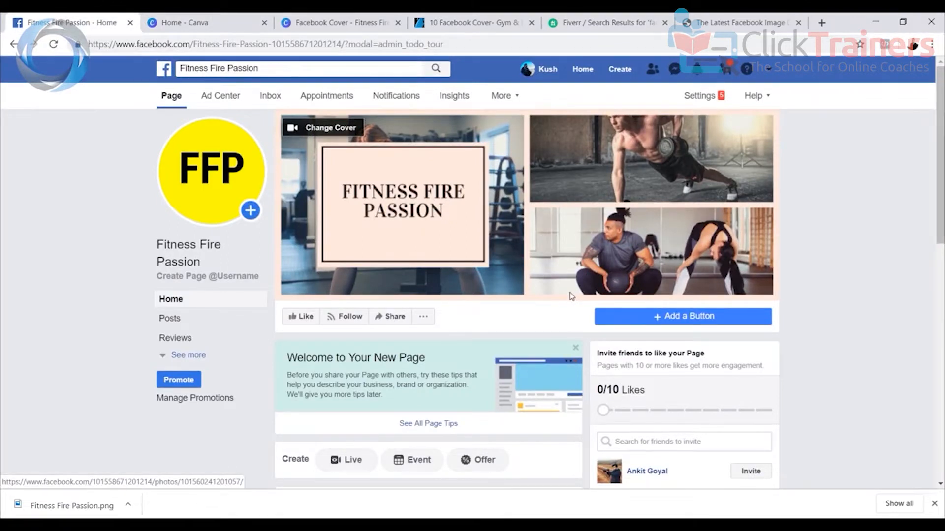
{"action": "scroll", "coordinate": [562, 325], "scroll_direction": "down", "scroll_amount": 6}
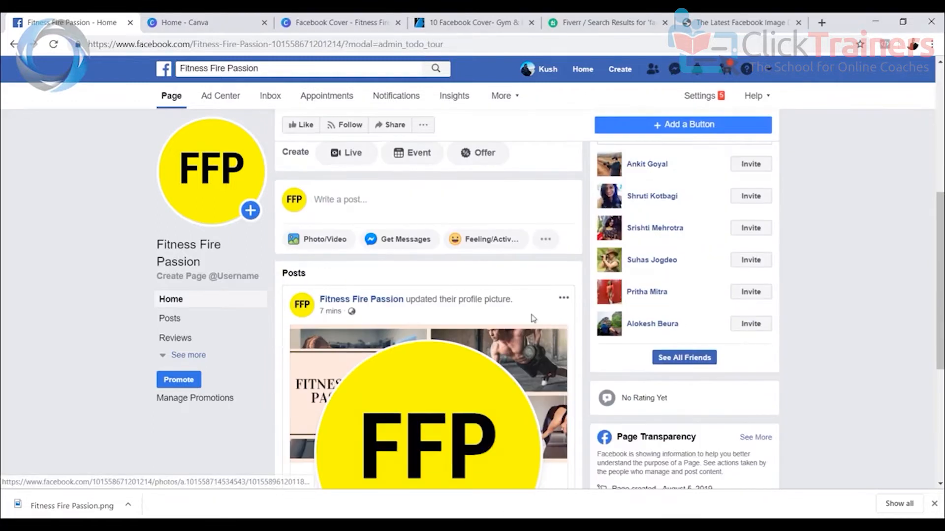
{"action": "scroll", "coordinate": [533, 319], "scroll_direction": "down", "scroll_amount": 3}
{"action": "scroll", "coordinate": [533, 319], "scroll_direction": "up", "scroll_amount": 10}
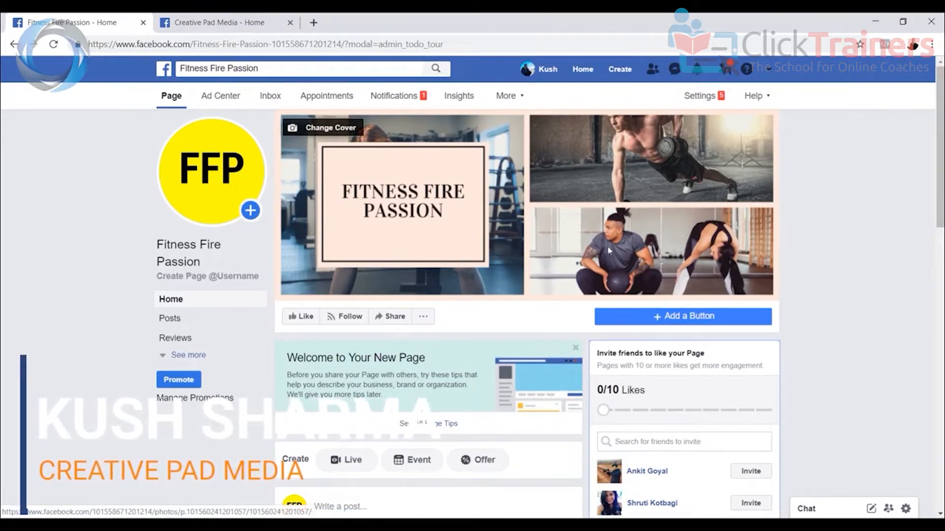
{"action": "scroll", "coordinate": [552, 261], "scroll_direction": "down", "scroll_amount": 4}
{"action": "scroll", "coordinate": [364, 261], "scroll_direction": "up", "scroll_amount": 4}
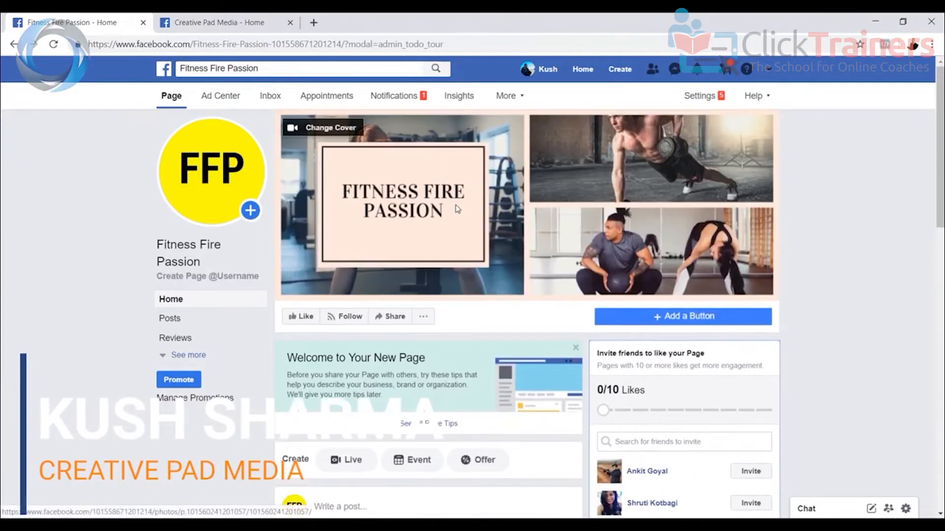
{"action": "scroll", "coordinate": [276, 342], "scroll_direction": "down", "scroll_amount": 2}
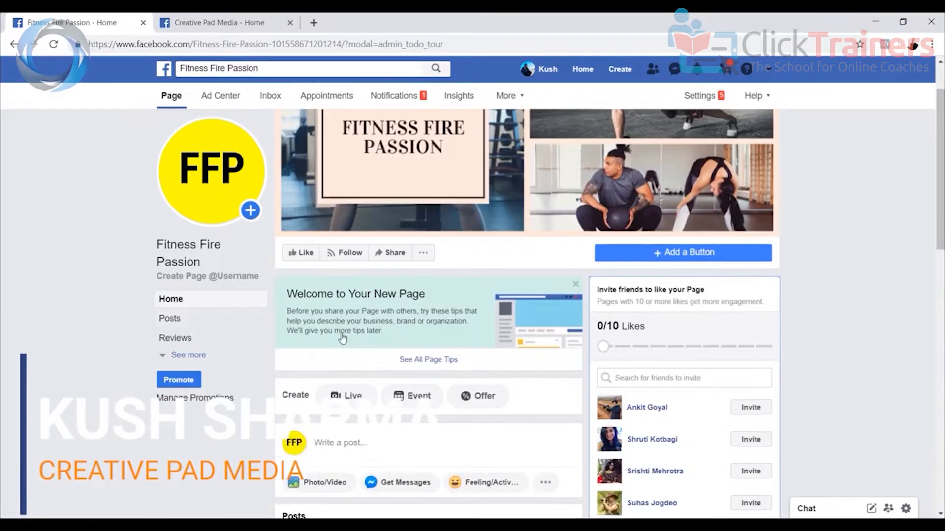
Expand the page's section list, open the About section and review its location, general, business, contact and additional info fields
{"action": "left_click", "coordinate": [189, 354]}
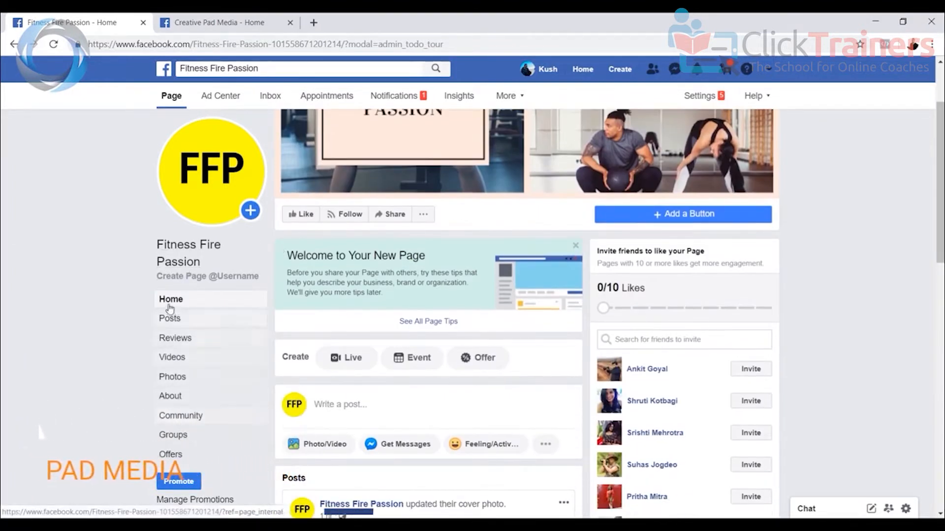
{"action": "left_click", "coordinate": [178, 395]}
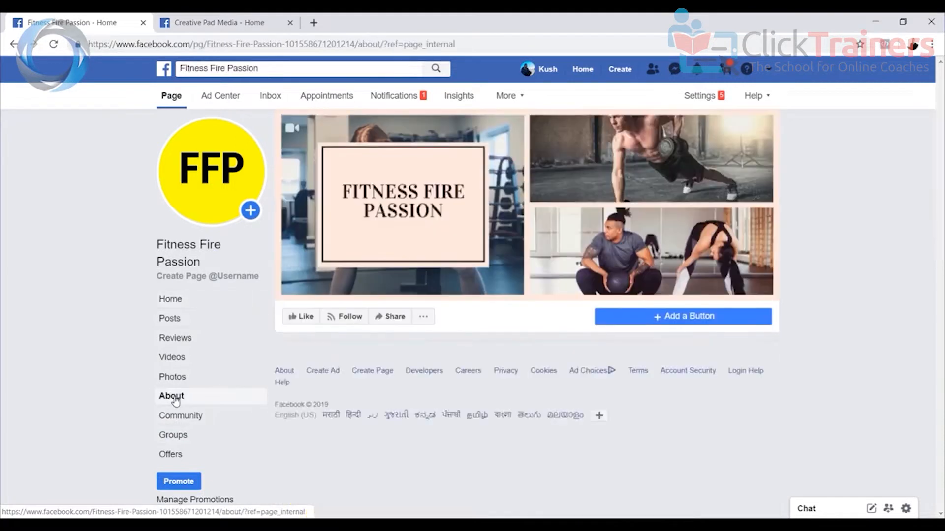
{"action": "scroll", "coordinate": [502, 401], "scroll_direction": "down", "scroll_amount": 4}
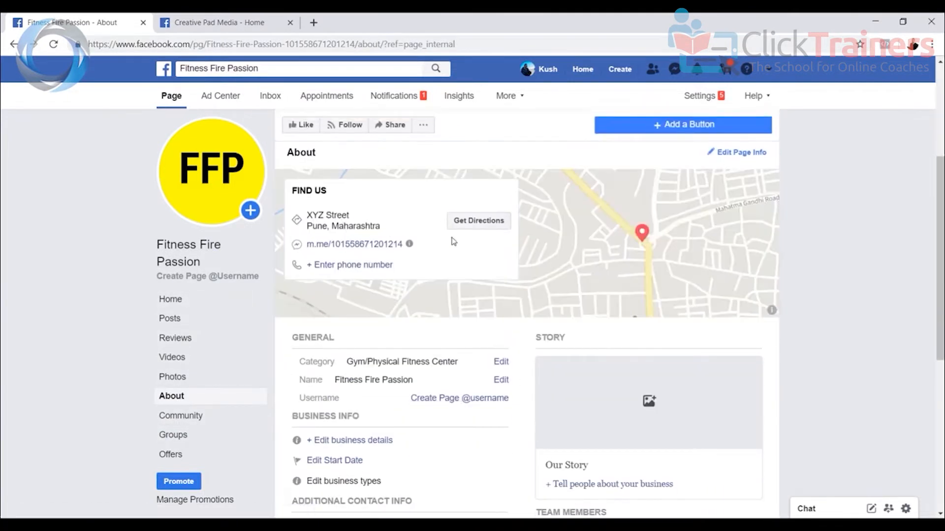
{"action": "scroll", "coordinate": [413, 255], "scroll_direction": "down", "scroll_amount": 2}
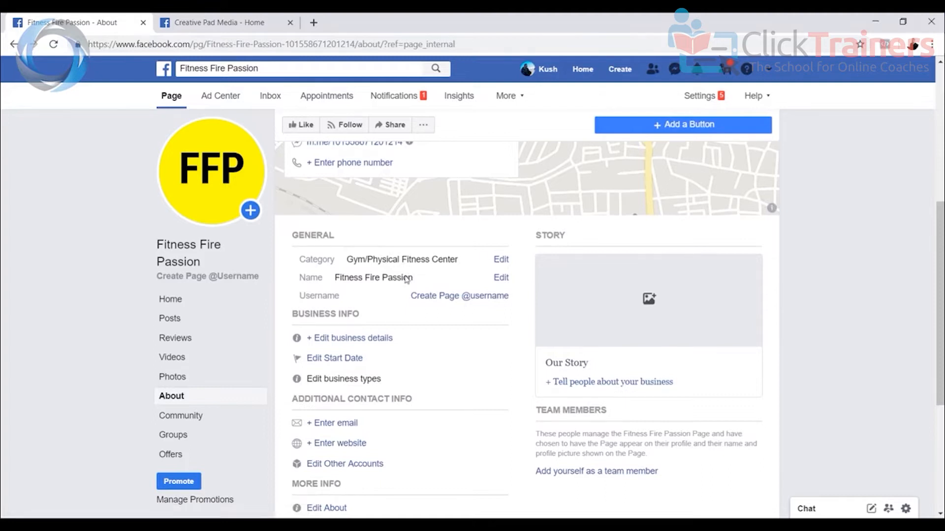
{"action": "scroll", "coordinate": [398, 295], "scroll_direction": "down", "scroll_amount": 2}
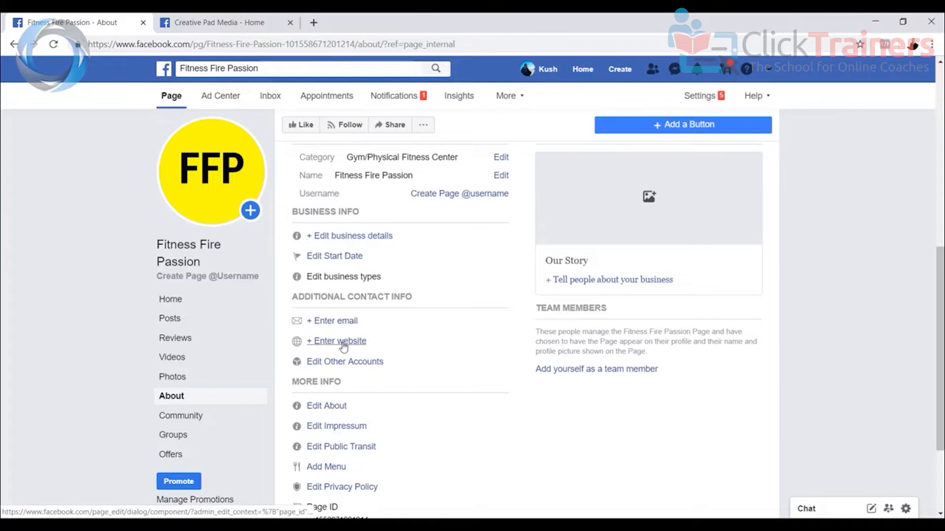
{"action": "scroll", "coordinate": [379, 384], "scroll_direction": "down", "scroll_amount": 2}
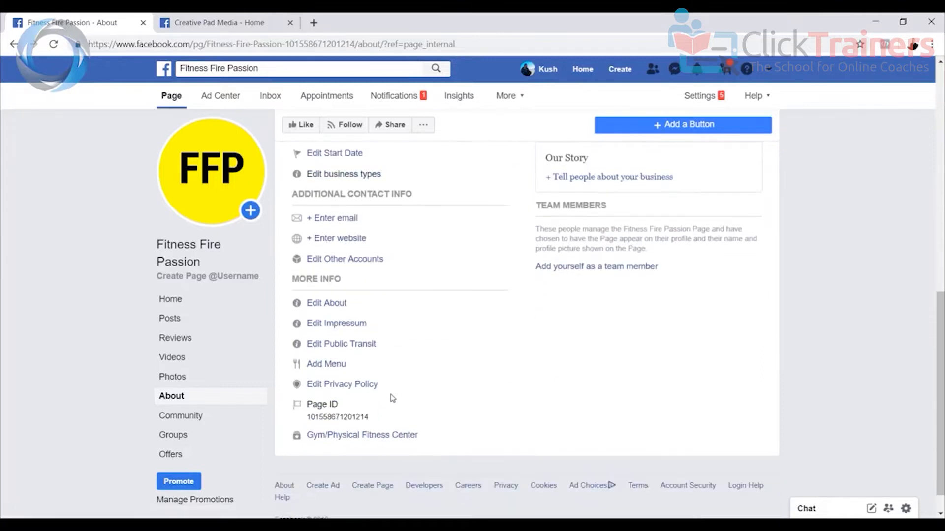
{"action": "scroll", "coordinate": [392, 398], "scroll_direction": "up", "scroll_amount": 10}
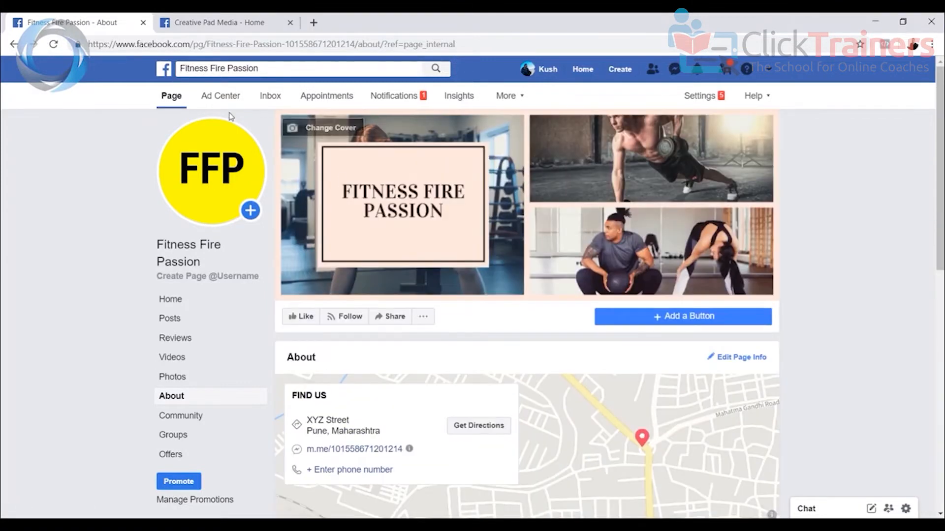
Open the Posts section of the Fitness Fire Passion page and like the page
{"action": "left_click", "coordinate": [181, 102]}
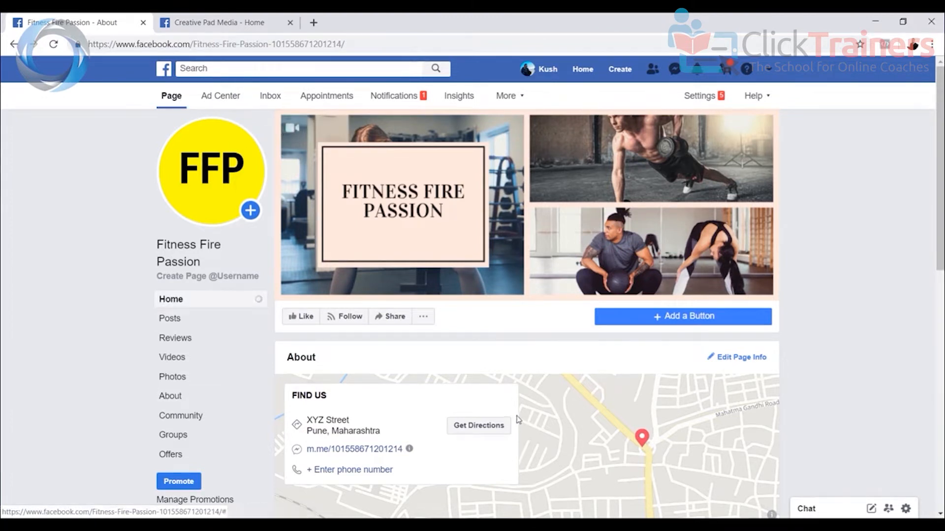
{"action": "scroll", "coordinate": [516, 418], "scroll_direction": "down", "scroll_amount": 5}
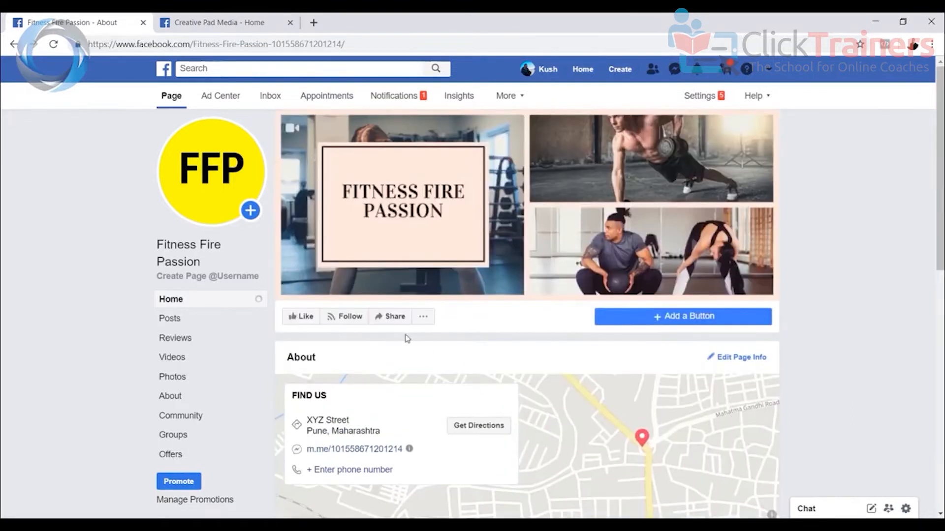
{"action": "left_click", "coordinate": [191, 323]}
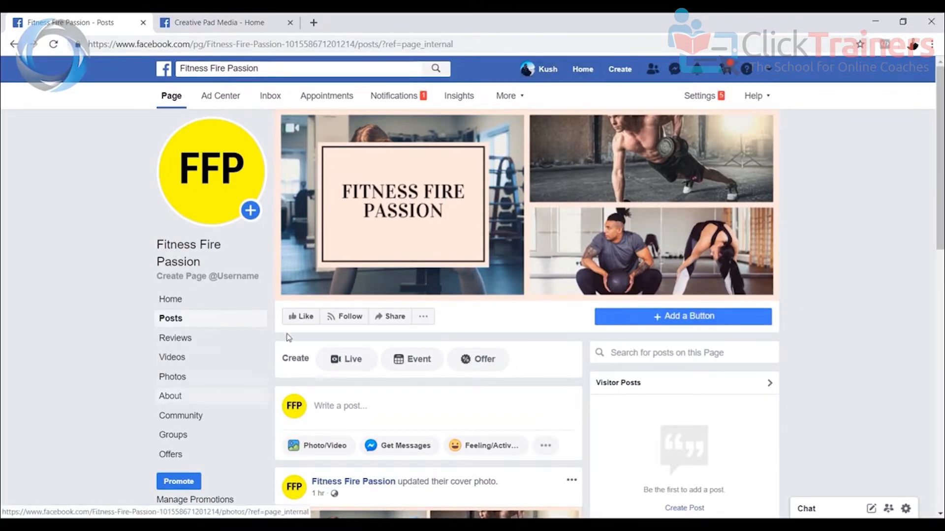
{"action": "left_click", "coordinate": [305, 316]}
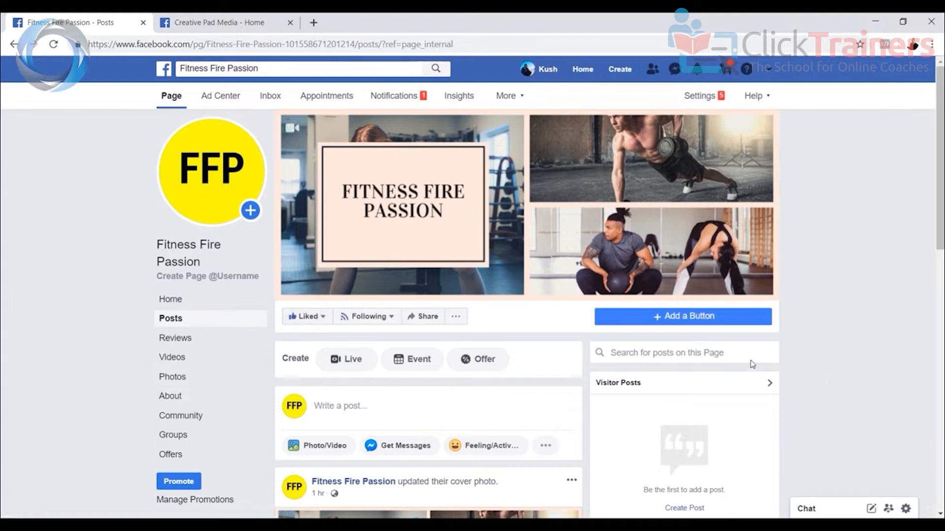
Look through the page's cover photo and profile picture posts, and read then dismiss the boost notice on the cover photo post
{"action": "scroll", "coordinate": [649, 411], "scroll_direction": "down", "scroll_amount": 4}
{"action": "scroll", "coordinate": [647, 410], "scroll_direction": "up", "scroll_amount": 4}
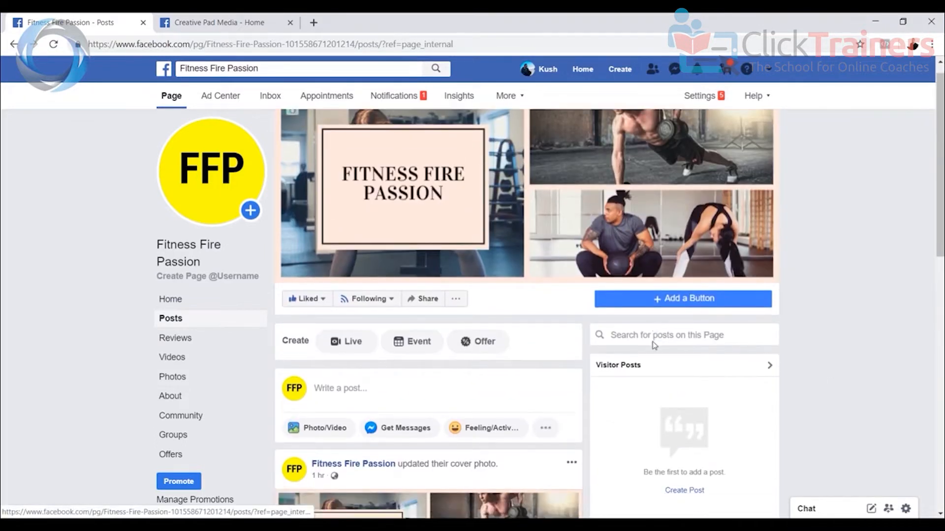
{"action": "scroll", "coordinate": [644, 374], "scroll_direction": "down", "scroll_amount": 8}
{"action": "scroll", "coordinate": [744, 291], "scroll_direction": "up", "scroll_amount": 4}
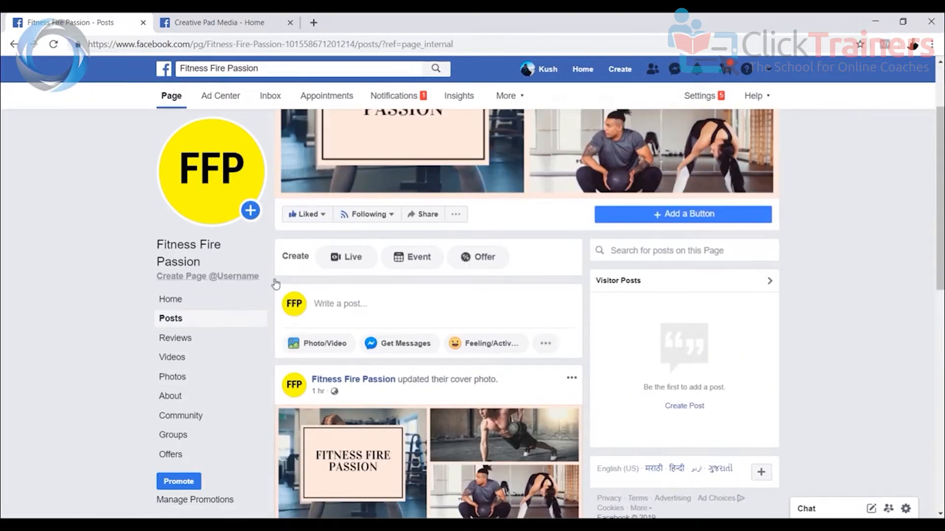
{"action": "scroll", "coordinate": [563, 217], "scroll_direction": "down", "scroll_amount": 6}
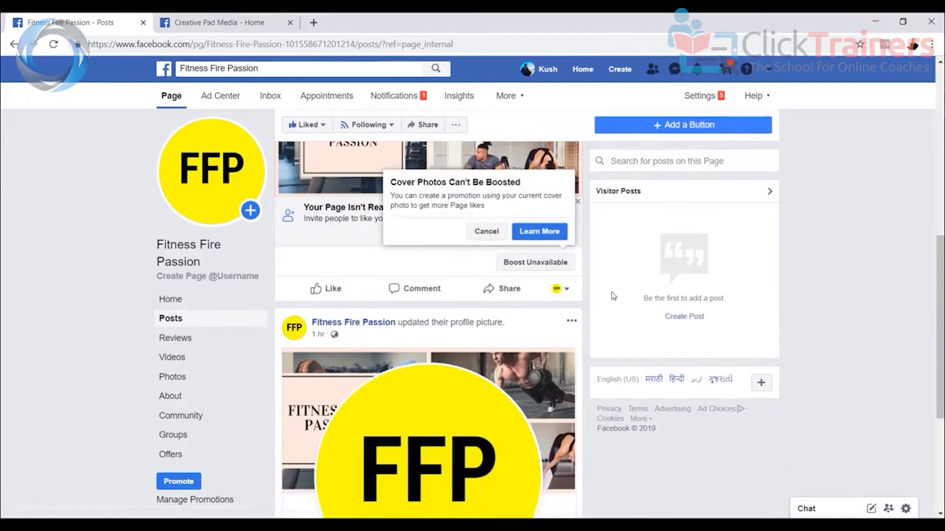
{"action": "scroll", "coordinate": [367, 241], "scroll_direction": "up", "scroll_amount": 6}
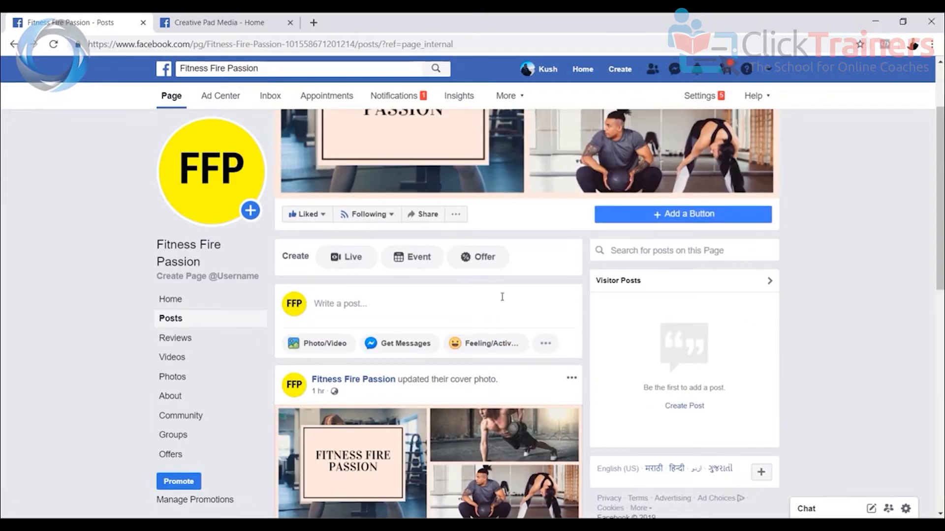
{"action": "scroll", "coordinate": [521, 301], "scroll_direction": "up", "scroll_amount": 2}
{"action": "scroll", "coordinate": [525, 316], "scroll_direction": "down", "scroll_amount": 5}
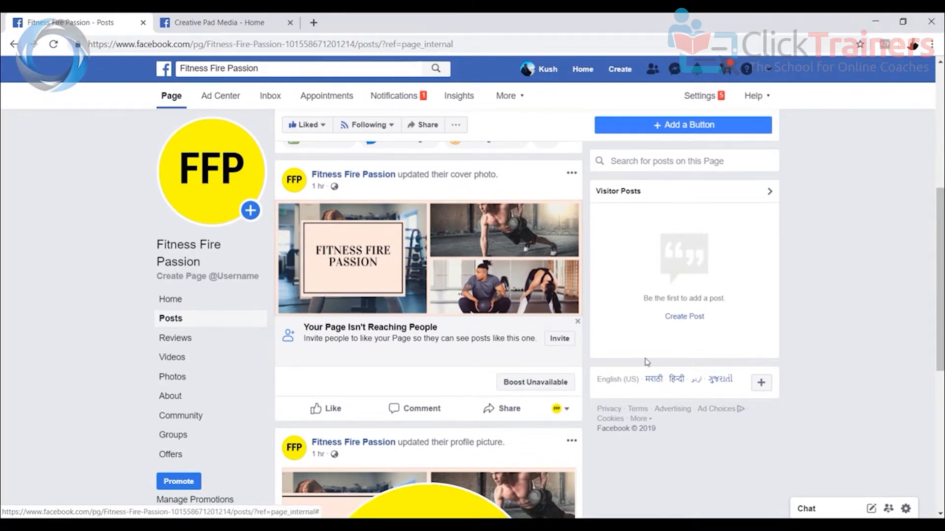
{"action": "left_click", "coordinate": [535, 382]}
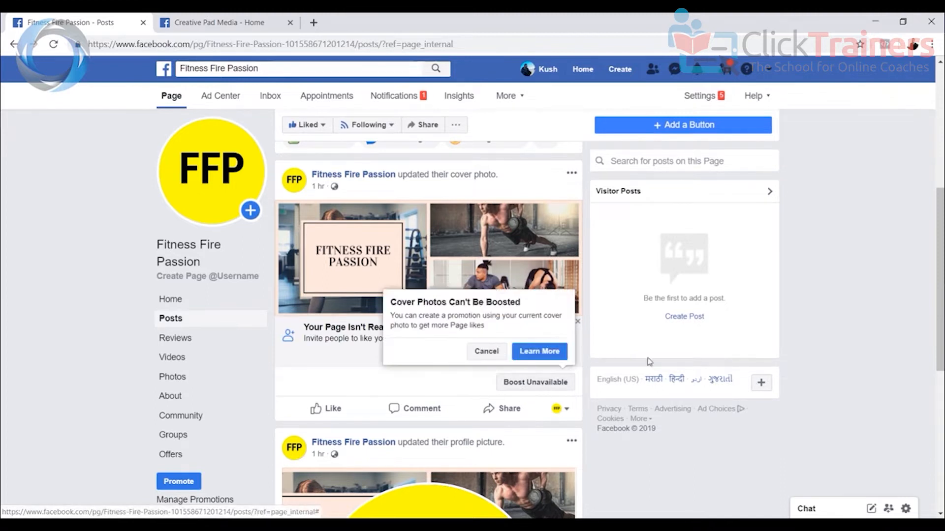
{"action": "left_click", "coordinate": [486, 351]}
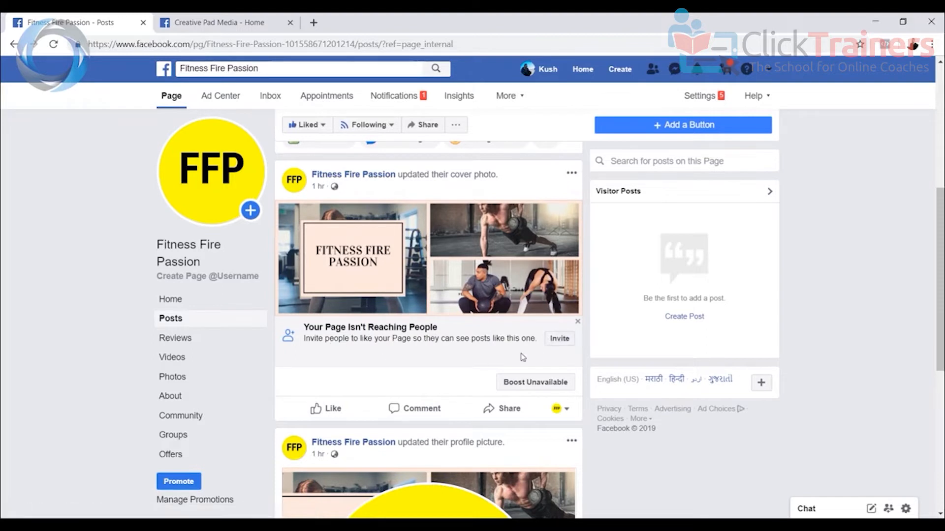
Open the invitation for friends to like the page, browse the friends list, and close it without sending invites
{"action": "left_click", "coordinate": [567, 344]}
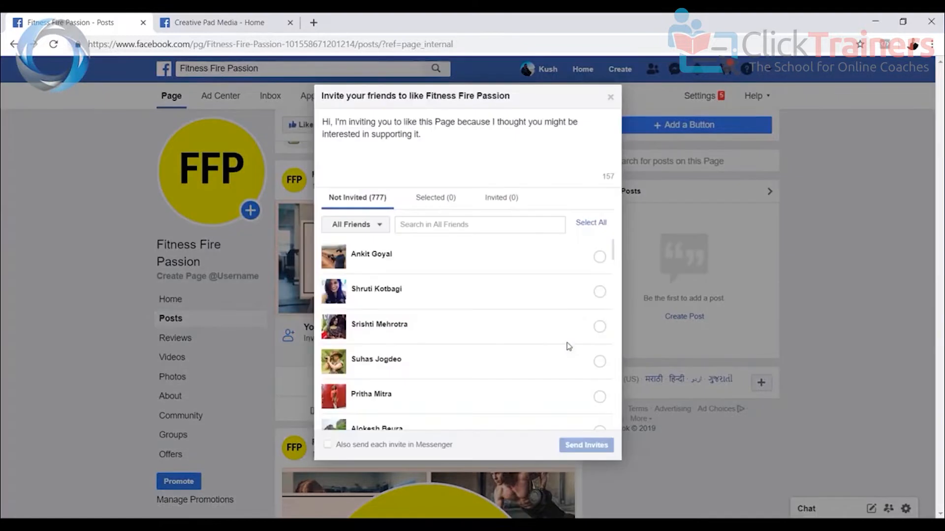
{"action": "scroll", "coordinate": [514, 292], "scroll_direction": "down", "scroll_amount": 15}
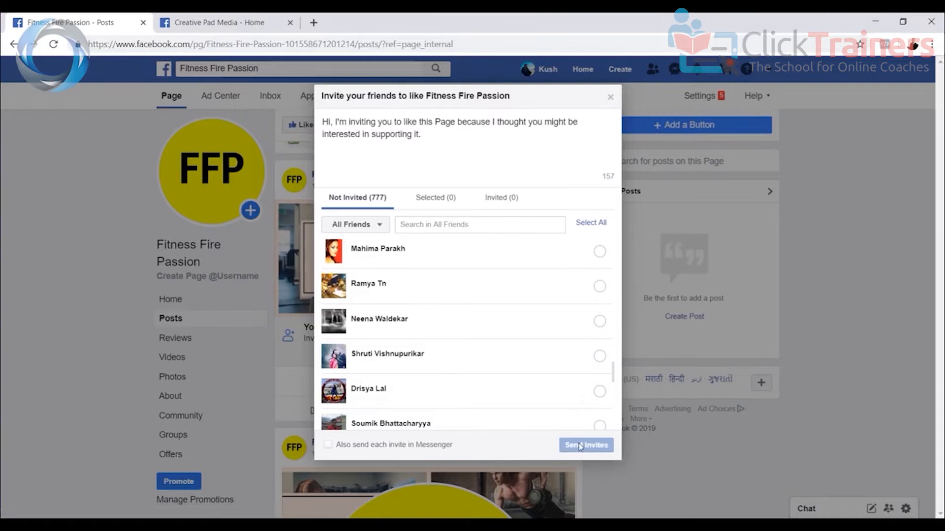
{"action": "left_click", "coordinate": [610, 100]}
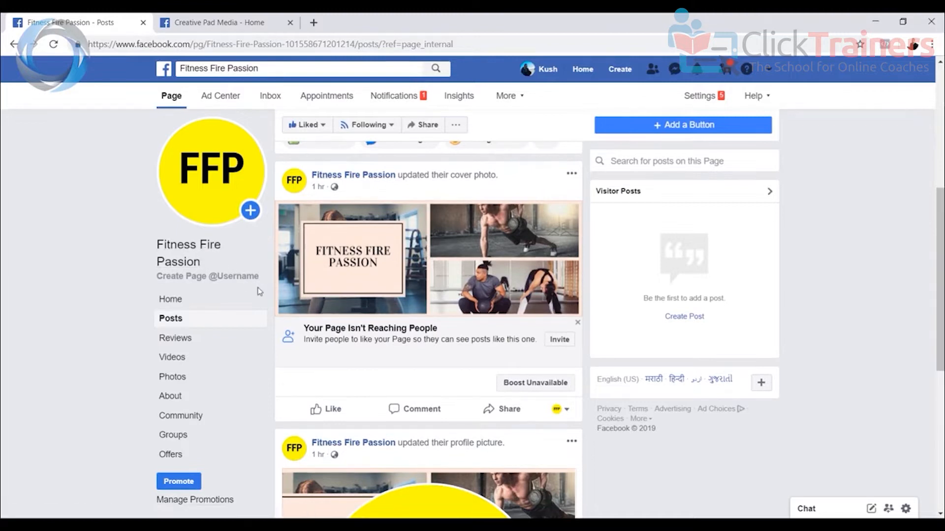
Create a page post with the text "sample post" and share it immediately to the News Feed
{"action": "scroll", "coordinate": [604, 202], "scroll_direction": "up", "scroll_amount": 4}
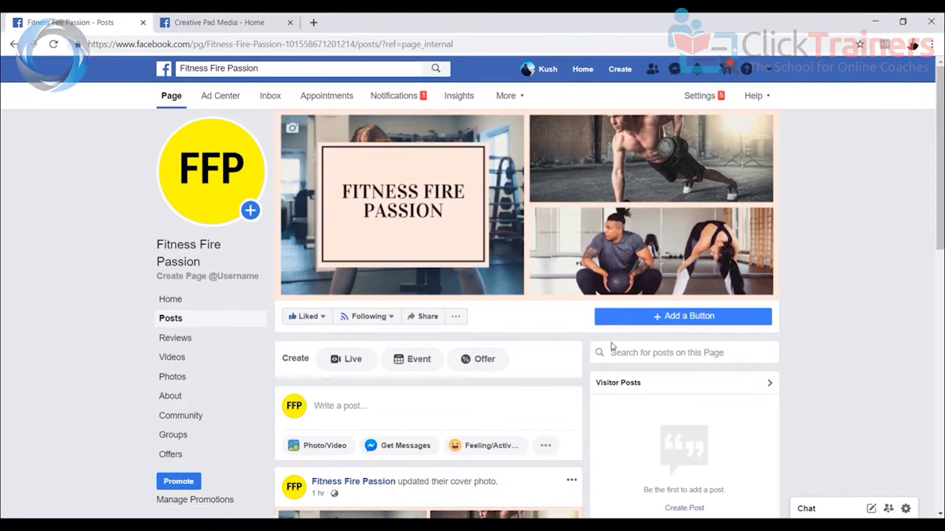
{"action": "scroll", "coordinate": [611, 344], "scroll_direction": "down", "scroll_amount": 4}
{"action": "scroll", "coordinate": [492, 276], "scroll_direction": "up", "scroll_amount": 4}
{"action": "scroll", "coordinate": [419, 305], "scroll_direction": "down", "scroll_amount": 2}
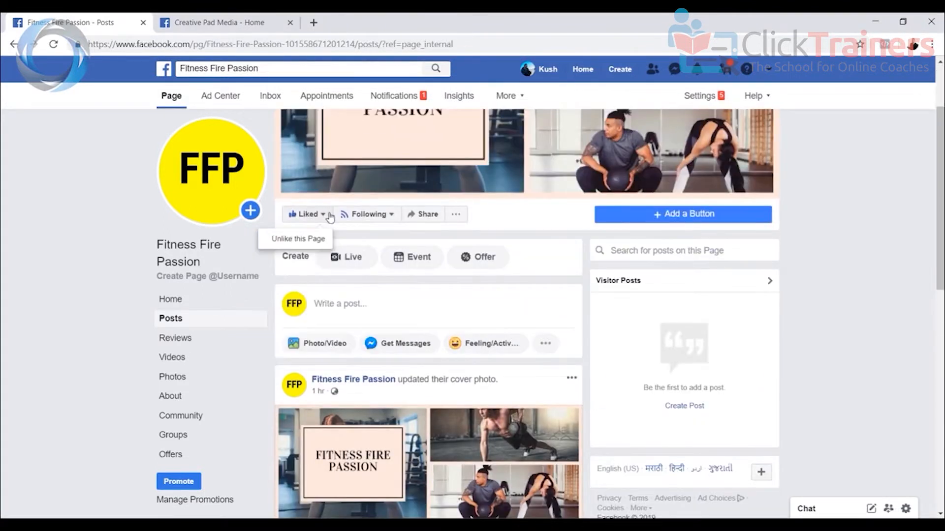
{"action": "left_click", "coordinate": [379, 310]}
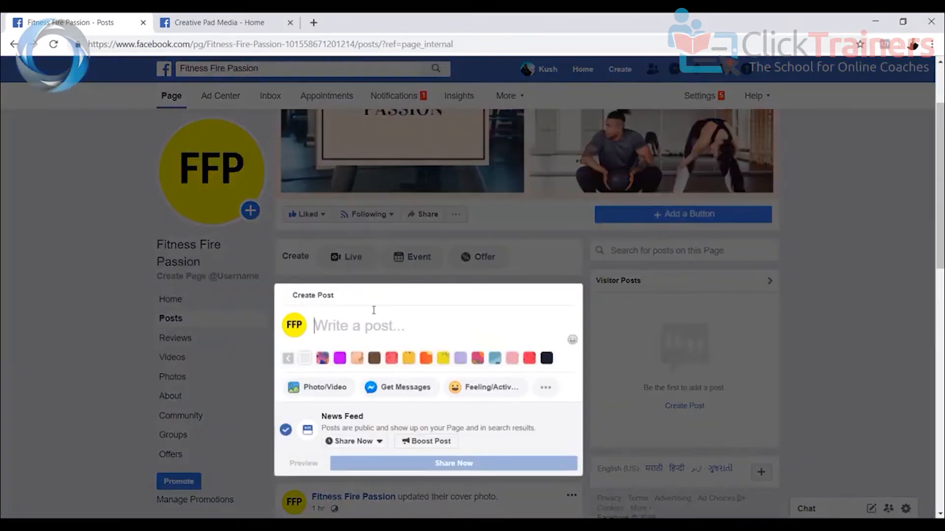
{"action": "type", "text": "sample post"}
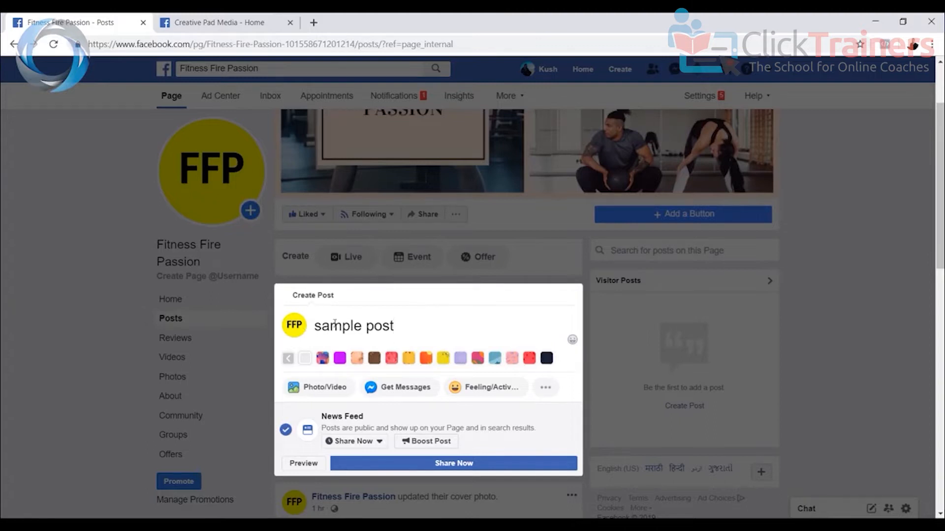
{"action": "left_click", "coordinate": [492, 463]}
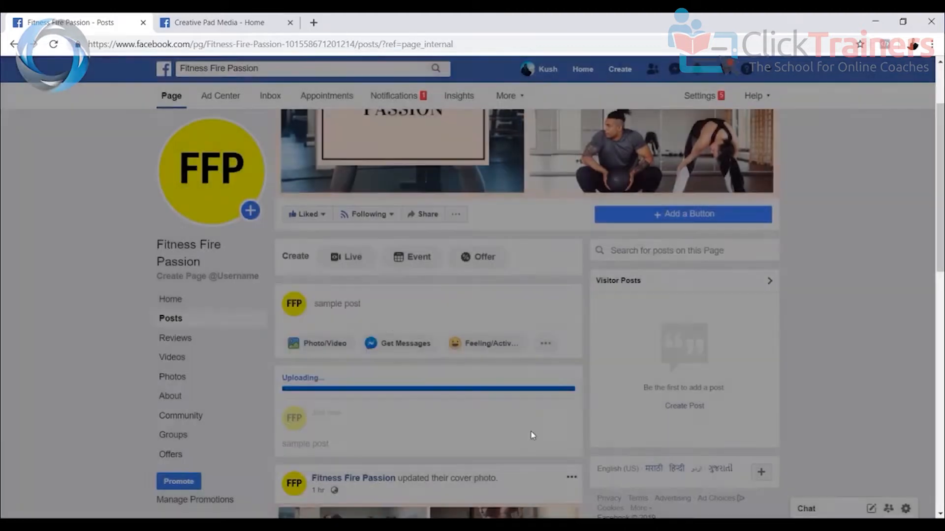
Examine the published sample post with its boost, like, comment and share options, and the page's post creation area
{"action": "scroll", "coordinate": [507, 411], "scroll_direction": "down", "scroll_amount": 4}
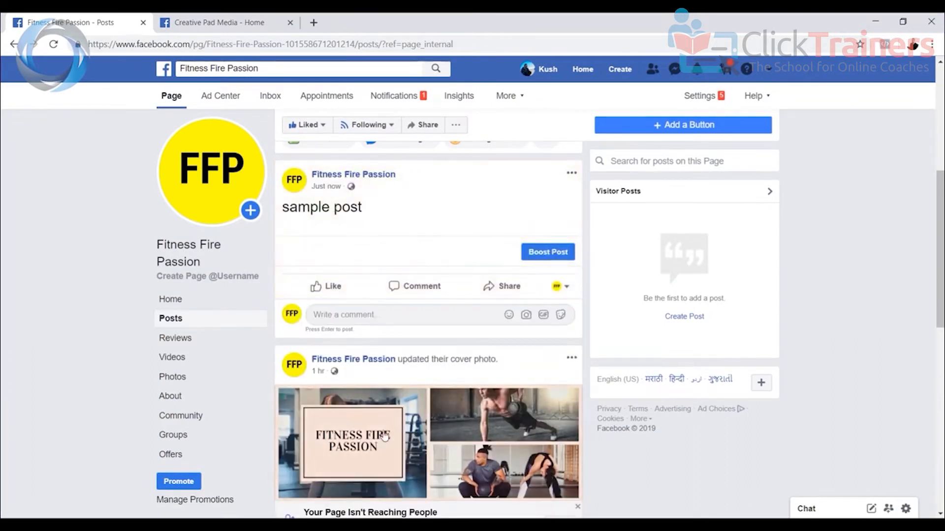
{"action": "scroll", "coordinate": [403, 209], "scroll_direction": "up", "scroll_amount": 2}
{"action": "mouse_move", "coordinate": [307, 131]}
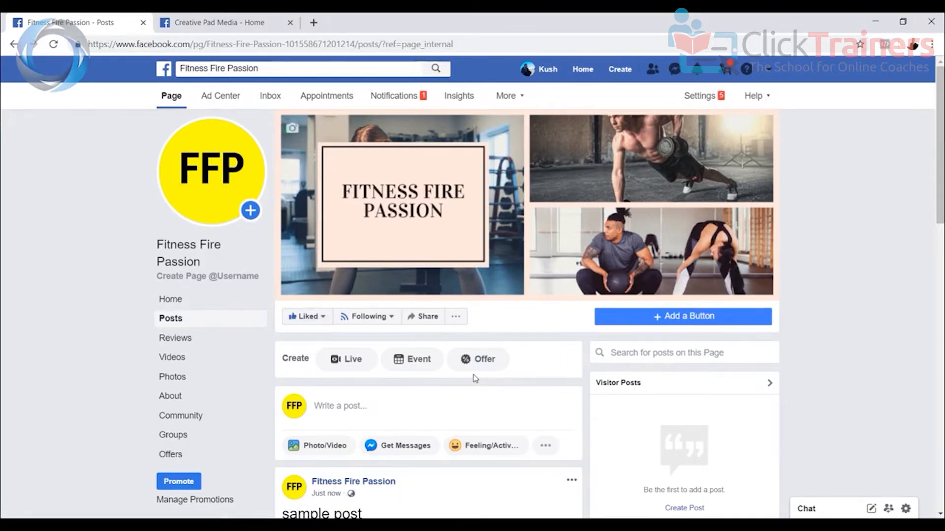
{"action": "scroll", "coordinate": [453, 344], "scroll_direction": "down", "scroll_amount": 2}
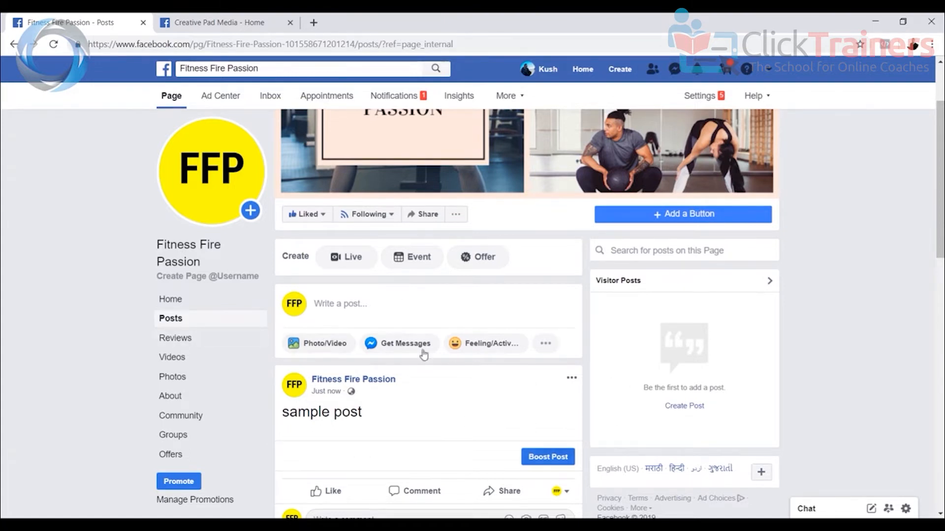
{"action": "scroll", "coordinate": [418, 371], "scroll_direction": "down", "scroll_amount": 2}
{"action": "scroll", "coordinate": [428, 361], "scroll_direction": "up", "scroll_amount": 4}
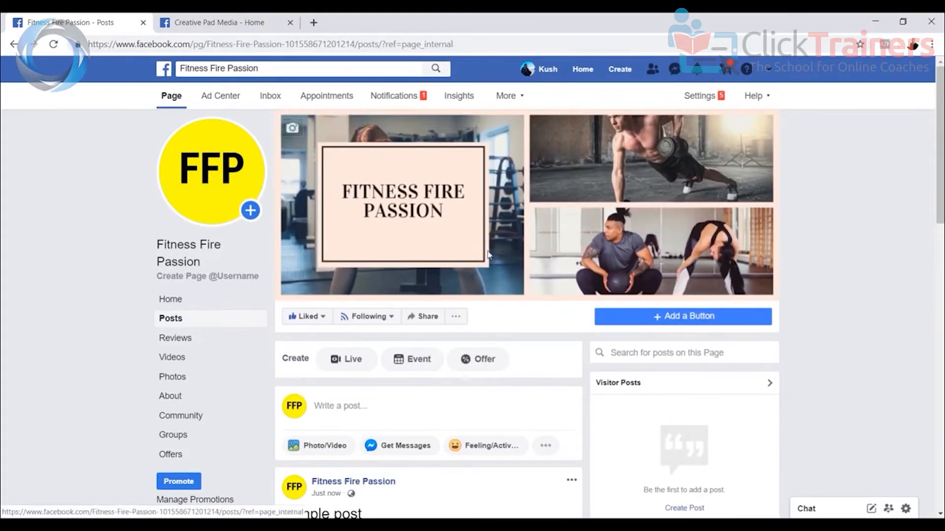
{"action": "scroll", "coordinate": [372, 266], "scroll_direction": "down", "scroll_amount": 4}
{"action": "scroll", "coordinate": [372, 266], "scroll_direction": "up", "scroll_amount": 4}
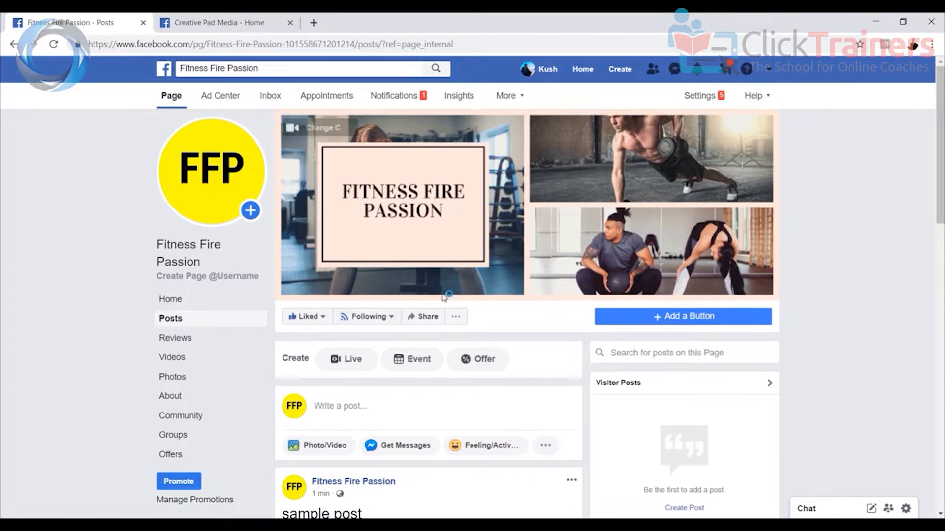
{"action": "scroll", "coordinate": [448, 297], "scroll_direction": "down", "scroll_amount": 2}
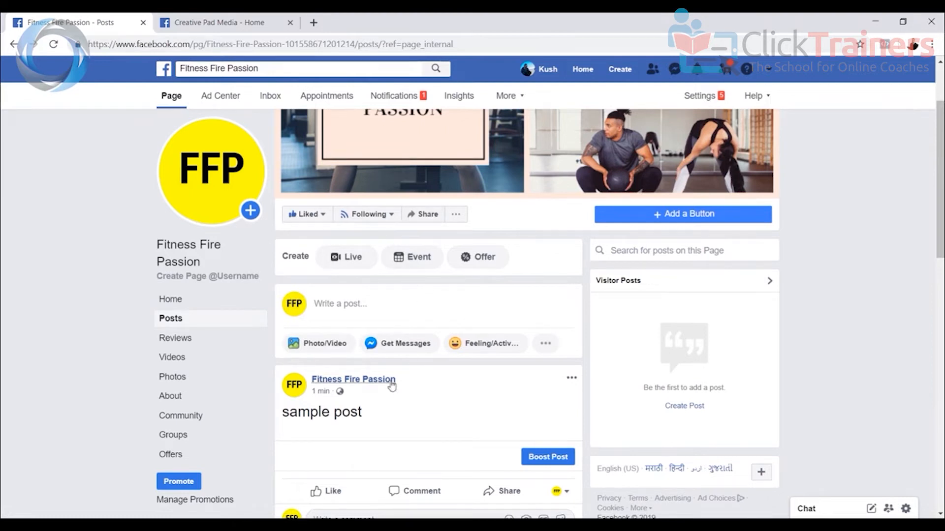
{"action": "scroll", "coordinate": [462, 426], "scroll_direction": "down", "scroll_amount": 1}
{"action": "scroll", "coordinate": [463, 426], "scroll_direction": "down", "scroll_amount": 1}
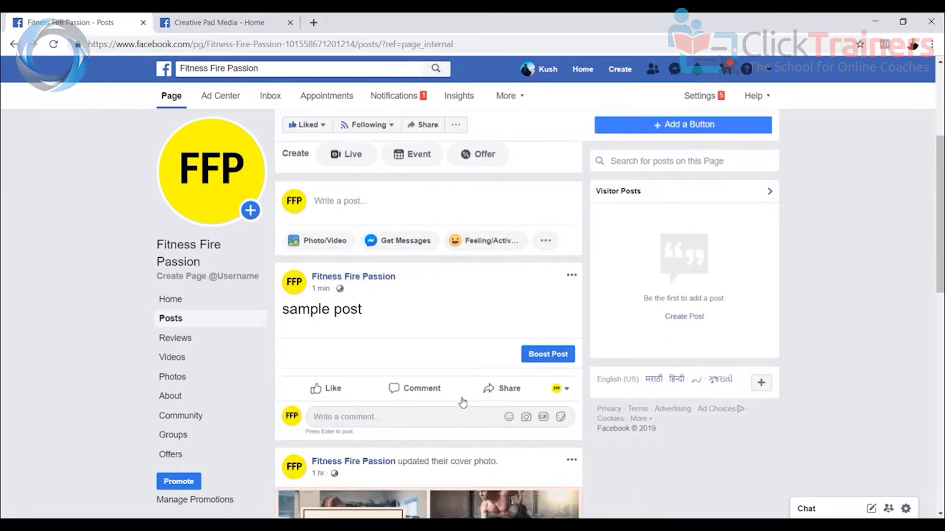
{"action": "scroll", "coordinate": [467, 248], "scroll_direction": "up", "scroll_amount": 2}
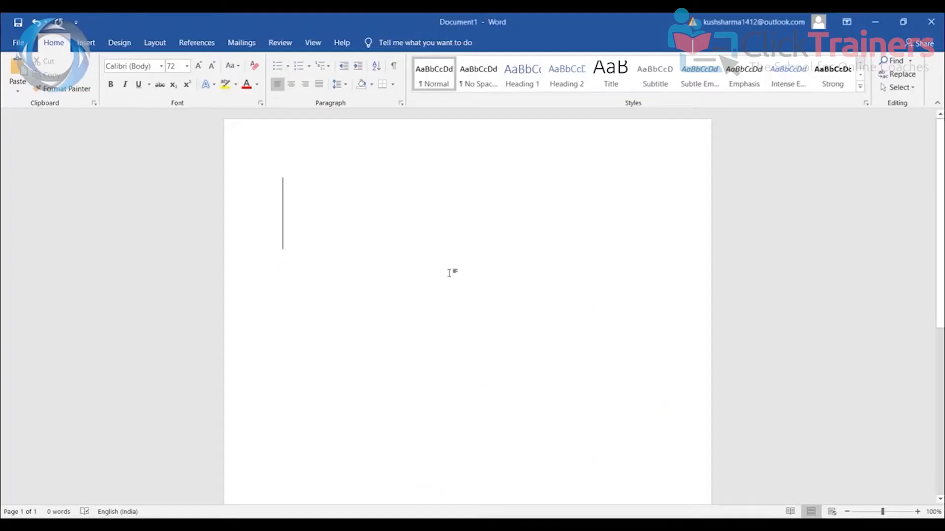
Switch to the blank Word document and write "Organic – free" and, on a new line, "Inorganic - paid"
{"action": "type", "text": "organis"}
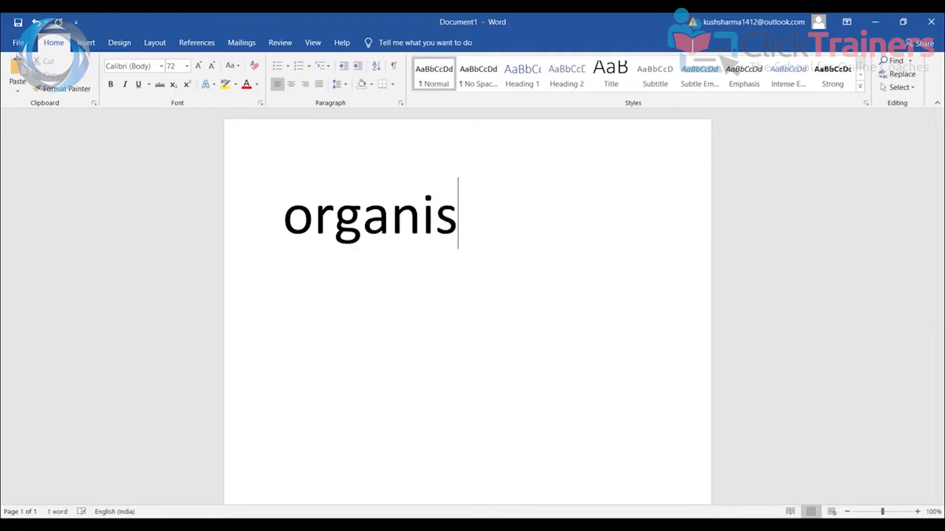
{"action": "key", "text": "BackSpace"}
{"action": "type", "text": "c m"}
{"action": "key", "text": "BackSpace"}
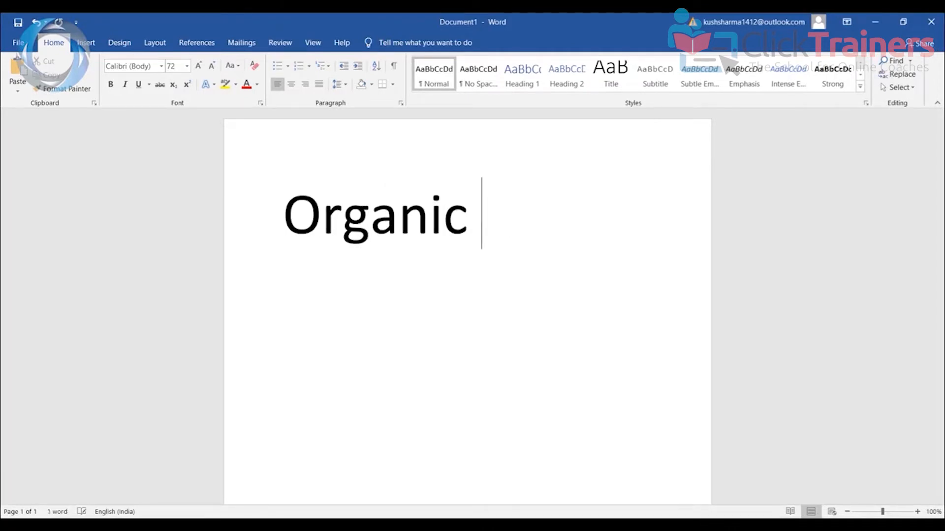
{"action": "type", "text": "- free"}
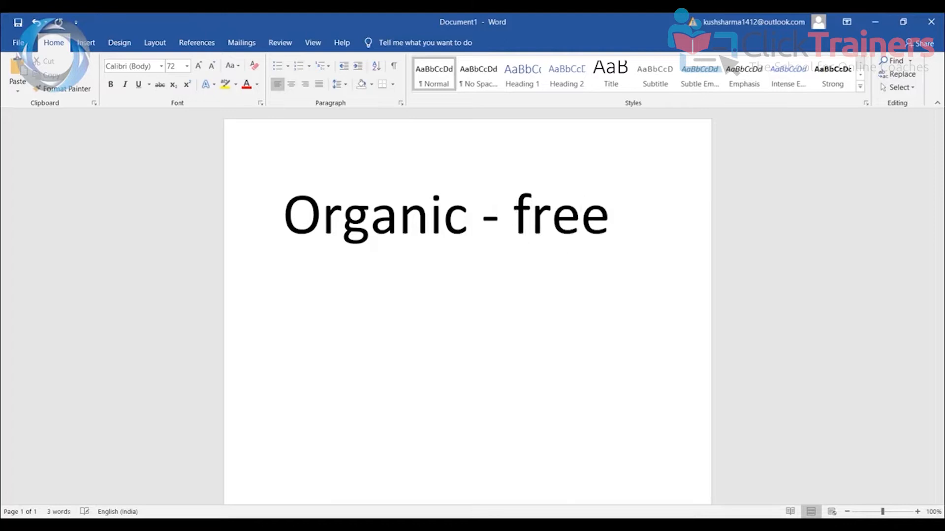
{"action": "key", "text": "Return"}
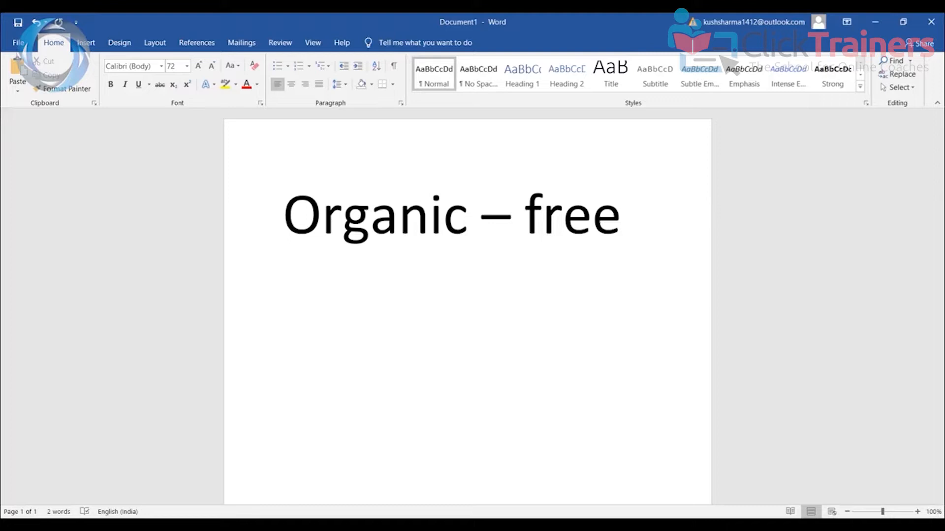
{"action": "type", "text": "Ino"}
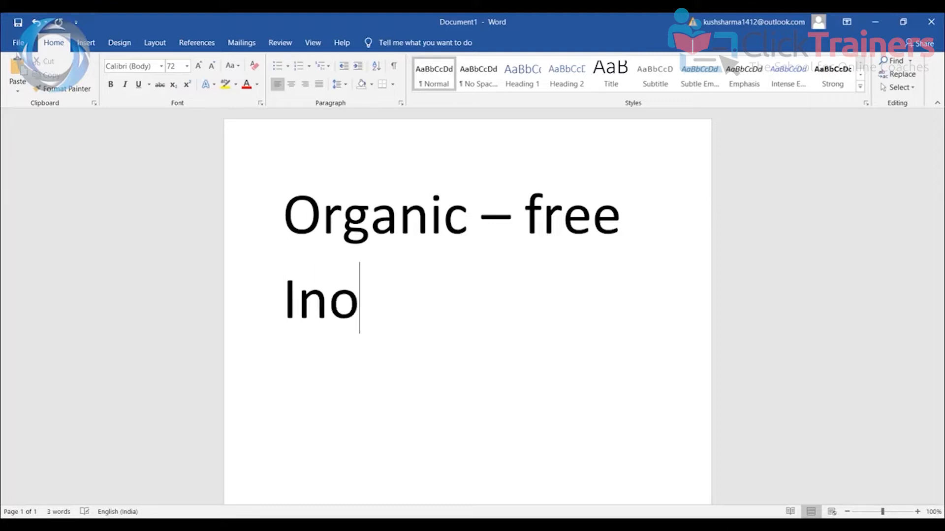
{"action": "type", "text": "rganic"}
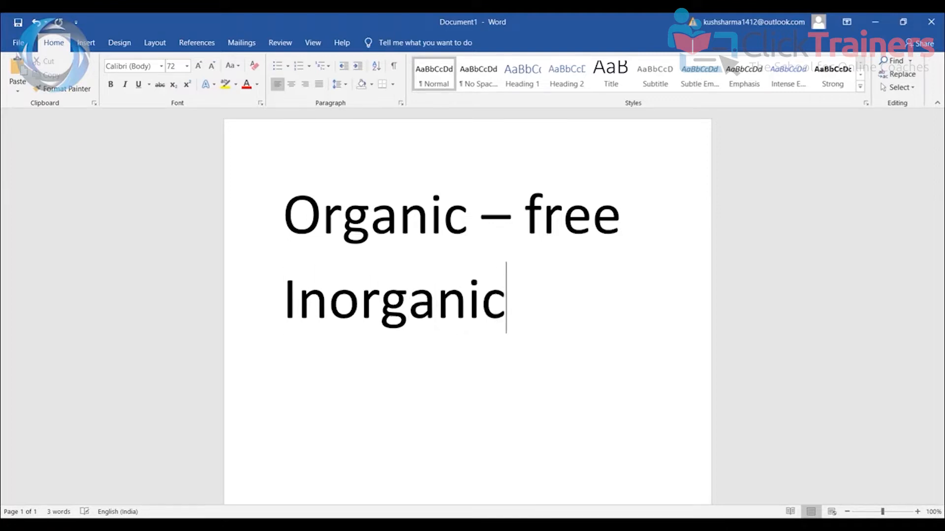
{"action": "type", "text": " - paid"}
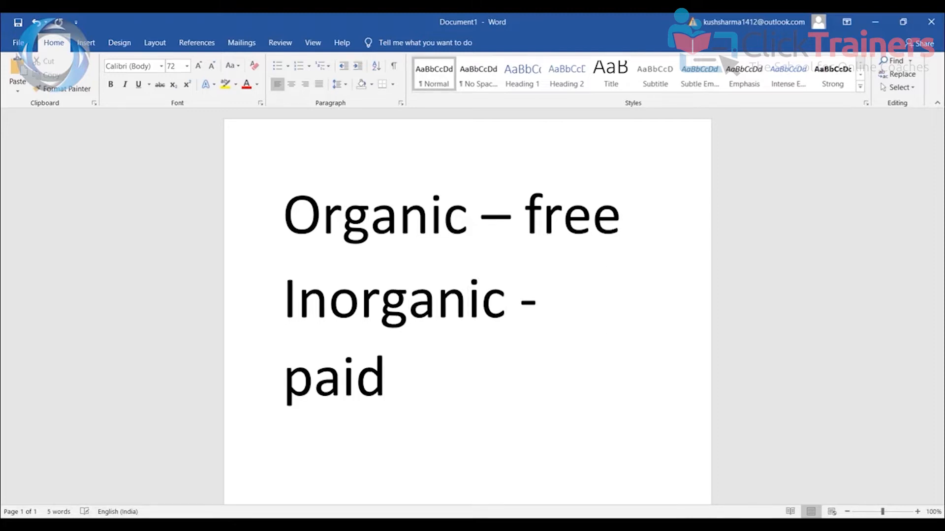
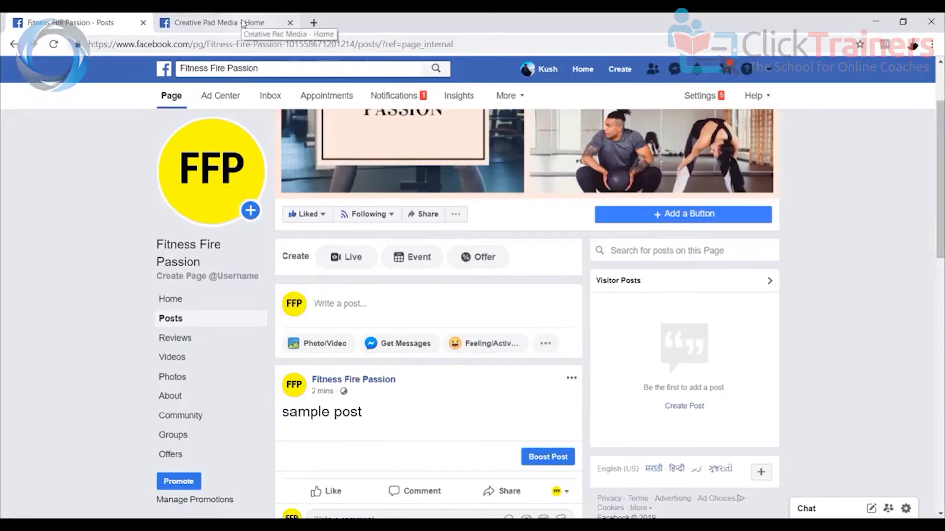
Switch to the Creative Pad Media page and examine its community section for the numbers of likes and followers
{"action": "left_click", "coordinate": [244, 22]}
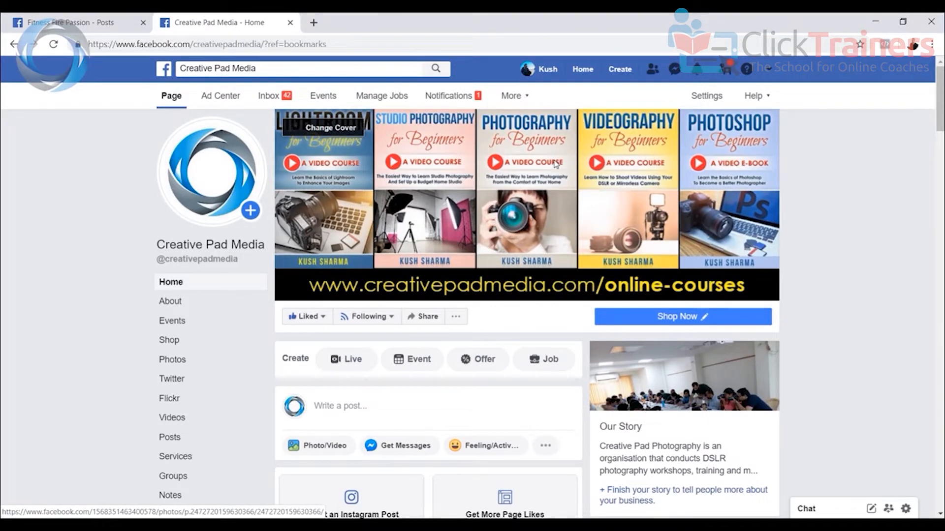
{"action": "scroll", "coordinate": [548, 208], "scroll_direction": "down", "scroll_amount": 2}
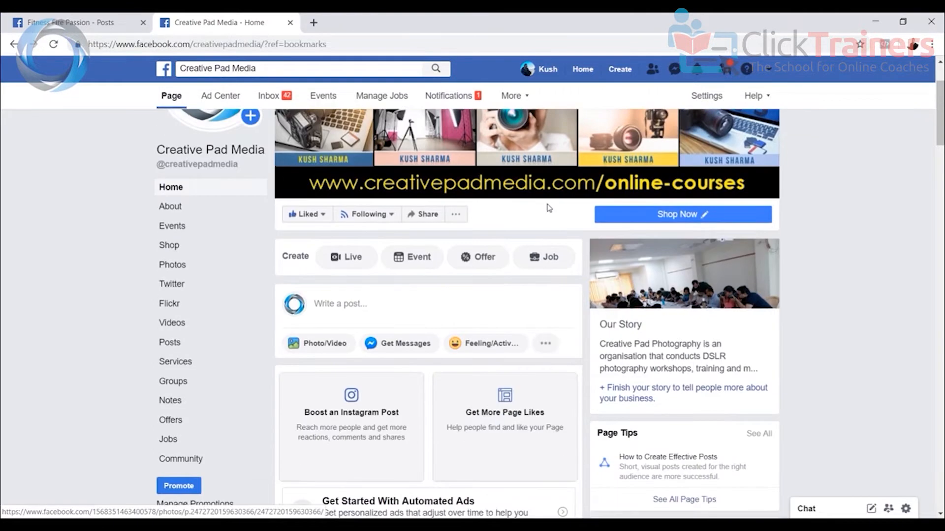
{"action": "scroll", "coordinate": [515, 220], "scroll_direction": "down", "scroll_amount": 12}
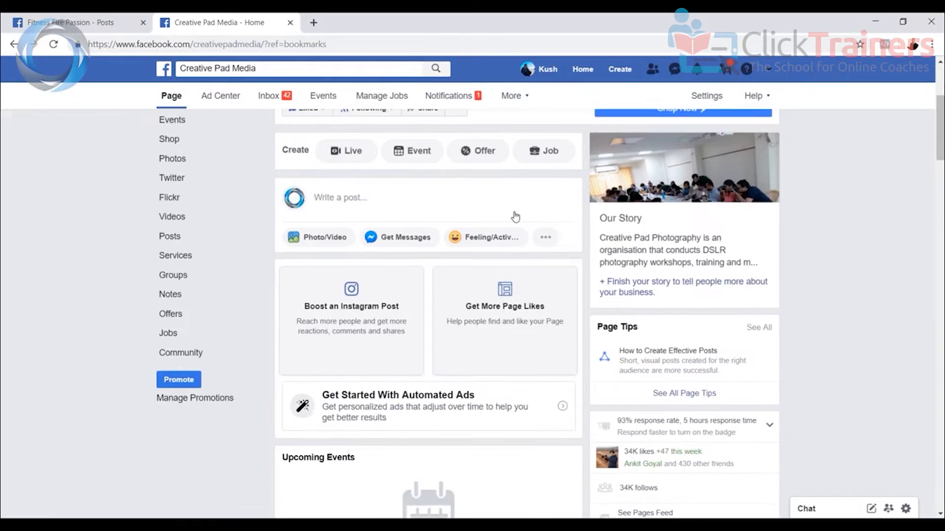
{"action": "scroll", "coordinate": [502, 201], "scroll_direction": "up", "scroll_amount": 2}
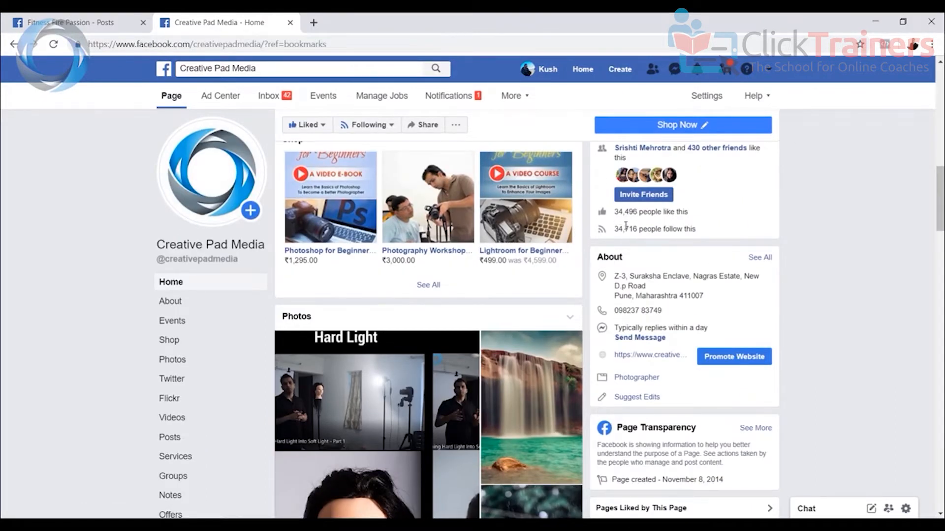
{"action": "scroll", "coordinate": [491, 289], "scroll_direction": "down", "scroll_amount": 10}
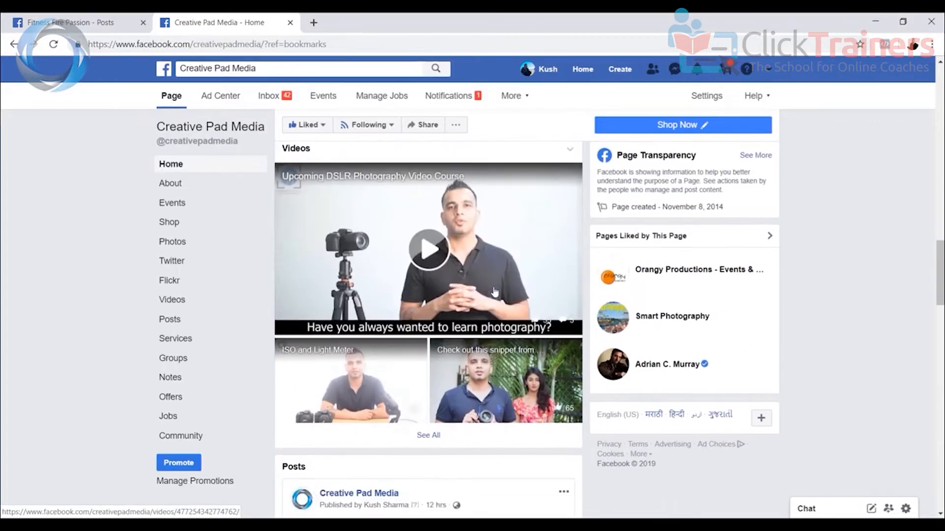
Expand the full text of the "[PHOTOGRAPHY TIP OF THE DAY]" post and examine its course link and hard light versus soft light image
{"action": "scroll", "coordinate": [494, 292], "scroll_direction": "down", "scroll_amount": 8}
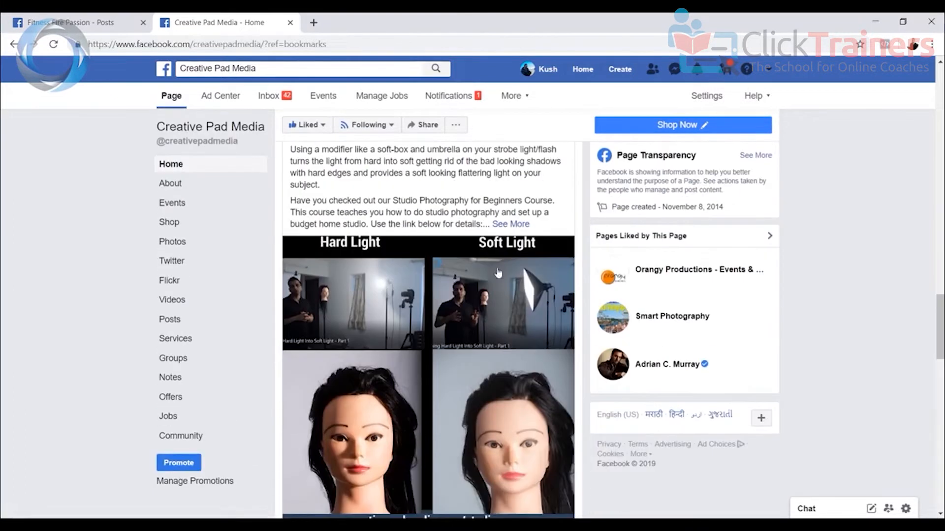
{"action": "scroll", "coordinate": [497, 273], "scroll_direction": "up", "scroll_amount": 2}
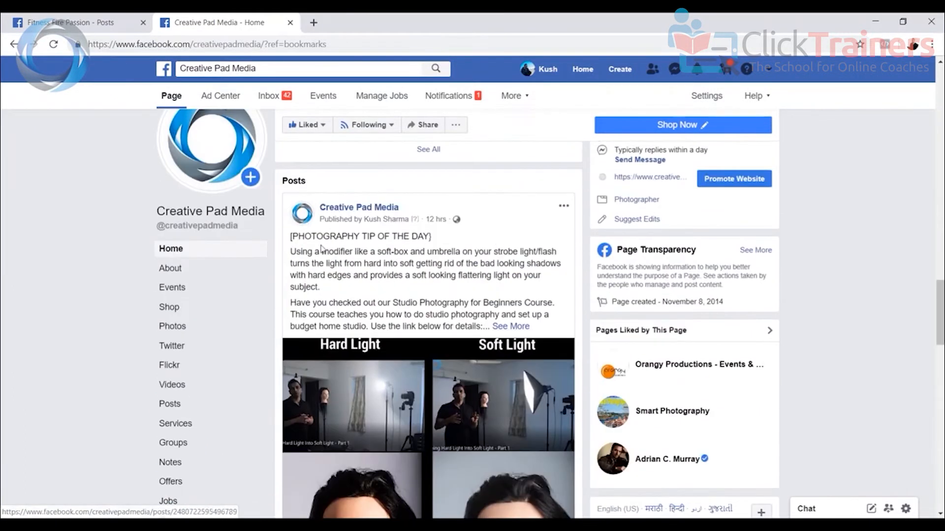
{"action": "left_click", "coordinate": [510, 327]}
{"action": "scroll", "coordinate": [429, 347], "scroll_direction": "down", "scroll_amount": 2}
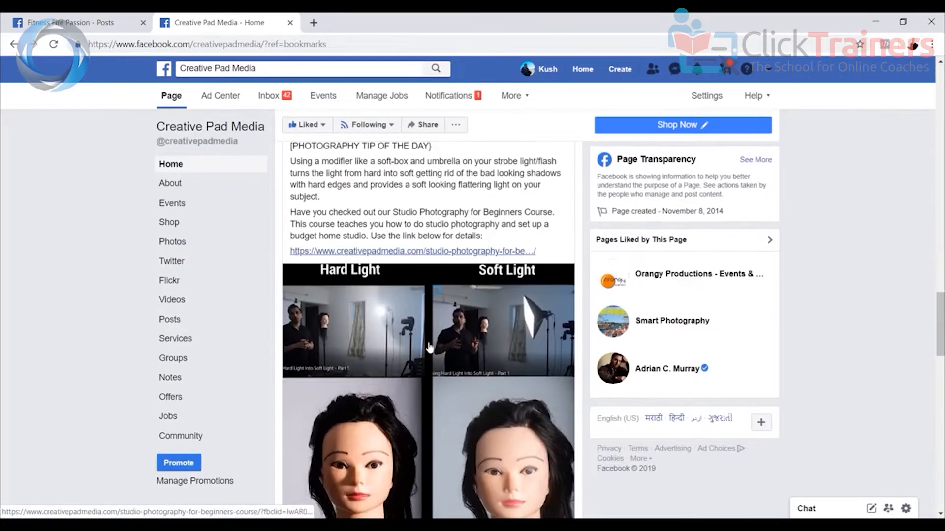
{"action": "scroll", "coordinate": [441, 226], "scroll_direction": "up", "scroll_amount": 2}
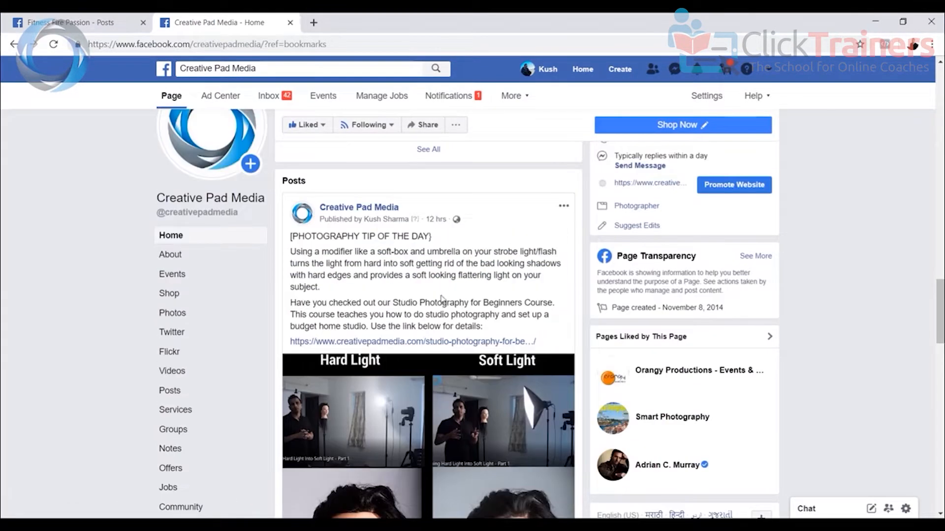
{"action": "scroll", "coordinate": [438, 311], "scroll_direction": "down", "scroll_amount": 2}
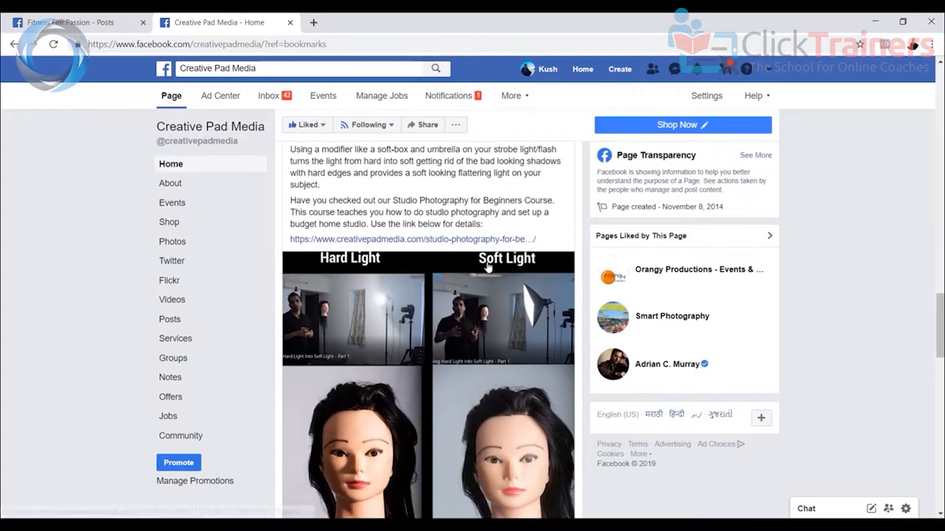
{"action": "scroll", "coordinate": [429, 315], "scroll_direction": "down", "scroll_amount": 3}
{"action": "scroll", "coordinate": [430, 315], "scroll_direction": "up", "scroll_amount": 1}
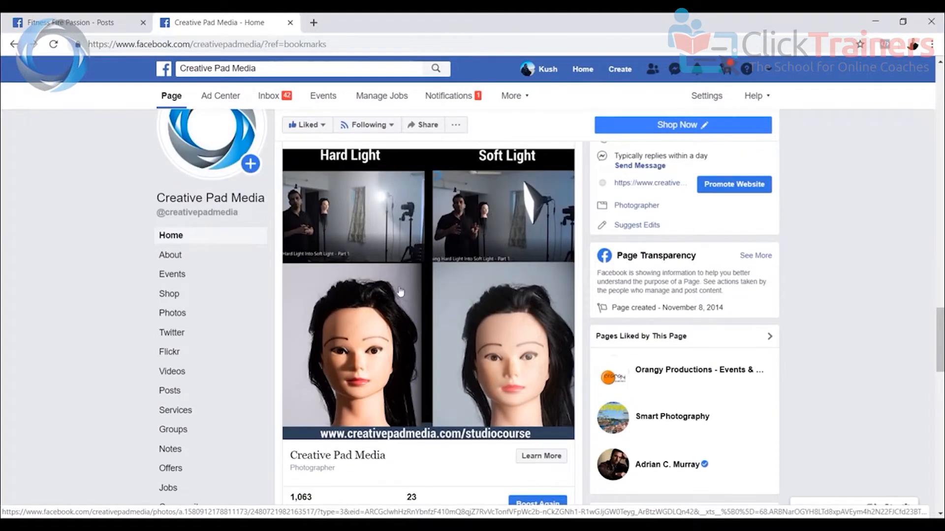
{"action": "scroll", "coordinate": [401, 296], "scroll_direction": "up", "scroll_amount": 2}
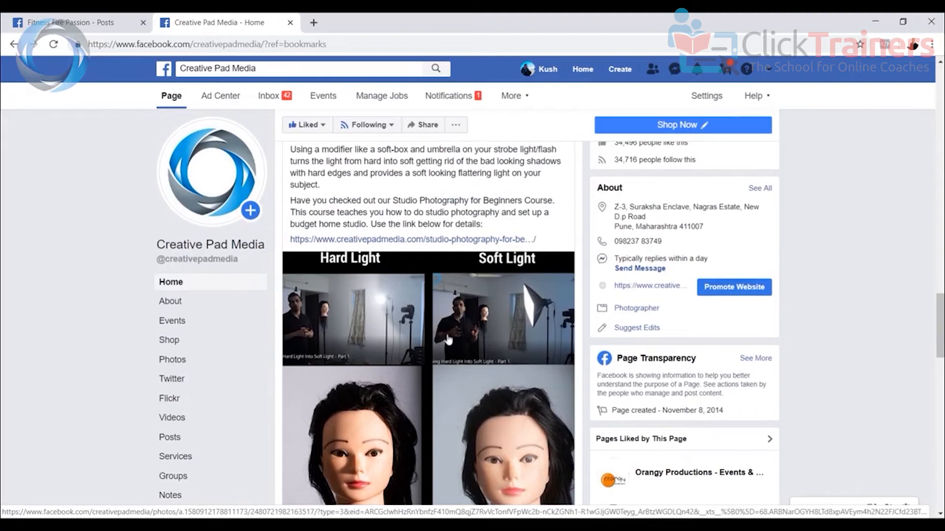
Examine the people reached, engagements, boost status and reactions of the photography tip post against its content
{"action": "scroll", "coordinate": [447, 339], "scroll_direction": "down", "scroll_amount": 5}
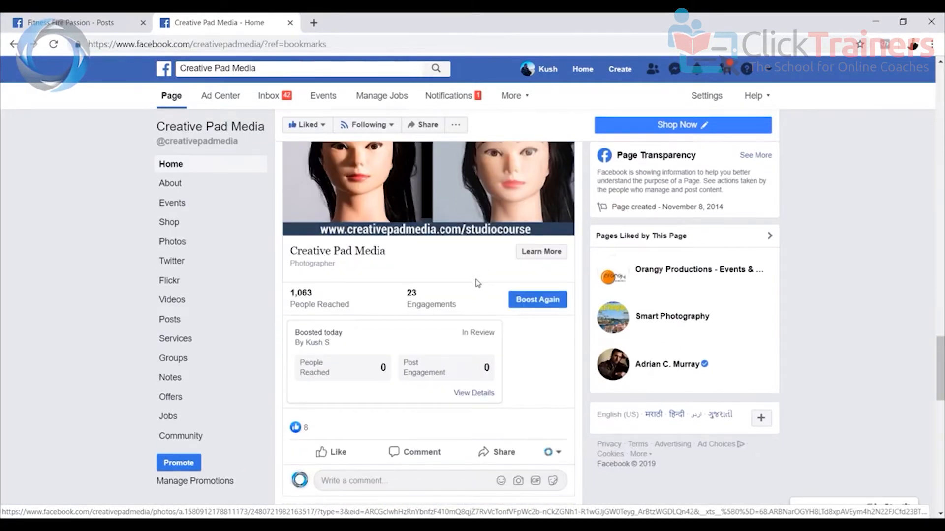
{"action": "scroll", "coordinate": [477, 283], "scroll_direction": "up", "scroll_amount": 5}
{"action": "scroll", "coordinate": [477, 282], "scroll_direction": "down", "scroll_amount": 5}
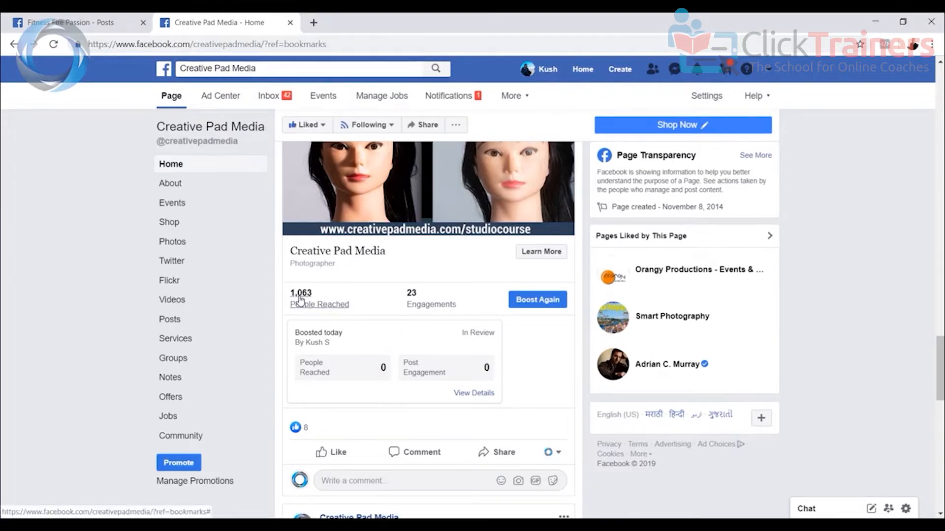
{"action": "scroll", "coordinate": [428, 284], "scroll_direction": "up", "scroll_amount": 5}
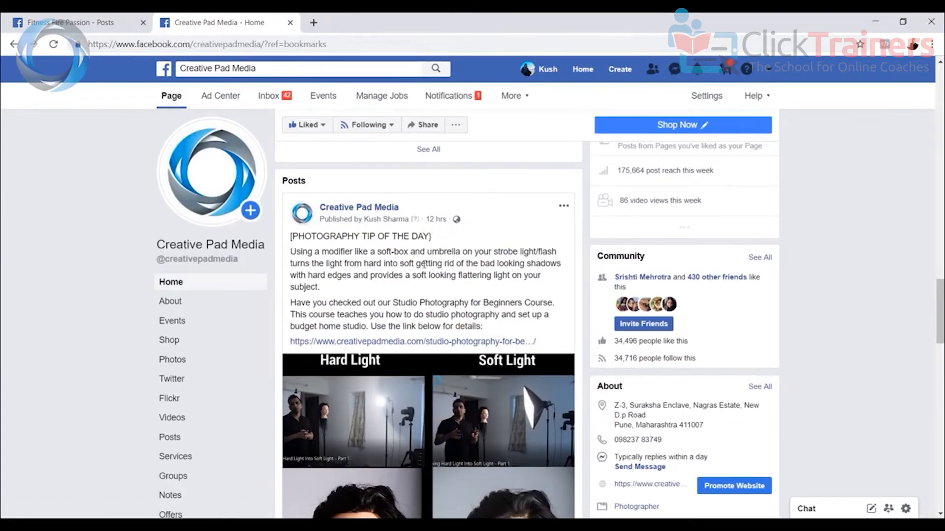
{"action": "scroll", "coordinate": [424, 265], "scroll_direction": "down", "scroll_amount": 3}
{"action": "scroll", "coordinate": [422, 270], "scroll_direction": "up", "scroll_amount": 3}
{"action": "scroll", "coordinate": [442, 250], "scroll_direction": "down", "scroll_amount": 3}
{"action": "scroll", "coordinate": [434, 243], "scroll_direction": "up", "scroll_amount": 3}
{"action": "scroll", "coordinate": [432, 255], "scroll_direction": "down", "scroll_amount": 8}
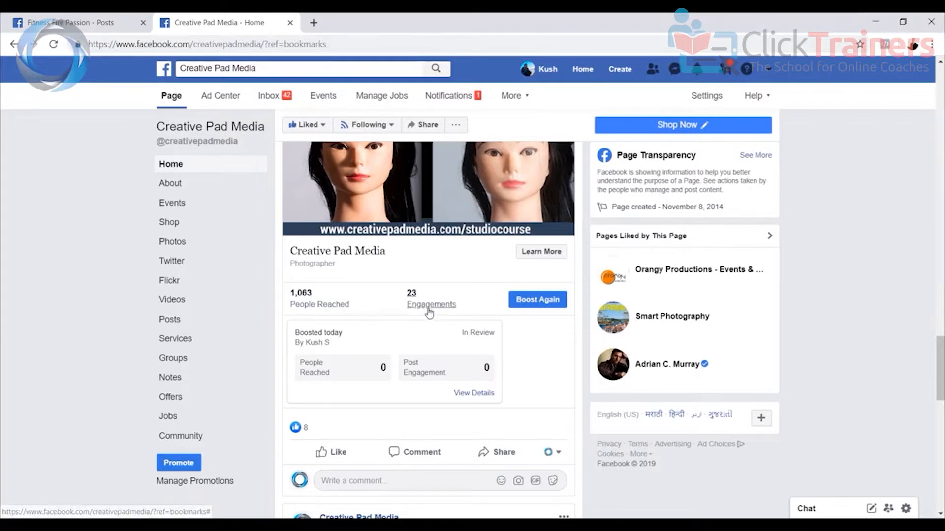
{"action": "scroll", "coordinate": [437, 353], "scroll_direction": "down", "scroll_amount": 1}
{"action": "scroll", "coordinate": [436, 353], "scroll_direction": "down", "scroll_amount": 2}
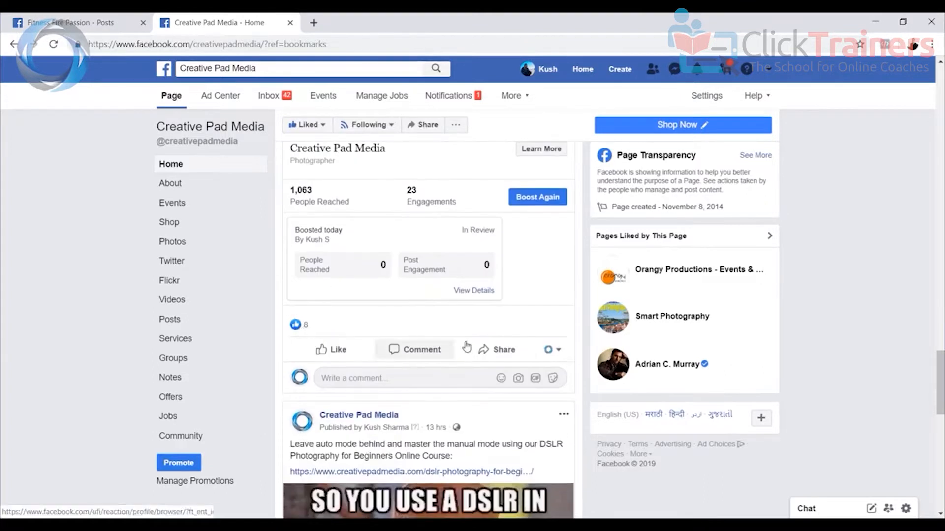
{"action": "scroll", "coordinate": [439, 360], "scroll_direction": "up", "scroll_amount": 10}
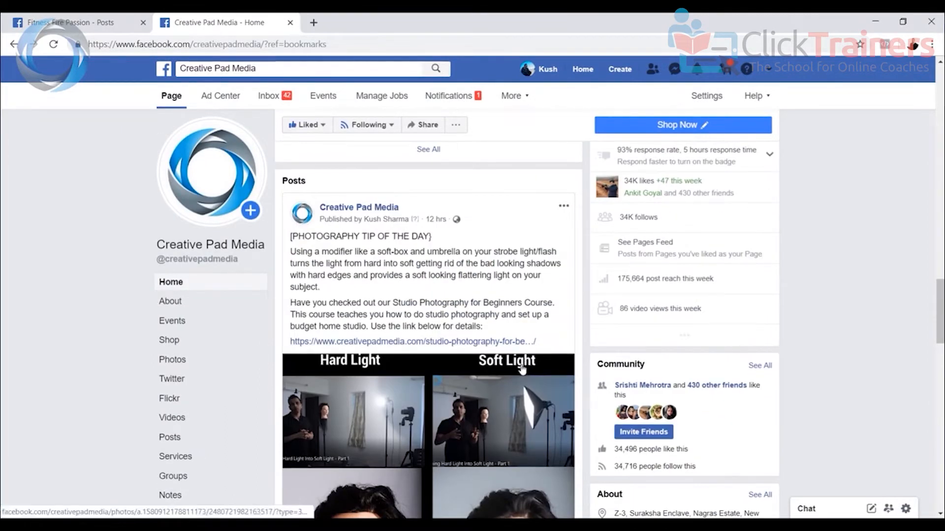
{"action": "scroll", "coordinate": [522, 369], "scroll_direction": "down", "scroll_amount": 9}
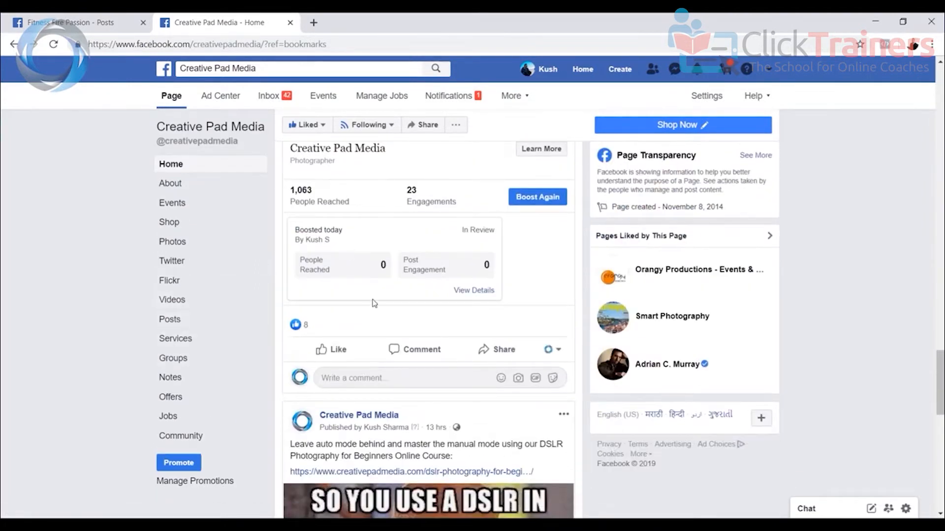
Examine the reach and engagement of the "So you use a DSLR in auto mode" meme post and compare them with the photography tip post
{"action": "scroll", "coordinate": [374, 303], "scroll_direction": "down", "scroll_amount": 10}
{"action": "scroll", "coordinate": [364, 236], "scroll_direction": "up", "scroll_amount": 4}
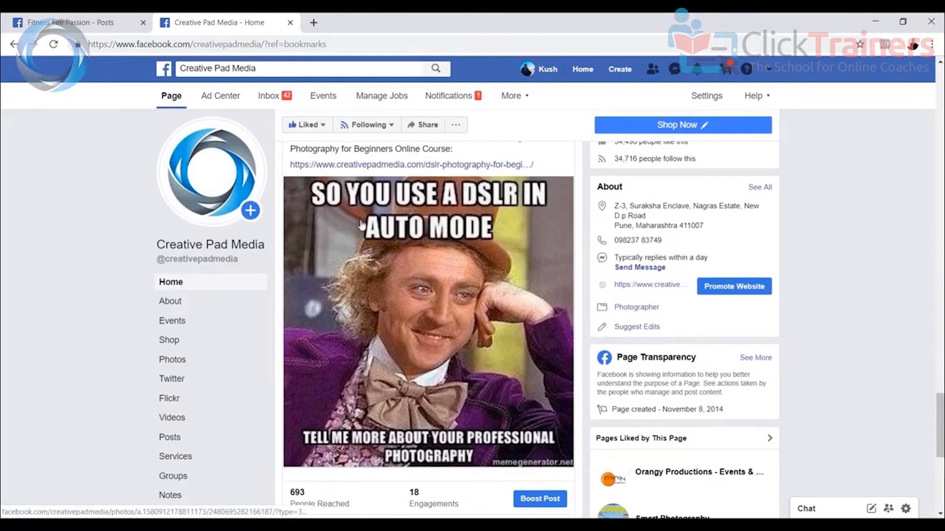
{"action": "scroll", "coordinate": [442, 286], "scroll_direction": "down", "scroll_amount": 4}
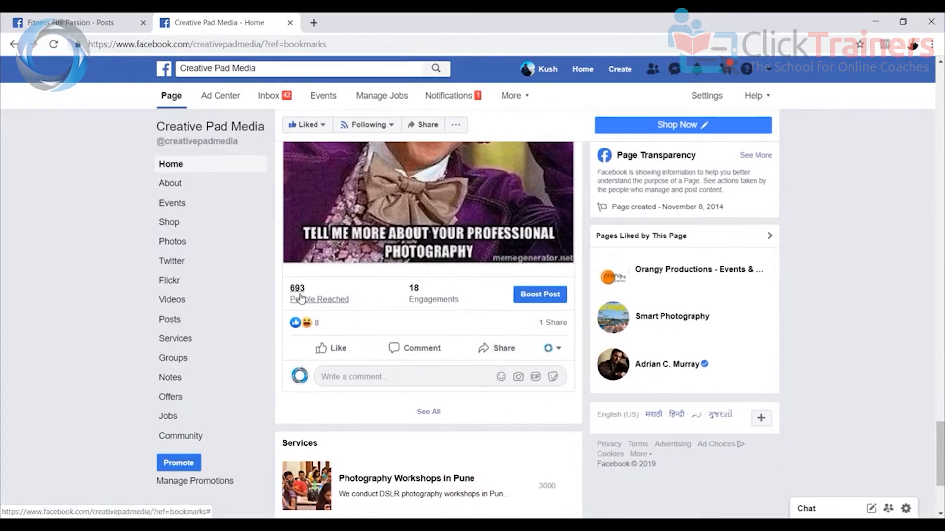
{"action": "scroll", "coordinate": [384, 283], "scroll_direction": "up", "scroll_amount": 12}
{"action": "scroll", "coordinate": [388, 282], "scroll_direction": "down", "scroll_amount": 2}
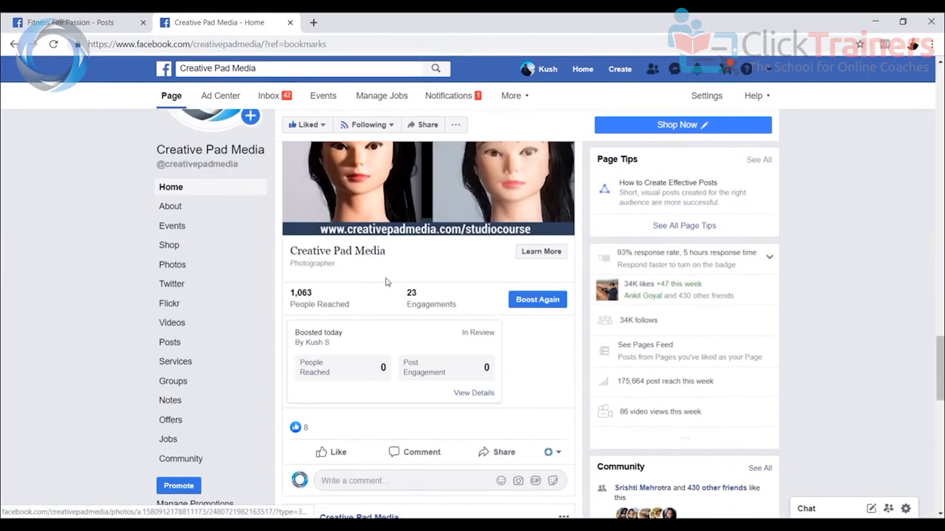
{"action": "scroll", "coordinate": [357, 300], "scroll_direction": "down", "scroll_amount": 9}
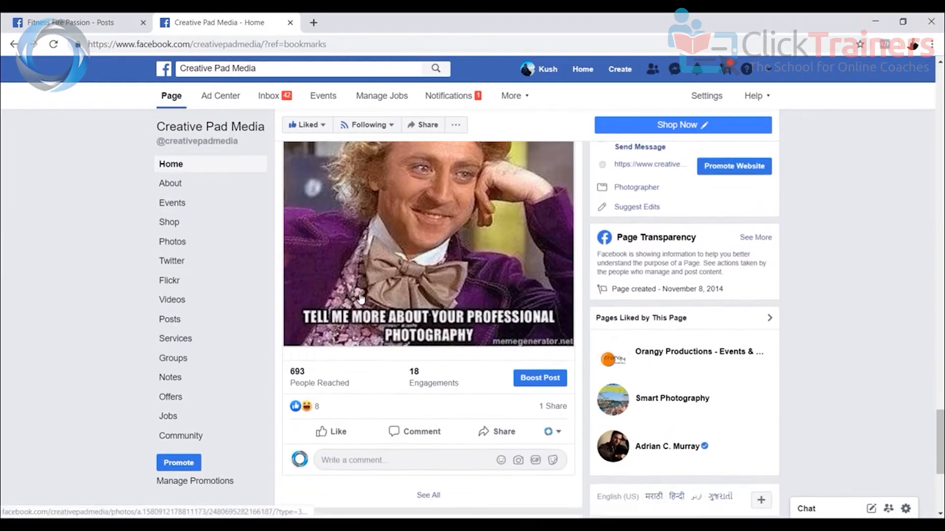
{"action": "scroll", "coordinate": [374, 305], "scroll_direction": "down", "scroll_amount": 5}
{"action": "scroll", "coordinate": [382, 312], "scroll_direction": "up", "scroll_amount": 12}
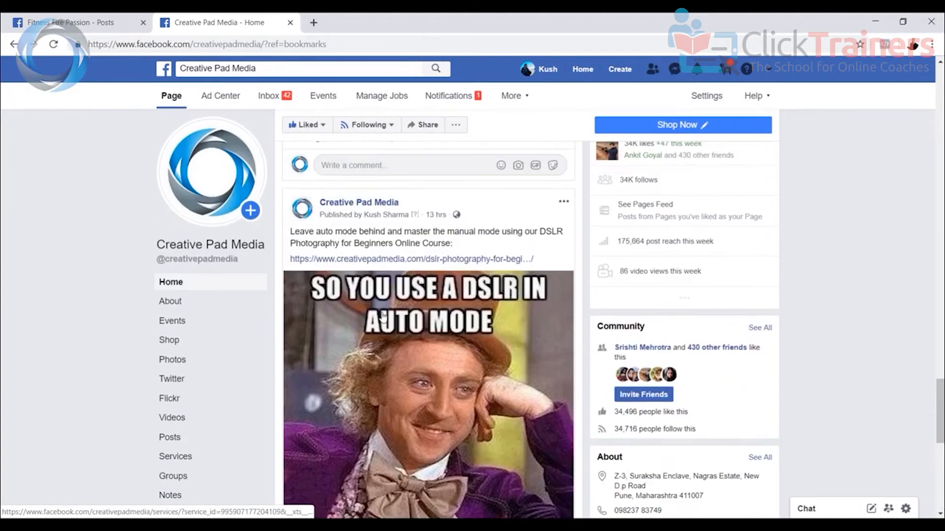
Find the August 3 "Did You Know?" post further down the page and examine its reach, engagements, comments and shares
{"action": "scroll", "coordinate": [383, 317], "scroll_direction": "down", "scroll_amount": 8}
{"action": "scroll", "coordinate": [388, 319], "scroll_direction": "up", "scroll_amount": 5}
{"action": "scroll", "coordinate": [403, 295], "scroll_direction": "down", "scroll_amount": 6}
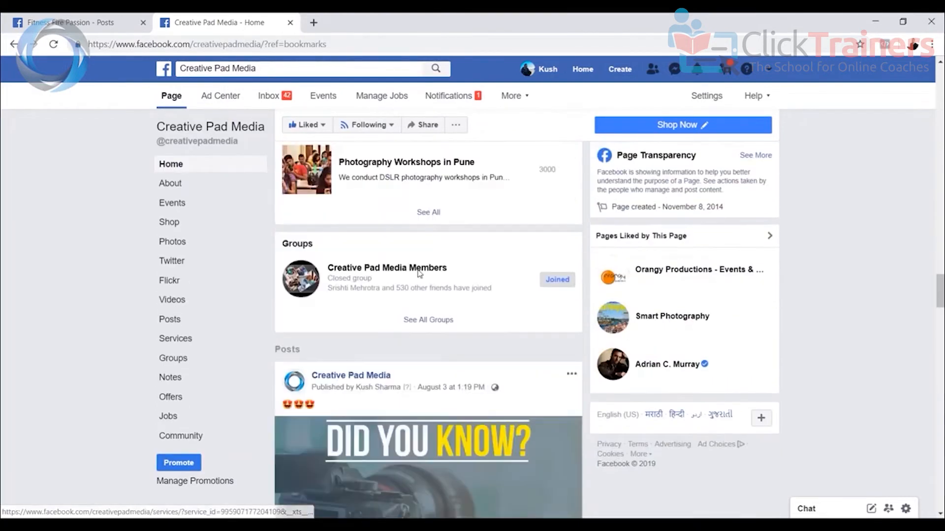
{"action": "scroll", "coordinate": [418, 273], "scroll_direction": "down", "scroll_amount": 7}
{"action": "scroll", "coordinate": [443, 285], "scroll_direction": "up", "scroll_amount": 4}
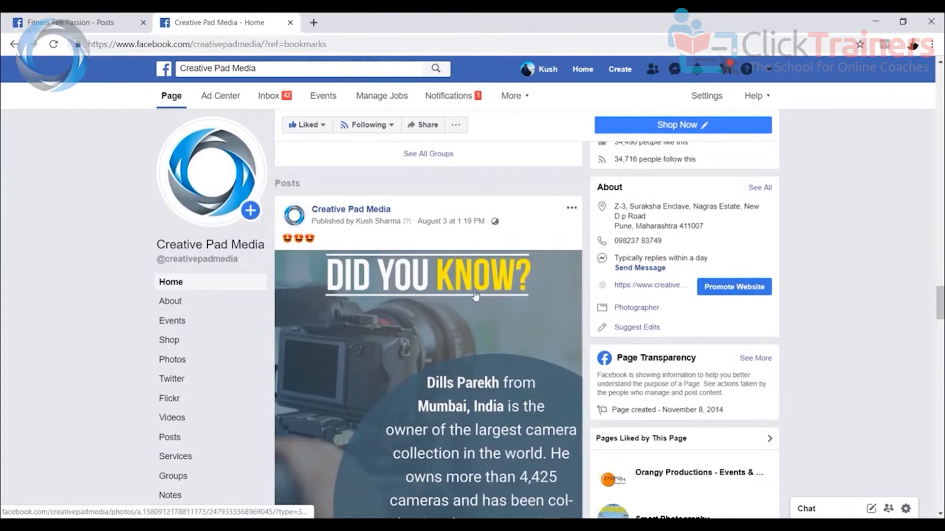
{"action": "scroll", "coordinate": [475, 295], "scroll_direction": "down", "scroll_amount": 5}
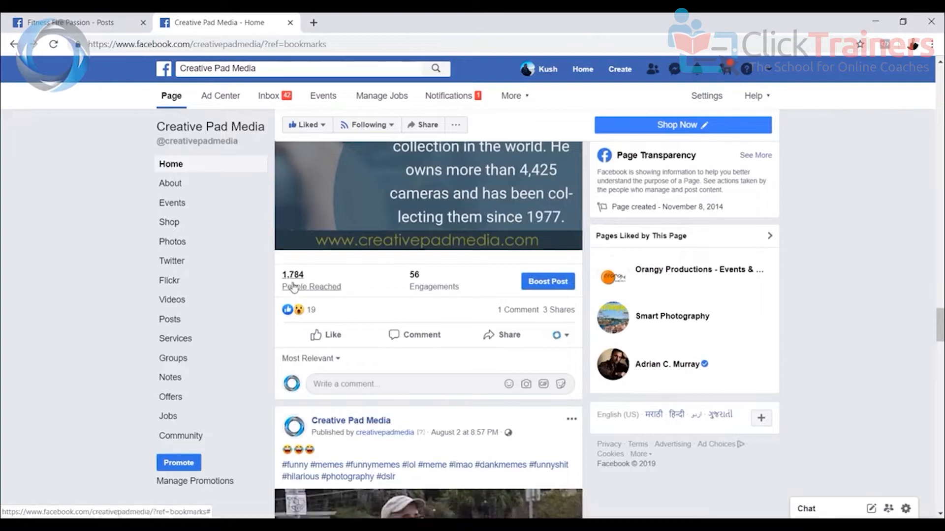
{"action": "scroll", "coordinate": [369, 310], "scroll_direction": "down", "scroll_amount": 6}
{"action": "scroll", "coordinate": [391, 321], "scroll_direction": "up", "scroll_amount": 8}
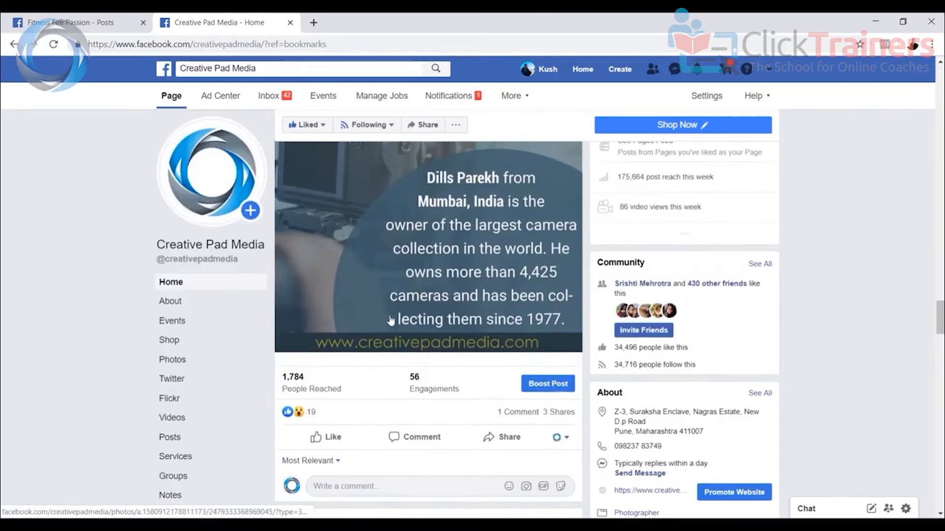
Return to the DSLR auto mode meme post and review its organic reach, engagements, reactions and boost option
{"action": "scroll", "coordinate": [777, 318], "scroll_direction": "down", "scroll_amount": 12}
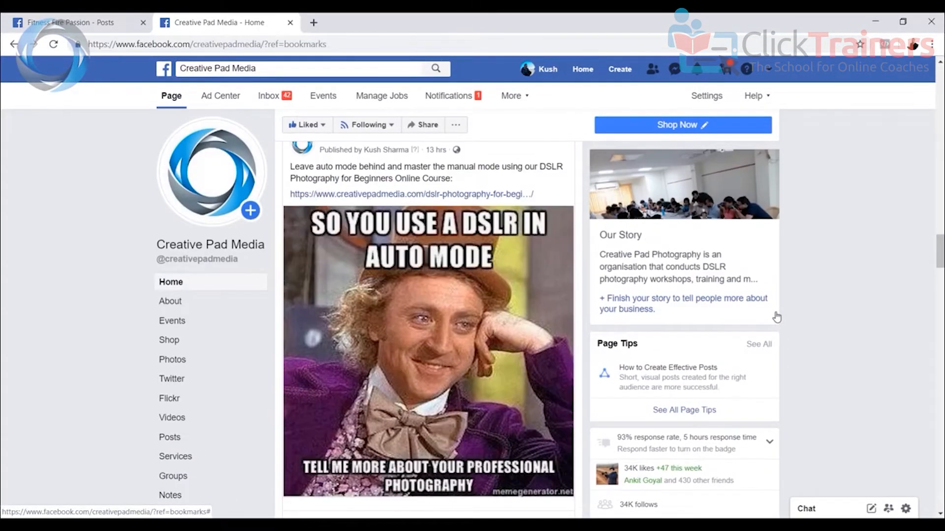
{"action": "scroll", "coordinate": [776, 317], "scroll_direction": "down", "scroll_amount": 5}
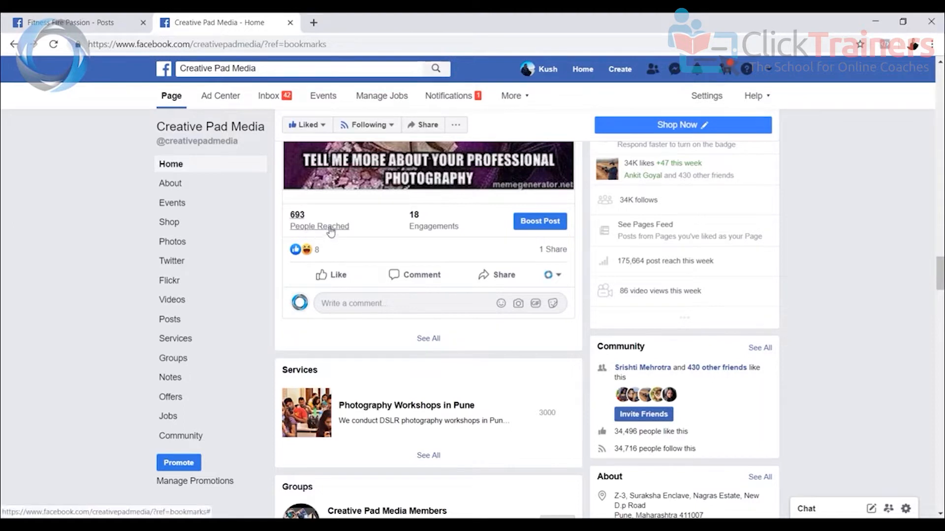
{"action": "scroll", "coordinate": [340, 201], "scroll_direction": "up", "scroll_amount": 2}
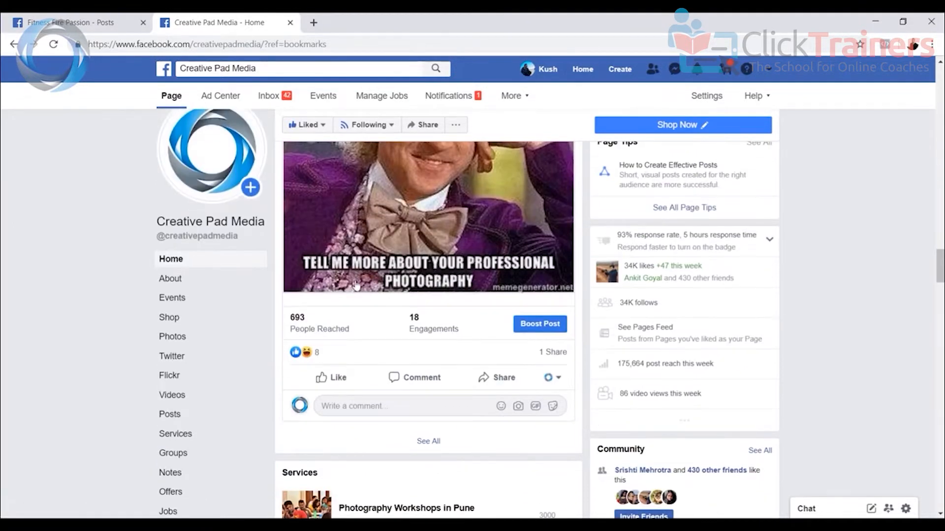
{"action": "scroll", "coordinate": [374, 218], "scroll_direction": "down", "scroll_amount": 2}
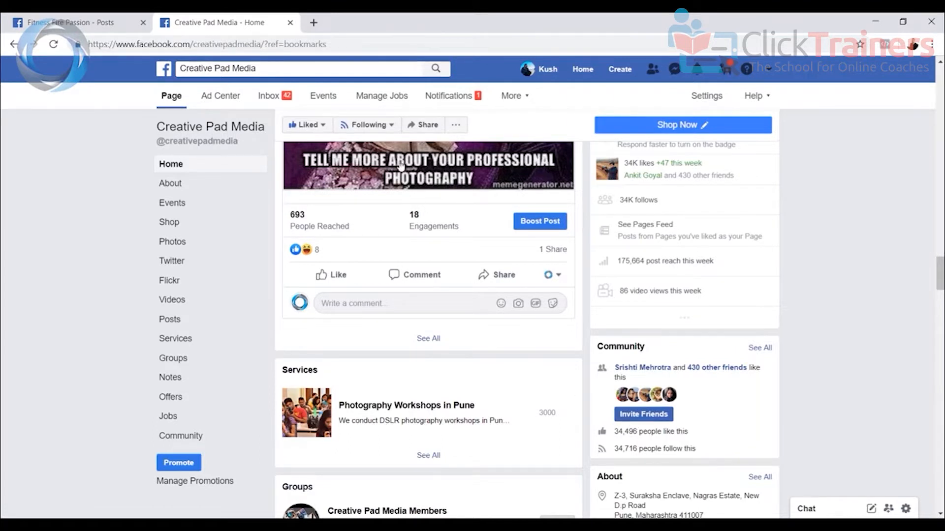
{"action": "scroll", "coordinate": [418, 221], "scroll_direction": "up", "scroll_amount": 5}
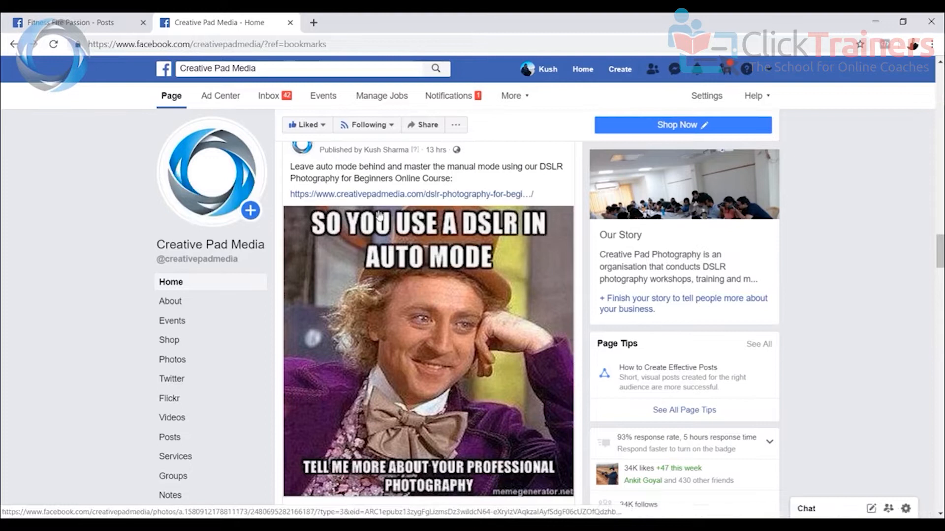
{"action": "scroll", "coordinate": [377, 214], "scroll_direction": "down", "scroll_amount": 4}
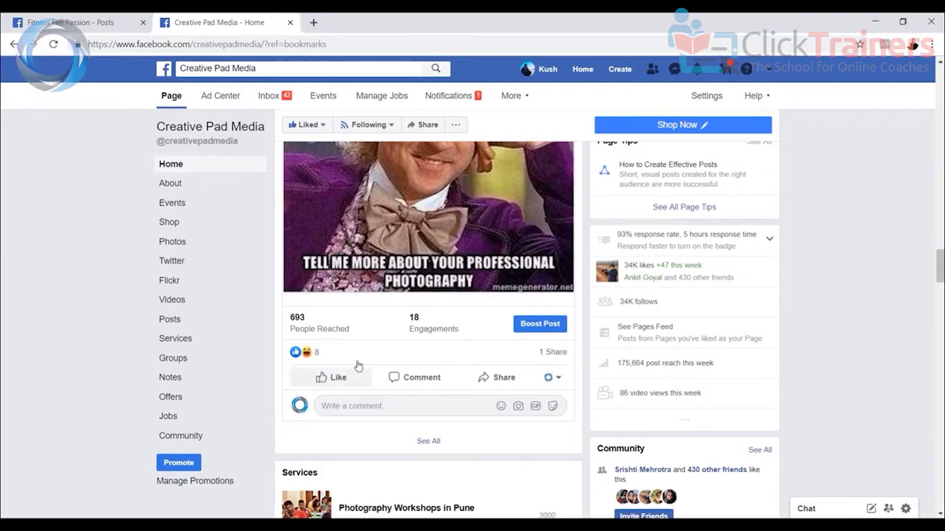
{"action": "scroll", "coordinate": [358, 366], "scroll_direction": "up", "scroll_amount": 2}
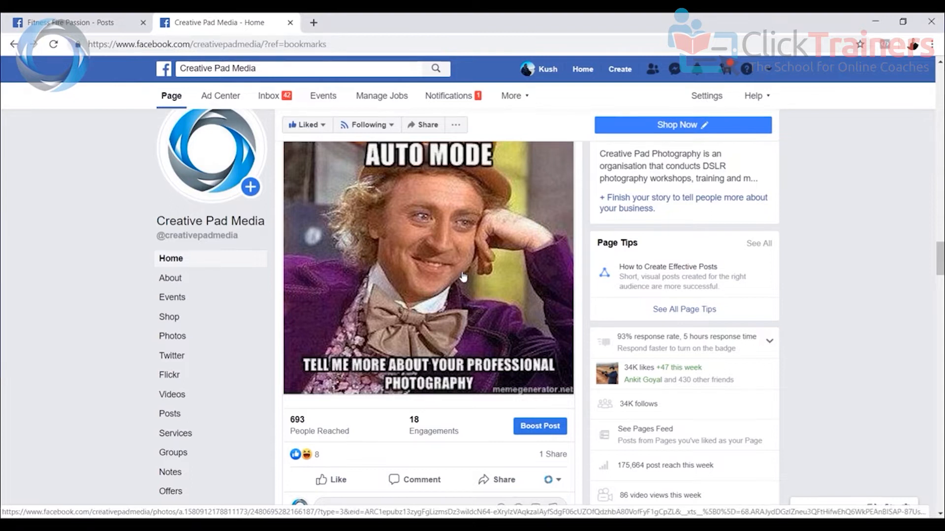
Review the reach, engagements and boost option of the DSLR auto mode meme post, then return to the photography tip post above it
{"action": "scroll", "coordinate": [263, 232], "scroll_direction": "down", "scroll_amount": 2}
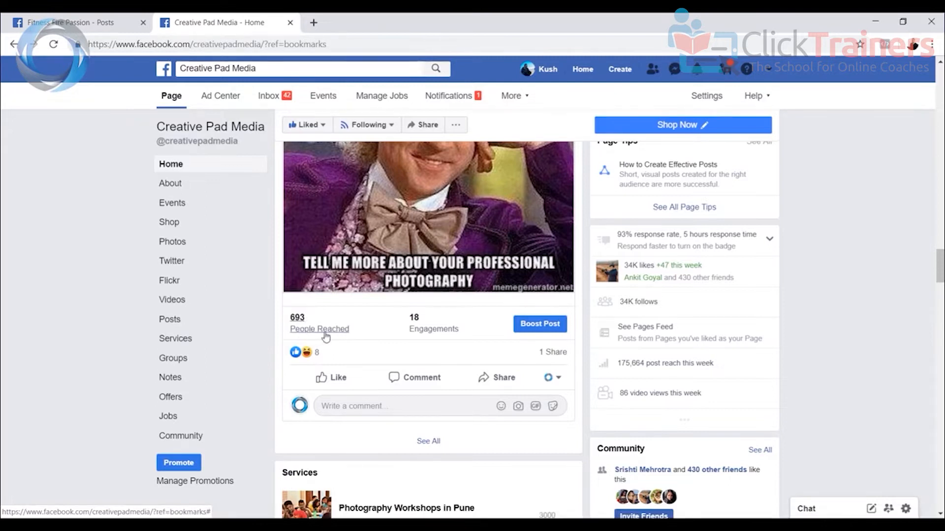
{"action": "scroll", "coordinate": [411, 245], "scroll_direction": "up", "scroll_amount": 4}
{"action": "scroll", "coordinate": [374, 212], "scroll_direction": "down", "scroll_amount": 3}
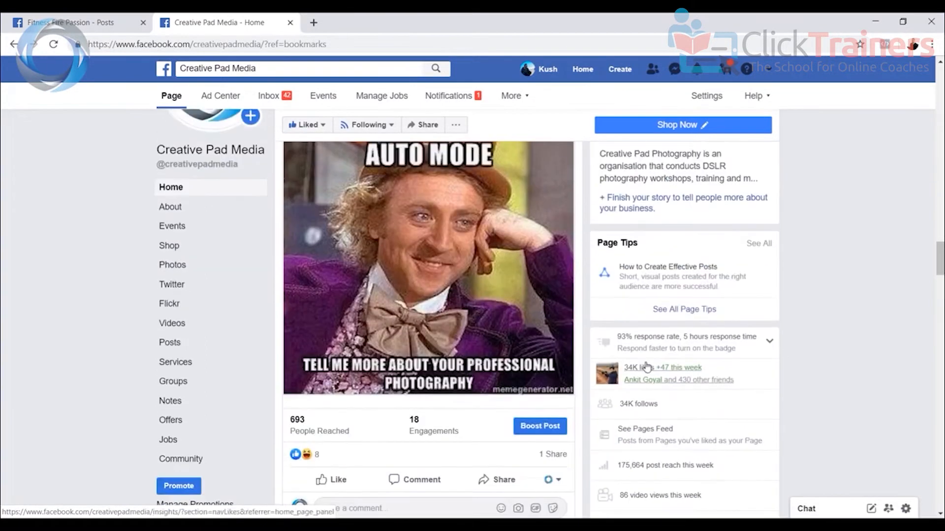
{"action": "scroll", "coordinate": [360, 200], "scroll_direction": "up", "scroll_amount": 3}
{"action": "scroll", "coordinate": [384, 227], "scroll_direction": "up", "scroll_amount": 8}
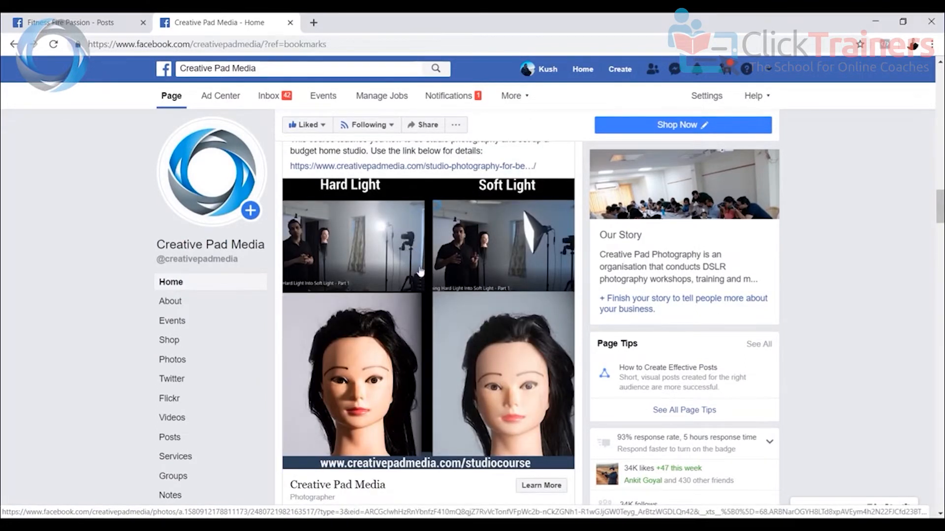
Examine the hard light and soft light tip post's reach and boost status alongside the page's likes and weekly post reach
{"action": "scroll", "coordinate": [541, 345], "scroll_direction": "down", "scroll_amount": 6}
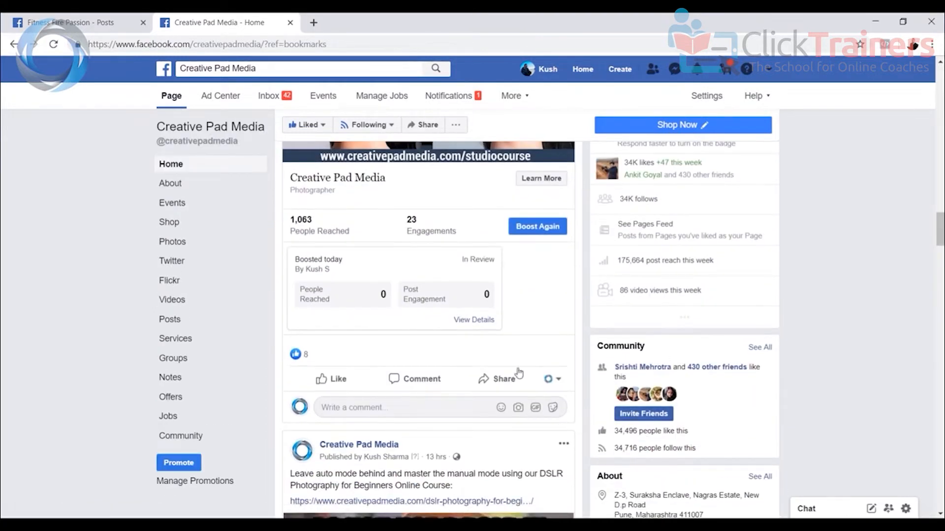
{"action": "scroll", "coordinate": [476, 295], "scroll_direction": "up", "scroll_amount": 4}
{"action": "scroll", "coordinate": [476, 298], "scroll_direction": "down", "scroll_amount": 2}
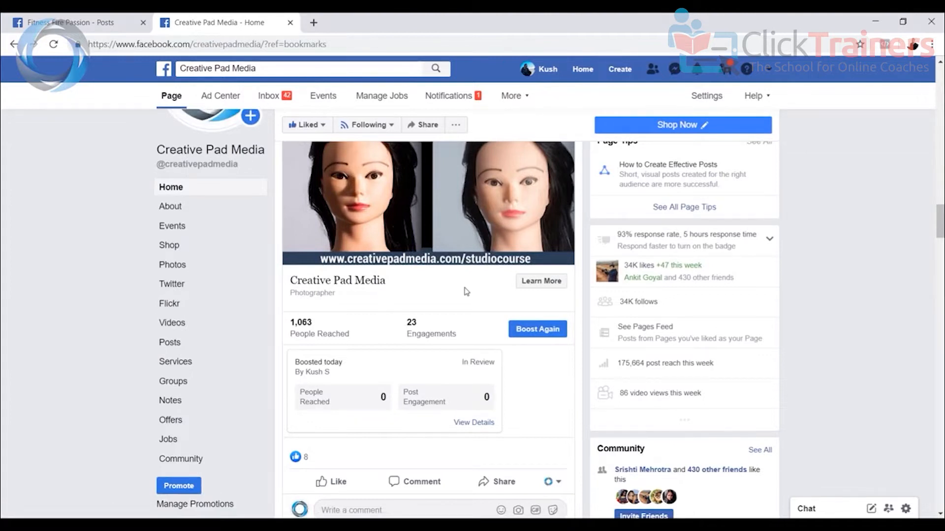
{"action": "scroll", "coordinate": [466, 292], "scroll_direction": "up", "scroll_amount": 4}
{"action": "scroll", "coordinate": [320, 320], "scroll_direction": "down", "scroll_amount": 4}
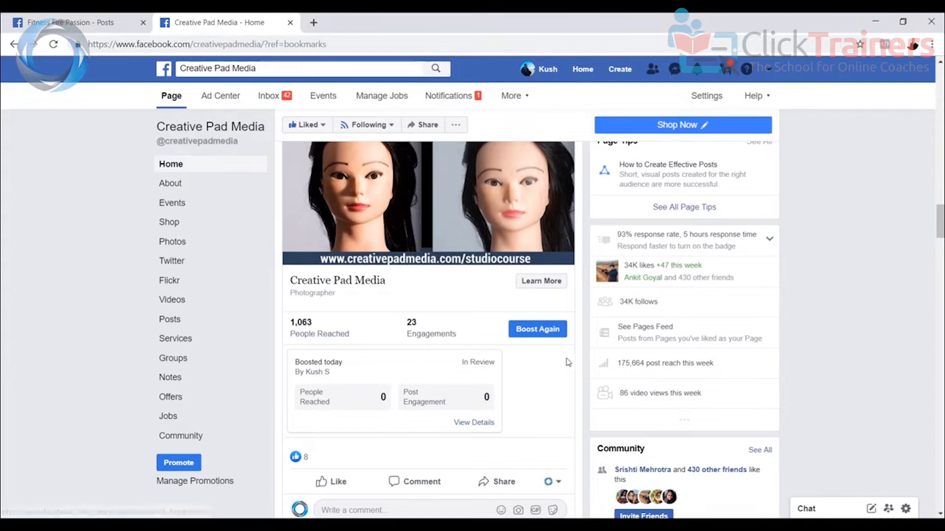
{"action": "scroll", "coordinate": [637, 343], "scroll_direction": "down", "scroll_amount": 2}
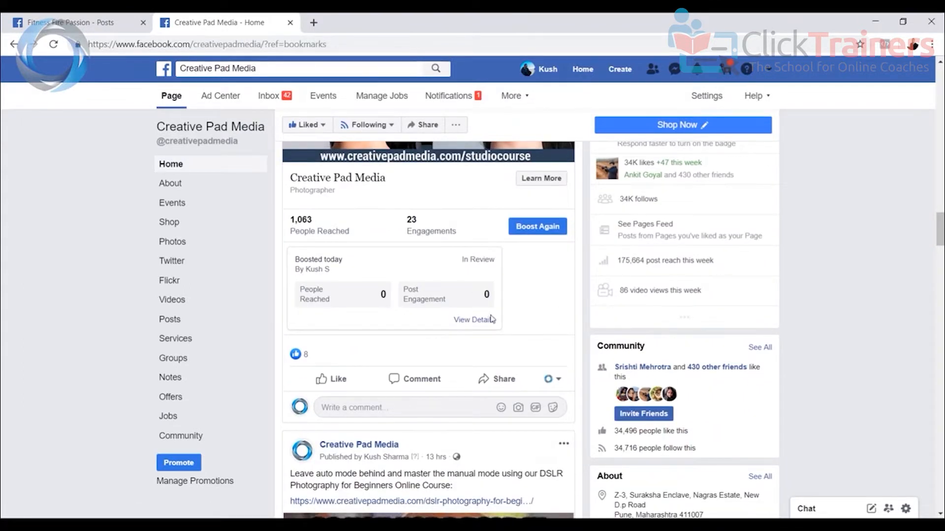
{"action": "scroll", "coordinate": [338, 244], "scroll_direction": "up", "scroll_amount": 6}
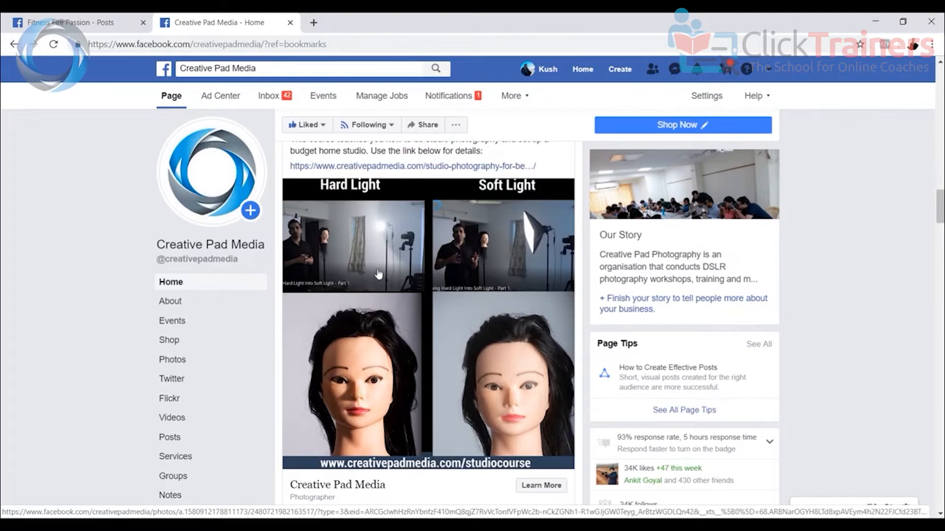
{"action": "scroll", "coordinate": [394, 301], "scroll_direction": "down", "scroll_amount": 2}
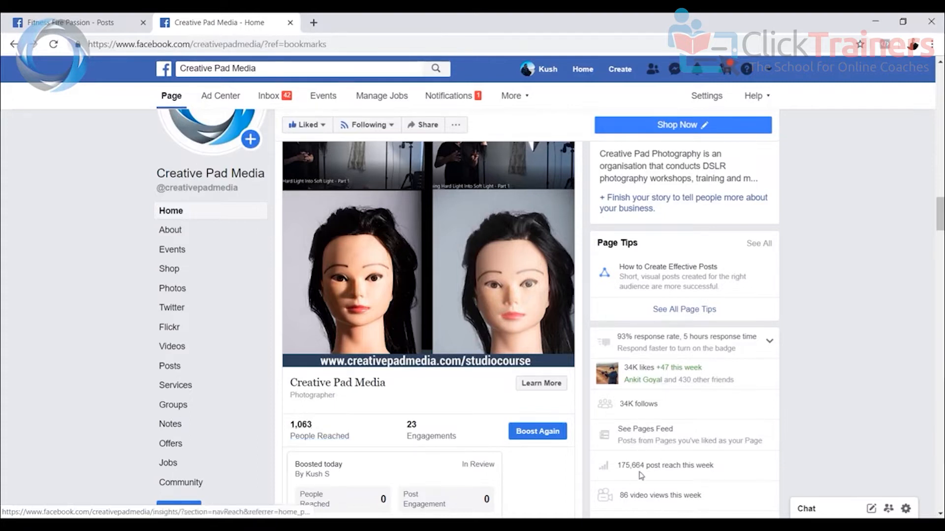
{"action": "scroll", "coordinate": [631, 328], "scroll_direction": "down", "scroll_amount": 2}
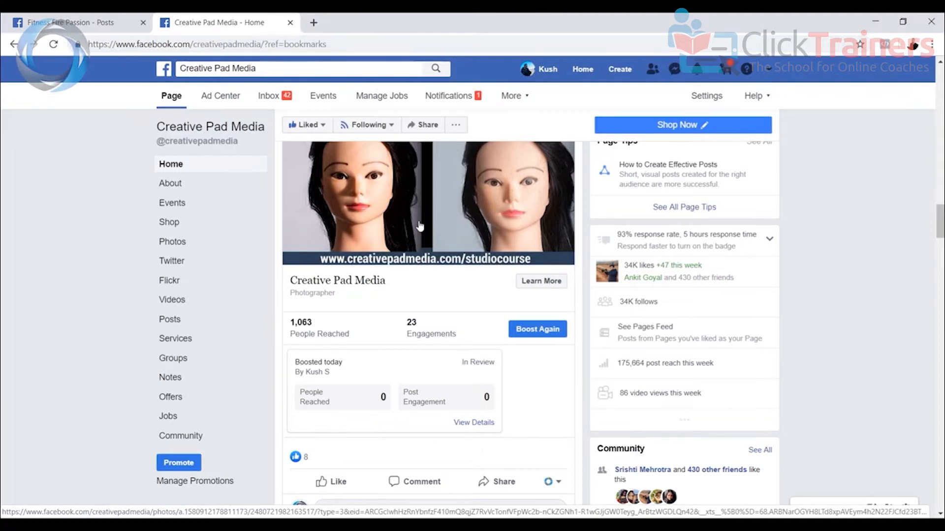
Open the personal news feed and find a sponsored post to compare with the unpaid Fitness Fire Passion sample post
{"action": "left_click", "coordinate": [582, 69]}
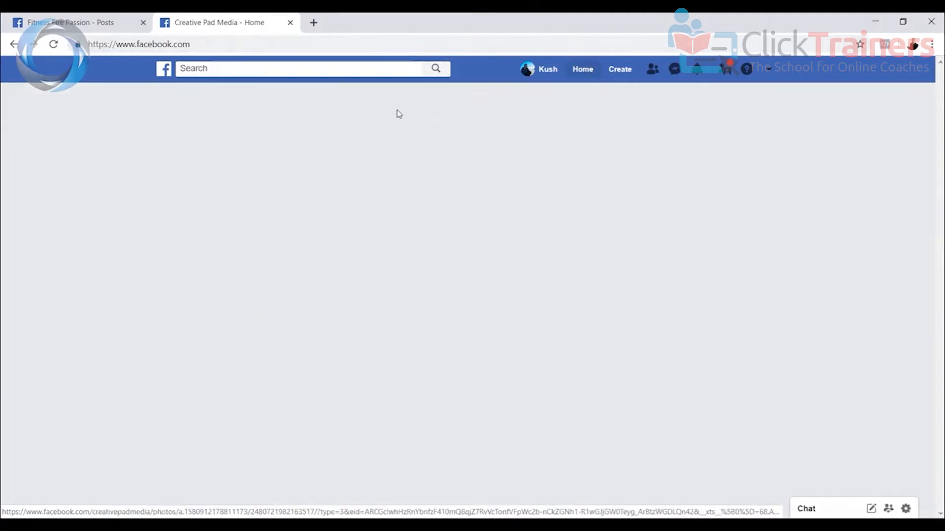
{"action": "scroll", "coordinate": [401, 297], "scroll_direction": "down", "scroll_amount": 2}
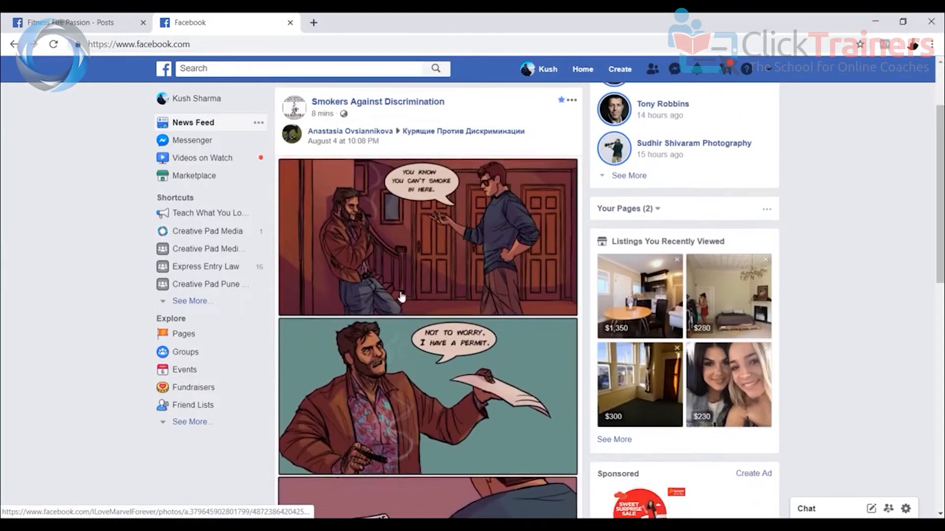
{"action": "scroll", "coordinate": [401, 297], "scroll_direction": "down", "scroll_amount": 15}
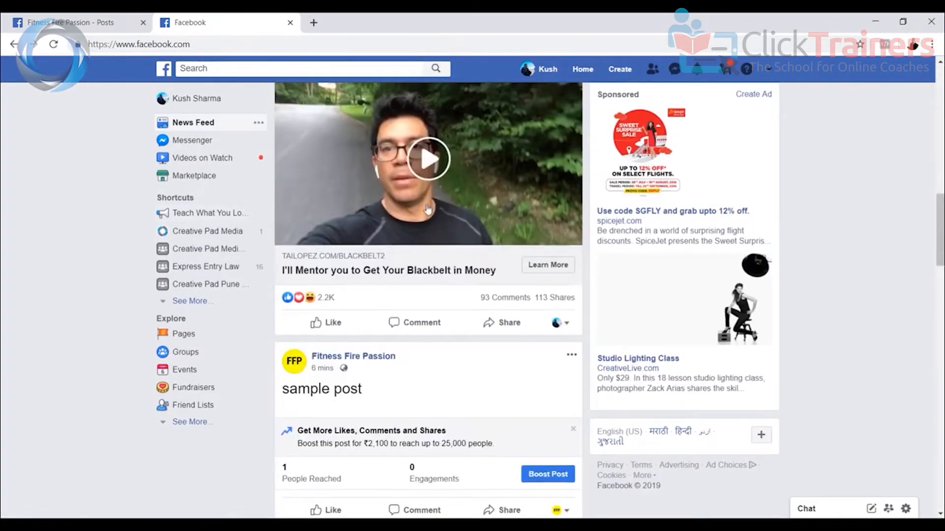
{"action": "scroll", "coordinate": [427, 209], "scroll_direction": "up", "scroll_amount": 4}
{"action": "scroll", "coordinate": [435, 273], "scroll_direction": "down", "scroll_amount": 4}
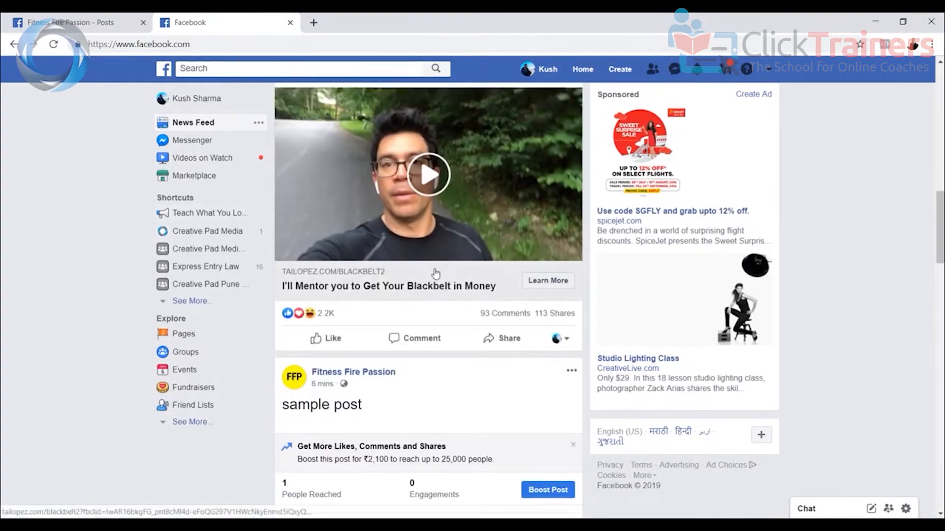
{"action": "scroll", "coordinate": [435, 274], "scroll_direction": "up", "scroll_amount": 4}
{"action": "scroll", "coordinate": [428, 256], "scroll_direction": "down", "scroll_amount": 2}
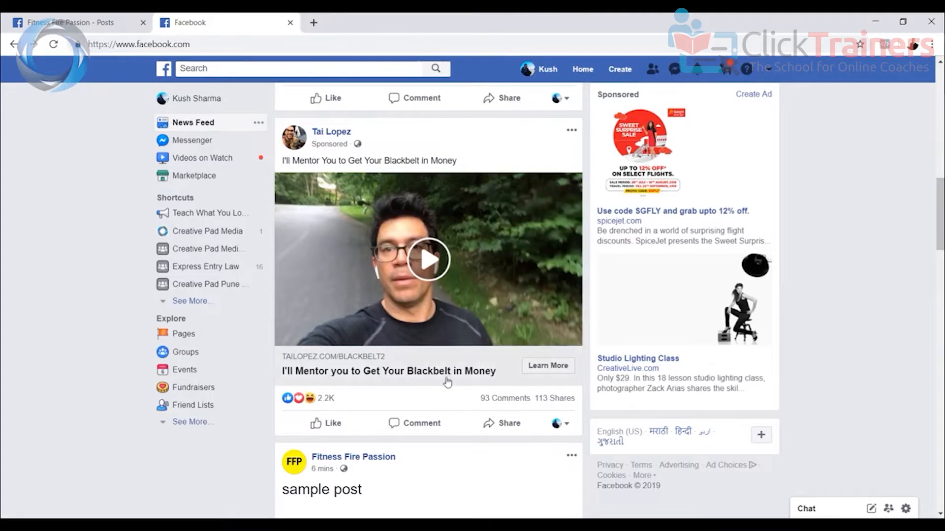
Switch to the Fitness Fire Passion page and examine its sample post and boost option
{"action": "left_click", "coordinate": [111, 24]}
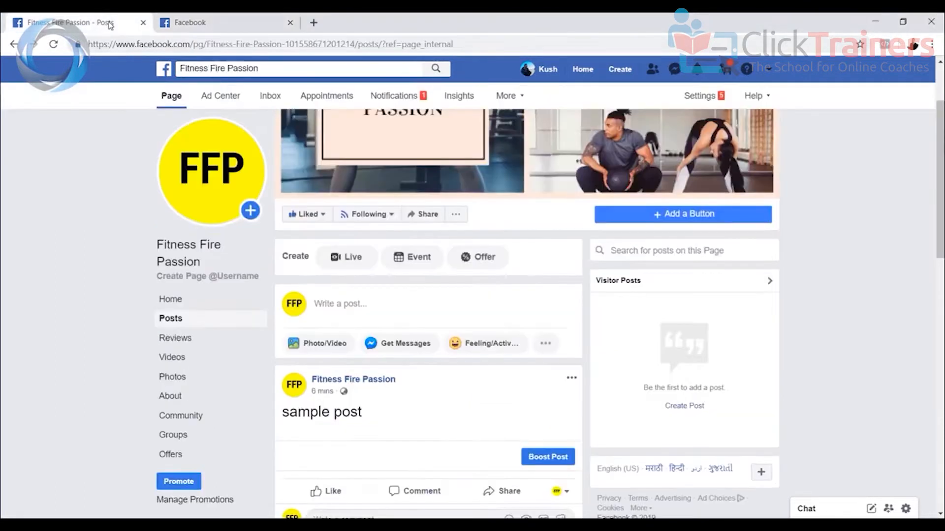
{"action": "scroll", "coordinate": [412, 234], "scroll_direction": "up", "scroll_amount": 2}
{"action": "scroll", "coordinate": [416, 235], "scroll_direction": "down", "scroll_amount": 2}
{"action": "scroll", "coordinate": [412, 310], "scroll_direction": "down", "scroll_amount": 2}
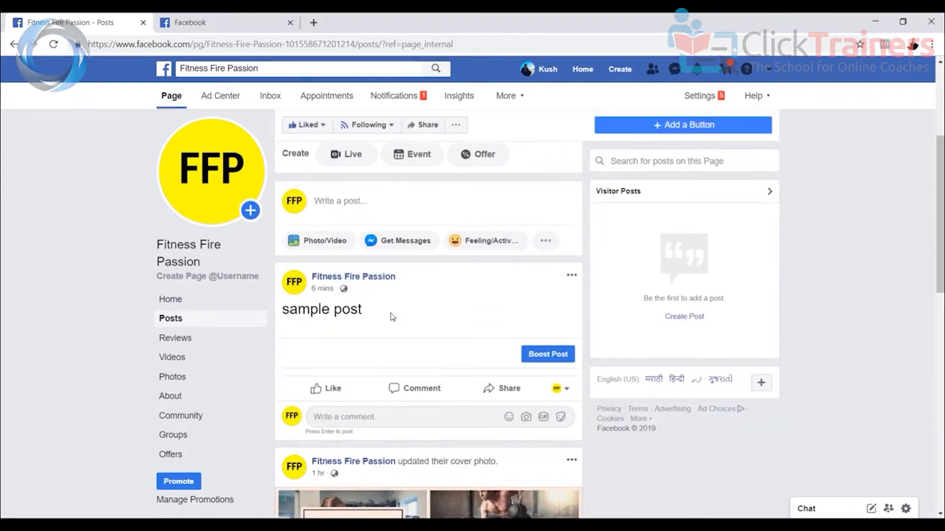
{"action": "scroll", "coordinate": [561, 280], "scroll_direction": "up", "scroll_amount": 2}
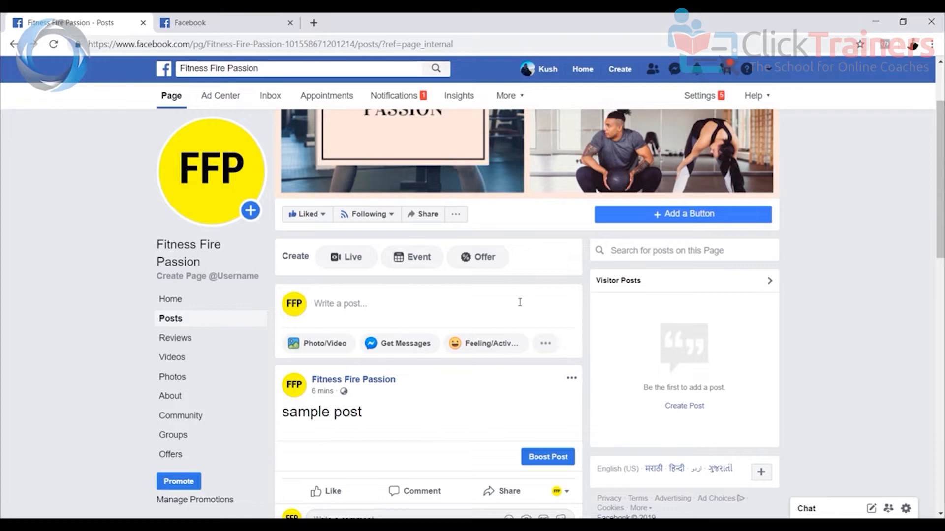
{"action": "scroll", "coordinate": [521, 304], "scroll_direction": "down", "scroll_amount": 2}
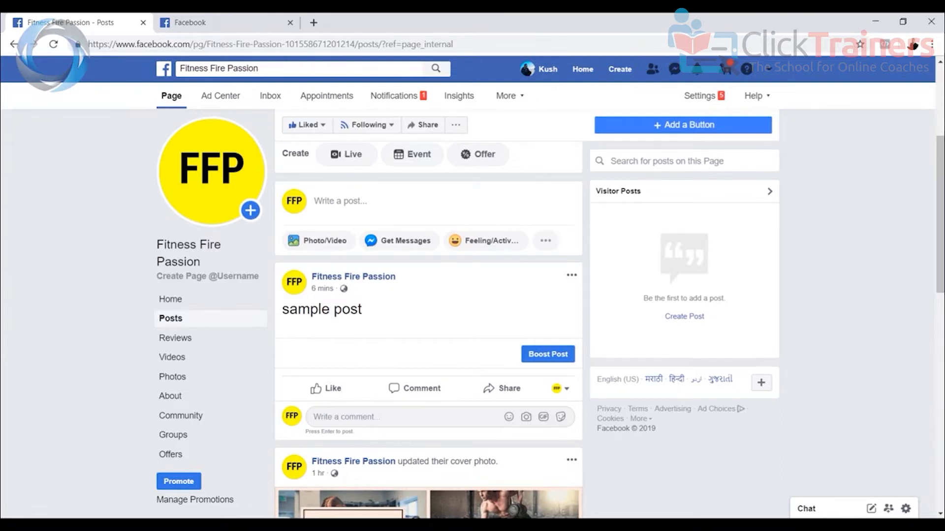
Switch to the Word document and highlight the "Organic – free" line and the "Inorganic - paid" text in turn
{"action": "key", "text": "alt+Tab"}
{"action": "left_click_drag", "start_coordinate": [286, 220], "coordinate": [629, 220]}
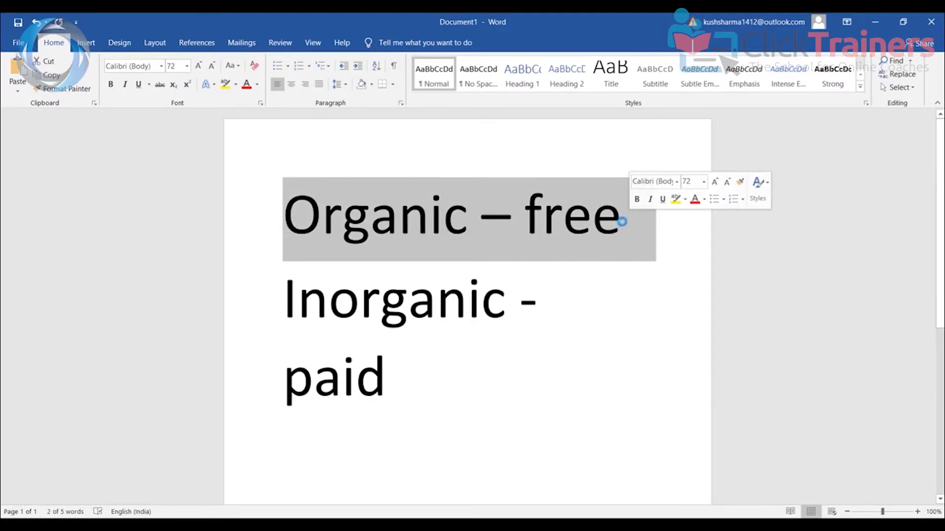
{"action": "left_click", "coordinate": [622, 224]}
{"action": "scroll", "coordinate": [608, 237], "scroll_direction": "down", "scroll_amount": 2}
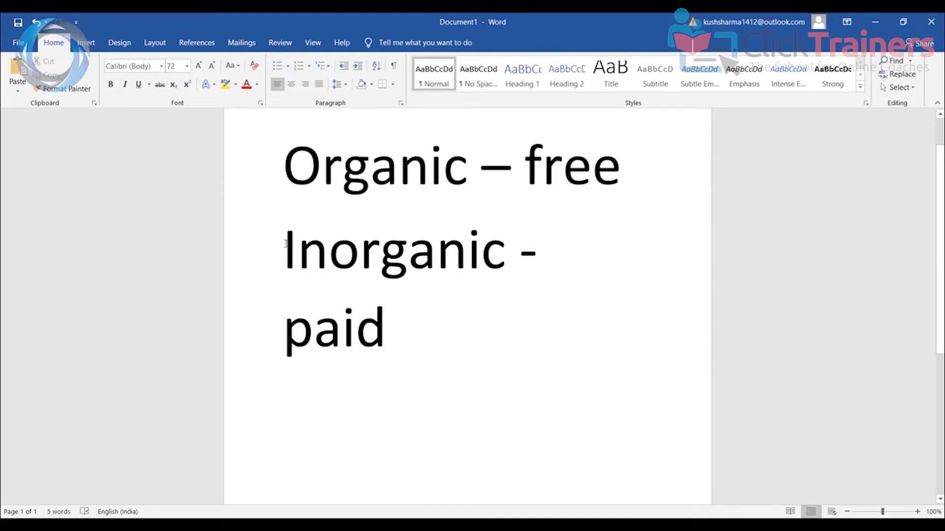
{"action": "left_click_drag", "start_coordinate": [285, 246], "coordinate": [447, 333]}
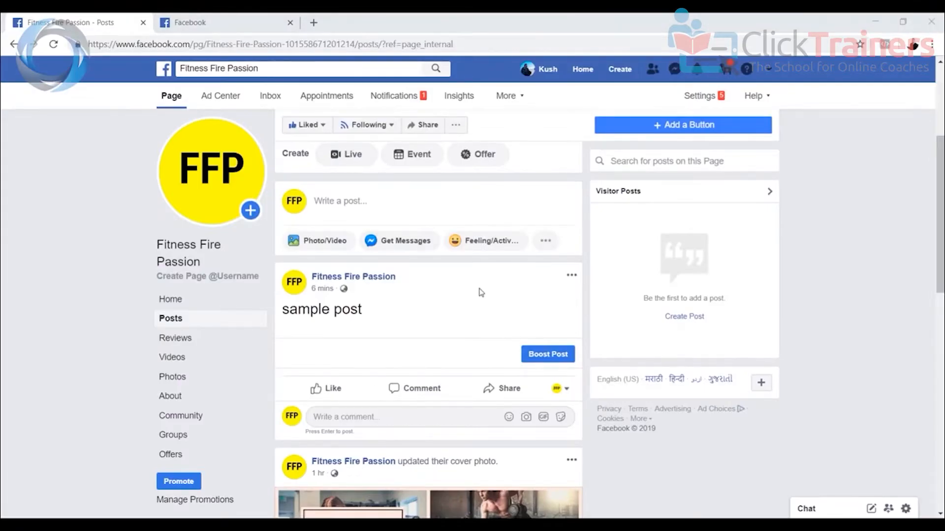
Return to Facebook, open the Creative Pad Media page from the shortcuts and find the hard light and soft light tip post
{"action": "scroll", "coordinate": [481, 293], "scroll_direction": "down", "scroll_amount": 2}
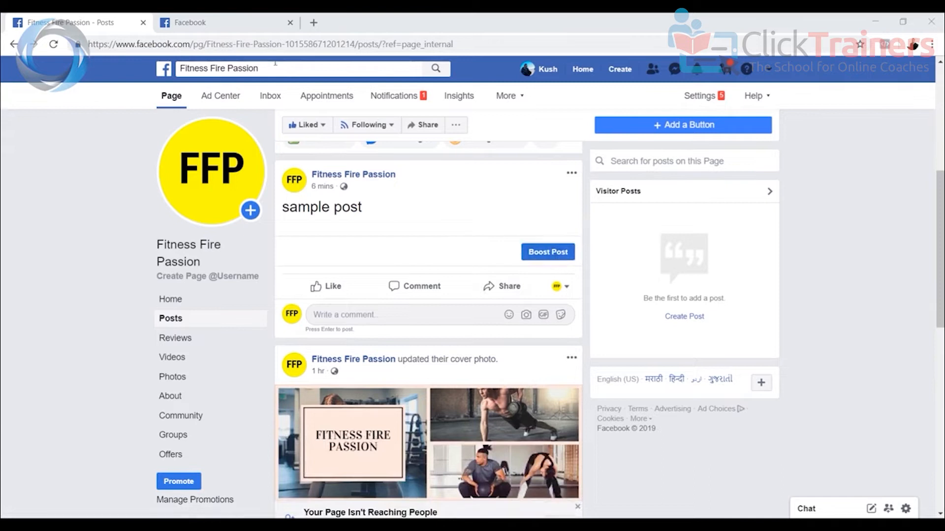
{"action": "left_click", "coordinate": [222, 22]}
{"action": "left_click", "coordinate": [224, 231]}
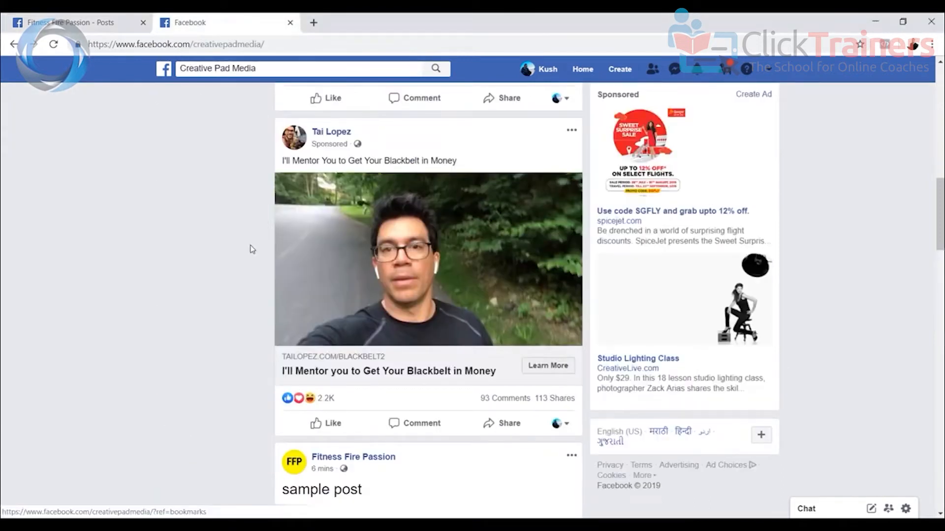
{"action": "scroll", "coordinate": [354, 259], "scroll_direction": "down", "scroll_amount": 3}
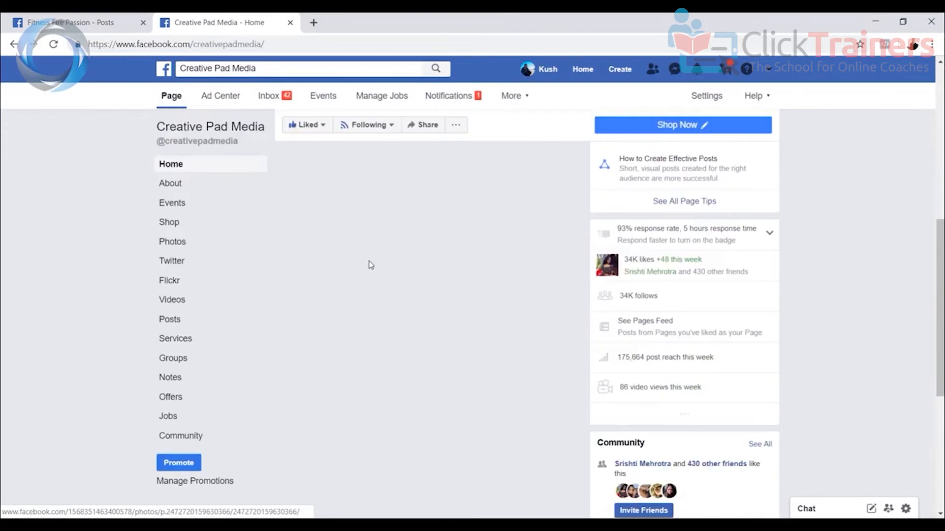
{"action": "scroll", "coordinate": [385, 250], "scroll_direction": "down", "scroll_amount": 5}
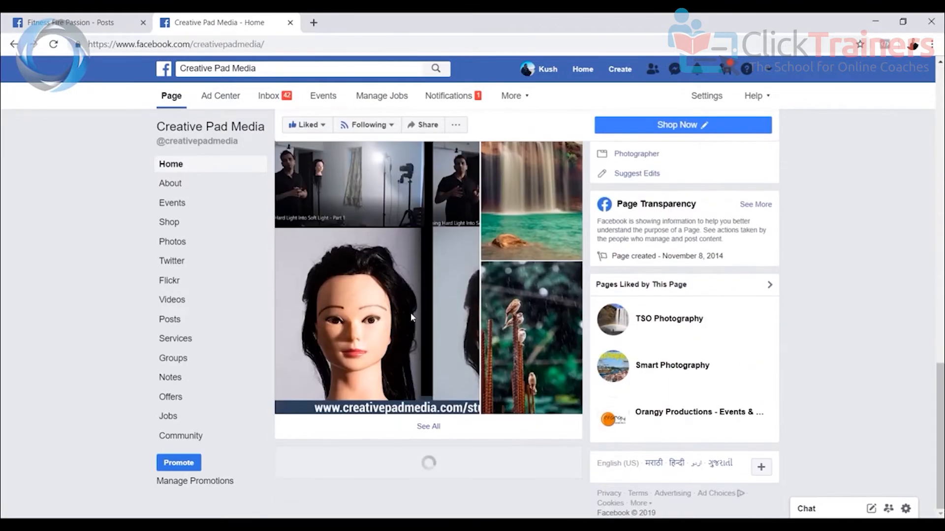
{"action": "scroll", "coordinate": [388, 298], "scroll_direction": "down", "scroll_amount": 10}
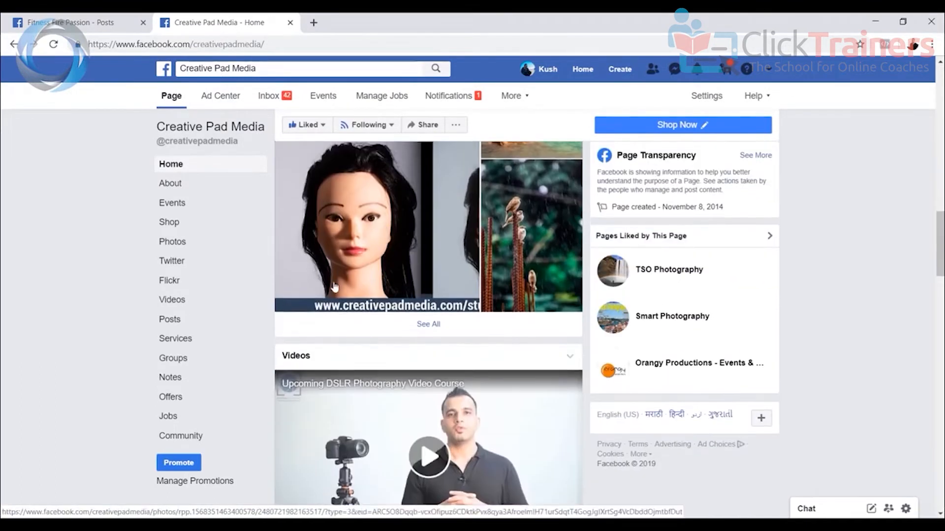
{"action": "scroll", "coordinate": [373, 321], "scroll_direction": "down", "scroll_amount": 2}
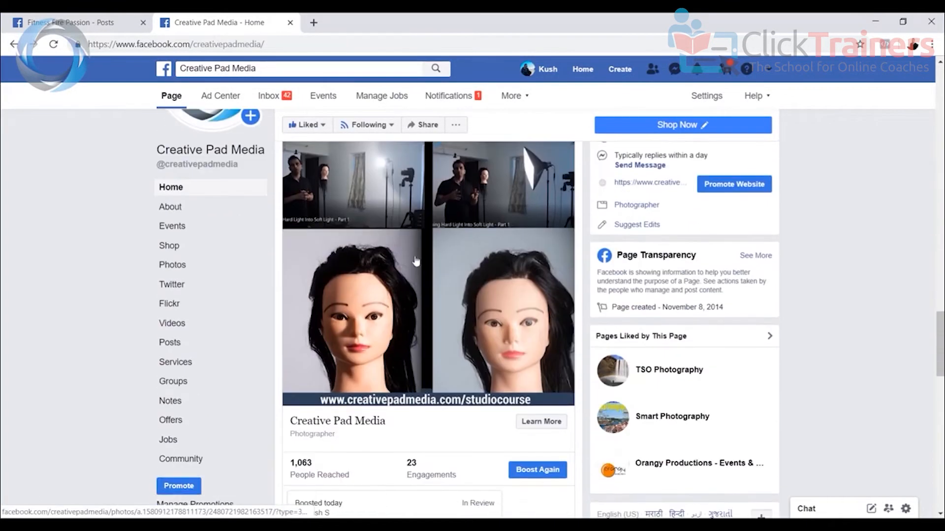
Compare the tip post's overall people reached and engagements with the figures of its boost, and review the post's text
{"action": "scroll", "coordinate": [433, 259], "scroll_direction": "down", "scroll_amount": 4}
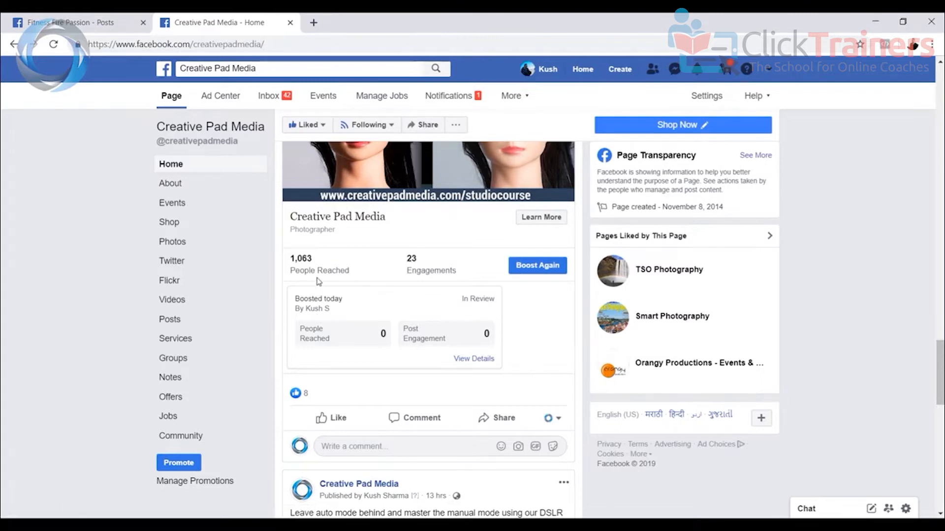
{"action": "scroll", "coordinate": [407, 293], "scroll_direction": "up", "scroll_amount": 2}
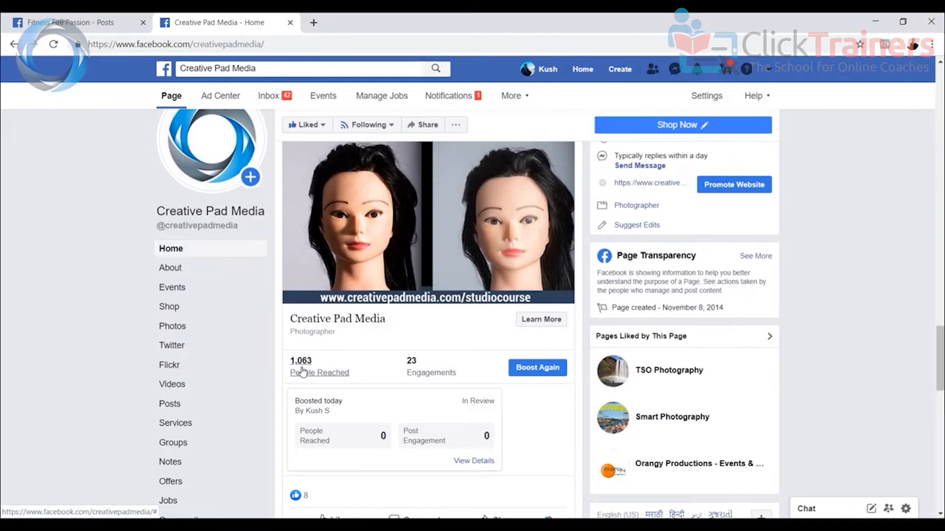
{"action": "scroll", "coordinate": [684, 320], "scroll_direction": "up", "scroll_amount": 6}
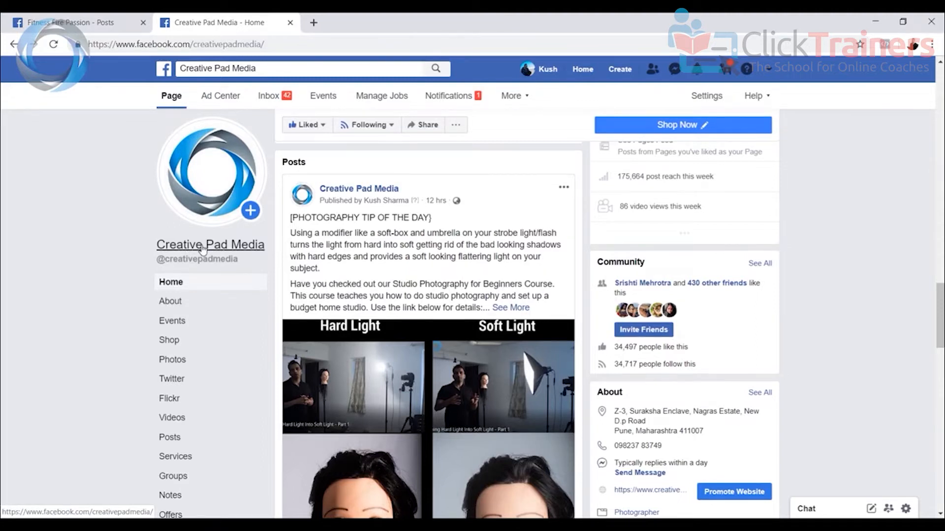
{"action": "scroll", "coordinate": [201, 248], "scroll_direction": "down", "scroll_amount": 4}
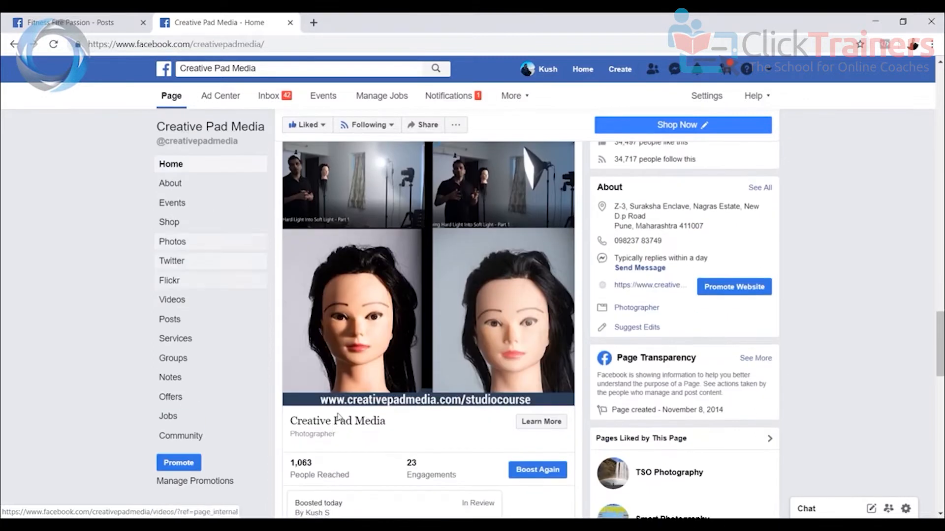
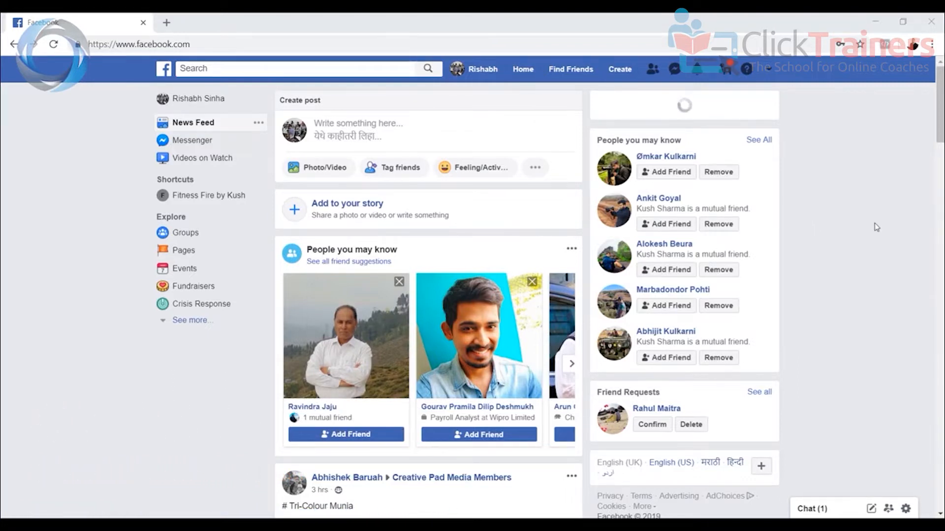
Open the Advertising on Facebook page from the account options
{"action": "left_click", "coordinate": [769, 70]}
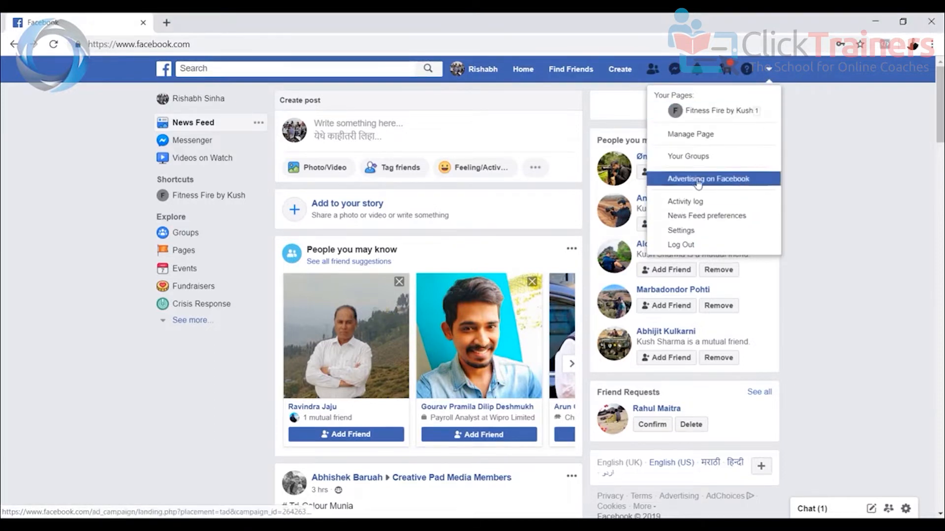
{"action": "left_click", "coordinate": [709, 190]}
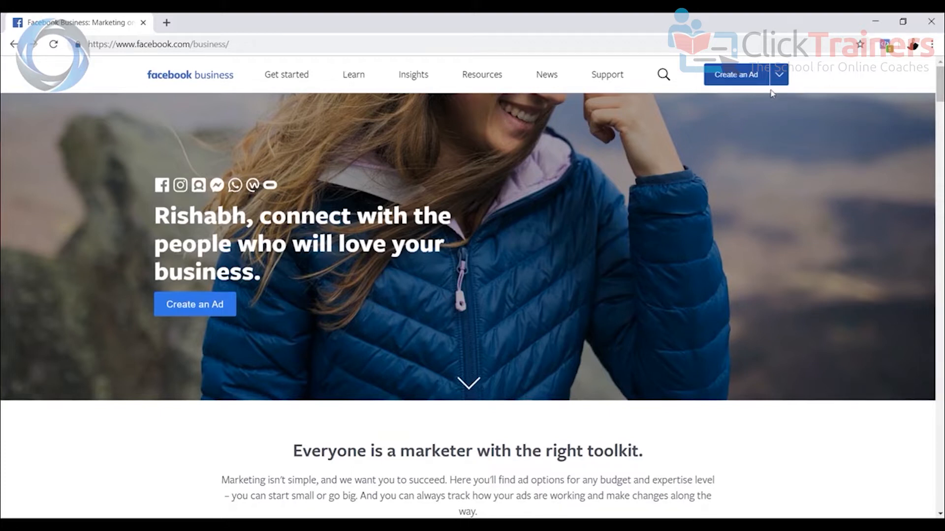
Start creating an ad and review the marketing objectives under Awareness, Consideration and Conversion
{"action": "left_click", "coordinate": [778, 78]}
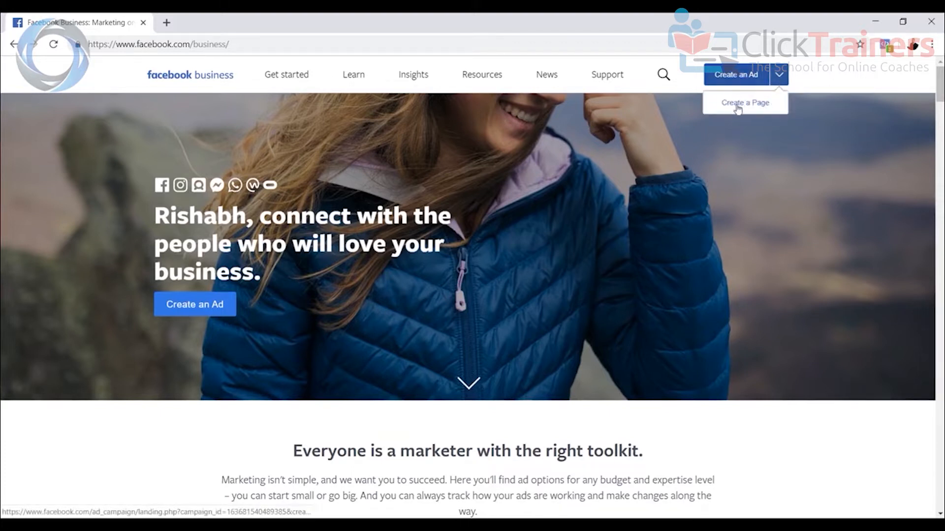
{"action": "left_click", "coordinate": [748, 83]}
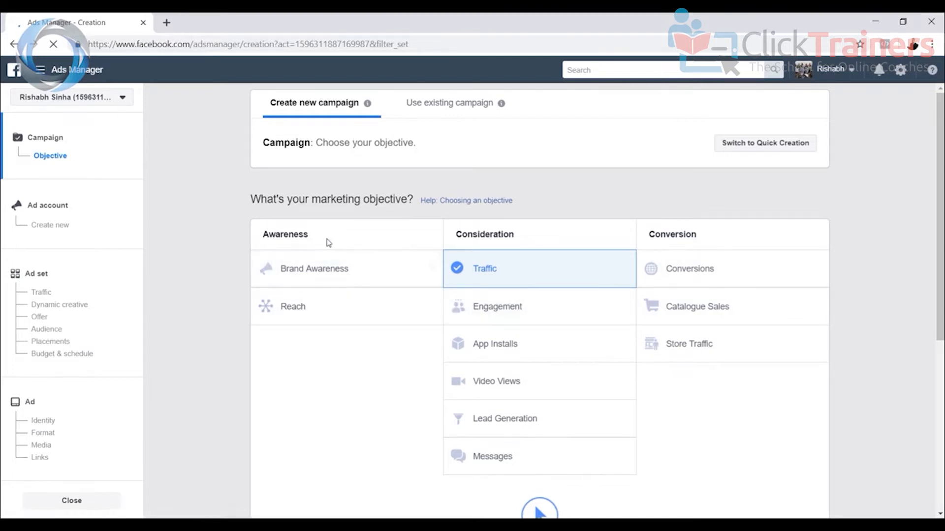
{"action": "scroll", "coordinate": [461, 432], "scroll_direction": "down", "scroll_amount": 2}
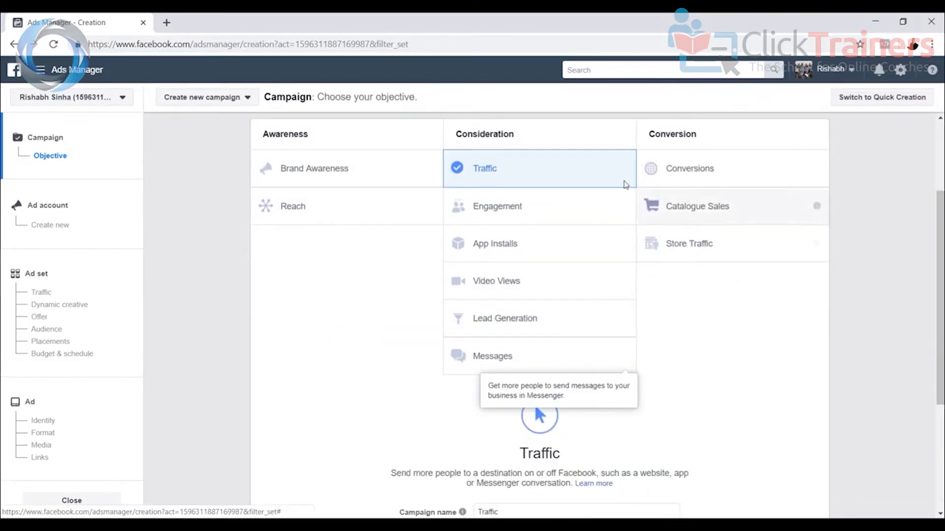
{"action": "scroll", "coordinate": [554, 270], "scroll_direction": "up", "scroll_amount": 1}
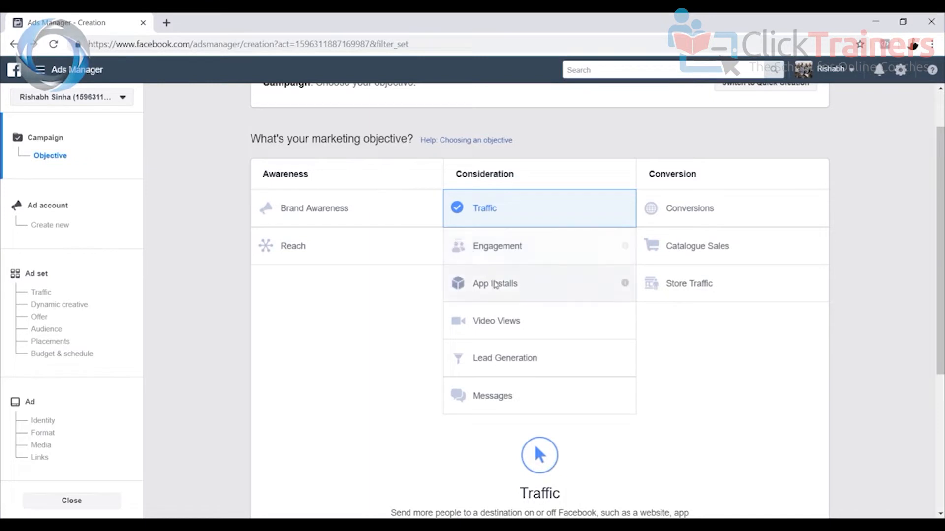
{"action": "scroll", "coordinate": [478, 284], "scroll_direction": "down", "scroll_amount": 2}
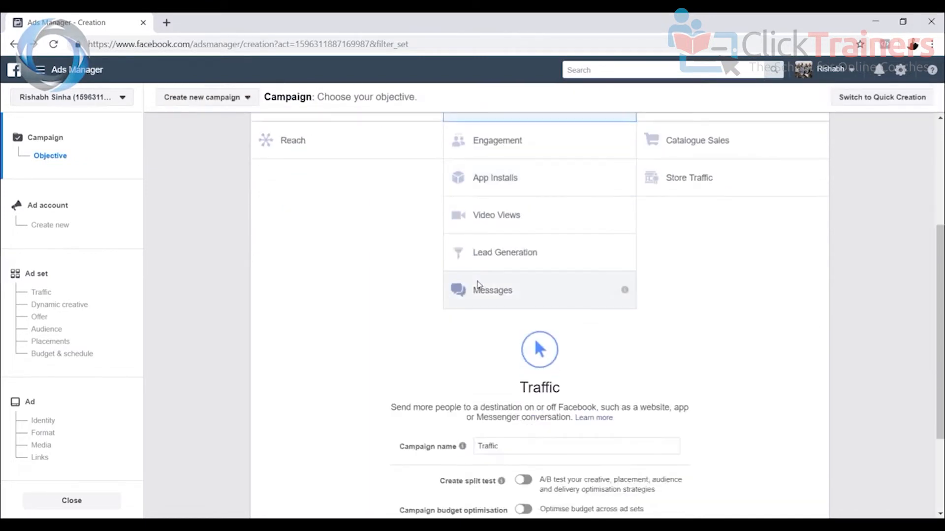
{"action": "scroll", "coordinate": [480, 284], "scroll_direction": "up", "scroll_amount": 2}
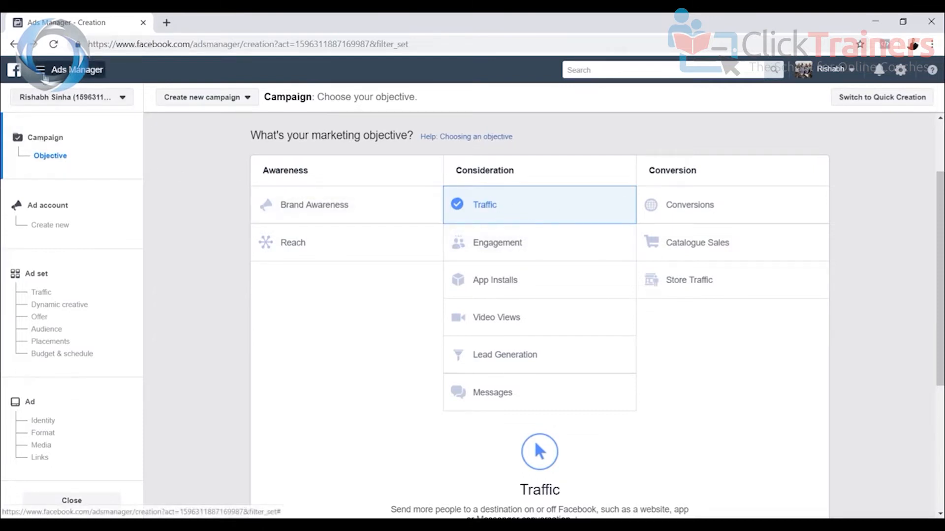
Leave the campaign creation page for Billing and open the ad account's payment settings
{"action": "left_click", "coordinate": [43, 75]}
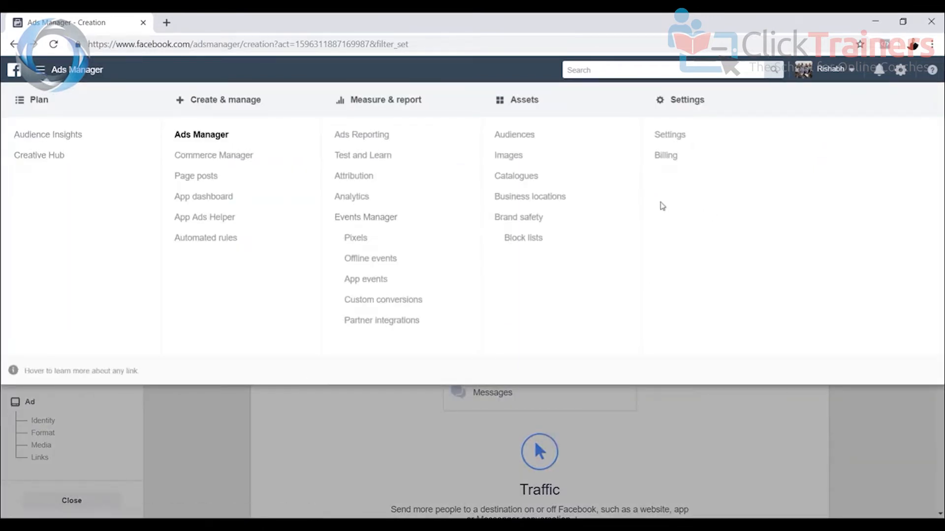
{"action": "left_click", "coordinate": [40, 71]}
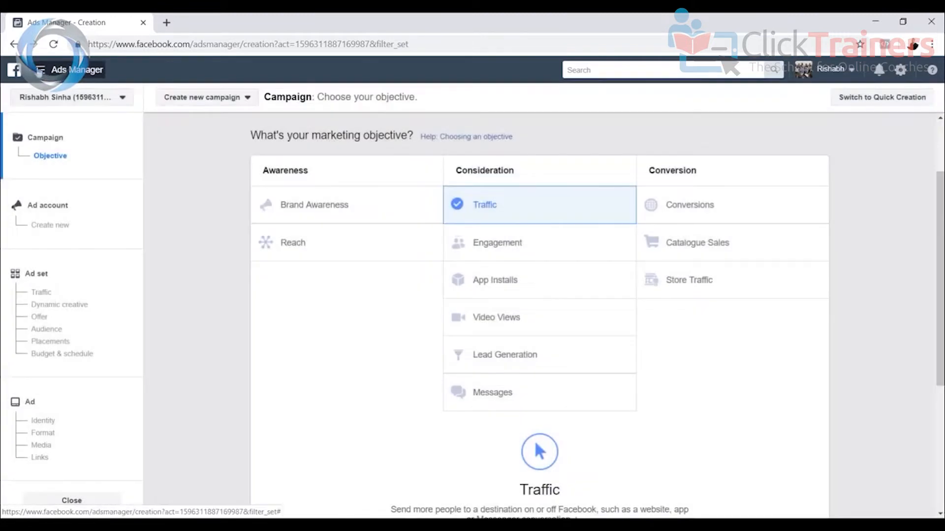
{"action": "left_click", "coordinate": [40, 71]}
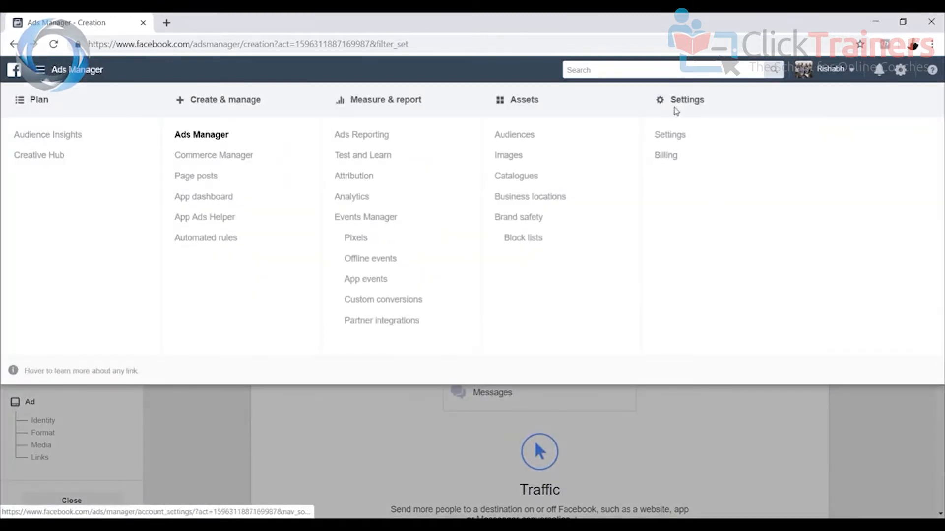
{"action": "left_click", "coordinate": [666, 156]}
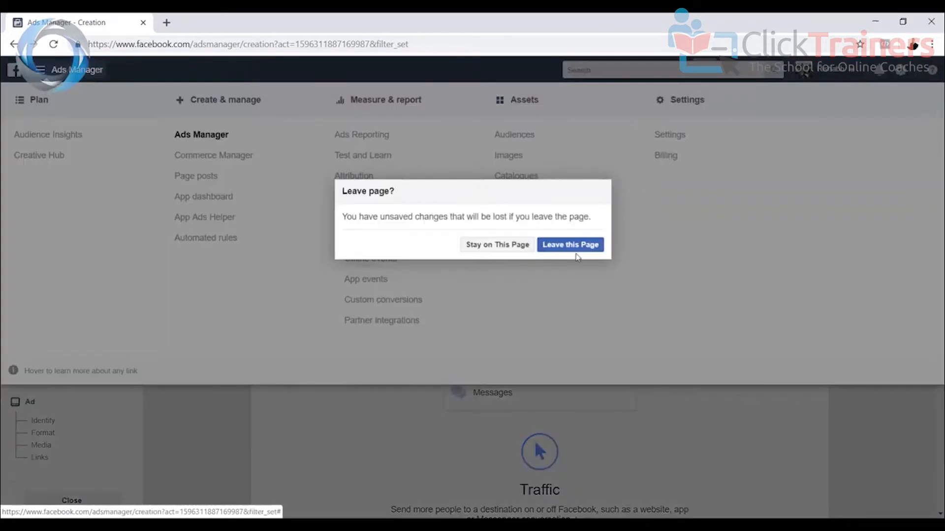
{"action": "left_click", "coordinate": [575, 248]}
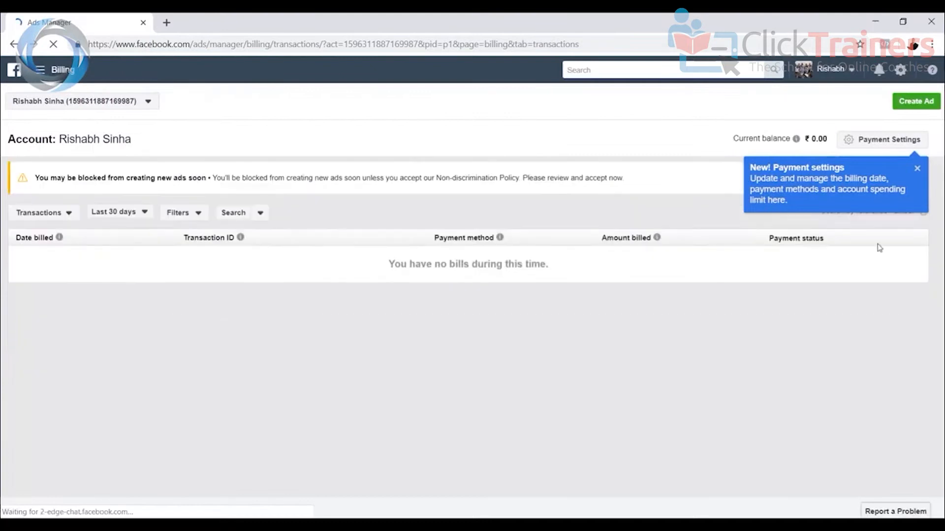
{"action": "left_click", "coordinate": [916, 169]}
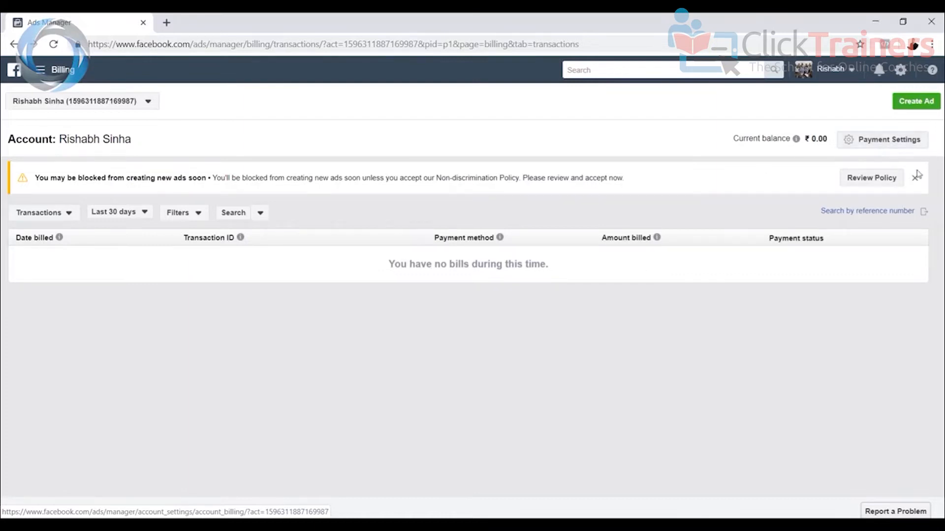
{"action": "left_click", "coordinate": [872, 143]}
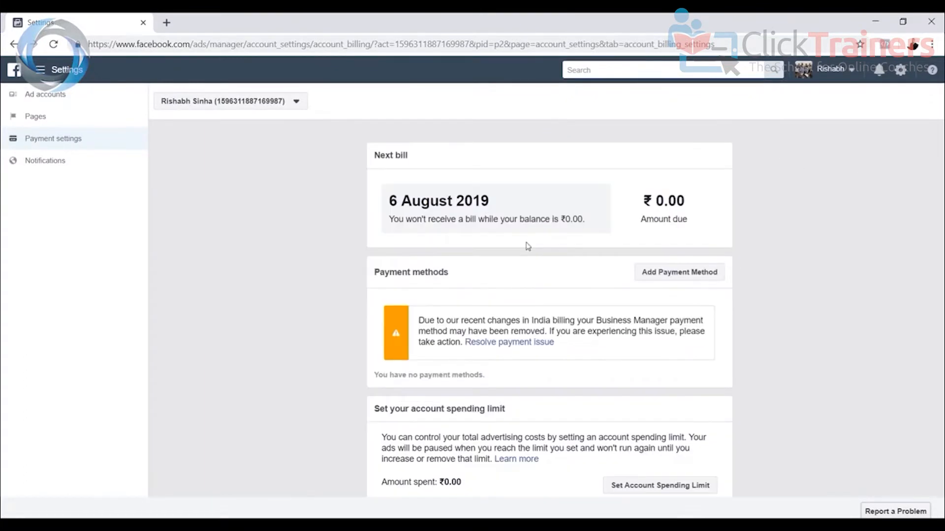
Start adding a payment method, set the state of residence to Maharashtra and review the ad account information fields
{"action": "scroll", "coordinate": [655, 232], "scroll_direction": "down", "scroll_amount": 1}
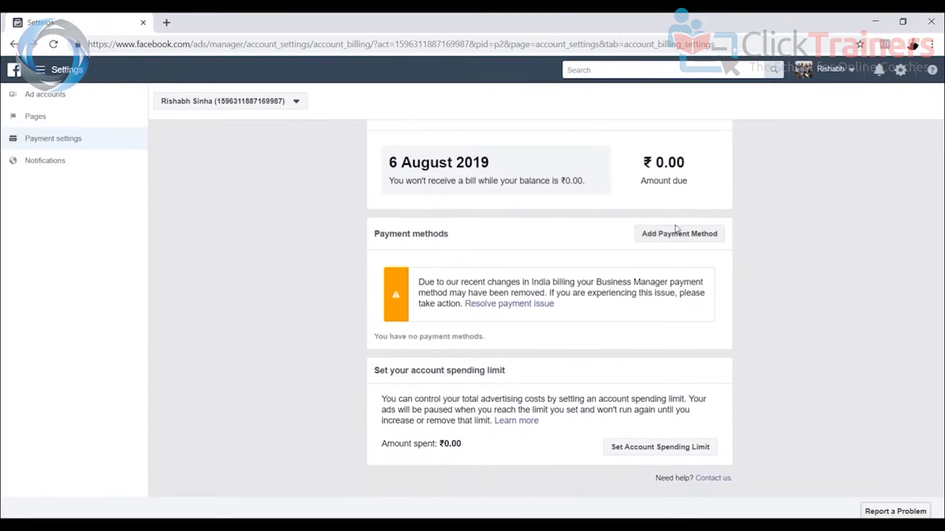
{"action": "left_click", "coordinate": [691, 244]}
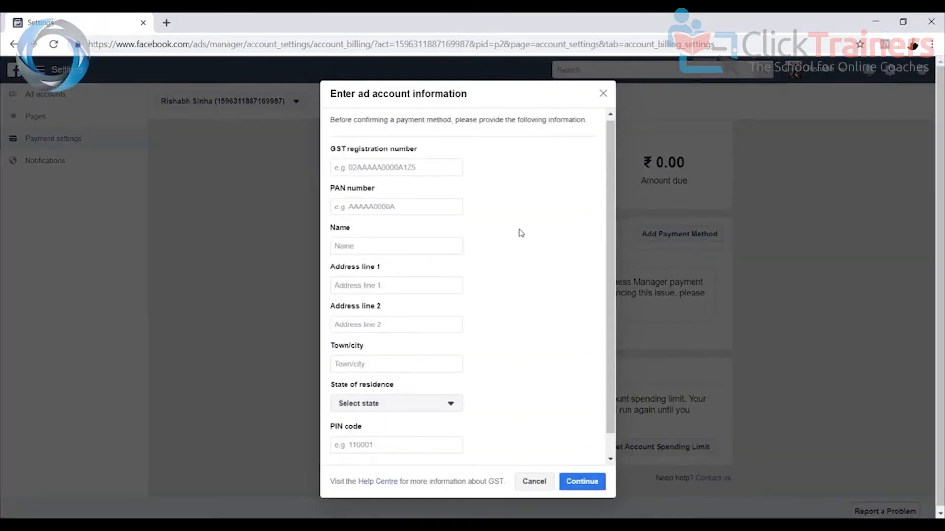
{"action": "scroll", "coordinate": [520, 235], "scroll_direction": "down", "scroll_amount": 1}
{"action": "left_click", "coordinate": [444, 381]}
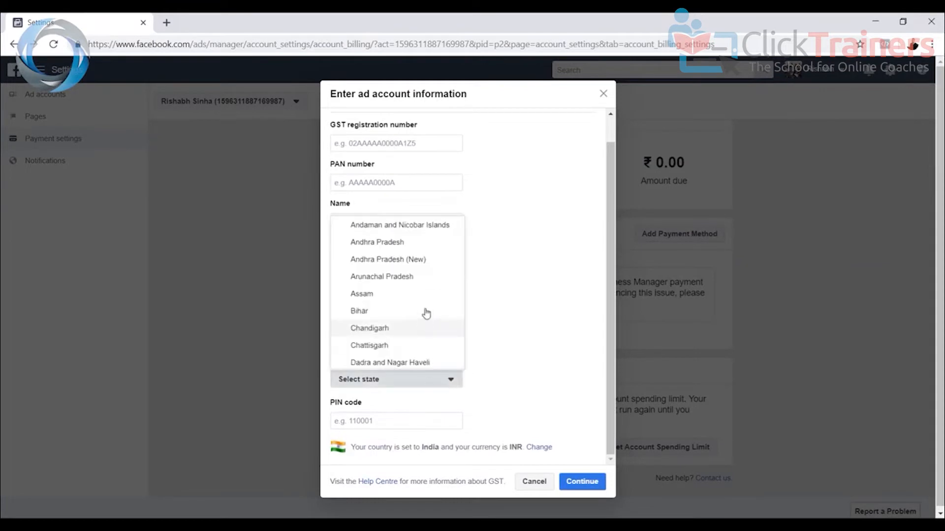
{"action": "scroll", "coordinate": [415, 323], "scroll_direction": "down", "scroll_amount": 6}
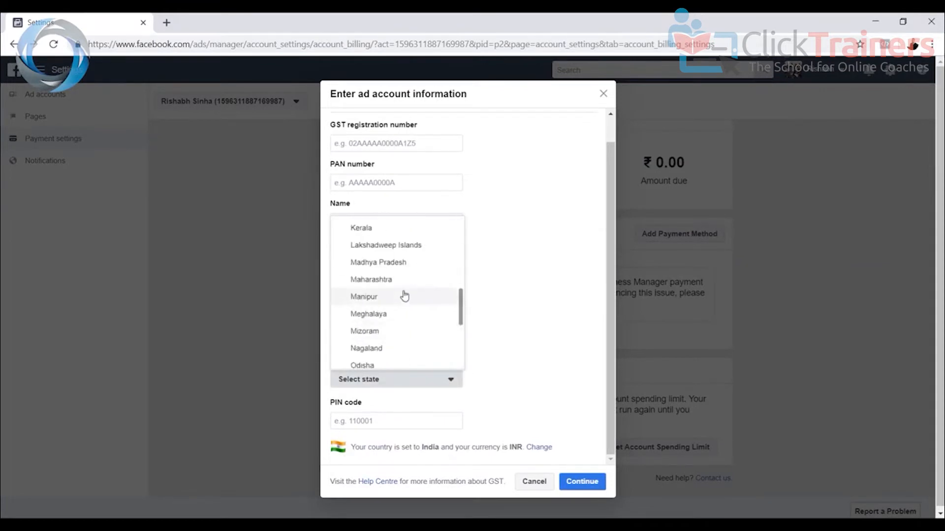
{"action": "left_click", "coordinate": [407, 280]}
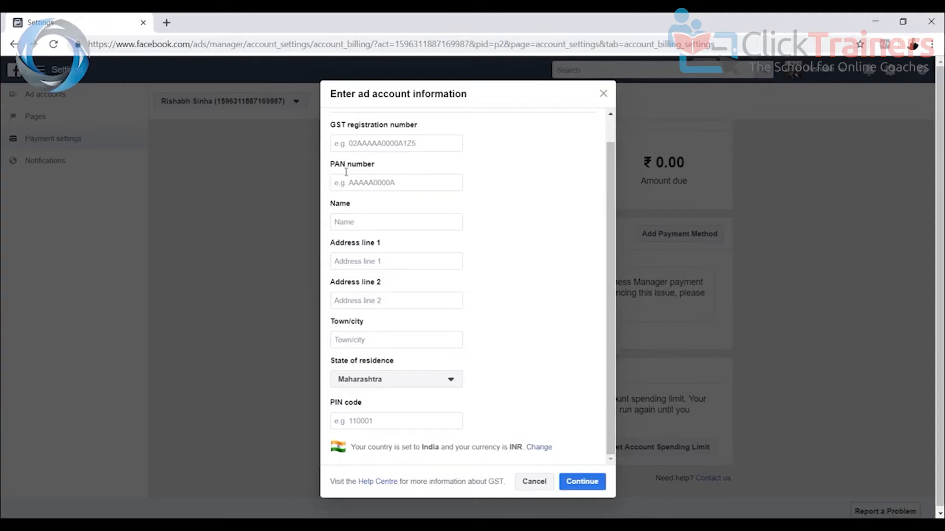
{"action": "scroll", "coordinate": [461, 218], "scroll_direction": "up", "scroll_amount": 1}
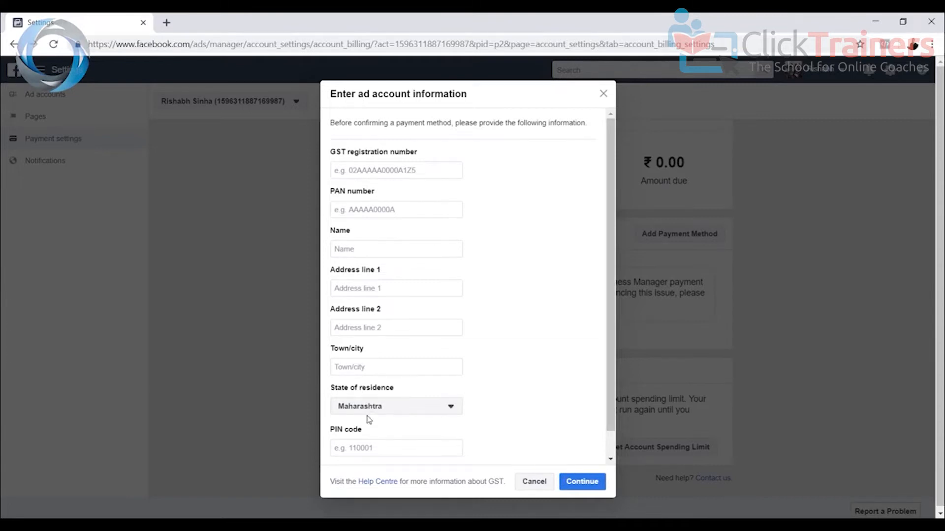
Continue to the debit or credit card form and cancel adding the payment method
{"action": "left_click", "coordinate": [582, 480]}
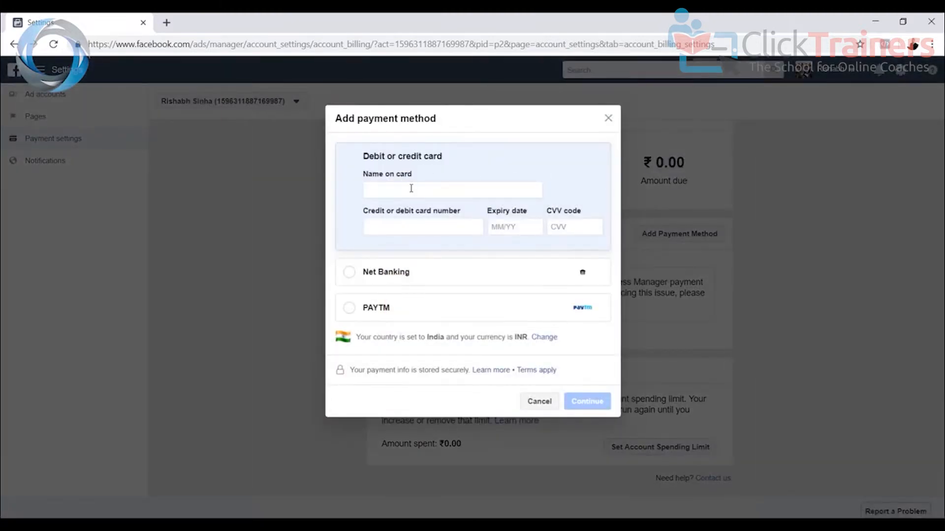
{"action": "left_click", "coordinate": [411, 188]}
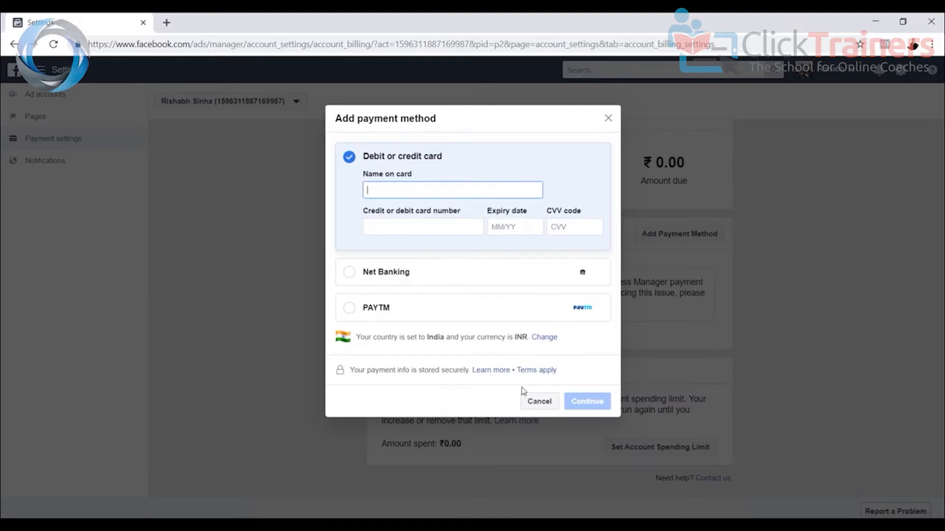
{"action": "left_click", "coordinate": [537, 405]}
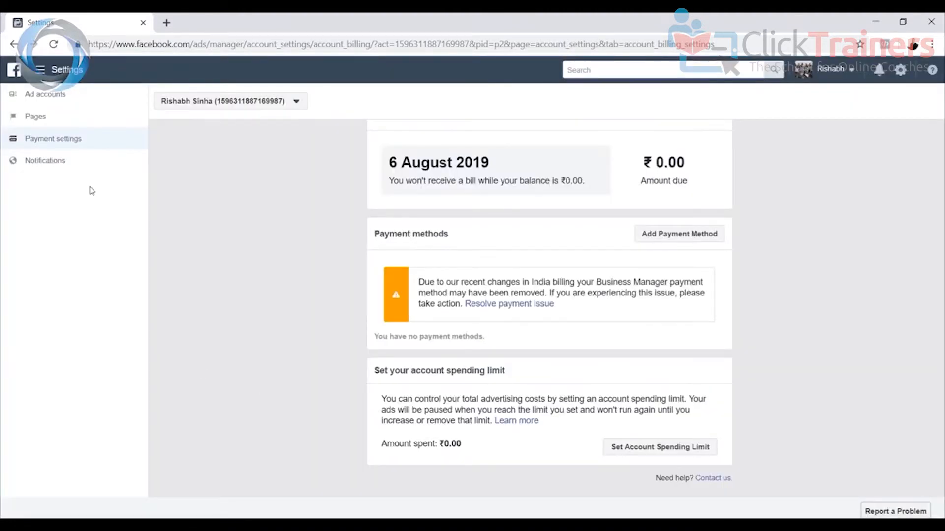
Return to Ads Manager and accept Facebook's Non-discrimination Policies
{"action": "left_click", "coordinate": [40, 70]}
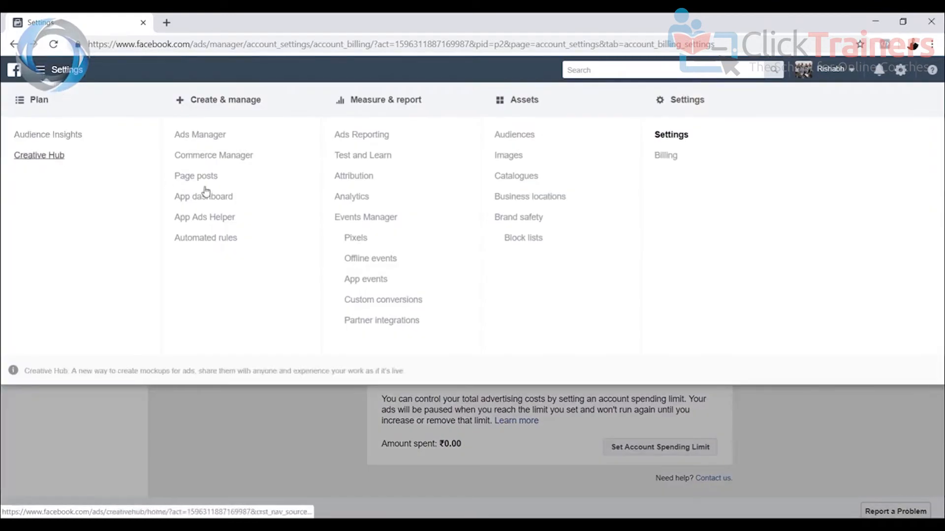
{"action": "left_click", "coordinate": [211, 135]}
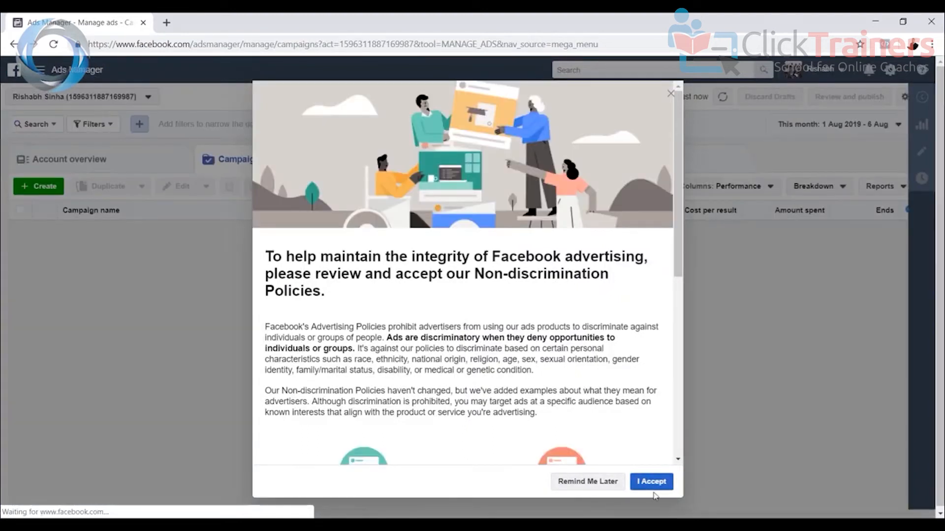
{"action": "left_click", "coordinate": [657, 485]}
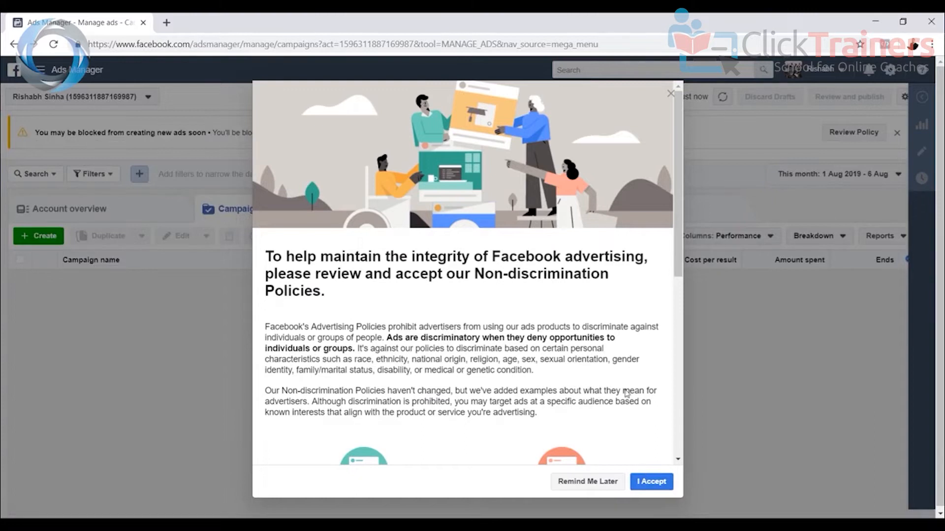
Review and accept the Non-discrimination Policies, and close the acceptance confirmation
{"action": "scroll", "coordinate": [626, 392], "scroll_direction": "down", "scroll_amount": 7}
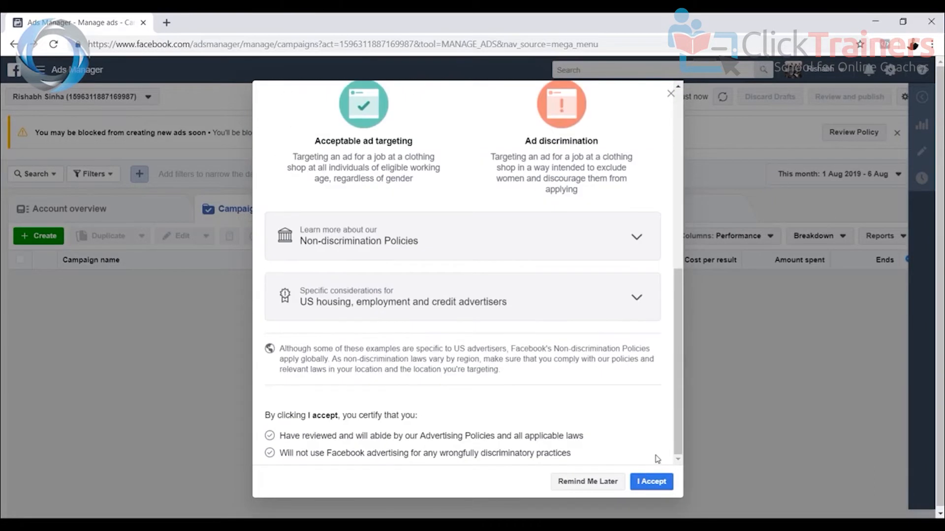
{"action": "left_click", "coordinate": [653, 483]}
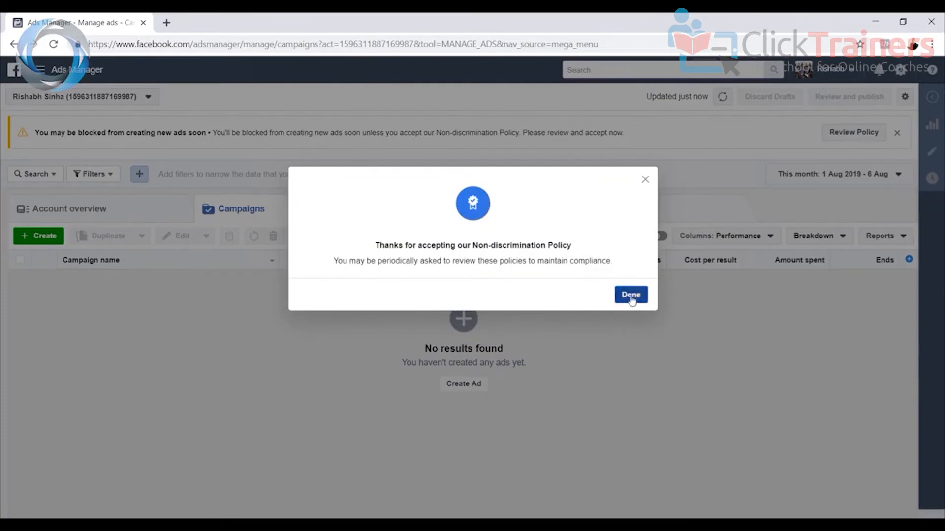
{"action": "left_click", "coordinate": [631, 296]}
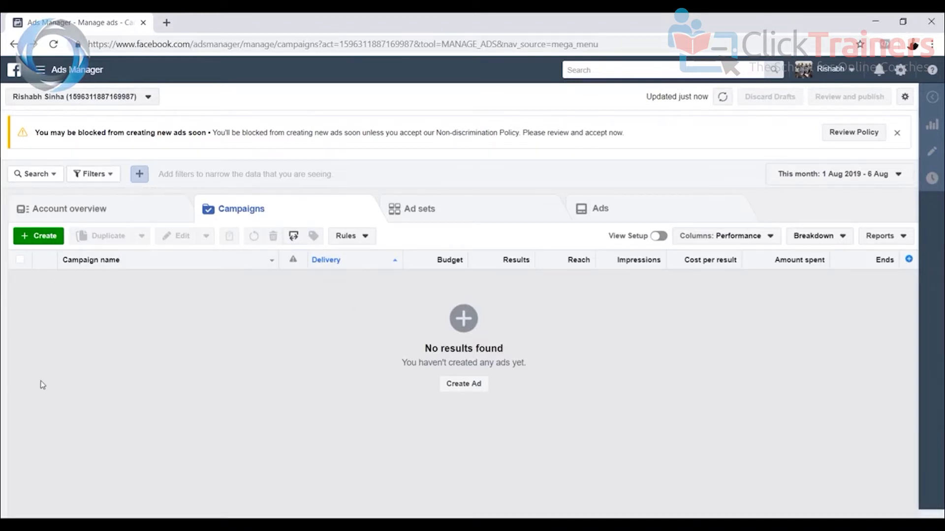
From the Ads Manager campaigns page, start creating an ad with Guided Creation and dismiss the summary of the unfinished Traffic draft
{"action": "left_click", "coordinate": [40, 69]}
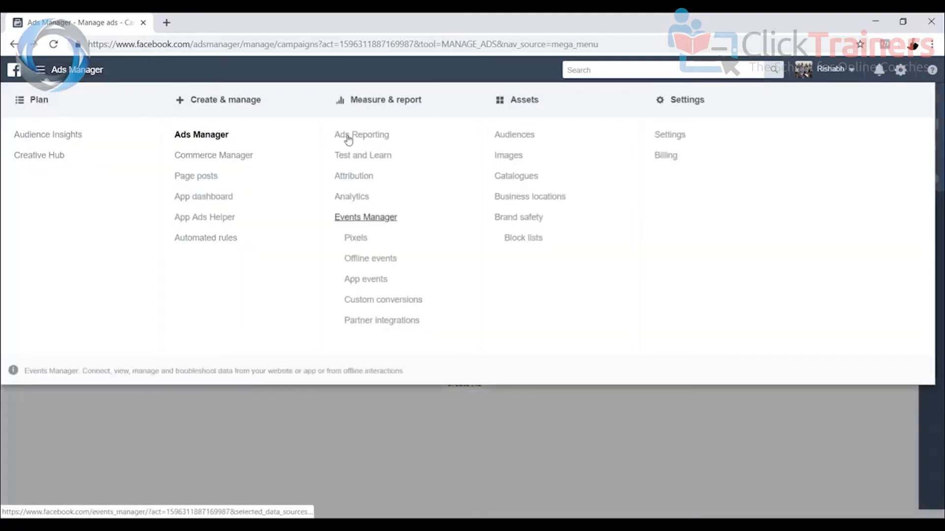
{"action": "left_click", "coordinate": [204, 139]}
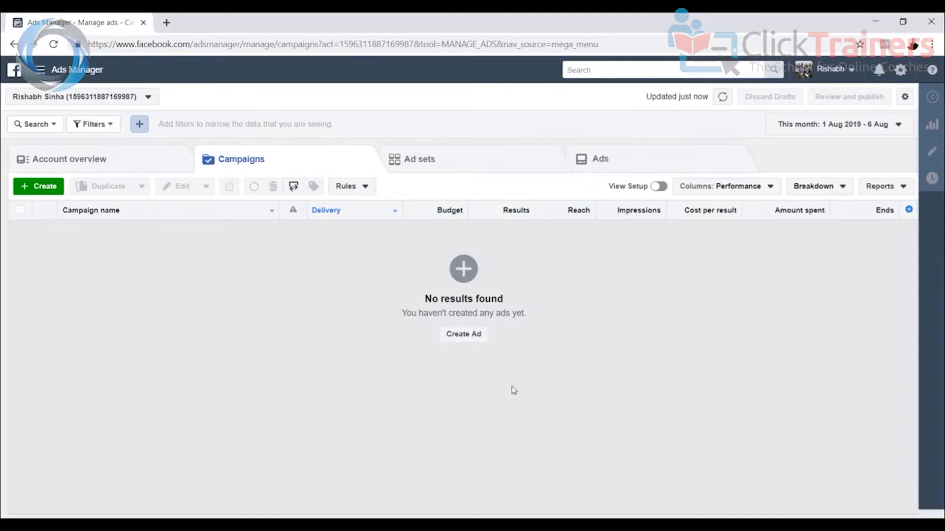
{"action": "left_click", "coordinate": [462, 335]}
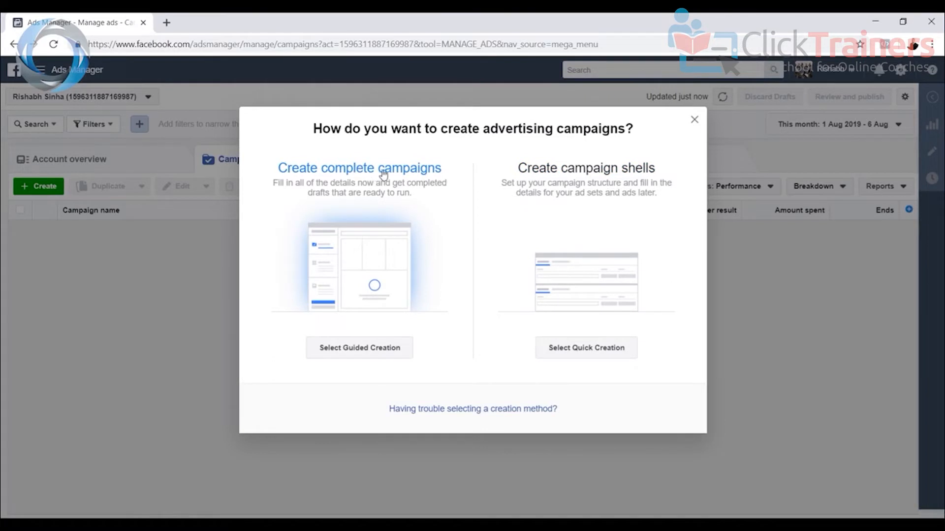
{"action": "left_click", "coordinate": [379, 353]}
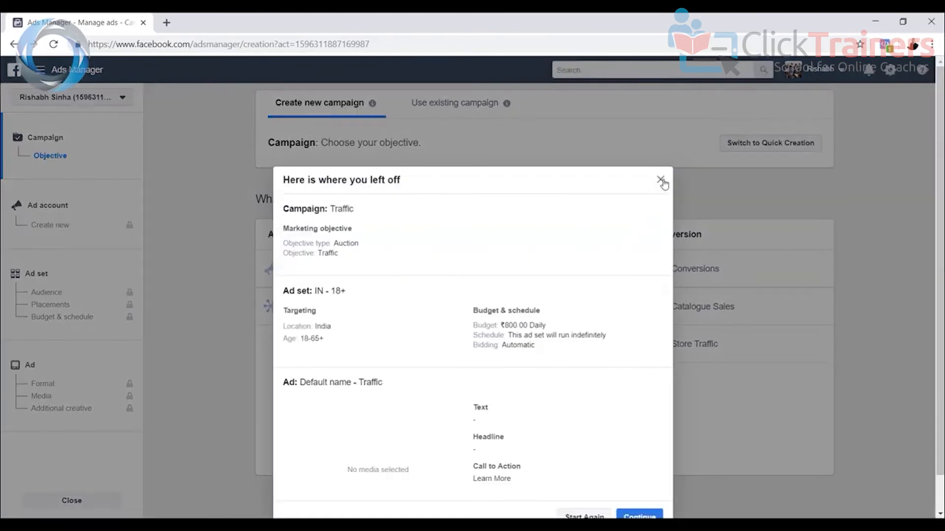
{"action": "left_click", "coordinate": [660, 181]}
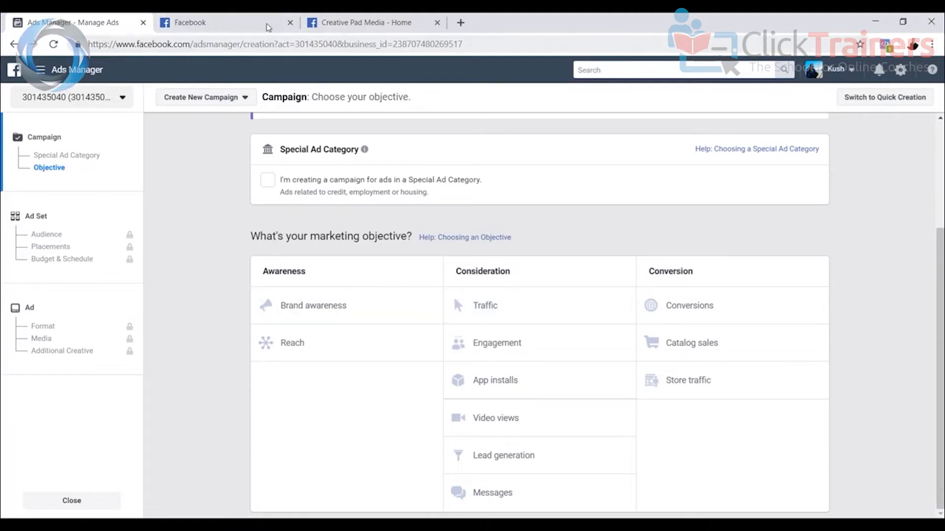
Browse the Facebook news feed for a sponsored post and examine the brightcreators.com ad's text, image, headline and Learn More link
{"action": "left_click", "coordinate": [248, 25]}
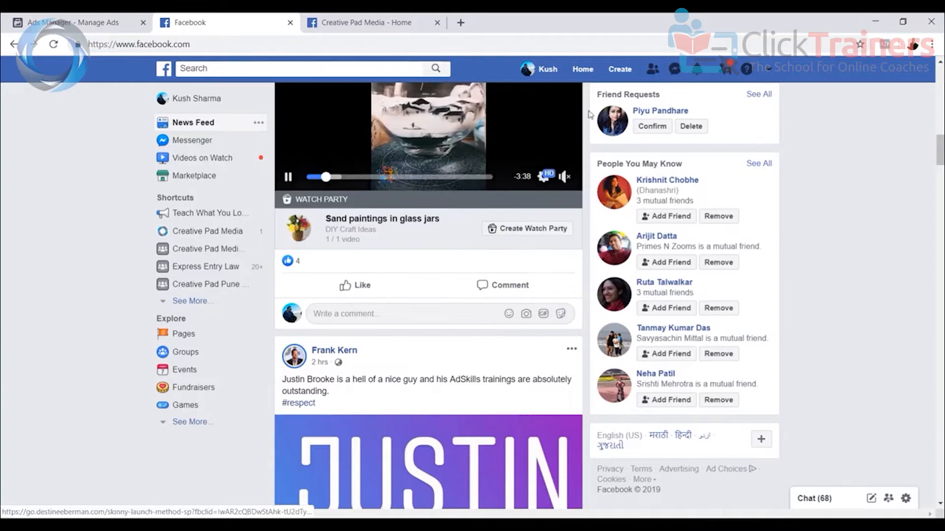
{"action": "scroll", "coordinate": [489, 210], "scroll_direction": "down", "scroll_amount": 10}
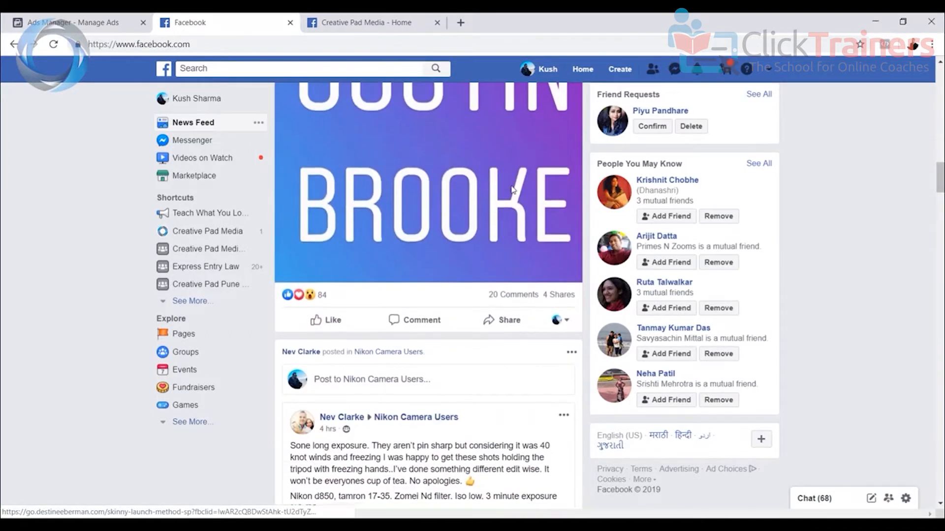
{"action": "scroll", "coordinate": [511, 191], "scroll_direction": "down", "scroll_amount": 10}
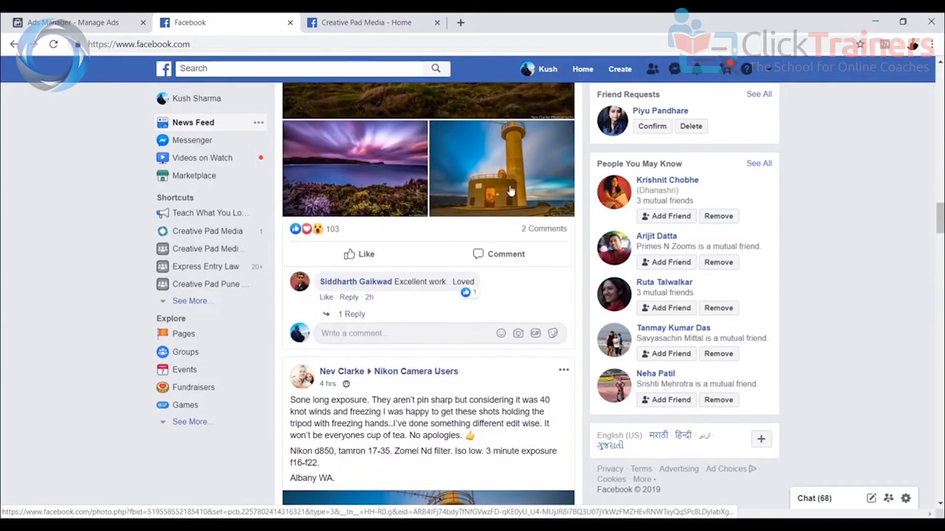
{"action": "right_click", "coordinate": [509, 187]}
{"action": "scroll", "coordinate": [418, 251], "scroll_direction": "down", "scroll_amount": 7}
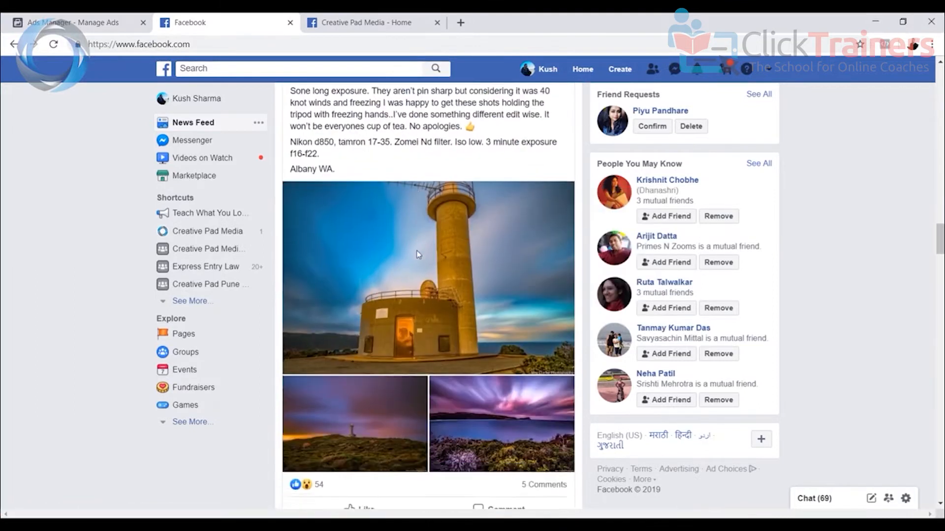
{"action": "scroll", "coordinate": [417, 253], "scroll_direction": "down", "scroll_amount": 10}
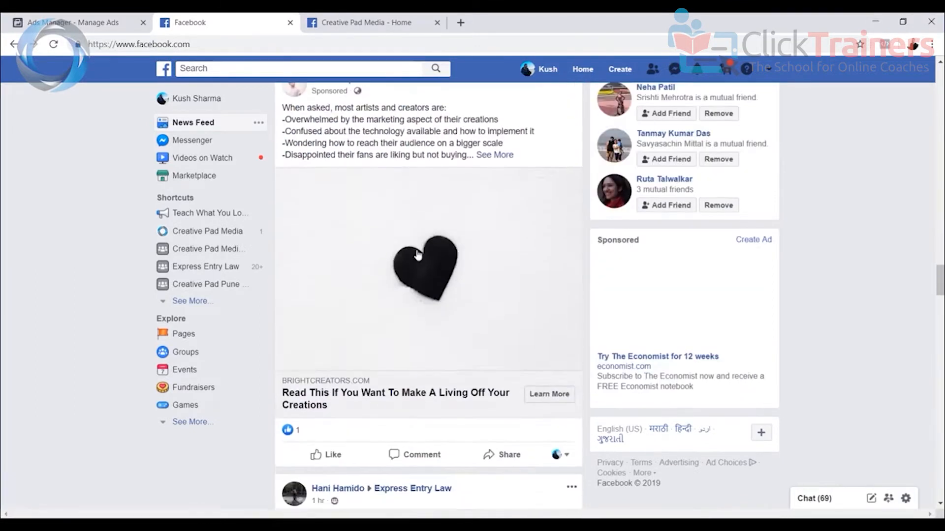
{"action": "scroll", "coordinate": [418, 255], "scroll_direction": "up", "scroll_amount": 4}
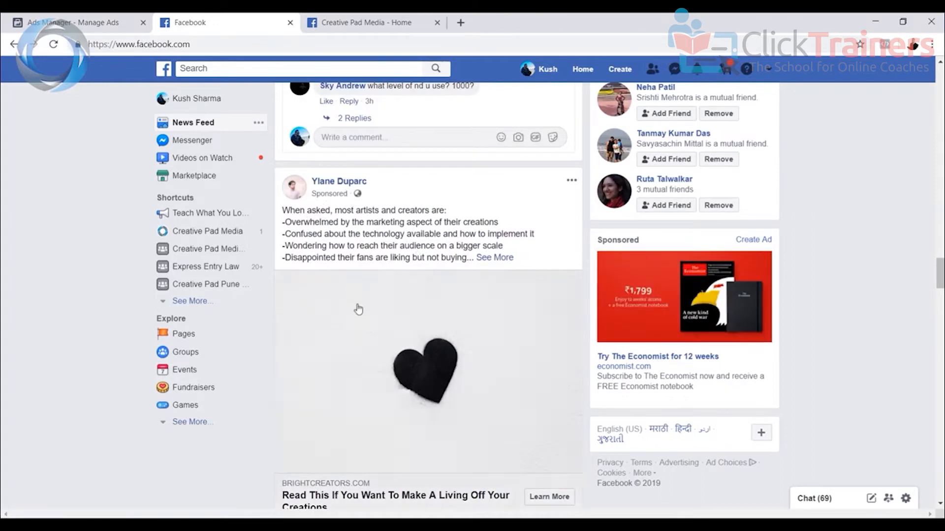
{"action": "scroll", "coordinate": [358, 310], "scroll_direction": "down", "scroll_amount": 2}
{"action": "scroll", "coordinate": [337, 301], "scroll_direction": "up", "scroll_amount": 2}
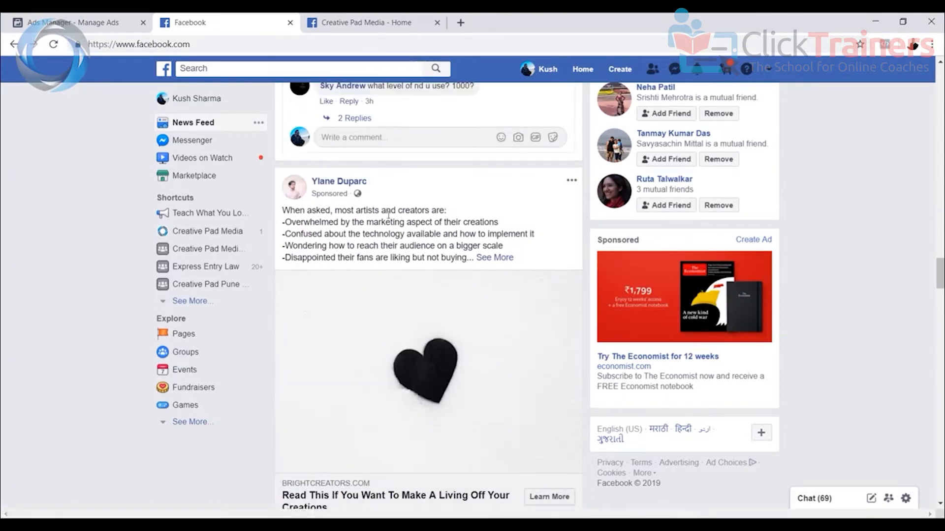
{"action": "scroll", "coordinate": [399, 233], "scroll_direction": "down", "scroll_amount": 2}
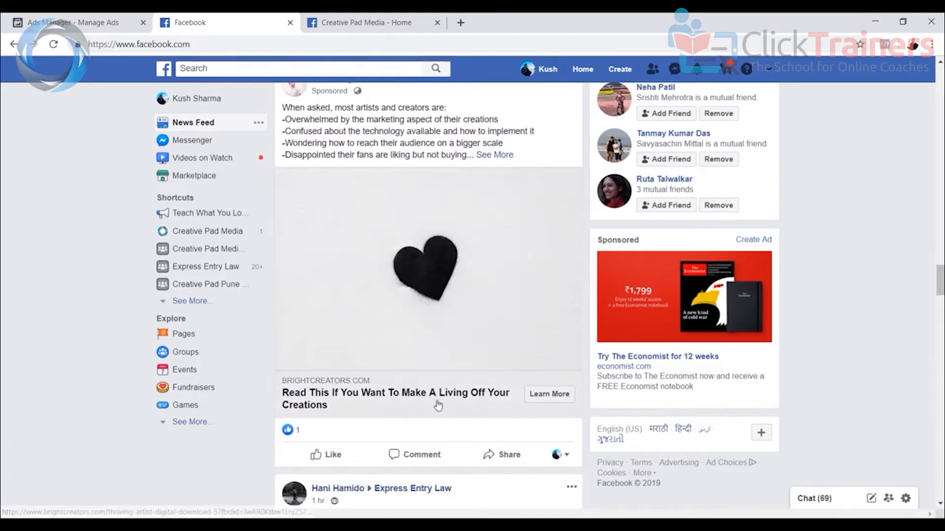
{"action": "scroll", "coordinate": [445, 401], "scroll_direction": "down", "scroll_amount": 4}
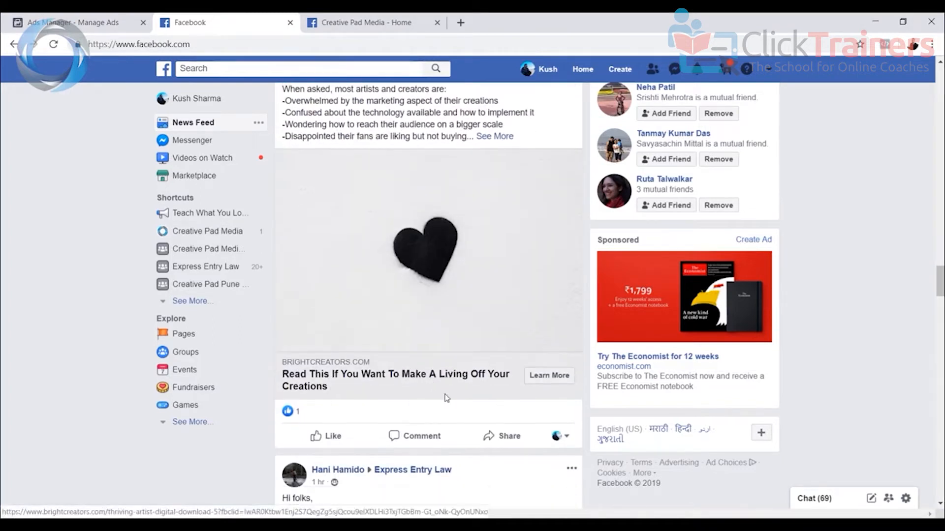
{"action": "scroll", "coordinate": [441, 389], "scroll_direction": "down", "scroll_amount": 5}
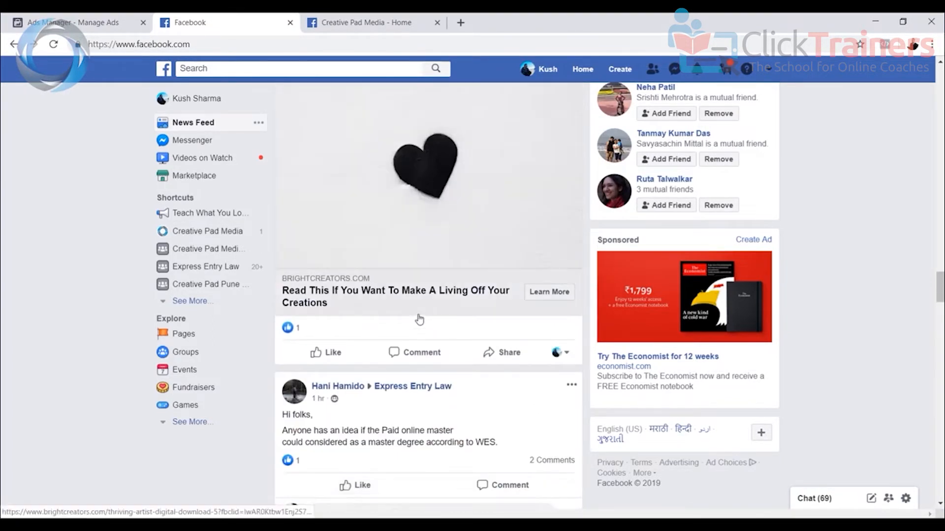
{"action": "scroll", "coordinate": [382, 396], "scroll_direction": "down", "scroll_amount": 4}
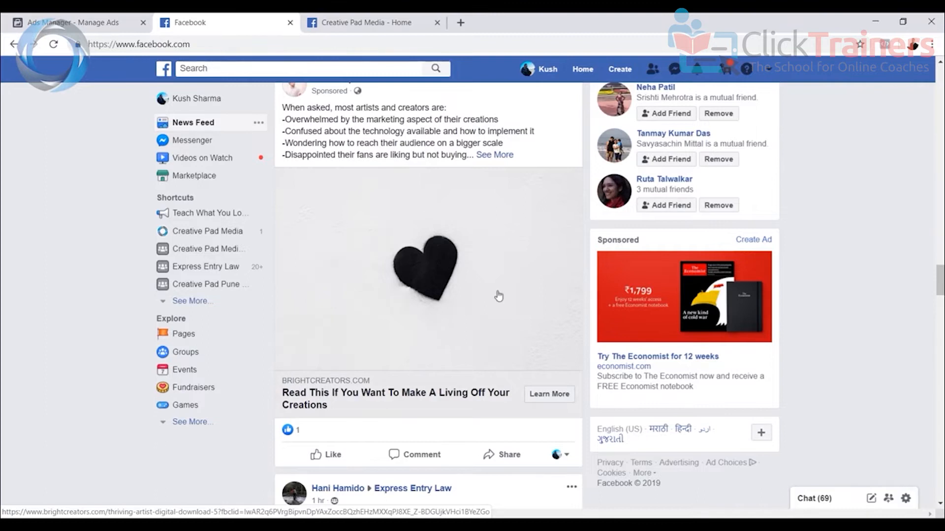
{"action": "scroll", "coordinate": [487, 295], "scroll_direction": "up", "scroll_amount": 2}
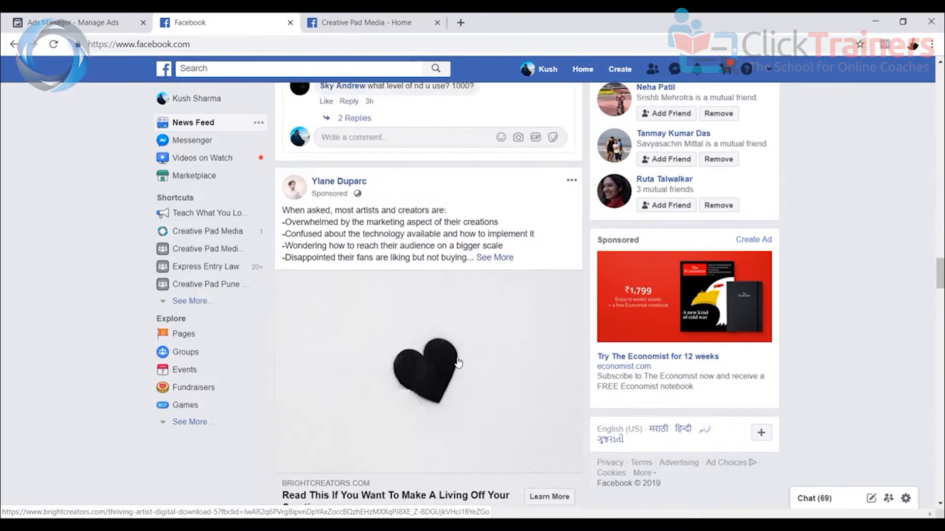
Find the sponsored "Gain & Retain Customers" post further down the feed and examine its text, image and call to action
{"action": "scroll", "coordinate": [446, 376], "scroll_direction": "down", "scroll_amount": 20}
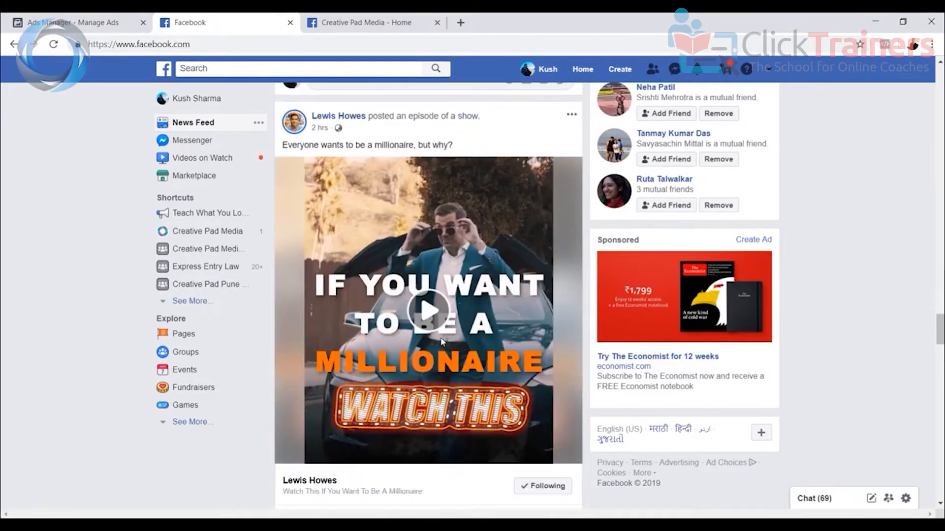
{"action": "scroll", "coordinate": [442, 343], "scroll_direction": "down", "scroll_amount": 6}
{"action": "scroll", "coordinate": [442, 343], "scroll_direction": "down", "scroll_amount": 4}
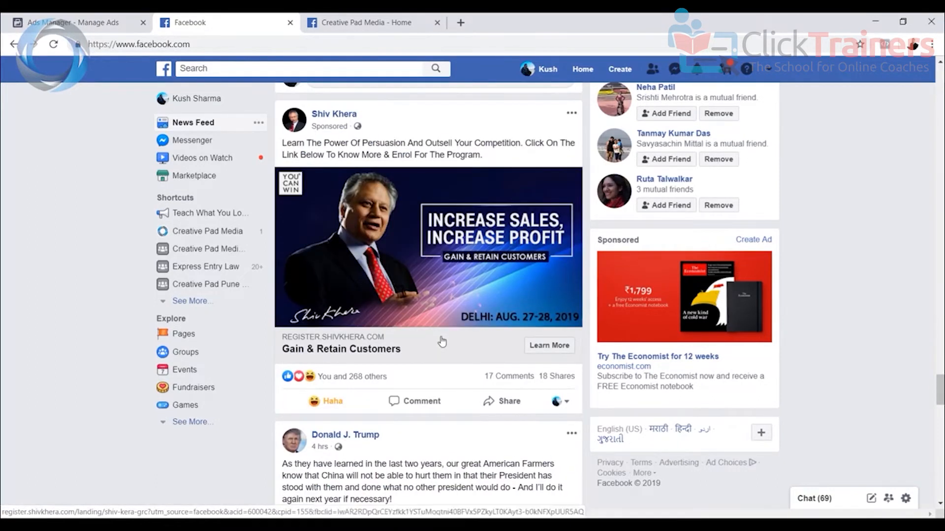
{"action": "scroll", "coordinate": [443, 343], "scroll_direction": "up", "scroll_amount": 2}
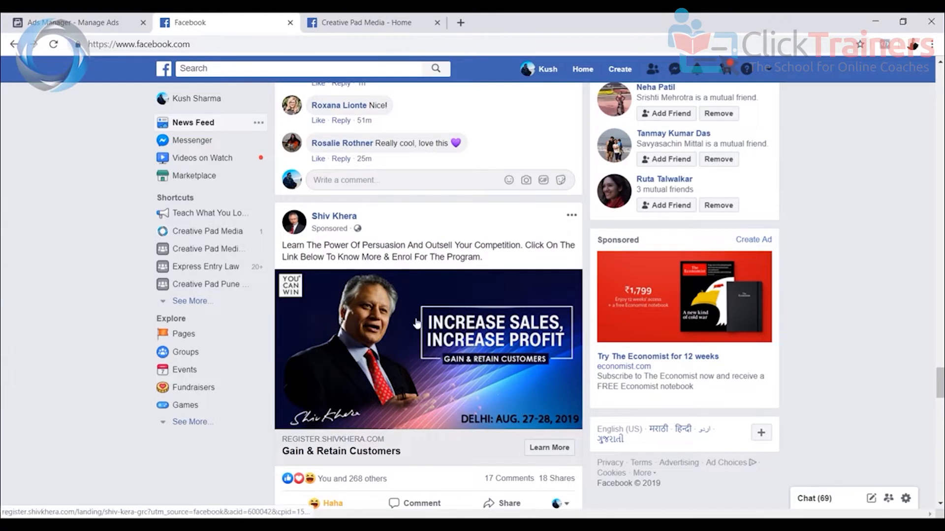
{"action": "scroll", "coordinate": [416, 325], "scroll_direction": "down", "scroll_amount": 2}
{"action": "scroll", "coordinate": [416, 325], "scroll_direction": "up", "scroll_amount": 2}
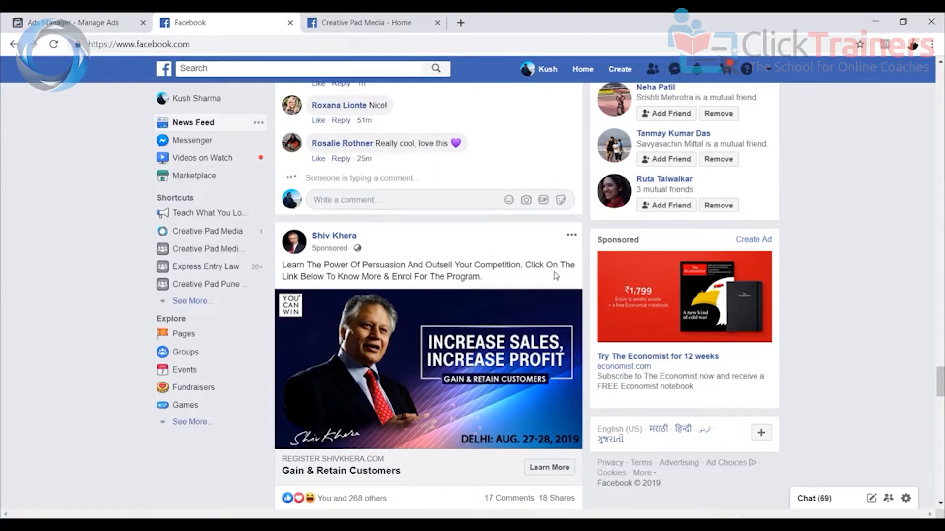
{"action": "scroll", "coordinate": [472, 251], "scroll_direction": "down", "scroll_amount": 2}
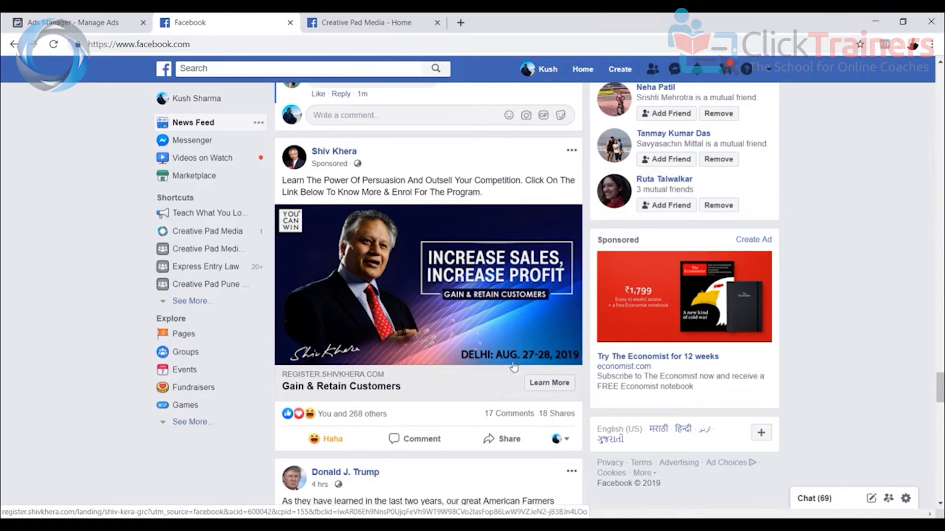
Open the "Gain & Retain Customers" ad's landing page and review its program details, investment section and contact form
{"action": "left_click", "coordinate": [415, 300]}
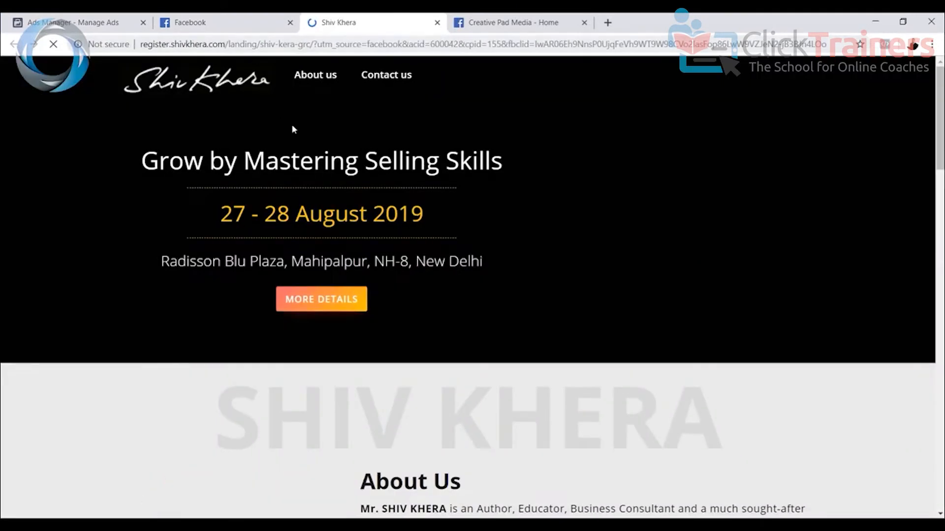
{"action": "scroll", "coordinate": [342, 150], "scroll_direction": "down", "scroll_amount": 4}
{"action": "scroll", "coordinate": [342, 152], "scroll_direction": "up", "scroll_amount": 4}
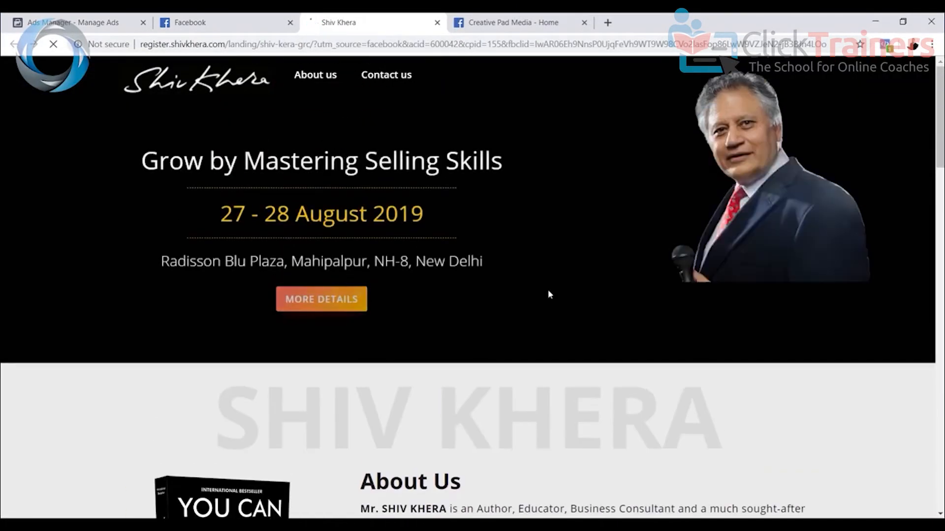
{"action": "scroll", "coordinate": [574, 288], "scroll_direction": "down", "scroll_amount": 7}
{"action": "scroll", "coordinate": [570, 275], "scroll_direction": "down", "scroll_amount": 13}
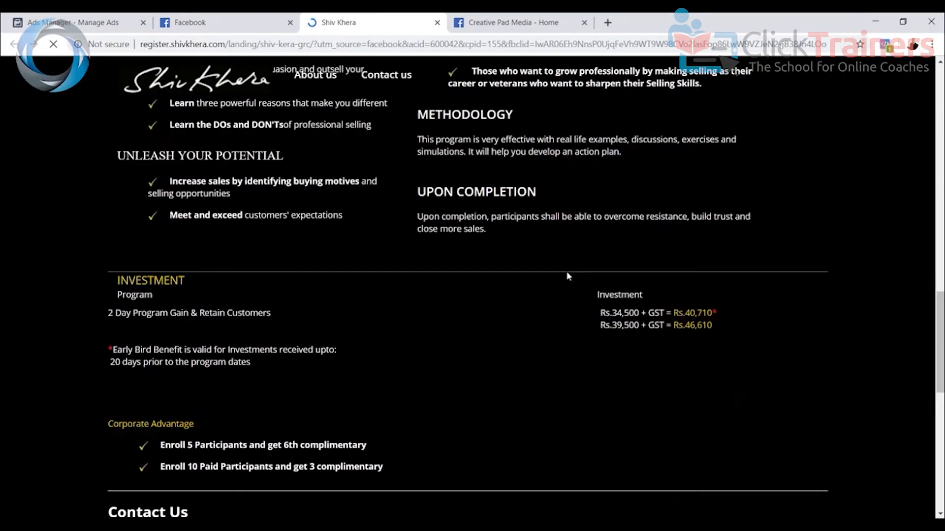
{"action": "scroll", "coordinate": [564, 281], "scroll_direction": "down", "scroll_amount": 10}
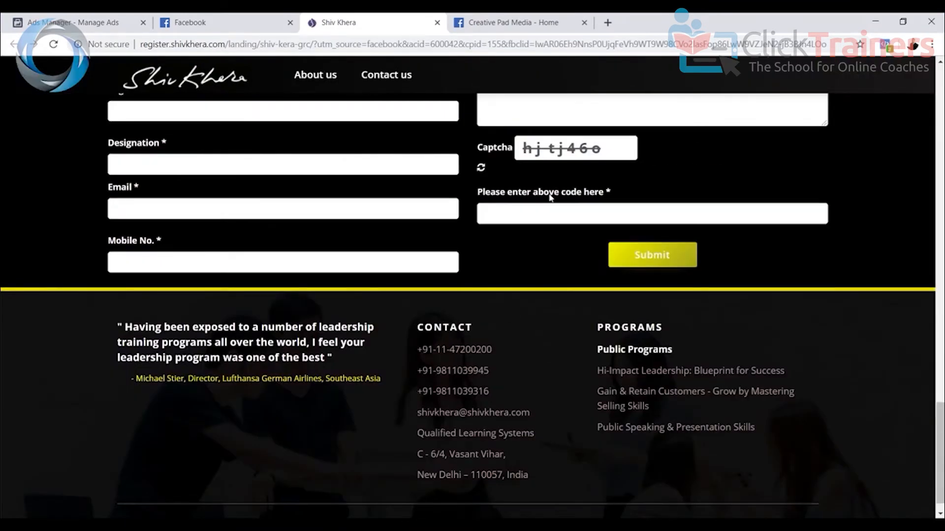
{"action": "scroll", "coordinate": [550, 196], "scroll_direction": "up", "scroll_amount": 4}
{"action": "scroll", "coordinate": [472, 308], "scroll_direction": "up", "scroll_amount": 20}
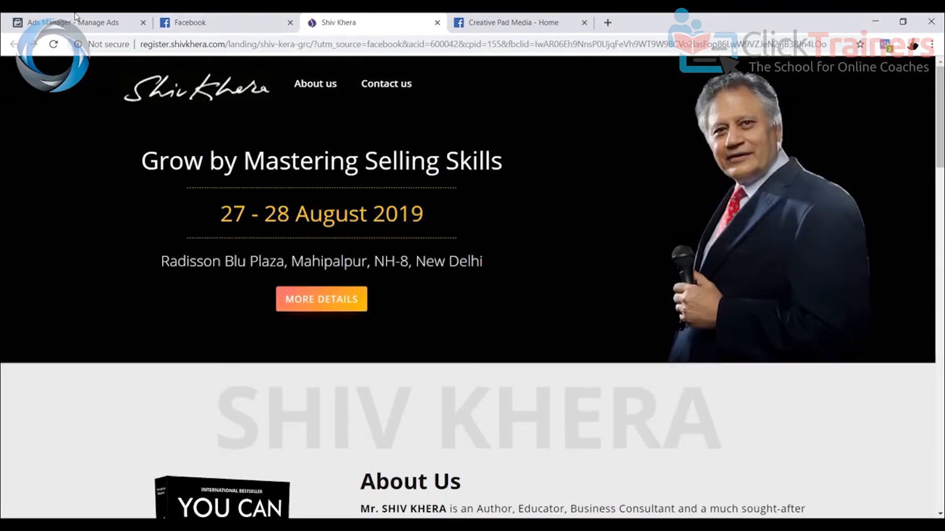
Look at the Traffic objective in Ads Manager, and revisit the ad's landing page as an example
{"action": "left_click", "coordinate": [94, 22]}
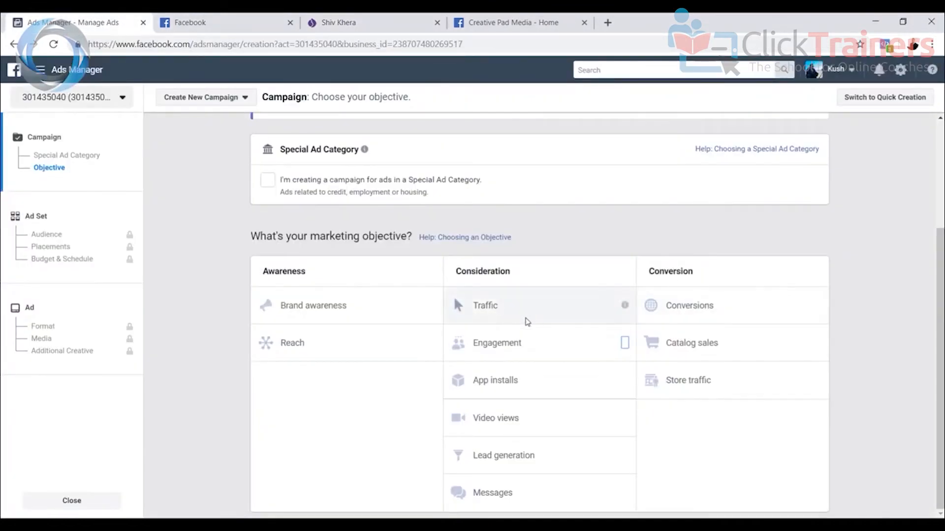
{"action": "left_click", "coordinate": [245, 23]}
{"action": "left_click", "coordinate": [344, 22]}
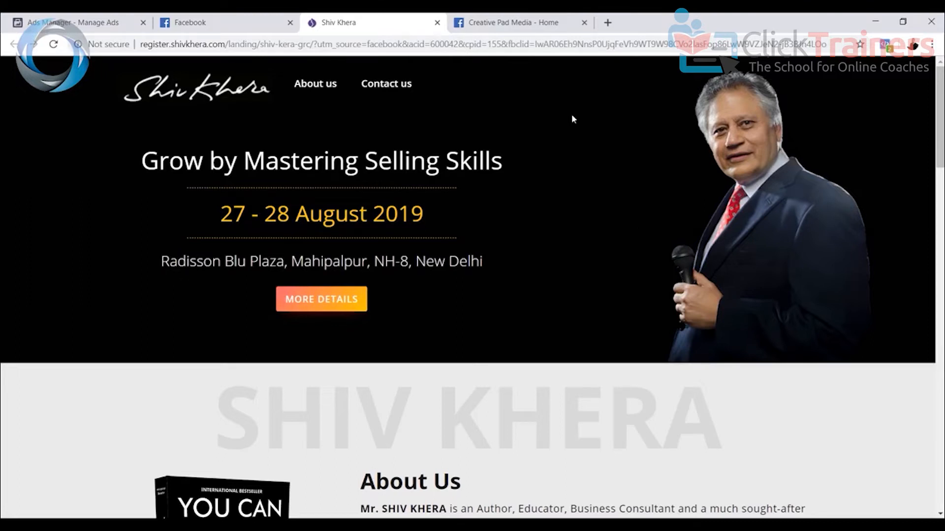
Return to the campaign objectives in Ads Manager and read the description of the Engagement objective
{"action": "left_click", "coordinate": [79, 22]}
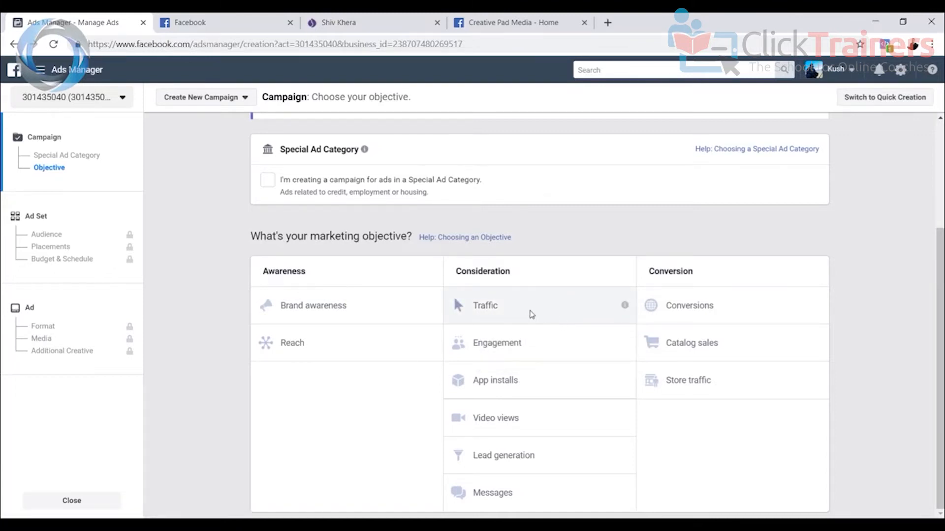
{"action": "mouse_move", "coordinate": [625, 344]}
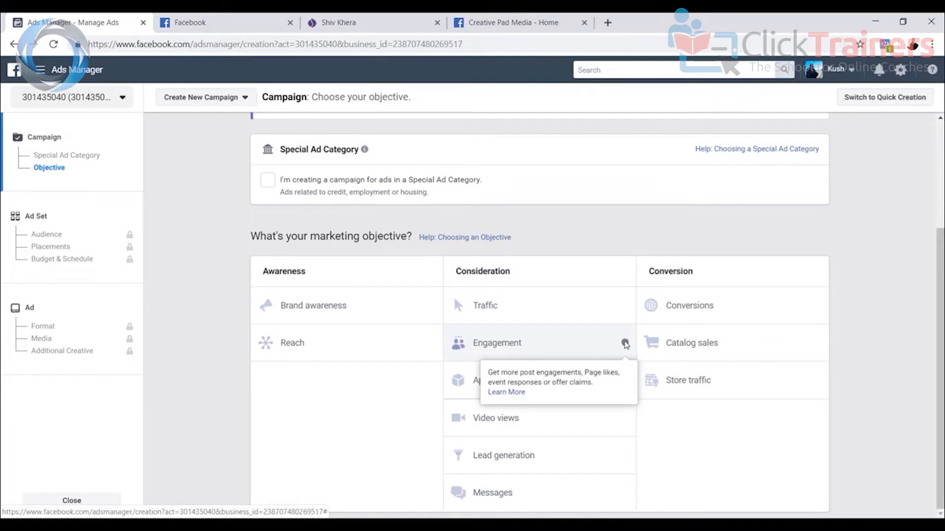
{"action": "left_click_drag", "start_coordinate": [626, 345], "coordinate": [609, 370]}
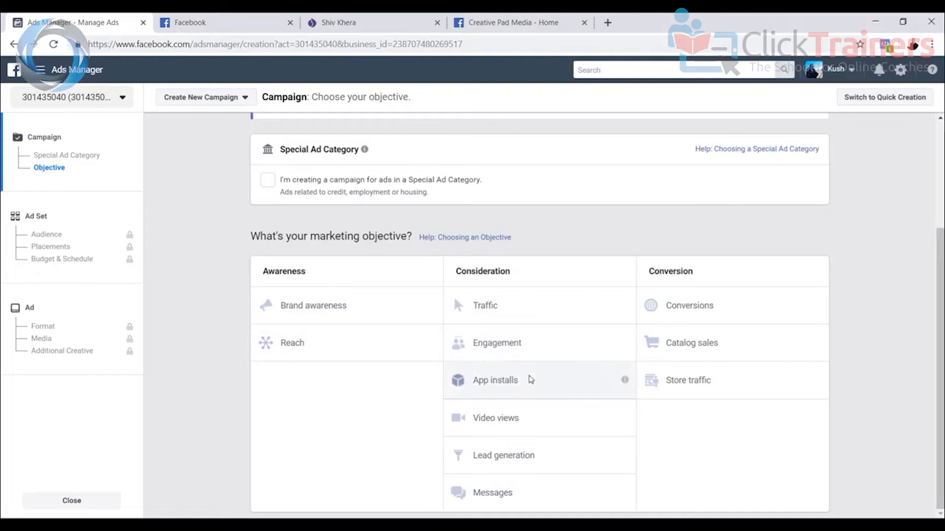
Read the descriptions of the Engagement and App installs objectives
{"action": "mouse_move", "coordinate": [626, 346]}
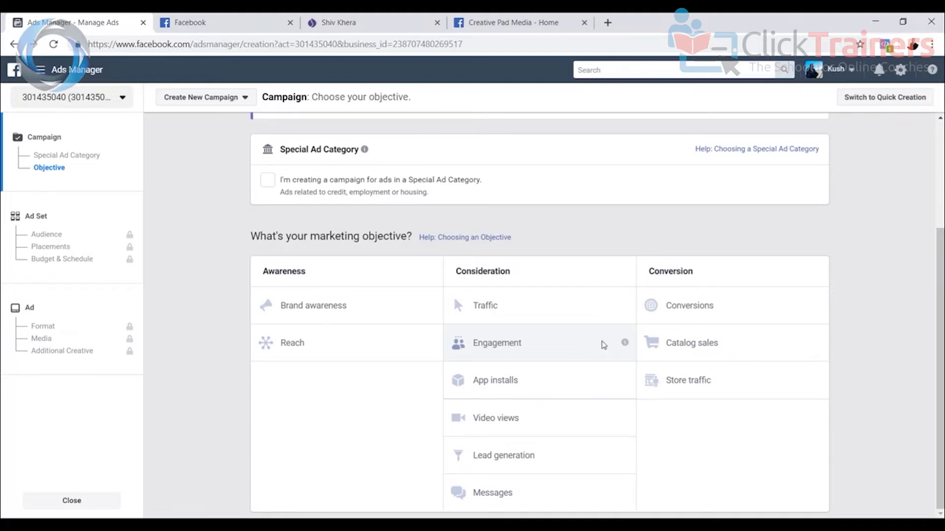
{"action": "mouse_move", "coordinate": [625, 344]}
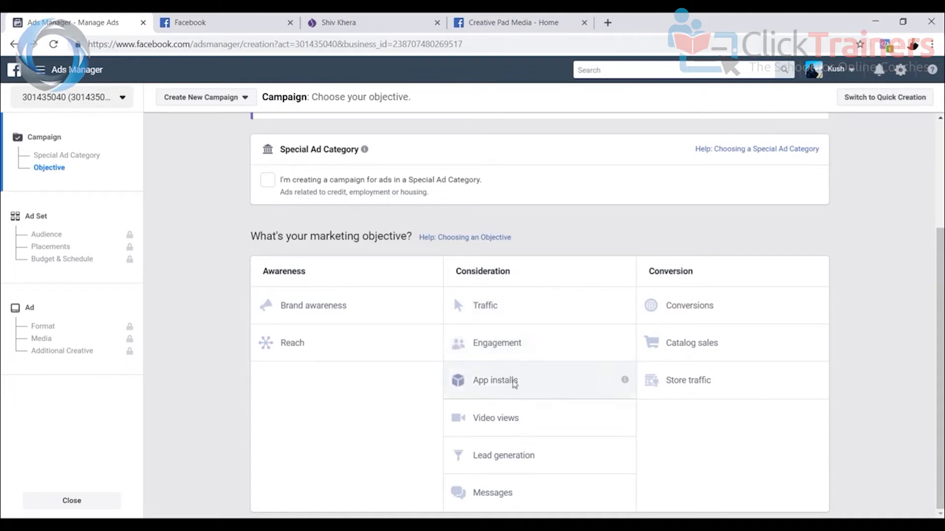
{"action": "mouse_move", "coordinate": [624, 381]}
Revisit the ad's landing page and sponsored post, and return to Ads Manager to read the Lead generation description
{"action": "left_click", "coordinate": [345, 23]}
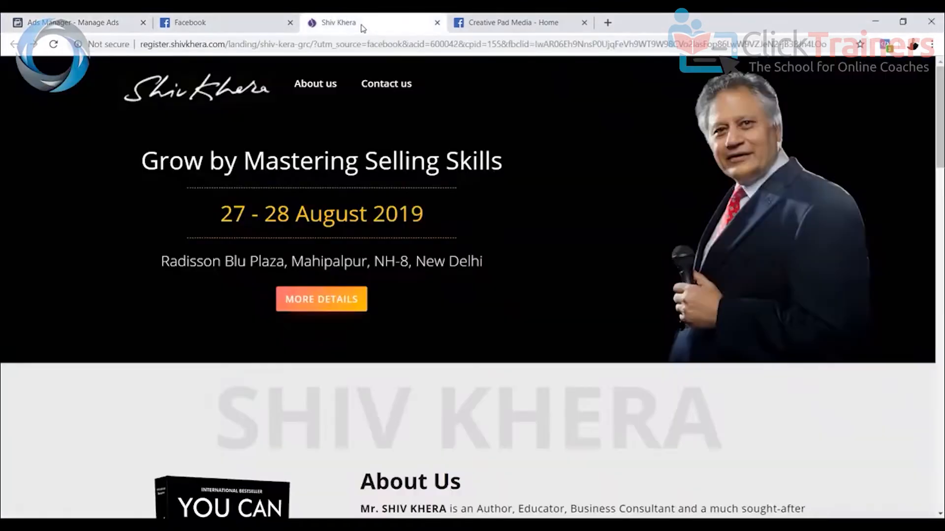
{"action": "left_click", "coordinate": [229, 29]}
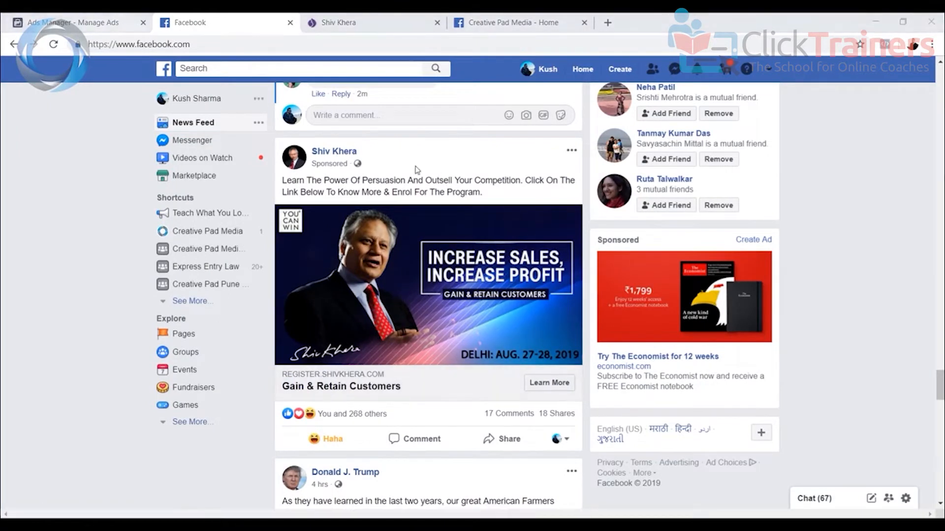
{"action": "left_click", "coordinate": [110, 22]}
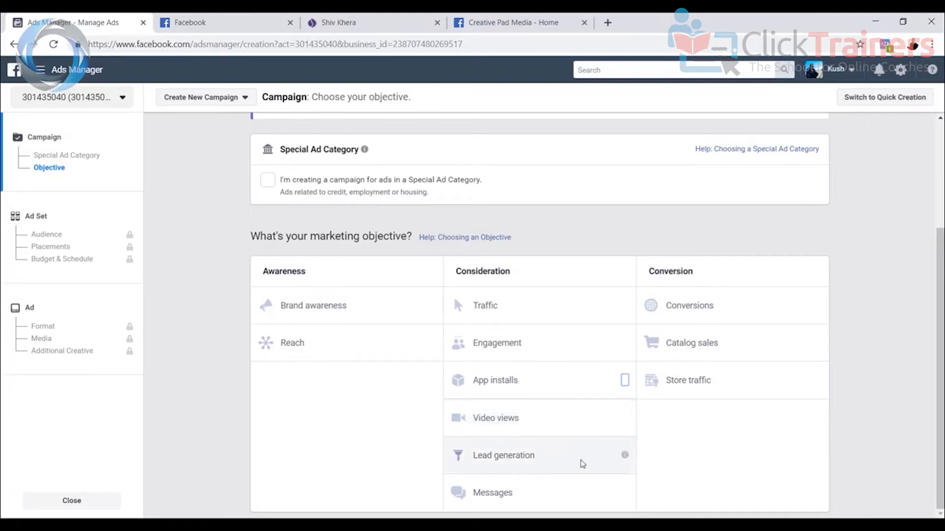
{"action": "mouse_move", "coordinate": [624, 457]}
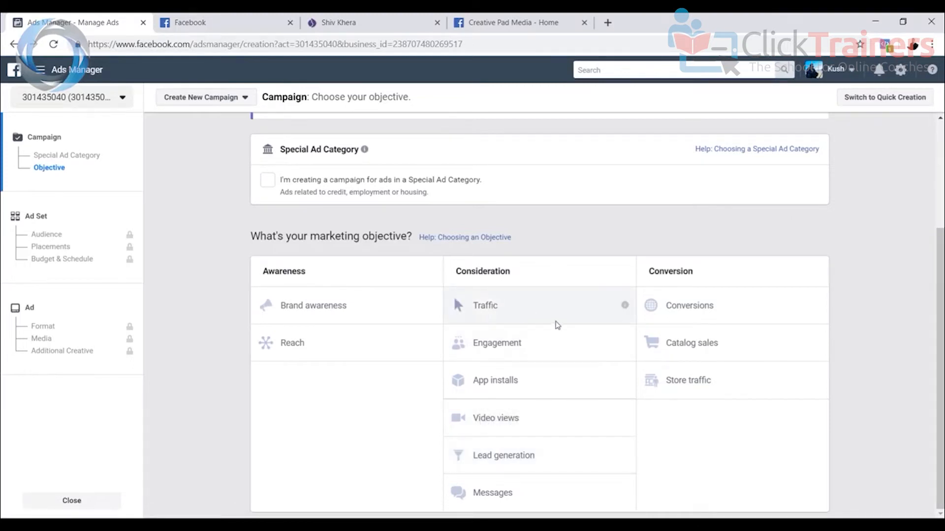
Review the landing page's investment section and contact form, and read the Messages objective description in Ads Manager
{"action": "left_click", "coordinate": [362, 20]}
{"action": "scroll", "coordinate": [452, 381], "scroll_direction": "down", "scroll_amount": 5}
{"action": "scroll", "coordinate": [452, 380], "scroll_direction": "down", "scroll_amount": 20}
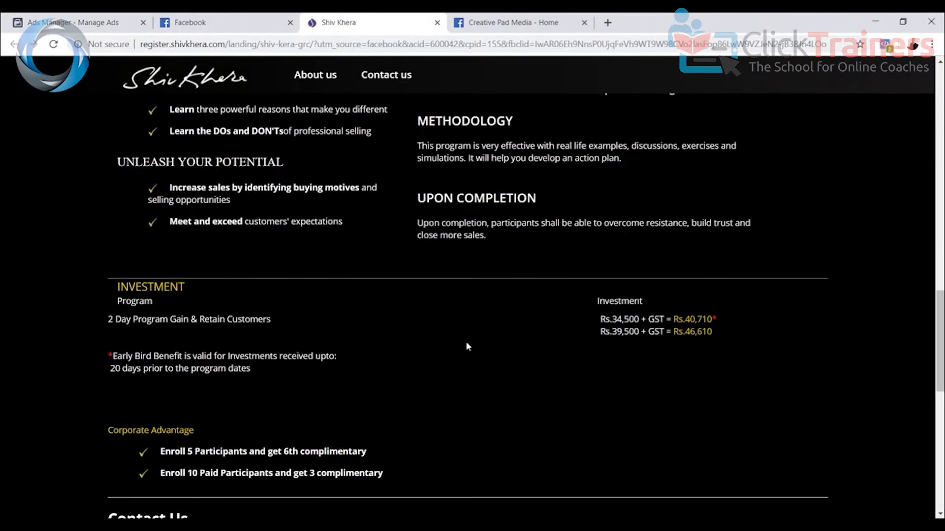
{"action": "scroll", "coordinate": [414, 158], "scroll_direction": "up", "scroll_amount": 5}
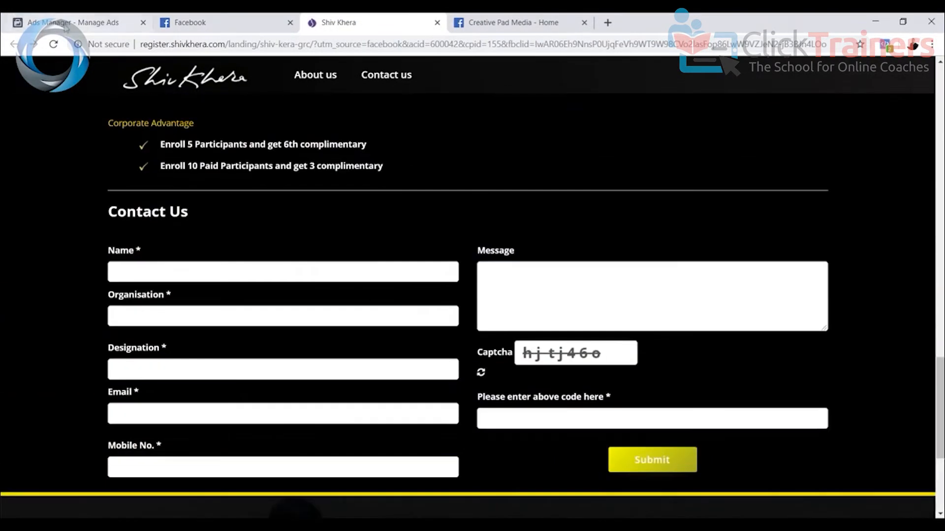
{"action": "left_click", "coordinate": [58, 19]}
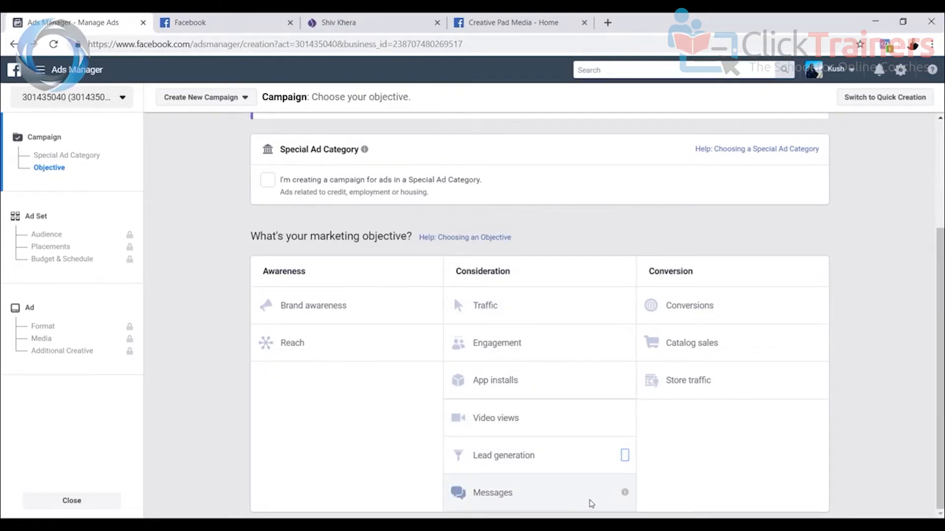
{"action": "mouse_move", "coordinate": [624, 498]}
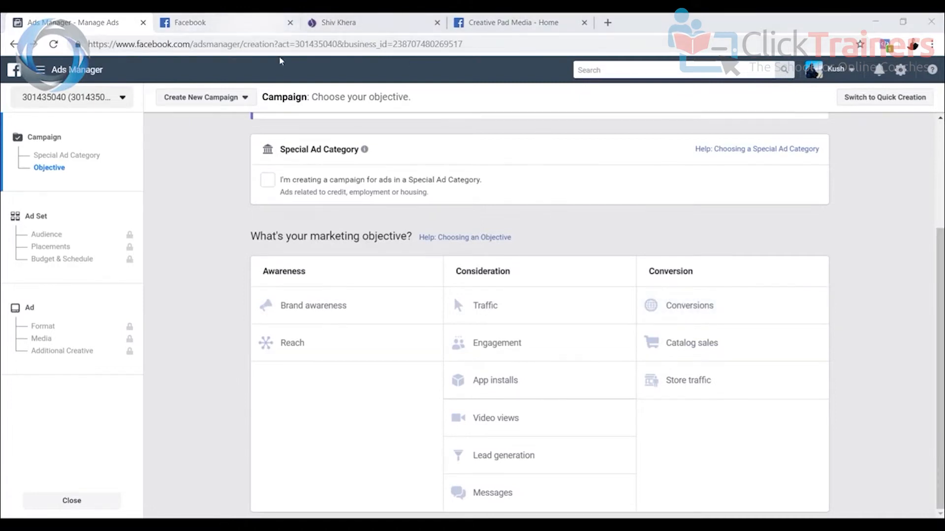
Revisit the "Gain & Retain Customers" sponsored post and review its landing page's contact form down to the footer
{"action": "left_click", "coordinate": [276, 22]}
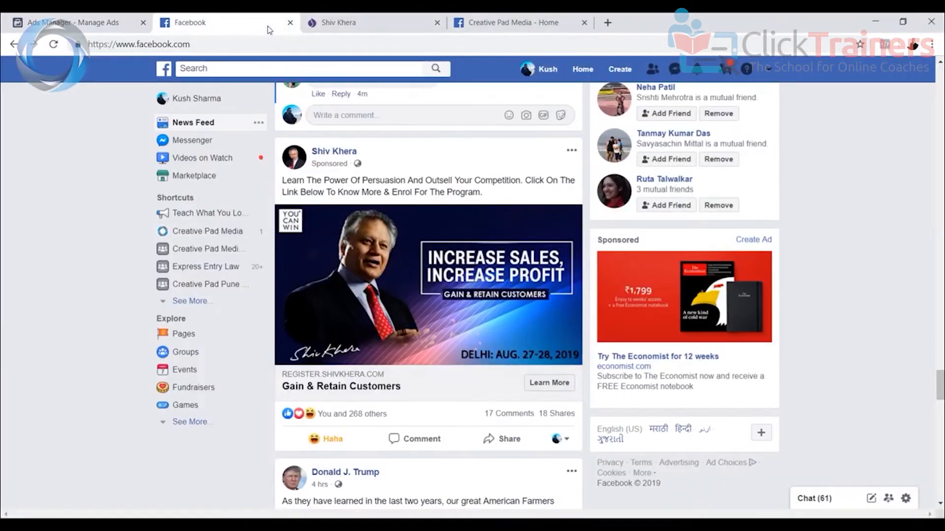
{"action": "left_click", "coordinate": [405, 276]}
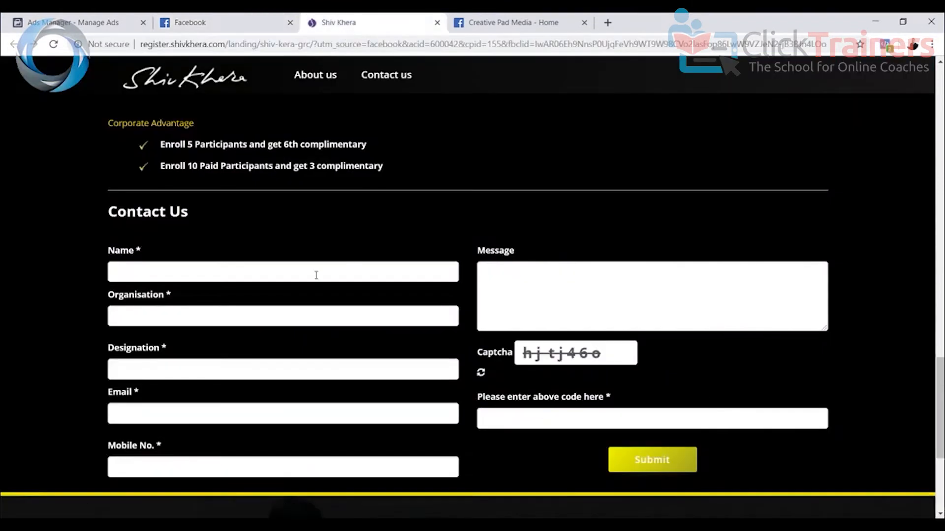
{"action": "scroll", "coordinate": [611, 247], "scroll_direction": "up", "scroll_amount": 7}
{"action": "scroll", "coordinate": [607, 242], "scroll_direction": "down", "scroll_amount": 8}
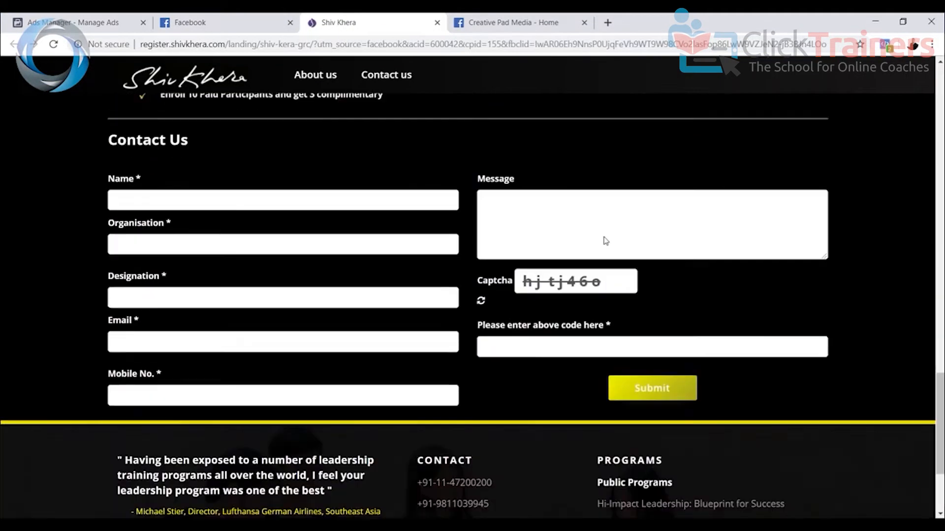
{"action": "scroll", "coordinate": [606, 241], "scroll_direction": "down", "scroll_amount": 3}
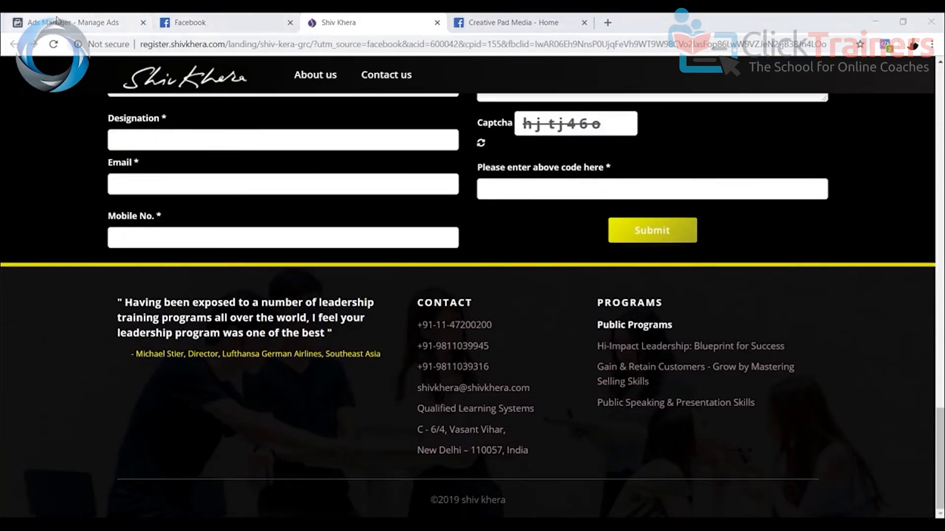
Check the objectives list in Ads Manager against the sponsored post and its landing page's investment section
{"action": "left_click", "coordinate": [56, 20]}
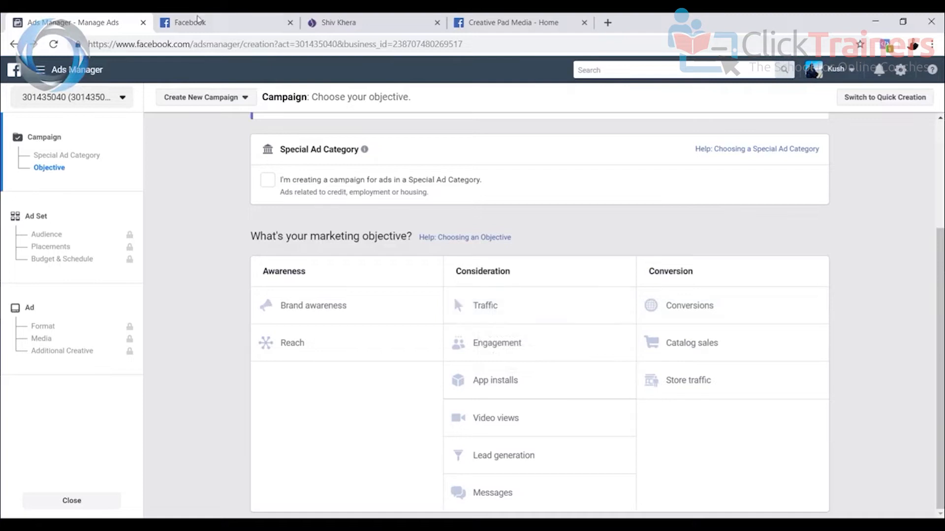
{"action": "left_click", "coordinate": [213, 28]}
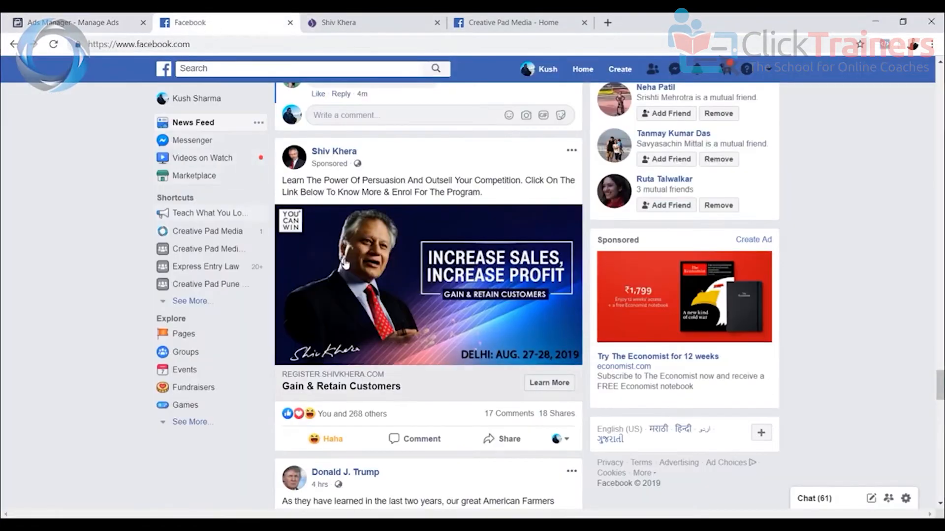
{"action": "left_click", "coordinate": [339, 22]}
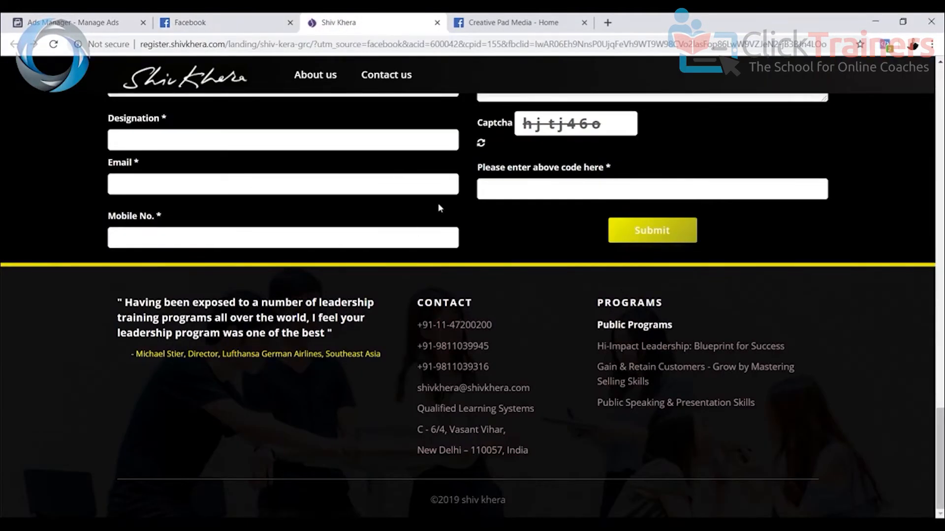
{"action": "scroll", "coordinate": [438, 207], "scroll_direction": "up", "scroll_amount": 8}
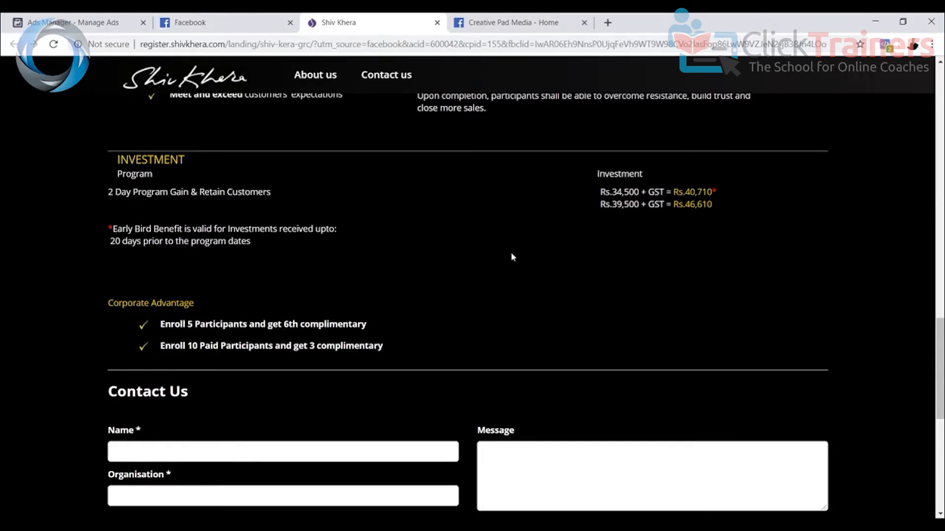
Compare the Traffic and Conversions objectives in Ads Manager with the sponsored post and its landing page's contact form
{"action": "left_click", "coordinate": [88, 22]}
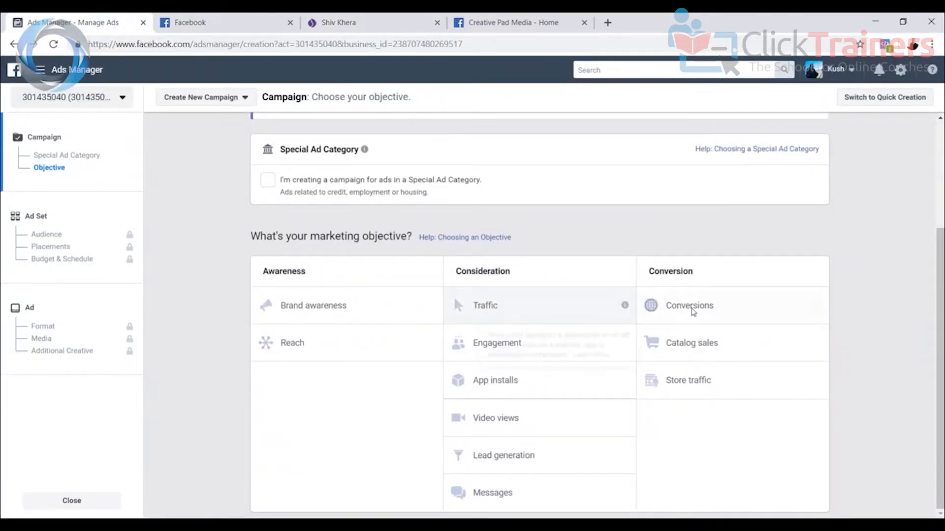
{"action": "left_click", "coordinate": [214, 20]}
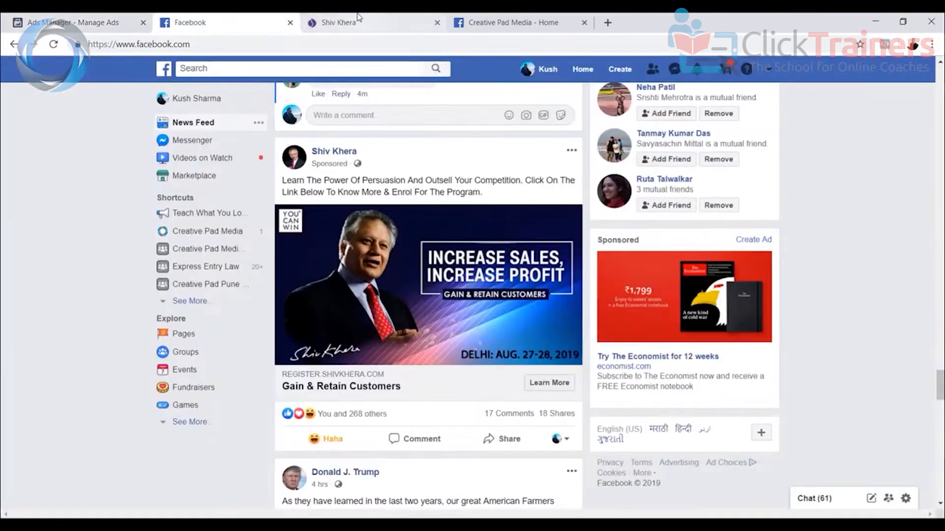
{"action": "left_click", "coordinate": [339, 22]}
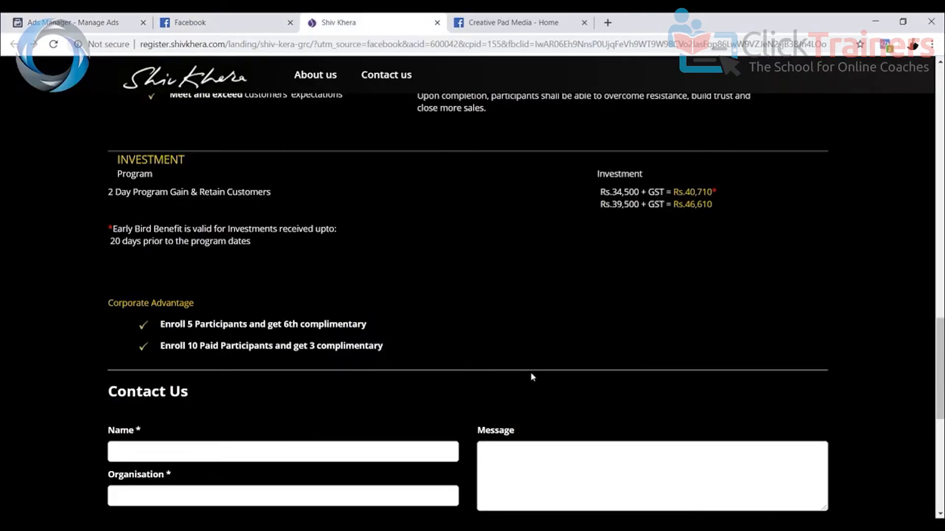
{"action": "scroll", "coordinate": [531, 377], "scroll_direction": "down", "scroll_amount": 2}
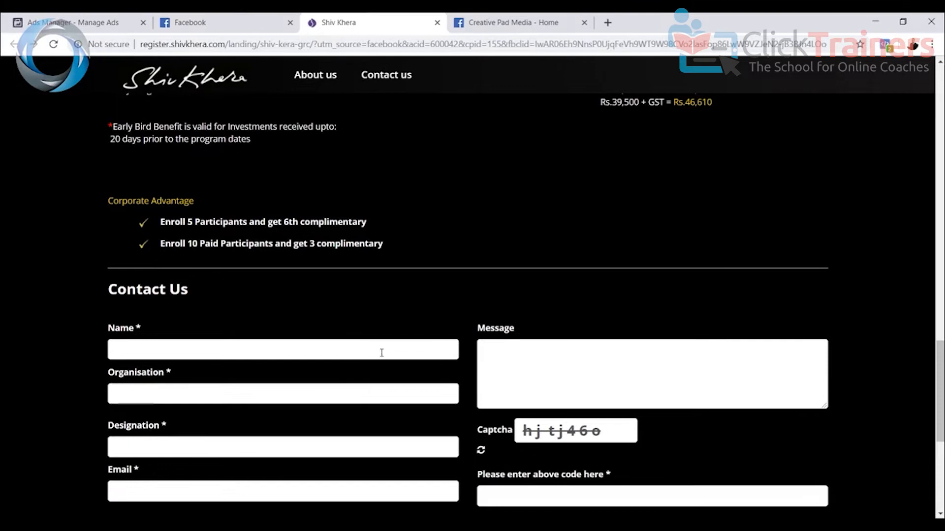
{"action": "scroll", "coordinate": [382, 353], "scroll_direction": "down", "scroll_amount": 4}
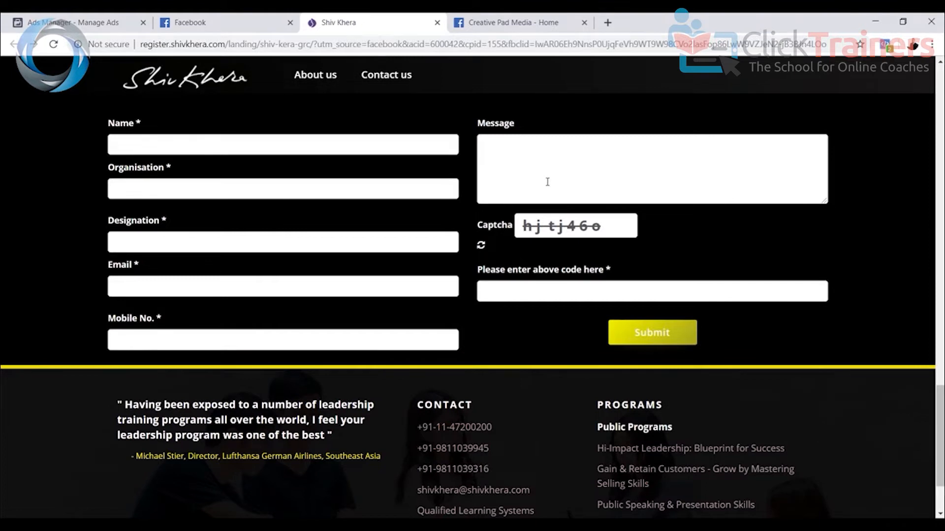
{"action": "left_click", "coordinate": [187, 22]}
{"action": "left_click", "coordinate": [74, 22]}
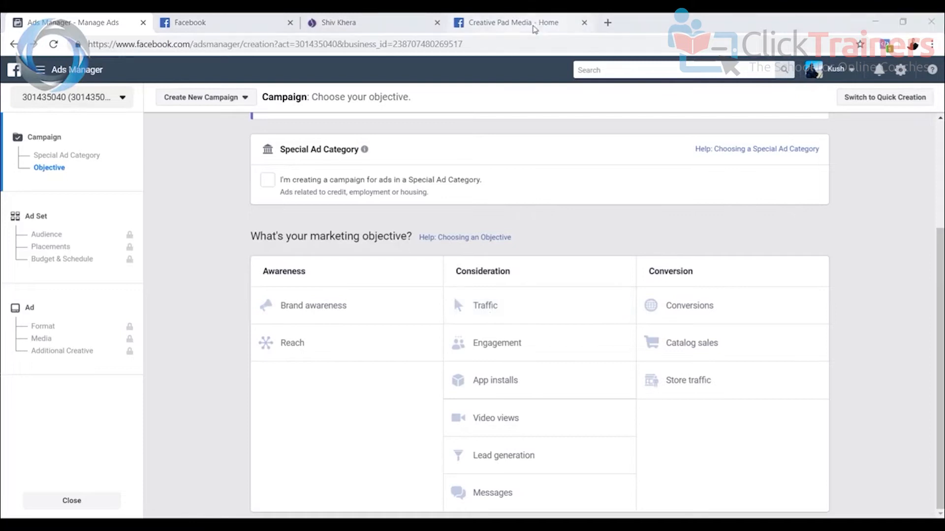
Switch to the Creative Pad Media Facebook page and examine the previously boosted studio course post
{"action": "left_click", "coordinate": [535, 24]}
{"action": "scroll", "coordinate": [561, 344], "scroll_direction": "down", "scroll_amount": 4}
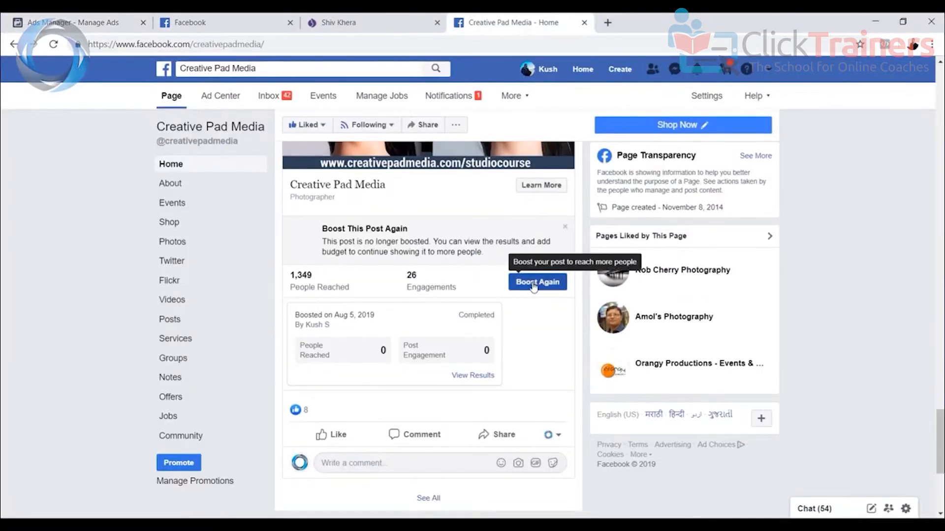
{"action": "scroll", "coordinate": [543, 291], "scroll_direction": "down", "scroll_amount": 5}
{"action": "scroll", "coordinate": [543, 292], "scroll_direction": "up", "scroll_amount": 7}
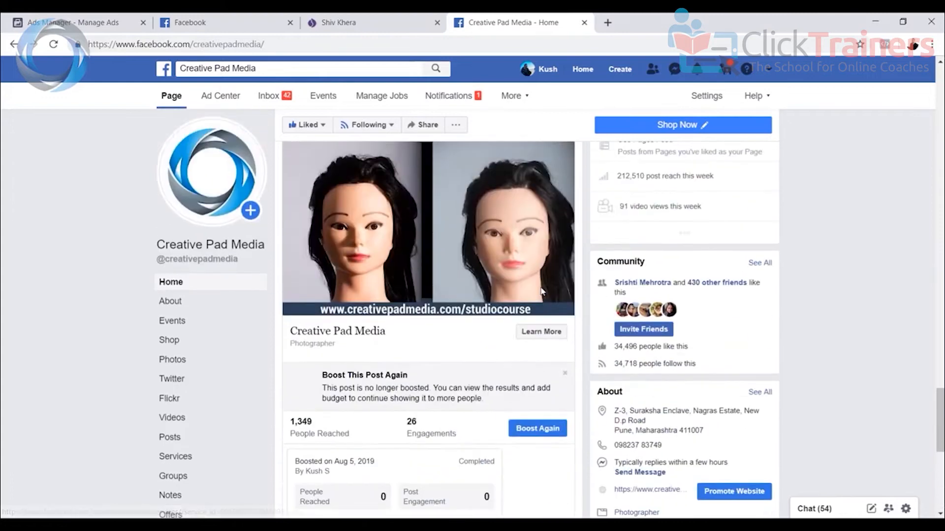
{"action": "scroll", "coordinate": [543, 291], "scroll_direction": "down", "scroll_amount": 7}
{"action": "scroll", "coordinate": [543, 291], "scroll_direction": "up", "scroll_amount": 5}
{"action": "scroll", "coordinate": [543, 293], "scroll_direction": "up", "scroll_amount": 7}
{"action": "scroll", "coordinate": [430, 274], "scroll_direction": "down", "scroll_amount": 2}
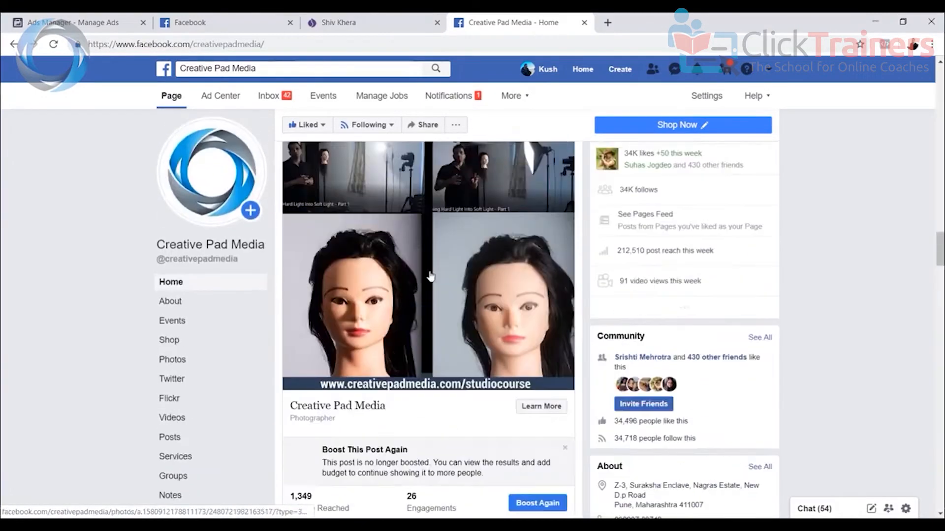
Find the DSLR auto mode meme post on the page and check its reach and engagement figures
{"action": "scroll", "coordinate": [430, 274], "scroll_direction": "up", "scroll_amount": 6}
{"action": "scroll", "coordinate": [409, 295], "scroll_direction": "down", "scroll_amount": 15}
{"action": "scroll", "coordinate": [409, 295], "scroll_direction": "down", "scroll_amount": 12}
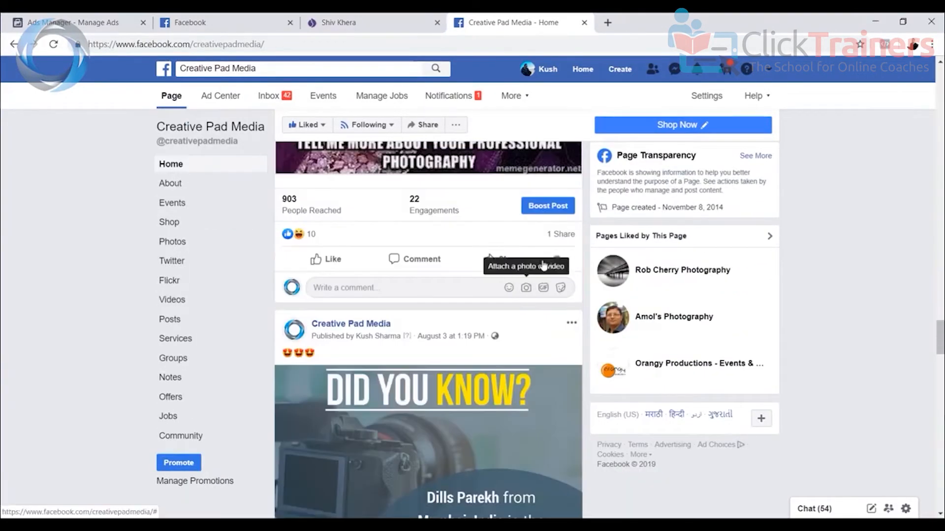
{"action": "scroll", "coordinate": [325, 317], "scroll_direction": "up", "scroll_amount": 2}
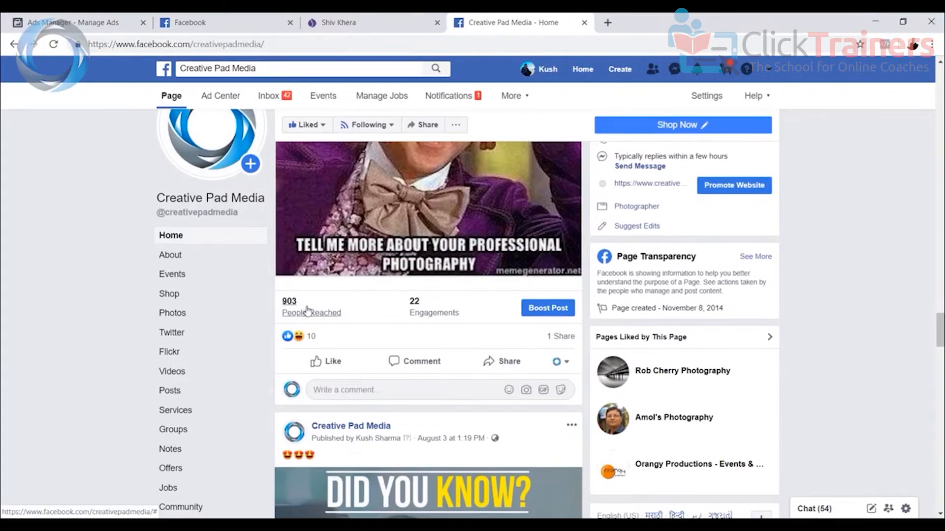
{"action": "scroll", "coordinate": [329, 383], "scroll_direction": "up", "scroll_amount": 2}
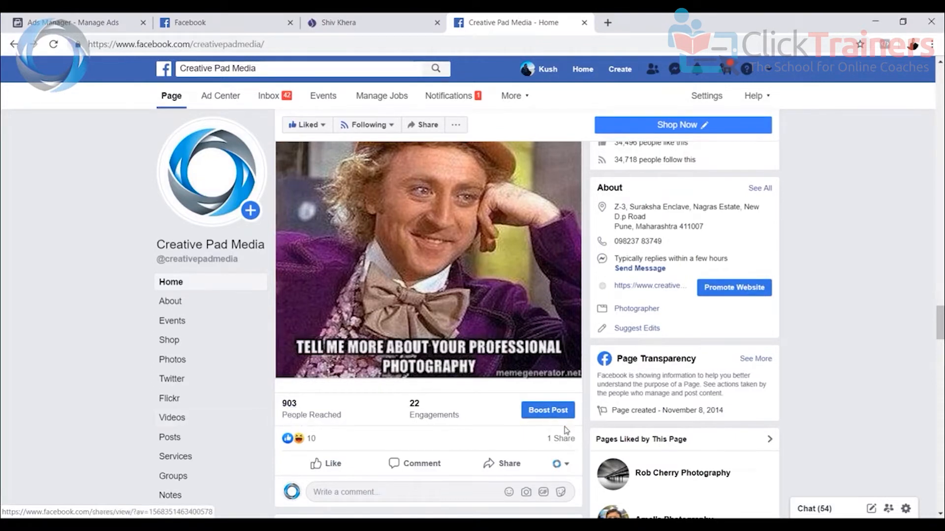
Review the Boost Post objective, audience, placement, duration and budget options for the DSLR meme post, and close them without boosting
{"action": "left_click", "coordinate": [546, 418]}
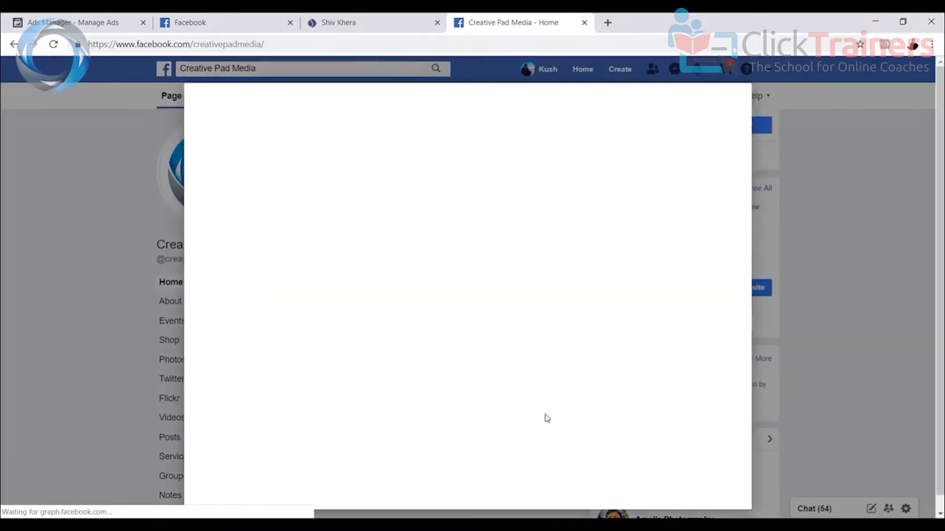
{"action": "scroll", "coordinate": [398, 306], "scroll_direction": "down", "scroll_amount": 5}
{"action": "scroll", "coordinate": [398, 305], "scroll_direction": "up", "scroll_amount": 4}
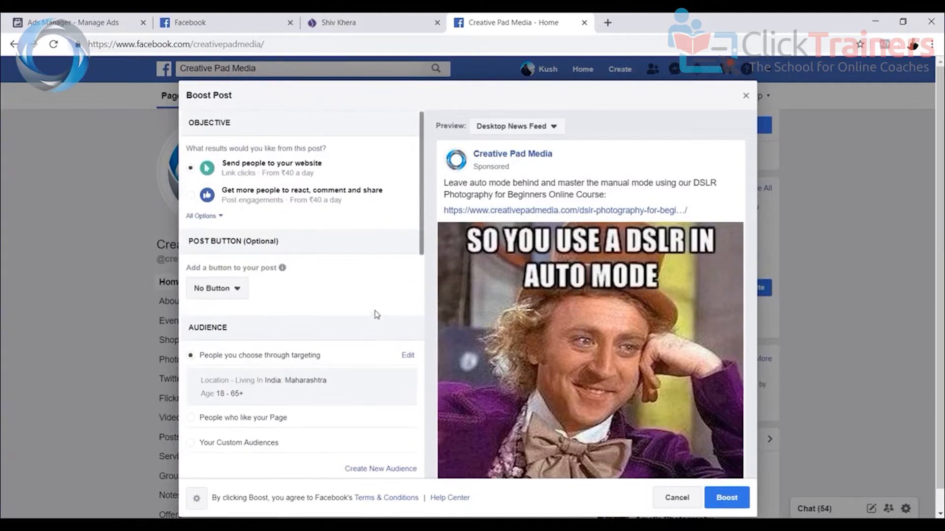
{"action": "scroll", "coordinate": [375, 312], "scroll_direction": "down", "scroll_amount": 4}
{"action": "scroll", "coordinate": [329, 268], "scroll_direction": "up", "scroll_amount": 4}
{"action": "scroll", "coordinate": [275, 246], "scroll_direction": "down", "scroll_amount": 5}
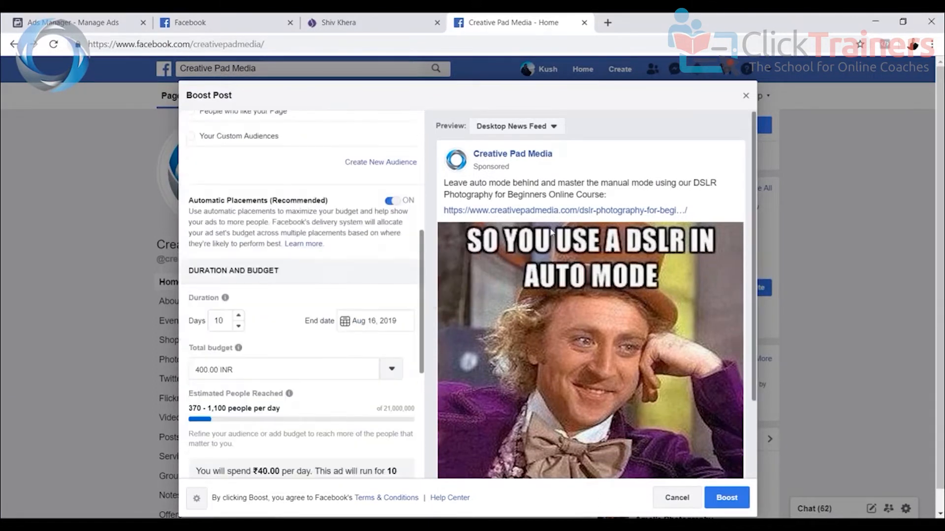
{"action": "left_click", "coordinate": [746, 97]}
{"action": "left_click", "coordinate": [519, 276]}
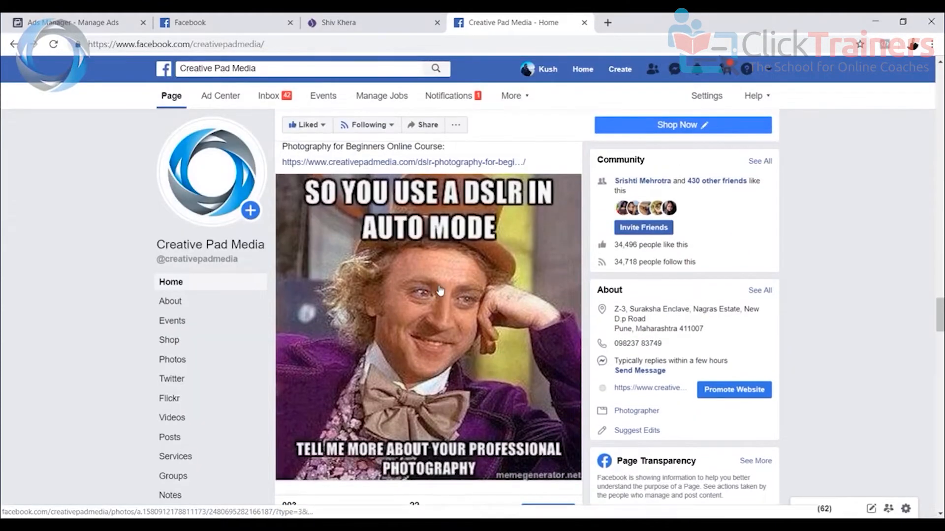
{"action": "scroll", "coordinate": [435, 290], "scroll_direction": "up", "scroll_amount": 3}
{"action": "scroll", "coordinate": [403, 347], "scroll_direction": "down", "scroll_amount": 4}
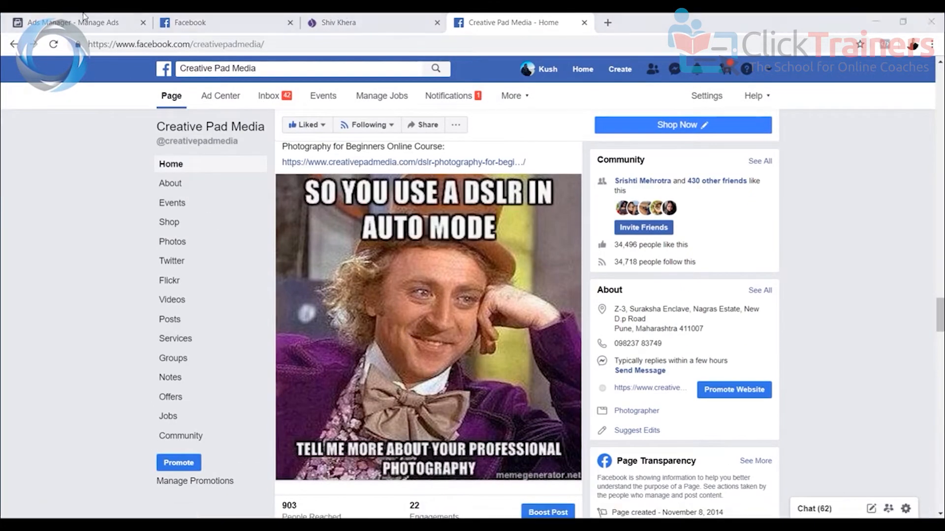
Compare the marketing objectives in Ads Manager with the DSLR meme post on the Creative Pad Media page and its boost option
{"action": "left_click", "coordinate": [113, 31]}
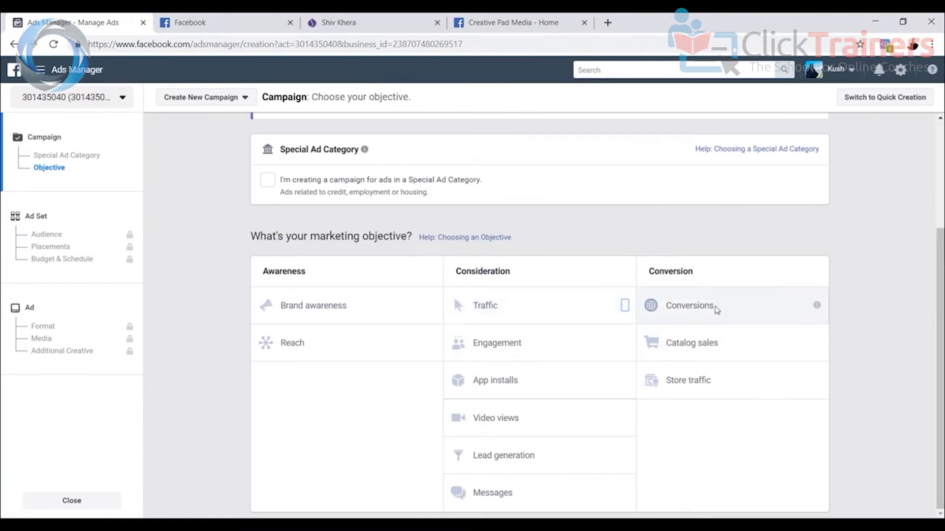
{"action": "mouse_move", "coordinate": [798, 317]}
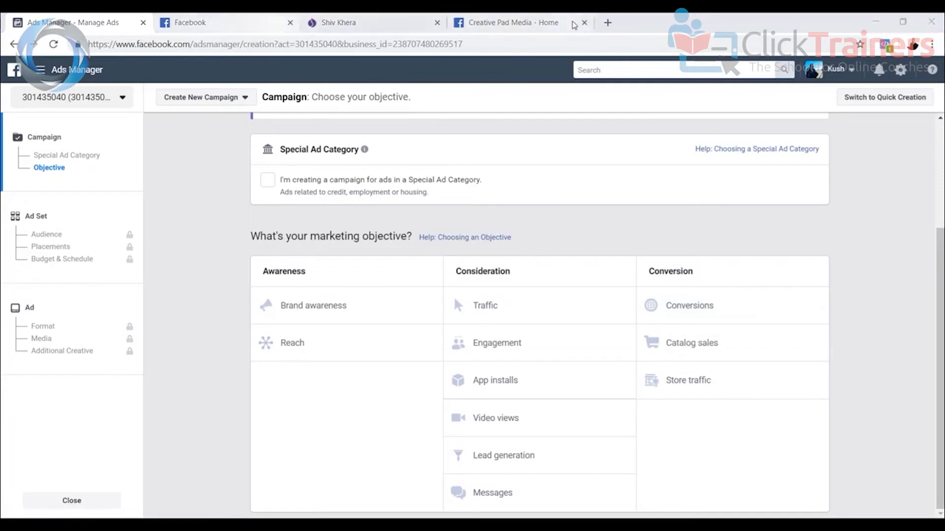
{"action": "left_click", "coordinate": [564, 25]}
{"action": "scroll", "coordinate": [592, 384], "scroll_direction": "down", "scroll_amount": 3}
{"action": "left_click", "coordinate": [120, 19]}
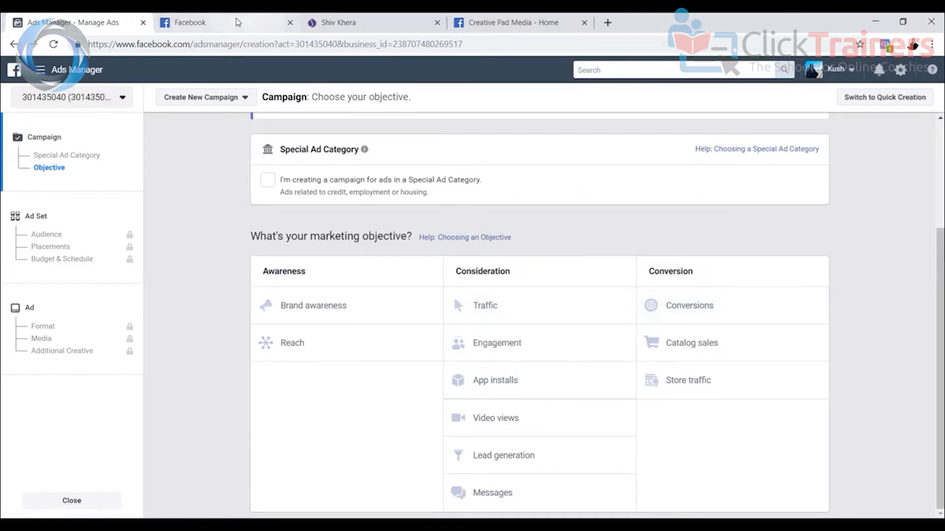
{"action": "left_click", "coordinate": [237, 23]}
{"action": "left_click", "coordinate": [507, 22]}
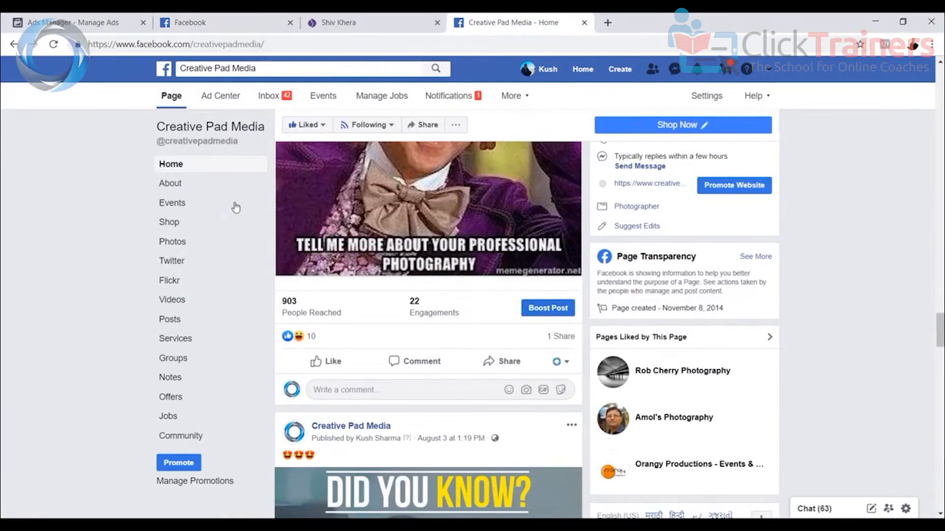
{"action": "left_click", "coordinate": [82, 20]}
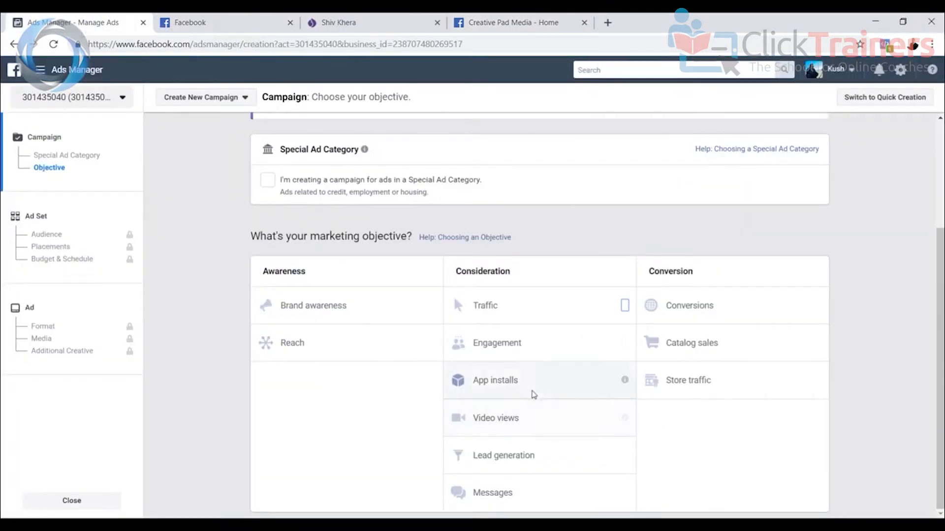
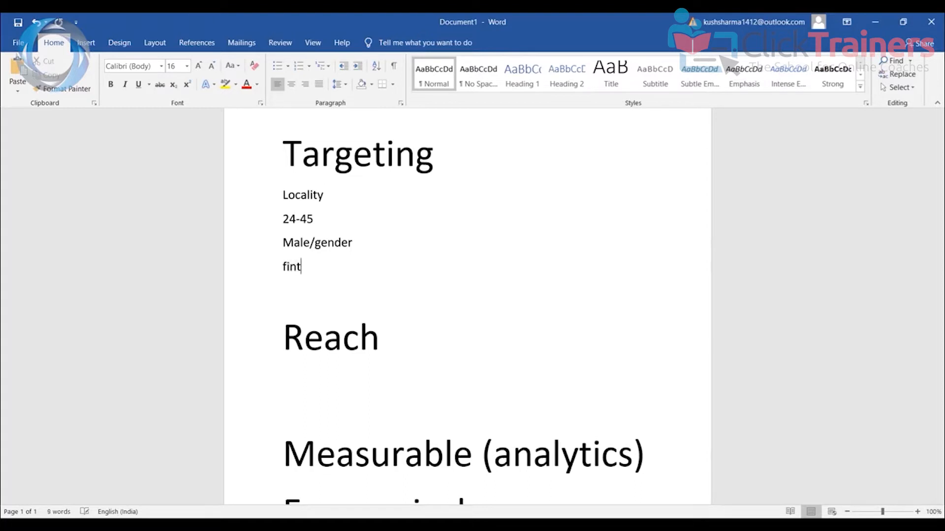
In the Word document, finish the Targeting list with "fitness" and check the list against the YB Fitness magazine ad in Photos
{"action": "type", "text": "itness"}
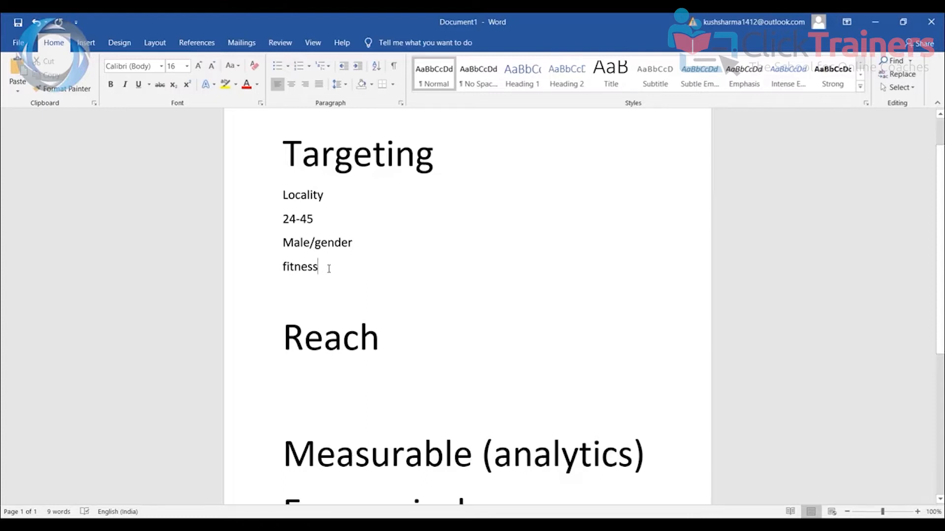
{"action": "left_click", "coordinate": [474, 525]}
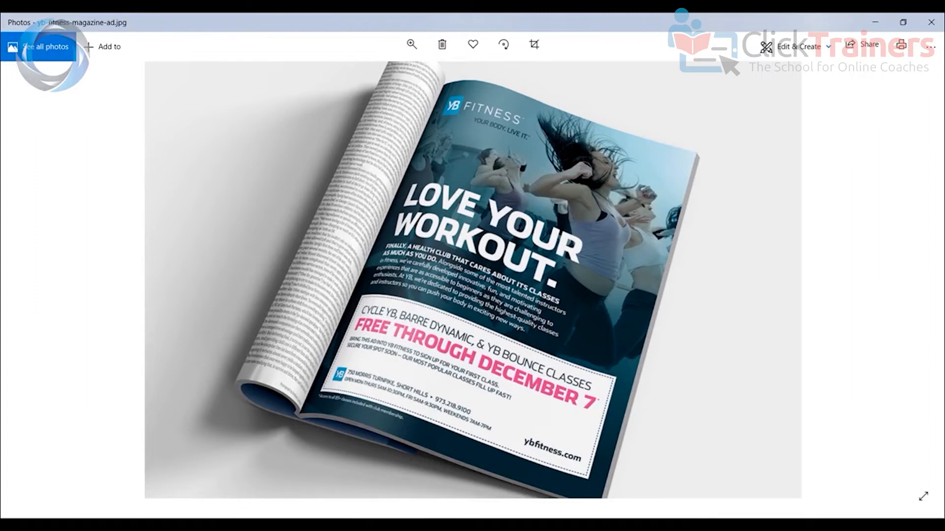
{"action": "mouse_move", "coordinate": [350, 524]}
{"action": "left_click", "coordinate": [478, 524]}
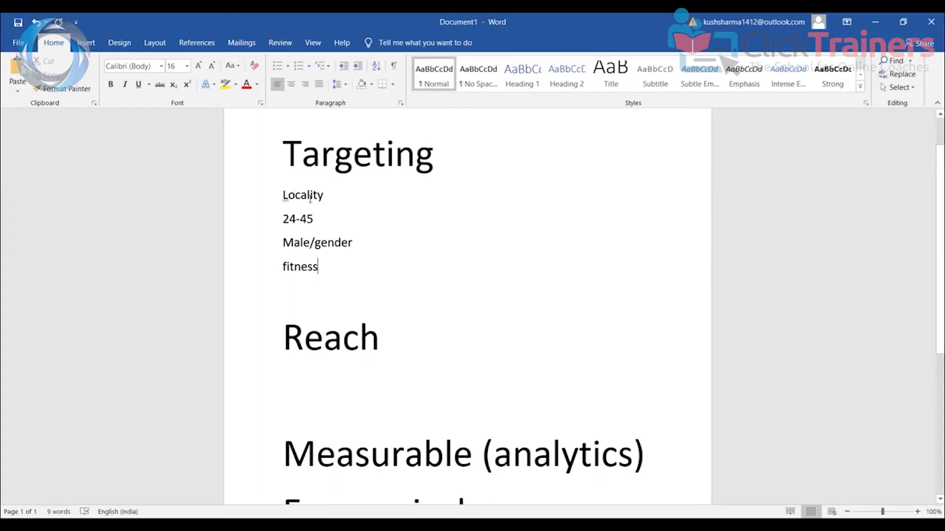
Review the locality, age, gender and fitness criteria under Targeting together with the Reach heading
{"action": "left_click_drag", "start_coordinate": [283, 194], "coordinate": [334, 269]}
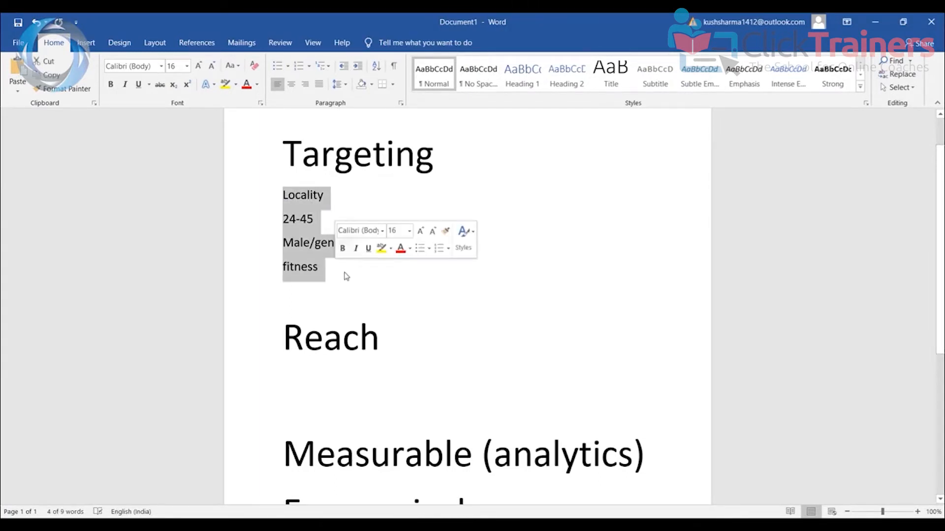
{"action": "left_click", "coordinate": [339, 271]}
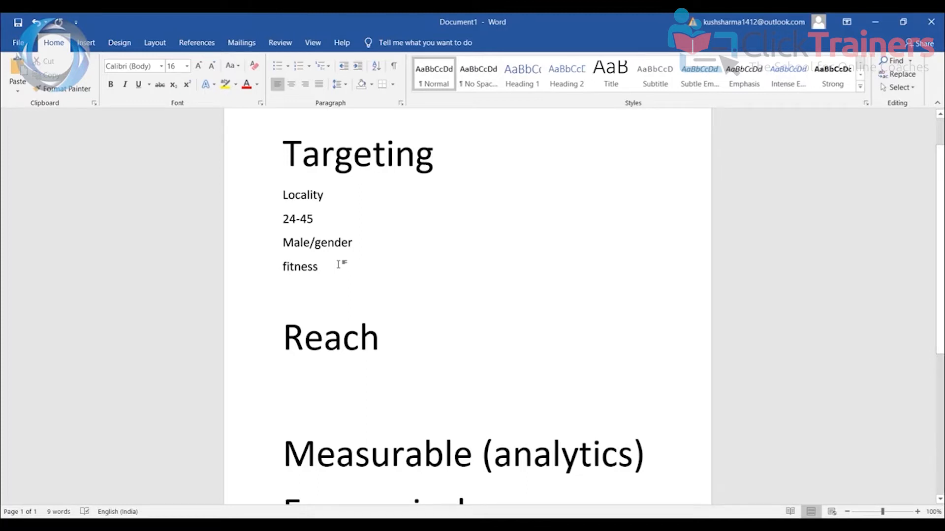
{"action": "left_click_drag", "start_coordinate": [283, 195], "coordinate": [338, 265]}
{"action": "left_click", "coordinate": [329, 265]}
{"action": "scroll", "coordinate": [443, 270], "scroll_direction": "down", "scroll_amount": 2}
{"action": "left_click", "coordinate": [391, 238]}
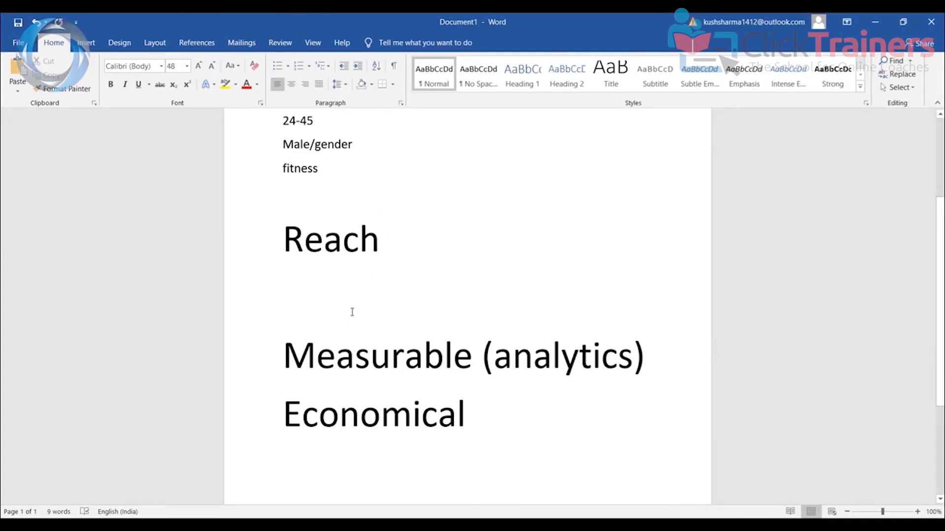
{"action": "left_click_drag", "start_coordinate": [295, 236], "coordinate": [401, 244]}
{"action": "left_click", "coordinate": [401, 244]}
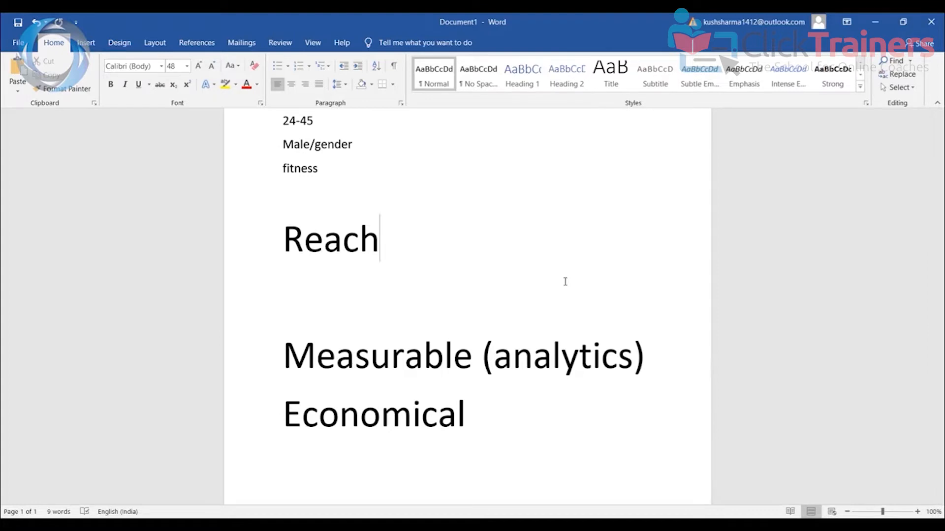
{"action": "scroll", "coordinate": [565, 281], "scroll_direction": "up", "scroll_amount": 1}
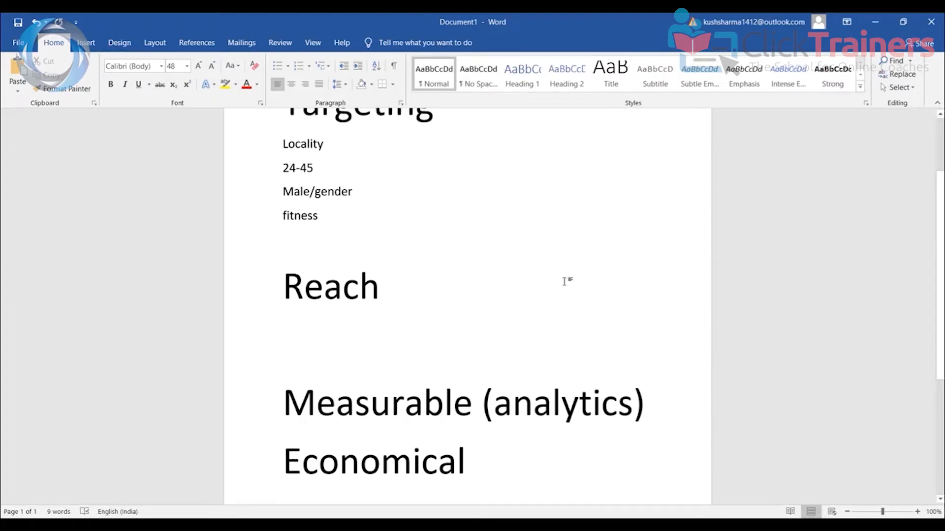
{"action": "left_click_drag", "start_coordinate": [280, 142], "coordinate": [344, 142]}
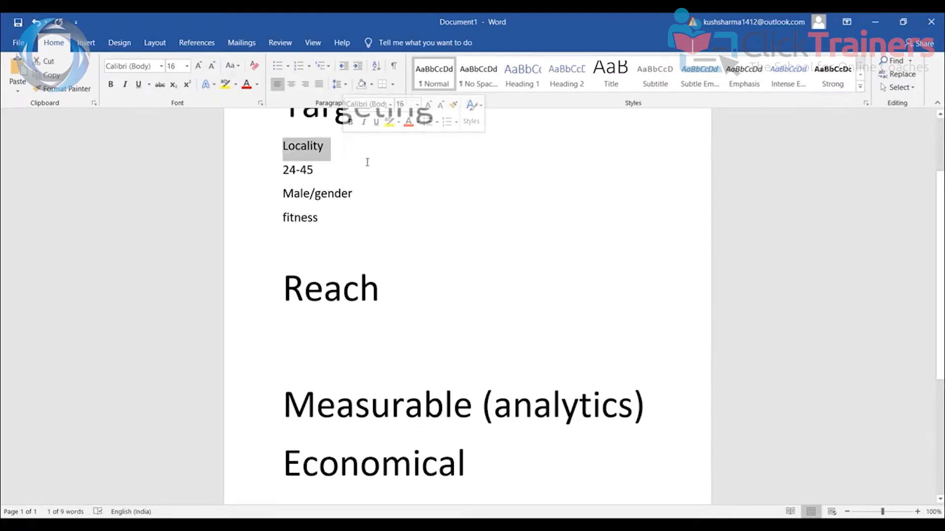
{"action": "scroll", "coordinate": [355, 177], "scroll_direction": "up", "scroll_amount": 1}
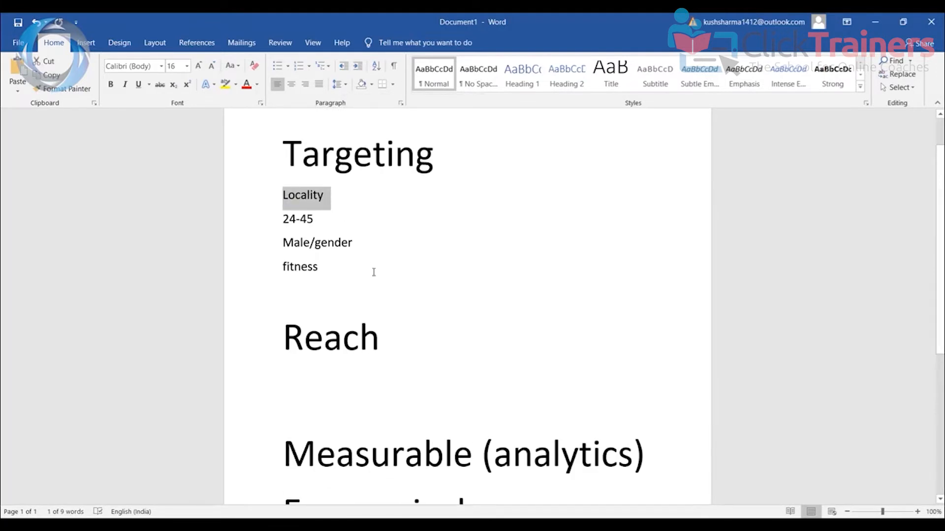
{"action": "scroll", "coordinate": [389, 301], "scroll_direction": "down", "scroll_amount": 1}
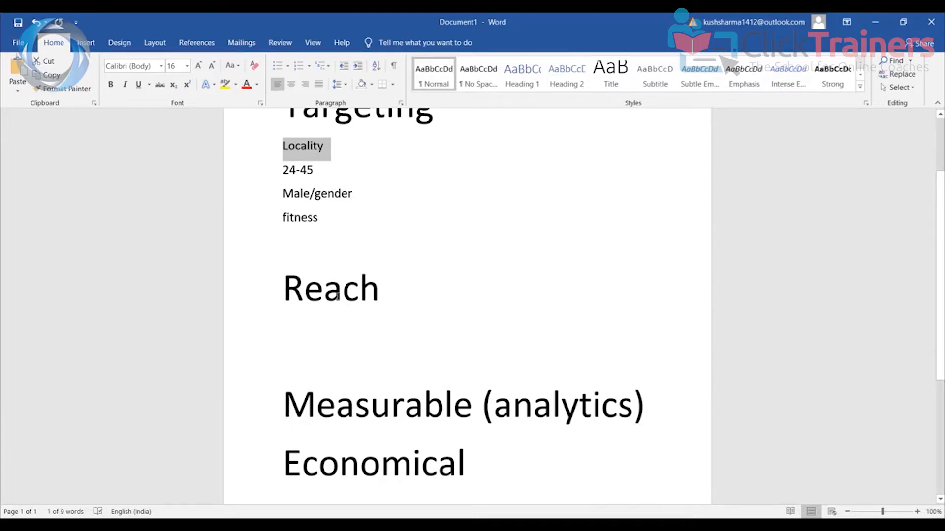
Remove the blank line below the Reach heading and go over the Measurable (analytics) and Economical headings
{"action": "left_click", "coordinate": [310, 361]}
{"action": "key", "text": "BackSpace"}
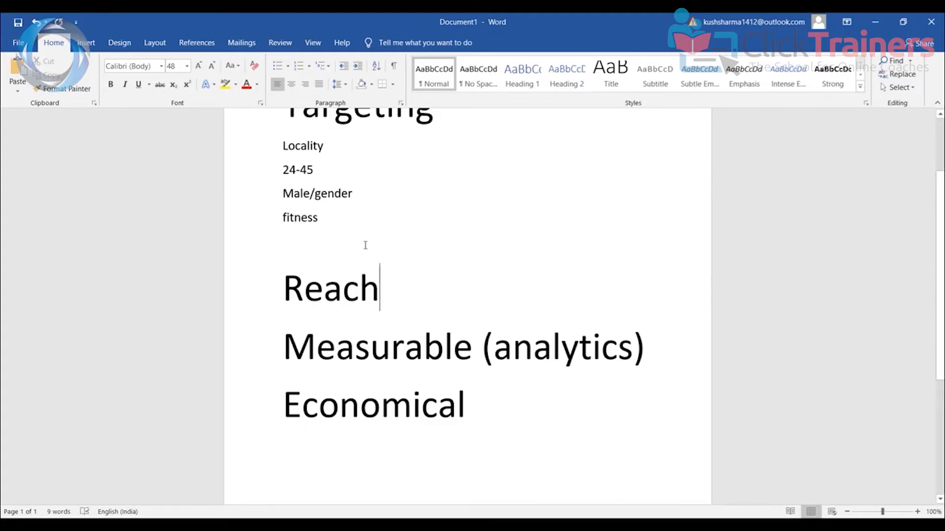
{"action": "left_click_drag", "start_coordinate": [294, 352], "coordinate": [633, 350]}
{"action": "left_click", "coordinate": [656, 348]}
{"action": "left_click_drag", "start_coordinate": [284, 406], "coordinate": [470, 418]}
{"action": "left_click", "coordinate": [518, 413]}
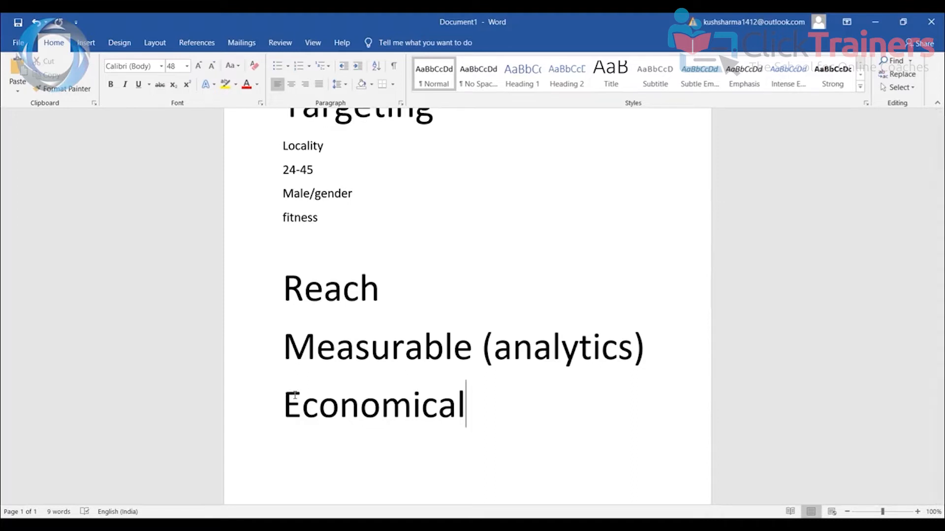
Extend the last heading to read "Economical as well as effective"
{"action": "left_click", "coordinate": [471, 404]}
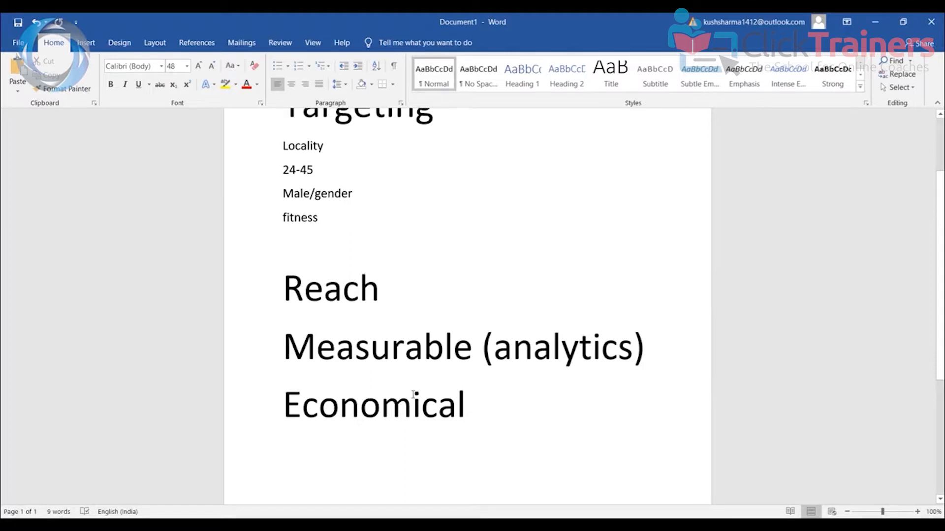
{"action": "left_click_drag", "start_coordinate": [286, 399], "coordinate": [483, 405]}
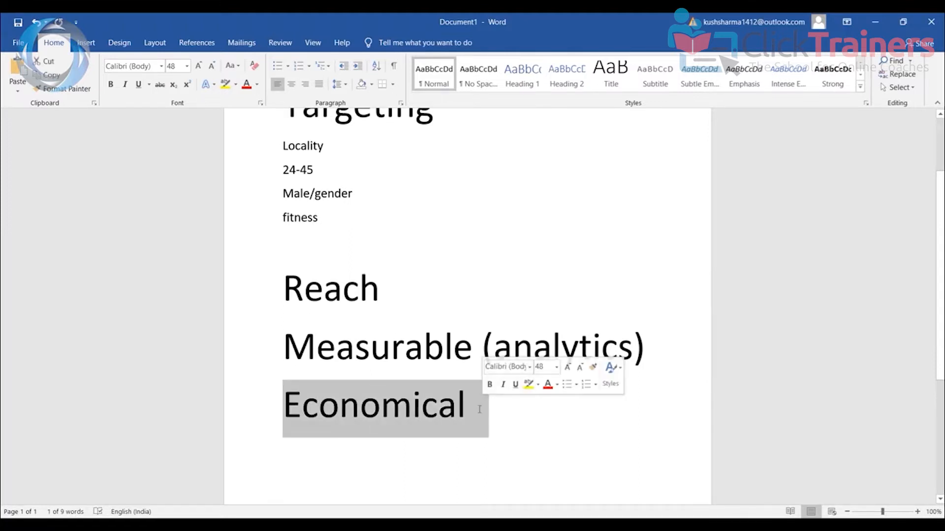
{"action": "left_click", "coordinate": [475, 411]}
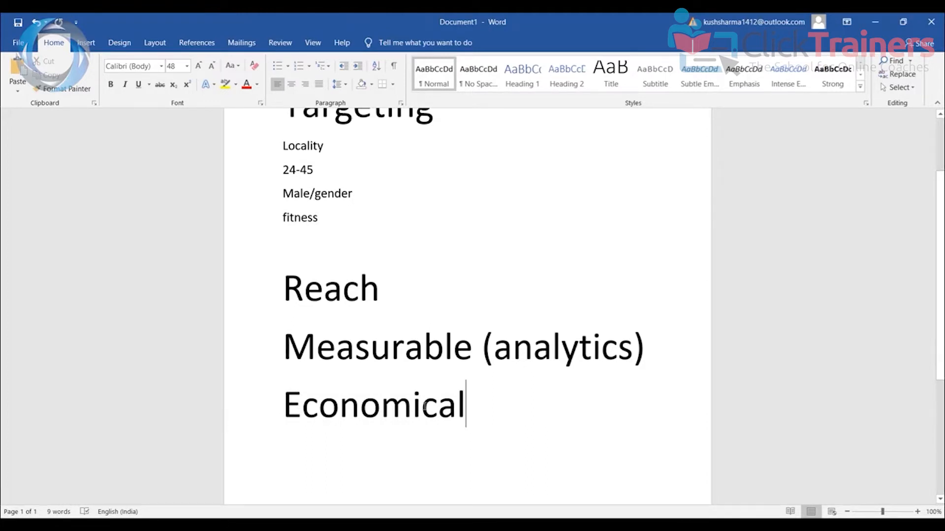
{"action": "type", "text": "as well as"}
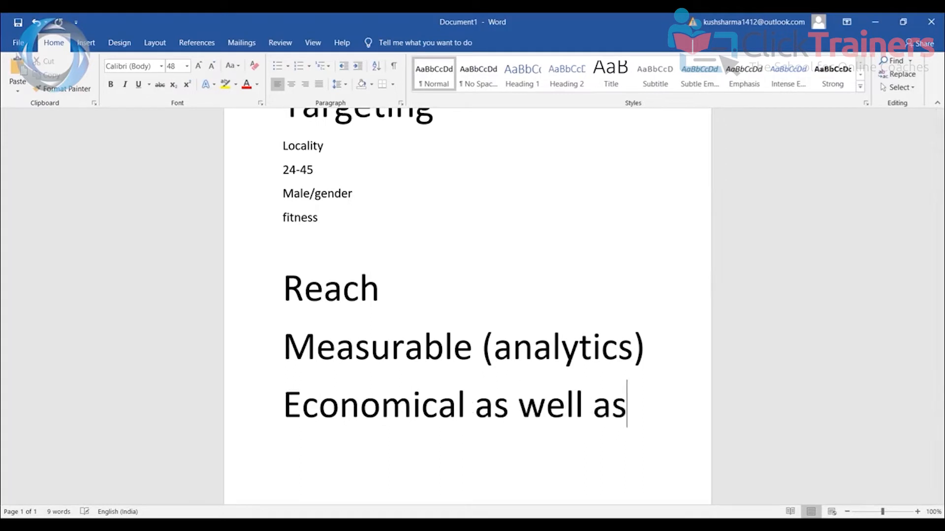
{"action": "type", "text": " effective"}
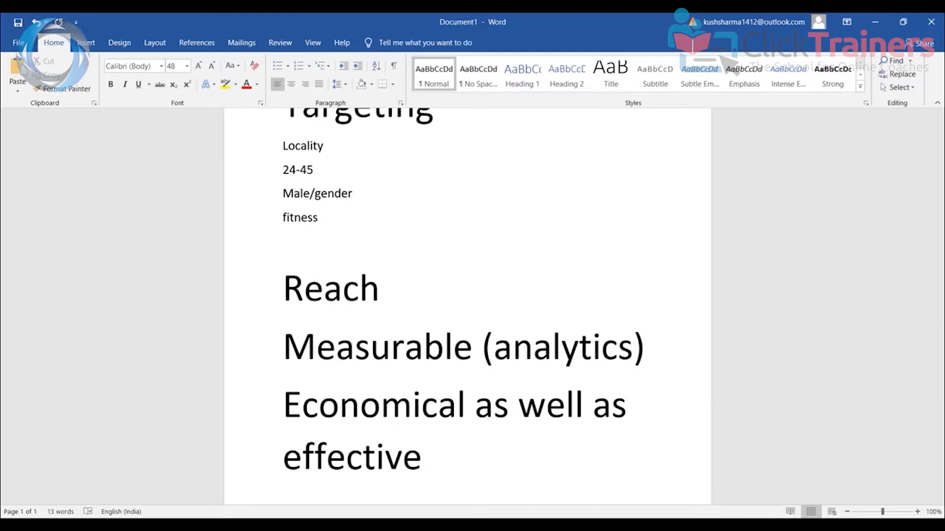
Go back to the start of the document and recap the Targeting heading and its criteria
{"action": "scroll", "coordinate": [437, 249], "scroll_direction": "up", "scroll_amount": 3}
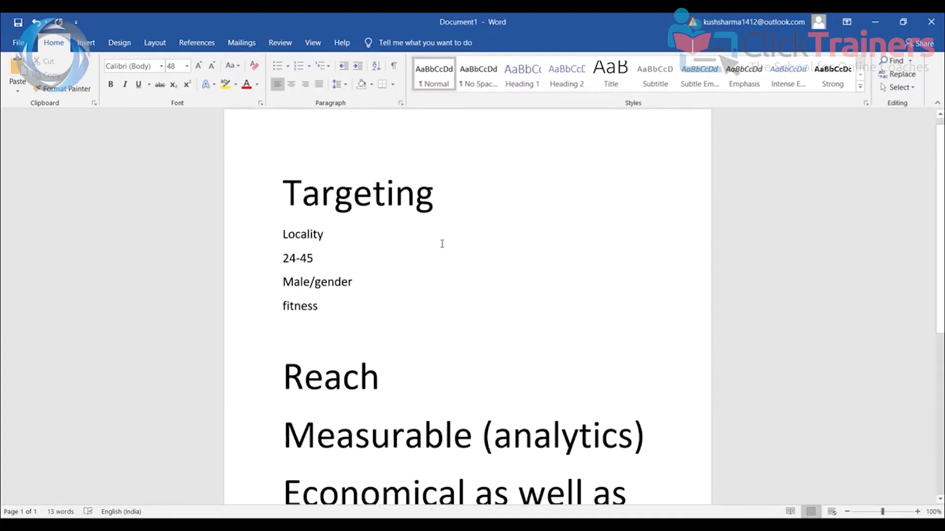
{"action": "left_click_drag", "start_coordinate": [284, 192], "coordinate": [418, 291]}
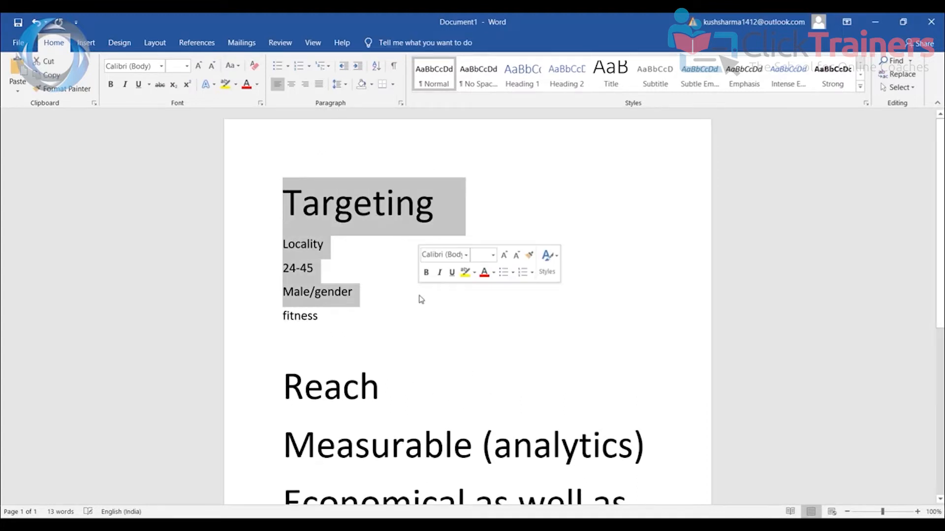
{"action": "left_click", "coordinate": [405, 309]}
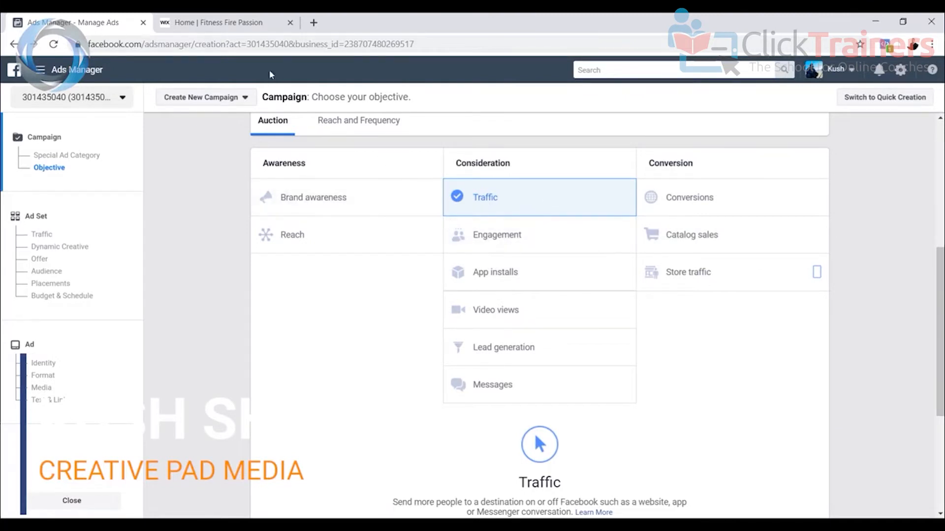
Switch to the browser and examine the Fitness Fire Passion website's home page, including its navigation and fitness class section
{"action": "left_click", "coordinate": [233, 23]}
{"action": "scroll", "coordinate": [669, 350], "scroll_direction": "down", "scroll_amount": 3}
{"action": "scroll", "coordinate": [669, 350], "scroll_direction": "up", "scroll_amount": 3}
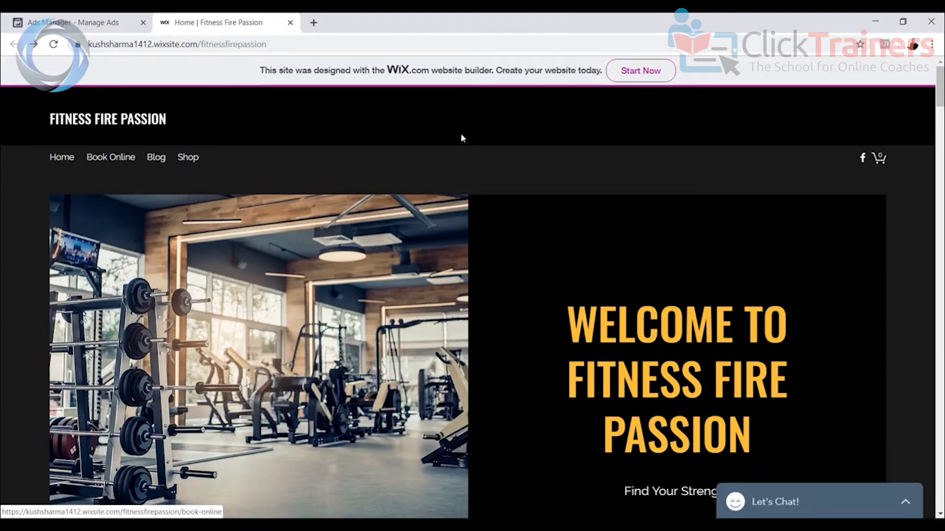
{"action": "scroll", "coordinate": [593, 213], "scroll_direction": "down", "scroll_amount": 15}
{"action": "scroll", "coordinate": [584, 208], "scroll_direction": "down", "scroll_amount": 6}
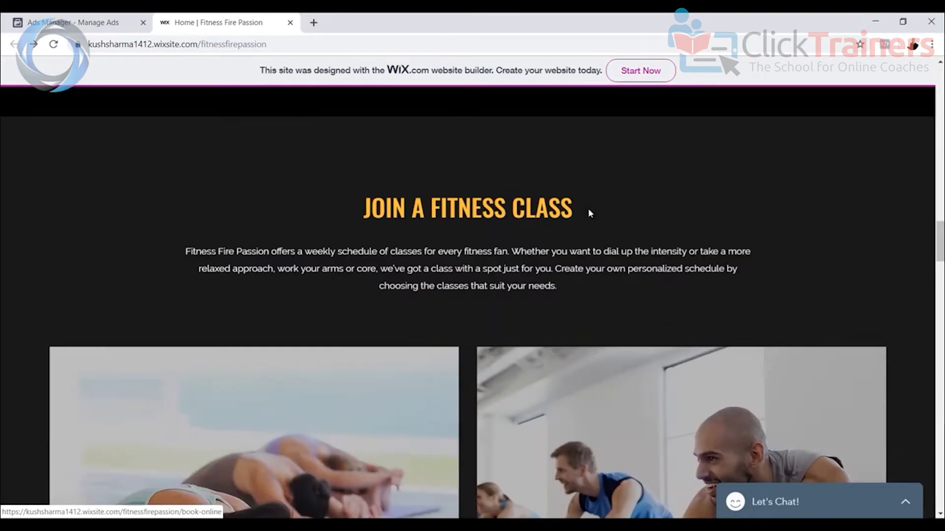
{"action": "scroll", "coordinate": [583, 208], "scroll_direction": "up", "scroll_amount": 10}
{"action": "scroll", "coordinate": [592, 212], "scroll_direction": "up", "scroll_amount": 10}
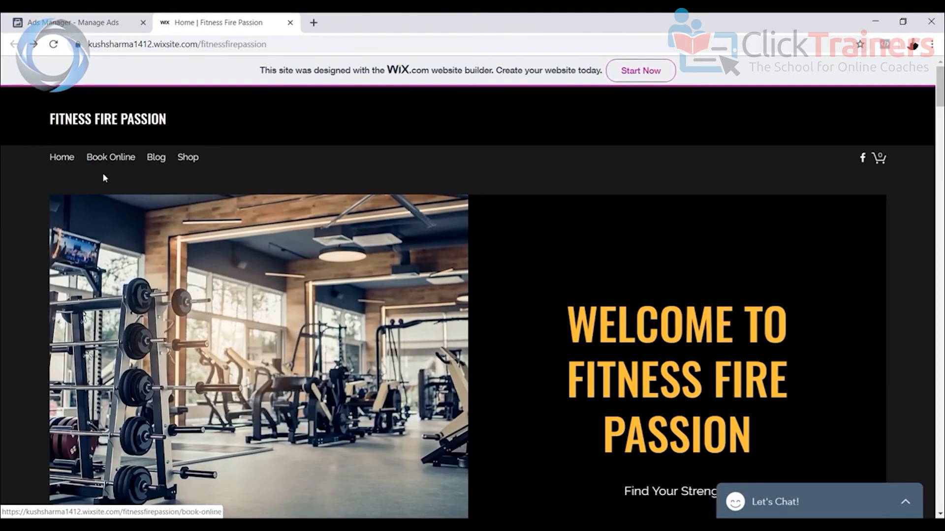
{"action": "scroll", "coordinate": [325, 241], "scroll_direction": "down", "scroll_amount": 2}
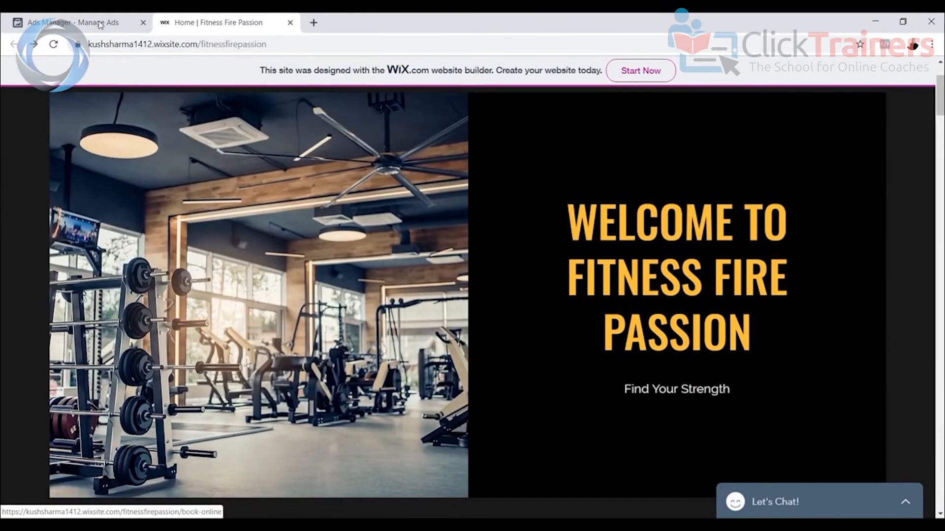
Check the Traffic objective in Ads Manager against the Fitness Fire Passion site as its destination, browsing the trainer section
{"action": "left_click", "coordinate": [83, 25]}
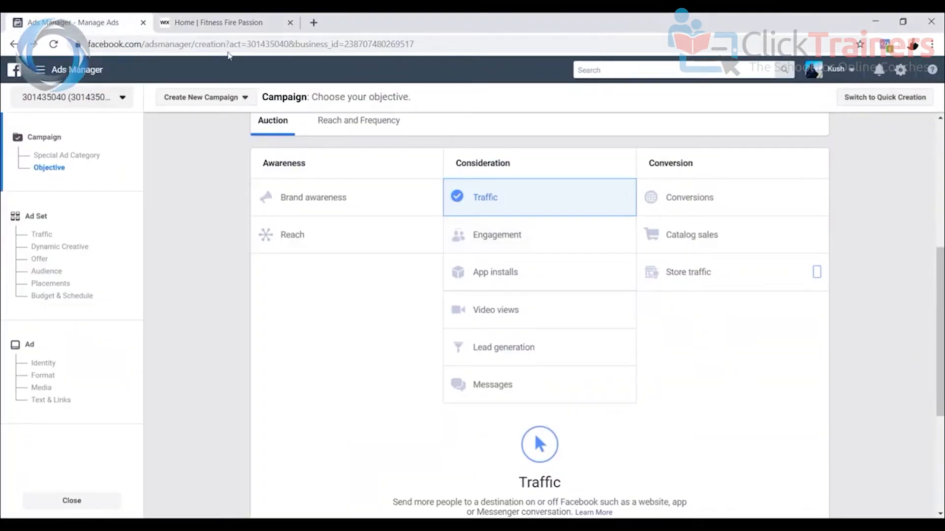
{"action": "left_click", "coordinate": [220, 25]}
{"action": "scroll", "coordinate": [674, 278], "scroll_direction": "up", "scroll_amount": 2}
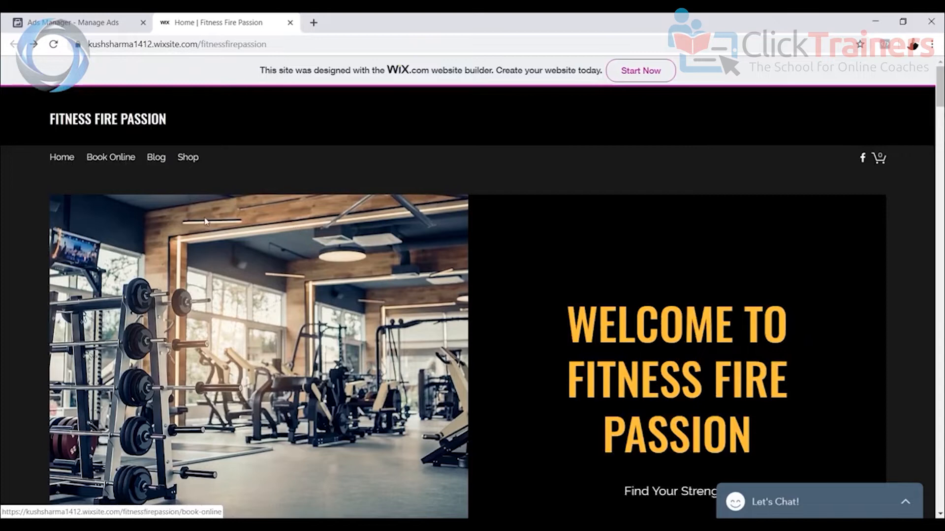
{"action": "scroll", "coordinate": [610, 290], "scroll_direction": "down", "scroll_amount": 10}
{"action": "scroll", "coordinate": [606, 287], "scroll_direction": "down", "scroll_amount": 20}
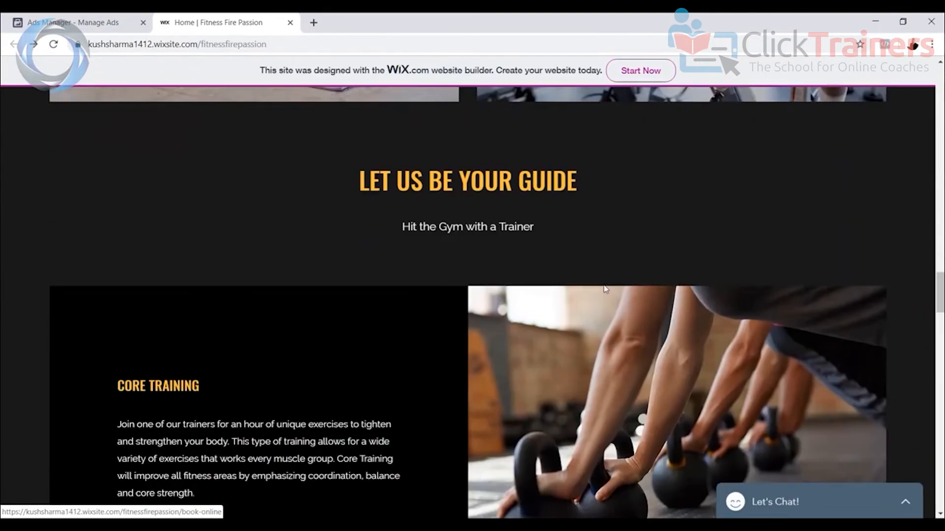
{"action": "left_click_drag", "start_coordinate": [941, 345], "coordinate": [940, 91]}
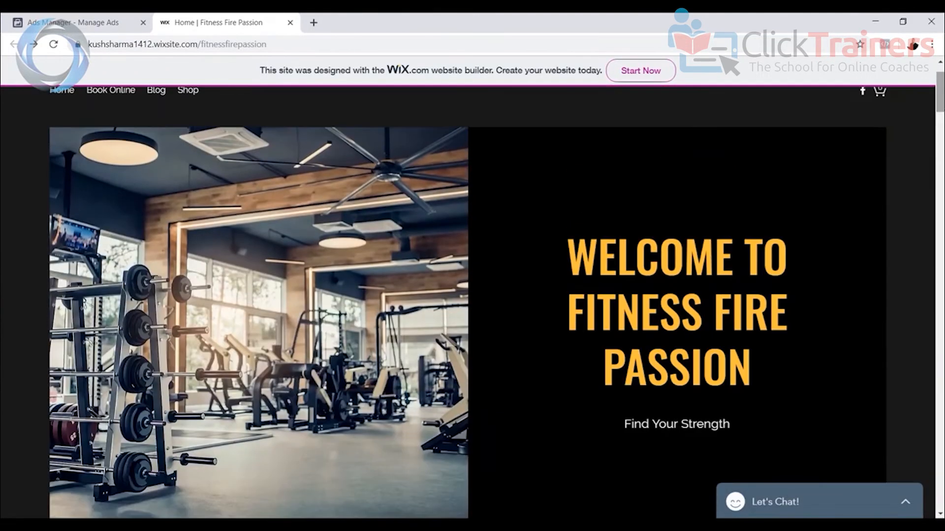
Open the Fitness Fire Passion site's Book Online page and look over the Pilates and Indoor Cycling class listings
{"action": "scroll", "coordinate": [224, 191], "scroll_direction": "up", "scroll_amount": 2}
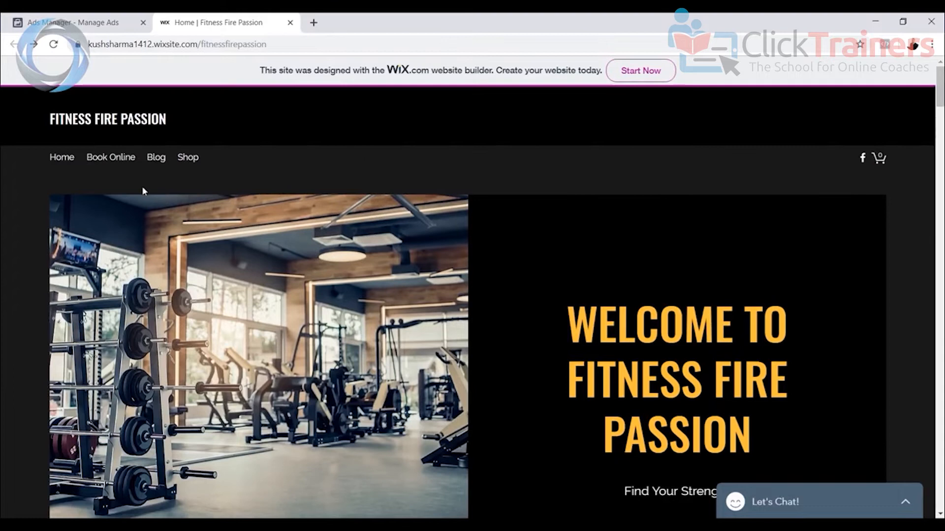
{"action": "left_click", "coordinate": [112, 161]}
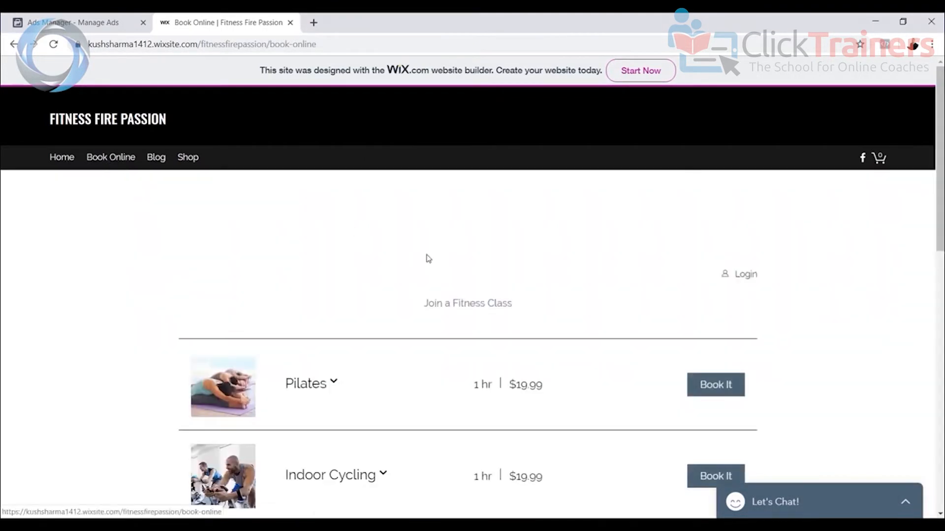
{"action": "scroll", "coordinate": [437, 262], "scroll_direction": "down", "scroll_amount": 3}
{"action": "scroll", "coordinate": [123, 130], "scroll_direction": "up", "scroll_amount": 2}
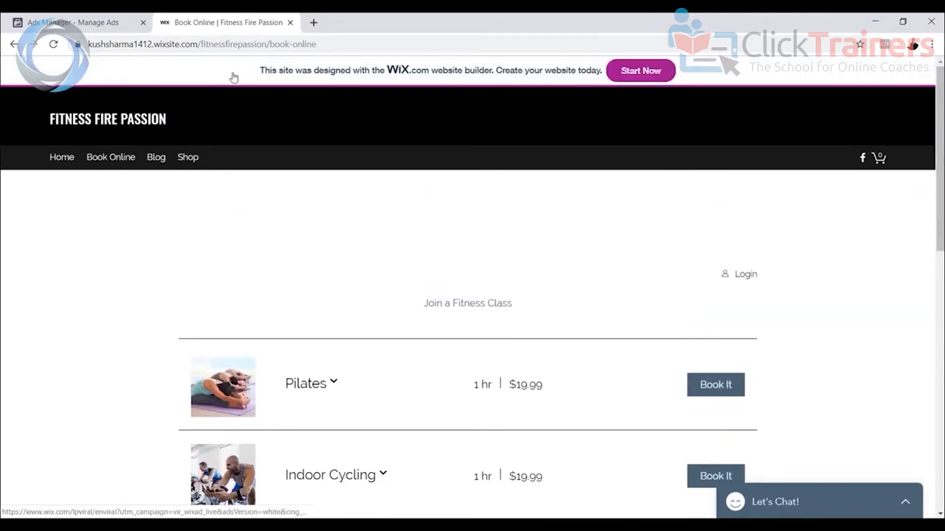
{"action": "scroll", "coordinate": [554, 312], "scroll_direction": "down", "scroll_amount": 2}
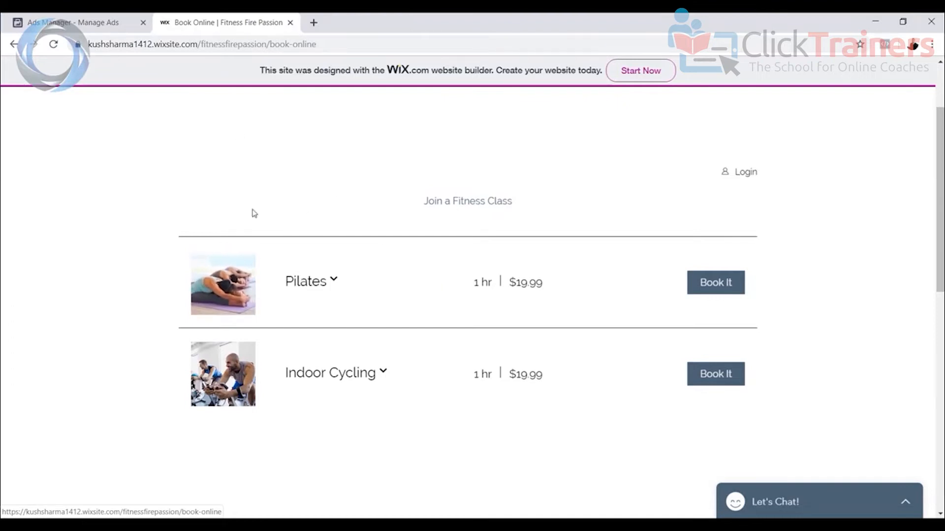
Compare the Traffic and Conversions objectives in Ads Manager with the class booking options on the Book Online page
{"action": "left_click", "coordinate": [89, 22]}
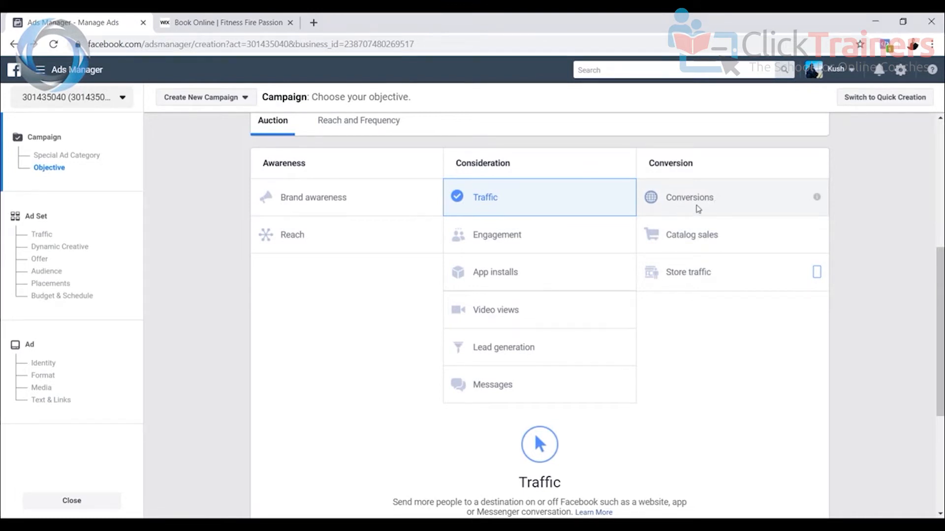
{"action": "left_click", "coordinate": [227, 22]}
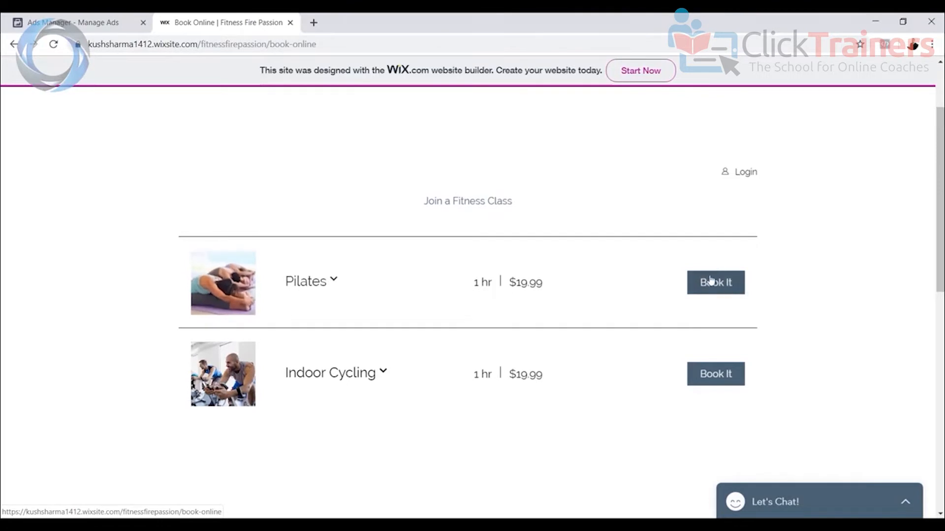
{"action": "left_click", "coordinate": [118, 22]}
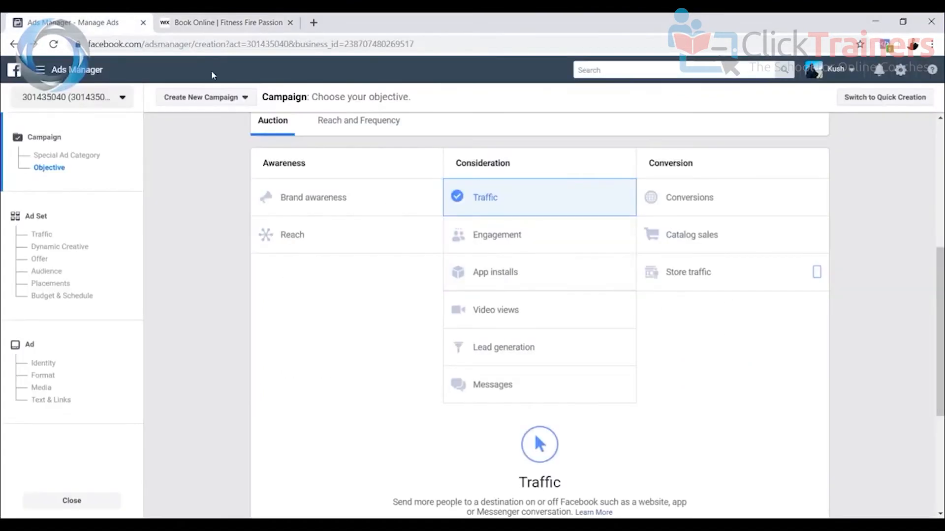
{"action": "left_click", "coordinate": [256, 24]}
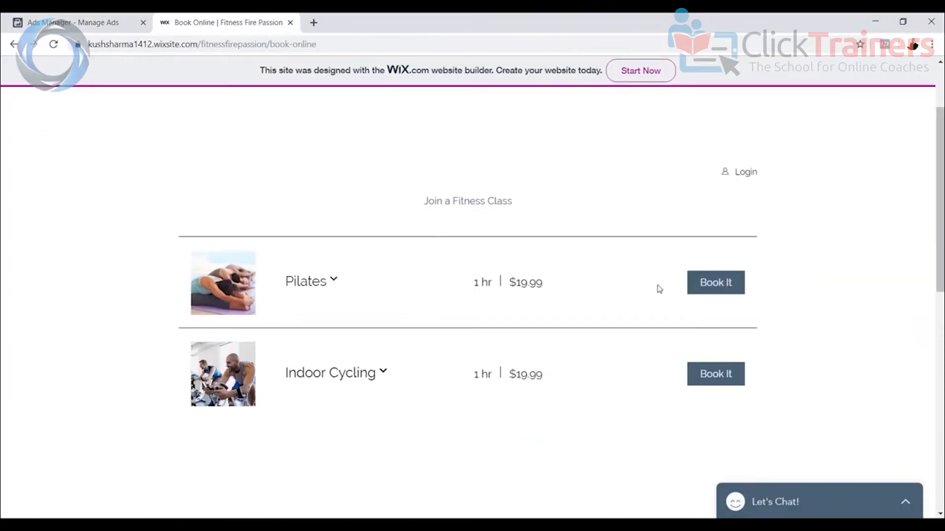
Return to the Traffic campaign setup in Ads Manager and name the campaign "Memberships"
{"action": "left_click", "coordinate": [69, 23]}
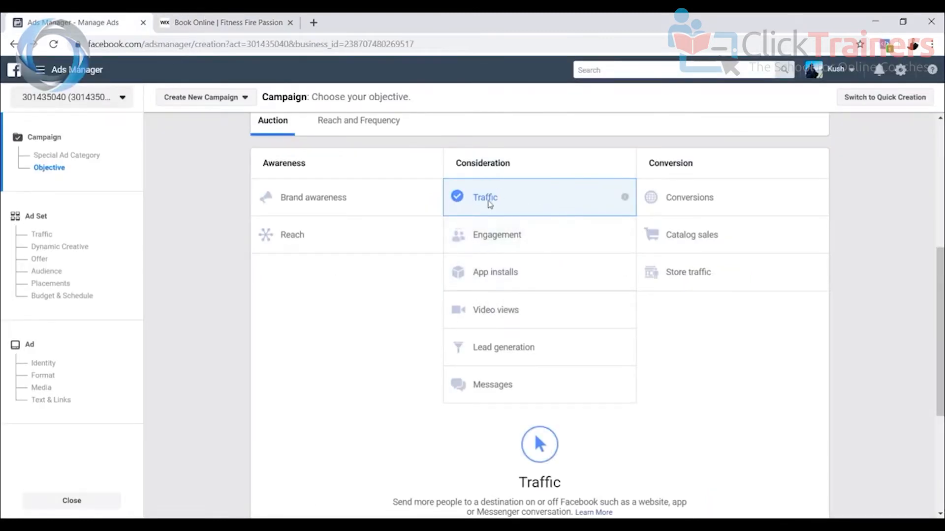
{"action": "scroll", "coordinate": [594, 236], "scroll_direction": "down", "scroll_amount": 5}
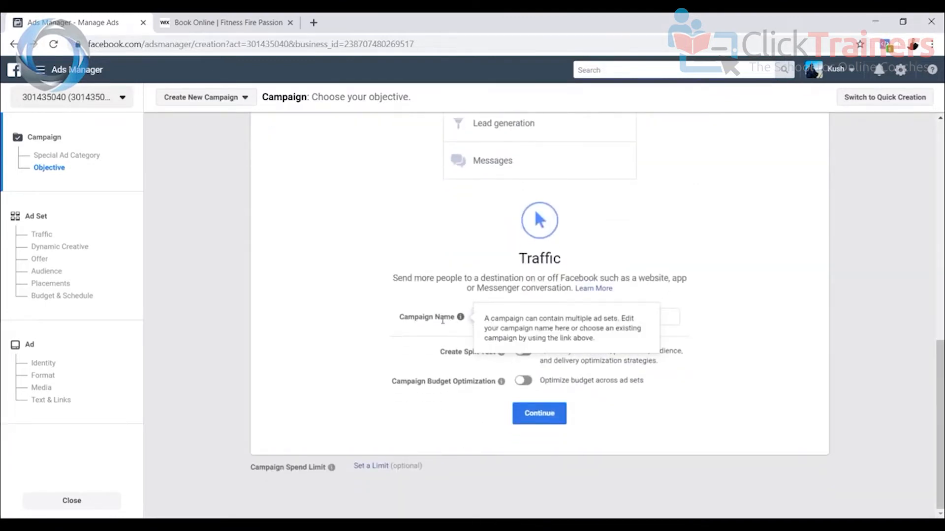
{"action": "double_click", "coordinate": [504, 317]}
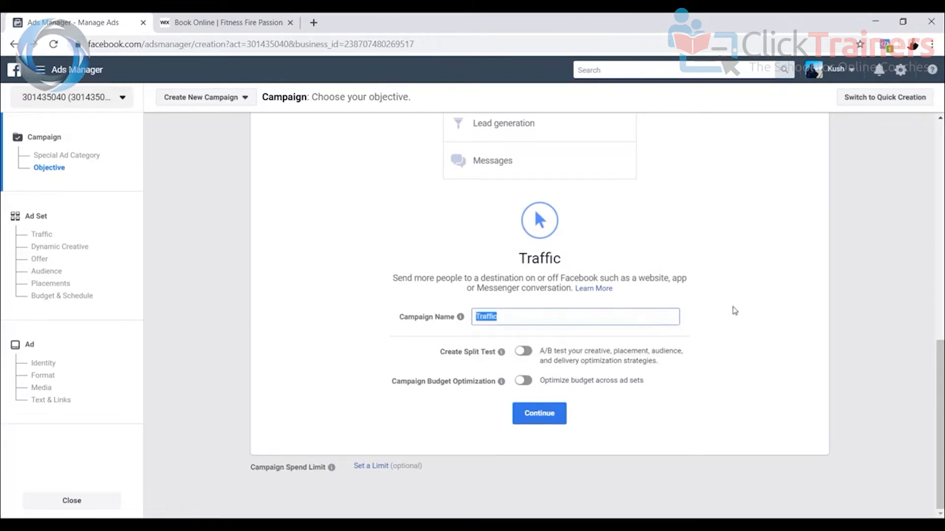
{"action": "type", "text": "Memberships"}
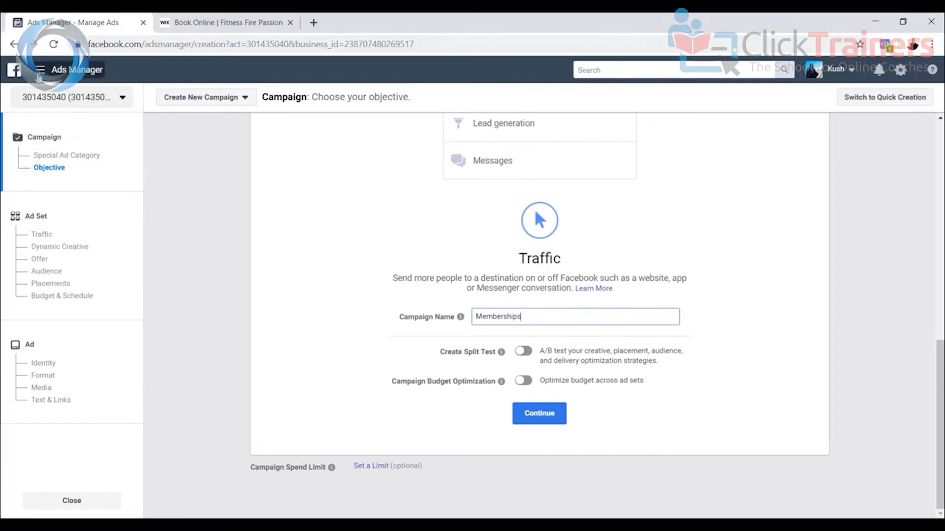
Open Ads Manager in a separate browser tab, switch to the Creative Pad Photography ad account, and browse its campaign list
{"action": "left_click", "coordinate": [39, 71]}
{"action": "right_click", "coordinate": [45, 134]}
{"action": "left_click", "coordinate": [74, 143]}
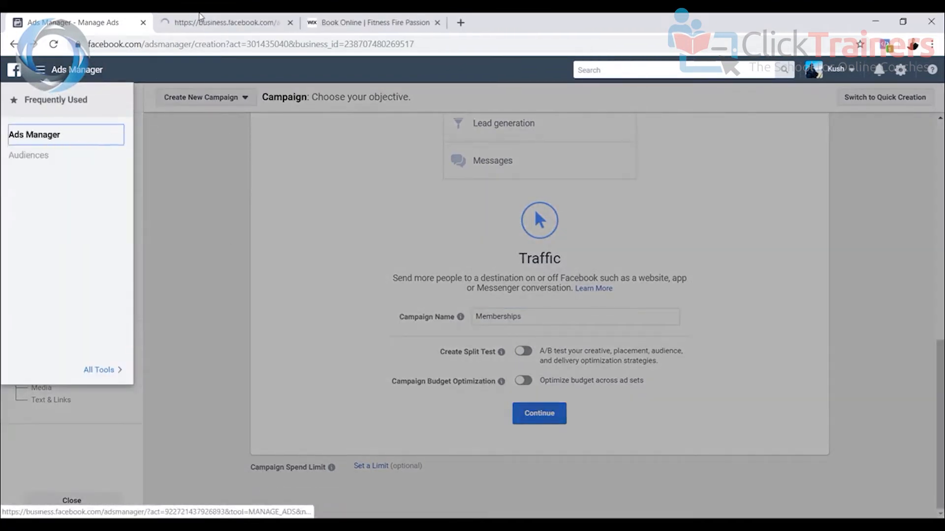
{"action": "left_click", "coordinate": [198, 19]}
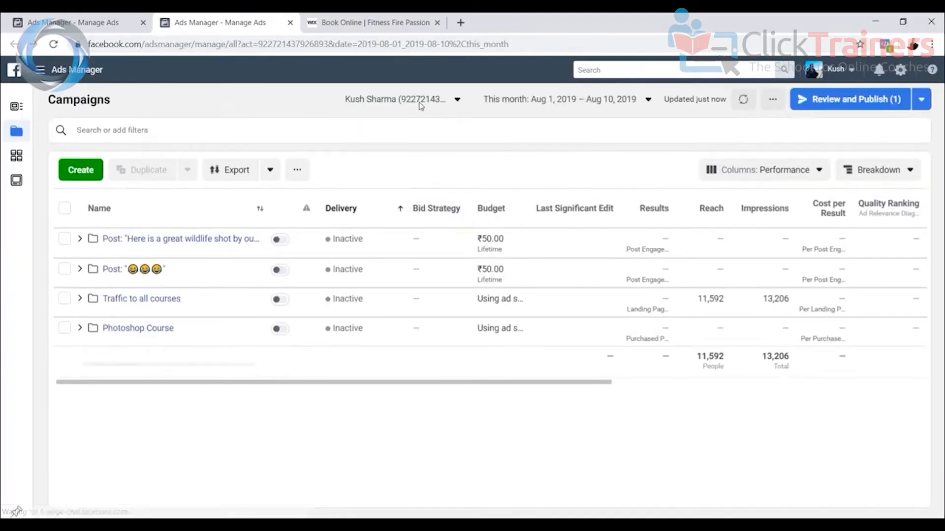
{"action": "left_click", "coordinate": [419, 101]}
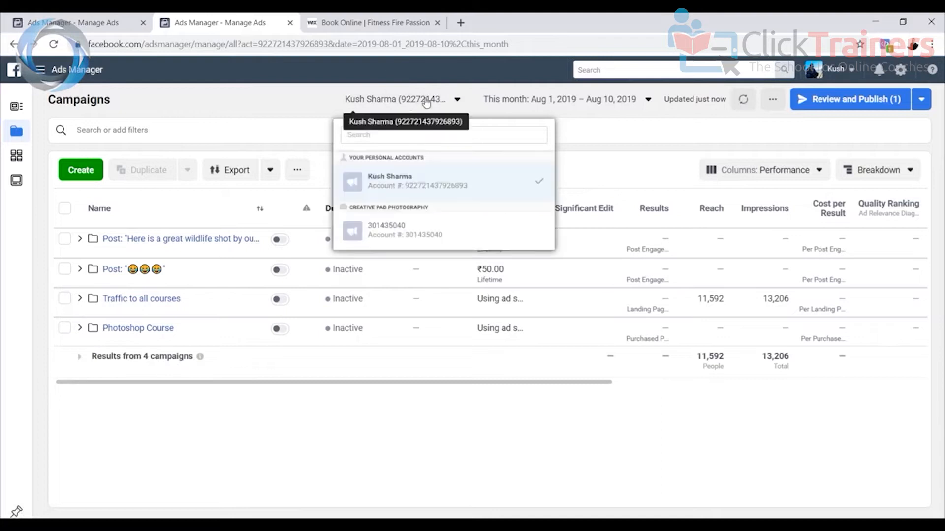
{"action": "left_click", "coordinate": [413, 229]}
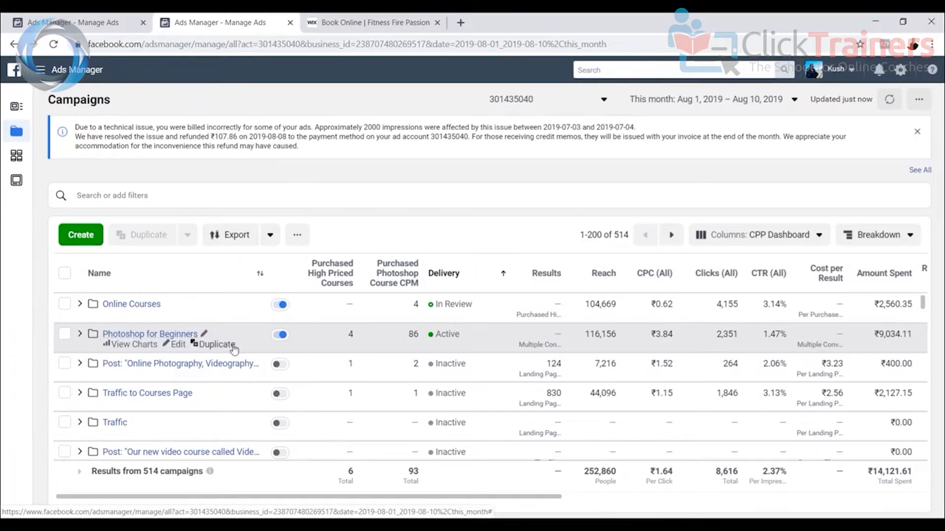
{"action": "scroll", "coordinate": [233, 348], "scroll_direction": "down", "scroll_amount": 18}
{"action": "scroll", "coordinate": [232, 347], "scroll_direction": "up", "scroll_amount": 18}
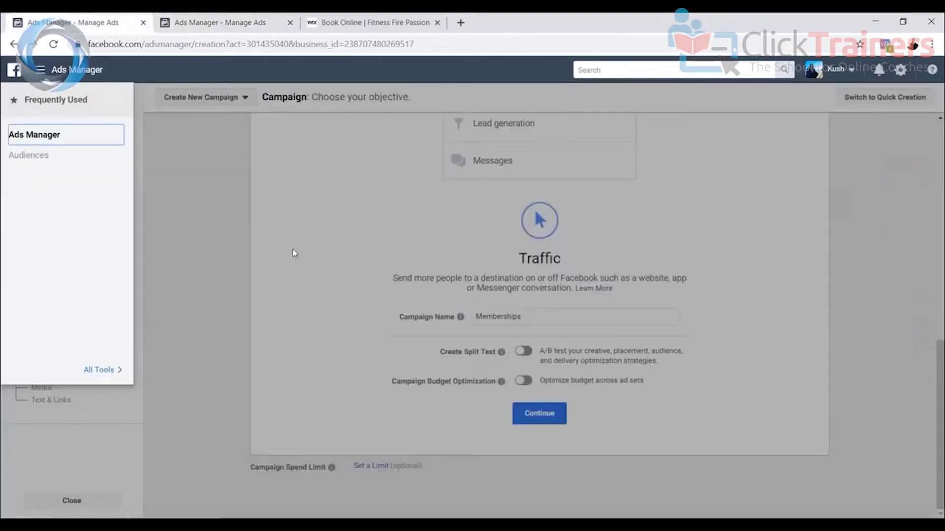
Return to the Memberships campaign setup, dismiss the open navigation menu, and proceed to the ad set settings
{"action": "left_click", "coordinate": [294, 253]}
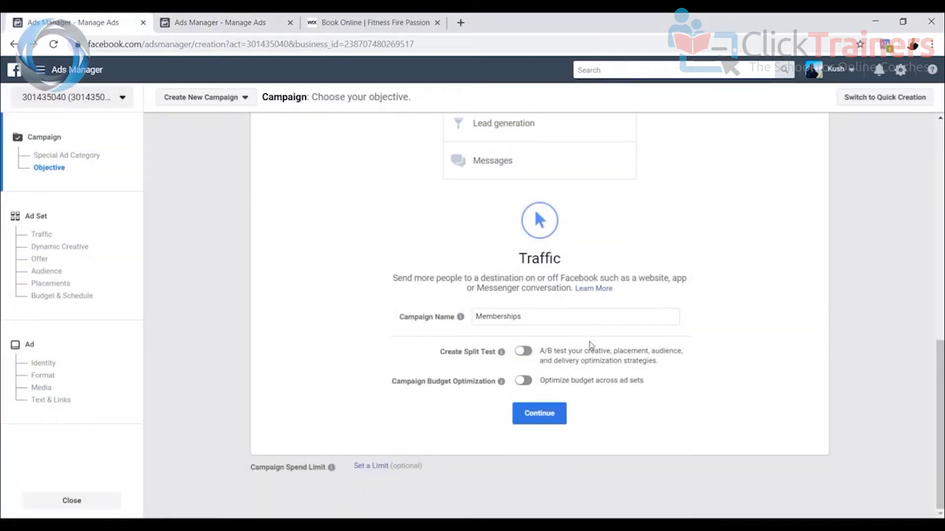
{"action": "left_click", "coordinate": [511, 316]}
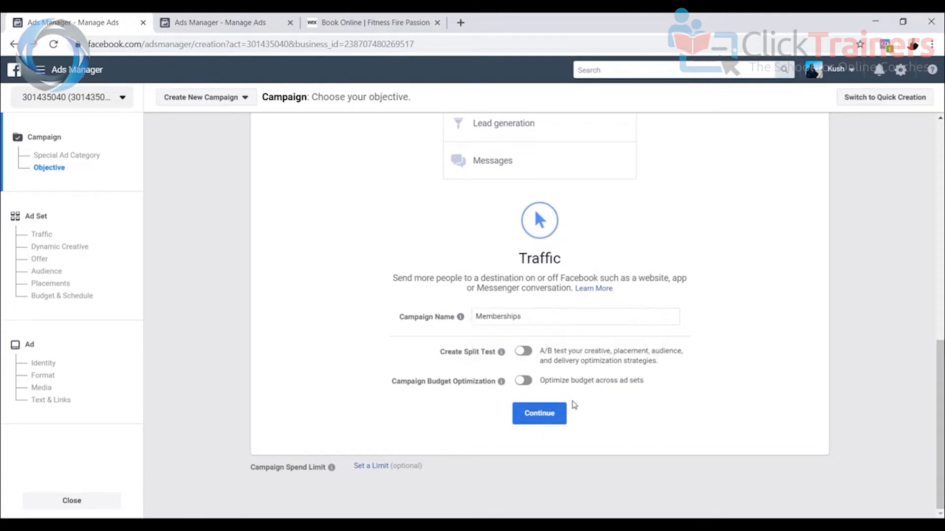
{"action": "left_click", "coordinate": [538, 414]}
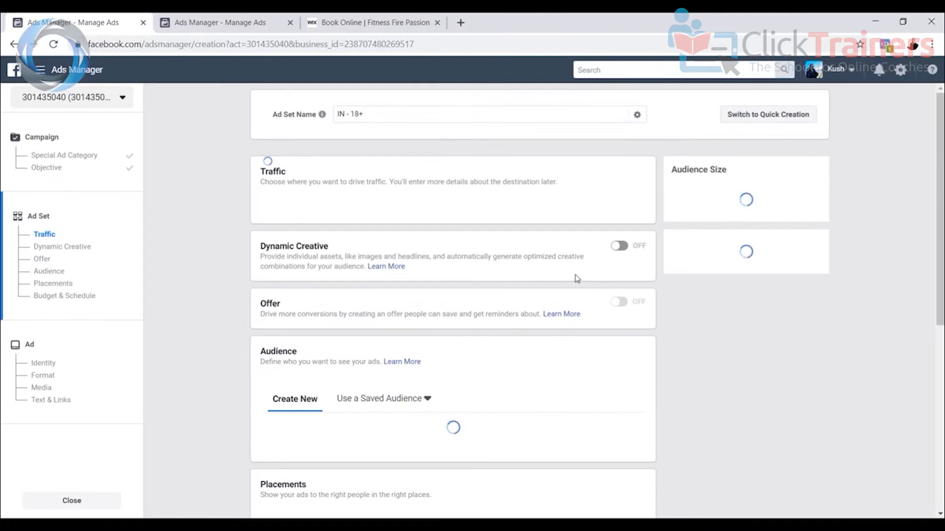
{"action": "scroll", "coordinate": [450, 315], "scroll_direction": "down", "scroll_amount": 2}
{"action": "scroll", "coordinate": [445, 359], "scroll_direction": "up", "scroll_amount": 2}
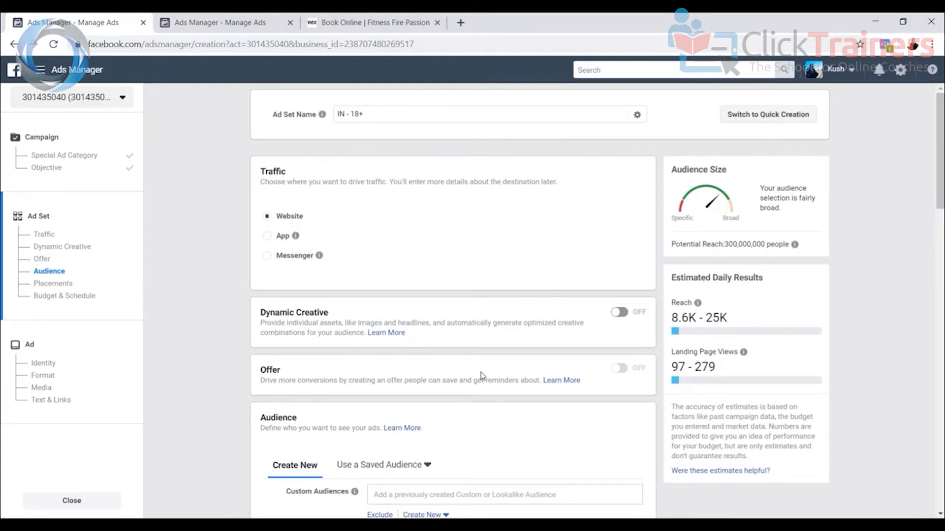
Look over the ad set's audience options and rename the ad set "general targeting"
{"action": "mouse_move", "coordinate": [309, 110]}
{"action": "triple_click", "coordinate": [367, 116]}
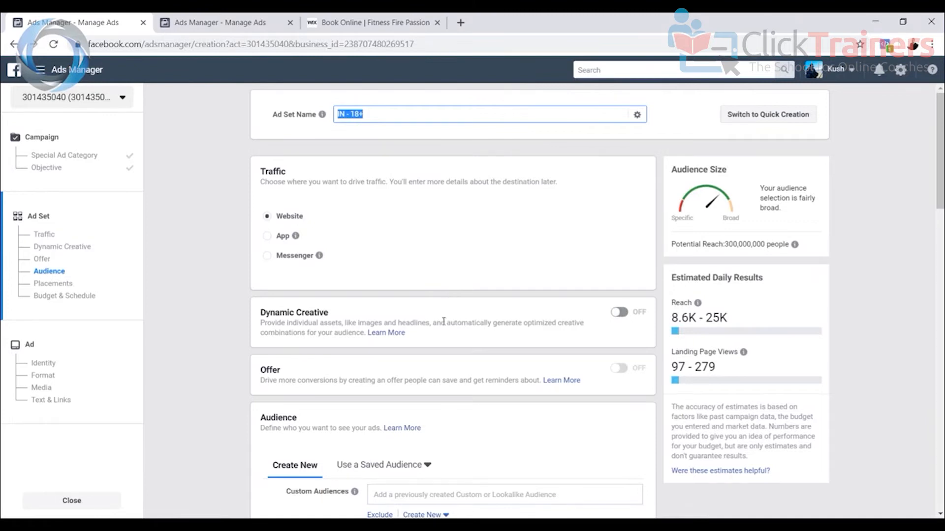
{"action": "scroll", "coordinate": [437, 295], "scroll_direction": "down", "scroll_amount": 5}
{"action": "scroll", "coordinate": [367, 349], "scroll_direction": "down", "scroll_amount": 2}
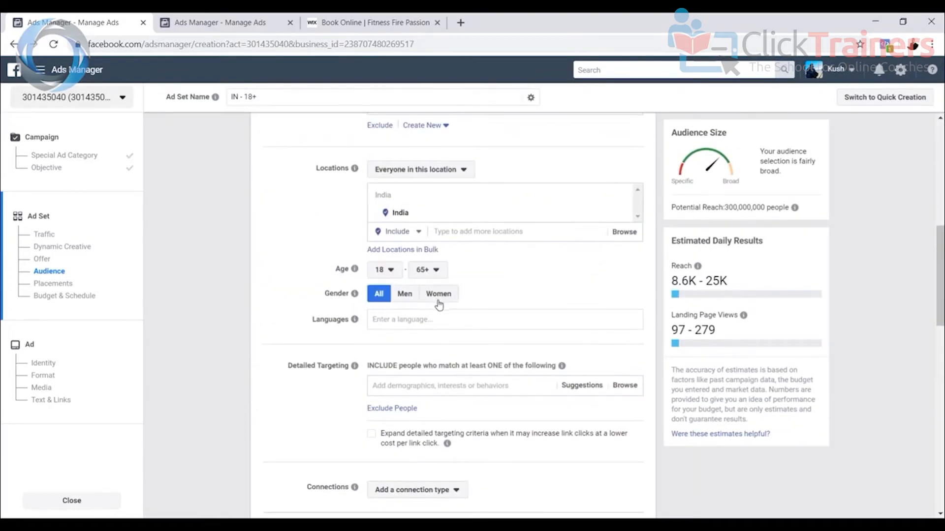
{"action": "scroll", "coordinate": [433, 295], "scroll_direction": "up", "scroll_amount": 10}
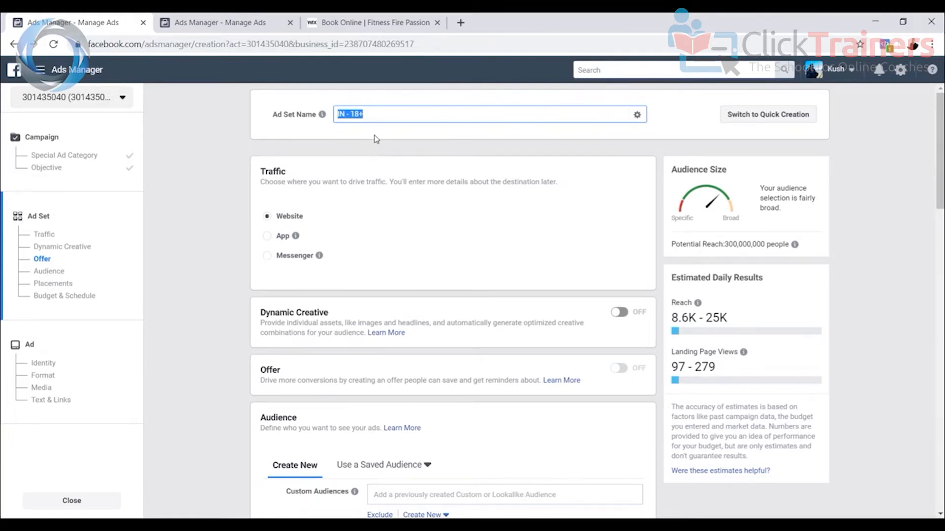
{"action": "type", "text": "geb=n=="}
{"action": "key", "text": "BackSpace"}
{"action": "key", "text": "BackSpace"}
{"action": "key", "text": "BackSpace"}
{"action": "key", "text": "BackSpace"}
{"action": "key", "text": "BackSpace"}
{"action": "type", "text": "eneral targetting"}
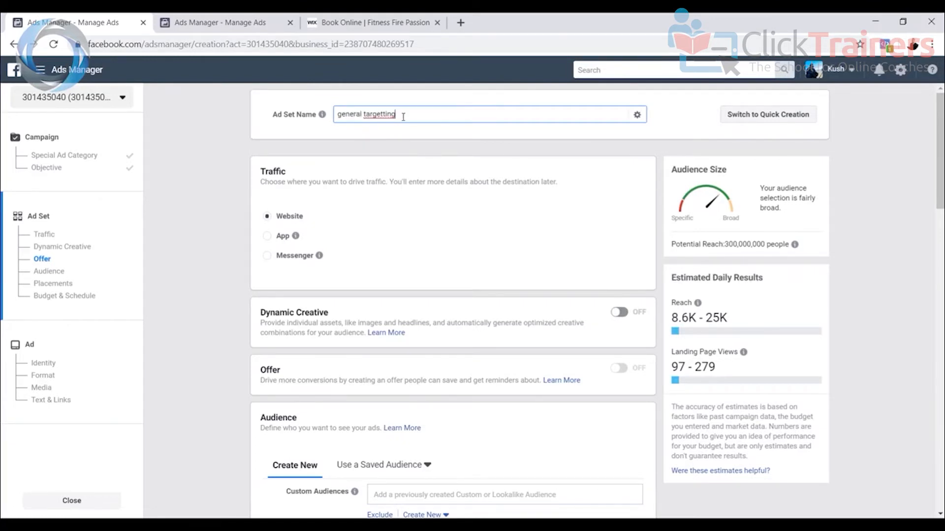
{"action": "key", "text": "BackSpace"}
{"action": "key", "text": "BackSpace"}
{"action": "key", "text": "BackSpace"}
{"action": "type", "text": "g"}
Review the ad set's Website, App and Messenger traffic destinations, checking the Website option against the Fitness Fire Passion page
{"action": "scroll", "coordinate": [452, 257], "scroll_direction": "down", "scroll_amount": 1}
{"action": "scroll", "coordinate": [451, 256], "scroll_direction": "down", "scroll_amount": 2}
{"action": "scroll", "coordinate": [459, 267], "scroll_direction": "up", "scroll_amount": 2}
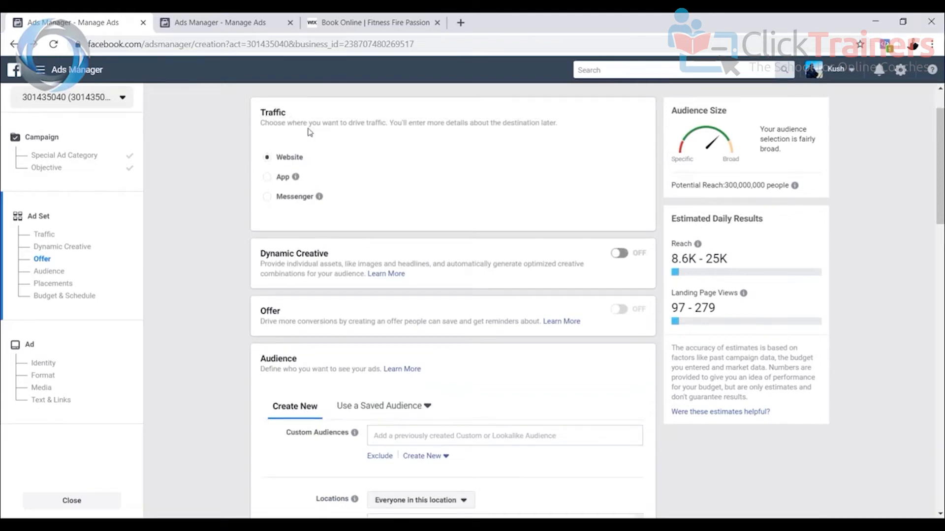
{"action": "mouse_move", "coordinate": [296, 179]}
{"action": "left_click", "coordinate": [353, 22]}
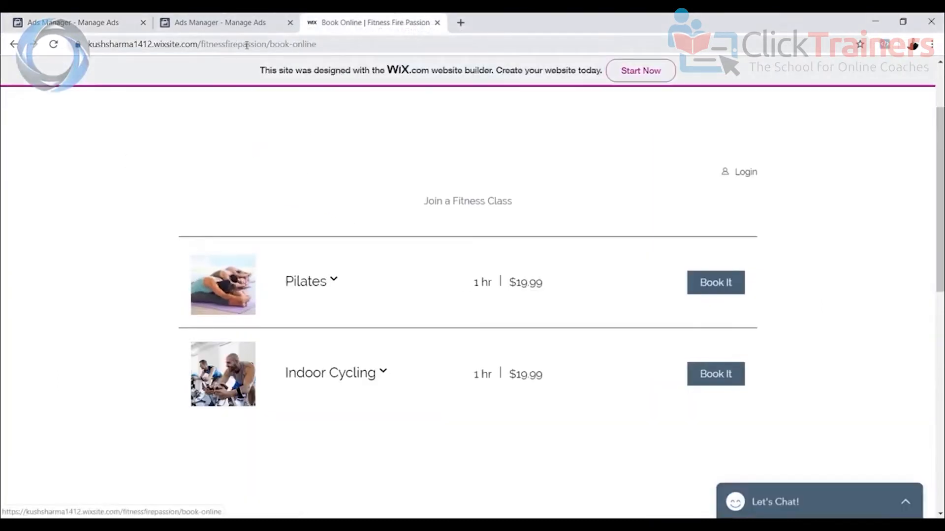
{"action": "left_click", "coordinate": [108, 24]}
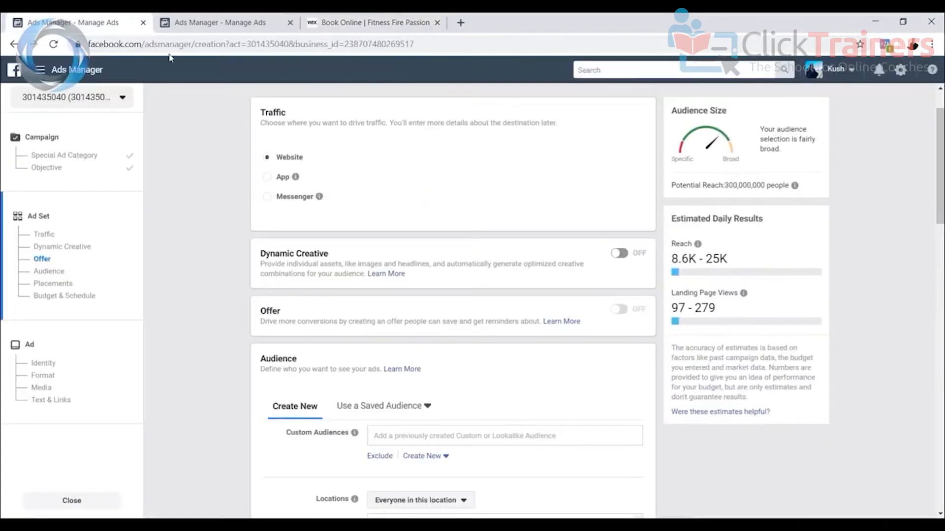
Review the ad set's Dynamic Creative and Offer settings and the Custom Audiences options in the Audience section
{"action": "scroll", "coordinate": [441, 244], "scroll_direction": "down", "scroll_amount": 1}
{"action": "scroll", "coordinate": [320, 232], "scroll_direction": "down", "scroll_amount": 3}
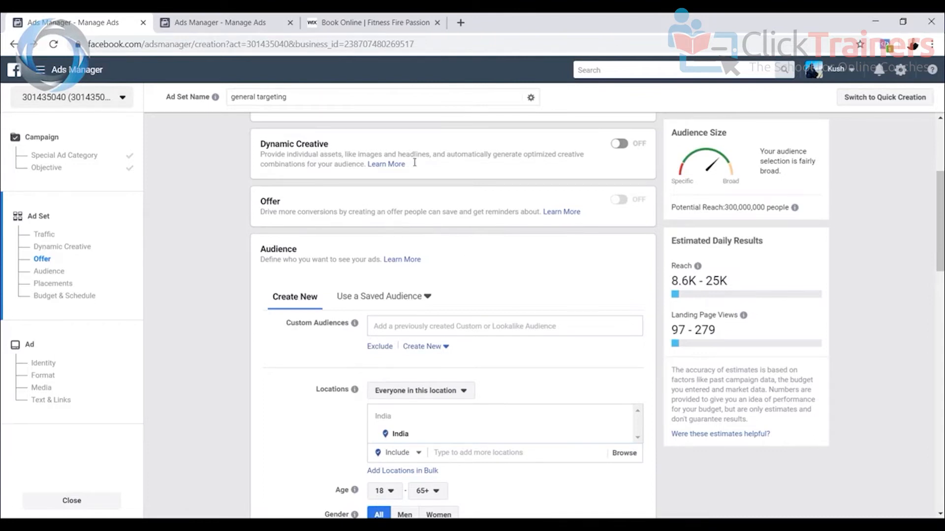
{"action": "mouse_move", "coordinate": [631, 203]}
{"action": "scroll", "coordinate": [557, 265], "scroll_direction": "down", "scroll_amount": 2}
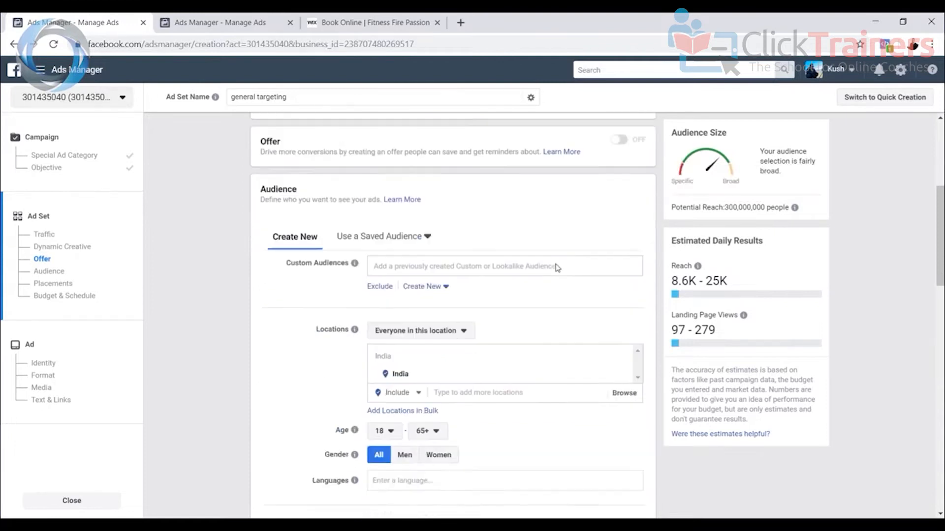
{"action": "scroll", "coordinate": [566, 248], "scroll_direction": "up", "scroll_amount": 2}
{"action": "scroll", "coordinate": [449, 254], "scroll_direction": "down", "scroll_amount": 2}
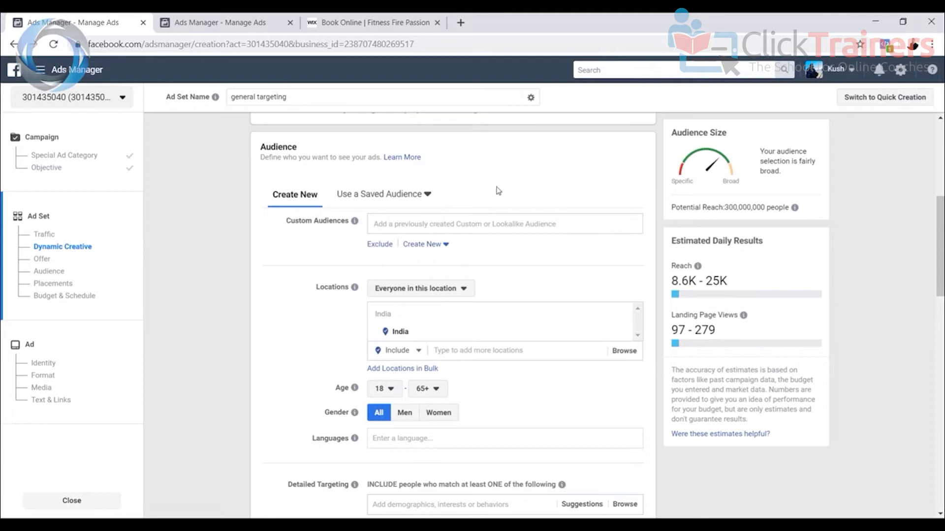
Set the ad set's target location to the city of Pune, Maharashtra, India
{"action": "scroll", "coordinate": [516, 217], "scroll_direction": "down", "scroll_amount": 2}
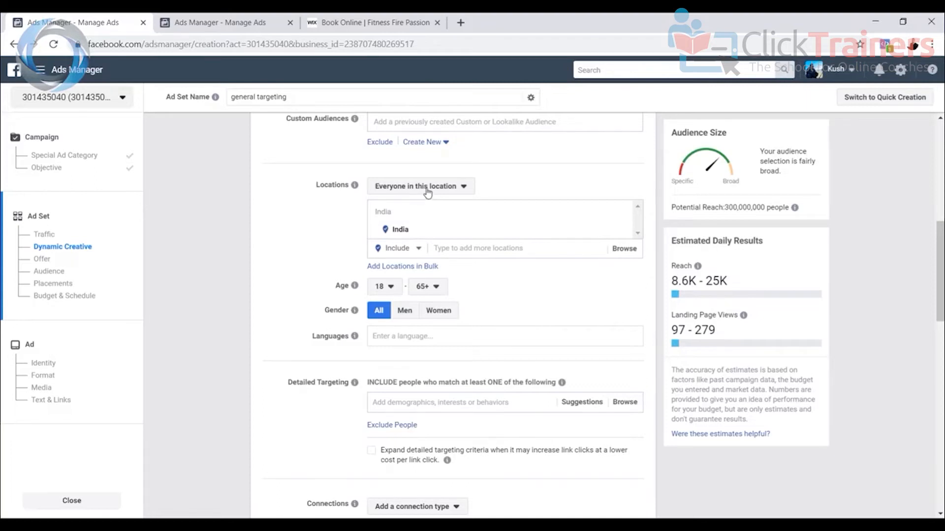
{"action": "left_click", "coordinate": [470, 252]}
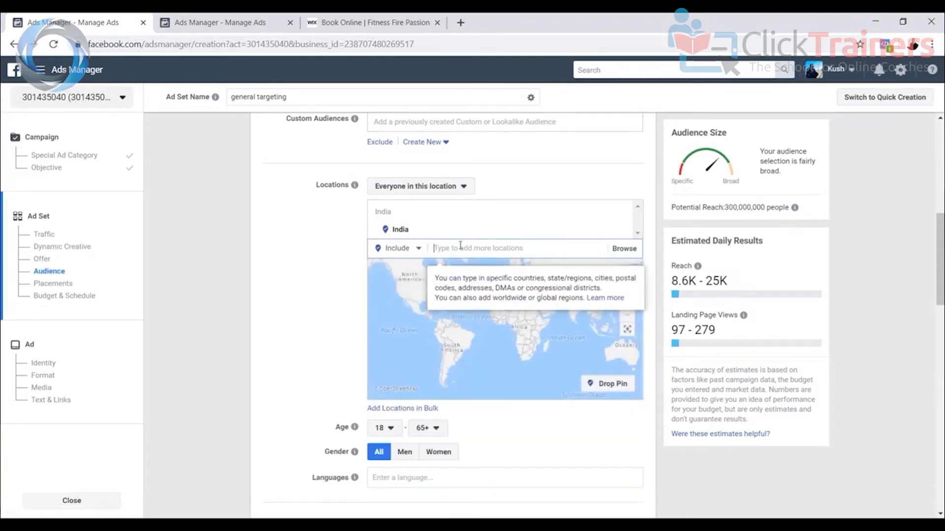
{"action": "type", "text": "pune"}
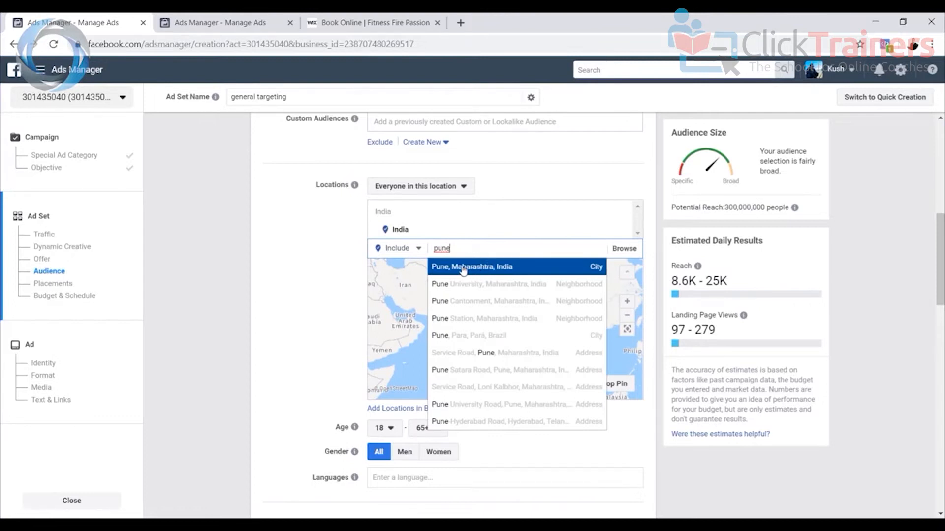
{"action": "left_click", "coordinate": [467, 269]}
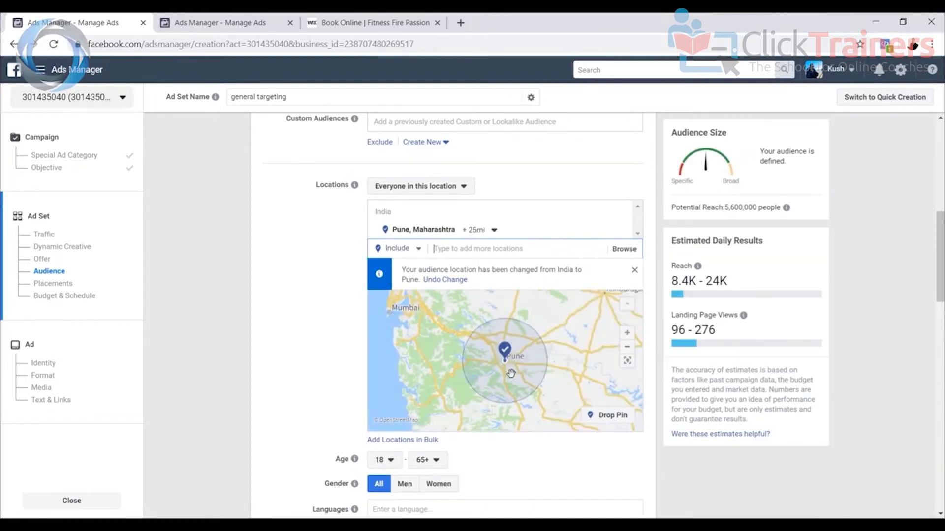
Replace the Pune city target with a pin dropped on Aravind Ranade Path in the Deccan Gymkhana area
{"action": "left_click", "coordinate": [634, 270]}
{"action": "scroll", "coordinate": [507, 329], "scroll_direction": "up", "scroll_amount": 5}
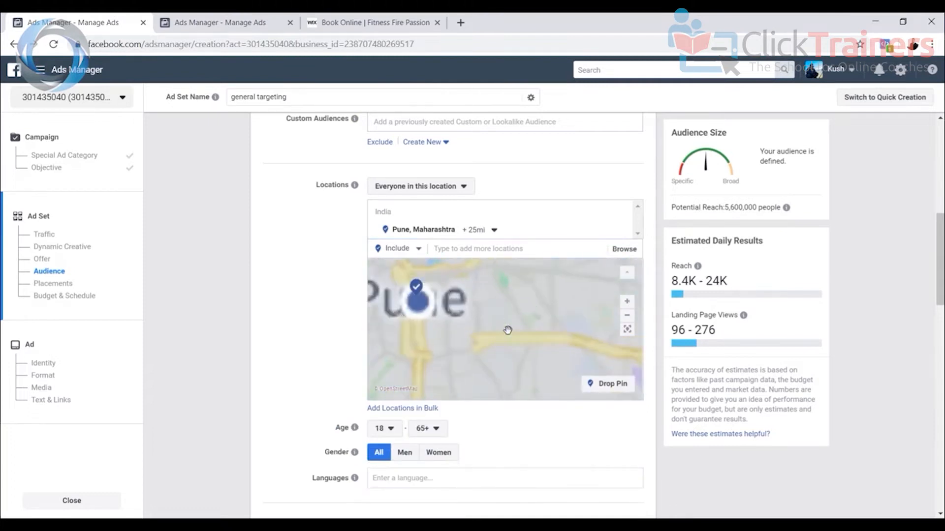
{"action": "scroll", "coordinate": [498, 328], "scroll_direction": "up", "scroll_amount": 2}
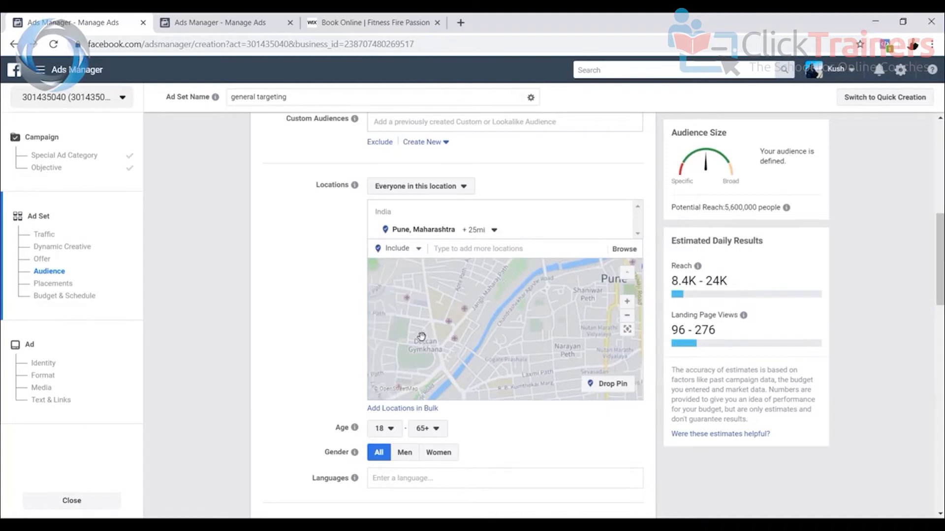
{"action": "left_click_drag", "start_coordinate": [427, 334], "coordinate": [448, 328]}
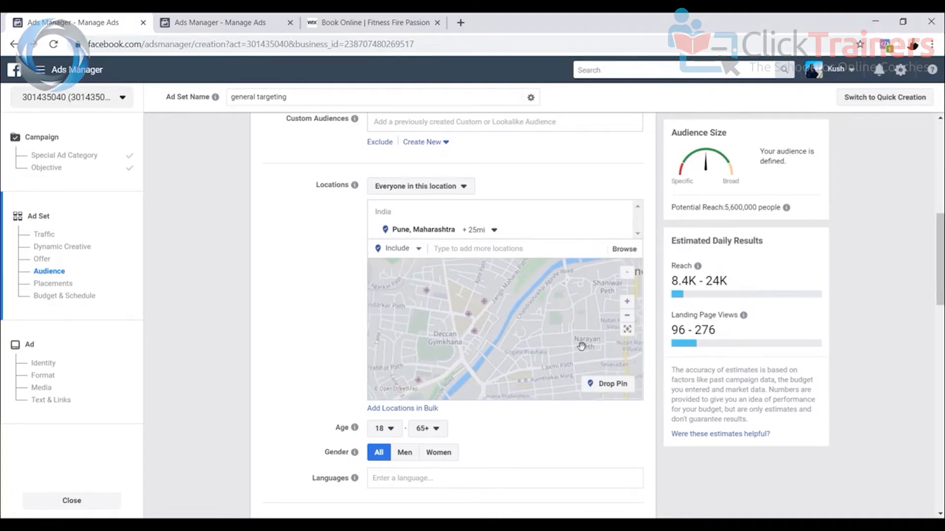
{"action": "left_click", "coordinate": [605, 389]}
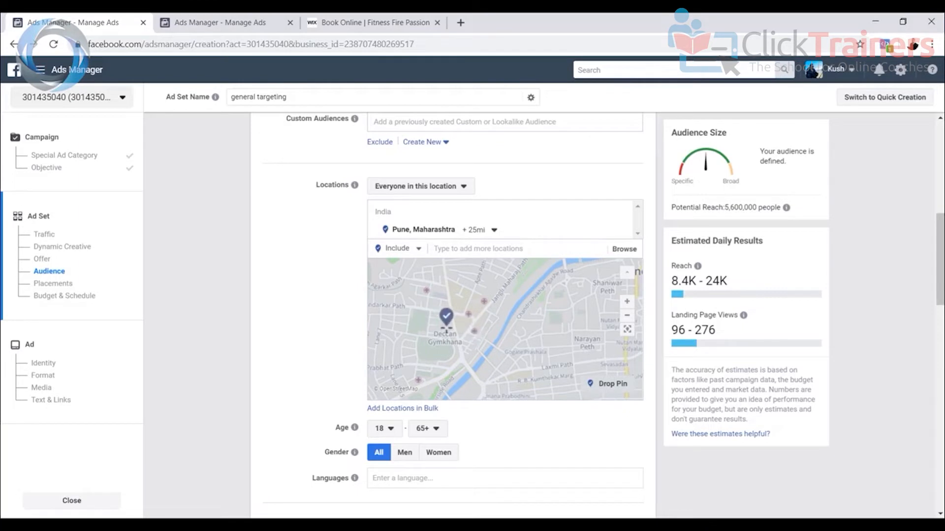
{"action": "scroll", "coordinate": [438, 328], "scroll_direction": "up", "scroll_amount": 2}
{"action": "scroll", "coordinate": [440, 327], "scroll_direction": "up", "scroll_amount": 3}
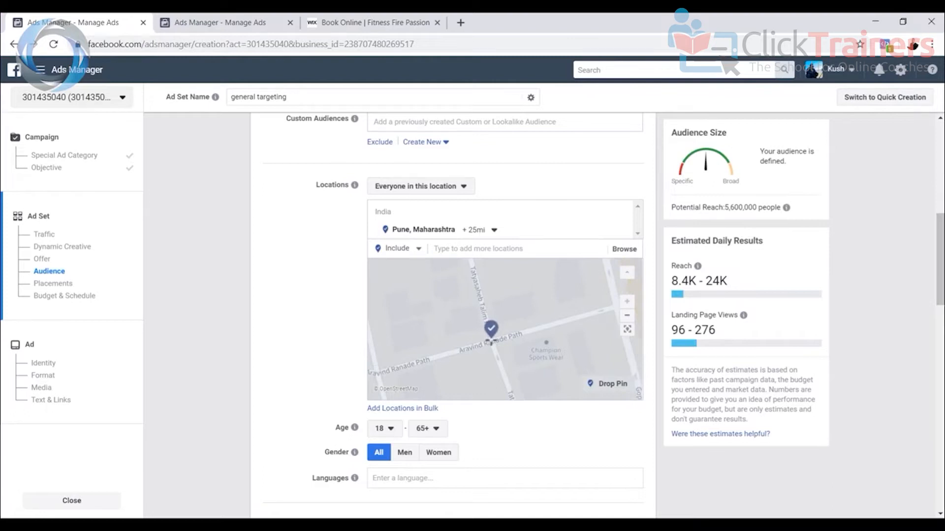
{"action": "left_click", "coordinate": [491, 338]}
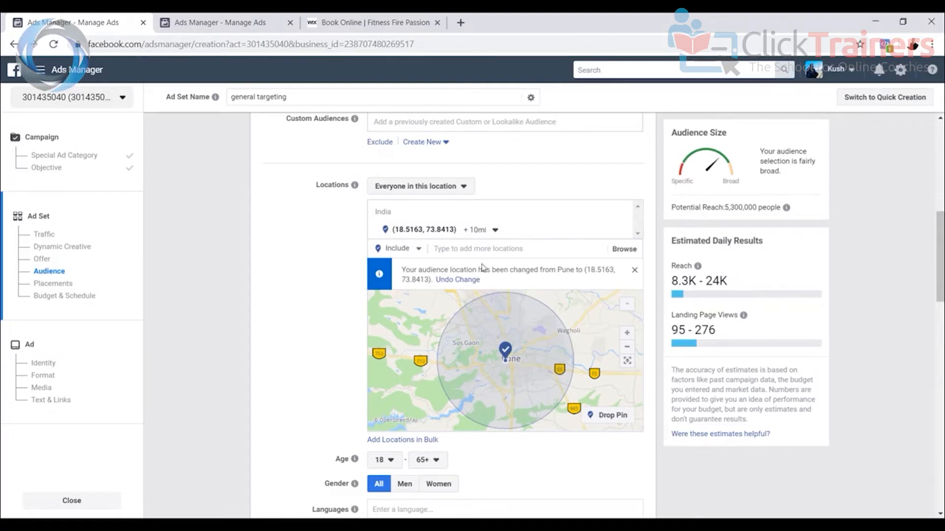
Set the dropped pin's targeting radius to 3 miles and check the area it covers on the map
{"action": "left_click", "coordinate": [495, 231]}
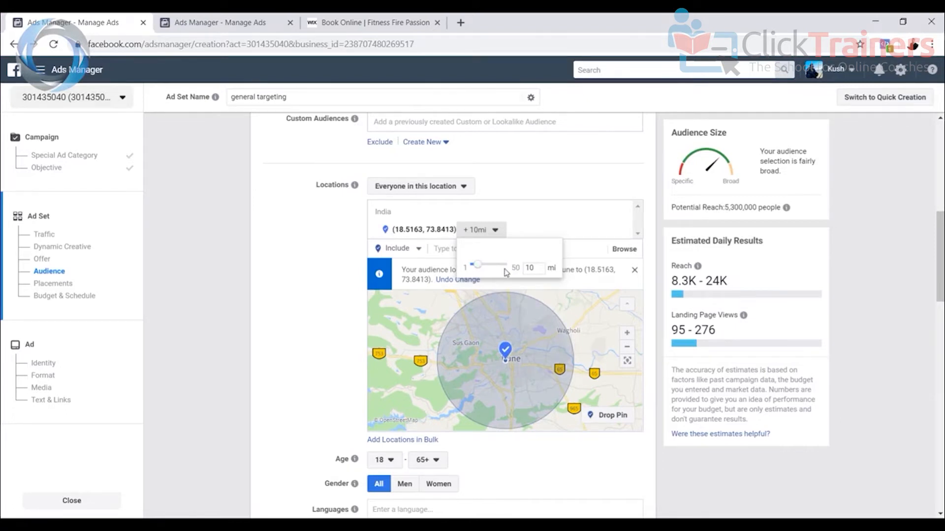
{"action": "left_click_drag", "start_coordinate": [480, 268], "coordinate": [480, 269]}
{"action": "left_click", "coordinate": [530, 371]}
{"action": "scroll", "coordinate": [503, 352], "scroll_direction": "up", "scroll_amount": 2}
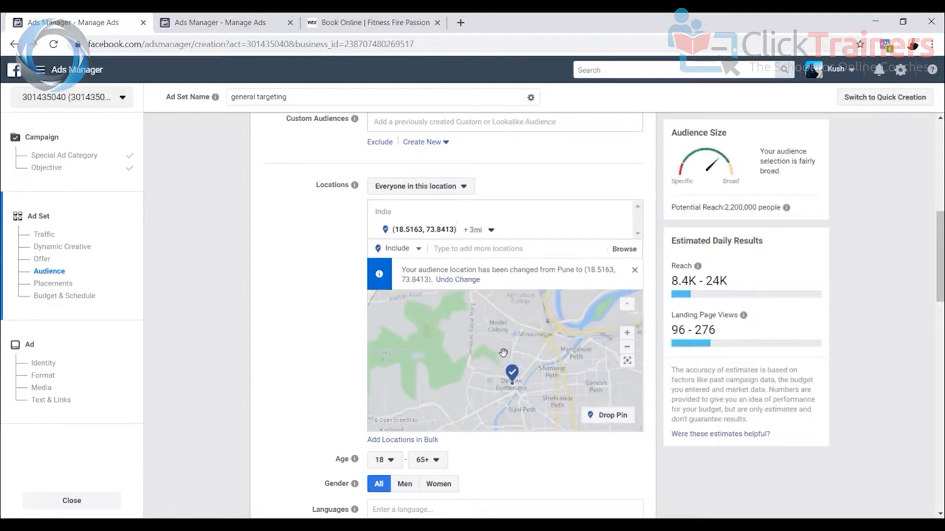
{"action": "scroll", "coordinate": [502, 353], "scroll_direction": "down", "scroll_amount": 2}
{"action": "scroll", "coordinate": [492, 354], "scroll_direction": "up", "scroll_amount": 2}
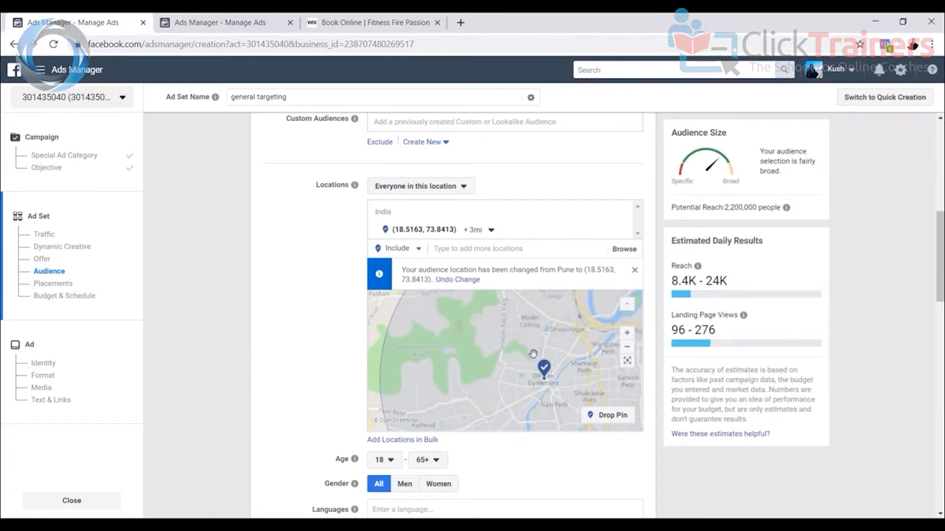
{"action": "scroll", "coordinate": [462, 344], "scroll_direction": "down", "scroll_amount": 3}
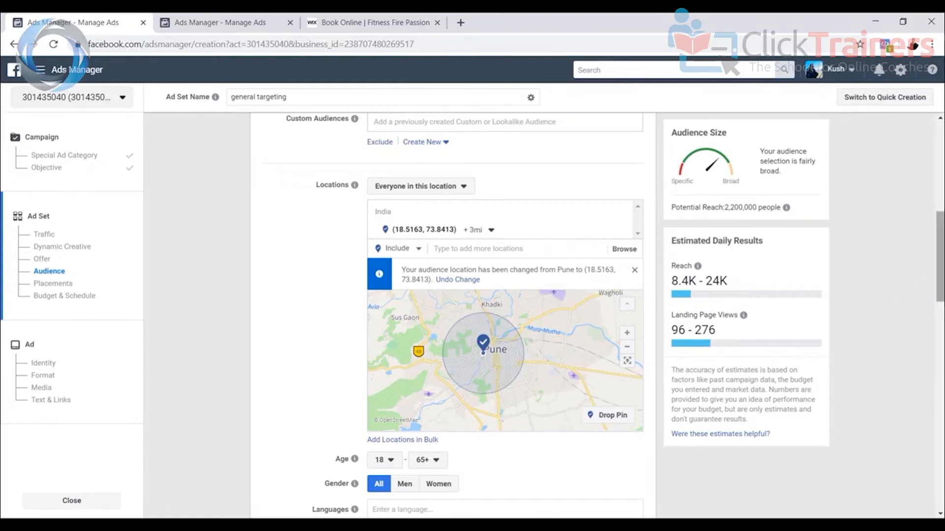
Set the audience's age range to 25–45
{"action": "left_click_drag", "start_coordinate": [941, 265], "coordinate": [940, 301]}
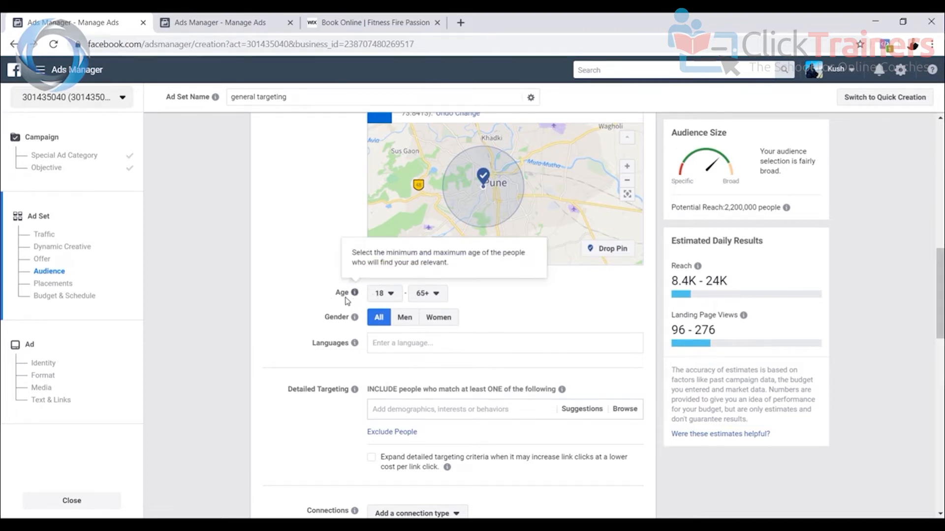
{"action": "left_click", "coordinate": [392, 295]}
{"action": "scroll", "coordinate": [394, 396], "scroll_direction": "down", "scroll_amount": 1}
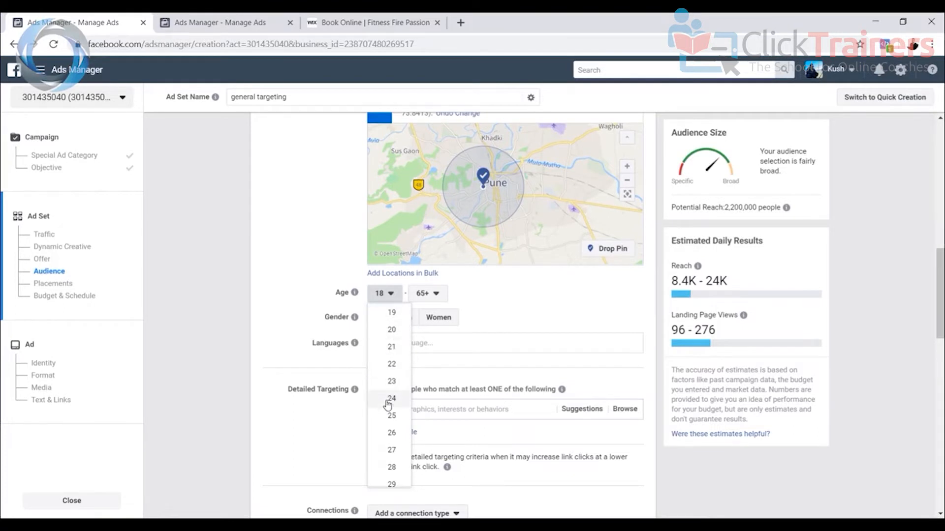
{"action": "left_click", "coordinate": [389, 417]}
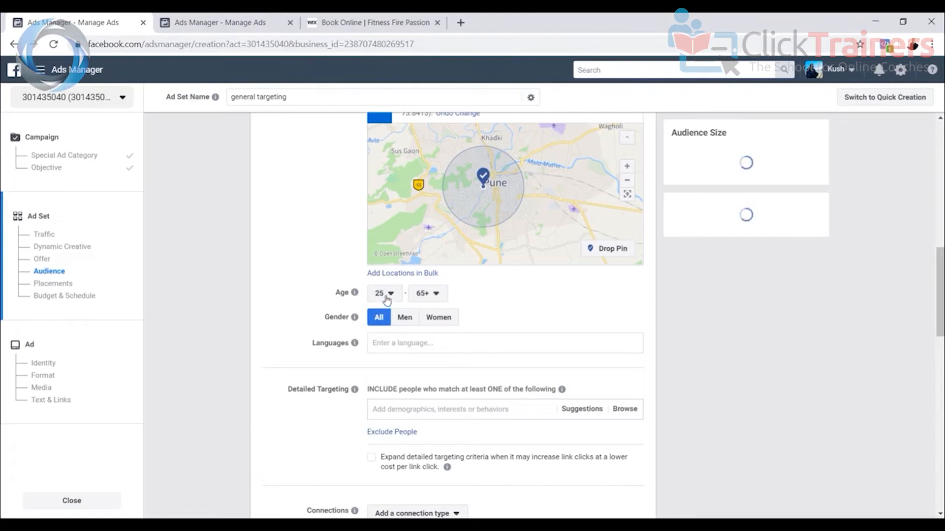
{"action": "left_click", "coordinate": [428, 294]}
{"action": "scroll", "coordinate": [435, 374], "scroll_direction": "up", "scroll_amount": 4}
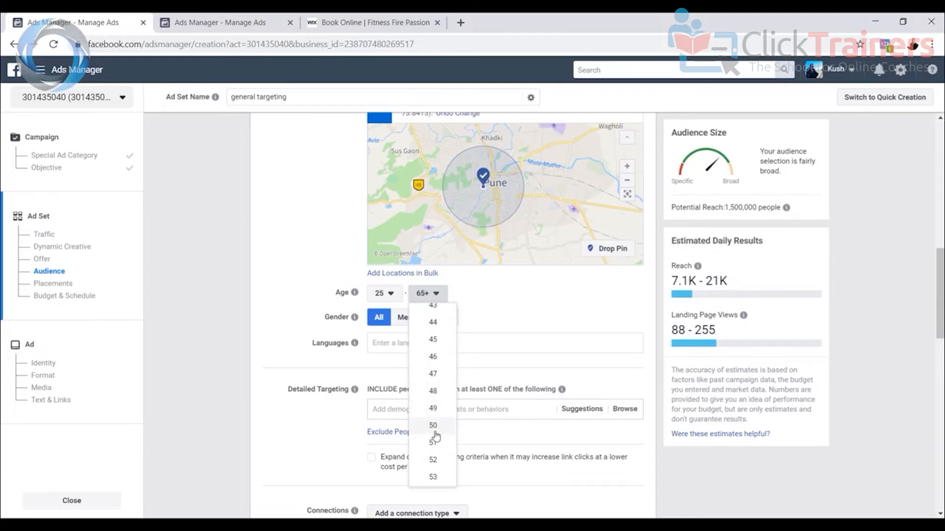
{"action": "left_click", "coordinate": [421, 309]}
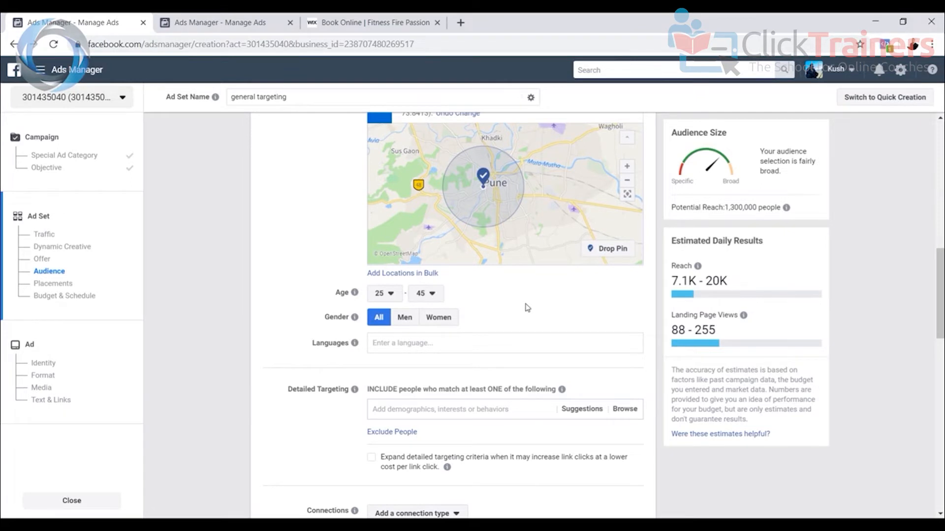
Compare the Women and Men gender options for the audience, and return the selection to All
{"action": "scroll", "coordinate": [519, 305], "scroll_direction": "down", "scroll_amount": 2}
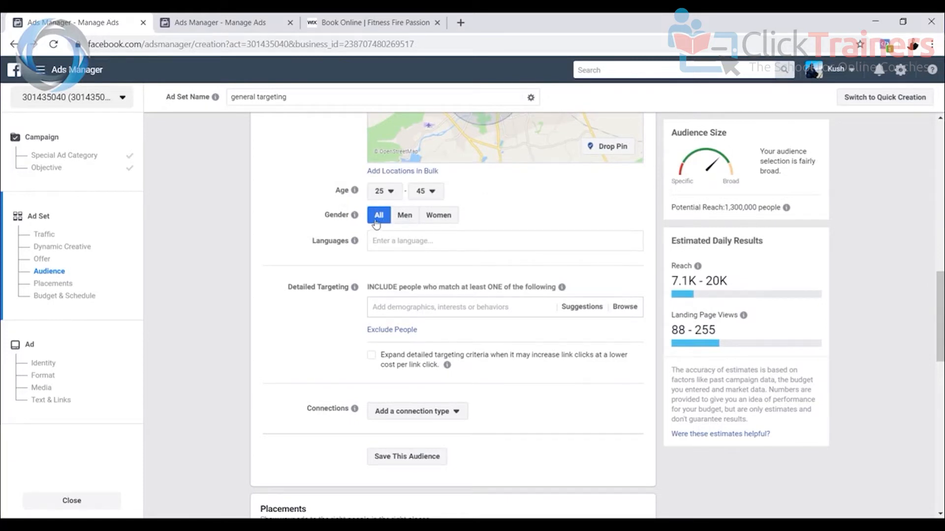
{"action": "left_click", "coordinate": [438, 216]}
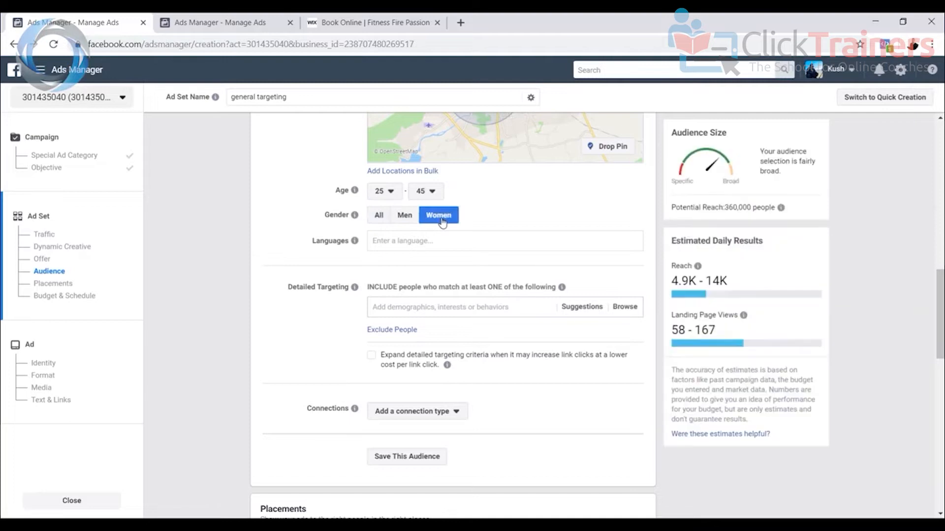
{"action": "left_click", "coordinate": [402, 220]}
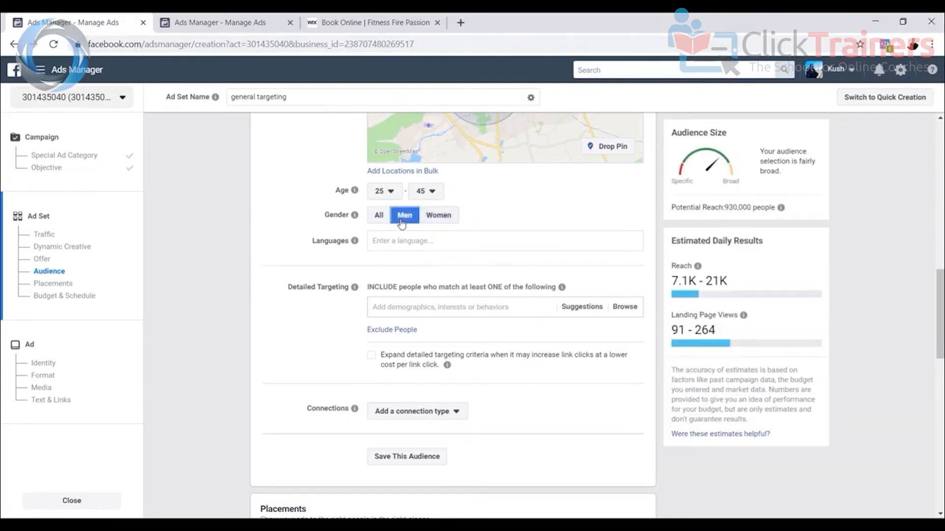
{"action": "left_click", "coordinate": [380, 218]}
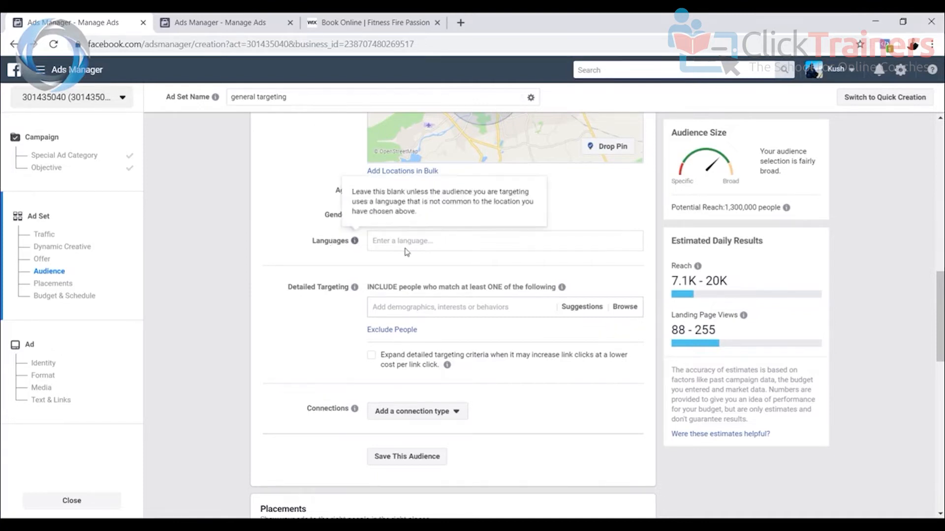
Review the audience's Languages option alongside its age and gender settings without entering a language
{"action": "scroll", "coordinate": [415, 254], "scroll_direction": "down", "scroll_amount": 2}
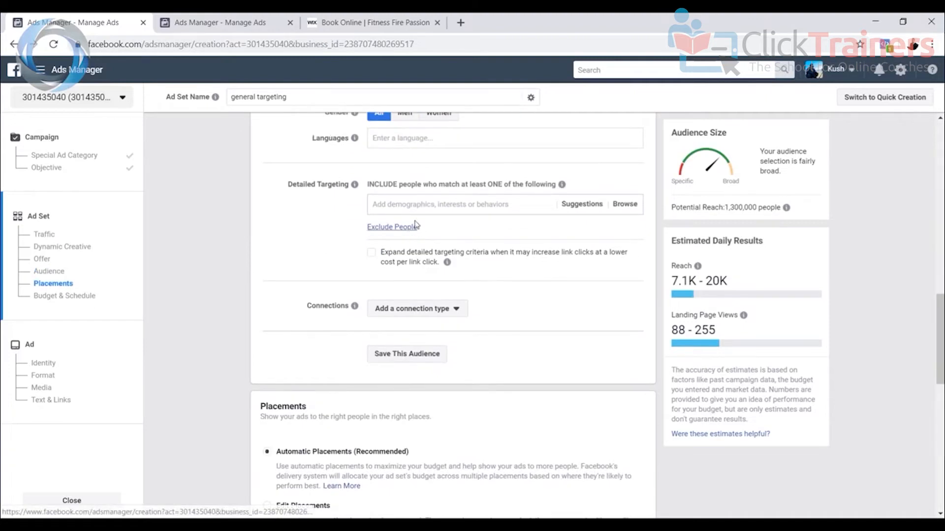
{"action": "left_click", "coordinate": [391, 137]}
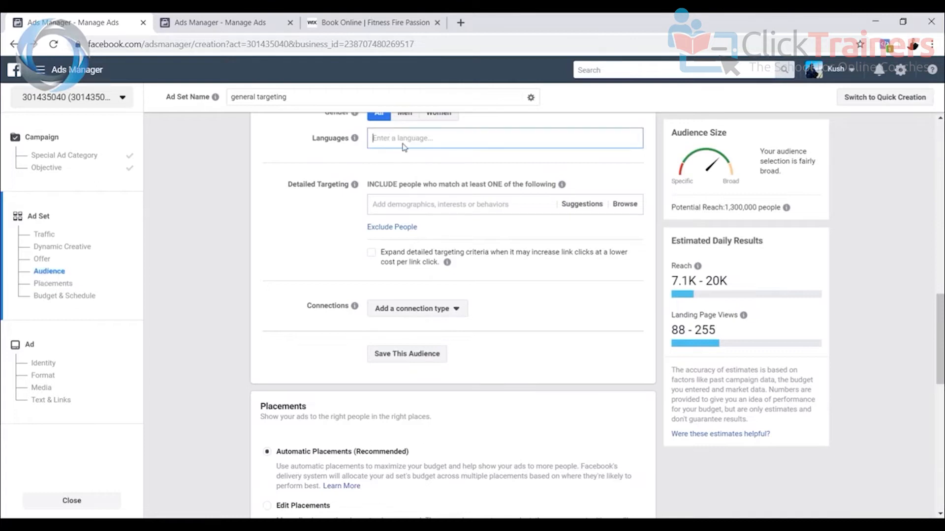
{"action": "scroll", "coordinate": [429, 148], "scroll_direction": "up", "scroll_amount": 2}
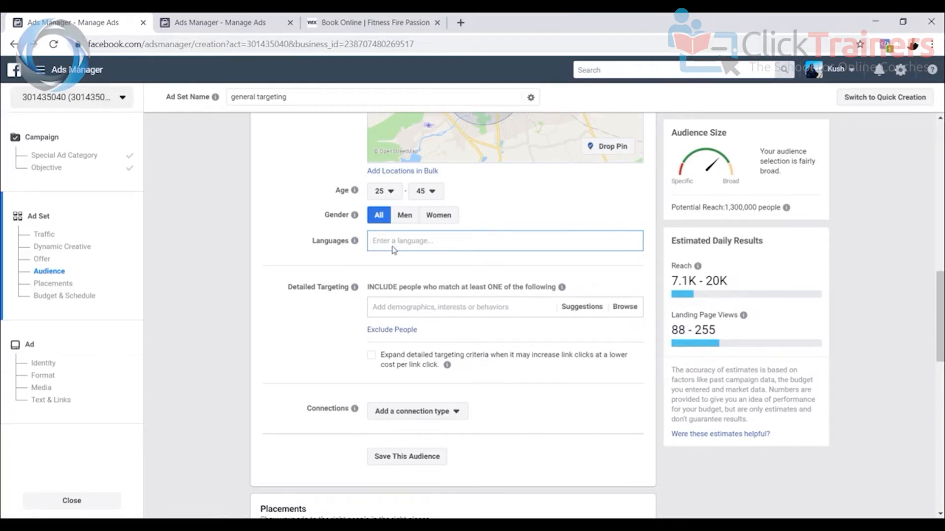
{"action": "scroll", "coordinate": [444, 242], "scroll_direction": "down", "scroll_amount": 2}
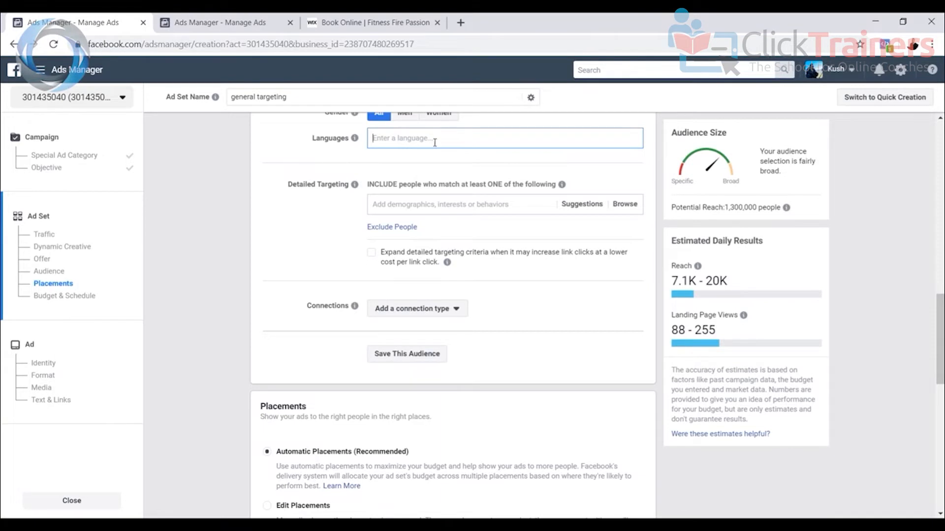
{"action": "scroll", "coordinate": [435, 142], "scroll_direction": "up", "scroll_amount": 2}
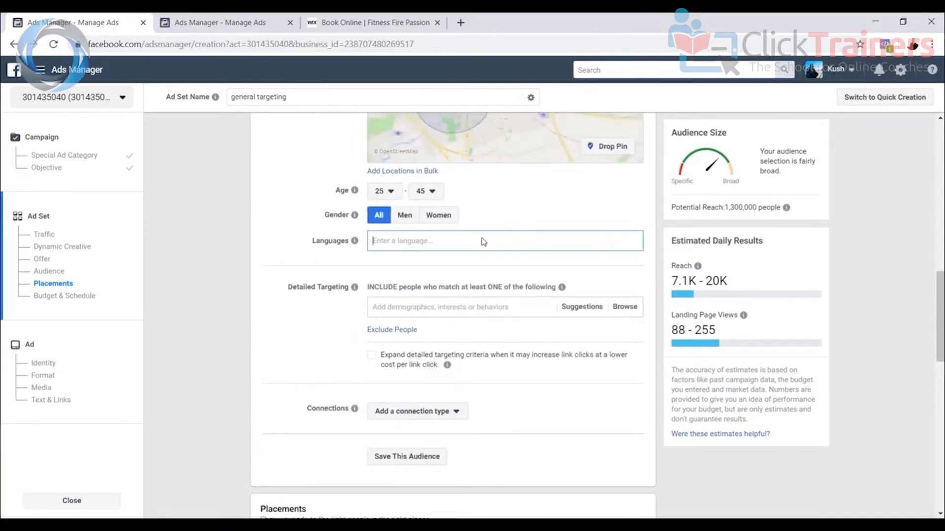
Search detailed targeting for "fitness" and include the Physical fitness interest in the audience
{"action": "scroll", "coordinate": [438, 268], "scroll_direction": "down", "scroll_amount": 2}
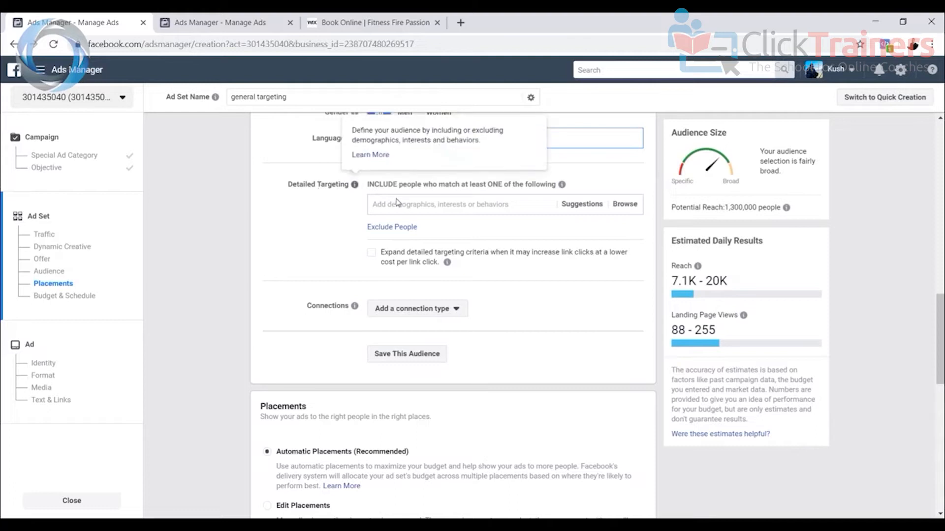
{"action": "left_click", "coordinate": [437, 207]}
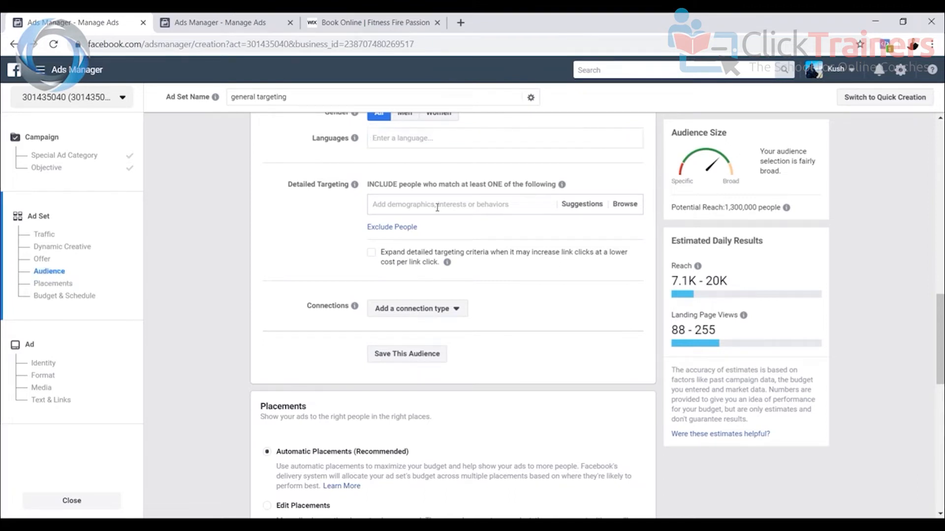
{"action": "type", "text": "fitness"}
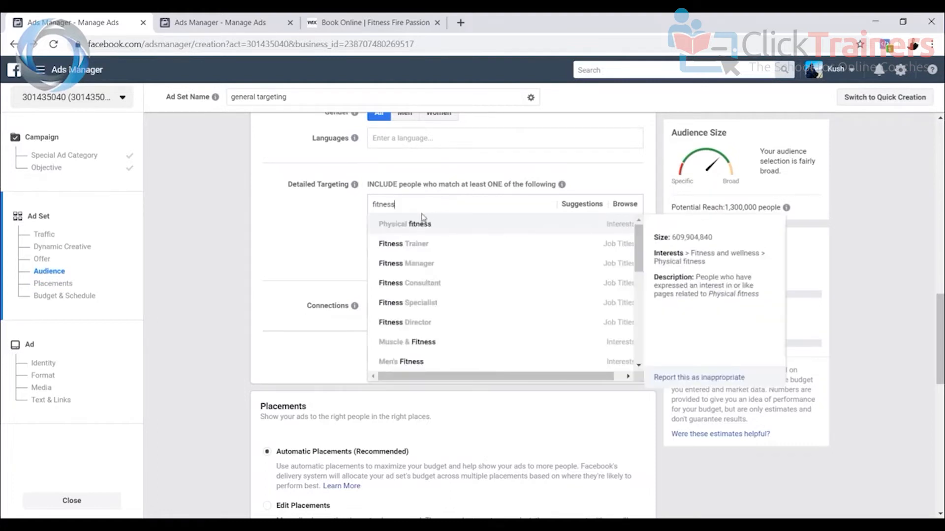
{"action": "left_click", "coordinate": [618, 227]}
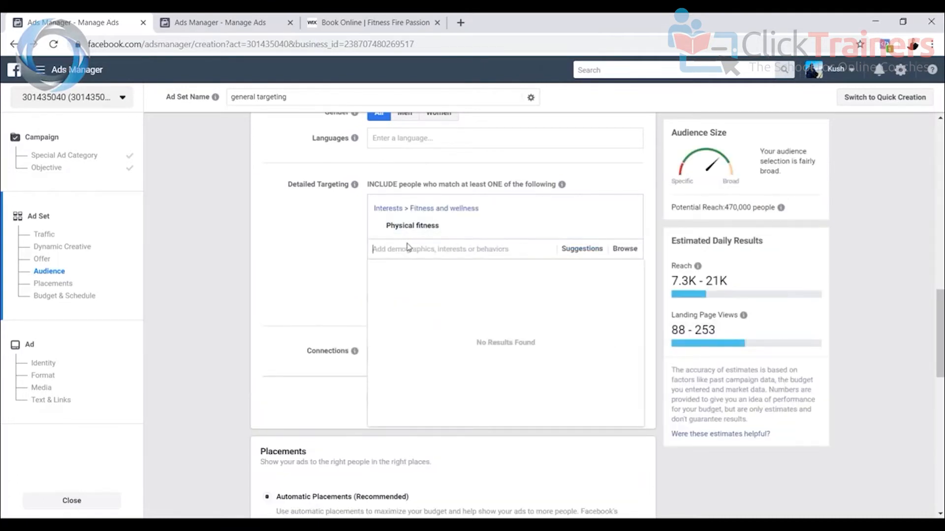
{"action": "scroll", "coordinate": [383, 276], "scroll_direction": "up", "scroll_amount": 4}
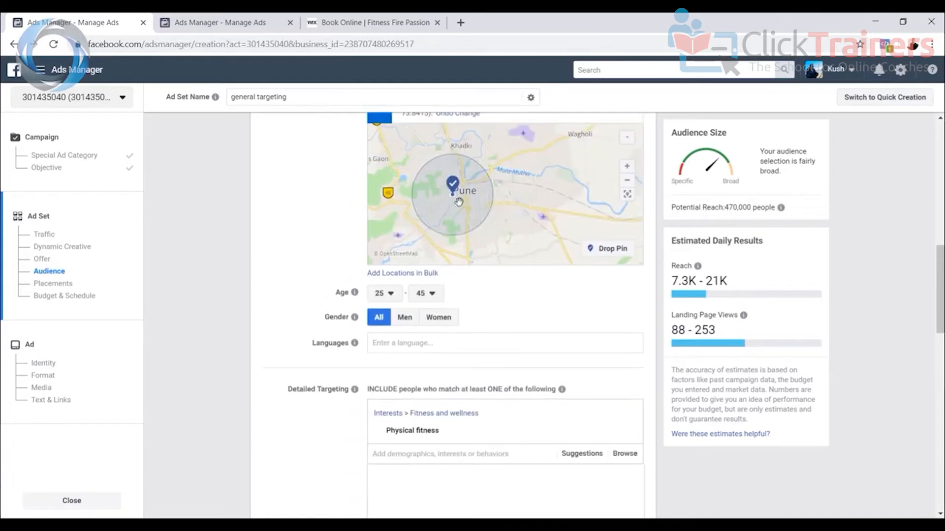
{"action": "scroll", "coordinate": [446, 324], "scroll_direction": "down", "scroll_amount": 2}
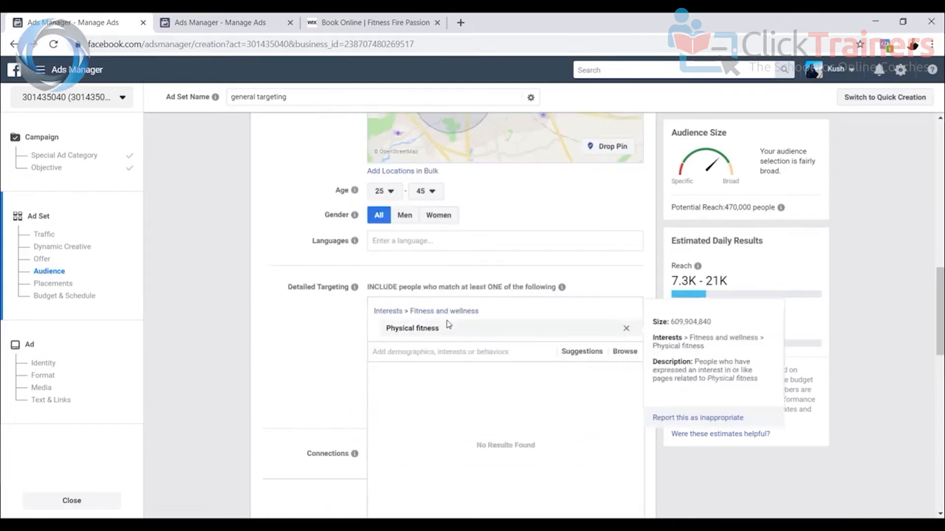
{"action": "mouse_move", "coordinate": [446, 337]}
{"action": "left_click", "coordinate": [322, 348]}
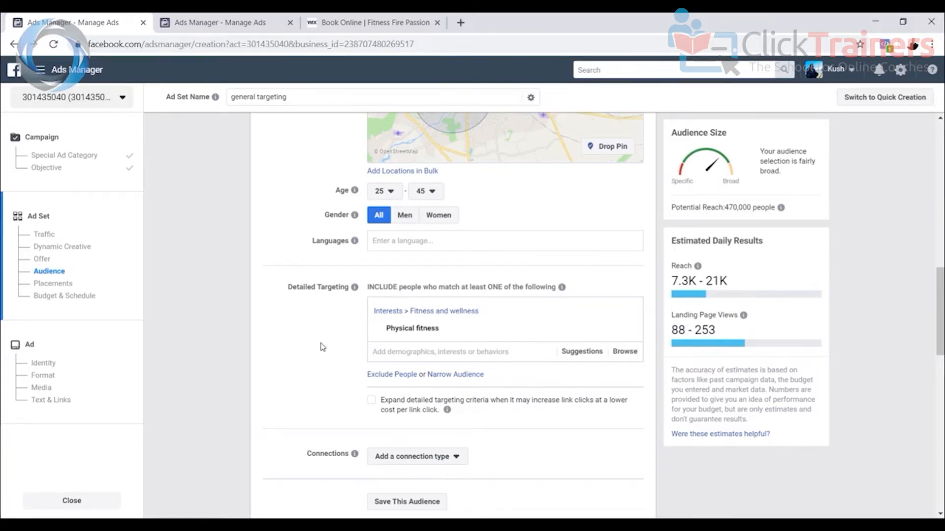
Review the audience's pinned location, age, gender and Physical fitness interest against the Audience Size gauge
{"action": "mouse_move", "coordinate": [414, 332]}
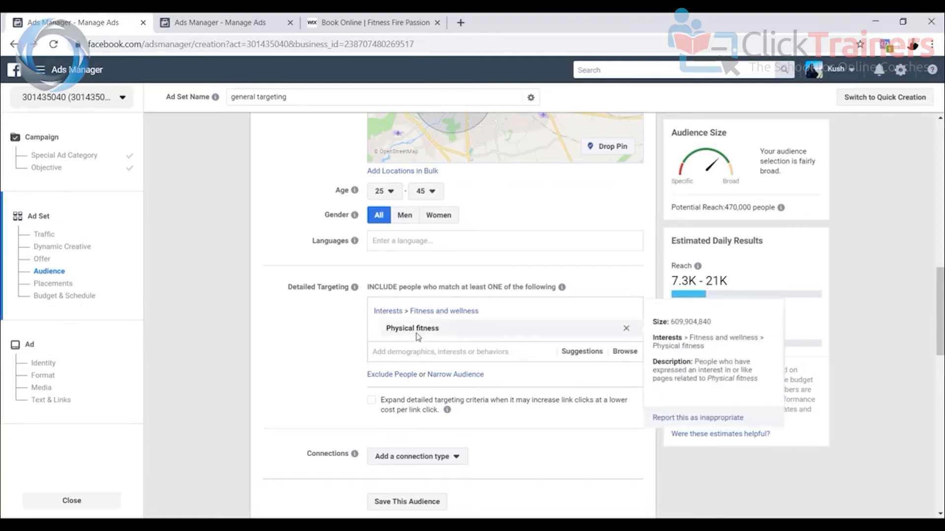
{"action": "scroll", "coordinate": [525, 296], "scroll_direction": "up", "scroll_amount": 1}
{"action": "scroll", "coordinate": [525, 296], "scroll_direction": "up", "scroll_amount": 6}
{"action": "scroll", "coordinate": [523, 299], "scroll_direction": "down", "scroll_amount": 2}
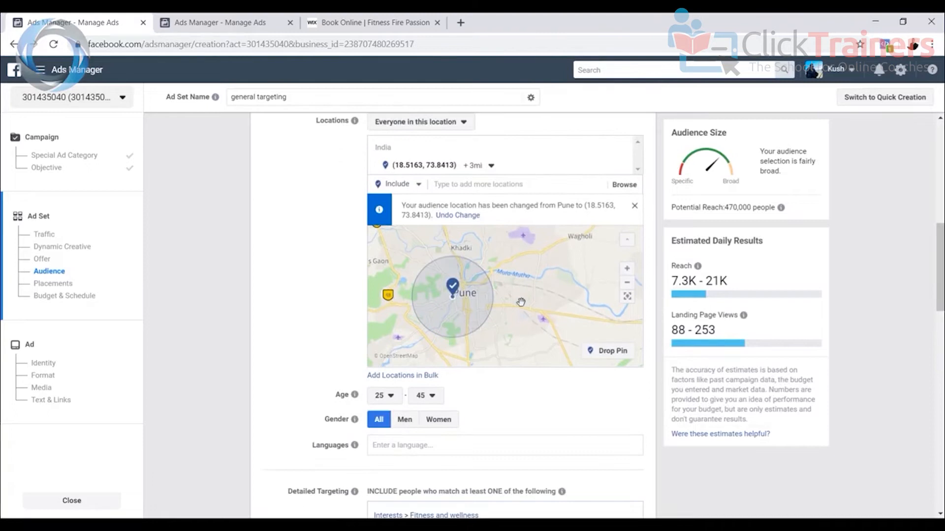
{"action": "scroll", "coordinate": [521, 302], "scroll_direction": "down", "scroll_amount": 3}
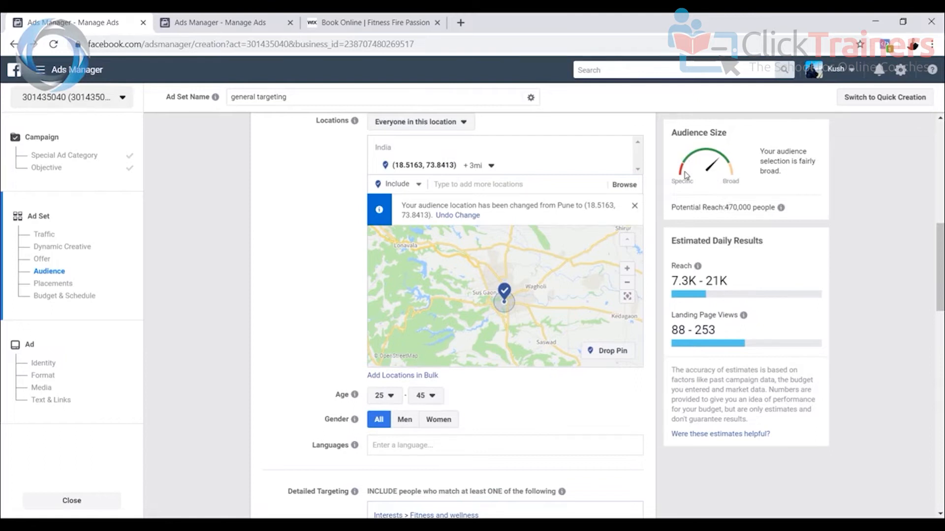
{"action": "scroll", "coordinate": [492, 305], "scroll_direction": "down", "scroll_amount": 3}
{"action": "scroll", "coordinate": [497, 384], "scroll_direction": "down", "scroll_amount": 6}
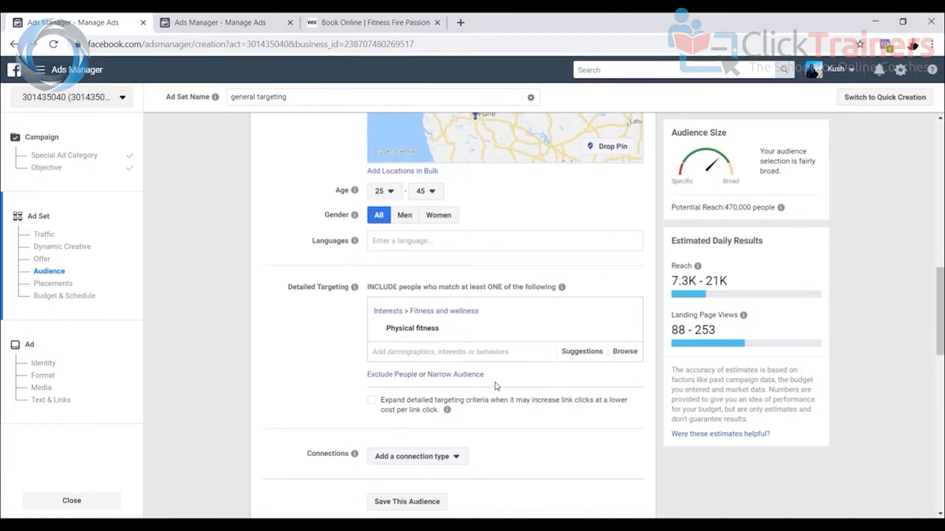
Examine the audience's pinned Pune location at wider and closer map zoom levels alongside the Potential Reach estimate
{"action": "scroll", "coordinate": [496, 382], "scroll_direction": "up", "scroll_amount": 4}
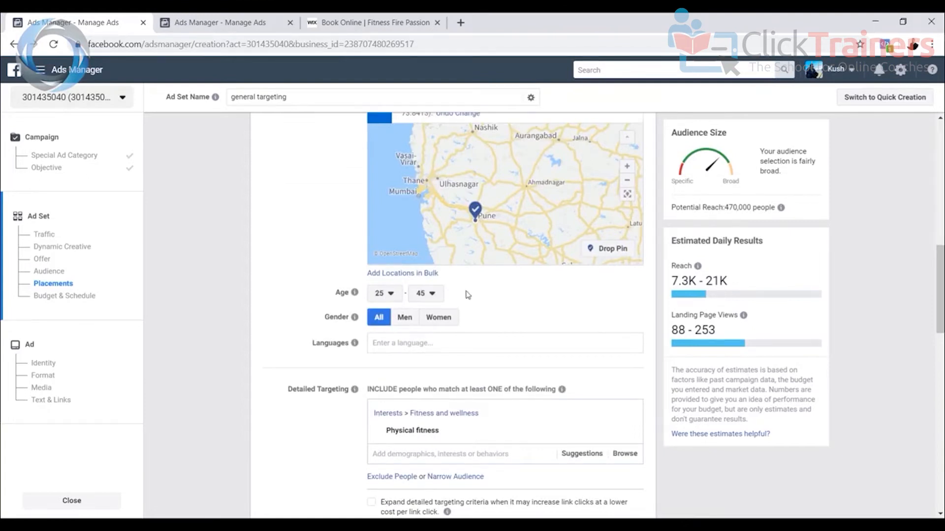
{"action": "scroll", "coordinate": [553, 177], "scroll_direction": "up", "scroll_amount": 3}
{"action": "scroll", "coordinate": [553, 178], "scroll_direction": "down", "scroll_amount": 3}
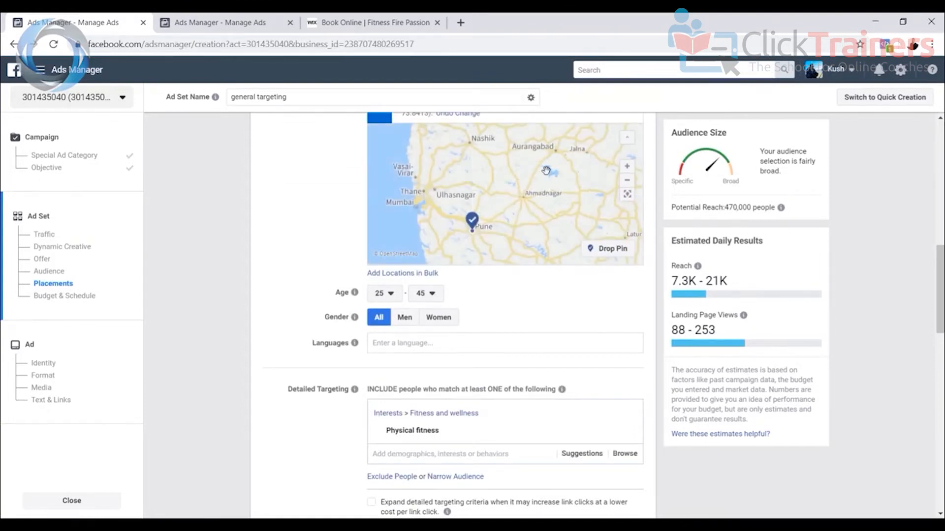
{"action": "scroll", "coordinate": [513, 209], "scroll_direction": "down", "scroll_amount": 3}
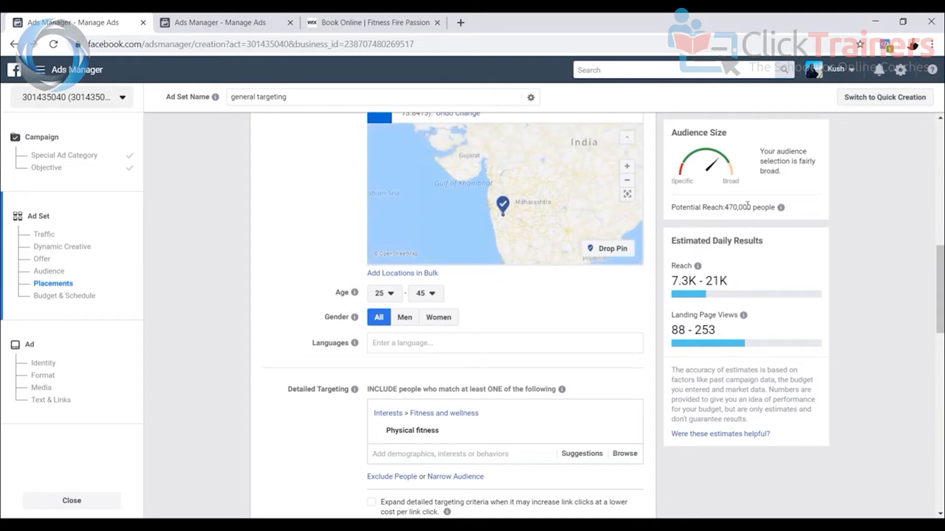
{"action": "scroll", "coordinate": [497, 215], "scroll_direction": "up", "scroll_amount": 3}
{"action": "scroll", "coordinate": [478, 197], "scroll_direction": "up", "scroll_amount": 4}
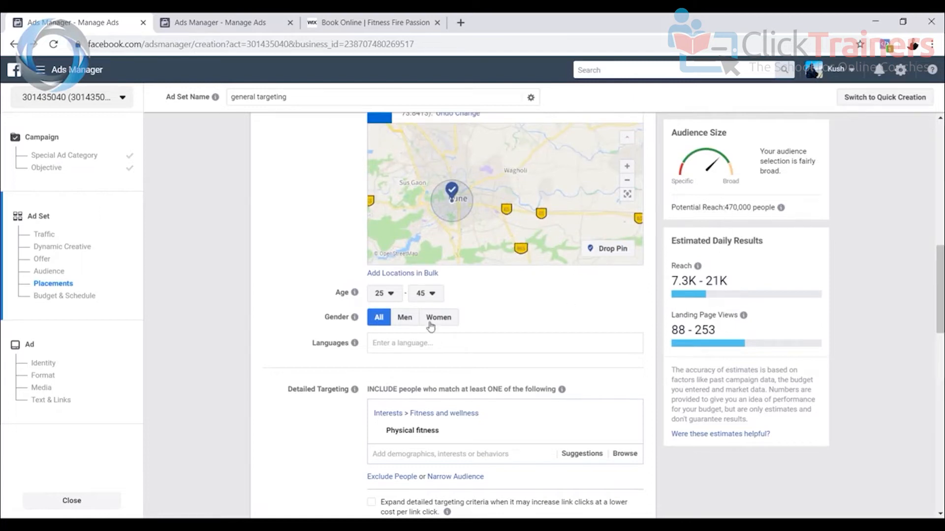
Try a maximum audience age of 30 to compare the Potential Reach, and return the maximum age to 45
{"action": "left_click", "coordinate": [428, 294]}
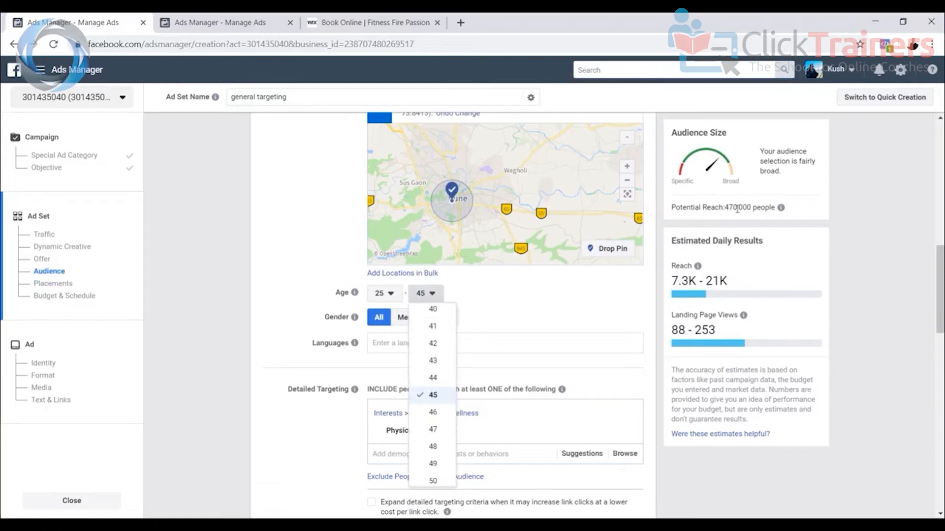
{"action": "scroll", "coordinate": [433, 340], "scroll_direction": "up", "scroll_amount": 6}
{"action": "scroll", "coordinate": [433, 342], "scroll_direction": "down", "scroll_amount": 2}
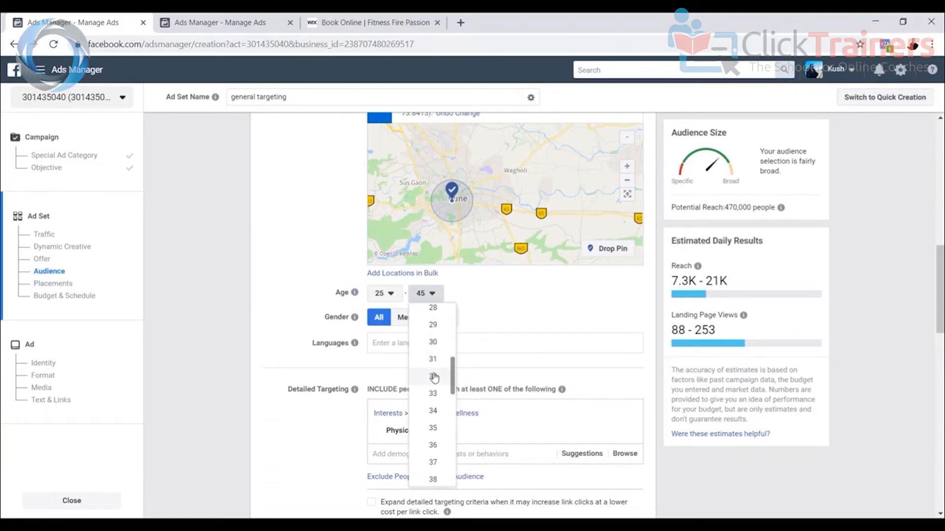
{"action": "left_click", "coordinate": [433, 343]}
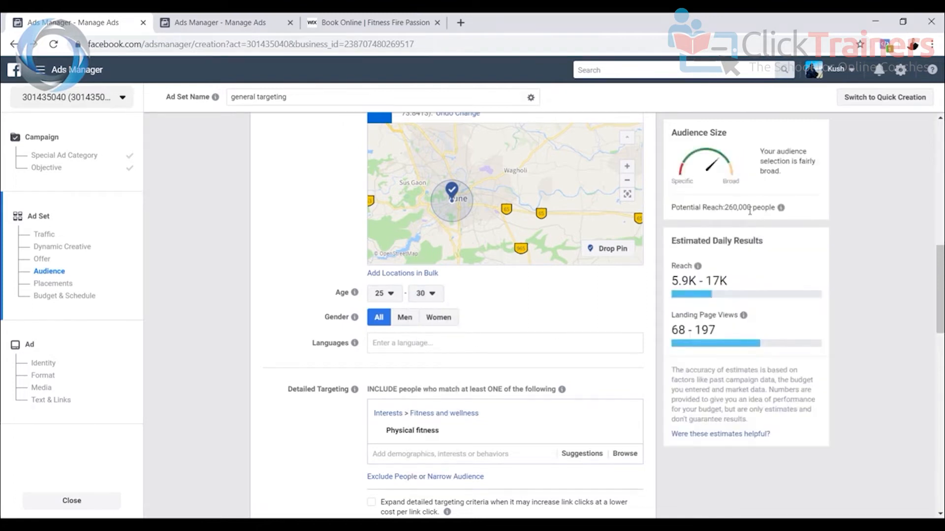
{"action": "left_click", "coordinate": [424, 294]}
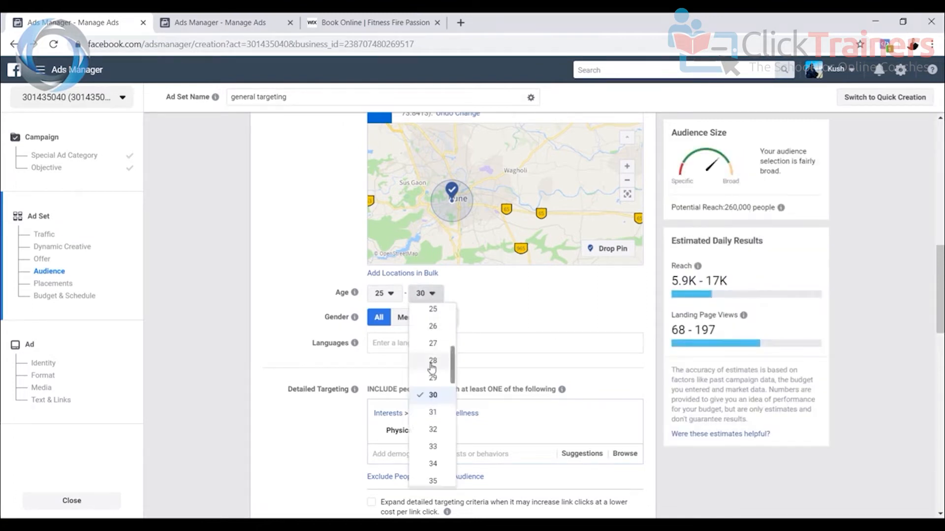
{"action": "scroll", "coordinate": [428, 384], "scroll_direction": "down", "scroll_amount": 3}
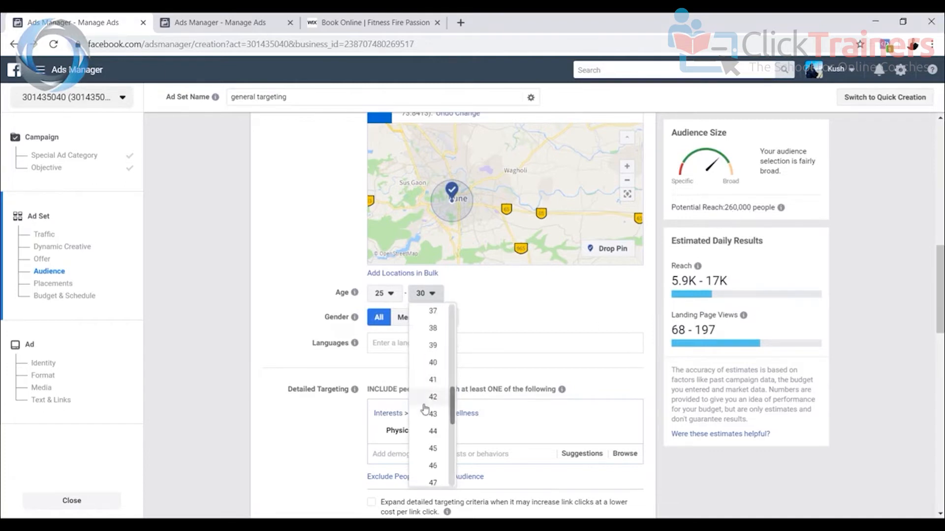
{"action": "scroll", "coordinate": [433, 353], "scroll_direction": "up", "scroll_amount": 1}
{"action": "left_click", "coordinate": [433, 353]}
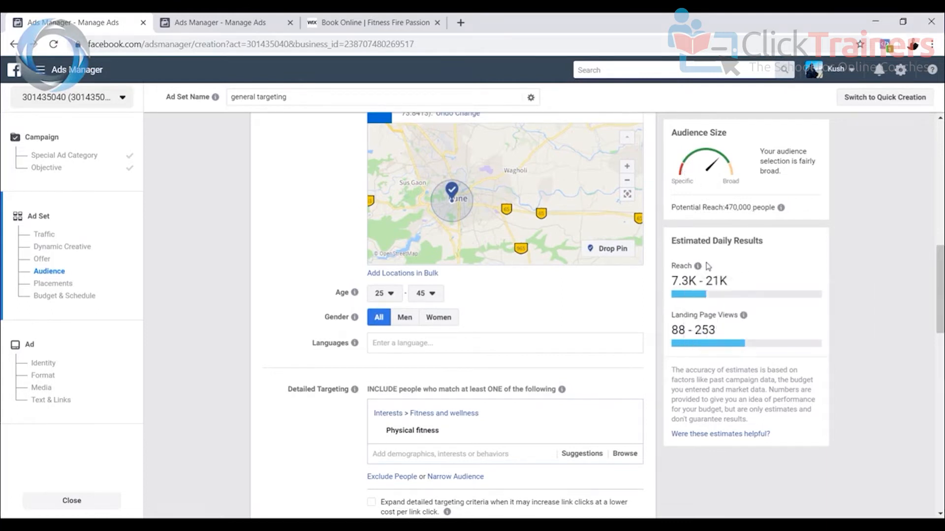
Review the explanation of estimated daily Reach, and check the Fitness Fire Passion booking page before returning to the ad set
{"action": "mouse_move", "coordinate": [697, 266]}
{"action": "scroll", "coordinate": [714, 266], "scroll_direction": "down", "scroll_amount": 2}
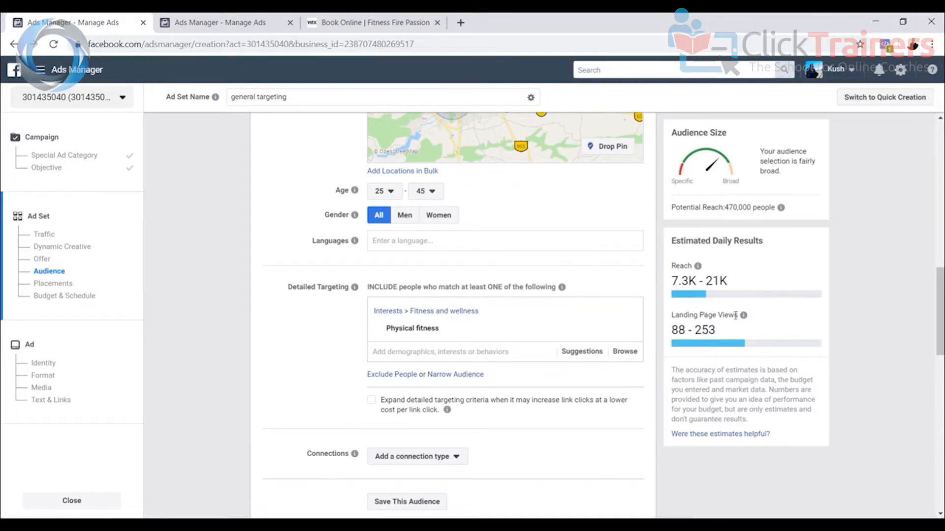
{"action": "left_click", "coordinate": [369, 24]}
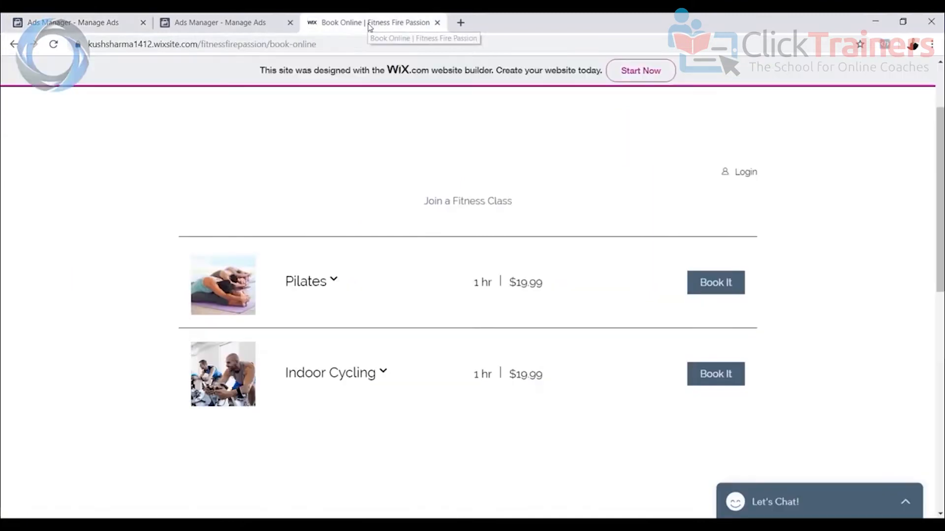
{"action": "left_click", "coordinate": [94, 25]}
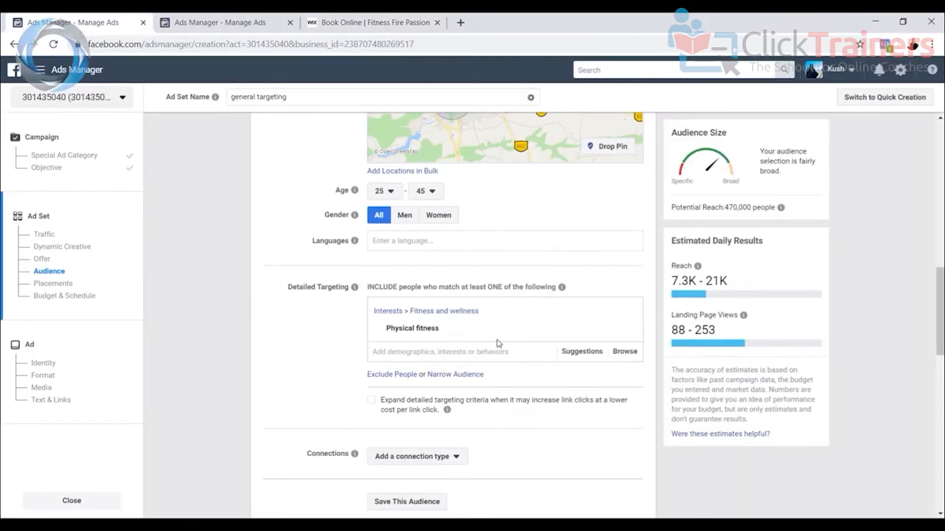
Search detailed targeting for "yoga", and clear the search without adding an interest
{"action": "scroll", "coordinate": [568, 343], "scroll_direction": "down", "scroll_amount": 9}
{"action": "scroll", "coordinate": [525, 352], "scroll_direction": "down", "scroll_amount": 2}
{"action": "scroll", "coordinate": [484, 360], "scroll_direction": "up", "scroll_amount": 6}
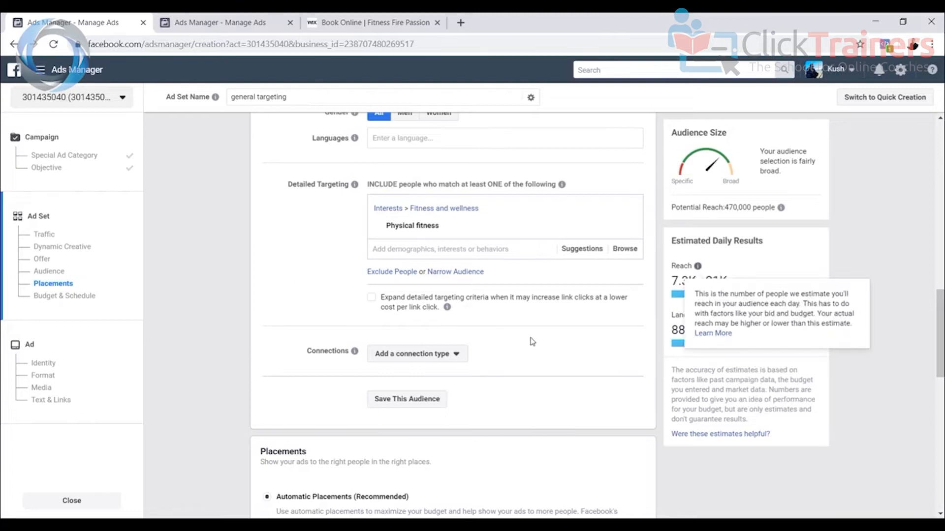
{"action": "scroll", "coordinate": [537, 335], "scroll_direction": "down", "scroll_amount": 2}
{"action": "scroll", "coordinate": [536, 335], "scroll_direction": "up", "scroll_amount": 2}
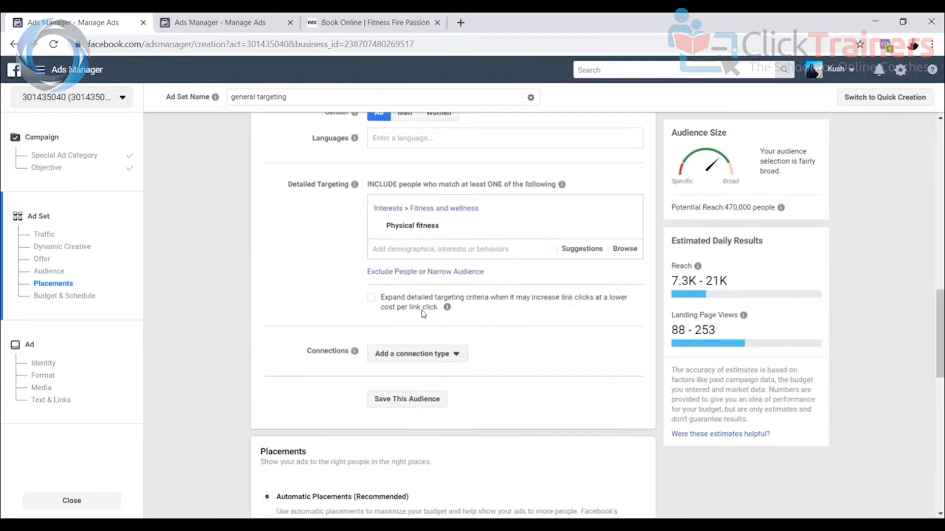
{"action": "left_click", "coordinate": [428, 250]}
{"action": "type", "text": "yoga"}
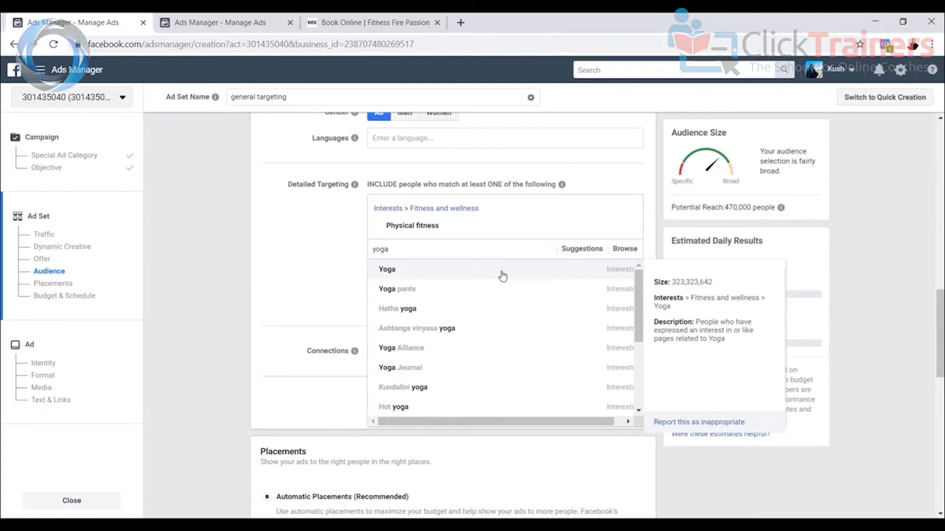
{"action": "left_click_drag", "start_coordinate": [424, 253], "coordinate": [358, 249]}
{"action": "left_click", "coordinate": [390, 250]}
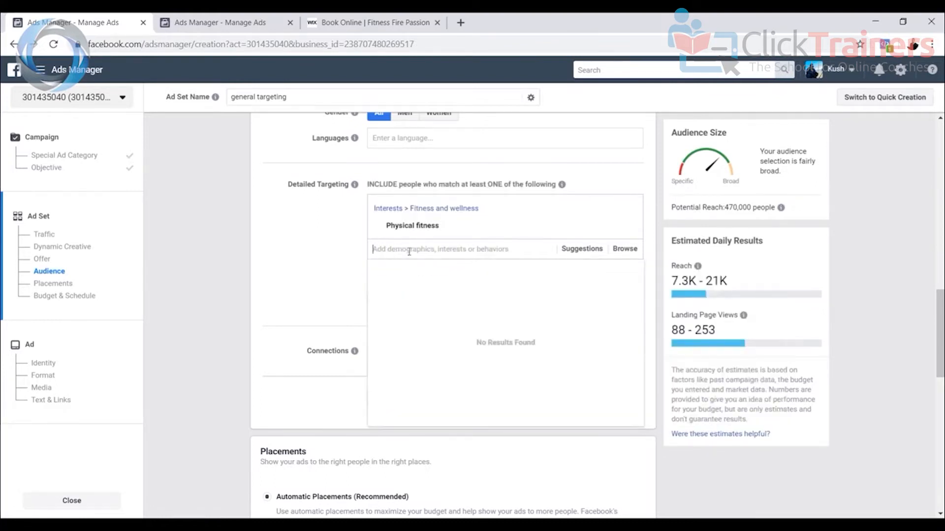
{"action": "left_click", "coordinate": [293, 243]}
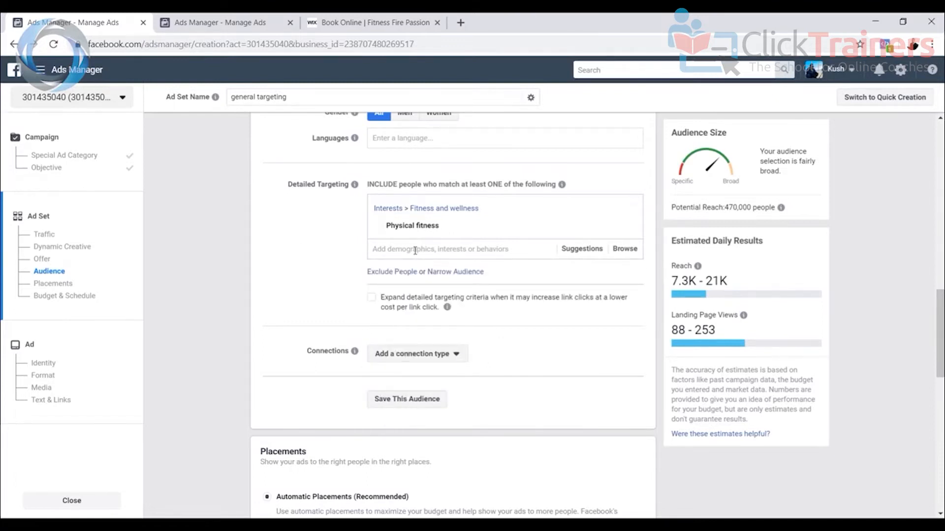
Check the Fitness Fire Passion booking page, and search detailed targeting for "fitness trainer" without adding a result
{"action": "left_click", "coordinate": [414, 251]}
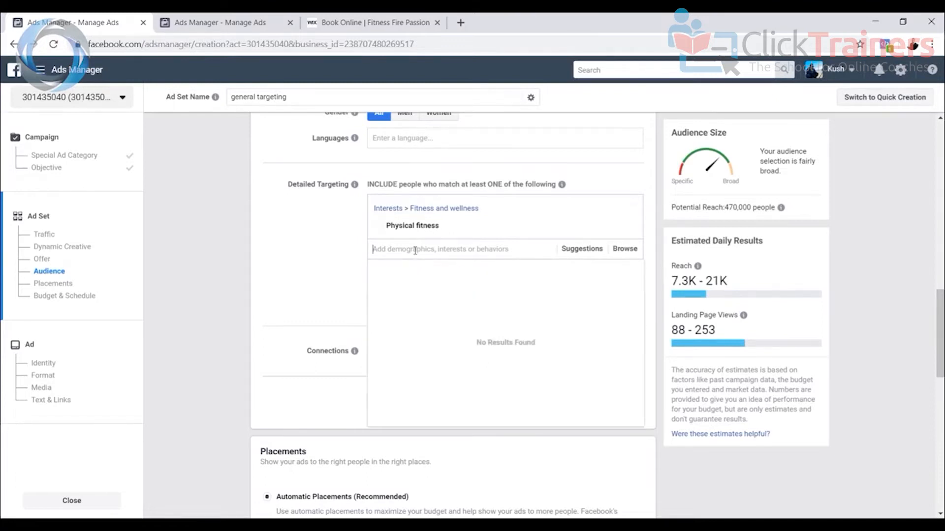
{"action": "left_click", "coordinate": [380, 20]}
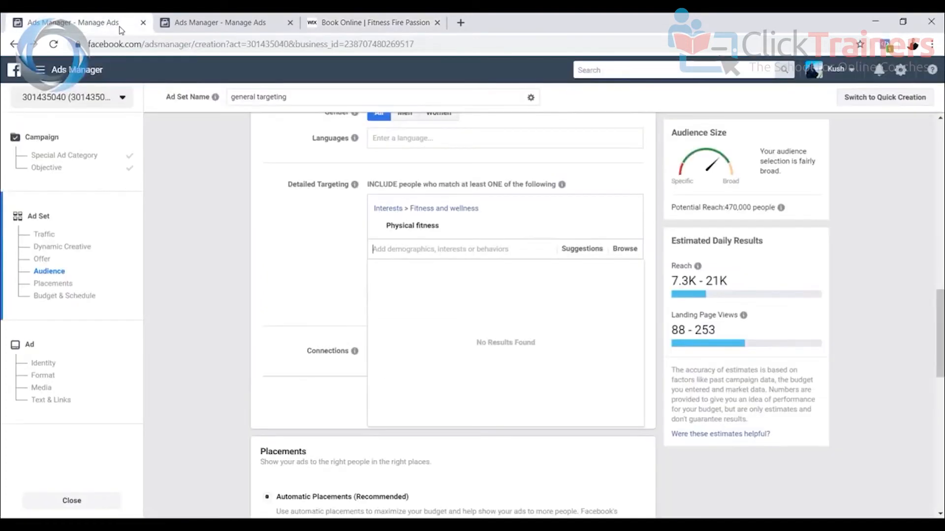
{"action": "left_click", "coordinate": [113, 22]}
{"action": "left_click", "coordinate": [473, 252]}
{"action": "type", "text": "fint"}
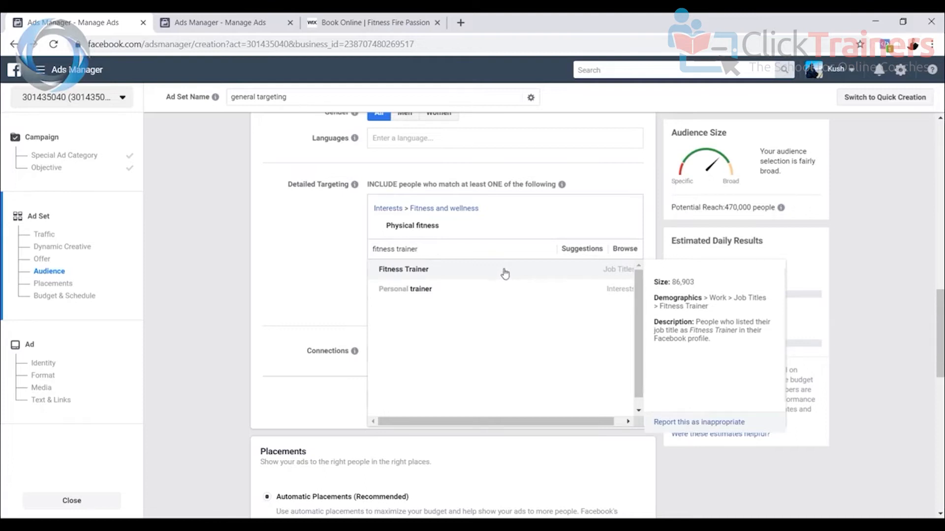
{"action": "left_click", "coordinate": [308, 275]}
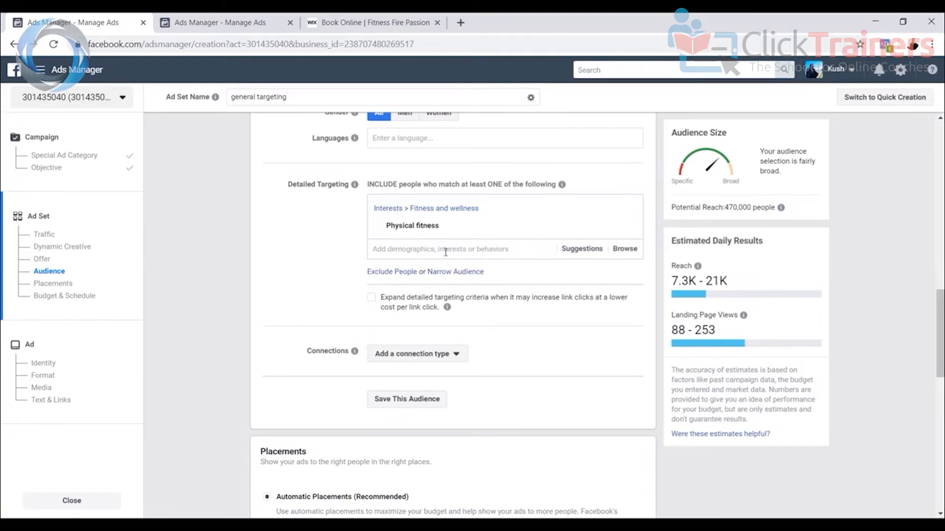
Search detailed targeting for "photography" to view its related interests and job titles, and close the results without adding one
{"action": "left_click", "coordinate": [446, 249]}
{"action": "left_click", "coordinate": [342, 261]}
{"action": "scroll", "coordinate": [485, 299], "scroll_direction": "down", "scroll_amount": 2}
{"action": "scroll", "coordinate": [484, 301], "scroll_direction": "up", "scroll_amount": 2}
{"action": "scroll", "coordinate": [490, 295], "scroll_direction": "down", "scroll_amount": 2}
{"action": "scroll", "coordinate": [489, 291], "scroll_direction": "up", "scroll_amount": 2}
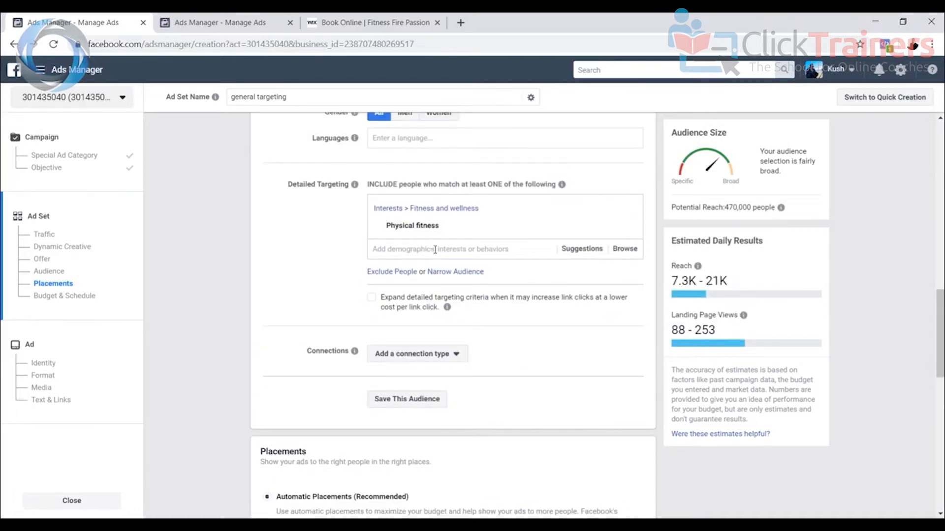
{"action": "left_click", "coordinate": [407, 254]}
{"action": "type", "text": "photography"}
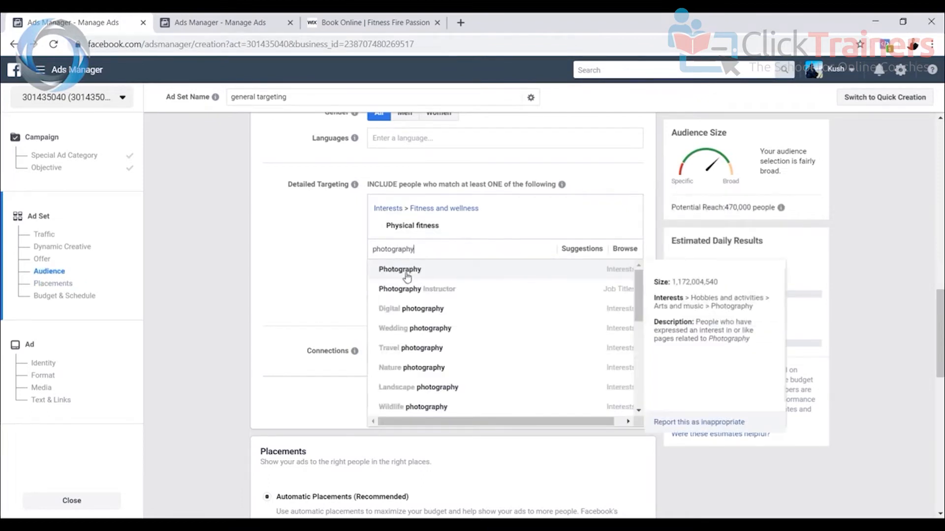
{"action": "left_click", "coordinate": [345, 268]}
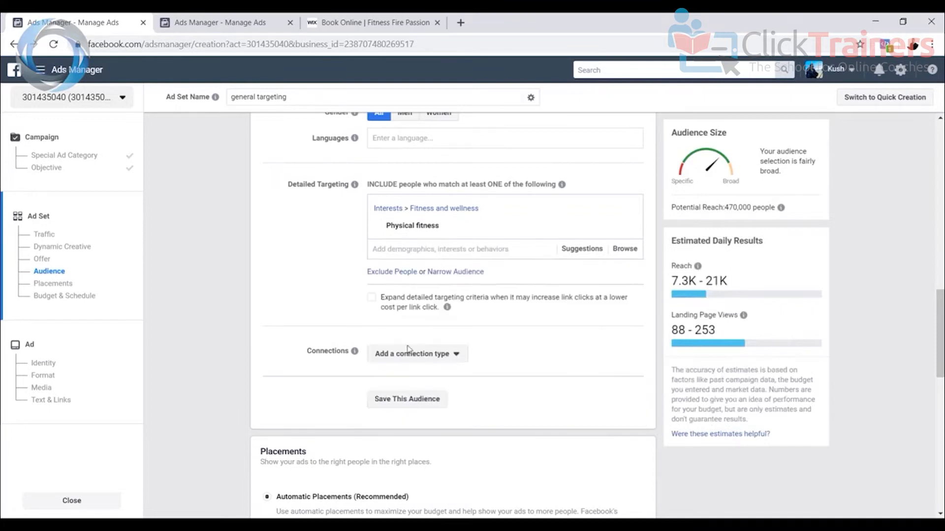
Review the available Connections types for Facebook Pages, apps and events without adding one
{"action": "scroll", "coordinate": [407, 348], "scroll_direction": "down", "scroll_amount": 2}
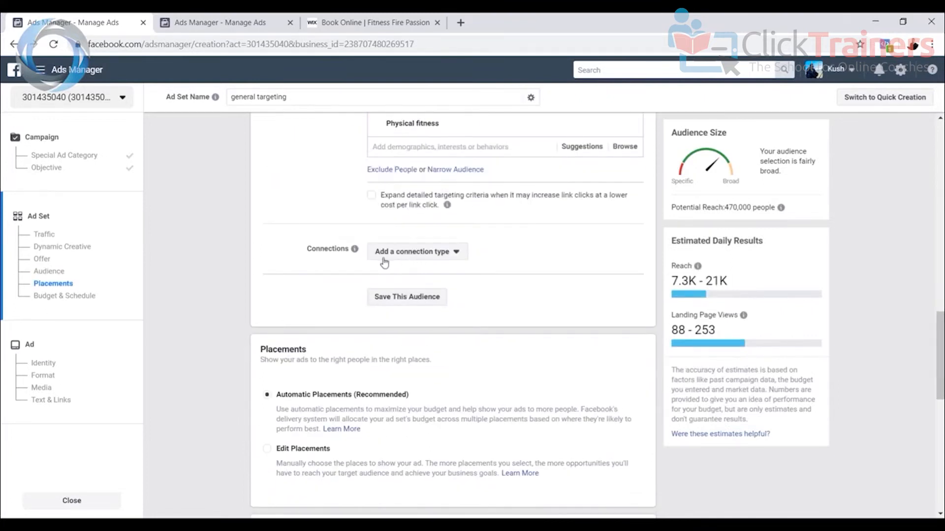
{"action": "left_click", "coordinate": [440, 260]}
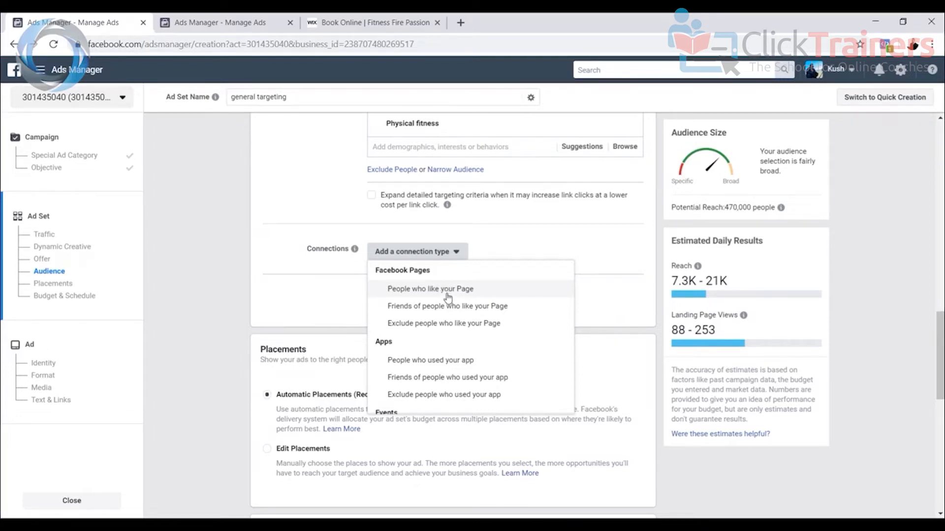
{"action": "scroll", "coordinate": [455, 322], "scroll_direction": "down", "scroll_amount": 2}
{"action": "scroll", "coordinate": [457, 317], "scroll_direction": "up", "scroll_amount": 2}
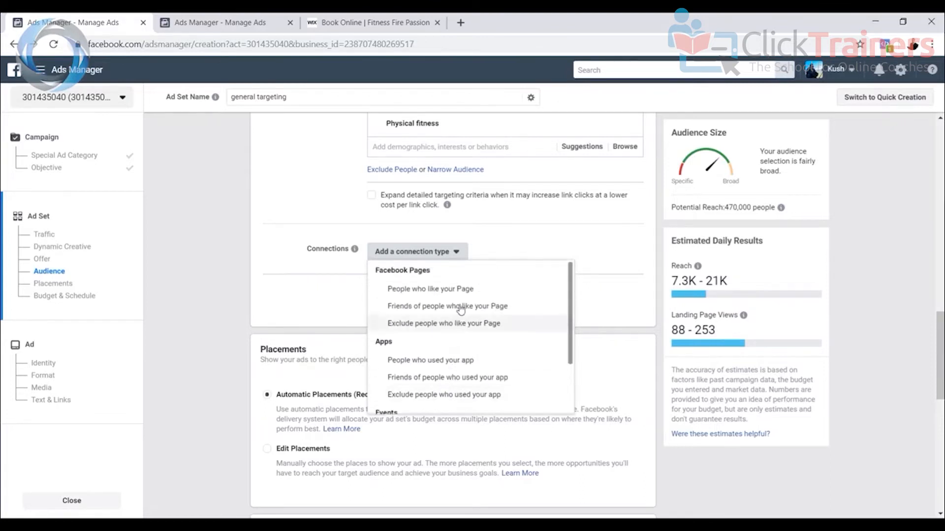
{"action": "left_click", "coordinate": [313, 285]}
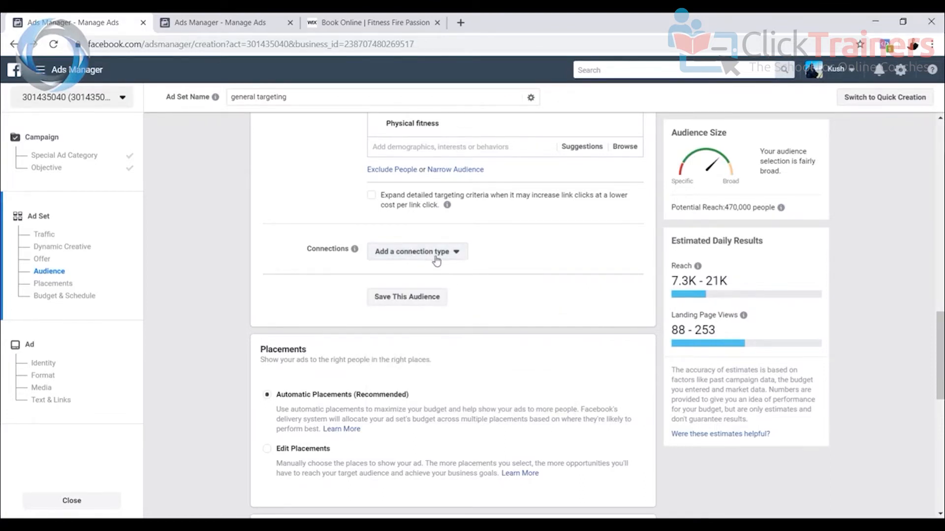
Review the Automatic Placements option, and open facebook.com in a new browser tab to examine the sponsored CreativeLive post in the News Feed
{"action": "scroll", "coordinate": [520, 340], "scroll_direction": "down", "scroll_amount": 2}
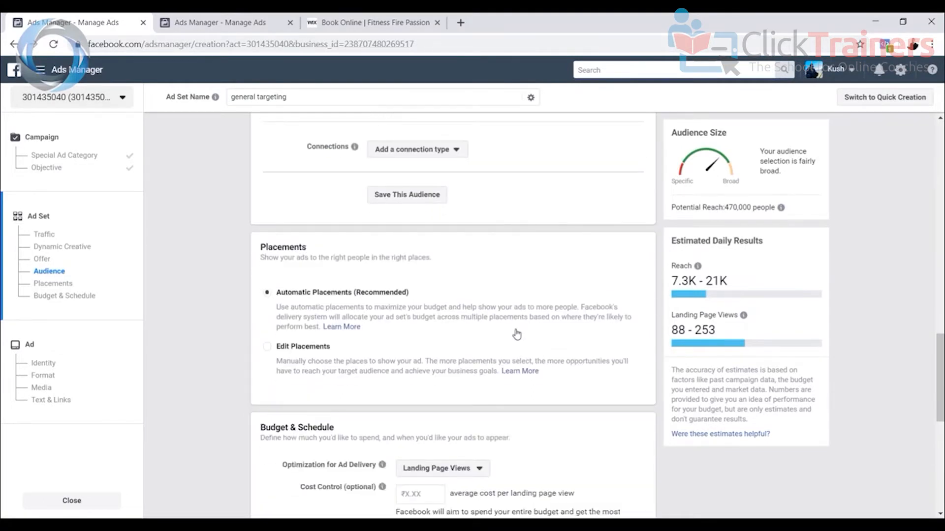
{"action": "scroll", "coordinate": [512, 327], "scroll_direction": "down", "scroll_amount": 2}
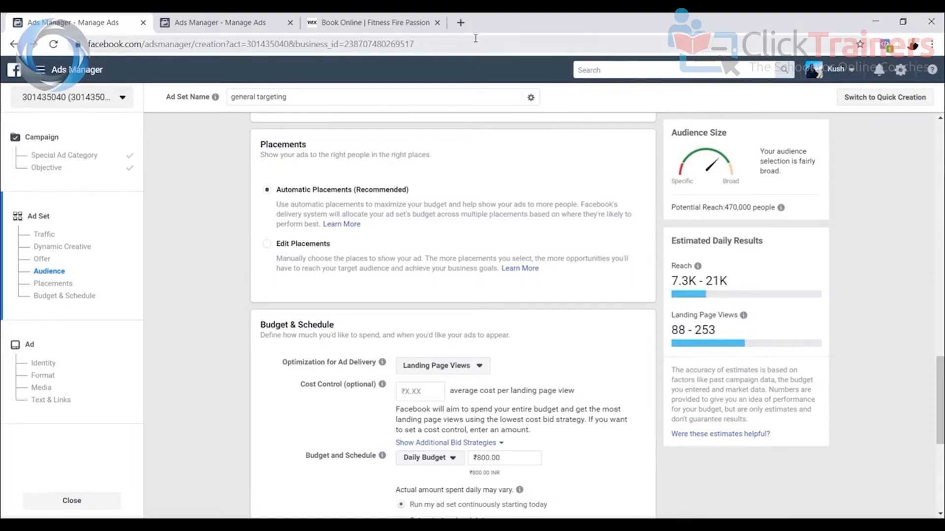
{"action": "left_click", "coordinate": [461, 22]}
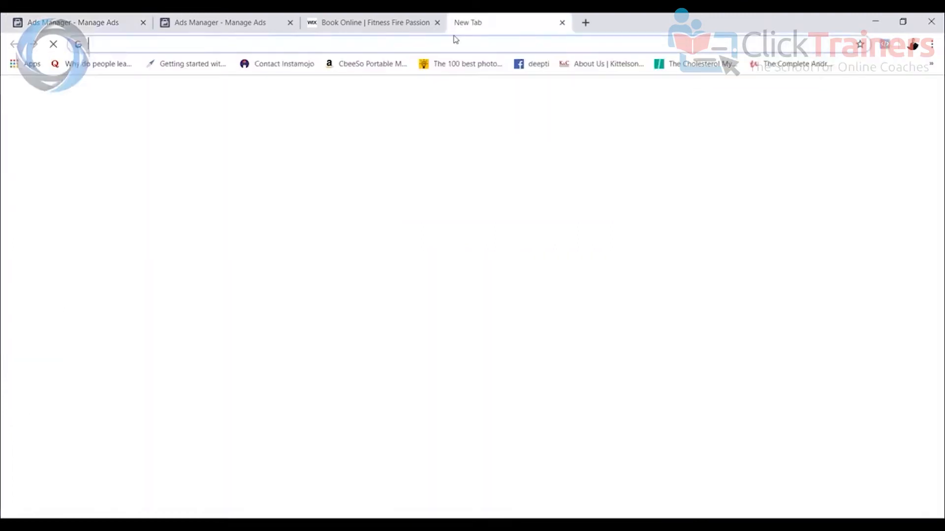
{"action": "type", "text": "facebook.com"}
{"action": "key", "text": "Return"}
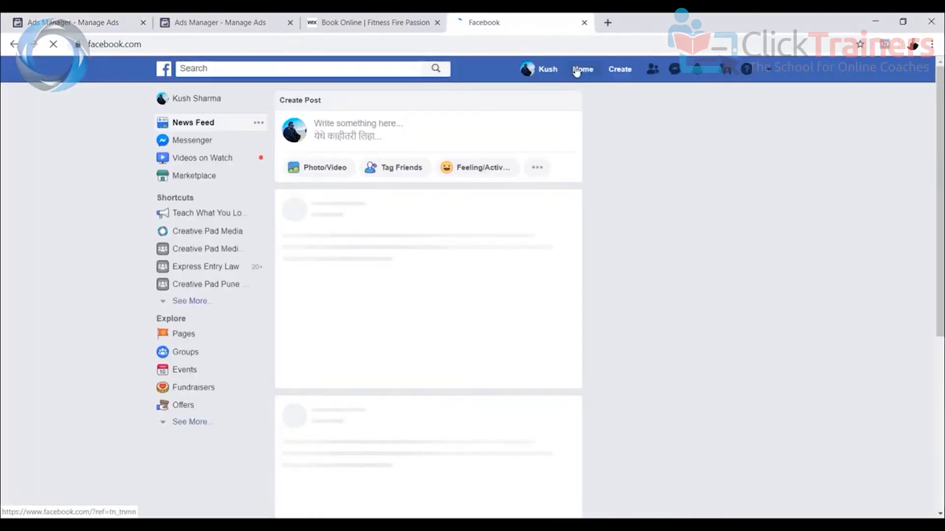
{"action": "scroll", "coordinate": [559, 142], "scroll_direction": "down", "scroll_amount": 1}
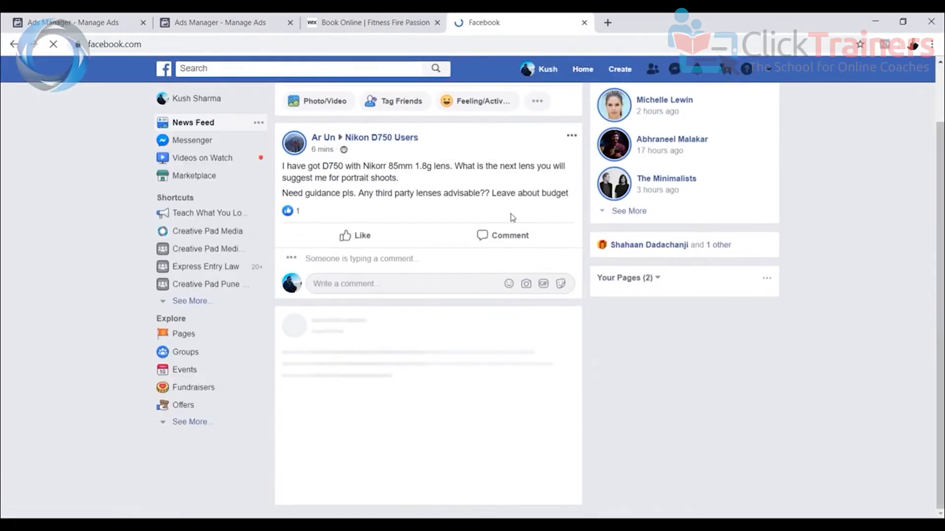
{"action": "scroll", "coordinate": [510, 222], "scroll_direction": "down", "scroll_amount": 3}
{"action": "scroll", "coordinate": [510, 221], "scroll_direction": "up", "scroll_amount": 2}
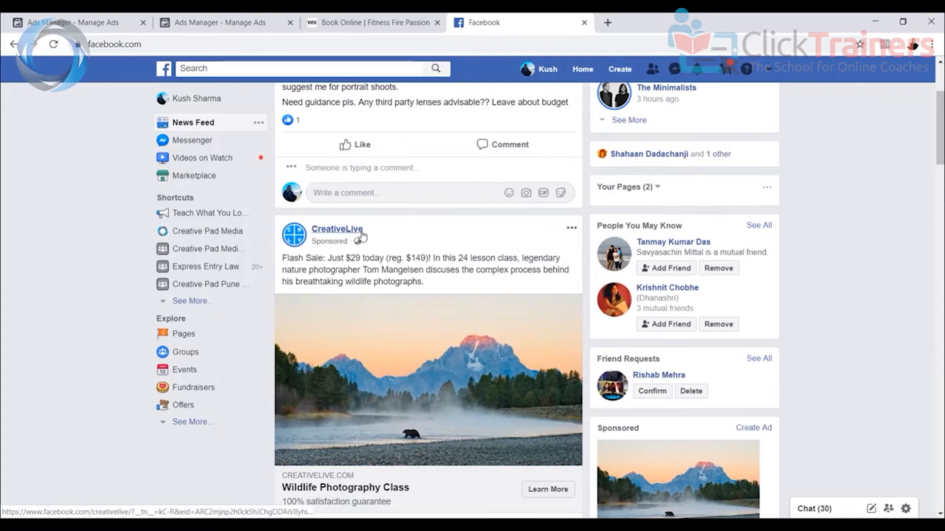
Return from the Facebook page to the ad set in Ads Manager and choose to edit the placements manually
{"action": "scroll", "coordinate": [417, 310], "scroll_direction": "down", "scroll_amount": 2}
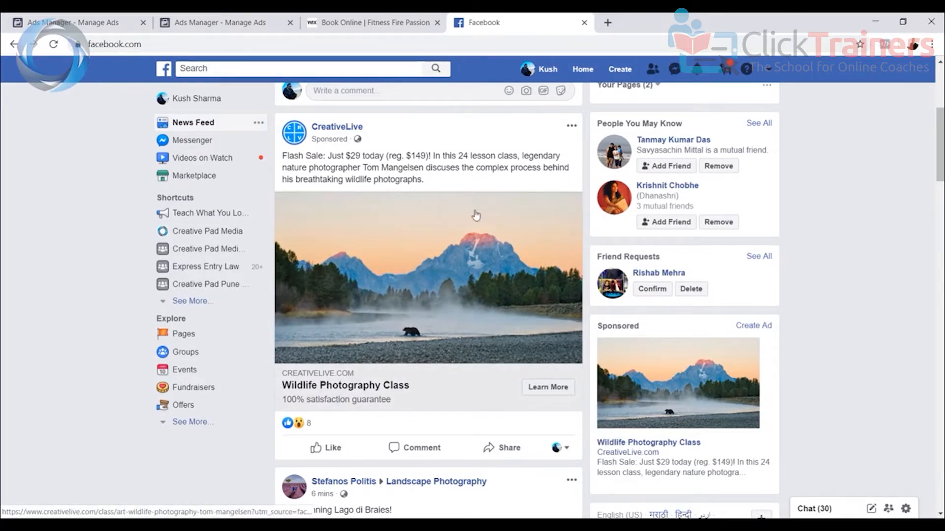
{"action": "left_click", "coordinate": [372, 23]}
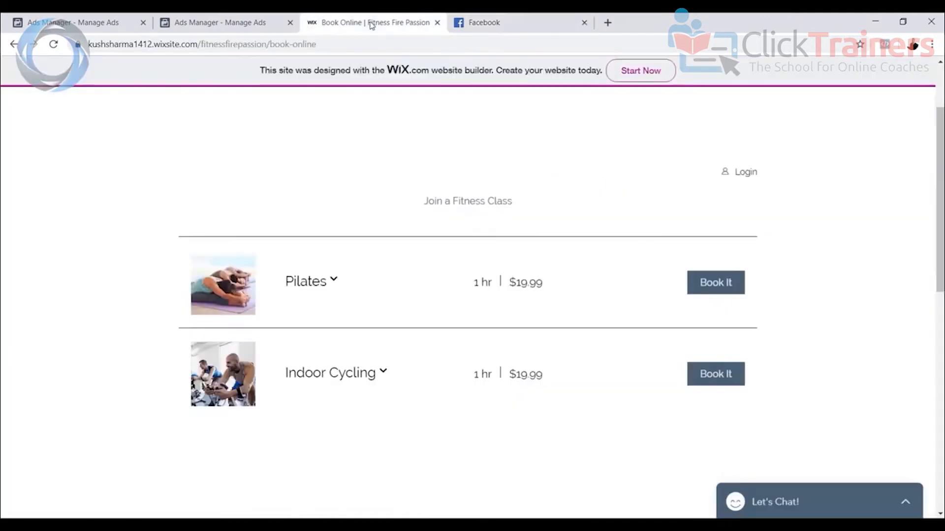
{"action": "left_click", "coordinate": [239, 23]}
{"action": "left_click", "coordinate": [101, 22]}
{"action": "scroll", "coordinate": [501, 389], "scroll_direction": "down", "scroll_amount": 6}
{"action": "scroll", "coordinate": [501, 380], "scroll_direction": "up", "scroll_amount": 7}
{"action": "scroll", "coordinate": [501, 380], "scroll_direction": "up", "scroll_amount": 2}
{"action": "left_click", "coordinate": [267, 355]}
Review the Feeds, Stories and In-Stream placements with their previews, and compare them with the sponsored CreativeLive ads on Facebook
{"action": "scroll", "coordinate": [393, 399], "scroll_direction": "down", "scroll_amount": 2}
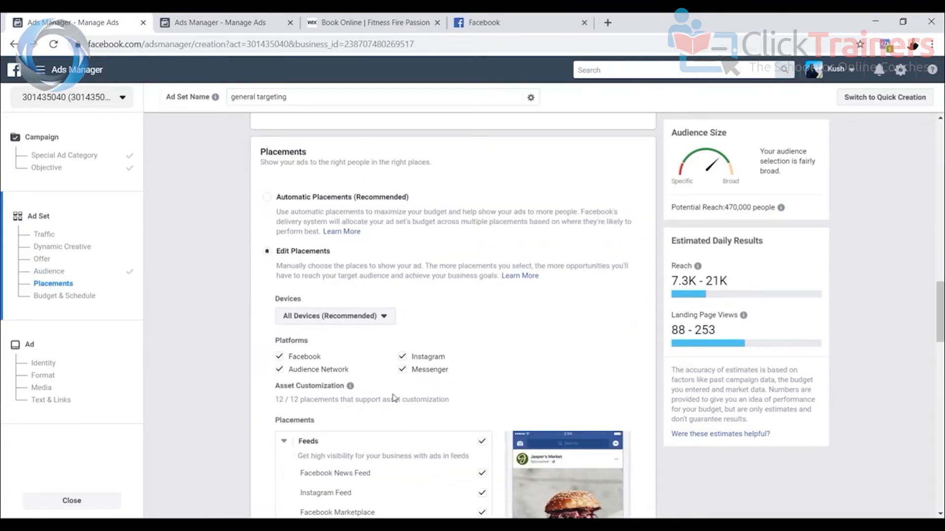
{"action": "scroll", "coordinate": [357, 381], "scroll_direction": "down", "scroll_amount": 2}
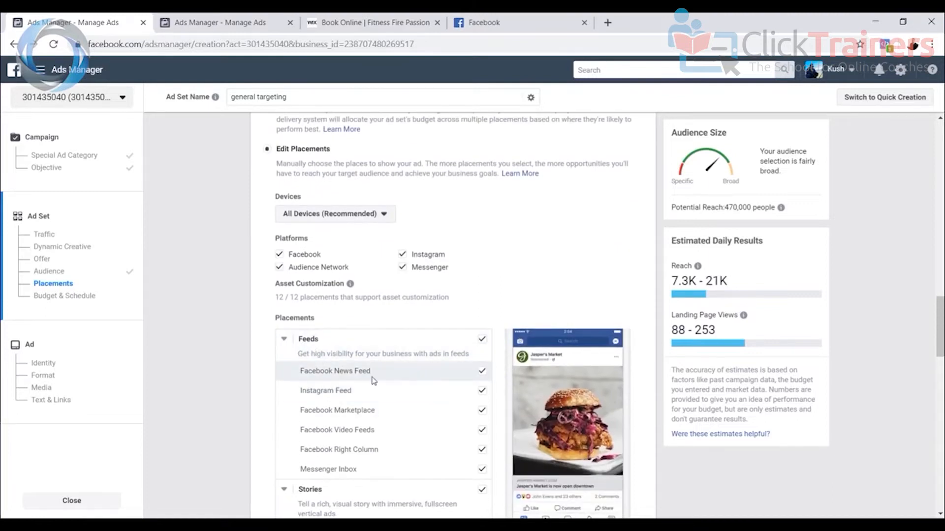
{"action": "scroll", "coordinate": [483, 360], "scroll_direction": "down", "scroll_amount": 2}
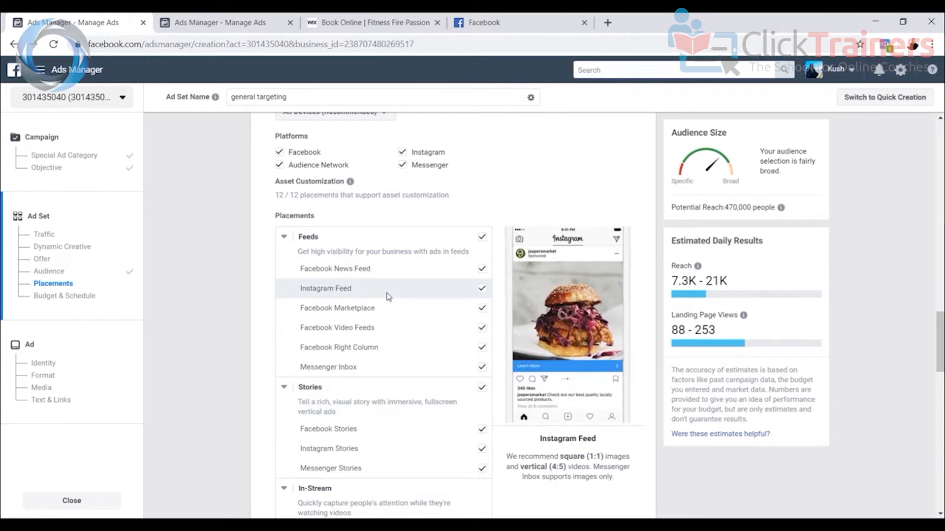
{"action": "scroll", "coordinate": [540, 294], "scroll_direction": "up", "scroll_amount": 5}
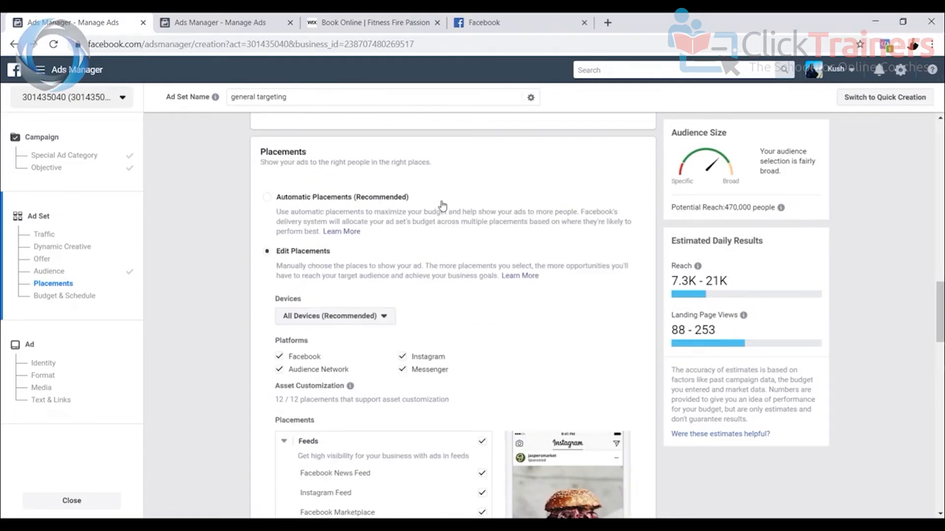
{"action": "scroll", "coordinate": [550, 370], "scroll_direction": "down", "scroll_amount": 2}
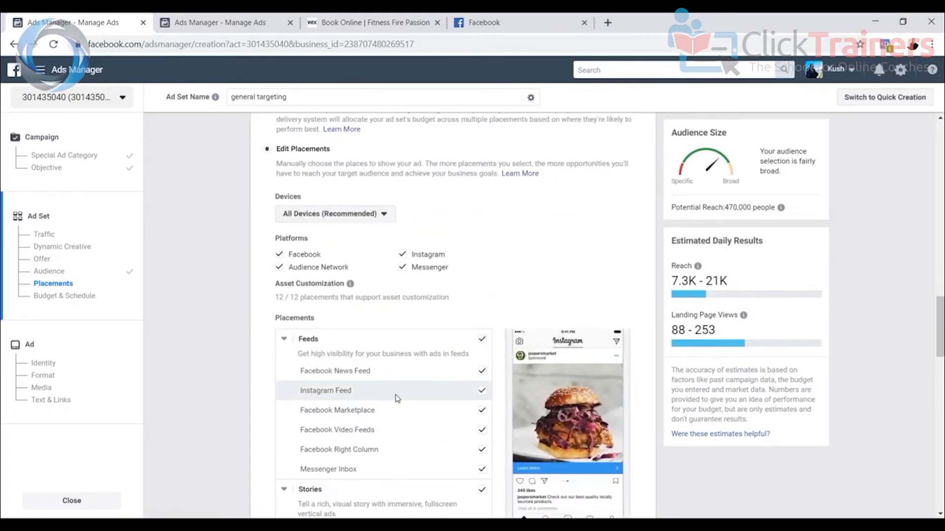
{"action": "scroll", "coordinate": [393, 397], "scroll_direction": "down", "scroll_amount": 2}
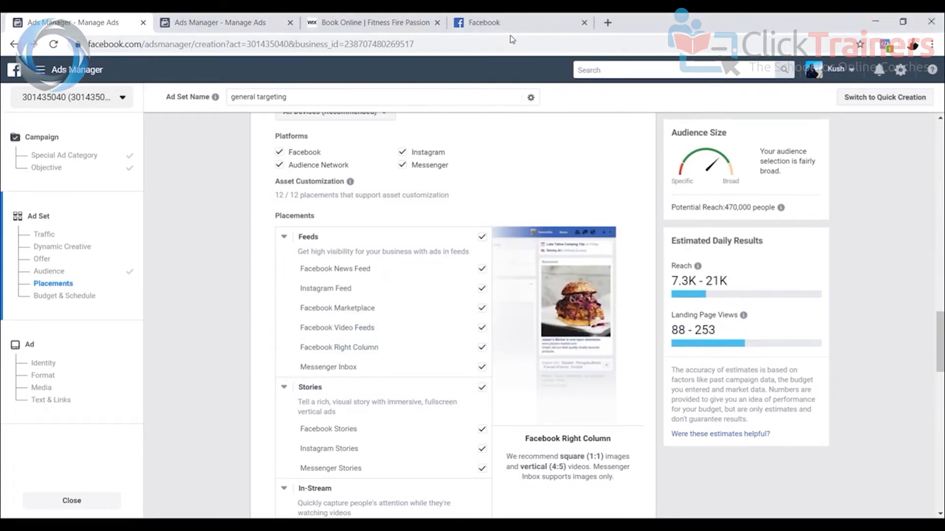
{"action": "left_click", "coordinate": [475, 22]}
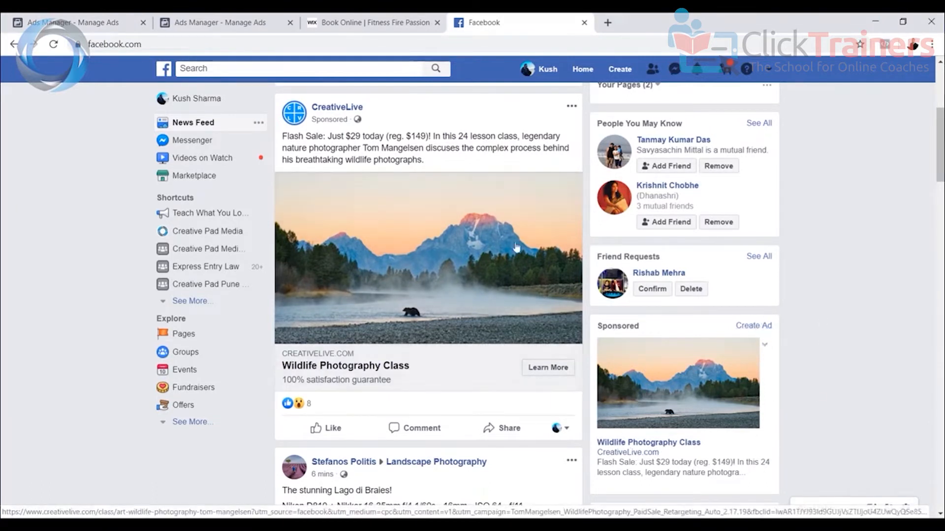
{"action": "left_click", "coordinate": [264, 22]}
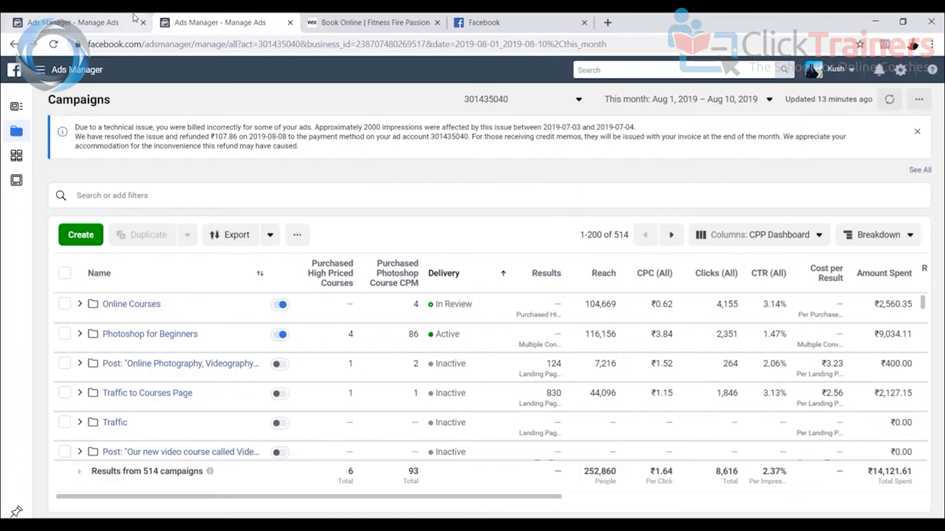
{"action": "left_click", "coordinate": [99, 22]}
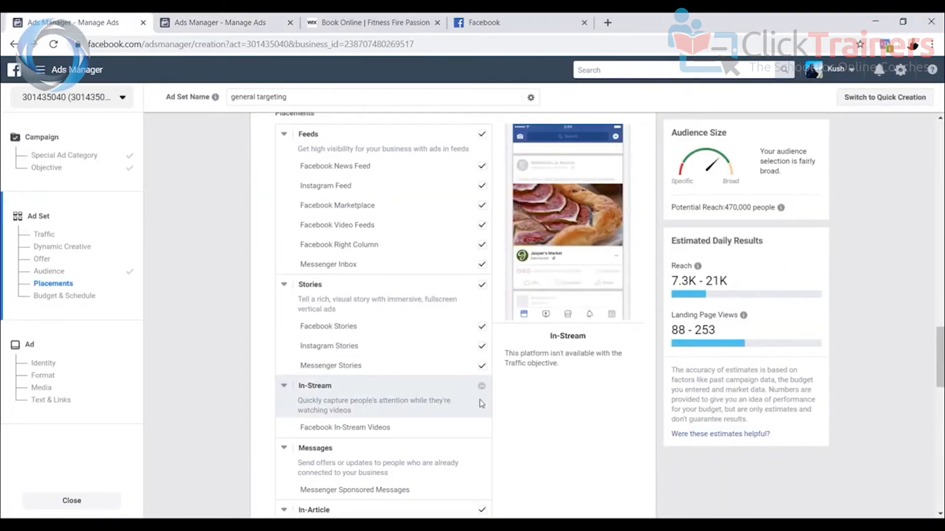
Check the Mobile and Desktop device options without changing them, and switch the ad set back to Automatic Placements
{"action": "scroll", "coordinate": [480, 394], "scroll_direction": "up", "scroll_amount": 2}
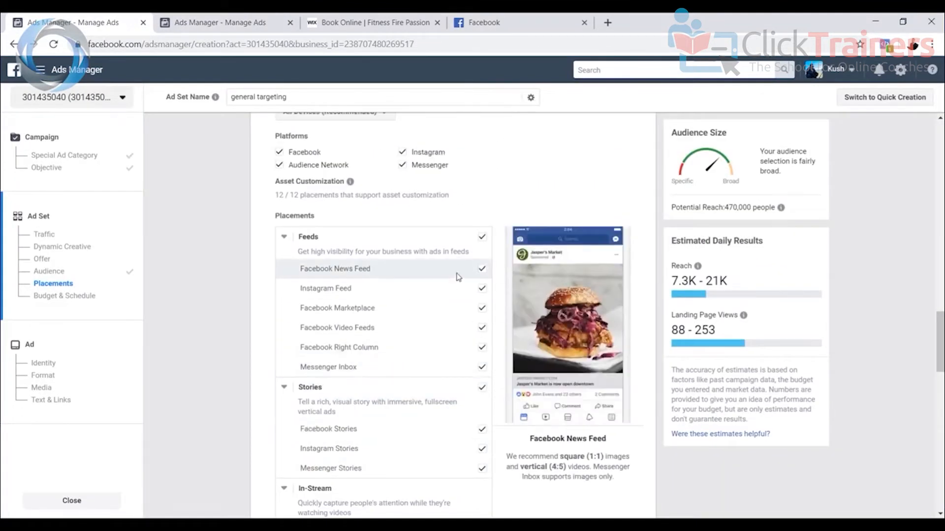
{"action": "scroll", "coordinate": [463, 246], "scroll_direction": "up", "scroll_amount": 2}
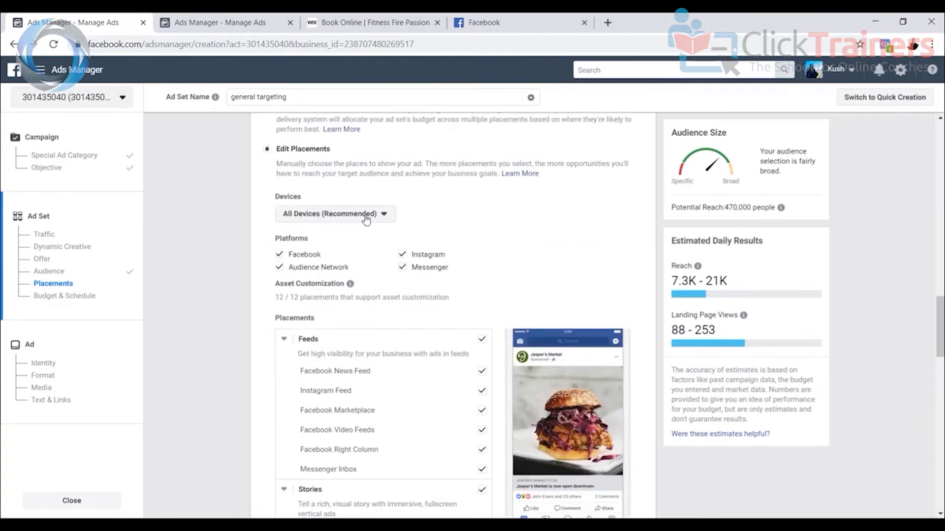
{"action": "scroll", "coordinate": [456, 226], "scroll_direction": "up", "scroll_amount": 2}
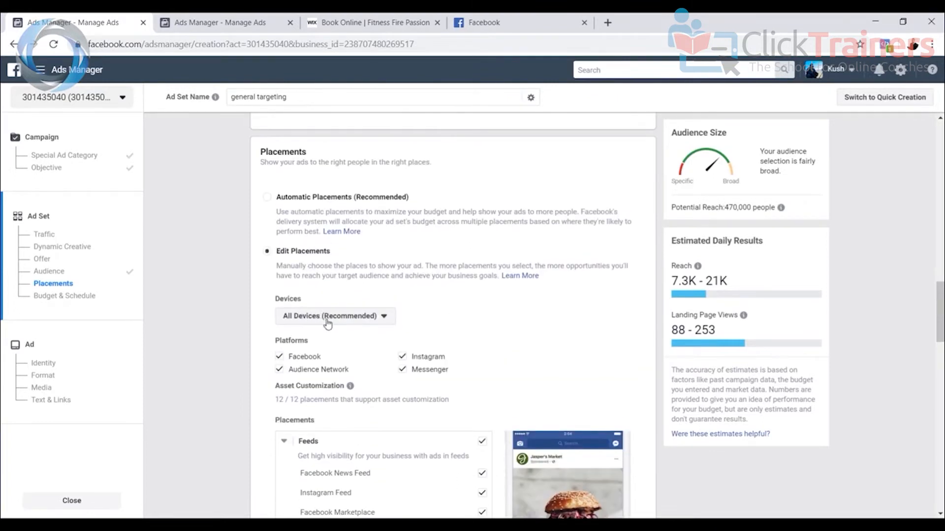
{"action": "left_click", "coordinate": [325, 321]}
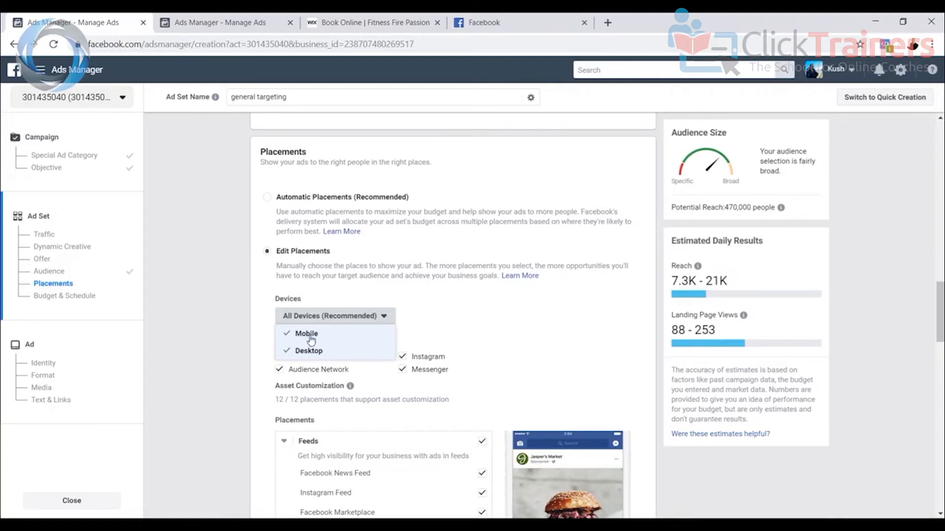
{"action": "left_click", "coordinate": [441, 324]}
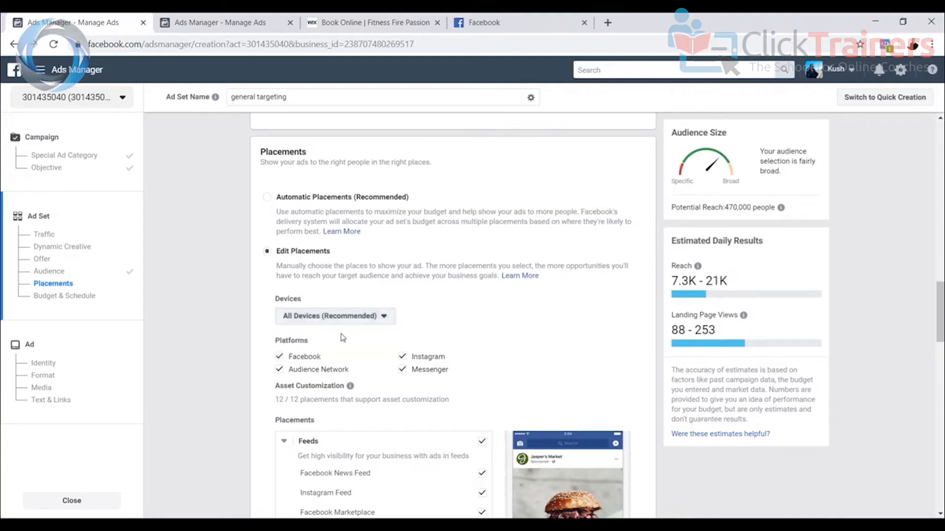
{"action": "left_click", "coordinate": [385, 323]}
{"action": "left_click", "coordinate": [506, 334]}
{"action": "left_click", "coordinate": [267, 199]}
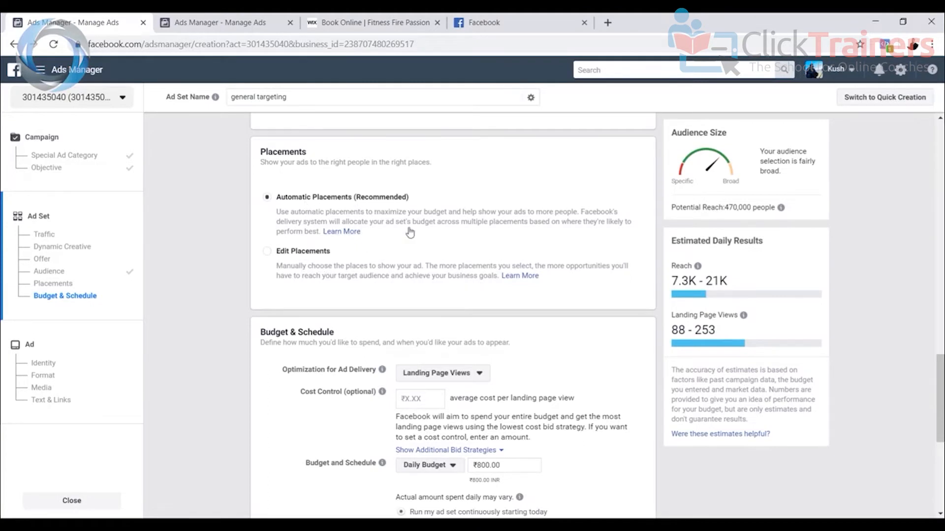
Review the ad delivery optimization options, keeping Landing Page Views, and look at the Fitness Fire Passion booking page
{"action": "scroll", "coordinate": [437, 268], "scroll_direction": "down", "scroll_amount": 2}
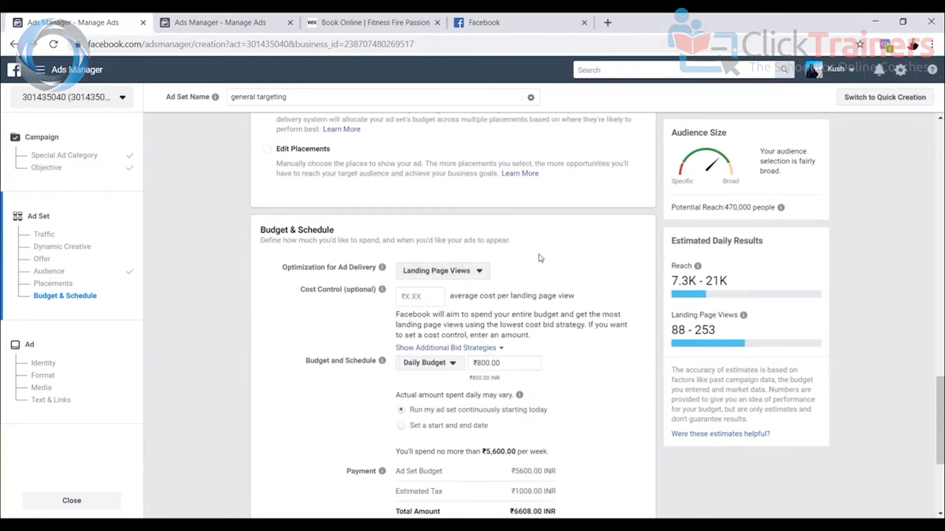
{"action": "scroll", "coordinate": [540, 258], "scroll_direction": "down", "scroll_amount": 2}
{"action": "scroll", "coordinate": [540, 257], "scroll_direction": "up", "scroll_amount": 2}
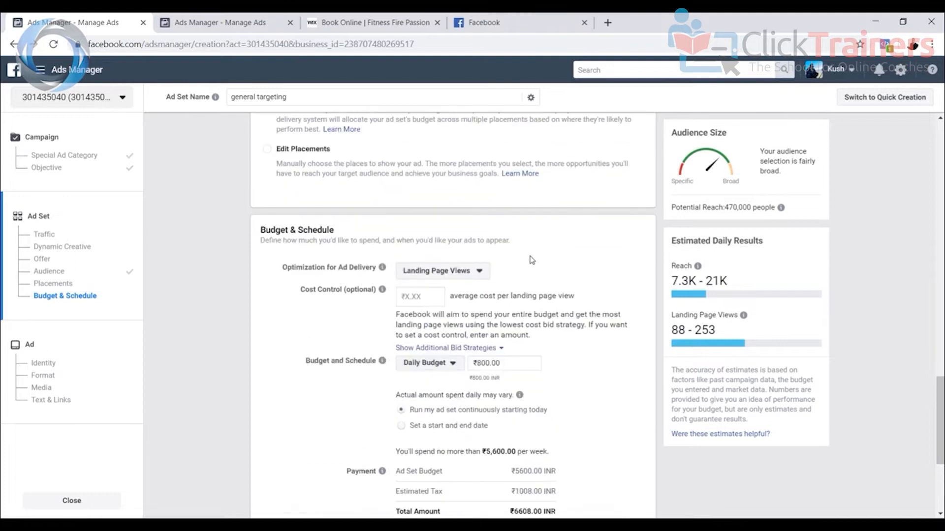
{"action": "scroll", "coordinate": [418, 238], "scroll_direction": "down", "scroll_amount": 2}
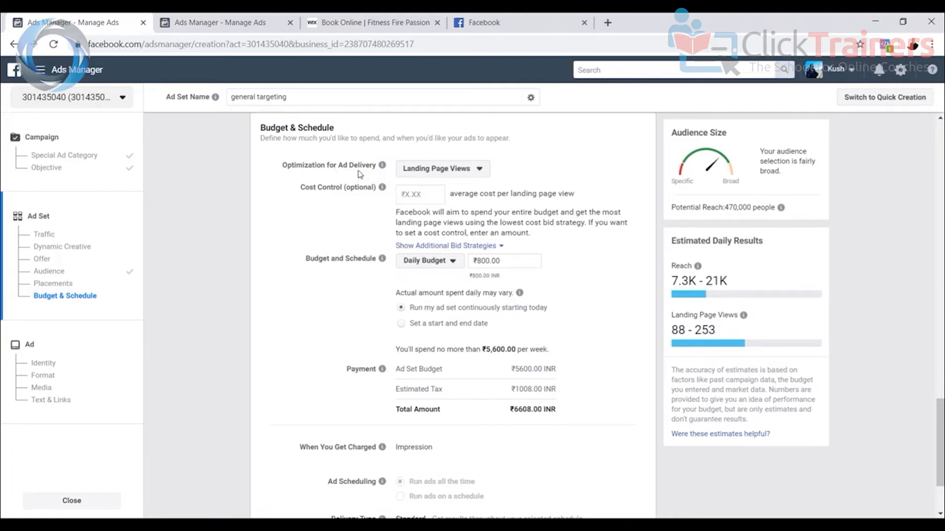
{"action": "left_click", "coordinate": [429, 170]}
{"action": "mouse_move", "coordinate": [498, 246]}
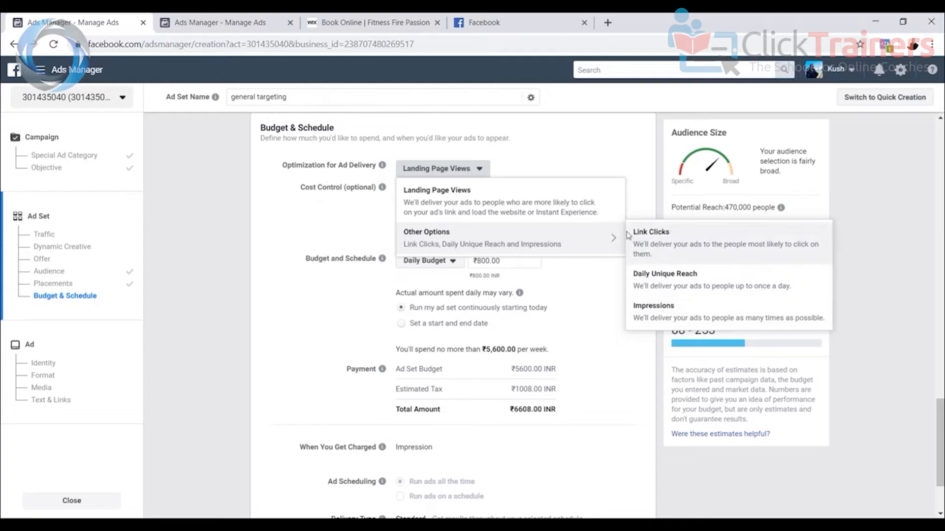
{"action": "left_click", "coordinate": [566, 162]}
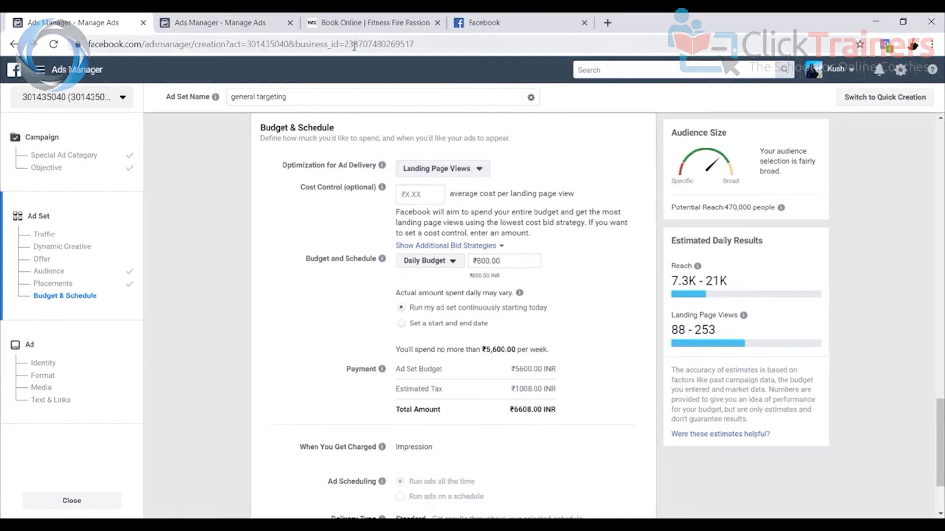
{"action": "left_click", "coordinate": [374, 22]}
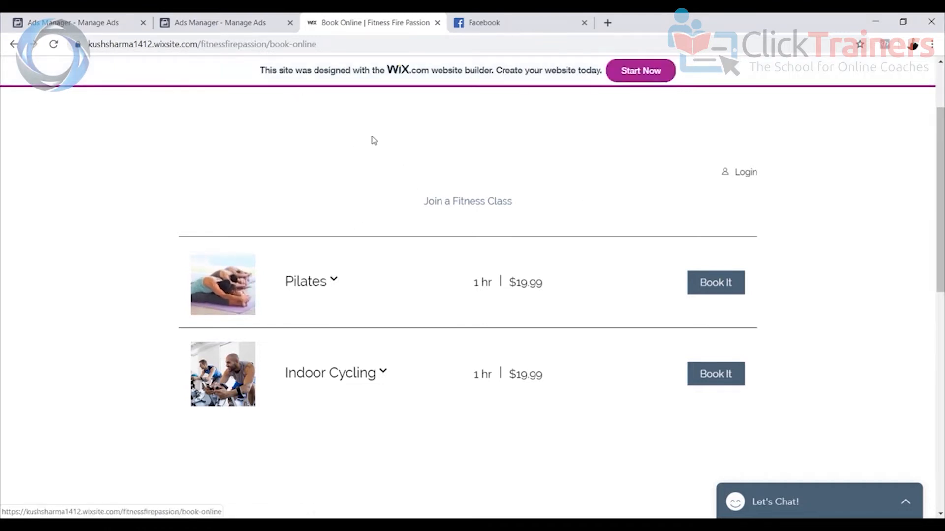
{"action": "left_click", "coordinate": [79, 22]}
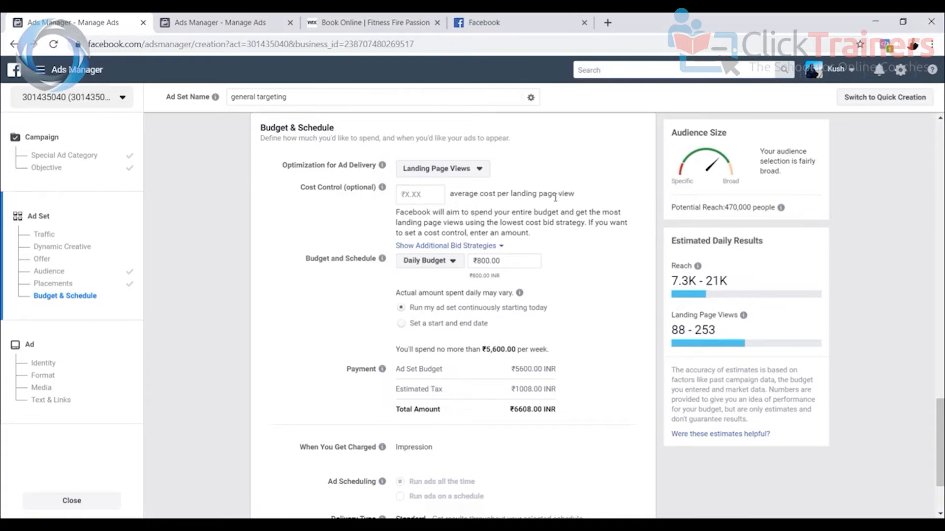
Set the ad set's daily budget to ₹100
{"action": "scroll", "coordinate": [555, 198], "scroll_direction": "down", "scroll_amount": 2}
{"action": "scroll", "coordinate": [533, 191], "scroll_direction": "up", "scroll_amount": 2}
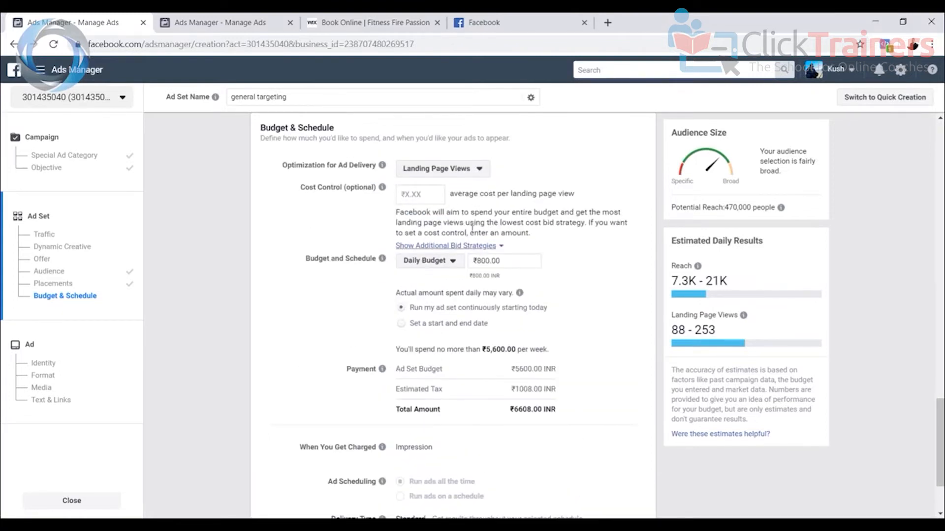
{"action": "scroll", "coordinate": [527, 280], "scroll_direction": "down", "scroll_amount": 2}
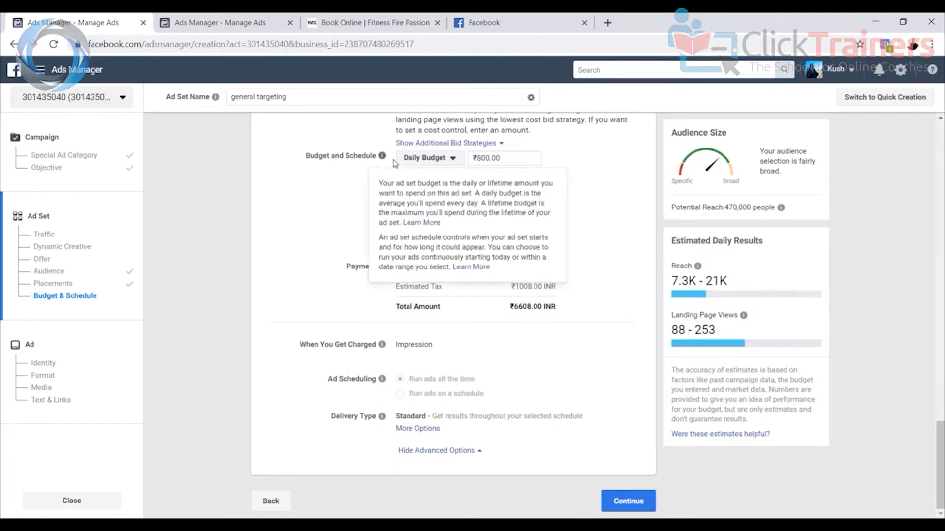
{"action": "left_click", "coordinate": [481, 159]}
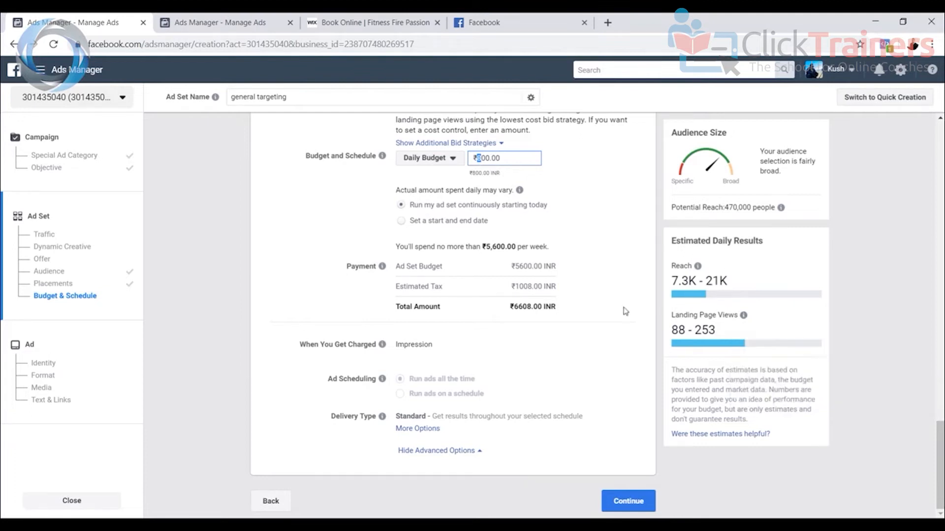
{"action": "type", "text": "1"}
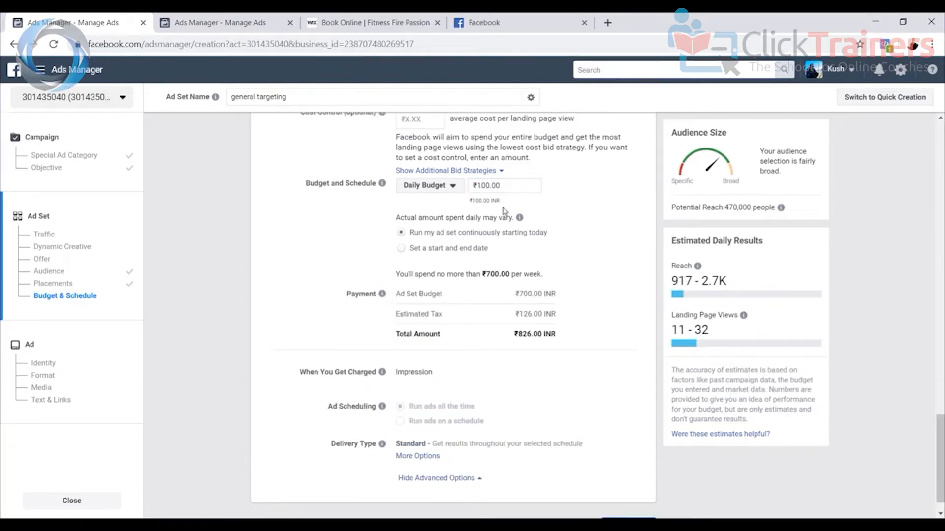
{"action": "left_click", "coordinate": [479, 186]}
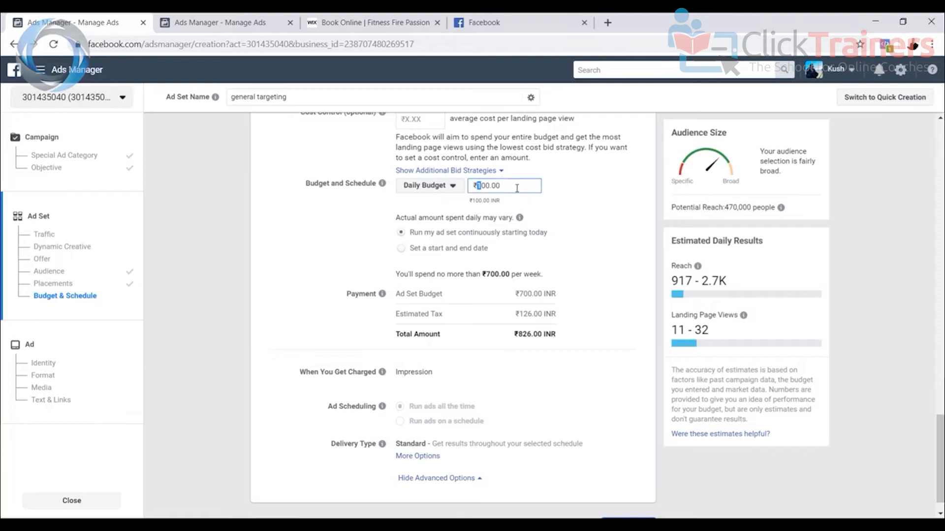
{"action": "left_click", "coordinate": [578, 189]}
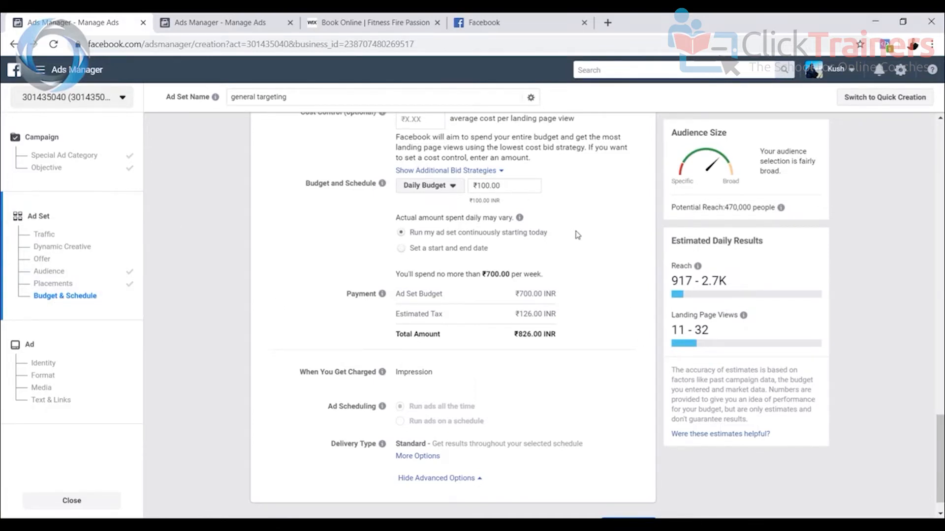
Set the ad set's daily budget to ₹500 and check the estimated daily reach and landing page views
{"action": "left_click", "coordinate": [479, 187]}
{"action": "type", "text": "5"}
{"action": "left_click", "coordinate": [565, 223]}
{"action": "mouse_move", "coordinate": [698, 266]}
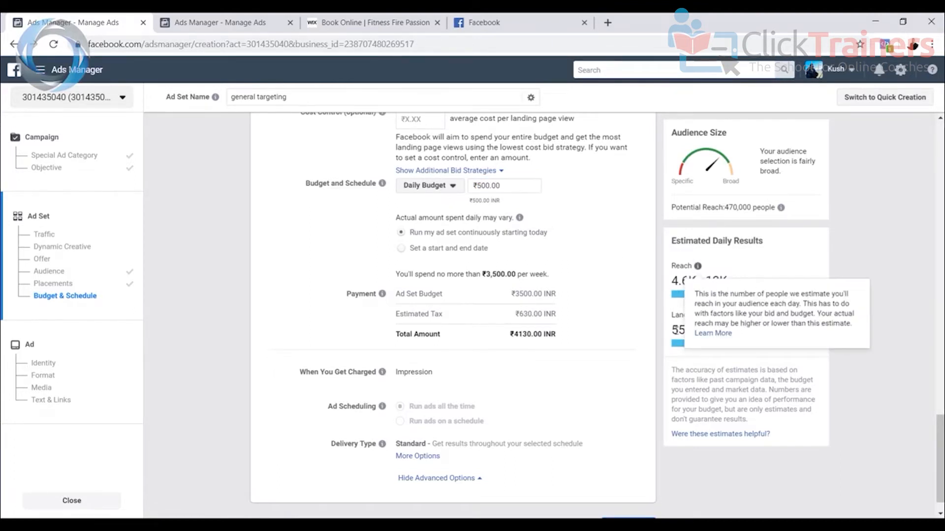
{"action": "mouse_move", "coordinate": [744, 316]}
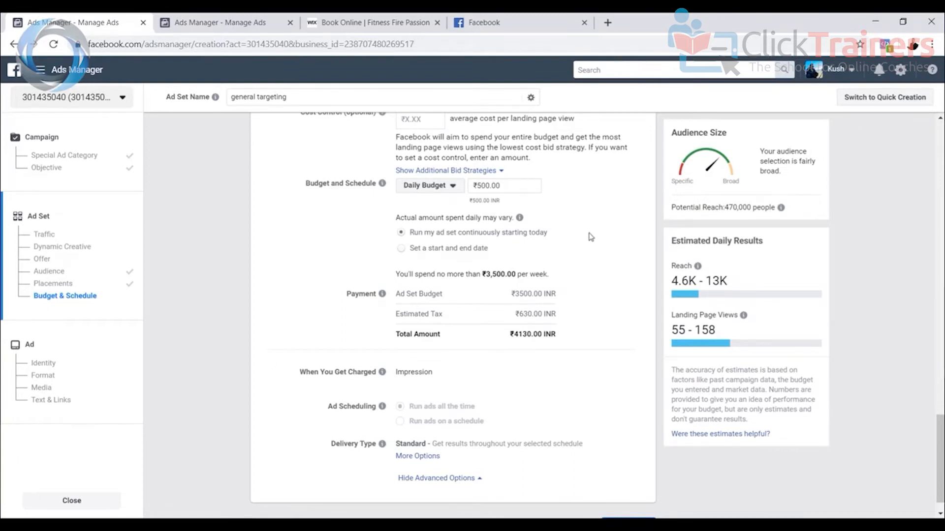
Review the weekly spend, payment, charging and ad scheduling details of the ad set without changing them
{"action": "scroll", "coordinate": [591, 237], "scroll_direction": "down", "scroll_amount": 1}
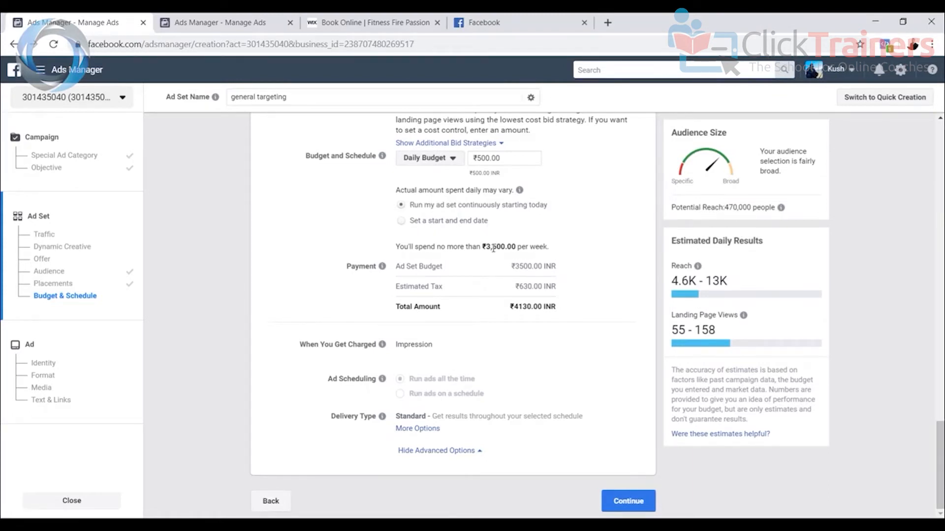
{"action": "mouse_move", "coordinate": [376, 384]}
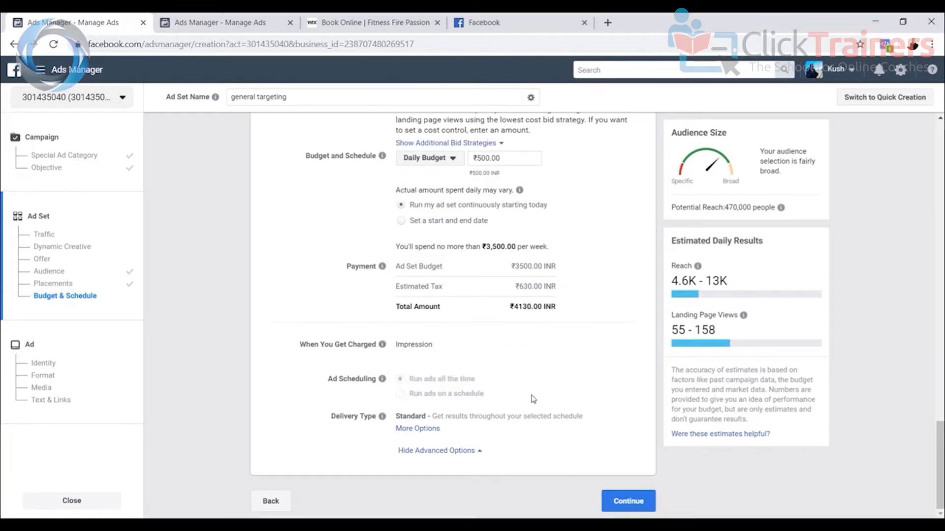
{"action": "scroll", "coordinate": [541, 396], "scroll_direction": "up", "scroll_amount": 2}
{"action": "scroll", "coordinate": [583, 394], "scroll_direction": "down", "scroll_amount": 2}
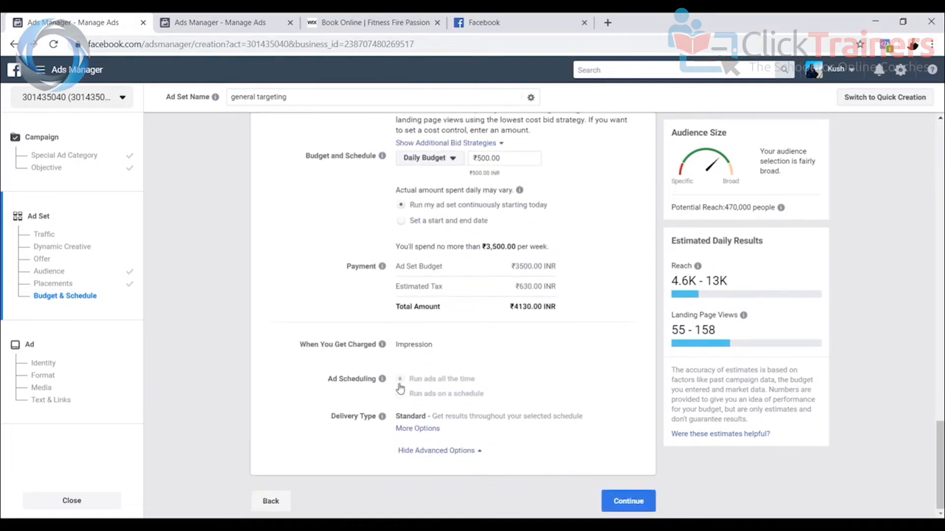
Look at the budget type choices and expand the delivery type options, keeping Daily Budget and Standard delivery
{"action": "left_click", "coordinate": [446, 157]}
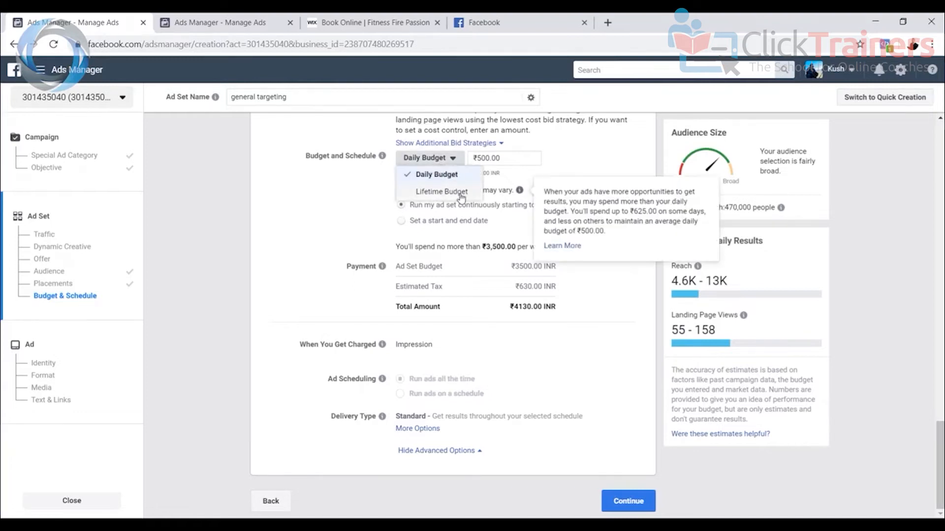
{"action": "left_click", "coordinate": [584, 196]}
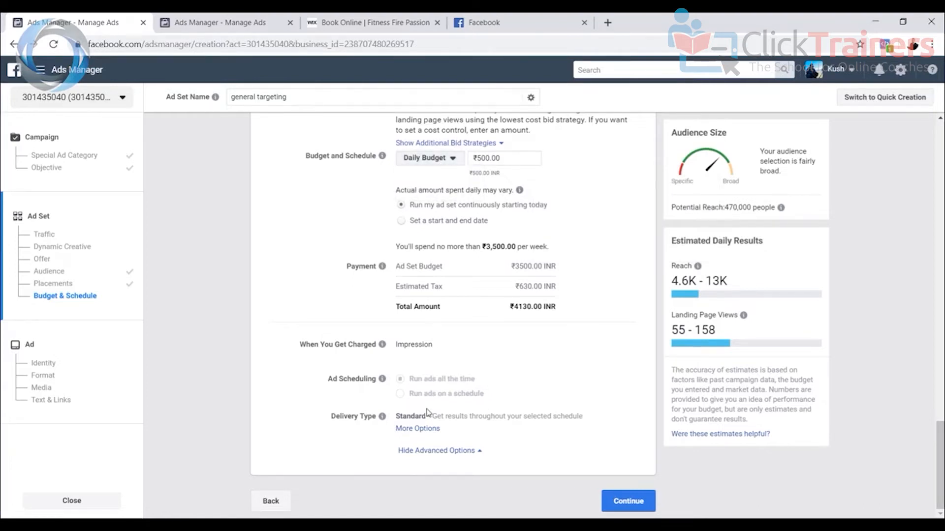
{"action": "mouse_move", "coordinate": [422, 399]}
{"action": "left_click", "coordinate": [425, 430]}
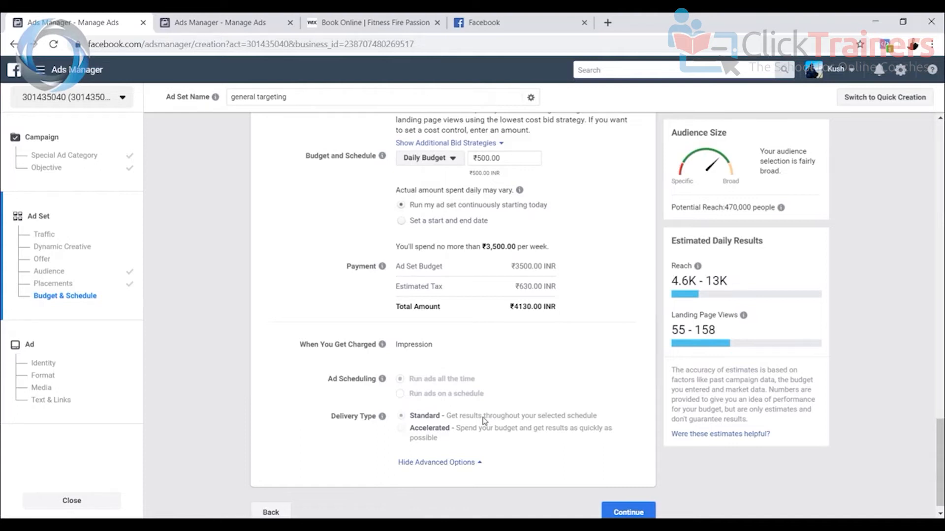
{"action": "mouse_move", "coordinate": [422, 431]}
Review the ad set's audience, placements and budget settings, and continue to the ad level
{"action": "scroll", "coordinate": [536, 451], "scroll_direction": "up", "scroll_amount": 10}
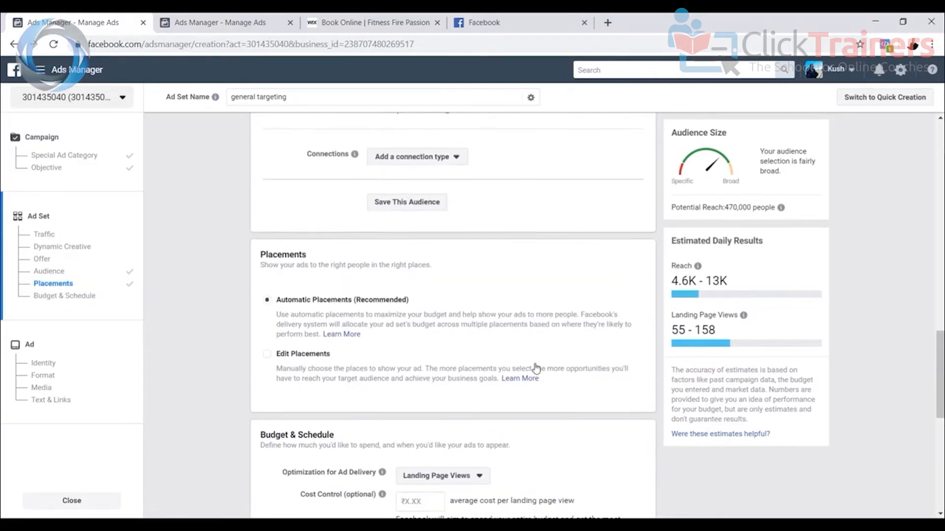
{"action": "scroll", "coordinate": [541, 365], "scroll_direction": "up", "scroll_amount": 12}
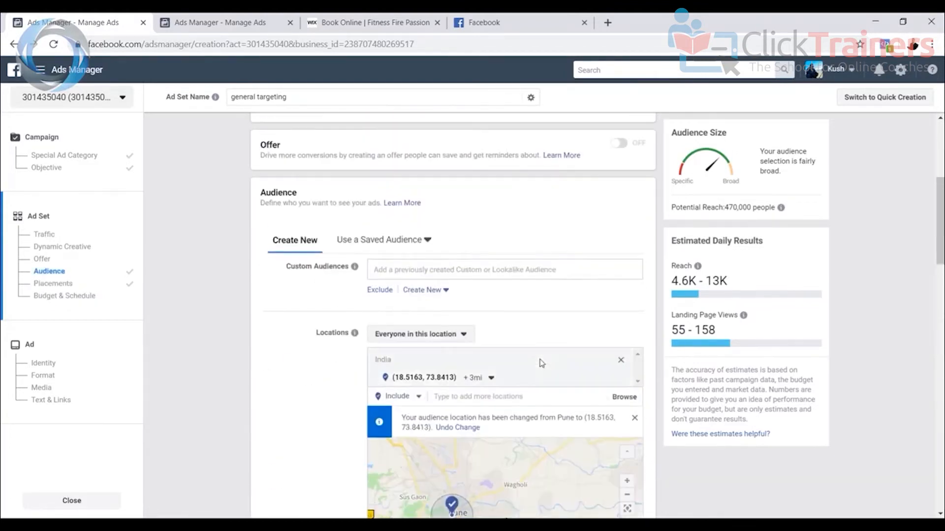
{"action": "scroll", "coordinate": [541, 363], "scroll_direction": "up", "scroll_amount": 4}
{"action": "scroll", "coordinate": [544, 355], "scroll_direction": "down", "scroll_amount": 5}
{"action": "scroll", "coordinate": [544, 352], "scroll_direction": "down", "scroll_amount": 15}
{"action": "scroll", "coordinate": [518, 382], "scroll_direction": "down", "scroll_amount": 3}
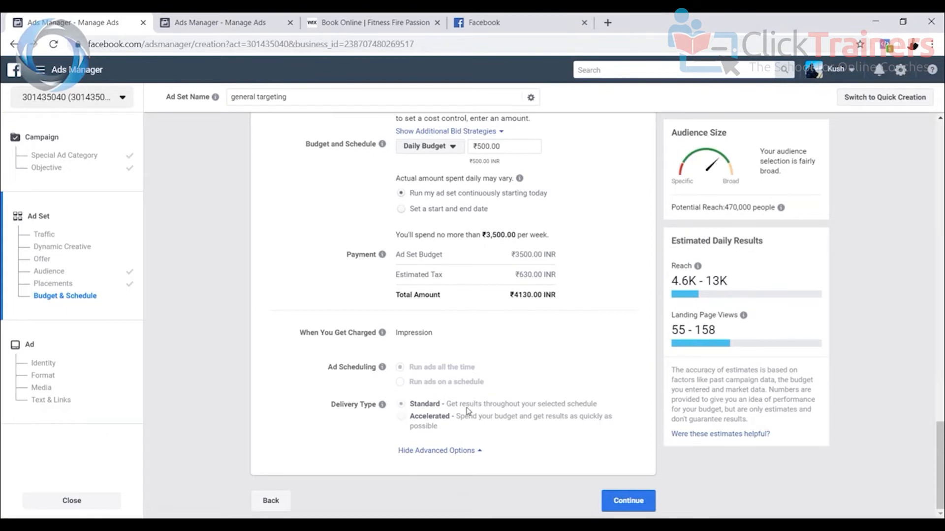
{"action": "left_click", "coordinate": [628, 502]}
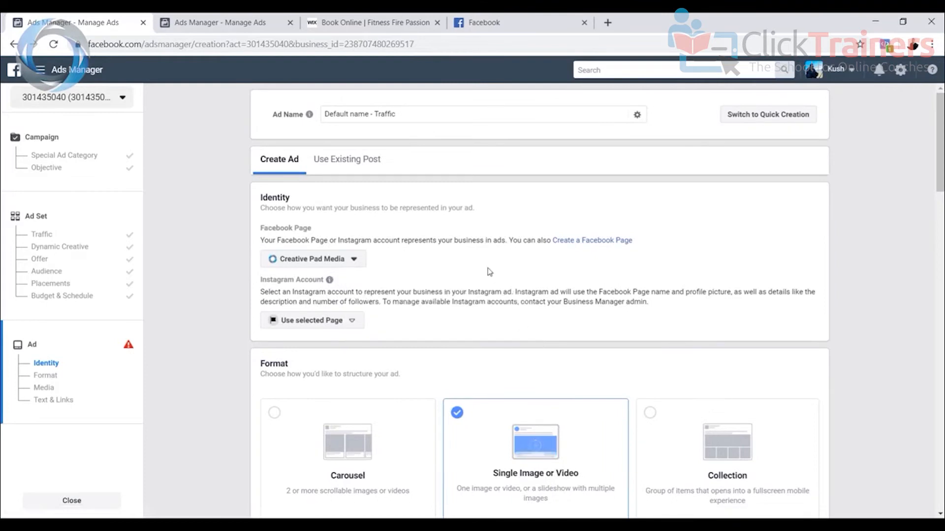
View the CreativeLive sponsored post in the Facebook feed and return to the ad being created
{"action": "left_click", "coordinate": [509, 21]}
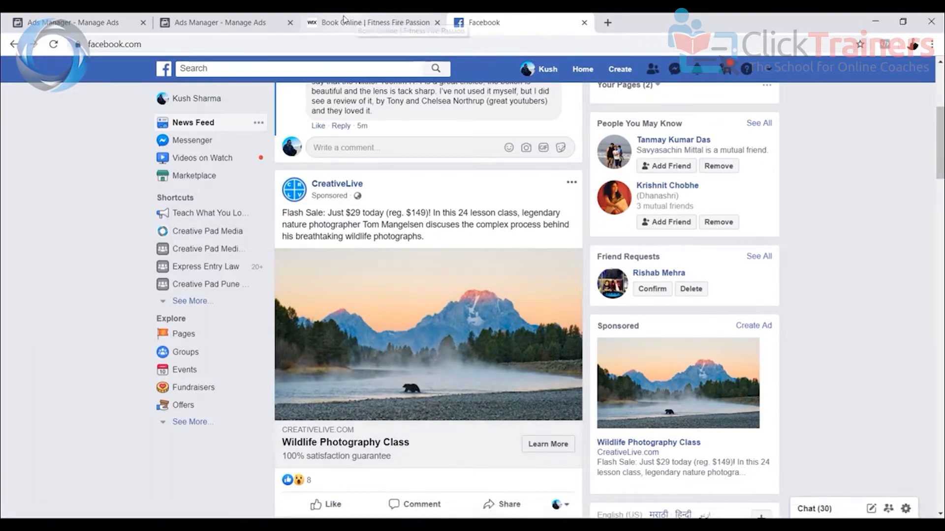
{"action": "left_click", "coordinate": [235, 22]}
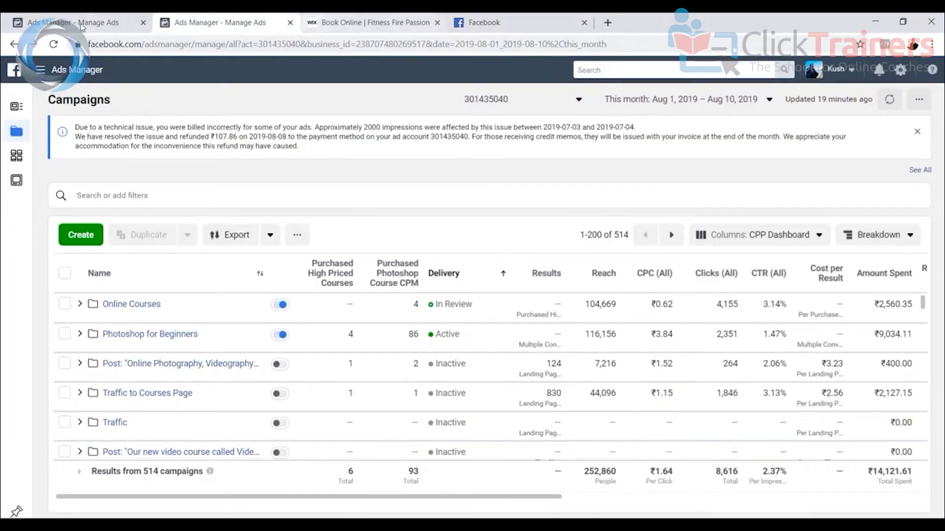
{"action": "left_click", "coordinate": [98, 22]}
Set the Facebook Page representing the ad to Fitness Fire Passion
{"action": "scroll", "coordinate": [416, 212], "scroll_direction": "down", "scroll_amount": 2}
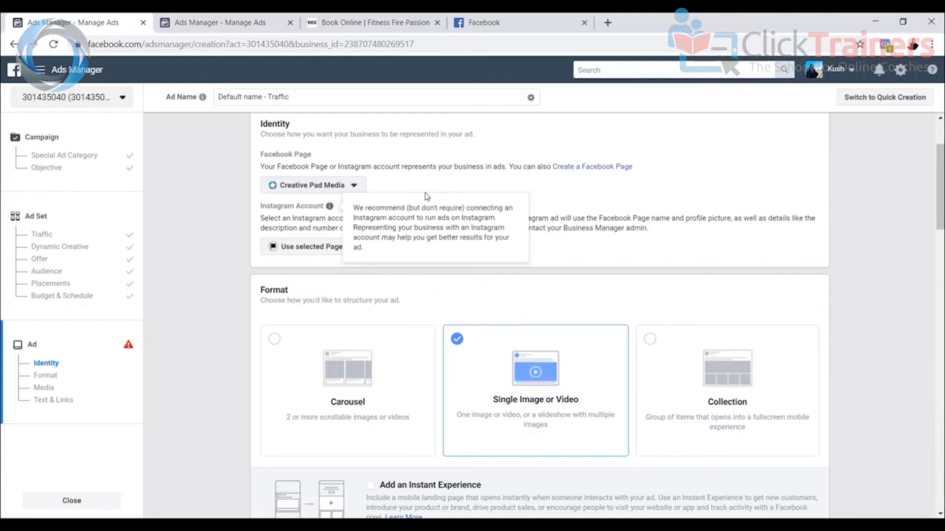
{"action": "left_click", "coordinate": [316, 187]}
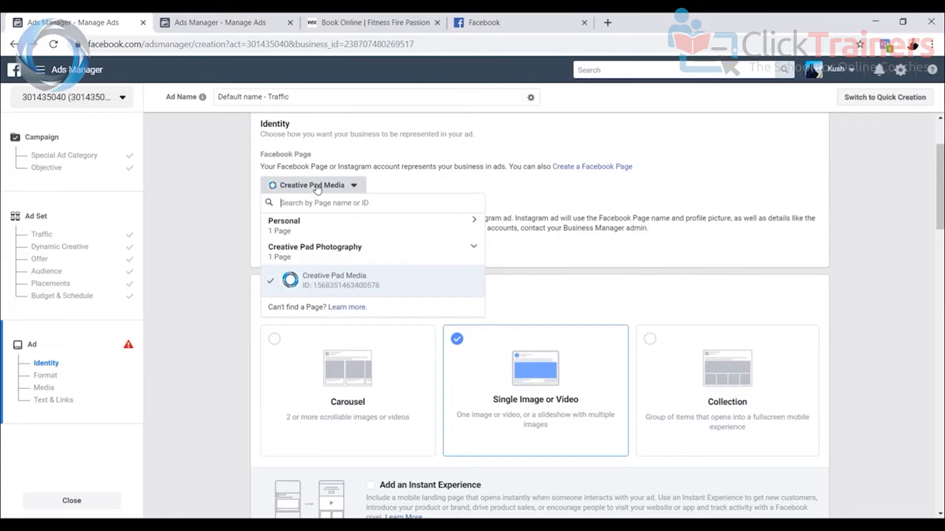
{"action": "left_click", "coordinate": [359, 161]}
{"action": "left_click", "coordinate": [352, 189]}
{"action": "left_click", "coordinate": [372, 228]}
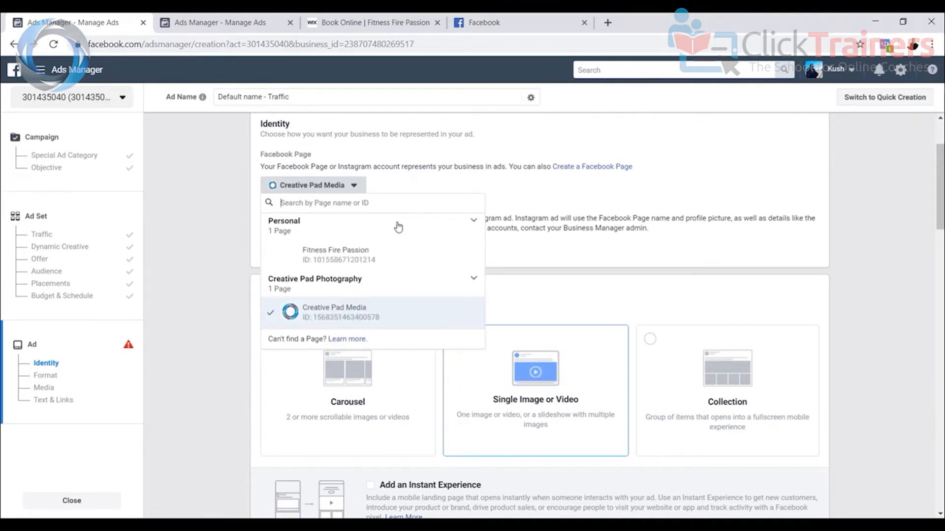
{"action": "left_click", "coordinate": [361, 258]}
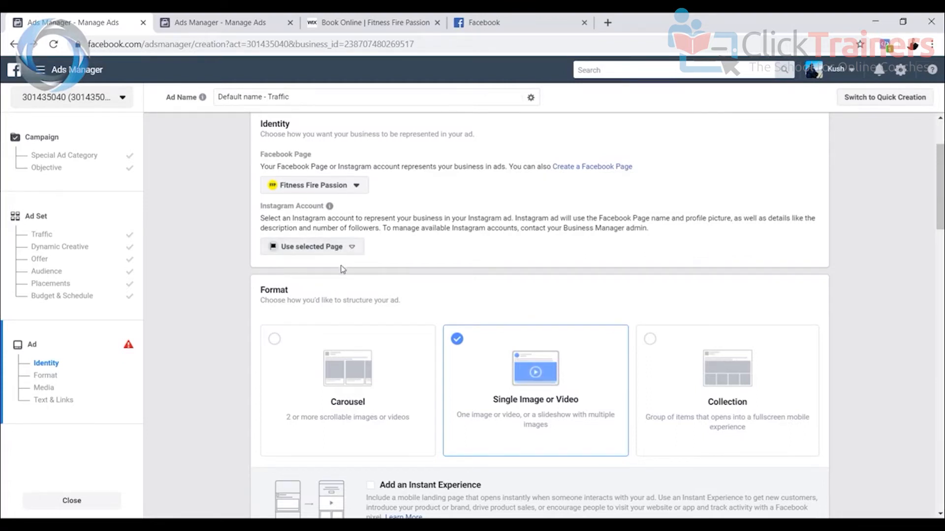
Examine the ad's identity settings, the Carousel, Single Image or Video and Collection formats, and the media section
{"action": "scroll", "coordinate": [478, 386], "scroll_direction": "down", "scroll_amount": 2}
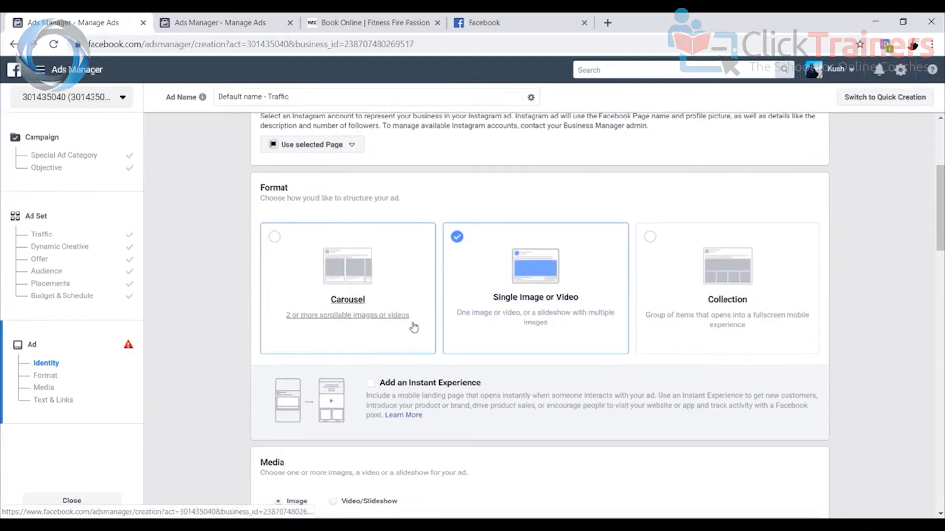
{"action": "scroll", "coordinate": [410, 324], "scroll_direction": "up", "scroll_amount": 2}
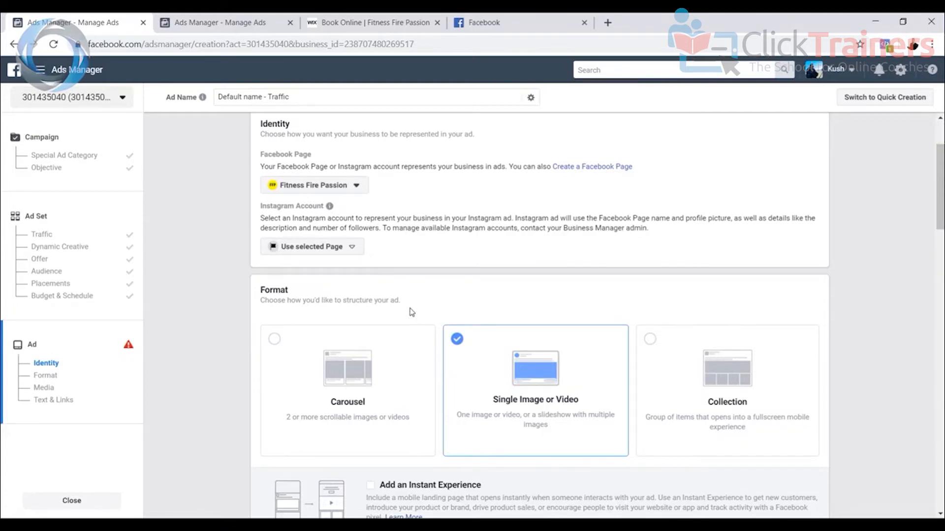
{"action": "scroll", "coordinate": [477, 212], "scroll_direction": "down", "scroll_amount": 2}
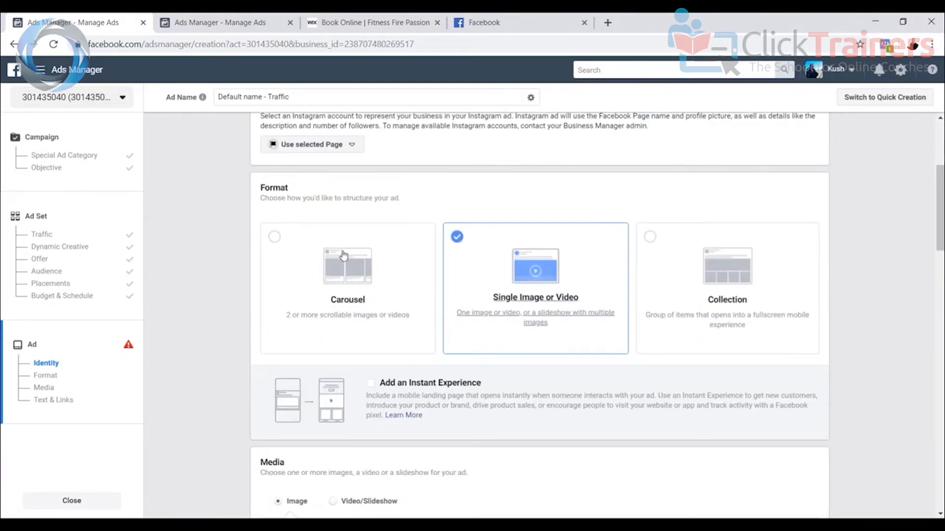
{"action": "scroll", "coordinate": [492, 207], "scroll_direction": "up", "scroll_amount": 2}
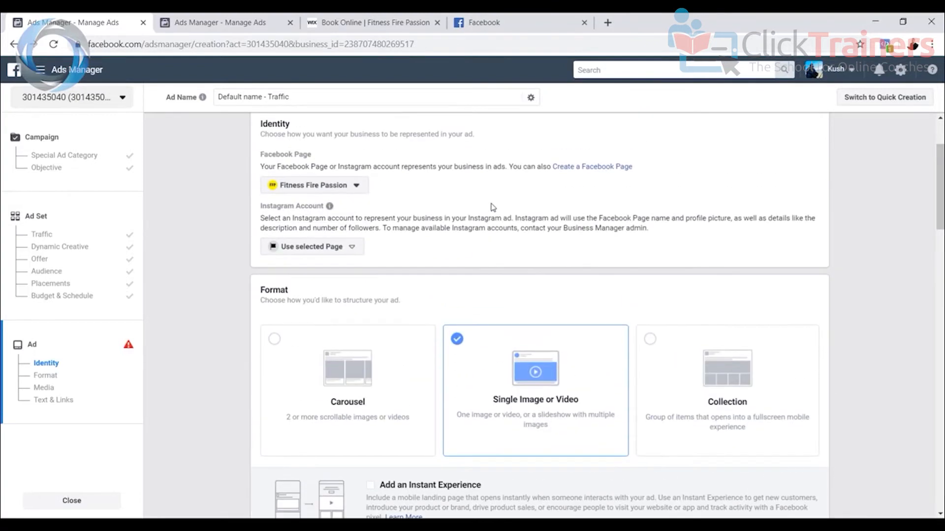
{"action": "scroll", "coordinate": [492, 207], "scroll_direction": "down", "scroll_amount": 2}
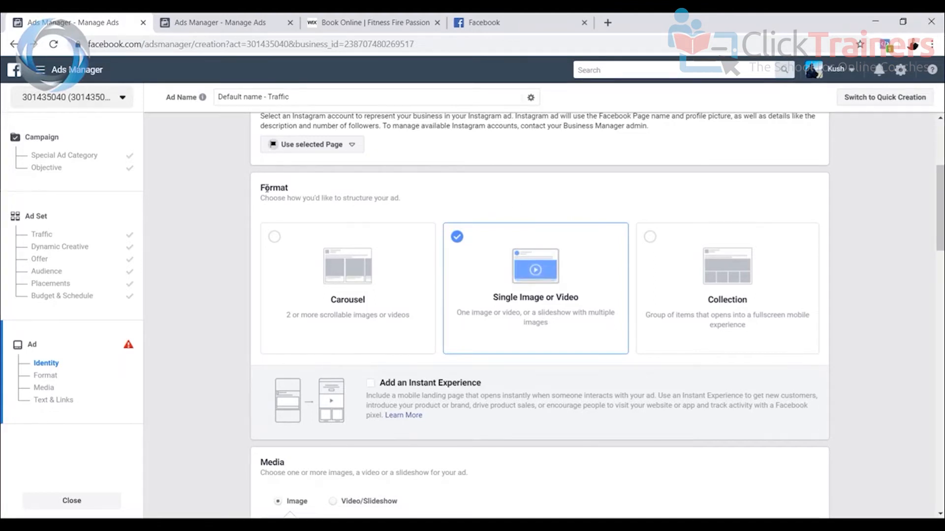
{"action": "scroll", "coordinate": [491, 206], "scroll_direction": "down", "scroll_amount": 2}
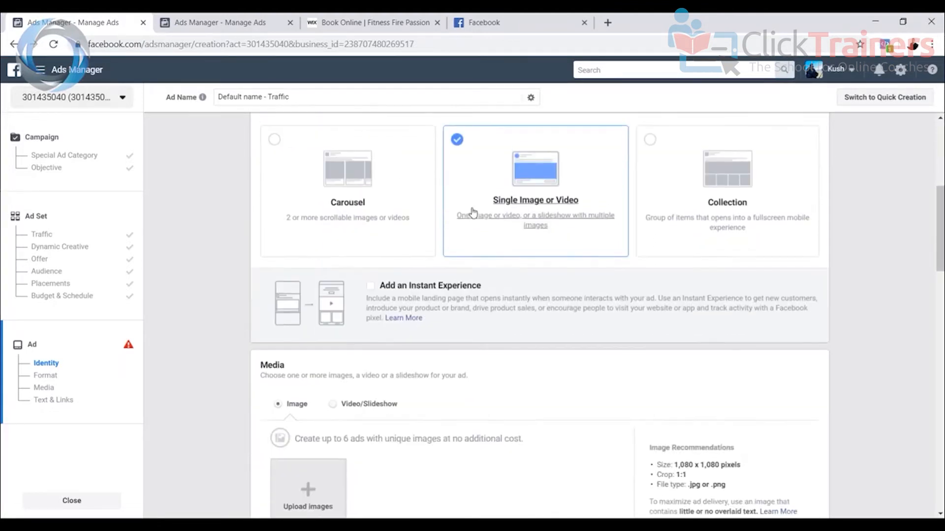
{"action": "scroll", "coordinate": [436, 215], "scroll_direction": "up", "scroll_amount": 2}
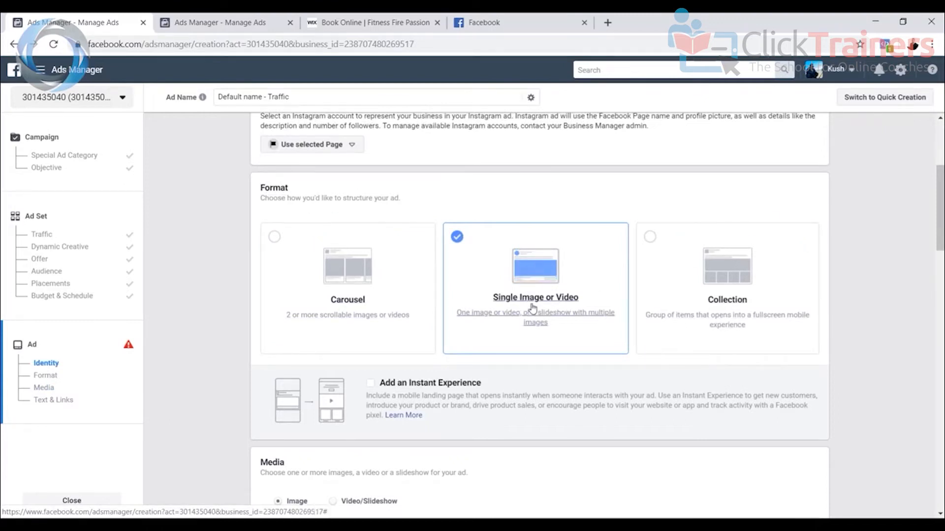
{"action": "scroll", "coordinate": [540, 313], "scroll_direction": "down", "scroll_amount": 2}
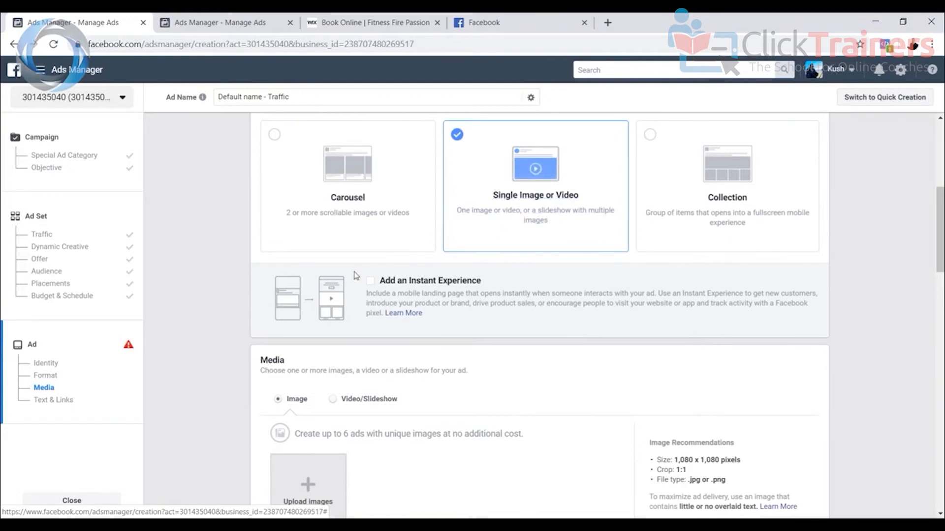
{"action": "scroll", "coordinate": [474, 294], "scroll_direction": "down", "scroll_amount": 2}
{"action": "scroll", "coordinate": [473, 293], "scroll_direction": "down", "scroll_amount": 2}
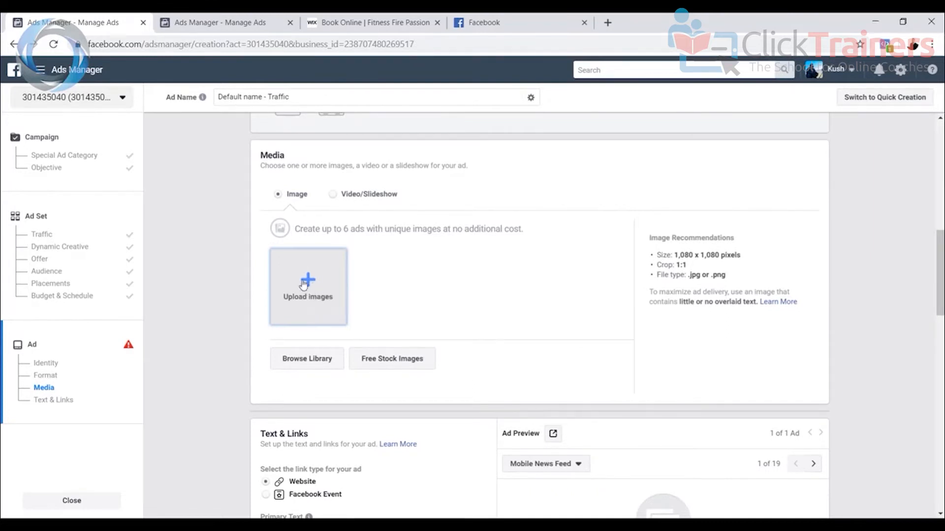
Examine the image and text layout of CreativeLive's Wildlife Photography Class ad as a single-image example, and return to the ad's media section
{"action": "left_click", "coordinate": [537, 23]}
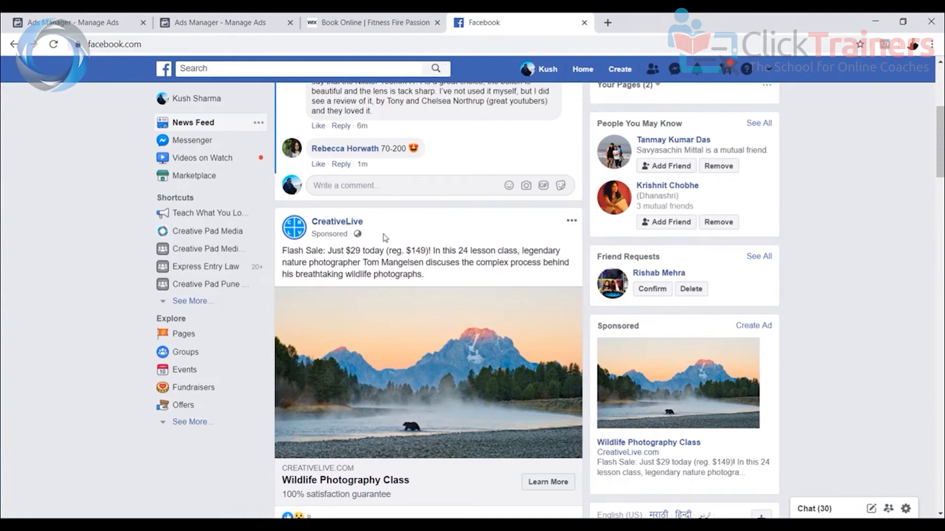
{"action": "scroll", "coordinate": [386, 238], "scroll_direction": "down", "scroll_amount": 2}
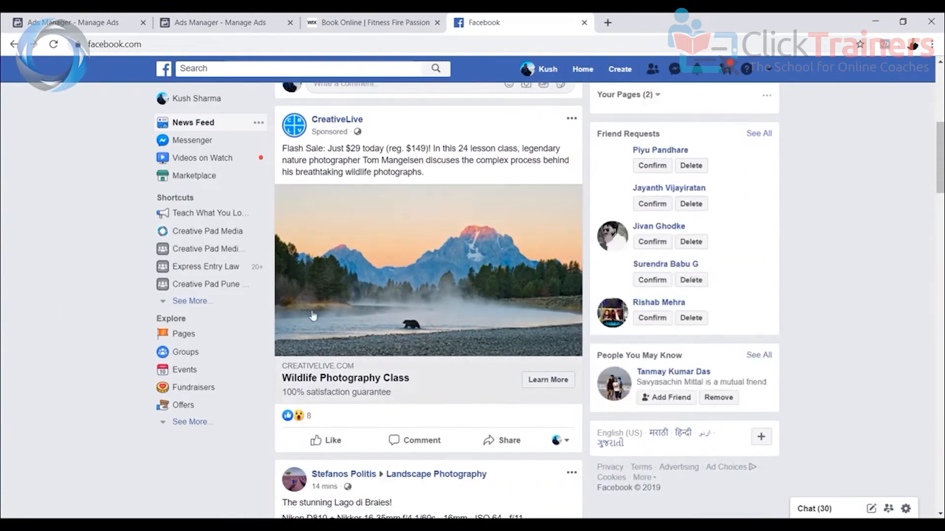
{"action": "left_click", "coordinate": [73, 22]}
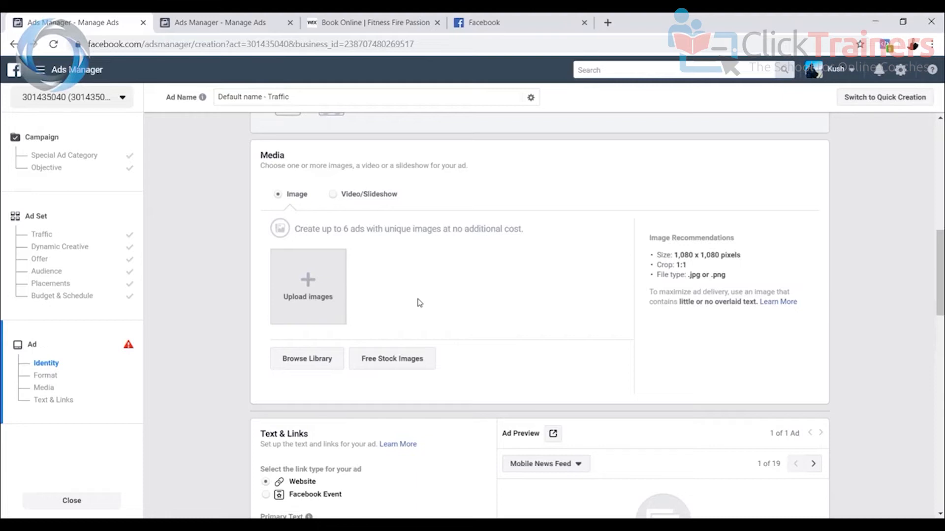
Open the free stock images for the ad's media and search them for "fitness"
{"action": "left_click", "coordinate": [309, 291]}
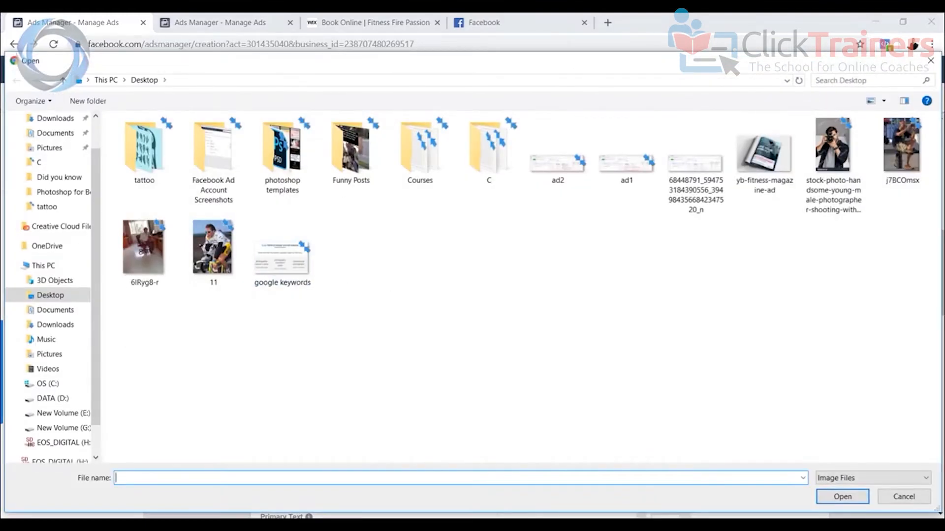
{"action": "left_click", "coordinate": [904, 496]}
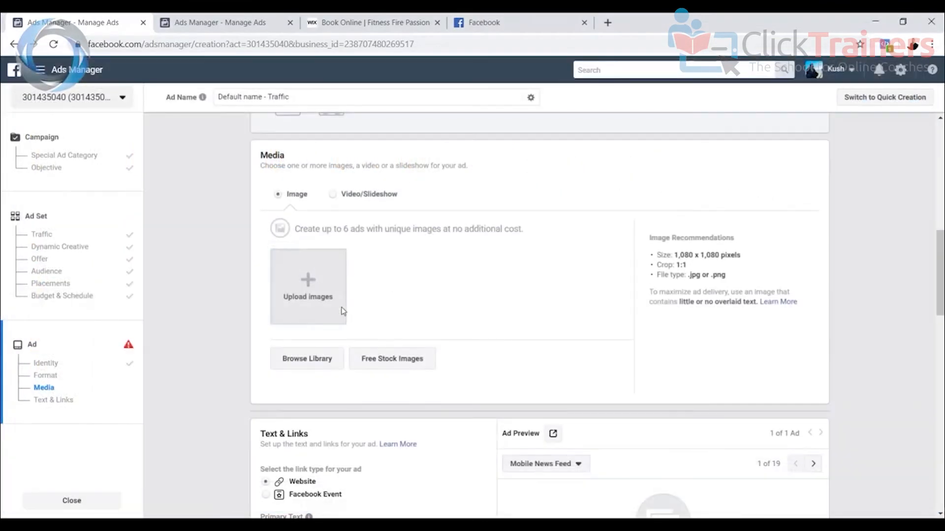
{"action": "left_click", "coordinate": [400, 365]}
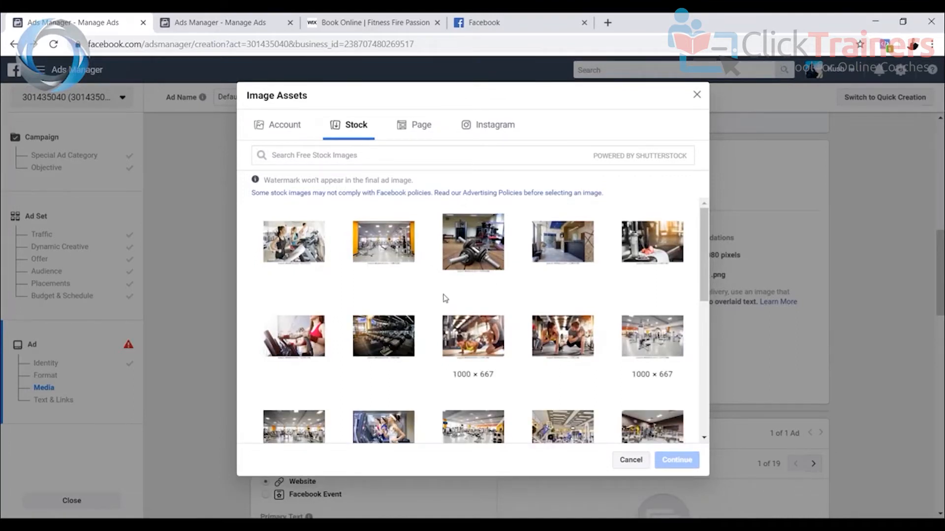
{"action": "left_click", "coordinate": [287, 158]}
{"action": "type", "text": "fitness"}
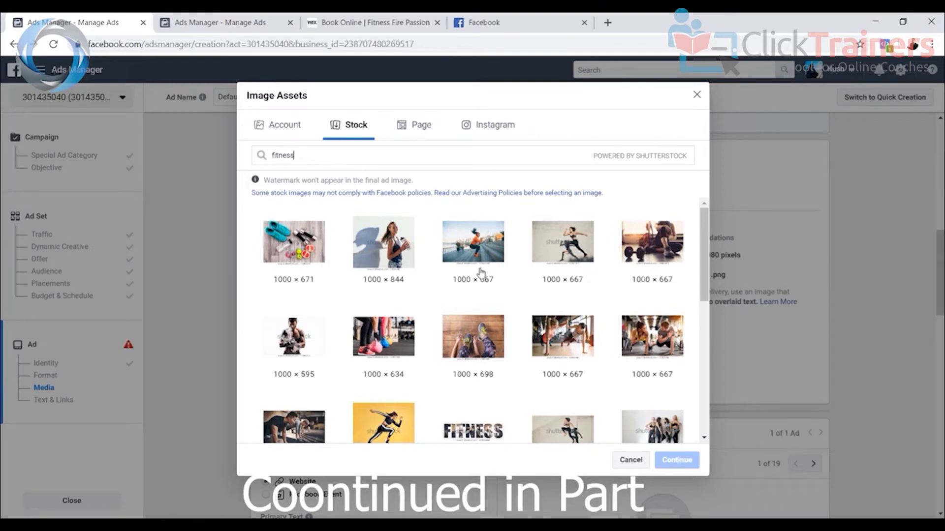
Look again at the picture used in the CreativeLive feed ad, and return to the stock image search
{"action": "left_click", "coordinate": [512, 21]}
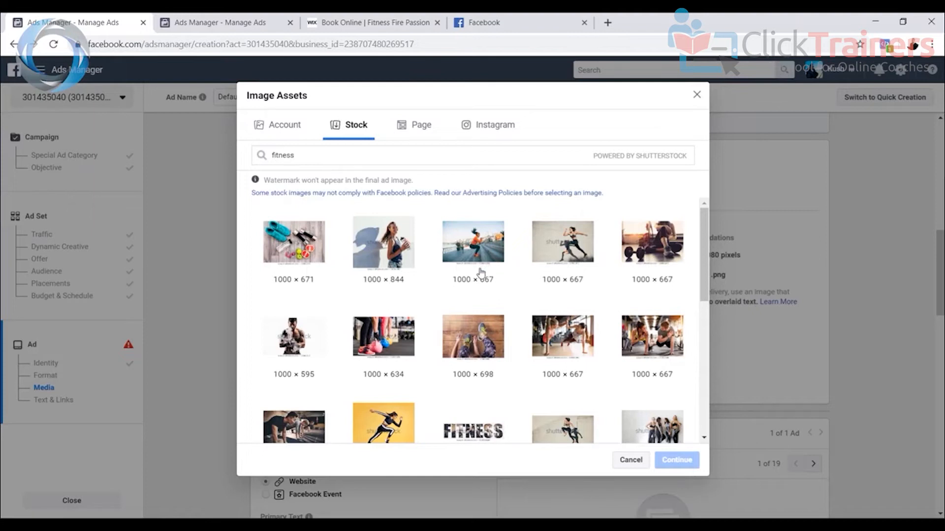
{"action": "left_click", "coordinate": [513, 20]}
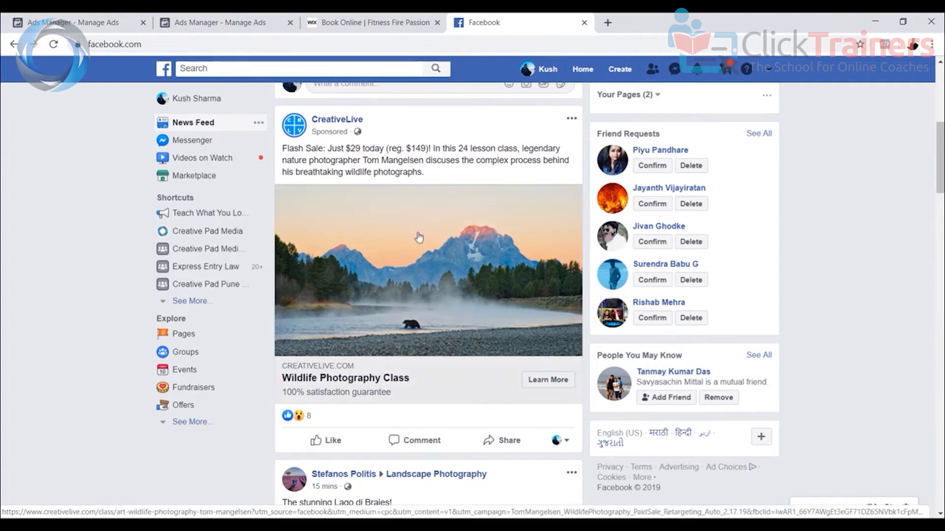
{"action": "left_click", "coordinate": [84, 22]}
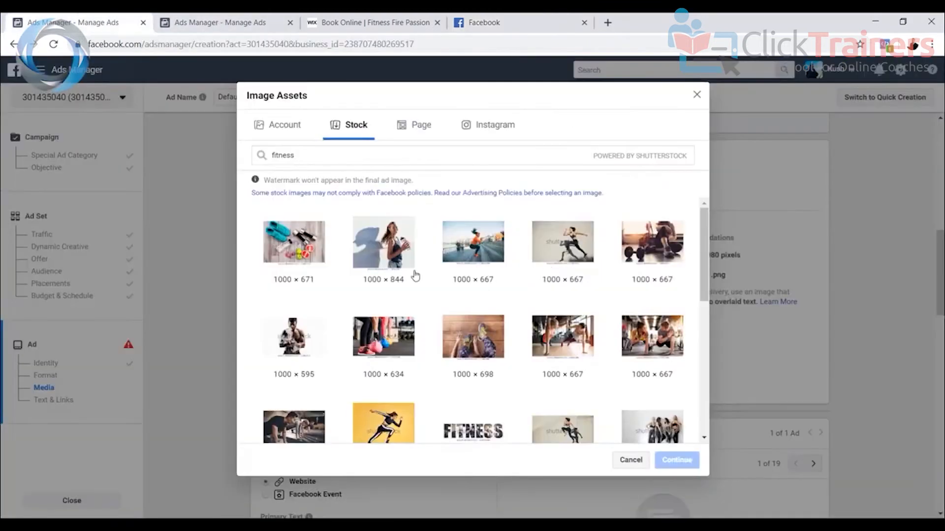
Select the stock photos of the woman against the white wall, the woman in orange exercising outdoors, and the 1000 × 667 gym plank workout
{"action": "scroll", "coordinate": [383, 359], "scroll_direction": "down", "scroll_amount": 2}
{"action": "scroll", "coordinate": [388, 359], "scroll_direction": "up", "scroll_amount": 2}
{"action": "left_click", "coordinate": [376, 249]}
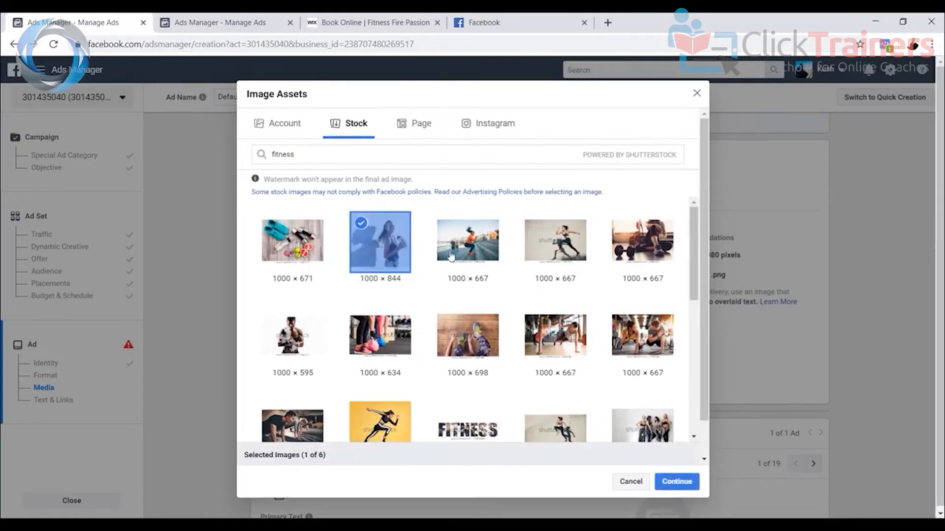
{"action": "left_click", "coordinate": [477, 251]}
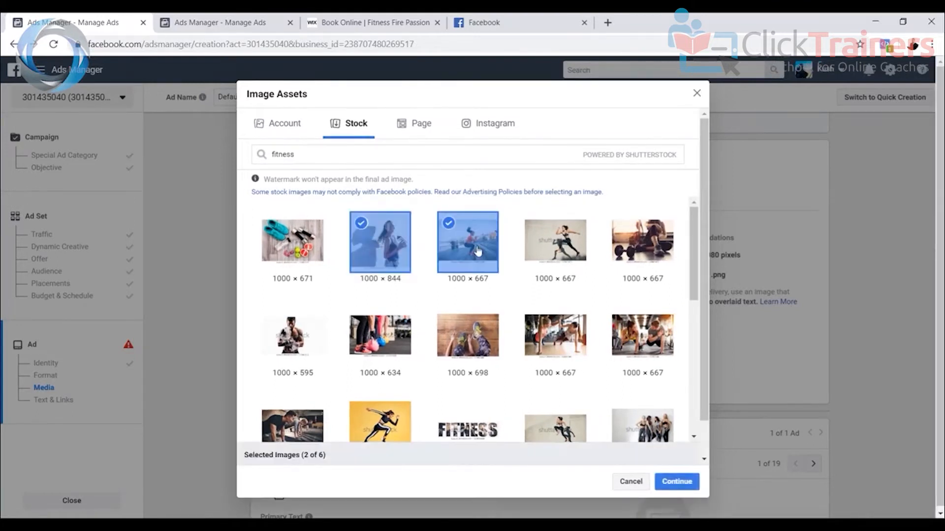
{"action": "left_click", "coordinate": [576, 349]}
{"action": "left_click", "coordinate": [637, 348]}
{"action": "scroll", "coordinate": [637, 346], "scroll_direction": "down", "scroll_amount": 2}
{"action": "scroll", "coordinate": [638, 344], "scroll_direction": "up", "scroll_amount": 2}
{"action": "left_click", "coordinate": [656, 330]}
{"action": "scroll", "coordinate": [656, 329], "scroll_direction": "down", "scroll_amount": 2}
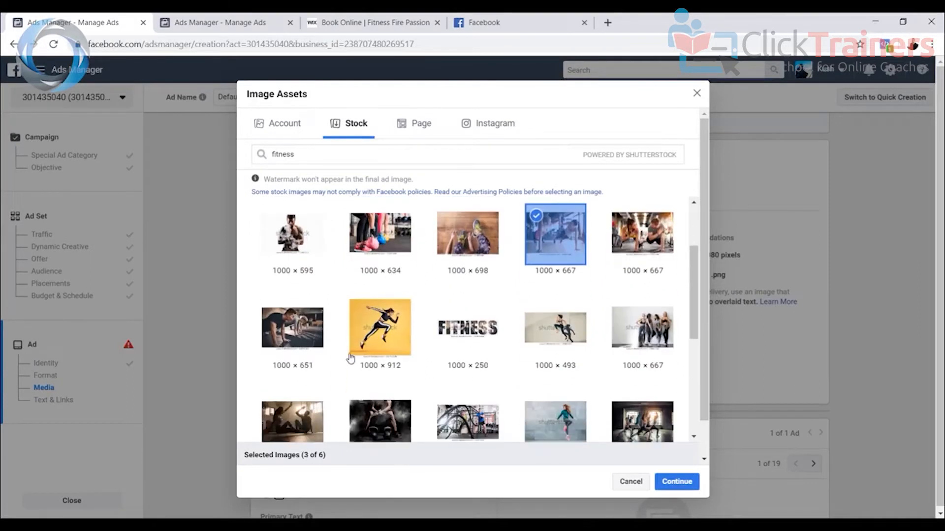
Add the 1000 × 651 push-up photo, the gym group photo and the workout photo beside it to the selection, and use all six images
{"action": "left_click", "coordinate": [276, 339]}
{"action": "scroll", "coordinate": [433, 319], "scroll_direction": "up", "scroll_amount": 2}
{"action": "scroll", "coordinate": [586, 302], "scroll_direction": "down", "scroll_amount": 2}
{"action": "scroll", "coordinate": [562, 340], "scroll_direction": "down", "scroll_amount": 2}
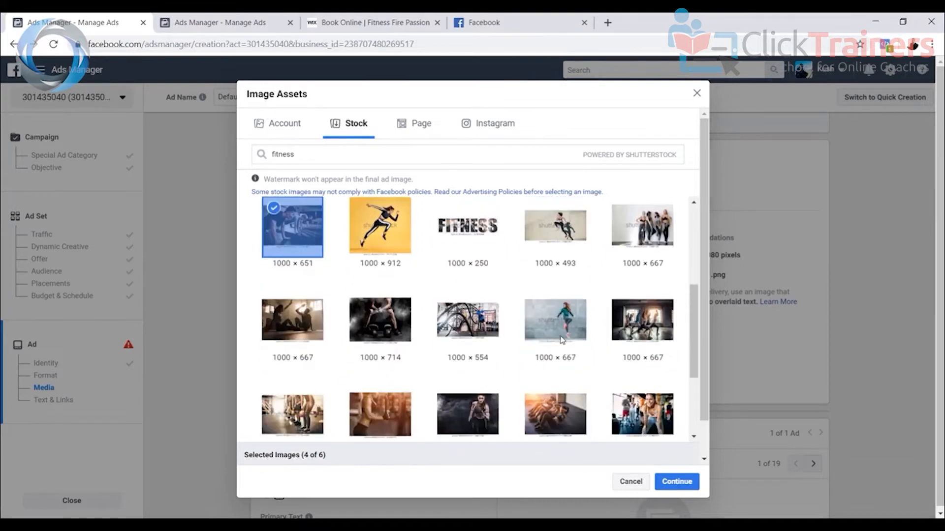
{"action": "left_click", "coordinate": [316, 412]}
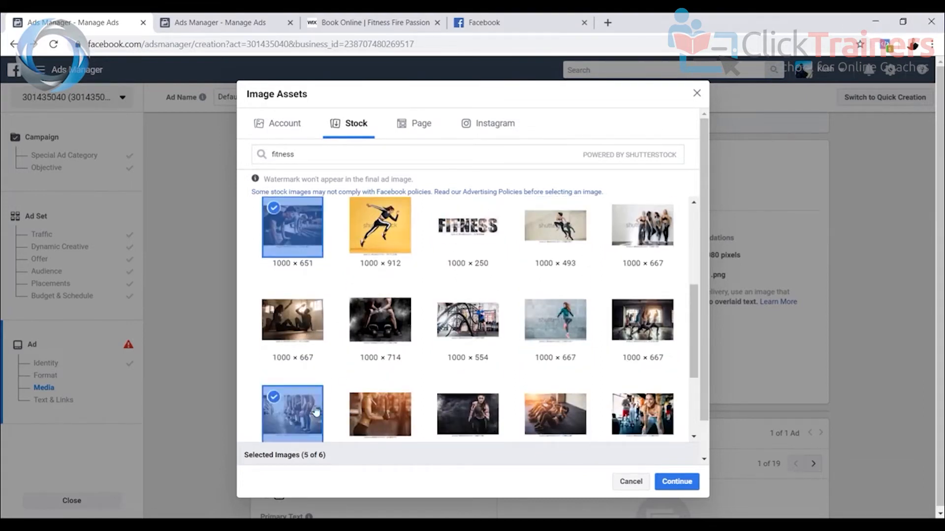
{"action": "left_click", "coordinate": [393, 423]}
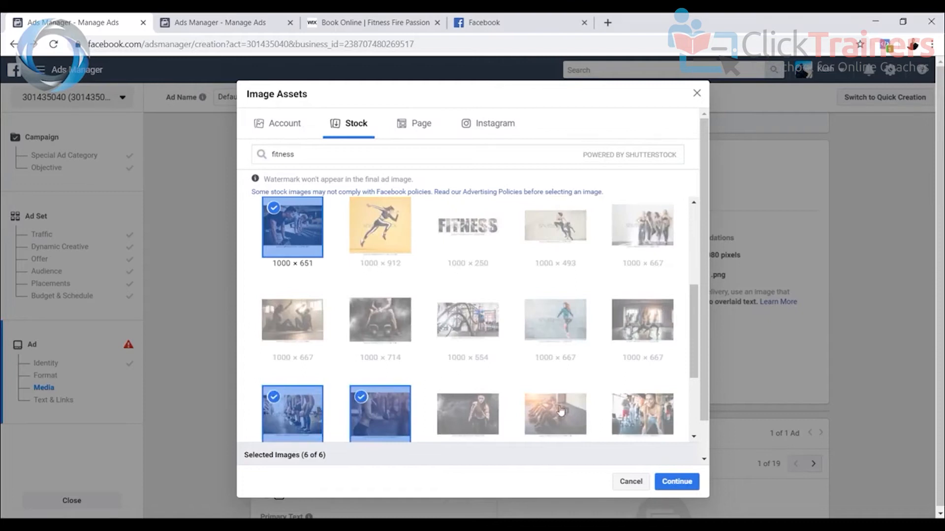
{"action": "scroll", "coordinate": [545, 402], "scroll_direction": "down", "scroll_amount": 2}
{"action": "left_click", "coordinate": [677, 481]}
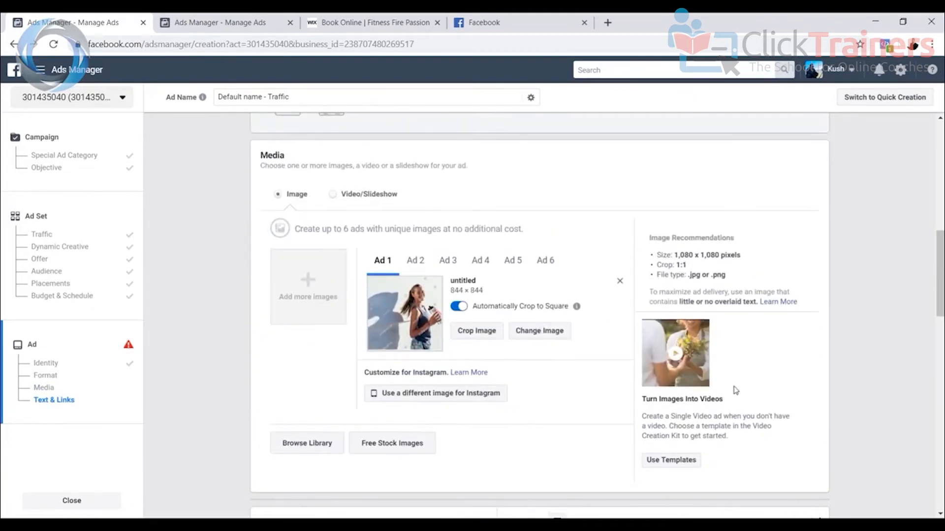
Review the images assigned to Ad 2 through Ad 6 in the media section
{"action": "left_click", "coordinate": [415, 260]}
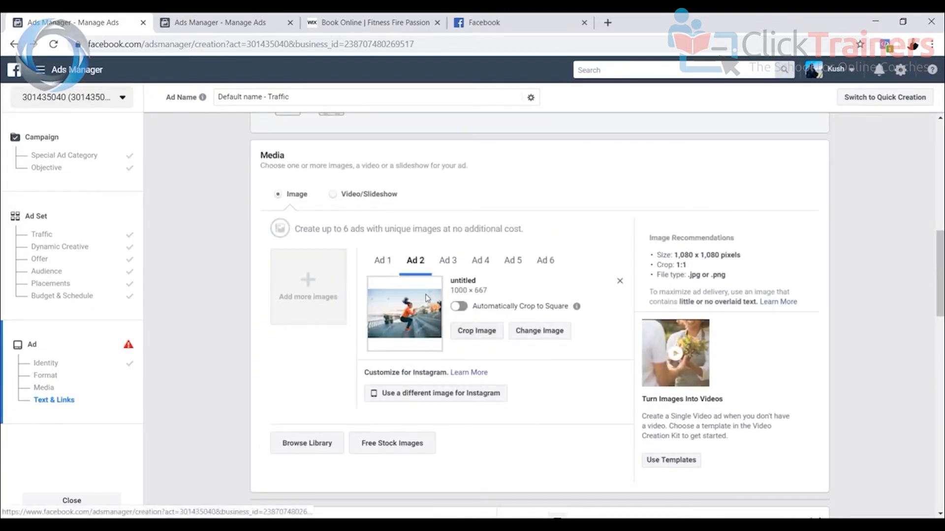
{"action": "left_click", "coordinate": [456, 265]}
{"action": "left_click", "coordinate": [490, 263]}
{"action": "left_click", "coordinate": [516, 265]}
{"action": "left_click", "coordinate": [543, 262]}
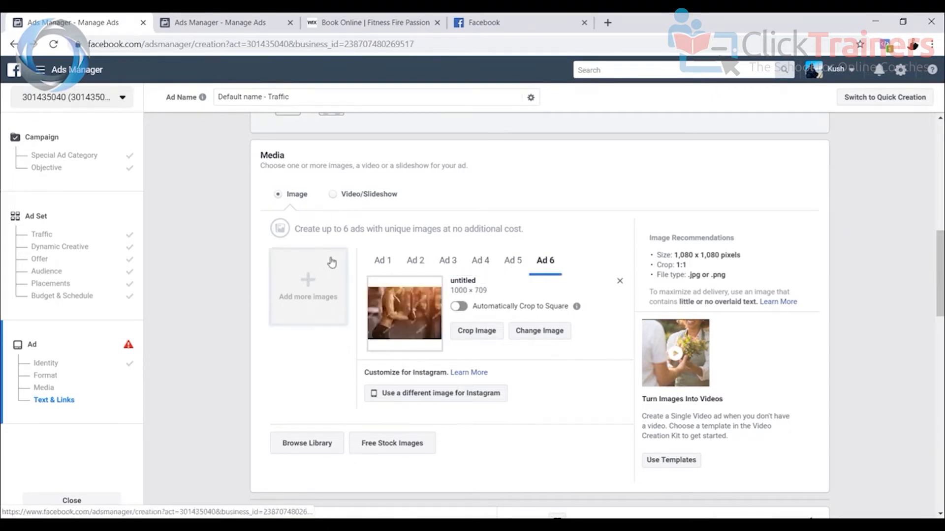
Compare the image framing of Ad 1 and Ad 2, and turn off Automatically Crop to Square for Ad 1
{"action": "left_click", "coordinate": [381, 261]}
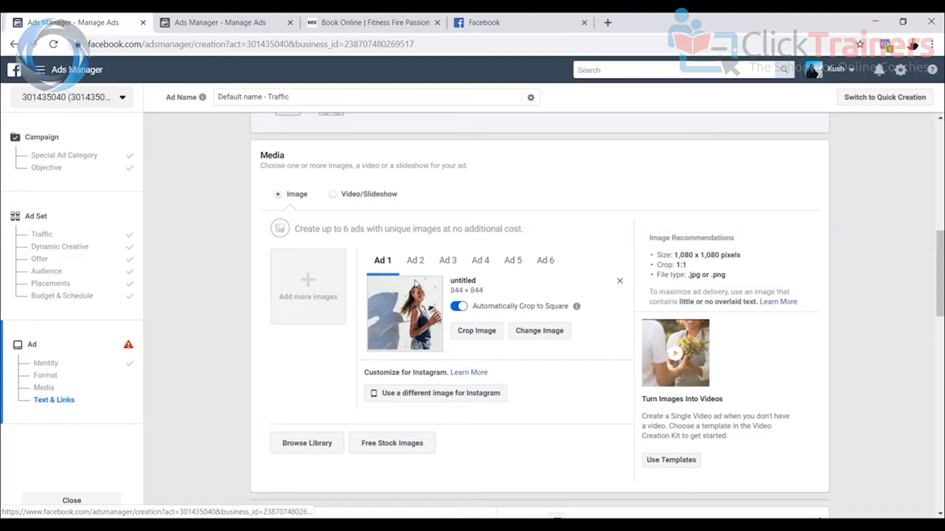
{"action": "left_click", "coordinate": [415, 261]}
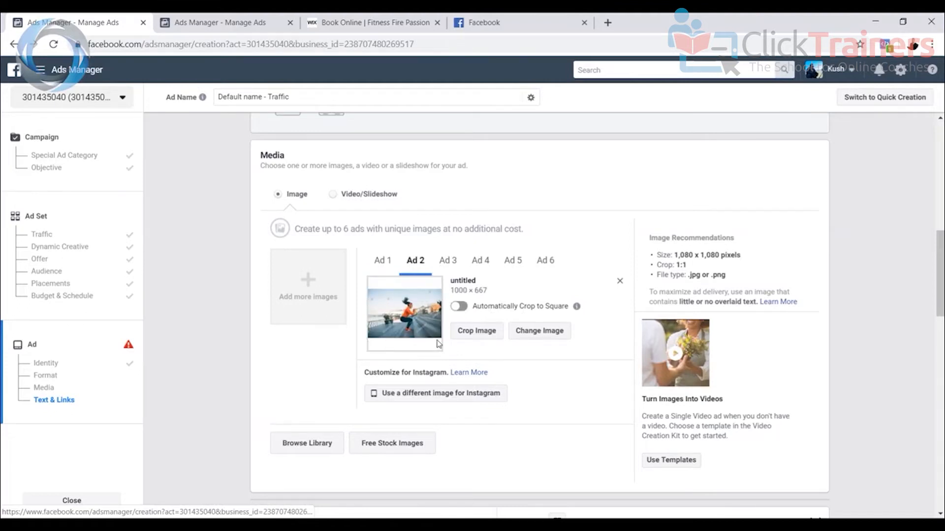
{"action": "left_click", "coordinate": [382, 260]}
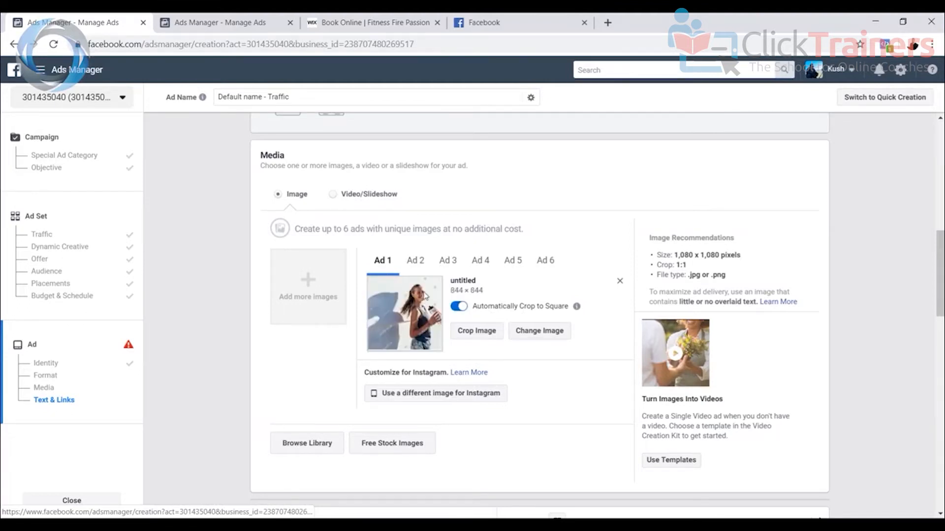
{"action": "left_click", "coordinate": [453, 307]}
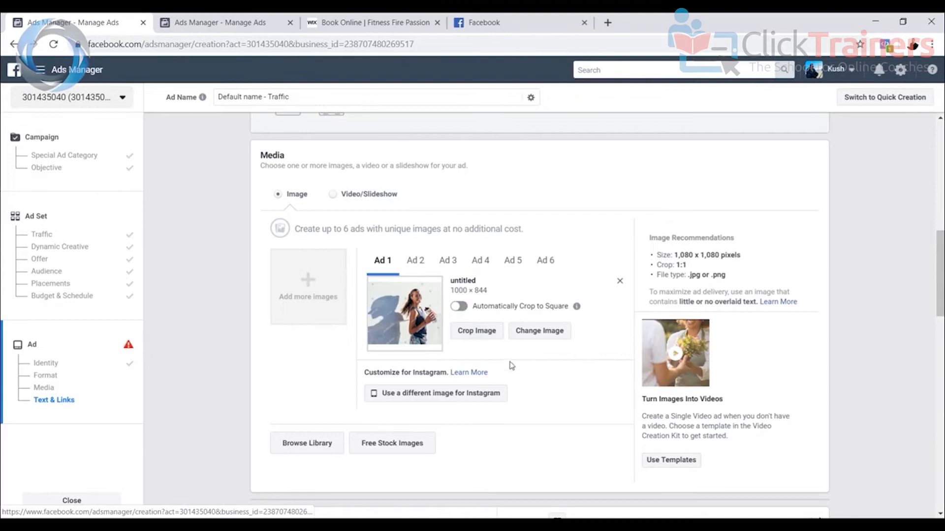
Look over the Instagram image option and the text and links section, and set the ad preview to Desktop News Feed
{"action": "scroll", "coordinate": [511, 363], "scroll_direction": "down", "scroll_amount": 2}
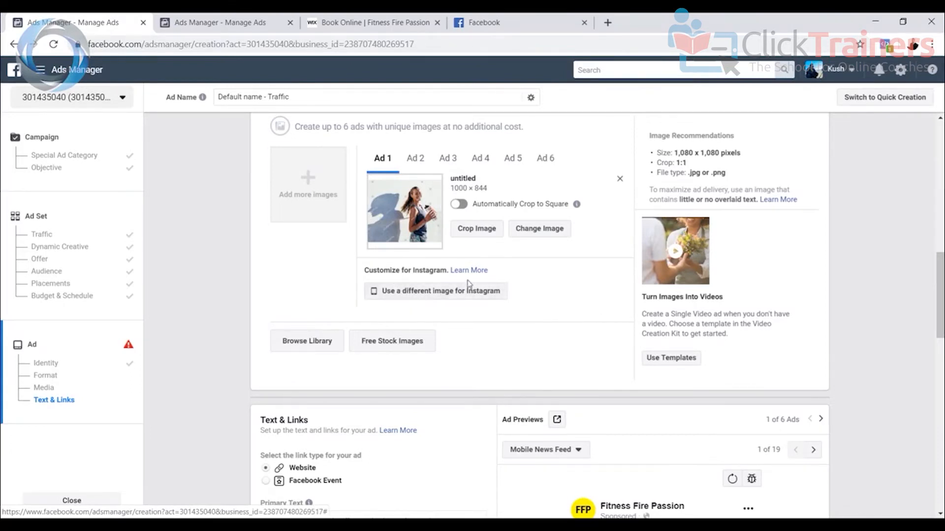
{"action": "scroll", "coordinate": [440, 307], "scroll_direction": "down", "scroll_amount": 3}
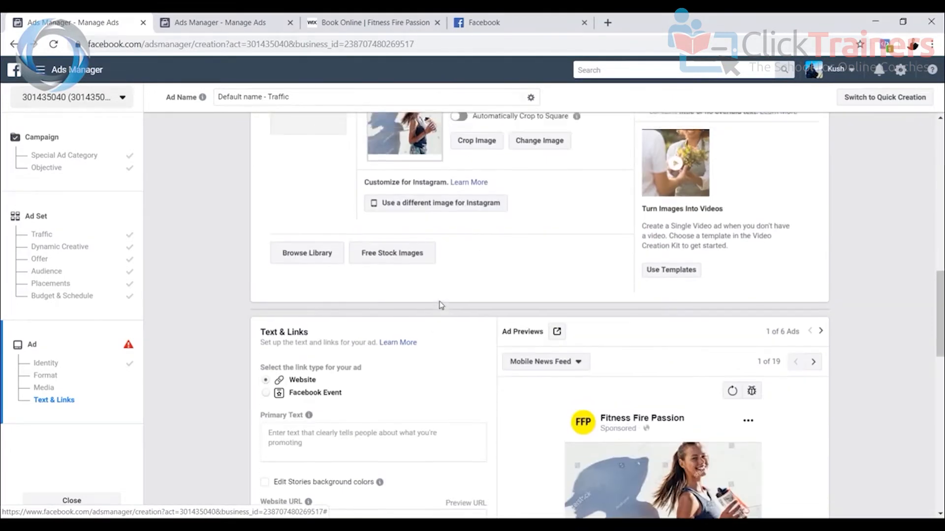
{"action": "scroll", "coordinate": [440, 305], "scroll_direction": "up", "scroll_amount": 3}
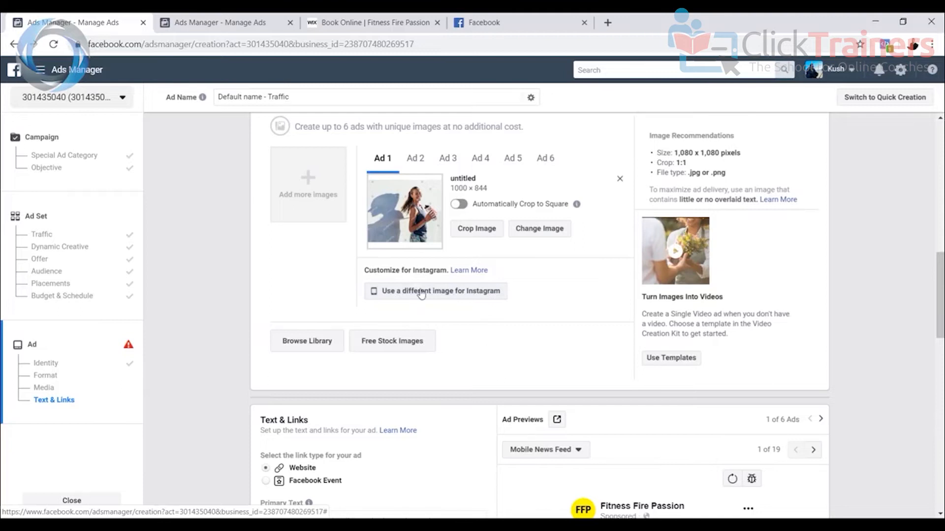
{"action": "scroll", "coordinate": [453, 311], "scroll_direction": "down", "scroll_amount": 4}
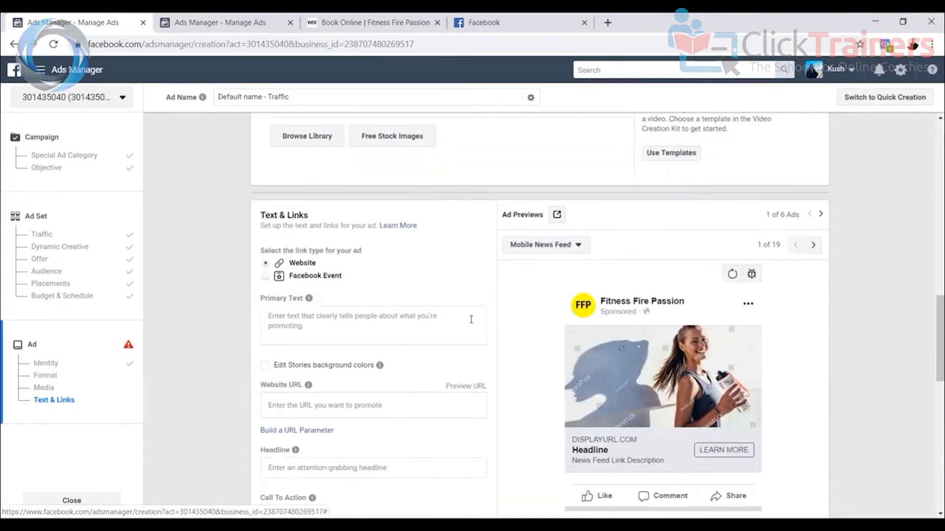
{"action": "scroll", "coordinate": [471, 320], "scroll_direction": "down", "scroll_amount": 2}
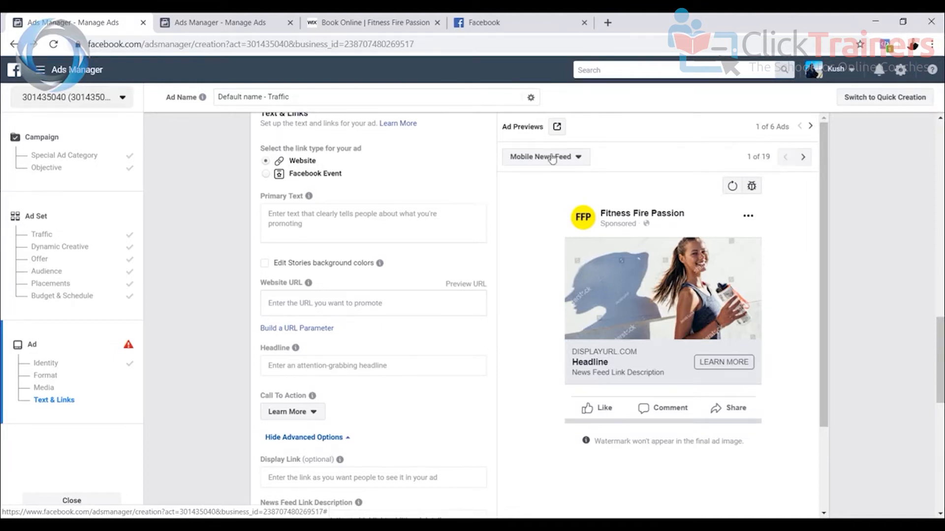
{"action": "left_click", "coordinate": [552, 158]}
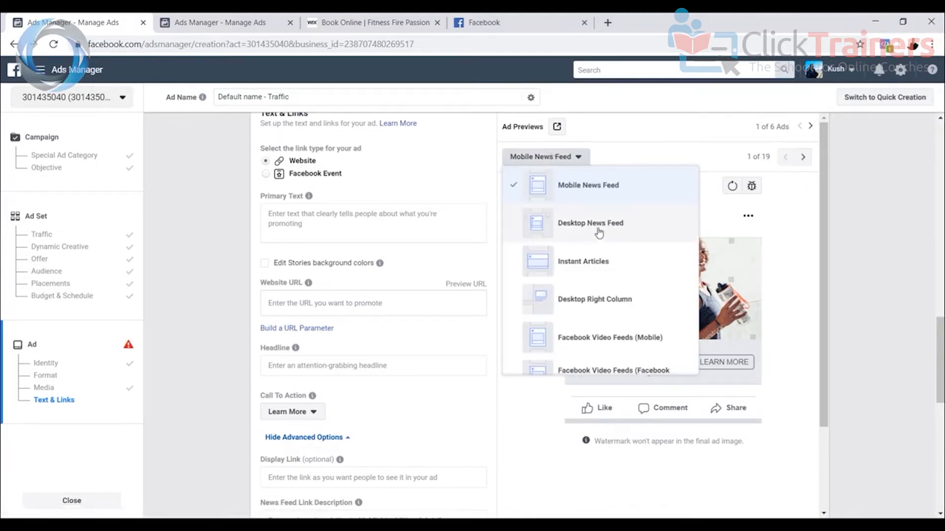
{"action": "left_click", "coordinate": [593, 228]}
Compare the Fitness Fire Passion desktop preview with CreativeLive's Wildlife Photography Class ad in the Facebook feed
{"action": "left_click", "coordinate": [532, 20]}
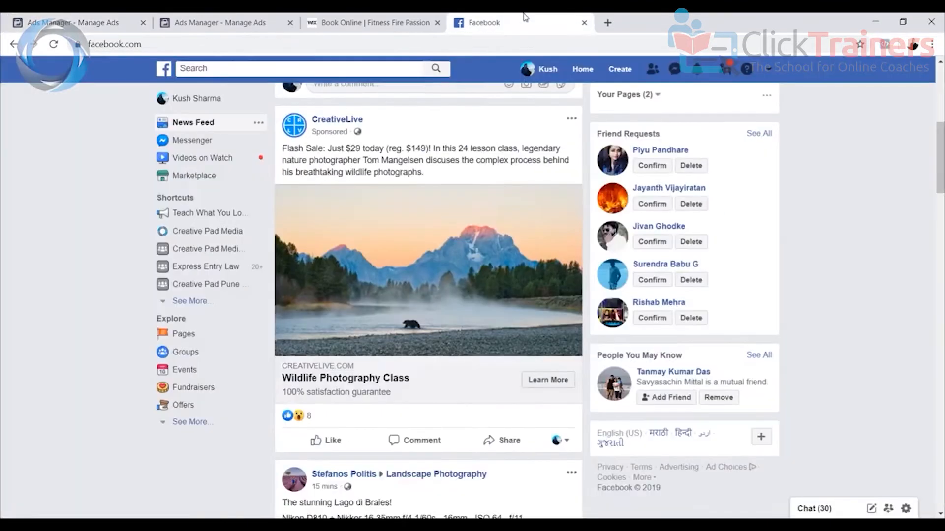
{"action": "left_click", "coordinate": [137, 17]}
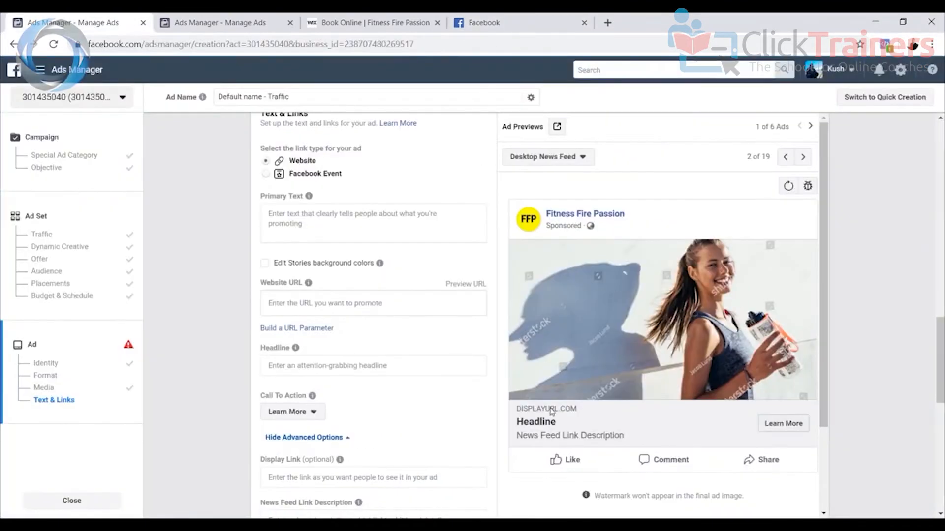
{"action": "left_click", "coordinate": [512, 22]}
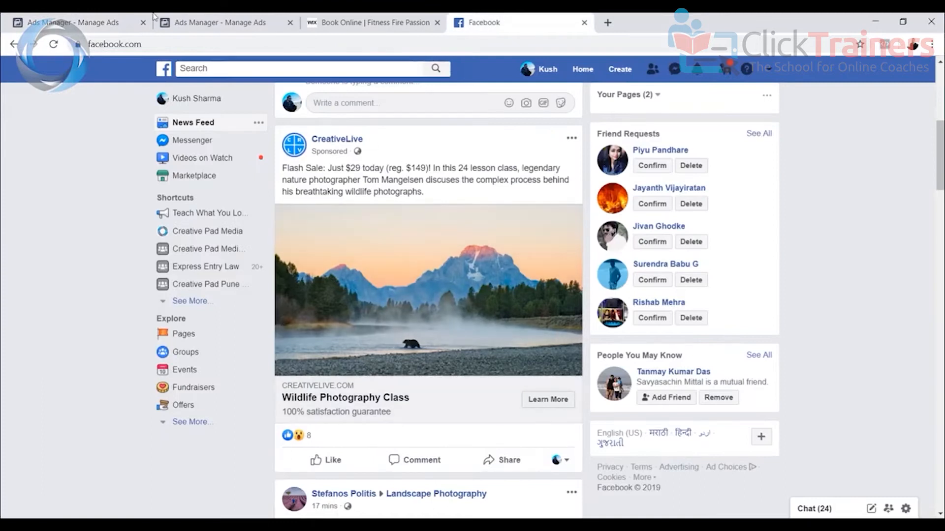
{"action": "left_click", "coordinate": [84, 22]}
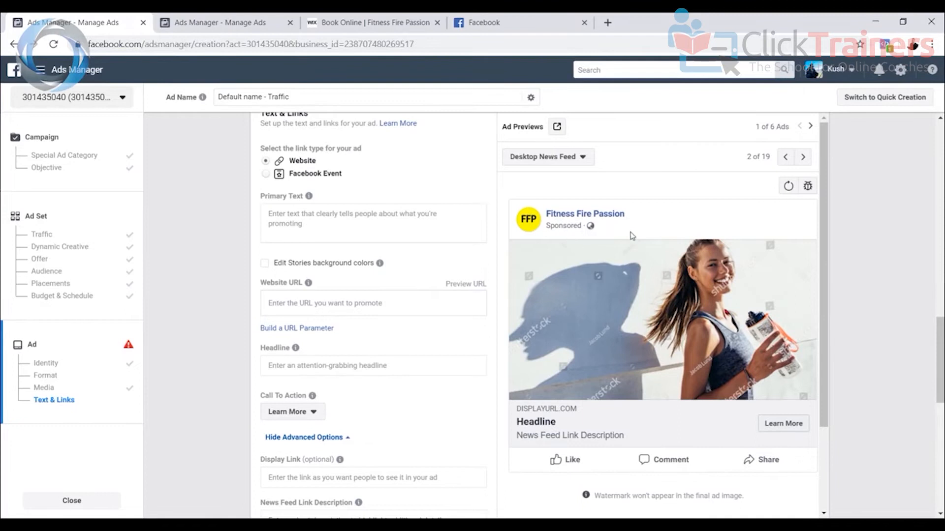
Recheck the CreativeLive ad's wording and enter the primary text "Brand new gym in Pune! Pre-bookings open at 40% discount!"
{"action": "left_click", "coordinate": [293, 216]}
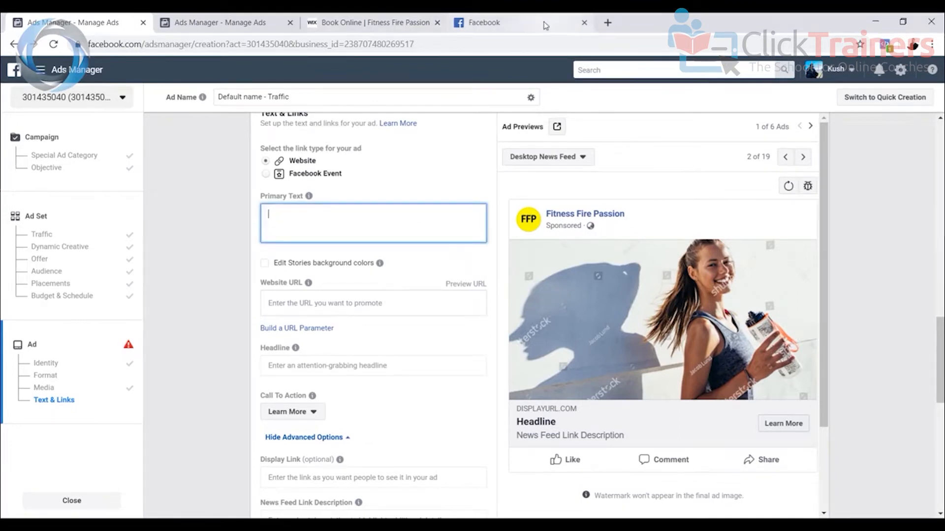
{"action": "left_click", "coordinate": [484, 22]}
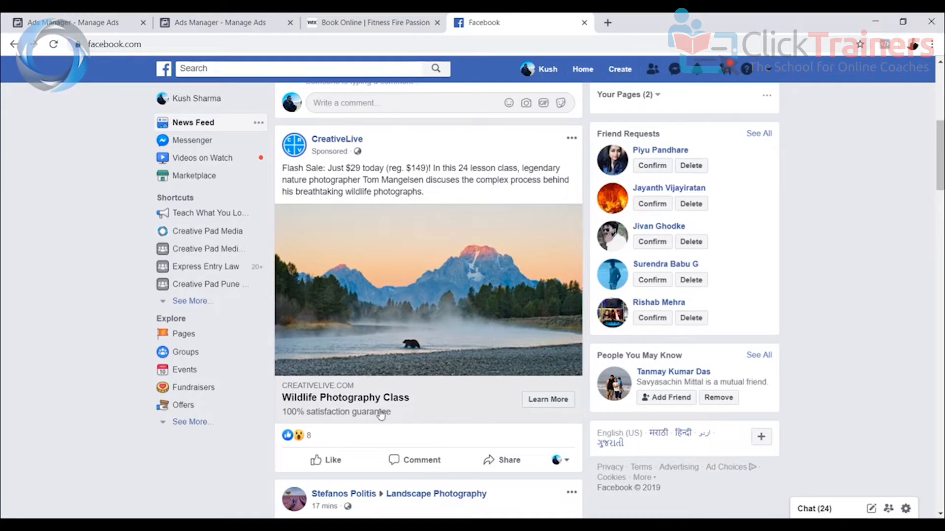
{"action": "left_click", "coordinate": [216, 29]}
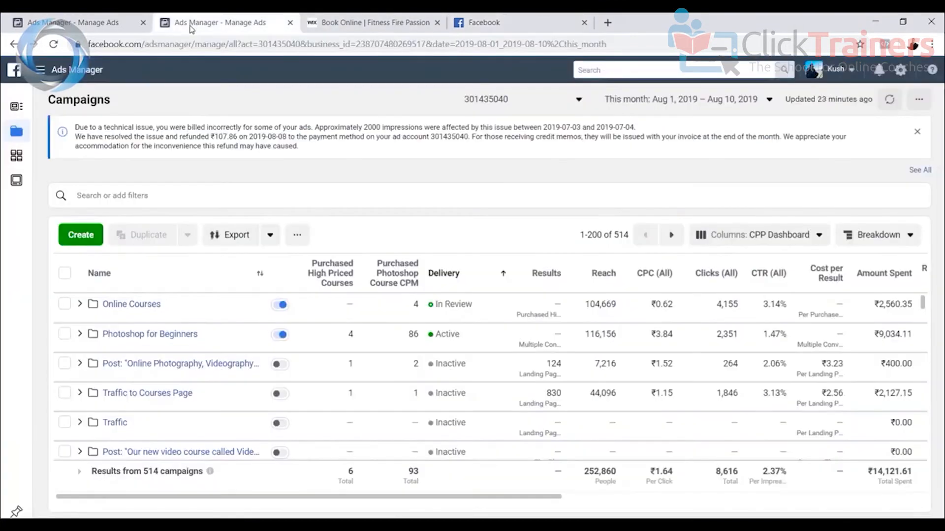
{"action": "left_click", "coordinate": [120, 23]}
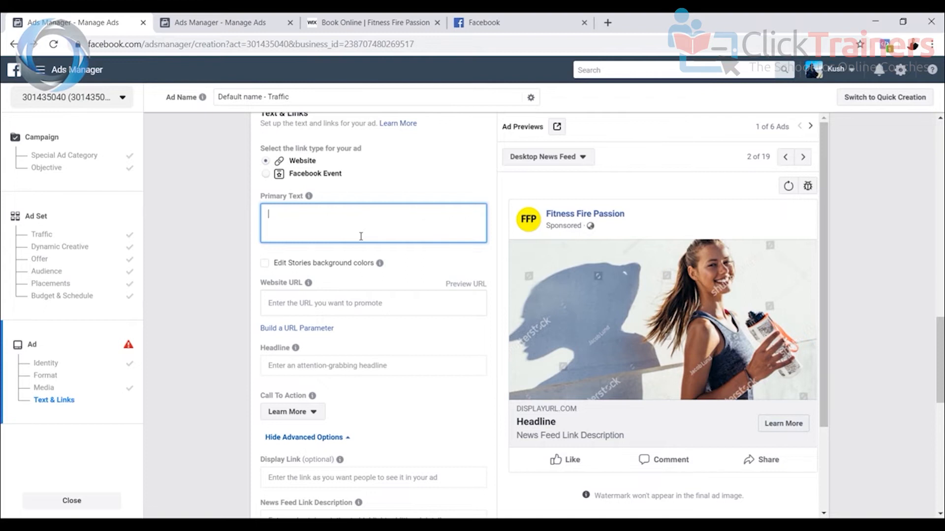
{"action": "type", "text": "new gym in Pune"}
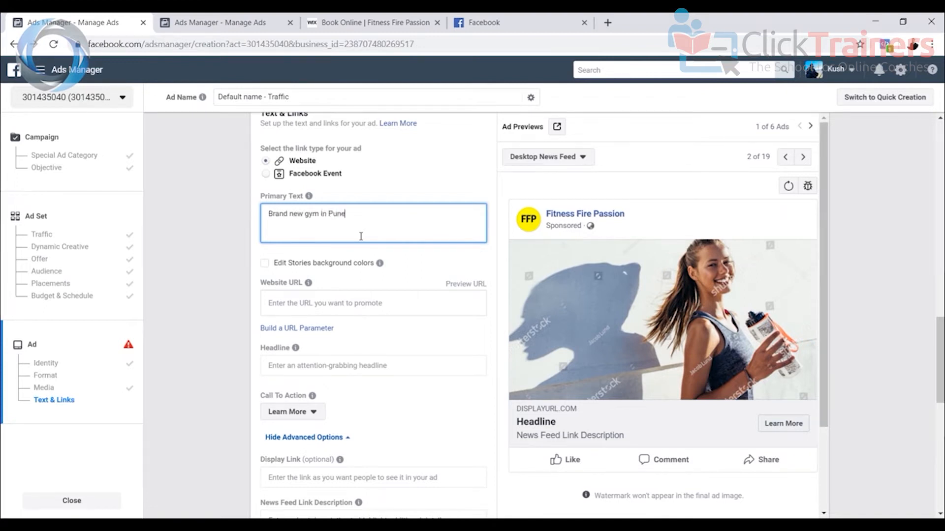
{"action": "type", "text": "! Pre"}
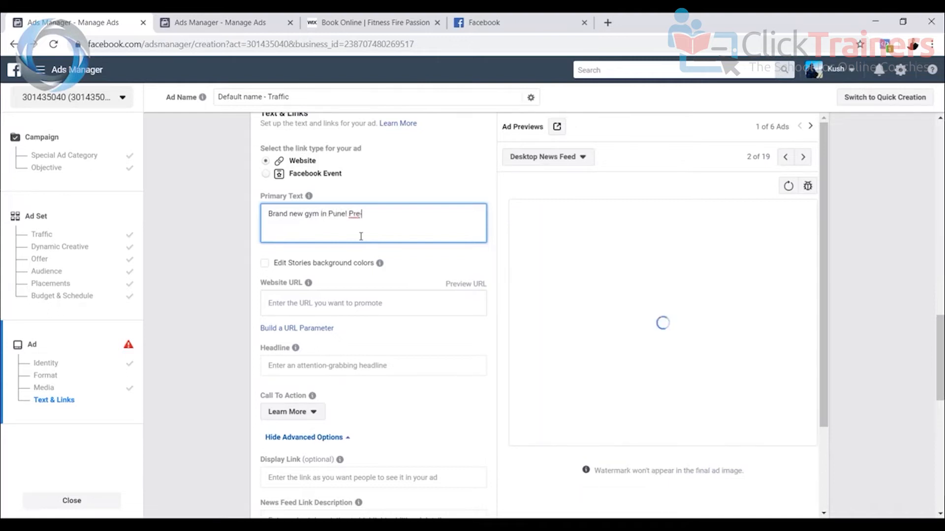
{"action": "type", "text": "-bookings open at"}
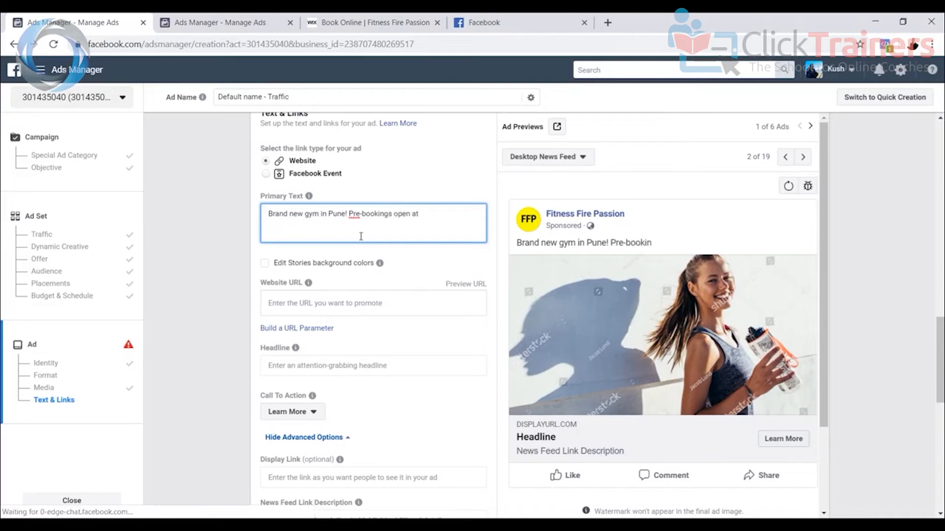
{"action": "type", "text": " 40% discount!"}
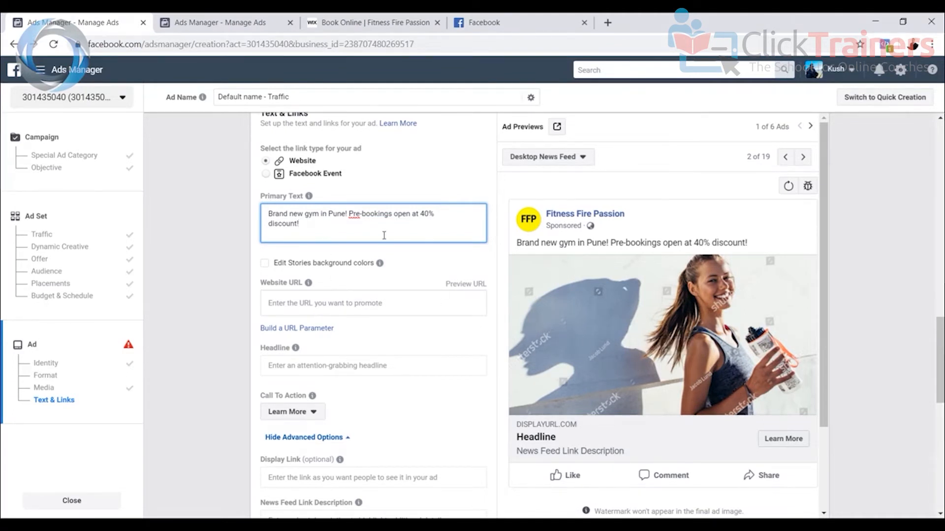
{"action": "scroll", "coordinate": [392, 259], "scroll_direction": "down", "scroll_amount": 2}
{"action": "scroll", "coordinate": [403, 192], "scroll_direction": "up", "scroll_amount": 2}
Look at the ad's website URL field and open the landing page behind CreativeLive's feed ad as an example
{"action": "mouse_move", "coordinate": [297, 285]}
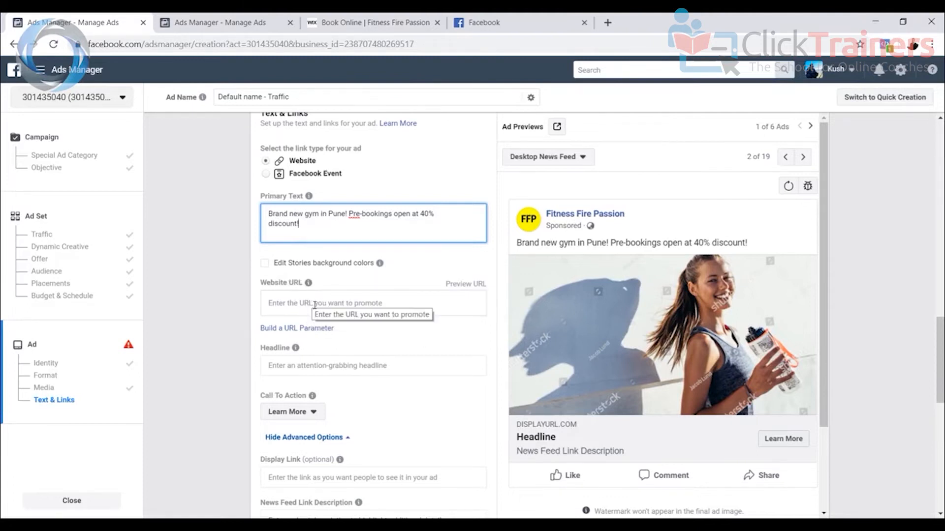
{"action": "mouse_move", "coordinate": [674, 303]}
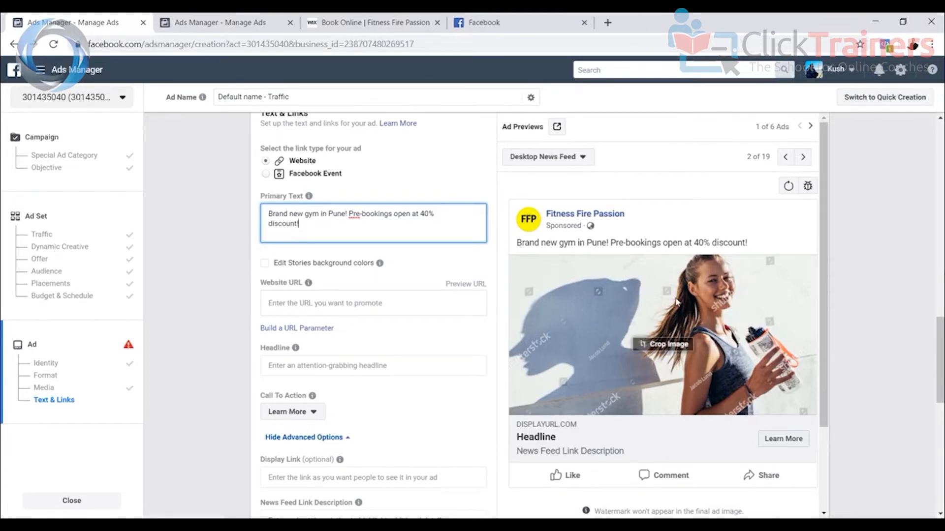
{"action": "left_click", "coordinate": [472, 23]}
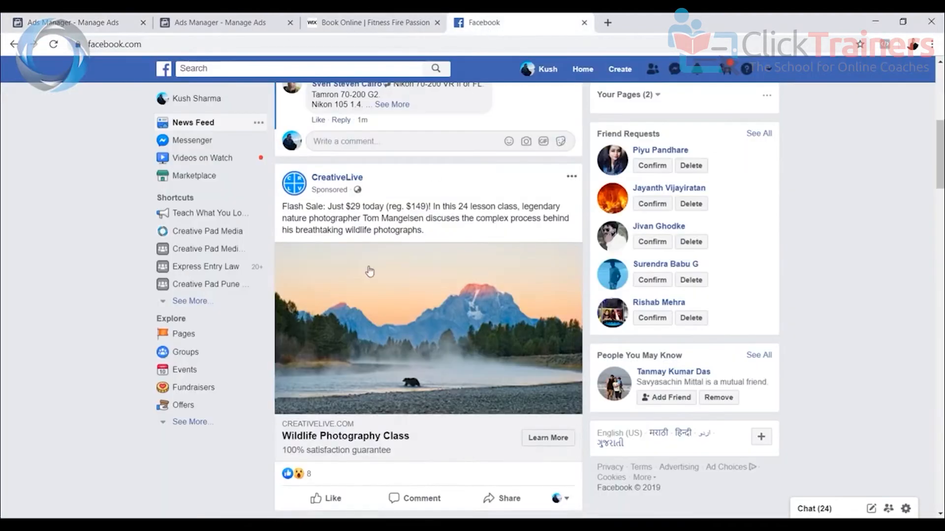
{"action": "left_click", "coordinate": [406, 300]}
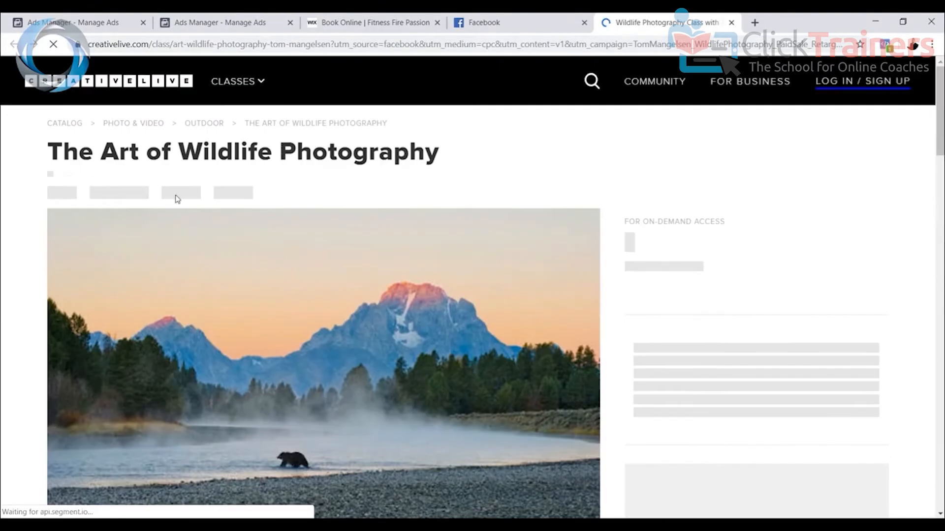
Look over CreativeLive's The Art of Wildlife Photography class page as an example of an ad's landing page
{"action": "scroll", "coordinate": [296, 236], "scroll_direction": "down", "scroll_amount": 5}
{"action": "scroll", "coordinate": [312, 247], "scroll_direction": "up", "scroll_amount": 4}
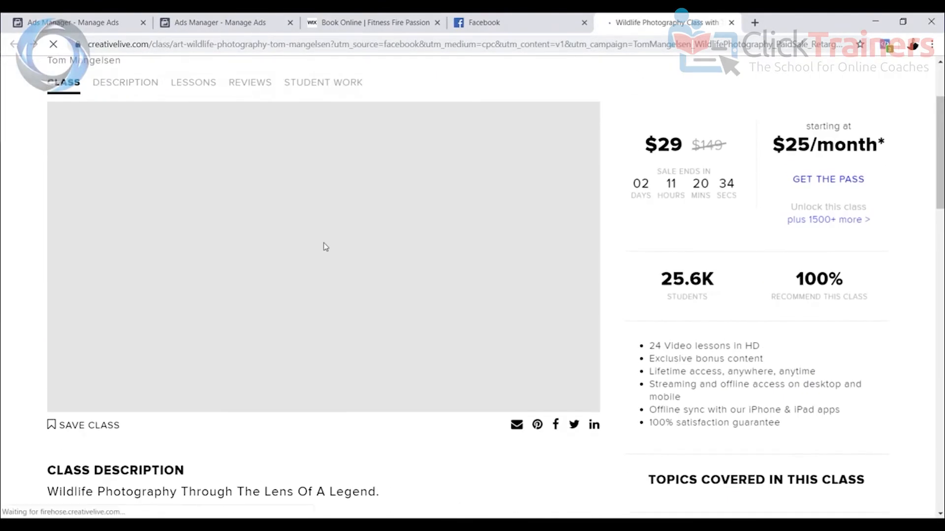
{"action": "scroll", "coordinate": [344, 273], "scroll_direction": "up", "scroll_amount": 2}
{"action": "scroll", "coordinate": [347, 270], "scroll_direction": "down", "scroll_amount": 3}
{"action": "scroll", "coordinate": [347, 268], "scroll_direction": "up", "scroll_amount": 3}
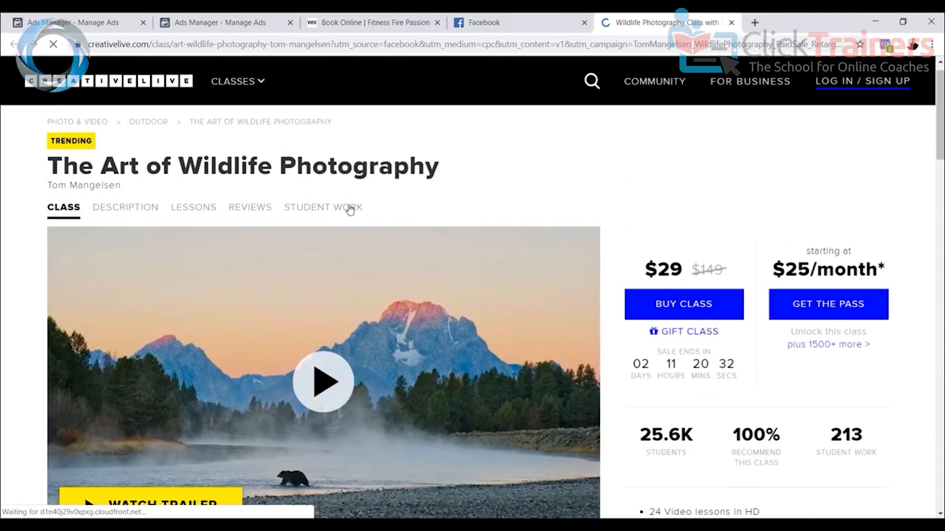
Copy the address of the Fitness Fire Passion book-online page and enter it as the ad's website URL
{"action": "left_click", "coordinate": [354, 22]}
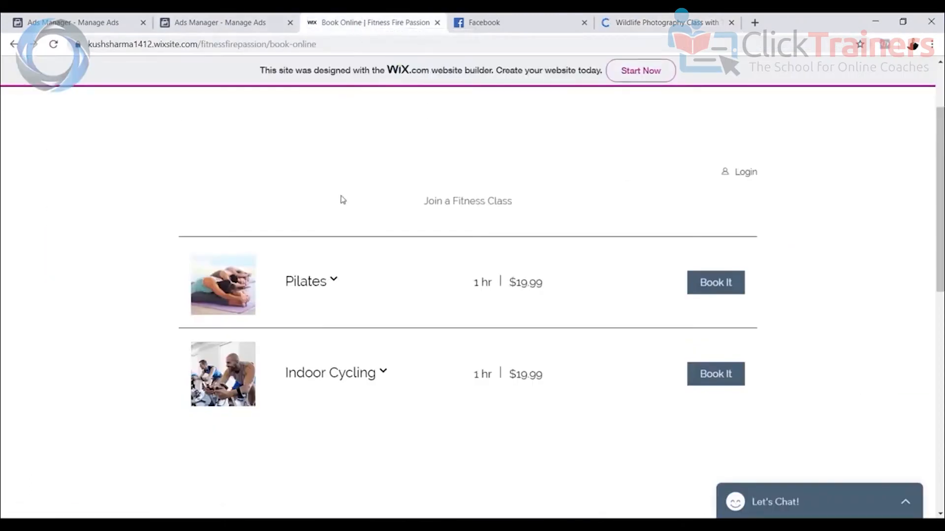
{"action": "left_click", "coordinate": [246, 45]}
{"action": "key", "text": "ctrl+c"}
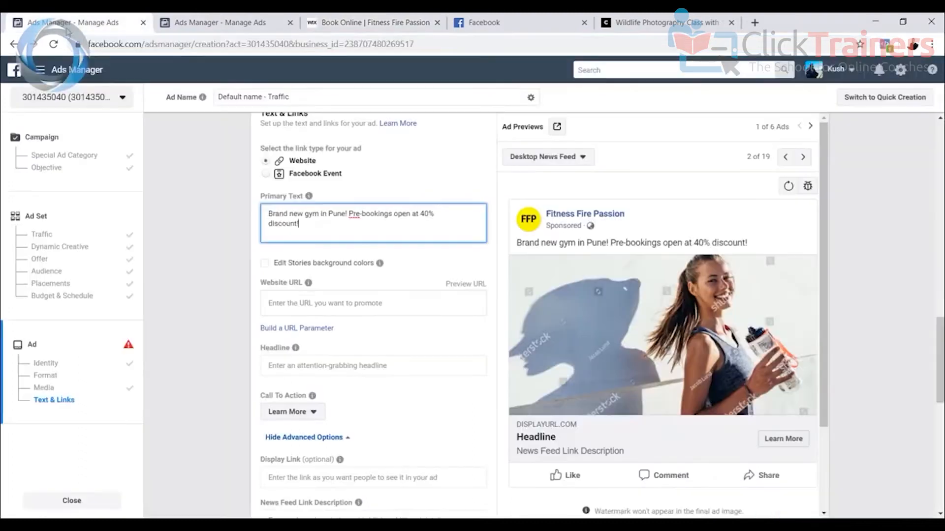
{"action": "left_click", "coordinate": [64, 22]}
{"action": "left_click", "coordinate": [307, 303]}
{"action": "key", "text": "ctrl+v"}
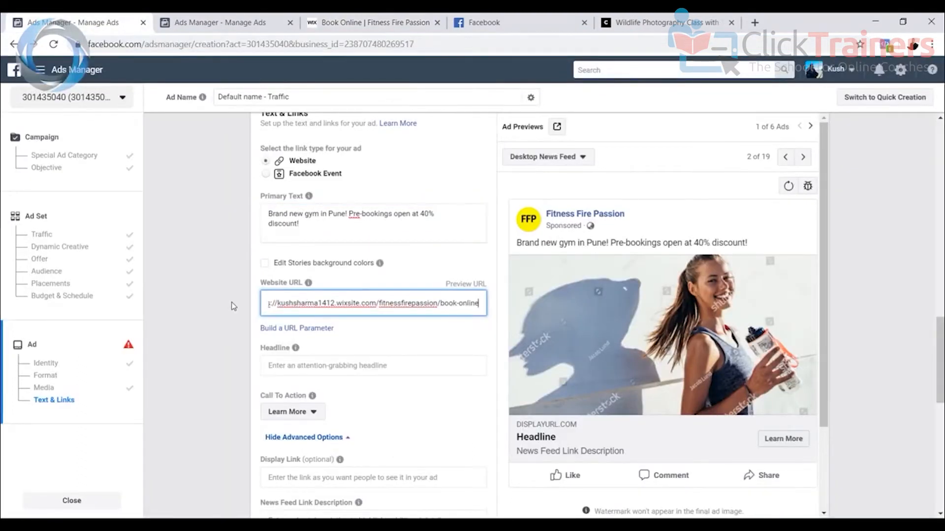
{"action": "left_click", "coordinate": [519, 356]}
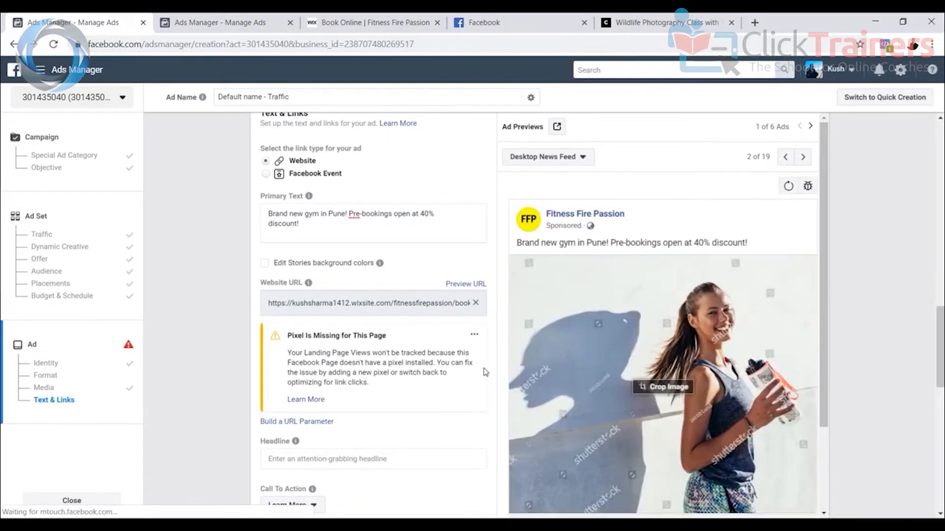
Look over the ad's remaining link fields and compare the Fitness Fire Passion booking page with CreativeLive's class page
{"action": "scroll", "coordinate": [449, 377], "scroll_direction": "down", "scroll_amount": 2}
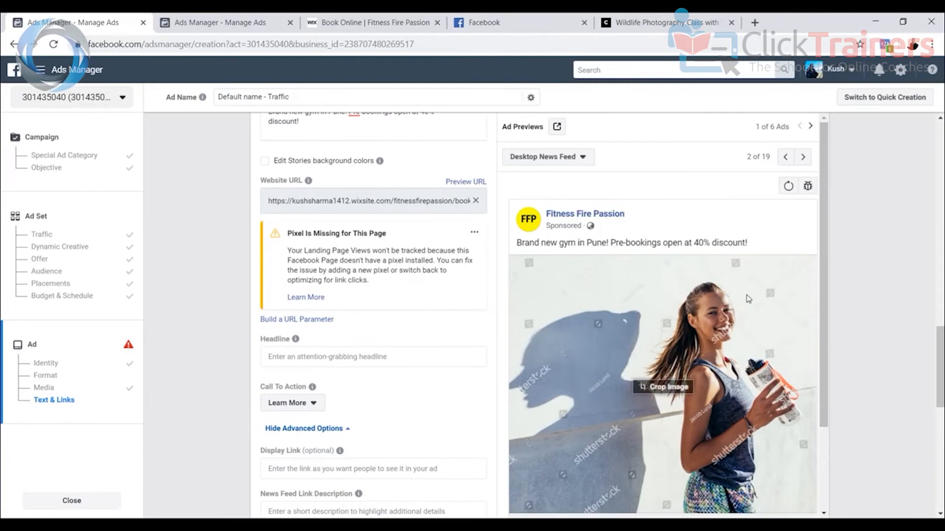
{"action": "scroll", "coordinate": [748, 298], "scroll_direction": "down", "scroll_amount": 8}
{"action": "scroll", "coordinate": [707, 299], "scroll_direction": "up", "scroll_amount": 5}
{"action": "scroll", "coordinate": [707, 298], "scroll_direction": "up", "scroll_amount": 3}
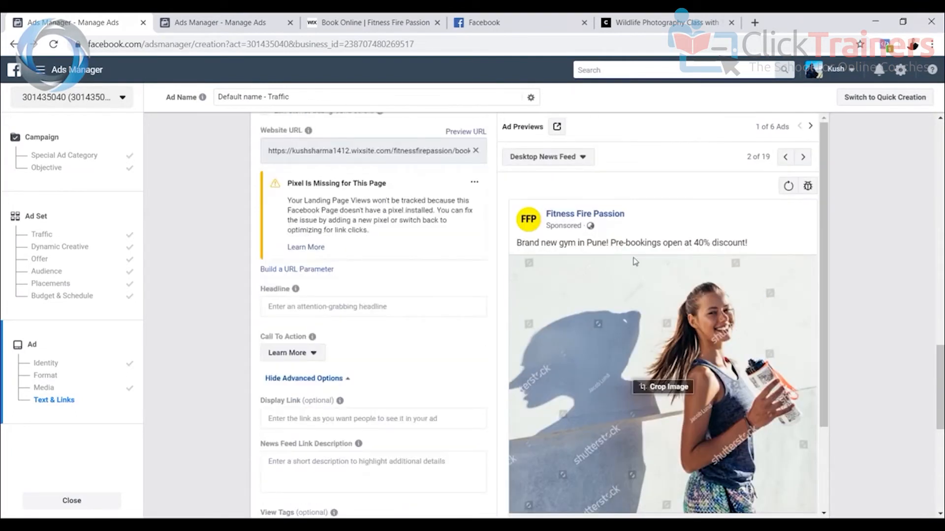
{"action": "left_click", "coordinate": [362, 25]}
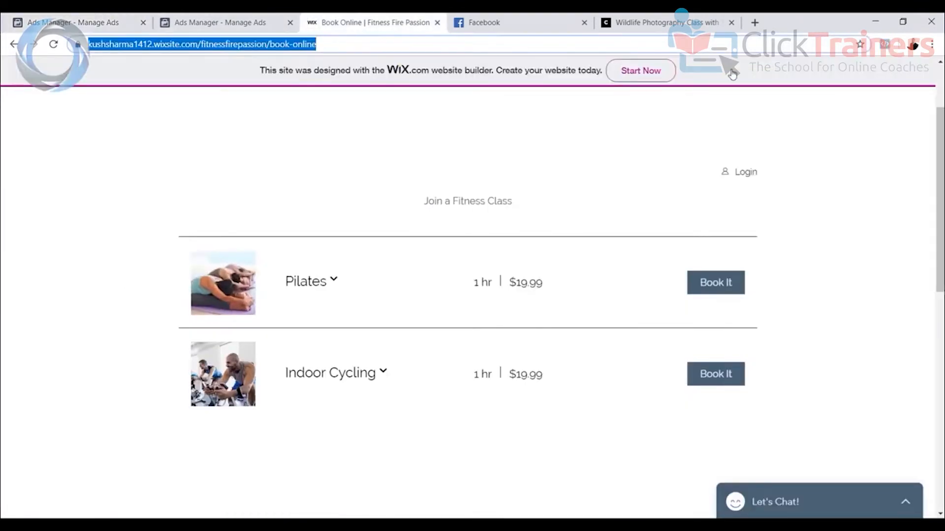
{"action": "left_click", "coordinate": [664, 23]}
{"action": "left_click", "coordinate": [359, 23]}
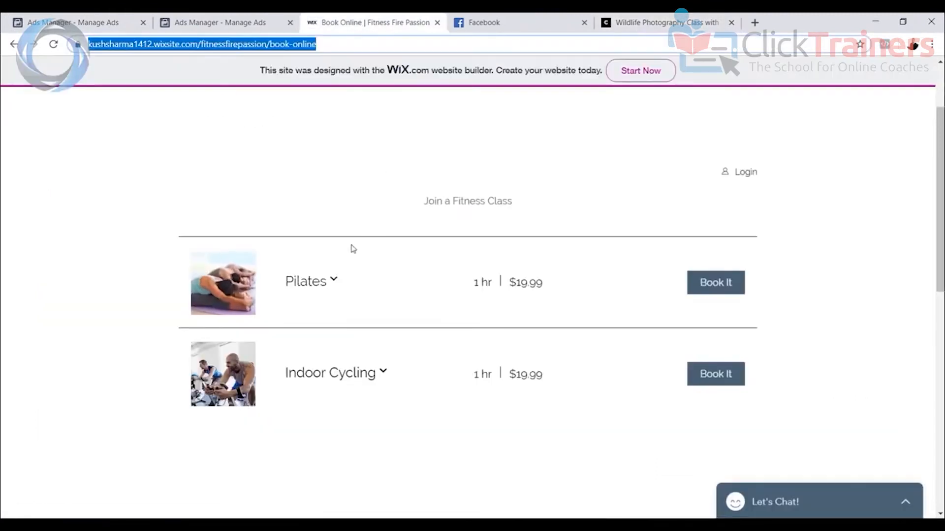
{"action": "key", "text": "ctrl+1"}
{"action": "scroll", "coordinate": [471, 344], "scroll_direction": "up", "scroll_amount": 2}
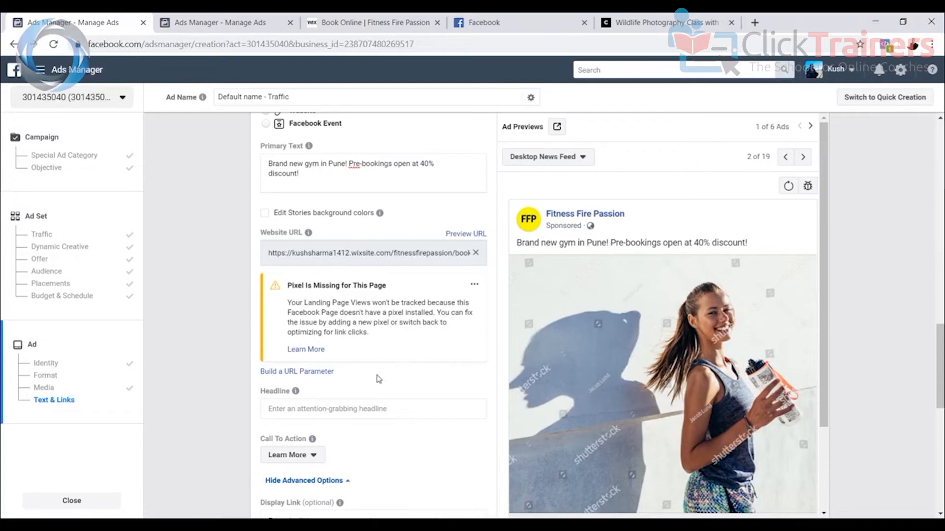
{"action": "scroll", "coordinate": [377, 374], "scroll_direction": "down", "scroll_amount": 2}
{"action": "scroll", "coordinate": [616, 403], "scroll_direction": "down", "scroll_amount": 2}
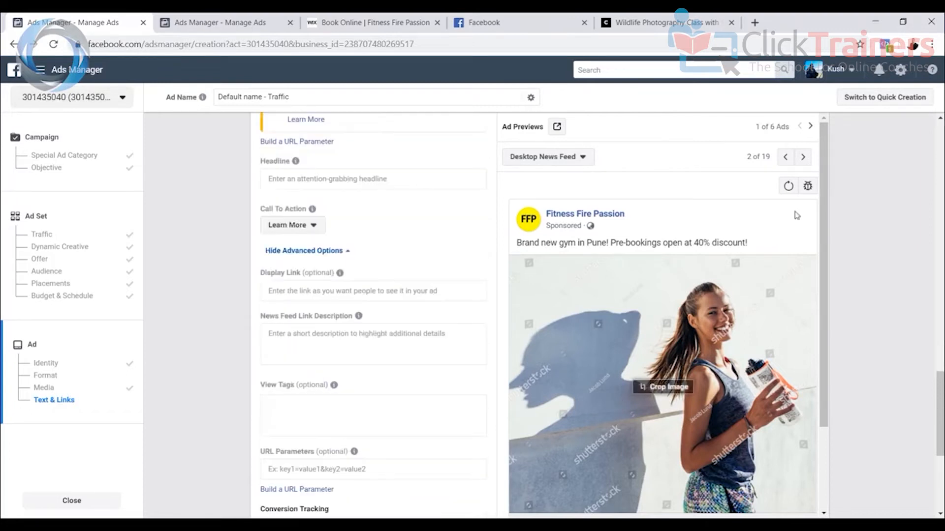
Browse the ad previews to the third of the six ads and show it in the Desktop News Feed format
{"action": "left_click", "coordinate": [802, 157]}
{"action": "left_click", "coordinate": [786, 157]}
{"action": "left_click", "coordinate": [810, 127]}
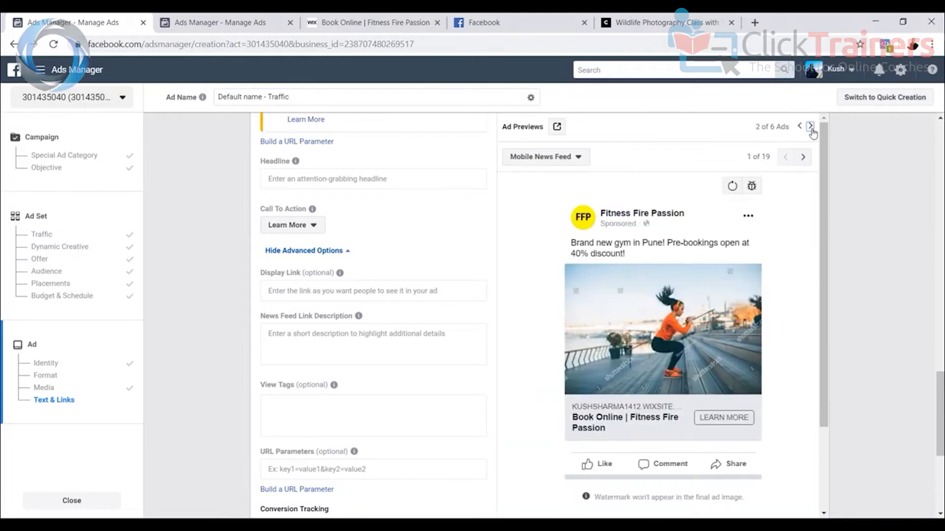
{"action": "left_click", "coordinate": [811, 127]}
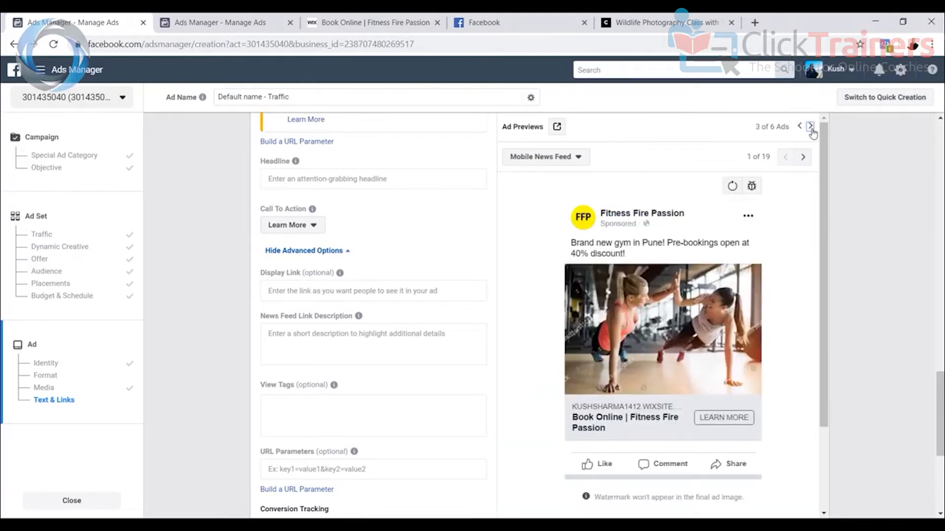
{"action": "left_click", "coordinate": [556, 157]}
{"action": "left_click", "coordinate": [585, 227]}
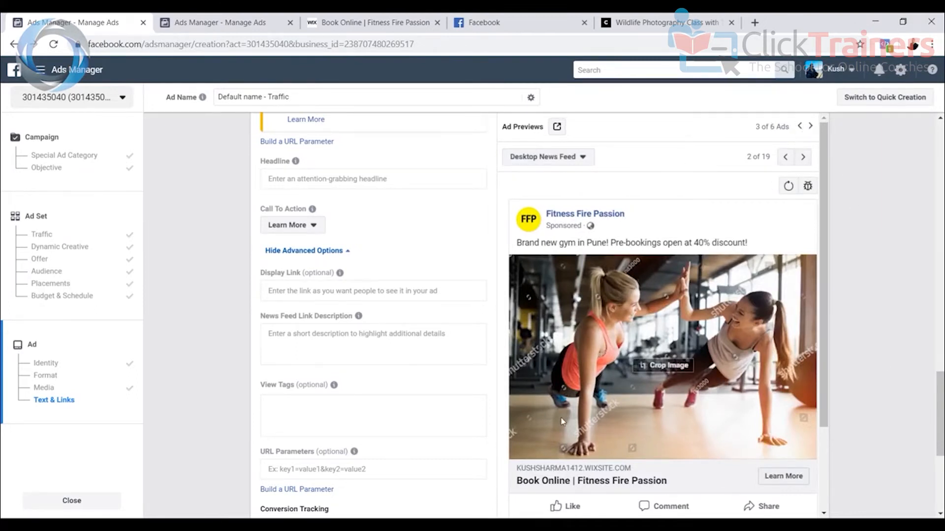
Examine the headline, call to action, link description and conversion tracking fields alongside the ad's desktop preview
{"action": "scroll", "coordinate": [547, 382], "scroll_direction": "down", "scroll_amount": 3}
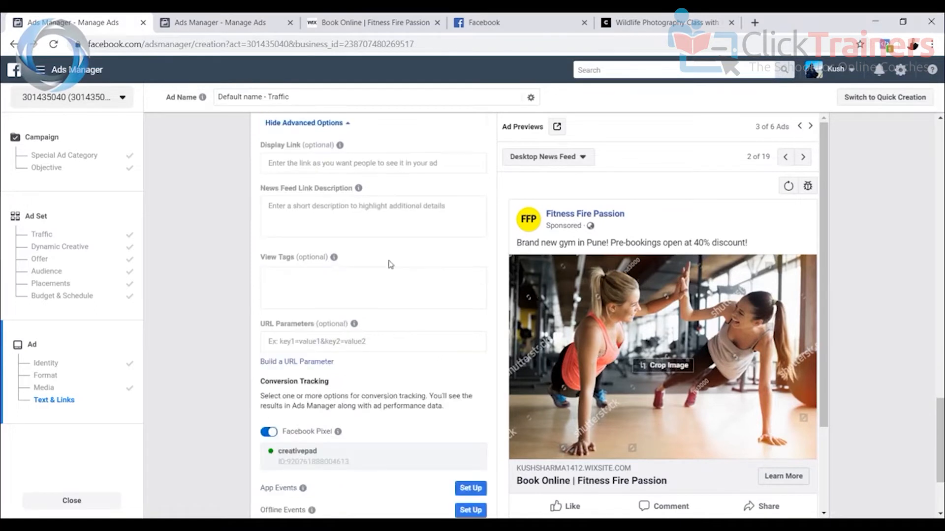
{"action": "scroll", "coordinate": [340, 246], "scroll_direction": "up", "scroll_amount": 2}
{"action": "scroll", "coordinate": [371, 240], "scroll_direction": "up", "scroll_amount": 2}
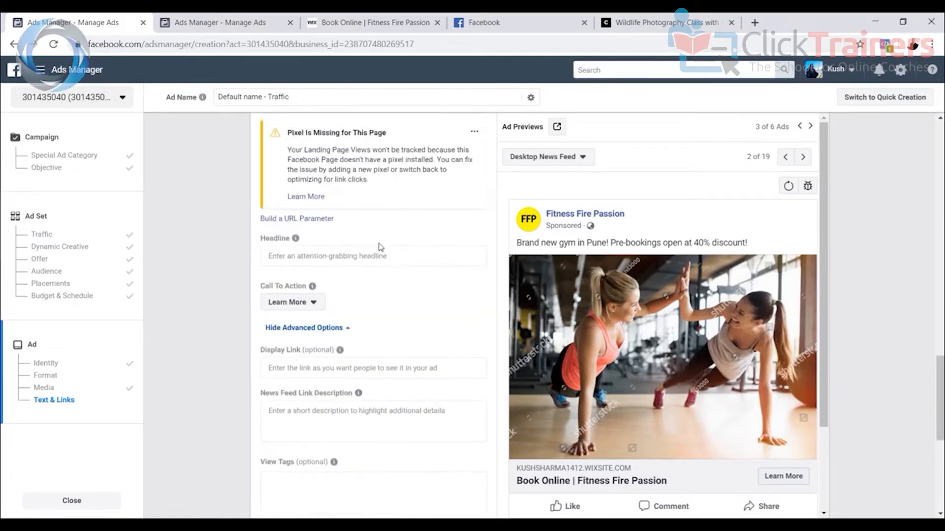
{"action": "scroll", "coordinate": [336, 283], "scroll_direction": "up", "scroll_amount": 2}
{"action": "scroll", "coordinate": [336, 285], "scroll_direction": "down", "scroll_amount": 2}
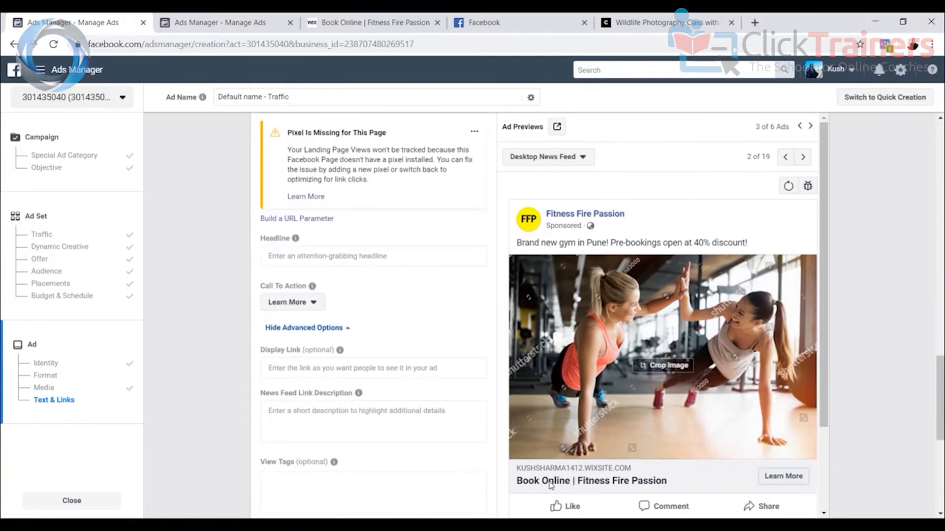
{"action": "scroll", "coordinate": [668, 415], "scroll_direction": "down", "scroll_amount": 5}
{"action": "scroll", "coordinate": [352, 251], "scroll_direction": "up", "scroll_amount": 4}
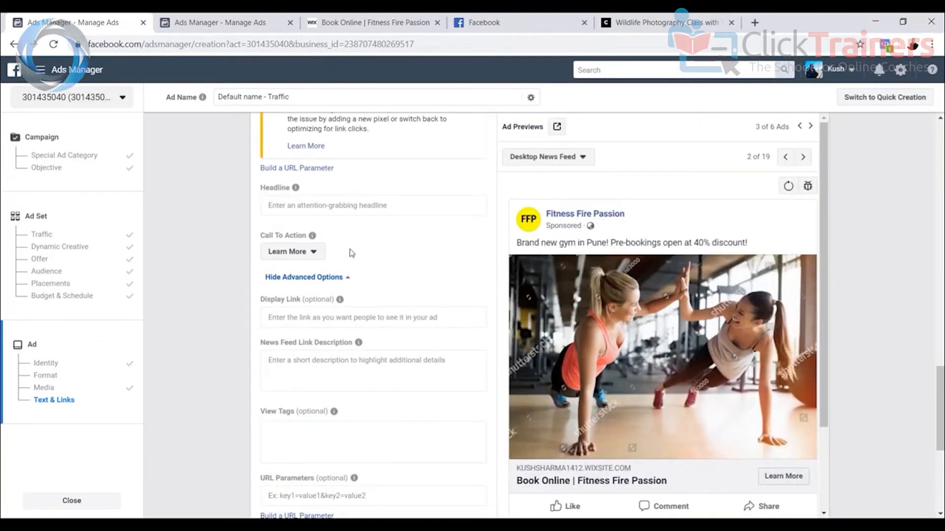
Check the headline of CreativeLive's feed ad and start entering a headline for the Fitness Fire Passion ad
{"action": "left_click", "coordinate": [485, 23]}
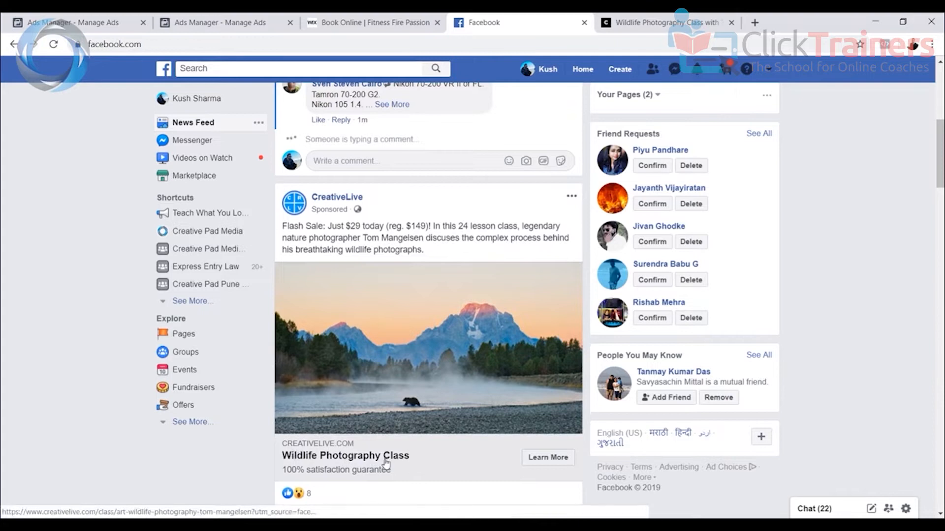
{"action": "left_click", "coordinate": [147, 21]}
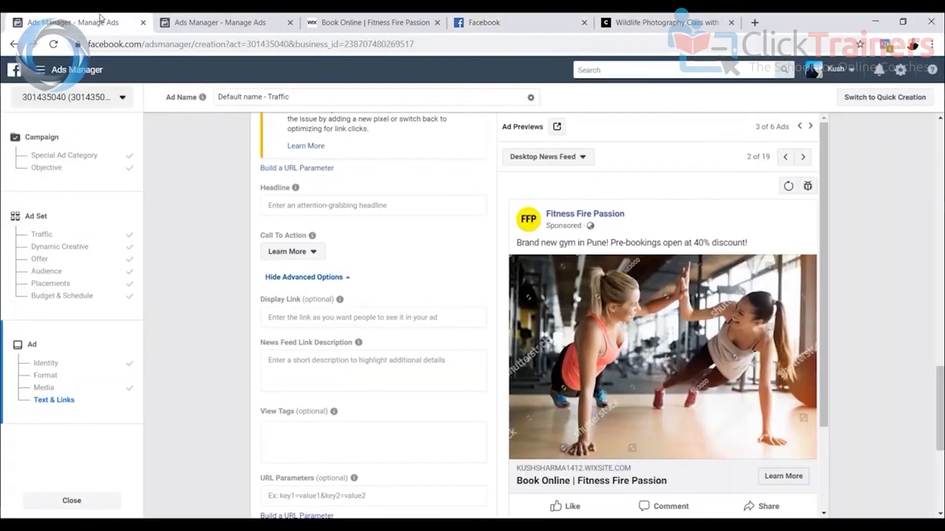
{"action": "left_click", "coordinate": [302, 317]}
{"action": "left_click", "coordinate": [314, 203]}
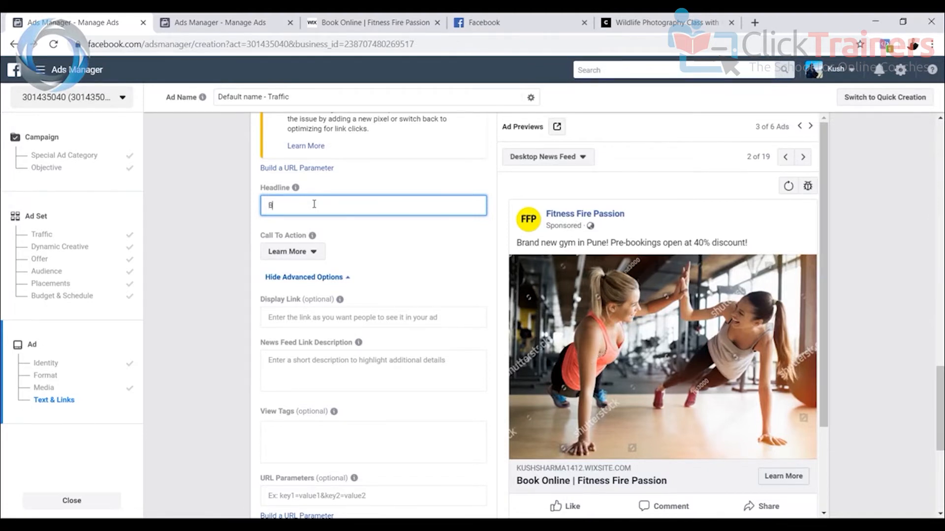
Enter "Brand New Gym in Pune - Memberships Open" as the ad's headline
{"action": "type", "text": "Gym"}
{"action": "key", "text": "BackSpace"}
{"action": "key", "text": "BackSpace"}
{"action": "type", "text": "une"}
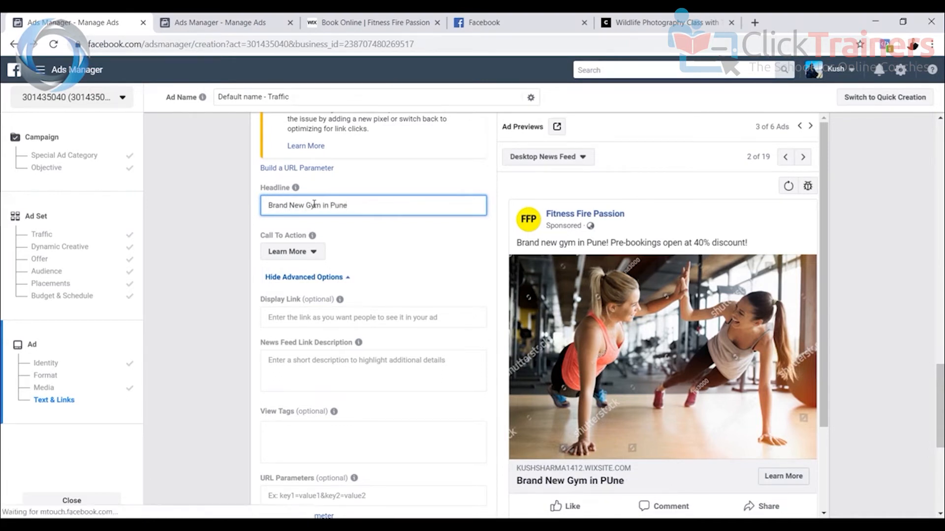
{"action": "type", "text": " - Memberships Open"}
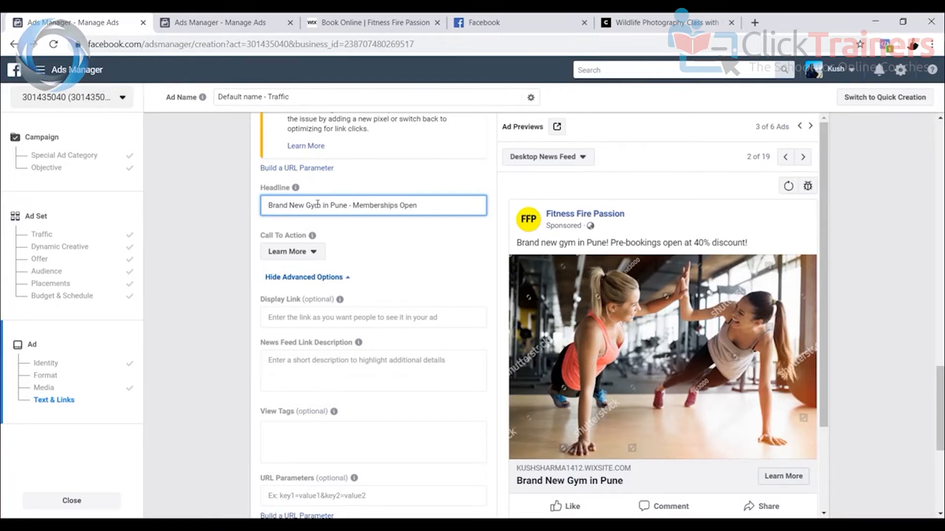
{"action": "left_click", "coordinate": [371, 190]}
Set the ad's call to action to Book Now
{"action": "scroll", "coordinate": [653, 465], "scroll_direction": "down", "scroll_amount": 3}
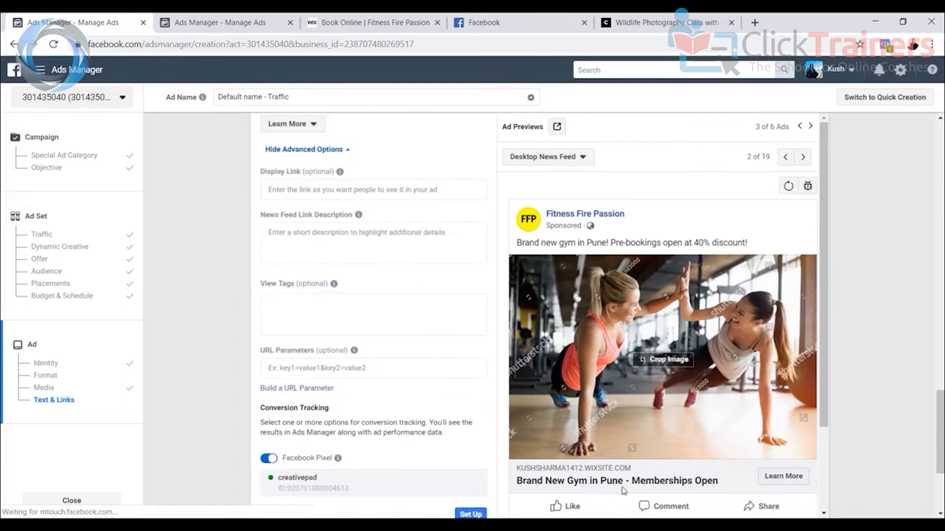
{"action": "scroll", "coordinate": [387, 331], "scroll_direction": "up", "scroll_amount": 2}
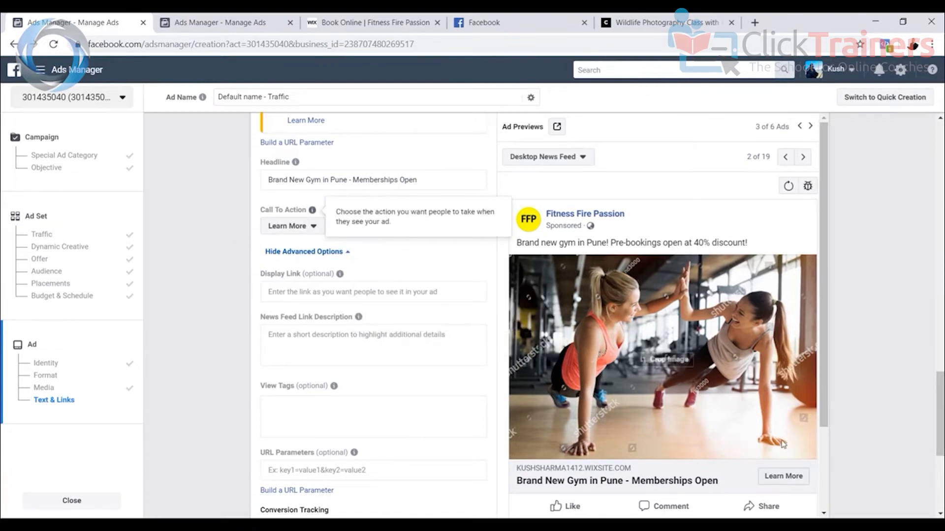
{"action": "left_click", "coordinate": [312, 226]}
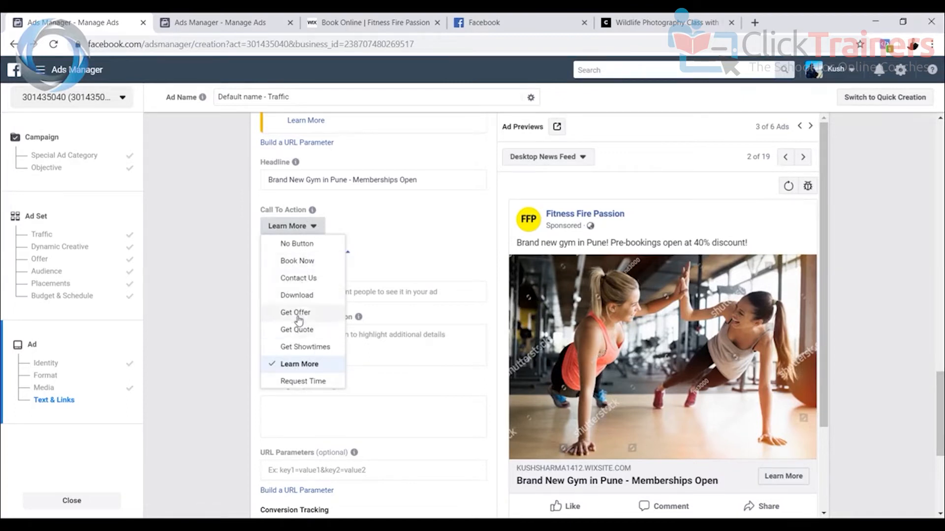
{"action": "left_click", "coordinate": [297, 261]}
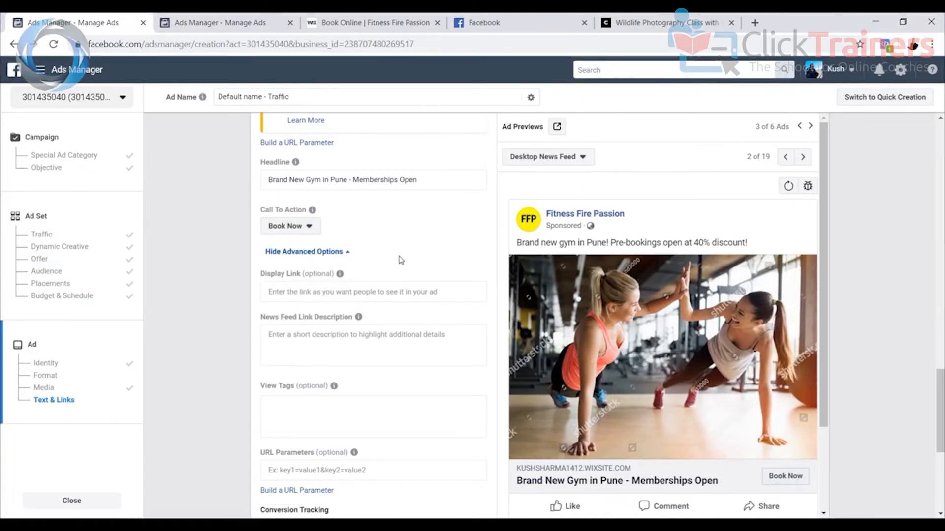
Turn off Facebook Pixel conversion tracking for the ad after checking the gym's booking page
{"action": "scroll", "coordinate": [399, 257], "scroll_direction": "down", "scroll_amount": 2}
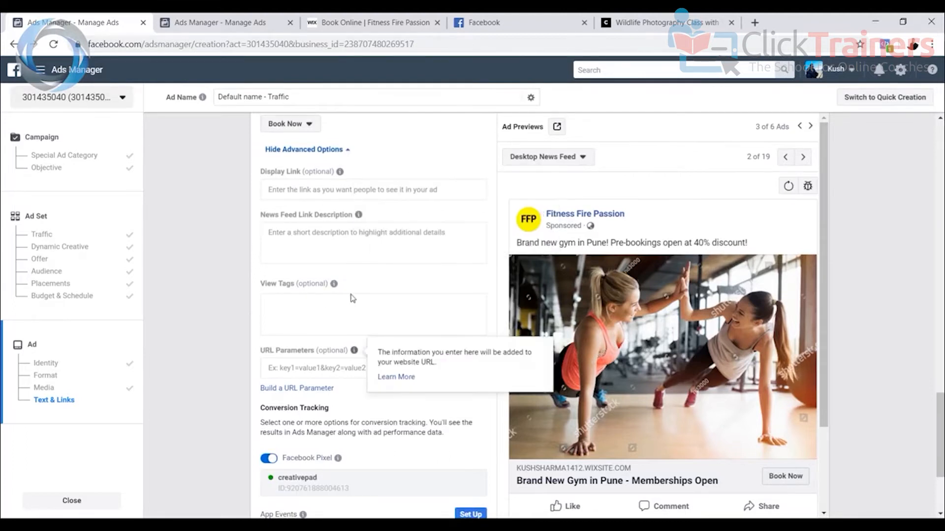
{"action": "scroll", "coordinate": [348, 302], "scroll_direction": "down", "scroll_amount": 2}
{"action": "scroll", "coordinate": [348, 301], "scroll_direction": "down", "scroll_amount": 1}
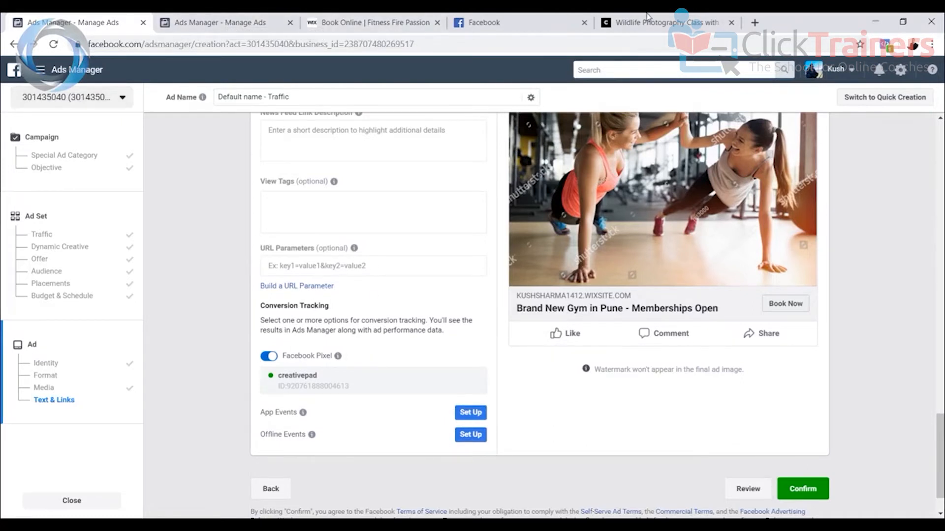
{"action": "left_click", "coordinate": [347, 23]}
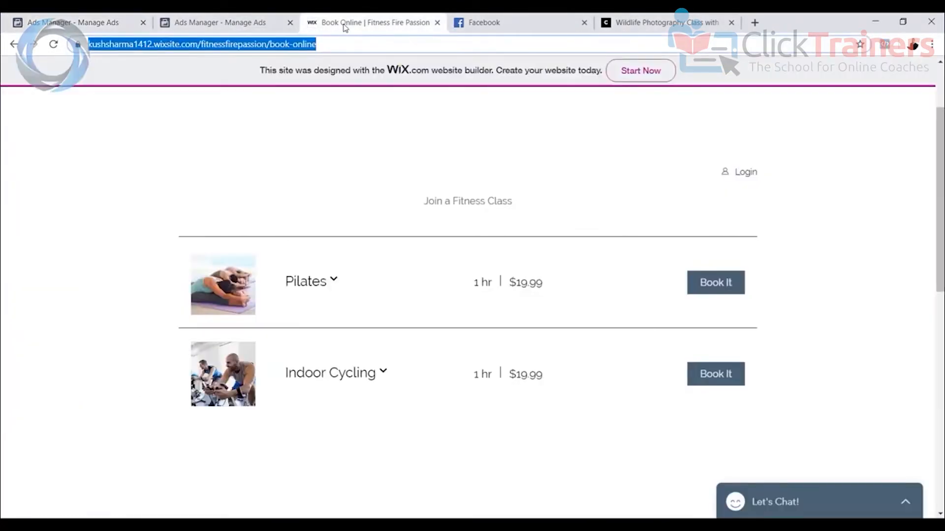
{"action": "left_click", "coordinate": [71, 24]}
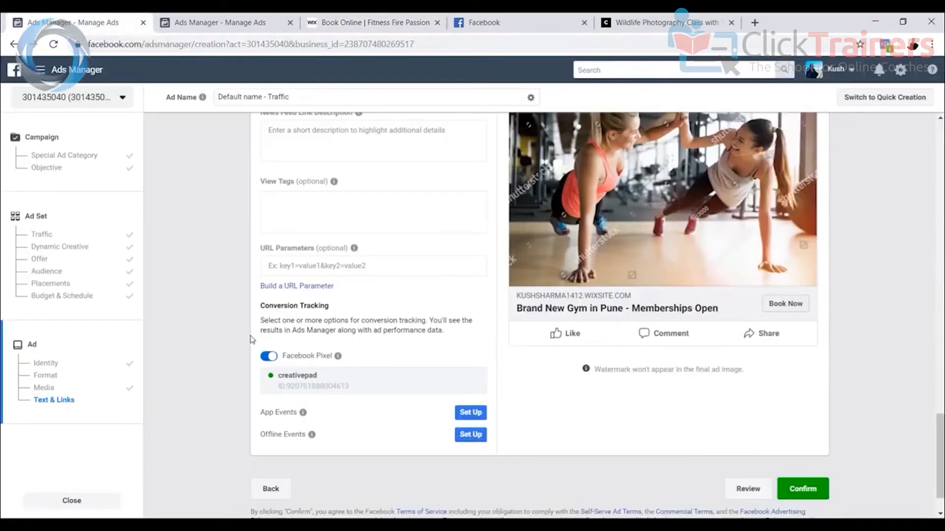
{"action": "left_click", "coordinate": [266, 361]}
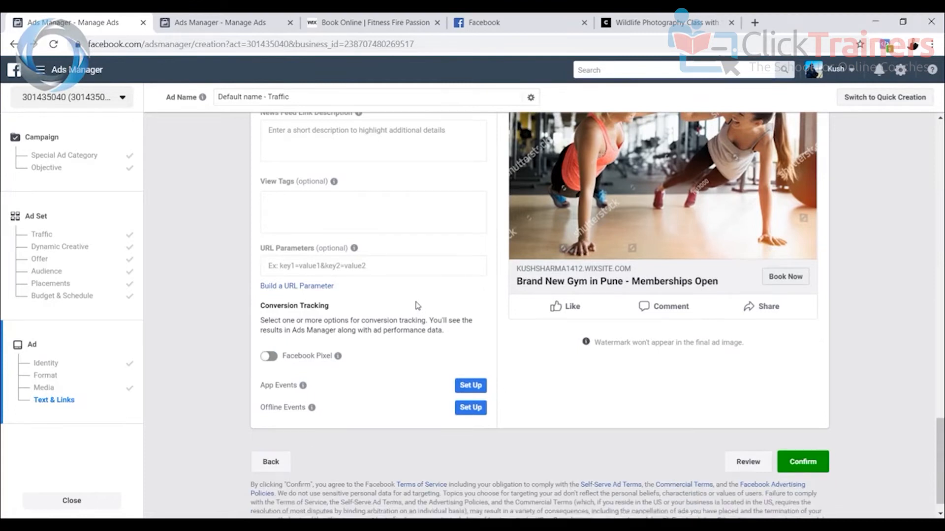
Browse the ad previews to examine each image variation with its headline and Book Now button
{"action": "scroll", "coordinate": [409, 317], "scroll_direction": "up", "scroll_amount": 2}
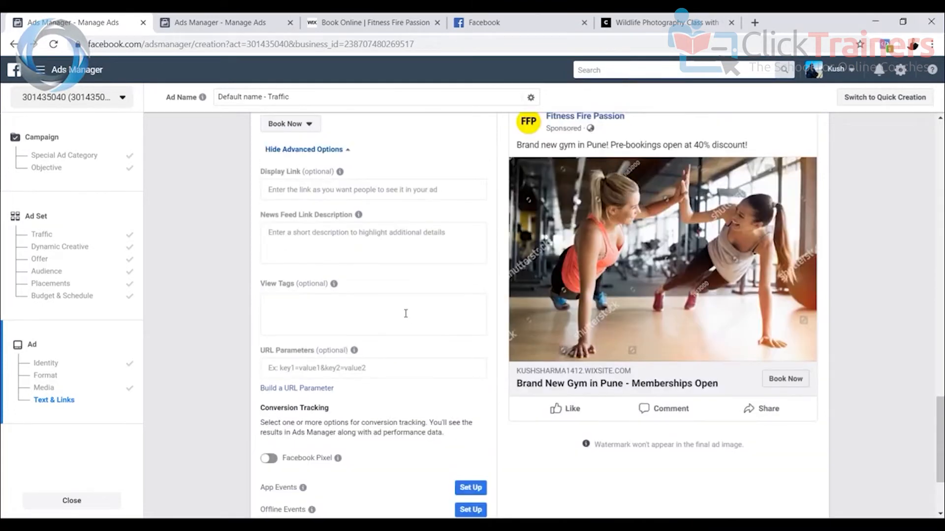
{"action": "scroll", "coordinate": [405, 314], "scroll_direction": "up", "scroll_amount": 2}
{"action": "scroll", "coordinate": [480, 333], "scroll_direction": "down", "scroll_amount": 2}
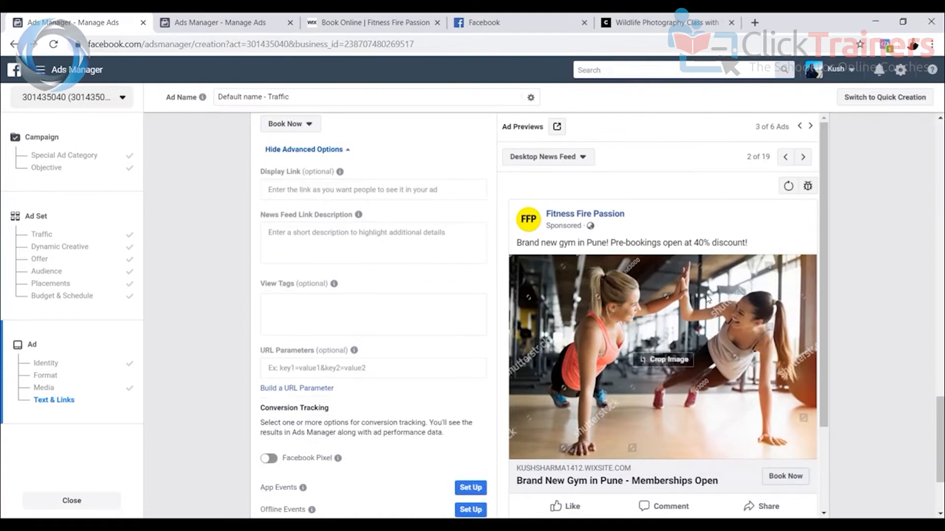
{"action": "left_click", "coordinate": [809, 127]}
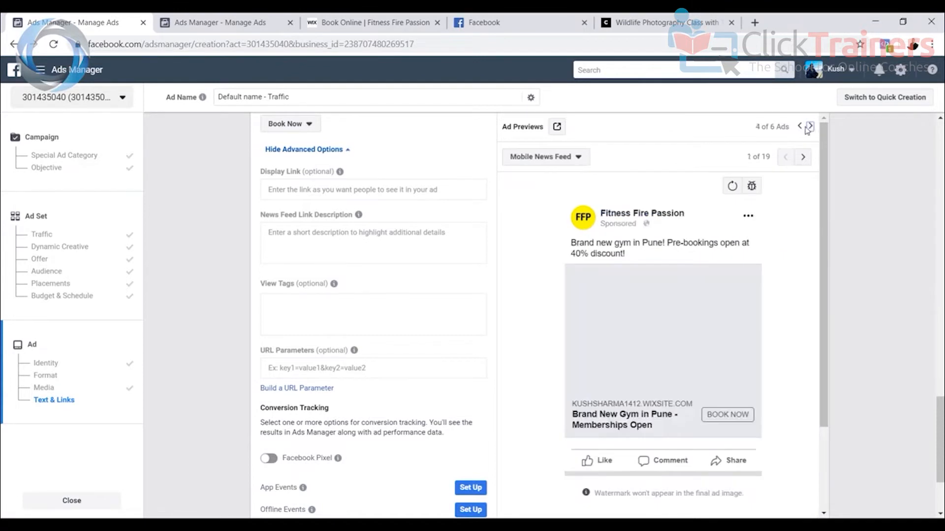
{"action": "left_click", "coordinate": [534, 159]}
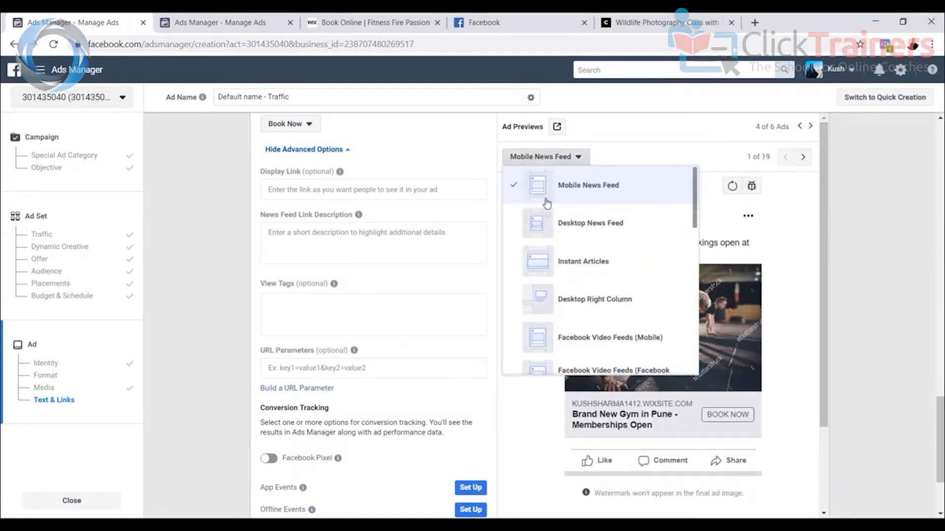
{"action": "left_click", "coordinate": [698, 130]}
{"action": "left_click", "coordinate": [810, 127]}
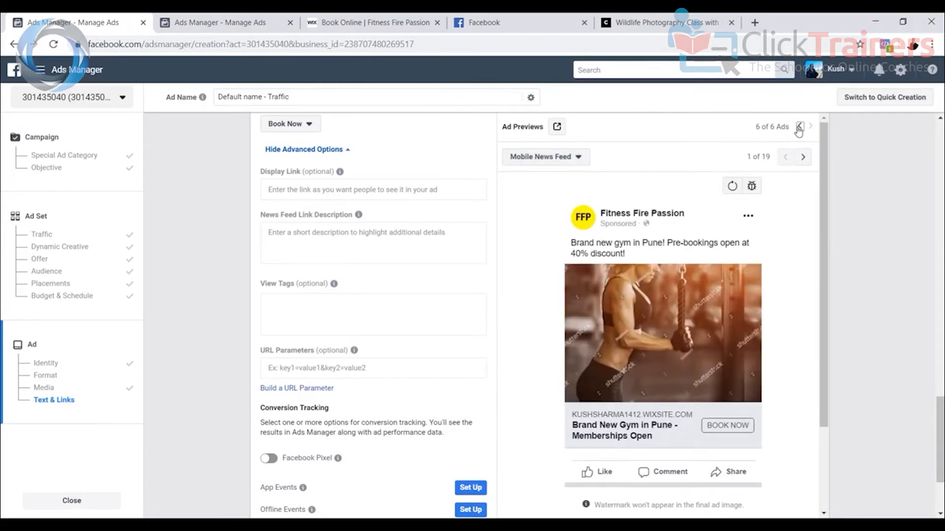
{"action": "left_click", "coordinate": [799, 127]}
{"action": "left_click", "coordinate": [799, 127]}
{"action": "left_click", "coordinate": [799, 127]}
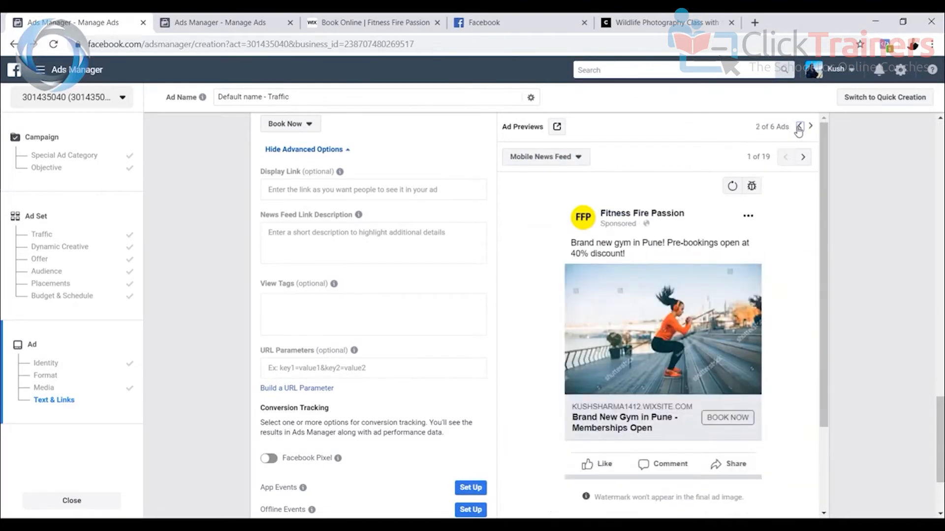
{"action": "left_click", "coordinate": [799, 127]}
Review the ad's primary text, website URL, headline and tracking options alongside the desktop news feed preview of the first variation
{"action": "scroll", "coordinate": [738, 267], "scroll_direction": "down", "scroll_amount": 4}
{"action": "scroll", "coordinate": [734, 271], "scroll_direction": "up", "scroll_amount": 8}
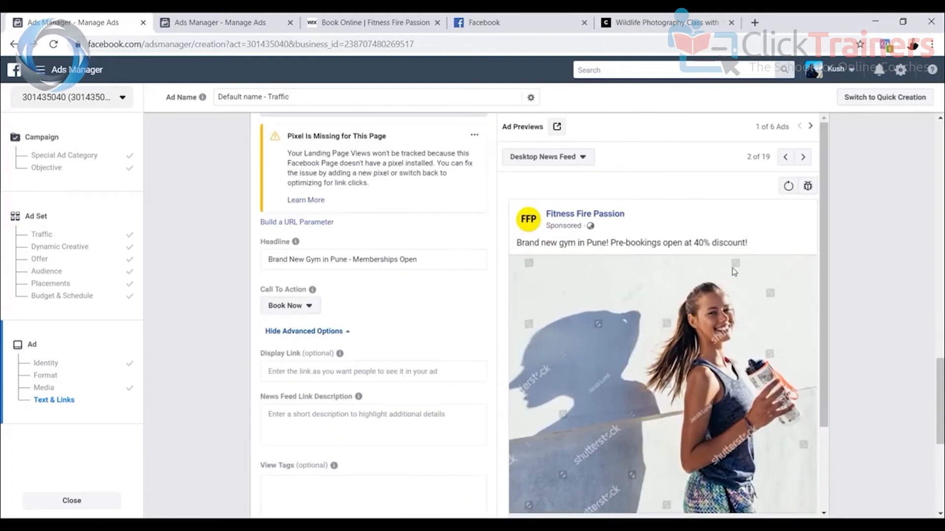
{"action": "scroll", "coordinate": [525, 239], "scroll_direction": "up", "scroll_amount": 3}
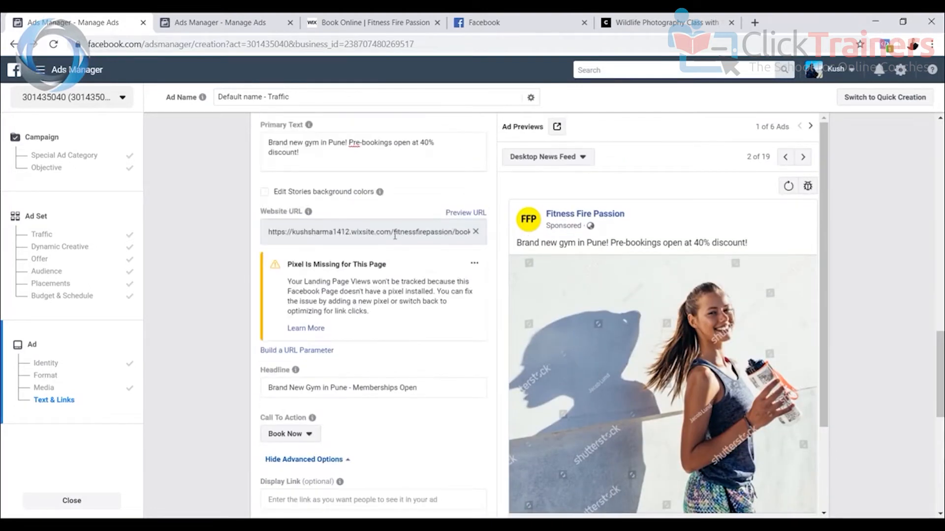
{"action": "scroll", "coordinate": [504, 264], "scroll_direction": "down", "scroll_amount": 3}
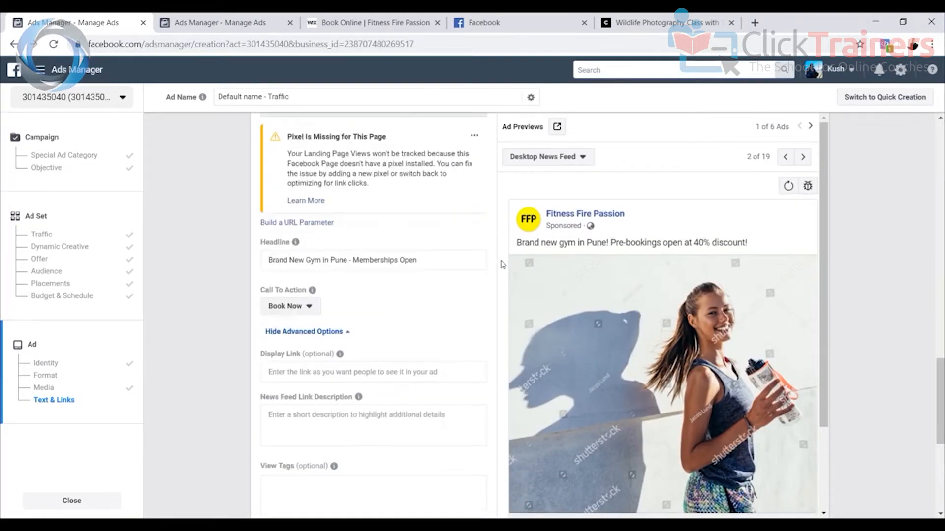
{"action": "scroll", "coordinate": [411, 339], "scroll_direction": "down", "scroll_amount": 6}
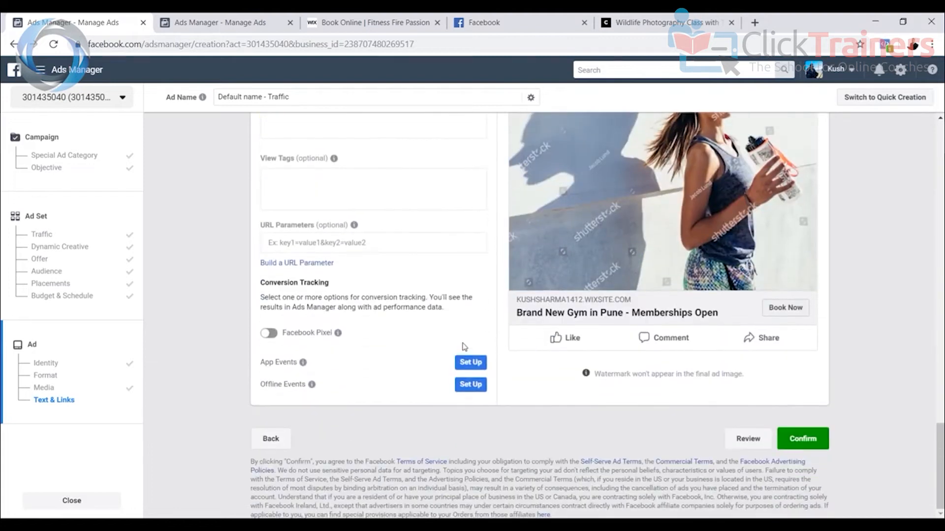
{"action": "scroll", "coordinate": [704, 234], "scroll_direction": "up", "scroll_amount": 5}
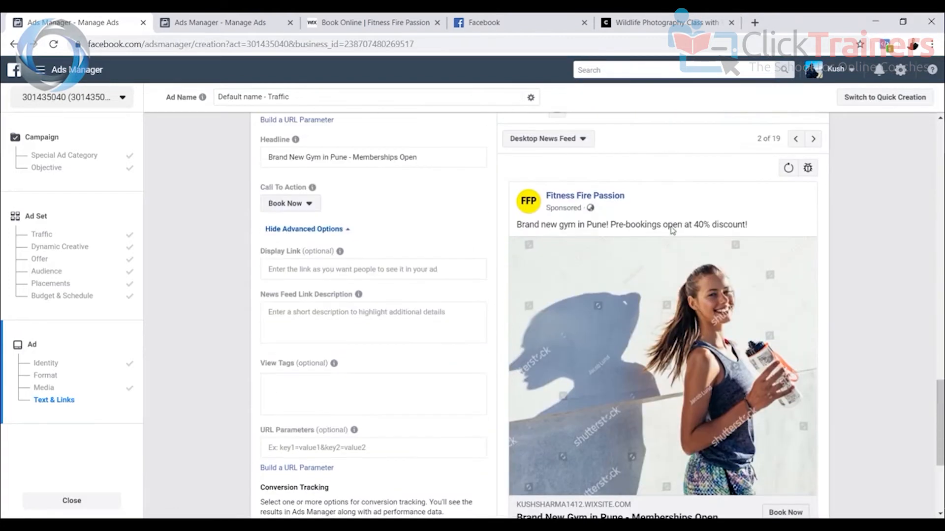
{"action": "scroll", "coordinate": [699, 333], "scroll_direction": "down", "scroll_amount": 5}
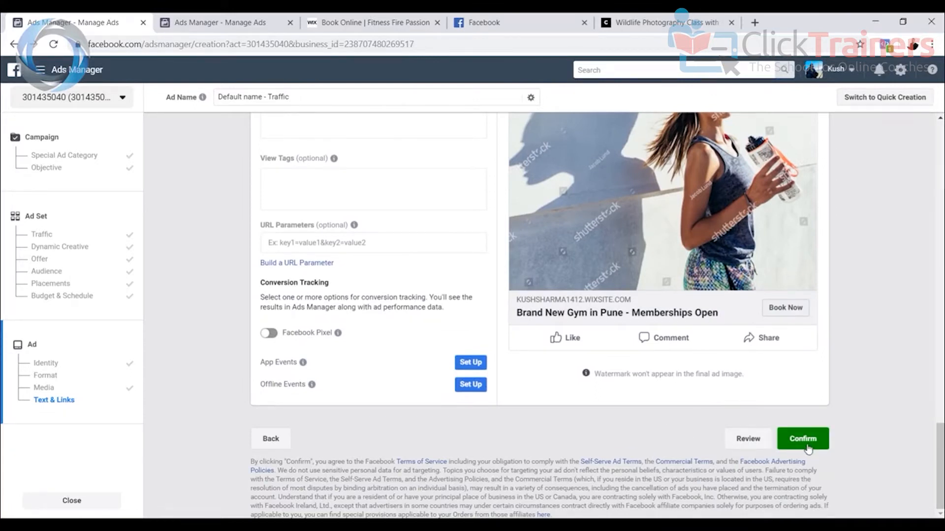
{"action": "scroll", "coordinate": [808, 448], "scroll_direction": "up", "scroll_amount": 2}
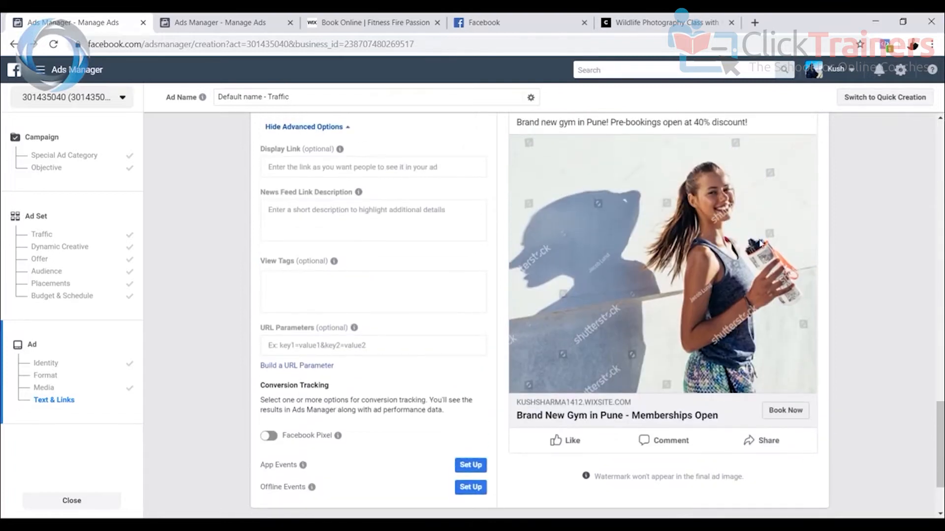
{"action": "scroll", "coordinate": [757, 248], "scroll_direction": "down", "scroll_amount": 2}
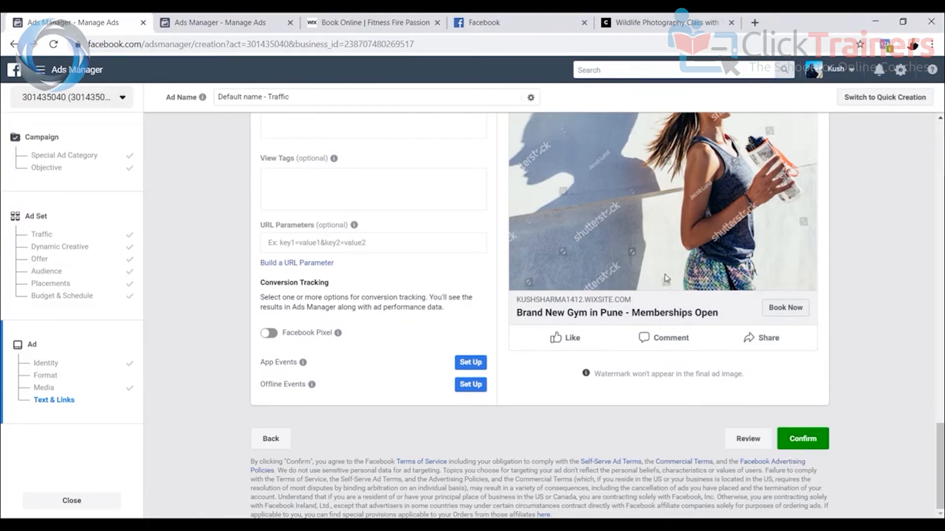
Look at the campaigns list and the gym's online booking page, and return to the ad draft
{"action": "left_click", "coordinate": [201, 20]}
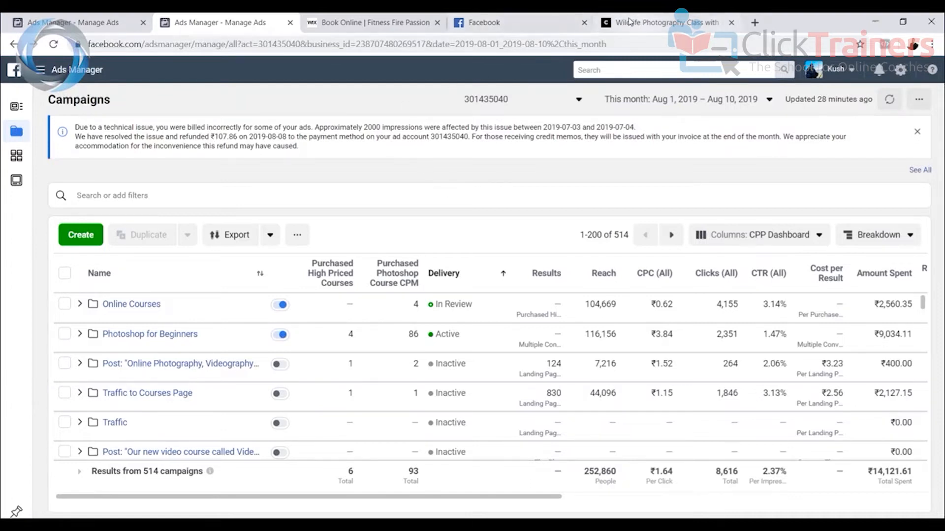
{"action": "left_click", "coordinate": [374, 22]}
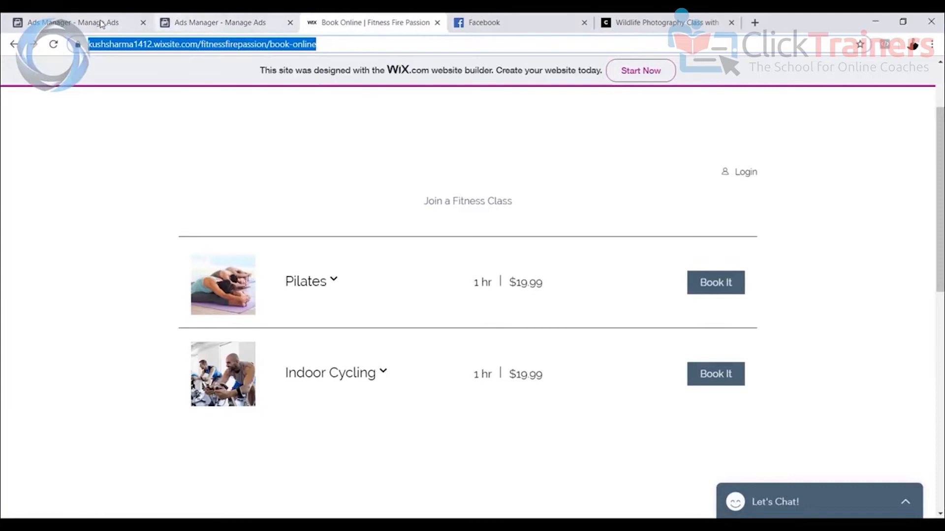
{"action": "left_click", "coordinate": [74, 22]}
{"action": "scroll", "coordinate": [694, 396], "scroll_direction": "up", "scroll_amount": 5}
{"action": "scroll", "coordinate": [694, 396], "scroll_direction": "down", "scroll_amount": 2}
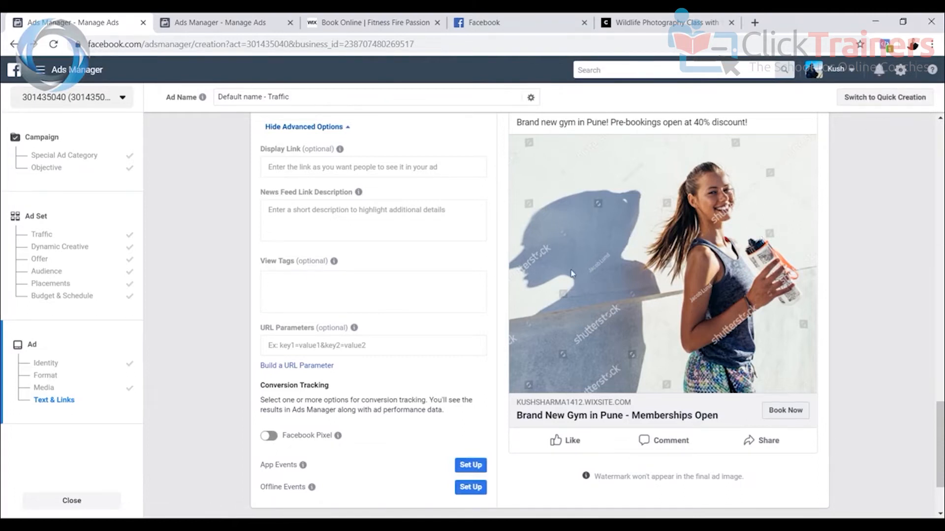
Check the CreativeLive sponsored post in the Facebook feed, and preview the gym ad in Instant Articles and with its next image variations
{"action": "left_click", "coordinate": [502, 23]}
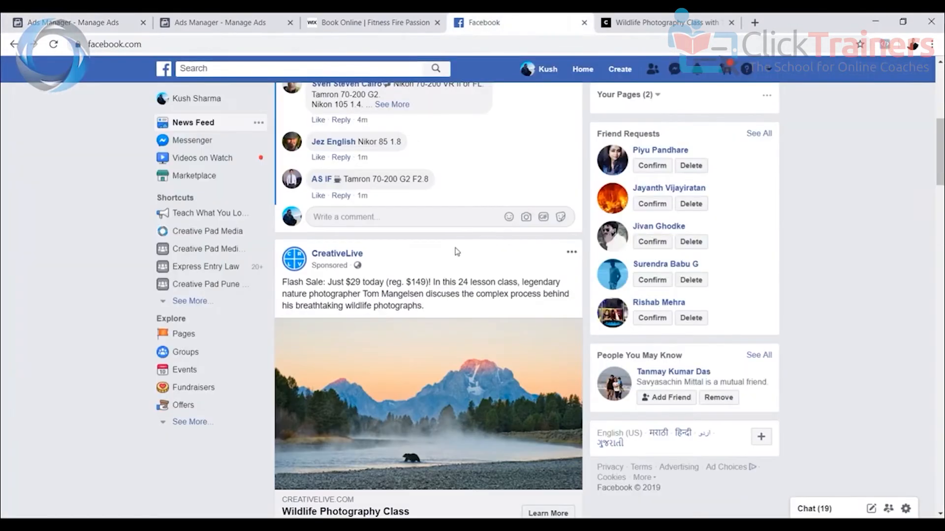
{"action": "left_click", "coordinate": [113, 24]}
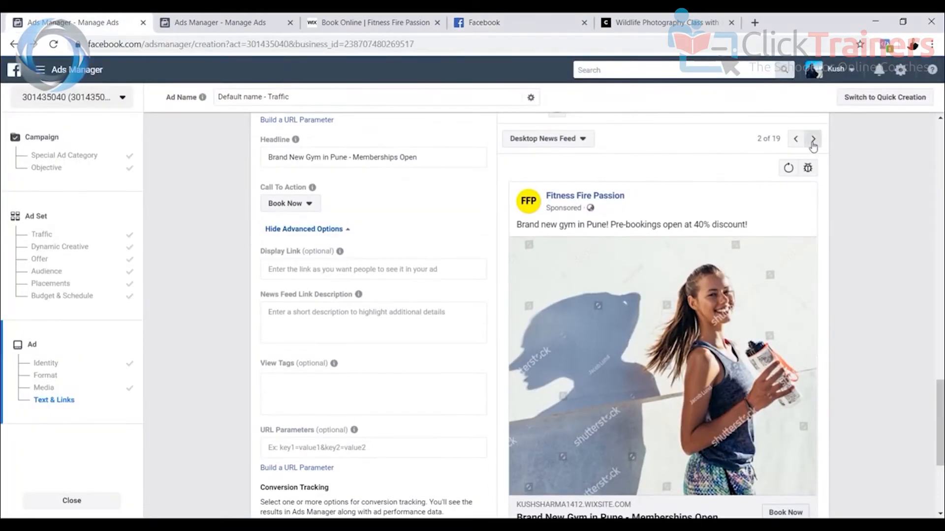
{"action": "left_click", "coordinate": [813, 140]}
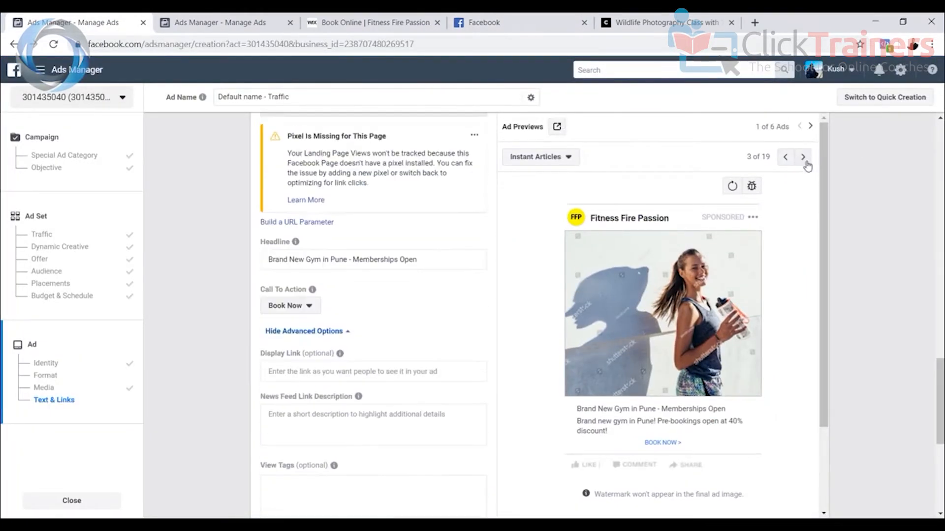
{"action": "left_click", "coordinate": [809, 127]}
{"action": "left_click", "coordinate": [810, 127]}
{"action": "left_click", "coordinate": [810, 127]}
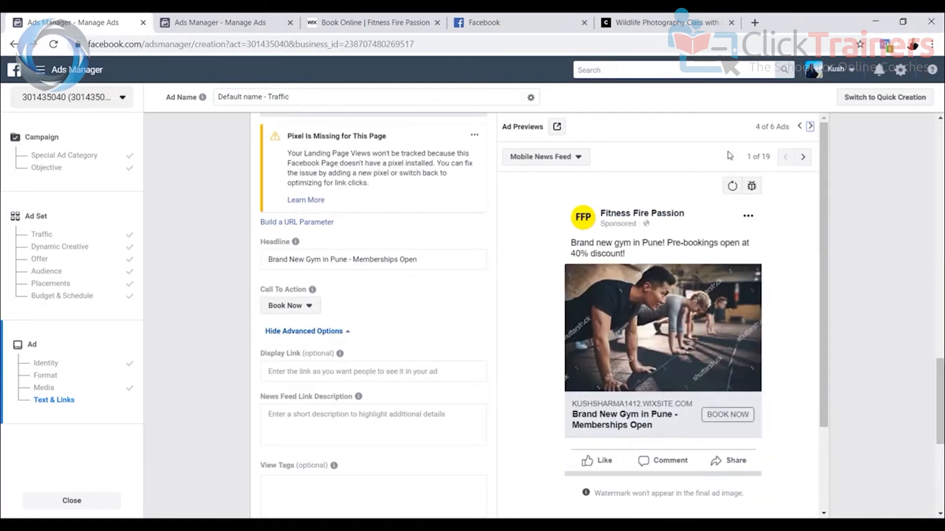
Compare the CreativeLive sponsored post in the Facebook feed with the gym ad's mobile news feed preview
{"action": "left_click", "coordinate": [502, 24]}
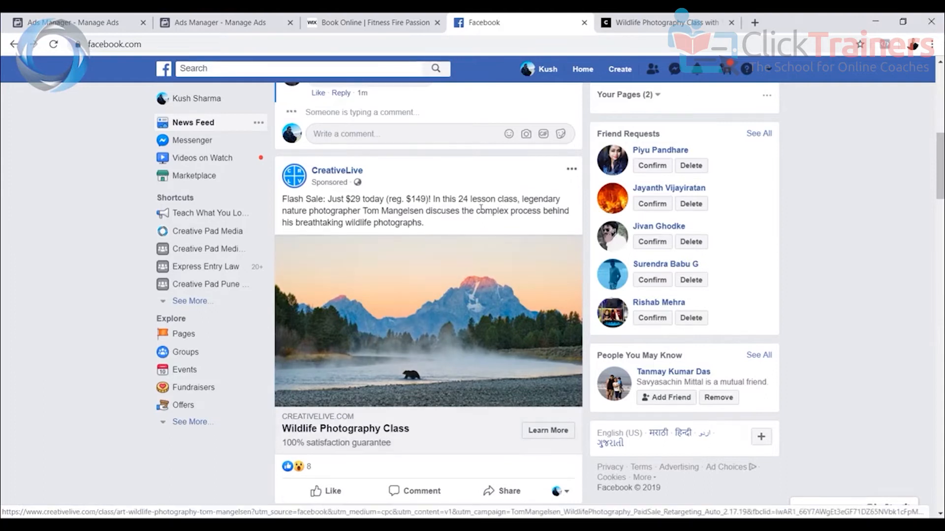
{"action": "left_click", "coordinate": [111, 22]}
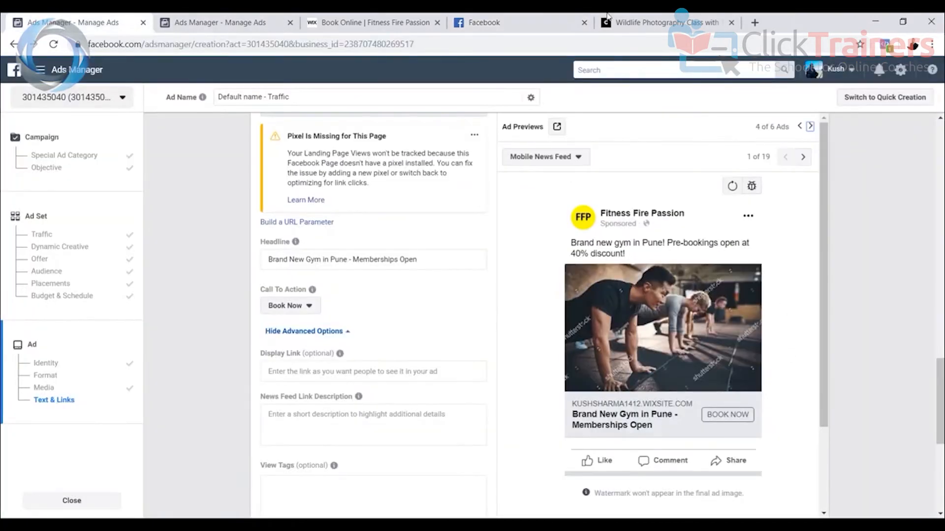
{"action": "left_click", "coordinate": [492, 22]}
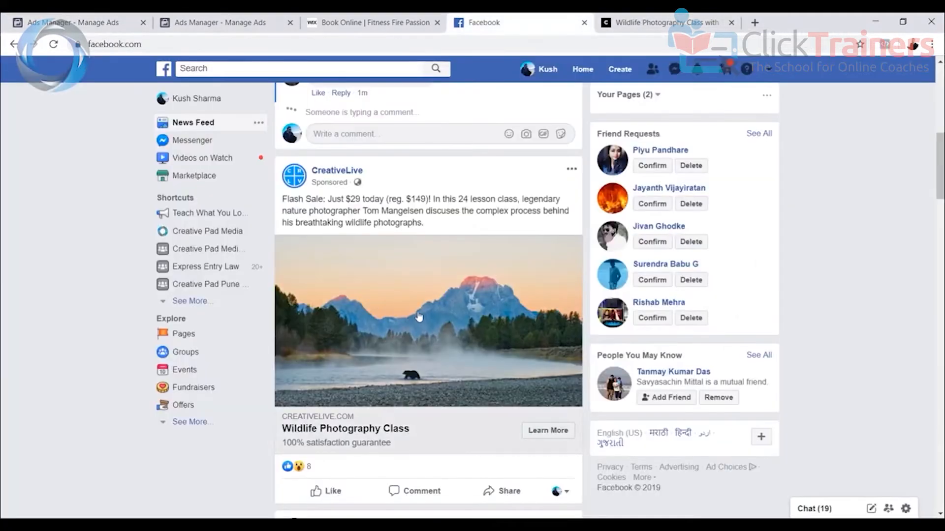
Look at the book-online page of the Fitness Fire Passion site and return to the ad draft's mobile news feed preview
{"action": "left_click", "coordinate": [374, 23]}
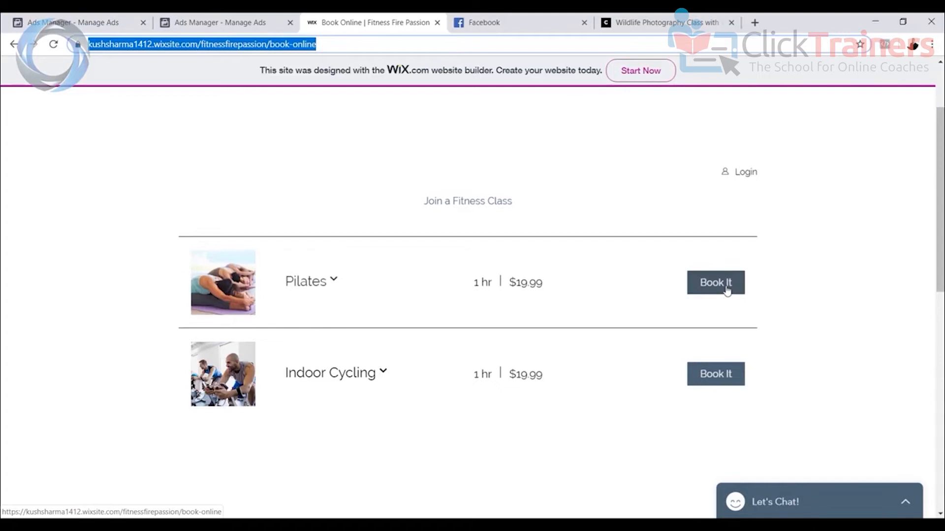
{"action": "left_click", "coordinate": [79, 23]}
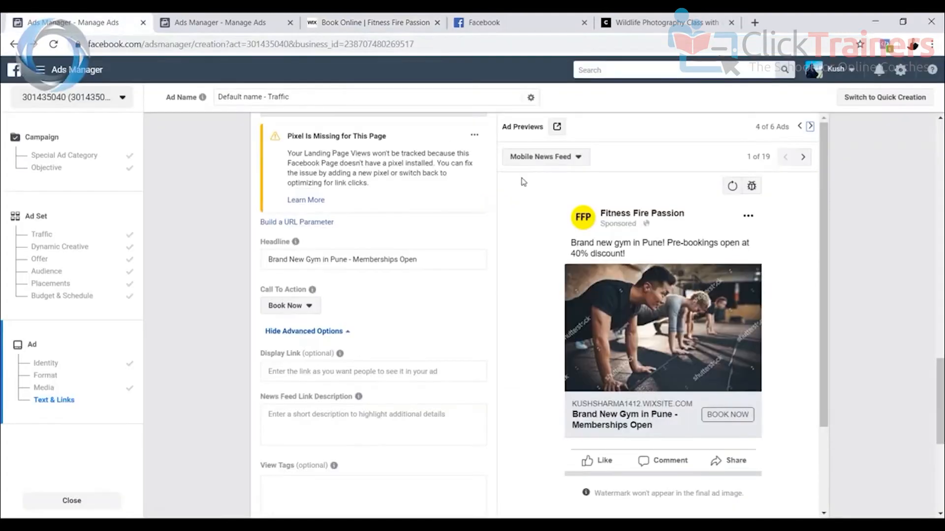
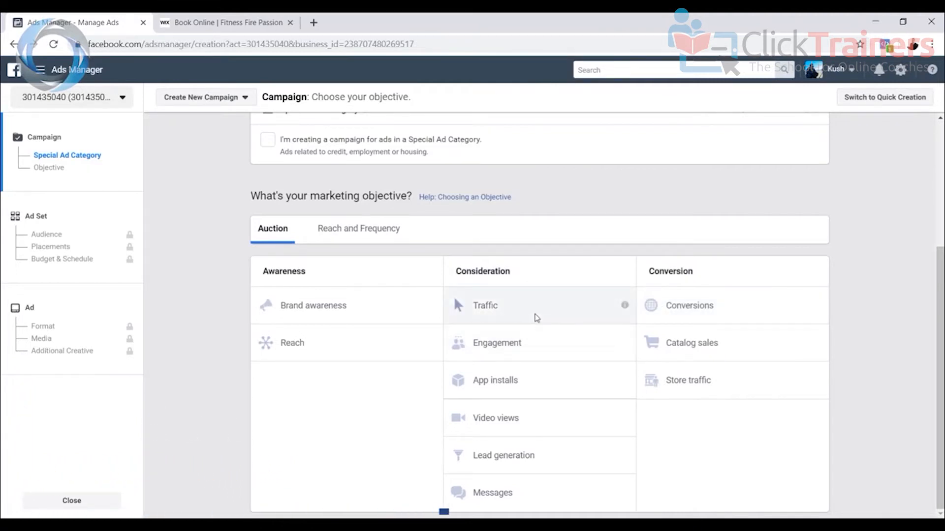
Examine the Pilates and Indoor Cycling class listings on the gym's booking page alongside the campaign objective choices
{"action": "left_click", "coordinate": [195, 20]}
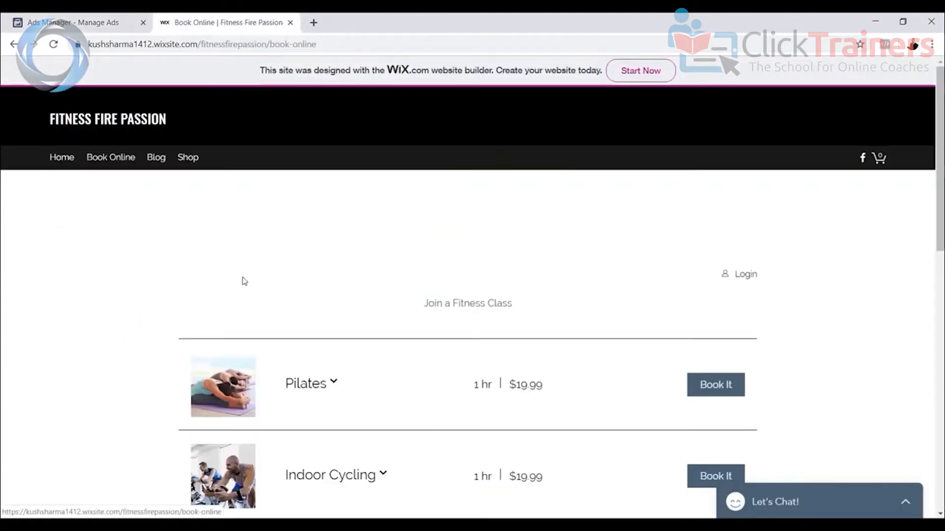
{"action": "scroll", "coordinate": [244, 281], "scroll_direction": "down", "scroll_amount": 2}
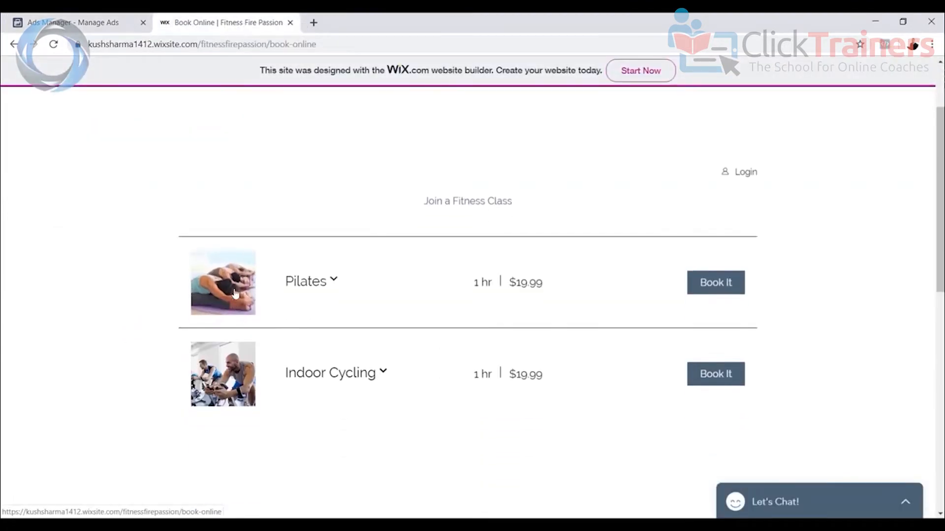
{"action": "scroll", "coordinate": [349, 311], "scroll_direction": "up", "scroll_amount": 2}
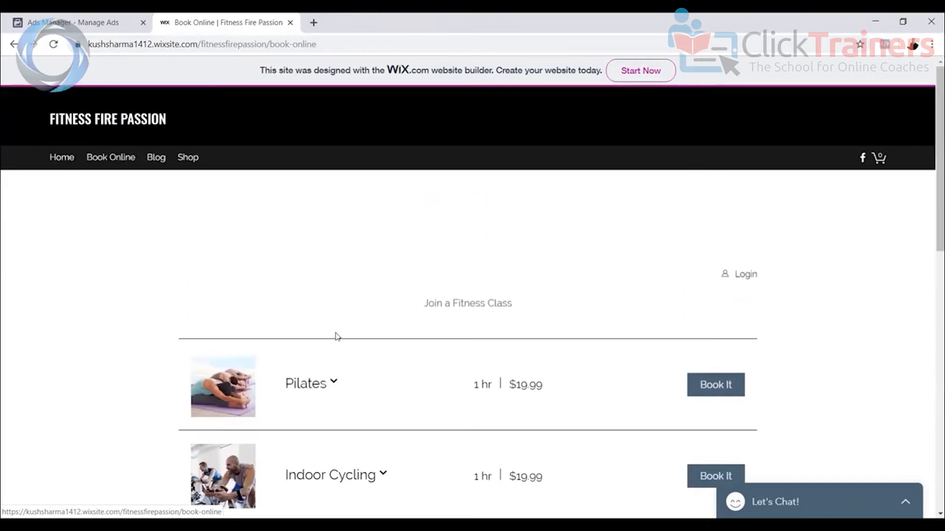
{"action": "scroll", "coordinate": [336, 334], "scroll_direction": "down", "scroll_amount": 4}
{"action": "scroll", "coordinate": [325, 305], "scroll_direction": "up", "scroll_amount": 4}
{"action": "scroll", "coordinate": [333, 281], "scroll_direction": "down", "scroll_amount": 4}
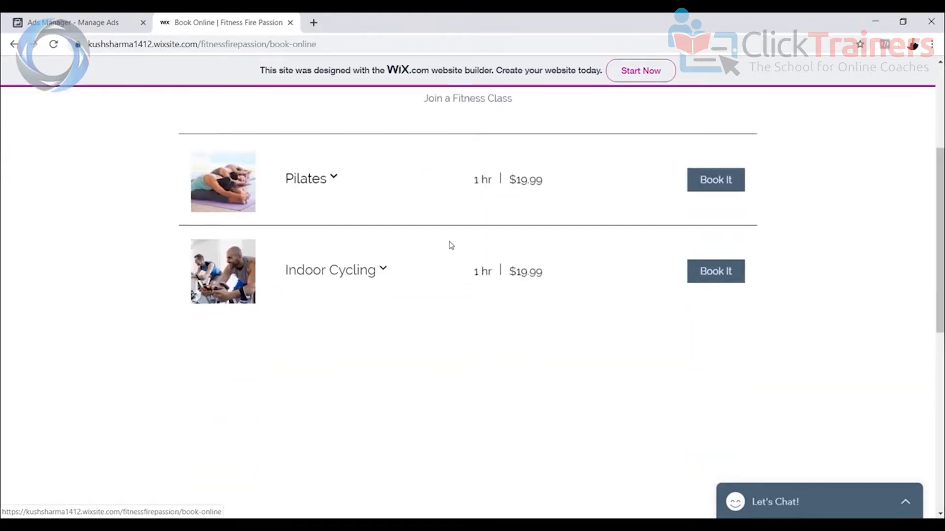
{"action": "scroll", "coordinate": [448, 243], "scroll_direction": "up", "scroll_amount": 2}
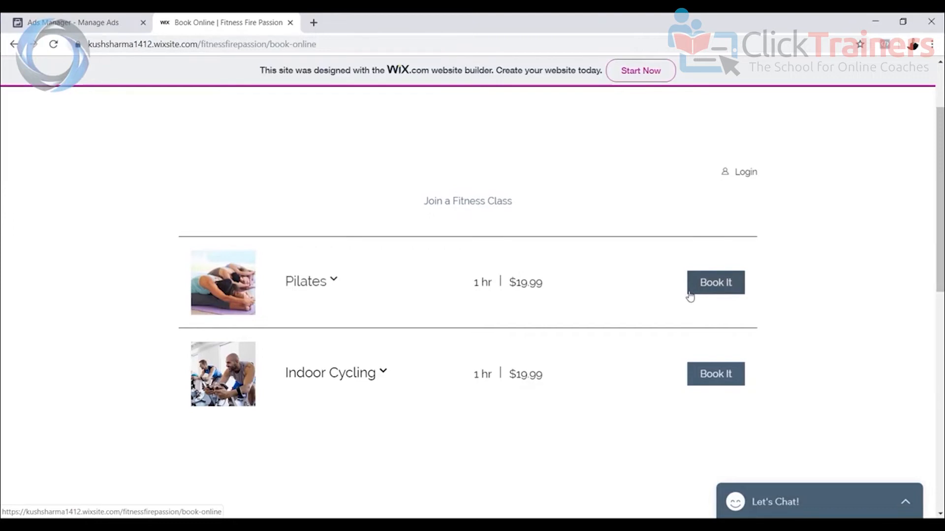
{"action": "left_click", "coordinate": [104, 28]}
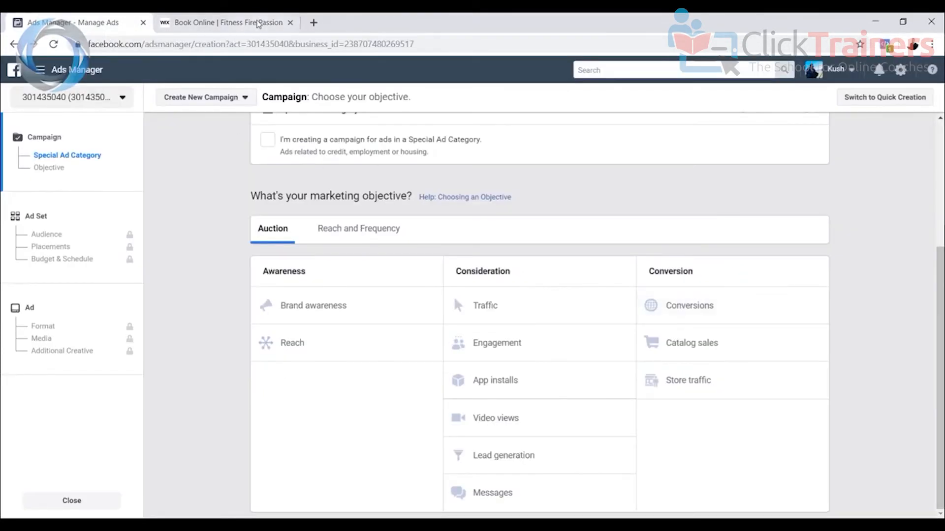
{"action": "left_click", "coordinate": [256, 23]}
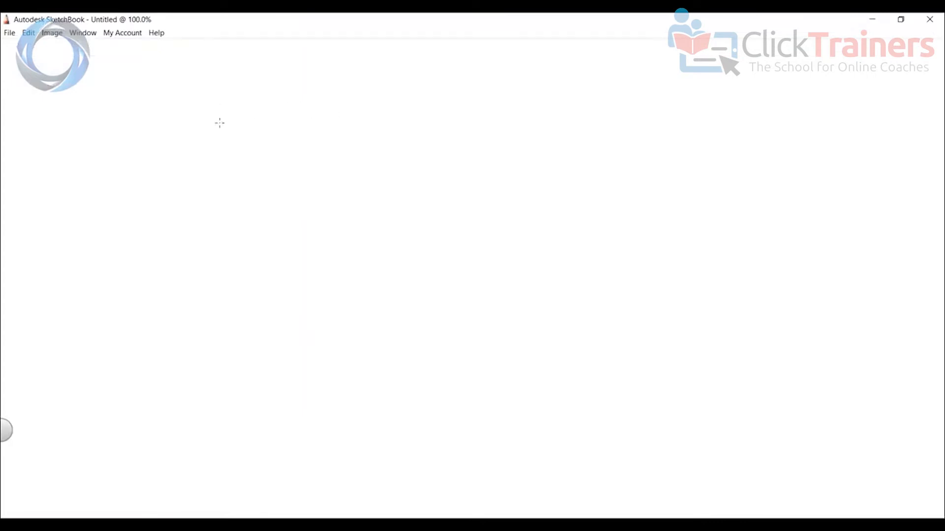
Switch to Autodesk SketchBook and draw a small FB AD box with an arrow leading into a larger box labelled BOOK
{"action": "left_click_drag", "start_coordinate": [162, 112], "coordinate": [153, 231]}
{"action": "mouse_move", "coordinate": [163, 112]}
{"action": "left_mouse_down"}
{"action": "mouse_move", "coordinate": [275, 111]}
{"action": "mouse_move", "coordinate": [273, 199]}
{"action": "mouse_move", "coordinate": [242, 236]}
{"action": "mouse_move", "coordinate": [153, 232]}
{"action": "left_mouse_up"}
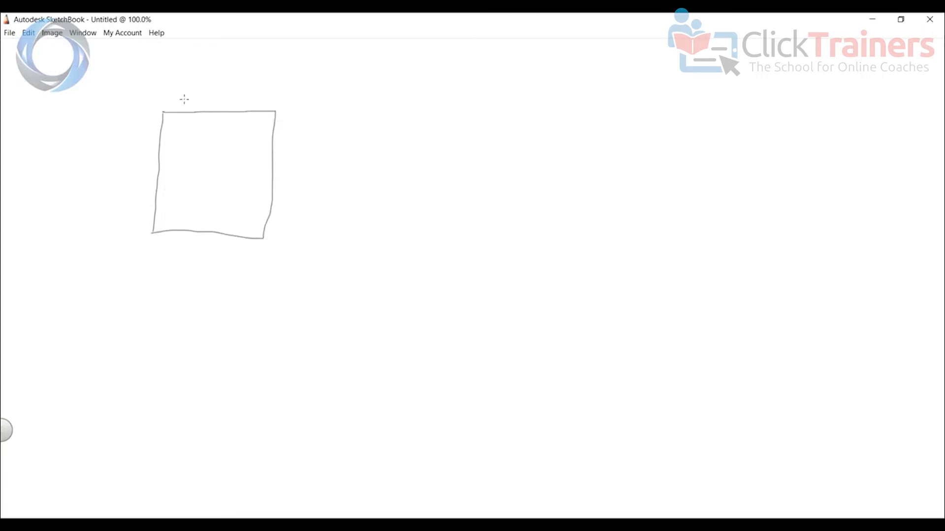
{"action": "left_click_drag", "start_coordinate": [196, 96], "coordinate": [234, 109]}
{"action": "mouse_move", "coordinate": [37, 148]}
{"action": "left_mouse_down"}
{"action": "mouse_move", "coordinate": [36, 169]}
{"action": "mouse_move", "coordinate": [107, 156]}
{"action": "mouse_move", "coordinate": [68, 134]}
{"action": "mouse_move", "coordinate": [44, 138]}
{"action": "mouse_move", "coordinate": [51, 97]}
{"action": "mouse_move", "coordinate": [77, 111]}
{"action": "mouse_move", "coordinate": [74, 119]}
{"action": "mouse_move", "coordinate": [96, 103]}
{"action": "mouse_move", "coordinate": [100, 119]}
{"action": "left_mouse_up"}
{"action": "mouse_move", "coordinate": [104, 118]}
{"action": "left_mouse_down"}
{"action": "mouse_move", "coordinate": [105, 103]}
{"action": "mouse_move", "coordinate": [105, 118]}
{"action": "left_mouse_up"}
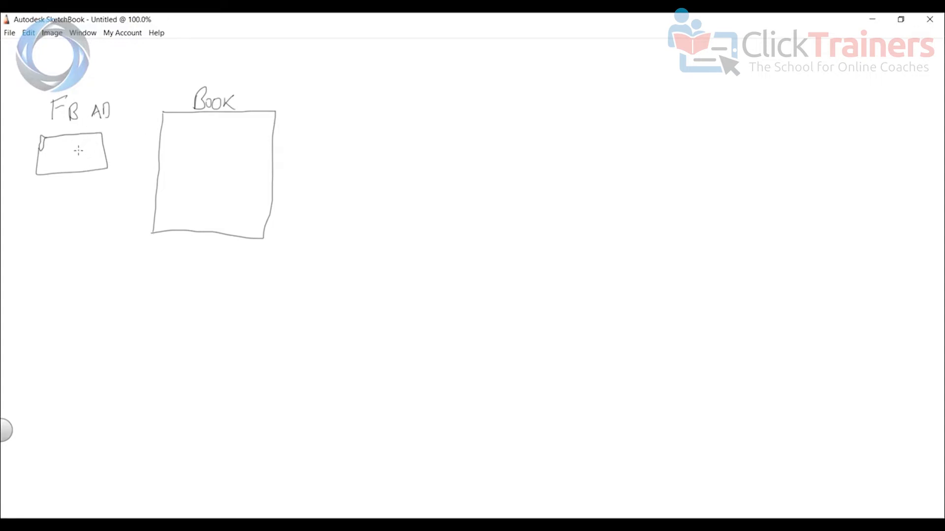
{"action": "mouse_move", "coordinate": [80, 176]}
{"action": "left_mouse_down"}
{"action": "mouse_move", "coordinate": [127, 225]}
{"action": "mouse_move", "coordinate": [205, 156]}
{"action": "mouse_move", "coordinate": [210, 167]}
{"action": "left_mouse_up"}
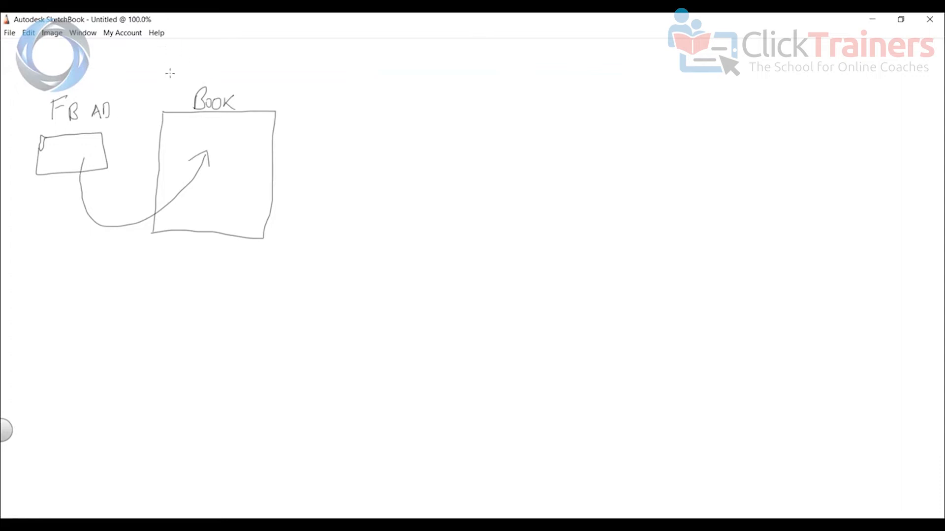
Write the heading LANDING PAGE above the BOOK label
{"action": "mouse_move", "coordinate": [167, 74]}
{"action": "left_mouse_down"}
{"action": "mouse_move", "coordinate": [170, 56]}
{"action": "mouse_move", "coordinate": [193, 75]}
{"action": "left_mouse_up"}
{"action": "mouse_move", "coordinate": [182, 69]}
{"action": "left_mouse_down"}
{"action": "mouse_move", "coordinate": [212, 59]}
{"action": "mouse_move", "coordinate": [213, 75]}
{"action": "mouse_move", "coordinate": [249, 63]}
{"action": "mouse_move", "coordinate": [306, 77]}
{"action": "left_mouse_up"}
{"action": "mouse_move", "coordinate": [290, 69]}
{"action": "left_mouse_down"}
{"action": "mouse_move", "coordinate": [320, 78]}
{"action": "mouse_move", "coordinate": [338, 60]}
{"action": "left_mouse_up"}
{"action": "mouse_move", "coordinate": [321, 68]}
{"action": "left_mouse_down"}
{"action": "mouse_move", "coordinate": [329, 70]}
{"action": "mouse_move", "coordinate": [318, 82]}
{"action": "left_mouse_up"}
{"action": "left_click_drag", "start_coordinate": [318, 79], "coordinate": [337, 79]}
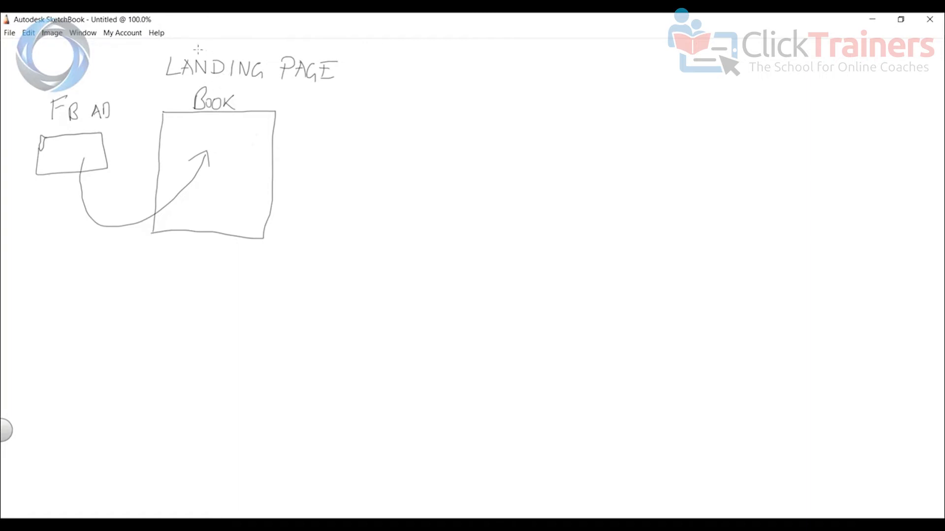
Write SQUEEZE above the FB AD label, circle it, and underline the LANDING PAGE heading
{"action": "mouse_move", "coordinate": [34, 61]}
{"action": "left_mouse_down"}
{"action": "mouse_move", "coordinate": [17, 81]}
{"action": "mouse_move", "coordinate": [56, 65]}
{"action": "mouse_move", "coordinate": [62, 74]}
{"action": "left_mouse_up"}
{"action": "left_click_drag", "start_coordinate": [58, 61], "coordinate": [66, 65]}
{"action": "left_click_drag", "start_coordinate": [59, 75], "coordinate": [74, 69]}
{"action": "left_click_drag", "start_coordinate": [72, 60], "coordinate": [101, 65]}
{"action": "left_click_drag", "start_coordinate": [101, 53], "coordinate": [108, 57]}
{"action": "left_click_drag", "start_coordinate": [100, 66], "coordinate": [109, 63]}
{"action": "mouse_move", "coordinate": [19, 90]}
{"action": "left_mouse_down"}
{"action": "mouse_move", "coordinate": [115, 46]}
{"action": "mouse_move", "coordinate": [21, 84]}
{"action": "left_mouse_up"}
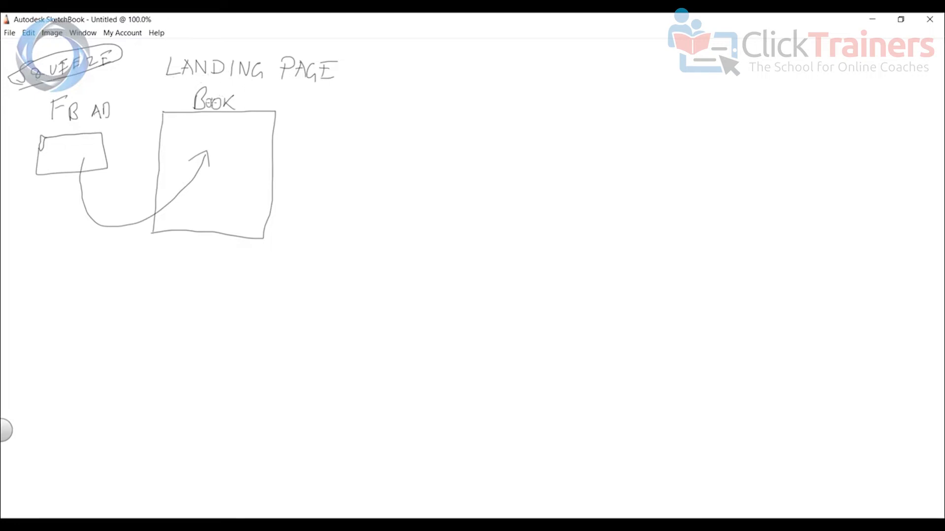
{"action": "left_click_drag", "start_coordinate": [158, 80], "coordinate": [333, 90]}
Draw a page box labelled THANK YOU beside the BOOK box and link the two with a curved arrow
{"action": "mouse_move", "coordinate": [418, 106]}
{"action": "left_mouse_down"}
{"action": "mouse_move", "coordinate": [399, 228]}
{"action": "mouse_move", "coordinate": [497, 235]}
{"action": "mouse_move", "coordinate": [524, 143]}
{"action": "mouse_move", "coordinate": [497, 92]}
{"action": "mouse_move", "coordinate": [421, 101]}
{"action": "mouse_move", "coordinate": [416, 112]}
{"action": "left_mouse_up"}
{"action": "mouse_move", "coordinate": [416, 52]}
{"action": "left_mouse_down"}
{"action": "mouse_move", "coordinate": [435, 51]}
{"action": "mouse_move", "coordinate": [418, 76]}
{"action": "left_mouse_up"}
{"action": "mouse_move", "coordinate": [438, 53]}
{"action": "left_mouse_down"}
{"action": "mouse_move", "coordinate": [434, 73]}
{"action": "mouse_move", "coordinate": [447, 63]}
{"action": "left_mouse_up"}
{"action": "left_click_drag", "start_coordinate": [450, 55], "coordinate": [448, 74]}
{"action": "mouse_move", "coordinate": [452, 76]}
{"action": "left_mouse_down"}
{"action": "mouse_move", "coordinate": [458, 58]}
{"action": "mouse_move", "coordinate": [465, 75]}
{"action": "left_mouse_up"}
{"action": "left_click_drag", "start_coordinate": [463, 76], "coordinate": [475, 60]}
{"action": "mouse_move", "coordinate": [479, 58]}
{"action": "left_mouse_down"}
{"action": "mouse_move", "coordinate": [478, 76]}
{"action": "mouse_move", "coordinate": [488, 77]}
{"action": "left_mouse_up"}
{"action": "mouse_move", "coordinate": [500, 62]}
{"action": "left_mouse_down"}
{"action": "mouse_move", "coordinate": [515, 66]}
{"action": "mouse_move", "coordinate": [509, 79]}
{"action": "left_mouse_up"}
{"action": "mouse_move", "coordinate": [528, 63]}
{"action": "left_mouse_down"}
{"action": "mouse_move", "coordinate": [522, 75]}
{"action": "mouse_move", "coordinate": [530, 64]}
{"action": "left_mouse_up"}
{"action": "left_click_drag", "start_coordinate": [539, 61], "coordinate": [552, 61]}
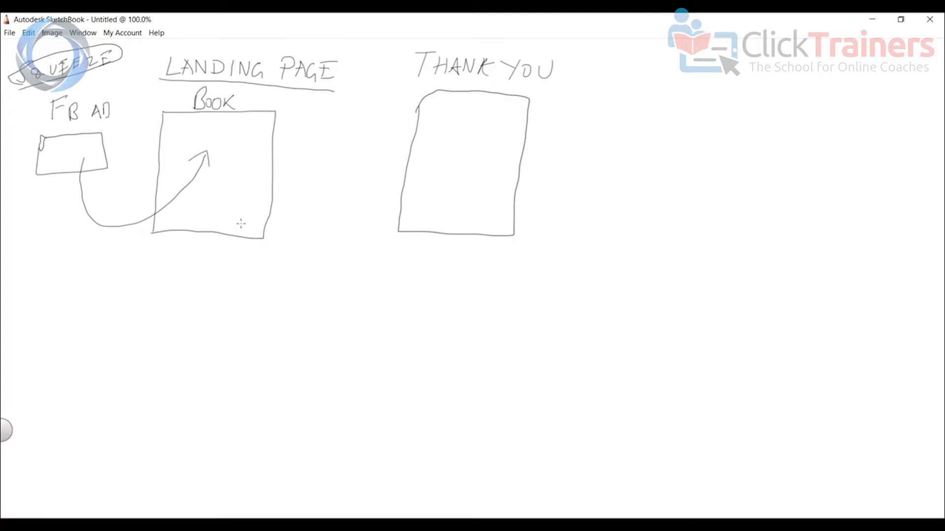
{"action": "mouse_move", "coordinate": [248, 223]}
{"action": "left_mouse_down"}
{"action": "mouse_move", "coordinate": [278, 283]}
{"action": "mouse_move", "coordinate": [394, 277]}
{"action": "mouse_move", "coordinate": [444, 183]}
{"action": "mouse_move", "coordinate": [433, 178]}
{"action": "mouse_move", "coordinate": [455, 184]}
{"action": "left_mouse_up"}
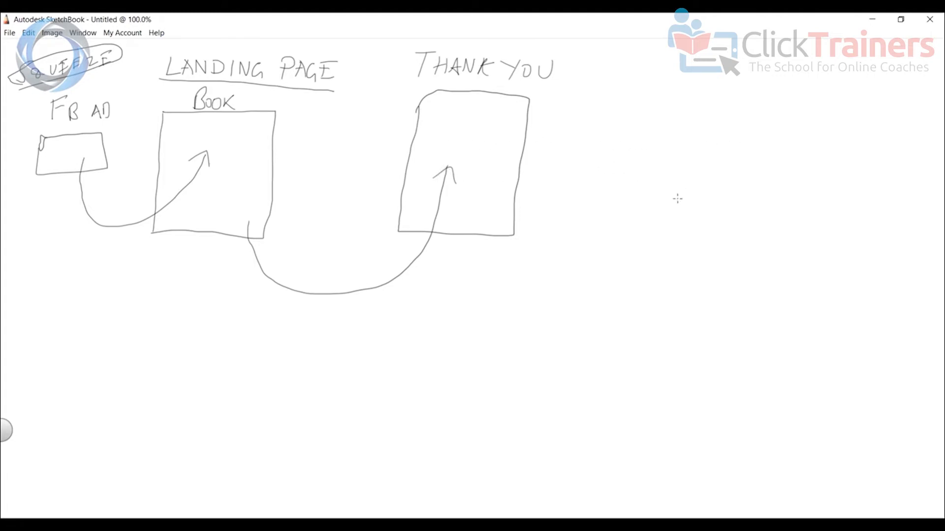
Write FB PIXEL beside the THANK YOU box, with an underlined CODE beneath it
{"action": "mouse_move", "coordinate": [693, 193]}
{"action": "left_mouse_down"}
{"action": "mouse_move", "coordinate": [679, 221]}
{"action": "mouse_move", "coordinate": [712, 186]}
{"action": "mouse_move", "coordinate": [694, 202]}
{"action": "mouse_move", "coordinate": [726, 199]}
{"action": "mouse_move", "coordinate": [705, 219]}
{"action": "left_mouse_up"}
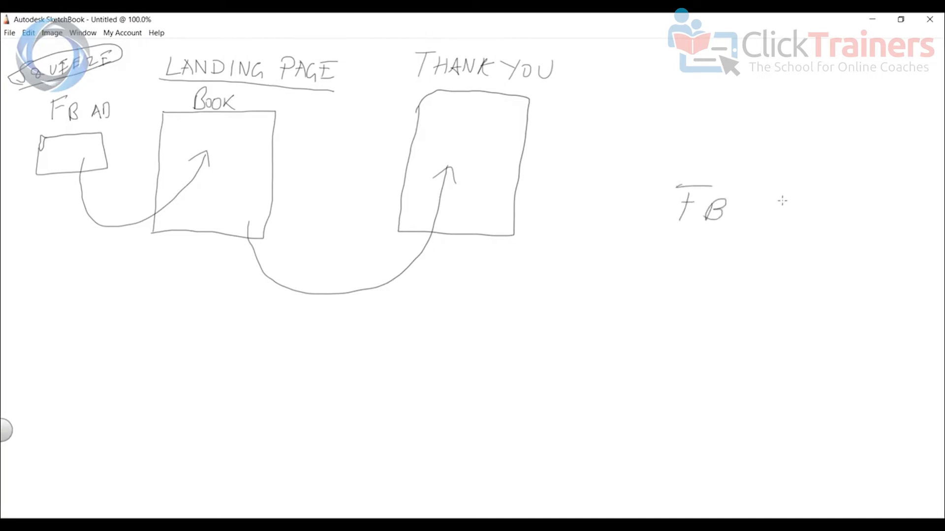
{"action": "left_click_drag", "start_coordinate": [782, 196], "coordinate": [771, 220]}
{"action": "mouse_move", "coordinate": [778, 194]}
{"action": "left_mouse_down"}
{"action": "mouse_move", "coordinate": [803, 225]}
{"action": "mouse_move", "coordinate": [861, 211]}
{"action": "left_mouse_up"}
{"action": "mouse_move", "coordinate": [845, 209]}
{"action": "left_mouse_down"}
{"action": "mouse_move", "coordinate": [842, 226]}
{"action": "mouse_move", "coordinate": [863, 233]}
{"action": "left_mouse_up"}
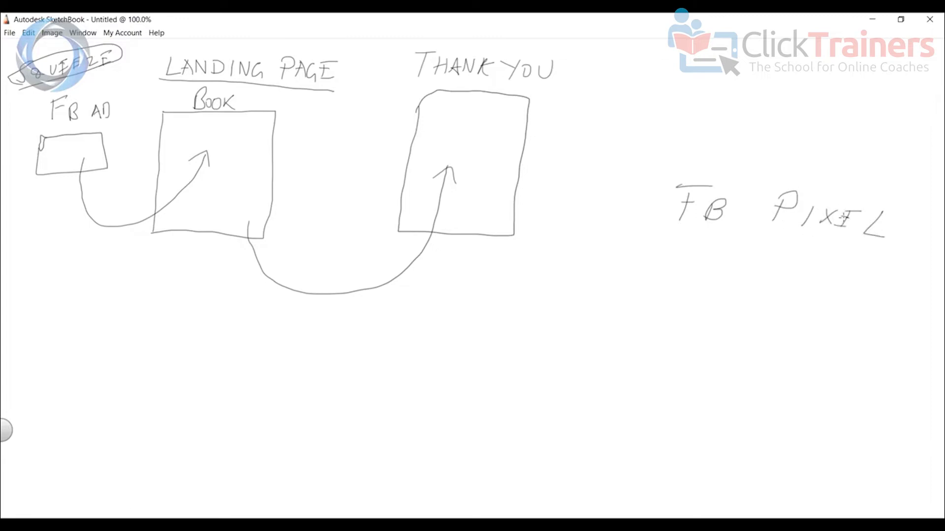
{"action": "left_click_drag", "start_coordinate": [727, 259], "coordinate": [728, 276]}
{"action": "mouse_move", "coordinate": [751, 262]}
{"action": "left_mouse_down"}
{"action": "mouse_move", "coordinate": [740, 268]}
{"action": "mouse_move", "coordinate": [757, 265]}
{"action": "mouse_move", "coordinate": [765, 277]}
{"action": "left_mouse_up"}
{"action": "mouse_move", "coordinate": [764, 258]}
{"action": "left_mouse_down"}
{"action": "mouse_move", "coordinate": [765, 277]}
{"action": "mouse_move", "coordinate": [787, 279]}
{"action": "left_mouse_up"}
{"action": "mouse_move", "coordinate": [788, 262]}
{"action": "left_mouse_down"}
{"action": "mouse_move", "coordinate": [801, 260]}
{"action": "mouse_move", "coordinate": [804, 278]}
{"action": "left_mouse_up"}
{"action": "left_click_drag", "start_coordinate": [707, 287], "coordinate": [806, 298]}
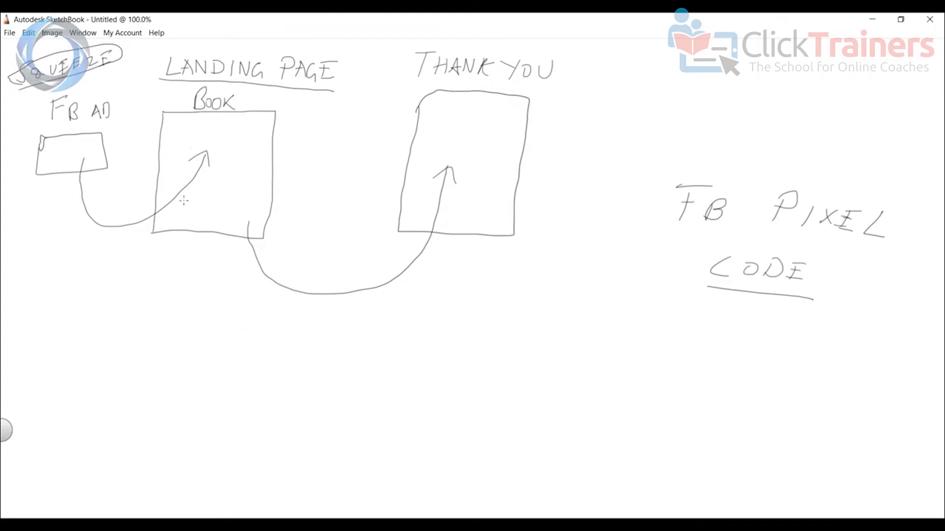
Draw groups of wavy lines beneath the BOOK and THANK YOU boxes to represent the pixel code on each page
{"action": "left_click_drag", "start_coordinate": [166, 284], "coordinate": [234, 280]}
{"action": "mouse_move", "coordinate": [181, 306]}
{"action": "left_mouse_down"}
{"action": "mouse_move", "coordinate": [233, 294]}
{"action": "mouse_move", "coordinate": [209, 312]}
{"action": "mouse_move", "coordinate": [232, 305]}
{"action": "left_mouse_up"}
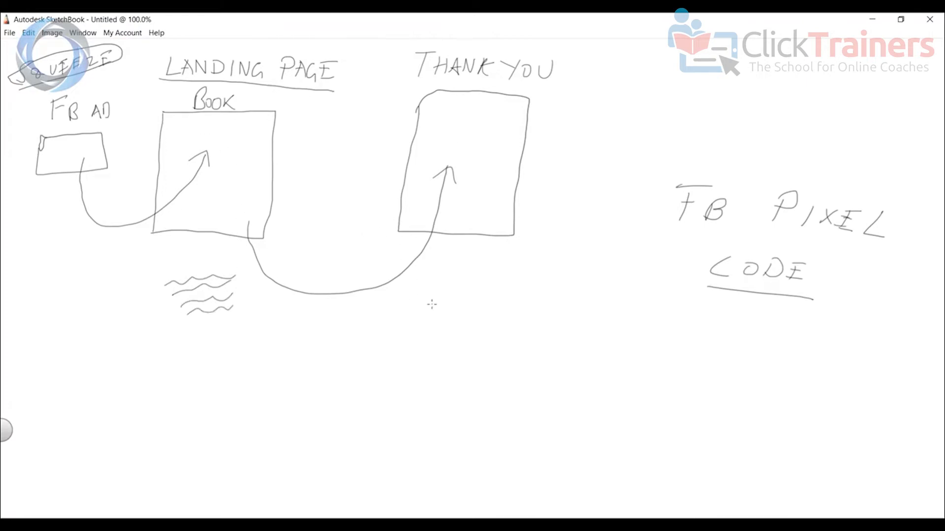
{"action": "mouse_move", "coordinate": [447, 292]}
{"action": "left_mouse_down"}
{"action": "mouse_move", "coordinate": [511, 285]}
{"action": "mouse_move", "coordinate": [507, 309]}
{"action": "left_mouse_up"}
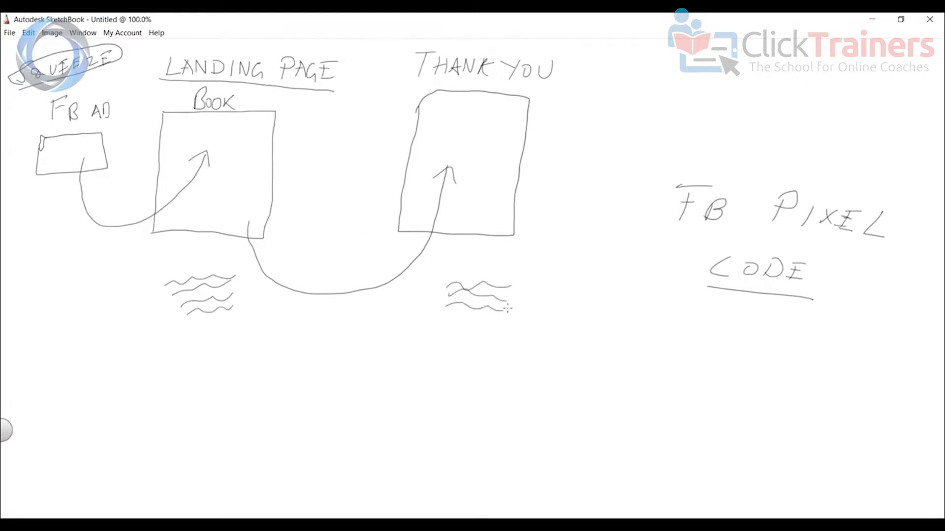
{"action": "left_click_drag", "start_coordinate": [446, 313], "coordinate": [503, 318]}
{"action": "left_click_drag", "start_coordinate": [445, 321], "coordinate": [504, 330]}
Draw a page box labelled ABOUT US below the wavy lines under the BOOK box
{"action": "mouse_move", "coordinate": [147, 364]}
{"action": "left_mouse_down"}
{"action": "mouse_move", "coordinate": [226, 365]}
{"action": "mouse_move", "coordinate": [149, 400]}
{"action": "mouse_move", "coordinate": [240, 431]}
{"action": "mouse_move", "coordinate": [215, 365]}
{"action": "left_mouse_up"}
{"action": "mouse_move", "coordinate": [165, 347]}
{"action": "left_mouse_down"}
{"action": "mouse_move", "coordinate": [172, 333]}
{"action": "mouse_move", "coordinate": [183, 346]}
{"action": "left_mouse_up"}
{"action": "left_click_drag", "start_coordinate": [191, 335], "coordinate": [196, 349]}
{"action": "left_click_drag", "start_coordinate": [213, 339], "coordinate": [220, 351]}
{"action": "left_click_drag", "start_coordinate": [216, 339], "coordinate": [233, 351]}
{"action": "left_click_drag", "start_coordinate": [236, 336], "coordinate": [248, 337]}
{"action": "mouse_move", "coordinate": [242, 337]}
{"action": "left_mouse_down"}
{"action": "mouse_move", "coordinate": [241, 353]}
{"action": "mouse_move", "coordinate": [268, 338]}
{"action": "mouse_move", "coordinate": [281, 353]}
{"action": "left_mouse_up"}
Draw a page box labelled CONTACT US below the wavy lines under the THANK YOU box
{"action": "left_click_drag", "start_coordinate": [386, 369], "coordinate": [376, 408]}
{"action": "mouse_move", "coordinate": [379, 368]}
{"action": "left_mouse_down"}
{"action": "mouse_move", "coordinate": [449, 360]}
{"action": "mouse_move", "coordinate": [379, 405]}
{"action": "left_mouse_up"}
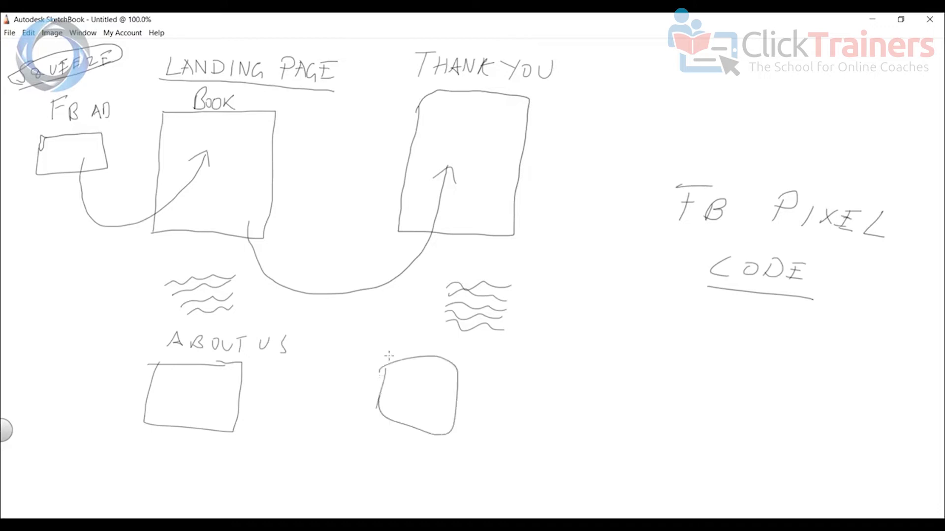
{"action": "left_click_drag", "start_coordinate": [397, 329], "coordinate": [394, 351]}
{"action": "left_click_drag", "start_coordinate": [408, 350], "coordinate": [458, 347]}
{"action": "mouse_move", "coordinate": [449, 347]}
{"action": "left_mouse_down"}
{"action": "mouse_move", "coordinate": [444, 364]}
{"action": "mouse_move", "coordinate": [462, 347]}
{"action": "left_mouse_up"}
{"action": "mouse_move", "coordinate": [467, 347]}
{"action": "left_mouse_down"}
{"action": "mouse_move", "coordinate": [465, 359]}
{"action": "mouse_move", "coordinate": [476, 344]}
{"action": "left_mouse_up"}
{"action": "left_click_drag", "start_coordinate": [473, 345], "coordinate": [474, 359]}
{"action": "mouse_move", "coordinate": [498, 348]}
{"action": "left_mouse_down"}
{"action": "mouse_move", "coordinate": [512, 348]}
{"action": "mouse_move", "coordinate": [520, 364]}
{"action": "left_mouse_up"}
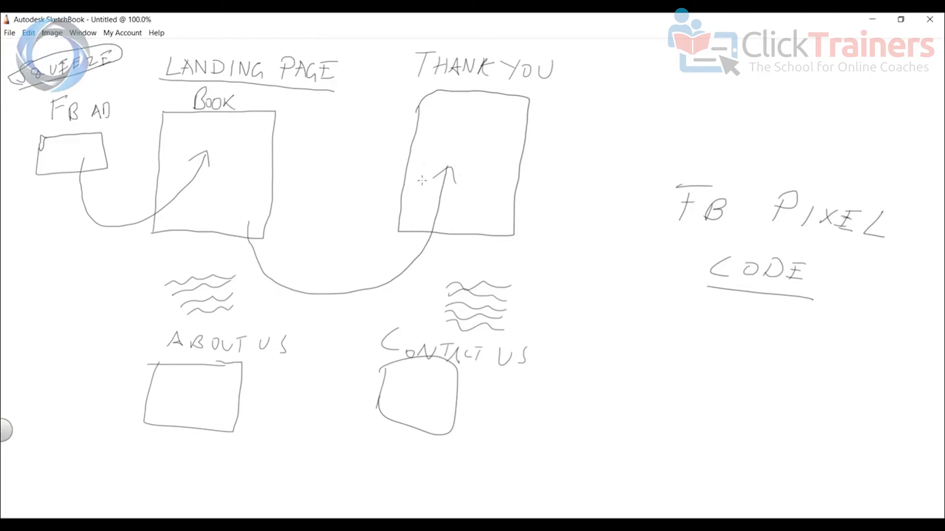
Circle the wavy code lines under the THANK YOU box and write an underlined CONVERSIONS heading above FB PIXEL
{"action": "mouse_move", "coordinate": [436, 266]}
{"action": "left_mouse_down"}
{"action": "mouse_move", "coordinate": [422, 331]}
{"action": "mouse_move", "coordinate": [532, 287]}
{"action": "mouse_move", "coordinate": [462, 267]}
{"action": "left_mouse_up"}
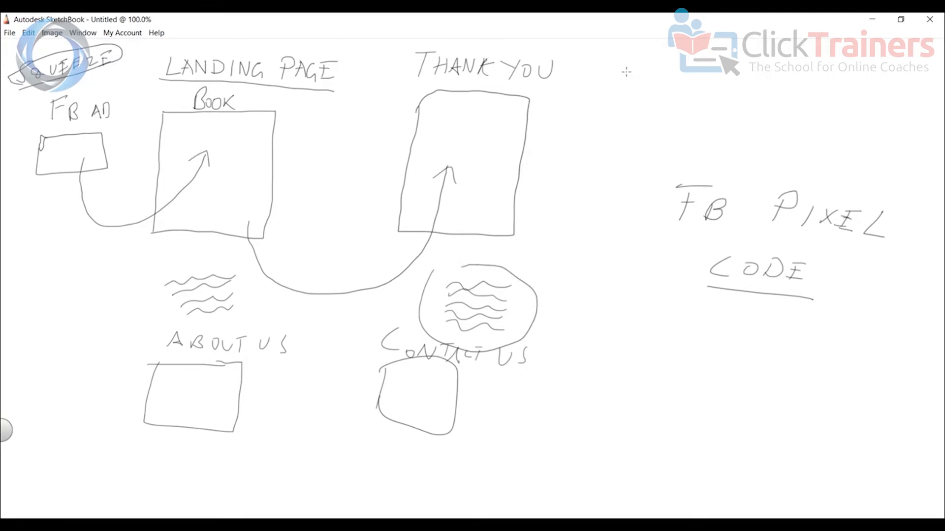
{"action": "mouse_move", "coordinate": [639, 80]}
{"action": "left_mouse_down"}
{"action": "mouse_move", "coordinate": [639, 93]}
{"action": "mouse_move", "coordinate": [725, 82]}
{"action": "mouse_move", "coordinate": [723, 97]}
{"action": "left_mouse_up"}
{"action": "mouse_move", "coordinate": [727, 83]}
{"action": "left_mouse_down"}
{"action": "mouse_move", "coordinate": [728, 99]}
{"action": "mouse_move", "coordinate": [744, 100]}
{"action": "left_mouse_up"}
{"action": "mouse_move", "coordinate": [760, 89]}
{"action": "left_mouse_down"}
{"action": "mouse_move", "coordinate": [761, 101]}
{"action": "mouse_move", "coordinate": [807, 88]}
{"action": "mouse_move", "coordinate": [815, 103]}
{"action": "left_mouse_up"}
{"action": "left_click_drag", "start_coordinate": [621, 102], "coordinate": [805, 124]}
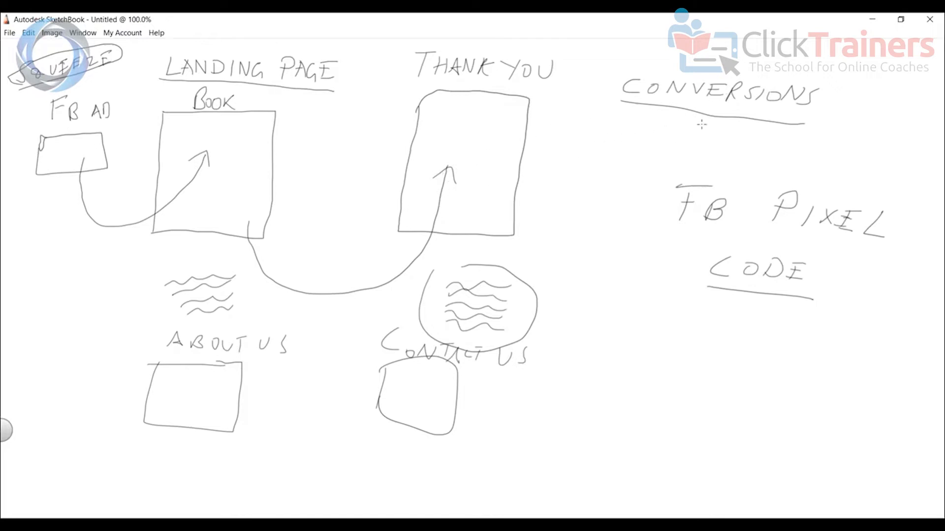
Write 0 → 1 and the letters A and B under CONVERSIONS, and draw an arrow between the BOOK and THANK YOU boxes
{"action": "left_click_drag", "start_coordinate": [696, 123], "coordinate": [698, 136]}
{"action": "mouse_move", "coordinate": [642, 123]}
{"action": "left_mouse_down"}
{"action": "mouse_move", "coordinate": [637, 143]}
{"action": "mouse_move", "coordinate": [641, 122]}
{"action": "mouse_move", "coordinate": [676, 135]}
{"action": "left_mouse_up"}
{"action": "left_click_drag", "start_coordinate": [671, 127], "coordinate": [667, 144]}
{"action": "mouse_move", "coordinate": [316, 156]}
{"action": "left_mouse_down"}
{"action": "mouse_move", "coordinate": [374, 155]}
{"action": "mouse_move", "coordinate": [363, 160]}
{"action": "left_mouse_up"}
{"action": "mouse_move", "coordinate": [843, 150]}
{"action": "left_mouse_down"}
{"action": "mouse_move", "coordinate": [866, 140]}
{"action": "mouse_move", "coordinate": [838, 173]}
{"action": "left_mouse_up"}
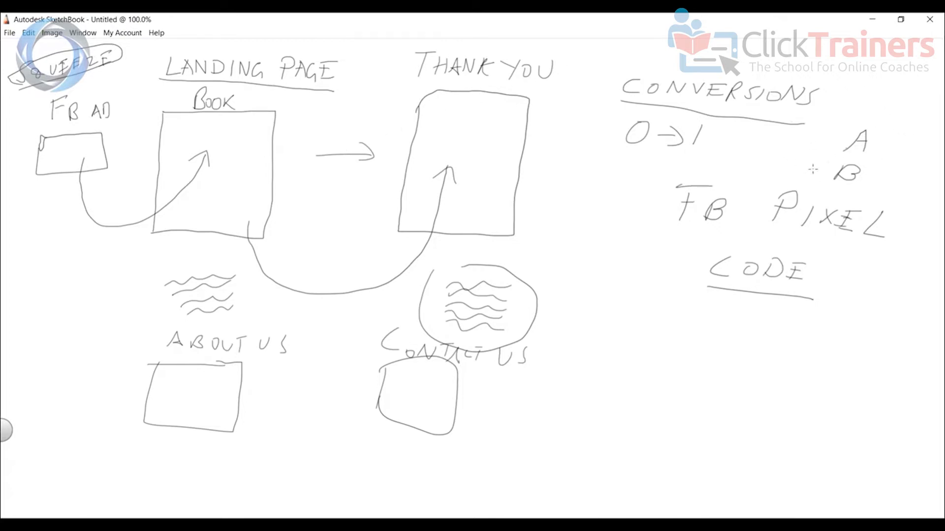
Write the first audience line, A → PHYSICAL FITNESS, below the CODE note
{"action": "mouse_move", "coordinate": [577, 379]}
{"action": "left_mouse_down"}
{"action": "mouse_move", "coordinate": [601, 341]}
{"action": "mouse_move", "coordinate": [606, 370]}
{"action": "left_mouse_up"}
{"action": "left_click_drag", "start_coordinate": [589, 355], "coordinate": [640, 354]}
{"action": "left_click_drag", "start_coordinate": [635, 345], "coordinate": [639, 368]}
{"action": "left_click_drag", "start_coordinate": [692, 338], "coordinate": [685, 374]}
{"action": "left_click_drag", "start_coordinate": [692, 339], "coordinate": [701, 370]}
{"action": "mouse_move", "coordinate": [720, 345]}
{"action": "left_mouse_down"}
{"action": "mouse_move", "coordinate": [716, 369]}
{"action": "mouse_move", "coordinate": [718, 358]}
{"action": "left_mouse_up"}
{"action": "mouse_move", "coordinate": [731, 342]}
{"action": "left_mouse_down"}
{"action": "mouse_move", "coordinate": [750, 356]}
{"action": "mouse_move", "coordinate": [745, 367]}
{"action": "mouse_move", "coordinate": [764, 366]}
{"action": "left_mouse_up"}
{"action": "left_click_drag", "start_coordinate": [773, 351], "coordinate": [770, 366]}
{"action": "mouse_move", "coordinate": [784, 347]}
{"action": "left_mouse_down"}
{"action": "mouse_move", "coordinate": [782, 367]}
{"action": "mouse_move", "coordinate": [835, 365]}
{"action": "mouse_move", "coordinate": [852, 337]}
{"action": "left_mouse_up"}
{"action": "left_click_drag", "start_coordinate": [825, 351], "coordinate": [837, 350]}
{"action": "mouse_move", "coordinate": [851, 345]}
{"action": "left_mouse_down"}
{"action": "mouse_move", "coordinate": [847, 366]}
{"action": "mouse_move", "coordinate": [875, 342]}
{"action": "mouse_move", "coordinate": [862, 368]}
{"action": "left_mouse_up"}
{"action": "mouse_move", "coordinate": [876, 351]}
{"action": "left_mouse_down"}
{"action": "mouse_move", "coordinate": [873, 368]}
{"action": "mouse_move", "coordinate": [891, 367]}
{"action": "left_mouse_up"}
{"action": "mouse_move", "coordinate": [888, 350]}
{"action": "left_mouse_down"}
{"action": "mouse_move", "coordinate": [902, 348]}
{"action": "mouse_move", "coordinate": [889, 369]}
{"action": "left_mouse_up"}
{"action": "left_click_drag", "start_coordinate": [892, 359], "coordinate": [900, 359]}
{"action": "left_click_drag", "start_coordinate": [914, 353], "coordinate": [912, 370]}
{"action": "left_click_drag", "start_coordinate": [898, 368], "coordinate": [908, 372]}
Start a B line below A and write the age range 24 – 45 under A's PHYSICAL FITNESS
{"action": "left_click_drag", "start_coordinate": [585, 394], "coordinate": [582, 423]}
{"action": "left_click_drag", "start_coordinate": [585, 394], "coordinate": [583, 421]}
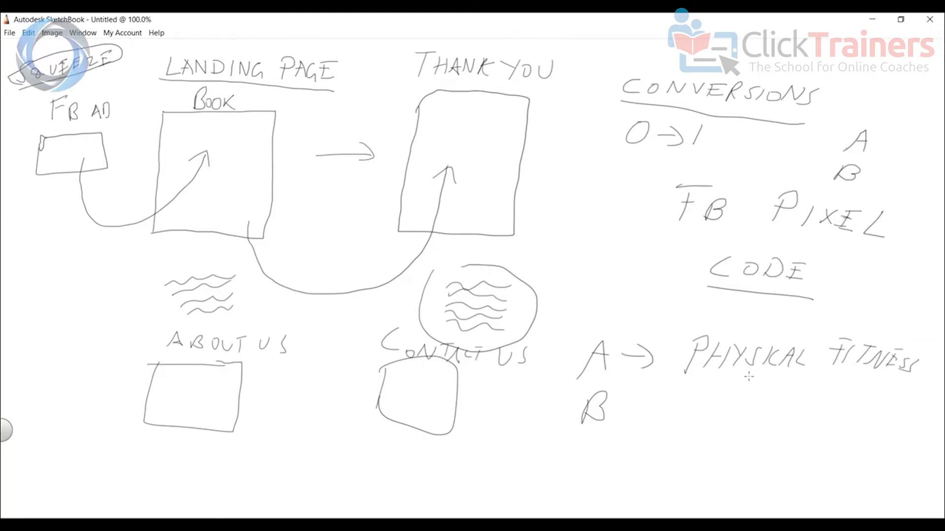
{"action": "left_click_drag", "start_coordinate": [742, 378], "coordinate": [755, 397]}
{"action": "left_click_drag", "start_coordinate": [770, 382], "coordinate": [776, 399]}
{"action": "left_click_drag", "start_coordinate": [786, 393], "coordinate": [805, 392]}
{"action": "mouse_move", "coordinate": [819, 383]}
{"action": "left_mouse_down"}
{"action": "mouse_move", "coordinate": [815, 393]}
{"action": "mouse_move", "coordinate": [831, 391]}
{"action": "left_mouse_up"}
{"action": "left_click_drag", "start_coordinate": [822, 384], "coordinate": [829, 401]}
{"action": "left_click_drag", "start_coordinate": [854, 387], "coordinate": [837, 402]}
Complete the B line with an arrow to PHYSICAL FITNESS and the age range 18 – 25
{"action": "mouse_move", "coordinate": [626, 409]}
{"action": "left_mouse_down"}
{"action": "mouse_move", "coordinate": [649, 408]}
{"action": "mouse_move", "coordinate": [653, 422]}
{"action": "mouse_move", "coordinate": [726, 426]}
{"action": "left_mouse_up"}
{"action": "left_click_drag", "start_coordinate": [722, 419], "coordinate": [760, 431]}
{"action": "mouse_move", "coordinate": [786, 414]}
{"action": "left_mouse_down"}
{"action": "mouse_move", "coordinate": [783, 428]}
{"action": "mouse_move", "coordinate": [795, 432]}
{"action": "left_mouse_up"}
{"action": "left_click_drag", "start_coordinate": [800, 433], "coordinate": [866, 428]}
{"action": "left_click_drag", "start_coordinate": [871, 424], "coordinate": [881, 423]}
{"action": "mouse_move", "coordinate": [876, 425]}
{"action": "left_mouse_down"}
{"action": "mouse_move", "coordinate": [873, 435]}
{"action": "mouse_move", "coordinate": [884, 441]}
{"action": "mouse_move", "coordinate": [901, 435]}
{"action": "left_mouse_up"}
{"action": "left_click_drag", "start_coordinate": [904, 423], "coordinate": [902, 436]}
{"action": "mouse_move", "coordinate": [901, 423]}
{"action": "left_mouse_down"}
{"action": "mouse_move", "coordinate": [912, 423]}
{"action": "mouse_move", "coordinate": [911, 441]}
{"action": "left_mouse_up"}
{"action": "left_click_drag", "start_coordinate": [738, 454], "coordinate": [729, 473]}
{"action": "left_click_drag", "start_coordinate": [760, 451], "coordinate": [753, 472]}
{"action": "left_click_drag", "start_coordinate": [770, 463], "coordinate": [795, 461]}
{"action": "mouse_move", "coordinate": [804, 455]}
{"action": "left_mouse_down"}
{"action": "mouse_move", "coordinate": [819, 473]}
{"action": "mouse_move", "coordinate": [830, 457]}
{"action": "left_mouse_up"}
{"action": "left_click_drag", "start_coordinate": [831, 458], "coordinate": [828, 474]}
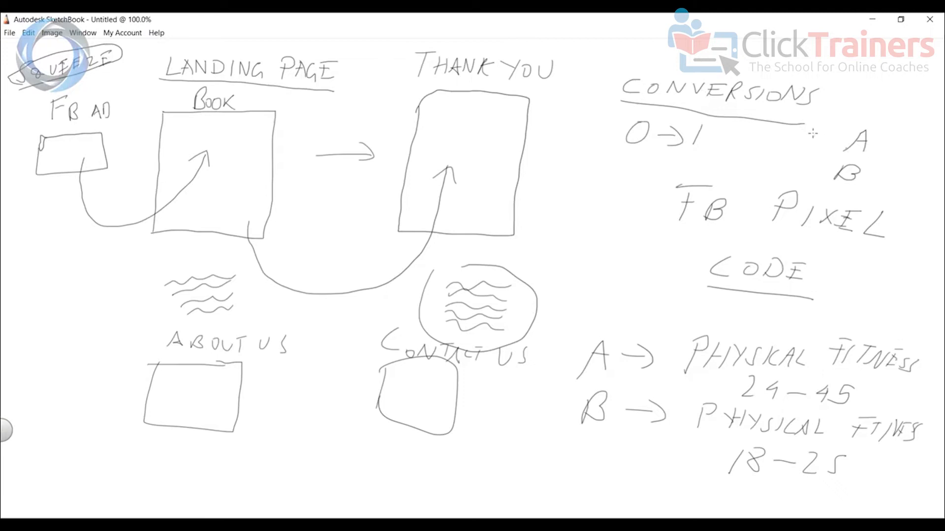
Write 5 beside A and 2 beside B, marking the comparison by circling A's audience and crossing out B
{"action": "left_click_drag", "start_coordinate": [815, 134], "coordinate": [786, 145]}
{"action": "left_click_drag", "start_coordinate": [788, 167], "coordinate": [806, 176]}
{"action": "mouse_move", "coordinate": [699, 319]}
{"action": "left_mouse_down"}
{"action": "mouse_move", "coordinate": [660, 362]}
{"action": "mouse_move", "coordinate": [748, 403]}
{"action": "mouse_move", "coordinate": [864, 422]}
{"action": "mouse_move", "coordinate": [942, 402]}
{"action": "left_mouse_up"}
{"action": "mouse_move", "coordinate": [942, 359]}
{"action": "left_mouse_down"}
{"action": "mouse_move", "coordinate": [891, 309]}
{"action": "mouse_move", "coordinate": [775, 291]}
{"action": "mouse_move", "coordinate": [691, 317]}
{"action": "left_mouse_up"}
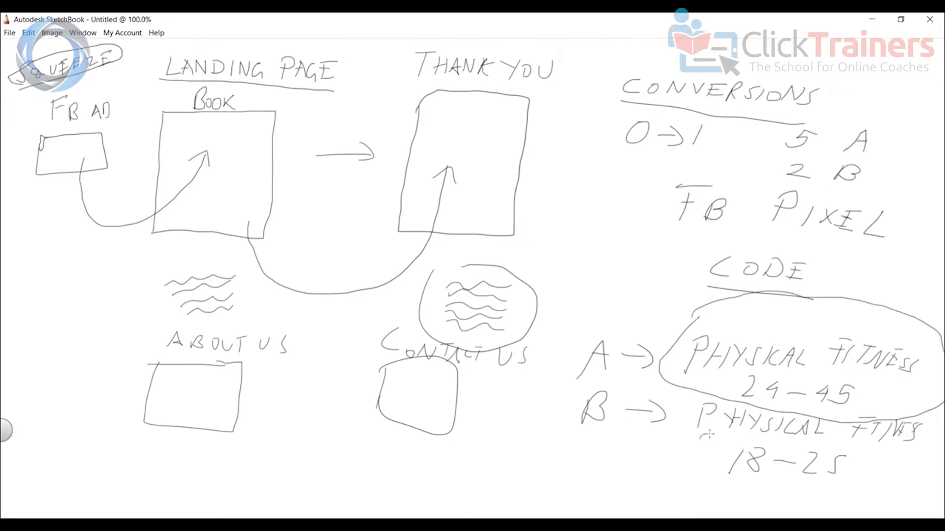
{"action": "left_click_drag", "start_coordinate": [706, 435], "coordinate": [699, 452]}
{"action": "mouse_move", "coordinate": [867, 166]}
{"action": "left_mouse_down"}
{"action": "mouse_move", "coordinate": [883, 185]}
{"action": "mouse_move", "coordinate": [856, 176]}
{"action": "left_mouse_up"}
Write SPLIT – TESTING below the ABOUT US box and underline it
{"action": "left_click_drag", "start_coordinate": [118, 446], "coordinate": [98, 476]}
{"action": "mouse_move", "coordinate": [127, 468]}
{"action": "left_mouse_down"}
{"action": "mouse_move", "coordinate": [131, 448]}
{"action": "mouse_move", "coordinate": [129, 460]}
{"action": "mouse_move", "coordinate": [162, 468]}
{"action": "left_mouse_up"}
{"action": "mouse_move", "coordinate": [171, 447]}
{"action": "left_mouse_down"}
{"action": "mouse_move", "coordinate": [190, 446]}
{"action": "mouse_move", "coordinate": [181, 469]}
{"action": "mouse_move", "coordinate": [231, 459]}
{"action": "left_mouse_up"}
{"action": "mouse_move", "coordinate": [249, 444]}
{"action": "left_mouse_down"}
{"action": "mouse_move", "coordinate": [249, 470]}
{"action": "mouse_move", "coordinate": [255, 447]}
{"action": "mouse_move", "coordinate": [261, 468]}
{"action": "left_mouse_up"}
{"action": "mouse_move", "coordinate": [261, 449]}
{"action": "left_mouse_down"}
{"action": "mouse_move", "coordinate": [278, 457]}
{"action": "mouse_move", "coordinate": [272, 466]}
{"action": "left_mouse_up"}
{"action": "mouse_move", "coordinate": [283, 448]}
{"action": "left_mouse_down"}
{"action": "mouse_move", "coordinate": [301, 445]}
{"action": "mouse_move", "coordinate": [290, 468]}
{"action": "left_mouse_up"}
{"action": "left_click", "coordinate": [306, 466]}
{"action": "mouse_move", "coordinate": [304, 439]}
{"action": "left_mouse_down"}
{"action": "mouse_move", "coordinate": [307, 461]}
{"action": "mouse_move", "coordinate": [326, 448]}
{"action": "mouse_move", "coordinate": [340, 463]}
{"action": "mouse_move", "coordinate": [100, 477]}
{"action": "left_mouse_up"}
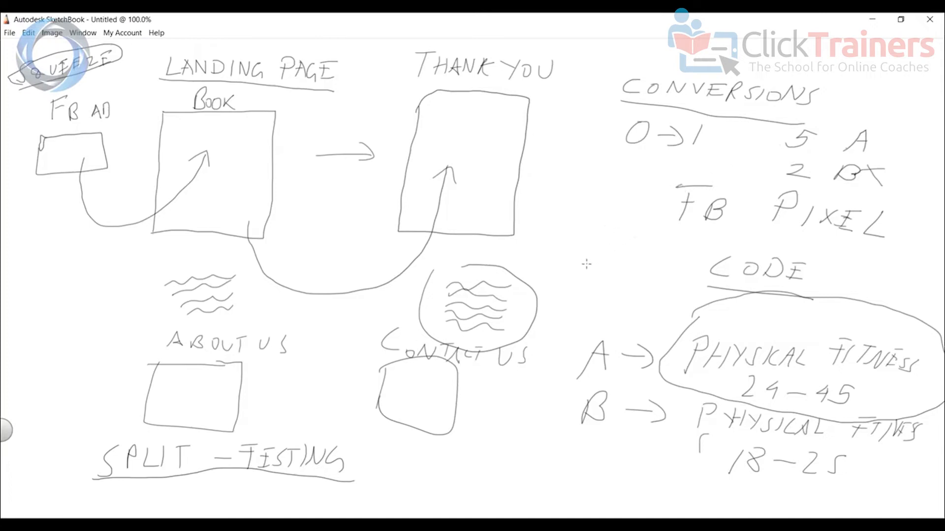
Circle the 0 → 1 note under CONVERSIONS and add a stroke over the circled code lines under THANK YOU
{"action": "mouse_move", "coordinate": [671, 105]}
{"action": "left_mouse_down"}
{"action": "mouse_move", "coordinate": [654, 104]}
{"action": "mouse_move", "coordinate": [610, 150]}
{"action": "mouse_move", "coordinate": [731, 123]}
{"action": "mouse_move", "coordinate": [674, 104]}
{"action": "left_mouse_up"}
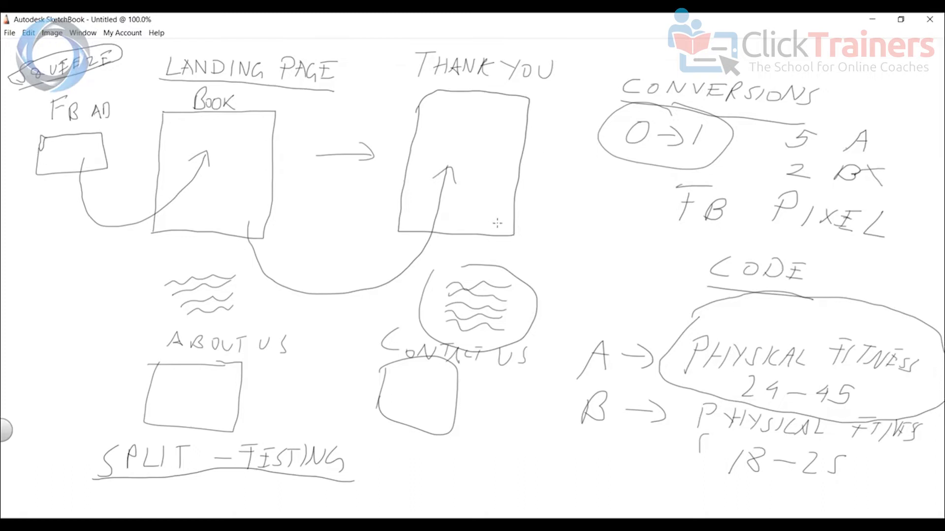
{"action": "mouse_move", "coordinate": [440, 270]}
{"action": "left_mouse_down"}
{"action": "mouse_move", "coordinate": [430, 269]}
{"action": "mouse_move", "coordinate": [479, 269]}
{"action": "left_mouse_up"}
Write FIVERR.COM between the FB PIXEL and CODE notes
{"action": "mouse_move", "coordinate": [560, 235]}
{"action": "left_mouse_down"}
{"action": "mouse_move", "coordinate": [547, 260]}
{"action": "mouse_move", "coordinate": [574, 225]}
{"action": "left_mouse_up"}
{"action": "mouse_move", "coordinate": [545, 238]}
{"action": "left_mouse_down"}
{"action": "mouse_move", "coordinate": [567, 235]}
{"action": "mouse_move", "coordinate": [566, 255]}
{"action": "left_mouse_up"}
{"action": "mouse_move", "coordinate": [578, 237]}
{"action": "left_mouse_down"}
{"action": "mouse_move", "coordinate": [582, 252]}
{"action": "mouse_move", "coordinate": [592, 237]}
{"action": "left_mouse_up"}
{"action": "left_click_drag", "start_coordinate": [596, 250], "coordinate": [602, 237]}
{"action": "mouse_move", "coordinate": [596, 241]}
{"action": "left_mouse_down"}
{"action": "mouse_move", "coordinate": [606, 239]}
{"action": "mouse_move", "coordinate": [594, 256]}
{"action": "left_mouse_up"}
{"action": "left_click_drag", "start_coordinate": [593, 257], "coordinate": [619, 259]}
{"action": "left_click_drag", "start_coordinate": [621, 236], "coordinate": [643, 259]}
{"action": "left_click_drag", "start_coordinate": [644, 236], "coordinate": [661, 262]}
{"action": "left_click_drag", "start_coordinate": [714, 240], "coordinate": [712, 254]}
{"action": "mouse_move", "coordinate": [723, 243]}
{"action": "left_mouse_down"}
{"action": "mouse_move", "coordinate": [753, 252]}
{"action": "mouse_move", "coordinate": [545, 249]}
{"action": "mouse_move", "coordinate": [722, 247]}
{"action": "left_mouse_up"}
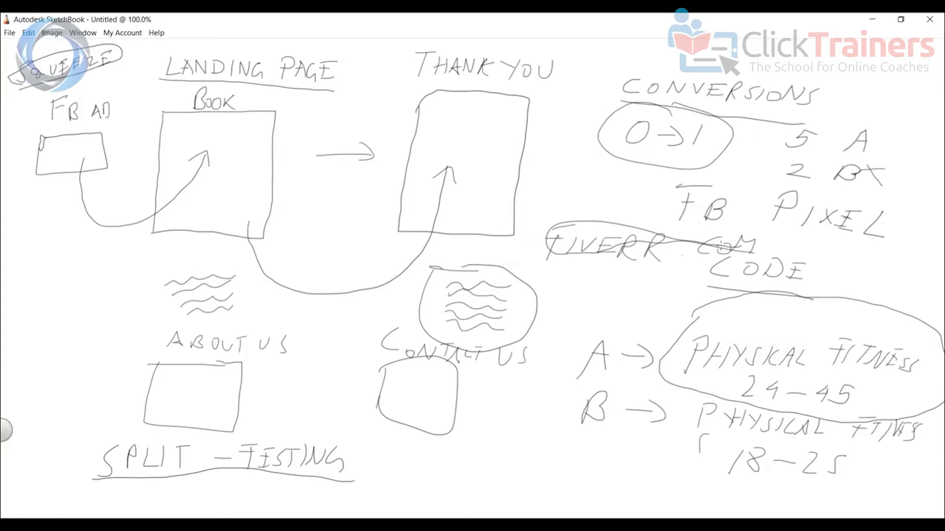
Undo the strokes drawn around FIVERR.COM and circle the CONVERSIONS heading
{"action": "key", "text": "ctrl+z"}
{"action": "key", "text": "ctrl+z"}
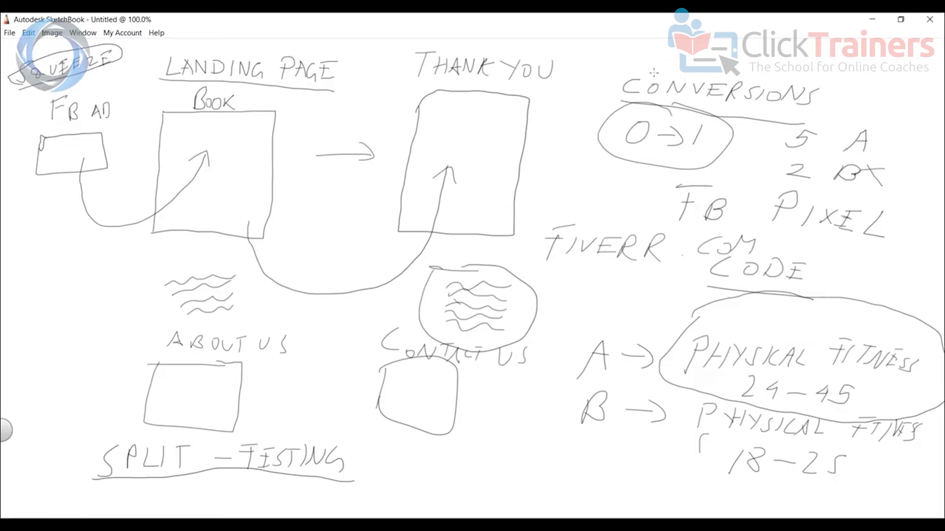
{"action": "mouse_move", "coordinate": [614, 101]}
{"action": "left_mouse_down"}
{"action": "mouse_move", "coordinate": [621, 79]}
{"action": "mouse_move", "coordinate": [777, 81]}
{"action": "mouse_move", "coordinate": [826, 109]}
{"action": "mouse_move", "coordinate": [787, 122]}
{"action": "left_mouse_up"}
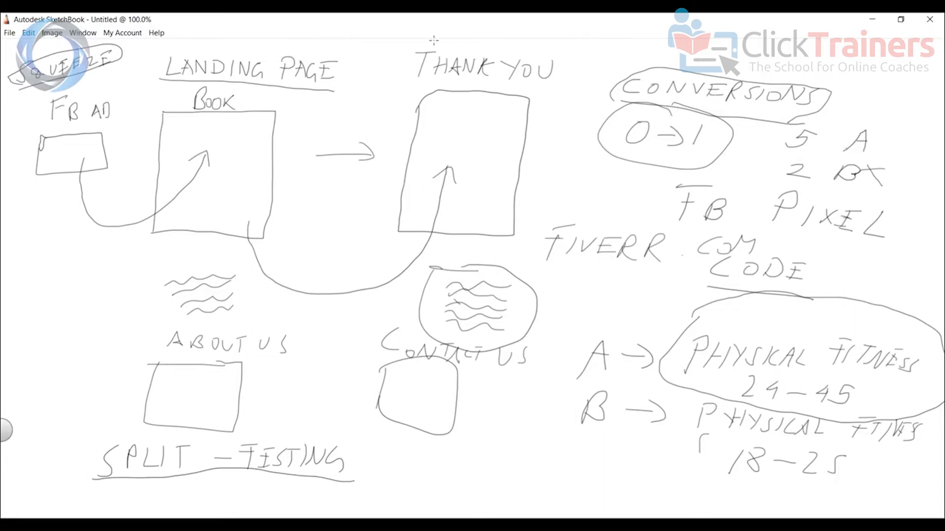
{"action": "mouse_move", "coordinate": [429, 49]}
{"action": "left_mouse_down"}
{"action": "mouse_move", "coordinate": [431, 84]}
{"action": "mouse_move", "coordinate": [575, 67]}
{"action": "mouse_move", "coordinate": [418, 46]}
{"action": "left_mouse_up"}
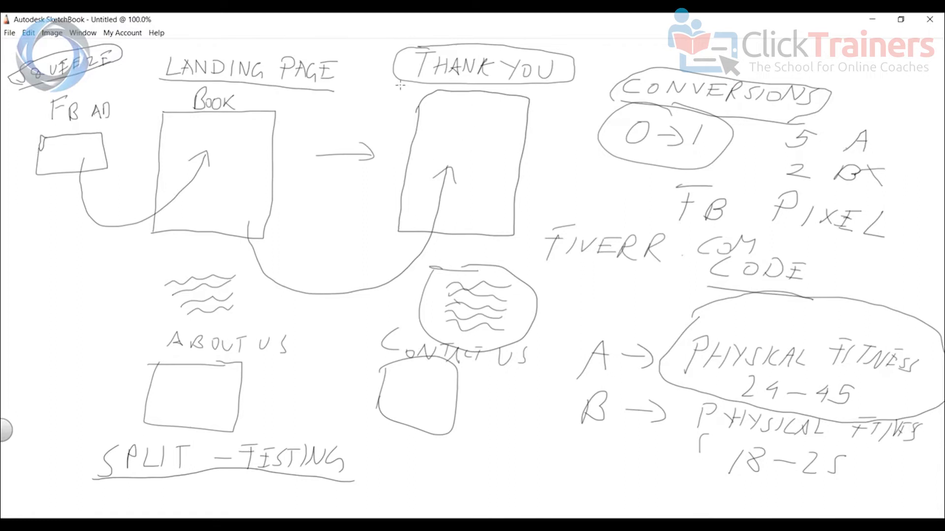
{"action": "mouse_move", "coordinate": [384, 86]}
{"action": "left_mouse_down"}
{"action": "mouse_move", "coordinate": [435, 85]}
{"action": "mouse_move", "coordinate": [487, 108]}
{"action": "mouse_move", "coordinate": [523, 92]}
{"action": "mouse_move", "coordinate": [541, 97]}
{"action": "left_mouse_up"}
{"action": "left_click_drag", "start_coordinate": [550, 91], "coordinate": [547, 92]}
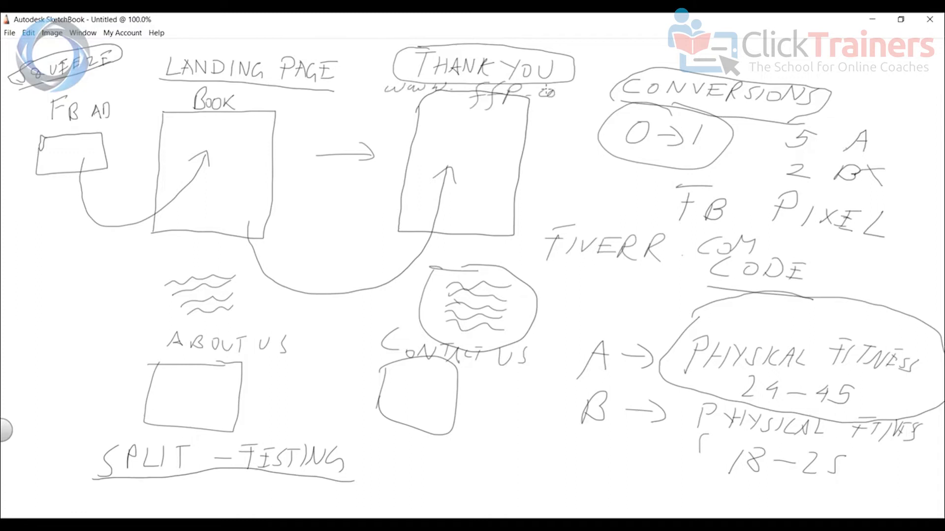
{"action": "mouse_move", "coordinate": [601, 74]}
{"action": "left_mouse_down"}
{"action": "mouse_move", "coordinate": [572, 102]}
{"action": "mouse_move", "coordinate": [610, 94]}
{"action": "mouse_move", "coordinate": [600, 98]}
{"action": "left_mouse_up"}
{"action": "left_click_drag", "start_coordinate": [606, 89], "coordinate": [592, 102]}
Write URL above the arrow between the two page boxes, circle the web address and add freehand strokes linking the boxes
{"action": "mouse_move", "coordinate": [315, 112]}
{"action": "left_mouse_down"}
{"action": "mouse_move", "coordinate": [318, 126]}
{"action": "mouse_move", "coordinate": [335, 112]}
{"action": "mouse_move", "coordinate": [343, 129]}
{"action": "left_mouse_up"}
{"action": "mouse_move", "coordinate": [343, 110]}
{"action": "left_mouse_down"}
{"action": "mouse_move", "coordinate": [358, 127]}
{"action": "mouse_move", "coordinate": [390, 123]}
{"action": "left_mouse_up"}
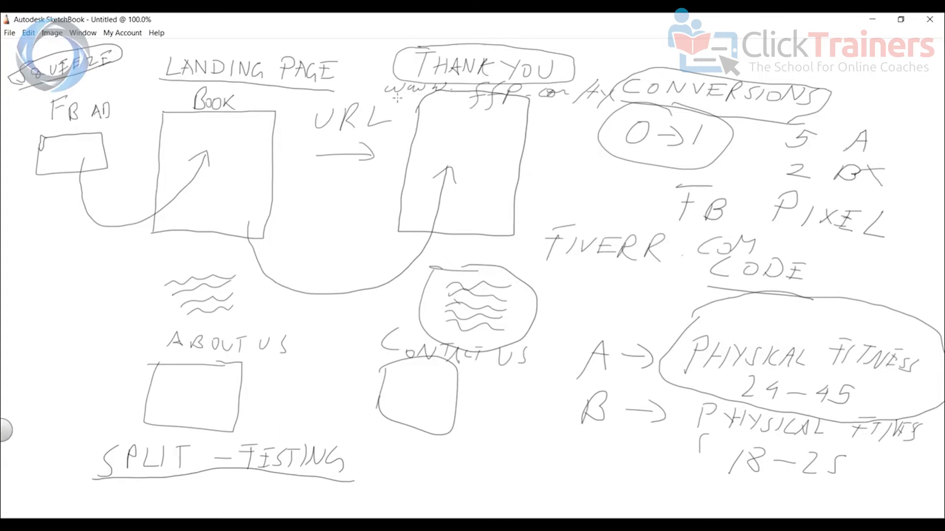
{"action": "mouse_move", "coordinate": [386, 99]}
{"action": "left_mouse_down"}
{"action": "mouse_move", "coordinate": [632, 109]}
{"action": "mouse_move", "coordinate": [573, 73]}
{"action": "mouse_move", "coordinate": [441, 67]}
{"action": "mouse_move", "coordinate": [381, 94]}
{"action": "left_mouse_up"}
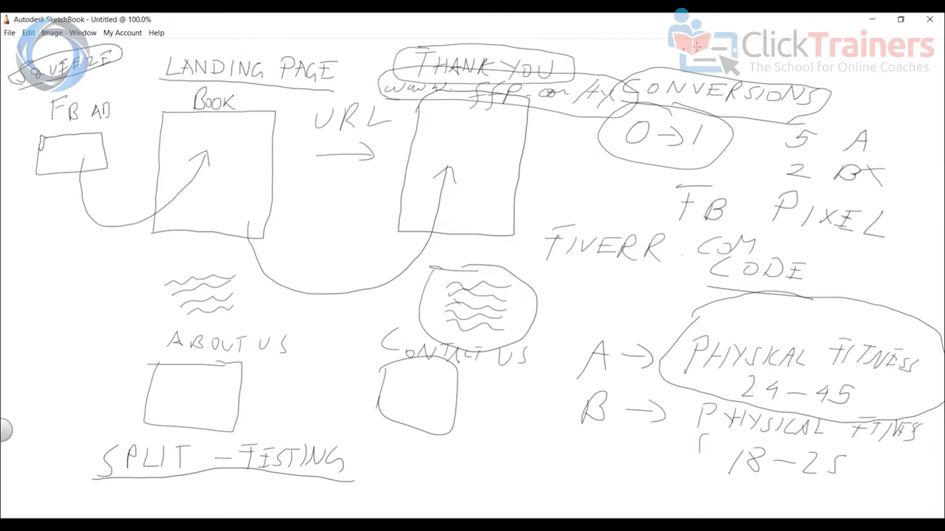
{"action": "mouse_move", "coordinate": [287, 163]}
{"action": "left_mouse_down"}
{"action": "mouse_move", "coordinate": [528, 39]}
{"action": "mouse_move", "coordinate": [502, 48]}
{"action": "mouse_move", "coordinate": [558, 46]}
{"action": "mouse_move", "coordinate": [551, 13]}
{"action": "left_mouse_up"}
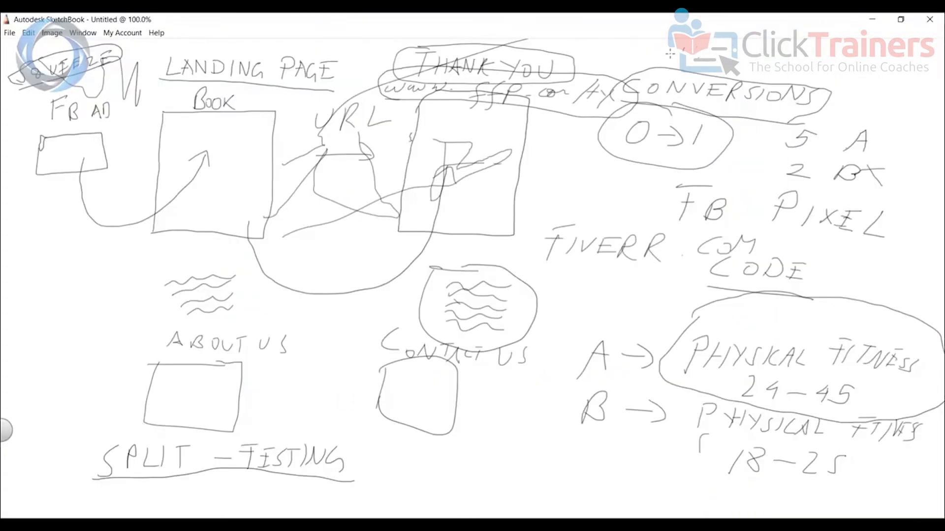
Write MEMBERSHIP PURCHASE above the circled CONVERSIONS heading
{"action": "mouse_move", "coordinate": [637, 68]}
{"action": "left_mouse_down"}
{"action": "mouse_move", "coordinate": [660, 50]}
{"action": "mouse_move", "coordinate": [677, 63]}
{"action": "mouse_move", "coordinate": [735, 49]}
{"action": "mouse_move", "coordinate": [756, 55]}
{"action": "mouse_move", "coordinate": [749, 71]}
{"action": "left_mouse_up"}
{"action": "left_click_drag", "start_coordinate": [775, 57], "coordinate": [758, 71]}
{"action": "mouse_move", "coordinate": [779, 57]}
{"action": "left_mouse_down"}
{"action": "mouse_move", "coordinate": [782, 75]}
{"action": "mouse_move", "coordinate": [786, 63]}
{"action": "left_mouse_up"}
{"action": "mouse_move", "coordinate": [784, 56]}
{"action": "left_mouse_down"}
{"action": "mouse_move", "coordinate": [786, 75]}
{"action": "mouse_move", "coordinate": [794, 55]}
{"action": "left_mouse_up"}
{"action": "mouse_move", "coordinate": [795, 56]}
{"action": "left_mouse_down"}
{"action": "mouse_move", "coordinate": [796, 68]}
{"action": "mouse_move", "coordinate": [844, 68]}
{"action": "left_mouse_up"}
{"action": "mouse_move", "coordinate": [853, 74]}
{"action": "left_mouse_down"}
{"action": "mouse_move", "coordinate": [858, 68]}
{"action": "mouse_move", "coordinate": [861, 79]}
{"action": "mouse_move", "coordinate": [882, 80]}
{"action": "mouse_move", "coordinate": [893, 63]}
{"action": "left_mouse_up"}
{"action": "mouse_move", "coordinate": [902, 72]}
{"action": "left_mouse_down"}
{"action": "mouse_move", "coordinate": [911, 71]}
{"action": "mouse_move", "coordinate": [905, 79]}
{"action": "left_mouse_up"}
{"action": "mouse_move", "coordinate": [906, 69]}
{"action": "left_mouse_down"}
{"action": "mouse_move", "coordinate": [916, 68]}
{"action": "mouse_move", "coordinate": [911, 74]}
{"action": "left_mouse_up"}
{"action": "left_click_drag", "start_coordinate": [903, 79], "coordinate": [911, 80]}
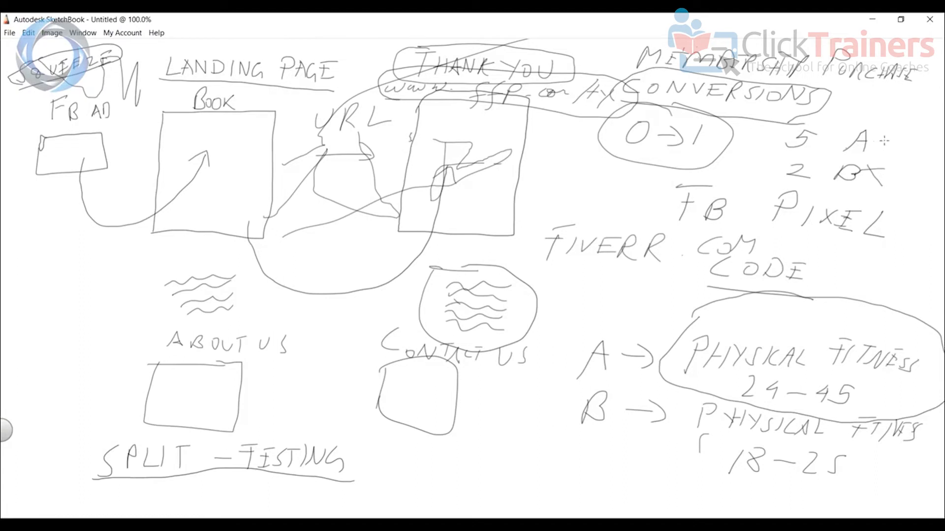
{"action": "mouse_move", "coordinate": [872, 143]}
{"action": "left_mouse_down"}
{"action": "mouse_move", "coordinate": [907, 138]}
{"action": "mouse_move", "coordinate": [901, 92]}
{"action": "mouse_move", "coordinate": [891, 99]}
{"action": "mouse_move", "coordinate": [911, 102]}
{"action": "left_mouse_up"}
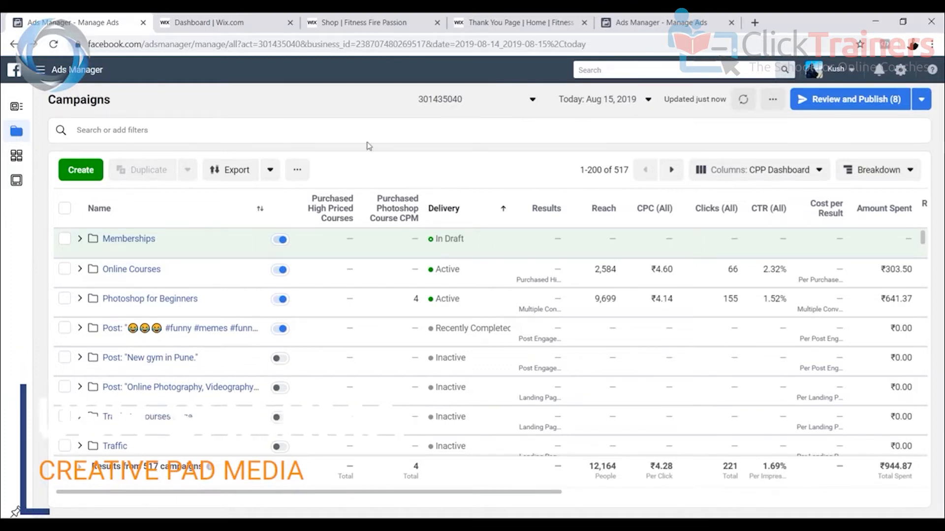
Open the Fitness Fire Passion shop page and examine its product listings and prices
{"action": "left_click", "coordinate": [374, 22]}
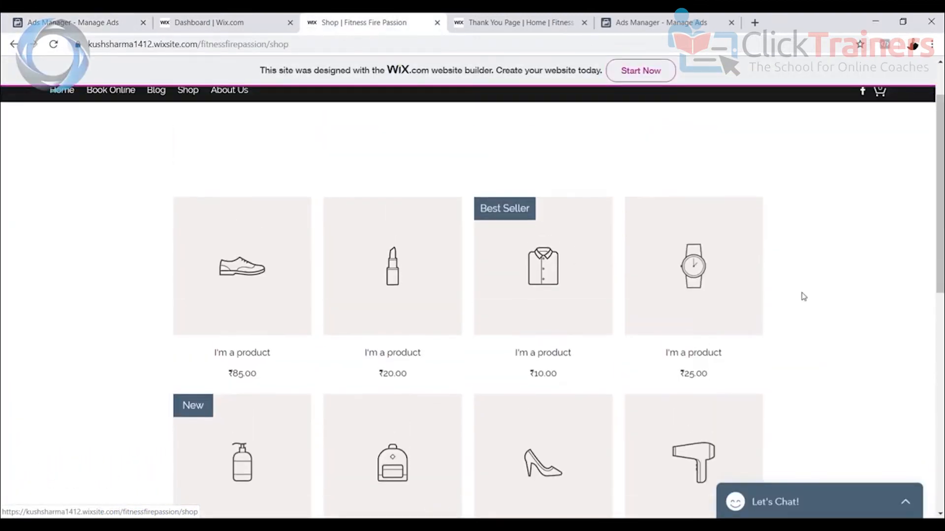
{"action": "scroll", "coordinate": [285, 310], "scroll_direction": "down", "scroll_amount": 5}
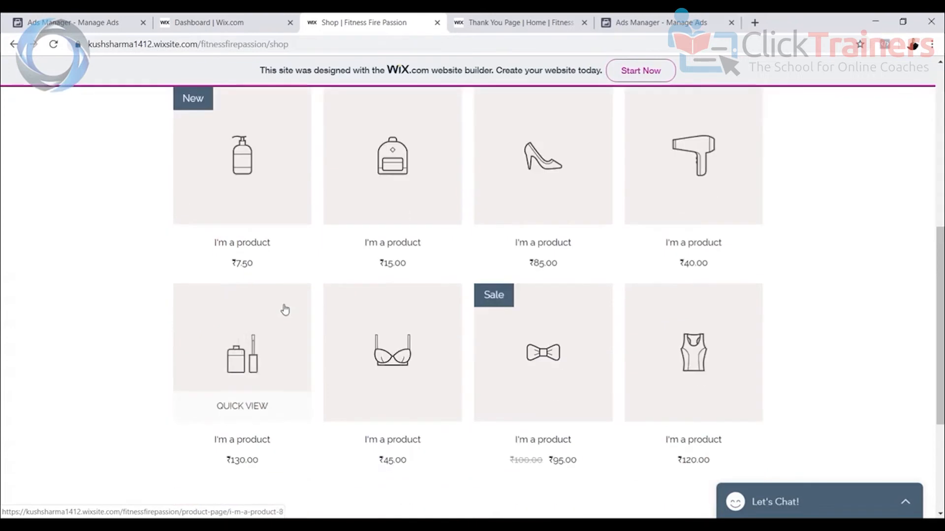
{"action": "scroll", "coordinate": [285, 310], "scroll_direction": "up", "scroll_amount": 5}
{"action": "scroll", "coordinate": [609, 333], "scroll_direction": "down", "scroll_amount": 4}
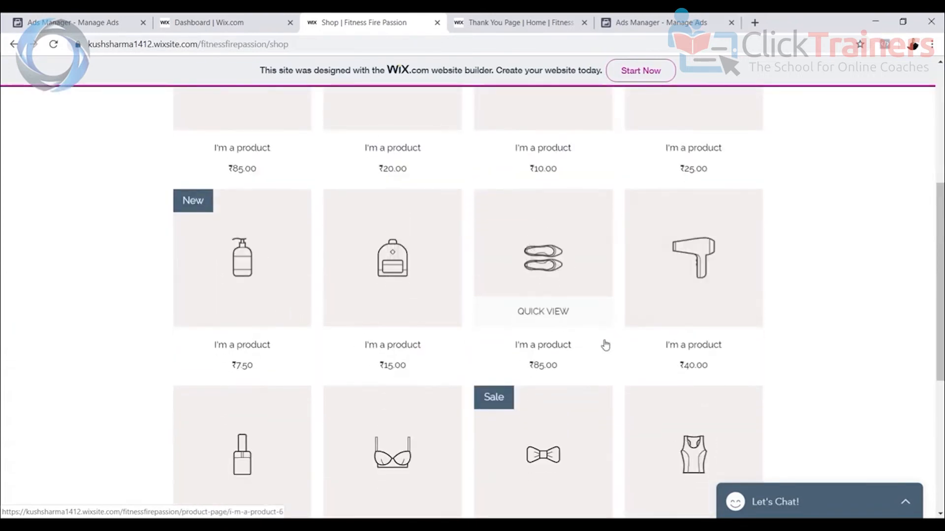
{"action": "scroll", "coordinate": [605, 344], "scroll_direction": "down", "scroll_amount": 4}
{"action": "scroll", "coordinate": [605, 341], "scroll_direction": "up", "scroll_amount": 6}
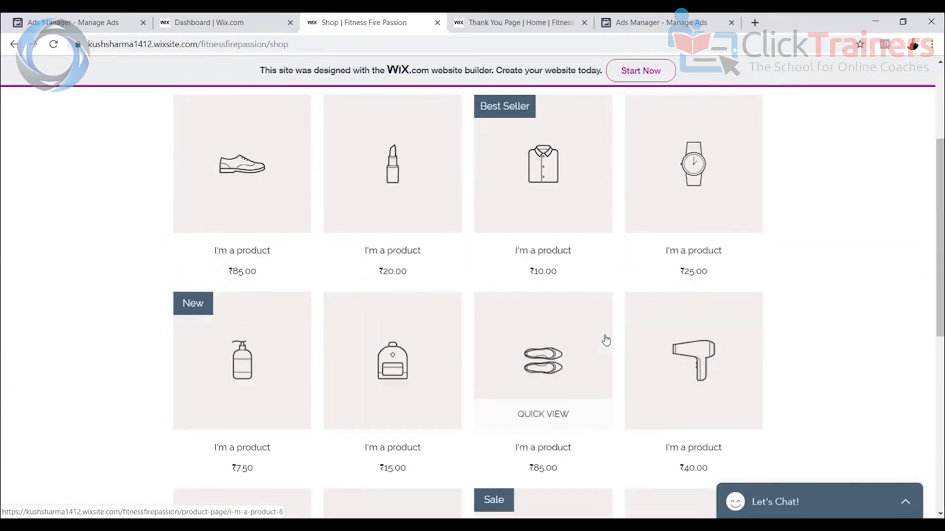
{"action": "scroll", "coordinate": [627, 251], "scroll_direction": "up", "scroll_amount": 2}
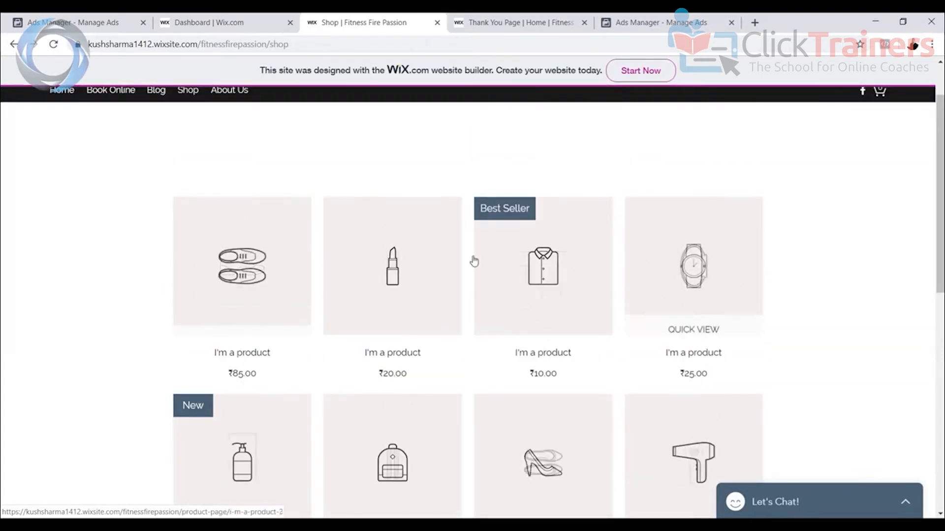
{"action": "scroll", "coordinate": [584, 317], "scroll_direction": "down", "scroll_amount": 1}
{"action": "scroll", "coordinate": [584, 318], "scroll_direction": "down", "scroll_amount": 2}
{"action": "scroll", "coordinate": [584, 318], "scroll_direction": "up", "scroll_amount": 2}
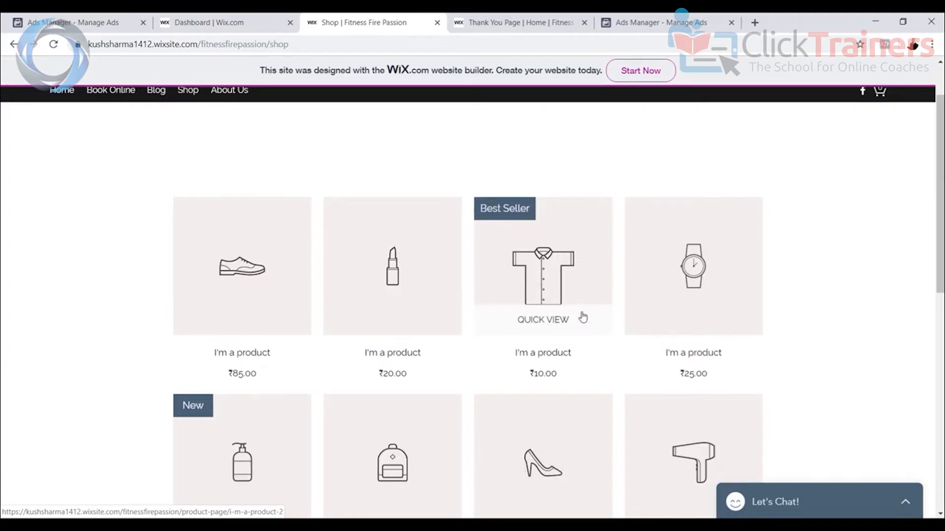
{"action": "scroll", "coordinate": [521, 336], "scroll_direction": "down", "scroll_amount": 2}
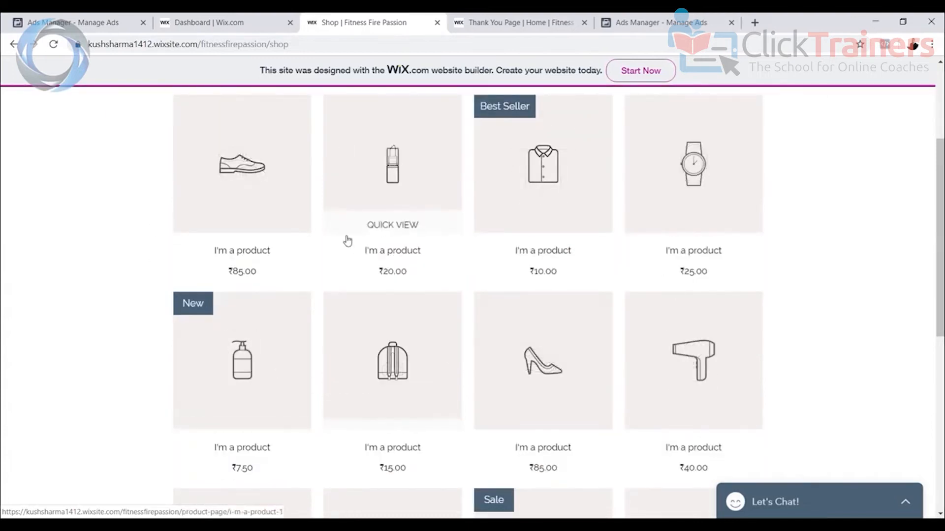
{"action": "scroll", "coordinate": [347, 241], "scroll_direction": "up", "scroll_amount": 2}
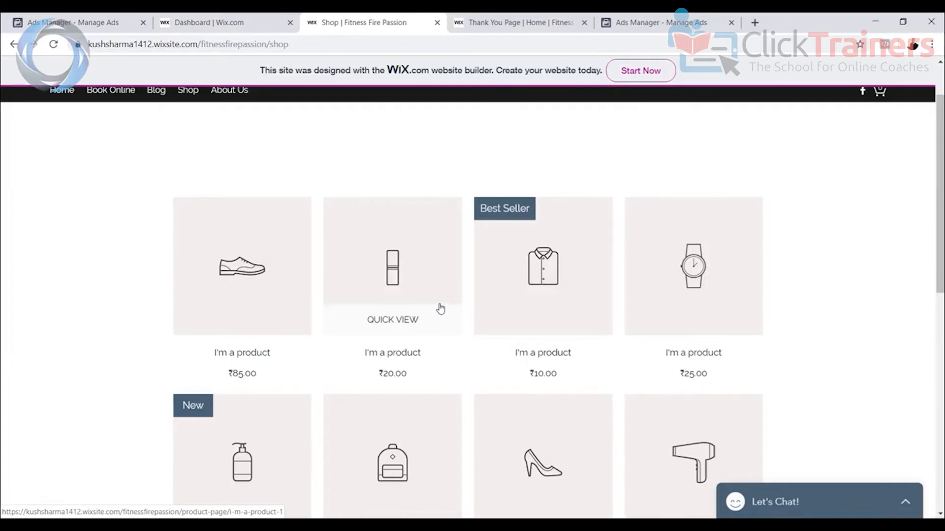
{"action": "scroll", "coordinate": [177, 182], "scroll_direction": "down", "scroll_amount": 2}
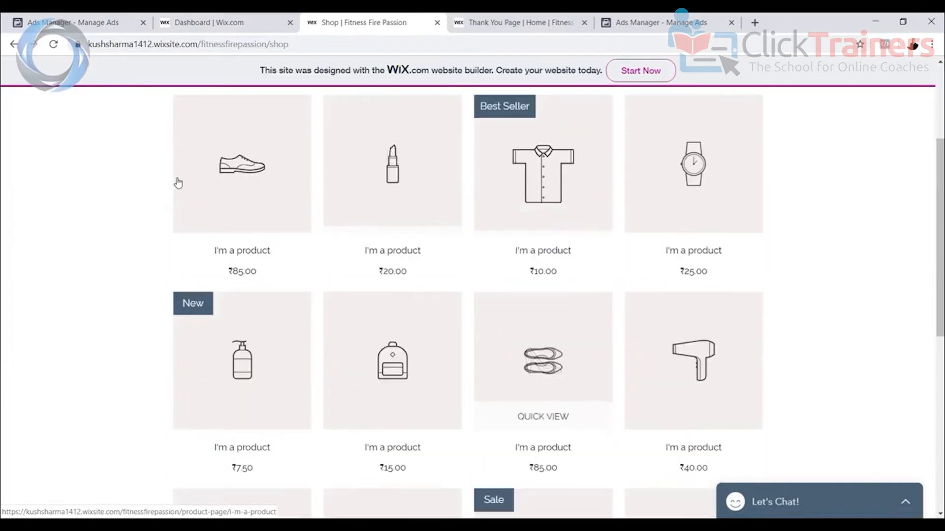
{"action": "scroll", "coordinate": [738, 325], "scroll_direction": "down", "scroll_amount": 2}
{"action": "scroll", "coordinate": [718, 312], "scroll_direction": "down", "scroll_amount": 4}
{"action": "scroll", "coordinate": [717, 312], "scroll_direction": "up", "scroll_amount": 4}
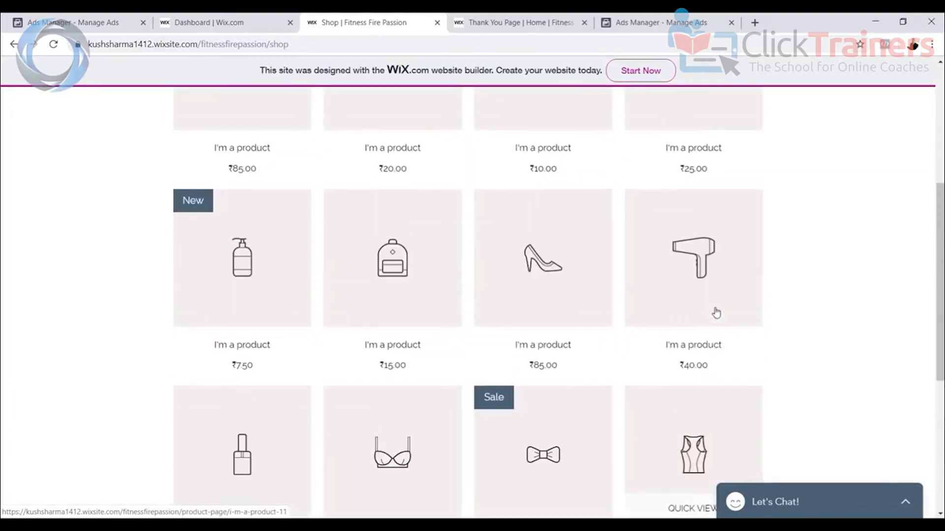
{"action": "scroll", "coordinate": [305, 406], "scroll_direction": "down", "scroll_amount": 2}
{"action": "scroll", "coordinate": [299, 402], "scroll_direction": "up", "scroll_amount": 4}
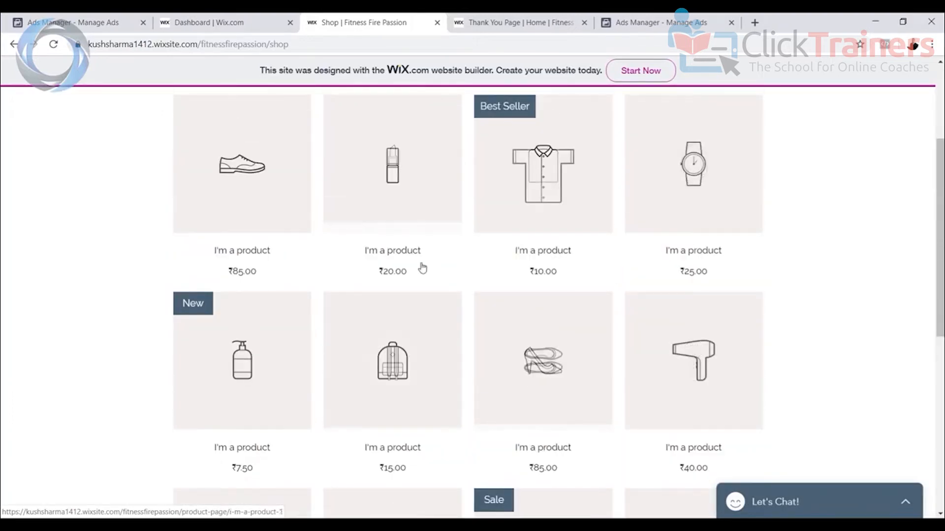
{"action": "scroll", "coordinate": [316, 364], "scroll_direction": "up", "scroll_amount": 3}
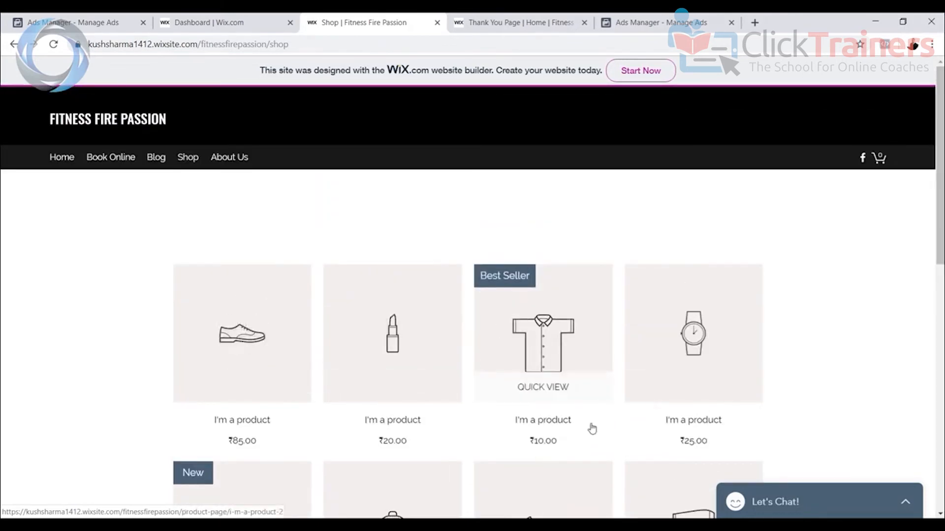
{"action": "scroll", "coordinate": [448, 416], "scroll_direction": "down", "scroll_amount": 2}
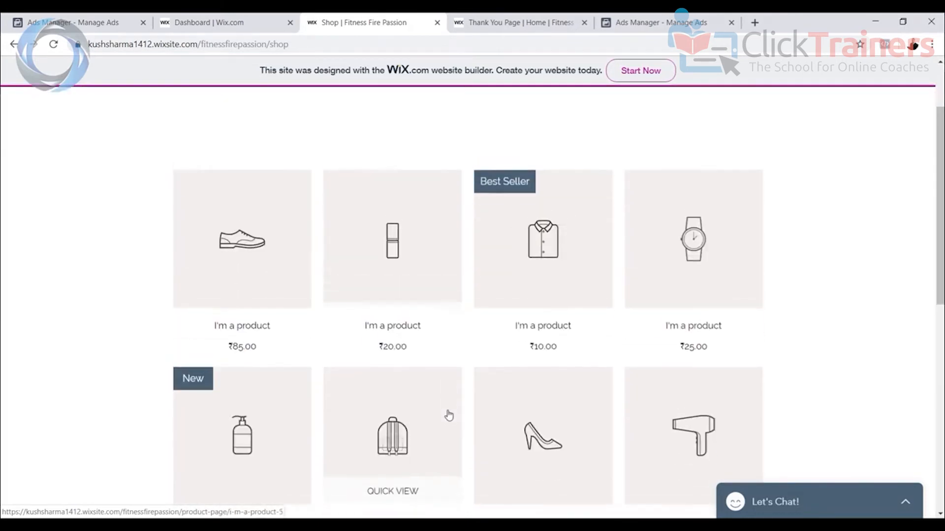
{"action": "scroll", "coordinate": [448, 416], "scroll_direction": "up", "scroll_amount": 2}
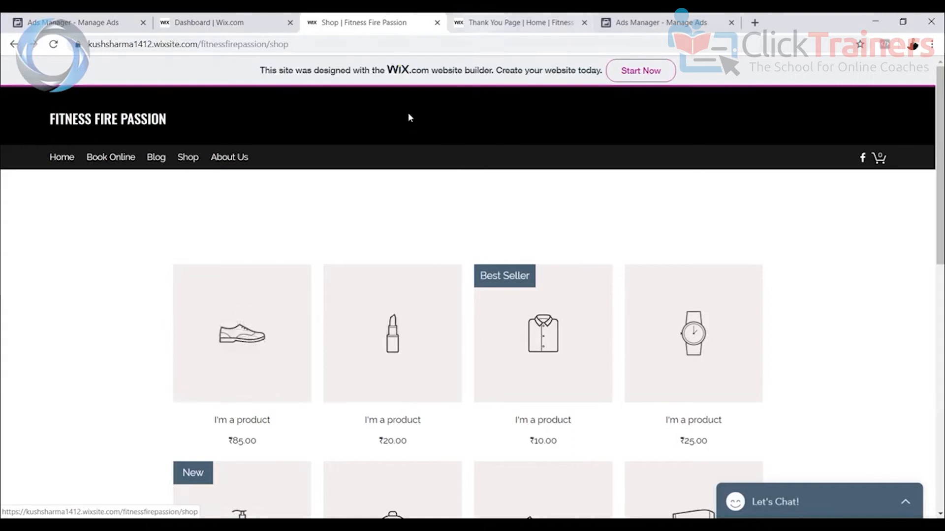
Open the Fitness Fire Passion thank-you page and examine its order confirmation details
{"action": "left_click", "coordinate": [527, 24]}
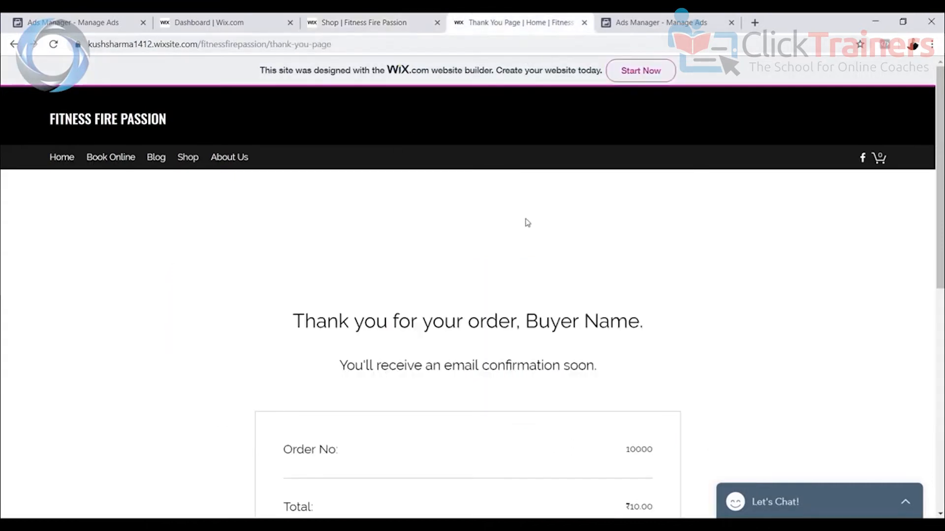
{"action": "scroll", "coordinate": [525, 222], "scroll_direction": "down", "scroll_amount": 4}
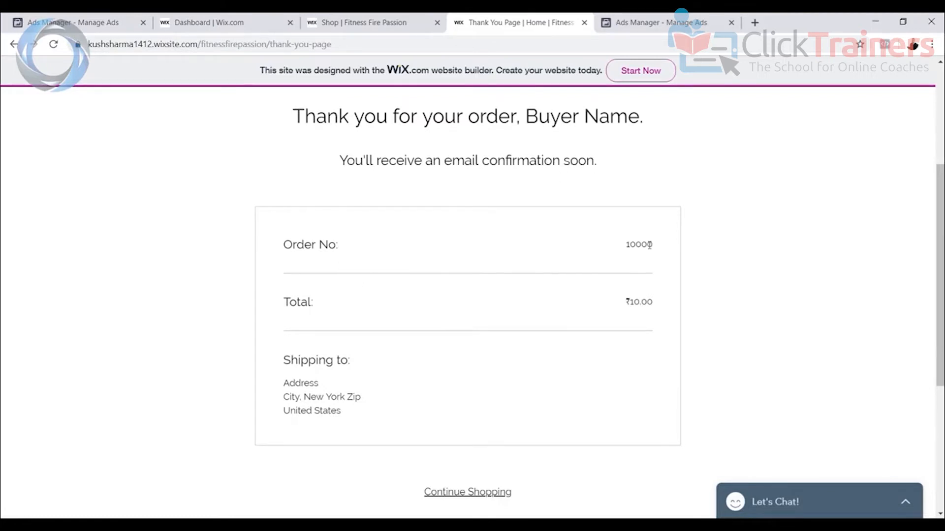
{"action": "scroll", "coordinate": [639, 318], "scroll_direction": "down", "scroll_amount": 4}
{"action": "scroll", "coordinate": [592, 299], "scroll_direction": "up", "scroll_amount": 4}
Compare the web addresses of the thank-you page and the shop page by highlighting each one
{"action": "left_click", "coordinate": [382, 25]}
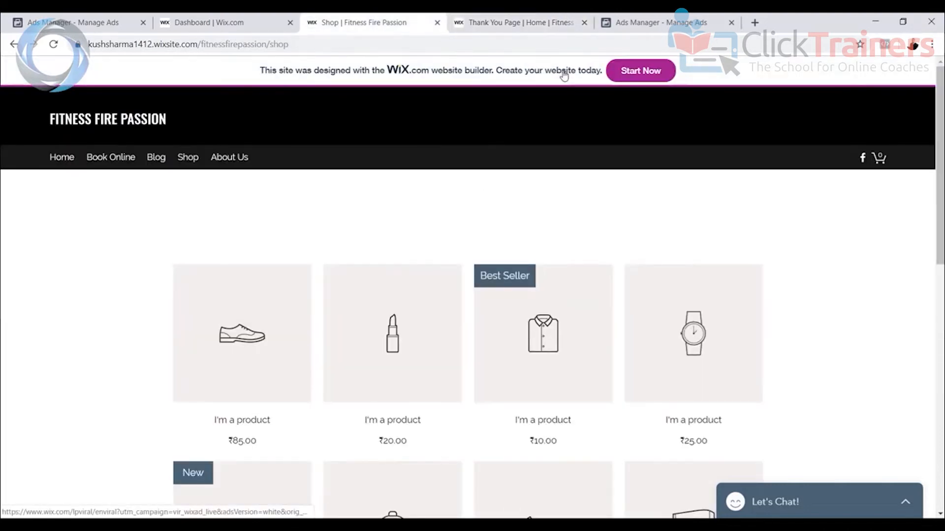
{"action": "left_click", "coordinate": [517, 22]}
{"action": "left_click", "coordinate": [352, 44]}
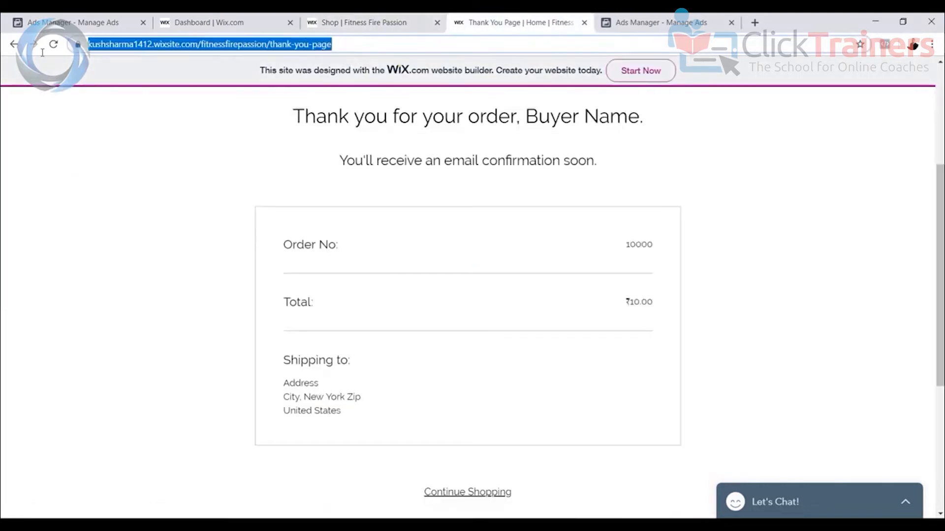
{"action": "left_click", "coordinate": [371, 25]}
{"action": "left_click_drag", "start_coordinate": [290, 44], "coordinate": [32, 44]}
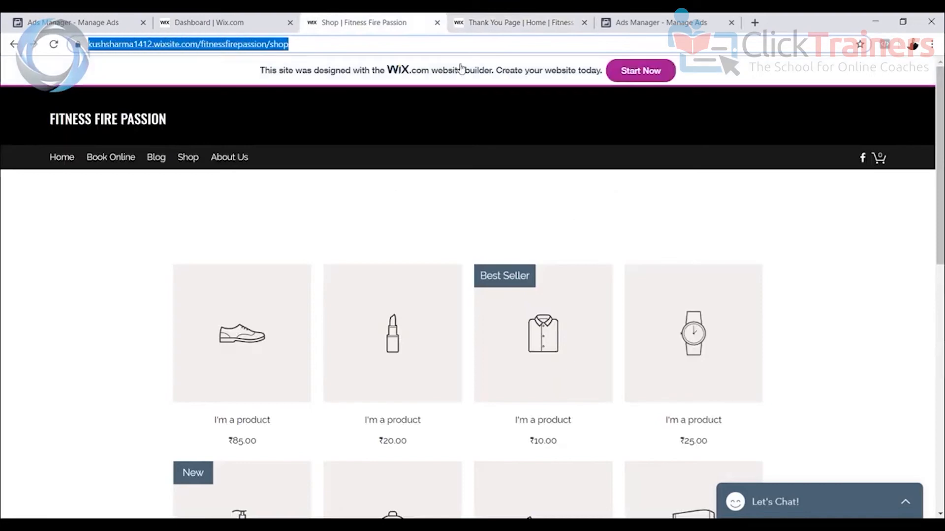
Switch to the other Ads Manager account and open its Pixels data sources in Events Manager
{"action": "left_click", "coordinate": [657, 24]}
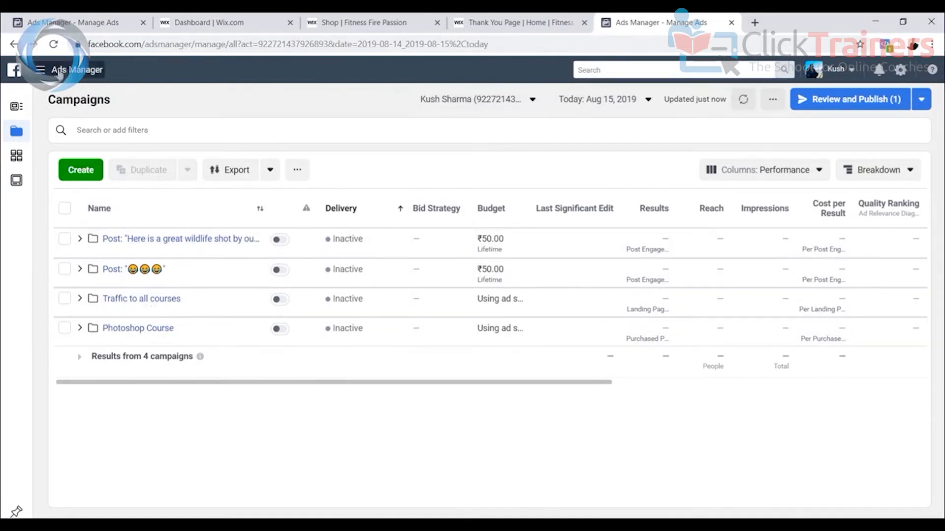
{"action": "left_click", "coordinate": [43, 71]}
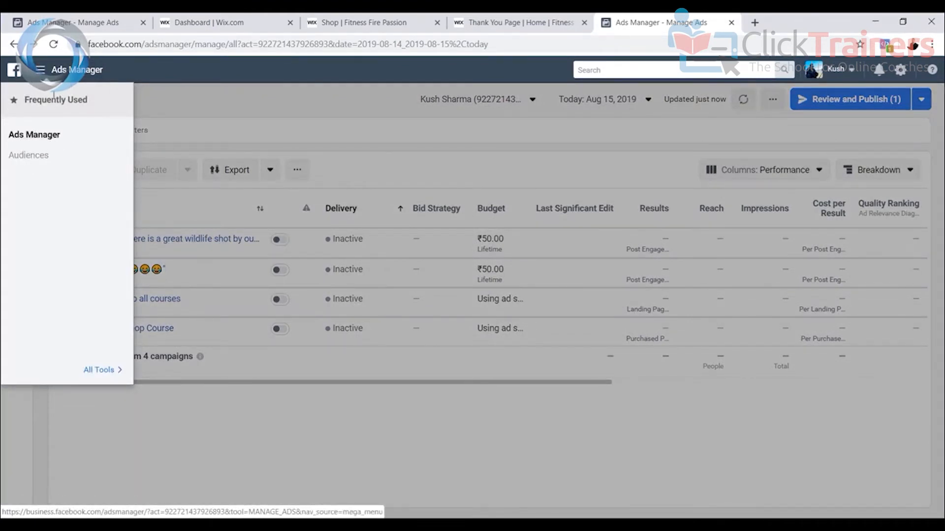
{"action": "left_click", "coordinate": [87, 366]}
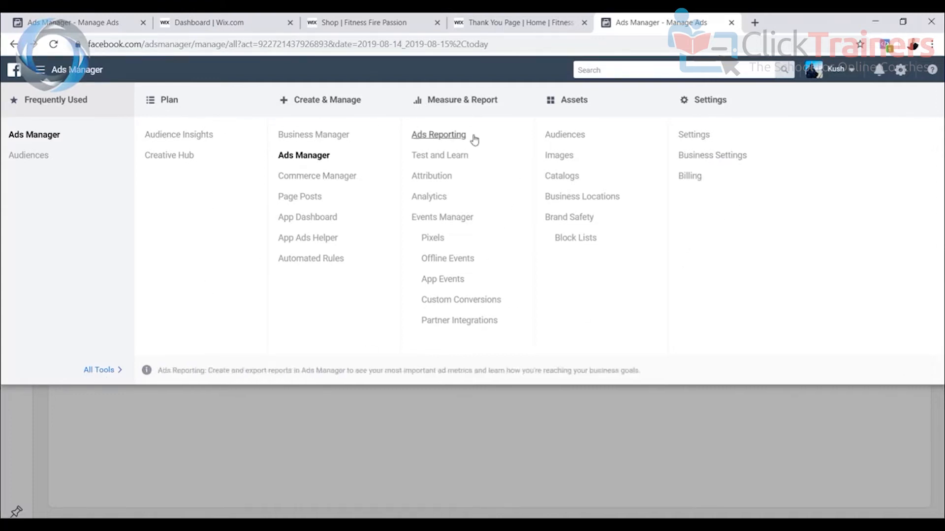
{"action": "left_click", "coordinate": [433, 241]}
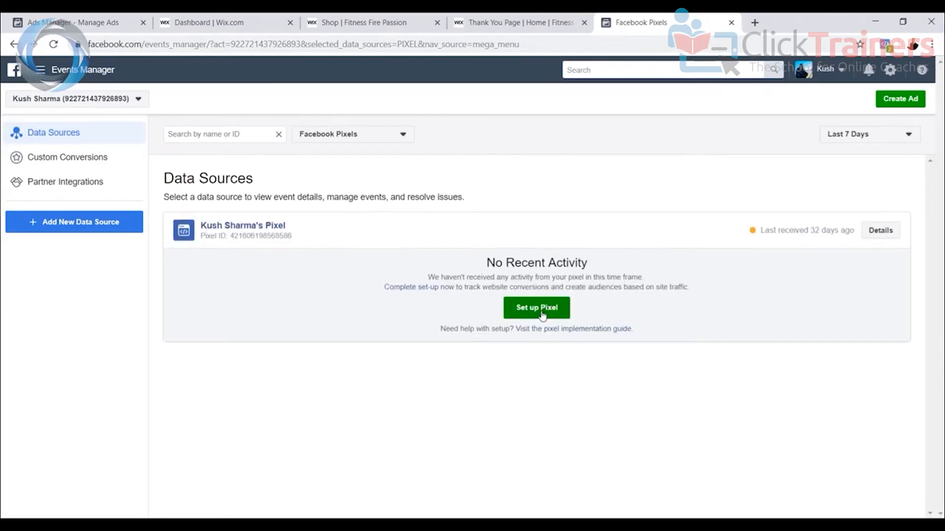
Start the pixel setup with manual code installation and review the header instructions and the pixel code
{"action": "left_click", "coordinate": [540, 310]}
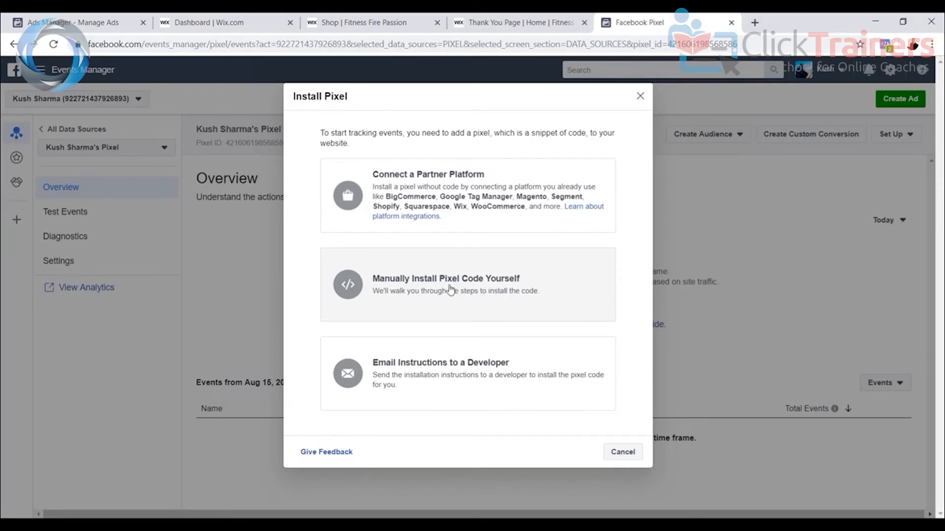
{"action": "left_click", "coordinate": [448, 288]}
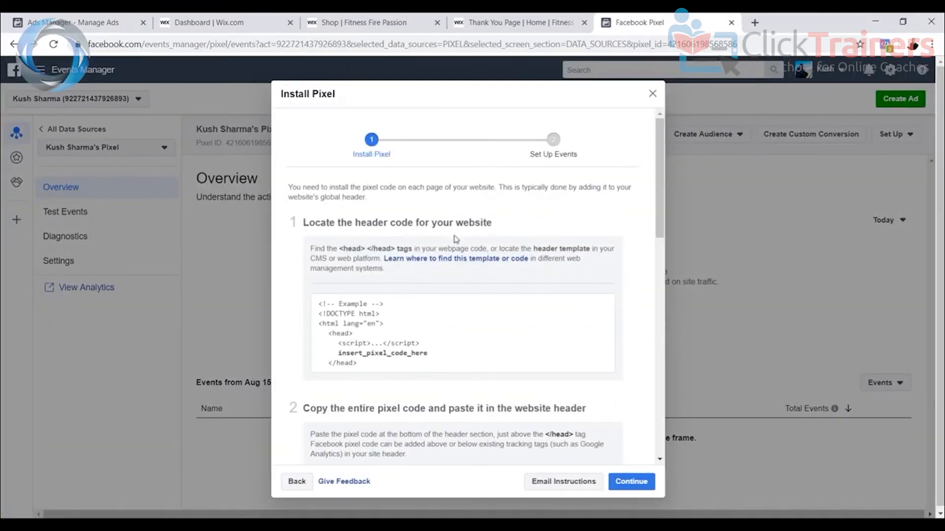
{"action": "scroll", "coordinate": [383, 238], "scroll_direction": "down", "scroll_amount": 6}
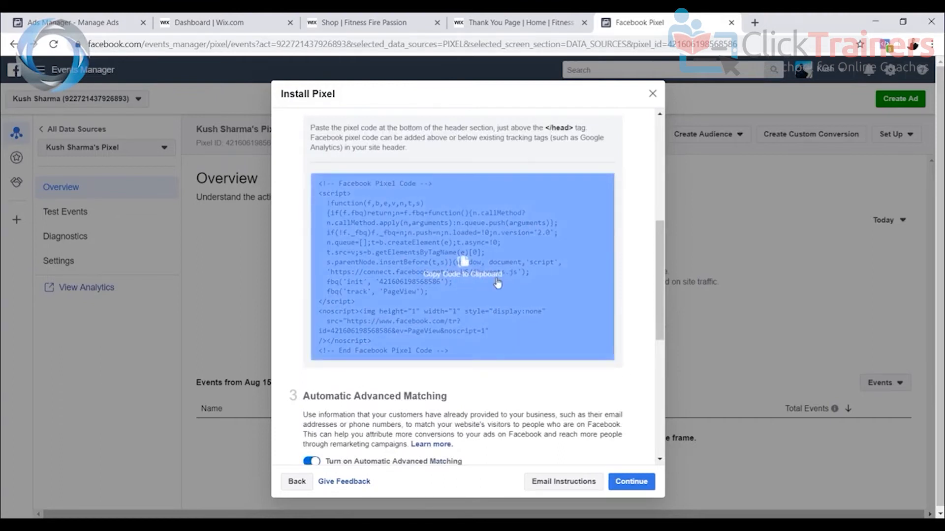
{"action": "scroll", "coordinate": [569, 275], "scroll_direction": "up", "scroll_amount": 1}
{"action": "scroll", "coordinate": [568, 276], "scroll_direction": "up", "scroll_amount": 3}
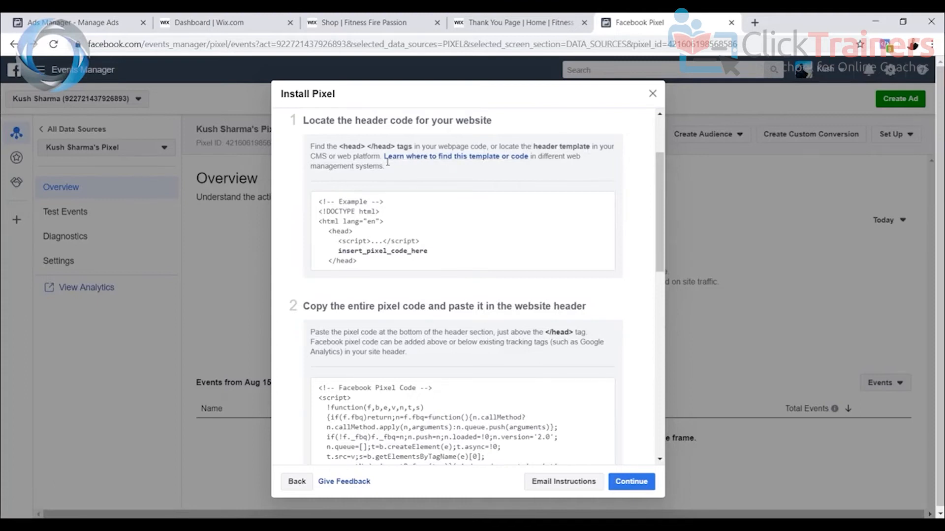
{"action": "scroll", "coordinate": [388, 276], "scroll_direction": "down", "scroll_amount": 4}
{"action": "mouse_move", "coordinate": [400, 256]}
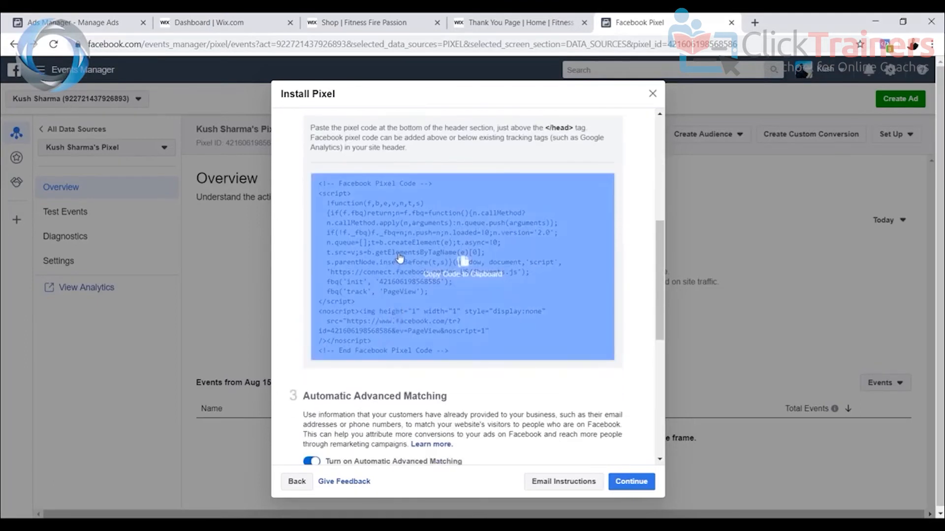
Open the Fiverr website alongside the pixel setup and search its services for "facebook pixel"
{"action": "scroll", "coordinate": [384, 242], "scroll_direction": "up", "scroll_amount": 4}
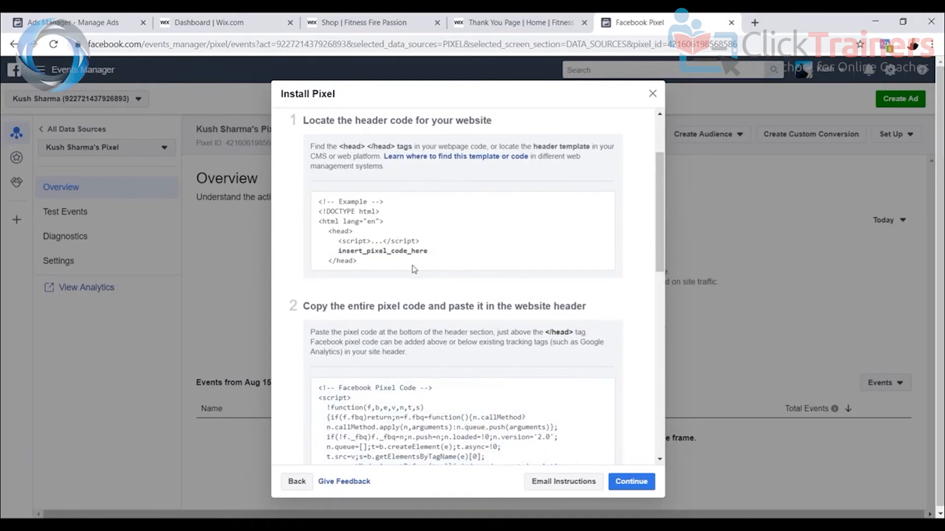
{"action": "left_click", "coordinate": [754, 22]}
{"action": "type", "text": "fiver"}
{"action": "key", "text": "Return"}
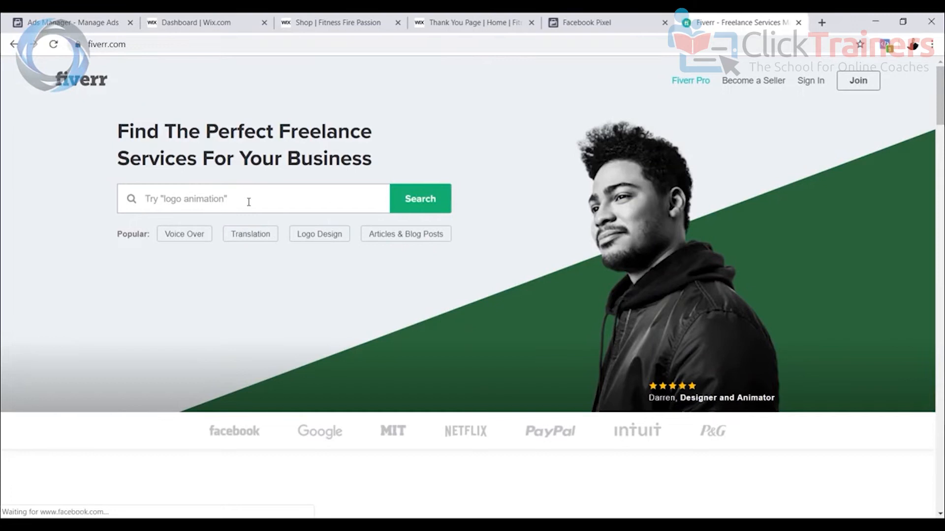
{"action": "left_click", "coordinate": [249, 201]}
{"action": "type", "text": "face"}
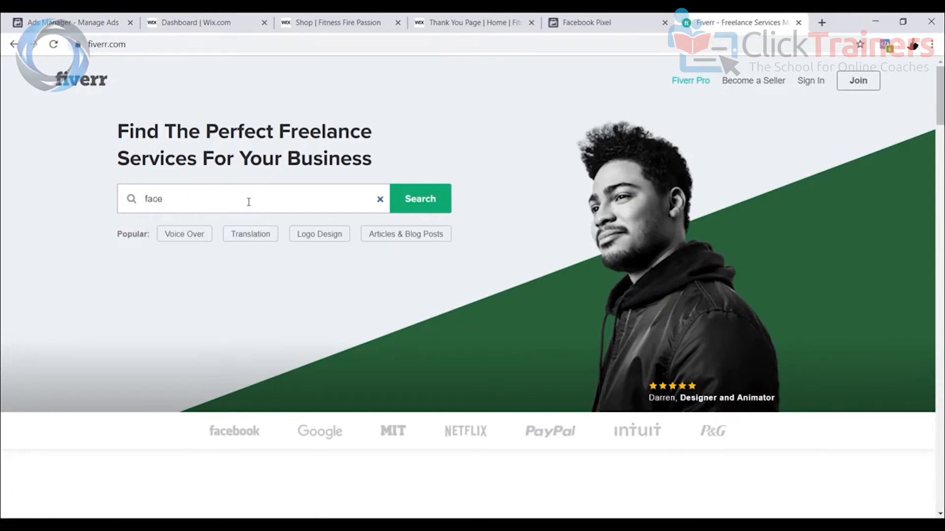
{"action": "type", "text": "book pixel"}
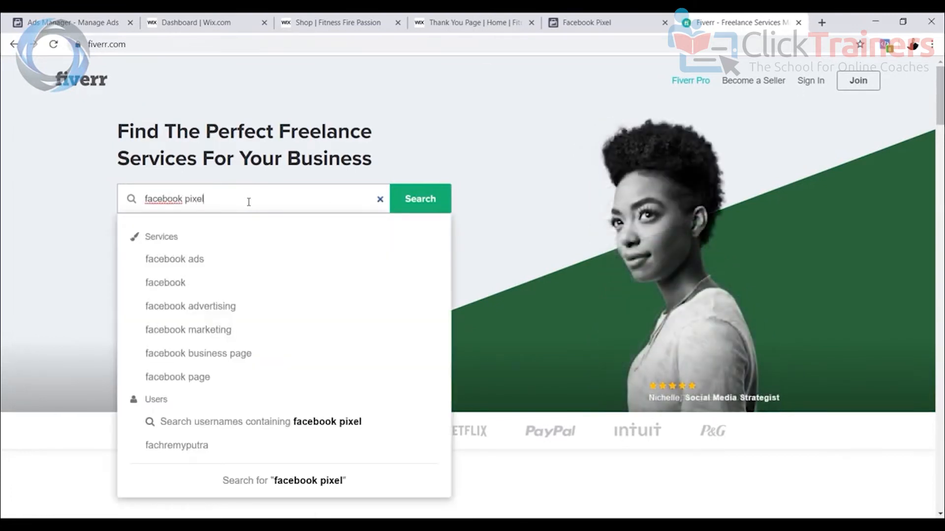
{"action": "key", "text": "Return"}
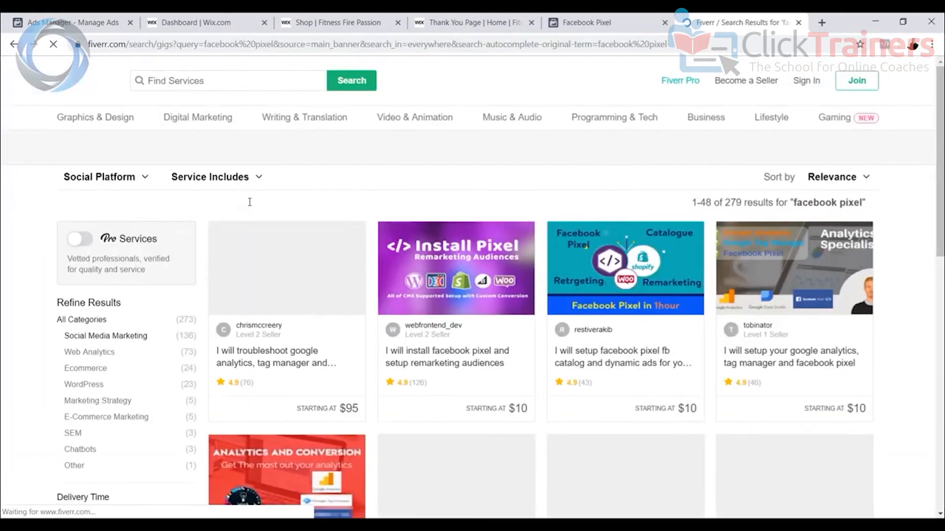
{"action": "scroll", "coordinate": [531, 367], "scroll_direction": "down", "scroll_amount": 2}
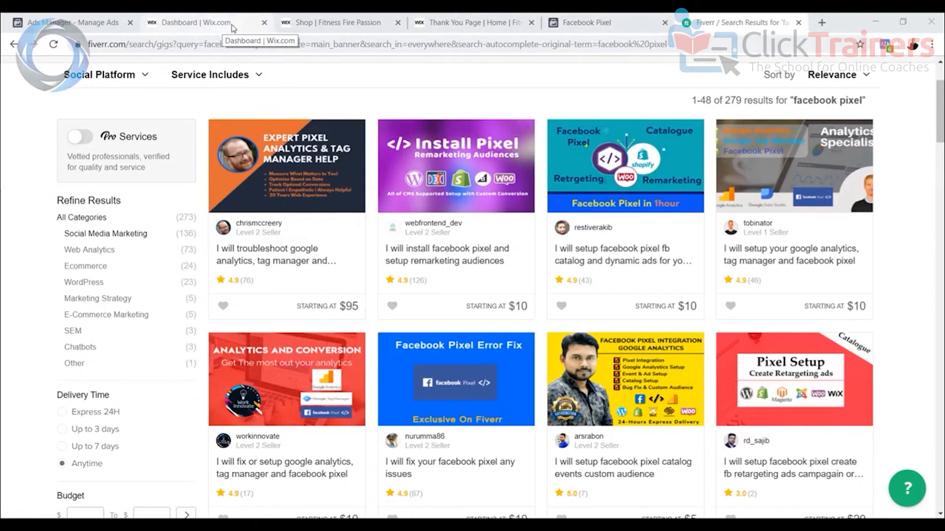
Return to the manual Install Pixel instructions, copy the entire pixel code and review where it goes in the website header
{"action": "left_click", "coordinate": [601, 26]}
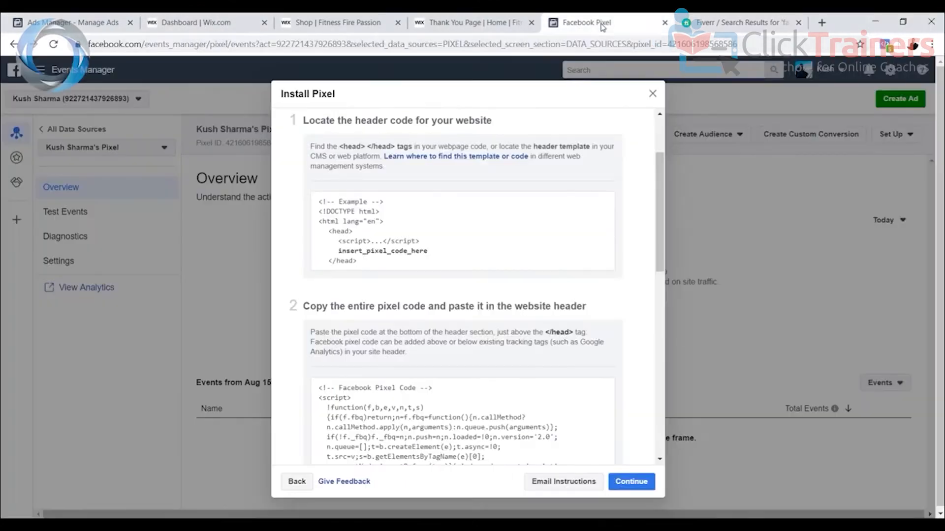
{"action": "scroll", "coordinate": [561, 283], "scroll_direction": "down", "scroll_amount": 4}
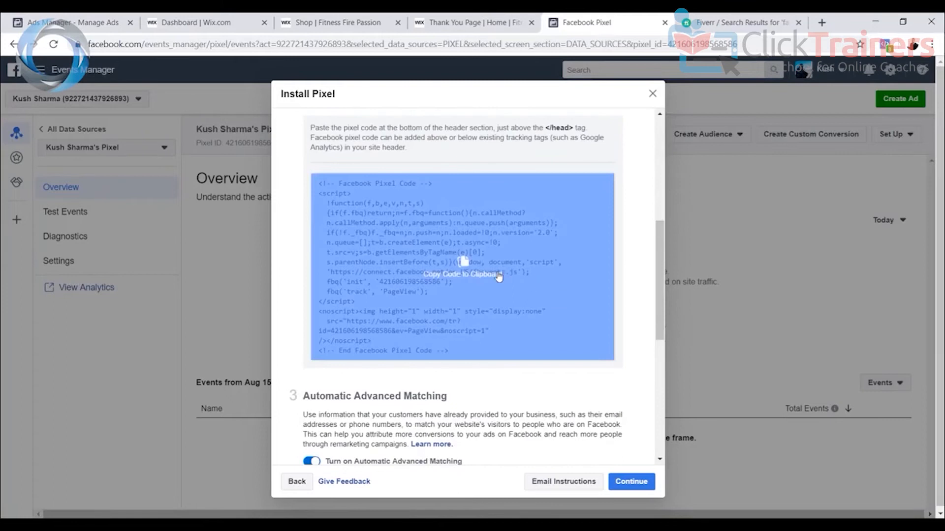
{"action": "scroll", "coordinate": [485, 236], "scroll_direction": "down", "scroll_amount": 2}
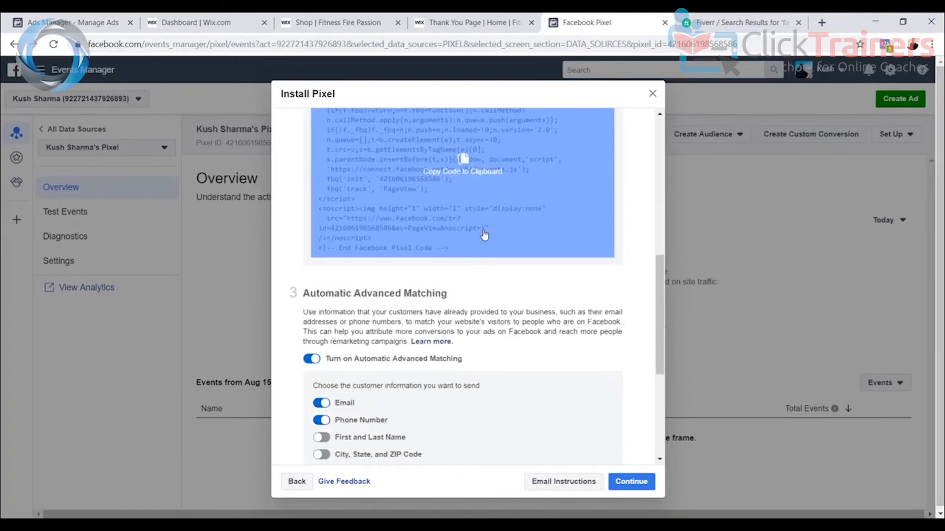
{"action": "scroll", "coordinate": [484, 235], "scroll_direction": "up", "scroll_amount": 2}
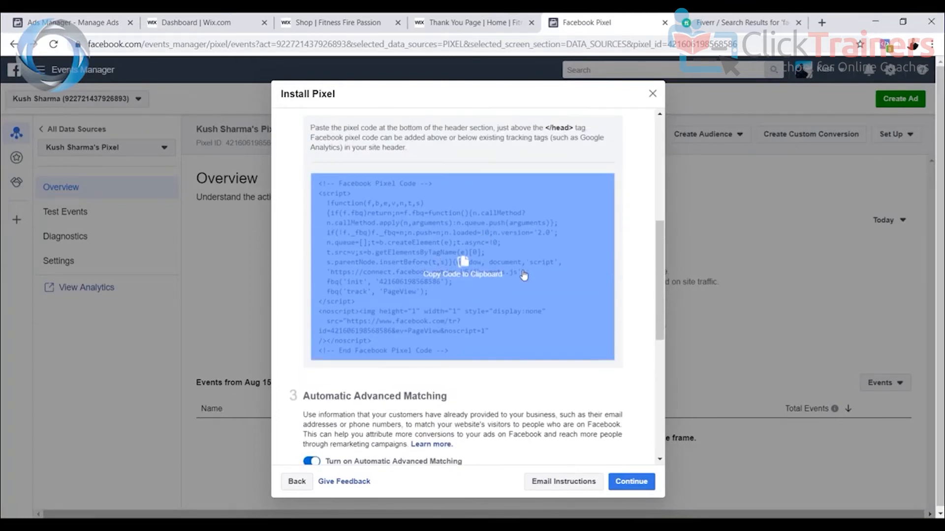
{"action": "left_click", "coordinate": [441, 264]}
{"action": "scroll", "coordinate": [403, 219], "scroll_direction": "up", "scroll_amount": 4}
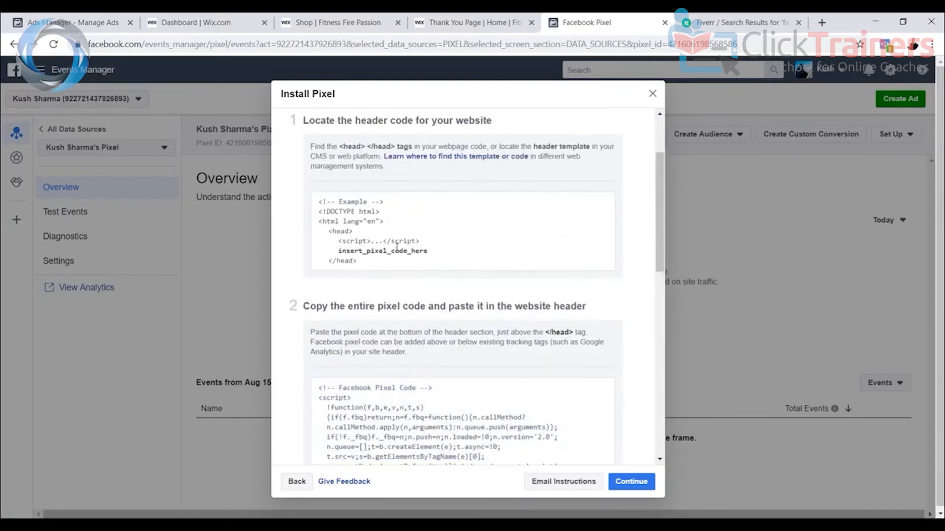
{"action": "scroll", "coordinate": [419, 268], "scroll_direction": "down", "scroll_amount": 2}
{"action": "scroll", "coordinate": [419, 269], "scroll_direction": "down", "scroll_amount": 6}
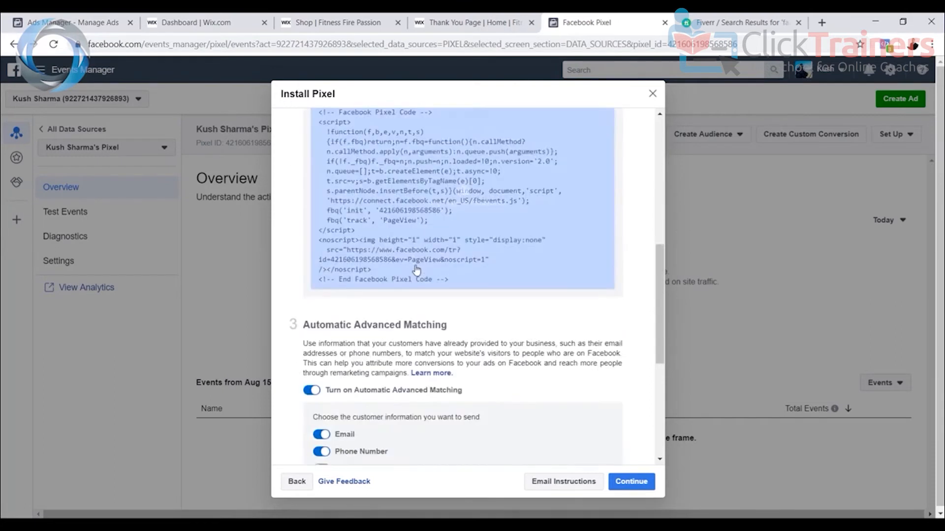
{"action": "scroll", "coordinate": [460, 253], "scroll_direction": "up", "scroll_amount": 4}
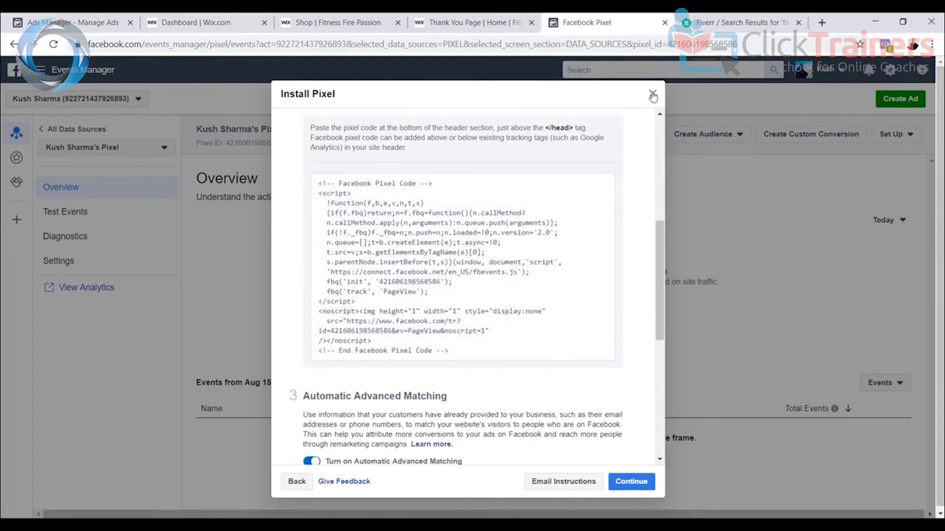
Restart the pixel setup with a partner platform connection, choose Wix and review the first step of its guide
{"action": "left_click", "coordinate": [652, 94]}
{"action": "left_click", "coordinate": [535, 307]}
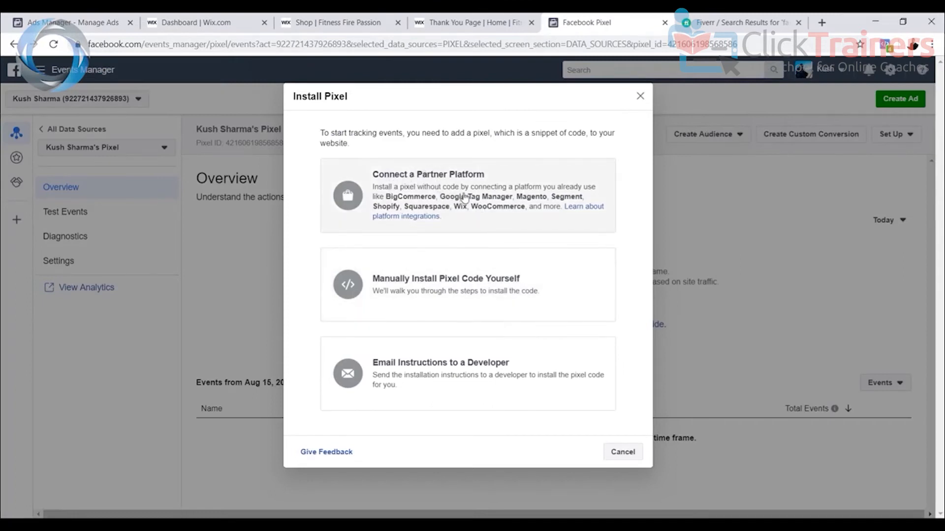
{"action": "left_click", "coordinate": [475, 206]}
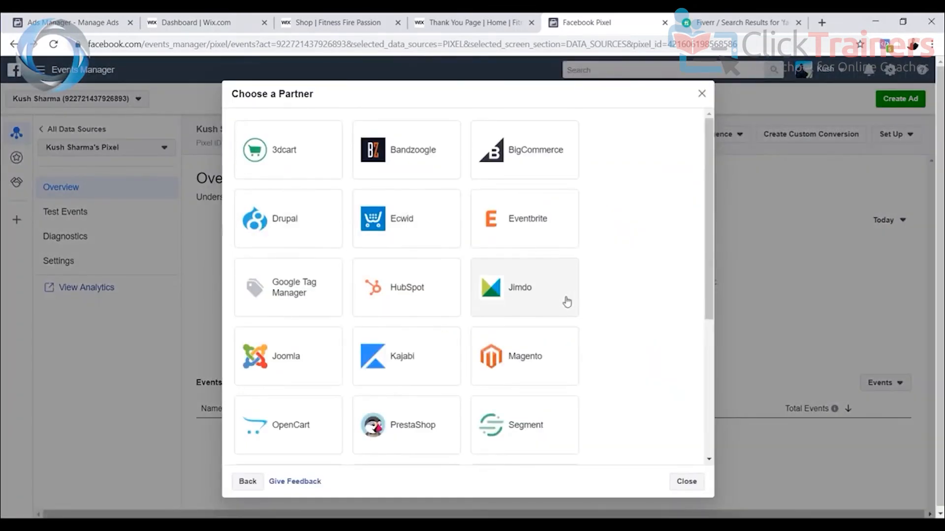
{"action": "scroll", "coordinate": [413, 227], "scroll_direction": "down", "scroll_amount": 2}
{"action": "scroll", "coordinate": [413, 226], "scroll_direction": "down", "scroll_amount": 3}
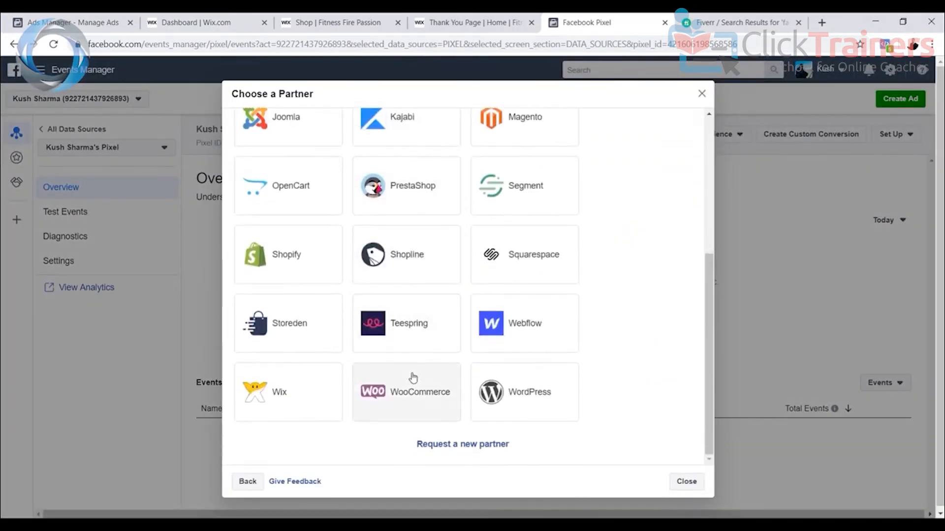
{"action": "left_click", "coordinate": [274, 389]}
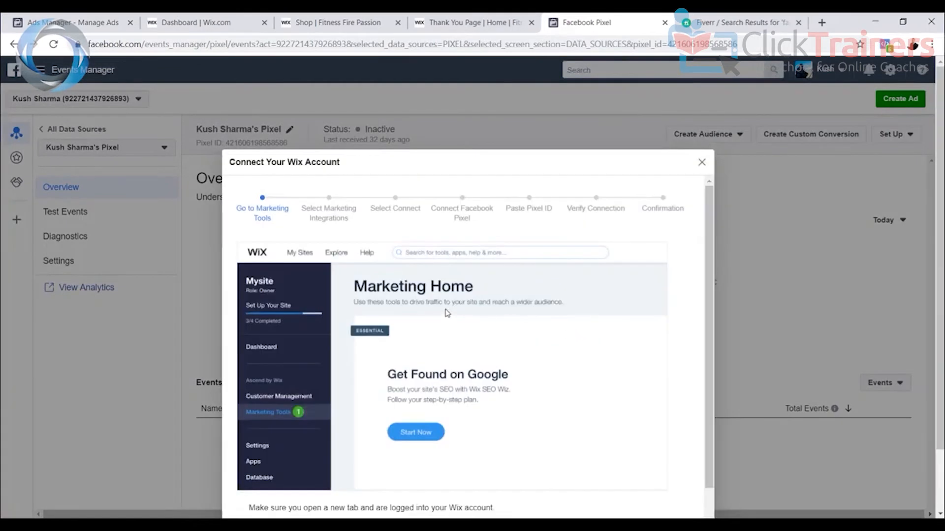
{"action": "scroll", "coordinate": [446, 313], "scroll_direction": "down", "scroll_amount": 2}
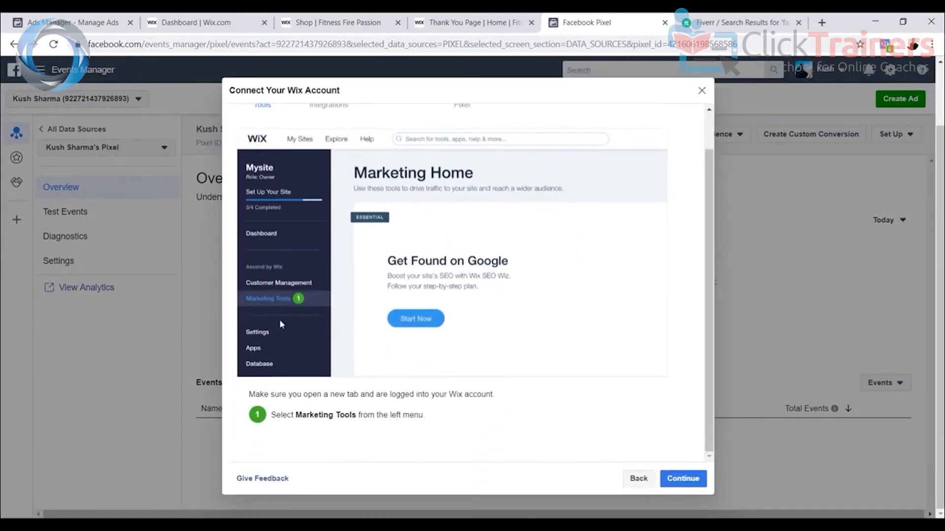
{"action": "scroll", "coordinate": [420, 312], "scroll_direction": "up", "scroll_amount": 2}
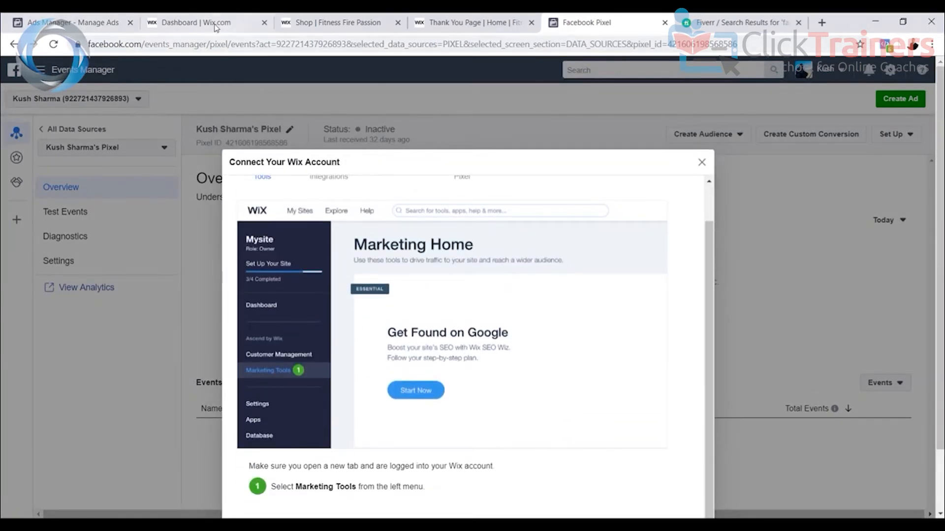
Switch to the Wix dashboard of Fitness Fire Passion and open the Facebook Pixel connection from its marketing integrations
{"action": "left_click", "coordinate": [215, 24]}
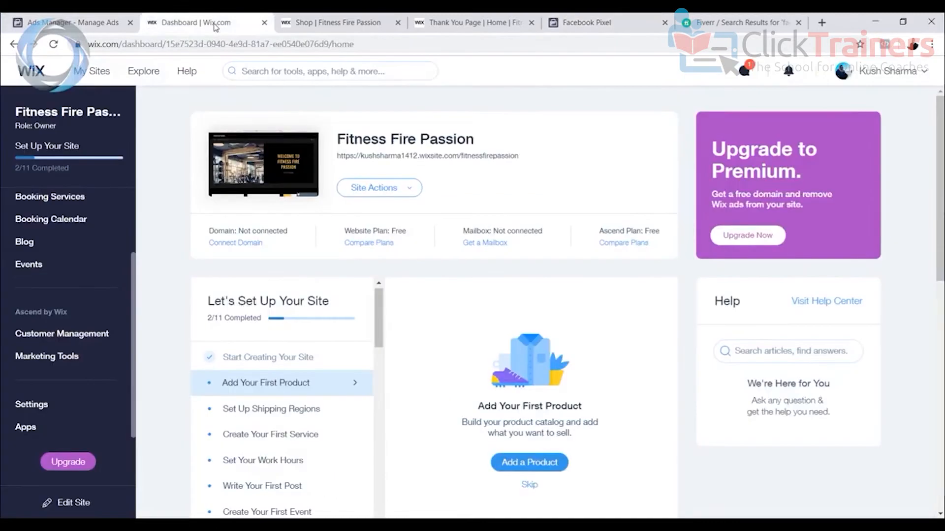
{"action": "left_click", "coordinate": [53, 358]}
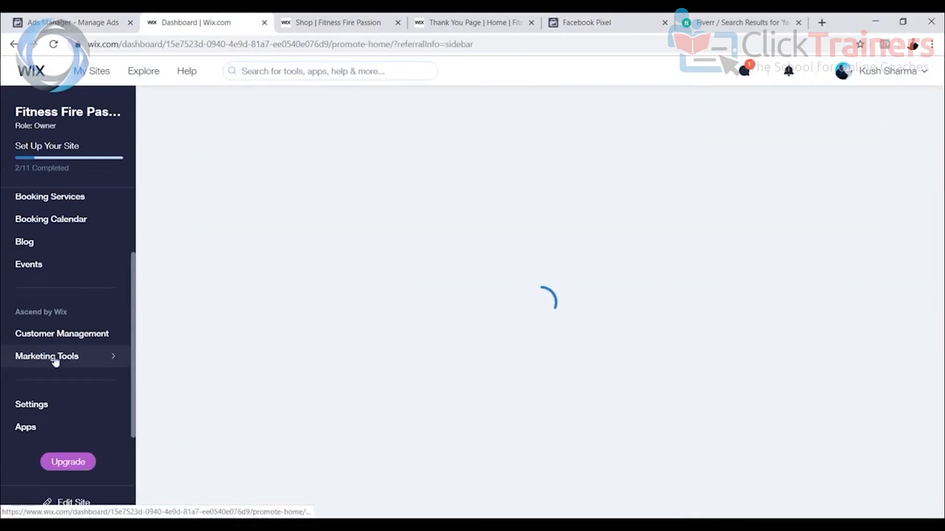
{"action": "scroll", "coordinate": [85, 364], "scroll_direction": "down", "scroll_amount": 2}
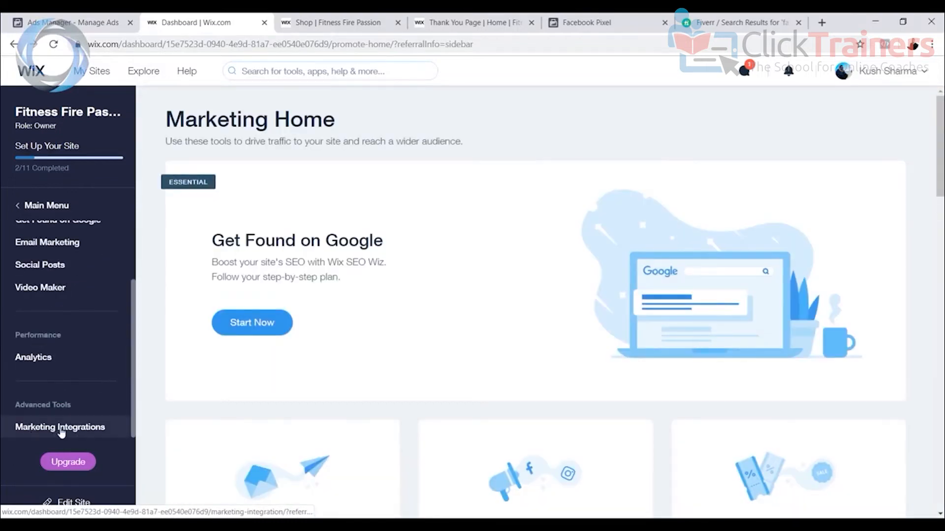
{"action": "left_click", "coordinate": [69, 429]}
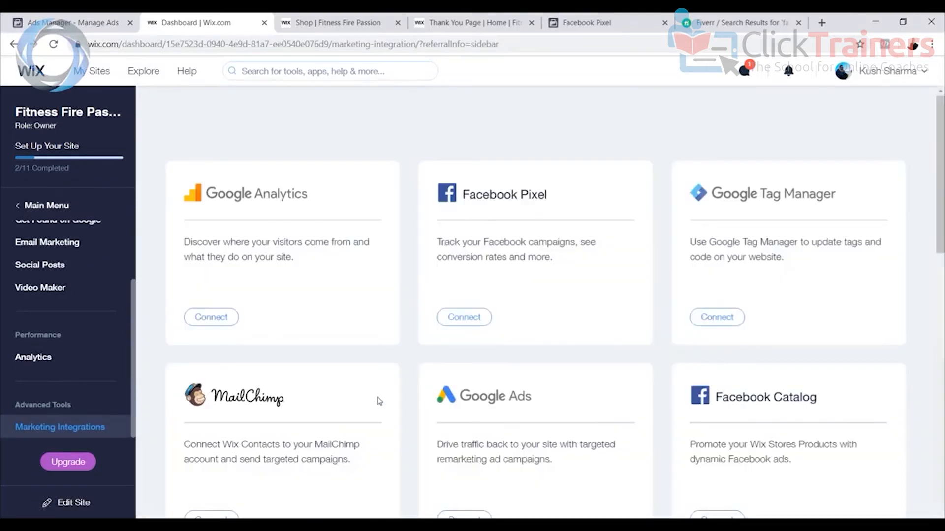
{"action": "scroll", "coordinate": [427, 385], "scroll_direction": "down", "scroll_amount": 2}
{"action": "scroll", "coordinate": [423, 381], "scroll_direction": "up", "scroll_amount": 2}
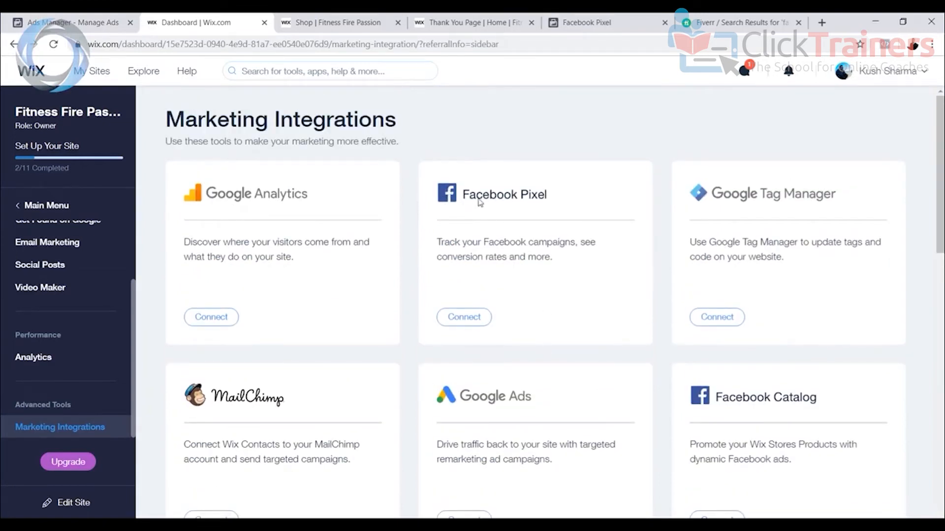
{"action": "left_click", "coordinate": [486, 319]}
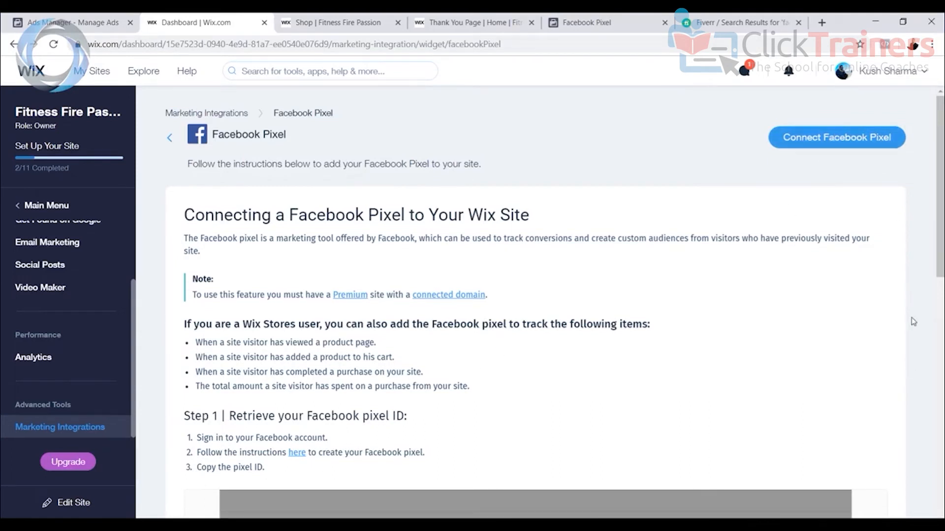
Review the Wix instructions for the Facebook pixel and try to connect the pixel to the site
{"action": "scroll", "coordinate": [555, 222], "scroll_direction": "down", "scroll_amount": 7}
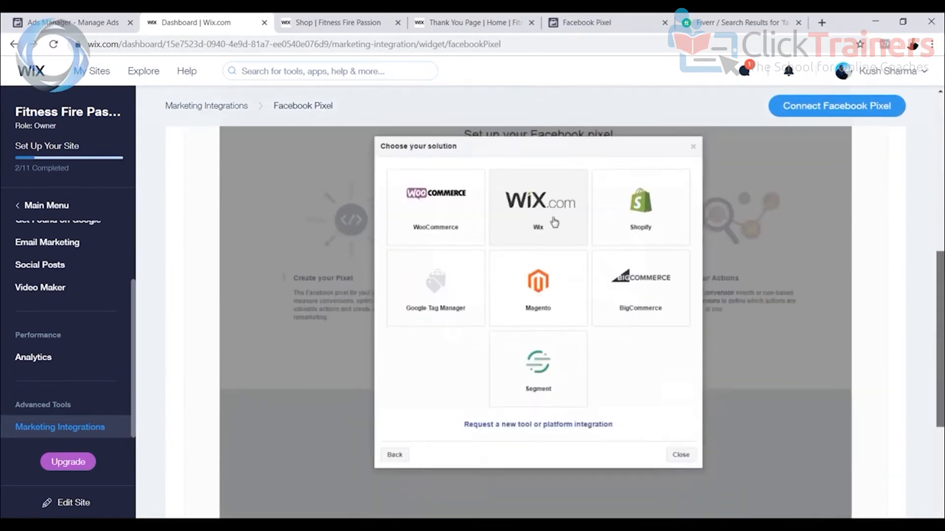
{"action": "scroll", "coordinate": [554, 222], "scroll_direction": "down", "scroll_amount": 5}
{"action": "scroll", "coordinate": [921, 235], "scroll_direction": "up", "scroll_amount": 12}
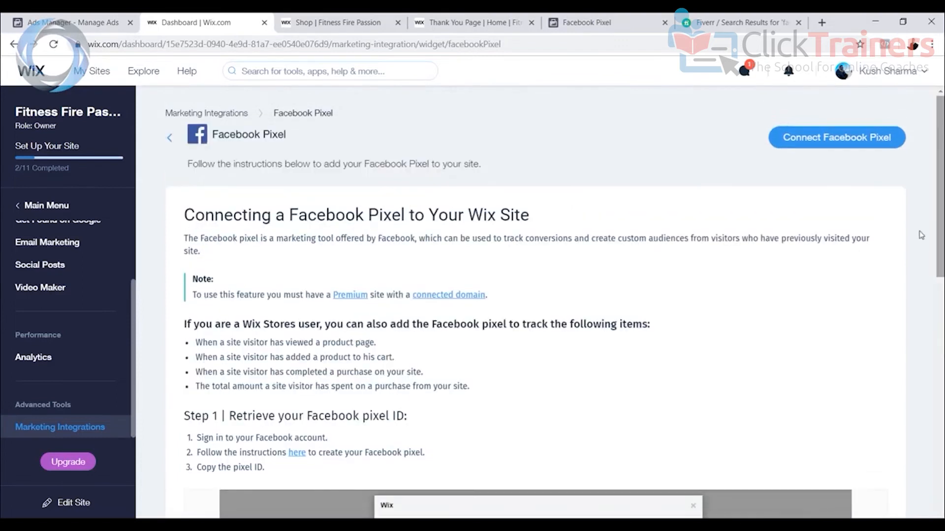
{"action": "left_click", "coordinate": [797, 135]}
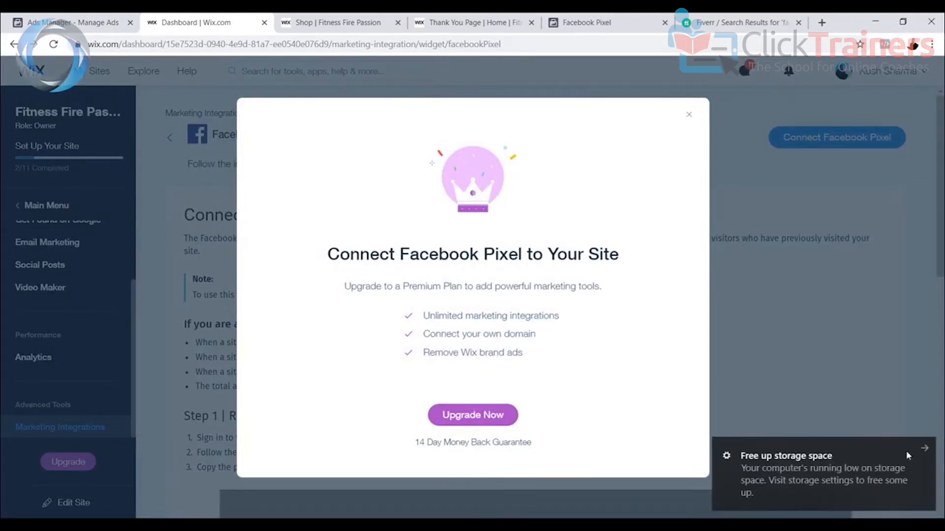
{"action": "left_click", "coordinate": [924, 449]}
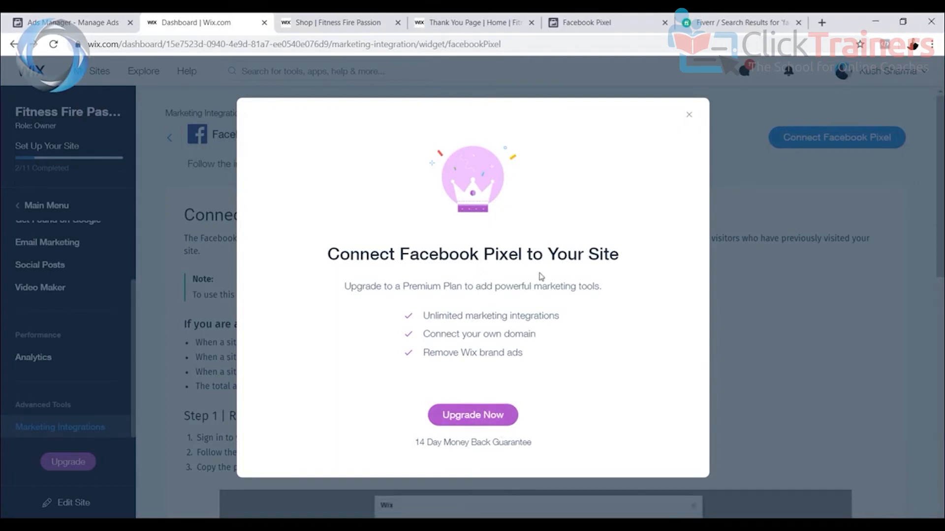
{"action": "left_click", "coordinate": [688, 115]}
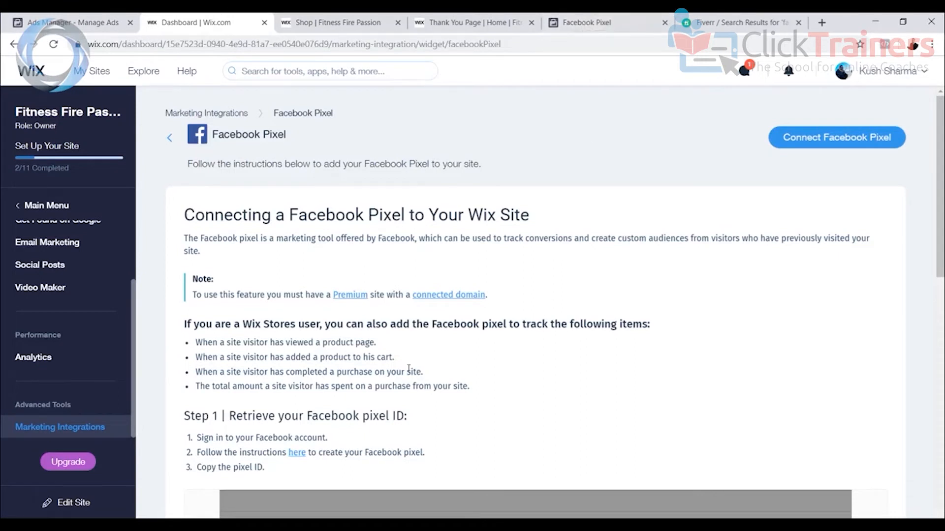
Close the Wix connection guide in Events Manager and return to the Facebook Pixel instructions in the Wix dashboard
{"action": "left_click", "coordinate": [587, 28]}
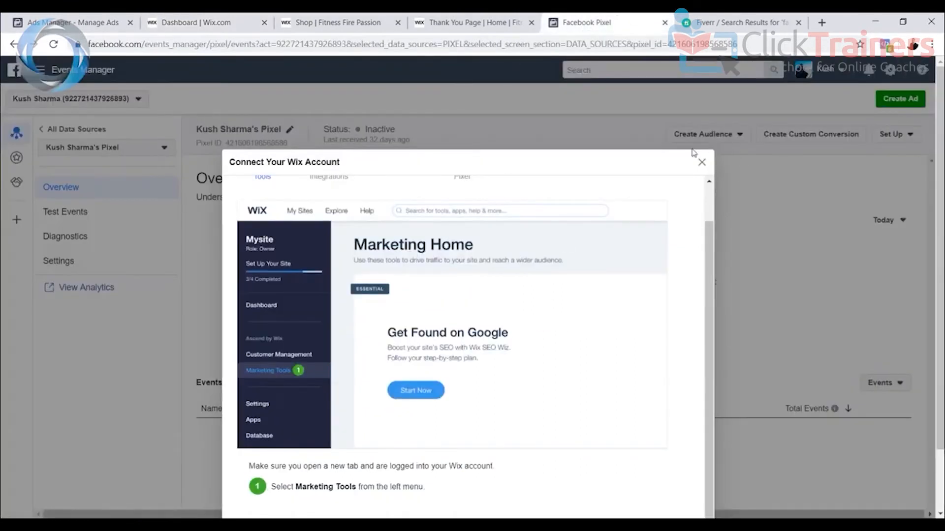
{"action": "left_click", "coordinate": [701, 163]}
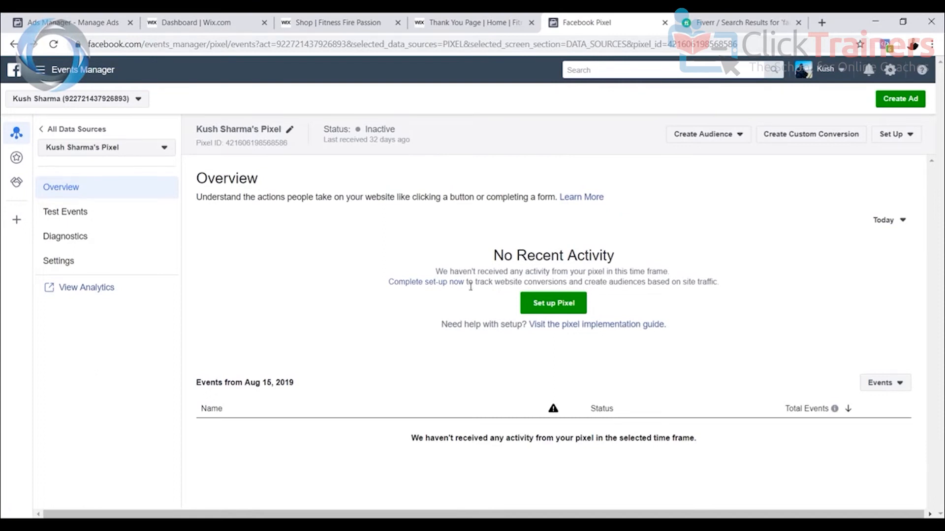
{"action": "left_click", "coordinate": [204, 20]}
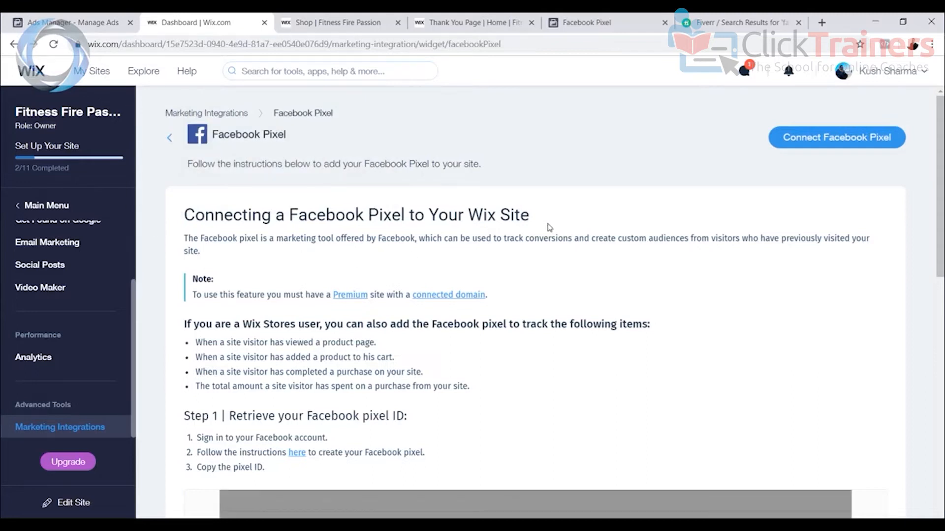
{"action": "left_click", "coordinate": [601, 27]}
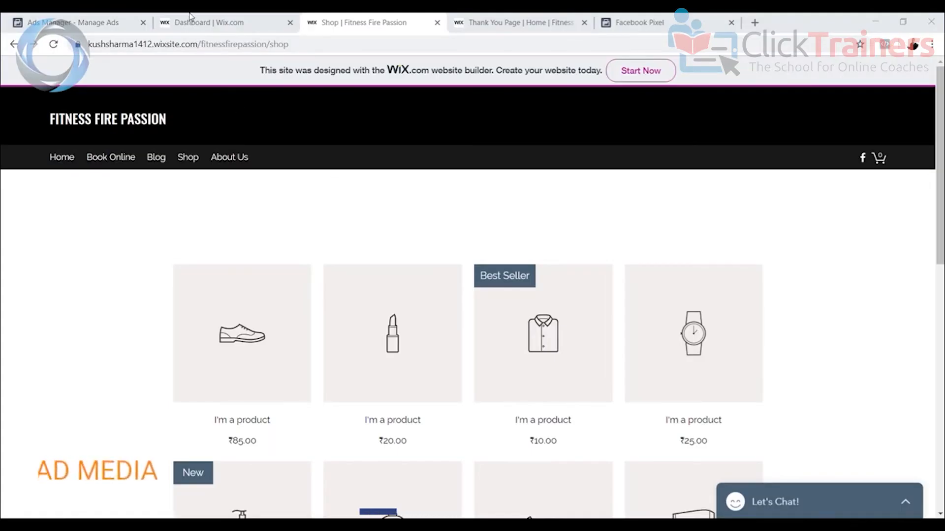
{"action": "left_click", "coordinate": [192, 22]}
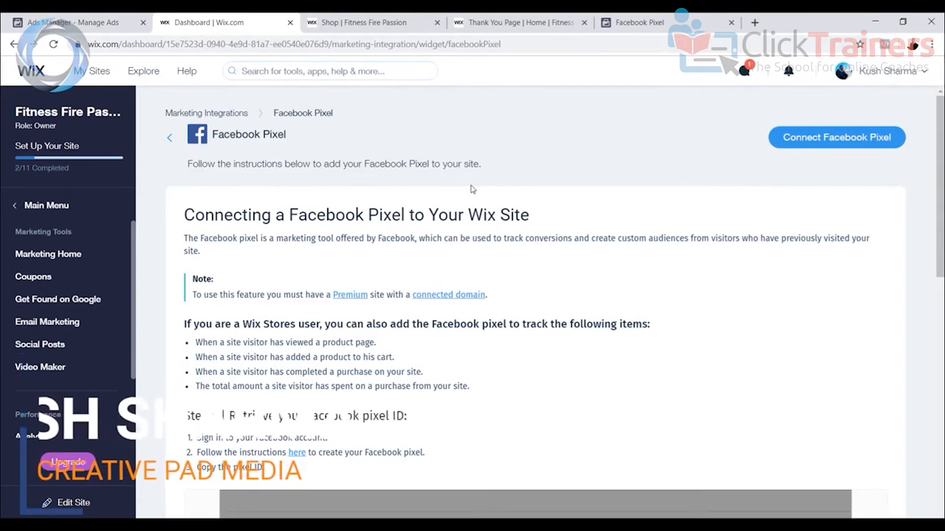
Compare the site's shop page and thank-you page with the Facebook Pixel instructions in the Wix dashboard
{"action": "left_click", "coordinate": [378, 26]}
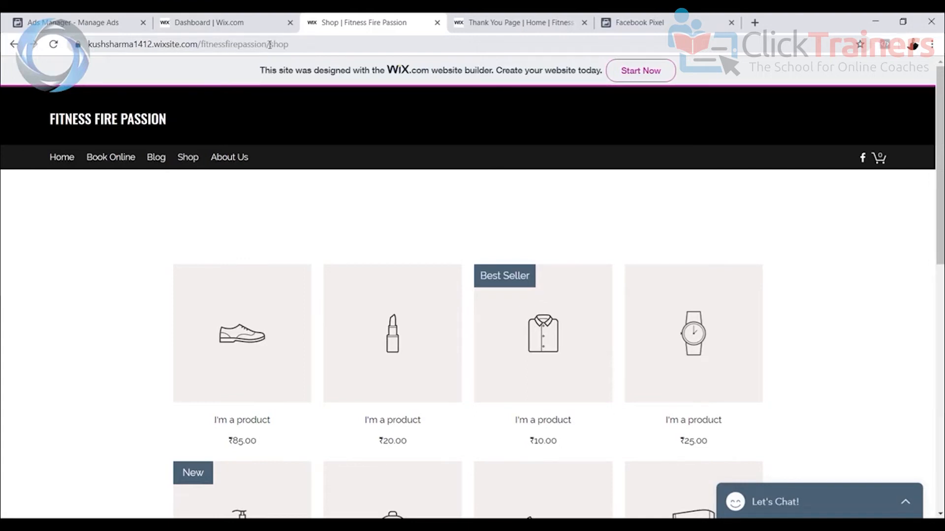
{"action": "left_click", "coordinate": [264, 25]}
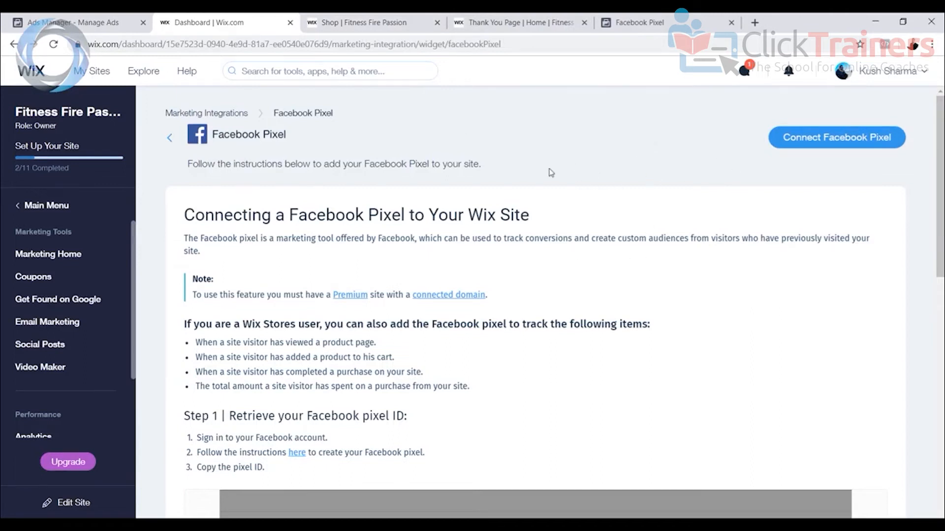
{"action": "left_click", "coordinate": [389, 23]}
{"action": "left_click", "coordinate": [506, 22]}
{"action": "left_click", "coordinate": [412, 22]}
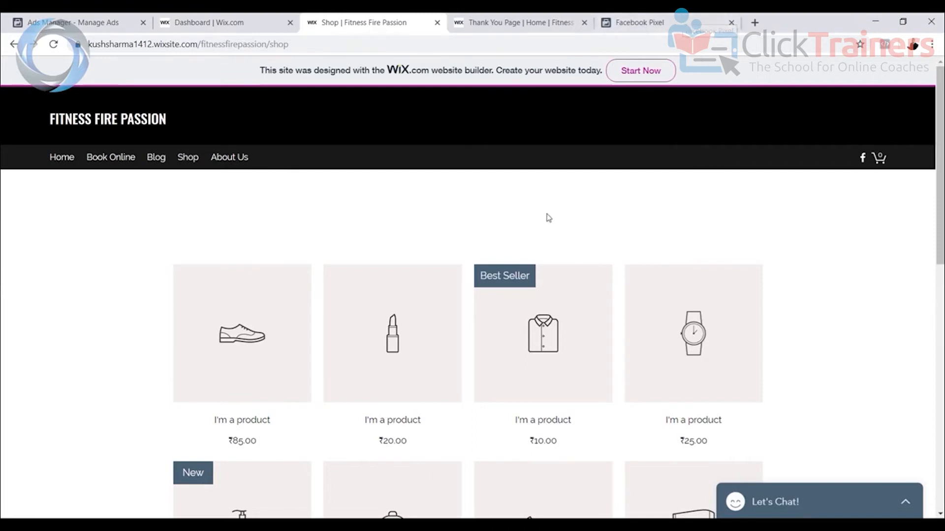
Switch to Facebook Events Manager, go to Custom Conversions and start creating a custom conversion
{"action": "left_click", "coordinate": [657, 23]}
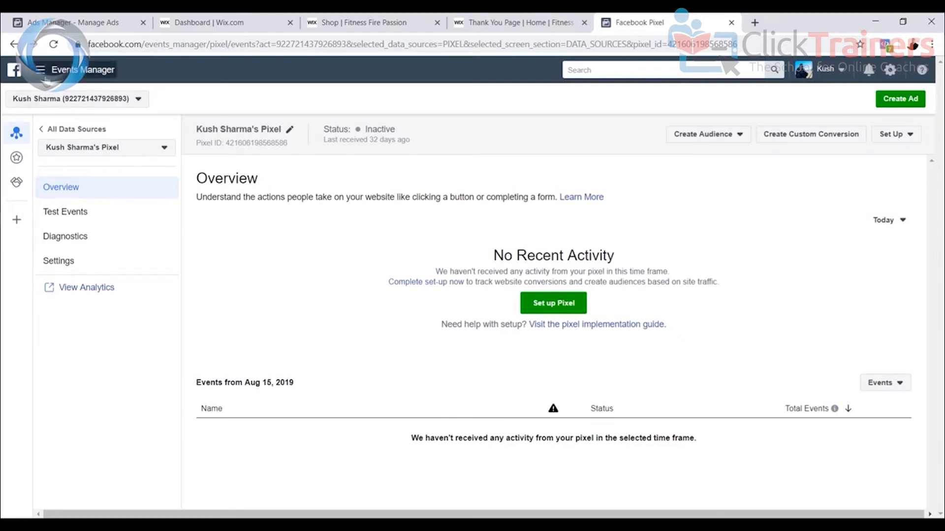
{"action": "left_click", "coordinate": [40, 70]}
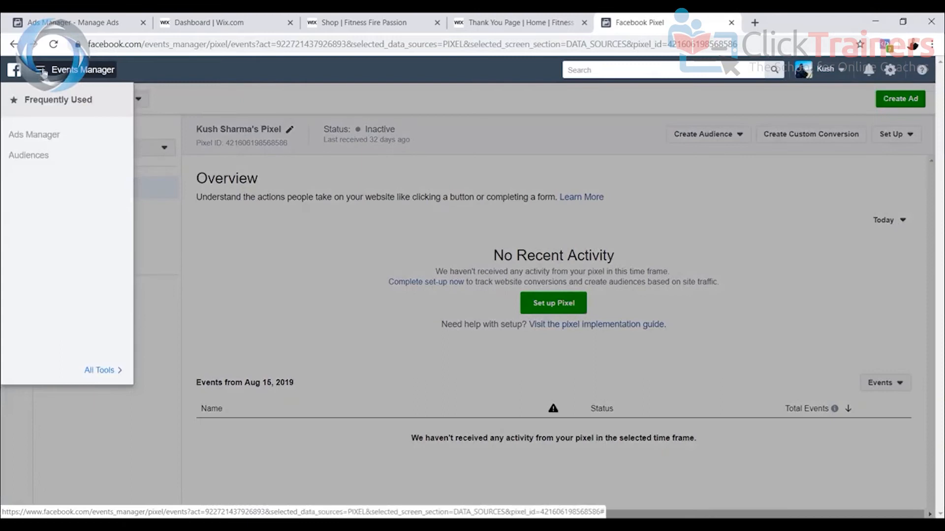
{"action": "left_click", "coordinate": [102, 370]}
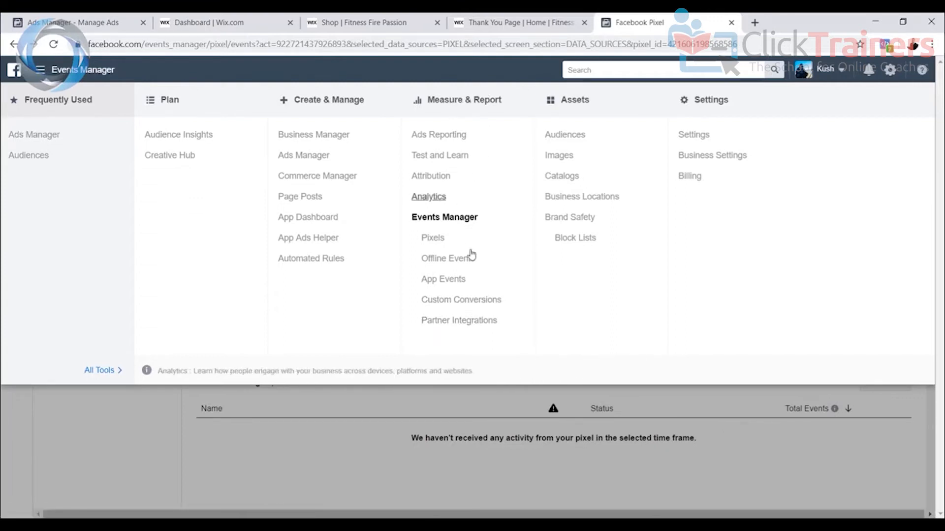
{"action": "left_click", "coordinate": [462, 301]}
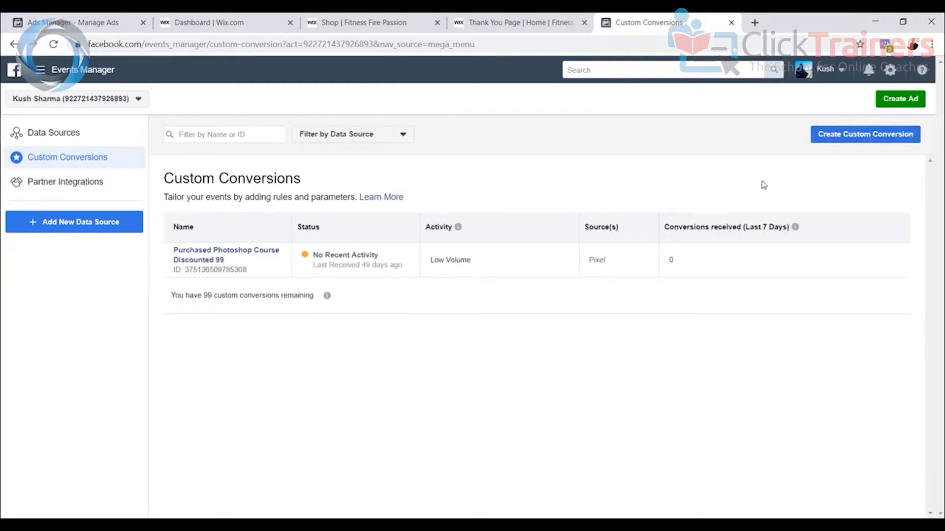
{"action": "left_click", "coordinate": [832, 136]}
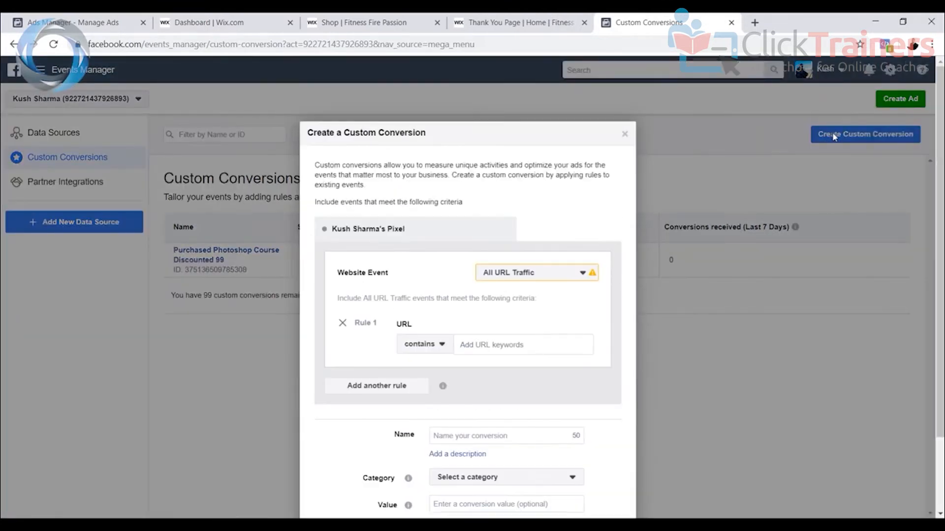
{"action": "scroll", "coordinate": [383, 204], "scroll_direction": "down", "scroll_amount": 2}
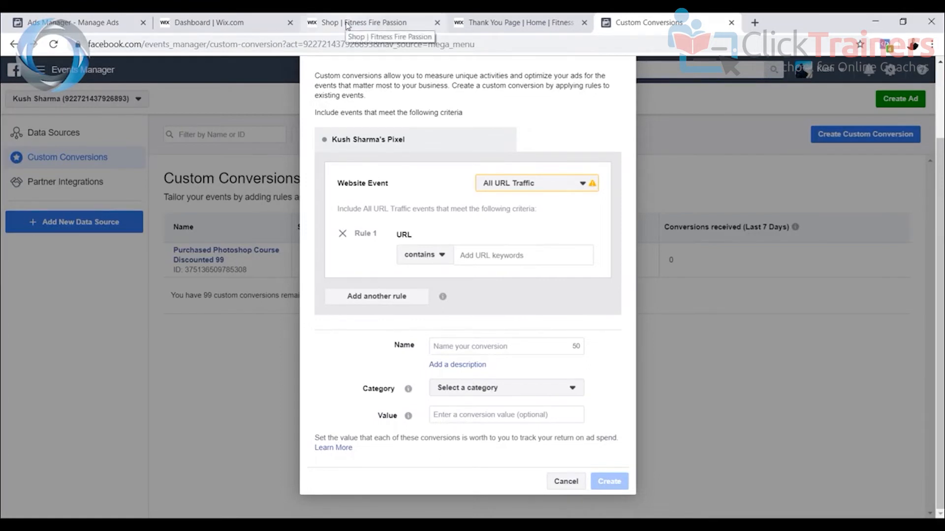
Check the products on the shop page and name the custom conversion "Purchase Online Product"
{"action": "left_click", "coordinate": [420, 26]}
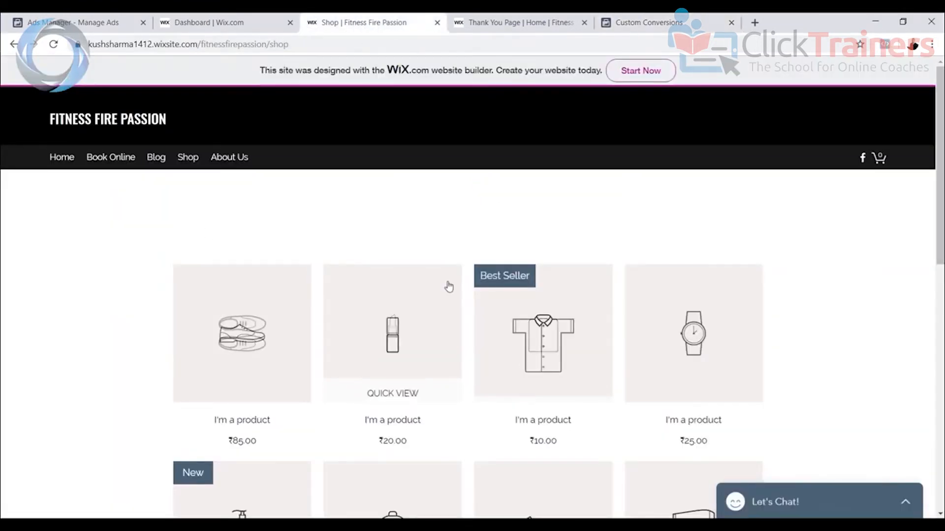
{"action": "scroll", "coordinate": [492, 255], "scroll_direction": "down", "scroll_amount": 2}
{"action": "scroll", "coordinate": [527, 325], "scroll_direction": "down", "scroll_amount": 4}
{"action": "scroll", "coordinate": [566, 305], "scroll_direction": "up", "scroll_amount": 4}
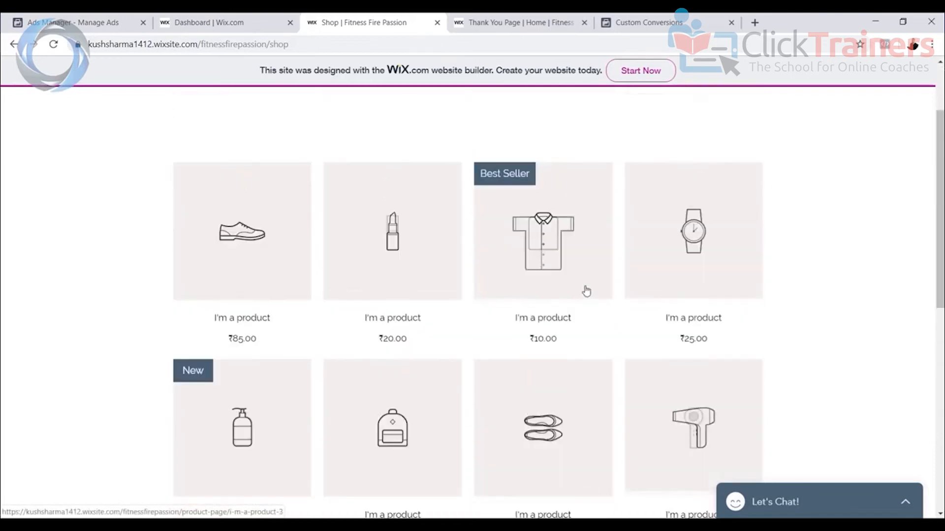
{"action": "left_click", "coordinate": [489, 24]}
{"action": "left_click", "coordinate": [645, 23]}
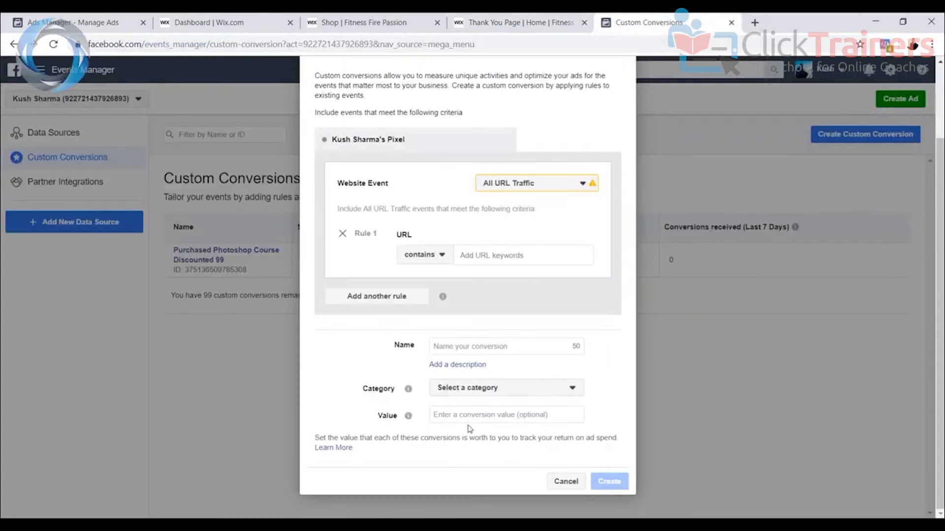
{"action": "left_click", "coordinate": [461, 343]}
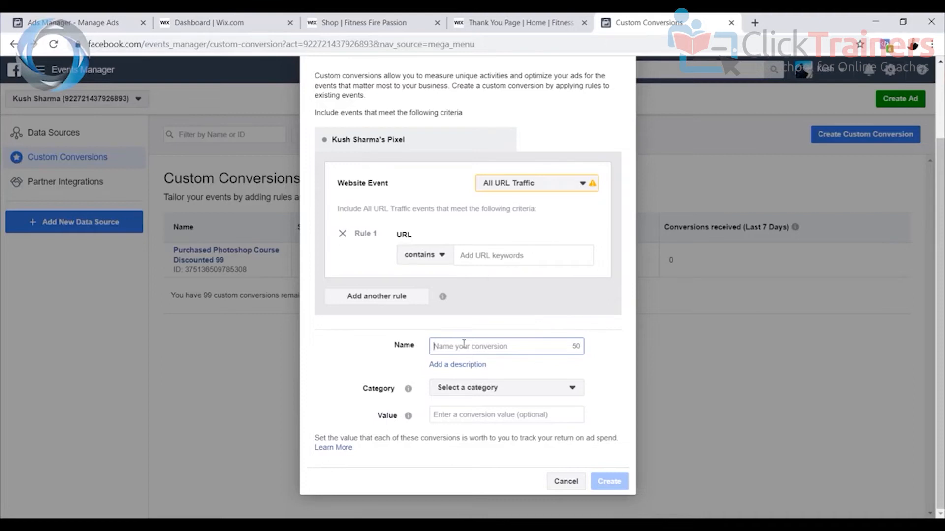
{"action": "type", "text": "Purchase Online Product"}
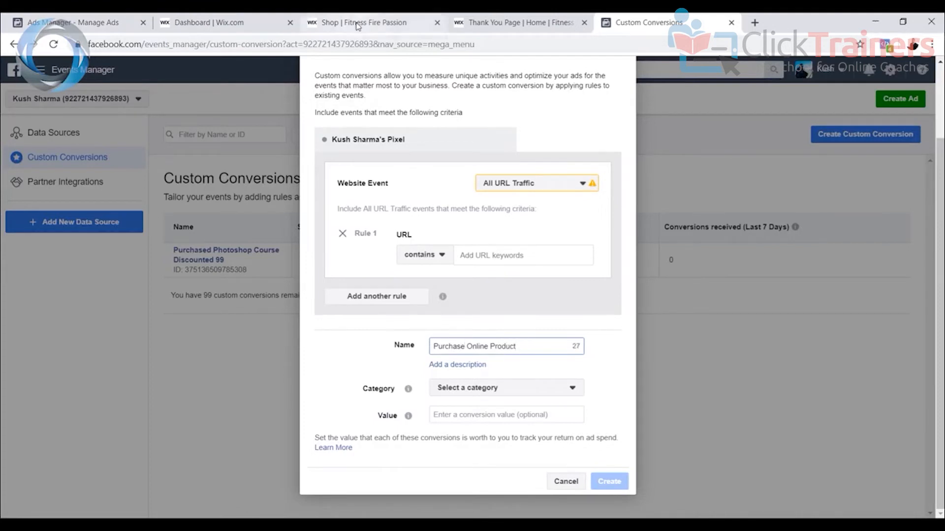
Examine the thank-you page's order message and details, comparing the page and its address with the shop page
{"action": "left_click", "coordinate": [339, 20]}
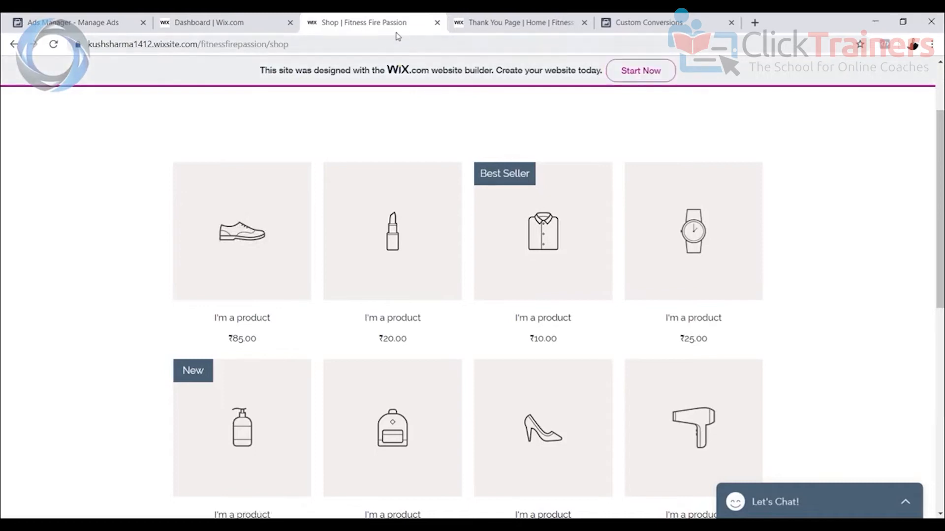
{"action": "left_click", "coordinate": [494, 28]}
{"action": "left_click_drag", "start_coordinate": [294, 116], "coordinate": [536, 74]}
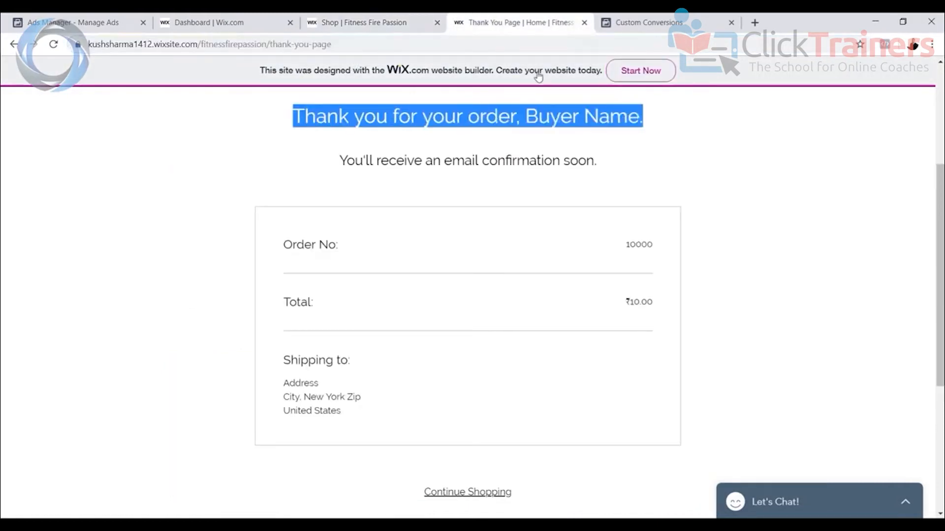
{"action": "left_click", "coordinate": [374, 22]}
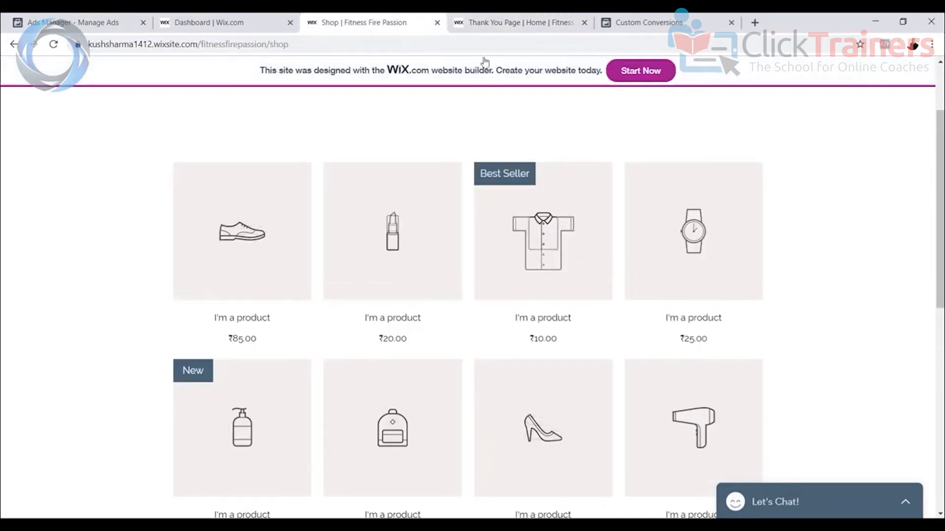
{"action": "left_click", "coordinate": [499, 26]}
{"action": "scroll", "coordinate": [338, 185], "scroll_direction": "up", "scroll_amount": 4}
{"action": "scroll", "coordinate": [493, 316], "scroll_direction": "down", "scroll_amount": 4}
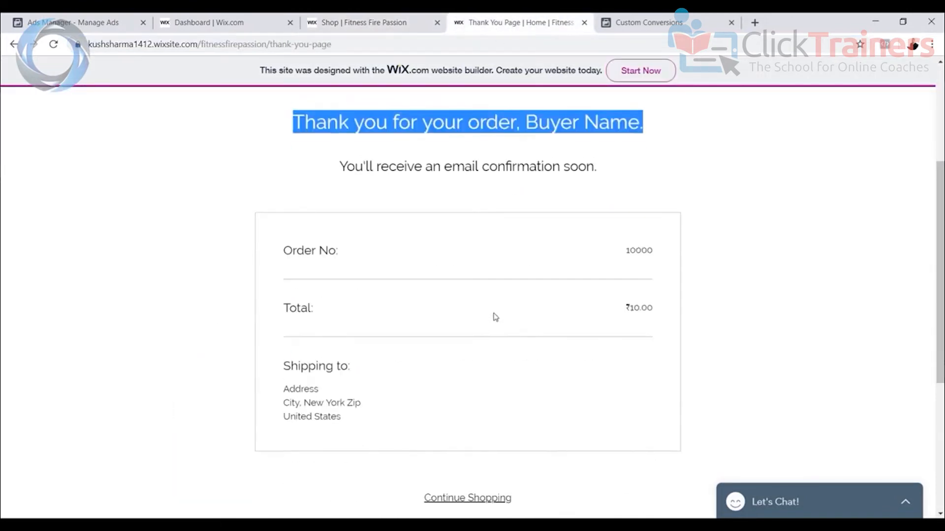
{"action": "scroll", "coordinate": [494, 312], "scroll_direction": "up", "scroll_amount": 2}
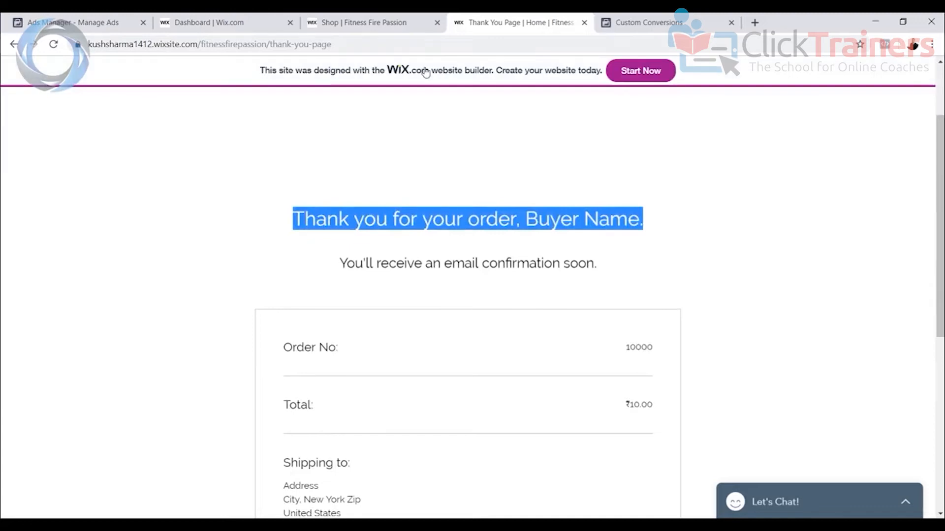
{"action": "left_click", "coordinate": [379, 23]}
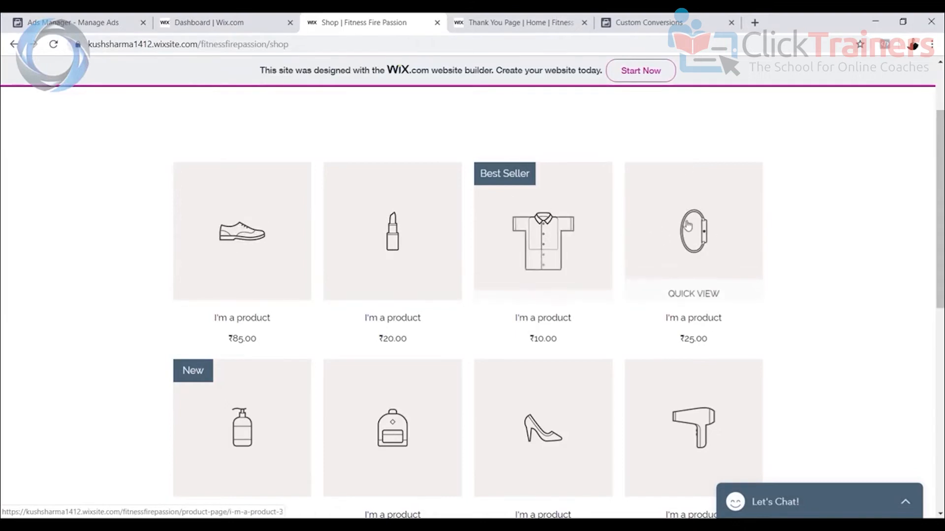
{"action": "left_click", "coordinate": [524, 22]}
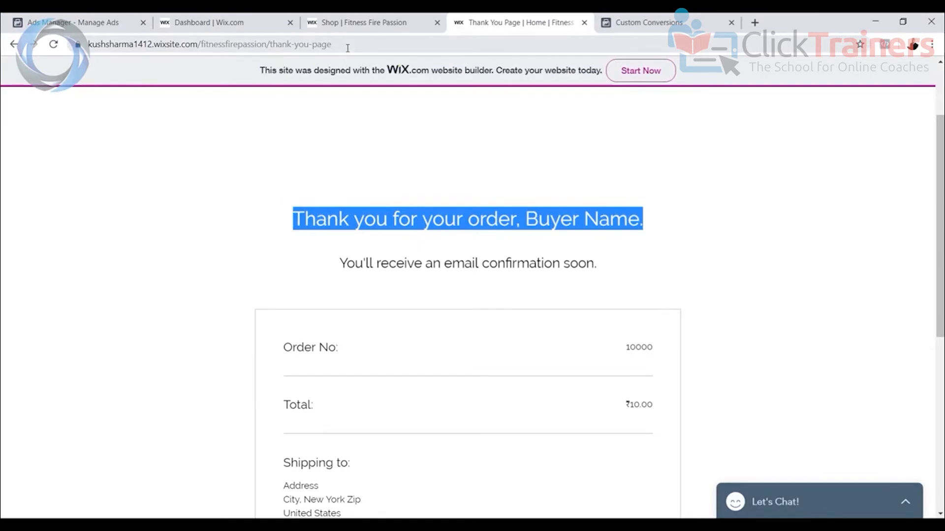
{"action": "left_click", "coordinate": [333, 22]}
{"action": "left_click", "coordinate": [529, 22]}
Review the custom conversion's website event and URL condition options against the thank-you page and its address
{"action": "left_click", "coordinate": [642, 22]}
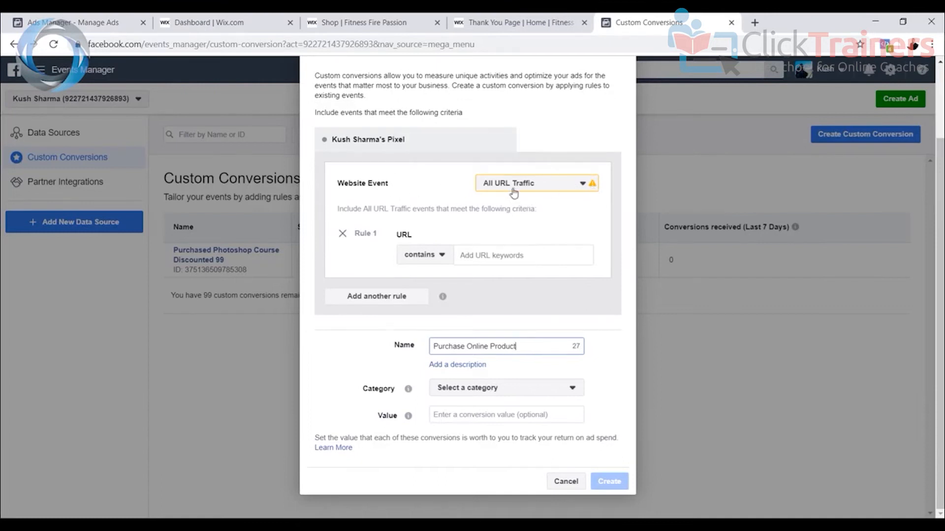
{"action": "left_click", "coordinate": [536, 190]}
{"action": "left_click", "coordinate": [535, 189]}
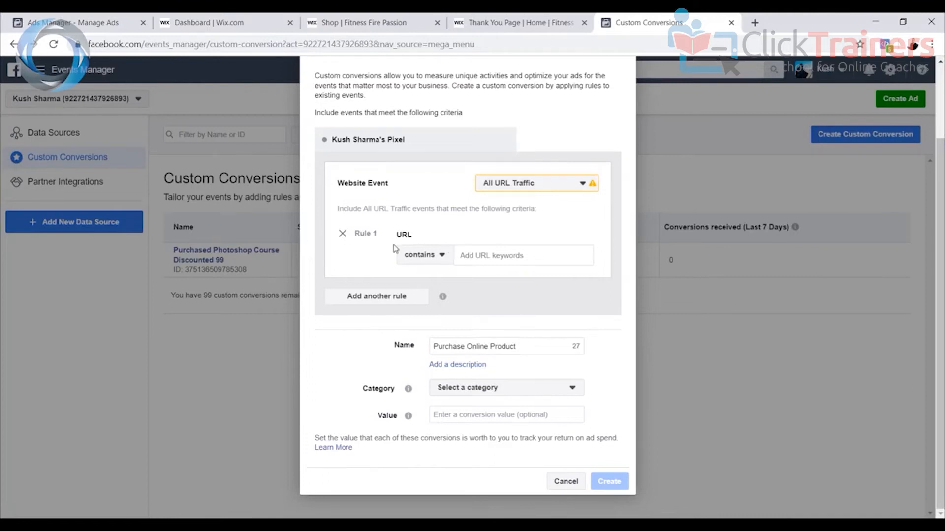
{"action": "left_click", "coordinate": [516, 22]}
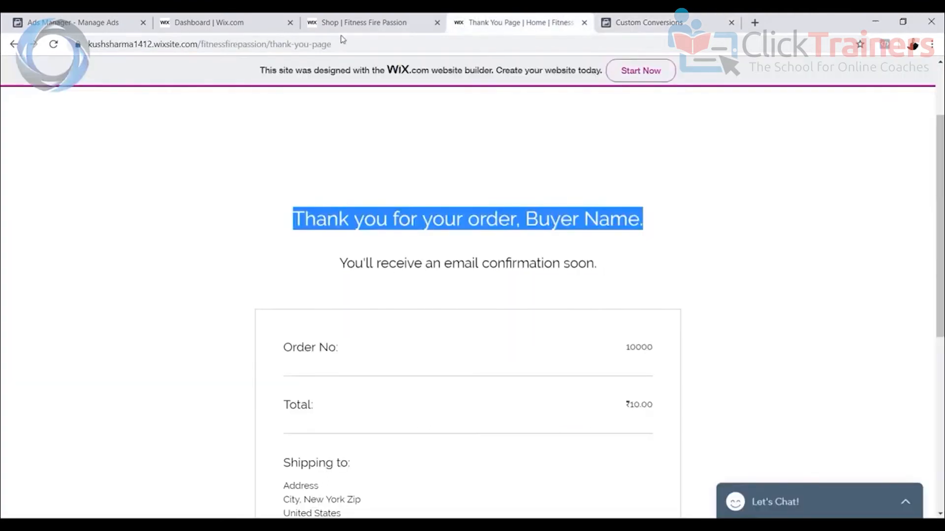
{"action": "left_click", "coordinate": [639, 29]}
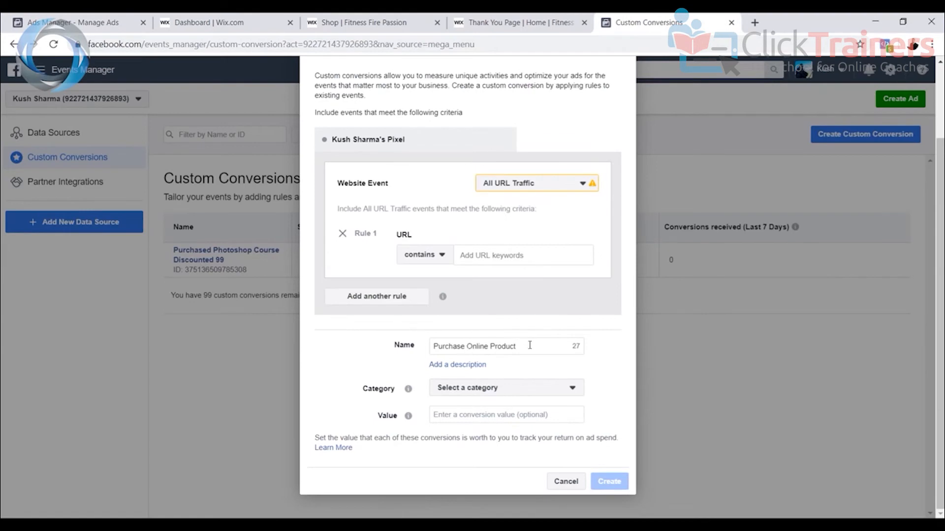
{"action": "left_click", "coordinate": [505, 28]}
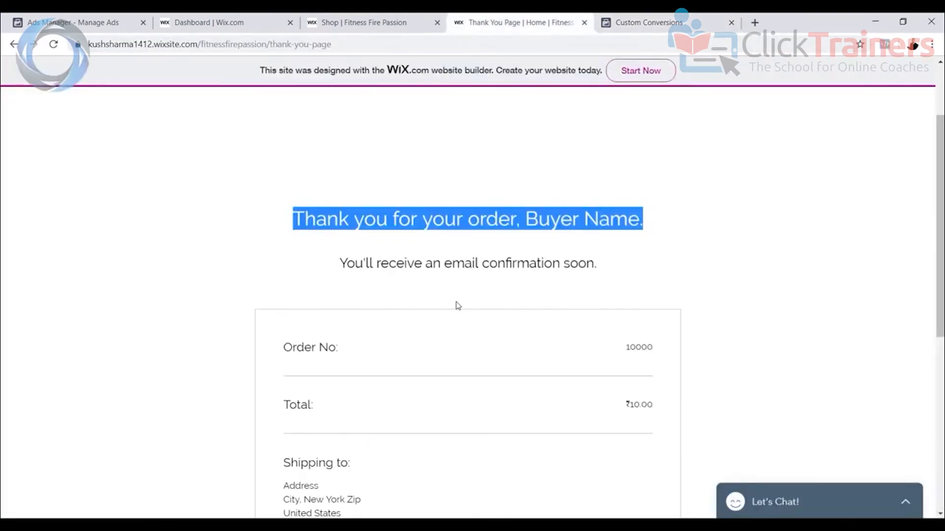
{"action": "left_click", "coordinate": [645, 22]}
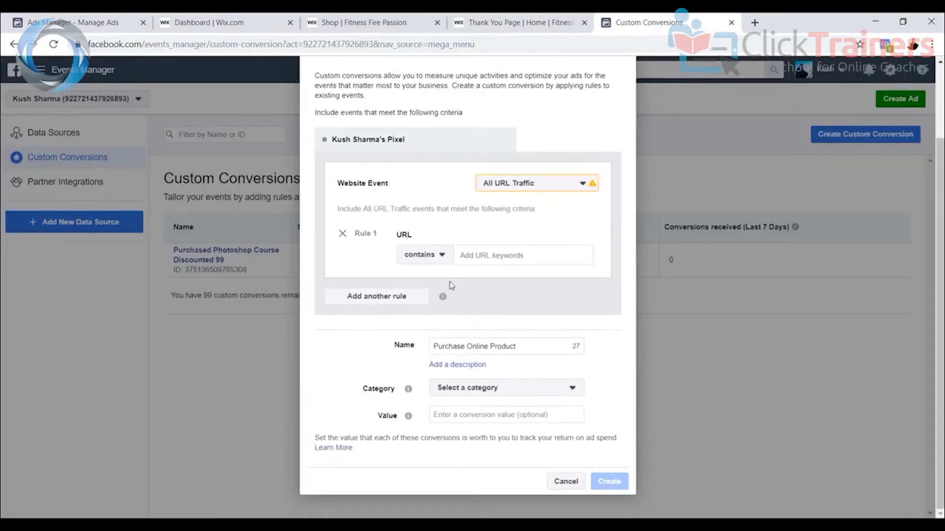
{"action": "left_click", "coordinate": [512, 22]}
{"action": "left_click", "coordinate": [319, 46]}
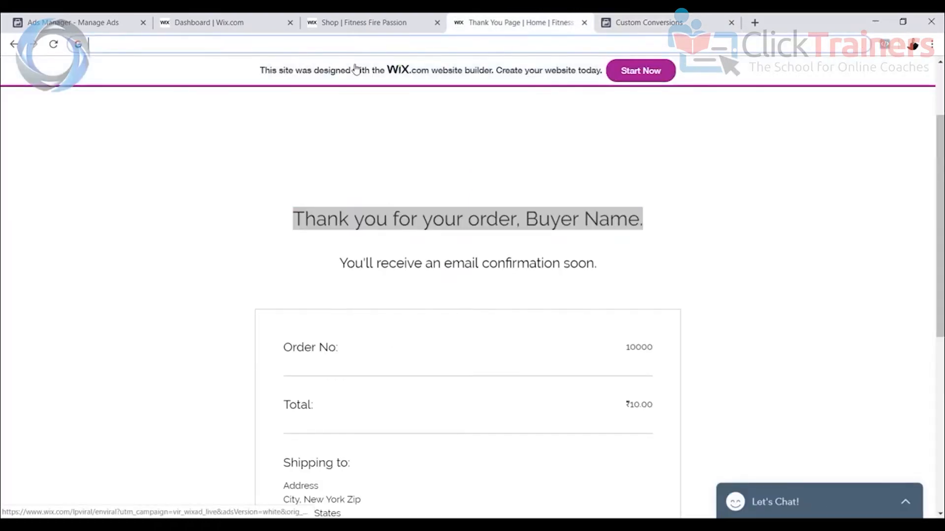
{"action": "left_click", "coordinate": [689, 23]}
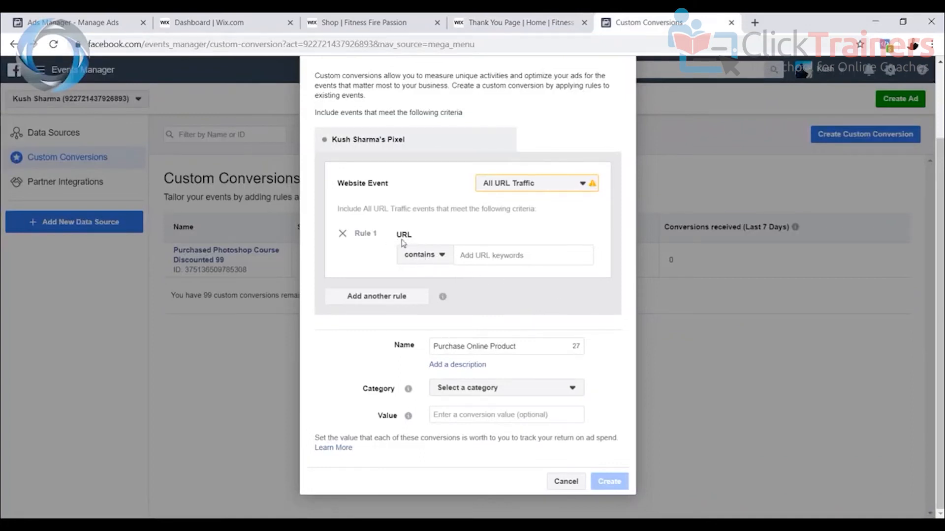
{"action": "left_click", "coordinate": [423, 255]}
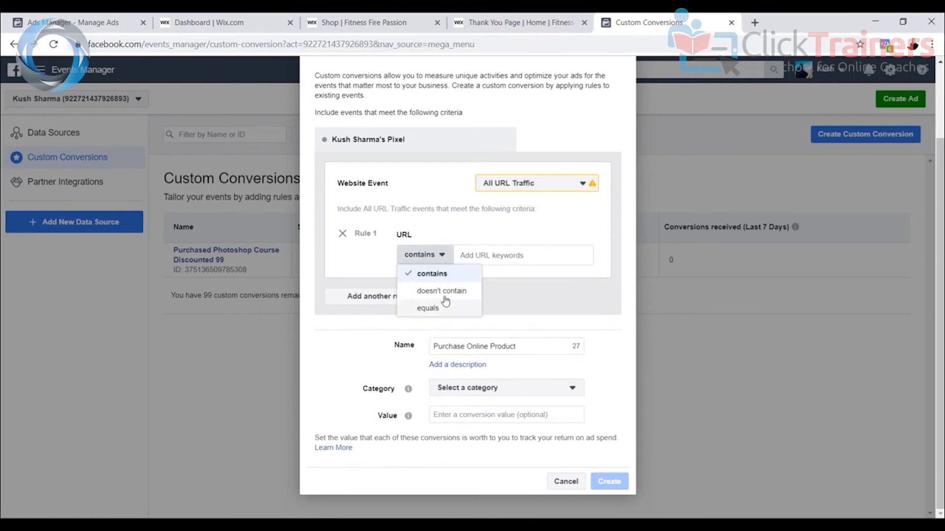
{"action": "left_click", "coordinate": [467, 228]}
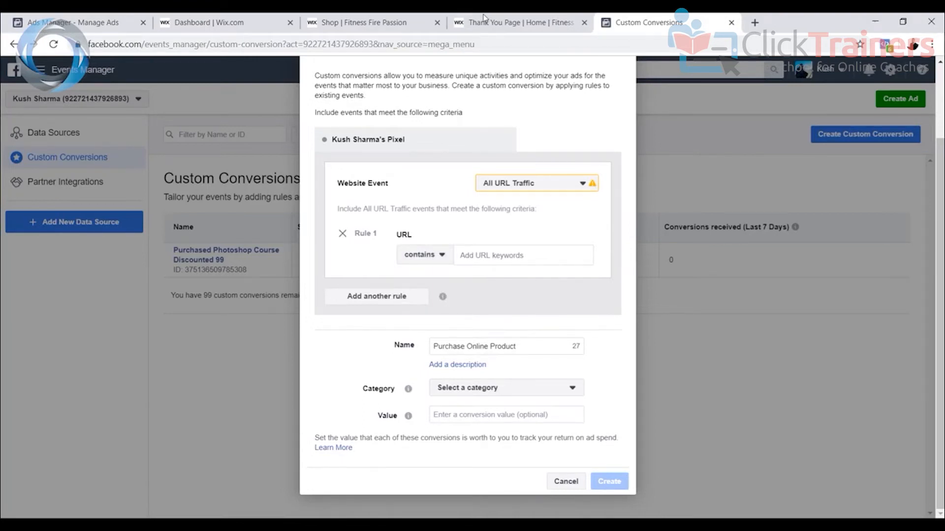
Try appending 123 to the thank-you page's address and remove it again without loading the page
{"action": "left_click", "coordinate": [516, 22]}
{"action": "left_click", "coordinate": [346, 44]}
{"action": "left_click", "coordinate": [346, 44]}
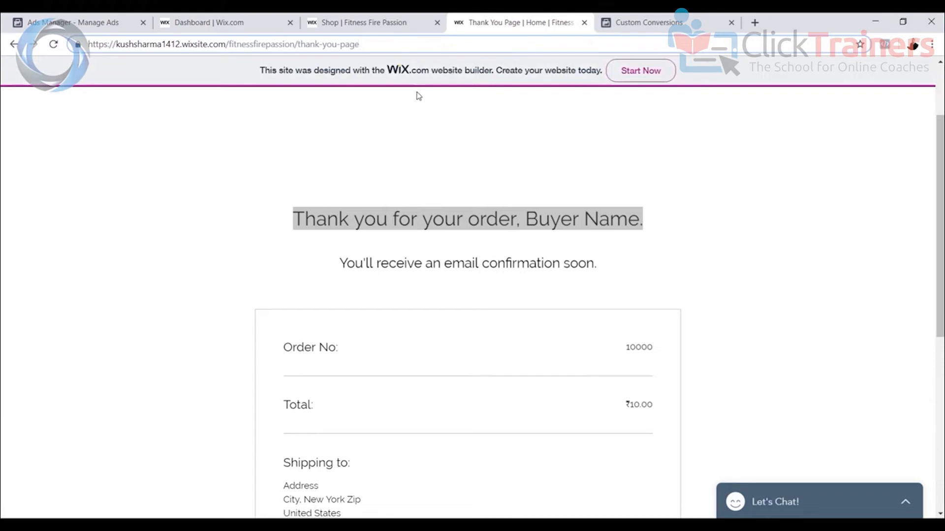
{"action": "left_click", "coordinate": [377, 53]}
{"action": "type", "text": "123"}
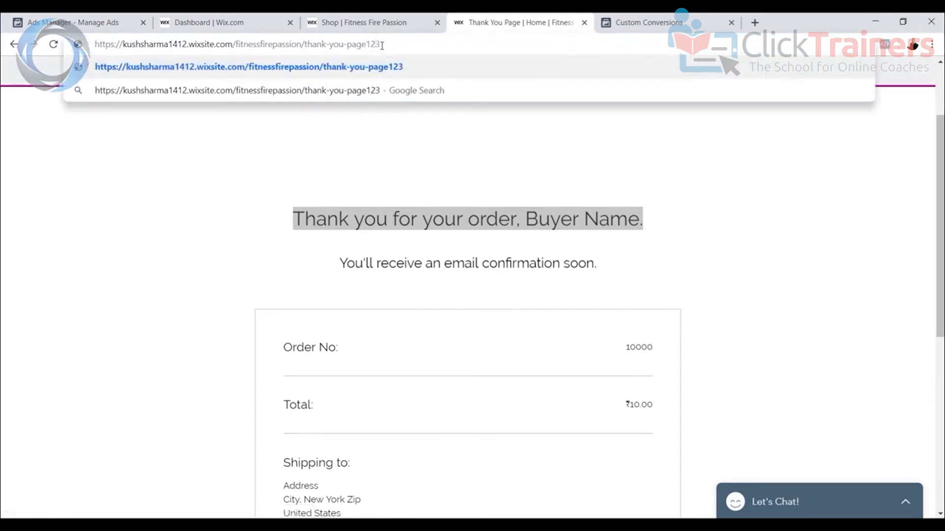
{"action": "left_click_drag", "start_coordinate": [380, 44], "coordinate": [366, 44]}
{"action": "key", "text": "BackSpace"}
Try the equals condition for the custom conversion's URL rule
{"action": "left_click", "coordinate": [657, 23]}
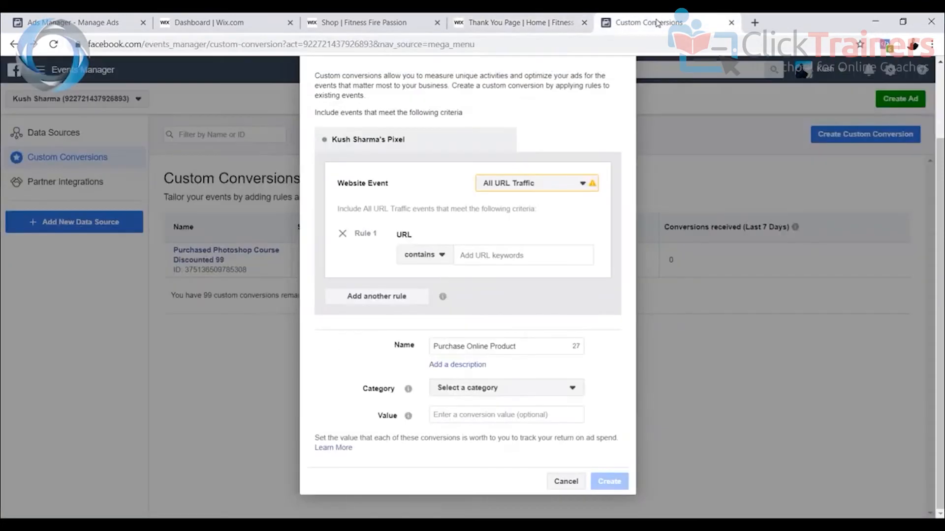
{"action": "left_click", "coordinate": [426, 266]}
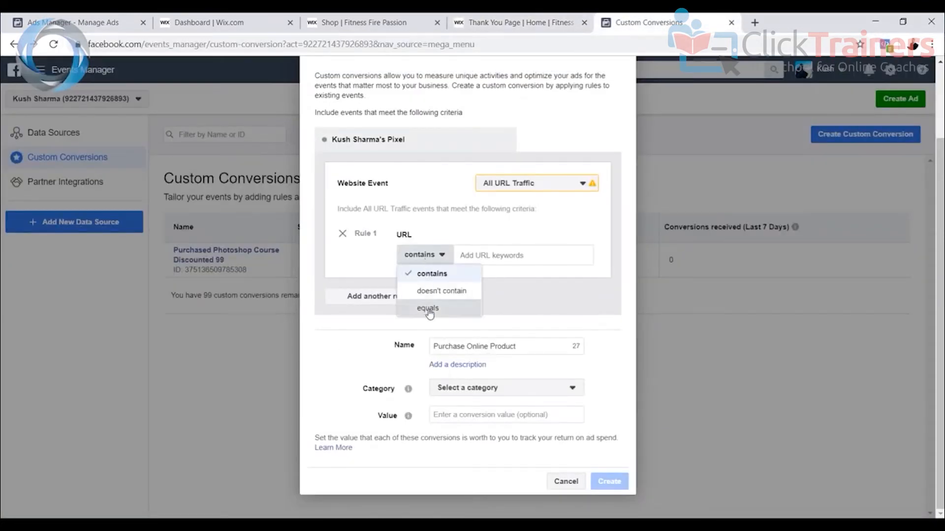
{"action": "left_click", "coordinate": [428, 310]}
{"action": "left_click", "coordinate": [475, 256]}
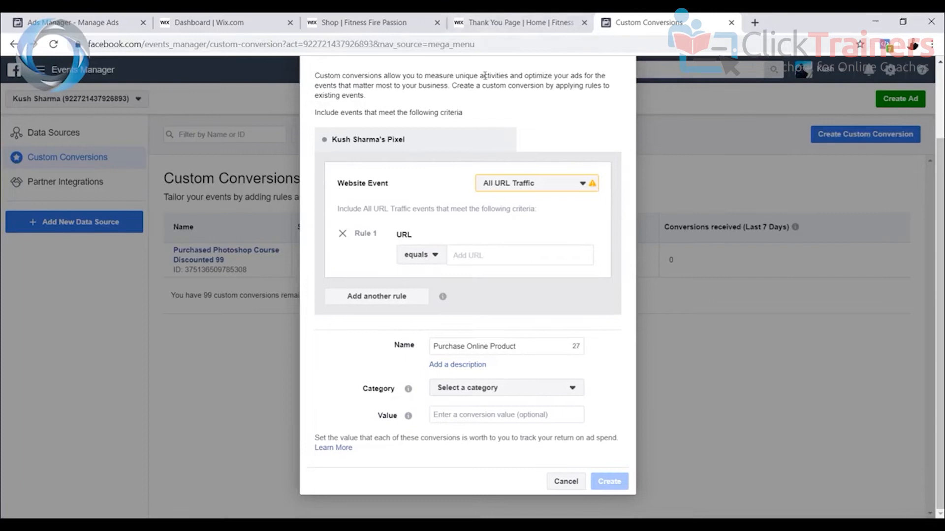
Copy the full web address of the thank-you page
{"action": "left_click", "coordinate": [511, 23]}
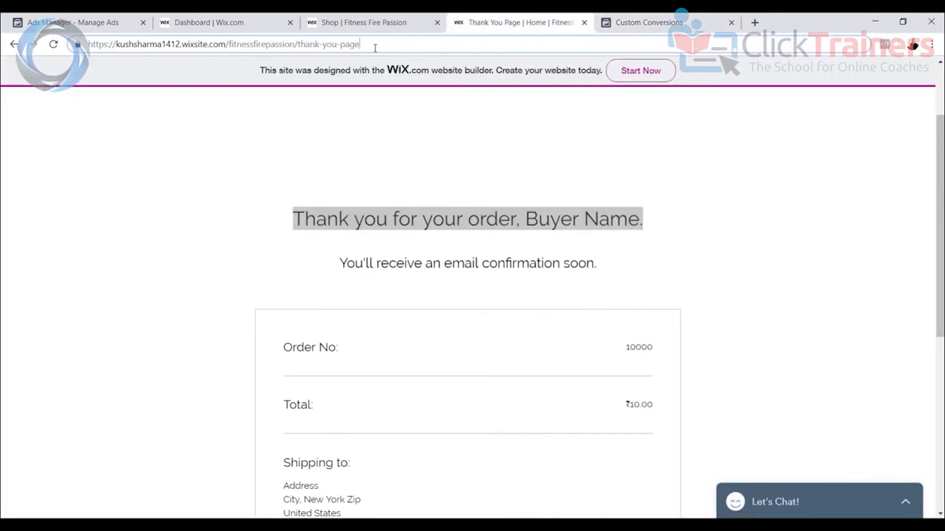
{"action": "left_click_drag", "start_coordinate": [362, 44], "coordinate": [117, 44]}
{"action": "key", "text": "ctrl+c"}
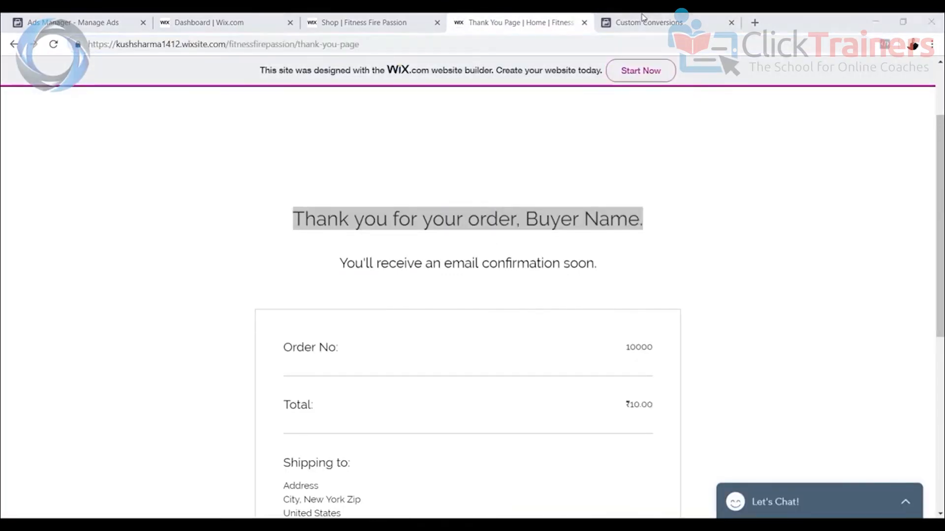
Set the custom conversion's URL condition to contains and add the copied thank-you page address as its keyword
{"action": "left_click", "coordinate": [74, 22]}
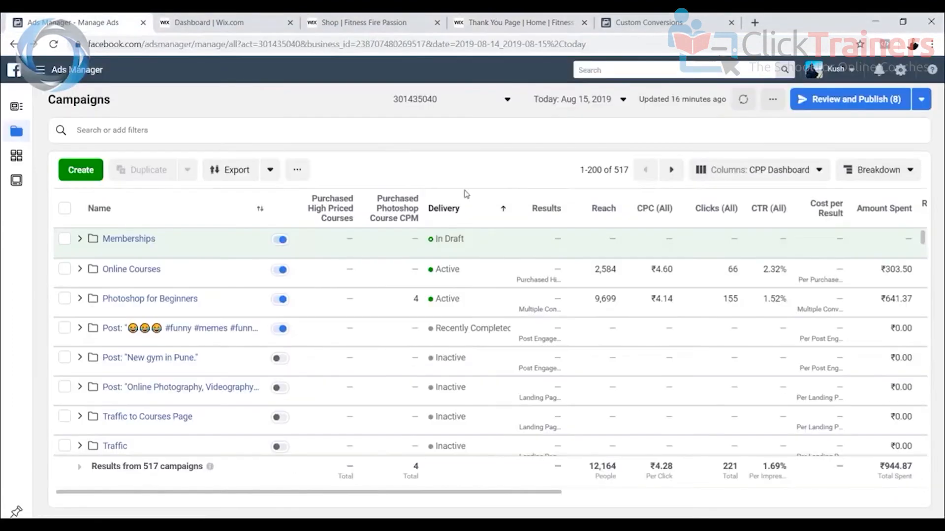
{"action": "left_click", "coordinate": [644, 22]}
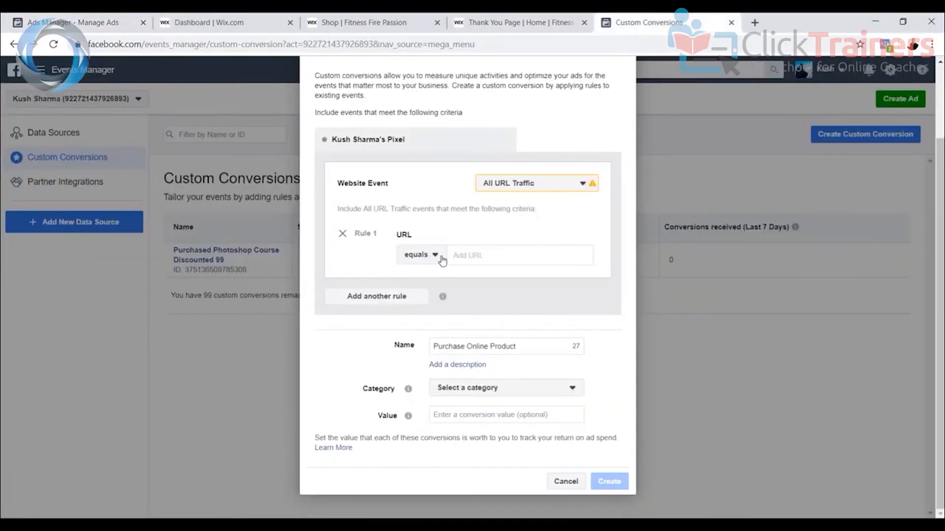
{"action": "left_click", "coordinate": [422, 255]}
{"action": "left_click", "coordinate": [426, 275]}
{"action": "left_click", "coordinate": [482, 256]}
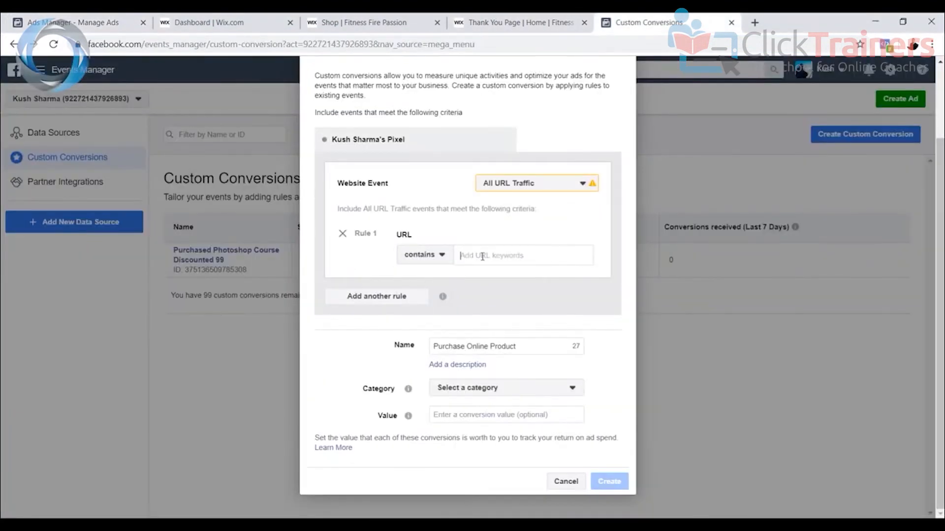
{"action": "key", "text": "ctrl+v"}
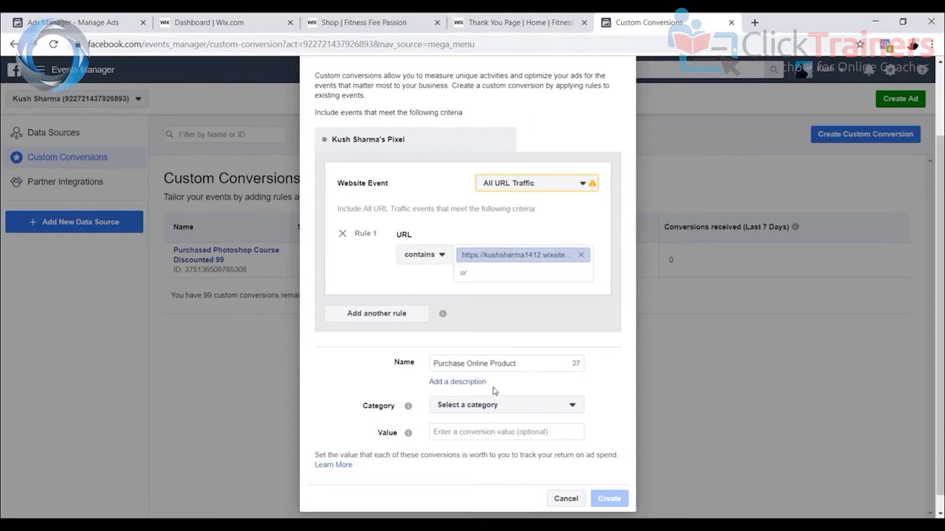
Check the thank-you page's address against the URL entered in the custom conversion rule
{"action": "left_click", "coordinate": [512, 22]}
{"action": "left_click", "coordinate": [433, 45]}
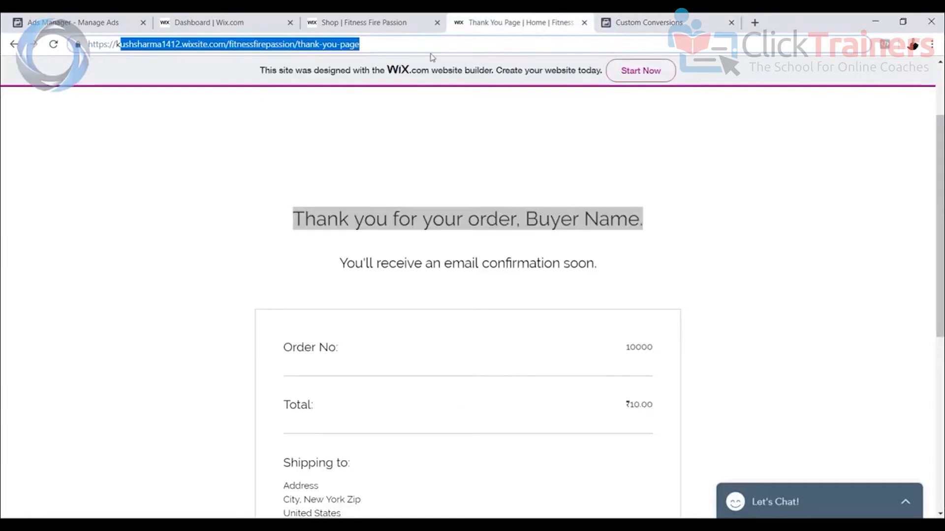
{"action": "left_click", "coordinate": [386, 45]}
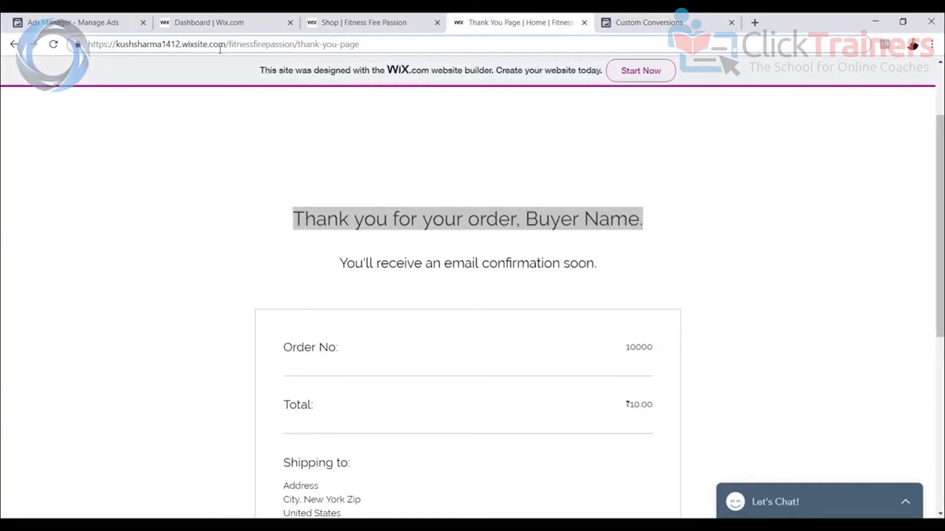
{"action": "left_click", "coordinate": [647, 22]}
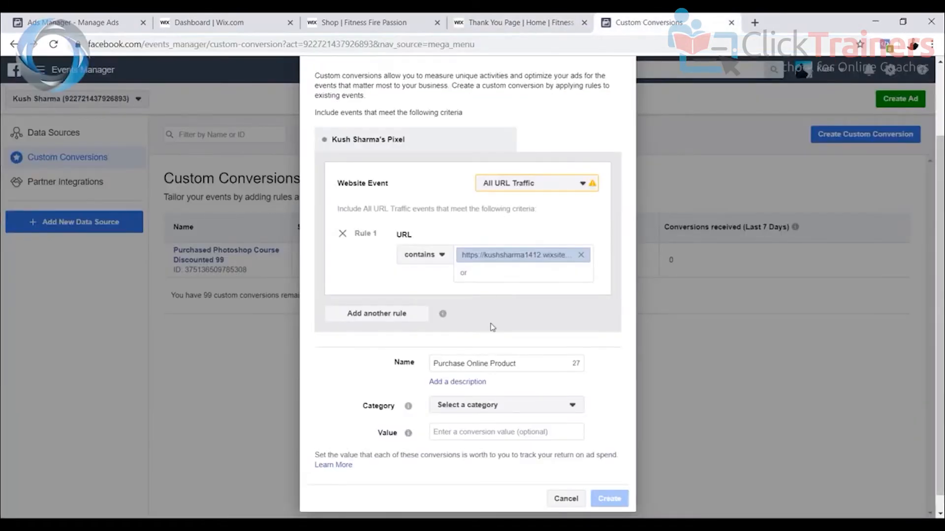
Set the custom conversion's category to Purchase
{"action": "scroll", "coordinate": [458, 300], "scroll_direction": "down", "scroll_amount": 1}
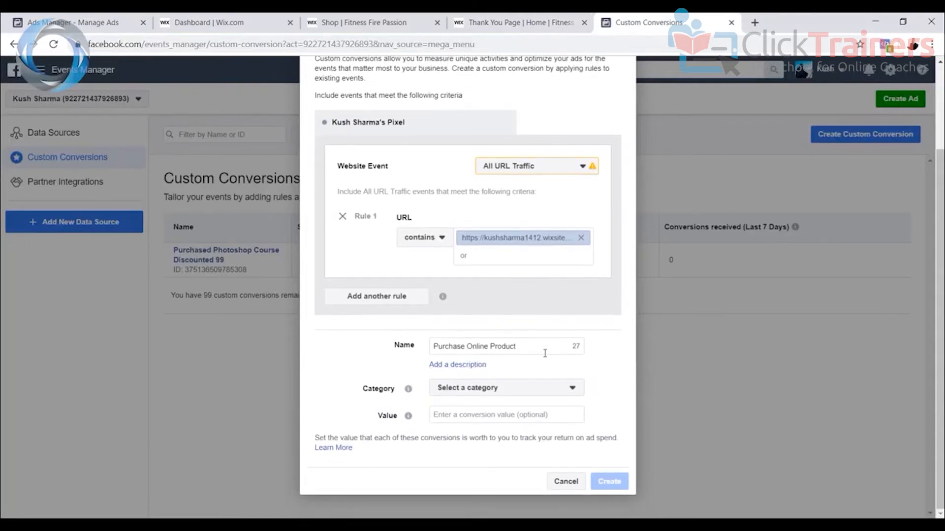
{"action": "left_click", "coordinate": [478, 393]}
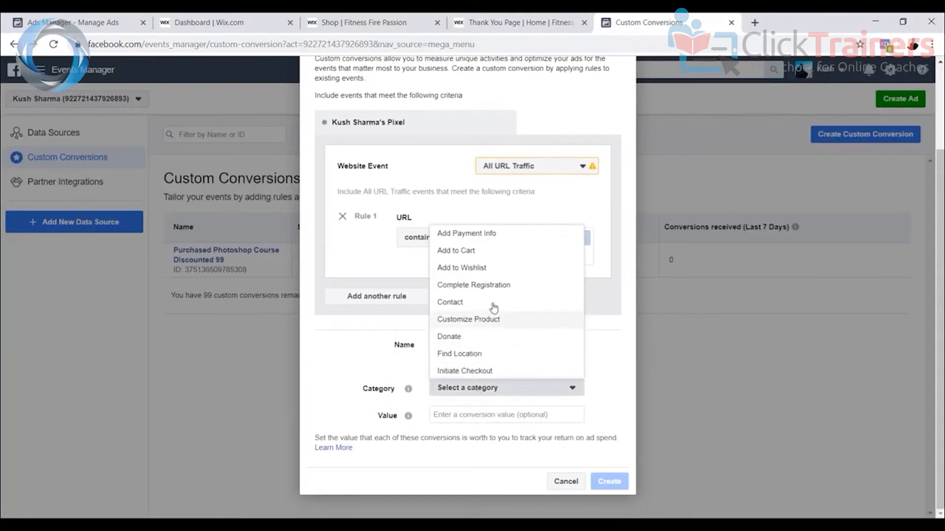
{"action": "scroll", "coordinate": [492, 305], "scroll_direction": "down", "scroll_amount": 3}
{"action": "scroll", "coordinate": [485, 290], "scroll_direction": "up", "scroll_amount": 3}
{"action": "scroll", "coordinate": [484, 295], "scroll_direction": "down", "scroll_amount": 2}
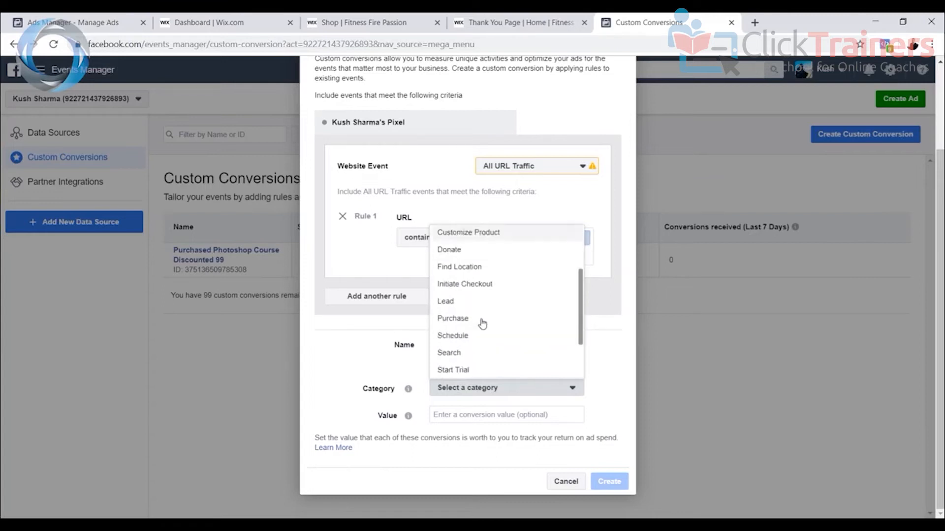
{"action": "scroll", "coordinate": [483, 324], "scroll_direction": "down", "scroll_amount": 1}
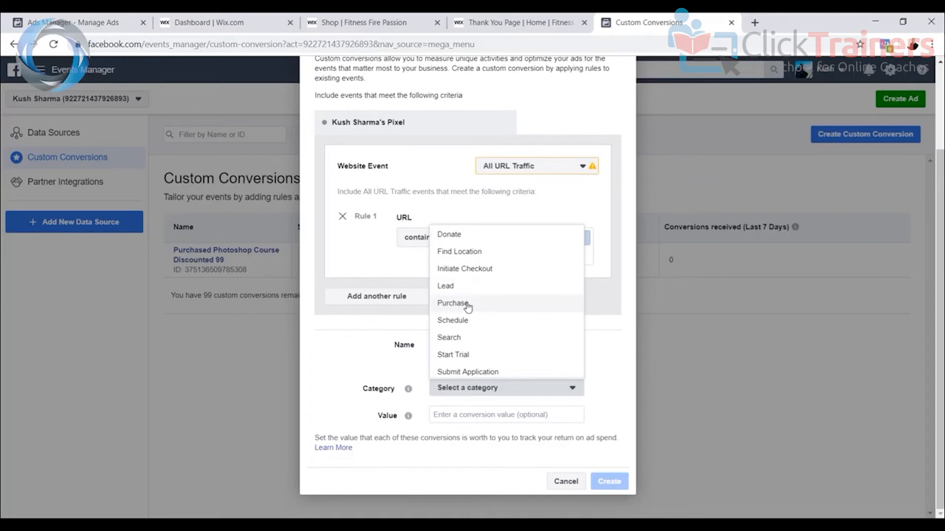
{"action": "left_click", "coordinate": [472, 305]}
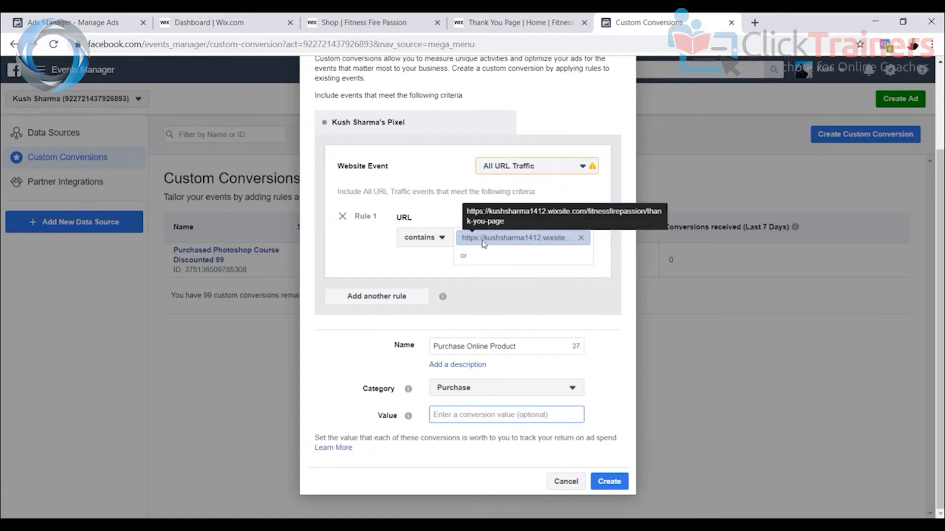
Review the thank-you page and its full address once more alongside the completed conversion settings
{"action": "left_click", "coordinate": [490, 27]}
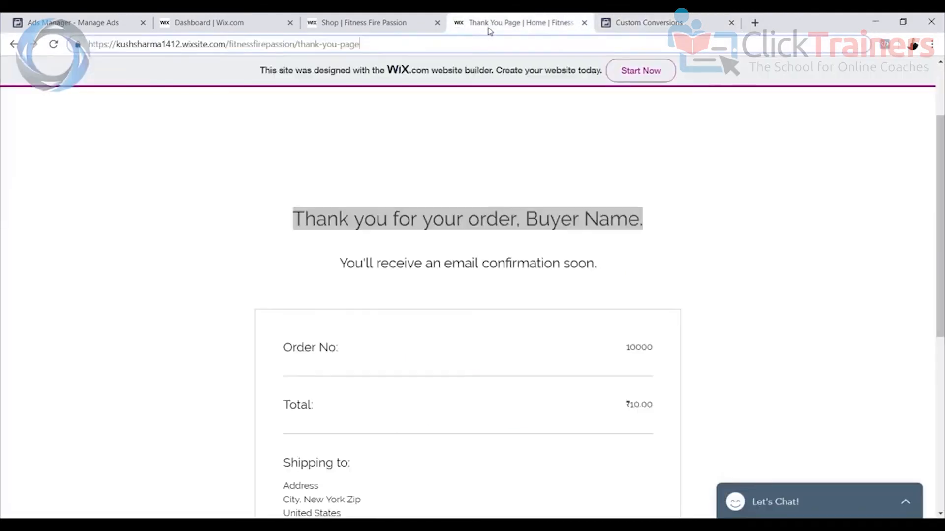
{"action": "left_click", "coordinate": [727, 27]}
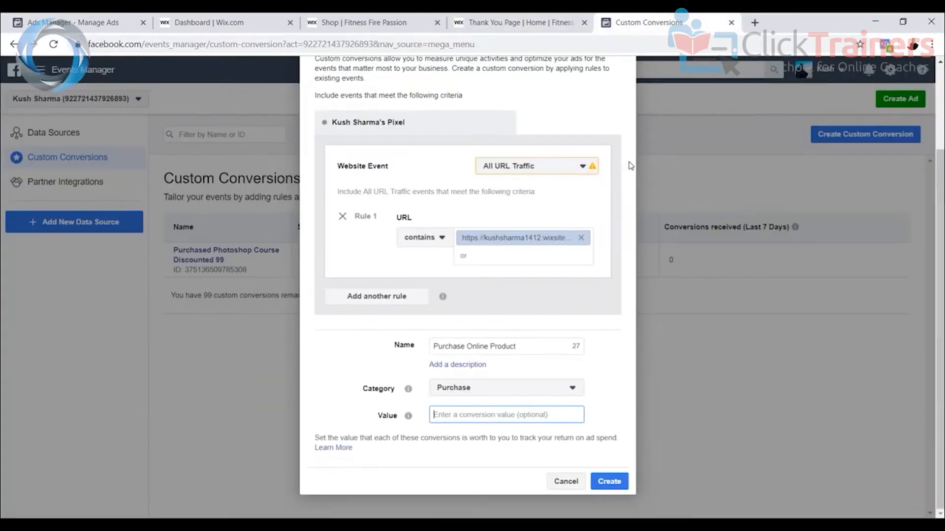
{"action": "left_click", "coordinate": [507, 23]}
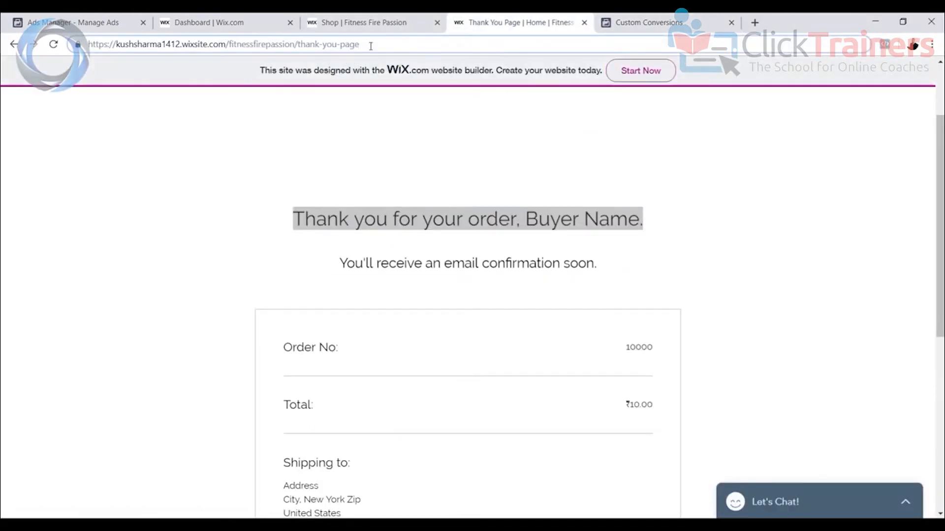
{"action": "left_click_drag", "start_coordinate": [360, 43], "coordinate": [88, 45]}
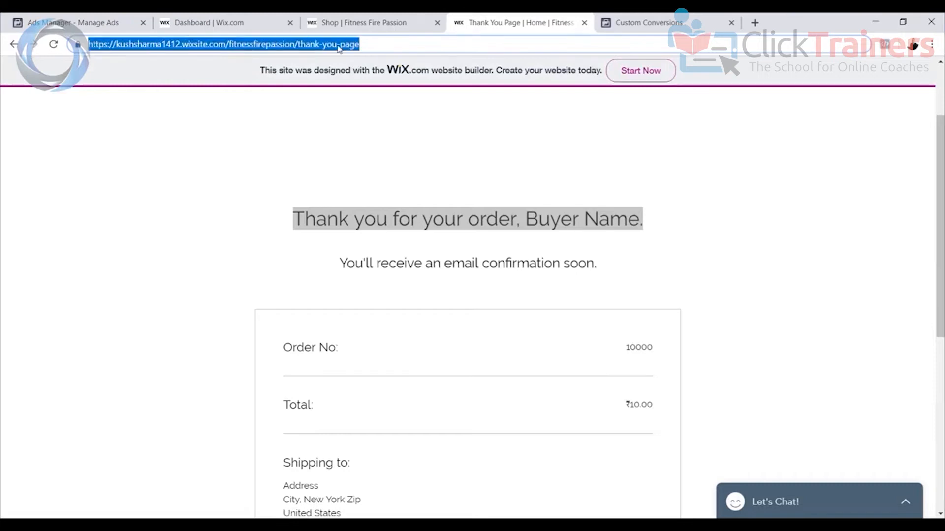
{"action": "left_click", "coordinate": [525, 44]}
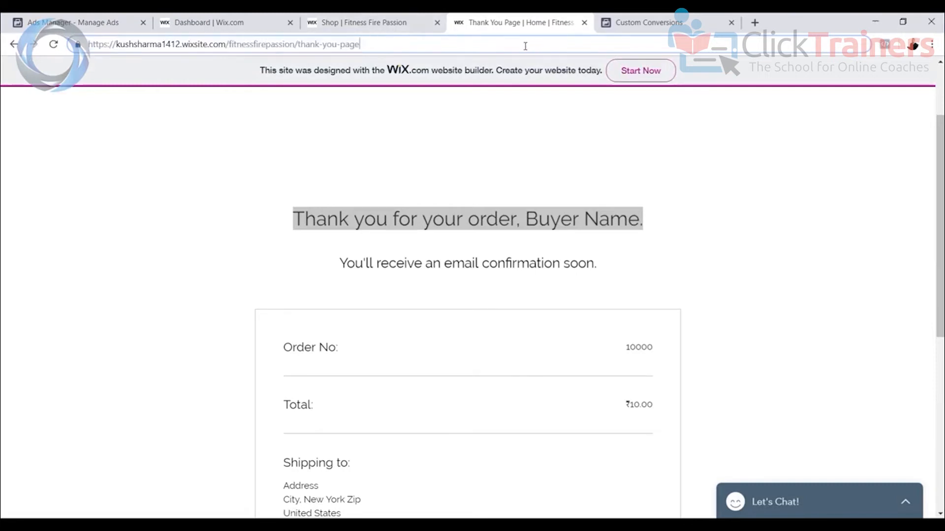
{"action": "left_click", "coordinate": [616, 25]}
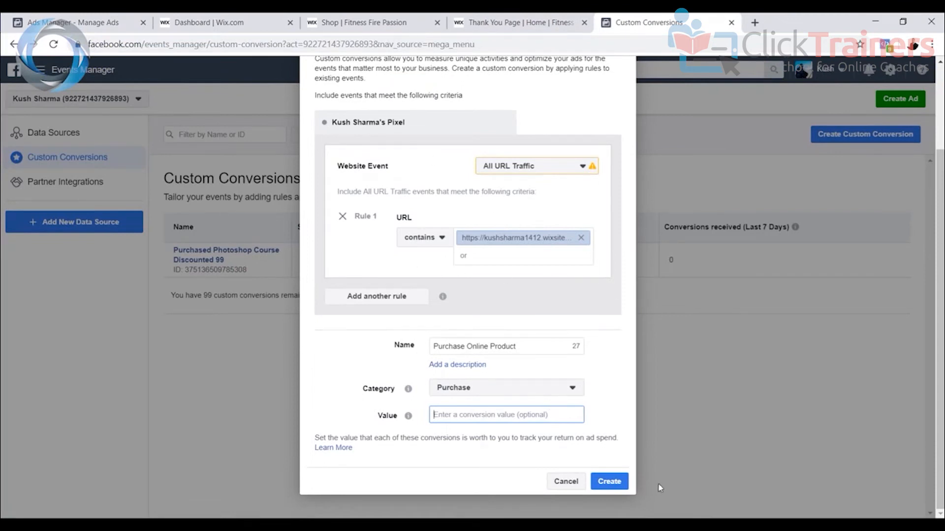
Create the Purchase Online Product custom conversion and close its confirmation and overview
{"action": "left_click", "coordinate": [610, 486]}
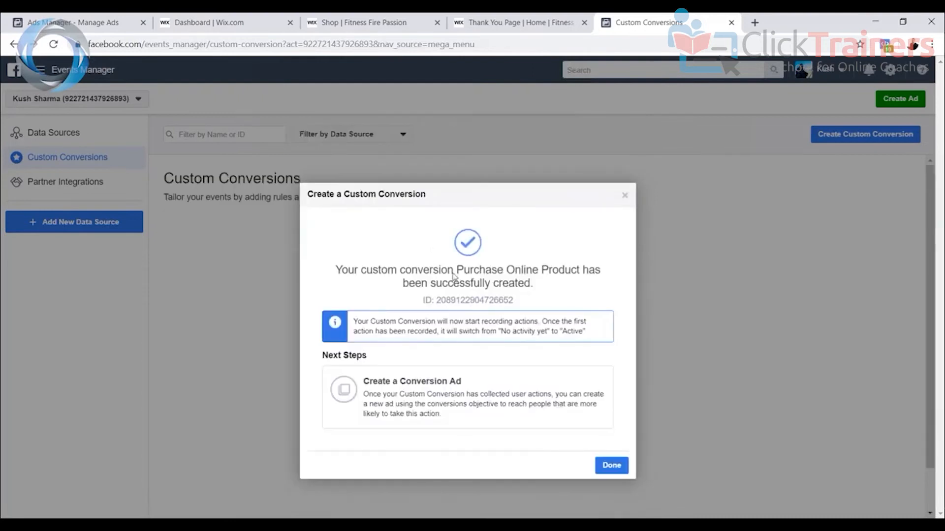
{"action": "left_click", "coordinate": [624, 196]}
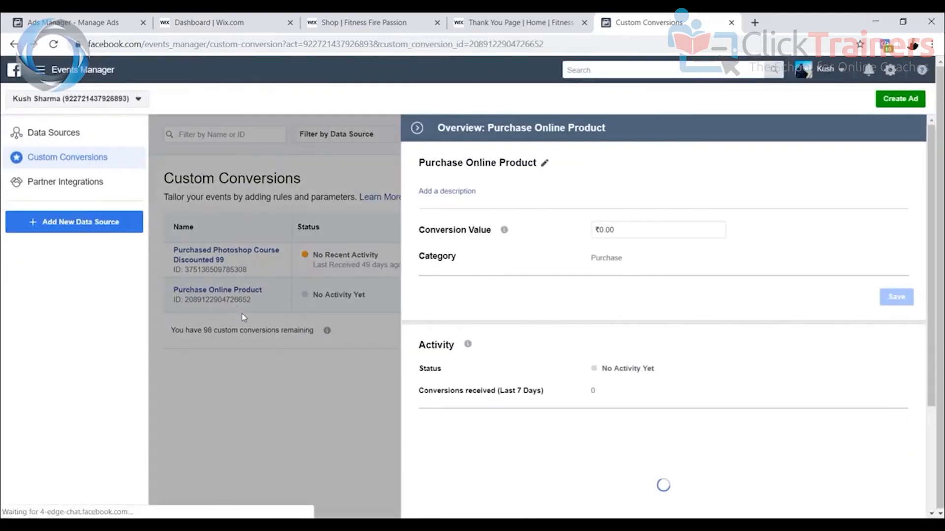
{"action": "left_click", "coordinate": [416, 127]}
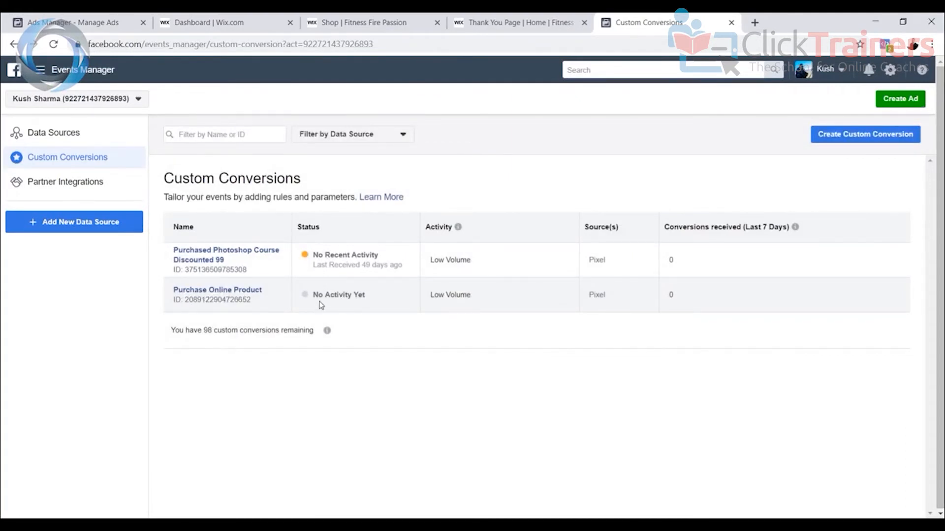
Examine the Purchase Online Product conversion's activity status in relation to the thank-you page
{"action": "left_click_drag", "start_coordinate": [330, 297], "coordinate": [383, 297]}
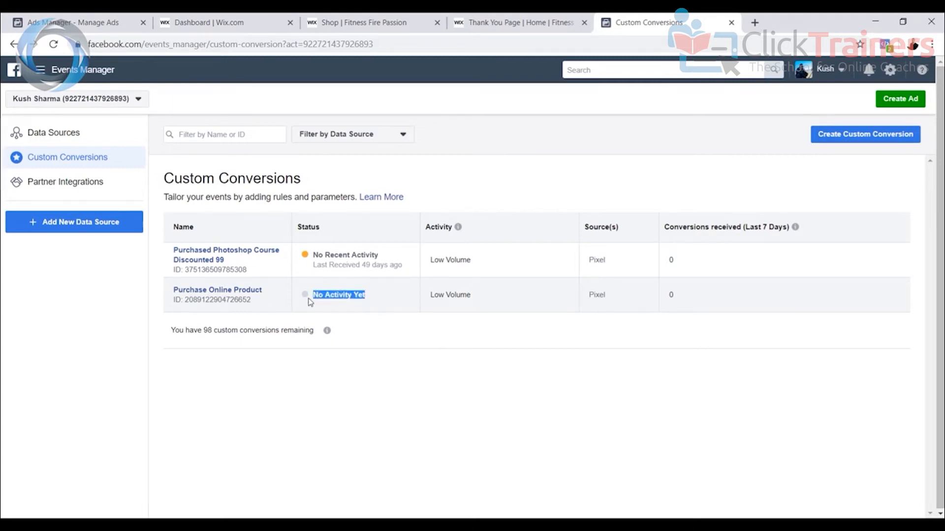
{"action": "left_click", "coordinate": [342, 296]}
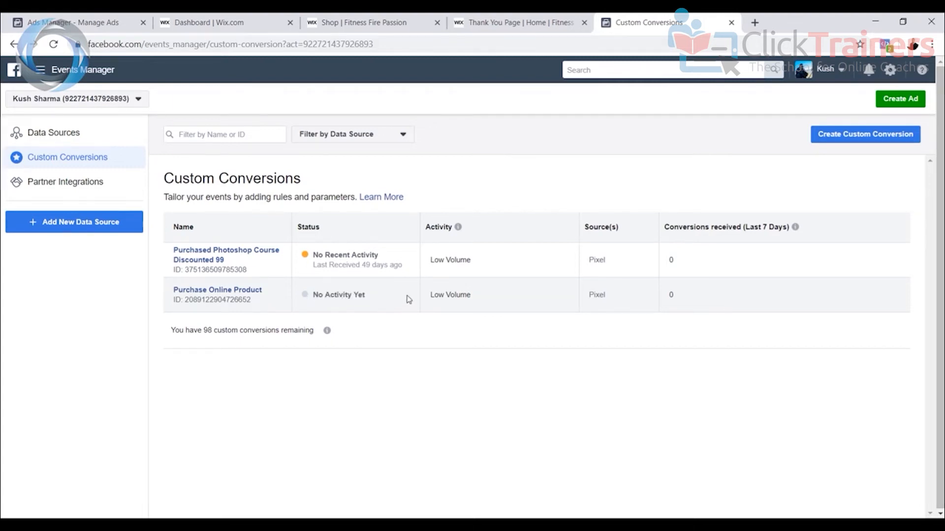
{"action": "left_click", "coordinate": [490, 23]}
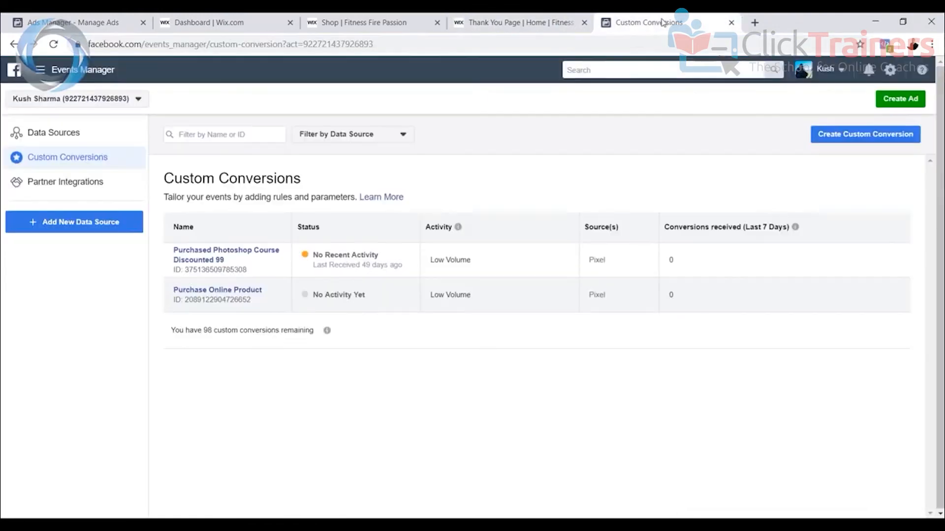
{"action": "left_click", "coordinate": [661, 22]}
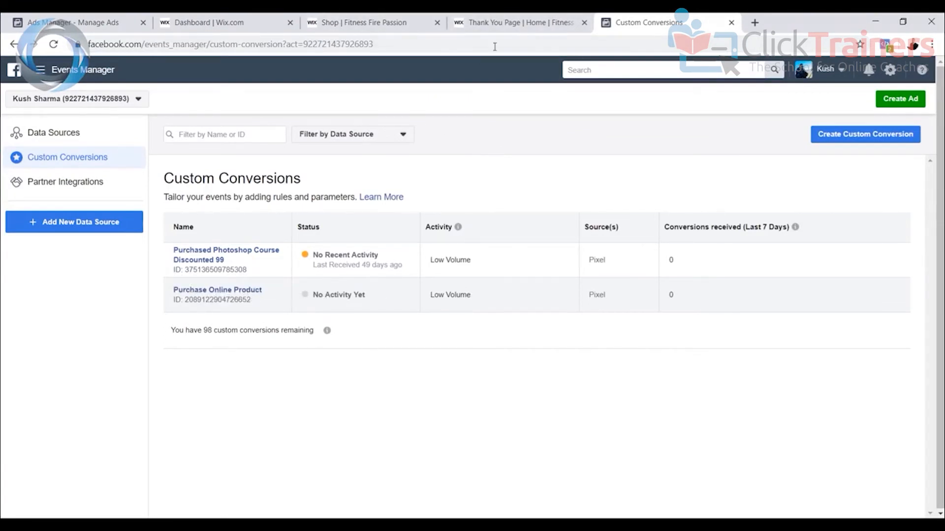
{"action": "left_click", "coordinate": [486, 21]}
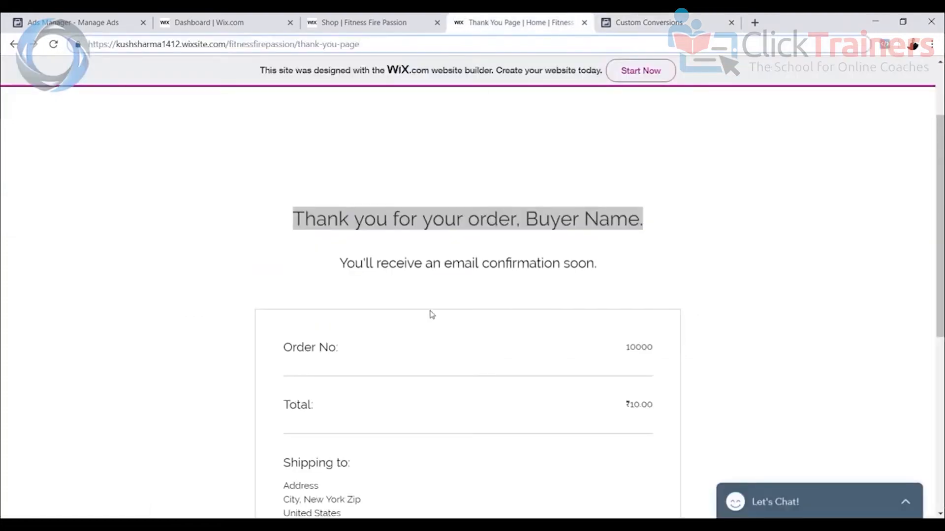
{"action": "left_click", "coordinate": [665, 22]}
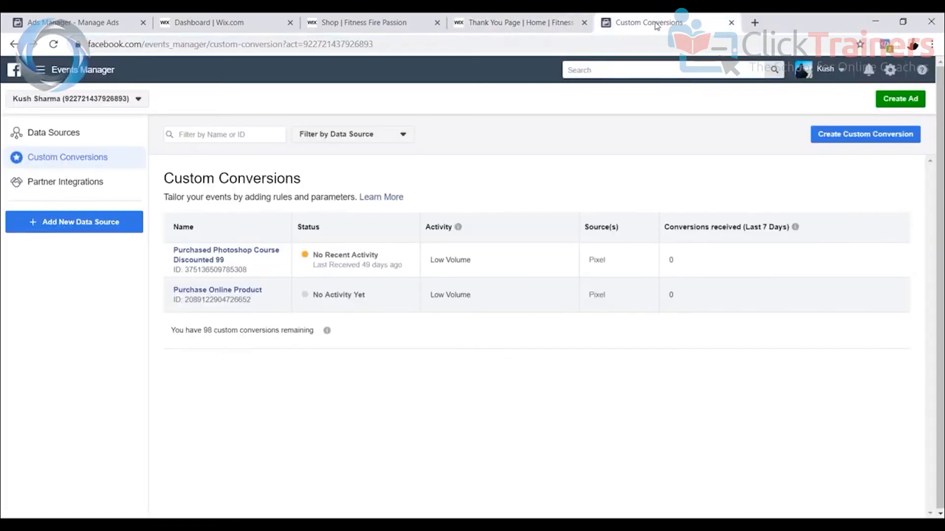
Reload the thank-you page to trigger the pixel and return to the list of custom conversions
{"action": "left_click", "coordinate": [545, 21]}
{"action": "key", "text": "Return"}
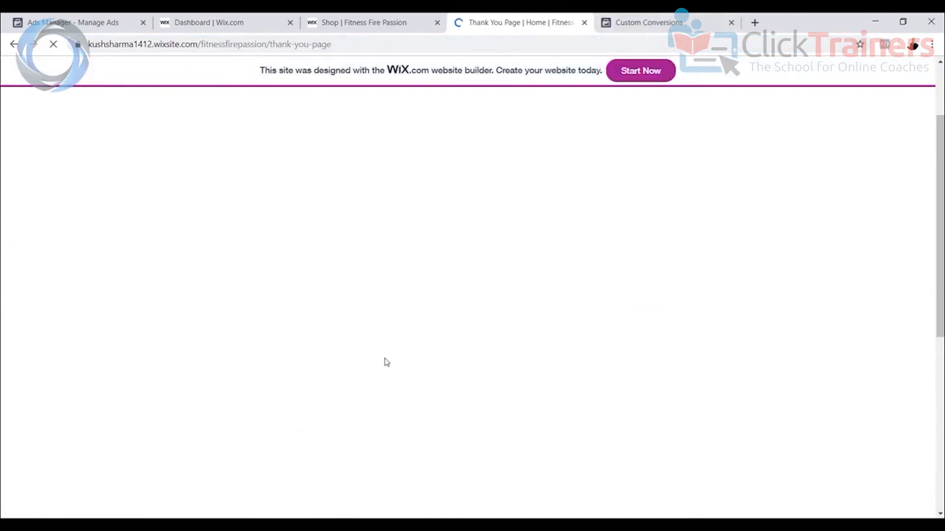
{"action": "left_click", "coordinate": [640, 23]}
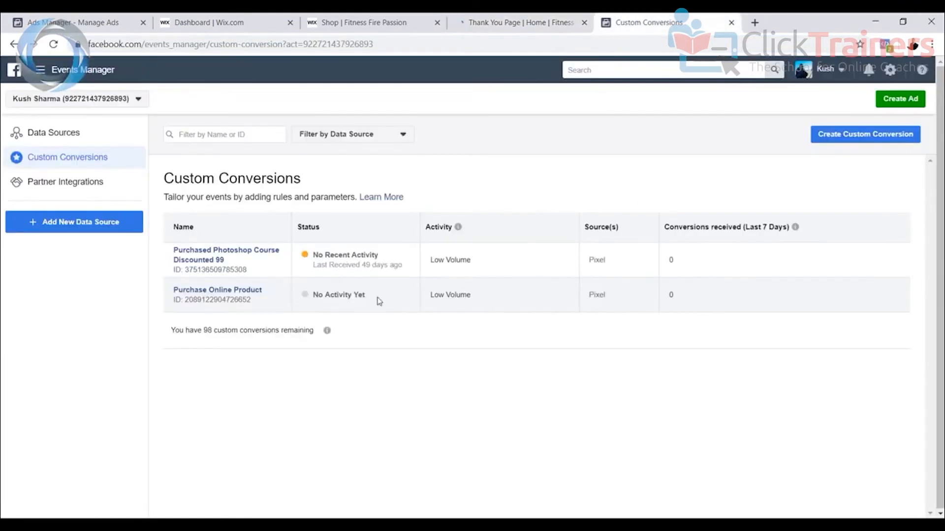
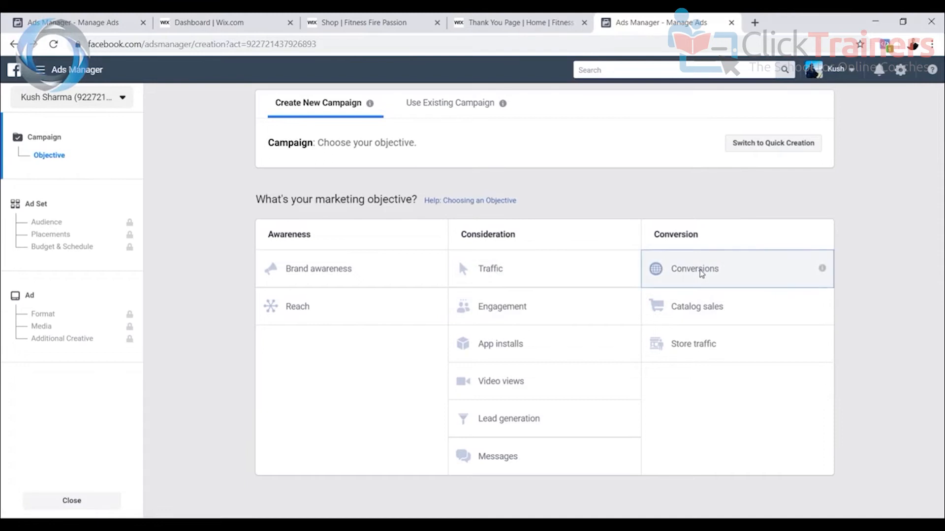
Choose Conversions as the new campaign's marketing objective
{"action": "left_click", "coordinate": [702, 272]}
{"action": "scroll", "coordinate": [715, 297], "scroll_direction": "down", "scroll_amount": 3}
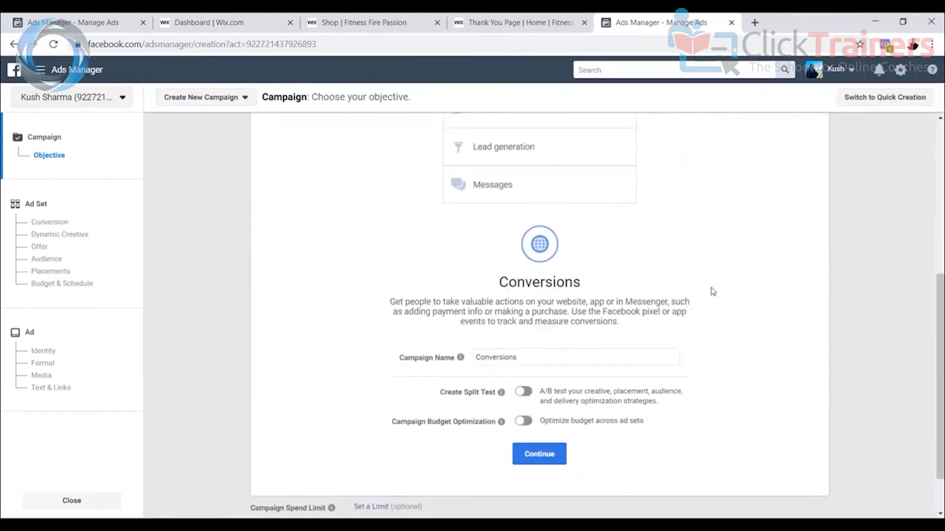
{"action": "scroll", "coordinate": [712, 294], "scroll_direction": "up", "scroll_amount": 3}
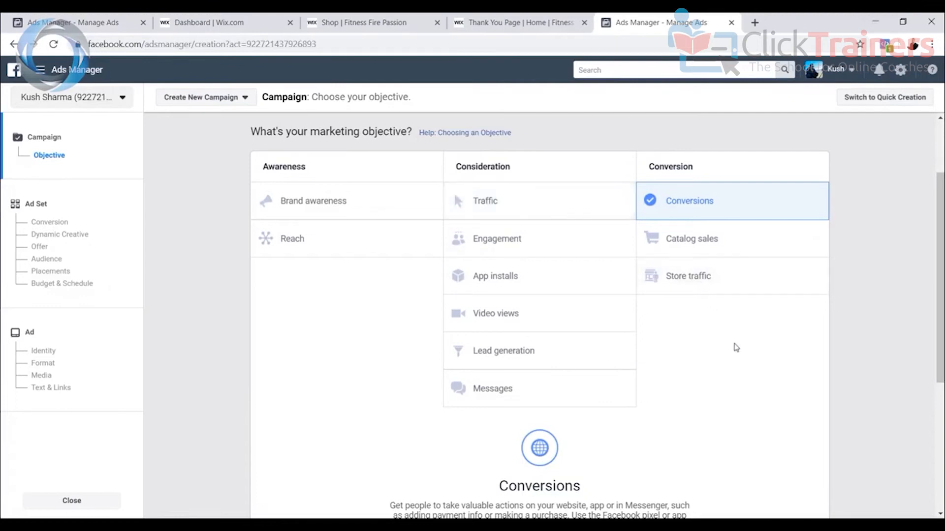
{"action": "scroll", "coordinate": [736, 347], "scroll_direction": "down", "scroll_amount": 5}
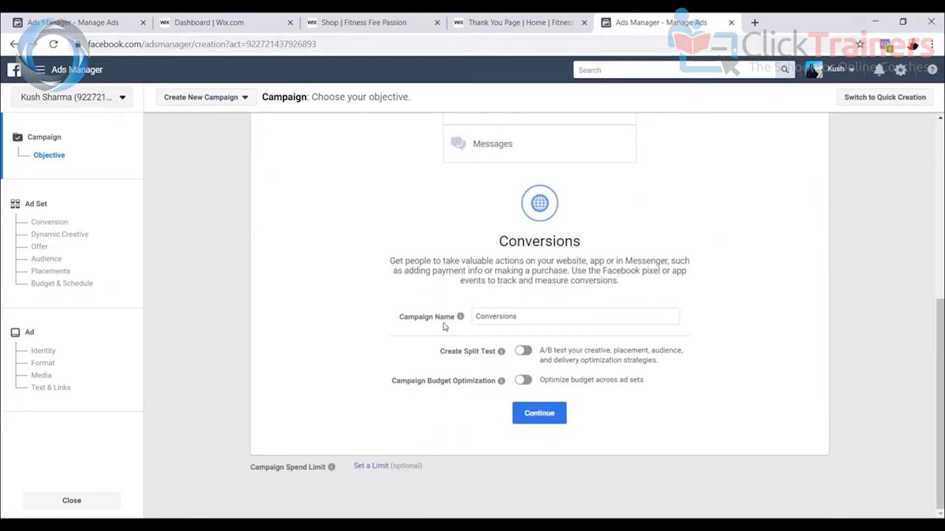
Name the campaign Online Products, glancing at the shop page for reference, and continue to the ad set
{"action": "double_click", "coordinate": [528, 318]}
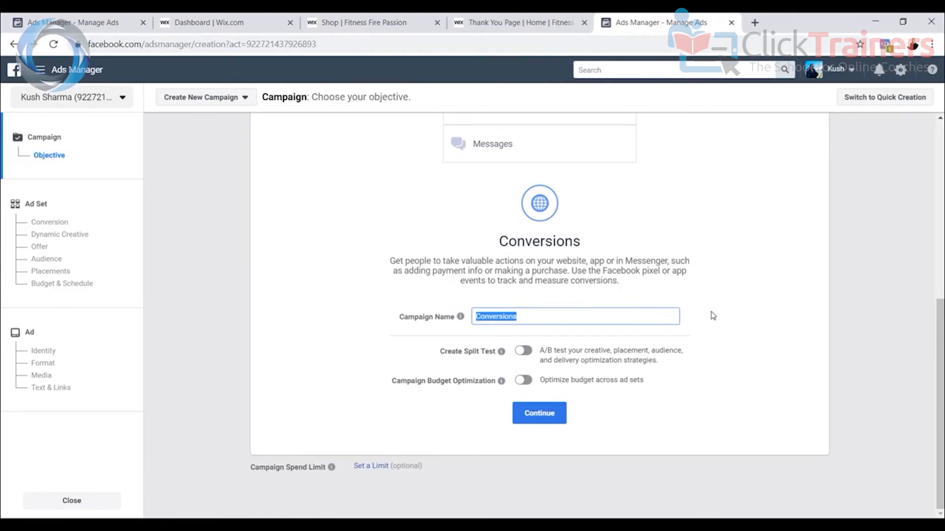
{"action": "type", "text": "On"}
{"action": "left_click", "coordinate": [365, 22]}
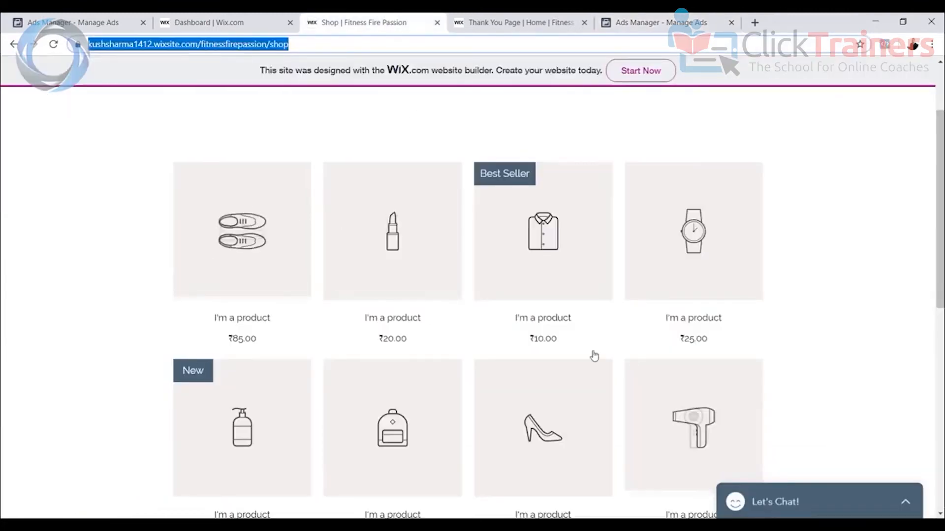
{"action": "scroll", "coordinate": [595, 356], "scroll_direction": "down", "scroll_amount": 3}
{"action": "left_click", "coordinate": [640, 22]}
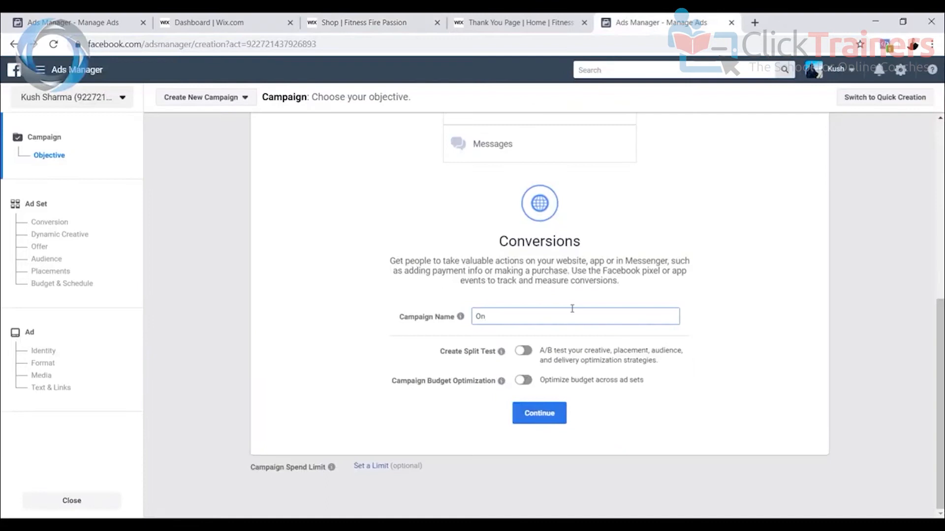
{"action": "type", "text": "nline"}
{"action": "type", "text": "ine Products"}
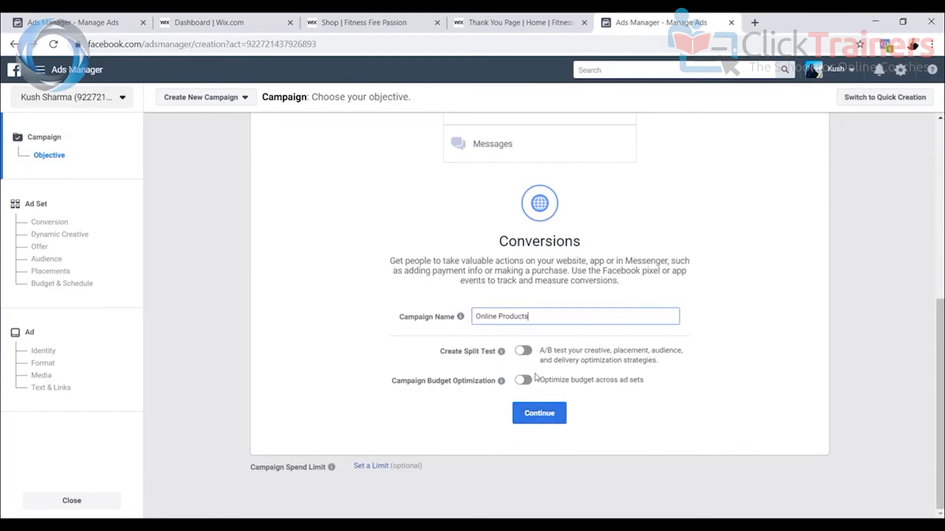
{"action": "left_click", "coordinate": [537, 414]}
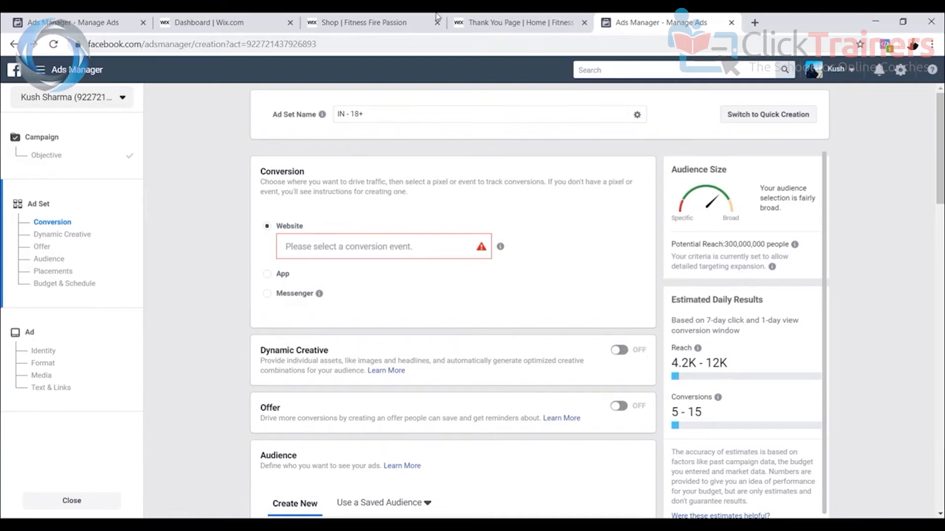
Check the shop page briefly and review the ad set's conversion, dynamic creative, offer and audience sections
{"action": "left_click", "coordinate": [373, 22]}
{"action": "left_click", "coordinate": [635, 25]}
{"action": "scroll", "coordinate": [482, 206], "scroll_direction": "down", "scroll_amount": 8}
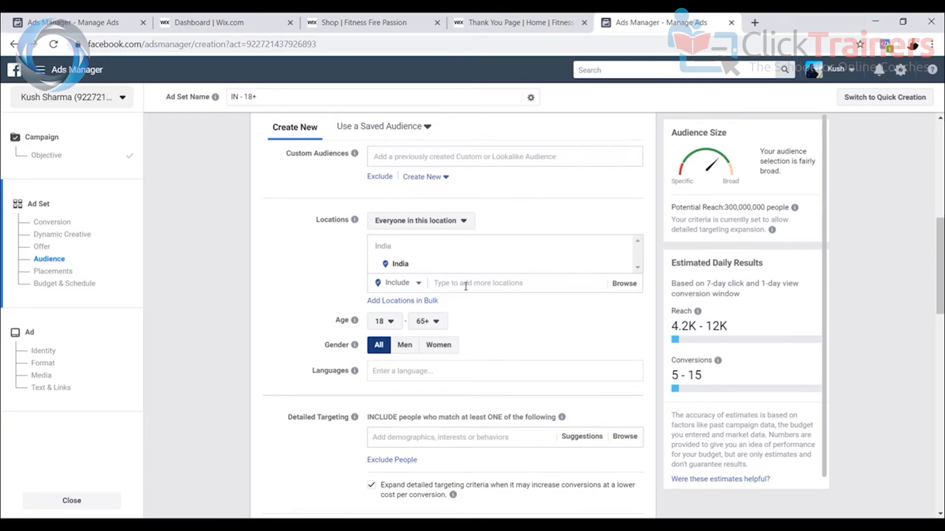
{"action": "scroll", "coordinate": [474, 211], "scroll_direction": "up", "scroll_amount": 6}
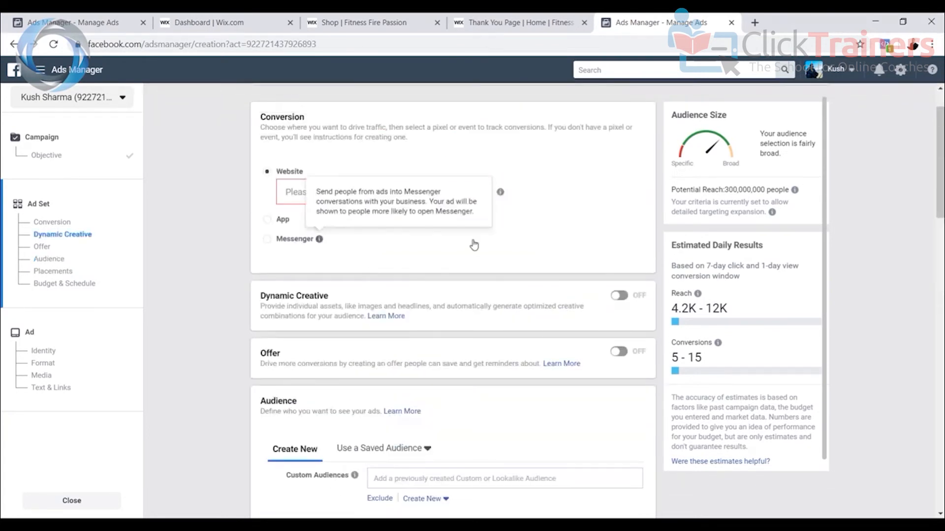
{"action": "scroll", "coordinate": [471, 171], "scroll_direction": "up", "scroll_amount": 1}
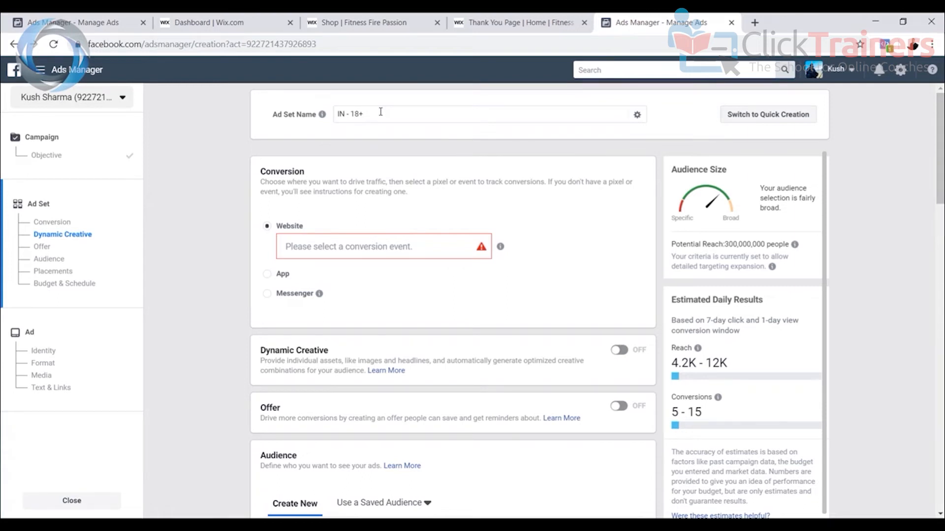
{"action": "scroll", "coordinate": [228, 306], "scroll_direction": "down", "scroll_amount": 4}
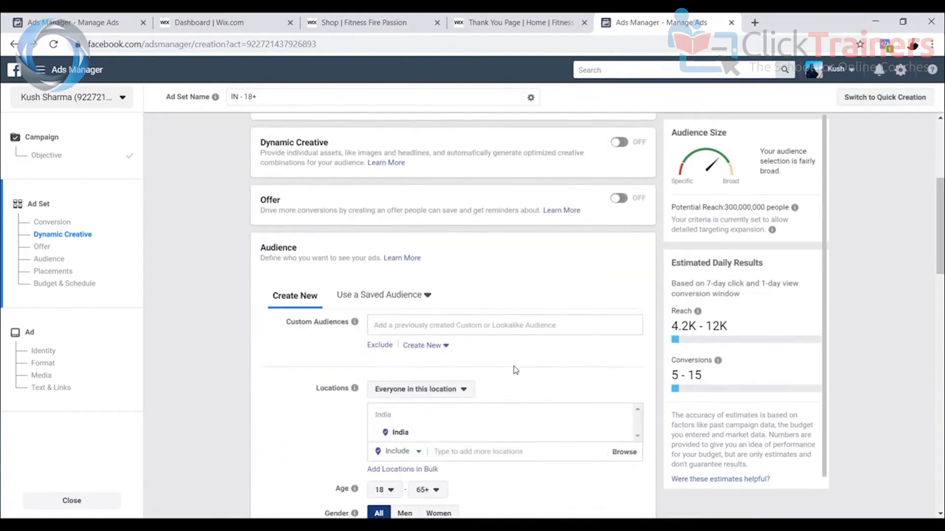
{"action": "scroll", "coordinate": [515, 370], "scroll_direction": "up", "scroll_amount": 3}
{"action": "scroll", "coordinate": [513, 367], "scroll_direction": "up", "scroll_amount": 2}
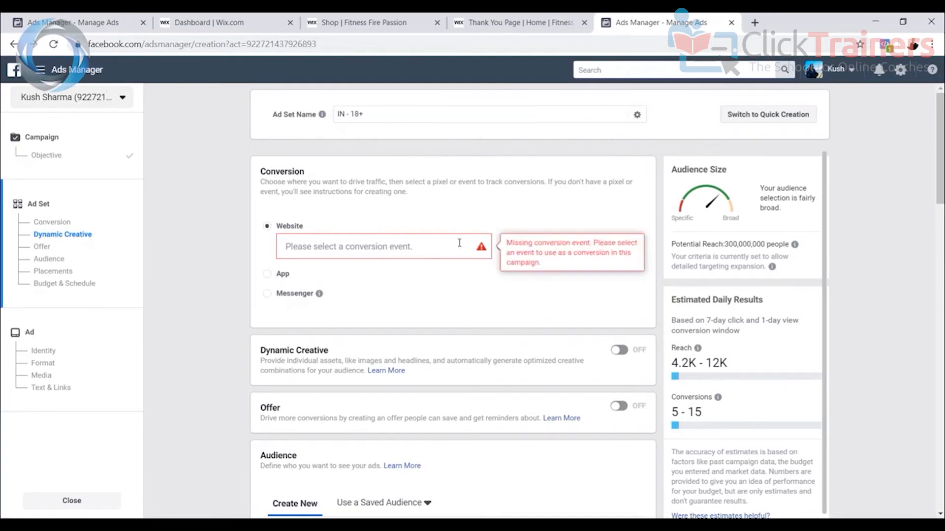
Name the ad set Pune and look over its conversion and audience sections
{"action": "mouse_move", "coordinate": [322, 114]}
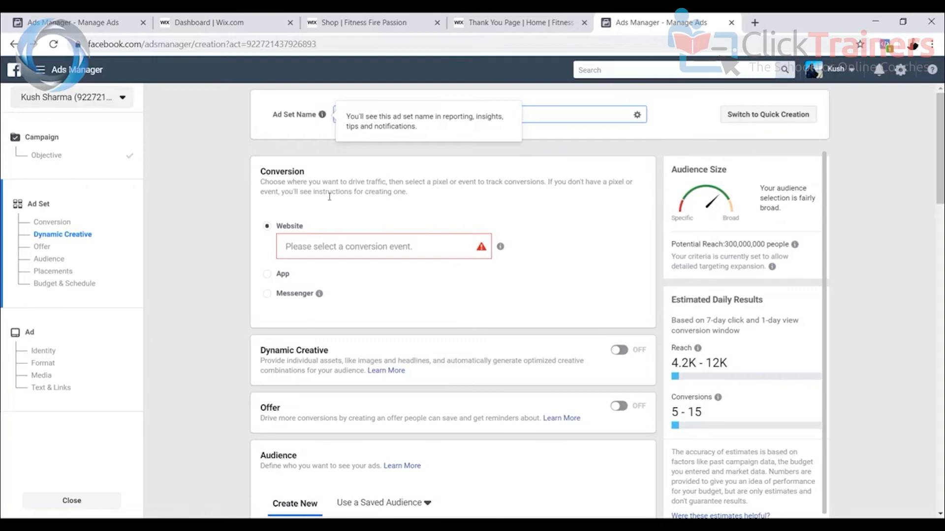
{"action": "left_click", "coordinate": [207, 267]}
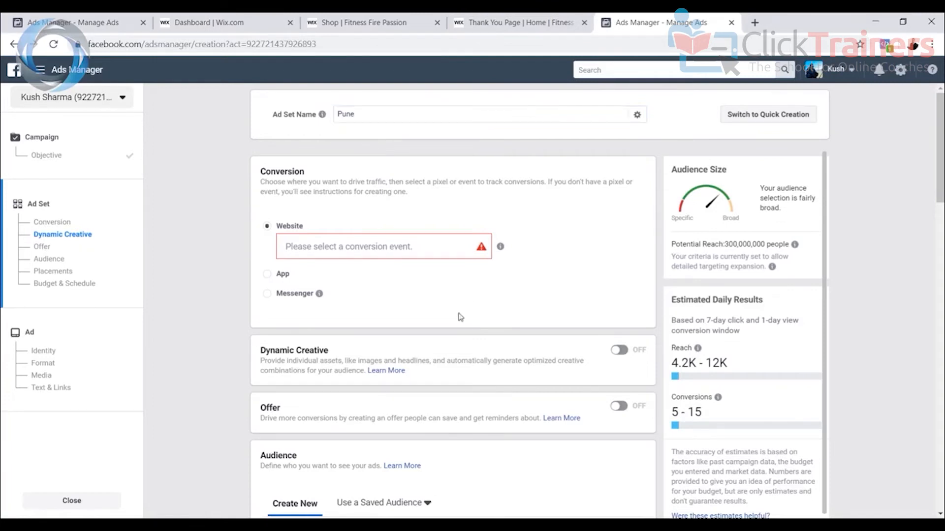
{"action": "scroll", "coordinate": [507, 299], "scroll_direction": "down", "scroll_amount": 2}
{"action": "scroll", "coordinate": [507, 298], "scroll_direction": "up", "scroll_amount": 2}
{"action": "scroll", "coordinate": [428, 203], "scroll_direction": "down", "scroll_amount": 6}
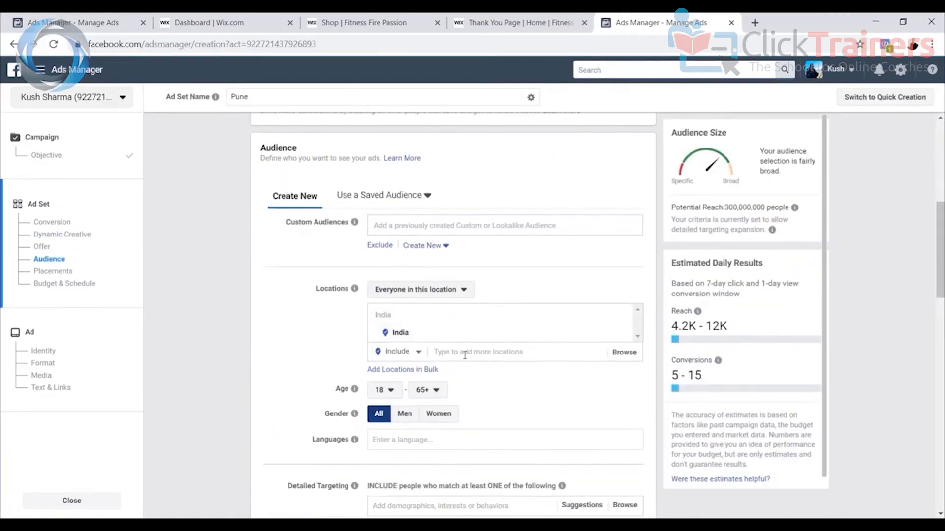
{"action": "scroll", "coordinate": [485, 202], "scroll_direction": "up", "scroll_amount": 6}
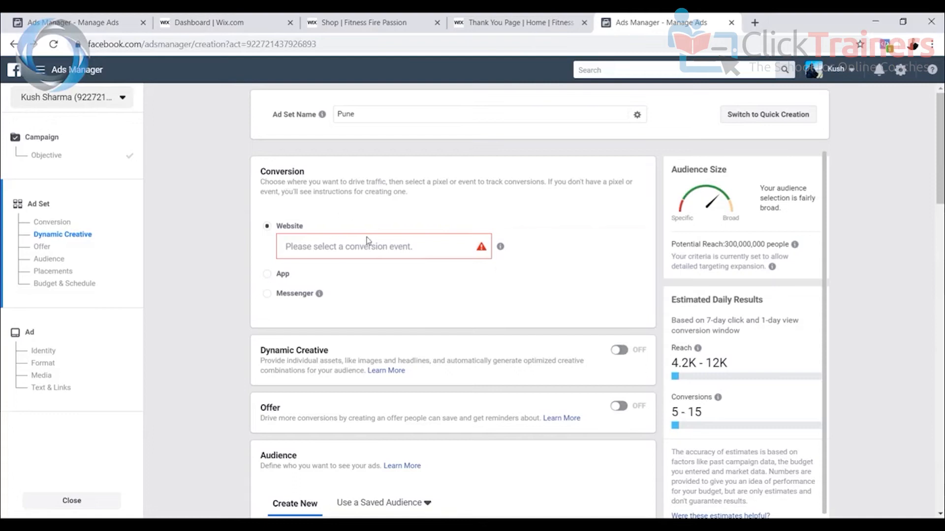
Select Purchase Online Product as the ad set's website conversion event, referring to the thank-you page it tracks
{"action": "left_click", "coordinate": [506, 21]}
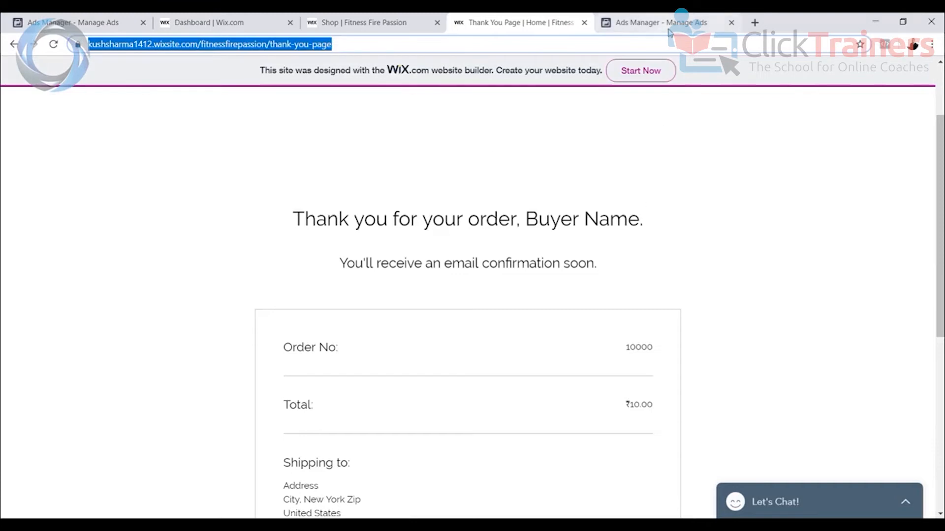
{"action": "key", "text": "ctrl+Tab"}
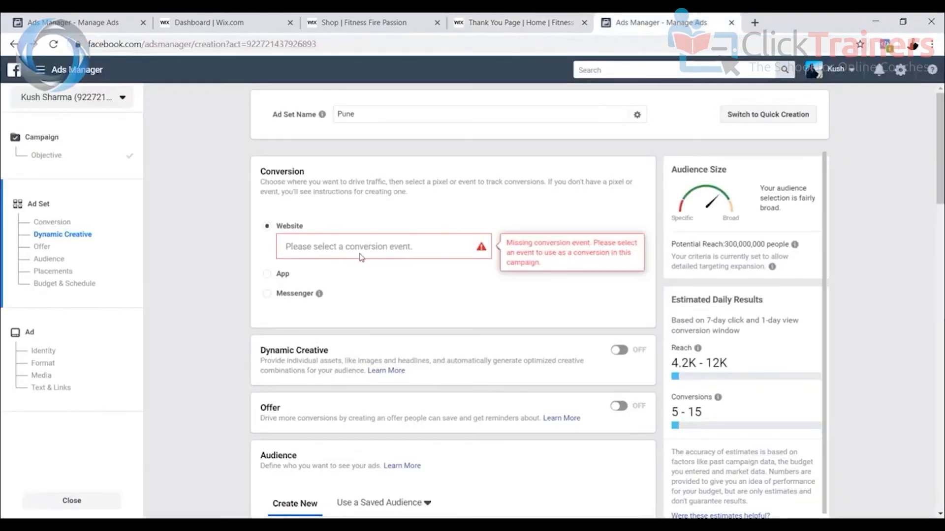
{"action": "left_click", "coordinate": [343, 248]}
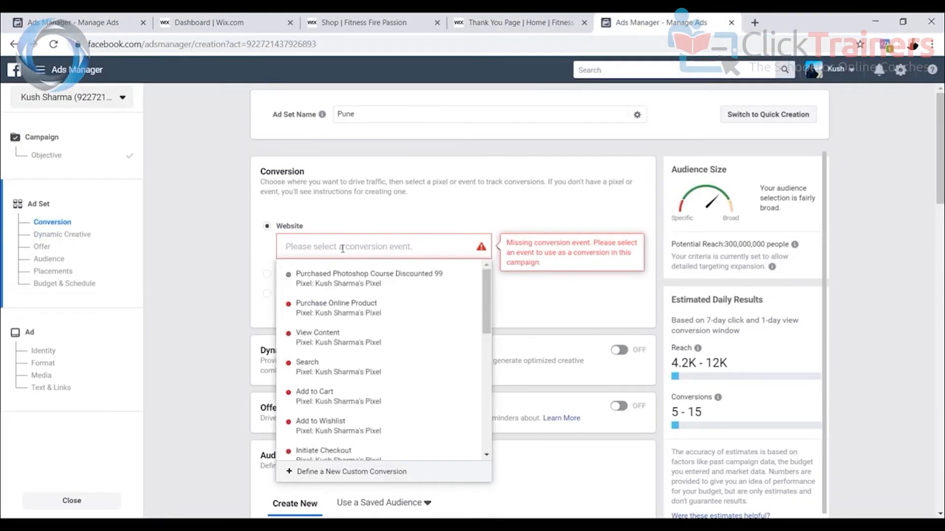
{"action": "left_click", "coordinate": [387, 316]}
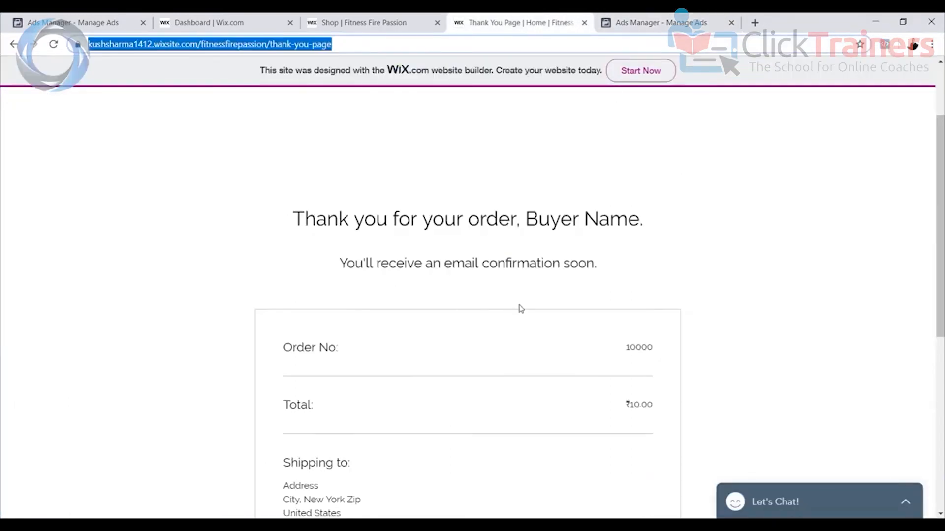
{"action": "left_click", "coordinate": [659, 22]}
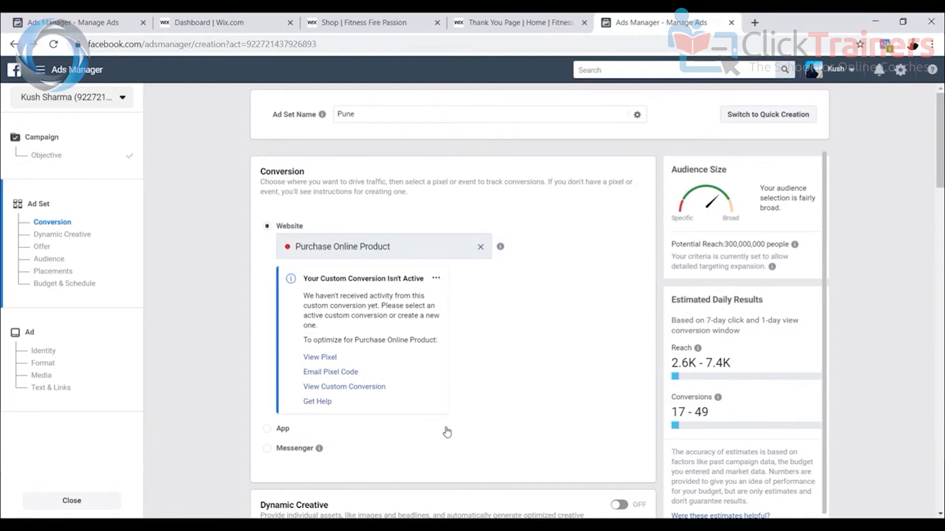
{"action": "scroll", "coordinate": [446, 431], "scroll_direction": "down", "scroll_amount": 4}
{"action": "scroll", "coordinate": [445, 428], "scroll_direction": "up", "scroll_amount": 4}
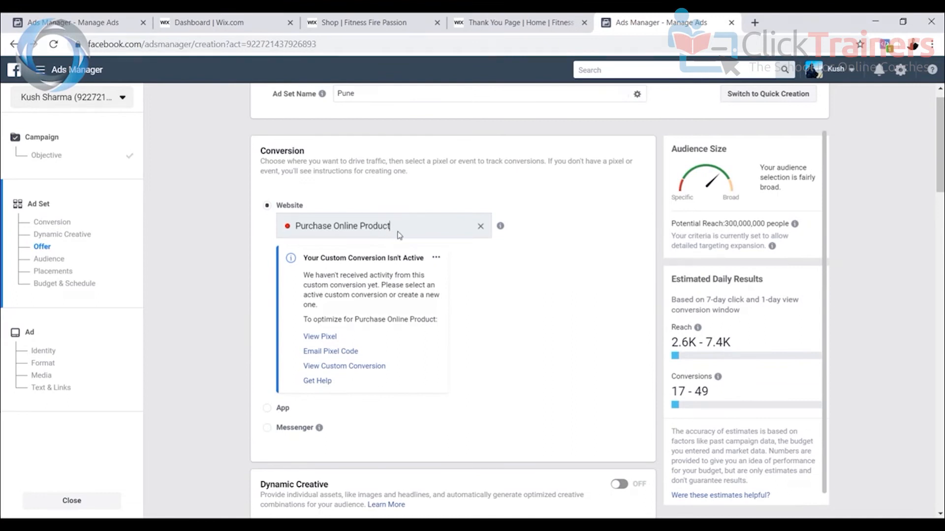
Set the audience location to the city of Pune, Maharashtra, India
{"action": "scroll", "coordinate": [615, 364], "scroll_direction": "down", "scroll_amount": 5}
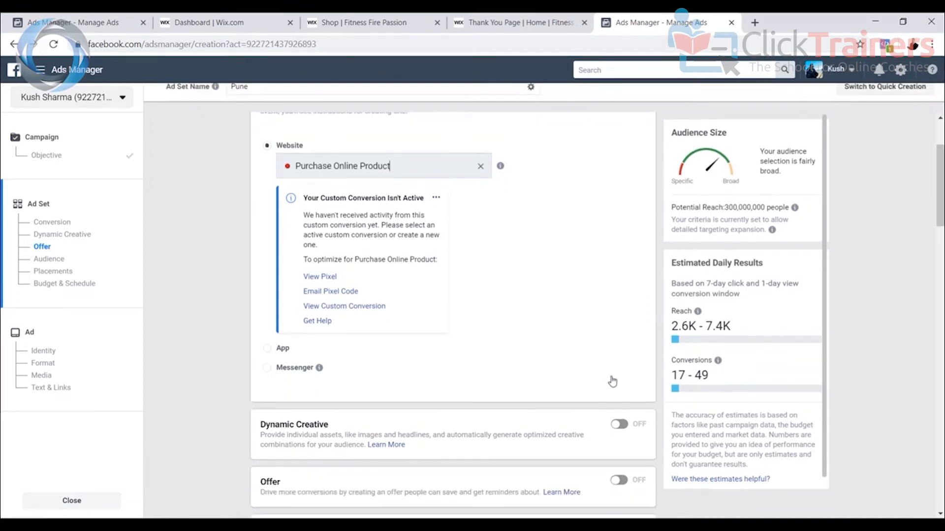
{"action": "scroll", "coordinate": [345, 295], "scroll_direction": "down", "scroll_amount": 4}
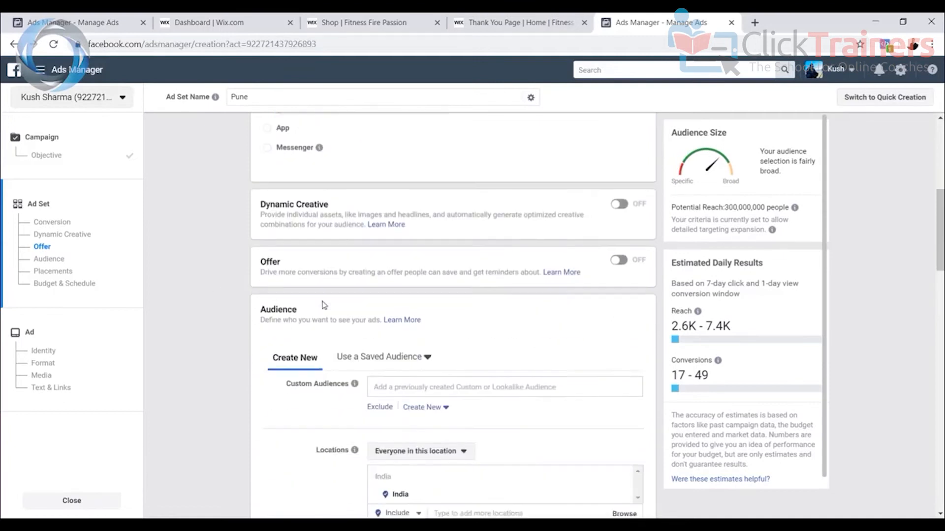
{"action": "scroll", "coordinate": [300, 236], "scroll_direction": "up", "scroll_amount": 2}
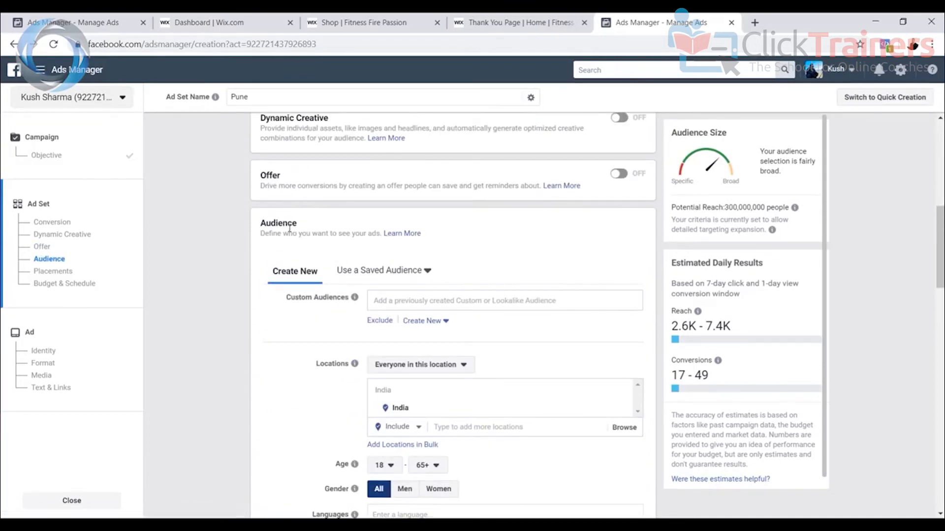
{"action": "scroll", "coordinate": [296, 256], "scroll_direction": "up", "scroll_amount": 2}
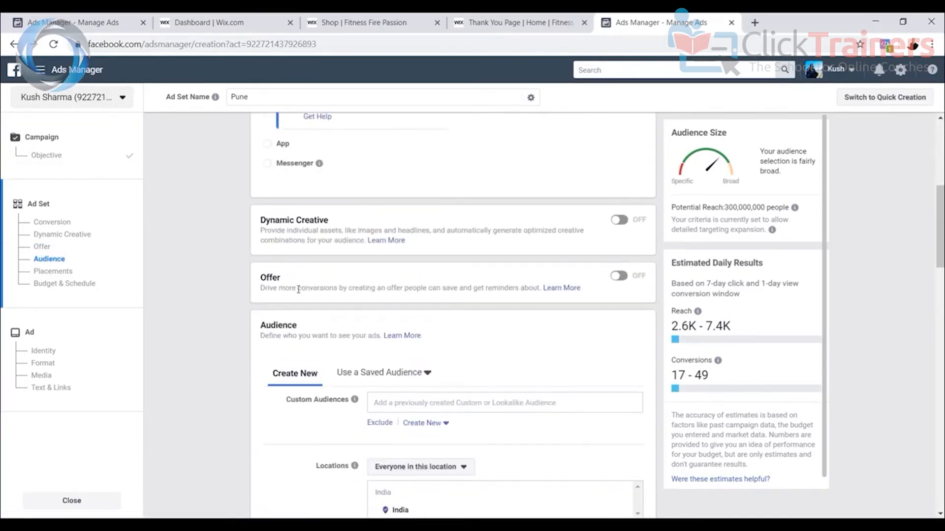
{"action": "scroll", "coordinate": [377, 375], "scroll_direction": "down", "scroll_amount": 2}
{"action": "scroll", "coordinate": [417, 292], "scroll_direction": "down", "scroll_amount": 2}
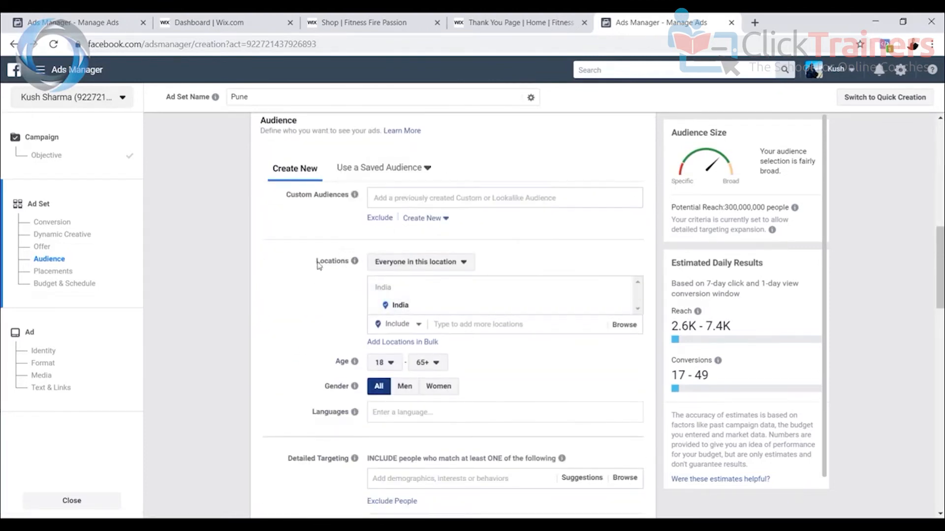
{"action": "left_click", "coordinate": [486, 327]}
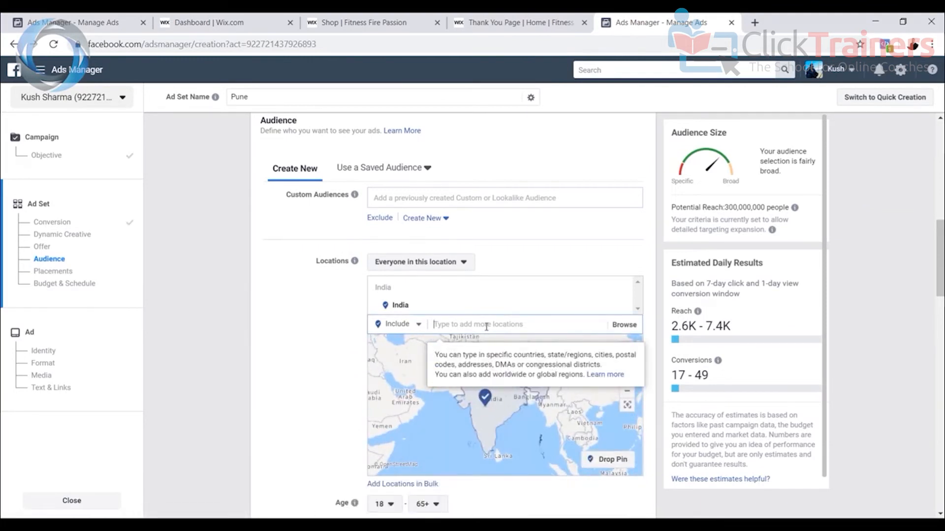
{"action": "type", "text": "Pune"}
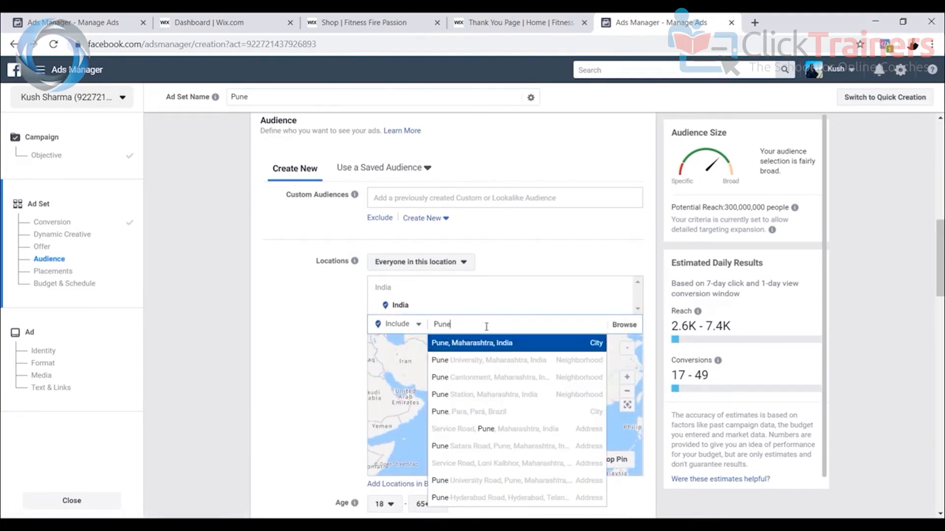
{"action": "left_click", "coordinate": [488, 347]}
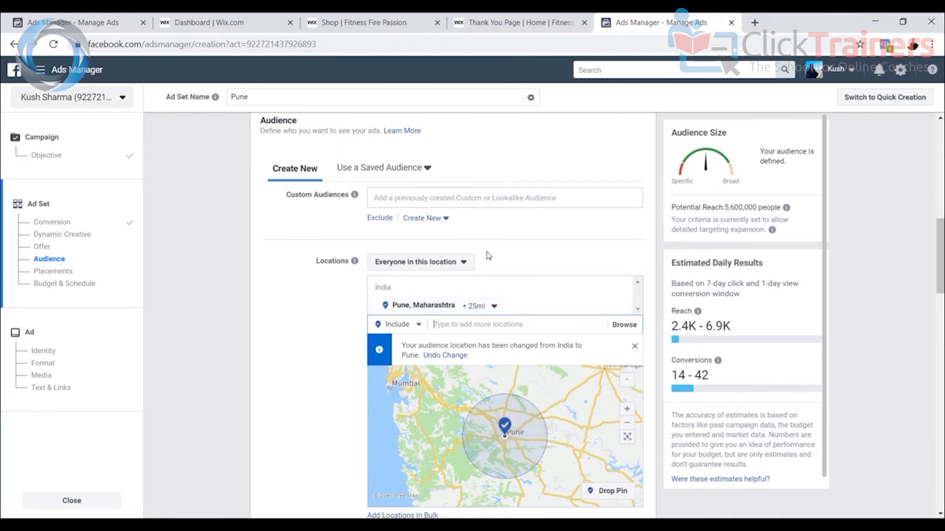
Examine the Pune audience's map area, estimated daily results, and age, gender, language and detailed targeting options
{"action": "scroll", "coordinate": [494, 246], "scroll_direction": "up", "scroll_amount": 4}
{"action": "scroll", "coordinate": [495, 184], "scroll_direction": "down", "scroll_amount": 6}
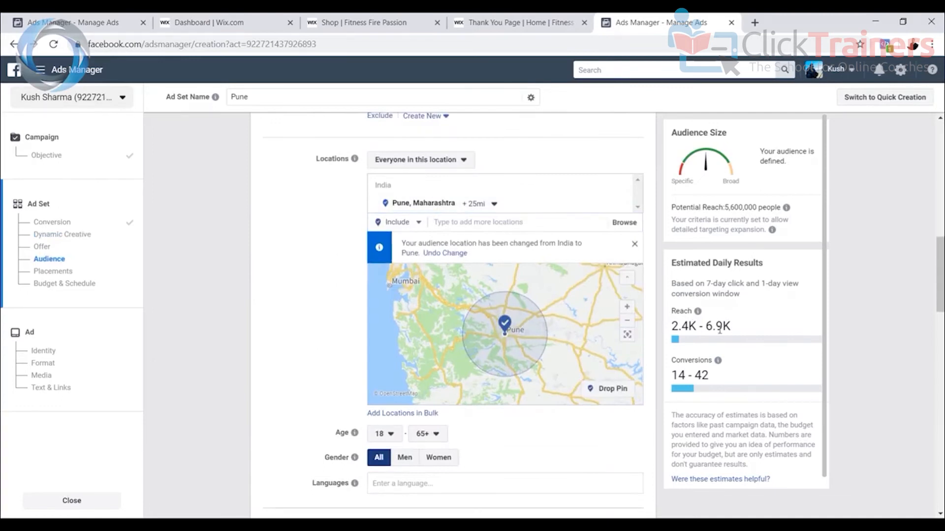
{"action": "scroll", "coordinate": [601, 320], "scroll_direction": "down", "scroll_amount": 2}
{"action": "scroll", "coordinate": [581, 303], "scroll_direction": "up", "scroll_amount": 2}
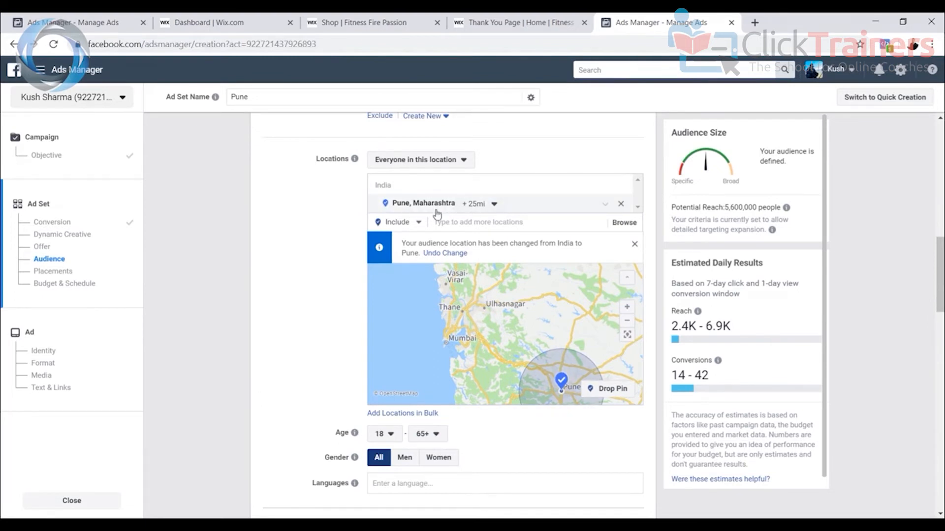
{"action": "scroll", "coordinate": [492, 427], "scroll_direction": "down", "scroll_amount": 2}
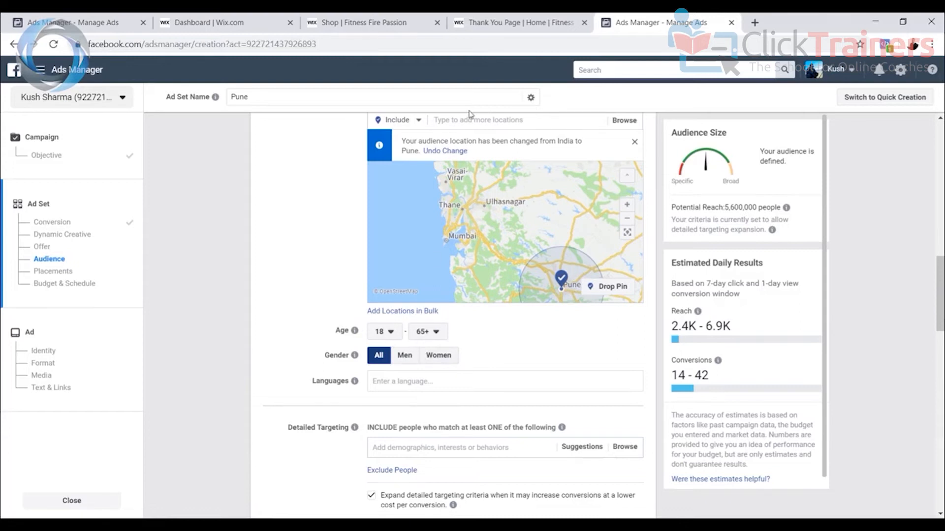
{"action": "scroll", "coordinate": [465, 146], "scroll_direction": "up", "scroll_amount": 2}
{"action": "scroll", "coordinate": [433, 222], "scroll_direction": "down", "scroll_amount": 2}
{"action": "scroll", "coordinate": [511, 349], "scroll_direction": "down", "scroll_amount": 2}
{"action": "scroll", "coordinate": [510, 348], "scroll_direction": "up", "scroll_amount": 2}
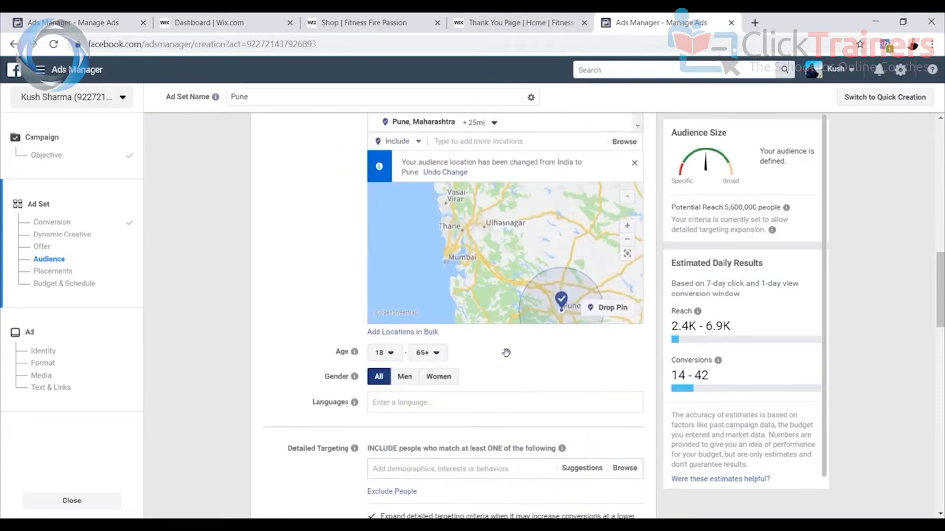
Set the audience's age range to 25–45, referring to the products on the Fitness Fire Passion shop page
{"action": "left_click", "coordinate": [387, 335]}
{"action": "scroll", "coordinate": [387, 276], "scroll_direction": "down", "scroll_amount": 2}
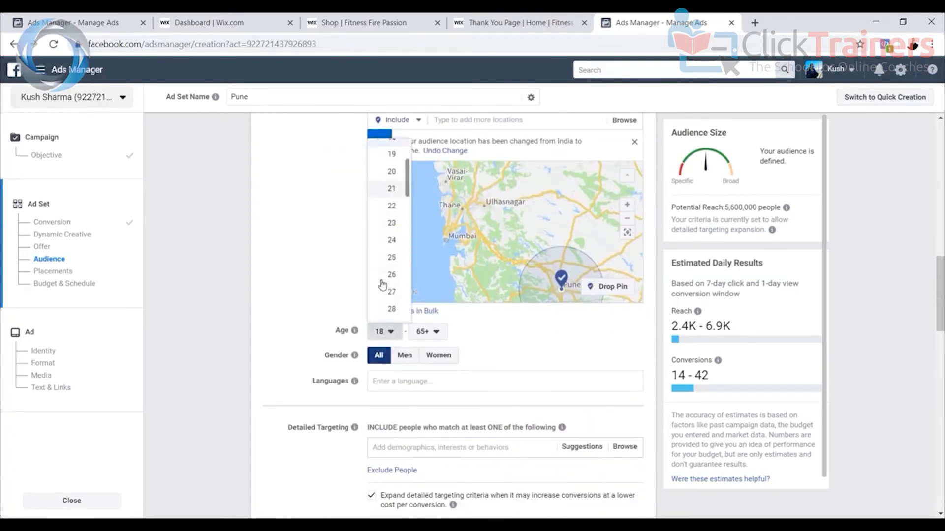
{"action": "left_click", "coordinate": [391, 253]}
{"action": "left_click", "coordinate": [436, 332]}
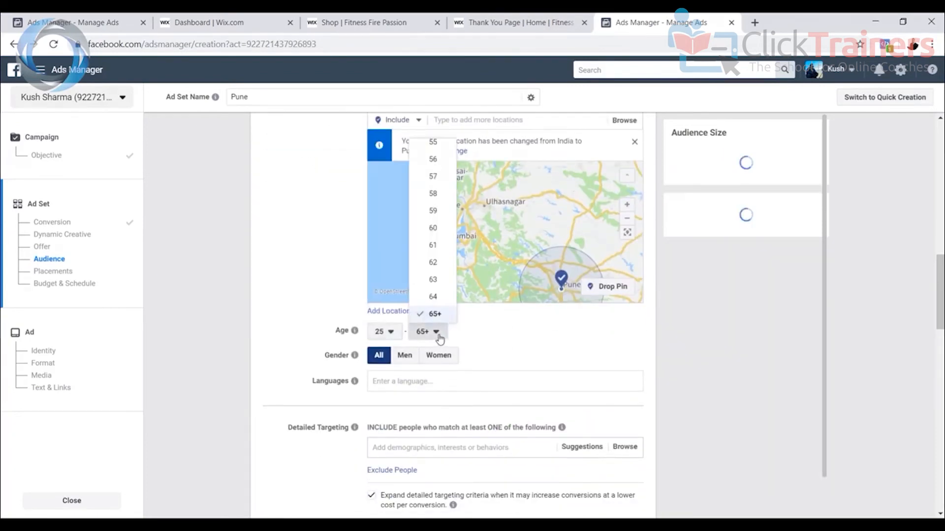
{"action": "scroll", "coordinate": [427, 235], "scroll_direction": "up", "scroll_amount": 2}
{"action": "scroll", "coordinate": [427, 234], "scroll_direction": "up", "scroll_amount": 5}
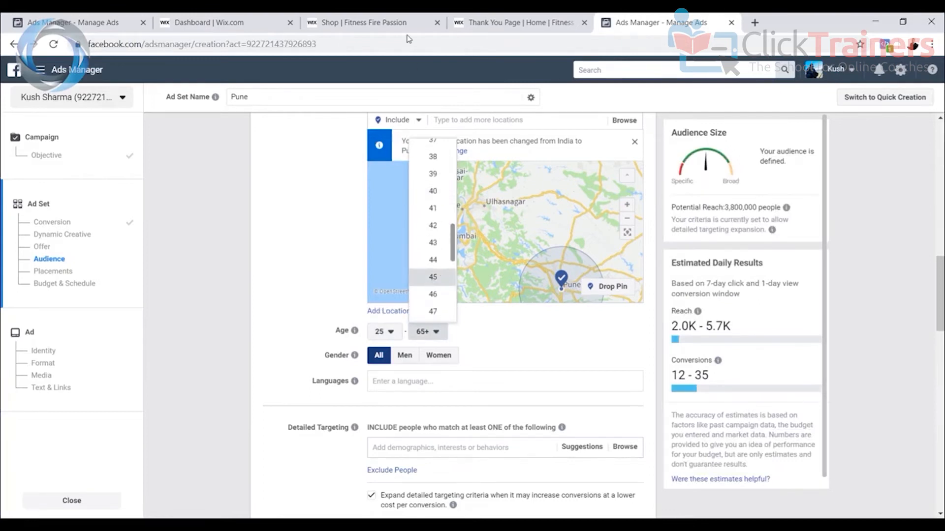
{"action": "left_click", "coordinate": [432, 293]}
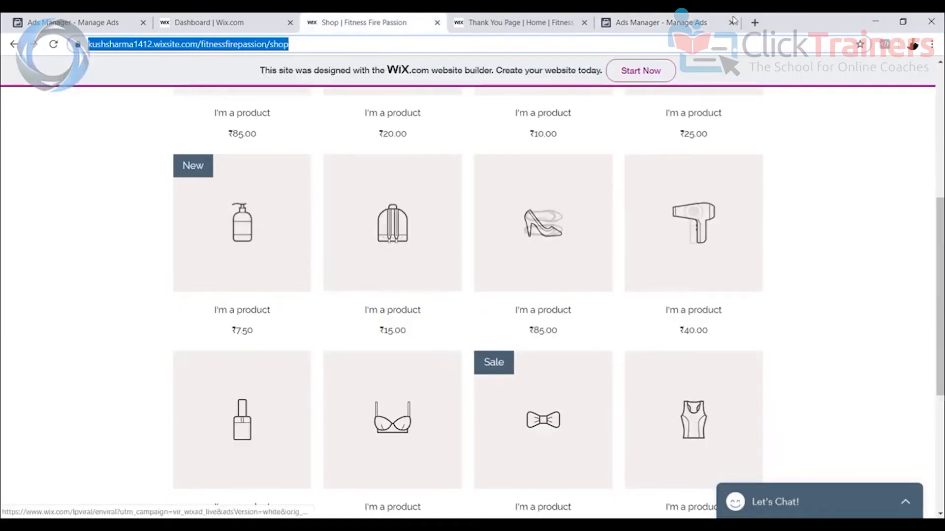
{"action": "left_click", "coordinate": [671, 26]}
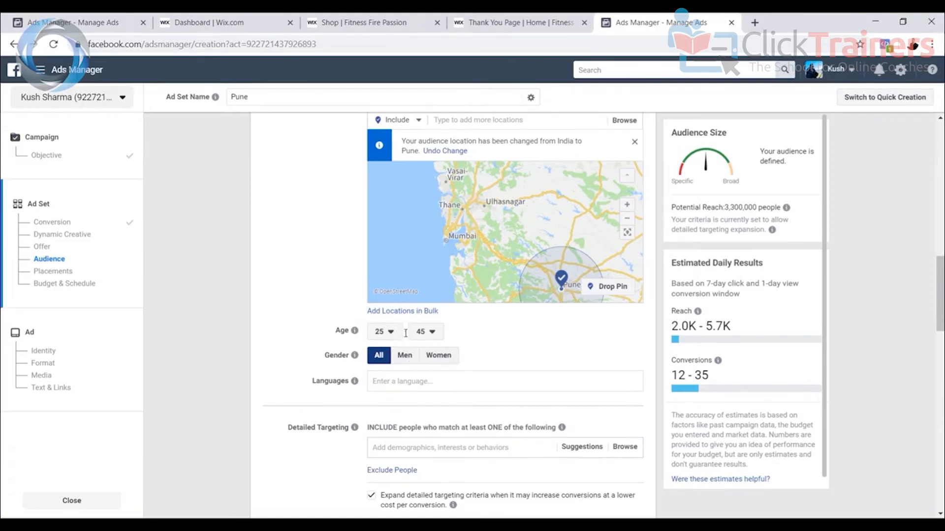
Add the Physical fitness interest from Fitness and wellness to the audience's detailed targeting and check its description
{"action": "scroll", "coordinate": [548, 378], "scroll_direction": "down", "scroll_amount": 2}
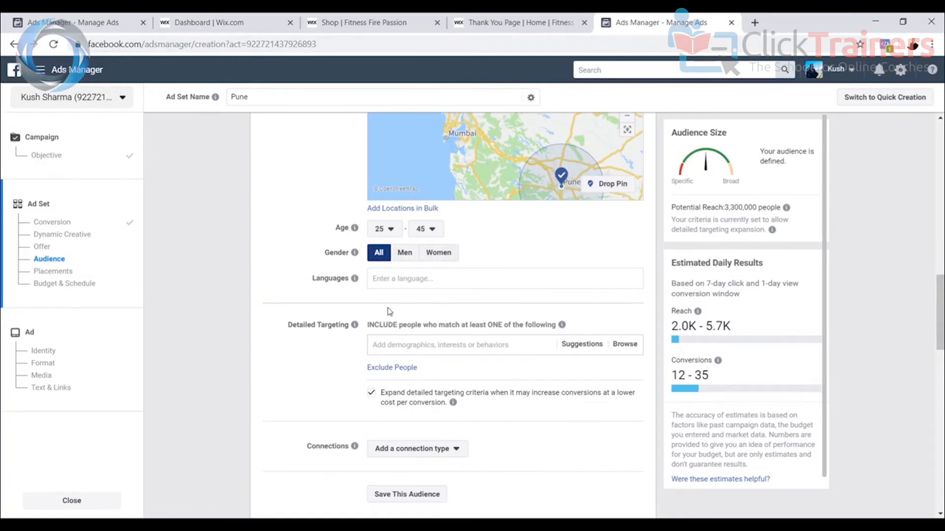
{"action": "scroll", "coordinate": [485, 314], "scroll_direction": "down", "scroll_amount": 2}
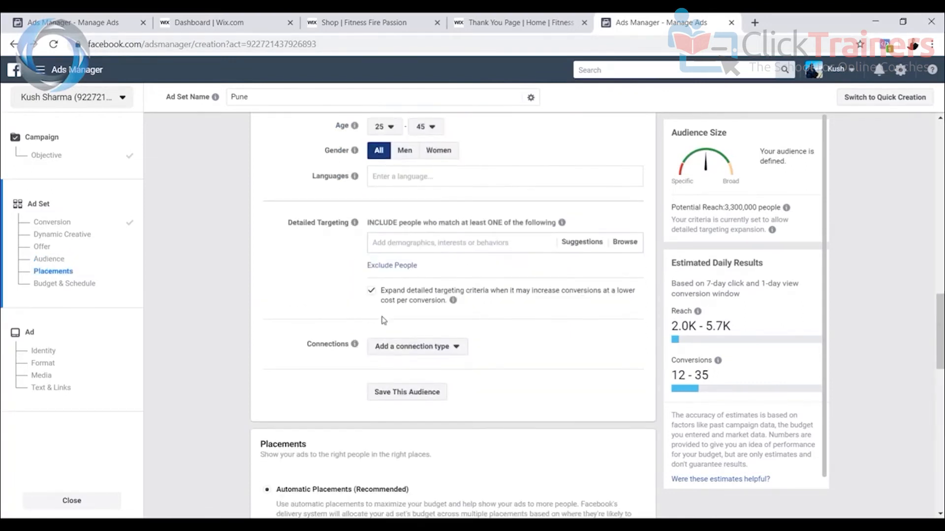
{"action": "left_click", "coordinate": [417, 241]}
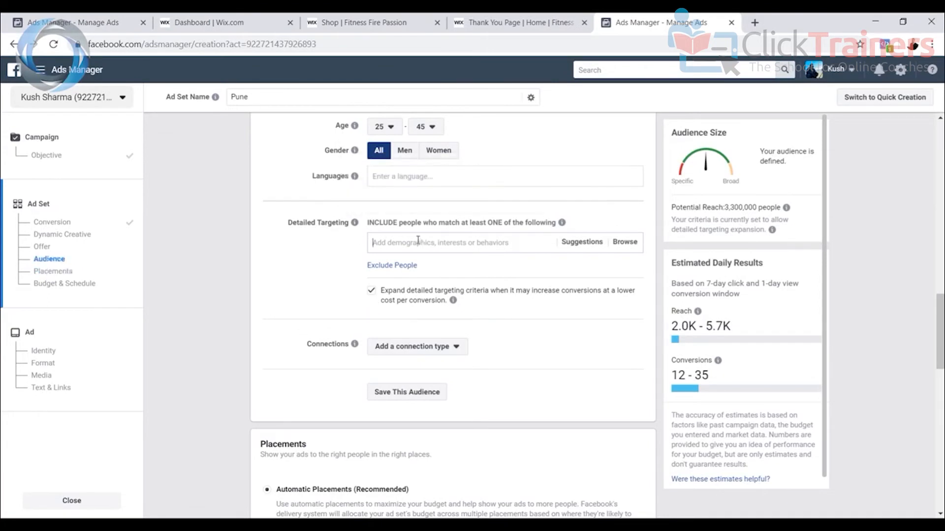
{"action": "type", "text": "phys"}
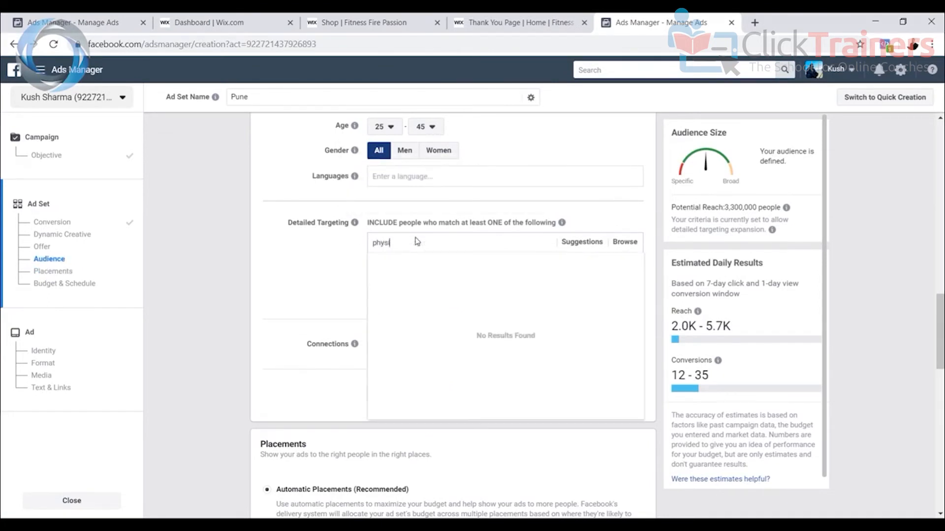
{"action": "type", "text": "ical"}
{"action": "left_click", "coordinate": [436, 268]}
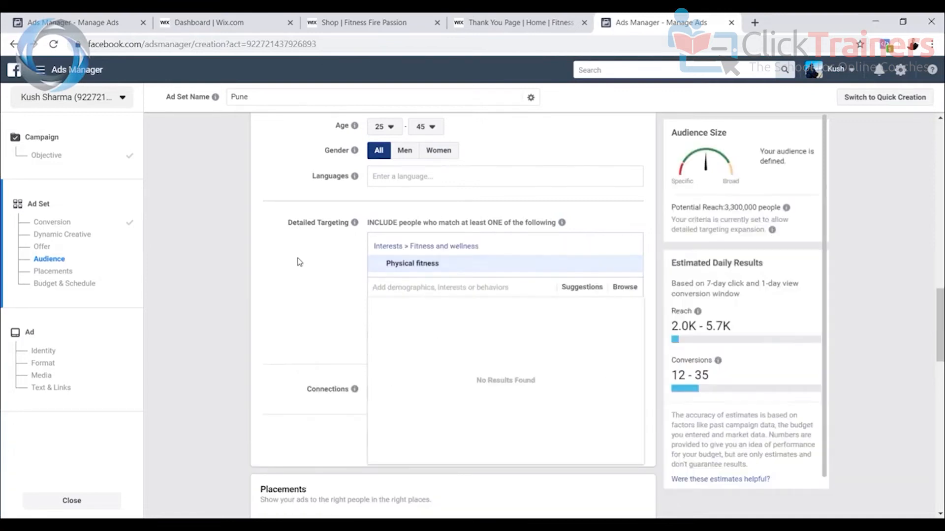
{"action": "left_click", "coordinate": [299, 262]}
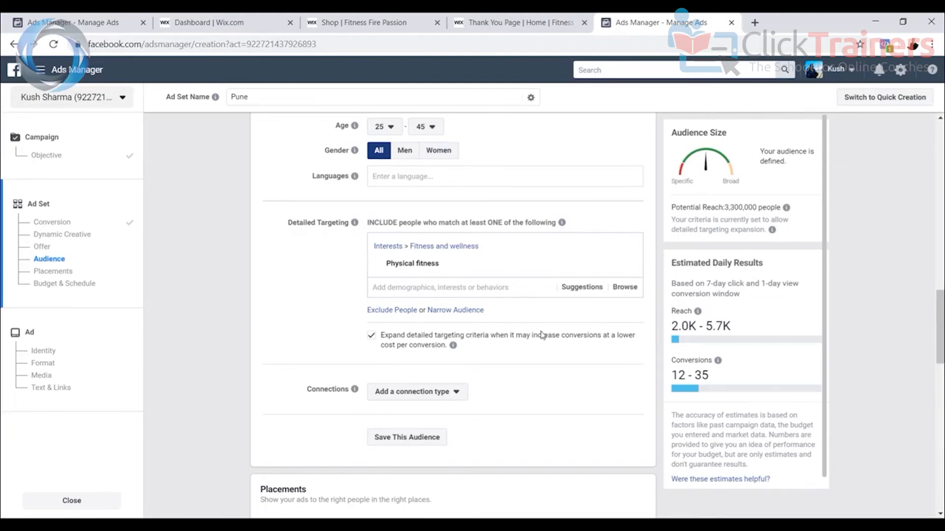
{"action": "left_click", "coordinate": [421, 287]}
{"action": "left_click", "coordinate": [305, 274]}
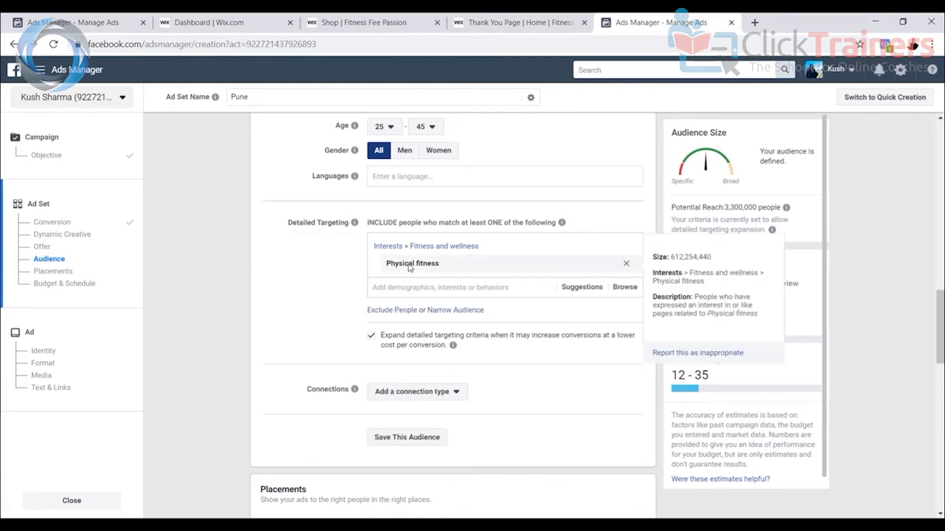
{"action": "mouse_move", "coordinate": [401, 272]}
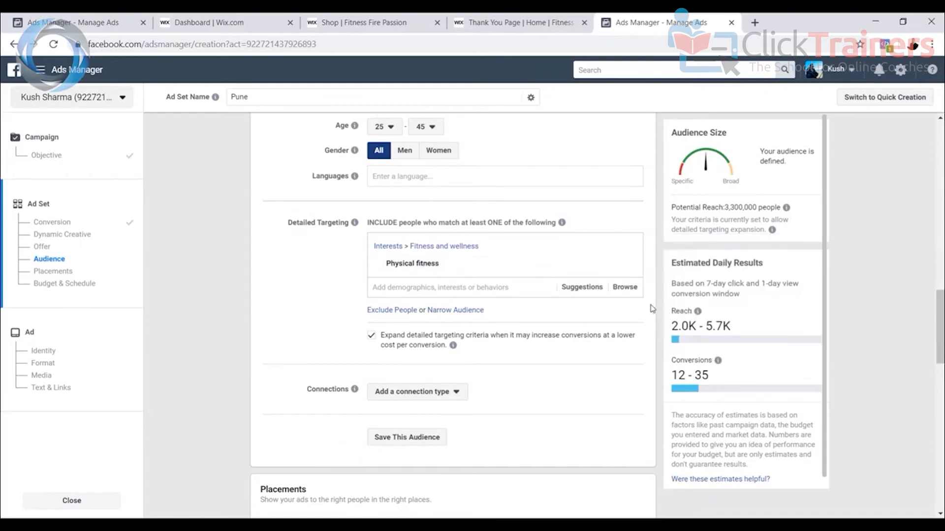
Examine the detailed targeting categories under Demographics, Interests and Behaviors, including the interests within Fitness and wellness
{"action": "left_click", "coordinate": [625, 288]}
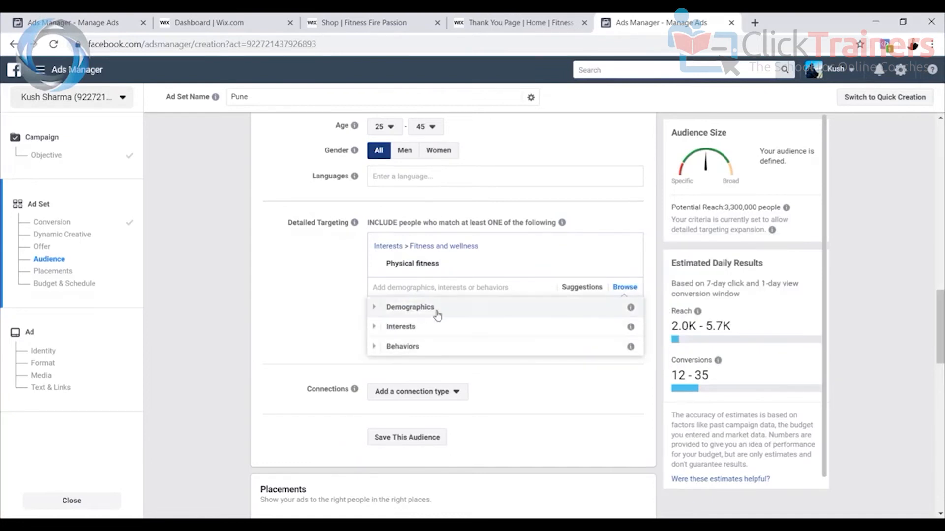
{"action": "left_click", "coordinate": [376, 311]}
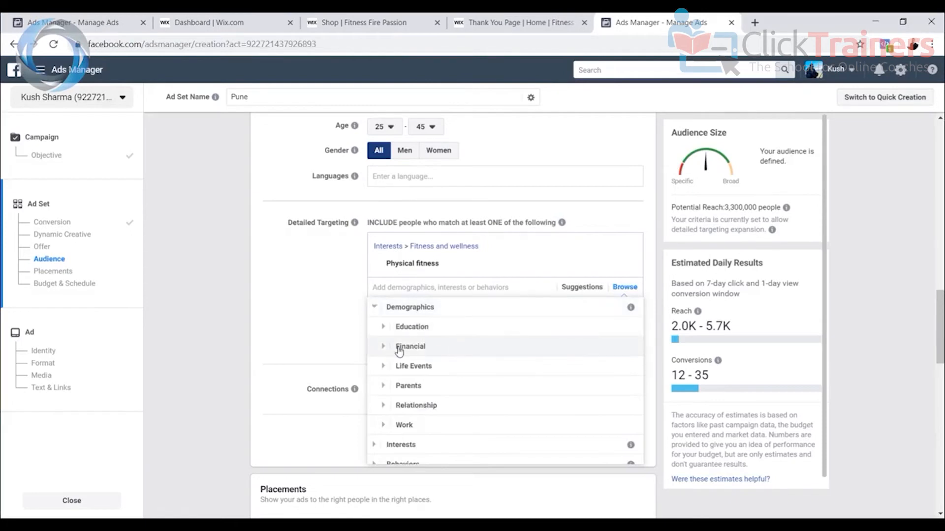
{"action": "scroll", "coordinate": [406, 344], "scroll_direction": "down", "scroll_amount": 1}
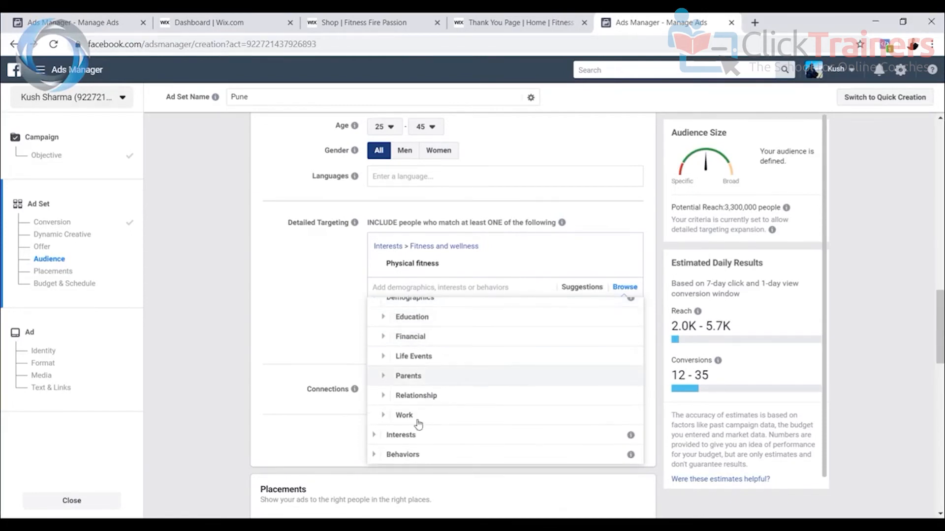
{"action": "left_click", "coordinate": [375, 437]}
{"action": "scroll", "coordinate": [443, 375], "scroll_direction": "down", "scroll_amount": 2}
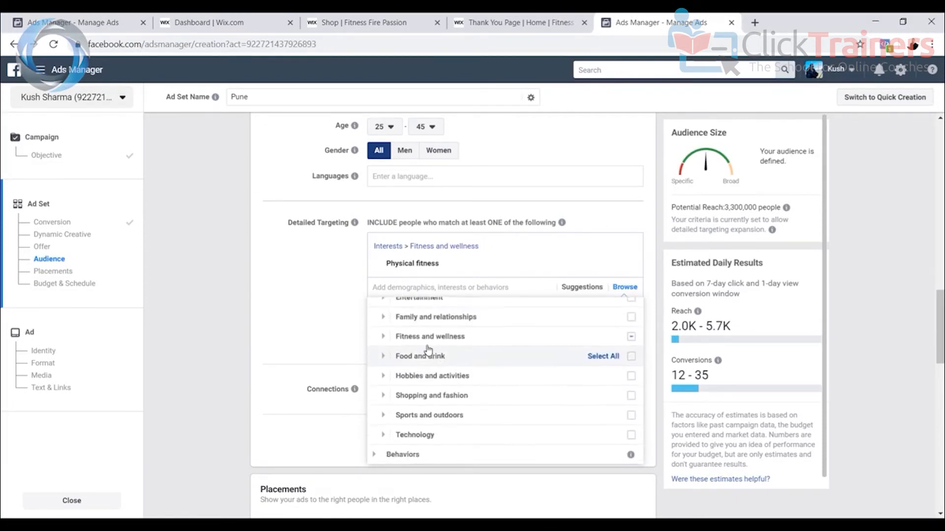
{"action": "scroll", "coordinate": [415, 392], "scroll_direction": "down", "scroll_amount": 2}
{"action": "scroll", "coordinate": [422, 394], "scroll_direction": "up", "scroll_amount": 2}
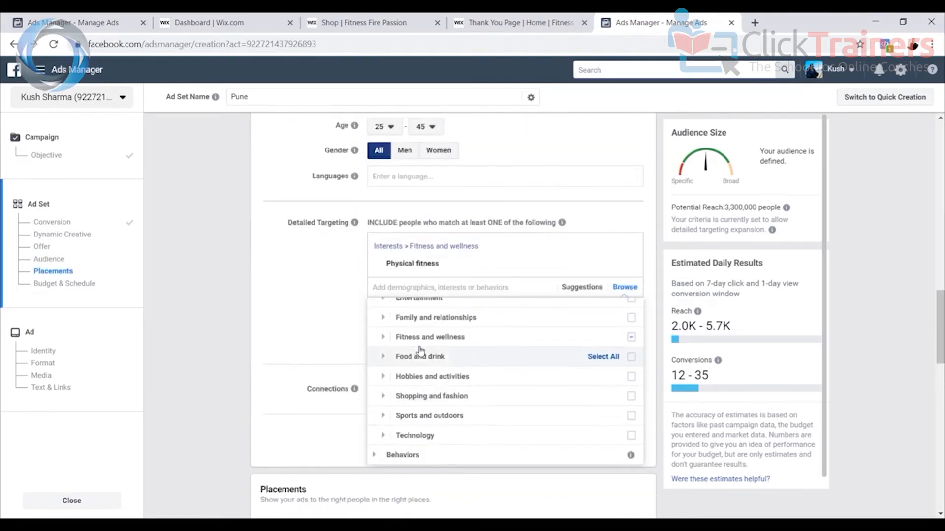
{"action": "scroll", "coordinate": [422, 354], "scroll_direction": "up", "scroll_amount": 2}
{"action": "scroll", "coordinate": [420, 367], "scroll_direction": "down", "scroll_amount": 2}
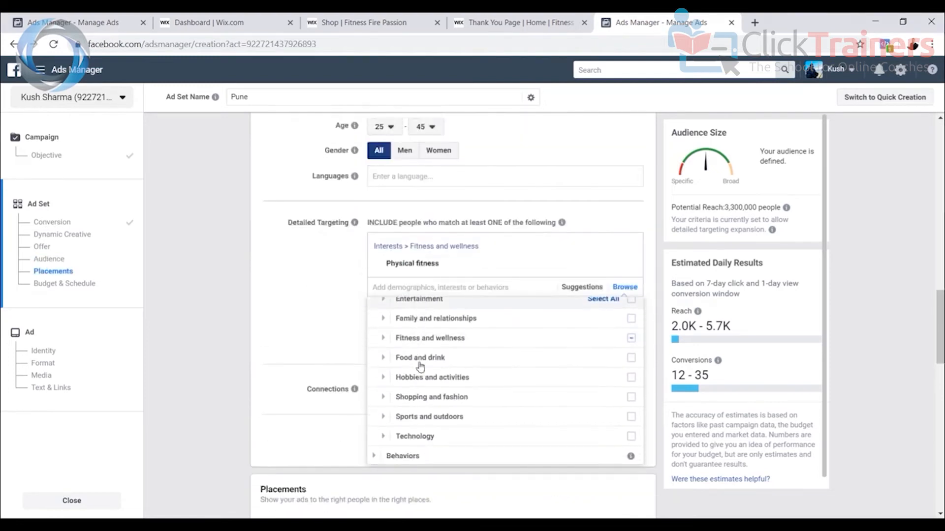
{"action": "left_click", "coordinate": [383, 338]}
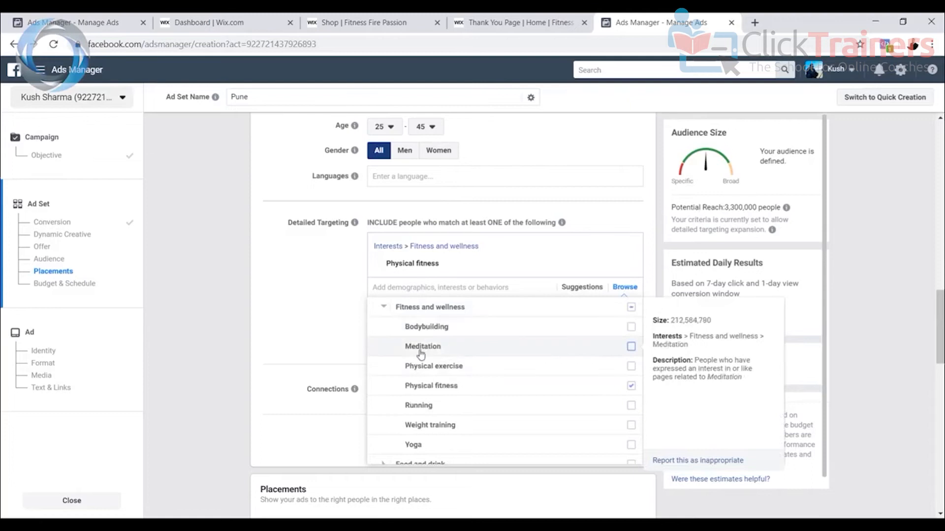
{"action": "scroll", "coordinate": [465, 396], "scroll_direction": "down", "scroll_amount": 3}
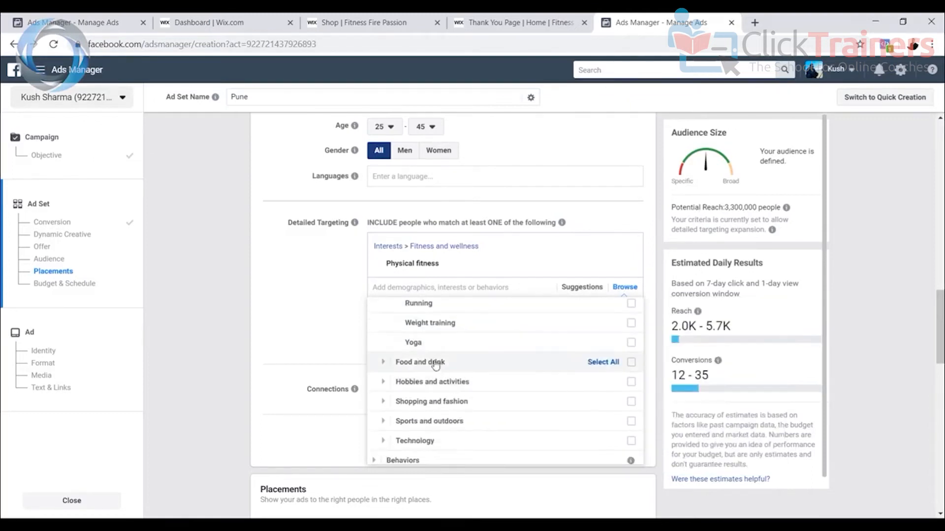
{"action": "scroll", "coordinate": [430, 412], "scroll_direction": "down", "scroll_amount": 1}
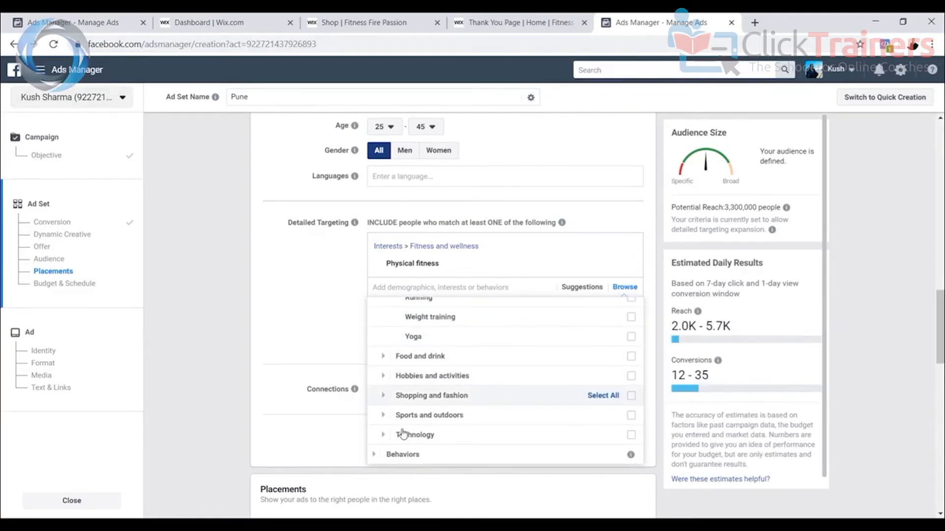
{"action": "left_click", "coordinate": [375, 460]}
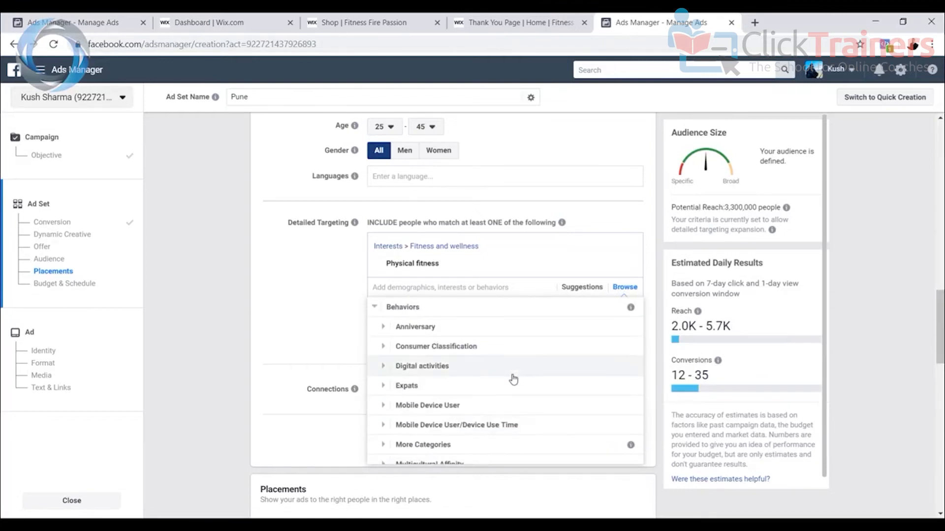
{"action": "scroll", "coordinate": [513, 380], "scroll_direction": "down", "scroll_amount": 3}
{"action": "scroll", "coordinate": [513, 378], "scroll_direction": "up", "scroll_amount": 3}
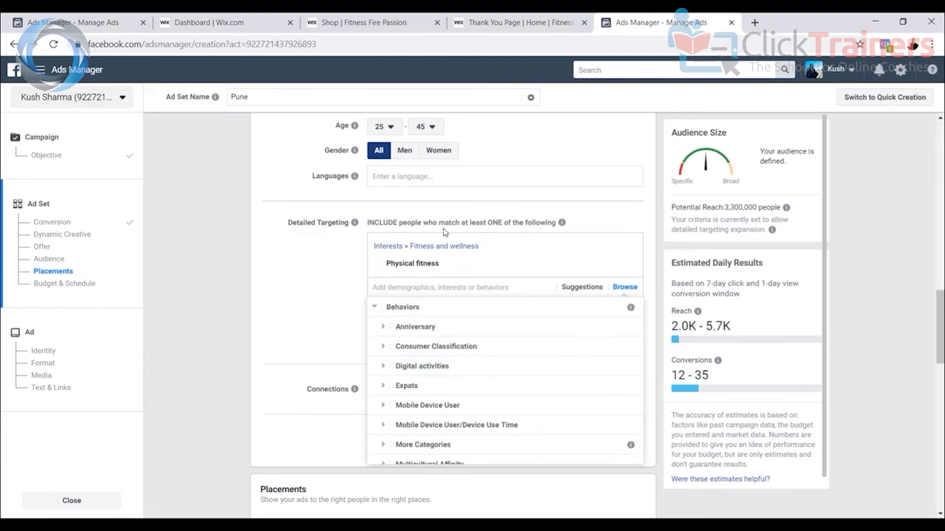
Compare the Physical fitness interest with the products on the Fitness Fire Passion shop page and return to the ad set's detailed targeting
{"action": "mouse_move", "coordinate": [435, 268]}
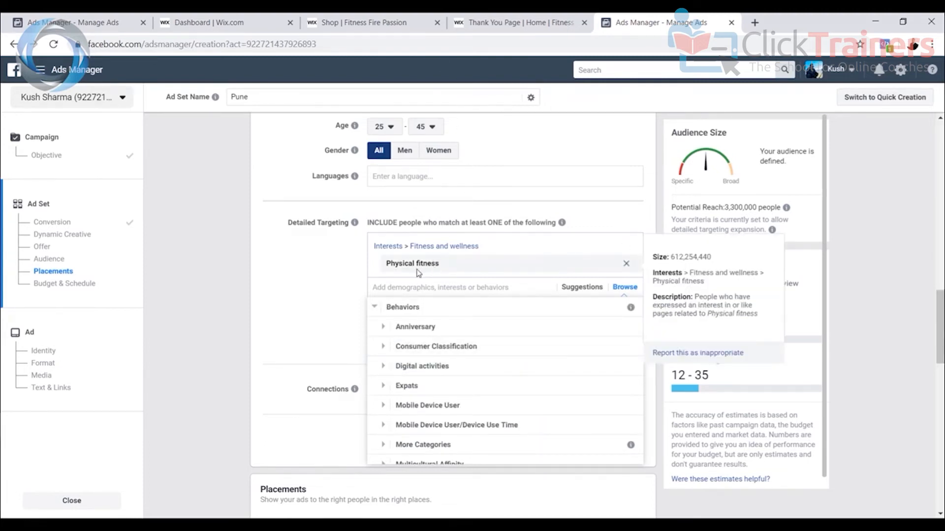
{"action": "left_click", "coordinate": [379, 22]}
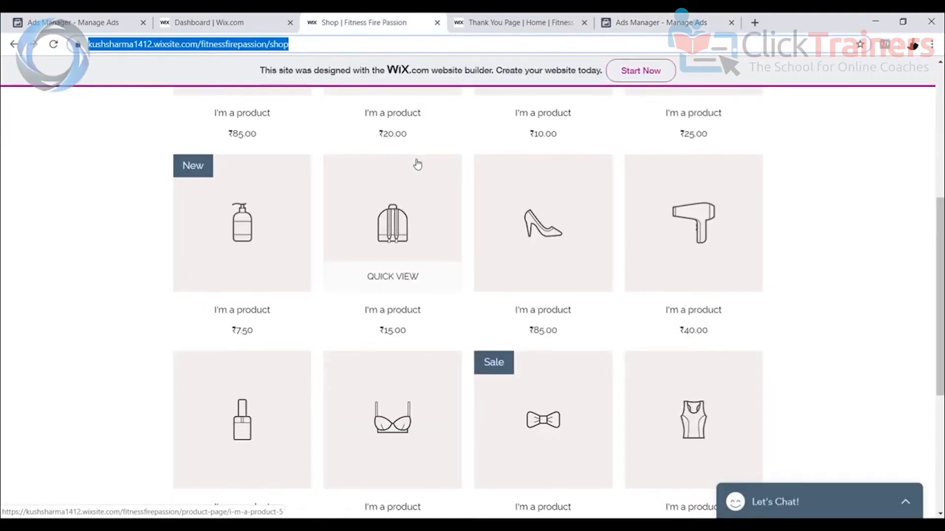
{"action": "left_click", "coordinate": [643, 23]}
{"action": "left_click", "coordinate": [312, 256]}
{"action": "mouse_move", "coordinate": [415, 259]}
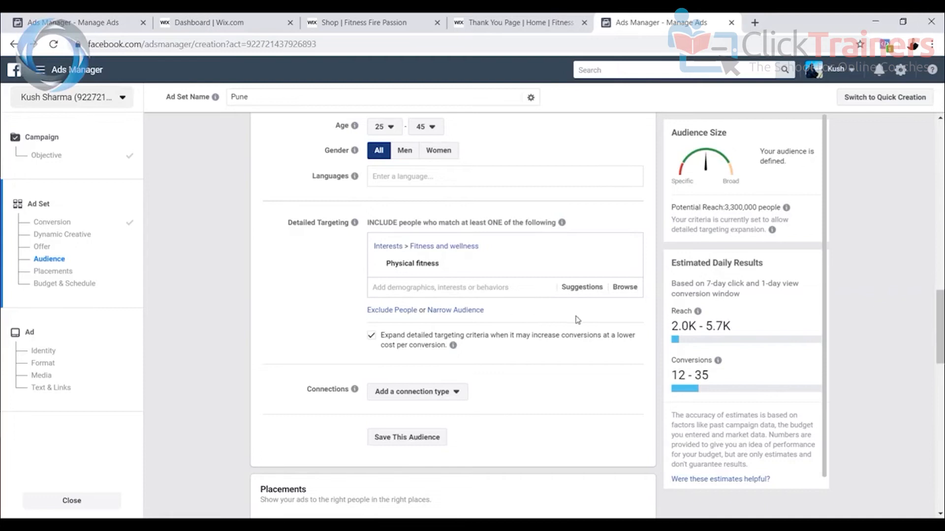
Add the Engaged Shoppers purchase behavior to the detailed targeting and compare it with the Physical fitness interest
{"action": "left_click", "coordinate": [624, 289]}
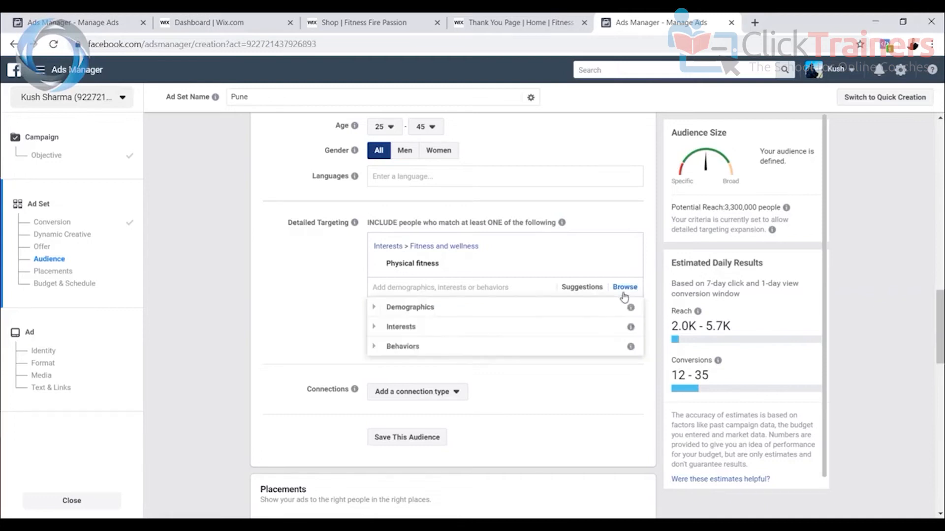
{"action": "left_click", "coordinate": [373, 347]}
{"action": "scroll", "coordinate": [464, 367], "scroll_direction": "down", "scroll_amount": 2}
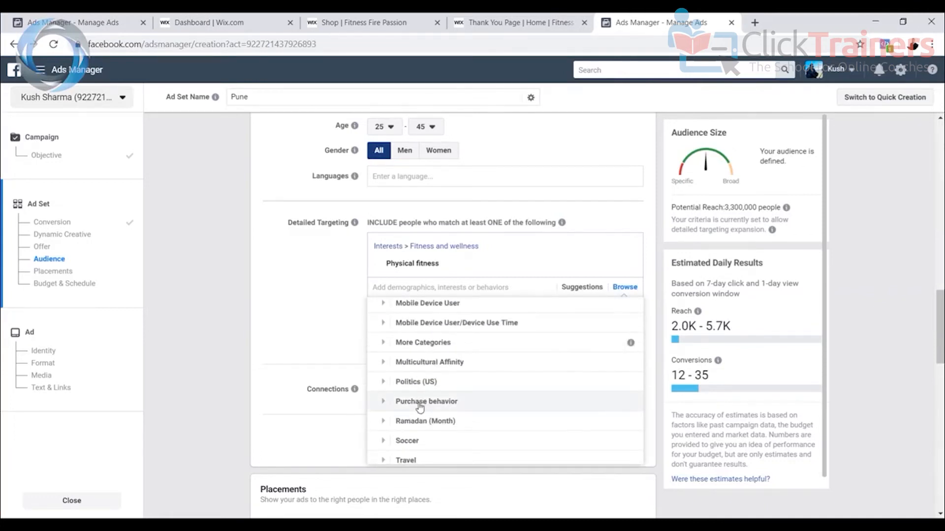
{"action": "scroll", "coordinate": [408, 396], "scroll_direction": "down", "scroll_amount": 1}
{"action": "scroll", "coordinate": [399, 365], "scroll_direction": "up", "scroll_amount": 3}
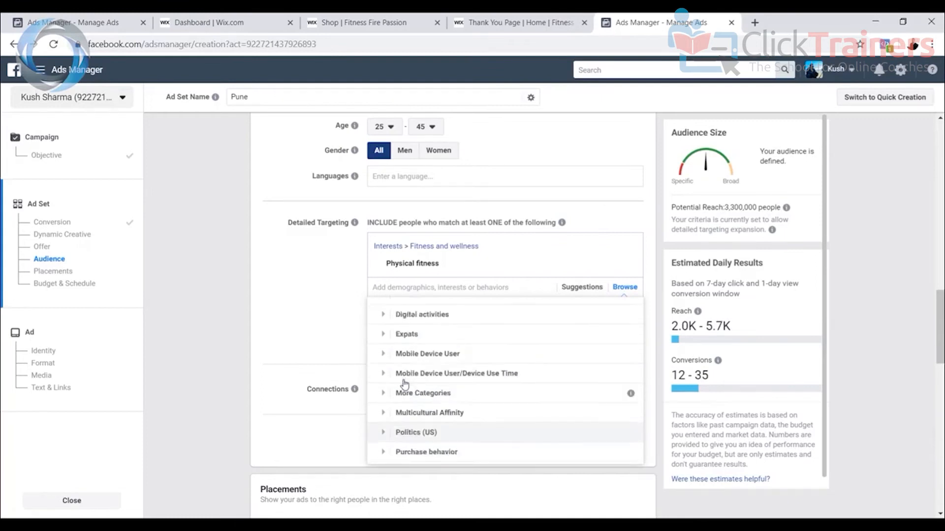
{"action": "scroll", "coordinate": [414, 416], "scroll_direction": "down", "scroll_amount": 3}
{"action": "scroll", "coordinate": [424, 409], "scroll_direction": "up", "scroll_amount": 3}
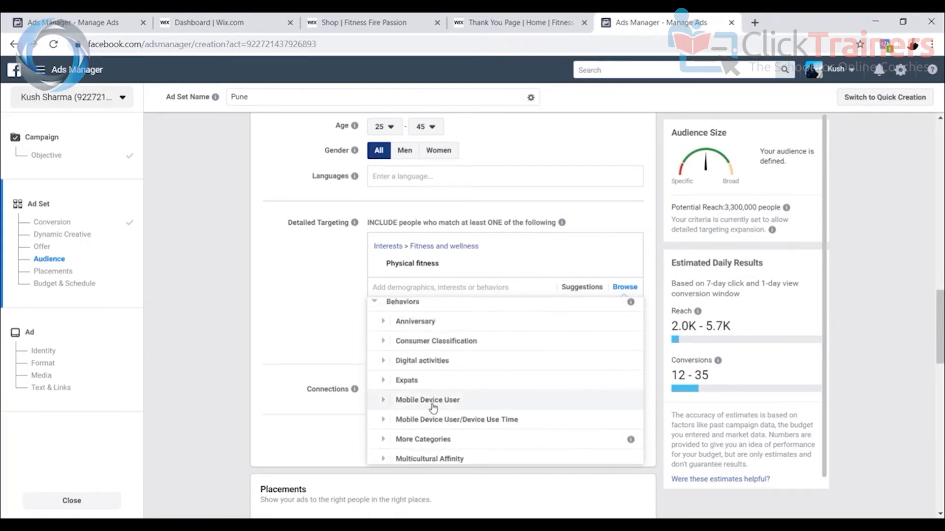
{"action": "scroll", "coordinate": [472, 399], "scroll_direction": "down", "scroll_amount": 3}
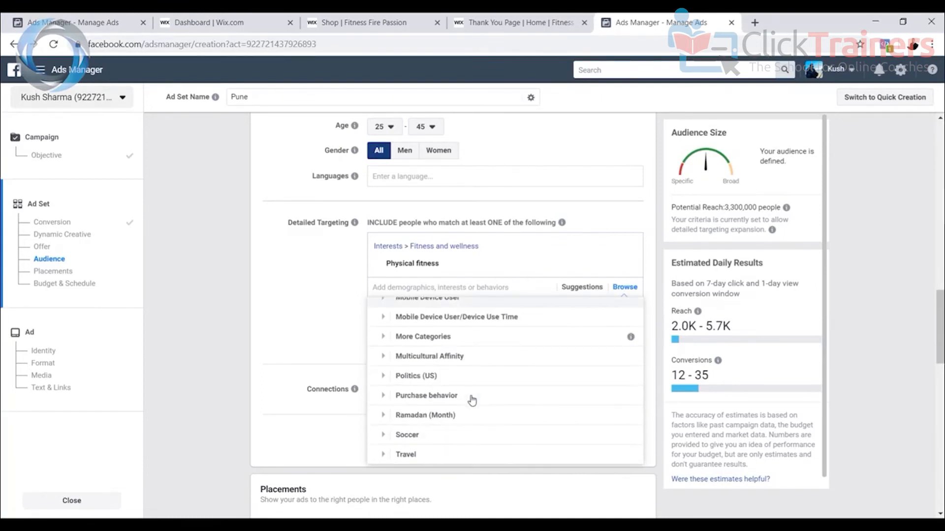
{"action": "left_click", "coordinate": [383, 398]}
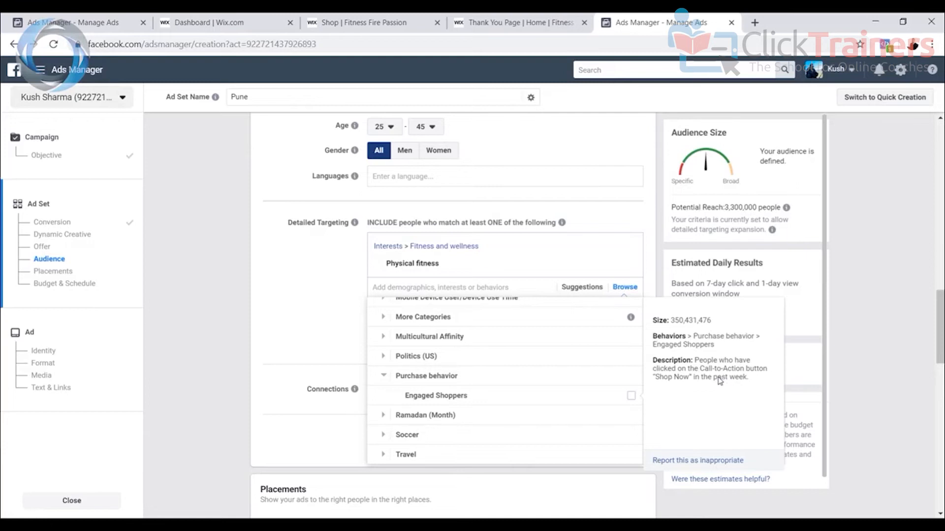
{"action": "left_click", "coordinate": [484, 396]}
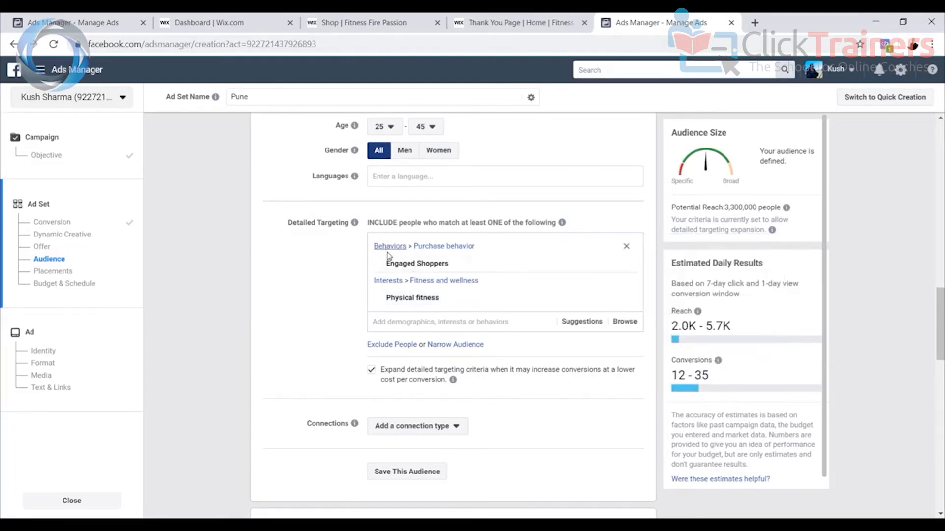
{"action": "mouse_move", "coordinate": [398, 267]}
{"action": "mouse_move", "coordinate": [490, 301]}
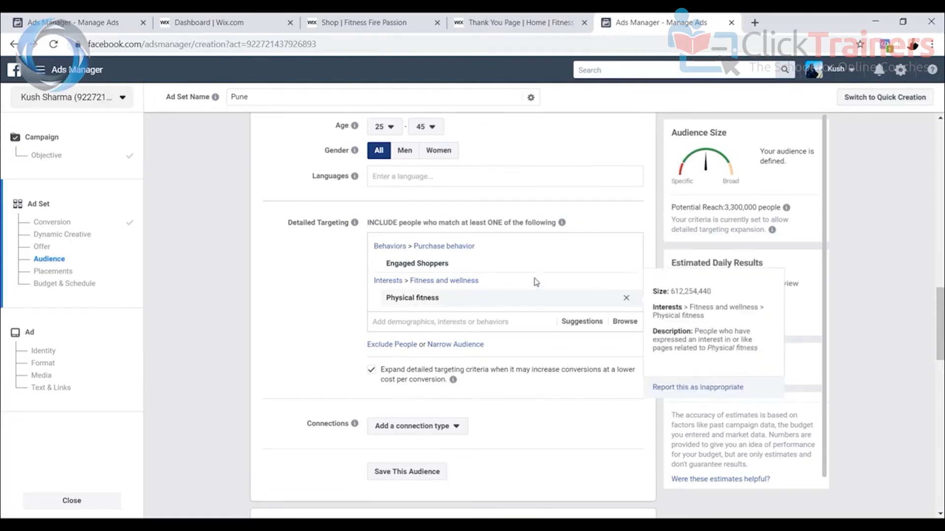
Review the audience's location, age range and detailed targeting against the products on the Fitness Fire Passion shop page
{"action": "mouse_move", "coordinate": [512, 274]}
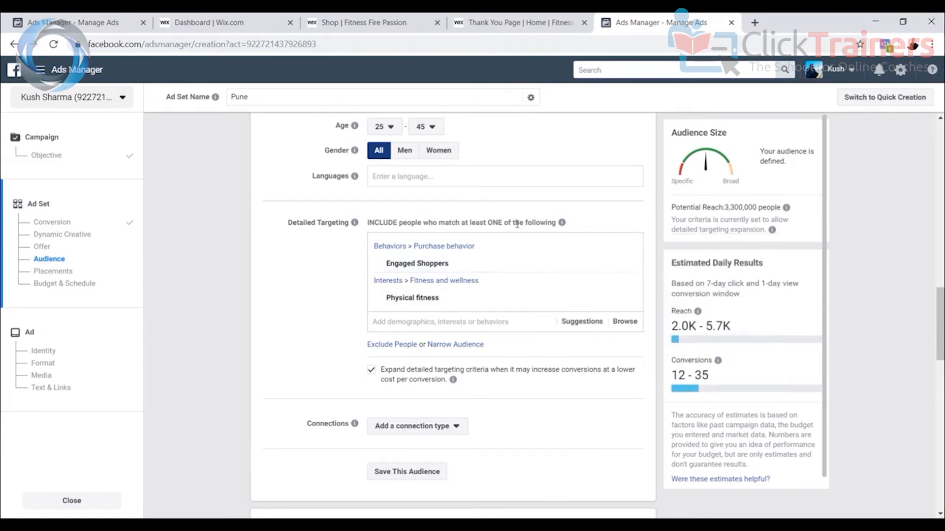
{"action": "scroll", "coordinate": [518, 220], "scroll_direction": "up", "scroll_amount": 6}
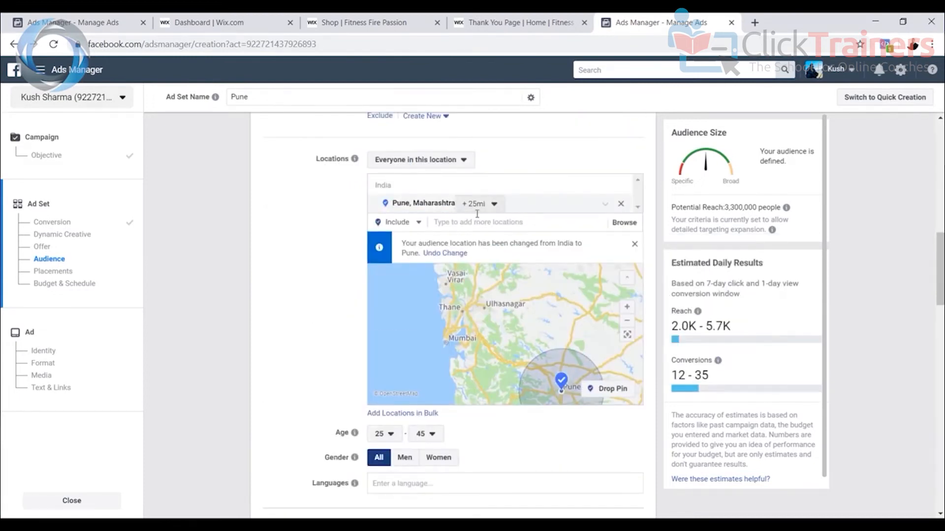
{"action": "scroll", "coordinate": [474, 215], "scroll_direction": "down", "scroll_amount": 2}
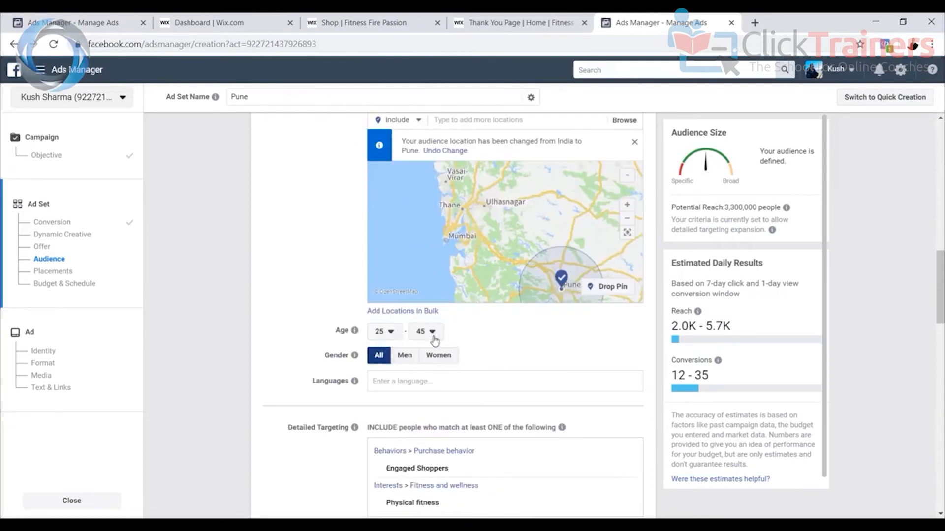
{"action": "scroll", "coordinate": [383, 358], "scroll_direction": "down", "scroll_amount": 1}
{"action": "scroll", "coordinate": [383, 358], "scroll_direction": "down", "scroll_amount": 3}
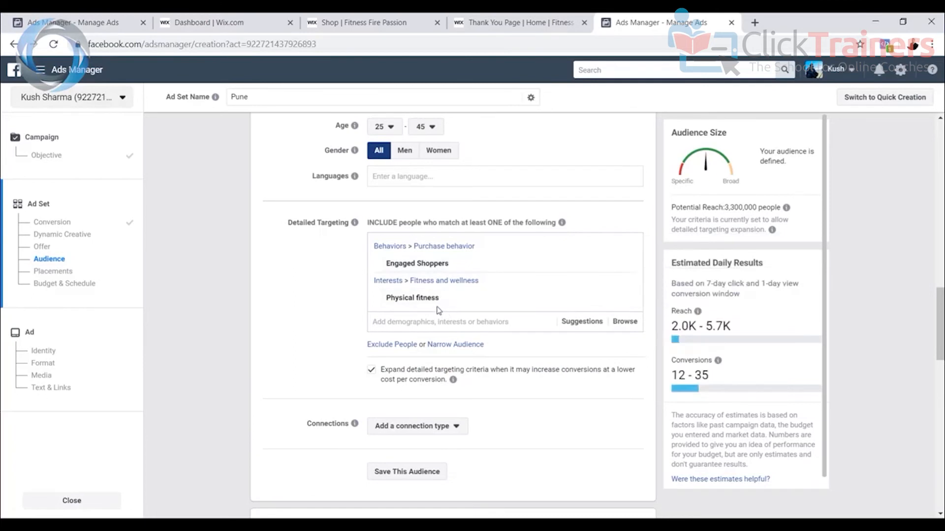
{"action": "mouse_move", "coordinate": [413, 301]}
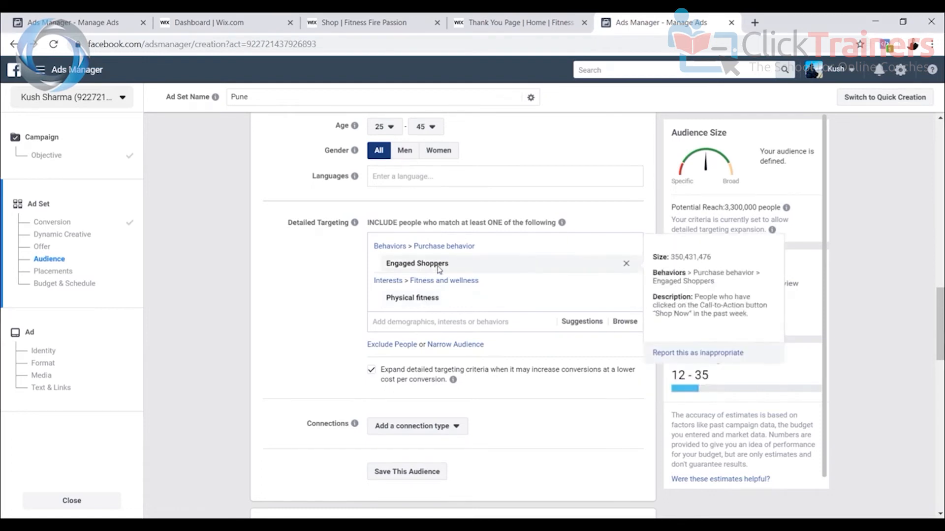
{"action": "left_click", "coordinate": [364, 22]}
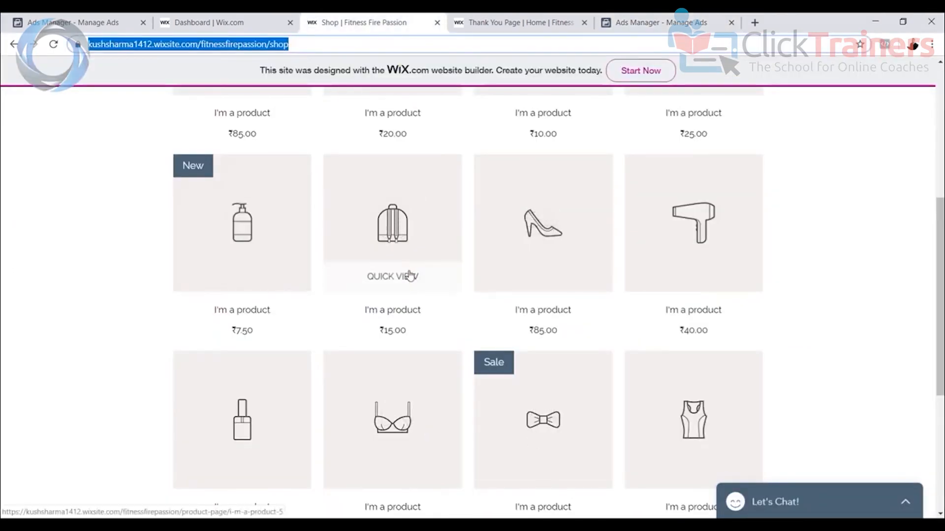
{"action": "left_click", "coordinate": [639, 22]}
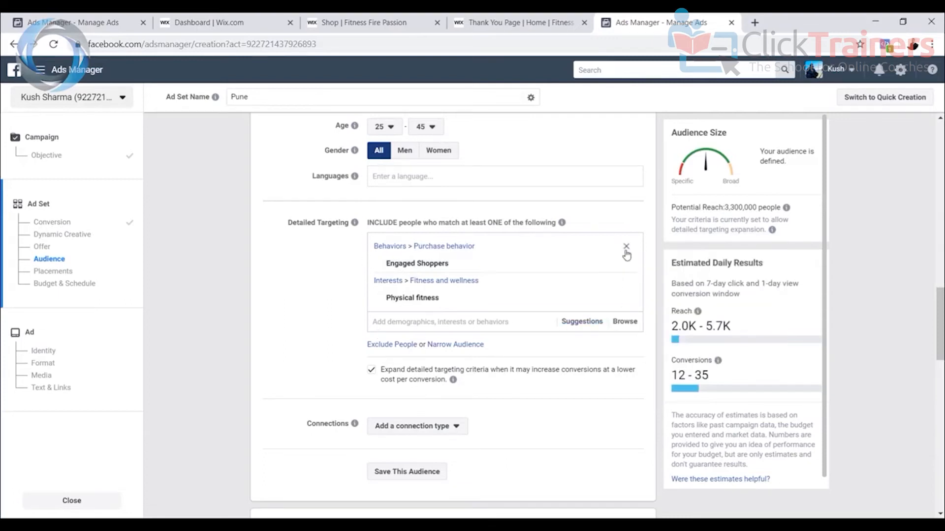
Move Engaged Shoppers out of the included targeting into a must-also-match condition that narrows the Physical fitness audience, and check the potential reach
{"action": "left_click", "coordinate": [626, 247]}
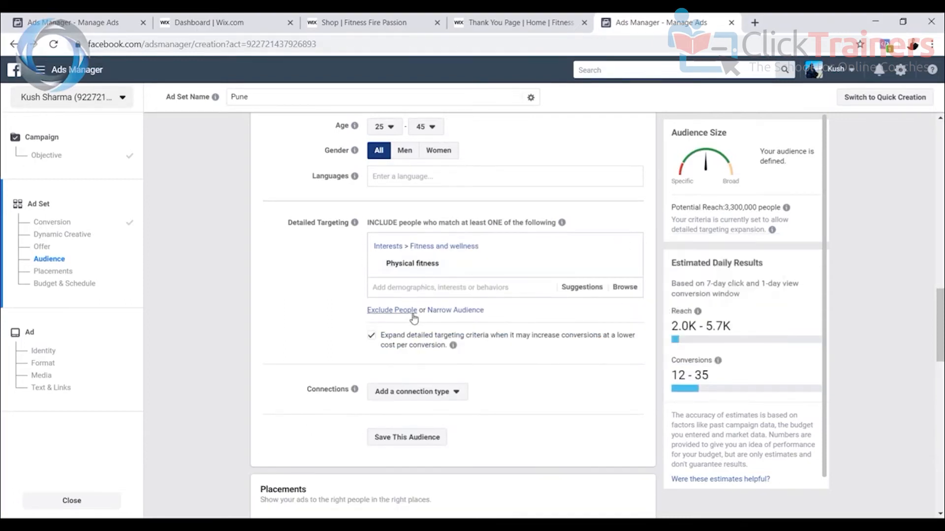
{"action": "left_click", "coordinate": [452, 311]}
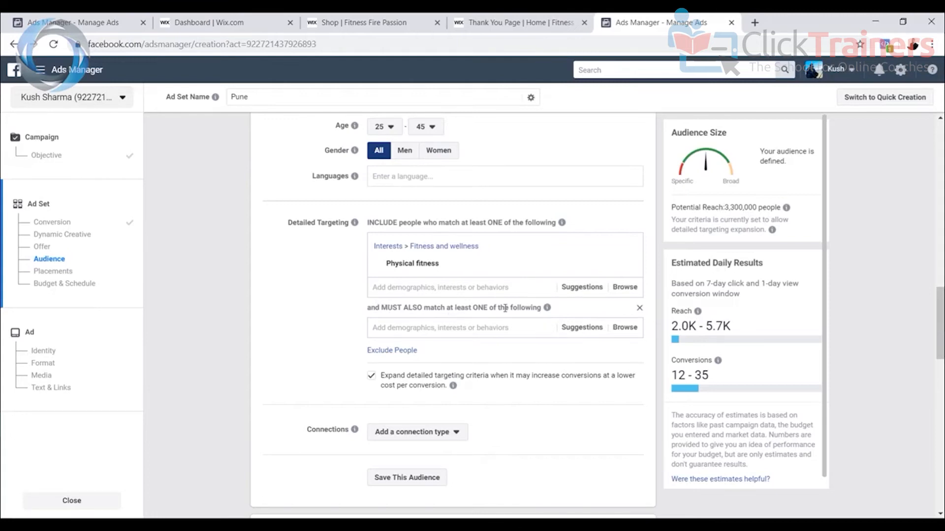
{"action": "left_click", "coordinate": [440, 328]}
{"action": "type", "text": "engaged"}
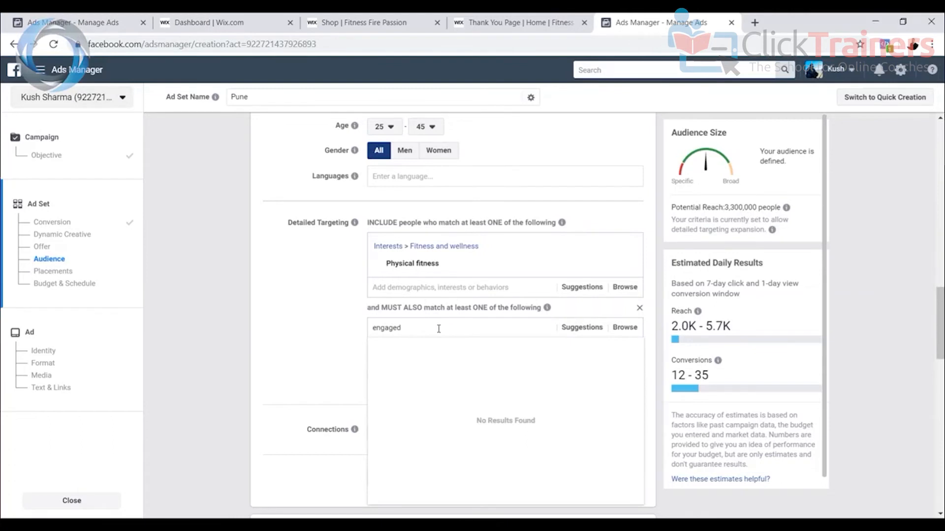
{"action": "type", "text": " shop"}
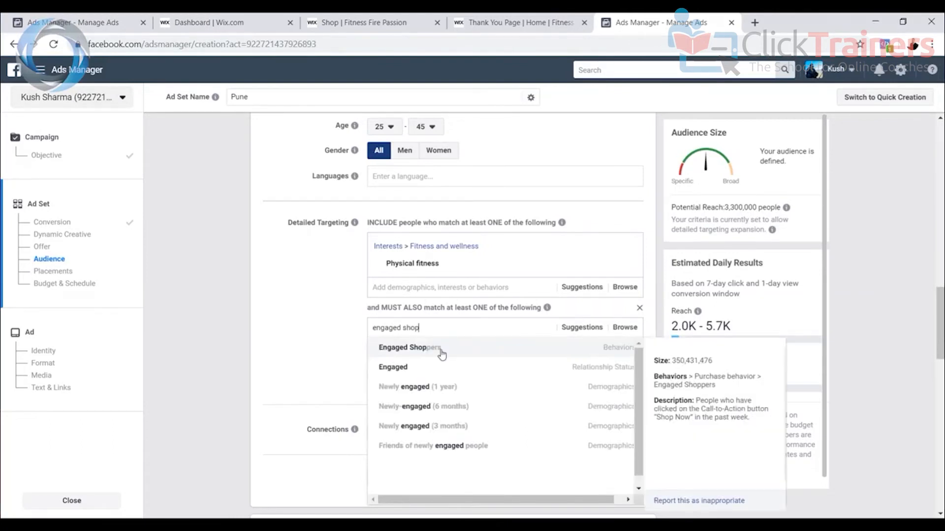
{"action": "left_click", "coordinate": [440, 348]}
{"action": "mouse_move", "coordinate": [424, 266]}
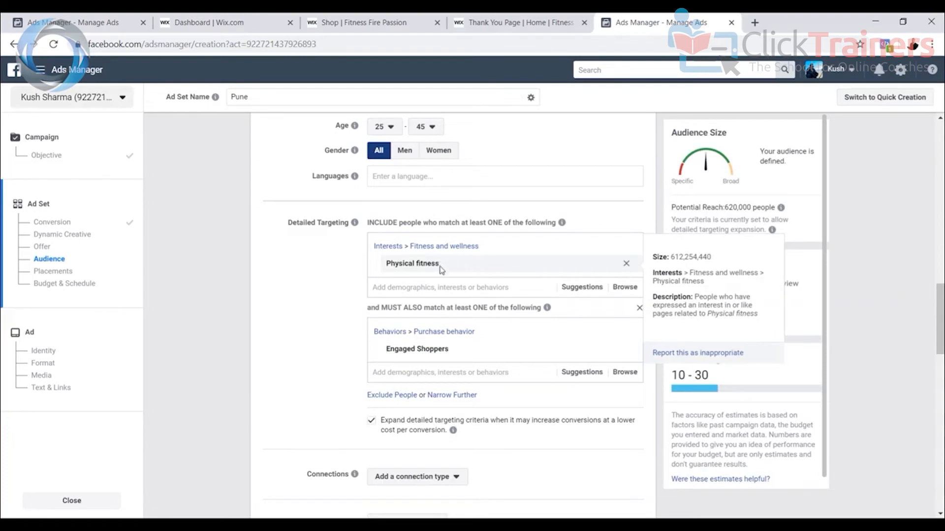
{"action": "mouse_move", "coordinate": [426, 356]}
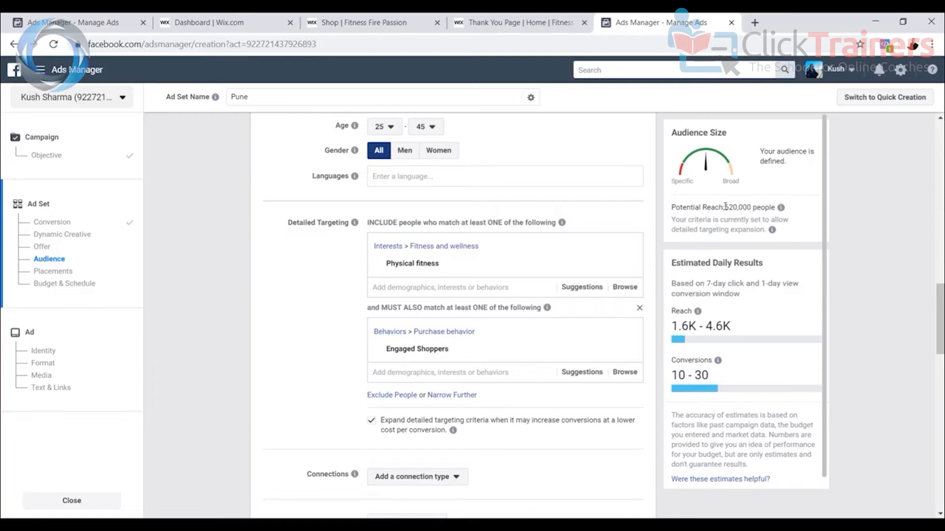
{"action": "left_click_drag", "start_coordinate": [726, 207], "coordinate": [774, 205]}
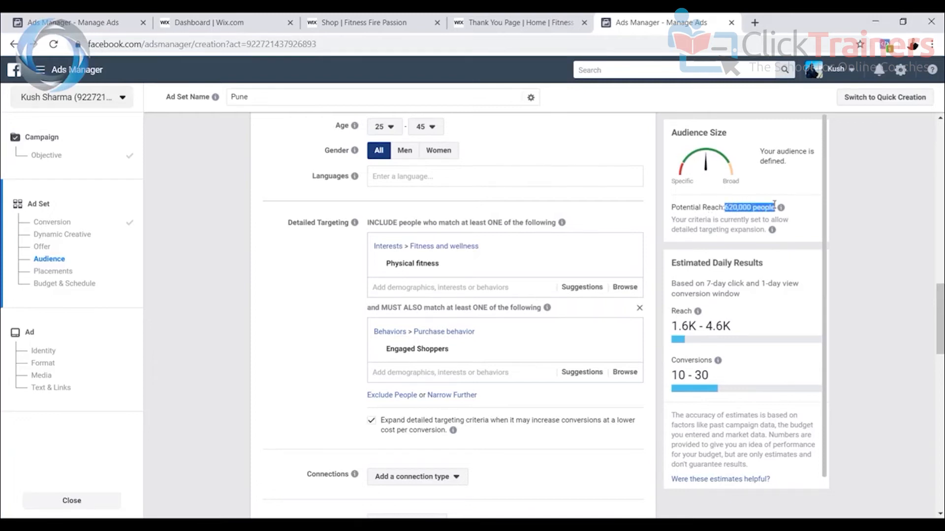
Remove Engaged Shoppers from the must-also-match condition and add it back to compare the potential reach
{"action": "left_click", "coordinate": [632, 340]}
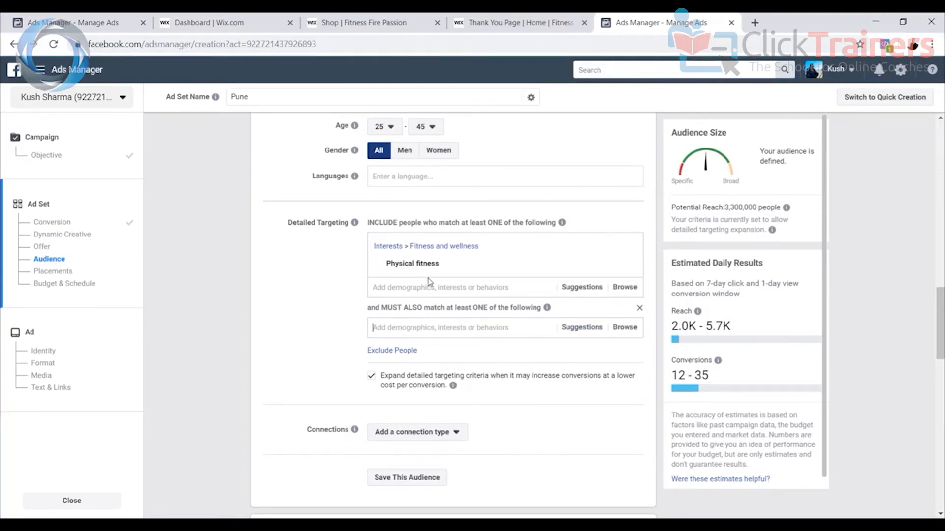
{"action": "left_click", "coordinate": [417, 326]}
{"action": "type", "text": "enga"}
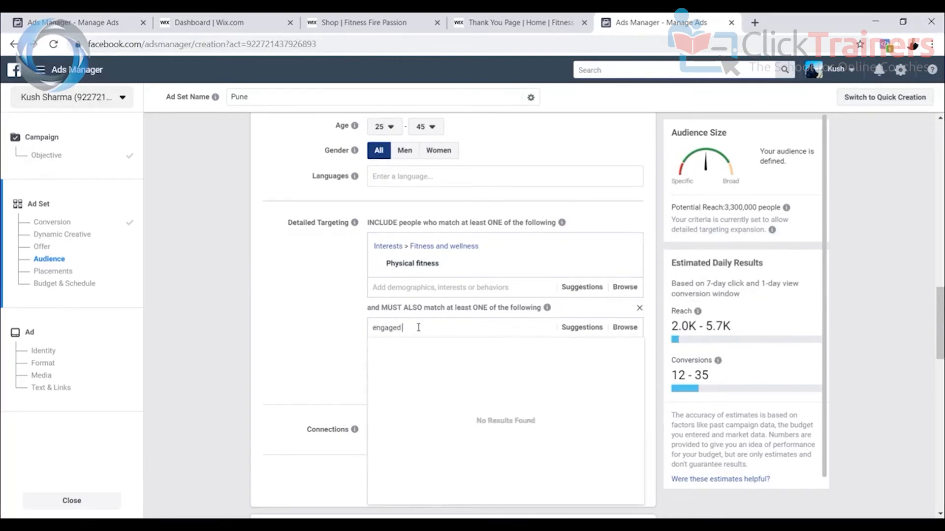
{"action": "type", "text": "ged"}
{"action": "left_click", "coordinate": [436, 389]}
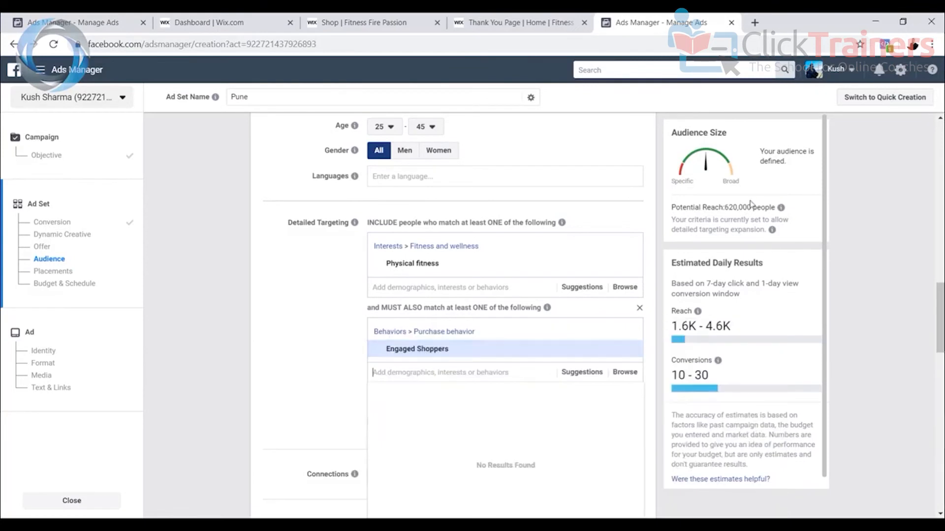
{"action": "left_click", "coordinate": [316, 297]}
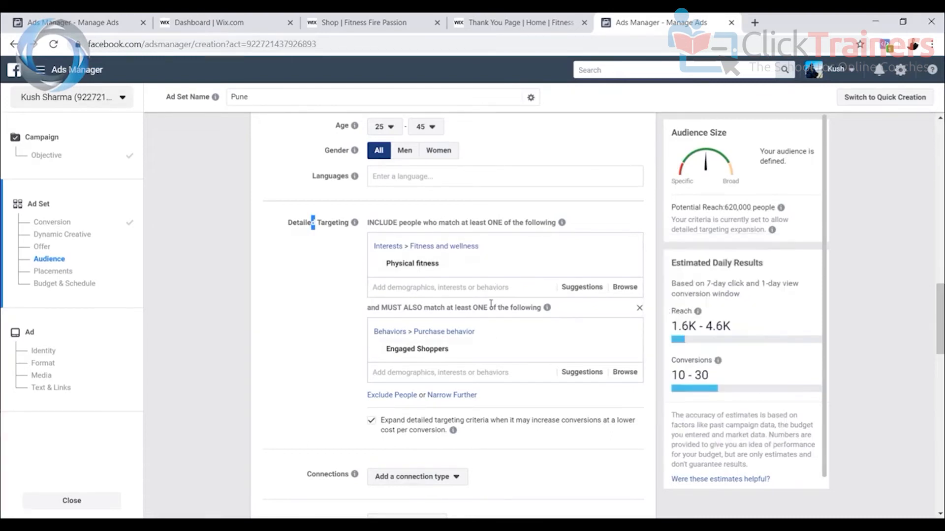
Compare the narrowed Engaged Shoppers targeting with the products on the Fitness Fire Passion shop page
{"action": "left_click", "coordinate": [346, 22]}
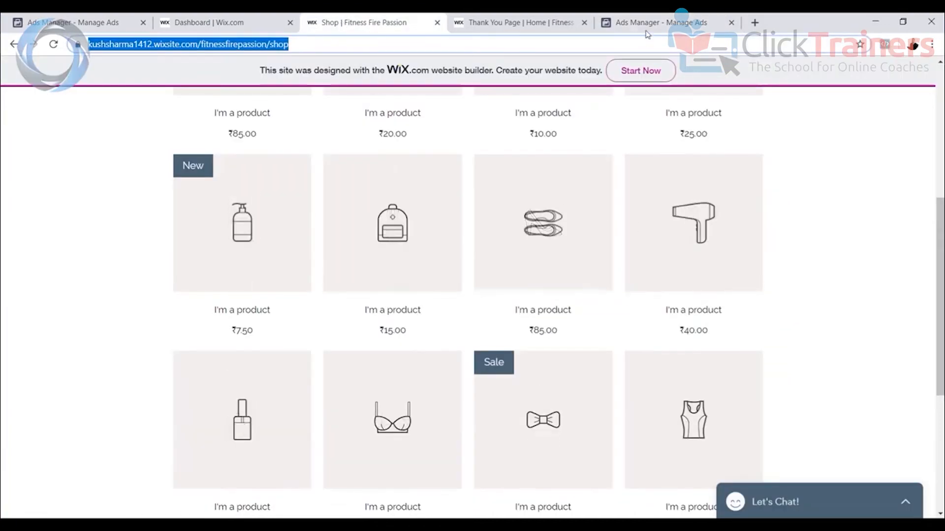
{"action": "left_click", "coordinate": [648, 23]}
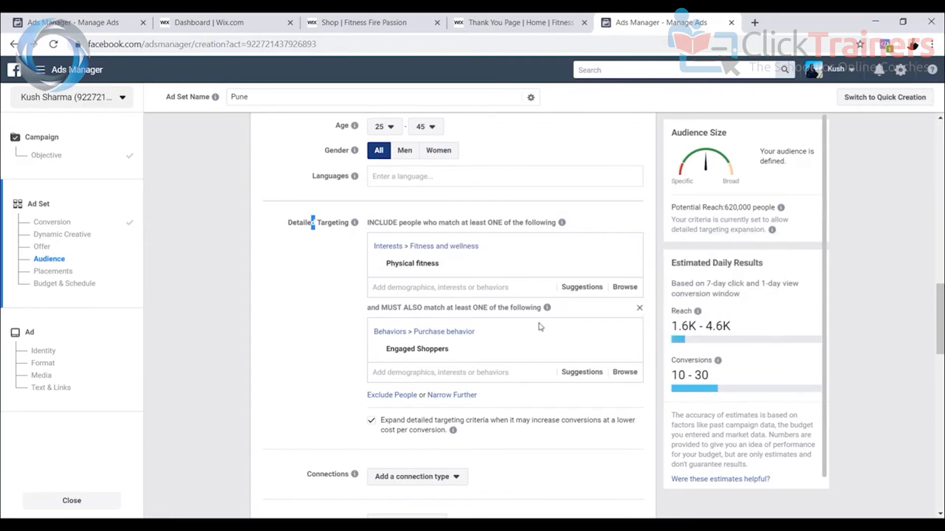
{"action": "mouse_move", "coordinate": [629, 349]}
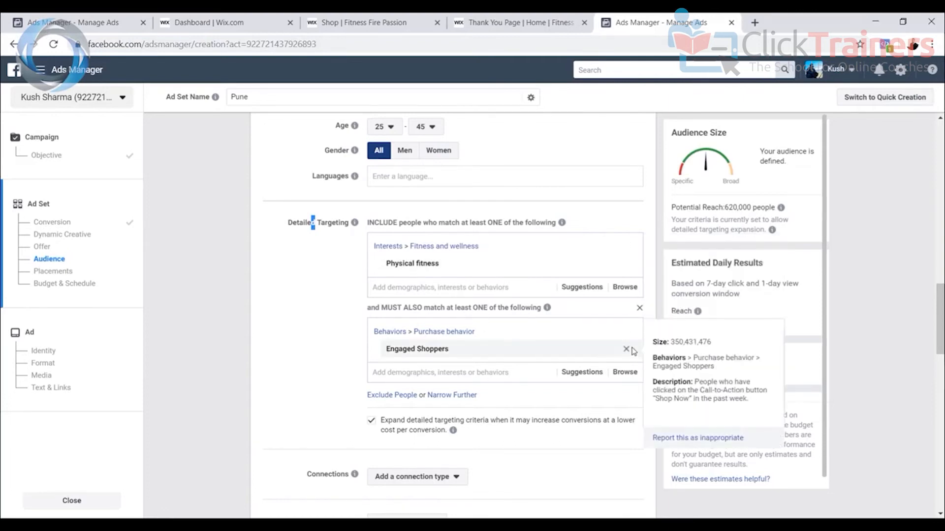
Examine the Behaviors categories available for the must-also-match condition, including Anniversary and Travel, and go on to the Placements section
{"action": "left_click", "coordinate": [429, 372]}
{"action": "left_click", "coordinate": [626, 373]}
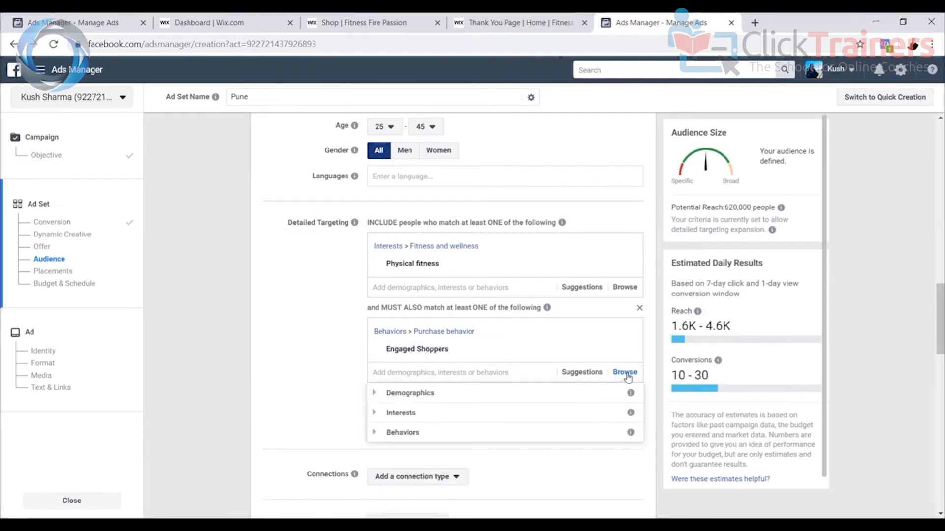
{"action": "left_click", "coordinate": [372, 433]}
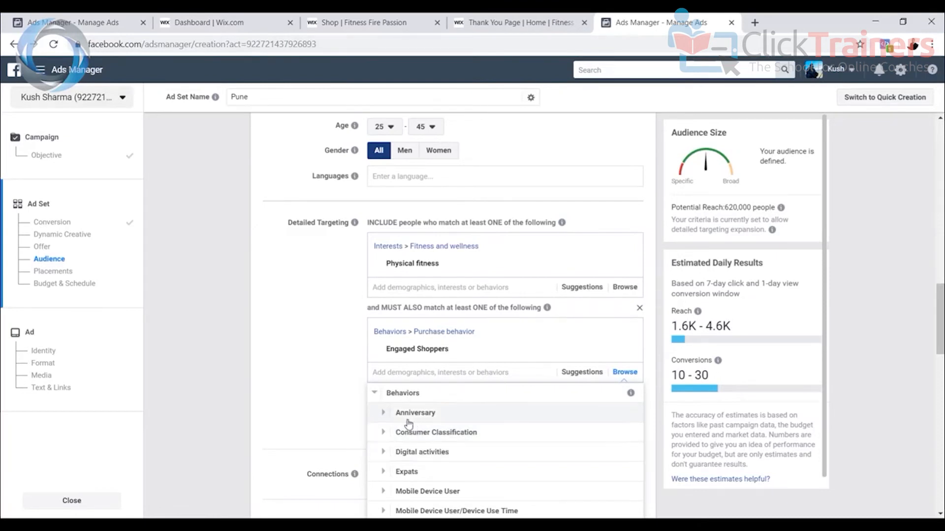
{"action": "scroll", "coordinate": [433, 438], "scroll_direction": "down", "scroll_amount": 2}
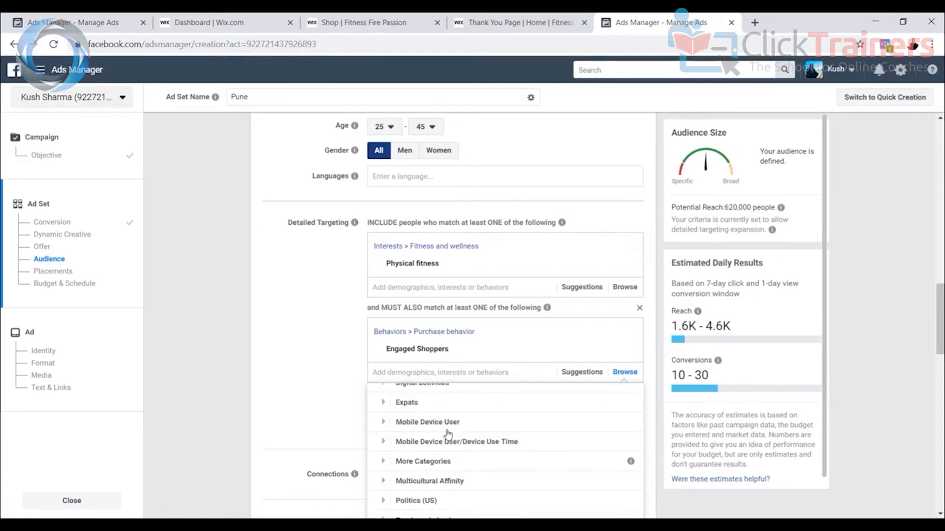
{"action": "scroll", "coordinate": [445, 436], "scroll_direction": "up", "scroll_amount": 3}
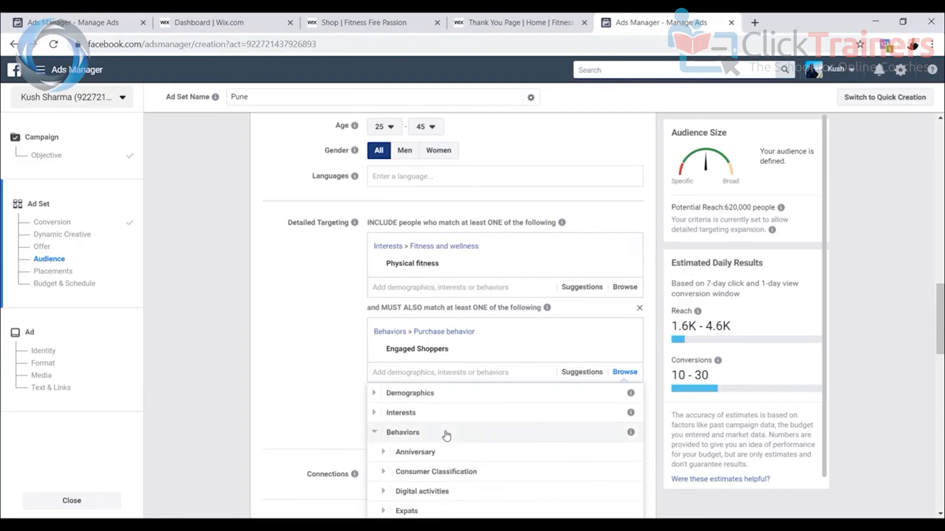
{"action": "left_click", "coordinate": [384, 453]}
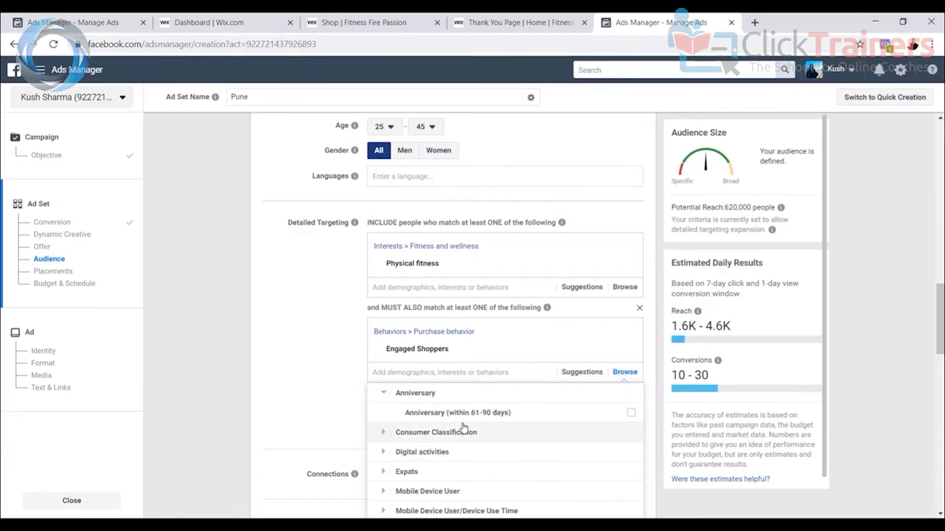
{"action": "mouse_move", "coordinate": [448, 417]}
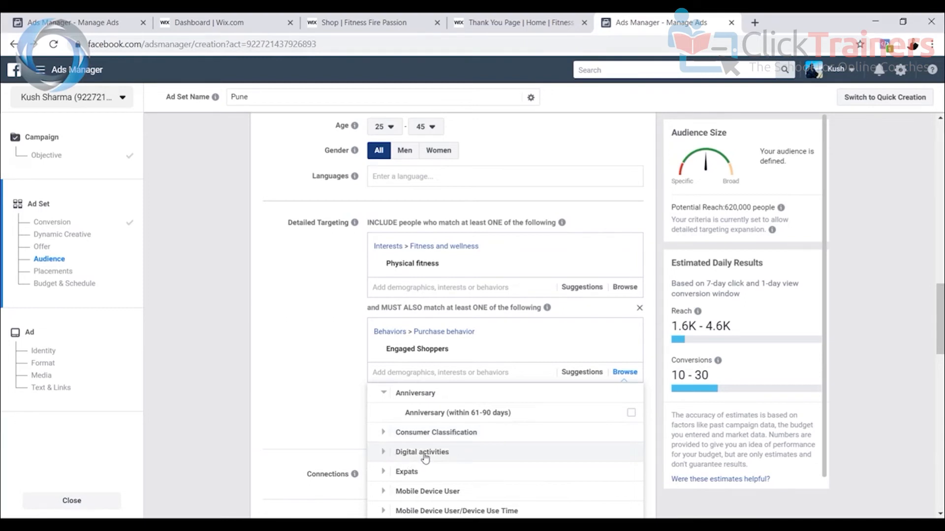
{"action": "scroll", "coordinate": [428, 467], "scroll_direction": "down", "scroll_amount": 1}
{"action": "scroll", "coordinate": [428, 467], "scroll_direction": "down", "scroll_amount": 2}
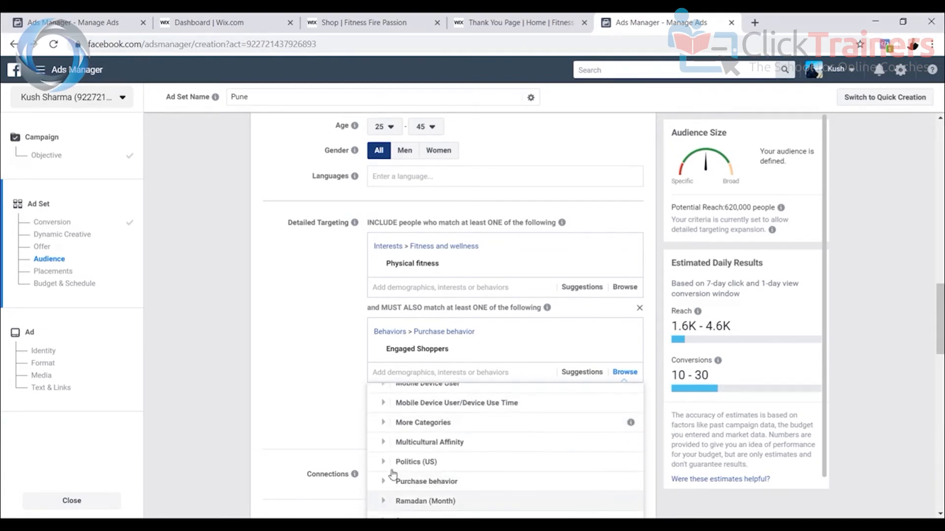
{"action": "scroll", "coordinate": [514, 492], "scroll_direction": "down", "scroll_amount": 2}
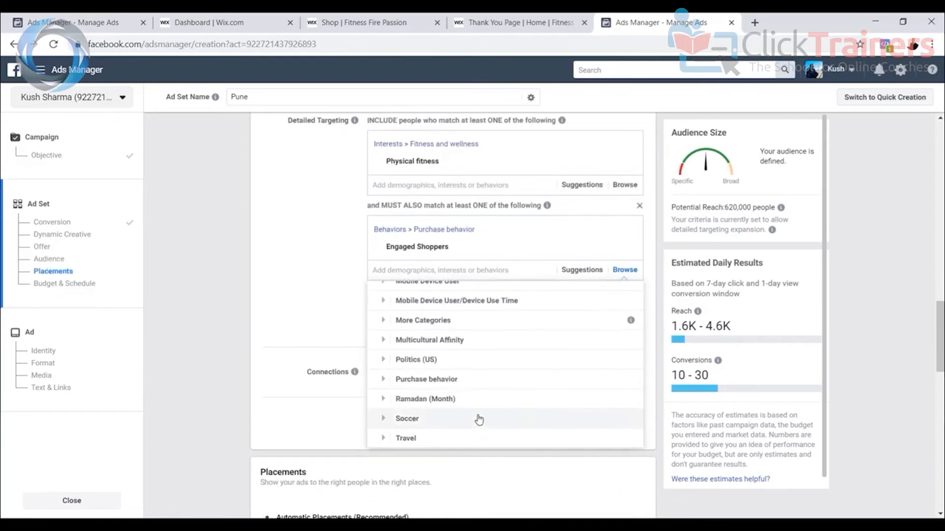
{"action": "left_click", "coordinate": [383, 440]}
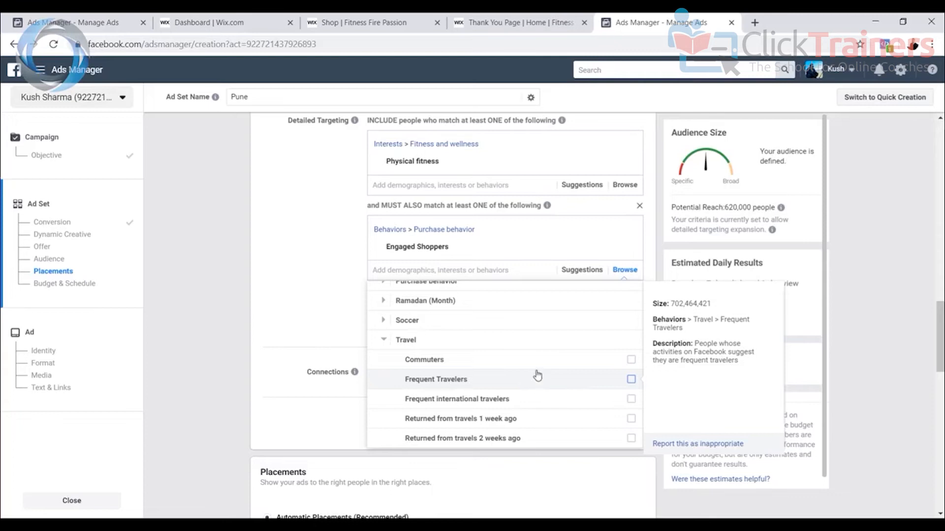
{"action": "left_click", "coordinate": [384, 343]}
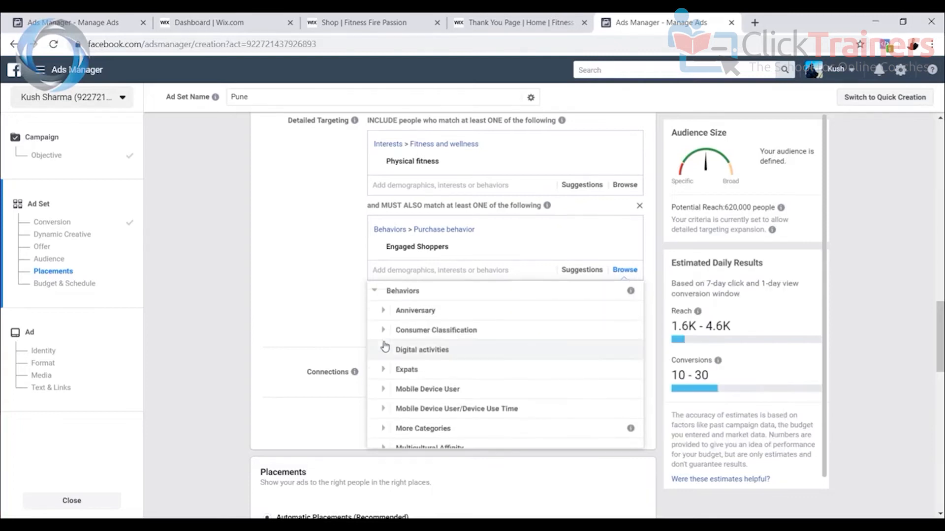
{"action": "left_click", "coordinate": [373, 295]}
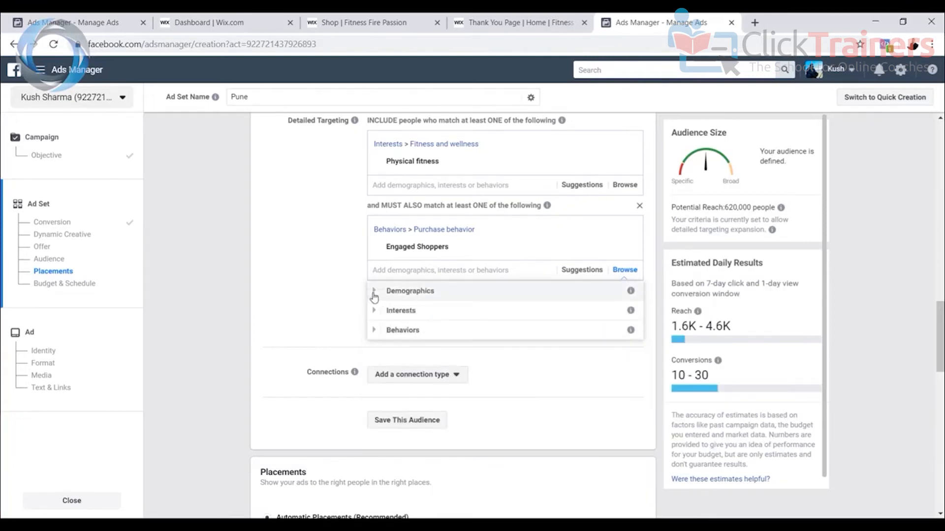
{"action": "left_click", "coordinate": [324, 310]}
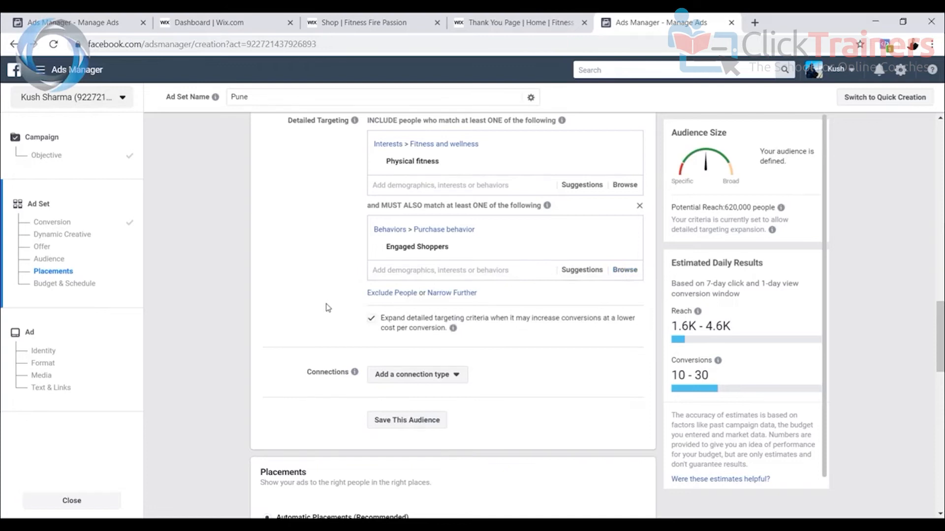
{"action": "scroll", "coordinate": [452, 358], "scroll_direction": "down", "scroll_amount": 2}
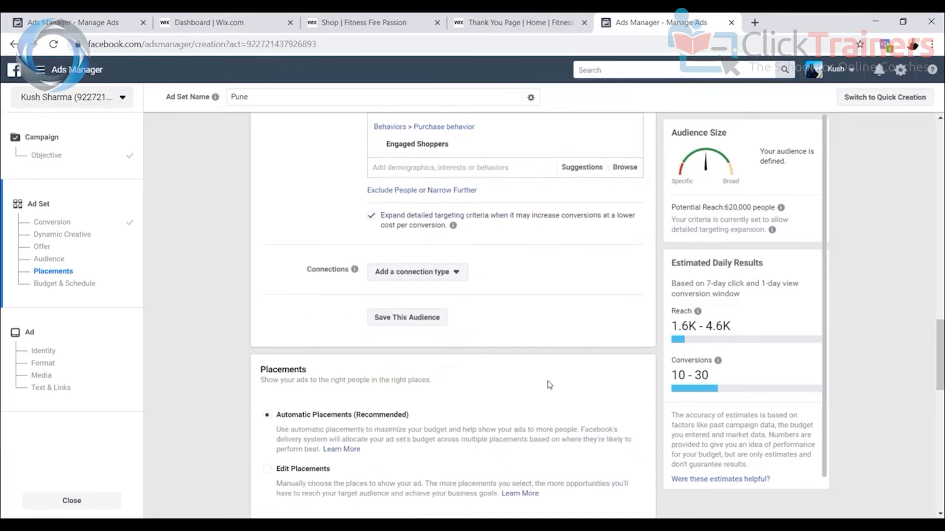
{"action": "scroll", "coordinate": [741, 333], "scroll_direction": "down", "scroll_amount": 1}
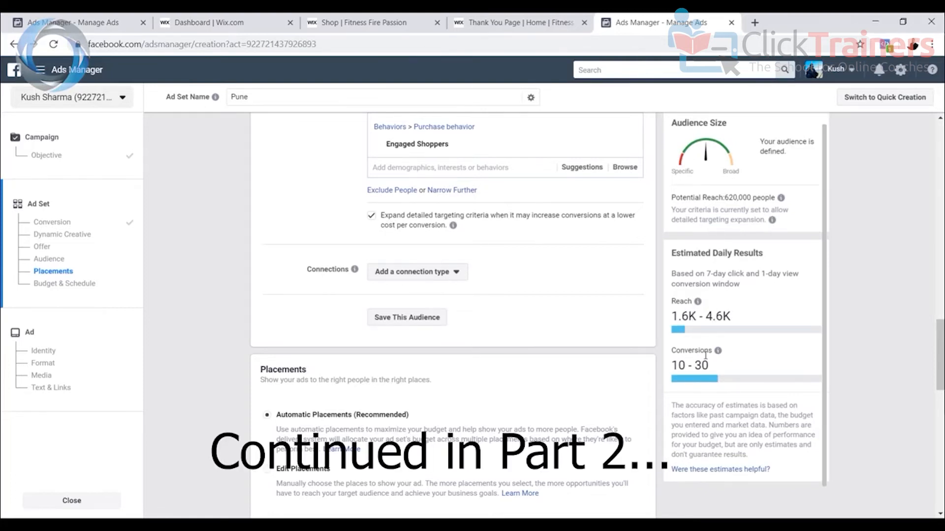
Review the estimated daily conversions and the Automatic Placements option for the Pune ad set
{"action": "left_click_drag", "start_coordinate": [673, 364], "coordinate": [709, 365]}
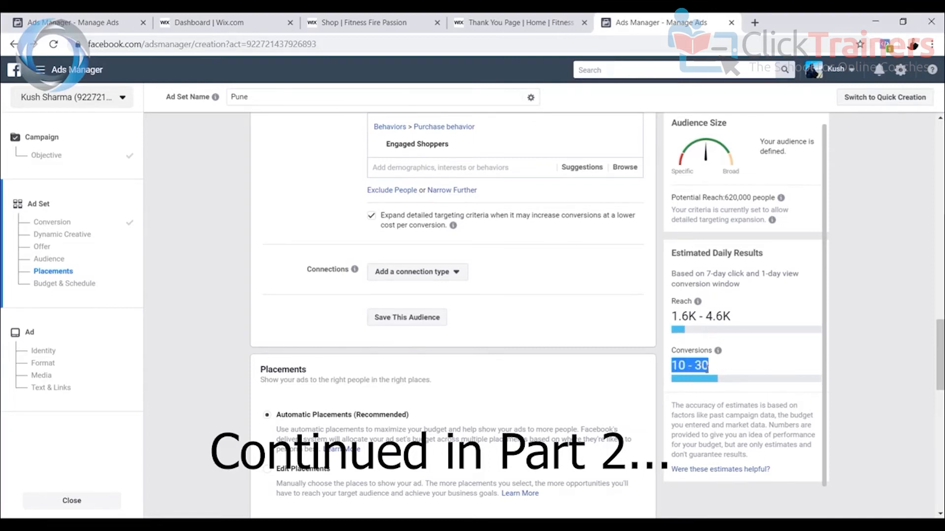
{"action": "left_click", "coordinate": [698, 365]}
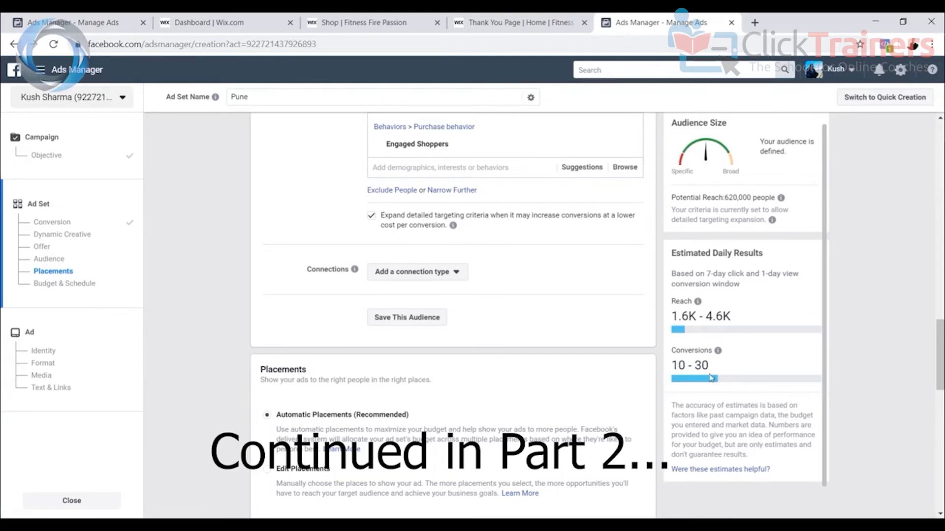
{"action": "scroll", "coordinate": [452, 363], "scroll_direction": "down", "scroll_amount": 2}
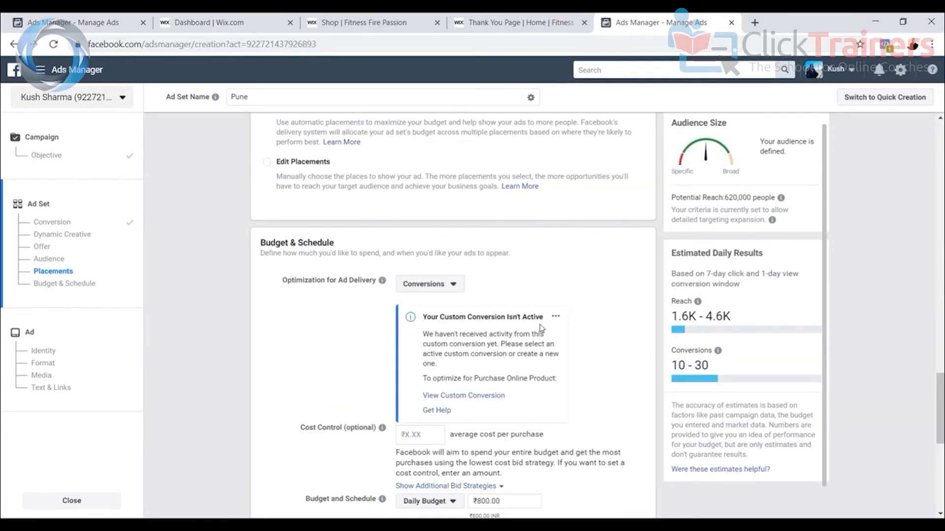
{"action": "scroll", "coordinate": [541, 328], "scroll_direction": "up", "scroll_amount": 4}
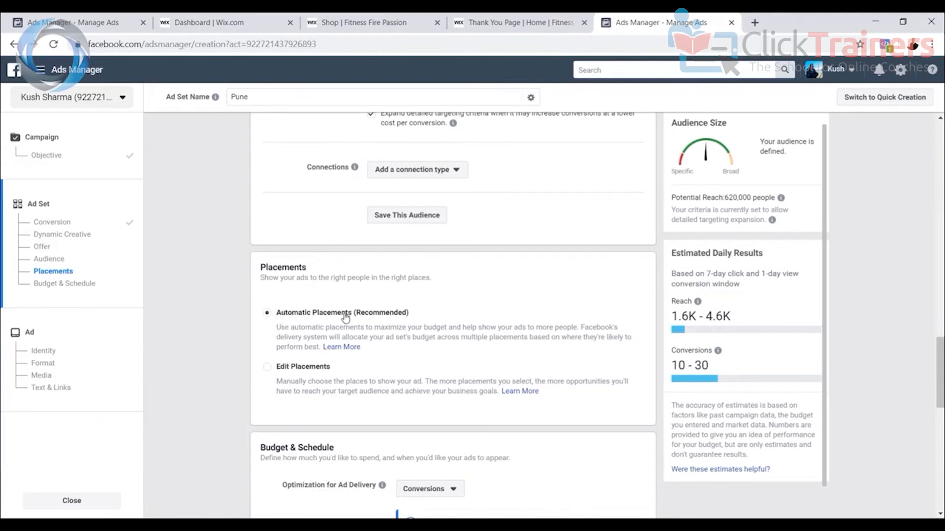
{"action": "scroll", "coordinate": [565, 415], "scroll_direction": "down", "scroll_amount": 4}
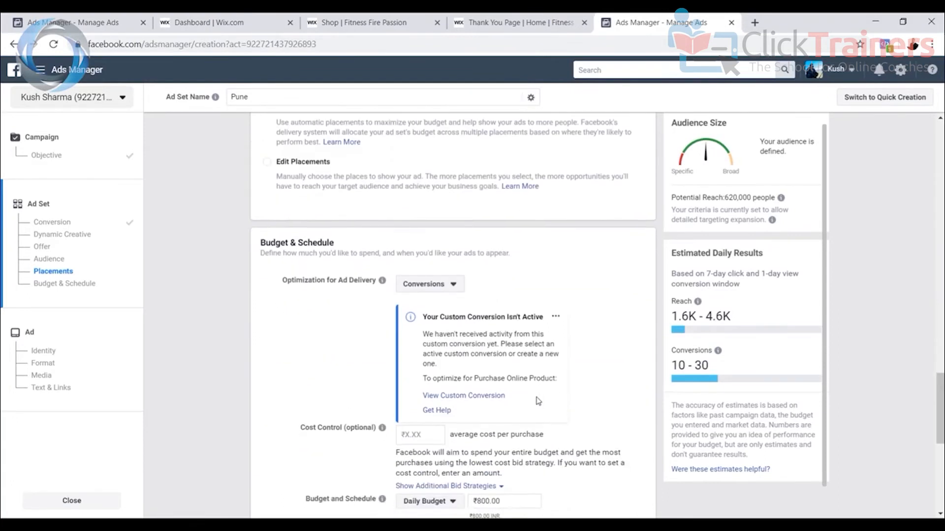
Check the optimization choices for ad delivery and look at the shop's thank-you page used for the conversion
{"action": "left_click", "coordinate": [426, 289]}
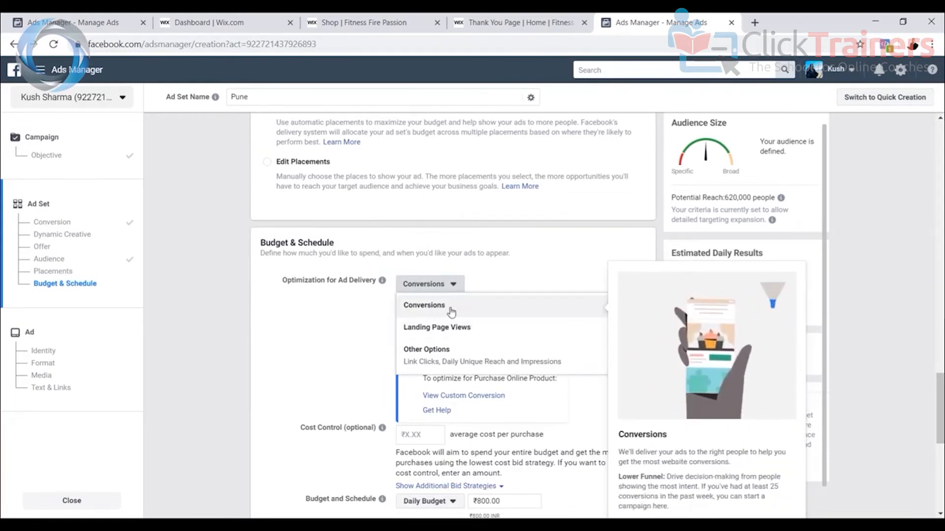
{"action": "left_click", "coordinate": [543, 271]}
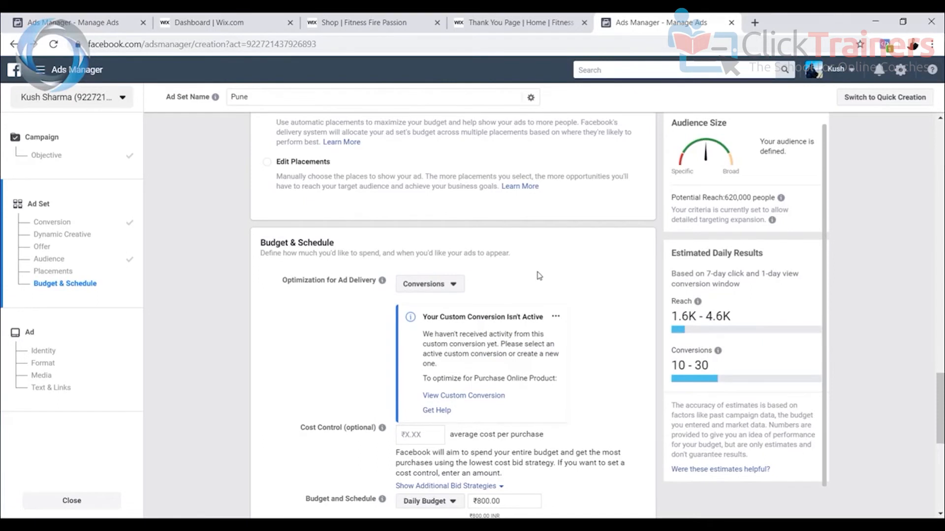
{"action": "left_click", "coordinate": [525, 23]}
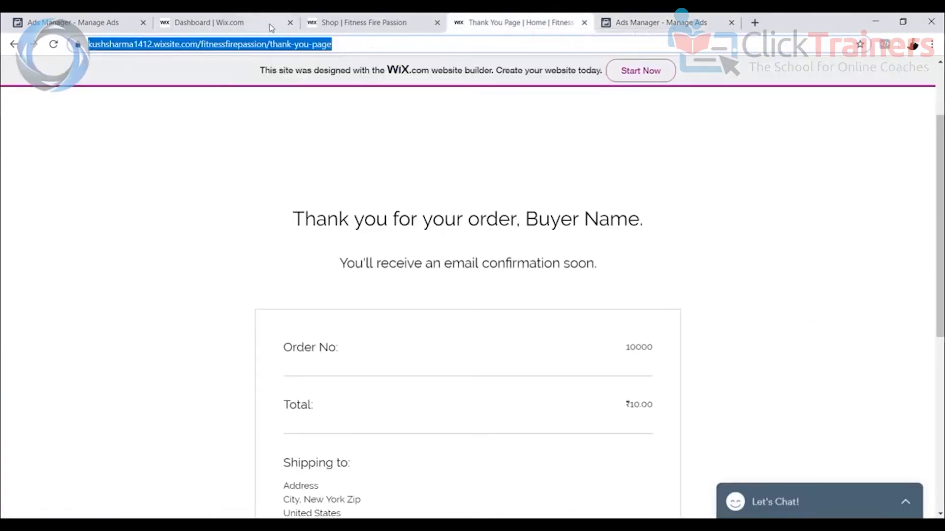
{"action": "left_click", "coordinate": [705, 17]}
Review the ad set's conversion event, location, age range and detailed targeting before the Budget & Schedule section
{"action": "scroll", "coordinate": [624, 231], "scroll_direction": "up", "scroll_amount": 10}
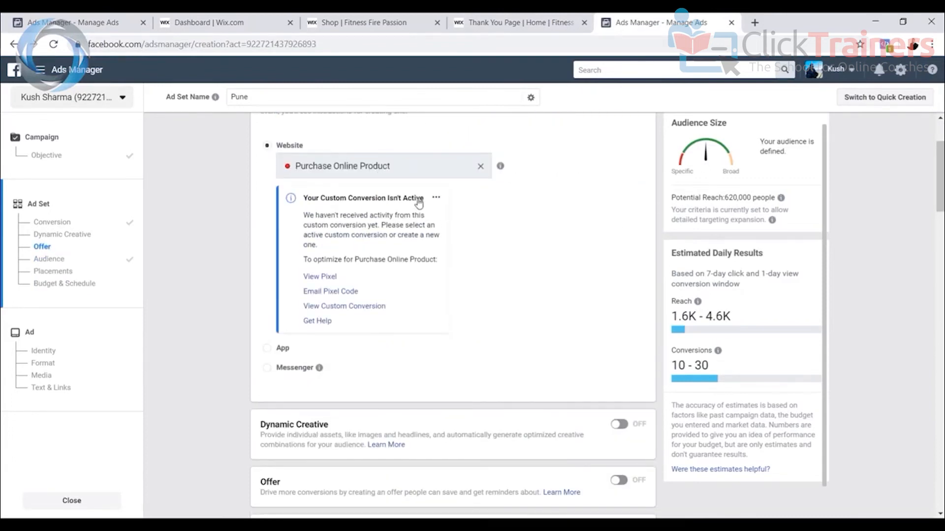
{"action": "scroll", "coordinate": [419, 216], "scroll_direction": "down", "scroll_amount": 12}
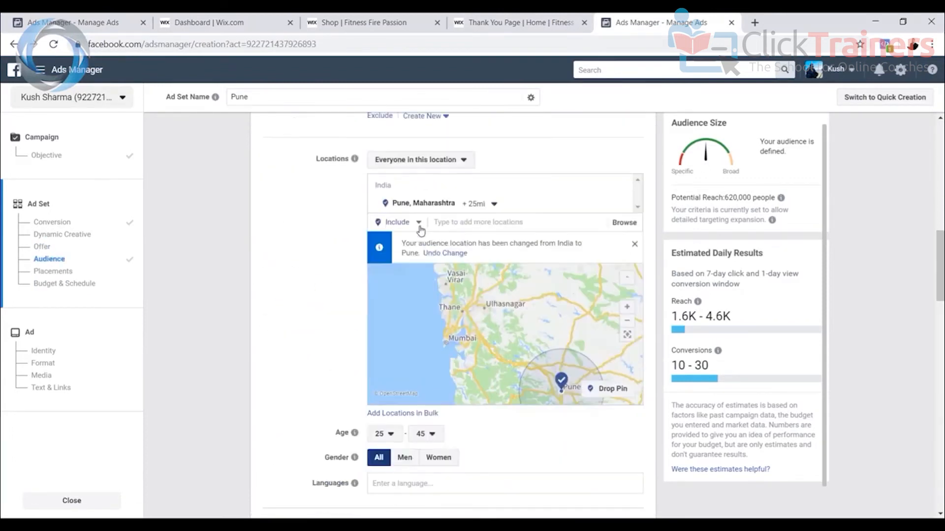
{"action": "scroll", "coordinate": [420, 225], "scroll_direction": "down", "scroll_amount": 5}
{"action": "scroll", "coordinate": [420, 226], "scroll_direction": "up", "scroll_amount": 3}
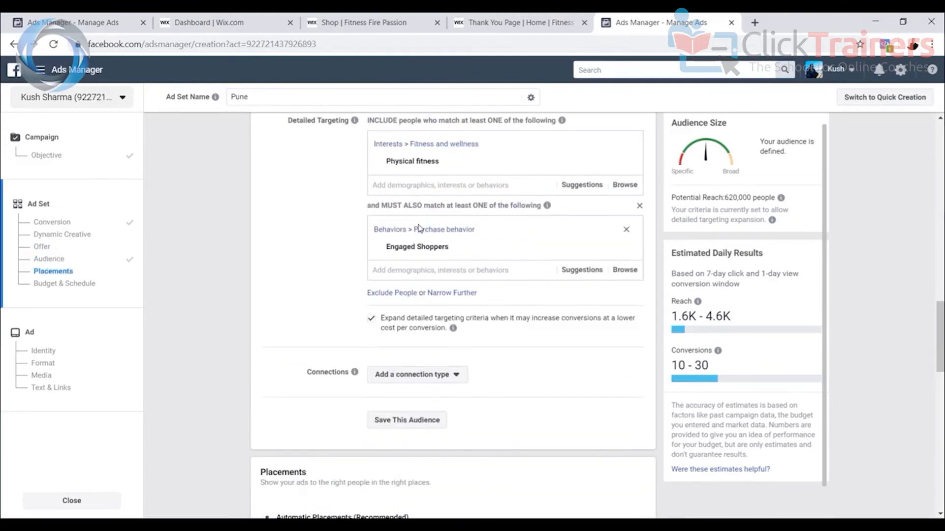
{"action": "scroll", "coordinate": [419, 227], "scroll_direction": "up", "scroll_amount": 2}
{"action": "scroll", "coordinate": [418, 227], "scroll_direction": "down", "scroll_amount": 10}
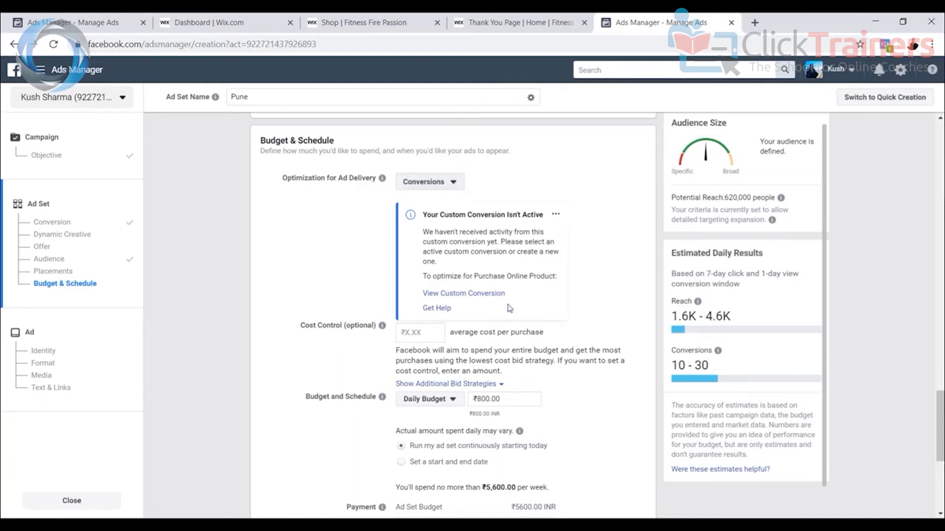
Set the ad set's daily budget to ₹1,000 and continue to the ad setup
{"action": "scroll", "coordinate": [514, 370], "scroll_direction": "down", "scroll_amount": 4}
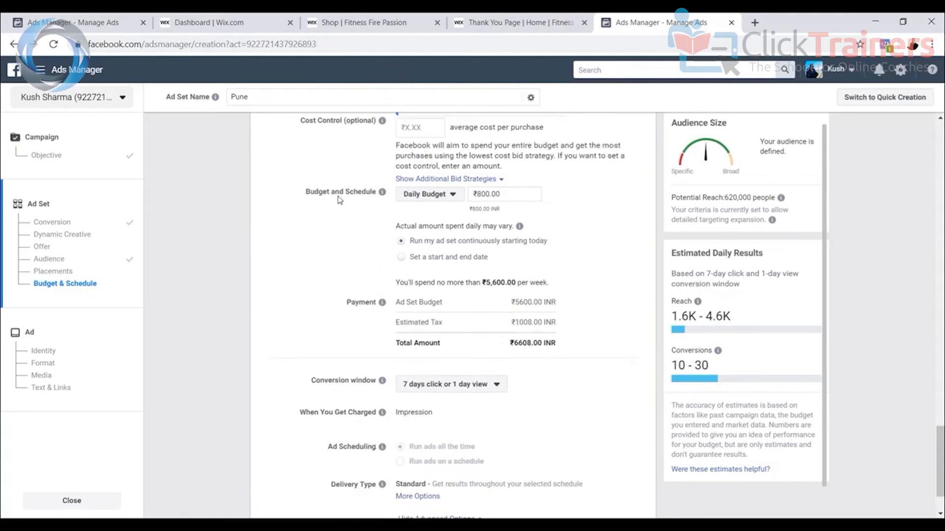
{"action": "left_click", "coordinate": [482, 194]}
{"action": "type", "text": "0"}
{"action": "left_click", "coordinate": [583, 221]}
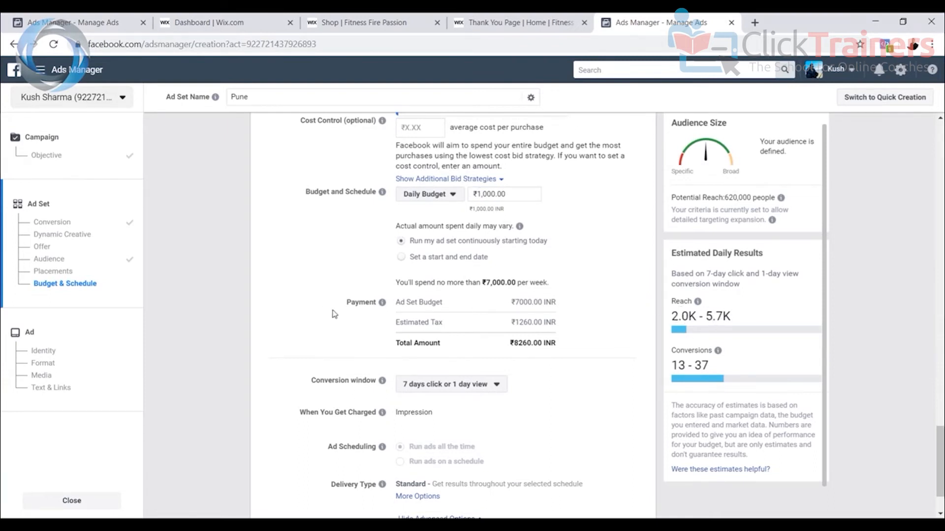
{"action": "scroll", "coordinate": [499, 314], "scroll_direction": "down", "scroll_amount": 2}
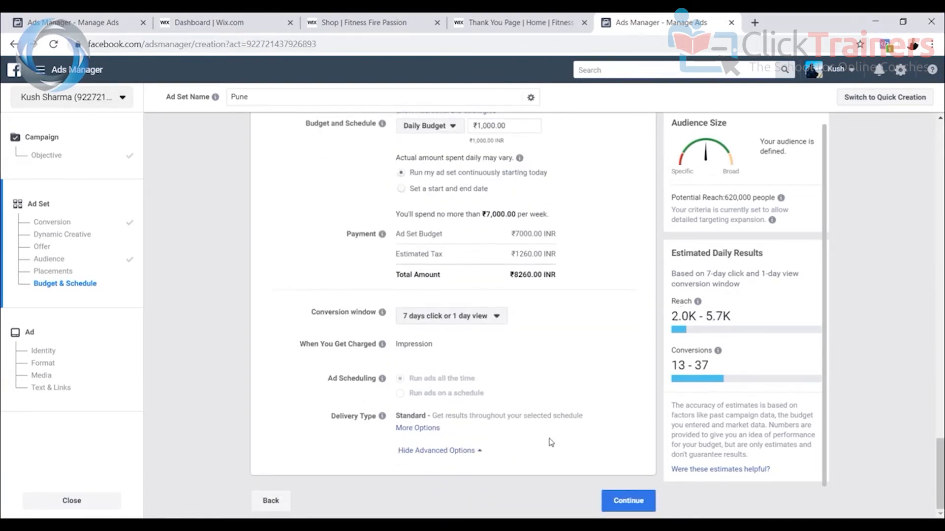
{"action": "left_click", "coordinate": [618, 502]}
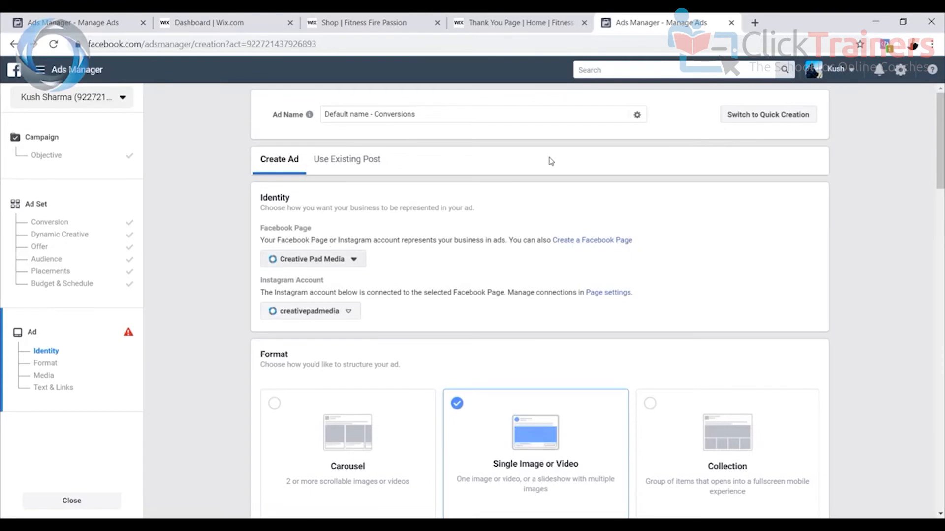
Choose Fitness Fire Passion as the Facebook Page that represents the business in the ad
{"action": "left_click", "coordinate": [319, 259]}
{"action": "left_click", "coordinate": [340, 300]}
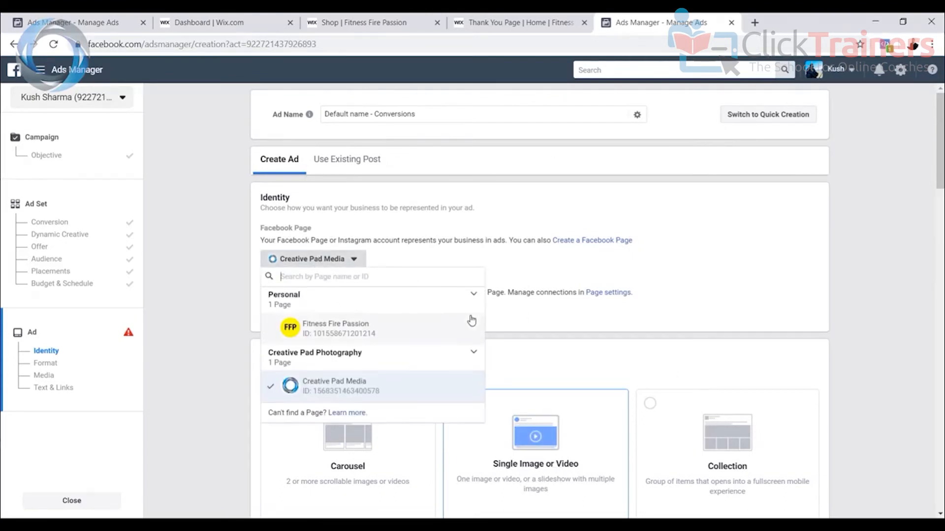
{"action": "left_click", "coordinate": [338, 333]}
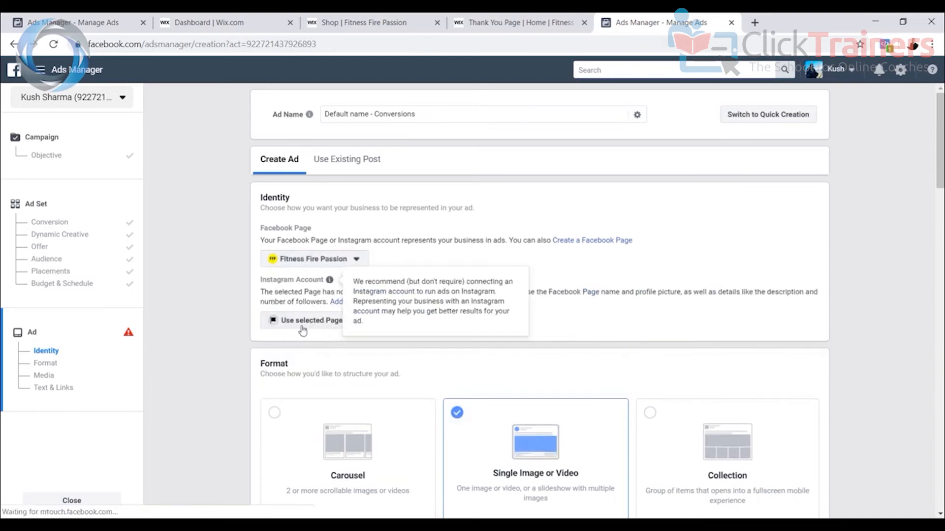
Look at the Video/Slideshow media option for the ad and return the media type to Image
{"action": "scroll", "coordinate": [550, 376], "scroll_direction": "down", "scroll_amount": 2}
{"action": "scroll", "coordinate": [549, 376], "scroll_direction": "down", "scroll_amount": 2}
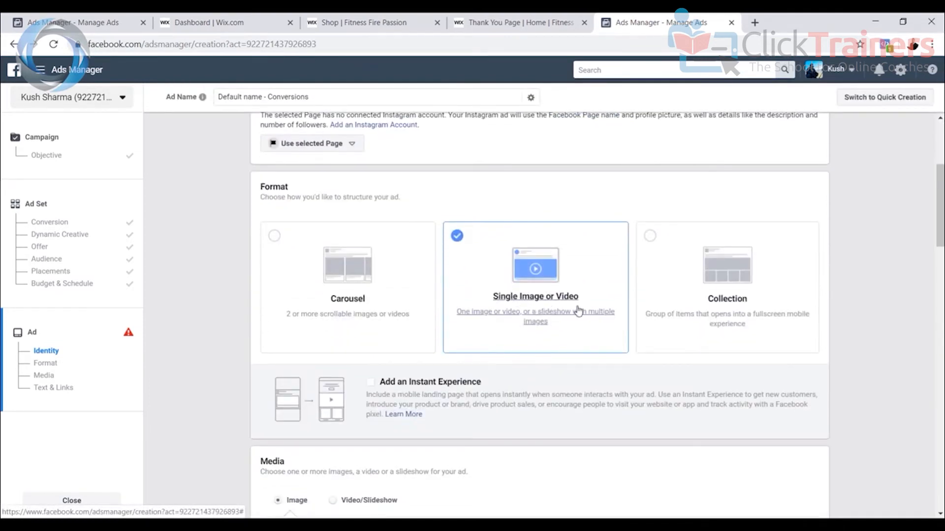
{"action": "scroll", "coordinate": [576, 310], "scroll_direction": "down", "scroll_amount": 3}
{"action": "scroll", "coordinate": [417, 319], "scroll_direction": "down", "scroll_amount": 2}
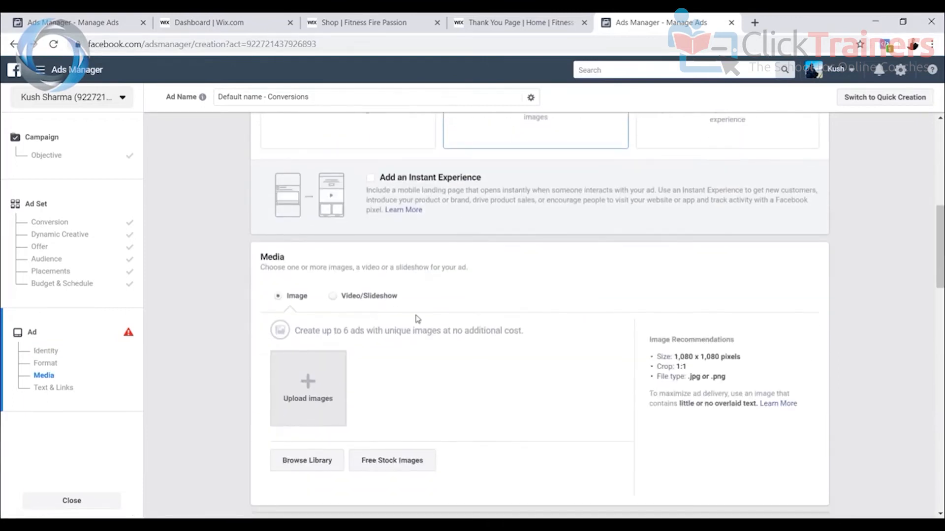
{"action": "left_click", "coordinate": [332, 297]}
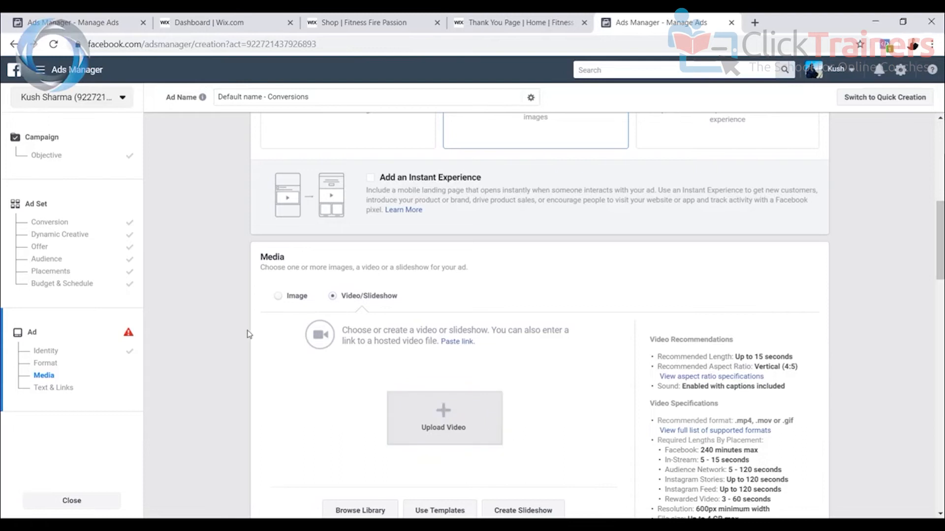
{"action": "left_click", "coordinate": [276, 298]}
{"action": "scroll", "coordinate": [528, 403], "scroll_direction": "down", "scroll_amount": 2}
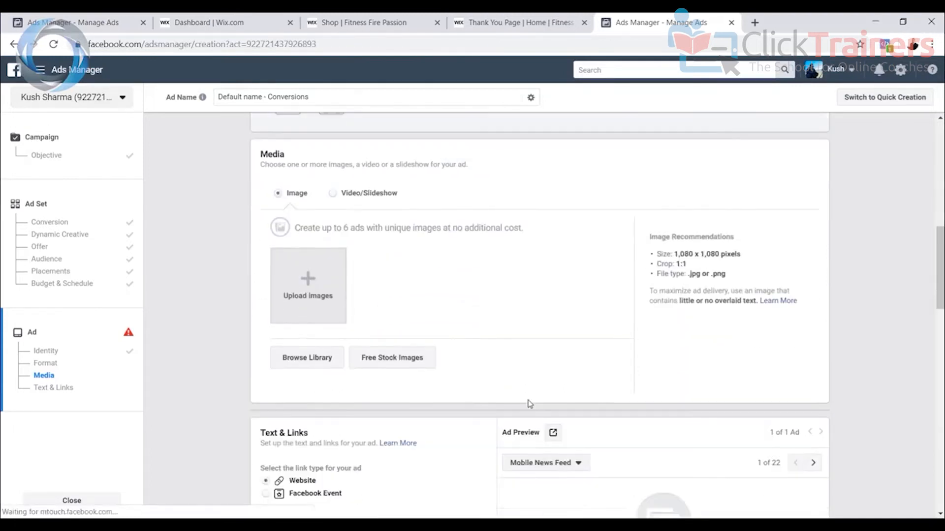
Open the free stock images for the ad media and search them for "fitness products"
{"action": "left_click", "coordinate": [399, 361]}
{"action": "left_click", "coordinate": [316, 155]}
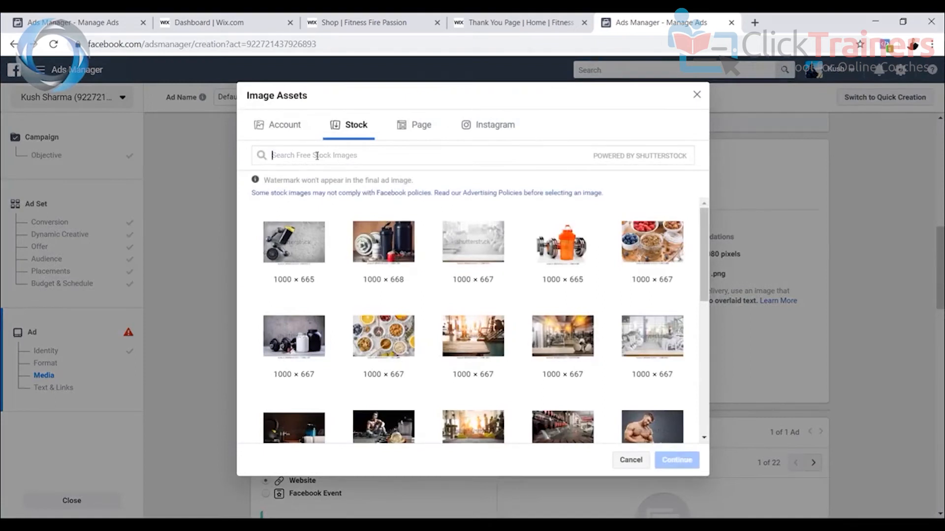
{"action": "type", "text": "fitne"}
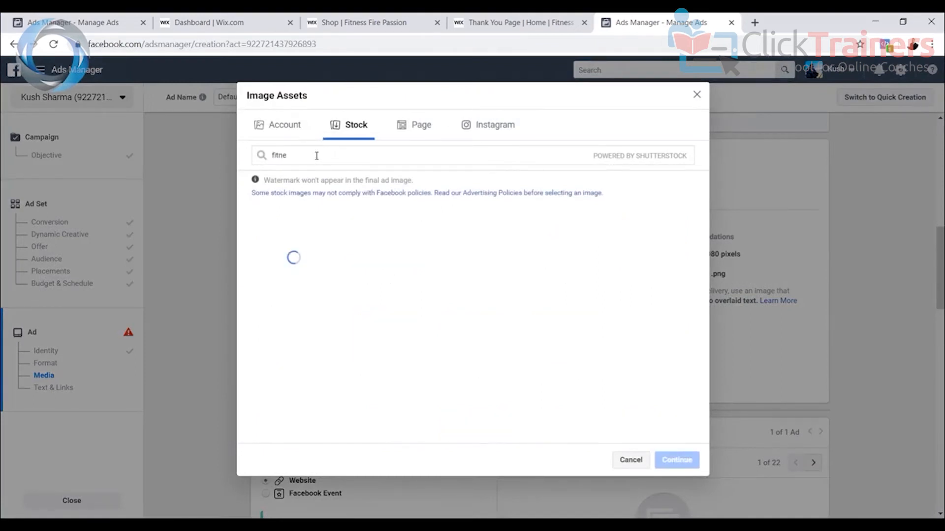
{"action": "type", "text": "ss products"}
{"action": "left_click", "coordinate": [360, 23]}
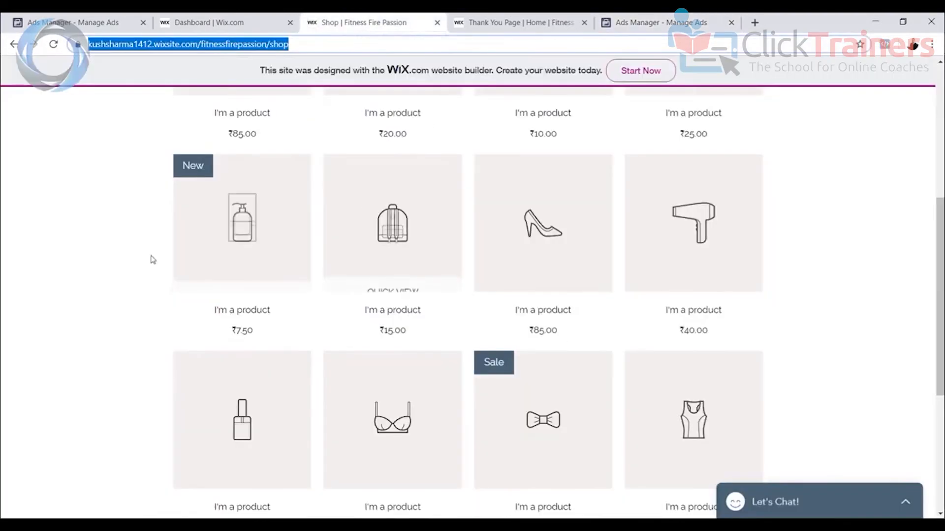
{"action": "left_click", "coordinate": [660, 22]}
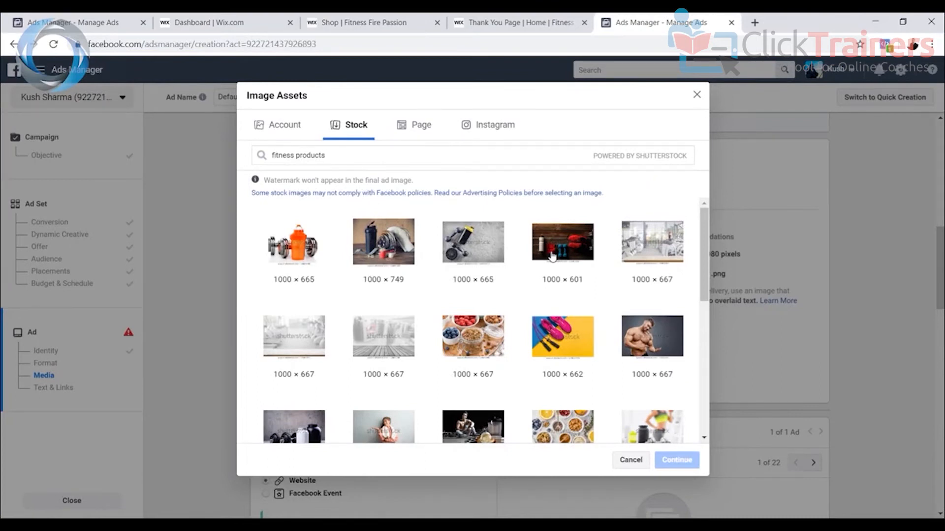
Select six stock images of shakers, dumbbells and other fitness products and add them to create six ads
{"action": "left_click", "coordinate": [306, 253]}
{"action": "left_click", "coordinate": [361, 250]}
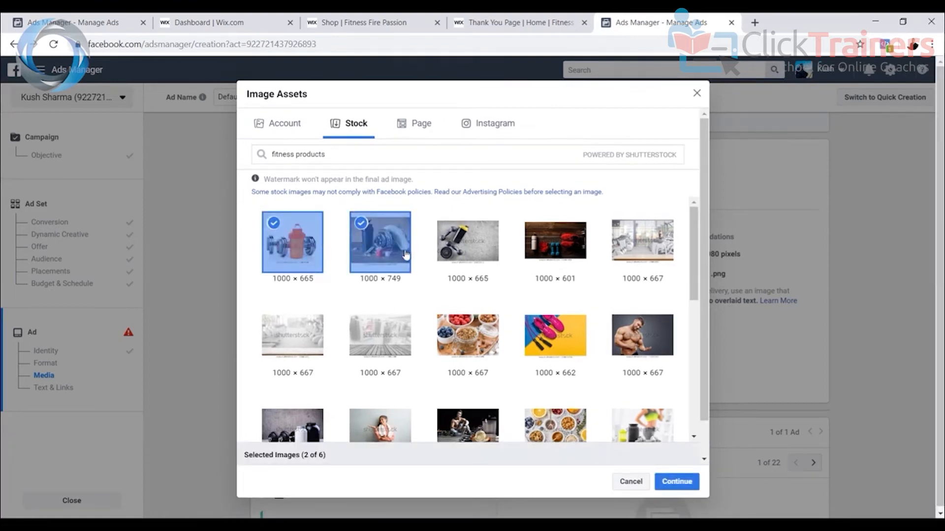
{"action": "left_click", "coordinate": [475, 243]}
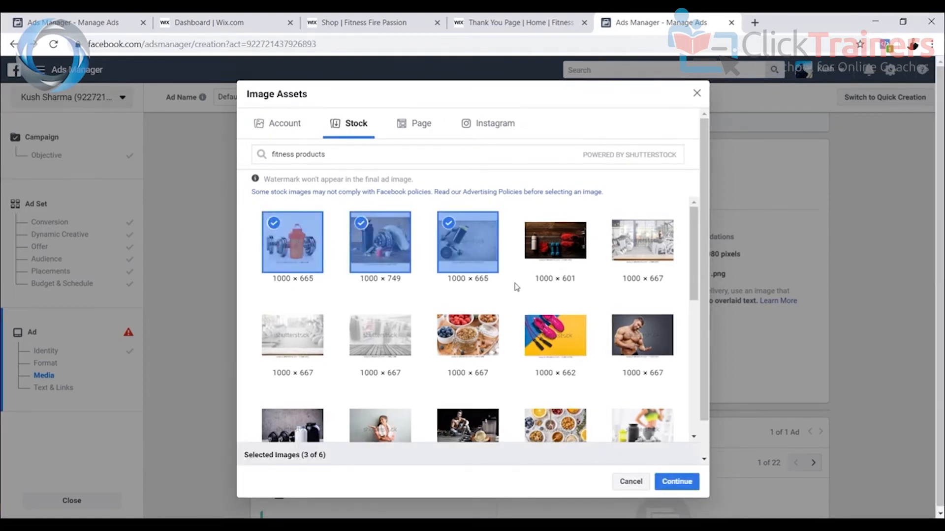
{"action": "scroll", "coordinate": [480, 295], "scroll_direction": "down", "scroll_amount": 2}
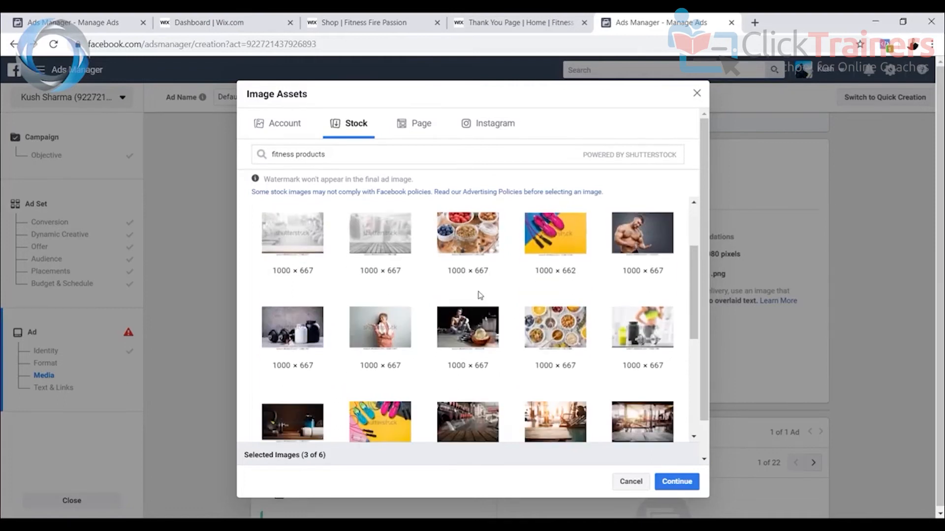
{"action": "left_click", "coordinate": [287, 342]}
{"action": "left_click", "coordinate": [292, 432]}
{"action": "scroll", "coordinate": [412, 407], "scroll_direction": "down", "scroll_amount": 1}
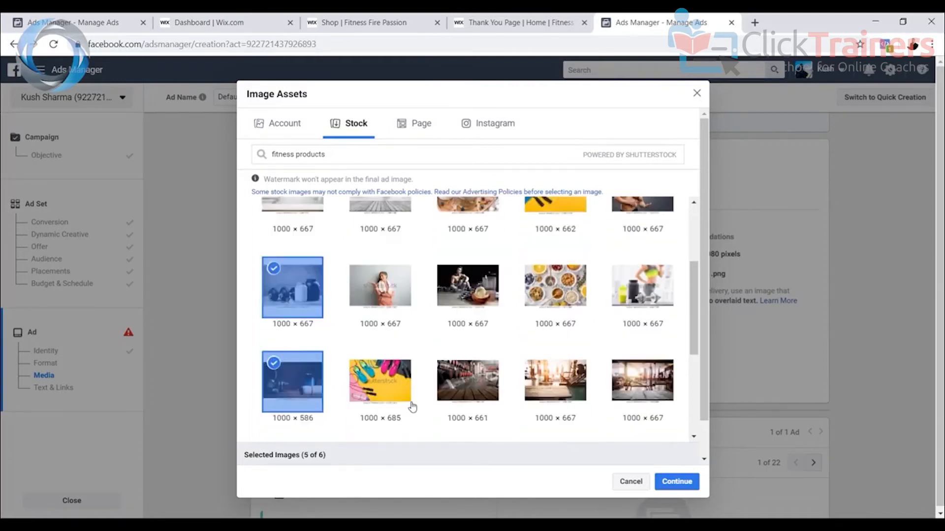
{"action": "scroll", "coordinate": [412, 408], "scroll_direction": "down", "scroll_amount": 2}
{"action": "left_click", "coordinate": [279, 421]}
{"action": "left_click", "coordinate": [675, 481]}
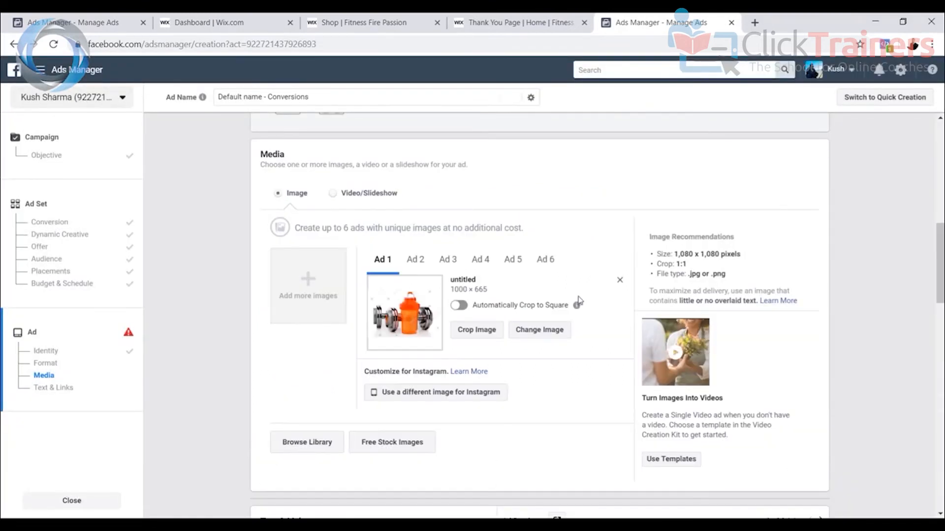
Preview the first three ads, checking how they look in placements such as Mobile News Feed and Desktop News Feed
{"action": "scroll", "coordinate": [581, 299], "scroll_direction": "down", "scroll_amount": 2}
{"action": "scroll", "coordinate": [610, 288], "scroll_direction": "down", "scroll_amount": 6}
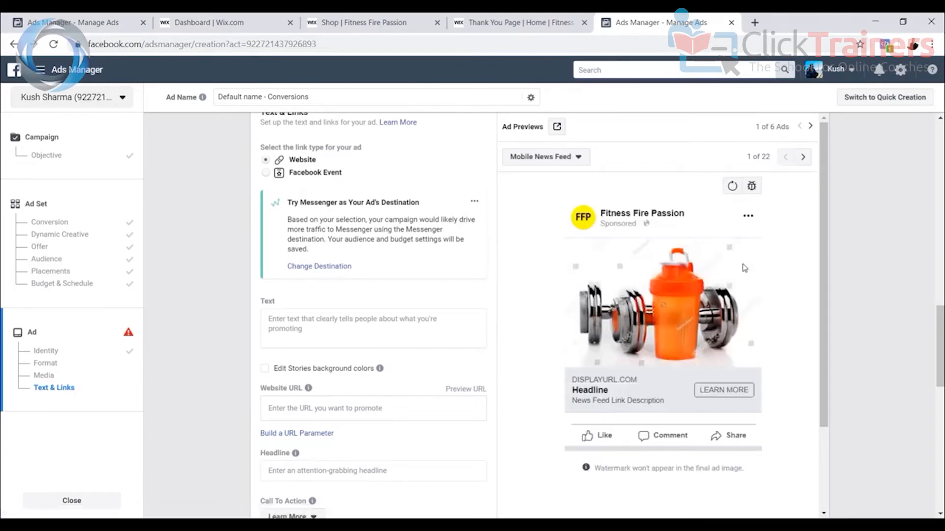
{"action": "left_click", "coordinate": [802, 156]}
{"action": "left_click", "coordinate": [802, 157]}
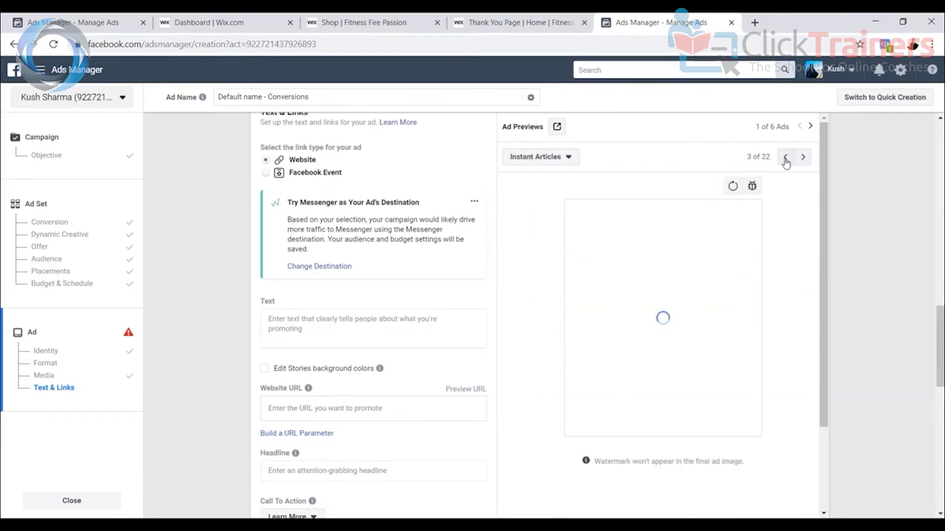
{"action": "left_click", "coordinate": [785, 156]}
{"action": "left_click", "coordinate": [785, 156]}
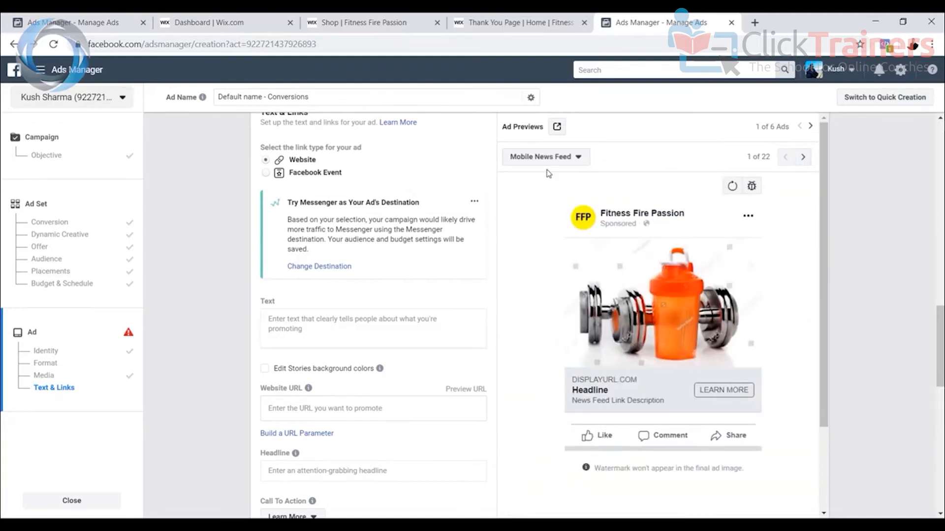
{"action": "scroll", "coordinate": [805, 197], "scroll_direction": "up", "scroll_amount": 3}
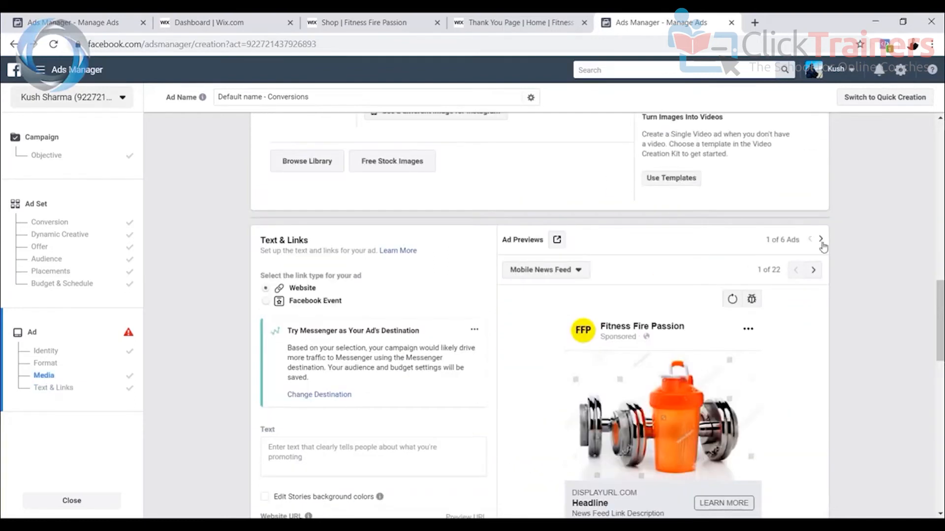
{"action": "left_click", "coordinate": [820, 240]}
{"action": "scroll", "coordinate": [744, 323], "scroll_direction": "down", "scroll_amount": 2}
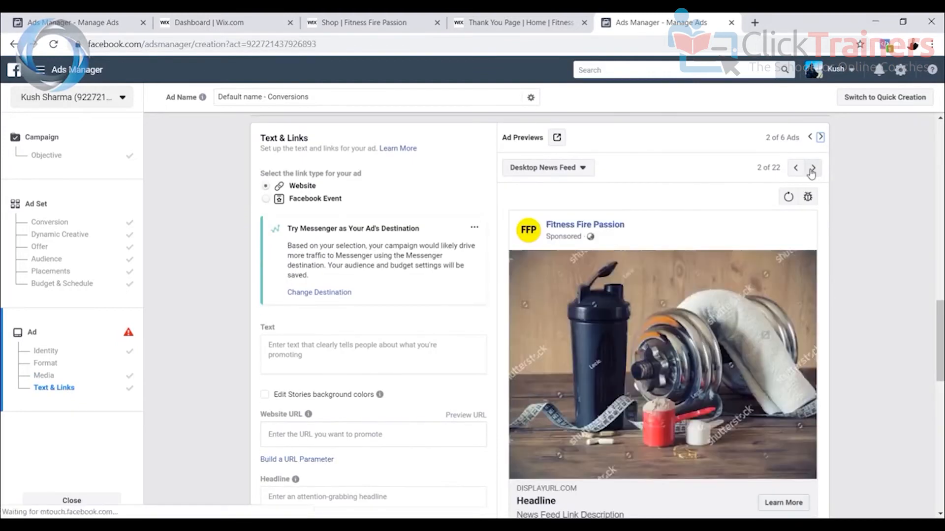
{"action": "left_click", "coordinate": [819, 138]}
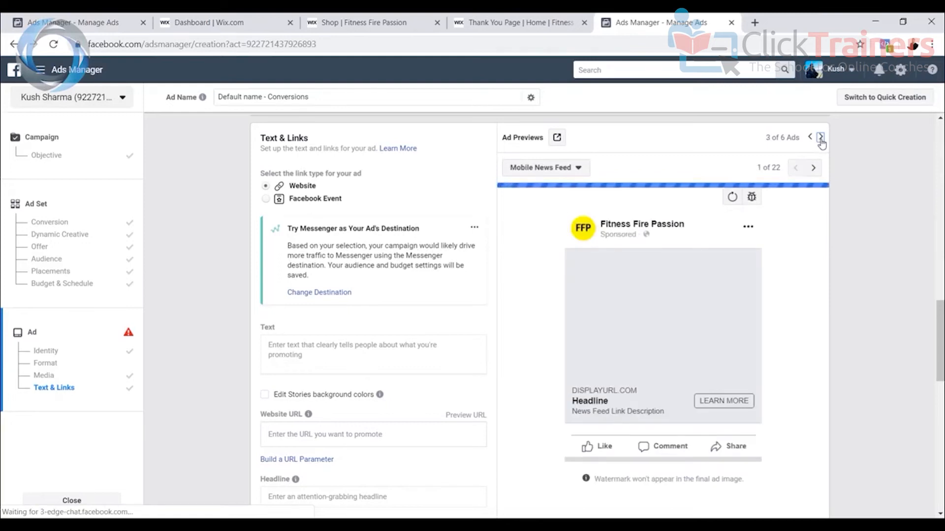
{"action": "left_click", "coordinate": [812, 169]}
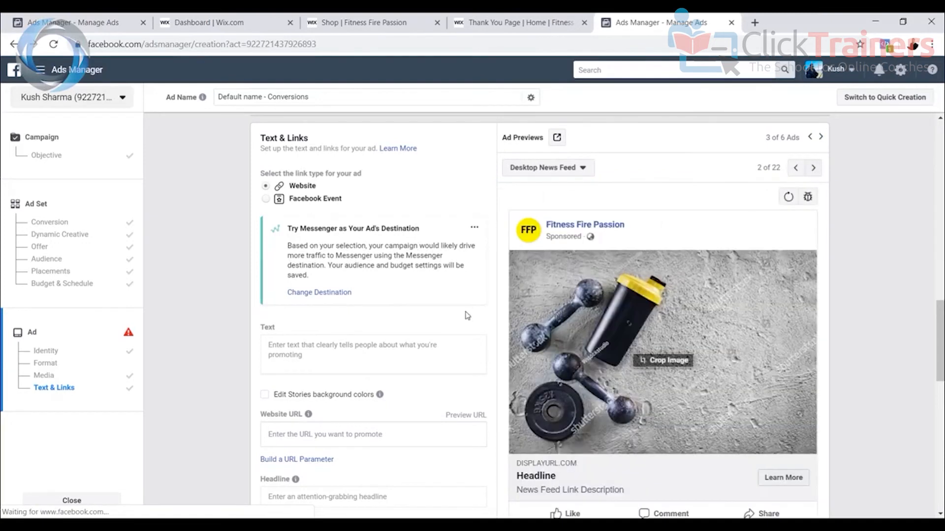
Copy the address of the Fitness Fire Passion shop page into the ad's Website URL
{"action": "scroll", "coordinate": [395, 317], "scroll_direction": "down", "scroll_amount": 2}
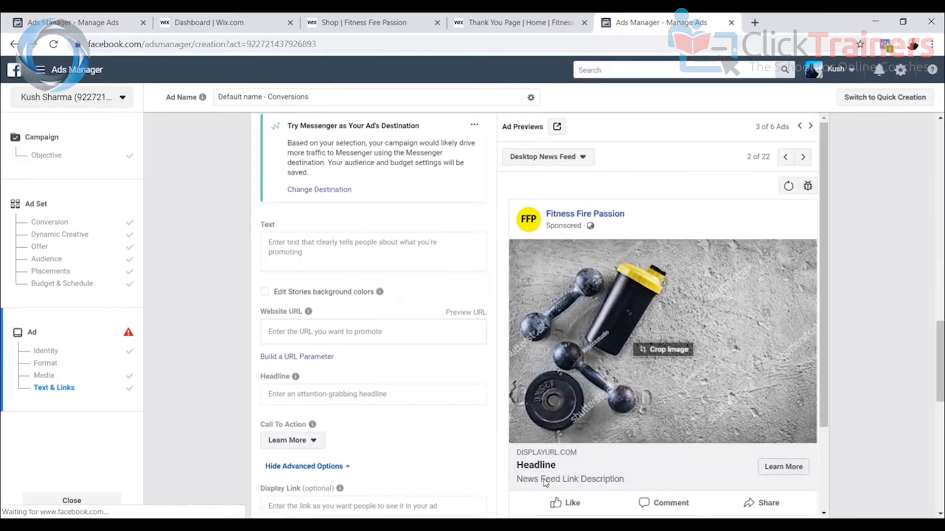
{"action": "scroll", "coordinate": [298, 449], "scroll_direction": "down", "scroll_amount": 2}
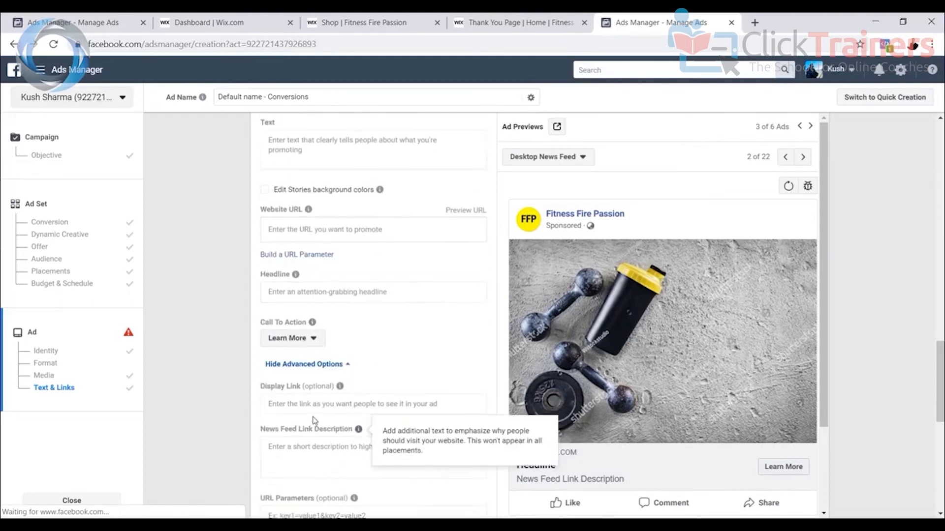
{"action": "scroll", "coordinate": [316, 418], "scroll_direction": "up", "scroll_amount": 2}
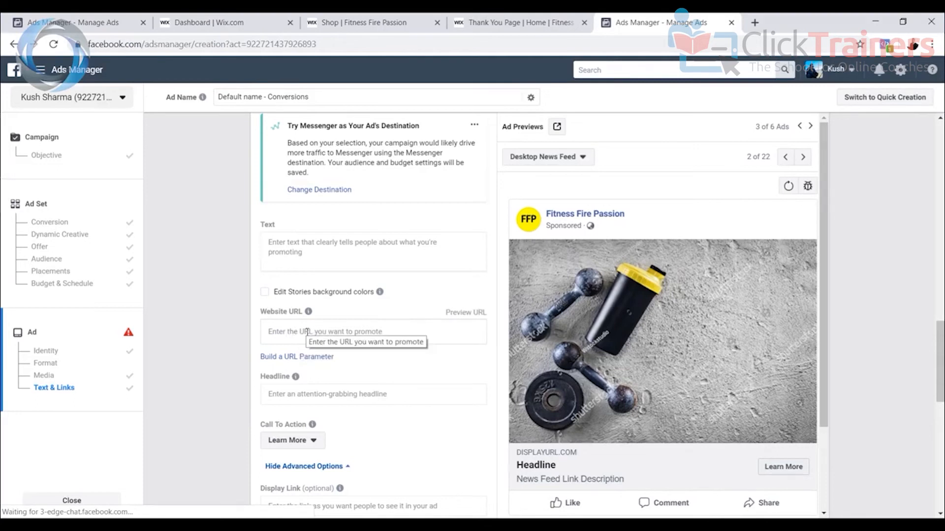
{"action": "left_click", "coordinate": [373, 23]}
{"action": "left_click", "coordinate": [327, 45]}
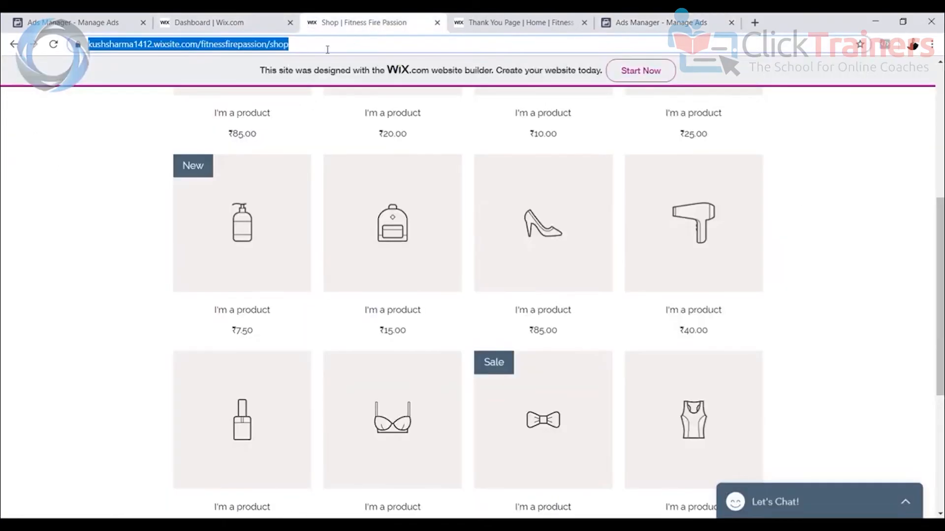
{"action": "key", "text": "ctrl+x"}
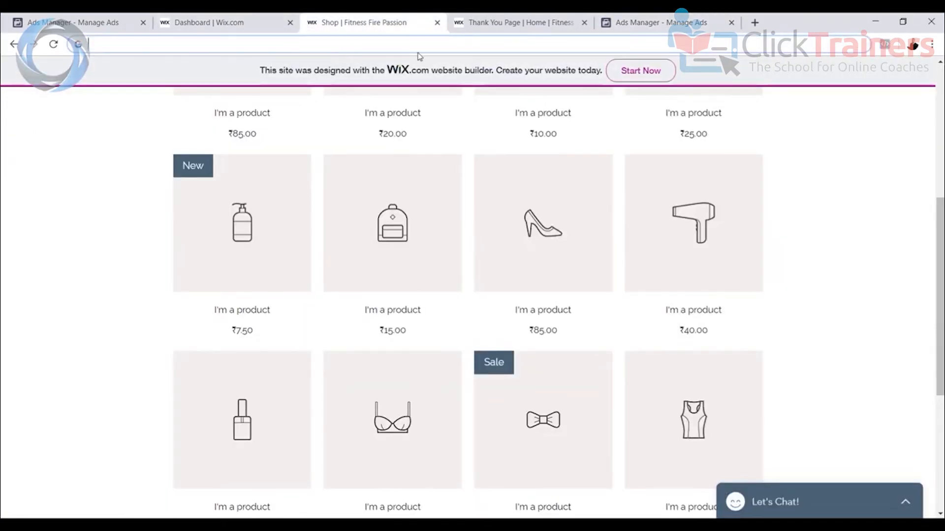
{"action": "left_click", "coordinate": [639, 25]}
{"action": "left_click", "coordinate": [317, 332]}
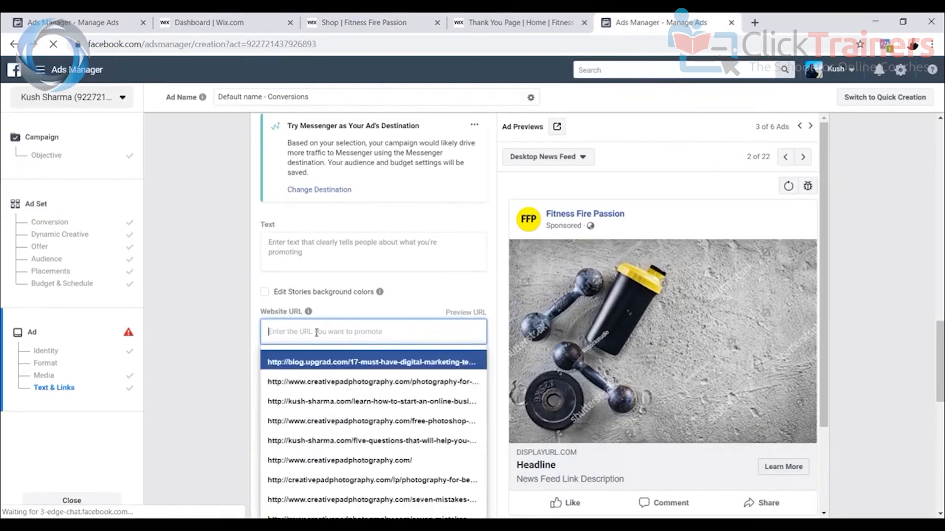
{"action": "key", "text": "ctrl+v"}
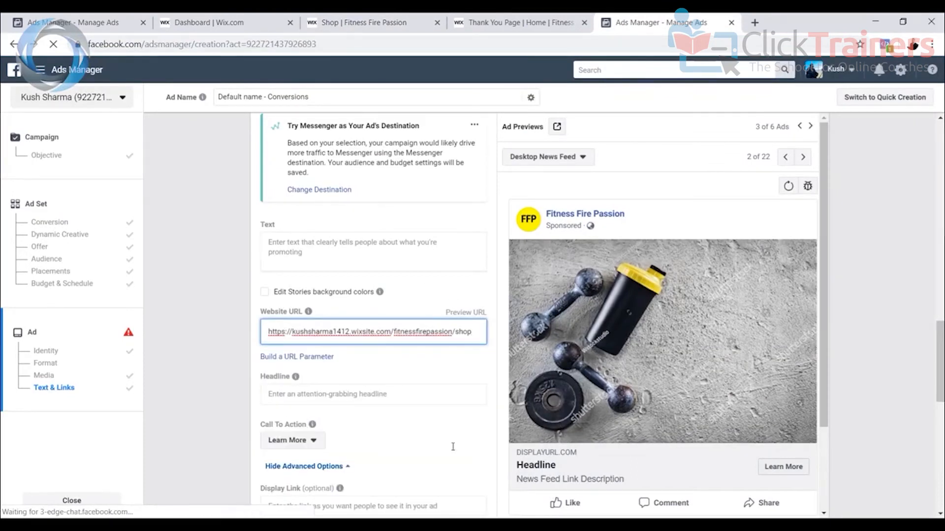
Set the ad headline to "buy fitness products online in pune" and the ad text to "pune's first online shopping website"
{"action": "left_click", "coordinate": [290, 393]}
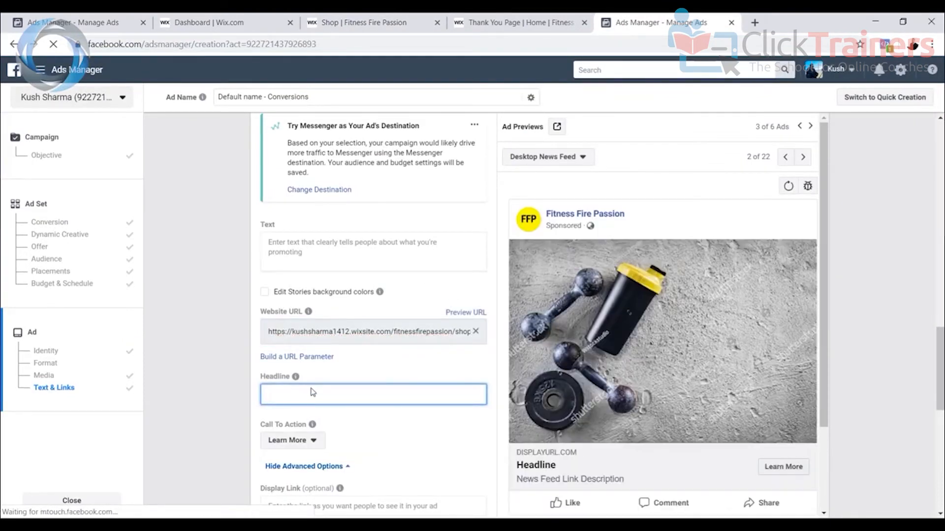
{"action": "type", "text": "buy"}
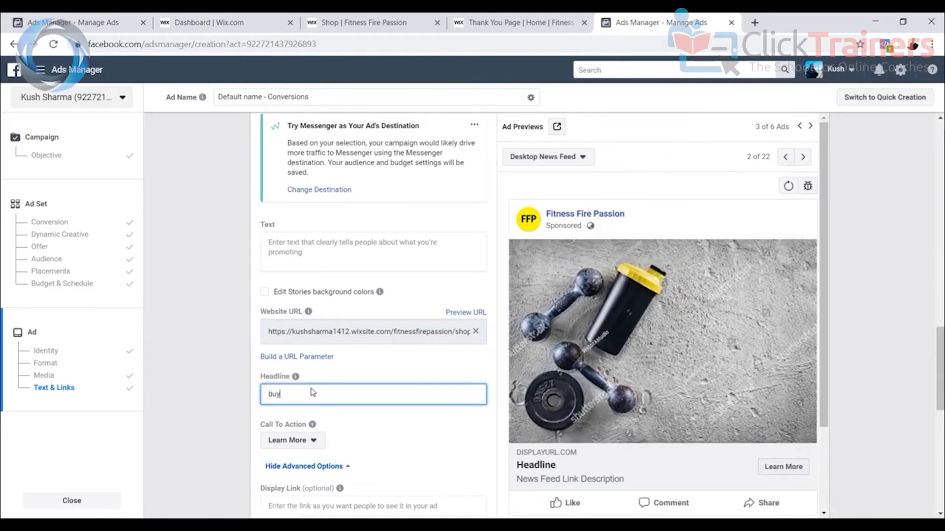
{"action": "type", "text": " fitness prod"}
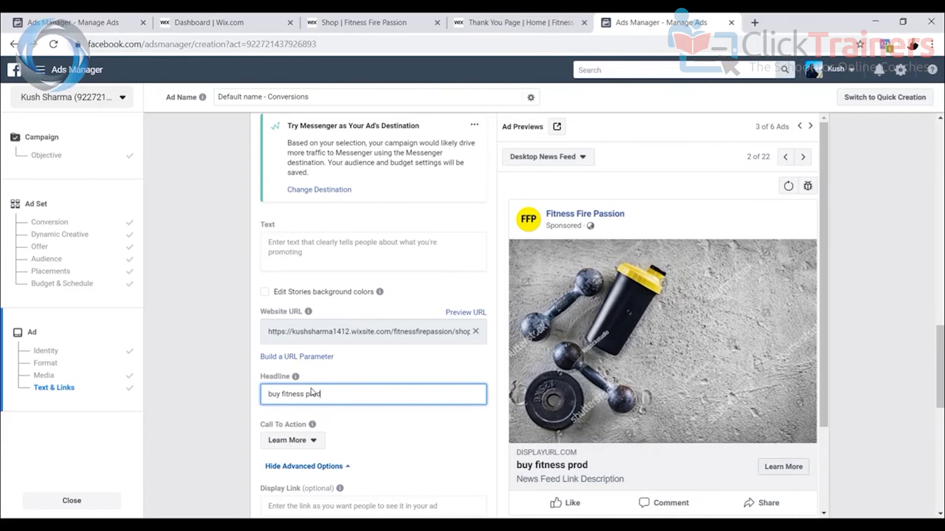
{"action": "type", "text": "ucts"}
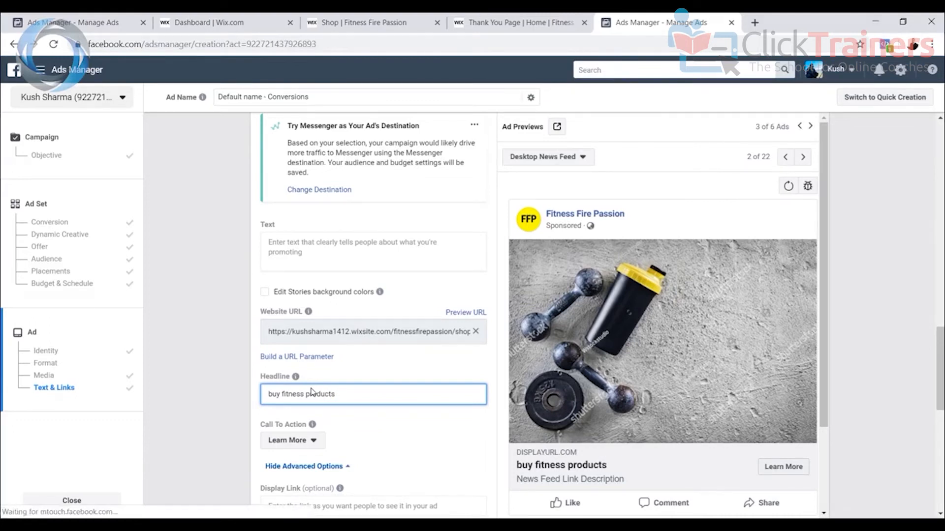
{"action": "type", "text": " online in pune"}
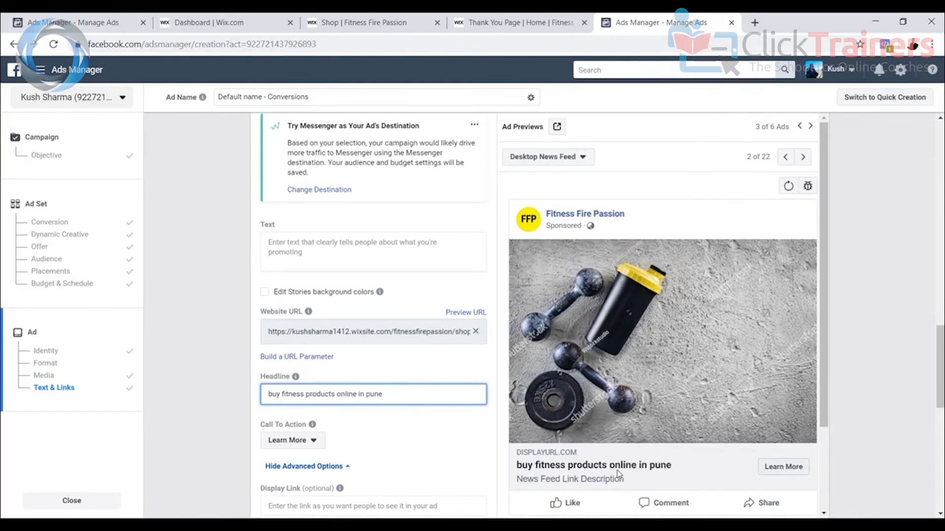
{"action": "left_click", "coordinate": [363, 266]}
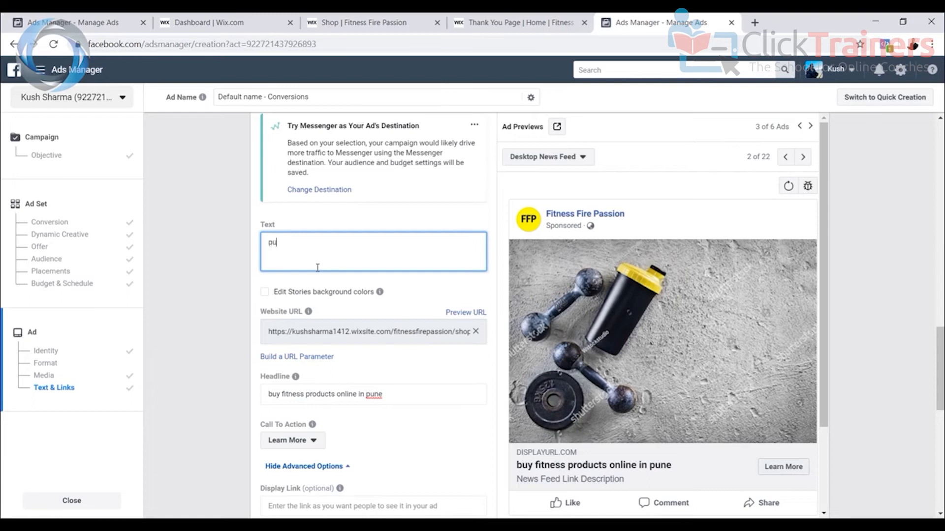
{"action": "type", "text": "pune's first online shopping website"}
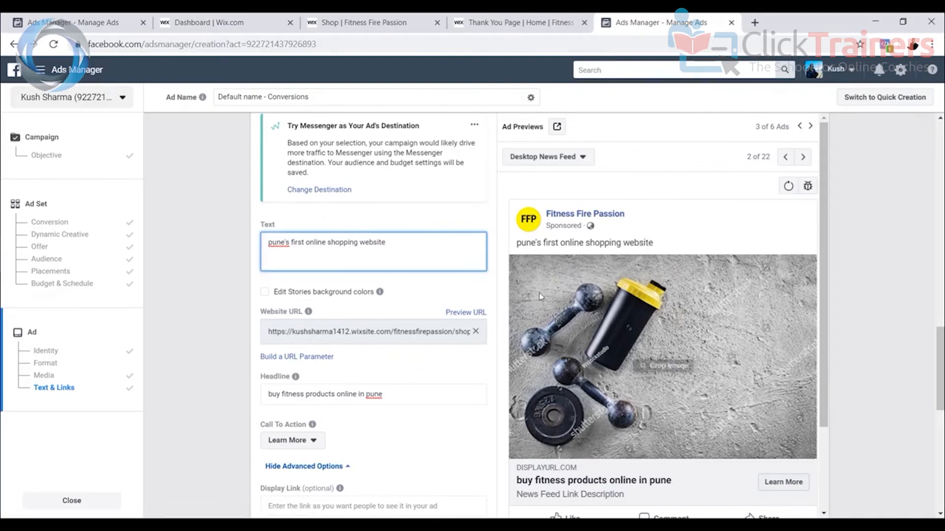
Review the ad's advanced options and conversion tracking section, and bring up the Wix store's thank-you page
{"action": "scroll", "coordinate": [698, 302], "scroll_direction": "down", "scroll_amount": 3}
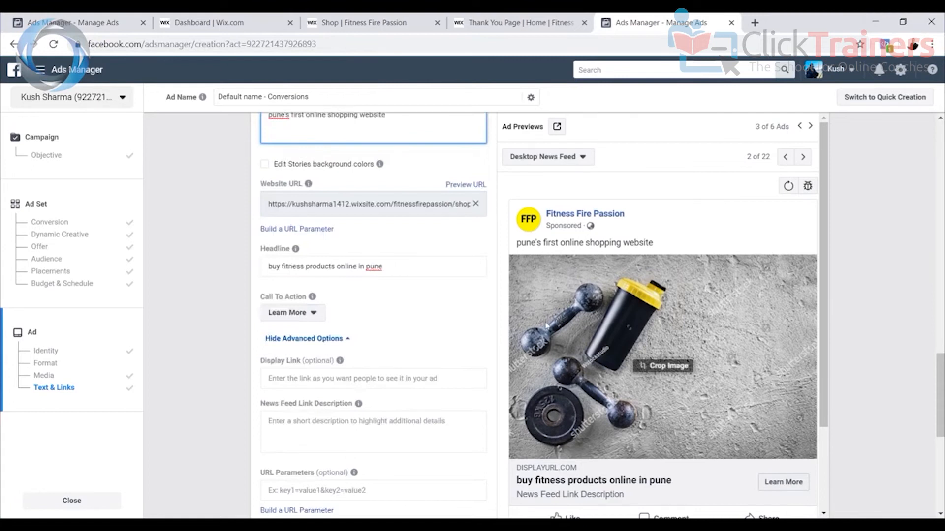
{"action": "scroll", "coordinate": [702, 441], "scroll_direction": "down", "scroll_amount": 5}
{"action": "scroll", "coordinate": [705, 318], "scroll_direction": "up", "scroll_amount": 4}
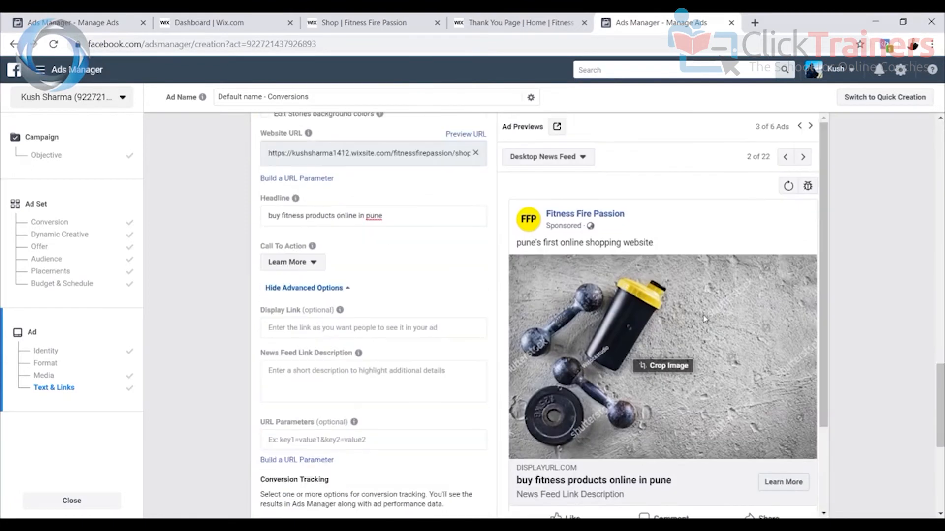
{"action": "scroll", "coordinate": [706, 318], "scroll_direction": "down", "scroll_amount": 3}
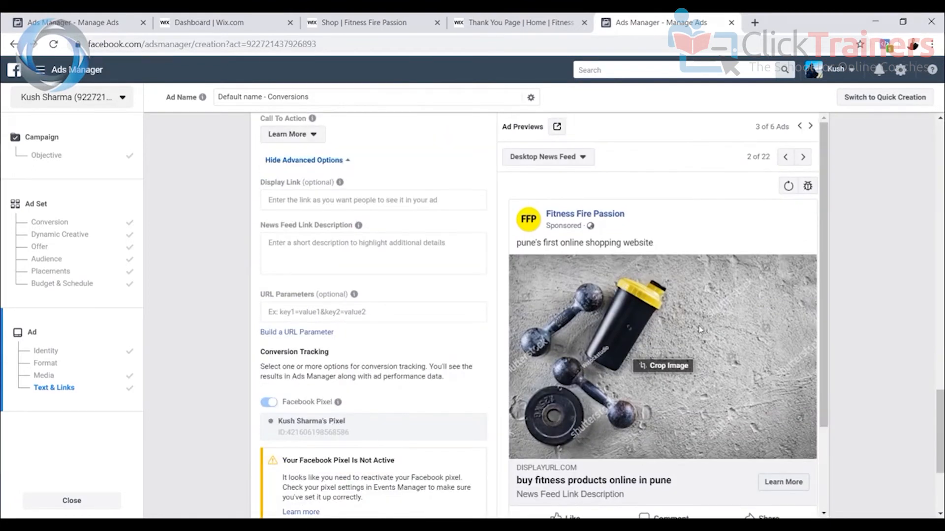
{"action": "scroll", "coordinate": [701, 329], "scroll_direction": "down", "scroll_amount": 3}
{"action": "scroll", "coordinate": [701, 329], "scroll_direction": "up", "scroll_amount": 2}
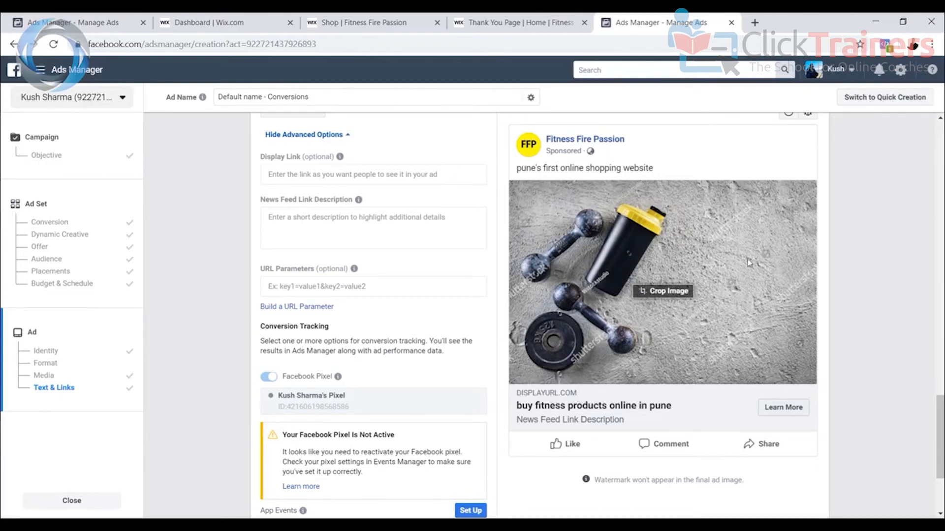
{"action": "left_click", "coordinate": [516, 22]}
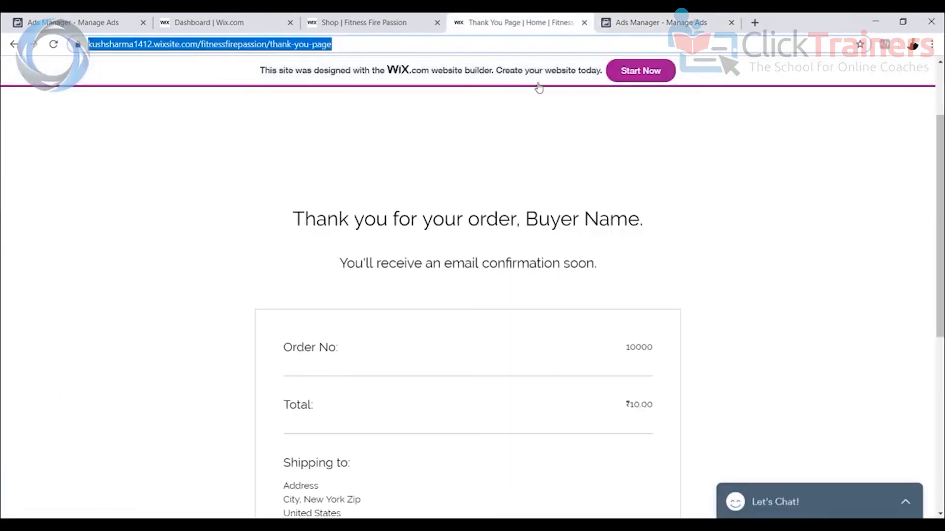
Go back to the ad in Ads Manager, check its text, links and conversion tracking, and confirm it for publishing
{"action": "left_click", "coordinate": [642, 20]}
{"action": "scroll", "coordinate": [461, 307], "scroll_direction": "down", "scroll_amount": 1}
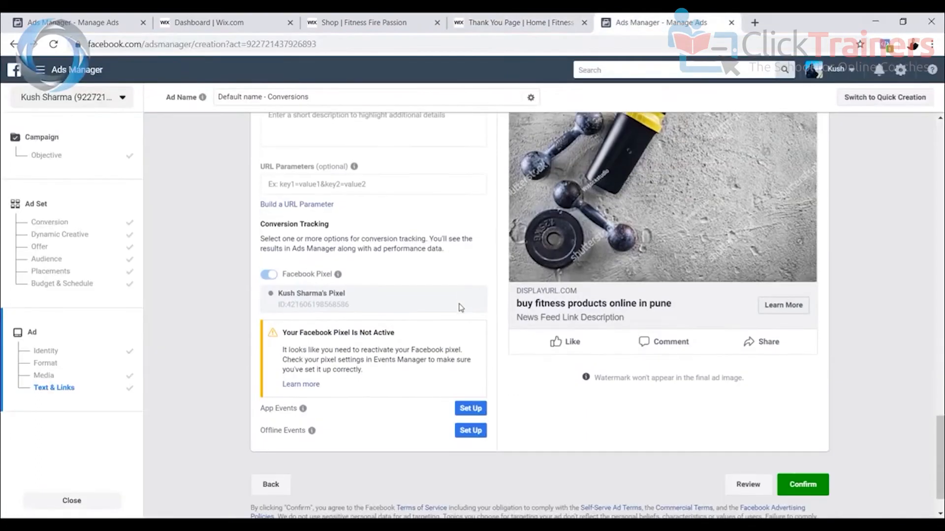
{"action": "scroll", "coordinate": [466, 309], "scroll_direction": "up", "scroll_amount": 4}
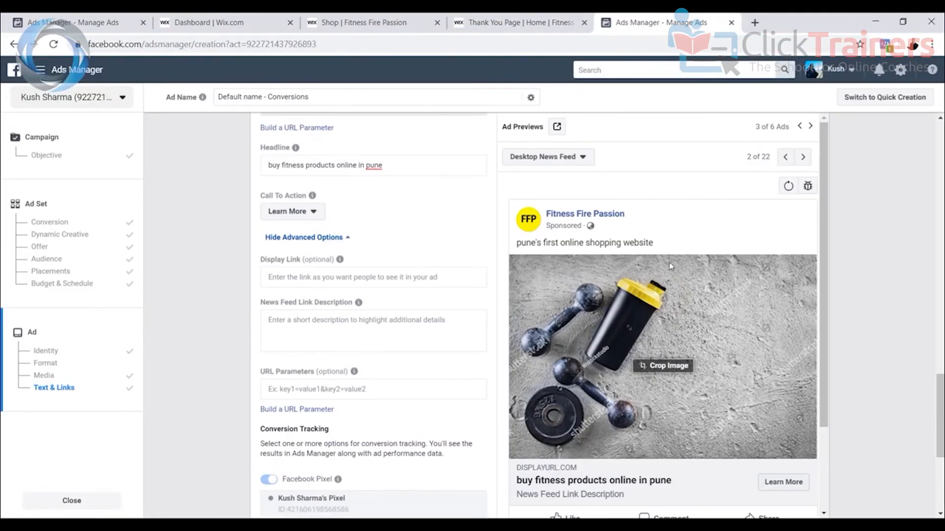
{"action": "scroll", "coordinate": [670, 266], "scroll_direction": "down", "scroll_amount": 7}
{"action": "scroll", "coordinate": [662, 275], "scroll_direction": "up", "scroll_amount": 8}
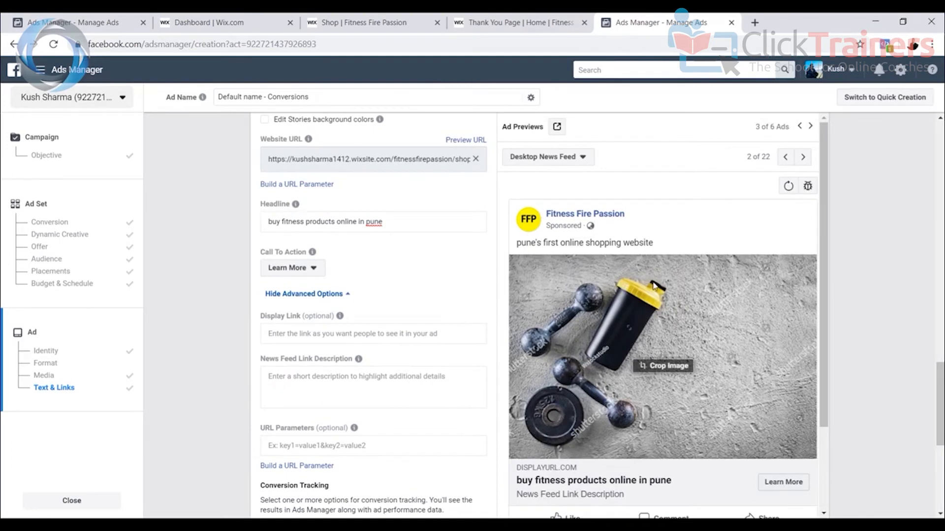
{"action": "scroll", "coordinate": [430, 266], "scroll_direction": "up", "scroll_amount": 6}
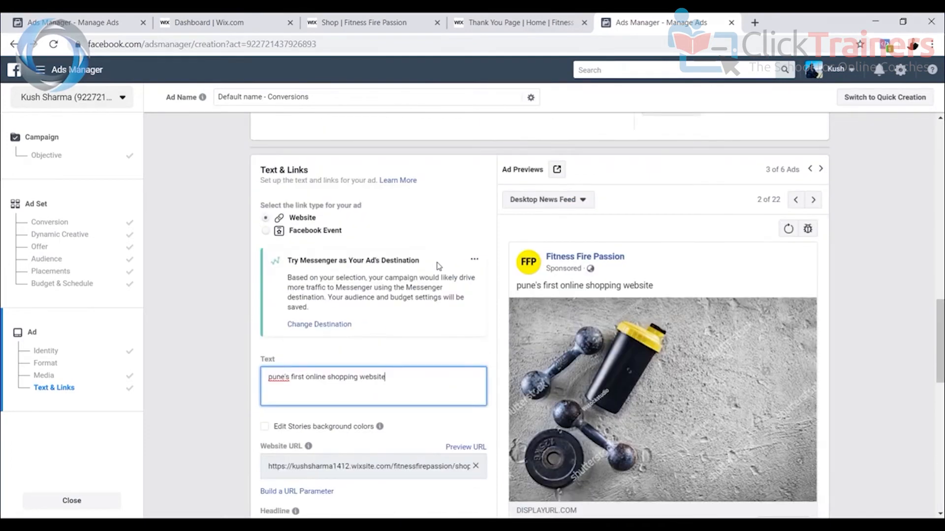
{"action": "scroll", "coordinate": [440, 266], "scroll_direction": "down", "scroll_amount": 7}
{"action": "scroll", "coordinate": [416, 288], "scroll_direction": "down", "scroll_amount": 6}
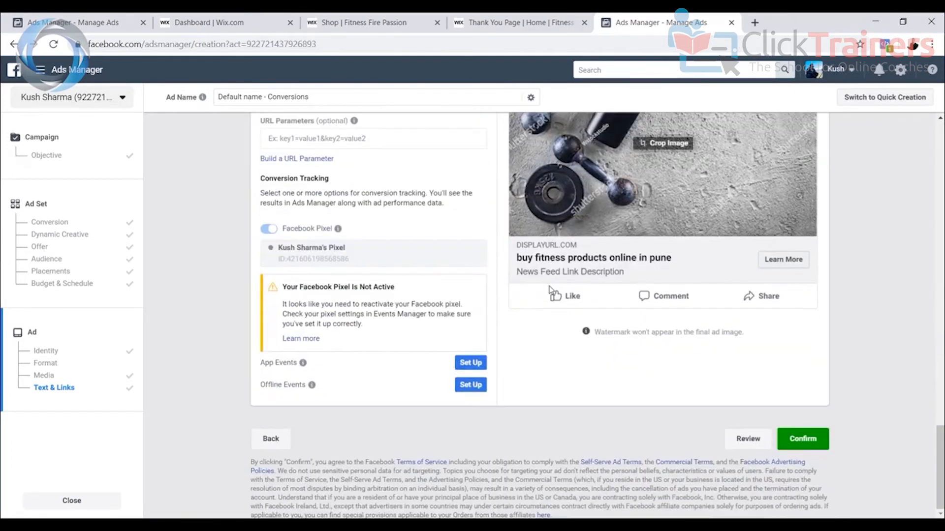
{"action": "scroll", "coordinate": [635, 279], "scroll_direction": "up", "scroll_amount": 2}
{"action": "scroll", "coordinate": [585, 364], "scroll_direction": "down", "scroll_amount": 2}
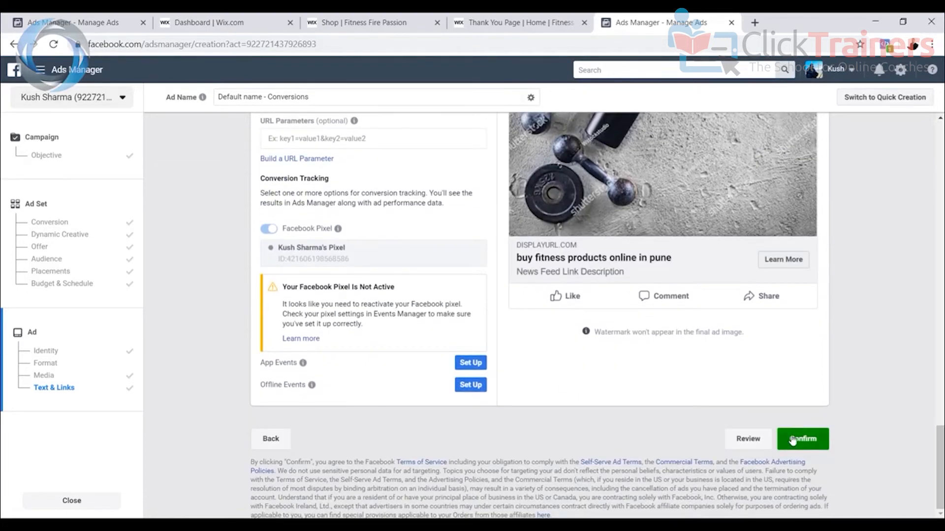
{"action": "left_click", "coordinate": [802, 439]}
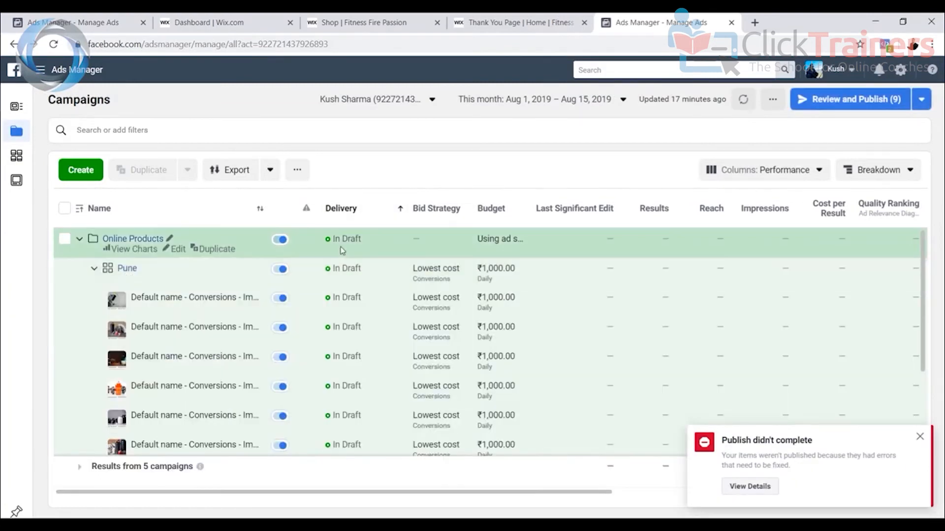
Open the Online Products campaign and its Pune ad set down to the list of ads, and dismiss the publishing notification
{"action": "left_click", "coordinate": [80, 241]}
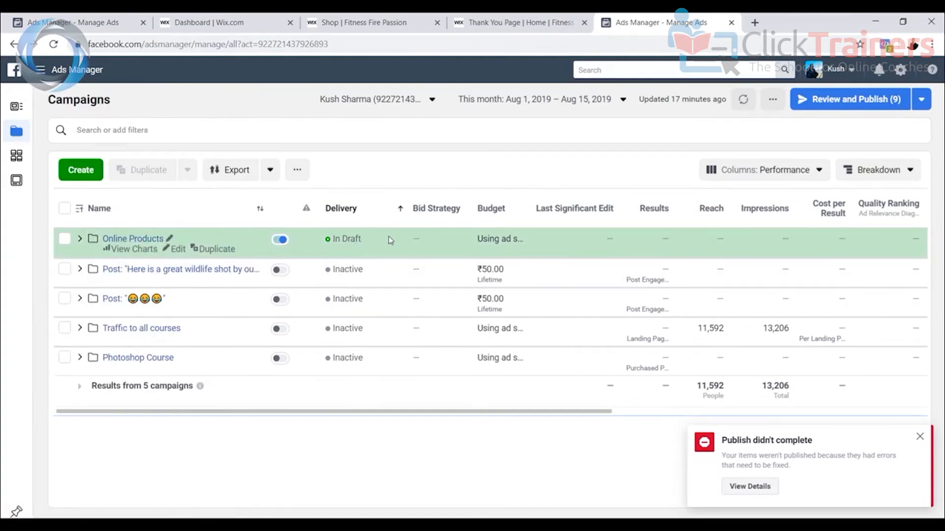
{"action": "left_click", "coordinate": [489, 22]}
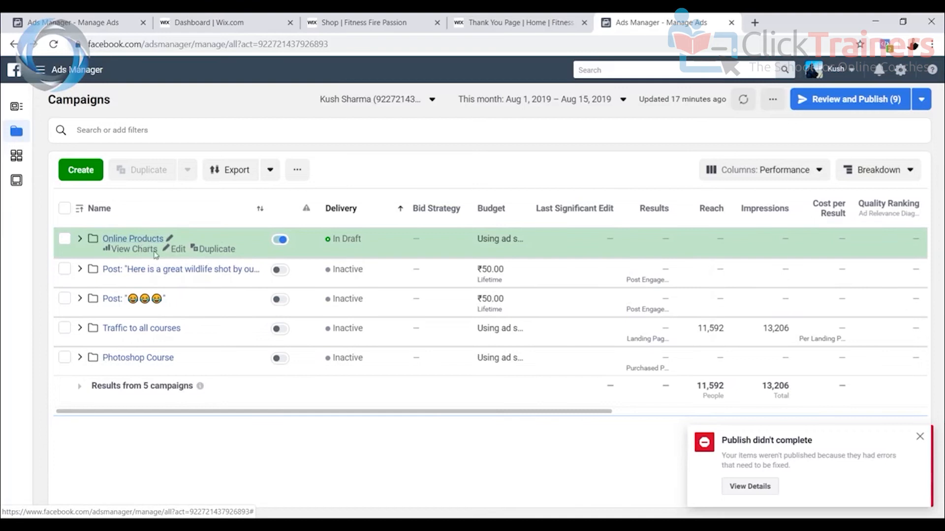
{"action": "left_click", "coordinate": [138, 242]}
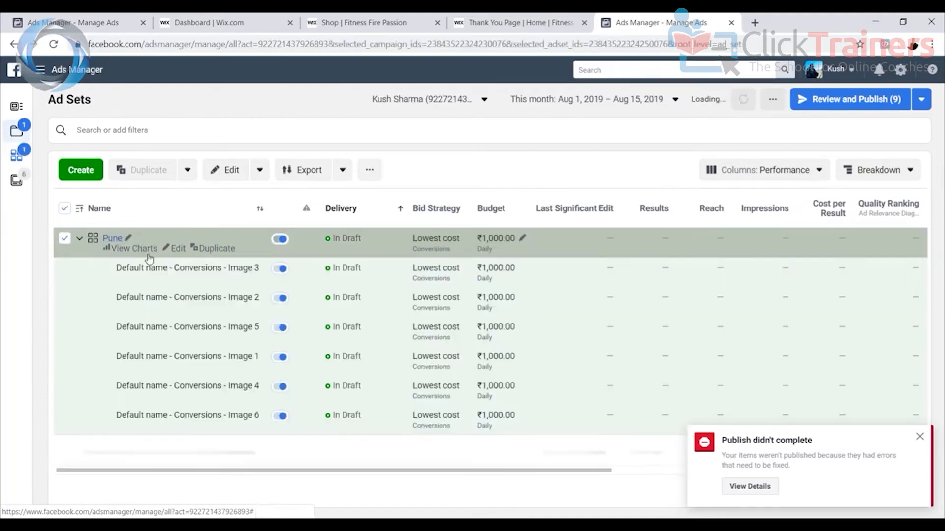
{"action": "left_click", "coordinate": [79, 239]}
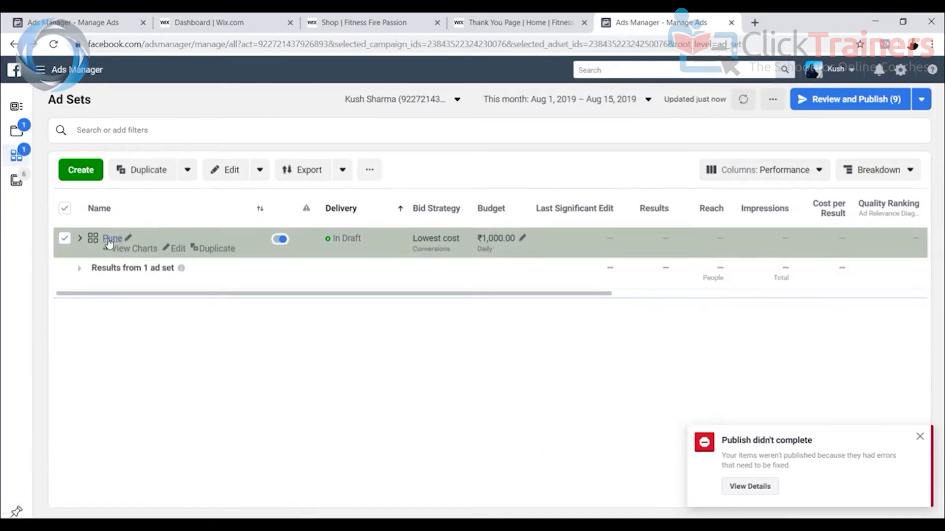
{"action": "mouse_move", "coordinate": [16, 155]}
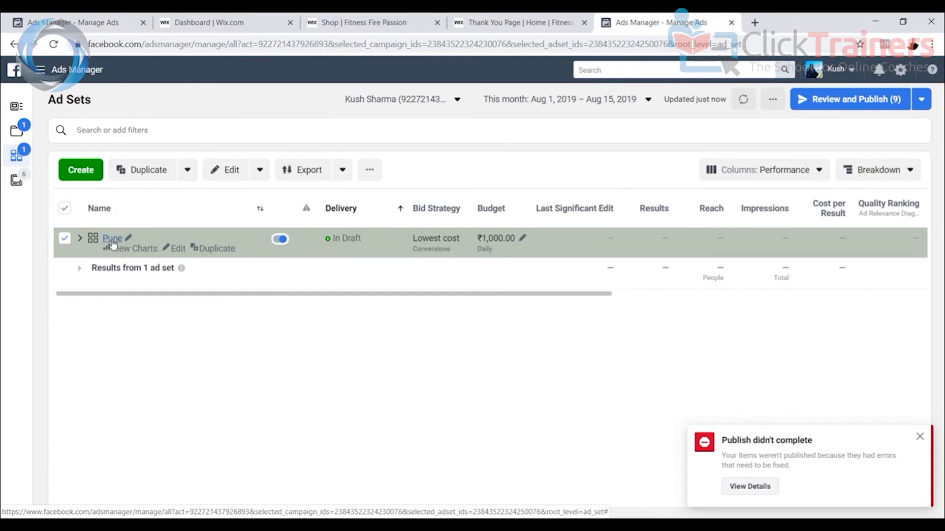
{"action": "left_click", "coordinate": [113, 239]}
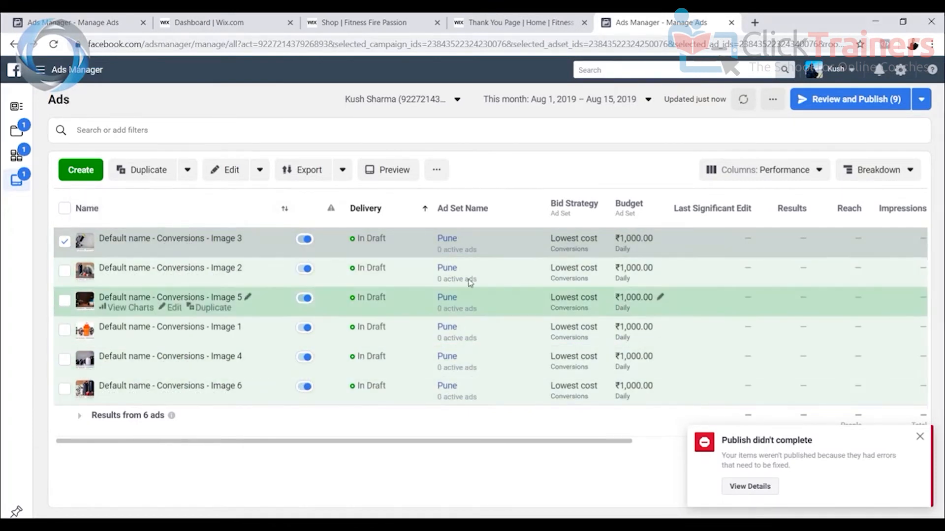
{"action": "mouse_move", "coordinate": [132, 253]}
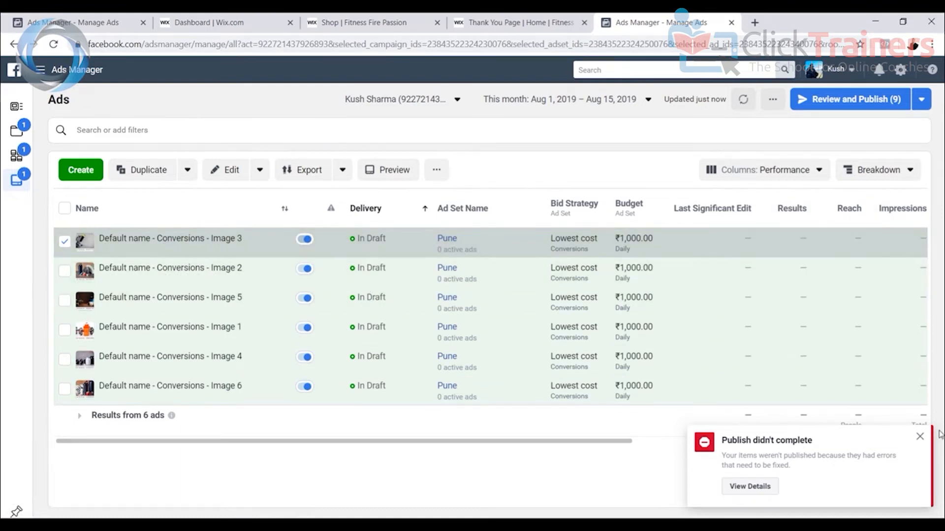
{"action": "left_click", "coordinate": [918, 437]}
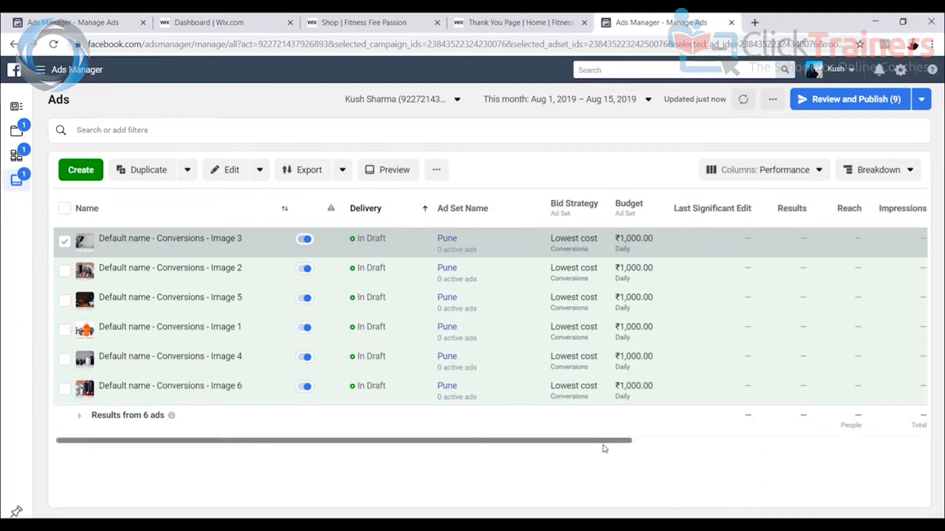
Switch the ads table to the Performance and Clicks columns and look through its metrics, referring to the store's thank-you page for results
{"action": "left_click_drag", "start_coordinate": [610, 441], "coordinate": [782, 438]}
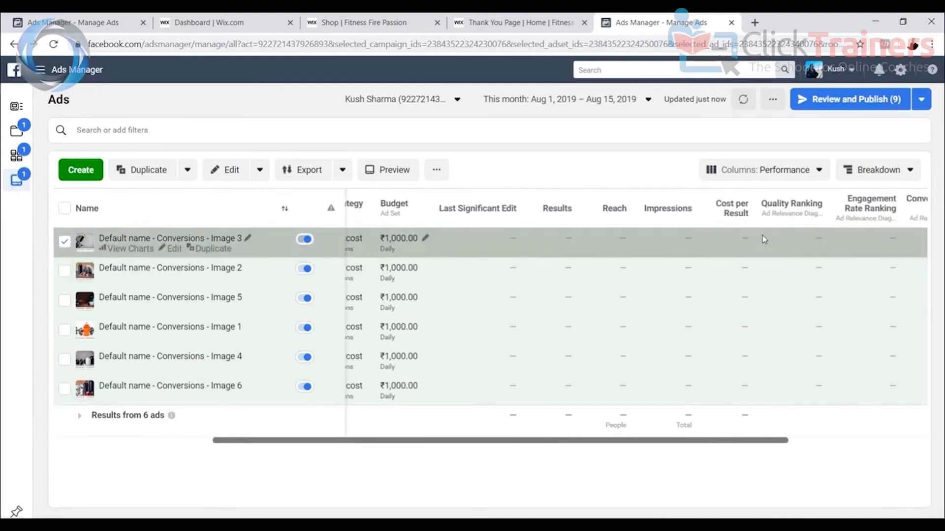
{"action": "left_click", "coordinate": [777, 174]}
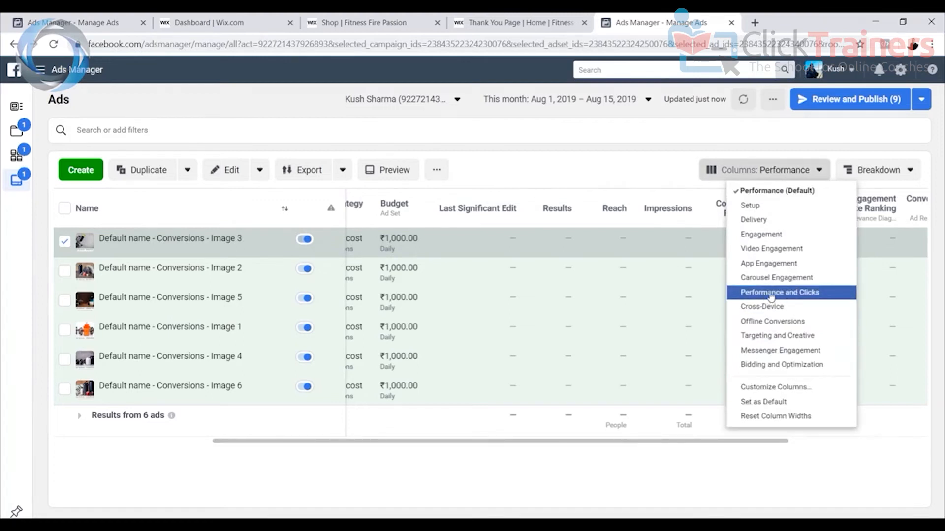
{"action": "left_click", "coordinate": [771, 294]}
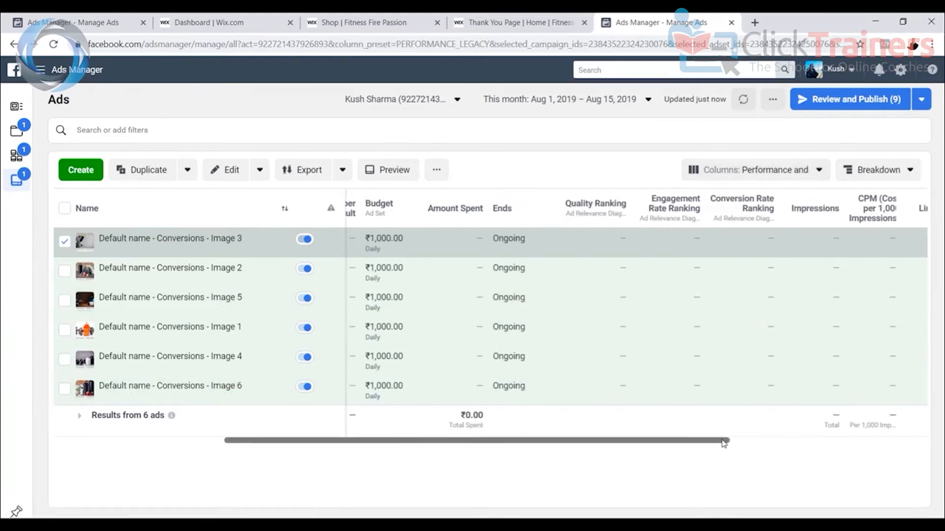
{"action": "left_click_drag", "start_coordinate": [724, 442], "coordinate": [842, 436]}
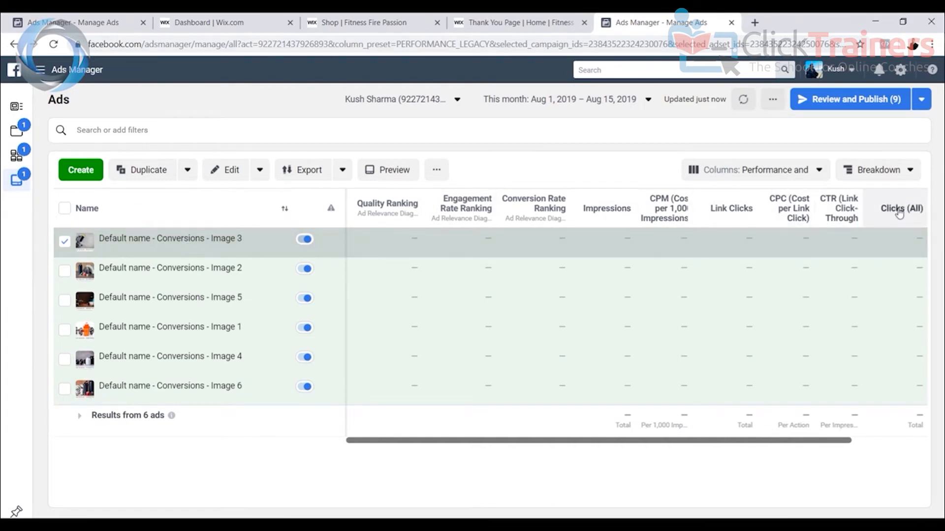
{"action": "left_click_drag", "start_coordinate": [838, 442], "coordinate": [404, 448]}
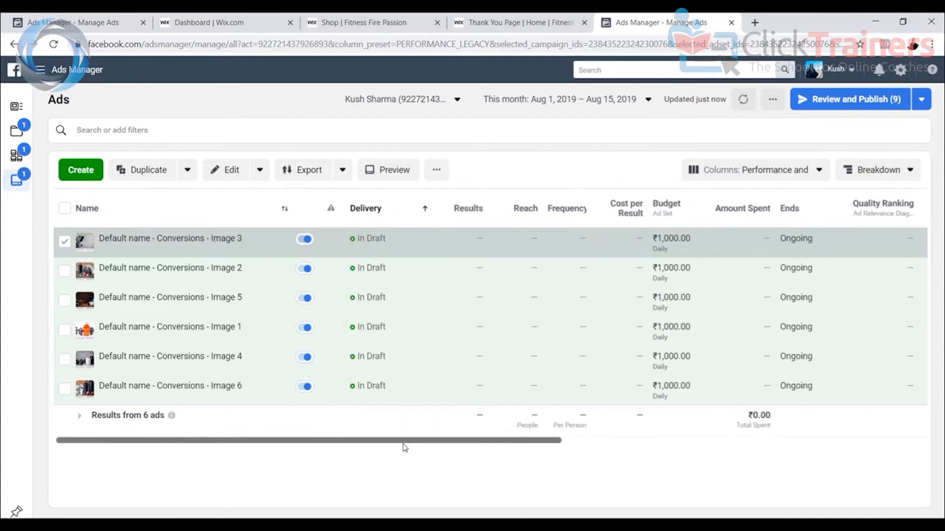
{"action": "mouse_move", "coordinate": [466, 216]}
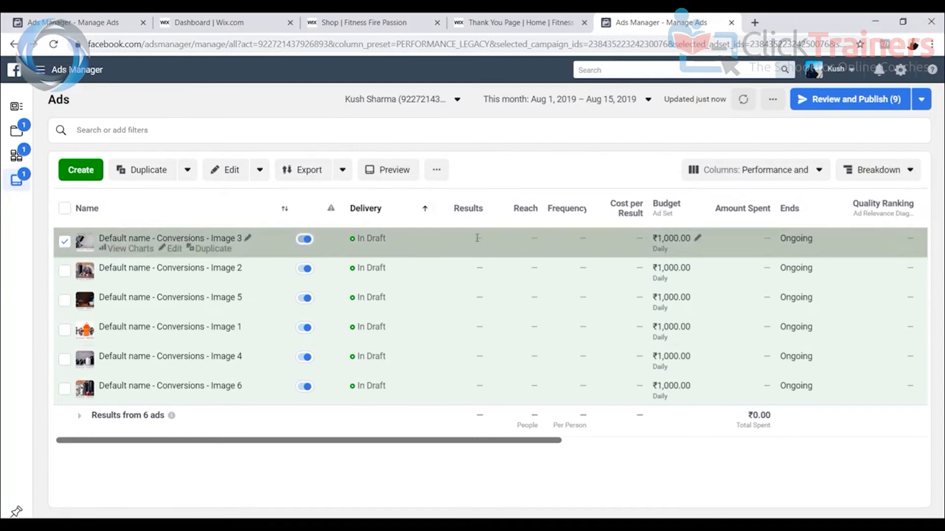
{"action": "left_click", "coordinate": [506, 21]}
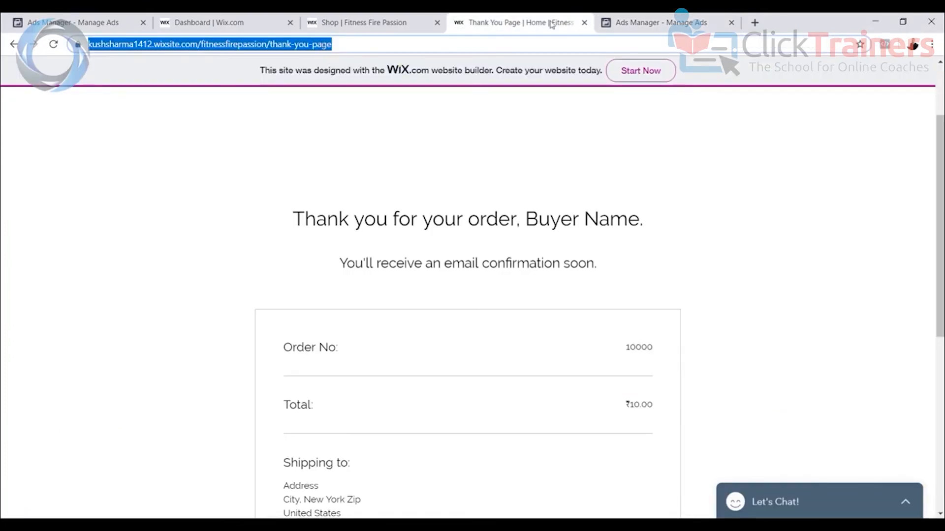
{"action": "left_click", "coordinate": [655, 29]}
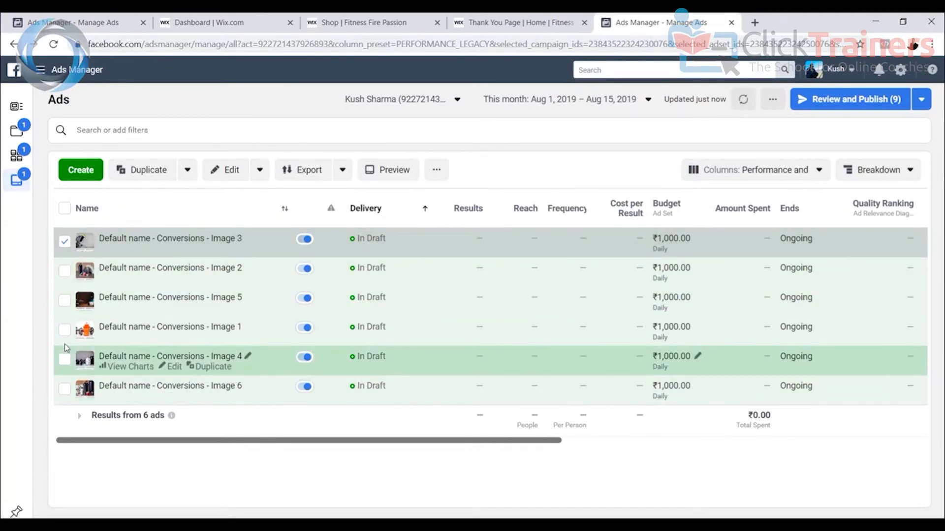
Select only the Image 1 ad and preview it in the Desktop News Feed placement
{"action": "left_click", "coordinate": [65, 329]}
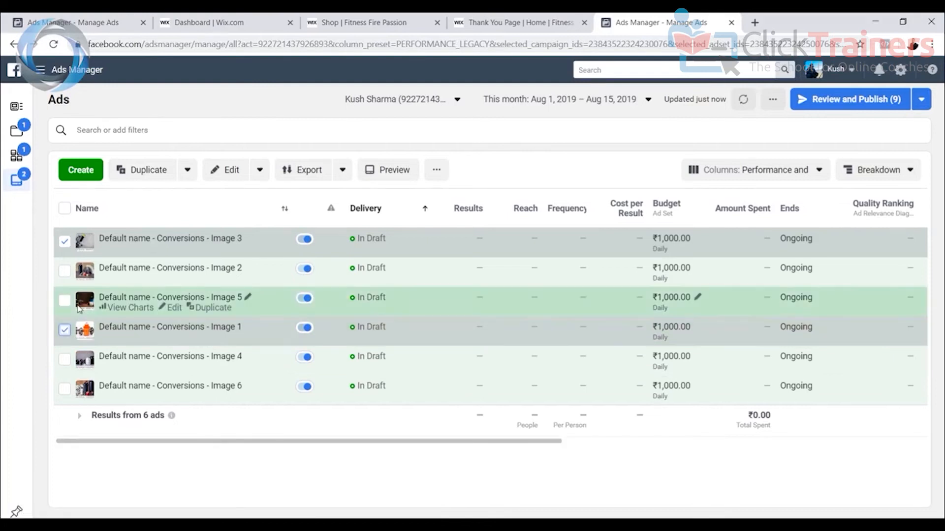
{"action": "left_click", "coordinate": [65, 241]}
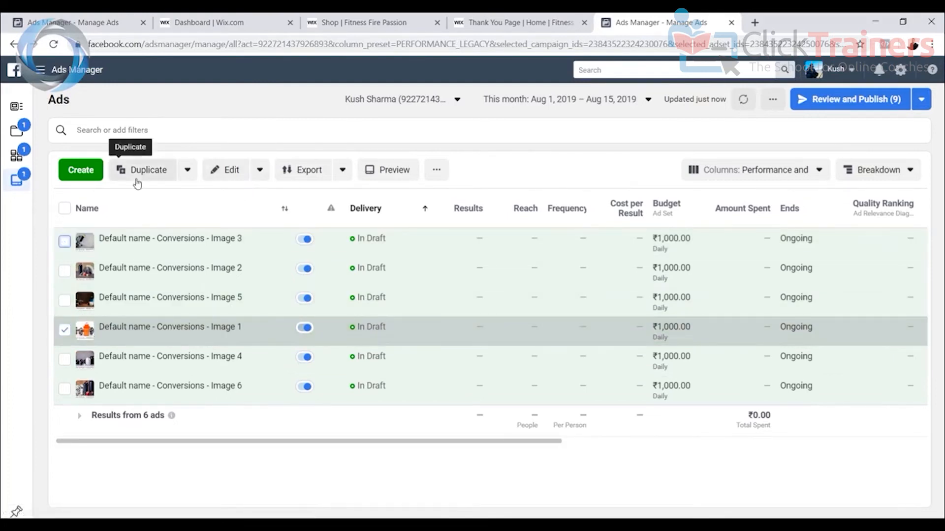
{"action": "left_click", "coordinate": [387, 170]}
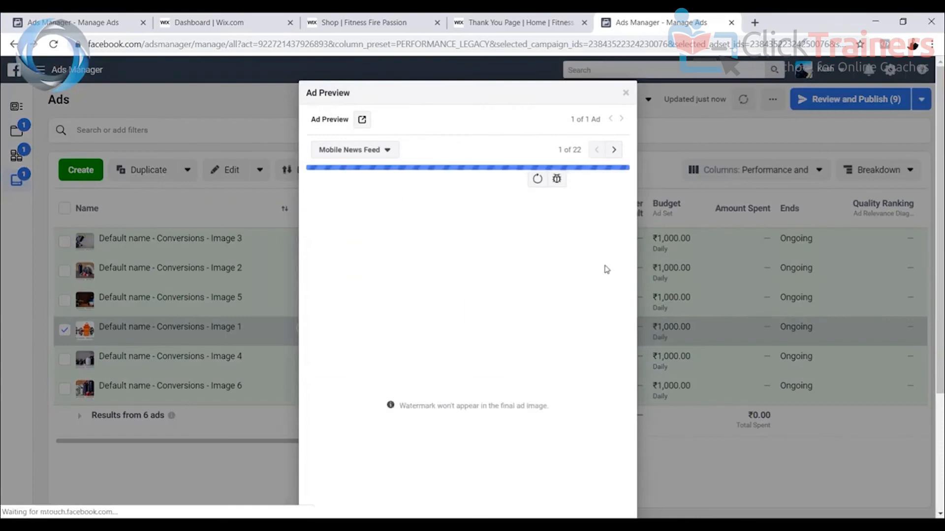
{"action": "left_click", "coordinate": [614, 150]}
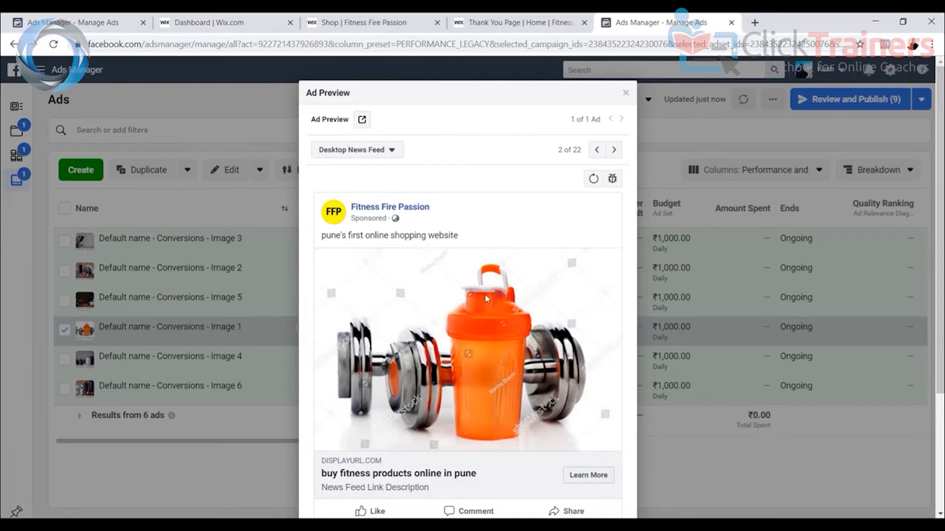
{"action": "scroll", "coordinate": [490, 272], "scroll_direction": "down", "scroll_amount": 1}
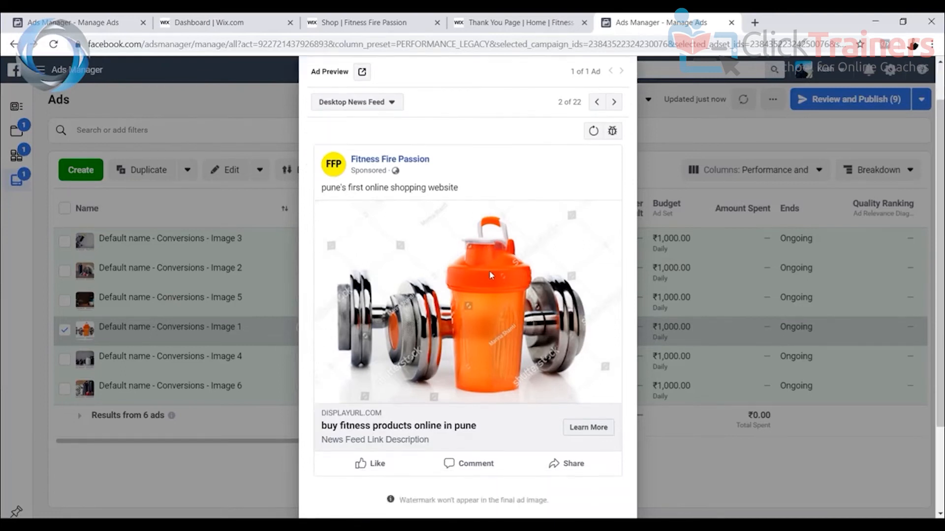
{"action": "scroll", "coordinate": [490, 274], "scroll_direction": "down", "scroll_amount": 1}
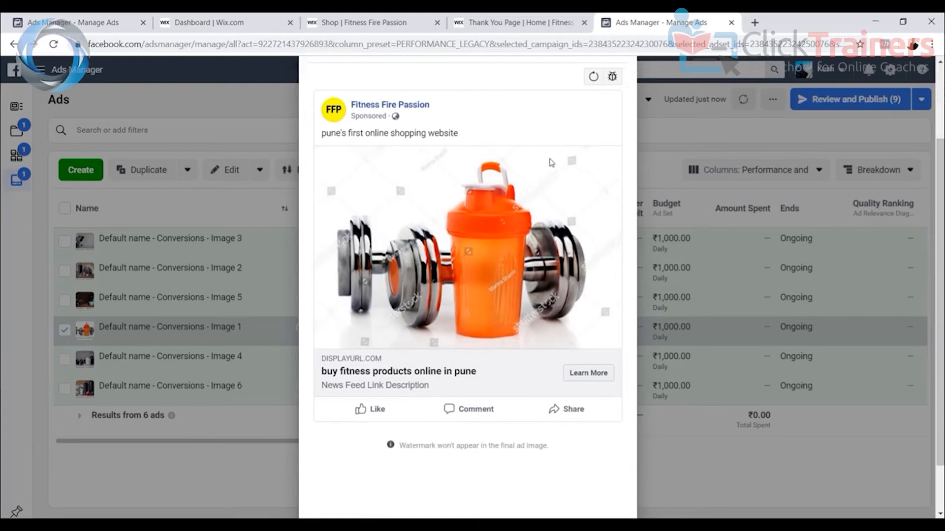
{"action": "scroll", "coordinate": [551, 163], "scroll_direction": "up", "scroll_amount": 1}
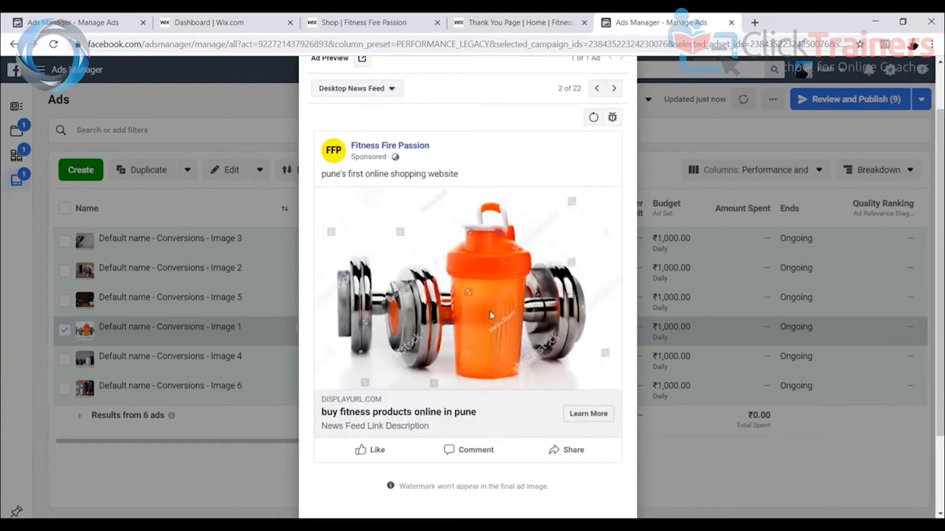
View the store's shop and thank-you pages to trace the buyer's path from the ad, and close the ad preview
{"action": "left_click", "coordinate": [389, 22]}
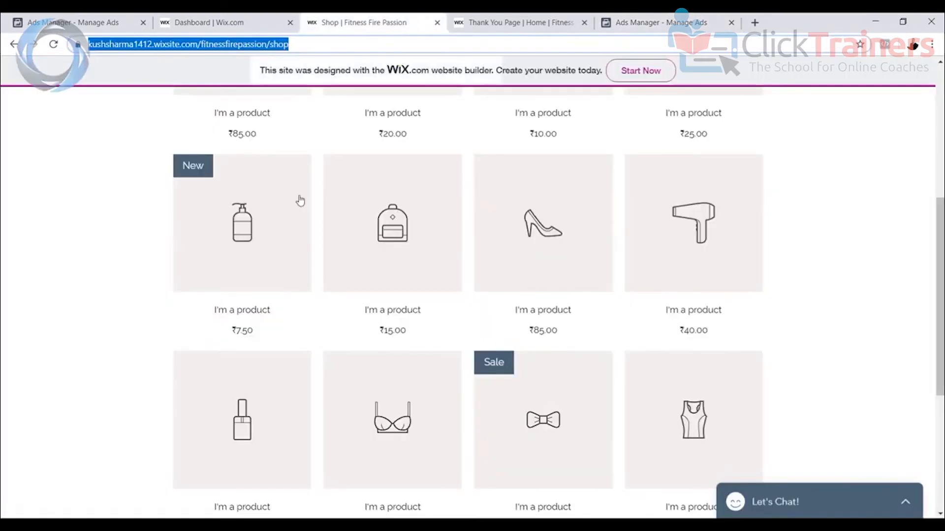
{"action": "scroll", "coordinate": [282, 257], "scroll_direction": "up", "scroll_amount": 2}
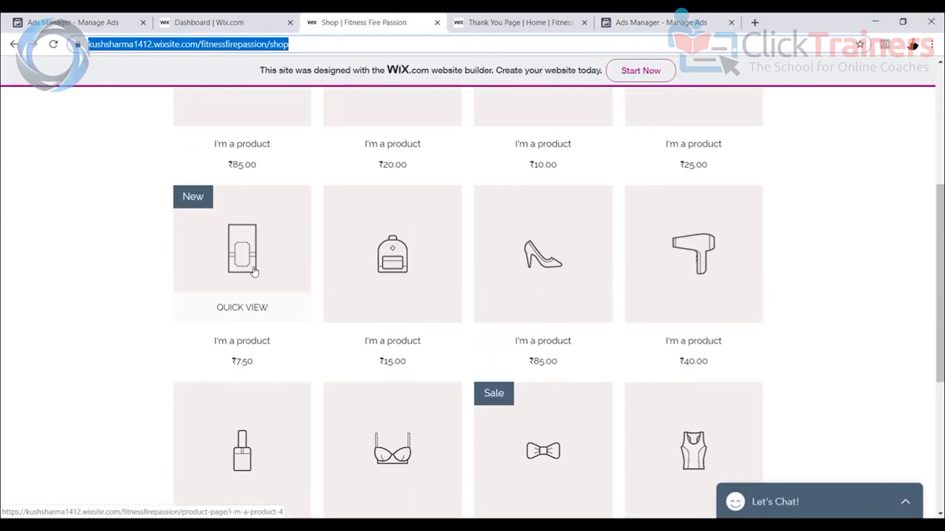
{"action": "left_click", "coordinate": [504, 24]}
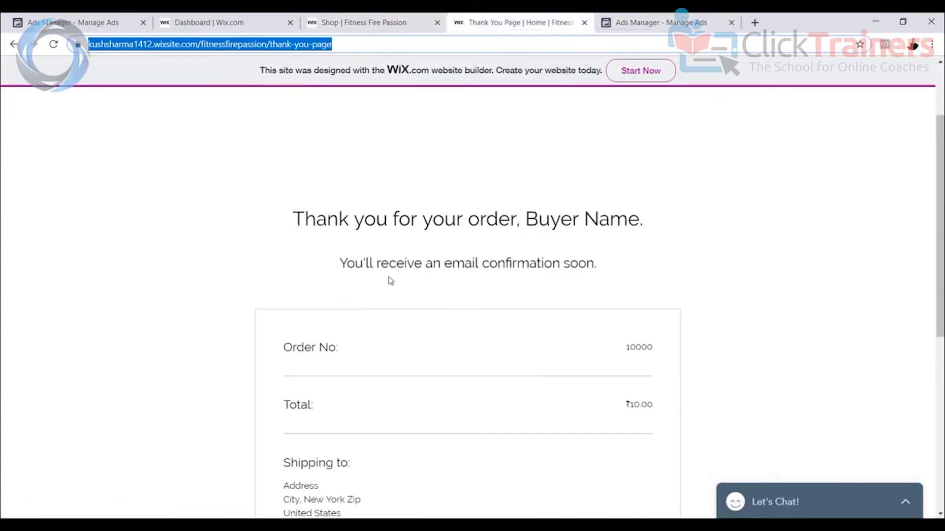
{"action": "left_click", "coordinate": [672, 24]}
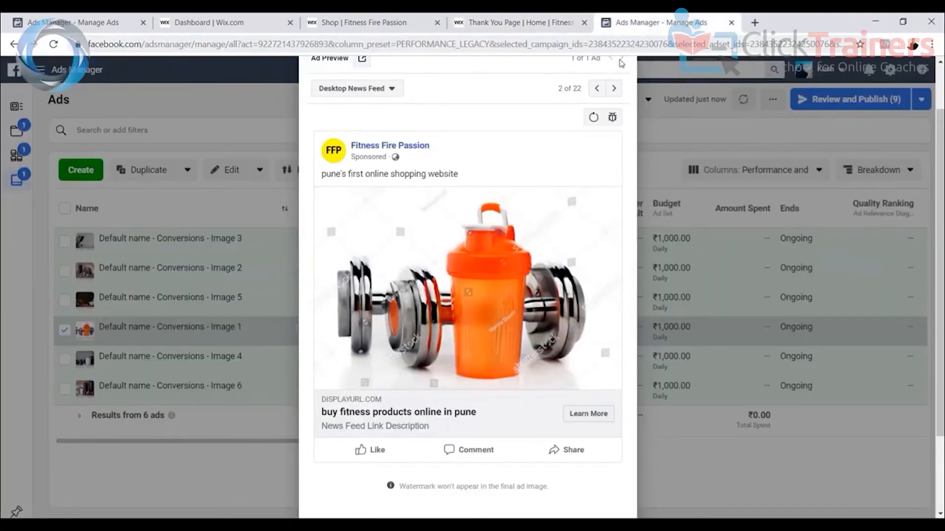
{"action": "scroll", "coordinate": [610, 123], "scroll_direction": "up", "scroll_amount": 2}
{"action": "left_click", "coordinate": [625, 93]}
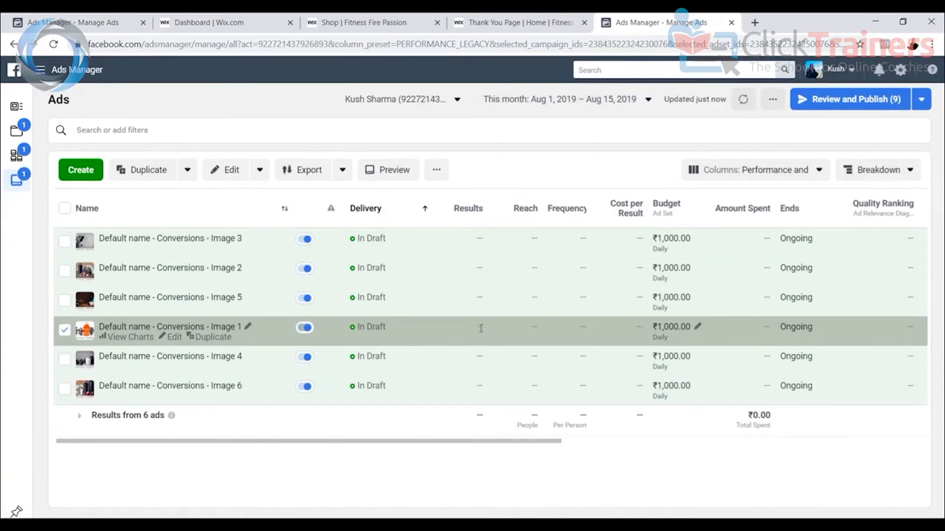
Check the store's thank-you page again as the conversion destination, and return to Ads Manager
{"action": "left_click", "coordinate": [519, 23]}
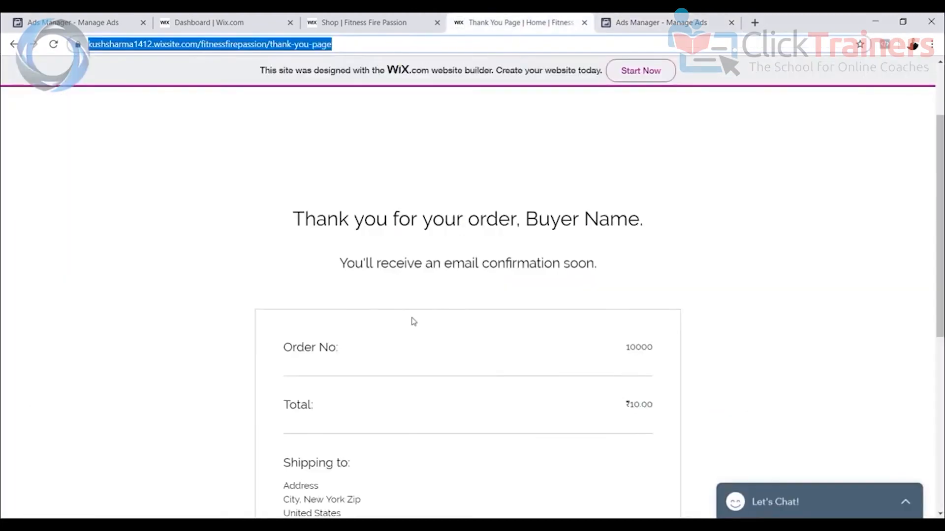
{"action": "left_click", "coordinate": [723, 25]}
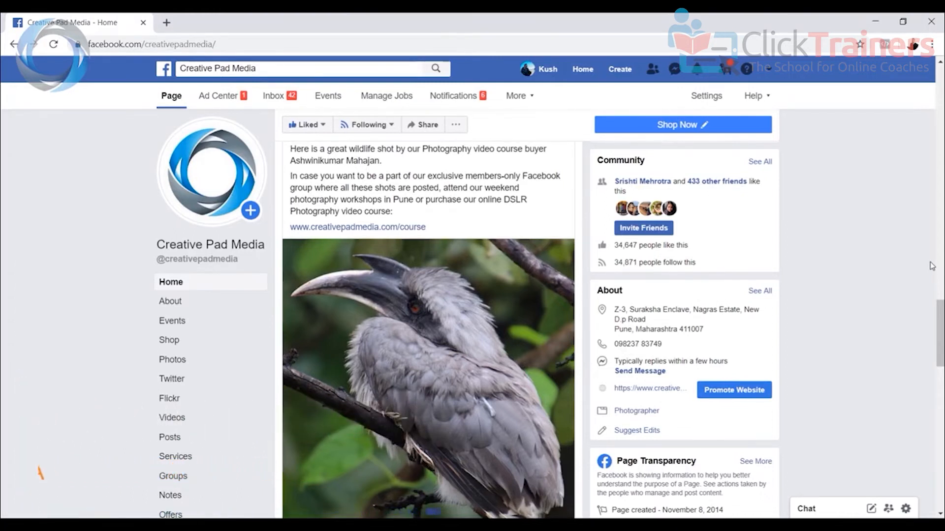
Examine the wildlife-shot post on the Creative Pad Media Facebook page, from its photo down to the Boost Post option
{"action": "scroll", "coordinate": [462, 233], "scroll_direction": "down", "scroll_amount": 6}
{"action": "scroll", "coordinate": [462, 233], "scroll_direction": "up", "scroll_amount": 2}
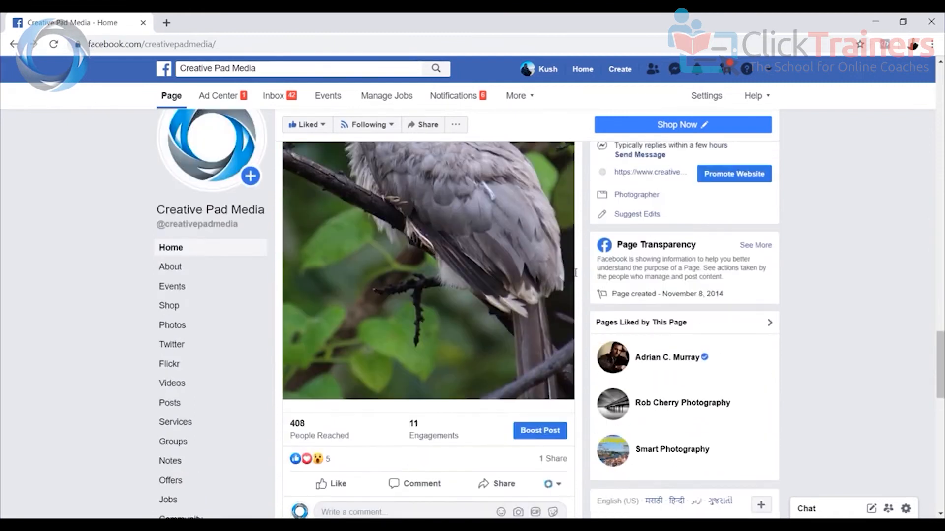
{"action": "scroll", "coordinate": [413, 191], "scroll_direction": "up", "scroll_amount": 2}
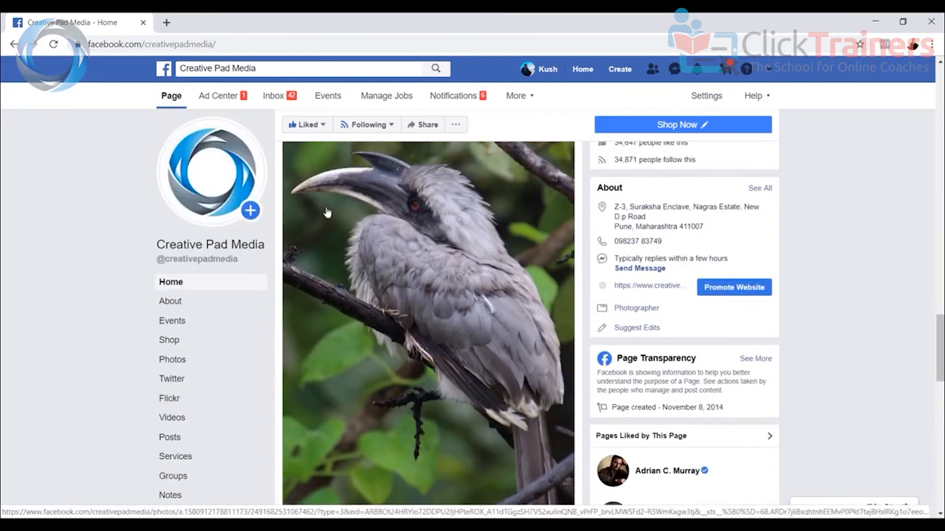
{"action": "scroll", "coordinate": [311, 246], "scroll_direction": "down", "scroll_amount": 4}
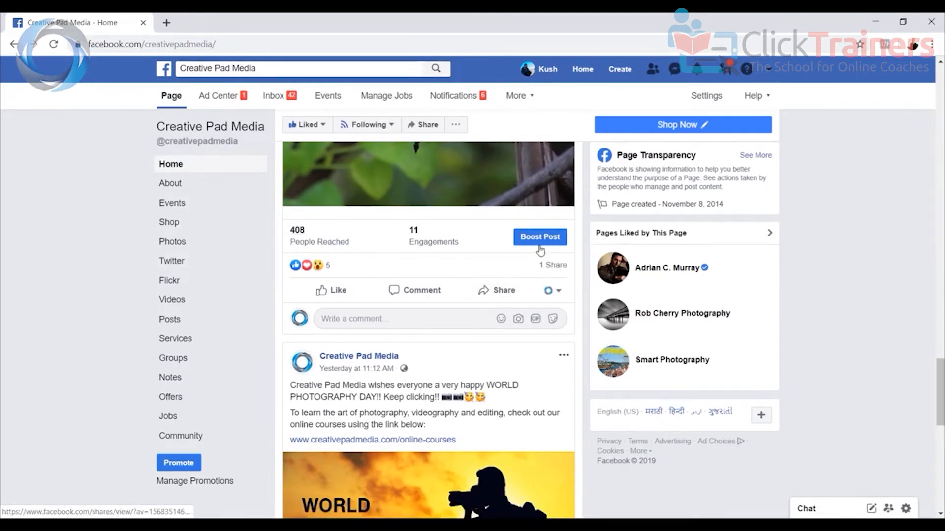
{"action": "scroll", "coordinate": [541, 250], "scroll_direction": "up", "scroll_amount": 4}
{"action": "scroll", "coordinate": [426, 237], "scroll_direction": "up", "scroll_amount": 15}
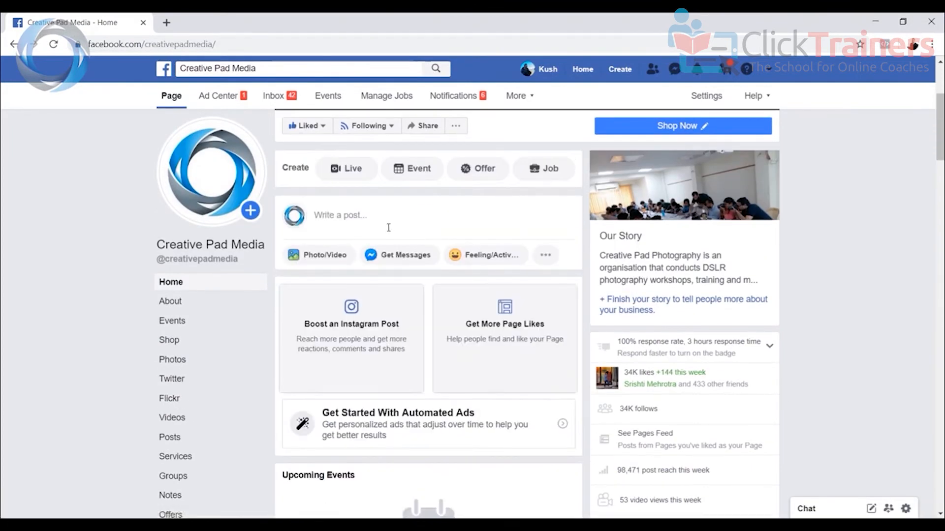
View the photo and video options for a new Page post, and leave the composer without posting
{"action": "left_click", "coordinate": [323, 219]}
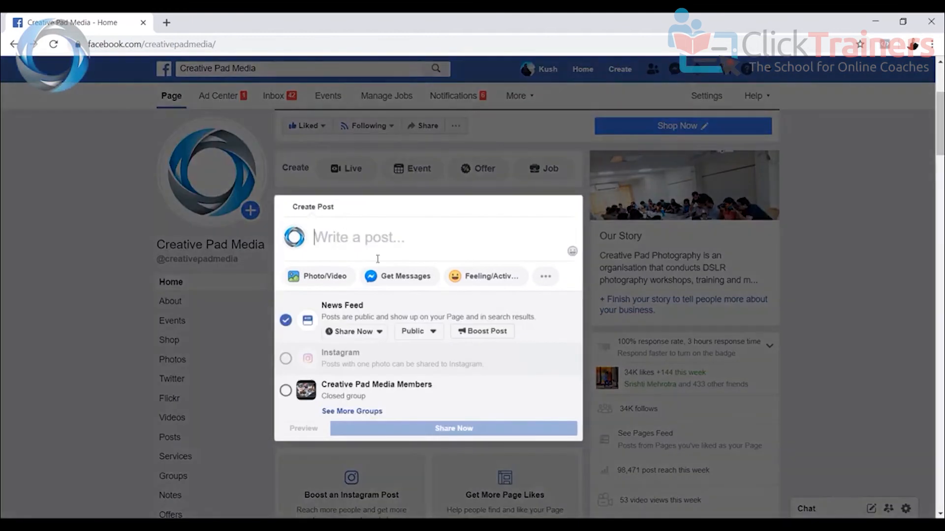
{"action": "left_click", "coordinate": [317, 275]}
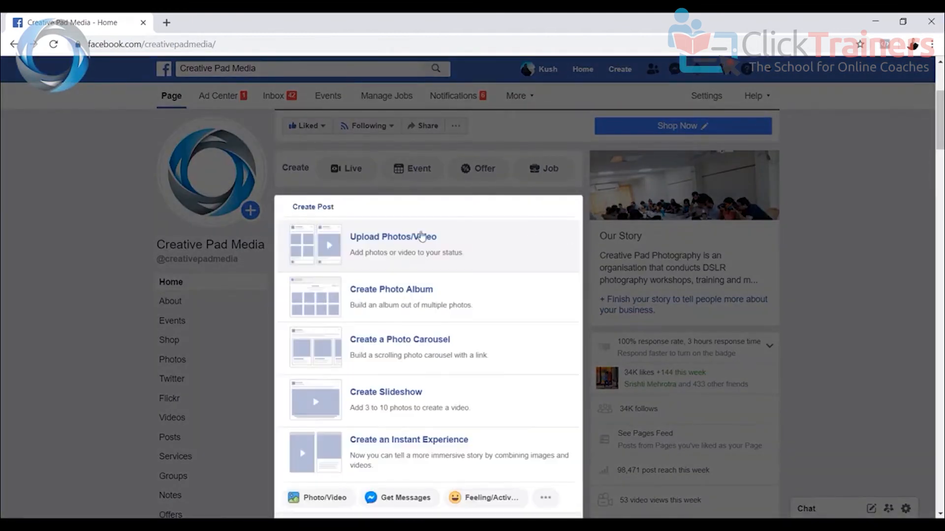
{"action": "scroll", "coordinate": [852, 275], "scroll_direction": "down", "scroll_amount": 7}
{"action": "left_click", "coordinate": [852, 276]}
Examine the wildlife-shot post's reach, engagements, reactions and Boost Post option alongside the Page's like and follower figures
{"action": "scroll", "coordinate": [394, 322], "scroll_direction": "down", "scroll_amount": 15}
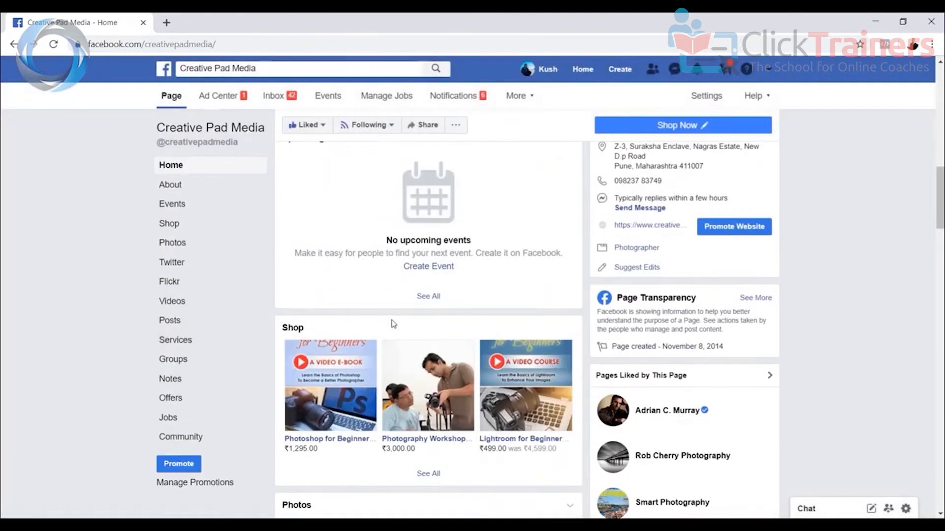
{"action": "scroll", "coordinate": [397, 323], "scroll_direction": "down", "scroll_amount": 2}
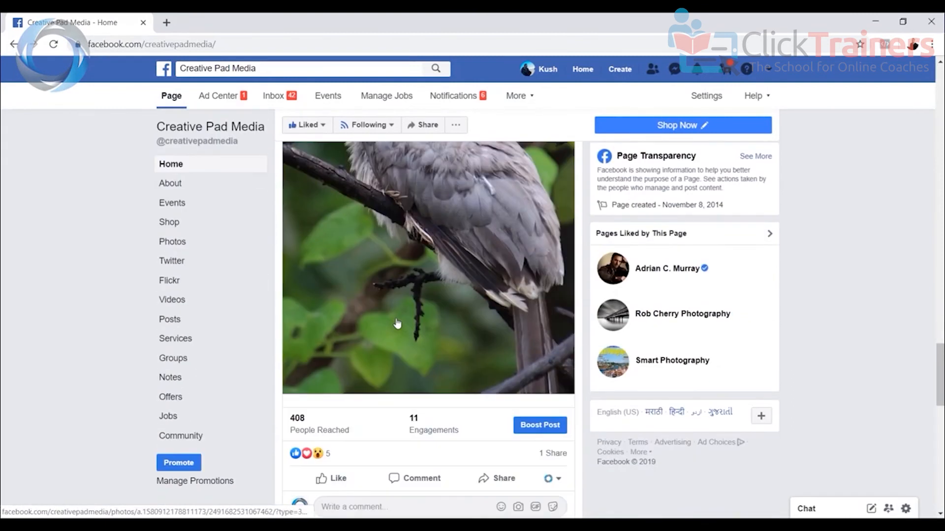
{"action": "scroll", "coordinate": [397, 324], "scroll_direction": "up", "scroll_amount": 10}
{"action": "scroll", "coordinate": [397, 323], "scroll_direction": "down", "scroll_amount": 14}
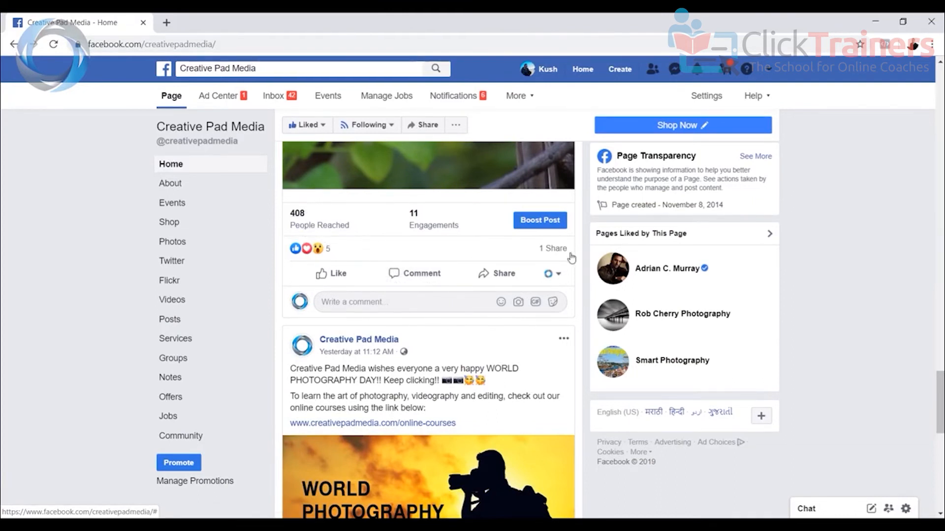
{"action": "scroll", "coordinate": [639, 268], "scroll_direction": "up", "scroll_amount": 4}
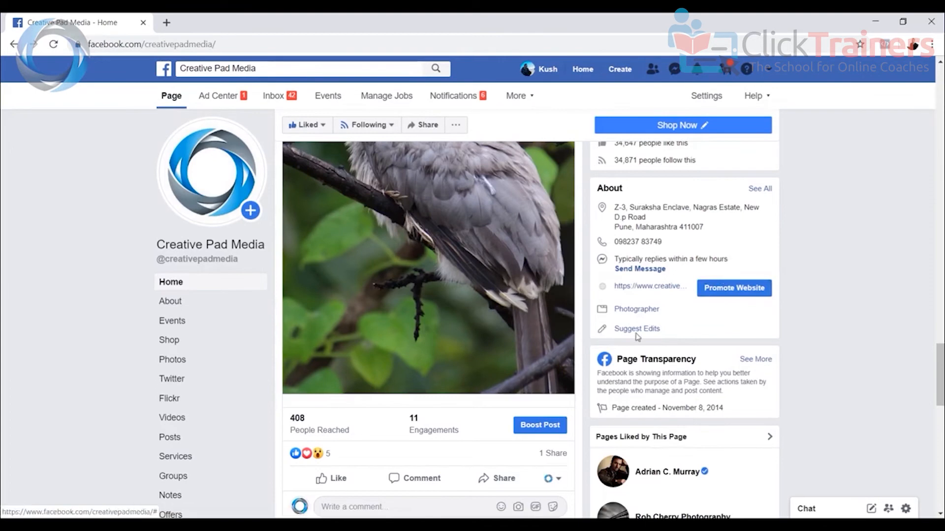
{"action": "scroll", "coordinate": [614, 329], "scroll_direction": "down", "scroll_amount": 5}
{"action": "scroll", "coordinate": [660, 318], "scroll_direction": "up", "scroll_amount": 5}
{"action": "scroll", "coordinate": [661, 319], "scroll_direction": "up", "scroll_amount": 2}
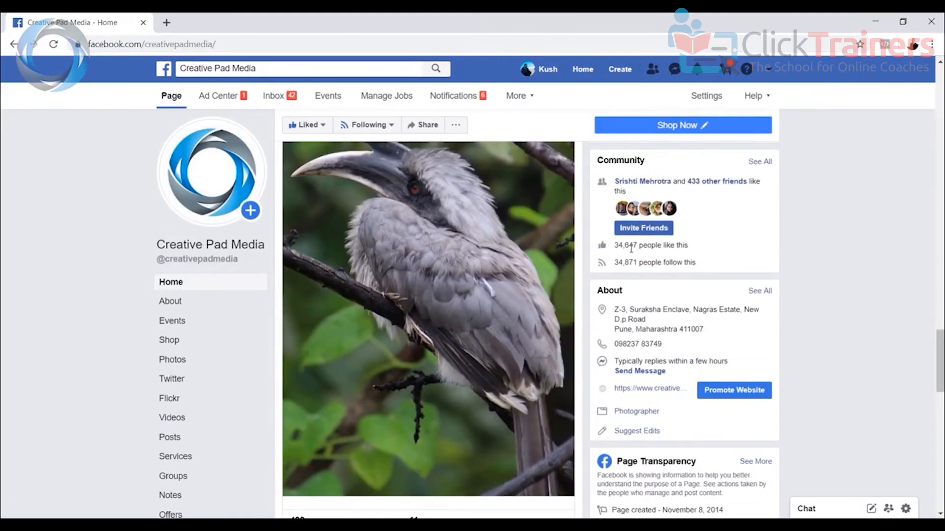
{"action": "scroll", "coordinate": [631, 249], "scroll_direction": "down", "scroll_amount": 4}
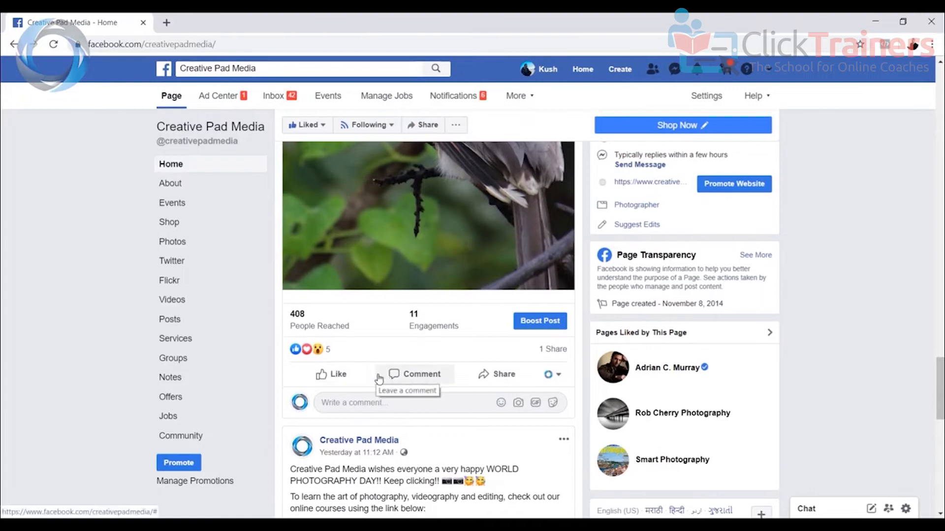
{"action": "scroll", "coordinate": [378, 379], "scroll_direction": "down", "scroll_amount": 2}
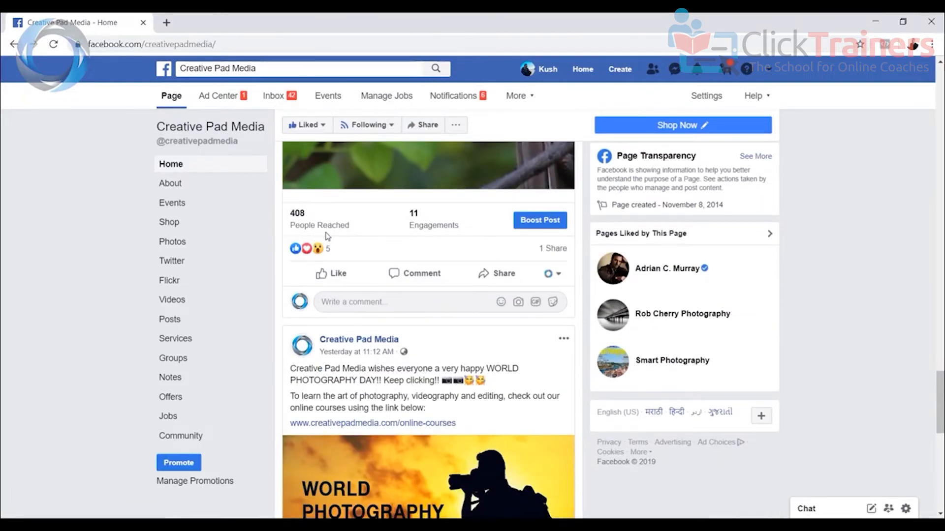
{"action": "scroll", "coordinate": [656, 139], "scroll_direction": "up", "scroll_amount": 2}
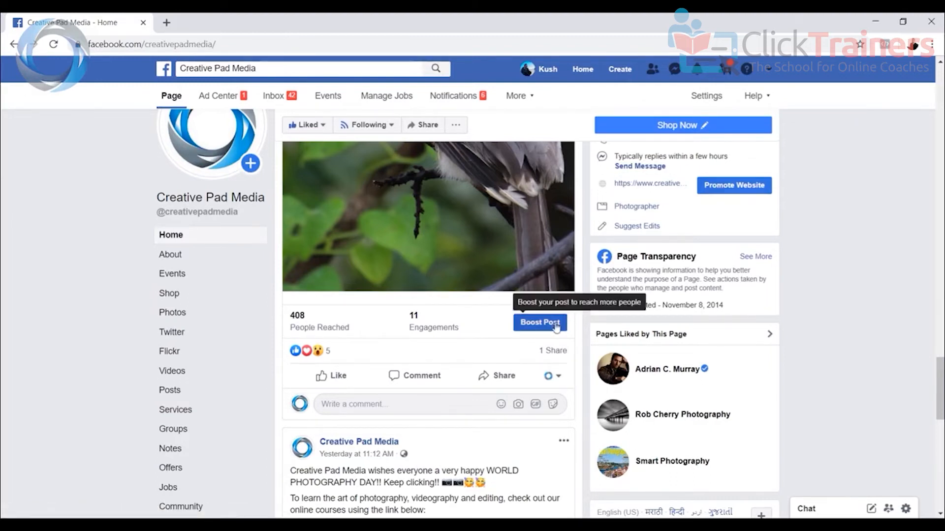
{"action": "scroll", "coordinate": [543, 333], "scroll_direction": "up", "scroll_amount": 4}
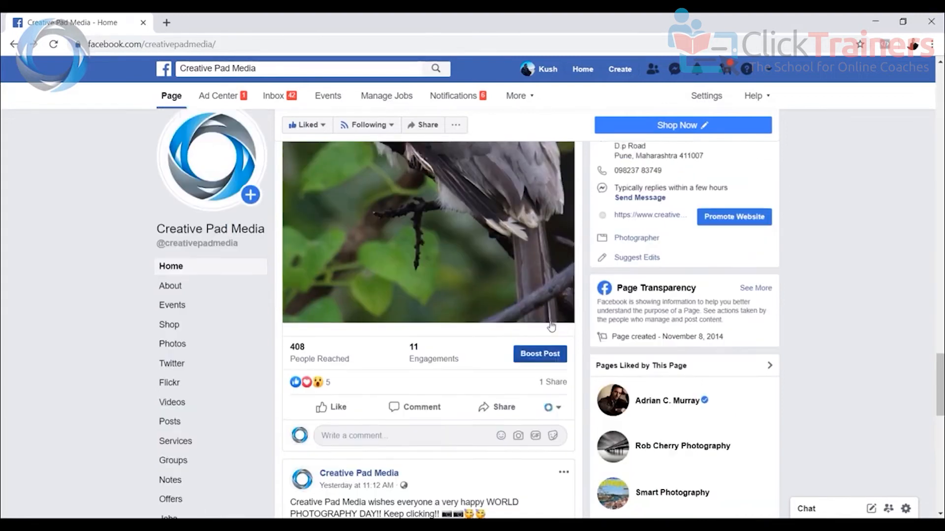
{"action": "scroll", "coordinate": [545, 328], "scroll_direction": "down", "scroll_amount": 2}
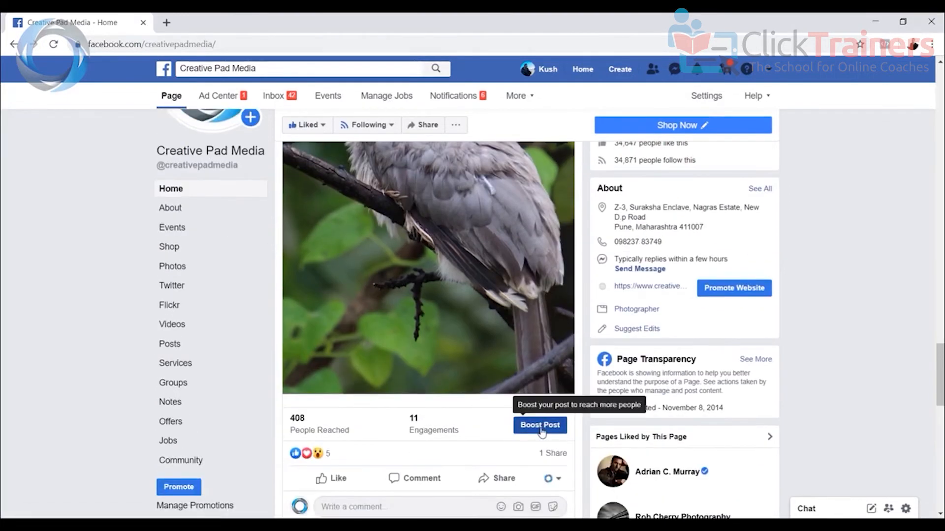
Review the wildlife-shot post's text, course link and photo in relation to its like, comment and share row
{"action": "scroll", "coordinate": [542, 432], "scroll_direction": "up", "scroll_amount": 6}
{"action": "scroll", "coordinate": [402, 260], "scroll_direction": "down", "scroll_amount": 2}
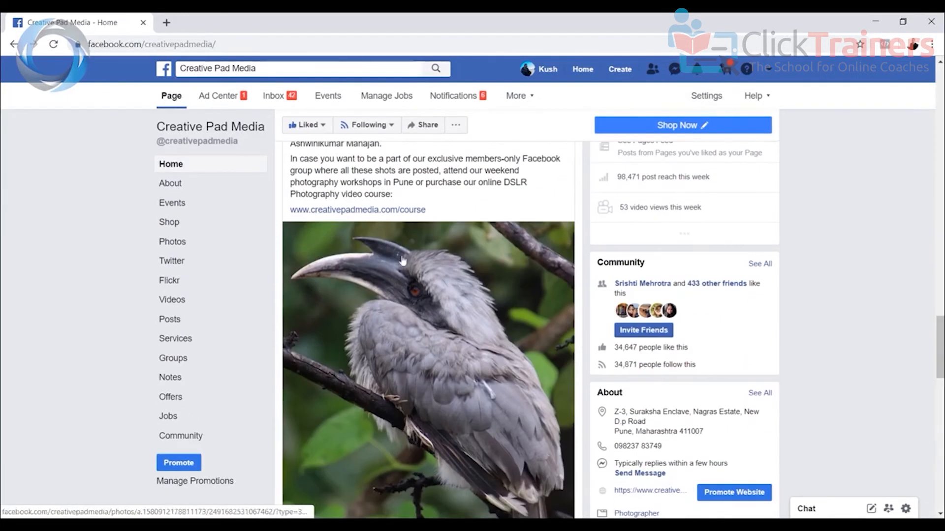
{"action": "scroll", "coordinate": [382, 331], "scroll_direction": "up", "scroll_amount": 1}
{"action": "scroll", "coordinate": [382, 331], "scroll_direction": "down", "scroll_amount": 5}
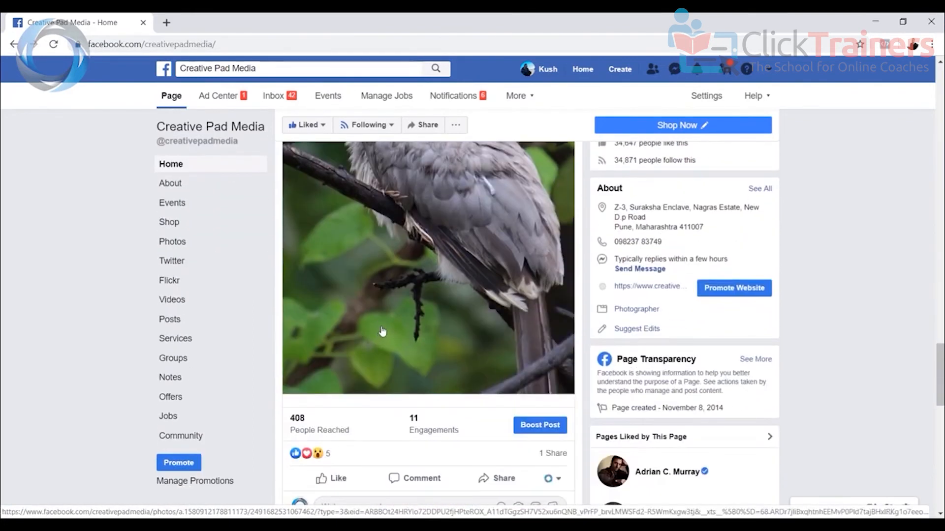
{"action": "scroll", "coordinate": [383, 331], "scroll_direction": "up", "scroll_amount": 4}
{"action": "scroll", "coordinate": [421, 320], "scroll_direction": "down", "scroll_amount": 4}
{"action": "scroll", "coordinate": [428, 305], "scroll_direction": "up", "scroll_amount": 5}
{"action": "scroll", "coordinate": [418, 315], "scroll_direction": "down", "scroll_amount": 7}
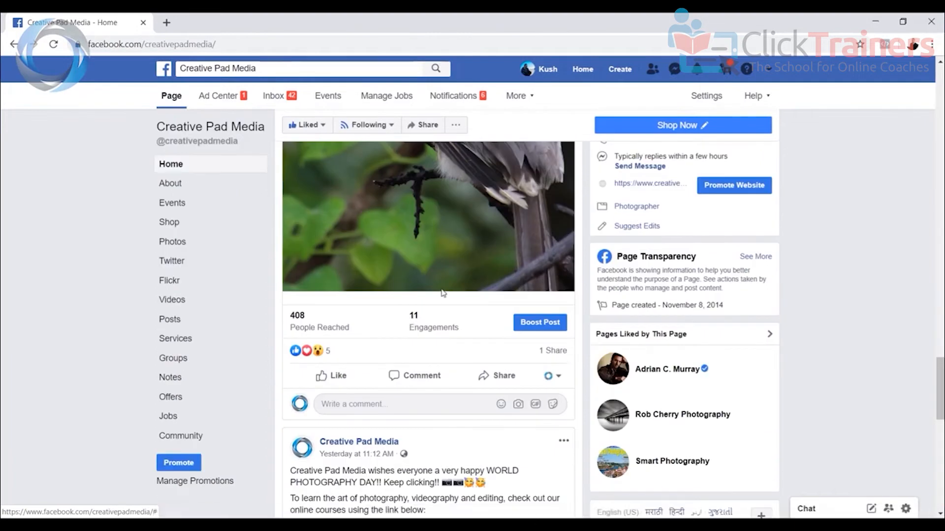
{"action": "scroll", "coordinate": [374, 300], "scroll_direction": "down", "scroll_amount": 2}
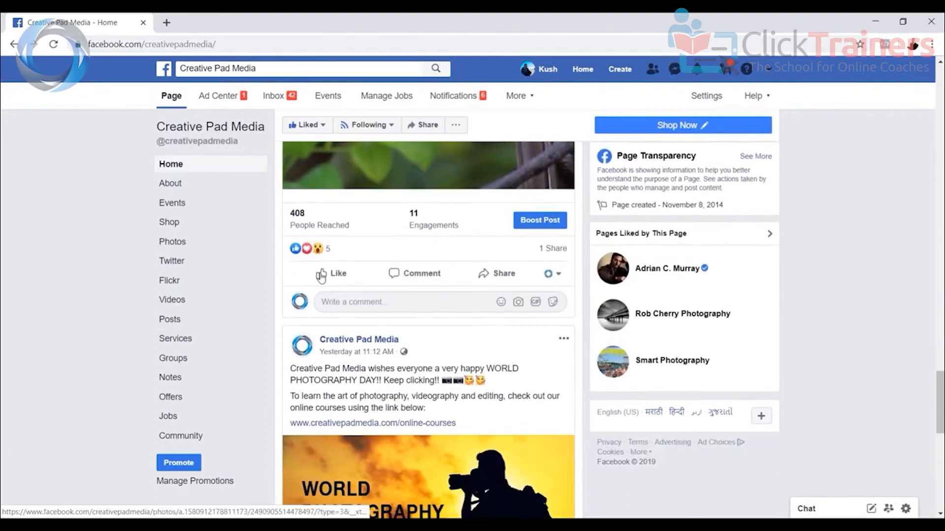
{"action": "scroll", "coordinate": [428, 263], "scroll_direction": "up", "scroll_amount": 6}
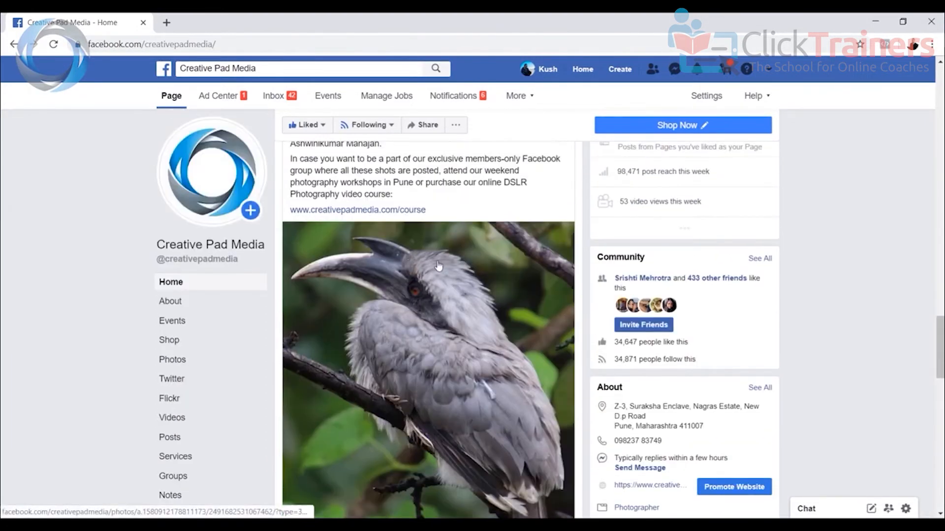
{"action": "scroll", "coordinate": [438, 267], "scroll_direction": "up", "scroll_amount": 2}
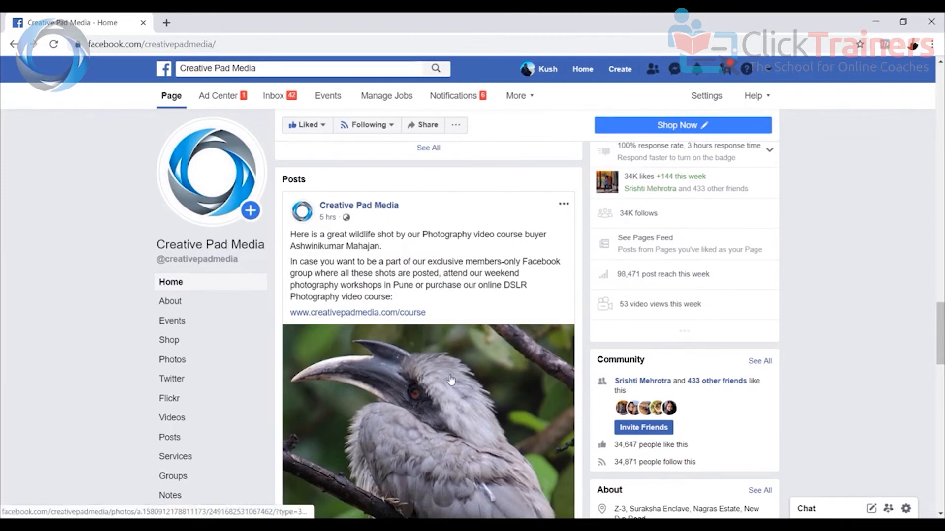
{"action": "scroll", "coordinate": [450, 379], "scroll_direction": "down", "scroll_amount": 2}
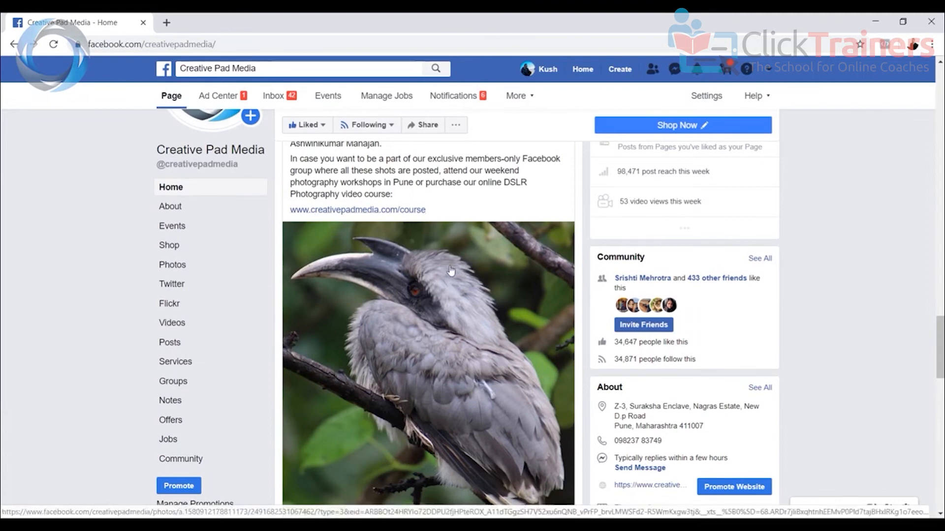
{"action": "scroll", "coordinate": [451, 270], "scroll_direction": "down", "scroll_amount": 4}
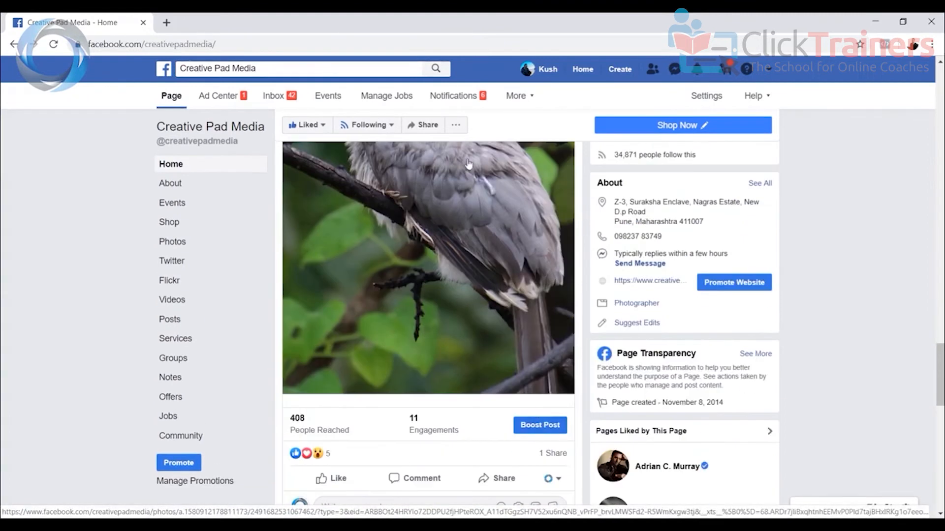
{"action": "scroll", "coordinate": [488, 209], "scroll_direction": "up", "scroll_amount": 4}
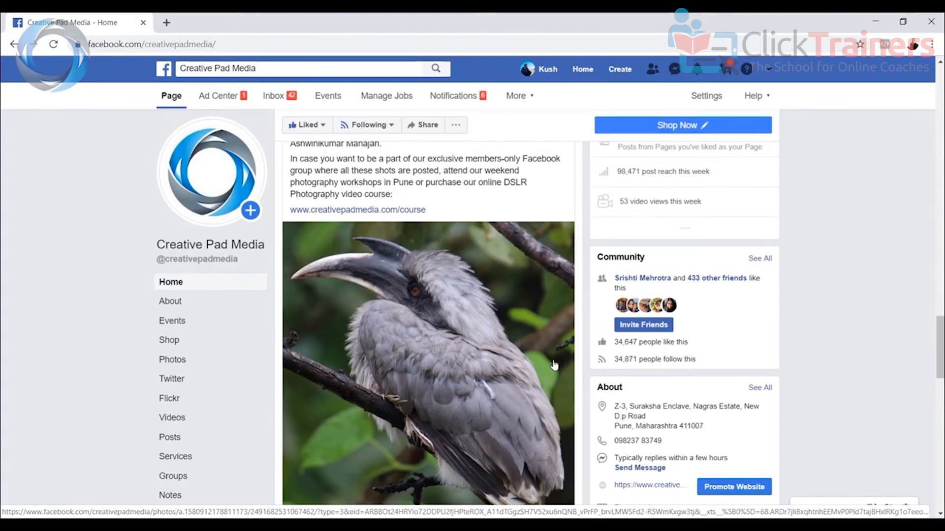
{"action": "scroll", "coordinate": [445, 380], "scroll_direction": "down", "scroll_amount": 4}
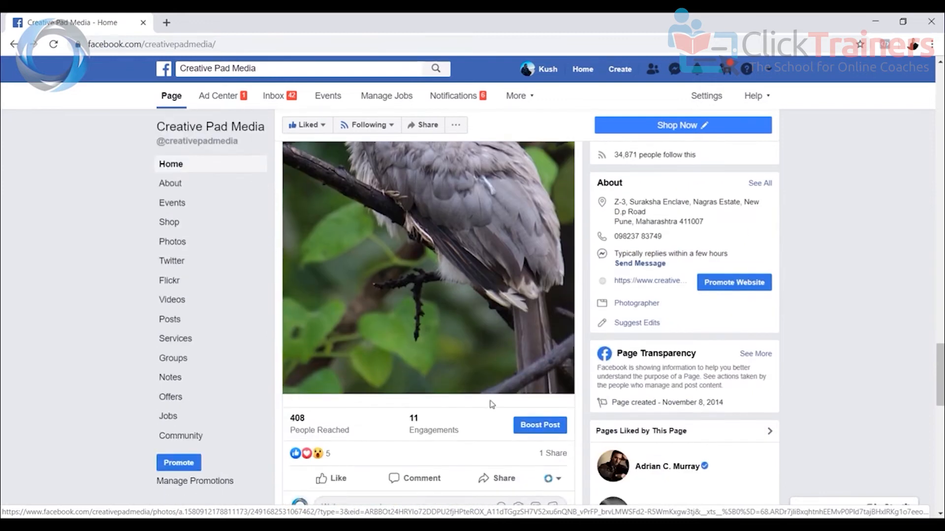
{"action": "scroll", "coordinate": [490, 404], "scroll_direction": "down", "scroll_amount": 2}
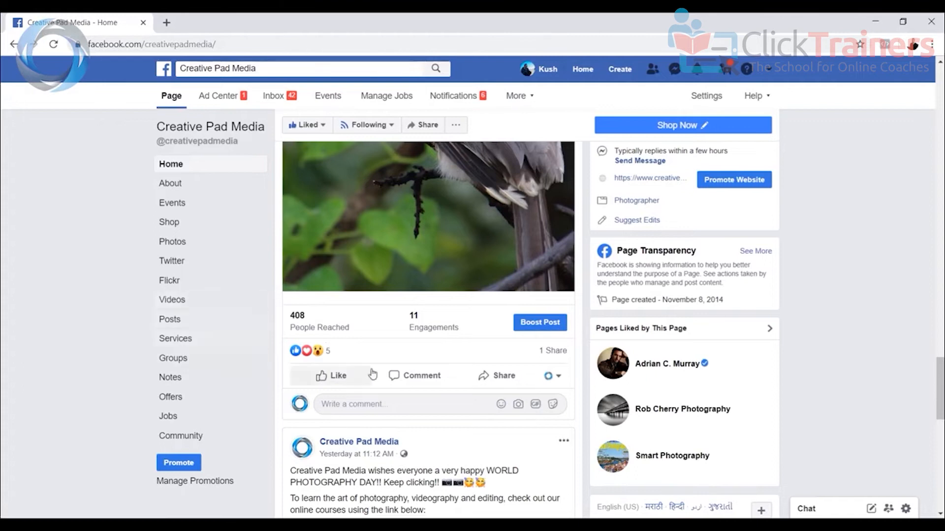
Open the Boost Post setup for the wildlife-shot post and look through its Desktop News Feed preview
{"action": "left_click", "coordinate": [538, 326]}
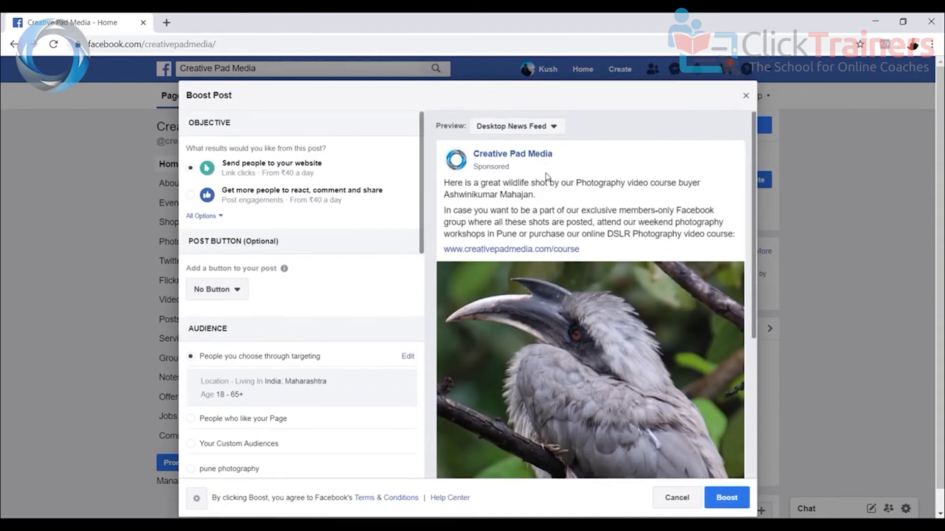
{"action": "scroll", "coordinate": [505, 317], "scroll_direction": "down", "scroll_amount": 5}
{"action": "scroll", "coordinate": [306, 302], "scroll_direction": "down", "scroll_amount": 4}
{"action": "scroll", "coordinate": [308, 303], "scroll_direction": "up", "scroll_amount": 4}
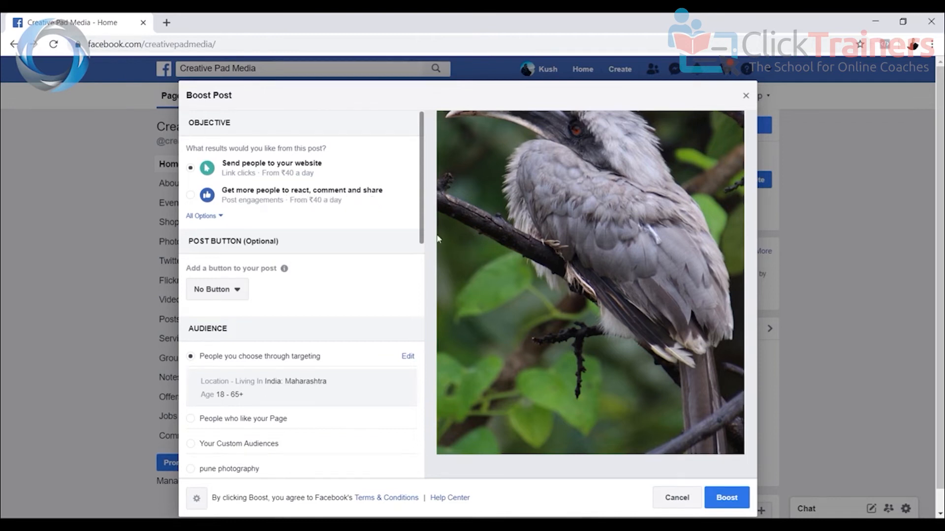
{"action": "scroll", "coordinate": [591, 304], "scroll_direction": "down", "scroll_amount": 1}
Keep the Boost Post setup open without saving a draft or cancelling the ad, and review the ad preview's text and photo
{"action": "left_click", "coordinate": [745, 96]}
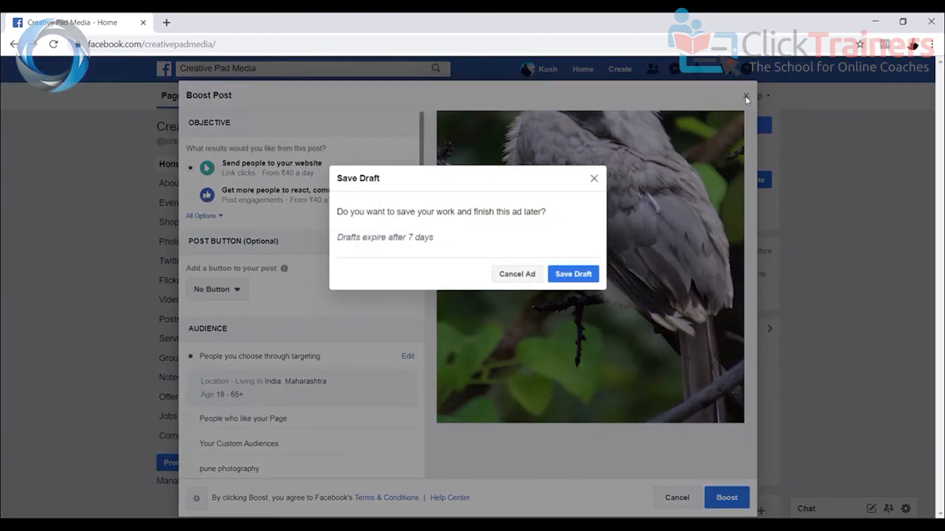
{"action": "left_click", "coordinate": [594, 178]}
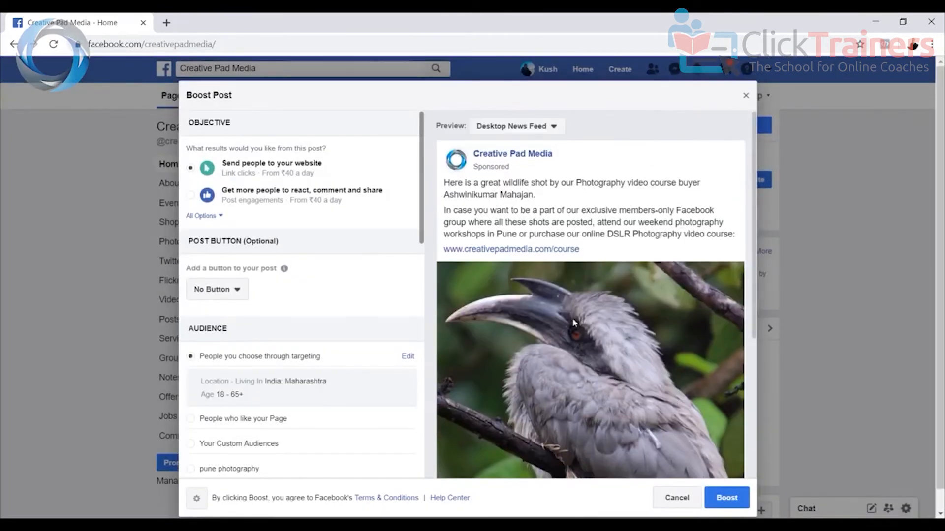
{"action": "scroll", "coordinate": [541, 295], "scroll_direction": "down", "scroll_amount": 3}
{"action": "scroll", "coordinate": [585, 288], "scroll_direction": "down", "scroll_amount": 3}
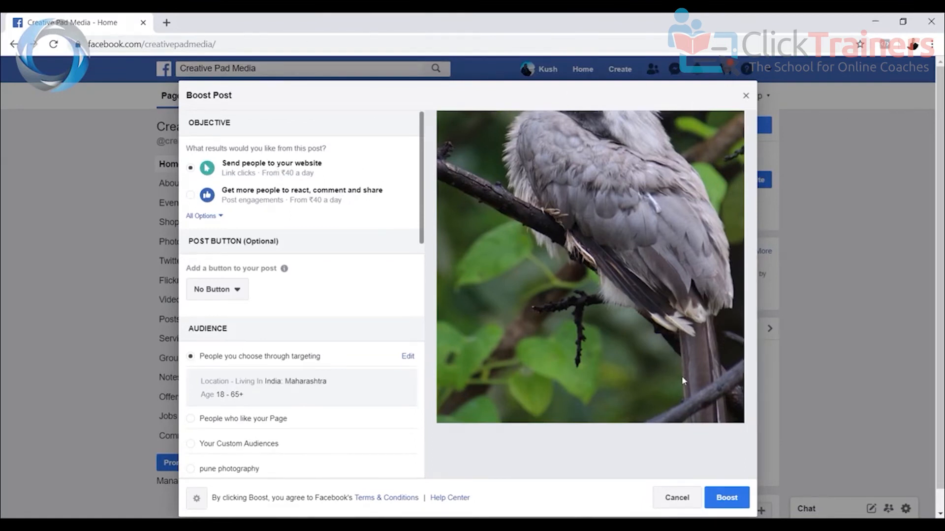
{"action": "scroll", "coordinate": [681, 376], "scroll_direction": "up", "scroll_amount": 3}
{"action": "scroll", "coordinate": [526, 270], "scroll_direction": "down", "scroll_amount": 4}
{"action": "scroll", "coordinate": [227, 210], "scroll_direction": "down", "scroll_amount": 2}
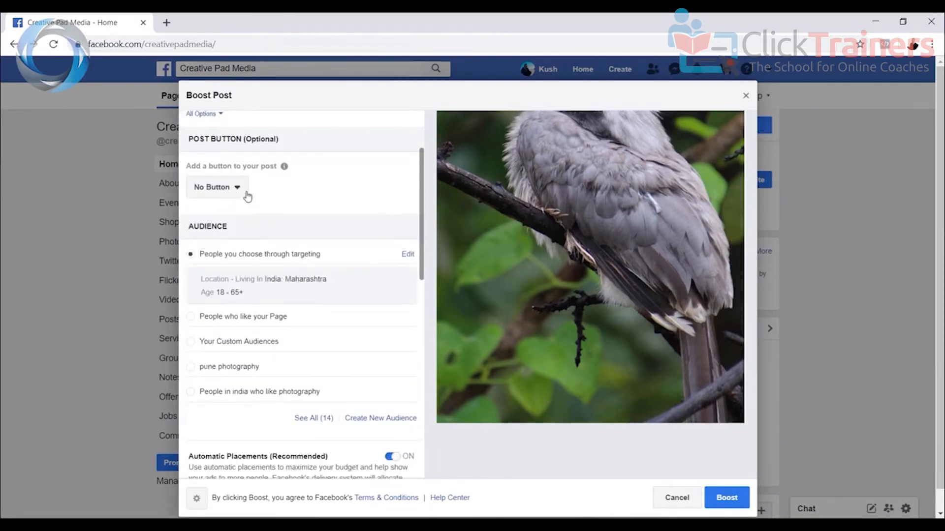
{"action": "left_click", "coordinate": [238, 189]}
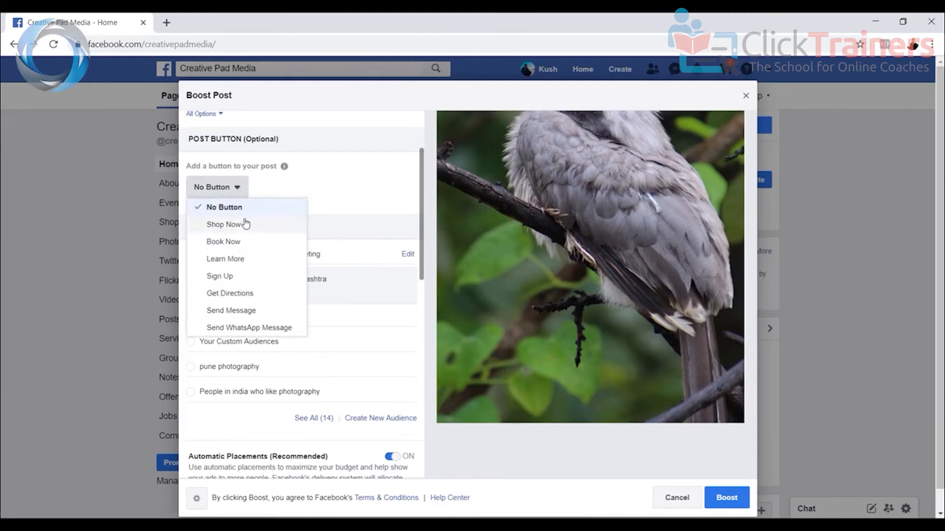
{"action": "left_click", "coordinate": [219, 259]}
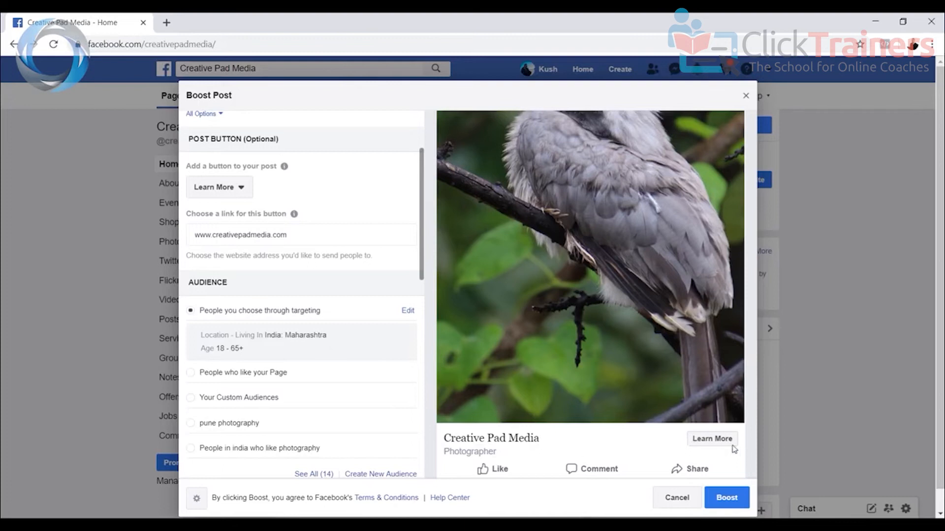
{"action": "left_click", "coordinate": [293, 236]}
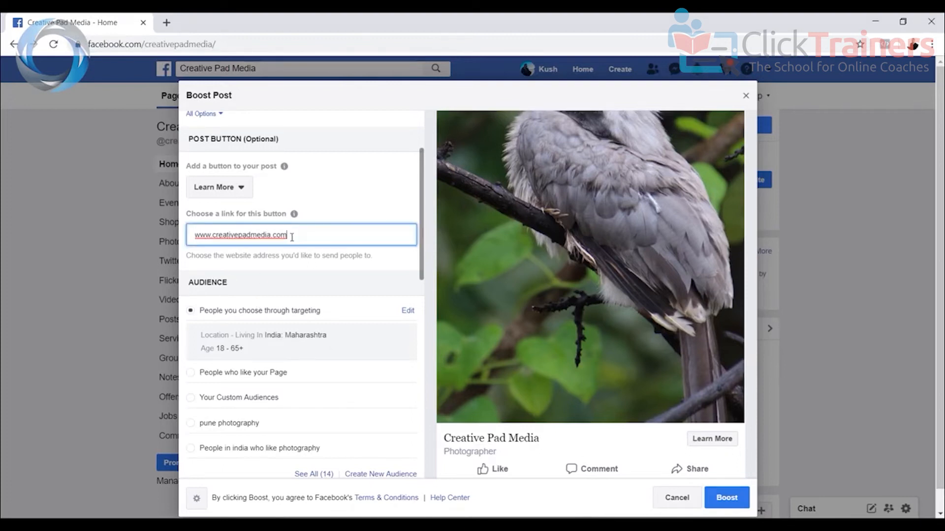
{"action": "triple_click", "coordinate": [292, 237]}
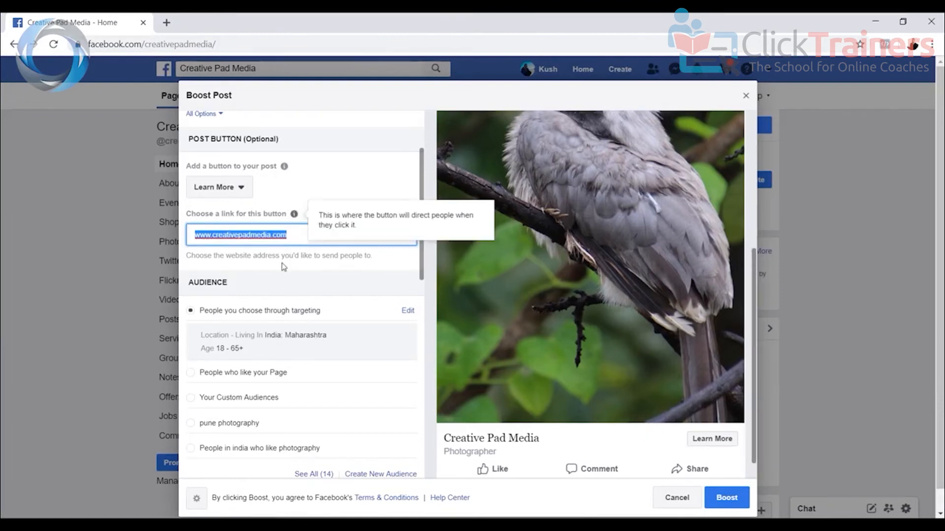
{"action": "left_click", "coordinate": [292, 237]}
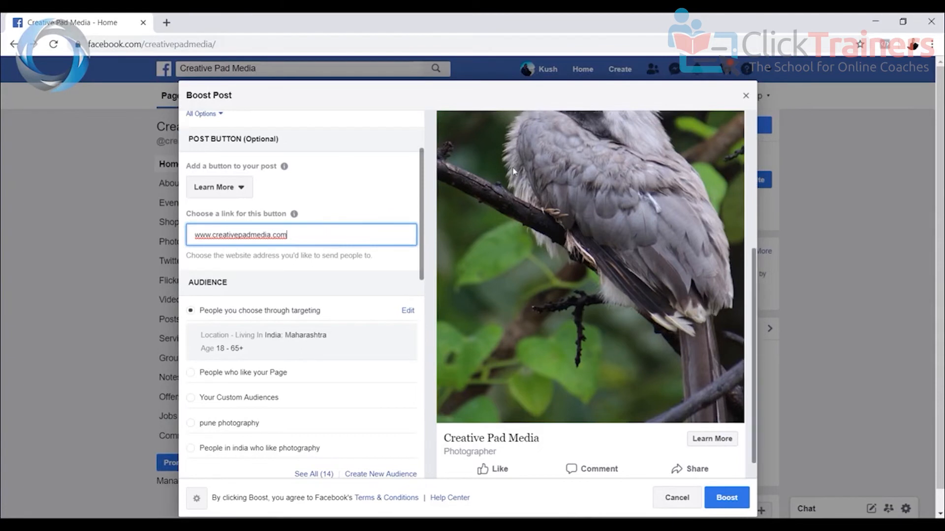
Choose People who like your Page as the boost audience, and view its location settings without saving changes
{"action": "scroll", "coordinate": [306, 312], "scroll_direction": "down", "scroll_amount": 2}
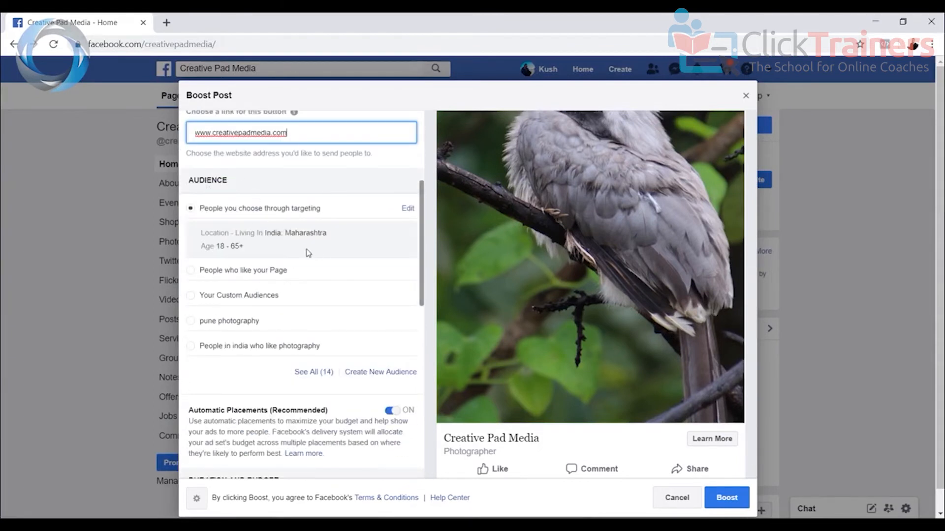
{"action": "left_click", "coordinate": [192, 271]}
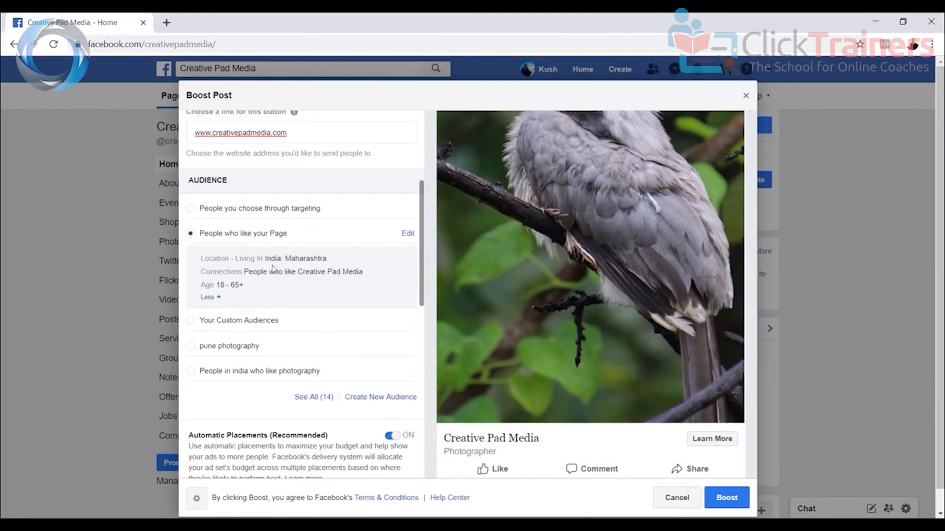
{"action": "left_click", "coordinate": [407, 235]}
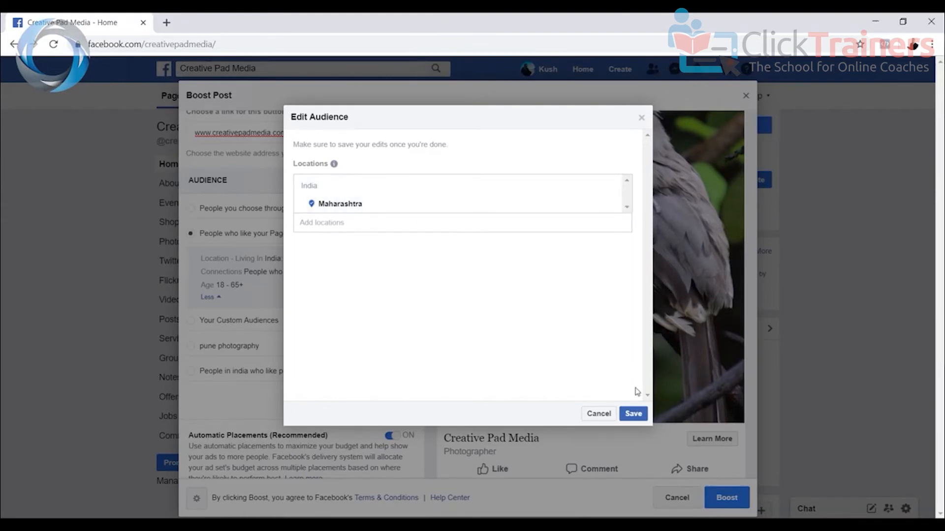
{"action": "left_click", "coordinate": [605, 419]}
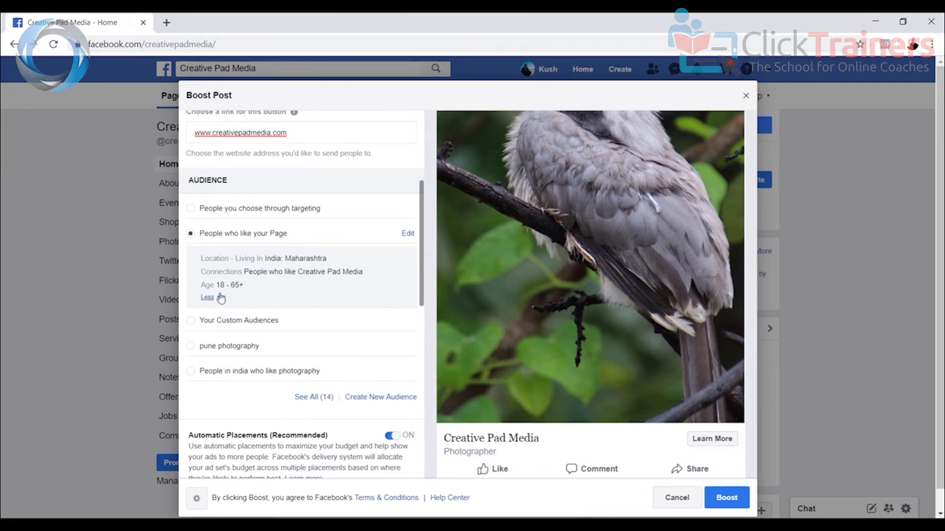
Replace Maharashtra with India as the location for the People who like your Page audience and save the change
{"action": "left_click", "coordinate": [407, 234]}
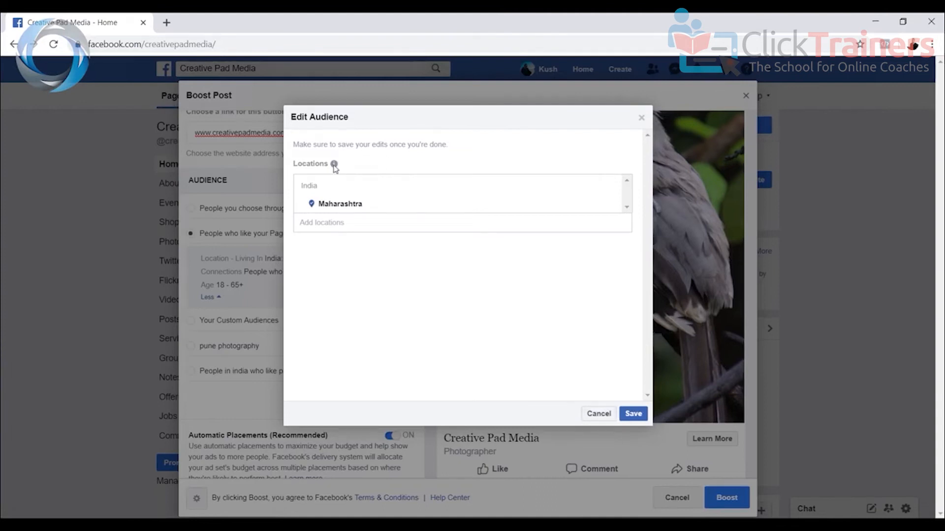
{"action": "left_click", "coordinate": [356, 223]}
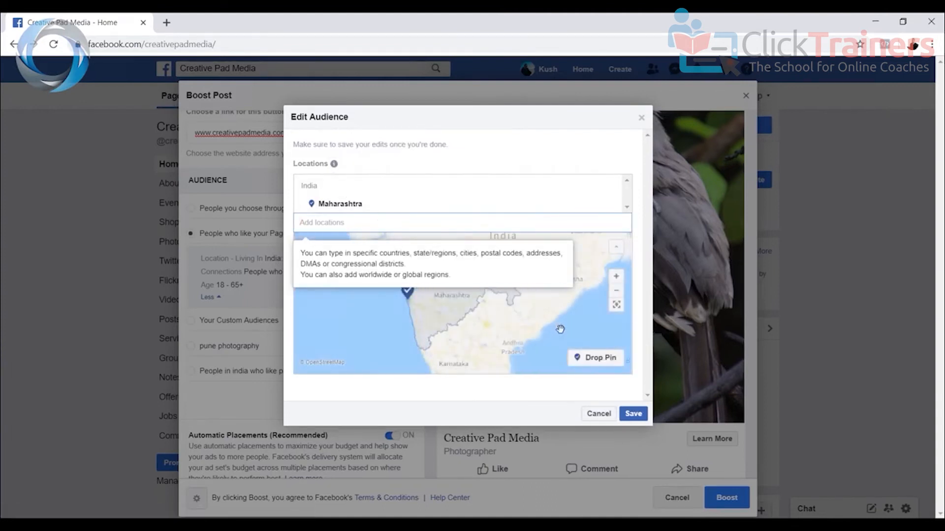
{"action": "left_click", "coordinate": [642, 248]}
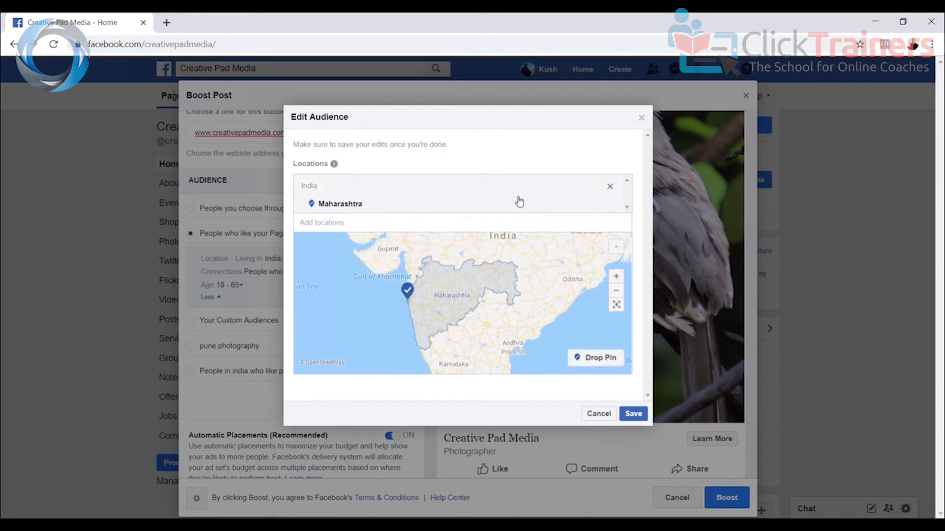
{"action": "left_click", "coordinate": [610, 206]}
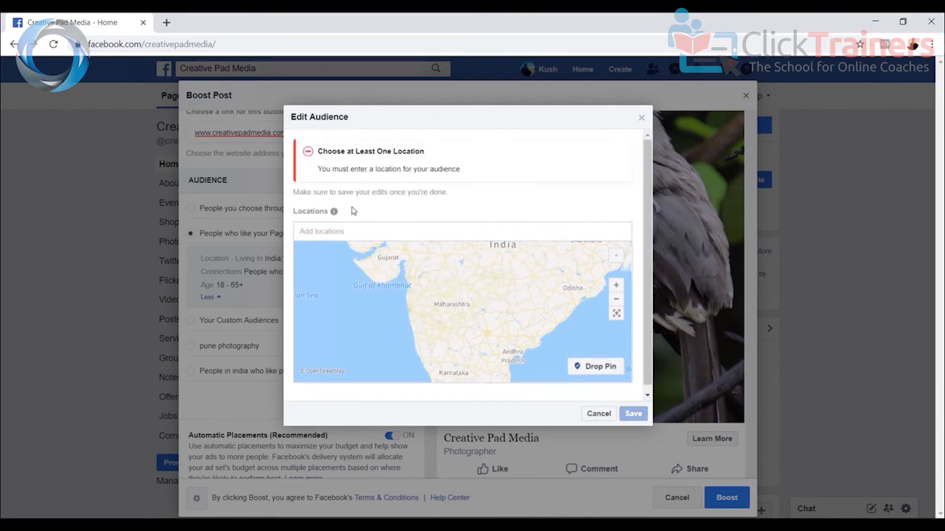
{"action": "left_click", "coordinate": [365, 232]}
{"action": "type", "text": "india"}
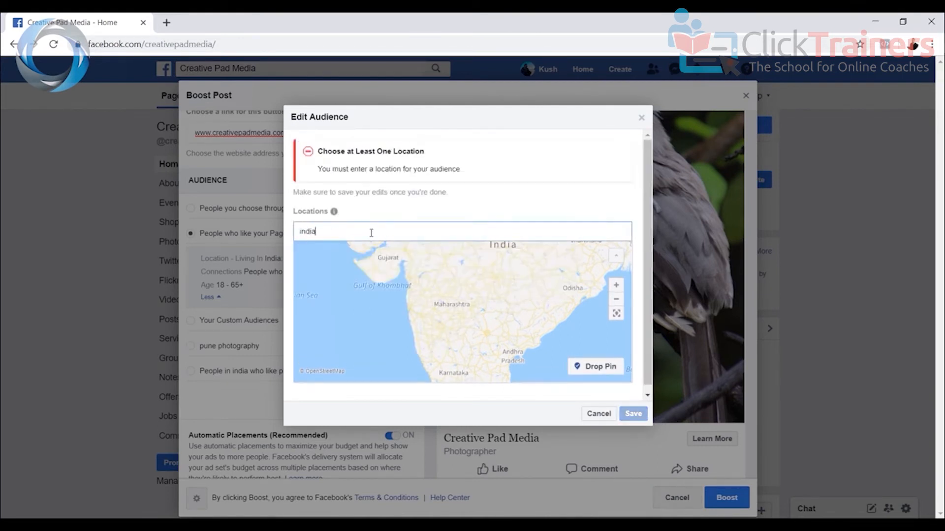
{"action": "left_click", "coordinate": [385, 250]}
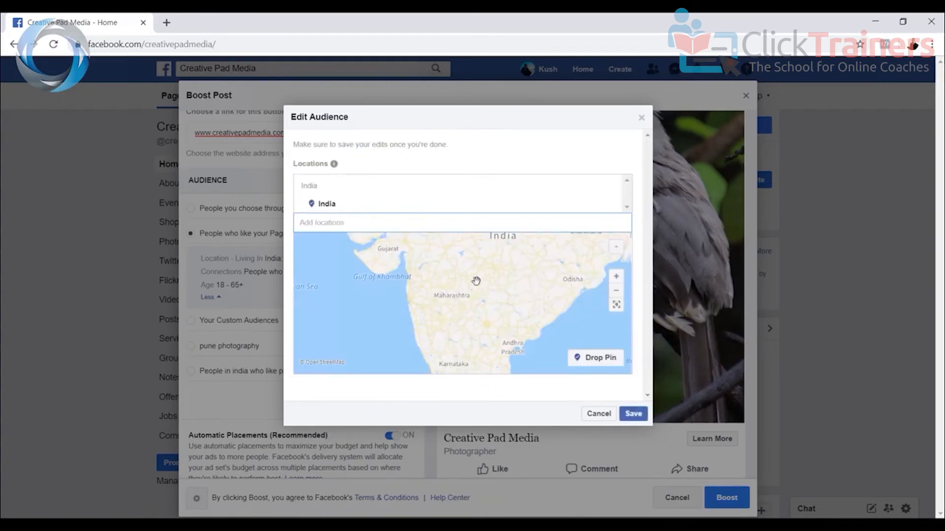
{"action": "left_click", "coordinate": [633, 414]}
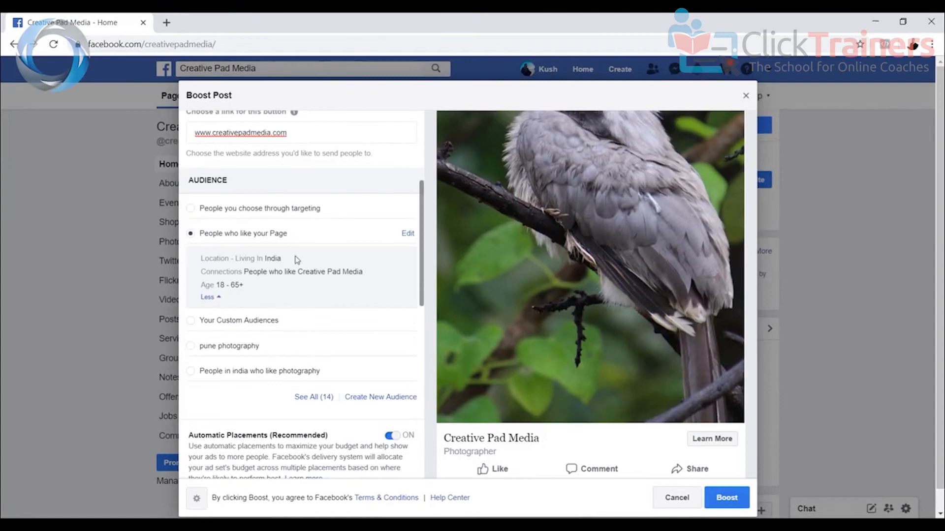
Try a photo-related detailed targeting term for People you choose through targeting, cancel the edit, and return to People who like your Page
{"action": "left_click", "coordinate": [254, 210]}
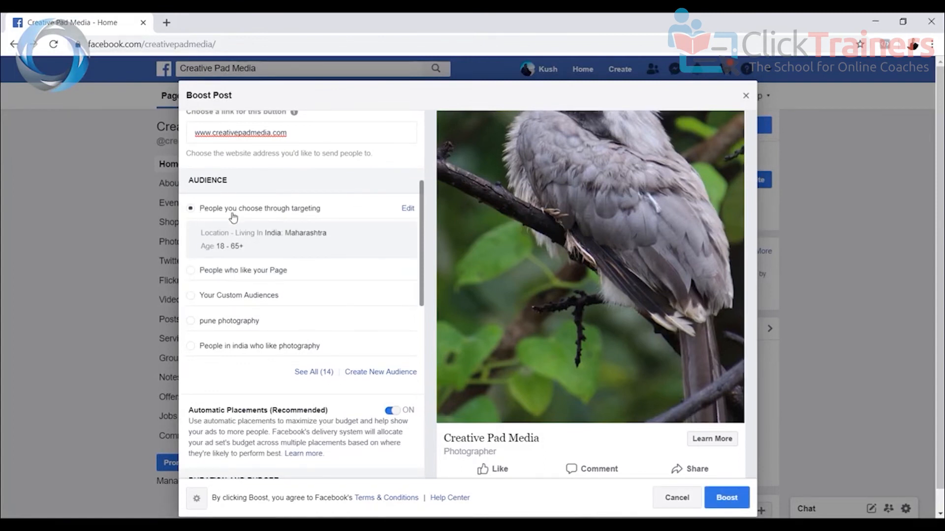
{"action": "left_click", "coordinate": [408, 208]}
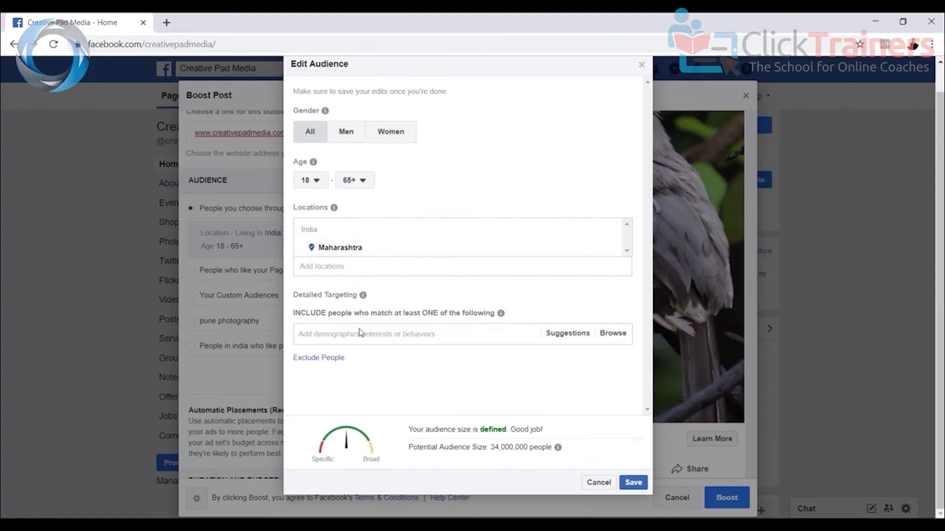
{"action": "type", "text": "photi"}
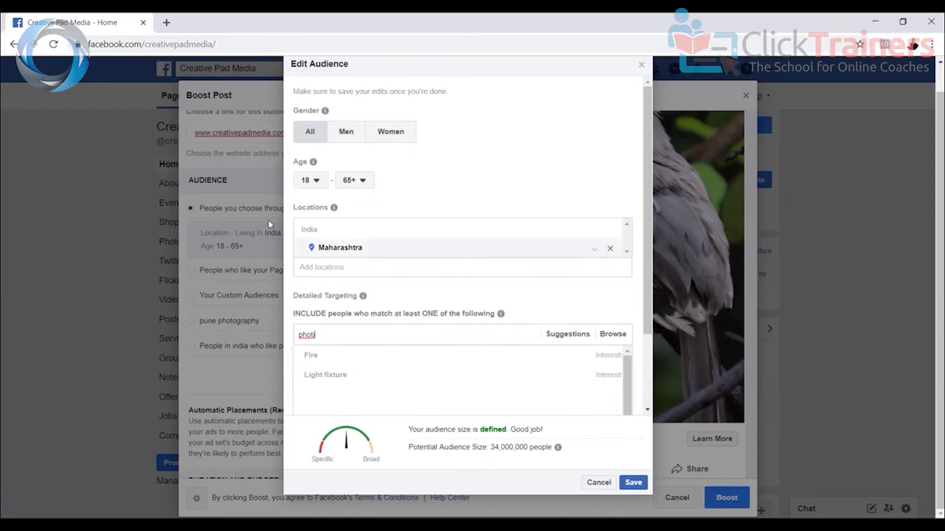
{"action": "left_click", "coordinate": [598, 482]}
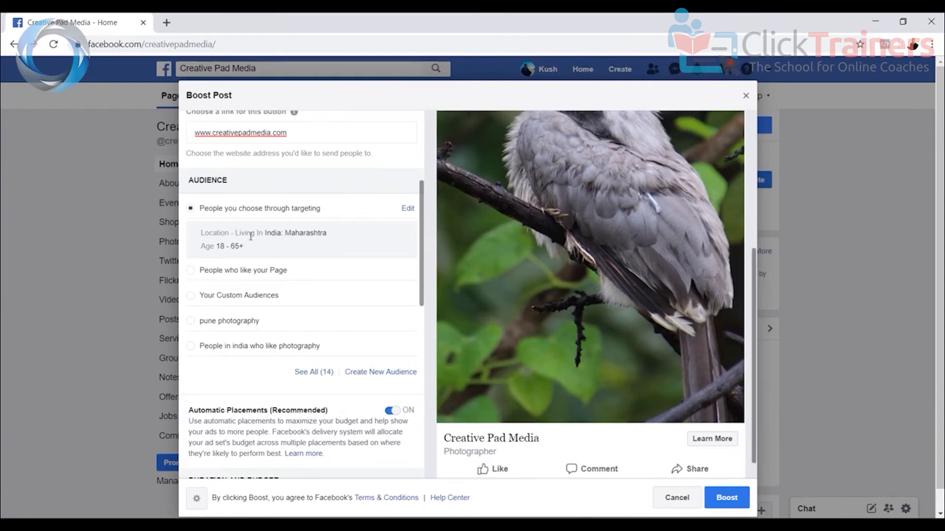
{"action": "left_click", "coordinate": [190, 271]}
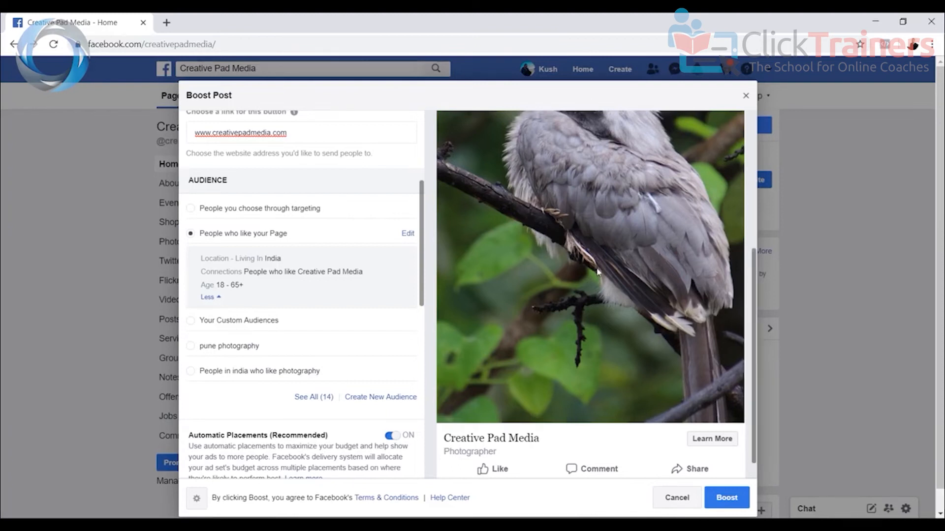
Review the ad preview alongside the remaining audience choices, automatic placements, duration and budget settings
{"action": "scroll", "coordinate": [598, 268], "scroll_direction": "up", "scroll_amount": 5}
{"action": "scroll", "coordinate": [600, 263], "scroll_direction": "down", "scroll_amount": 6}
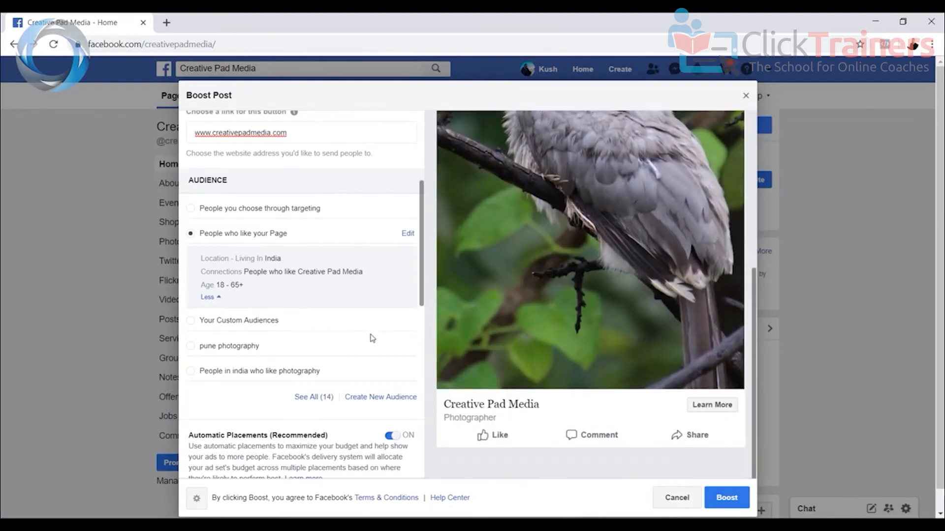
{"action": "scroll", "coordinate": [373, 338], "scroll_direction": "down", "scroll_amount": 2}
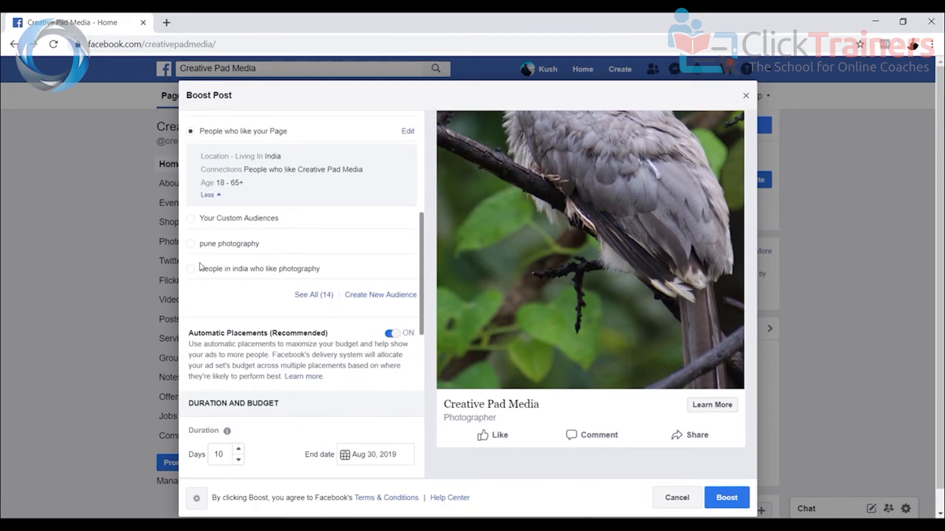
{"action": "scroll", "coordinate": [329, 298], "scroll_direction": "down", "scroll_amount": 2}
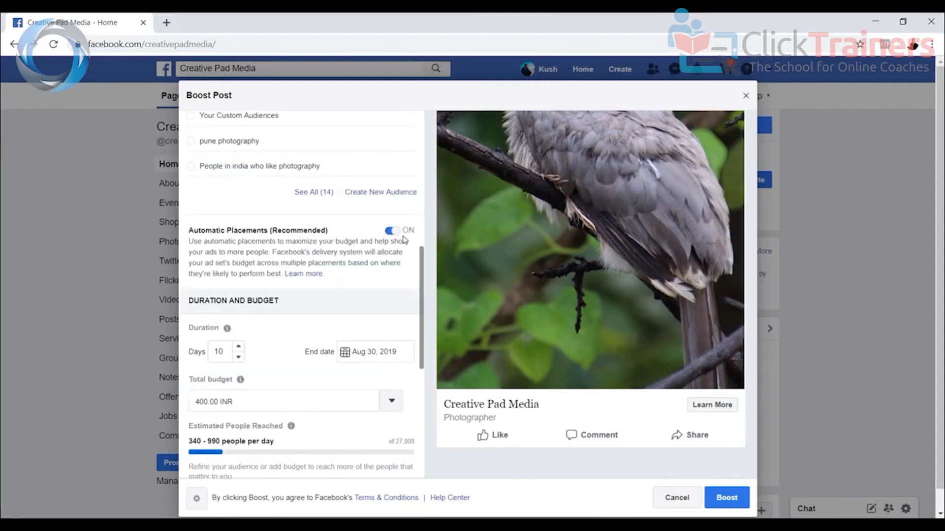
{"action": "scroll", "coordinate": [342, 275], "scroll_direction": "down", "scroll_amount": 2}
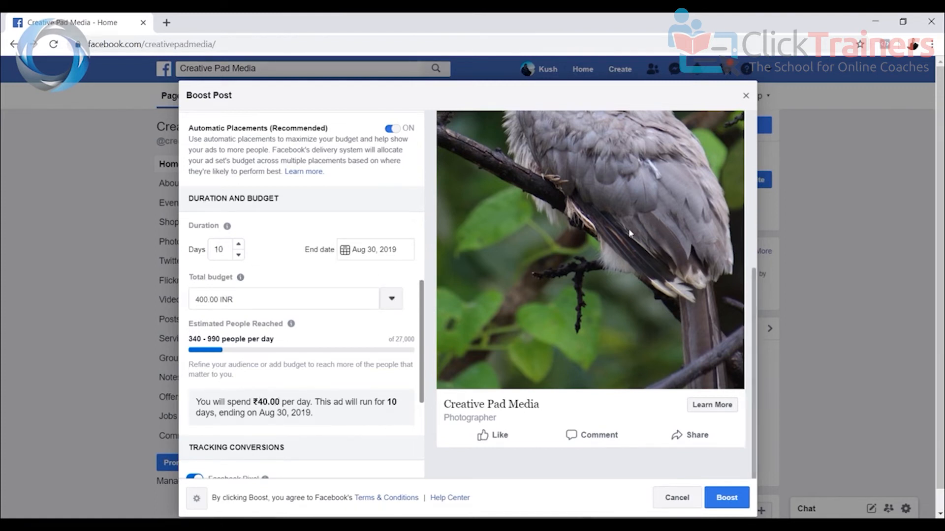
{"action": "scroll", "coordinate": [630, 233], "scroll_direction": "up", "scroll_amount": 5}
{"action": "scroll", "coordinate": [630, 233], "scroll_direction": "down", "scroll_amount": 2}
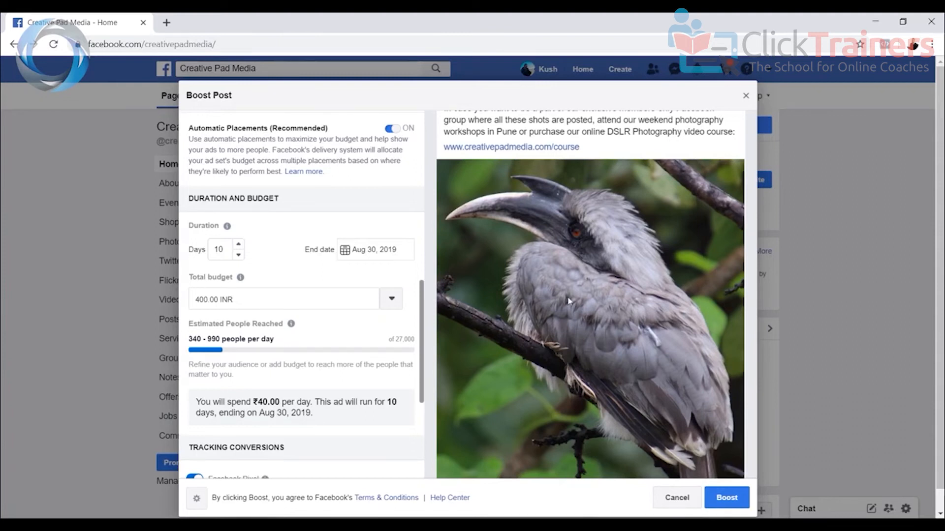
{"action": "scroll", "coordinate": [542, 319], "scroll_direction": "down", "scroll_amount": 3}
Examine the boost's daily spend, estimated reach, Facebook Pixel tracking and payment summary
{"action": "scroll", "coordinate": [282, 341], "scroll_direction": "down", "scroll_amount": 2}
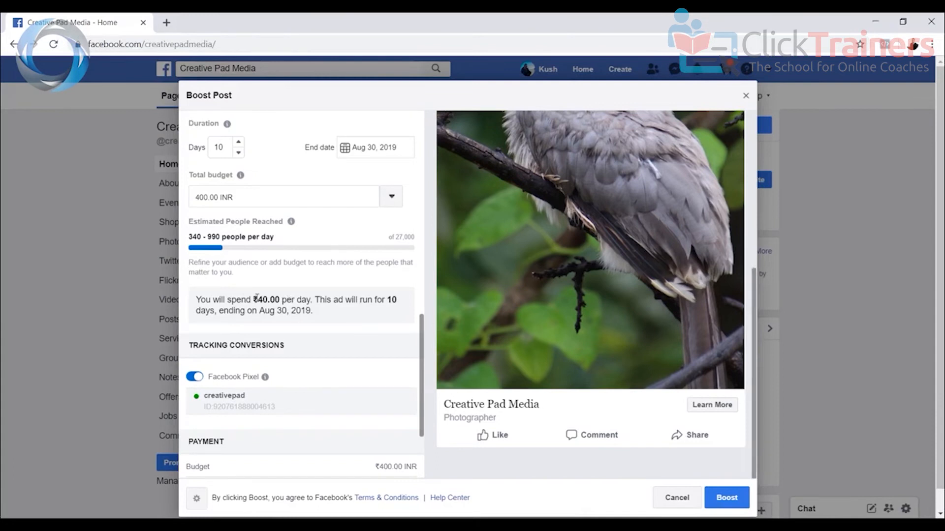
{"action": "left_click_drag", "start_coordinate": [253, 299], "coordinate": [276, 299]}
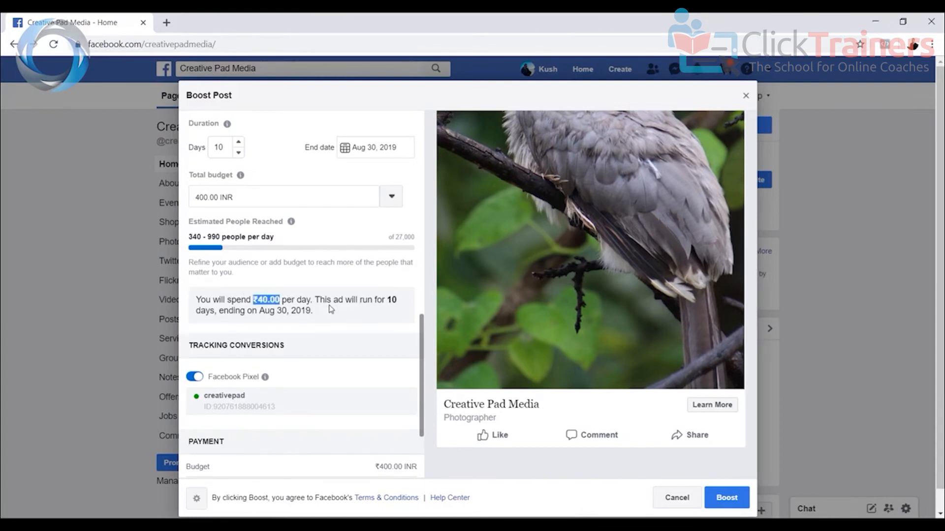
{"action": "scroll", "coordinate": [328, 315], "scroll_direction": "down", "scroll_amount": 3}
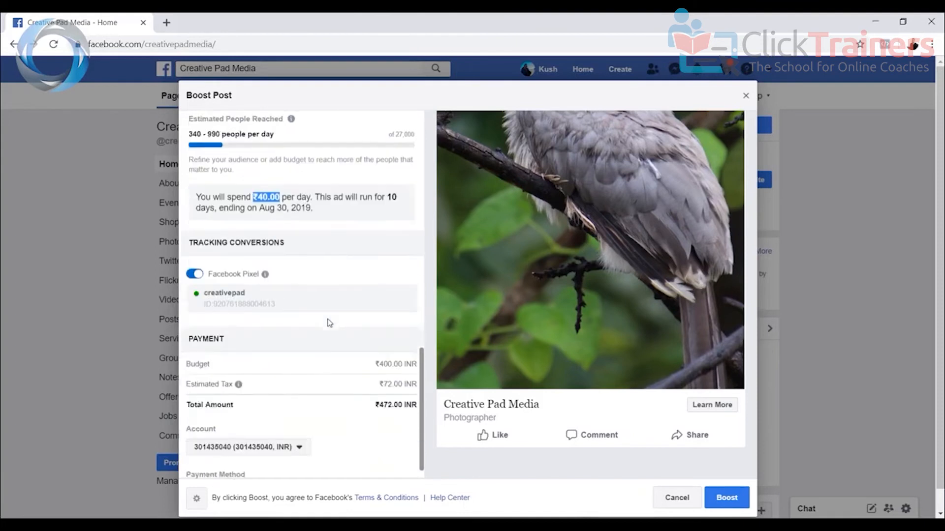
{"action": "scroll", "coordinate": [327, 320], "scroll_direction": "up", "scroll_amount": 2}
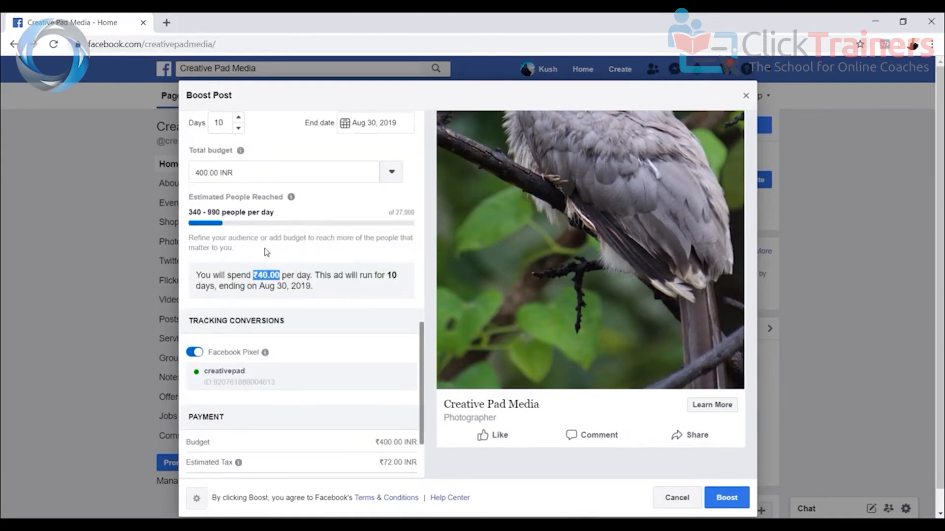
{"action": "scroll", "coordinate": [294, 320], "scroll_direction": "up", "scroll_amount": 2}
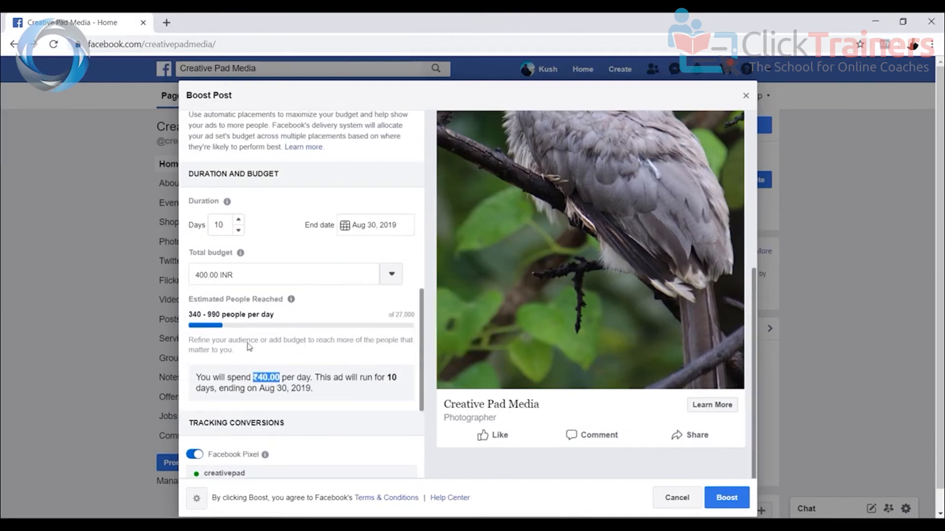
Examine the boost's estimated daily reach against the total audience size, along with the payment summary
{"action": "mouse_move", "coordinate": [255, 298]}
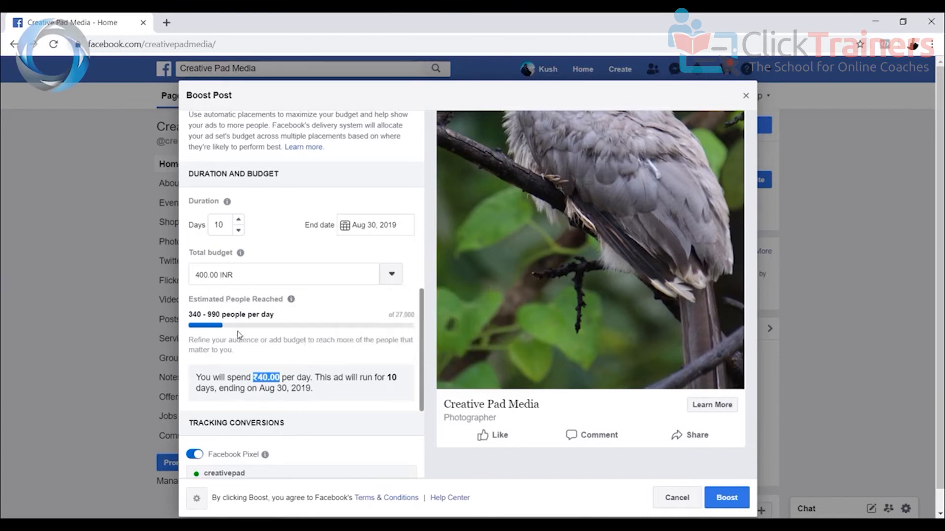
{"action": "left_click_drag", "start_coordinate": [193, 314], "coordinate": [267, 315]}
{"action": "left_click", "coordinate": [284, 320]}
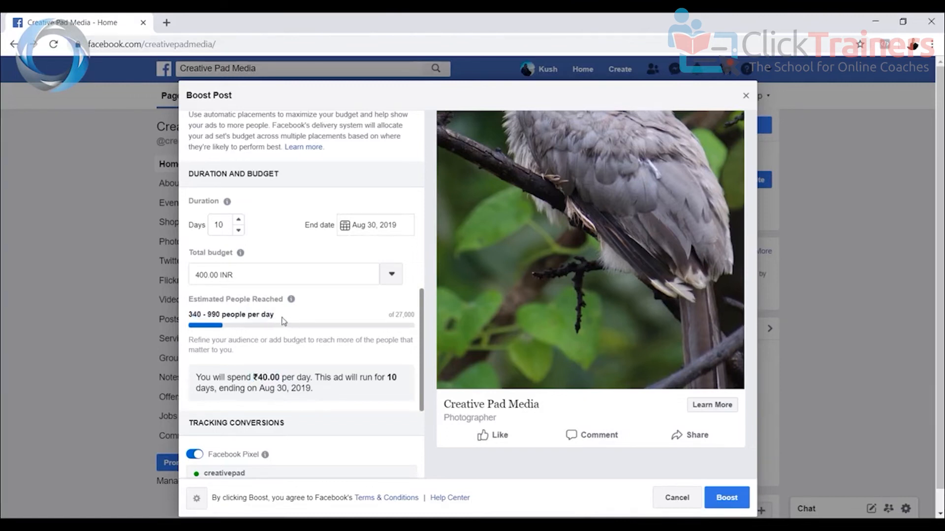
{"action": "left_click_drag", "start_coordinate": [282, 331], "coordinate": [290, 316]}
{"action": "scroll", "coordinate": [310, 372], "scroll_direction": "down", "scroll_amount": 4}
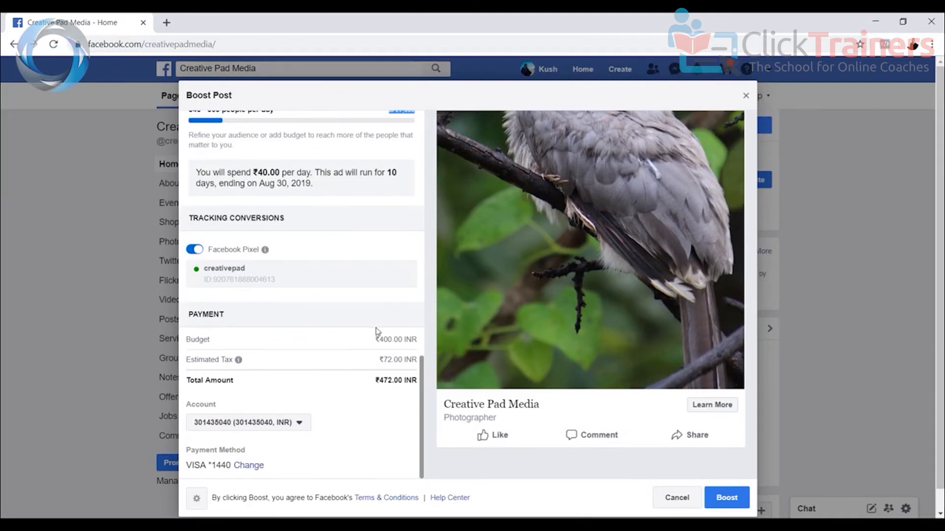
{"action": "scroll", "coordinate": [264, 178], "scroll_direction": "up", "scroll_amount": 4}
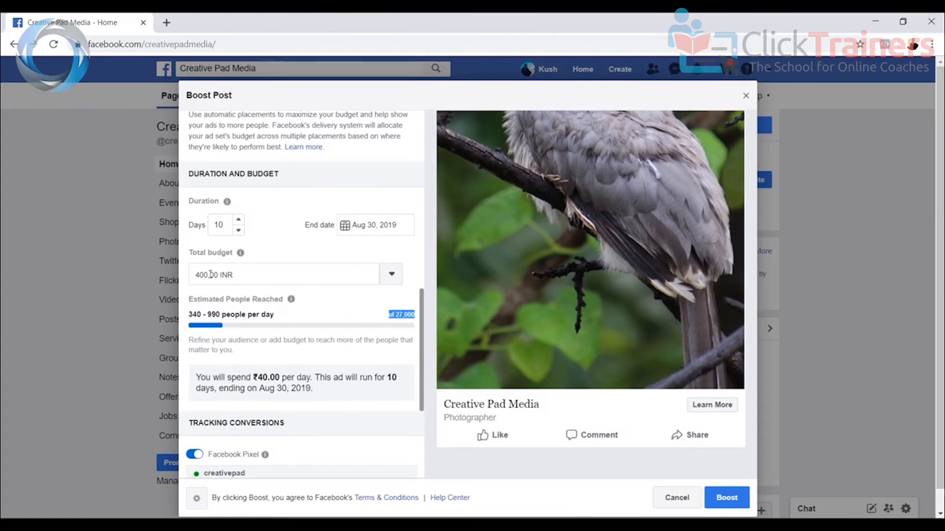
Shorten the boost's duration to 1 day
{"action": "left_click", "coordinate": [237, 231]}
{"action": "left_click", "coordinate": [237, 231]}
{"action": "left_click", "coordinate": [238, 231]}
{"action": "left_click", "coordinate": [237, 231]}
{"action": "left_click", "coordinate": [238, 230]}
{"action": "left_click", "coordinate": [238, 231]}
{"action": "left_click", "coordinate": [238, 230]}
{"action": "left_click", "coordinate": [238, 231]}
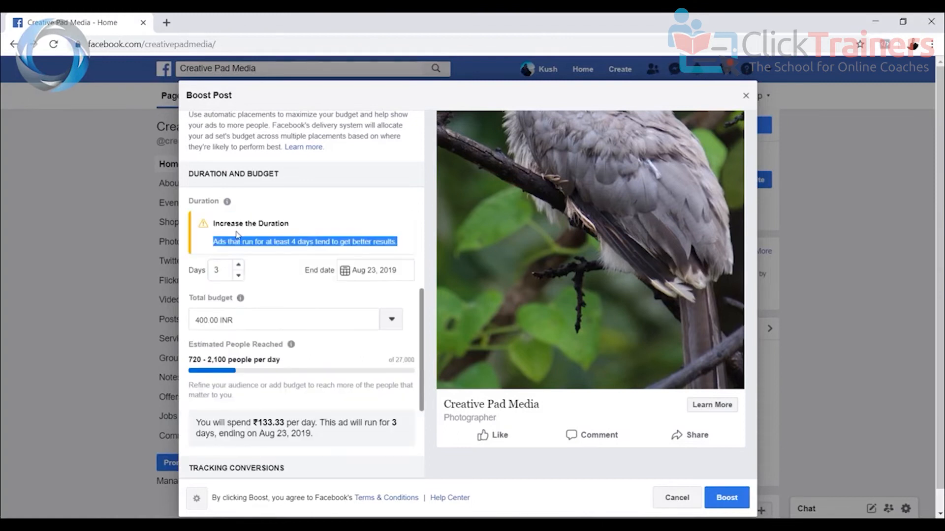
{"action": "left_click", "coordinate": [238, 275]}
{"action": "left_click", "coordinate": [238, 276]}
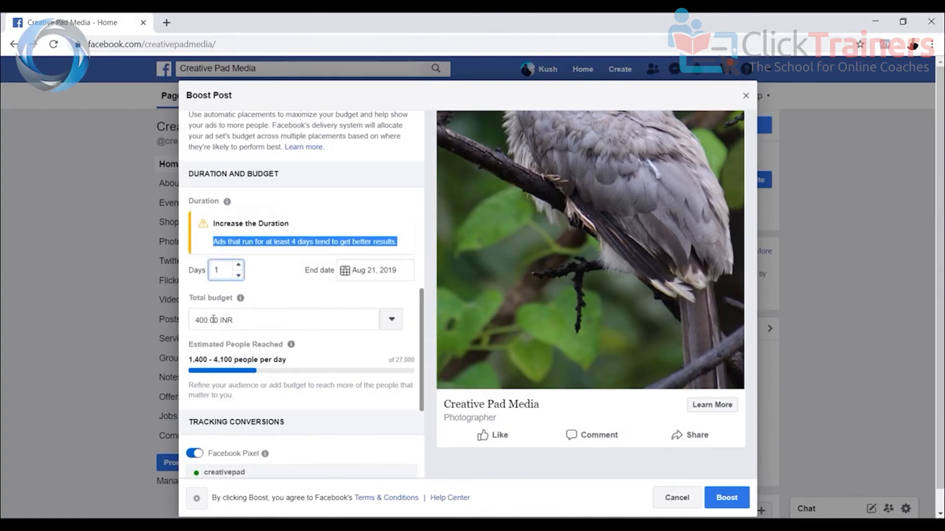
Set the boost's total budget to 100 INR
{"action": "left_click_drag", "start_coordinate": [206, 320], "coordinate": [186, 323]}
{"action": "type", "text": "10"}
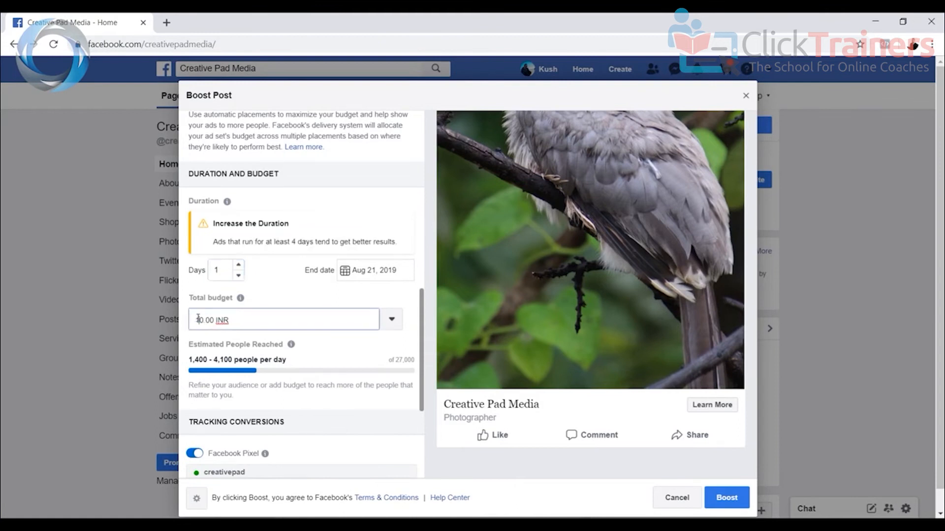
{"action": "left_click", "coordinate": [322, 339]}
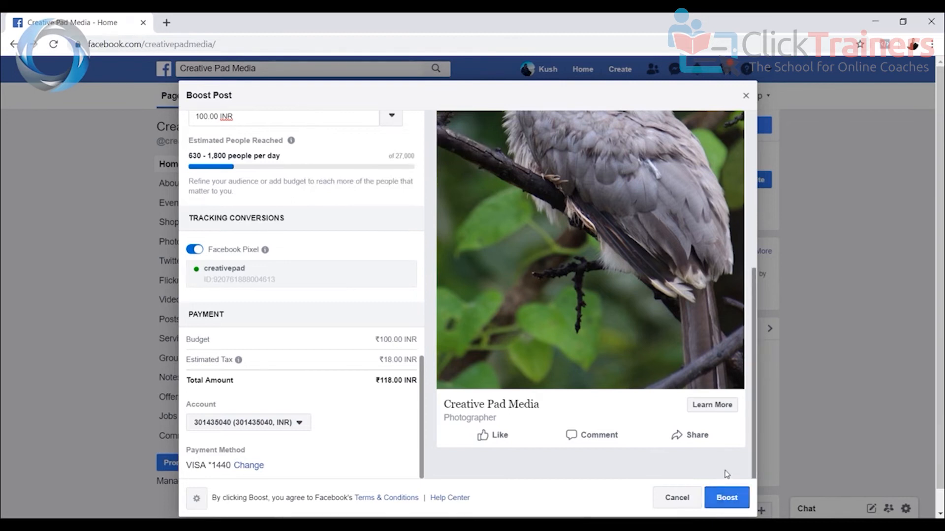
Submit the boost with the prefilled ad account information, then dismiss the confirmation and the boost results
{"action": "scroll", "coordinate": [323, 319], "scroll_direction": "up", "scroll_amount": 2}
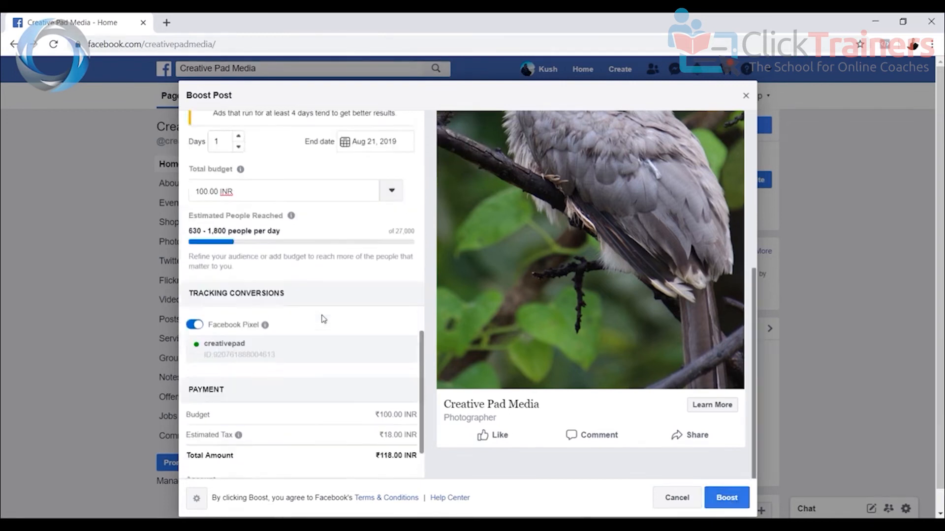
{"action": "scroll", "coordinate": [323, 319], "scroll_direction": "up", "scroll_amount": 1}
{"action": "left_click", "coordinate": [724, 498]}
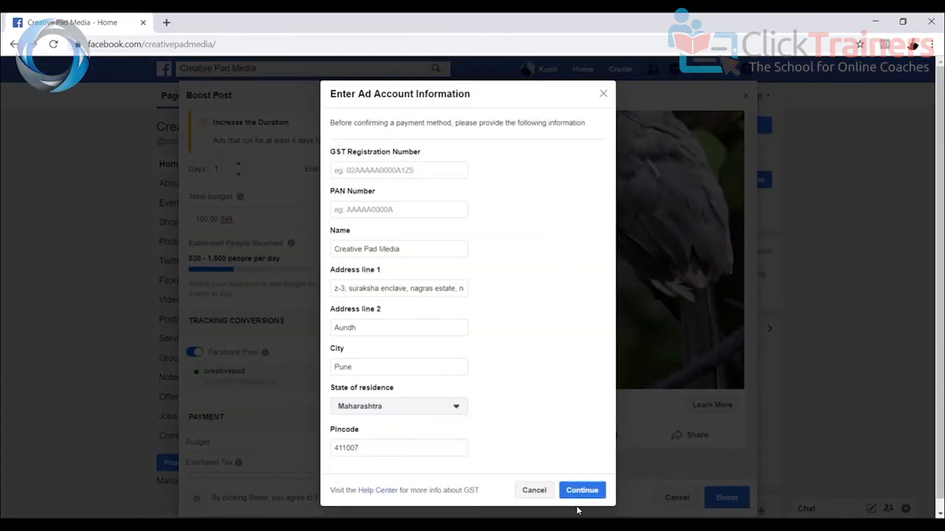
{"action": "left_click", "coordinate": [579, 498]}
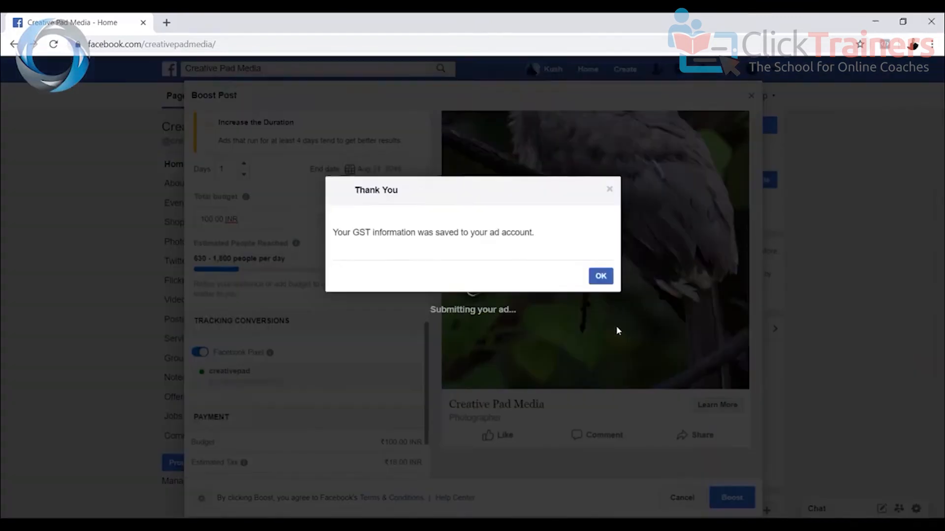
{"action": "left_click", "coordinate": [601, 276]}
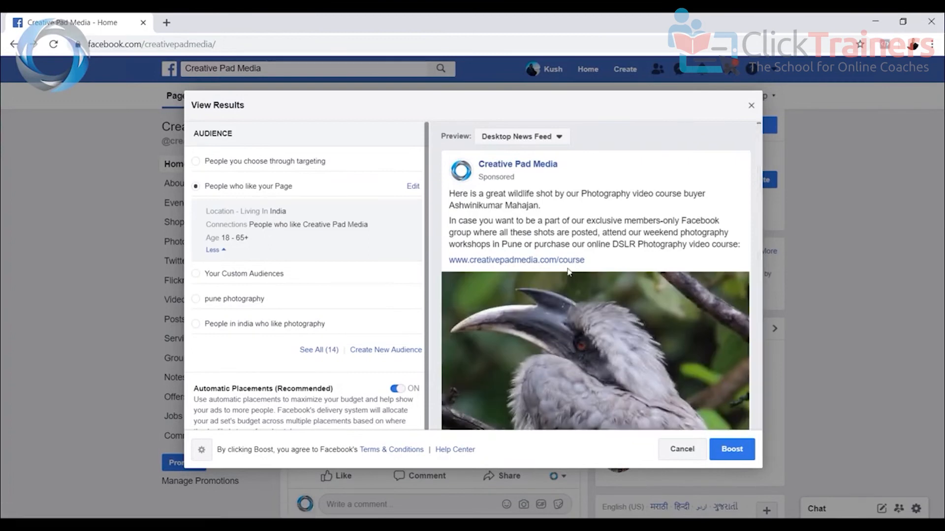
{"action": "scroll", "coordinate": [571, 267], "scroll_direction": "down", "scroll_amount": 4}
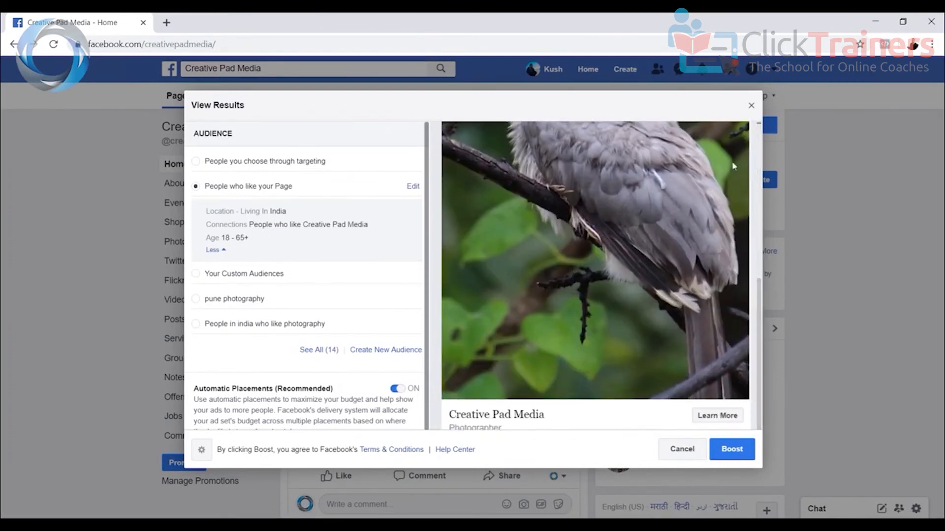
{"action": "left_click", "coordinate": [752, 108]}
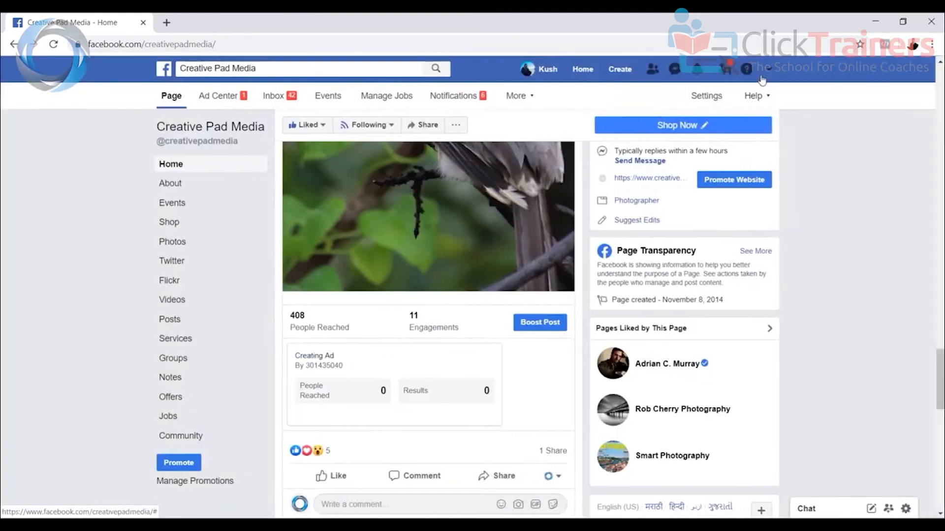
Go to Ads Manager through the personal ad account and switch to the business ad account used for the boost
{"action": "left_click", "coordinate": [769, 69]}
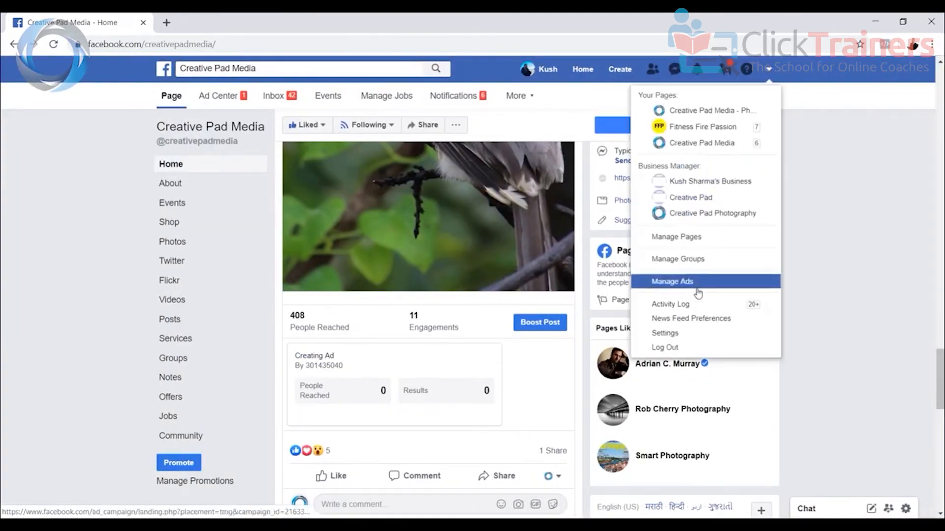
{"action": "scroll", "coordinate": [420, 384], "scroll_direction": "down", "scroll_amount": 2}
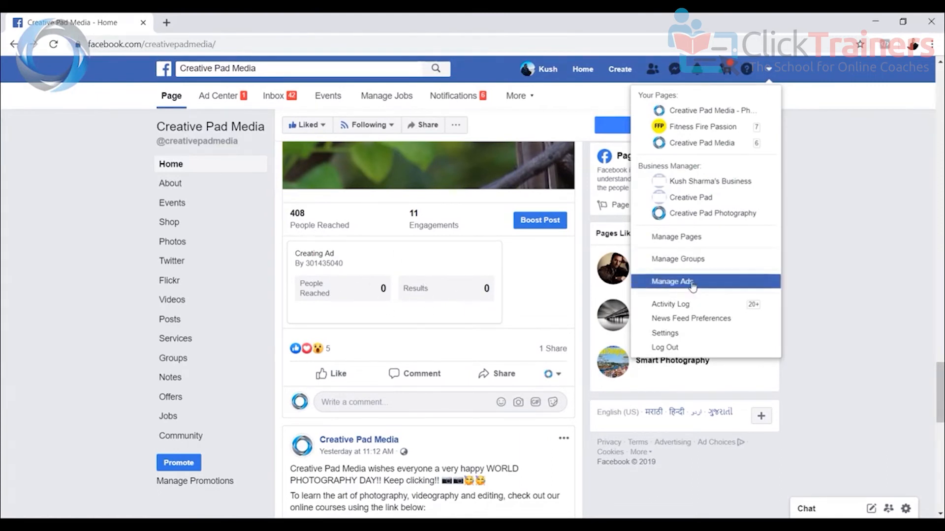
{"action": "left_click", "coordinate": [691, 283]}
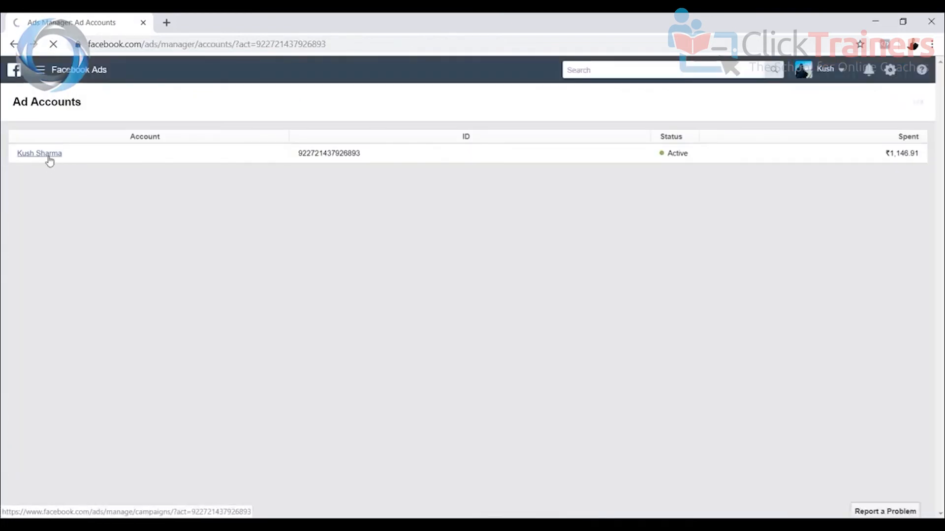
{"action": "left_click", "coordinate": [49, 157]}
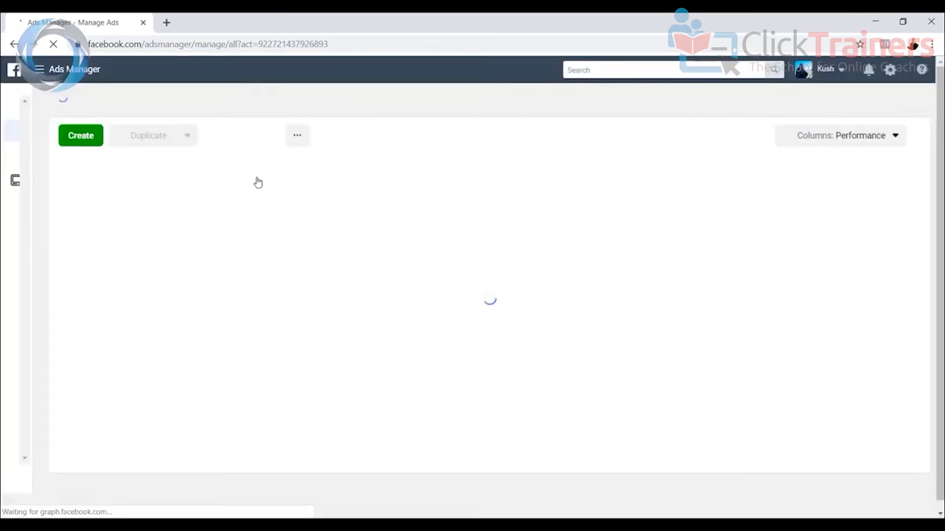
{"action": "left_click", "coordinate": [259, 178]}
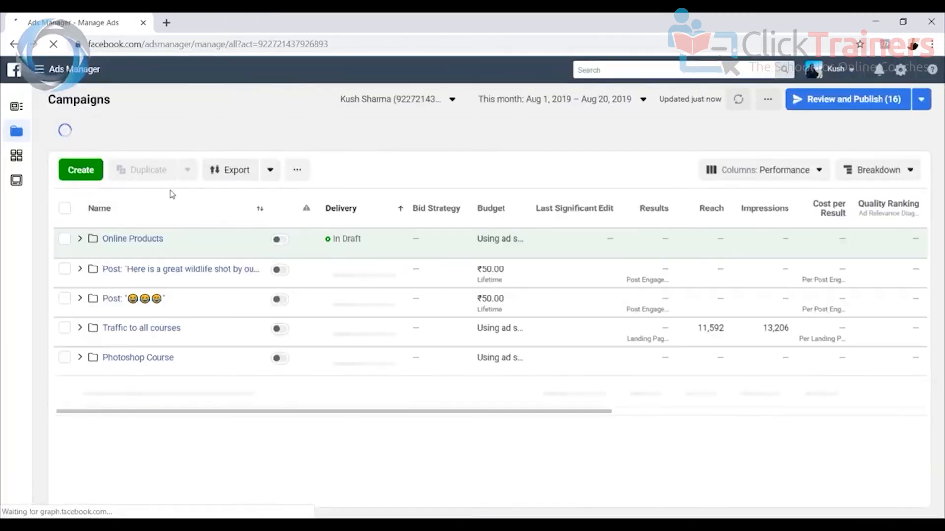
{"action": "left_click", "coordinate": [386, 107]}
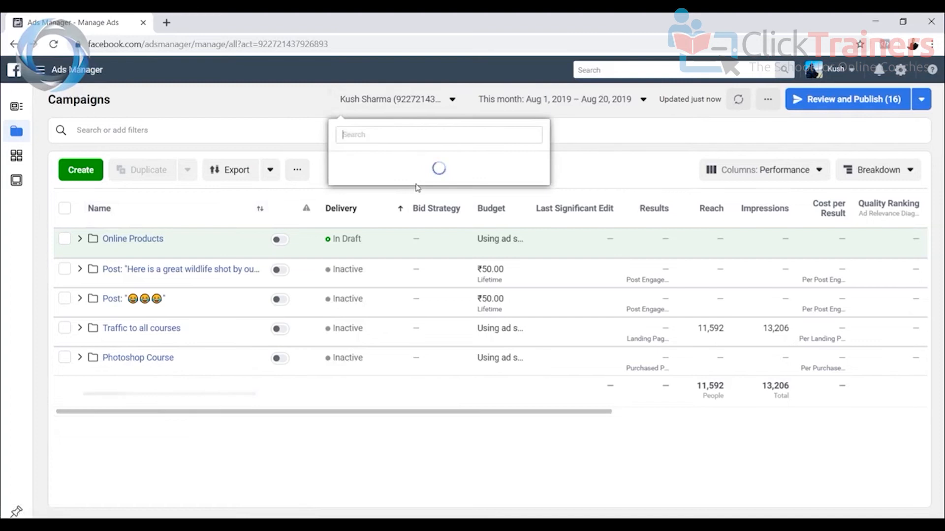
{"action": "left_click", "coordinate": [399, 230]}
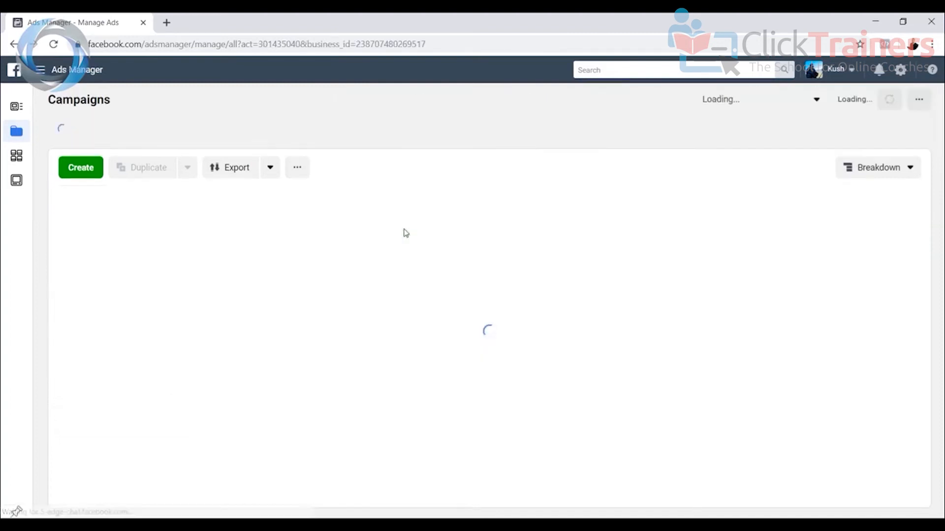
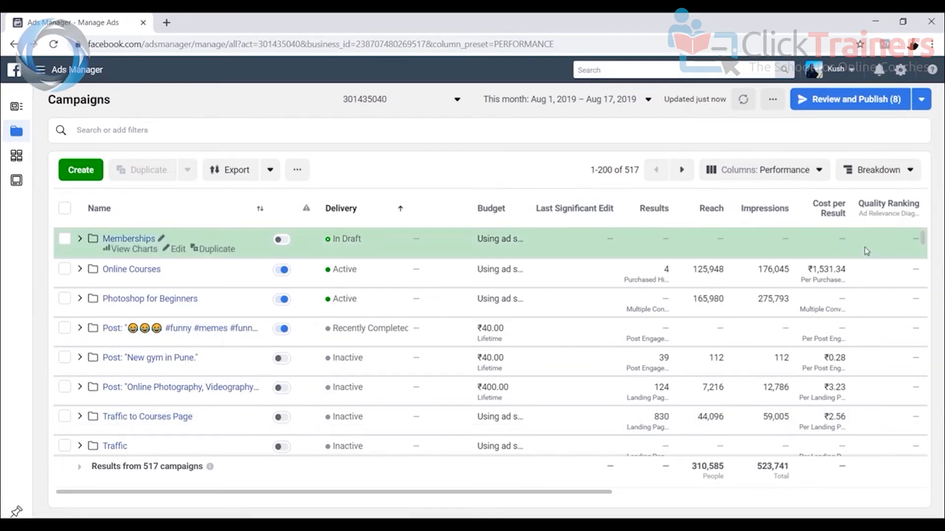
Filter the campaign list to campaigns whose name contains "photography video"
{"action": "scroll", "coordinate": [864, 247], "scroll_direction": "down", "scroll_amount": 10}
{"action": "scroll", "coordinate": [870, 247], "scroll_direction": "down", "scroll_amount": 20}
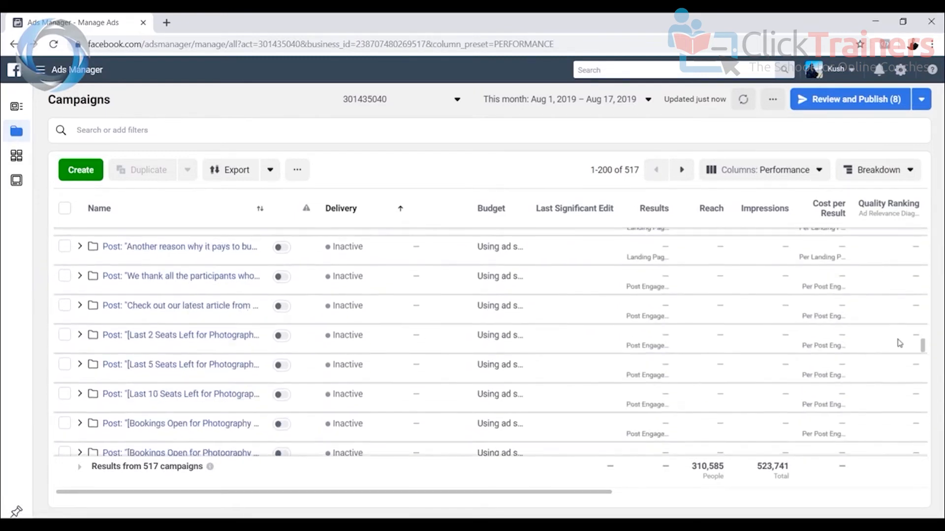
{"action": "left_click_drag", "start_coordinate": [921, 344], "coordinate": [919, 230]}
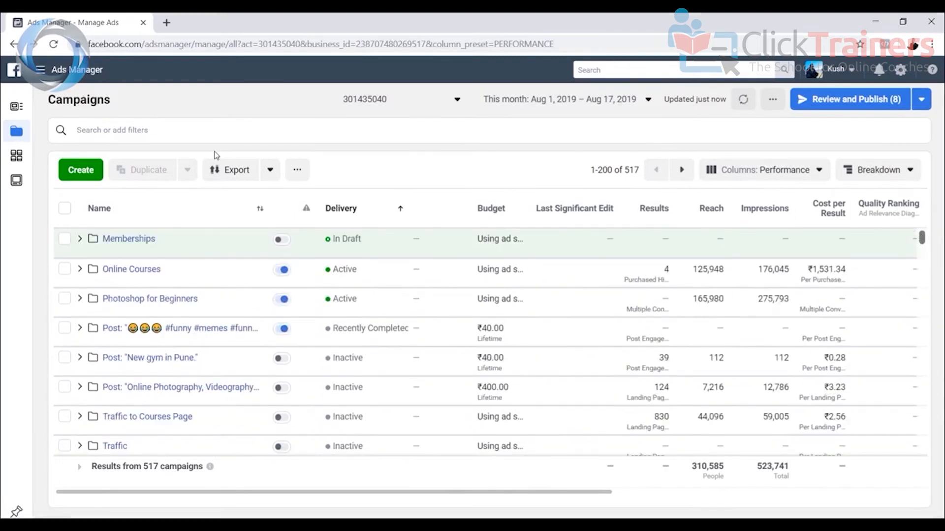
{"action": "left_click", "coordinate": [189, 132]}
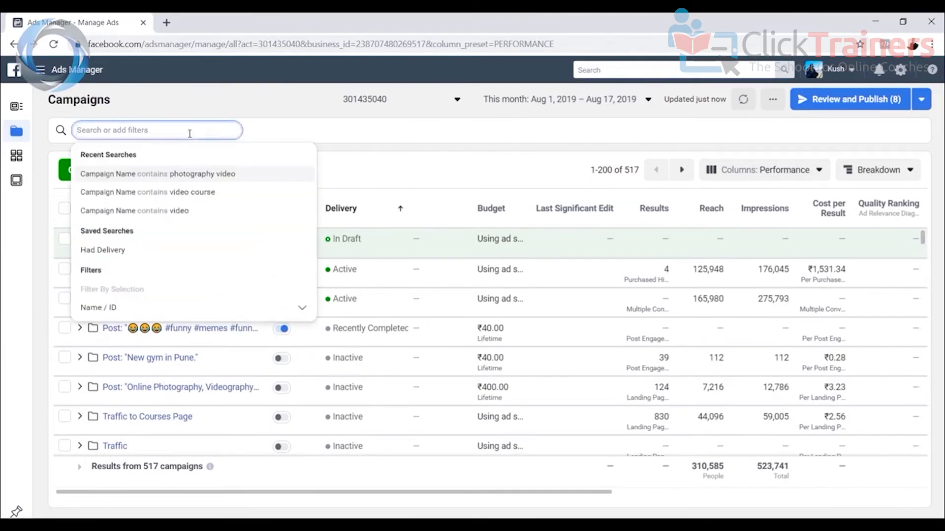
{"action": "type", "text": "photography"}
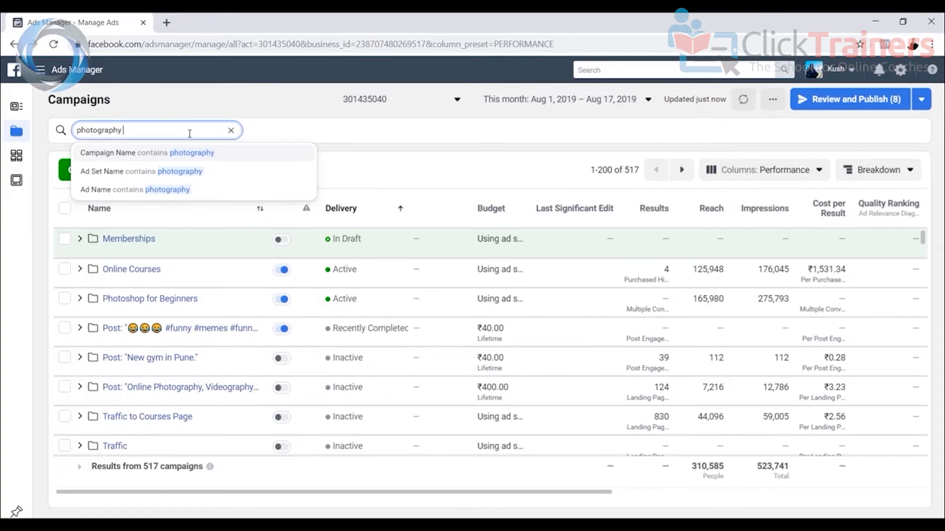
{"action": "type", "text": " video"}
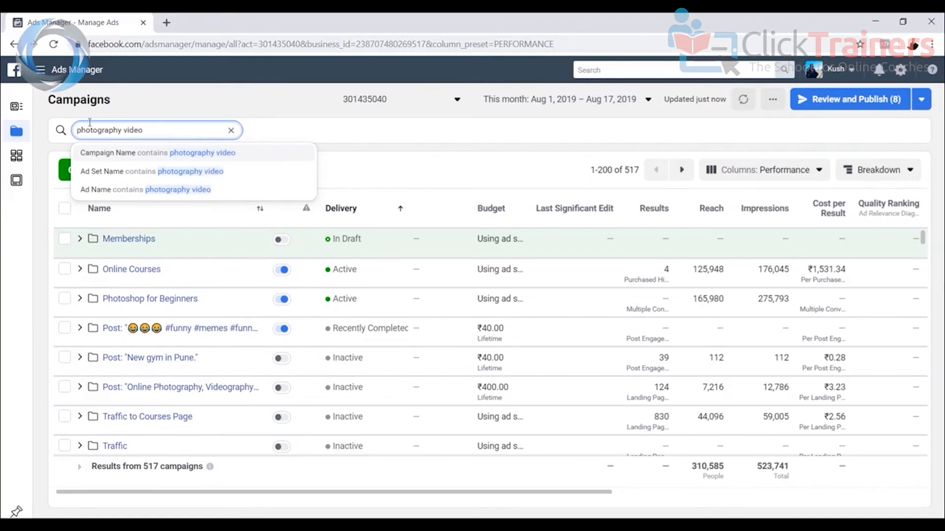
{"action": "key", "text": "Return"}
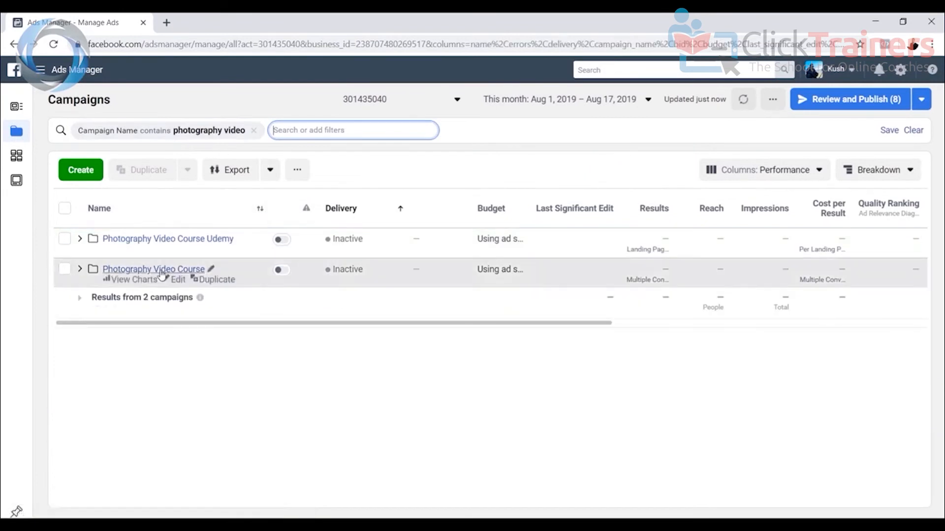
{"action": "mouse_move", "coordinate": [163, 274]}
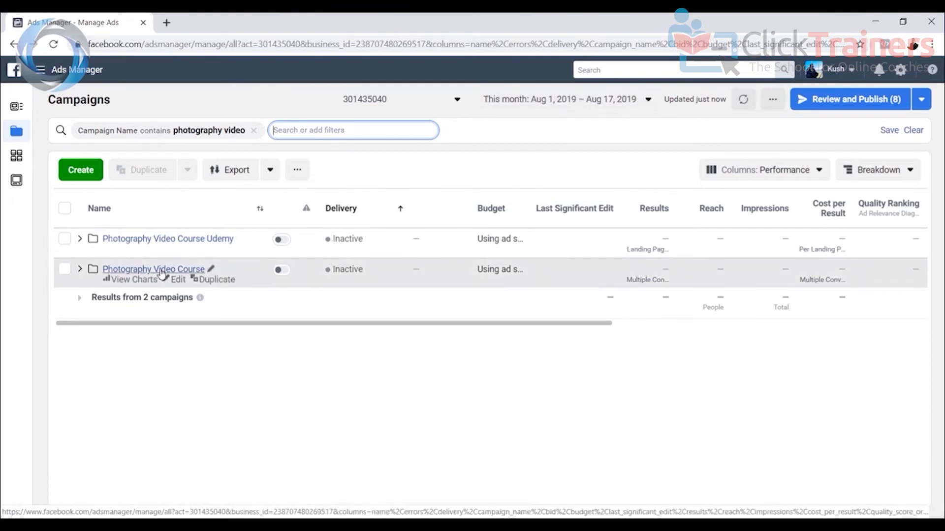
Set the campaigns' date range to Lifetime and check their ranking and amount spent columns
{"action": "left_click", "coordinate": [571, 102]}
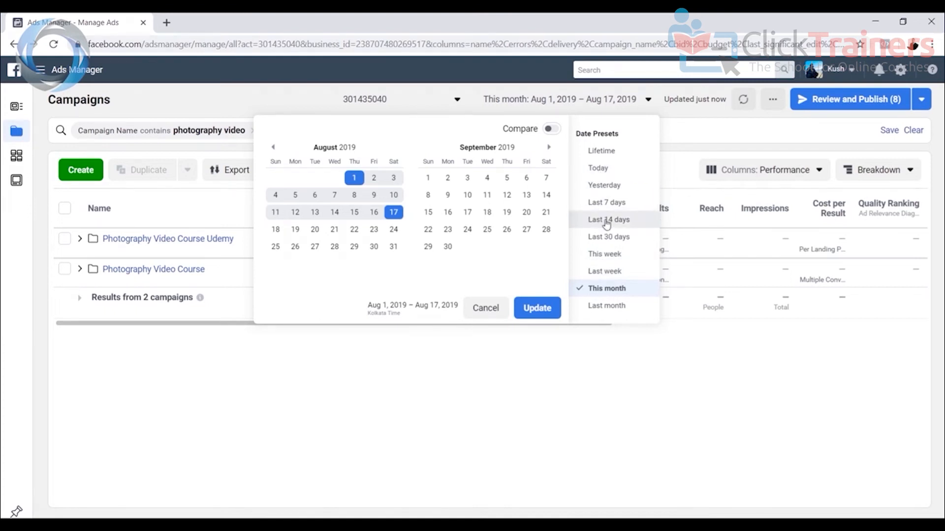
{"action": "left_click", "coordinate": [606, 155]}
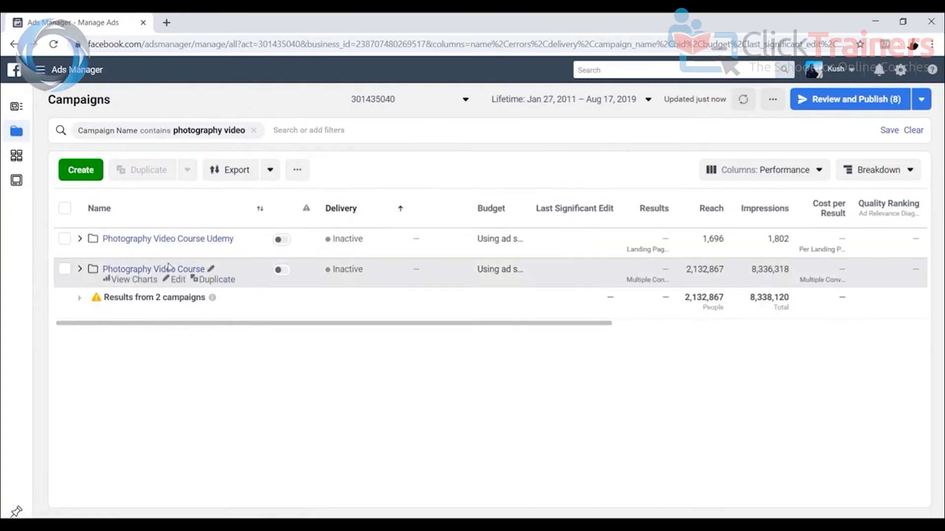
{"action": "left_click_drag", "start_coordinate": [592, 324], "coordinate": [723, 320]}
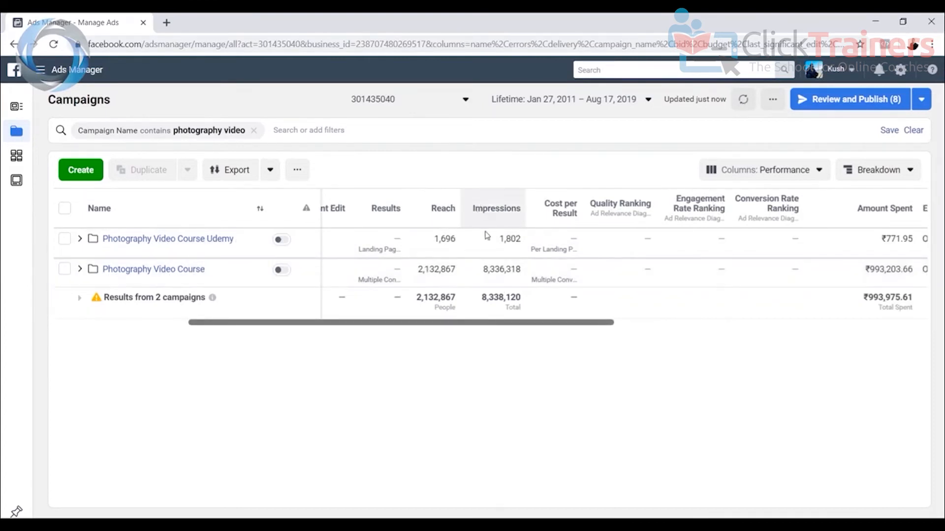
Apply the CPP Dashboard column preset to the campaign table
{"action": "left_click_drag", "start_coordinate": [551, 325], "coordinate": [385, 335]}
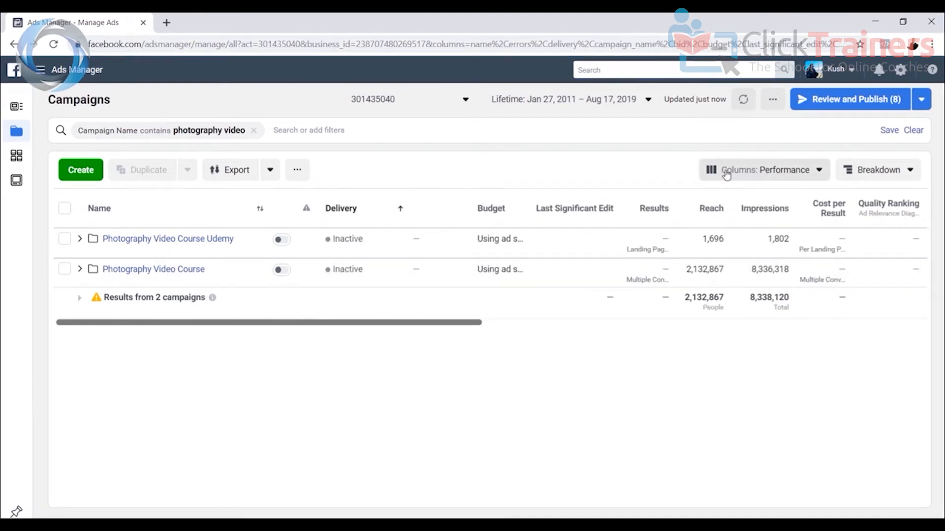
{"action": "left_click", "coordinate": [782, 176]}
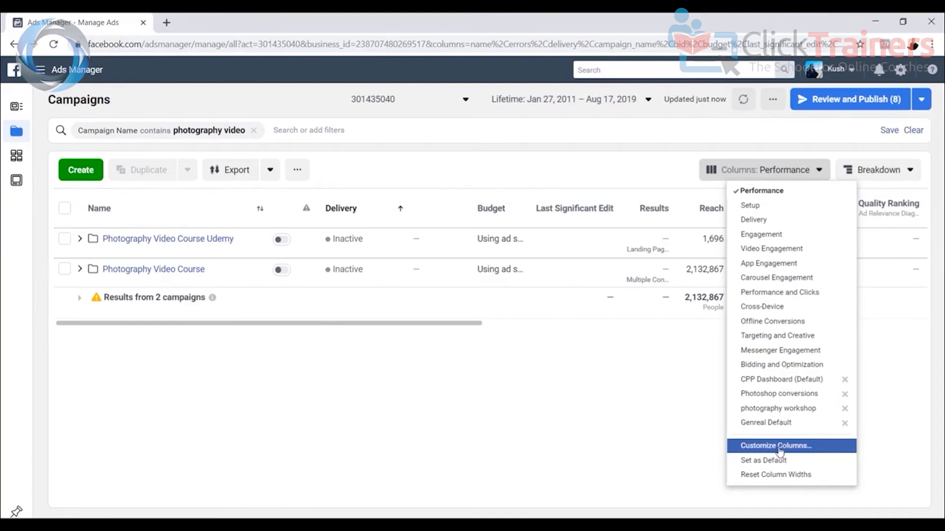
{"action": "left_click", "coordinate": [771, 385]}
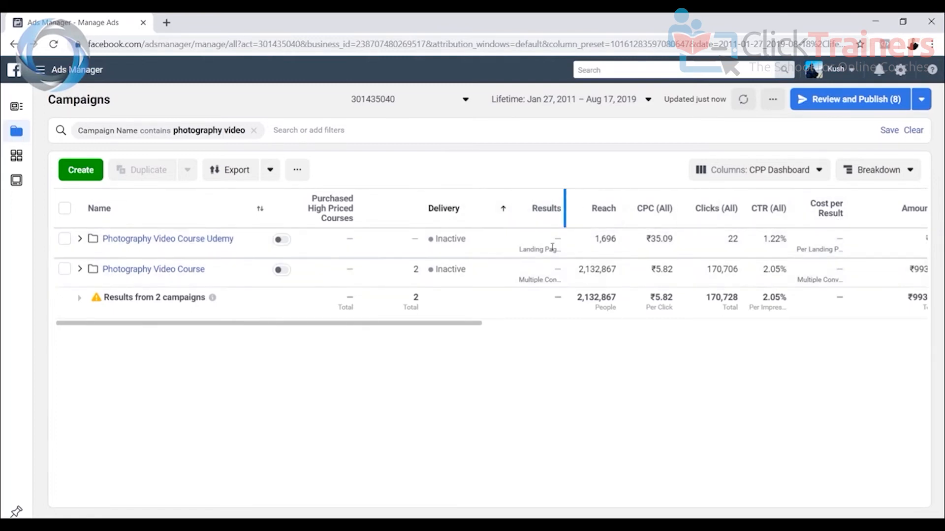
Apply the Performance and Clicks column preset to the campaign table and review its click and cost columns
{"action": "left_click", "coordinate": [754, 173]}
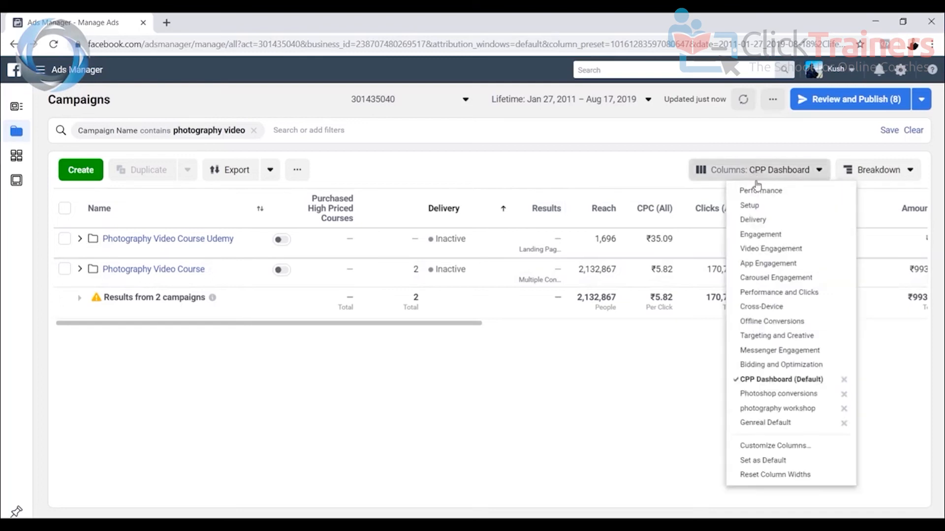
{"action": "left_click", "coordinate": [789, 295]}
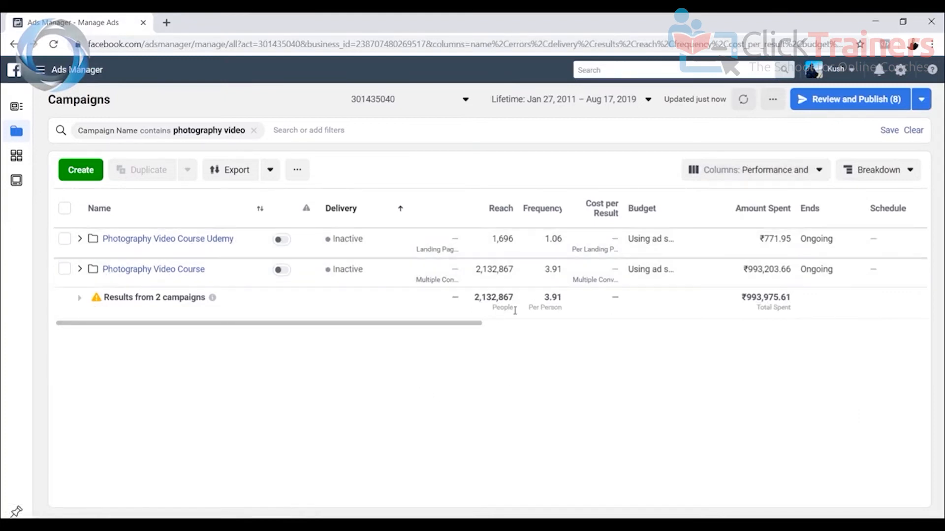
{"action": "left_click_drag", "start_coordinate": [482, 322], "coordinate": [870, 291]}
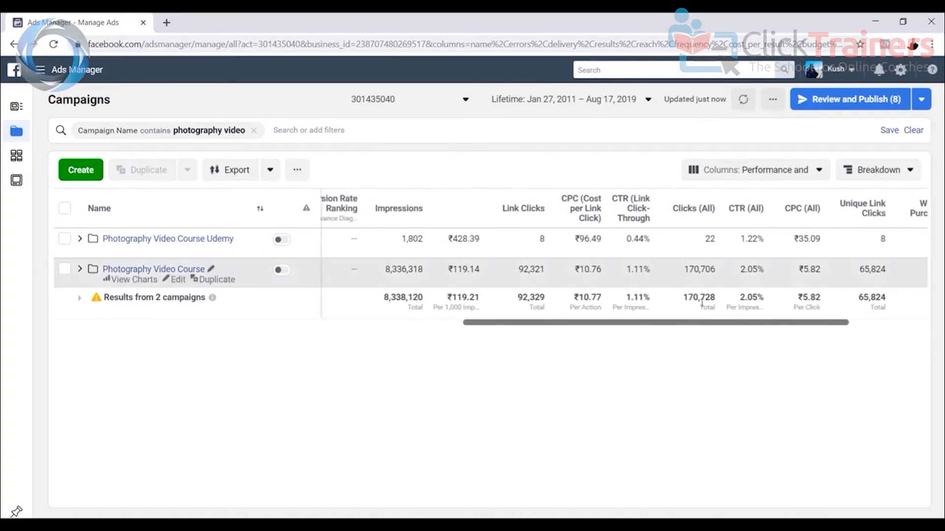
{"action": "left_click_drag", "start_coordinate": [721, 326], "coordinate": [284, 327]}
Open the Photography Video Course campaign's ad sets and go into the ads of the "Default placements - Lookalike Video Course Only" ad set
{"action": "mouse_move", "coordinate": [170, 279]}
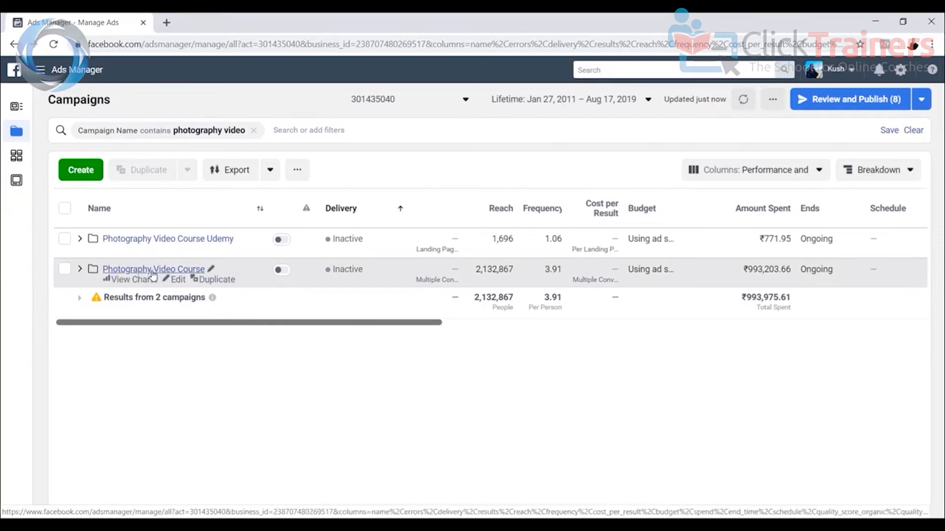
{"action": "left_click", "coordinate": [179, 272]}
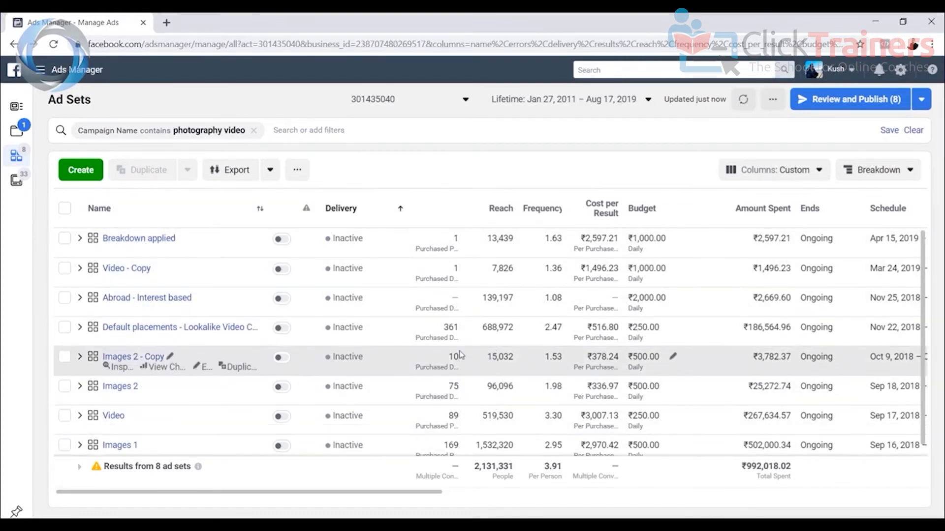
{"action": "mouse_move", "coordinate": [451, 330]}
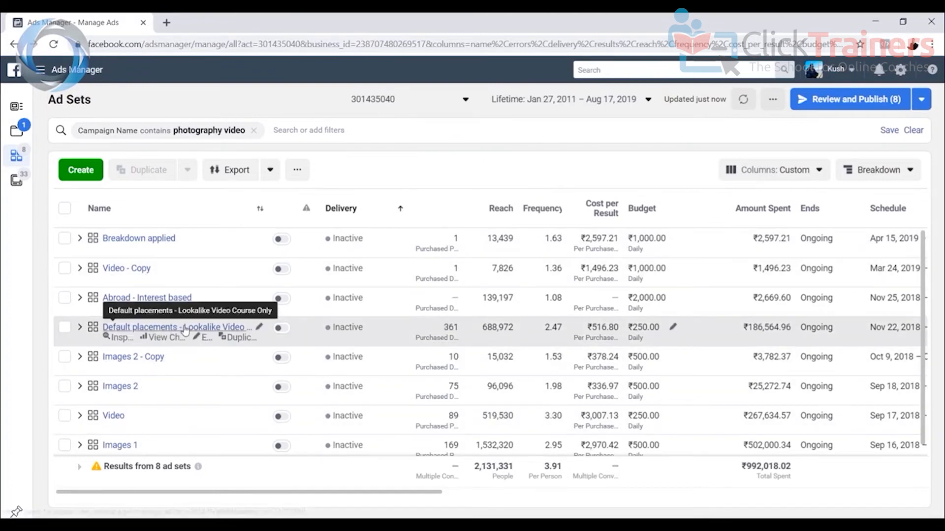
{"action": "left_click", "coordinate": [217, 328]}
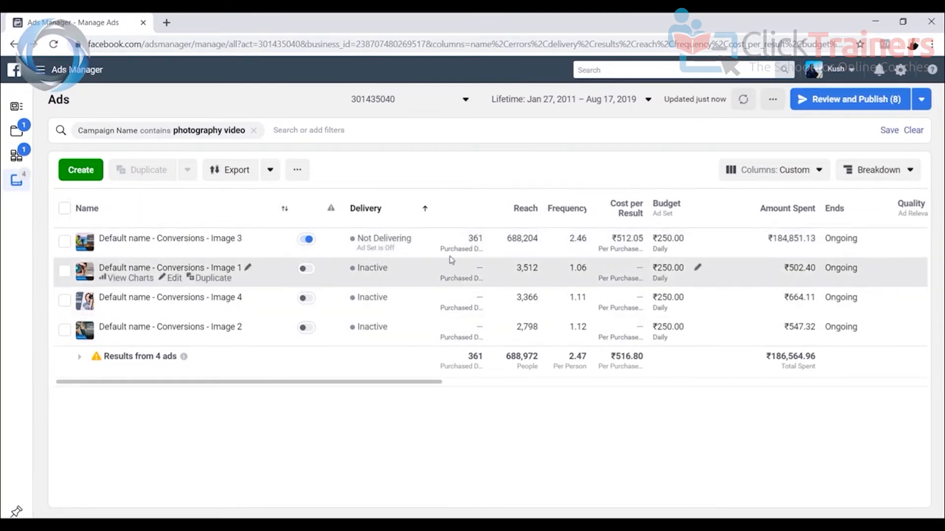
Preview the "Default name - Conversions - Image 3" ad in its Desktop News Feed placement and close the preview
{"action": "mouse_move", "coordinate": [477, 250]}
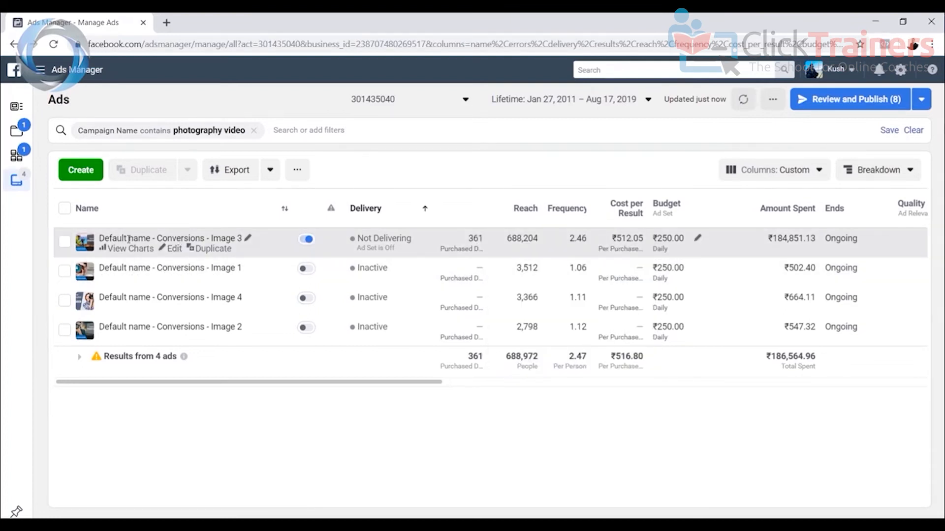
{"action": "left_click", "coordinate": [64, 242]}
{"action": "left_click", "coordinate": [396, 173]}
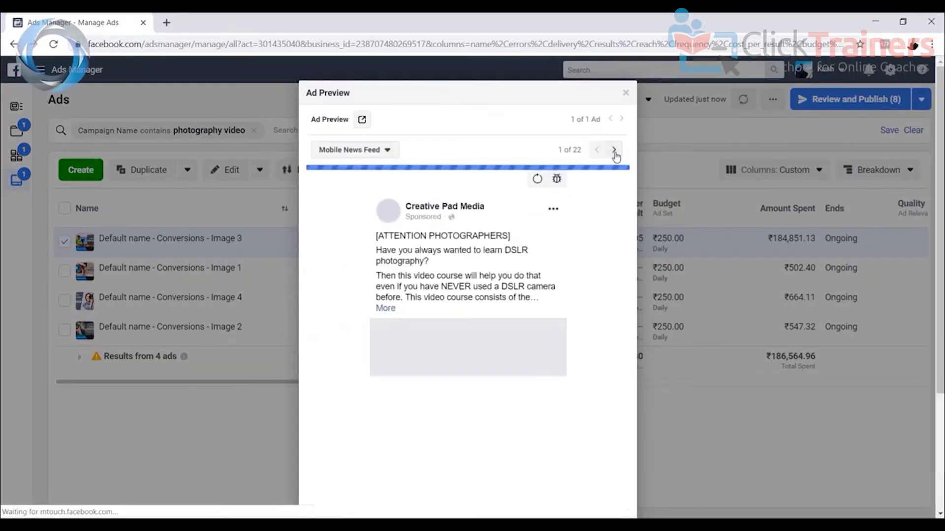
{"action": "left_click", "coordinate": [613, 150]}
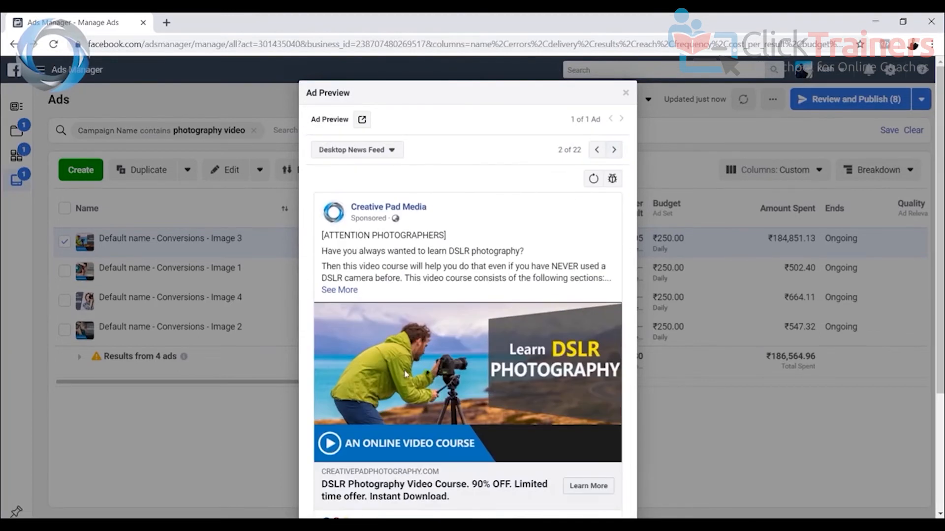
{"action": "scroll", "coordinate": [405, 374], "scroll_direction": "down", "scroll_amount": 2}
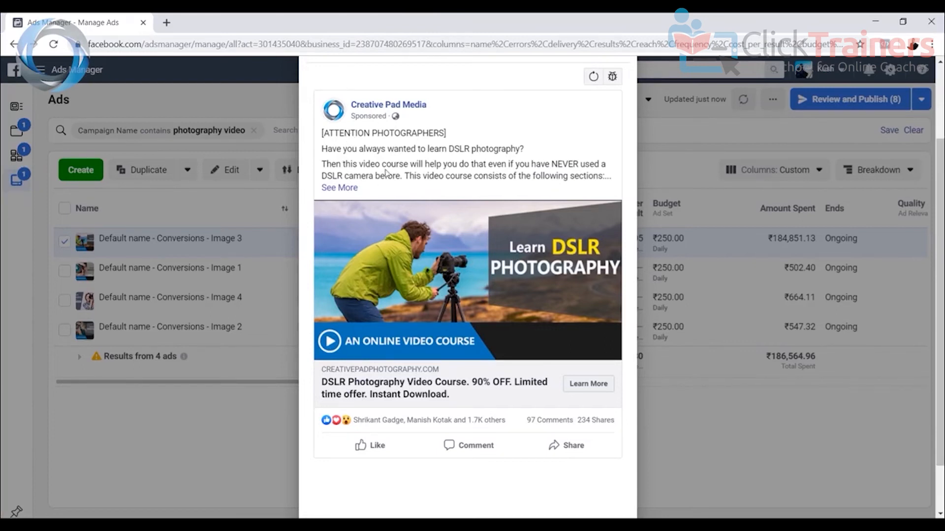
{"action": "left_click", "coordinate": [692, 442]}
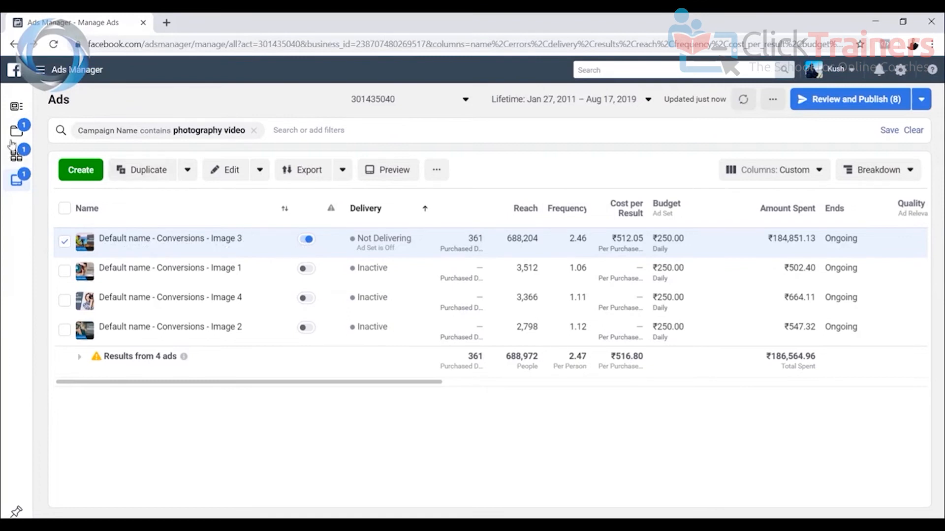
Return to the campaign list and reopen the lookalike ad set's ads through the Photography Video Course campaign
{"action": "mouse_move", "coordinate": [13, 148]}
{"action": "left_click", "coordinate": [45, 130]}
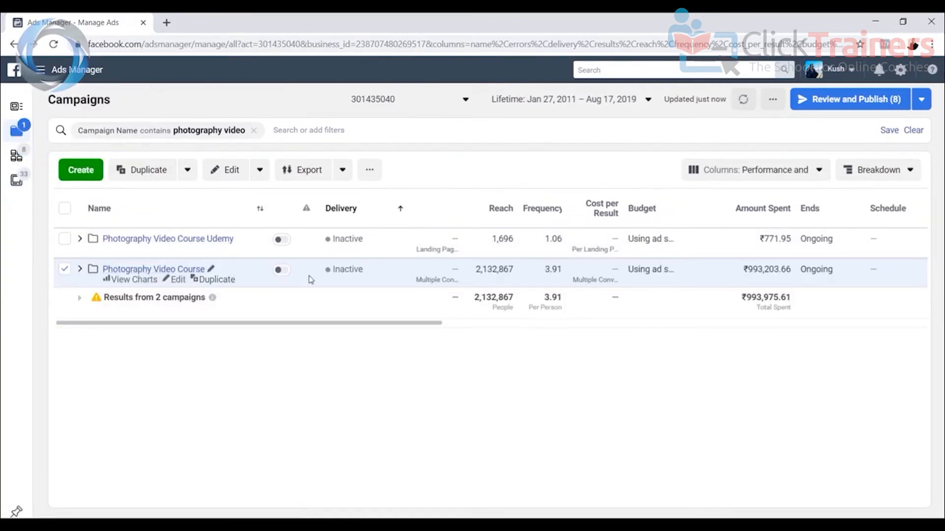
{"action": "left_click", "coordinate": [190, 270]}
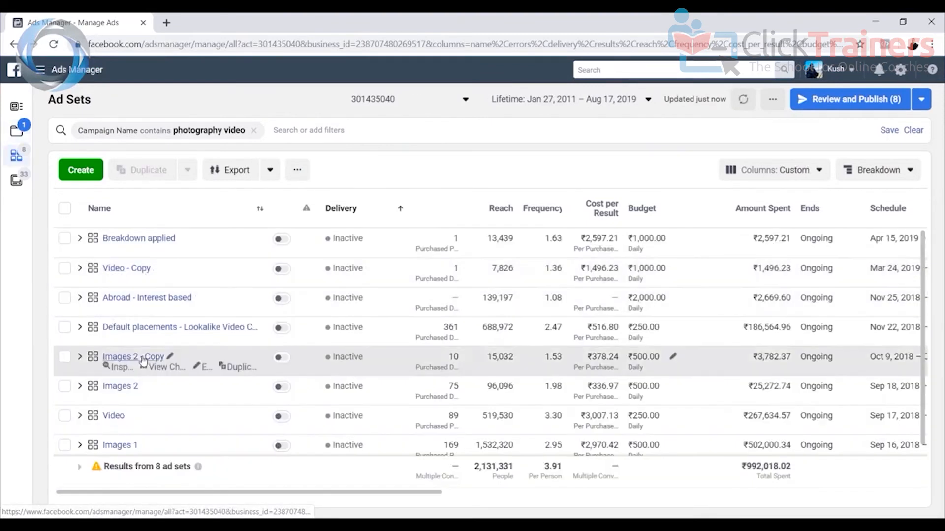
{"action": "left_click", "coordinate": [142, 327]}
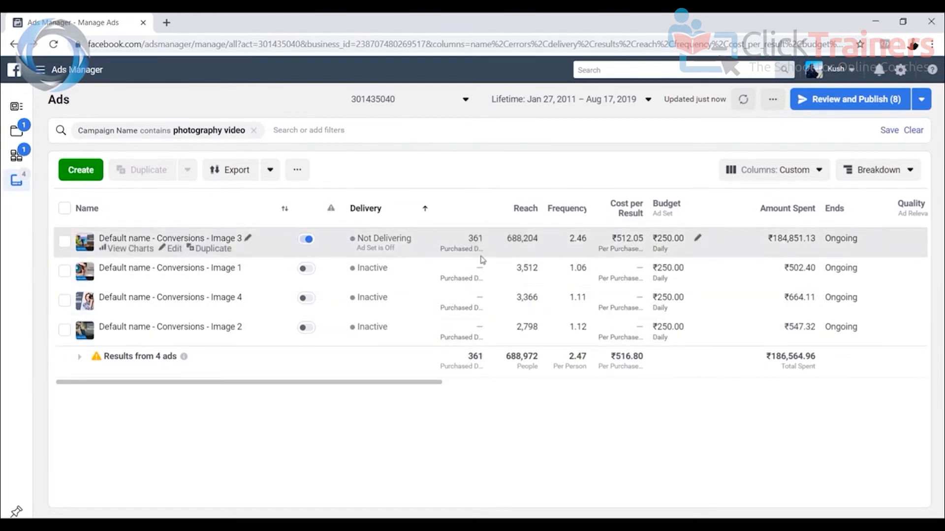
Check the Image 3 ad's breakdown of all conversions and its amount spent
{"action": "mouse_move", "coordinate": [475, 242]}
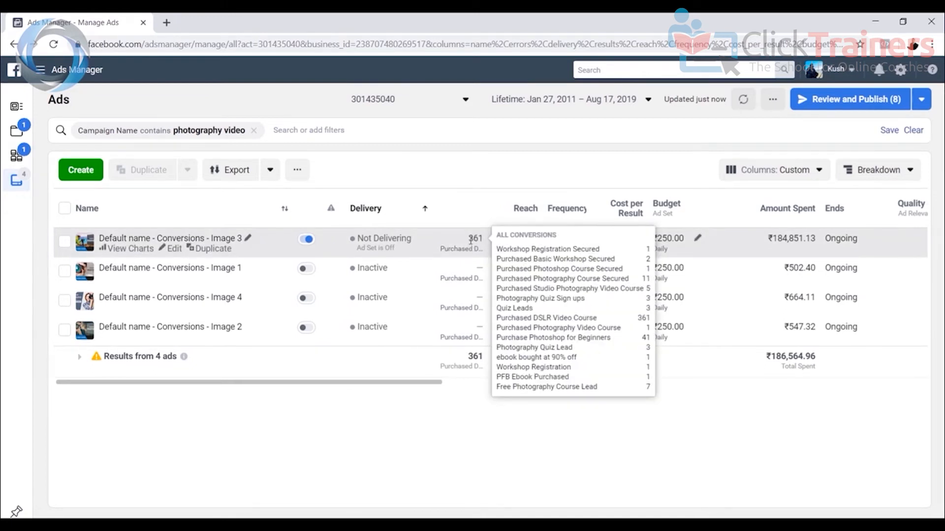
{"action": "left_click_drag", "start_coordinate": [434, 384], "coordinate": [496, 382]}
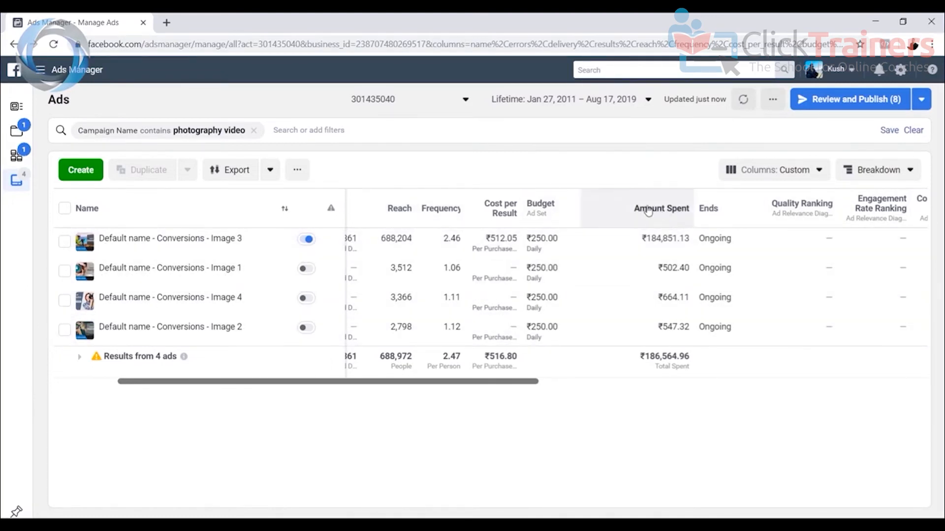
{"action": "mouse_move", "coordinate": [666, 216]}
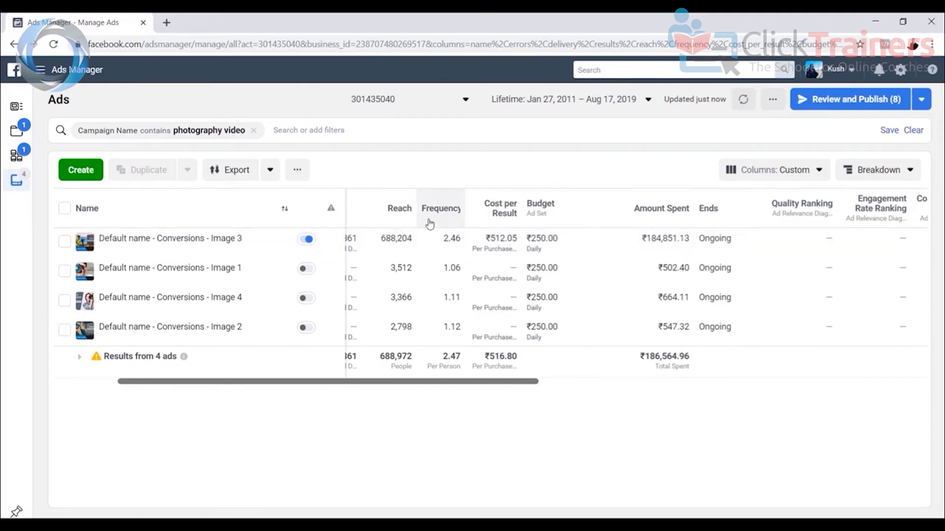
Compare the Image 3 ad's reach and frequency with its impressions and CPM
{"action": "left_click_drag", "start_coordinate": [484, 381], "coordinate": [694, 379]}
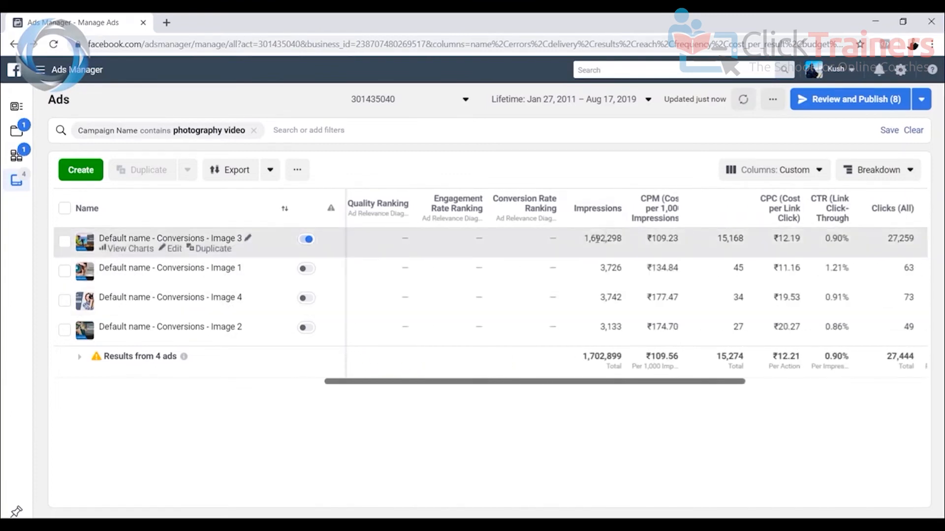
{"action": "left_click_drag", "start_coordinate": [621, 383], "coordinate": [349, 391]}
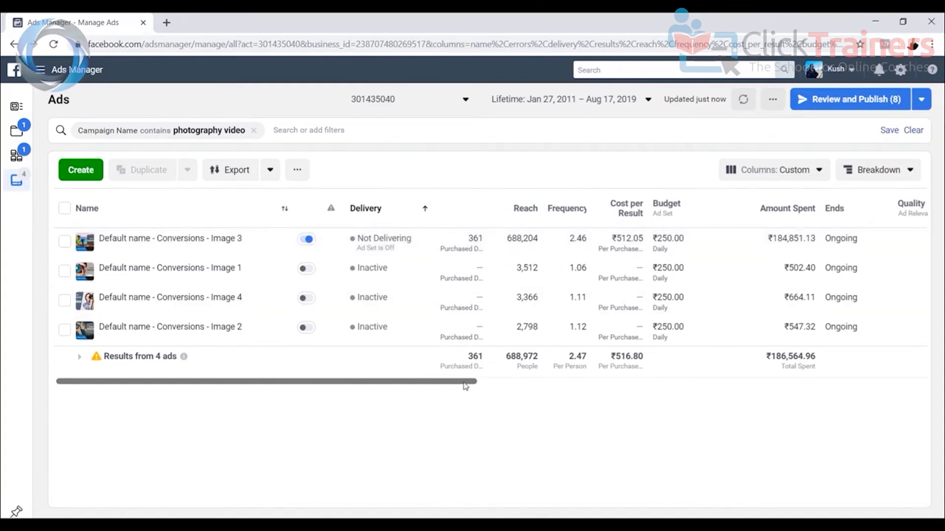
{"action": "left_click_drag", "start_coordinate": [467, 387], "coordinate": [557, 389]}
{"action": "scroll", "coordinate": [700, 391], "scroll_direction": "right", "scroll_amount": 2}
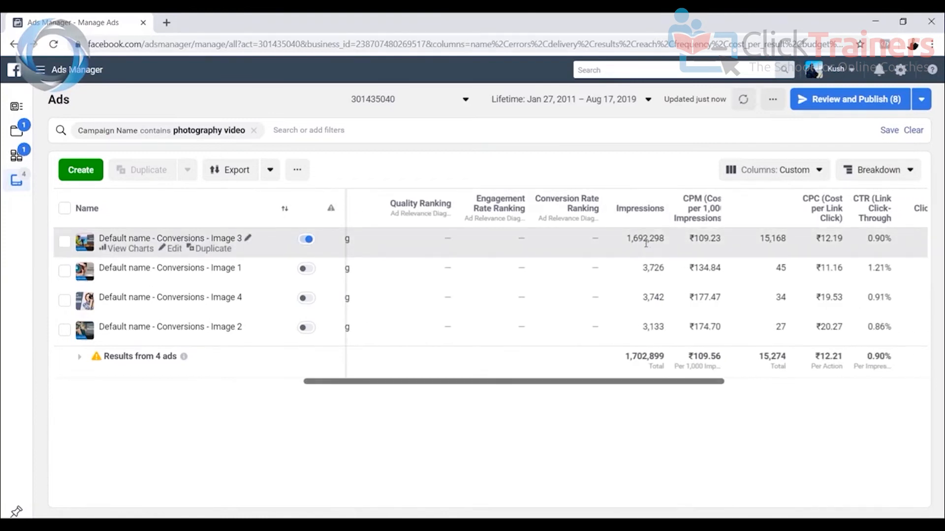
{"action": "left_click_drag", "start_coordinate": [572, 382], "coordinate": [377, 382]}
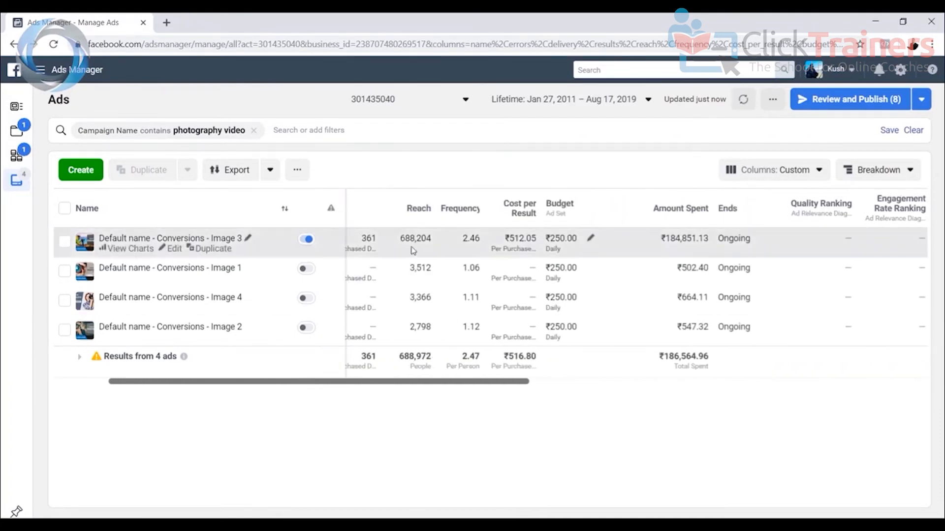
{"action": "left_click_drag", "start_coordinate": [472, 384], "coordinate": [611, 400]}
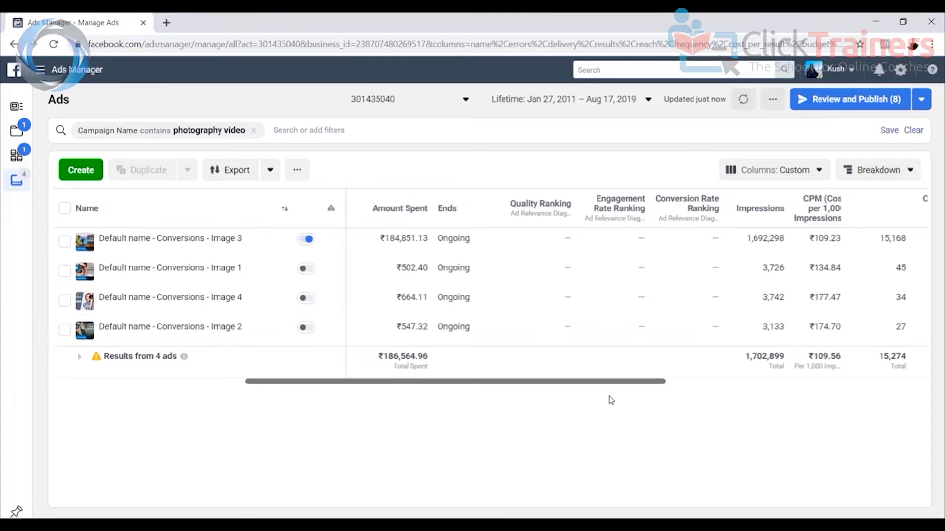
{"action": "left_click_drag", "start_coordinate": [612, 383], "coordinate": [451, 364]}
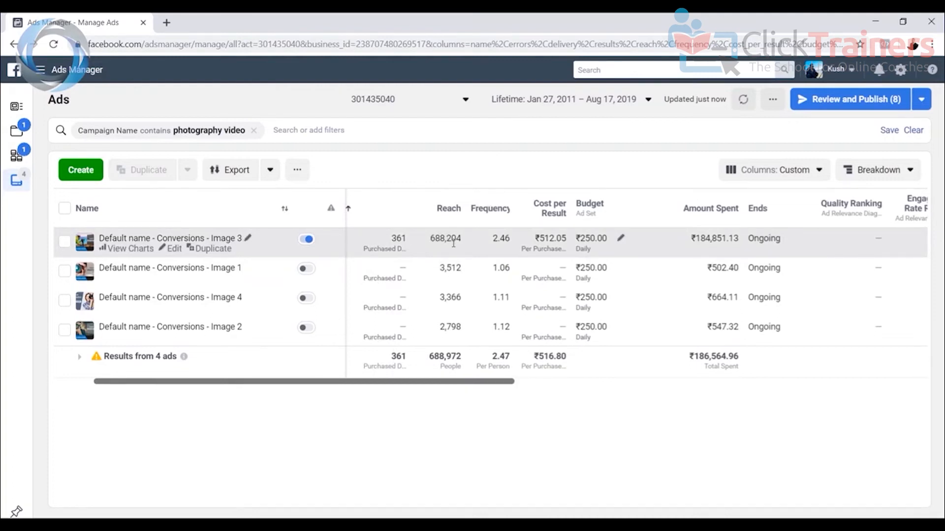
{"action": "left_click_drag", "start_coordinate": [510, 382], "coordinate": [764, 382]}
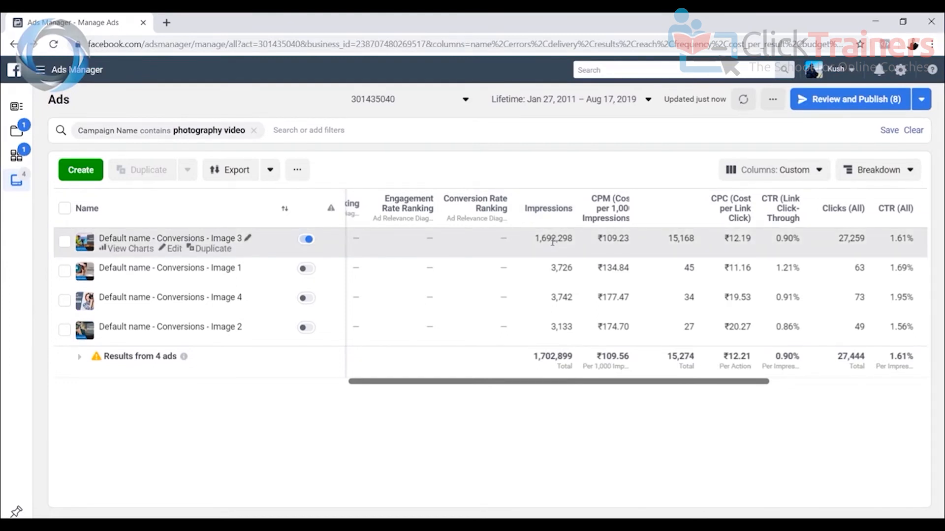
Examine the four ads' link clicks, CPC, CTR and landing page views against their results and reach
{"action": "left_click_drag", "start_coordinate": [712, 387], "coordinate": [821, 381]}
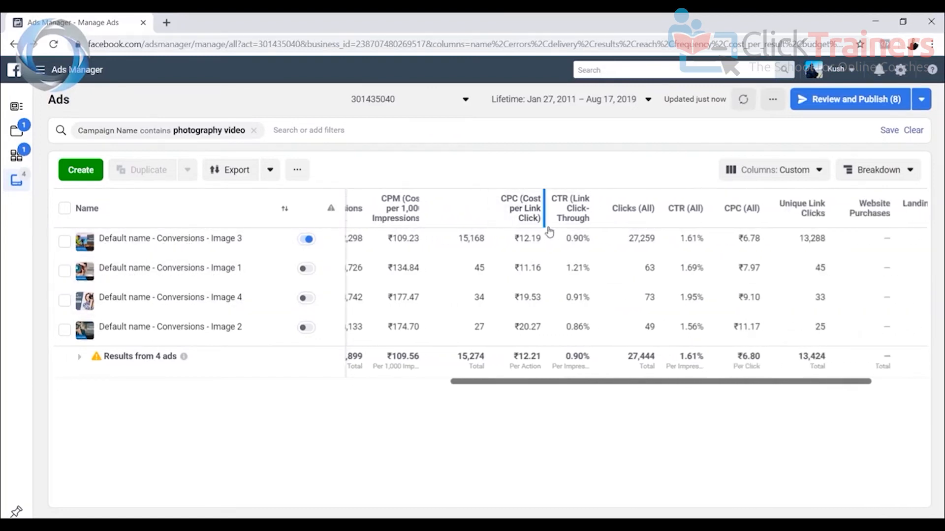
{"action": "left_click_drag", "start_coordinate": [760, 384], "coordinate": [806, 386]}
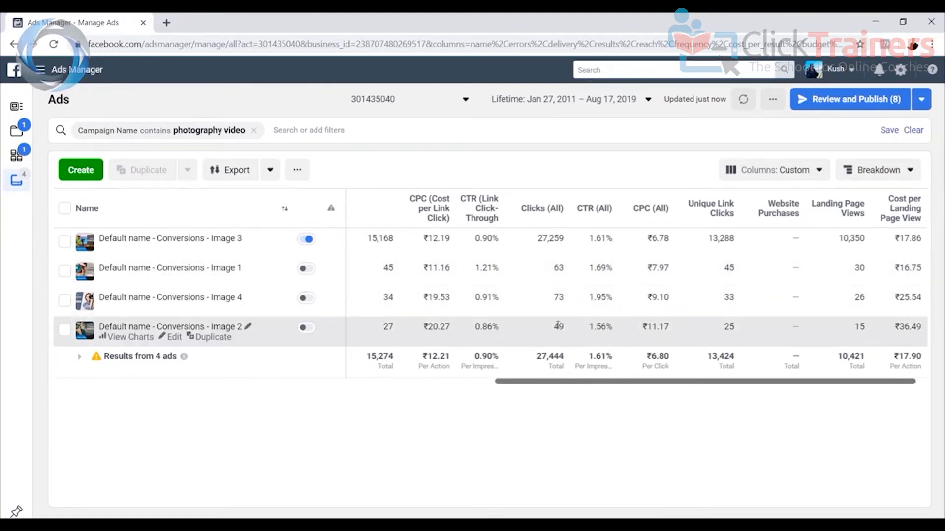
{"action": "left_click_drag", "start_coordinate": [531, 384], "coordinate": [298, 390]}
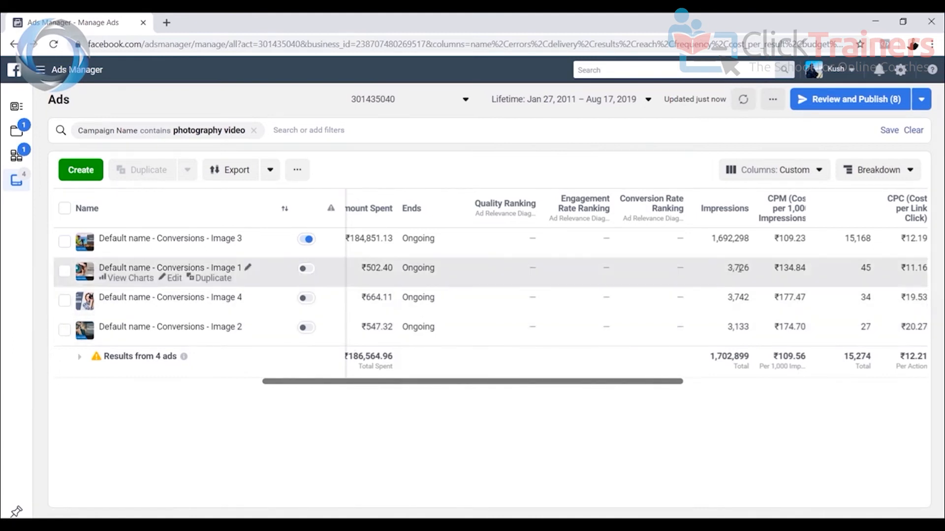
{"action": "left_click_drag", "start_coordinate": [589, 382], "coordinate": [382, 387]}
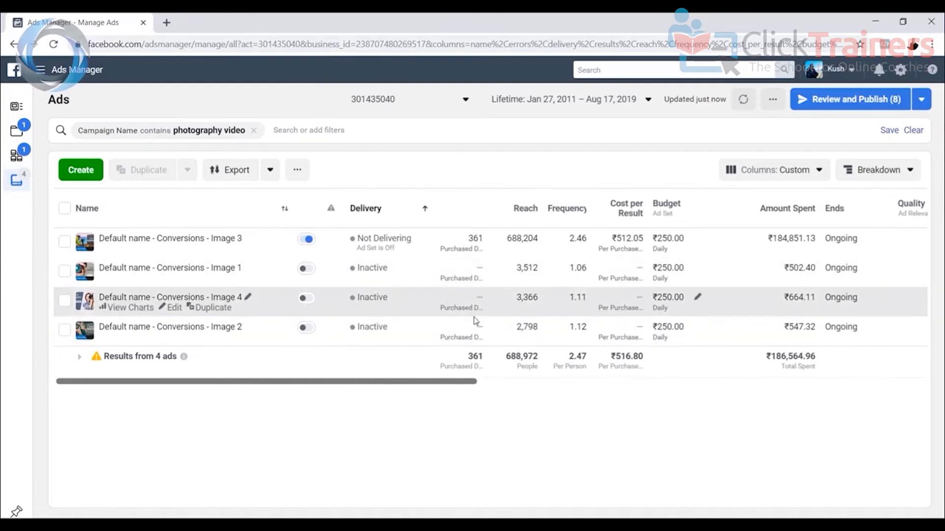
{"action": "mouse_move", "coordinate": [476, 240]}
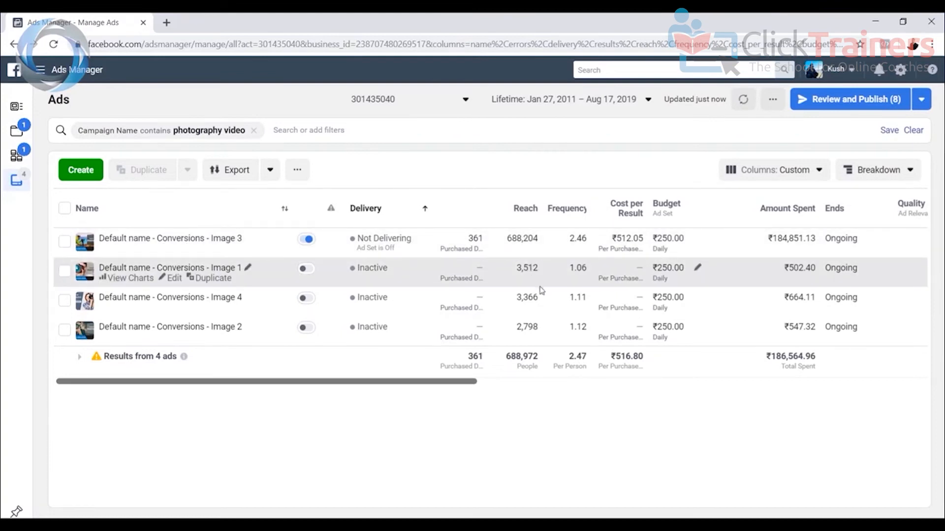
{"action": "left_click_drag", "start_coordinate": [476, 382], "coordinate": [504, 386]}
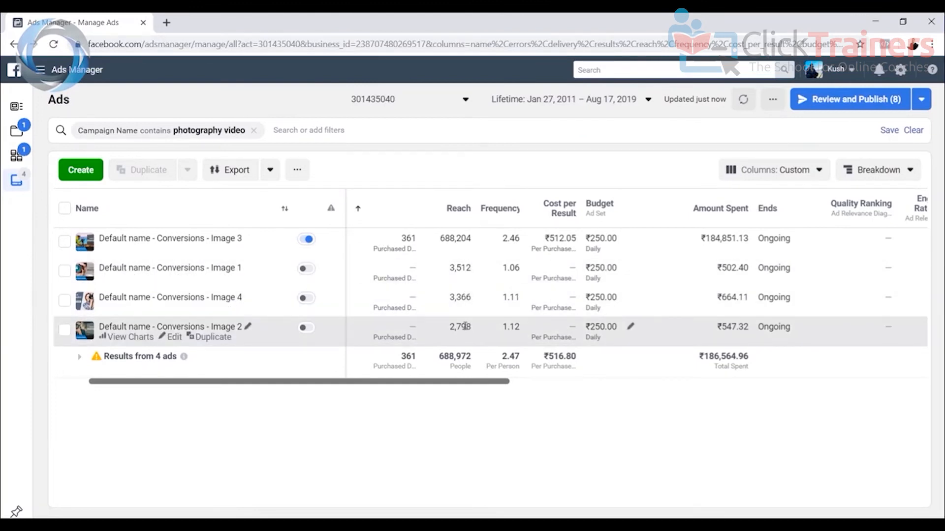
{"action": "left_click_drag", "start_coordinate": [490, 383], "coordinate": [836, 416]}
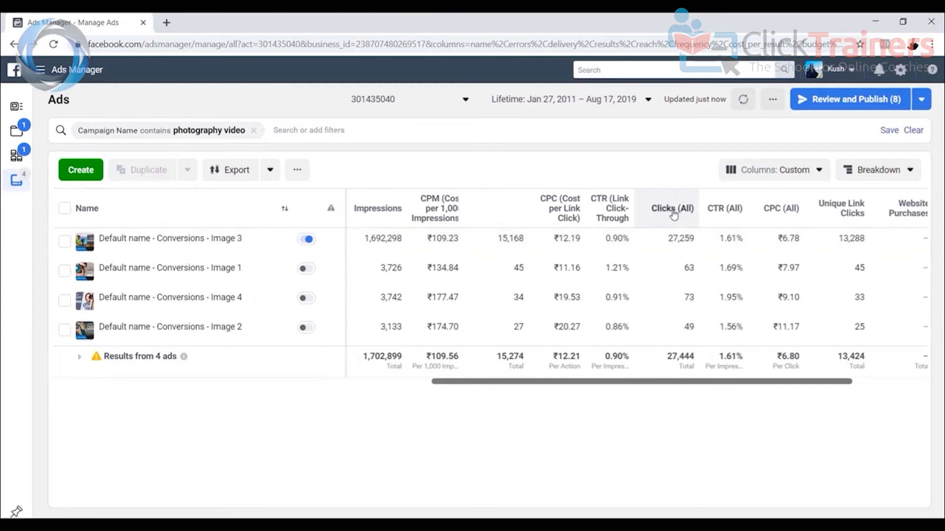
{"action": "mouse_move", "coordinate": [720, 209]}
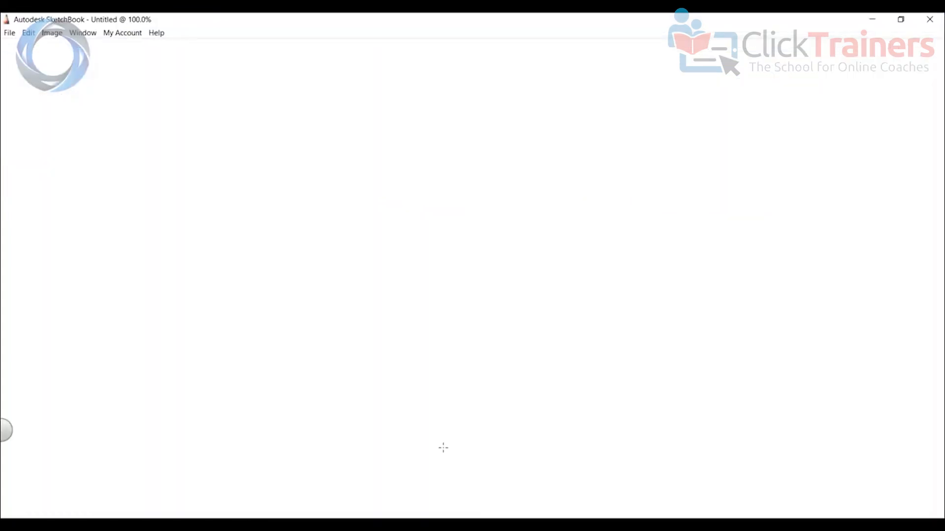
Switch to Autodesk SketchBook and handwrite an underlined "Clicks" with "Click through rate (CTR)" beside it on the blank canvas
{"action": "mouse_move", "coordinate": [161, 71]}
{"action": "left_mouse_down"}
{"action": "mouse_move", "coordinate": [155, 96]}
{"action": "mouse_move", "coordinate": [211, 90]}
{"action": "left_mouse_up"}
{"action": "left_click_drag", "start_coordinate": [137, 111], "coordinate": [212, 100]}
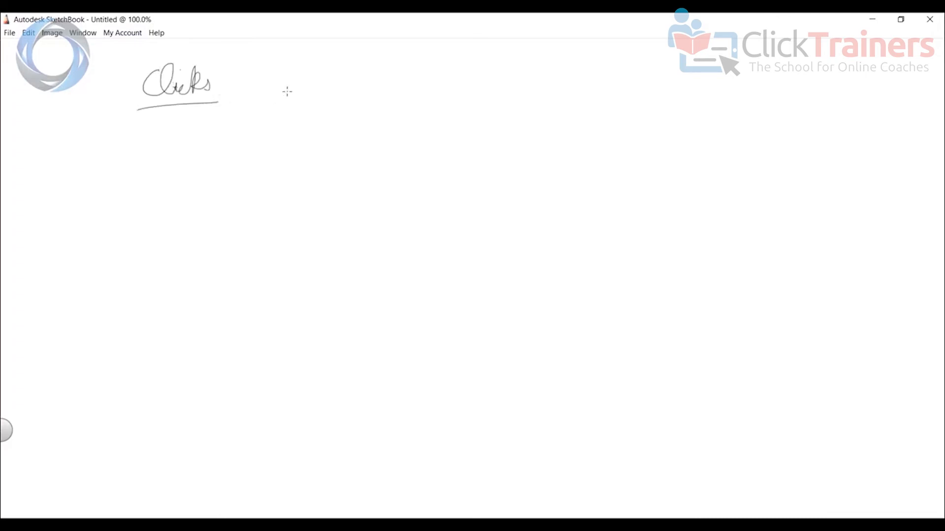
{"action": "mouse_move", "coordinate": [353, 62]}
{"action": "left_mouse_down"}
{"action": "mouse_move", "coordinate": [353, 80]}
{"action": "mouse_move", "coordinate": [377, 86]}
{"action": "mouse_move", "coordinate": [393, 59]}
{"action": "mouse_move", "coordinate": [404, 81]}
{"action": "left_mouse_up"}
{"action": "mouse_move", "coordinate": [446, 59]}
{"action": "left_mouse_down"}
{"action": "mouse_move", "coordinate": [496, 80]}
{"action": "mouse_move", "coordinate": [589, 81]}
{"action": "left_mouse_up"}
{"action": "left_click", "coordinate": [490, 70]}
{"action": "mouse_move", "coordinate": [601, 55]}
{"action": "left_mouse_down"}
{"action": "mouse_move", "coordinate": [594, 81]}
{"action": "mouse_move", "coordinate": [605, 62]}
{"action": "left_mouse_up"}
{"action": "left_click_drag", "start_coordinate": [596, 79], "coordinate": [619, 83]}
{"action": "mouse_move", "coordinate": [540, 94]}
{"action": "left_mouse_down"}
{"action": "mouse_move", "coordinate": [531, 104]}
{"action": "mouse_move", "coordinate": [536, 117]}
{"action": "left_mouse_up"}
{"action": "mouse_move", "coordinate": [565, 101]}
{"action": "left_mouse_down"}
{"action": "mouse_move", "coordinate": [569, 112]}
{"action": "mouse_move", "coordinate": [599, 104]}
{"action": "mouse_move", "coordinate": [606, 114]}
{"action": "left_mouse_up"}
{"action": "mouse_move", "coordinate": [619, 84]}
{"action": "left_mouse_down"}
{"action": "mouse_move", "coordinate": [636, 110]}
{"action": "mouse_move", "coordinate": [613, 128]}
{"action": "left_mouse_up"}
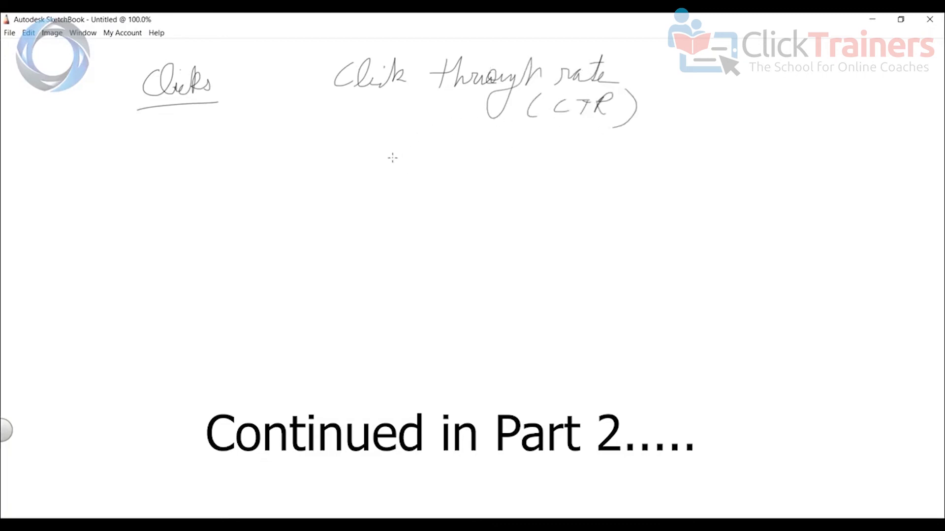
Handwrite "Click through rate (CTR)" beside the underlined "Clicks" heading
{"action": "left_click_drag", "start_coordinate": [379, 147], "coordinate": [385, 171]}
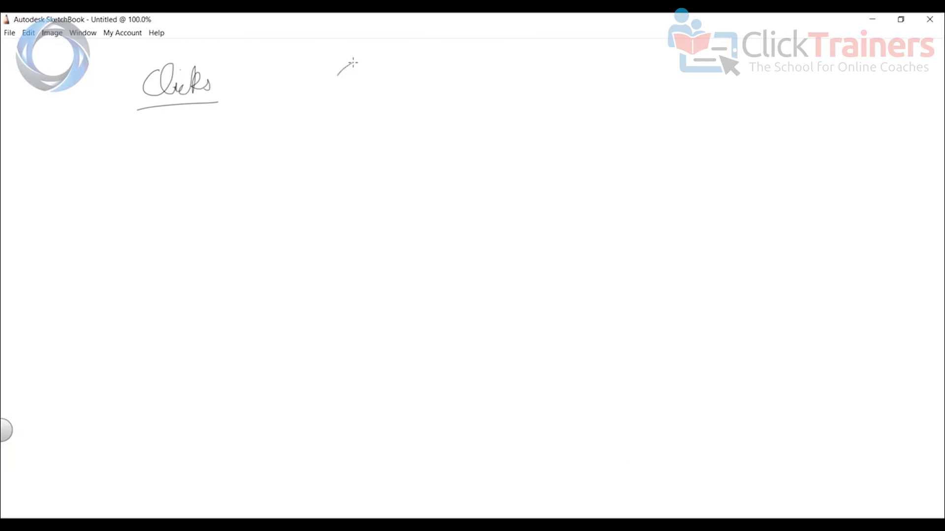
{"action": "mouse_move", "coordinate": [353, 63]}
{"action": "left_mouse_down"}
{"action": "mouse_move", "coordinate": [352, 83]}
{"action": "mouse_move", "coordinate": [370, 86]}
{"action": "mouse_move", "coordinate": [461, 72]}
{"action": "left_mouse_up"}
{"action": "left_click_drag", "start_coordinate": [453, 58], "coordinate": [463, 84]}
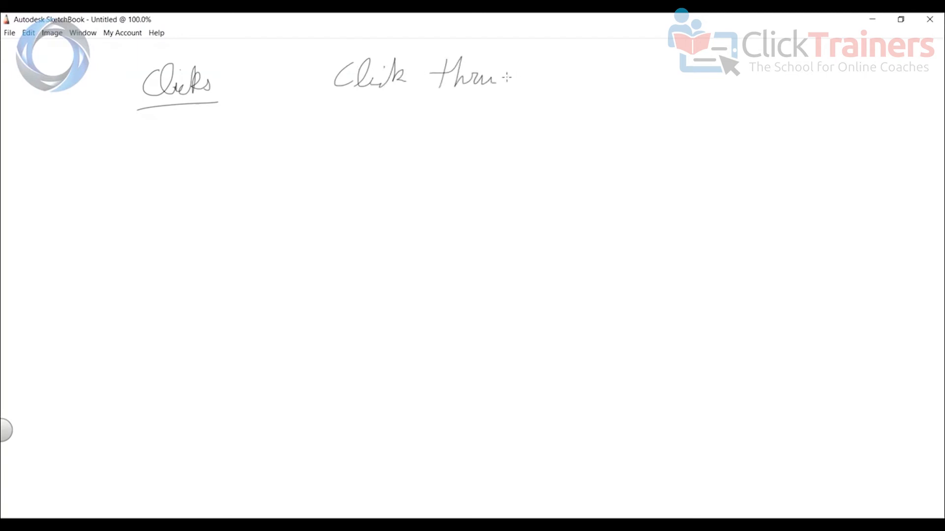
{"action": "mouse_move", "coordinate": [495, 70]}
{"action": "left_mouse_down"}
{"action": "mouse_move", "coordinate": [529, 64]}
{"action": "mouse_move", "coordinate": [541, 81]}
{"action": "left_mouse_up"}
{"action": "mouse_move", "coordinate": [568, 69]}
{"action": "left_mouse_down"}
{"action": "mouse_move", "coordinate": [555, 84]}
{"action": "mouse_move", "coordinate": [595, 81]}
{"action": "left_mouse_up"}
{"action": "mouse_move", "coordinate": [590, 65]}
{"action": "left_mouse_down"}
{"action": "mouse_move", "coordinate": [605, 62]}
{"action": "mouse_move", "coordinate": [619, 83]}
{"action": "left_mouse_up"}
{"action": "mouse_move", "coordinate": [540, 94]}
{"action": "left_mouse_down"}
{"action": "mouse_move", "coordinate": [537, 117]}
{"action": "mouse_move", "coordinate": [584, 114]}
{"action": "left_mouse_up"}
{"action": "left_click_drag", "start_coordinate": [596, 98], "coordinate": [612, 128]}
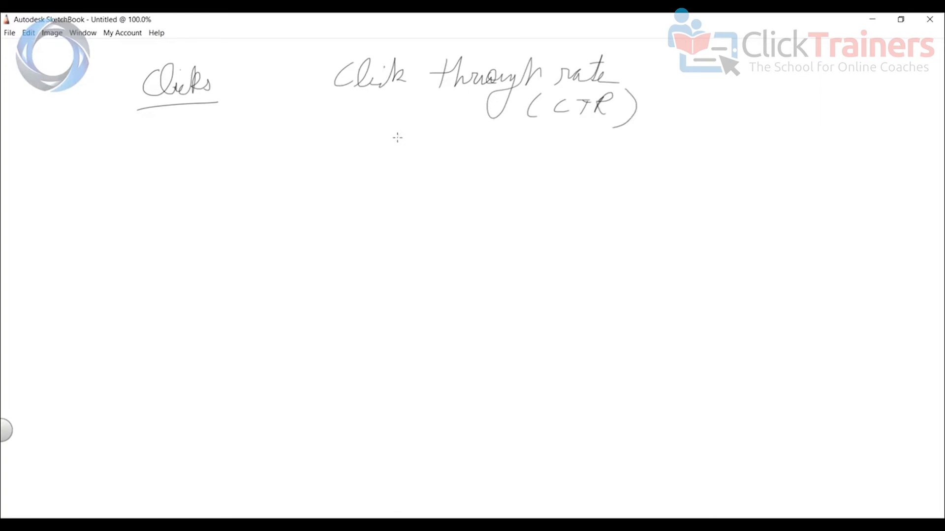
Handwrite the formula "Clicks / Impressions × 100" as a fraction below the click through rate heading
{"action": "mouse_move", "coordinate": [375, 140]}
{"action": "left_mouse_down"}
{"action": "mouse_move", "coordinate": [380, 168]}
{"action": "mouse_move", "coordinate": [427, 164]}
{"action": "mouse_move", "coordinate": [339, 182]}
{"action": "mouse_move", "coordinate": [346, 221]}
{"action": "mouse_move", "coordinate": [387, 231]}
{"action": "mouse_move", "coordinate": [487, 201]}
{"action": "left_mouse_up"}
{"action": "left_click_drag", "start_coordinate": [496, 166], "coordinate": [509, 185]}
{"action": "left_click_drag", "start_coordinate": [510, 166], "coordinate": [496, 185]}
{"action": "mouse_move", "coordinate": [542, 149]}
{"action": "left_mouse_down"}
{"action": "mouse_move", "coordinate": [530, 173]}
{"action": "mouse_move", "coordinate": [551, 156]}
{"action": "left_mouse_up"}
{"action": "mouse_move", "coordinate": [567, 159]}
{"action": "left_mouse_down"}
{"action": "mouse_move", "coordinate": [566, 172]}
{"action": "mouse_move", "coordinate": [567, 157]}
{"action": "left_mouse_up"}
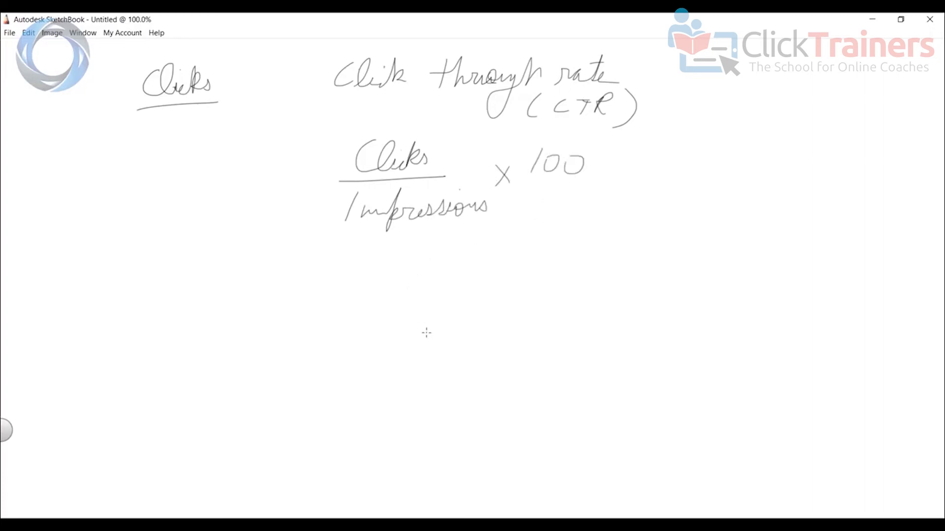
Handwrite the worked example "5 / 100 × 100 = 5%" below the CTR formula
{"action": "left_click_drag", "start_coordinate": [431, 331], "coordinate": [416, 354]}
{"action": "mouse_move", "coordinate": [453, 338]}
{"action": "left_mouse_down"}
{"action": "mouse_move", "coordinate": [450, 350]}
{"action": "mouse_move", "coordinate": [455, 339]}
{"action": "left_mouse_up"}
{"action": "left_click_drag", "start_coordinate": [467, 329], "coordinate": [490, 335]}
{"action": "left_click_drag", "start_coordinate": [424, 312], "coordinate": [514, 316]}
{"action": "left_click_drag", "start_coordinate": [482, 269], "coordinate": [449, 293]}
{"action": "left_click_drag", "start_coordinate": [525, 292], "coordinate": [540, 309]}
{"action": "mouse_move", "coordinate": [541, 291]}
{"action": "left_mouse_down"}
{"action": "mouse_move", "coordinate": [525, 309]}
{"action": "mouse_move", "coordinate": [554, 305]}
{"action": "left_mouse_up"}
{"action": "left_click_drag", "start_coordinate": [570, 294], "coordinate": [579, 303]}
{"action": "mouse_move", "coordinate": [613, 291]}
{"action": "left_mouse_down"}
{"action": "mouse_move", "coordinate": [629, 290]}
{"action": "mouse_move", "coordinate": [625, 299]}
{"action": "left_mouse_up"}
{"action": "left_click_drag", "start_coordinate": [683, 270], "coordinate": [646, 294]}
{"action": "mouse_move", "coordinate": [717, 279]}
{"action": "left_mouse_down"}
{"action": "mouse_move", "coordinate": [679, 309]}
{"action": "mouse_move", "coordinate": [691, 285]}
{"action": "left_mouse_up"}
{"action": "left_click_drag", "start_coordinate": [707, 297], "coordinate": [706, 299]}
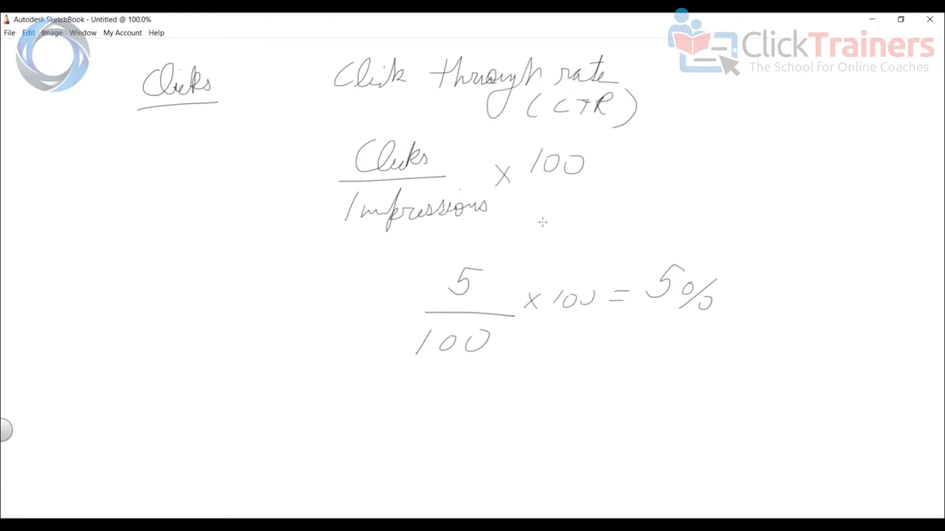
Handwrite "0.1%" between the CTR formula and the 5% example
{"action": "left_click_drag", "start_coordinate": [543, 218], "coordinate": [581, 240]}
{"action": "left_click", "coordinate": [562, 239]}
{"action": "mouse_move", "coordinate": [637, 217]}
{"action": "left_mouse_down"}
{"action": "mouse_move", "coordinate": [608, 244]}
{"action": "mouse_move", "coordinate": [610, 226]}
{"action": "mouse_move", "coordinate": [624, 235]}
{"action": "left_mouse_up"}
Handwrite a second worked example, "1 / 1000 × 100 = 0.1", below the 5% example
{"action": "mouse_move", "coordinate": [594, 325]}
{"action": "left_mouse_down"}
{"action": "mouse_move", "coordinate": [575, 355]}
{"action": "mouse_move", "coordinate": [614, 367]}
{"action": "left_mouse_up"}
{"action": "left_click_drag", "start_coordinate": [546, 375], "coordinate": [528, 398]}
{"action": "mouse_move", "coordinate": [560, 384]}
{"action": "left_mouse_down"}
{"action": "mouse_move", "coordinate": [551, 388]}
{"action": "mouse_move", "coordinate": [561, 384]}
{"action": "left_mouse_up"}
{"action": "left_click_drag", "start_coordinate": [590, 380], "coordinate": [608, 381]}
{"action": "mouse_move", "coordinate": [643, 349]}
{"action": "left_mouse_down"}
{"action": "mouse_move", "coordinate": [655, 368]}
{"action": "mouse_move", "coordinate": [643, 368]}
{"action": "left_mouse_up"}
{"action": "left_click_drag", "start_coordinate": [664, 367], "coordinate": [686, 362]}
{"action": "left_click_drag", "start_coordinate": [708, 355], "coordinate": [753, 357]}
{"action": "left_click_drag", "start_coordinate": [732, 365], "coordinate": [784, 358]}
{"action": "left_click_drag", "start_coordinate": [797, 370], "coordinate": [810, 378]}
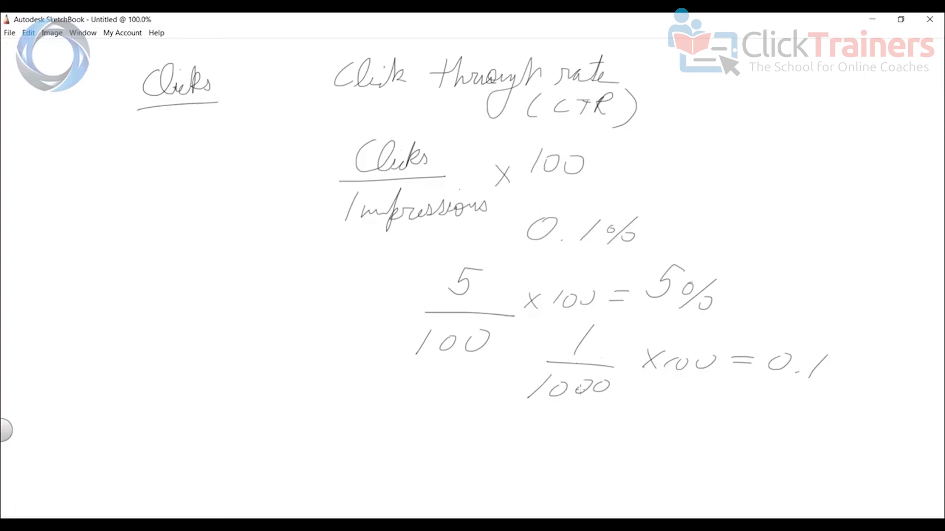
Circle the 1 and the 0.1 in the second example and draw a cross beside the 5%
{"action": "mouse_move", "coordinate": [597, 326]}
{"action": "left_mouse_down"}
{"action": "mouse_move", "coordinate": [564, 344]}
{"action": "mouse_move", "coordinate": [603, 326]}
{"action": "left_mouse_up"}
{"action": "left_click_drag", "start_coordinate": [758, 264], "coordinate": [772, 292]}
{"action": "left_click_drag", "start_coordinate": [797, 263], "coordinate": [751, 279]}
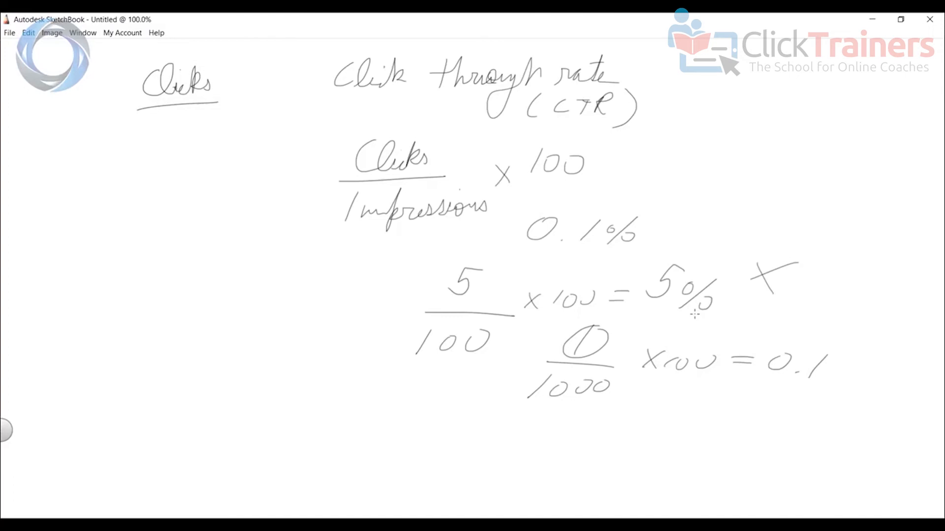
{"action": "mouse_move", "coordinate": [822, 323]}
{"action": "left_mouse_down"}
{"action": "mouse_move", "coordinate": [791, 400]}
{"action": "mouse_move", "coordinate": [848, 339]}
{"action": "left_mouse_up"}
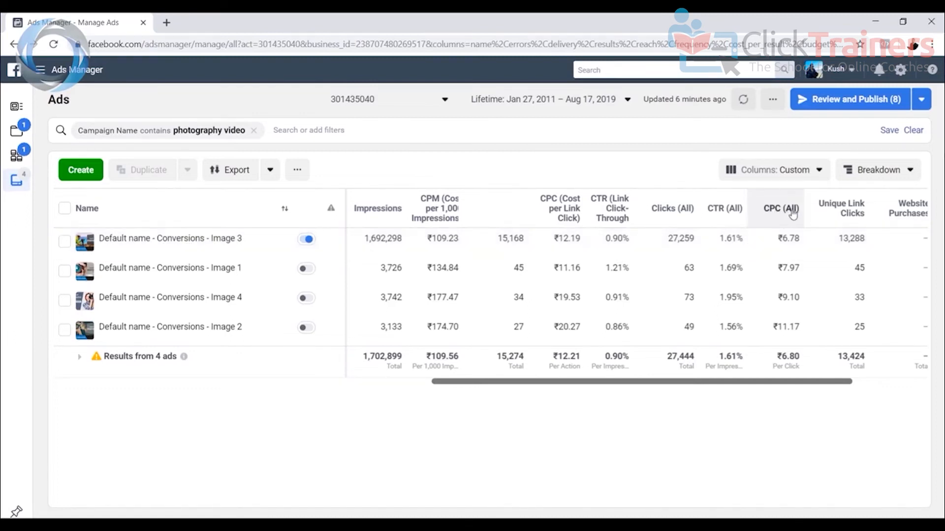
Switch to Ads Manager and check the four ads' CPC (All) and CTR (All)
{"action": "mouse_move", "coordinate": [778, 214]}
{"action": "mouse_move", "coordinate": [731, 206]}
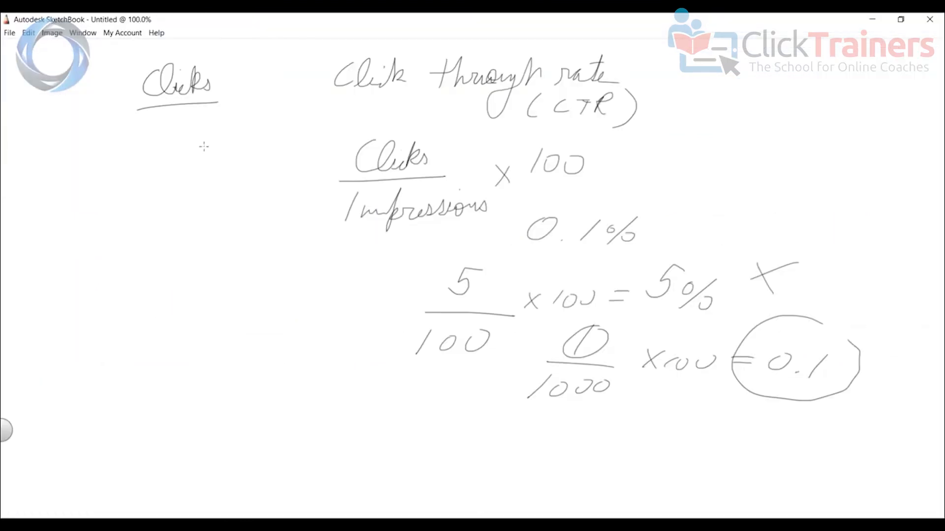
Switch back to SketchBook and handwrite "X – Y", "I – C ↑" above it and an underlined "Profit" below it
{"action": "mouse_move", "coordinate": [37, 186]}
{"action": "left_mouse_down"}
{"action": "mouse_move", "coordinate": [61, 216]}
{"action": "mouse_move", "coordinate": [44, 219]}
{"action": "left_mouse_up"}
{"action": "mouse_move", "coordinate": [70, 202]}
{"action": "left_mouse_down"}
{"action": "mouse_move", "coordinate": [142, 192]}
{"action": "mouse_move", "coordinate": [122, 221]}
{"action": "left_mouse_up"}
{"action": "left_click_drag", "start_coordinate": [47, 138], "coordinate": [46, 168]}
{"action": "left_click_drag", "start_coordinate": [42, 140], "coordinate": [58, 139]}
{"action": "left_click_drag", "start_coordinate": [42, 155], "coordinate": [53, 169]}
{"action": "mouse_move", "coordinate": [67, 157]}
{"action": "left_mouse_down"}
{"action": "mouse_move", "coordinate": [131, 154]}
{"action": "mouse_move", "coordinate": [157, 133]}
{"action": "mouse_move", "coordinate": [159, 143]}
{"action": "left_mouse_up"}
{"action": "mouse_move", "coordinate": [74, 246]}
{"action": "left_mouse_down"}
{"action": "mouse_move", "coordinate": [69, 278]}
{"action": "mouse_move", "coordinate": [85, 246]}
{"action": "left_mouse_up"}
{"action": "left_click_drag", "start_coordinate": [73, 268], "coordinate": [137, 240]}
{"action": "mouse_move", "coordinate": [152, 229]}
{"action": "left_mouse_down"}
{"action": "mouse_move", "coordinate": [147, 260]}
{"action": "mouse_move", "coordinate": [166, 241]}
{"action": "left_mouse_up"}
{"action": "left_click_drag", "start_coordinate": [58, 280], "coordinate": [169, 264]}
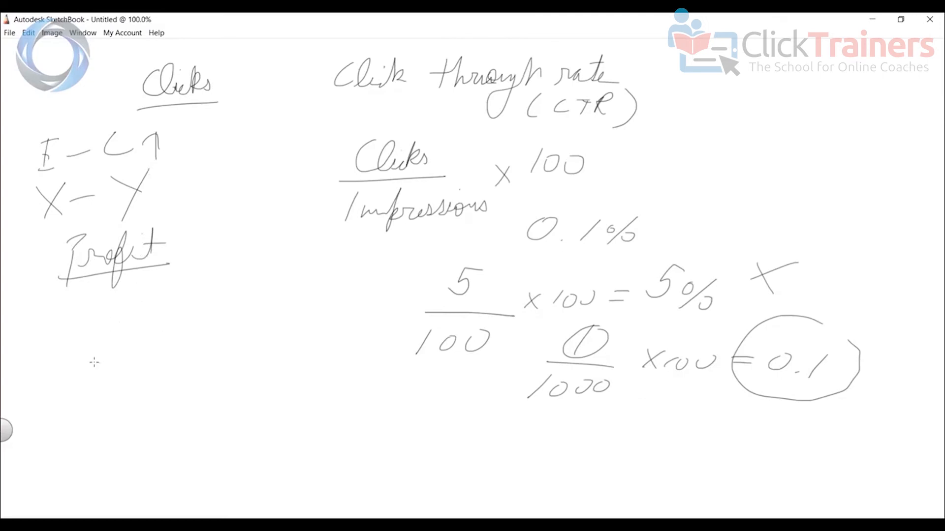
Handwrite "CTR" with an up arrow and "CPC" with a down arrow below "Profit"
{"action": "left_click_drag", "start_coordinate": [80, 326], "coordinate": [81, 345]}
{"action": "mouse_move", "coordinate": [84, 325]}
{"action": "left_mouse_down"}
{"action": "mouse_move", "coordinate": [99, 323]}
{"action": "mouse_move", "coordinate": [92, 347]}
{"action": "left_mouse_up"}
{"action": "mouse_move", "coordinate": [105, 345]}
{"action": "left_mouse_down"}
{"action": "mouse_move", "coordinate": [112, 328]}
{"action": "mouse_move", "coordinate": [130, 341]}
{"action": "left_mouse_up"}
{"action": "mouse_move", "coordinate": [163, 309]}
{"action": "left_mouse_down"}
{"action": "mouse_move", "coordinate": [160, 335]}
{"action": "mouse_move", "coordinate": [180, 319]}
{"action": "left_mouse_up"}
{"action": "left_click_drag", "start_coordinate": [98, 367], "coordinate": [107, 389]}
{"action": "mouse_move", "coordinate": [118, 370]}
{"action": "left_mouse_down"}
{"action": "mouse_move", "coordinate": [117, 388]}
{"action": "mouse_move", "coordinate": [165, 374]}
{"action": "mouse_move", "coordinate": [183, 385]}
{"action": "left_mouse_up"}
{"action": "left_click_drag", "start_coordinate": [170, 362], "coordinate": [204, 361]}
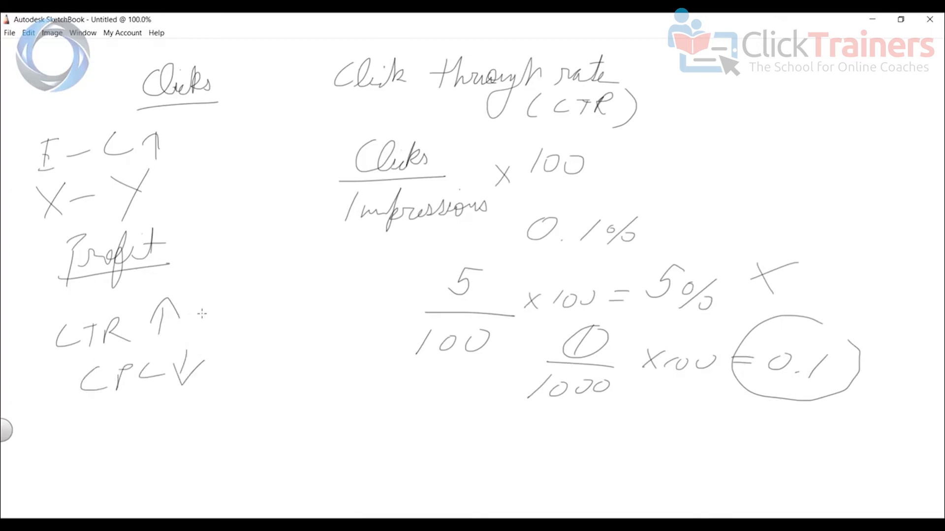
Circle the X and handwrite "Sales" beside the CTR note and "Cost" beside the CPC note
{"action": "mouse_move", "coordinate": [64, 175]}
{"action": "left_mouse_down"}
{"action": "mouse_move", "coordinate": [57, 228]}
{"action": "mouse_move", "coordinate": [73, 174]}
{"action": "left_mouse_up"}
{"action": "mouse_move", "coordinate": [231, 289]}
{"action": "left_mouse_down"}
{"action": "mouse_move", "coordinate": [219, 294]}
{"action": "mouse_move", "coordinate": [213, 317]}
{"action": "left_mouse_up"}
{"action": "left_click_drag", "start_coordinate": [229, 306], "coordinate": [283, 308]}
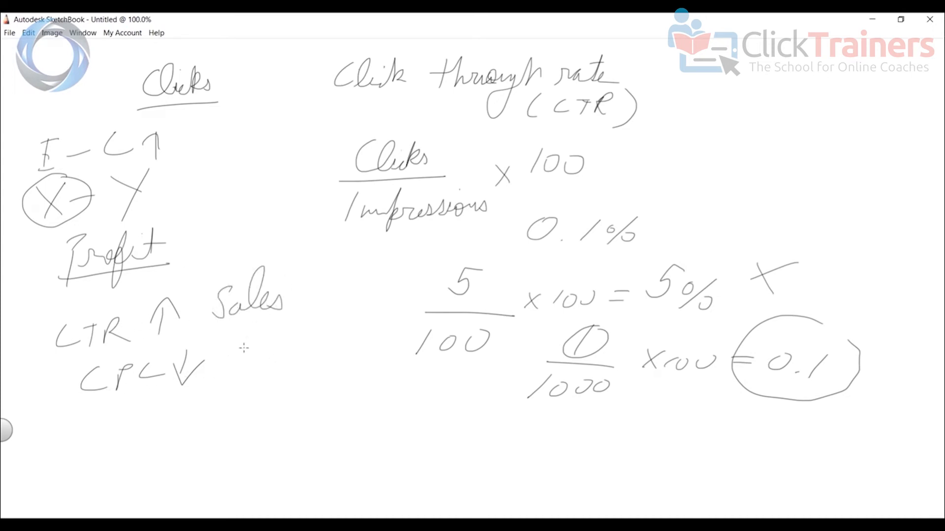
{"action": "mouse_move", "coordinate": [245, 348]}
{"action": "left_mouse_down"}
{"action": "mouse_move", "coordinate": [251, 366]}
{"action": "mouse_move", "coordinate": [281, 356]}
{"action": "left_mouse_up"}
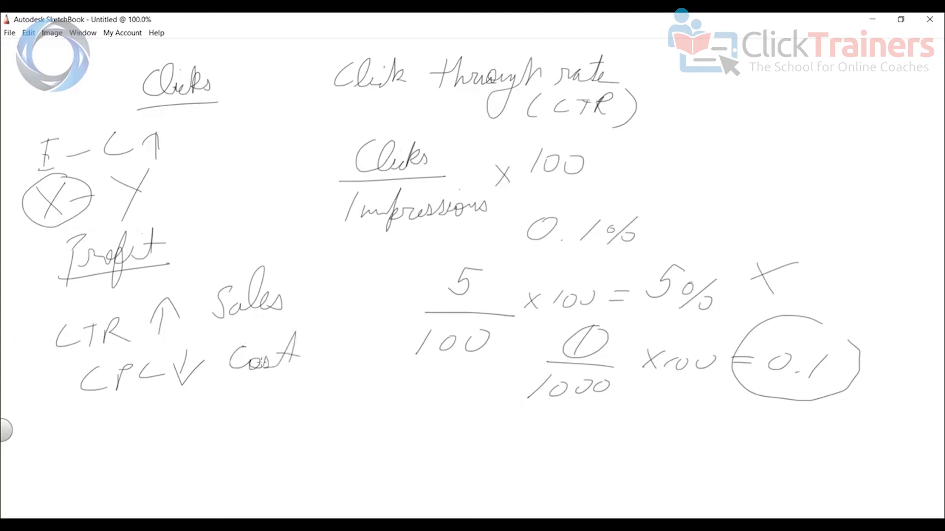
Handwrite the conclusion "More Sales – Less Cost = Good Profit" below the CTR and CPC notes
{"action": "mouse_move", "coordinate": [154, 441]}
{"action": "left_mouse_down"}
{"action": "mouse_move", "coordinate": [274, 401]}
{"action": "mouse_move", "coordinate": [288, 416]}
{"action": "mouse_move", "coordinate": [326, 423]}
{"action": "left_mouse_up"}
{"action": "left_click_drag", "start_coordinate": [354, 413], "coordinate": [385, 413]}
{"action": "mouse_move", "coordinate": [409, 406]}
{"action": "left_mouse_down"}
{"action": "mouse_move", "coordinate": [411, 418]}
{"action": "mouse_move", "coordinate": [457, 433]}
{"action": "left_mouse_up"}
{"action": "mouse_move", "coordinate": [500, 406]}
{"action": "left_mouse_down"}
{"action": "mouse_move", "coordinate": [506, 428]}
{"action": "mouse_move", "coordinate": [531, 404]}
{"action": "mouse_move", "coordinate": [530, 417]}
{"action": "left_mouse_up"}
{"action": "left_click_drag", "start_coordinate": [392, 442], "coordinate": [407, 439]}
{"action": "left_click_drag", "start_coordinate": [394, 448], "coordinate": [409, 445]}
{"action": "mouse_move", "coordinate": [446, 455]}
{"action": "left_mouse_down"}
{"action": "mouse_move", "coordinate": [428, 477]}
{"action": "mouse_move", "coordinate": [496, 473]}
{"action": "mouse_move", "coordinate": [524, 457]}
{"action": "mouse_move", "coordinate": [586, 470]}
{"action": "mouse_move", "coordinate": [553, 474]}
{"action": "mouse_move", "coordinate": [661, 461]}
{"action": "left_mouse_up"}
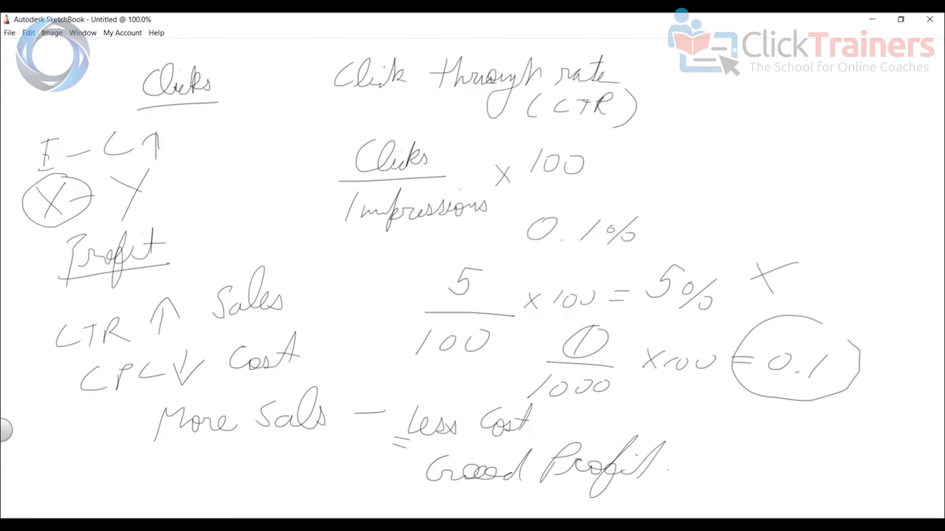
Switch to Ads Manager and compare the four ads' results, reach and cost per result with their CTR and CPC
{"action": "key", "text": "alt+Tab"}
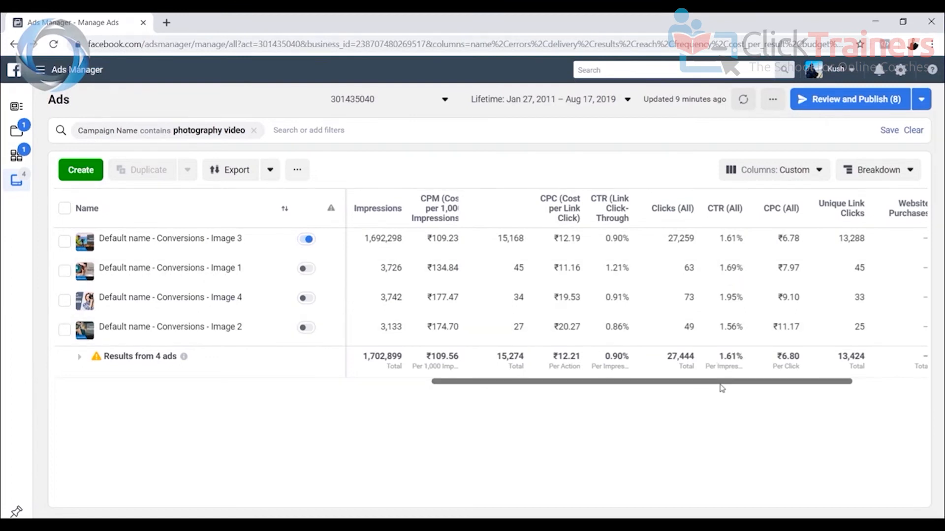
{"action": "scroll", "coordinate": [713, 386], "scroll_direction": "left", "scroll_amount": 1}
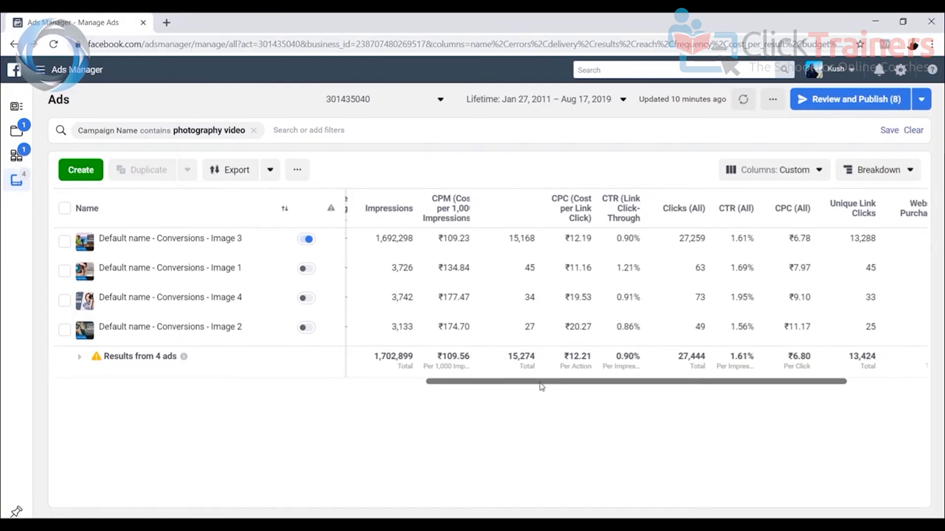
{"action": "left_click_drag", "start_coordinate": [542, 386], "coordinate": [160, 407]}
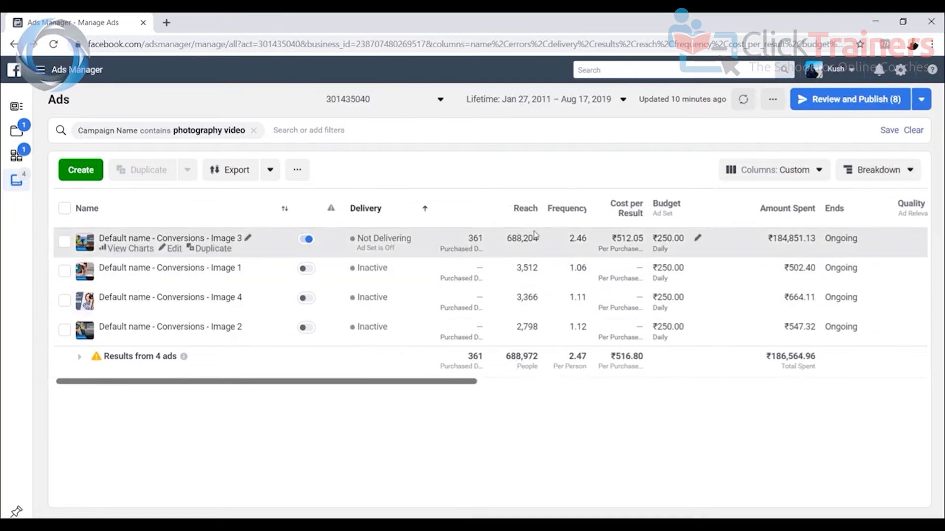
{"action": "left_click_drag", "start_coordinate": [453, 382], "coordinate": [861, 384]}
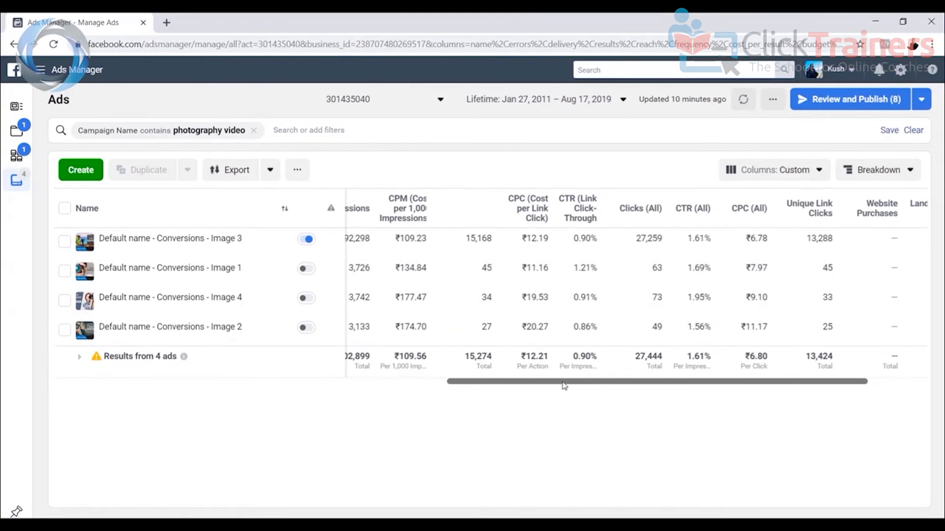
{"action": "mouse_move", "coordinate": [564, 386]}
{"action": "left_mouse_down"}
{"action": "mouse_move", "coordinate": [527, 385]}
{"action": "mouse_move", "coordinate": [565, 389]}
{"action": "left_mouse_up"}
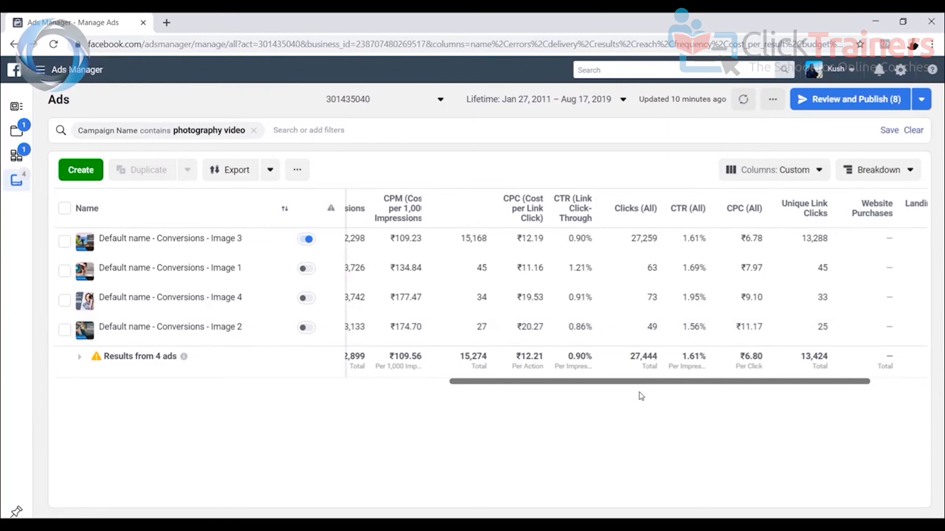
{"action": "left_click_drag", "start_coordinate": [635, 385], "coordinate": [228, 392]}
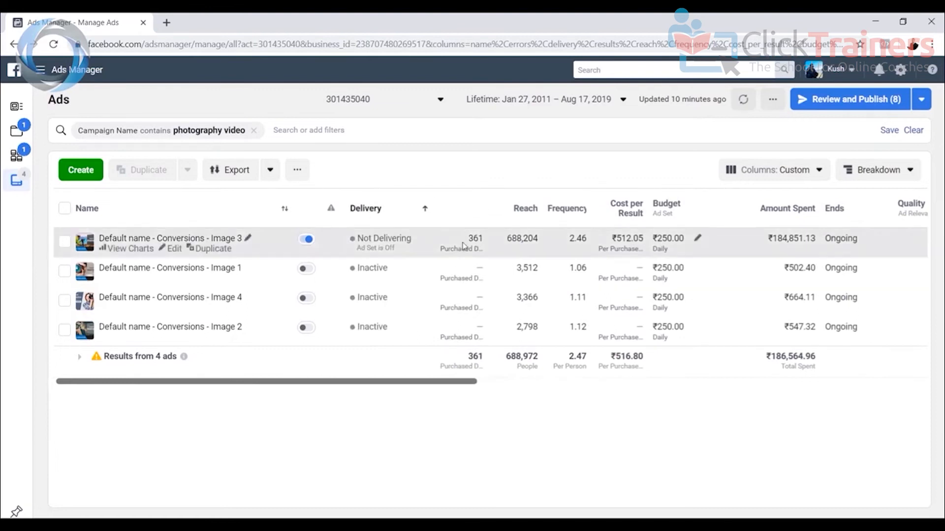
{"action": "left_click_drag", "start_coordinate": [470, 391], "coordinate": [858, 391]}
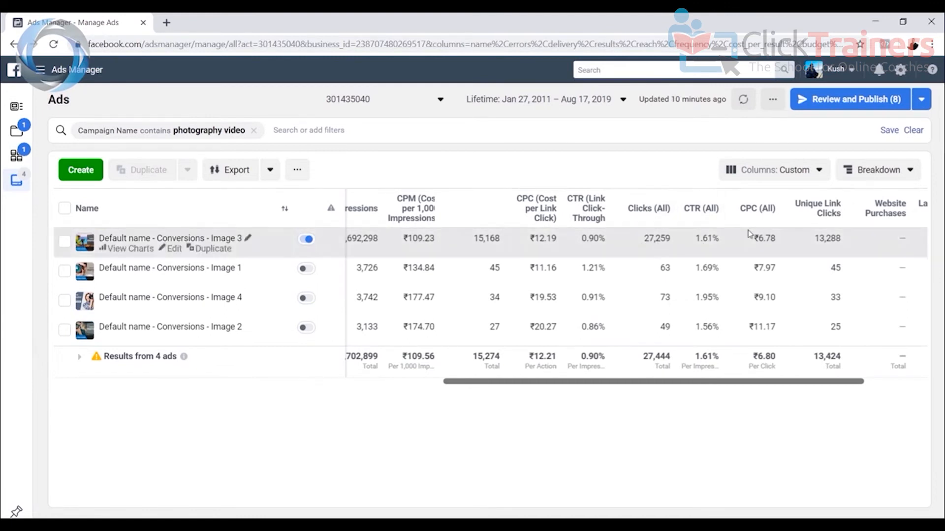
{"action": "left_click_drag", "start_coordinate": [555, 385], "coordinate": [228, 392]}
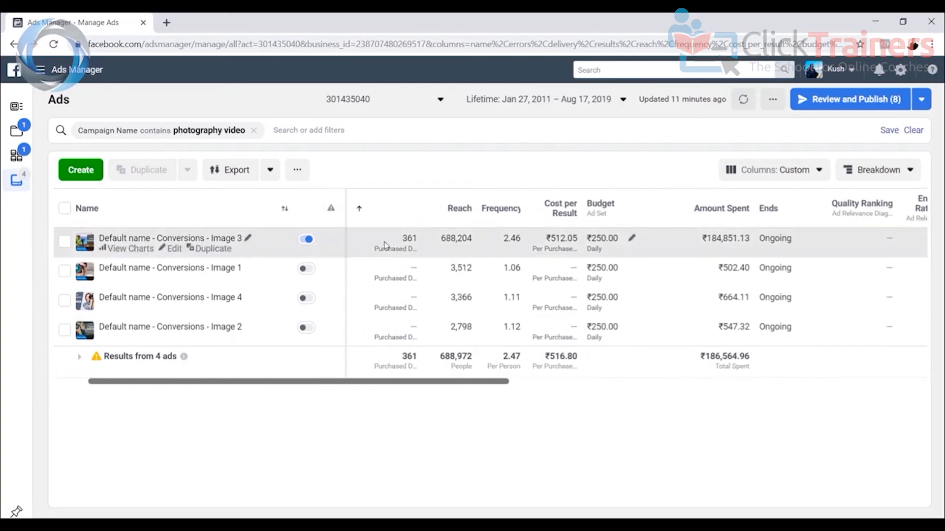
{"action": "mouse_move", "coordinate": [407, 241]}
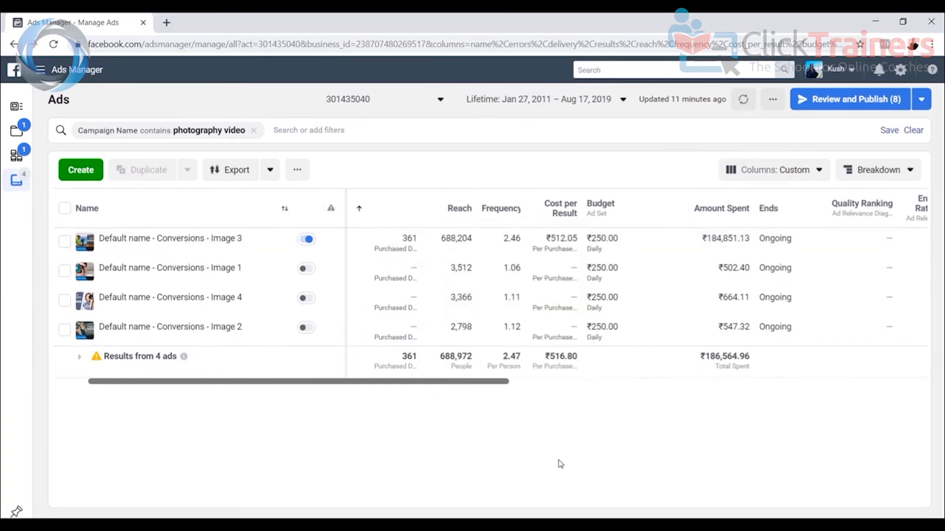
Examine the other three ads' CPM, link clicks, CTR and CPC against the purchases of the Image 3 ad
{"action": "left_click_drag", "start_coordinate": [485, 386], "coordinate": [766, 385]}
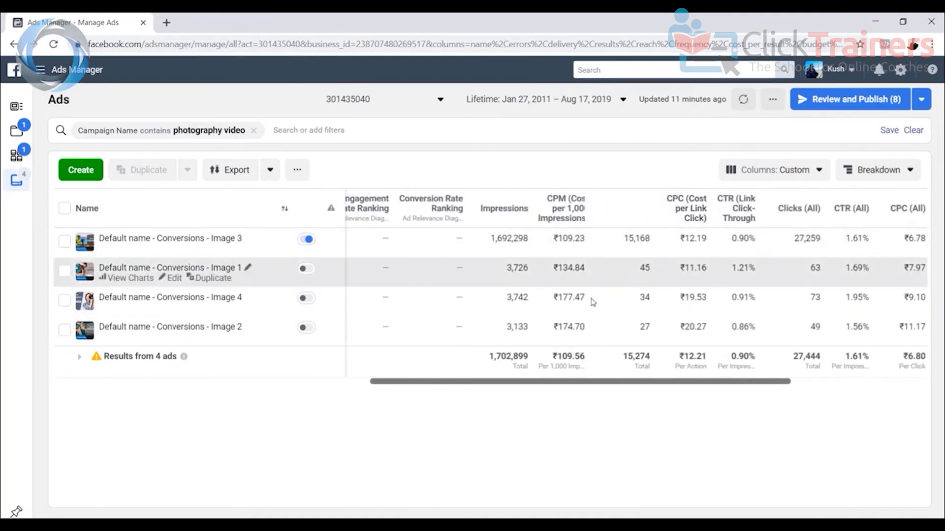
{"action": "left_click_drag", "start_coordinate": [763, 382], "coordinate": [840, 374]}
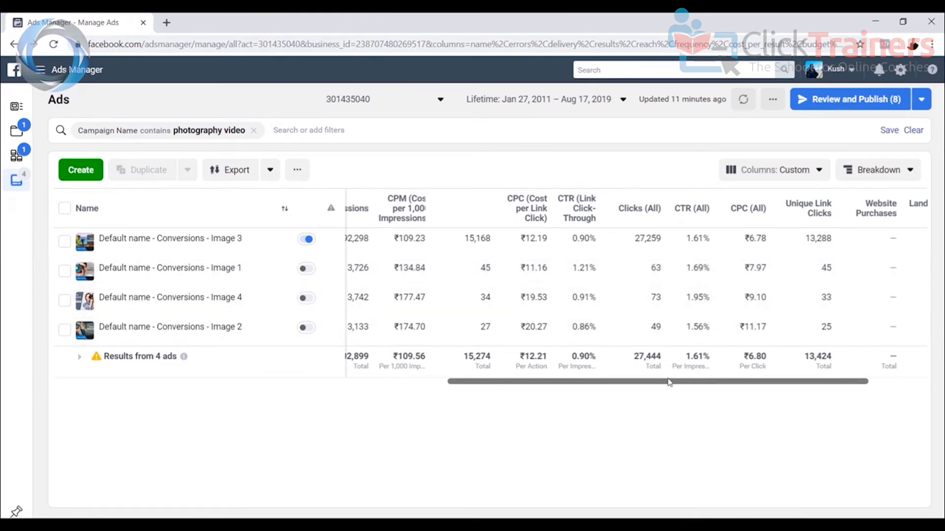
{"action": "left_click_drag", "start_coordinate": [671, 385], "coordinate": [286, 391]}
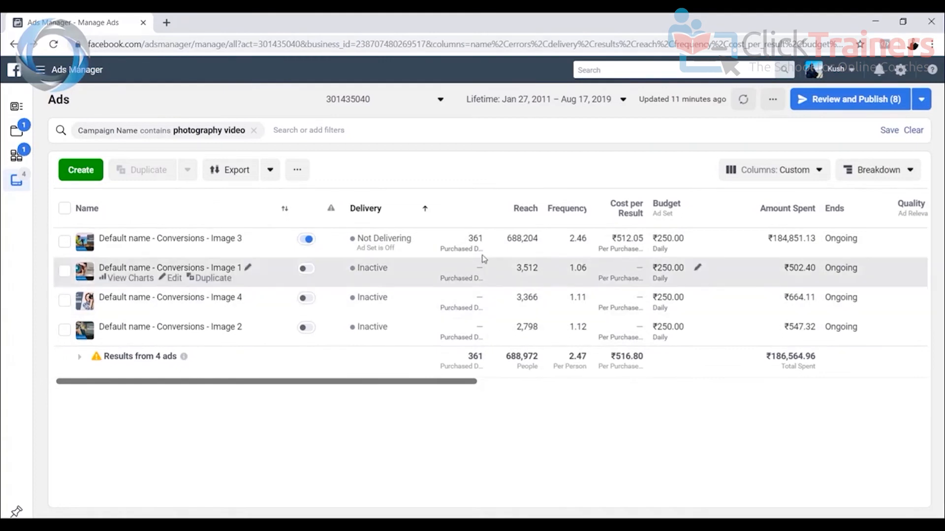
{"action": "mouse_move", "coordinate": [474, 239]}
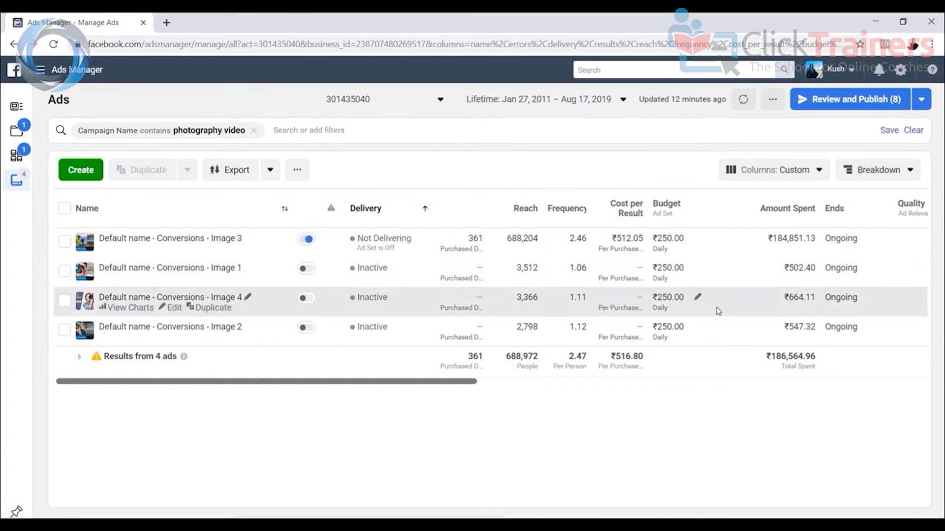
{"action": "left_click_drag", "start_coordinate": [467, 382], "coordinate": [789, 375]}
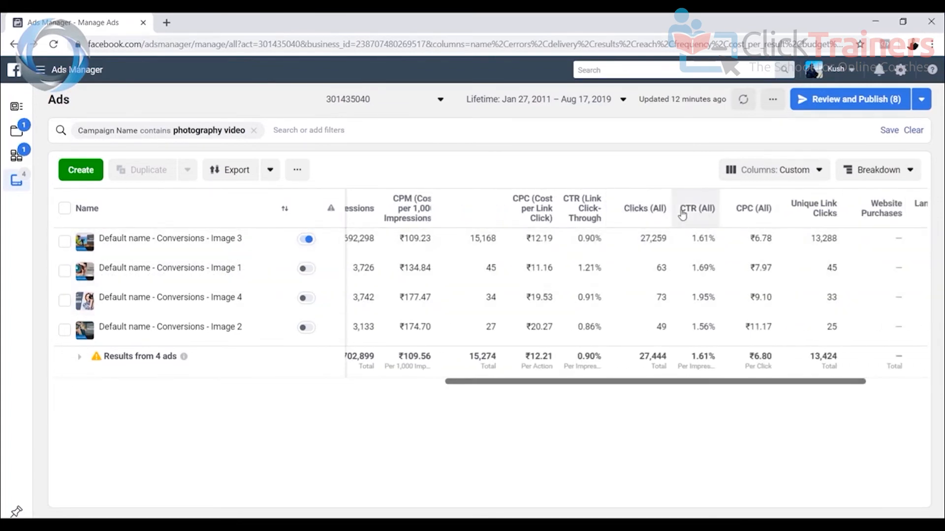
{"action": "left_click_drag", "start_coordinate": [787, 379], "coordinate": [481, 385]}
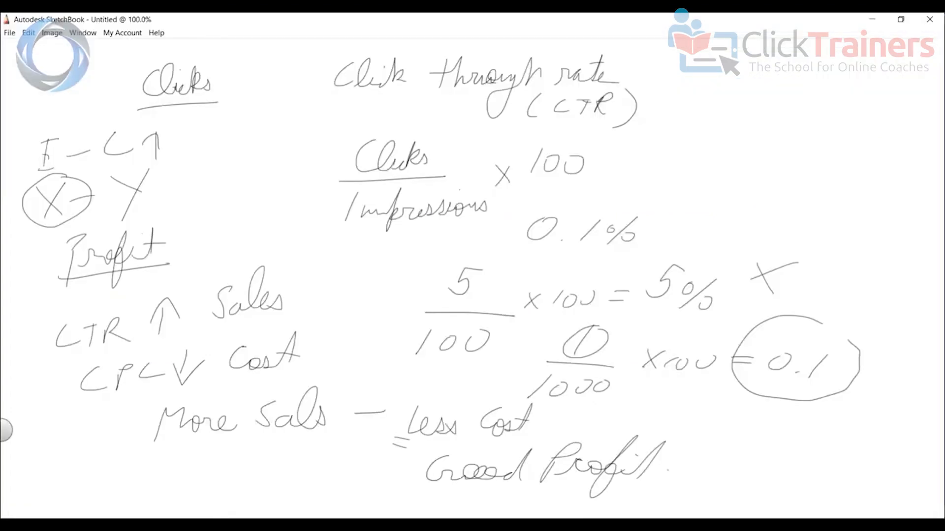
{"action": "left_click", "coordinate": [9, 35]}
{"action": "left_click", "coordinate": [34, 58]}
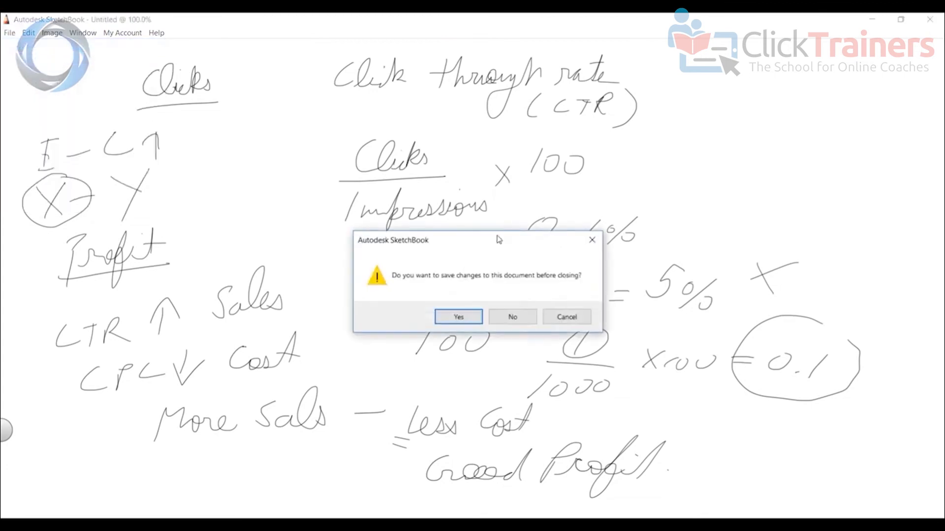
{"action": "left_click", "coordinate": [458, 317]}
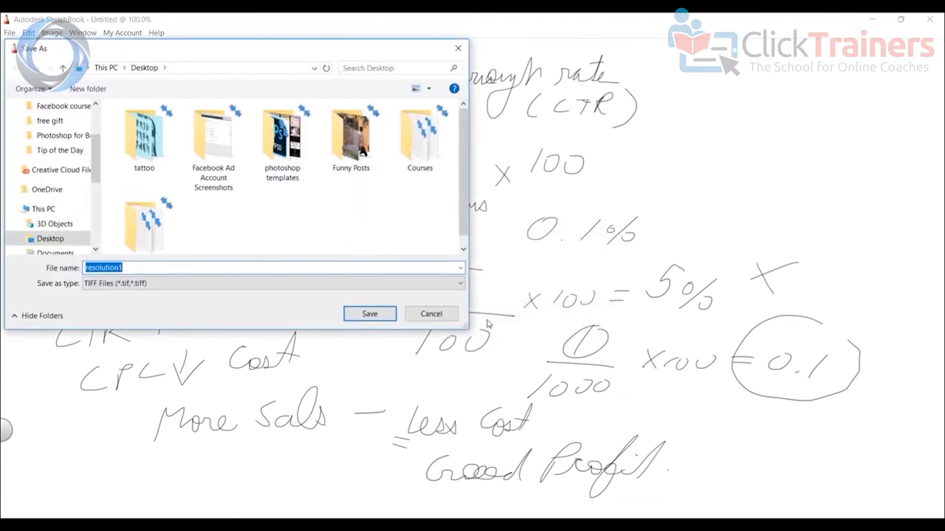
Start a new blank canvas, discarding the handwritten CTR notes without saving
{"action": "left_click", "coordinate": [8, 34]}
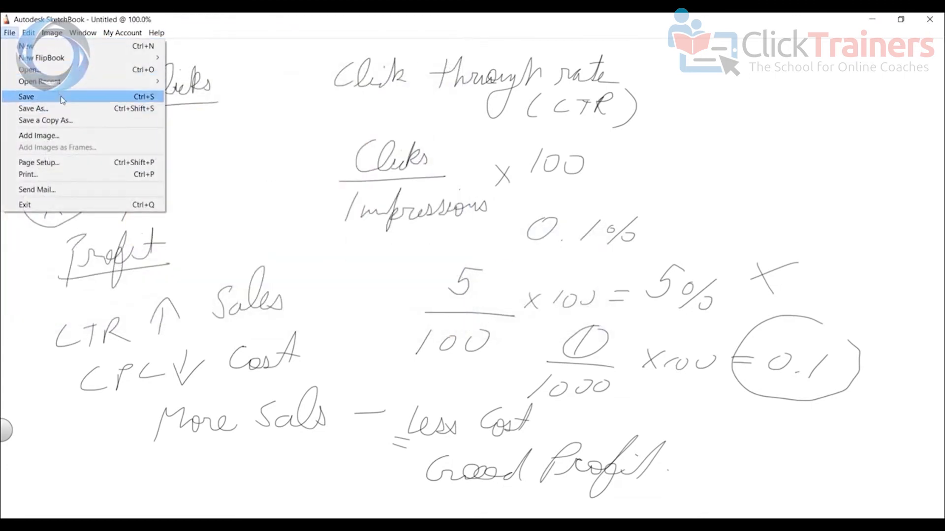
{"action": "left_click", "coordinate": [66, 46]}
{"action": "left_click", "coordinate": [512, 315]}
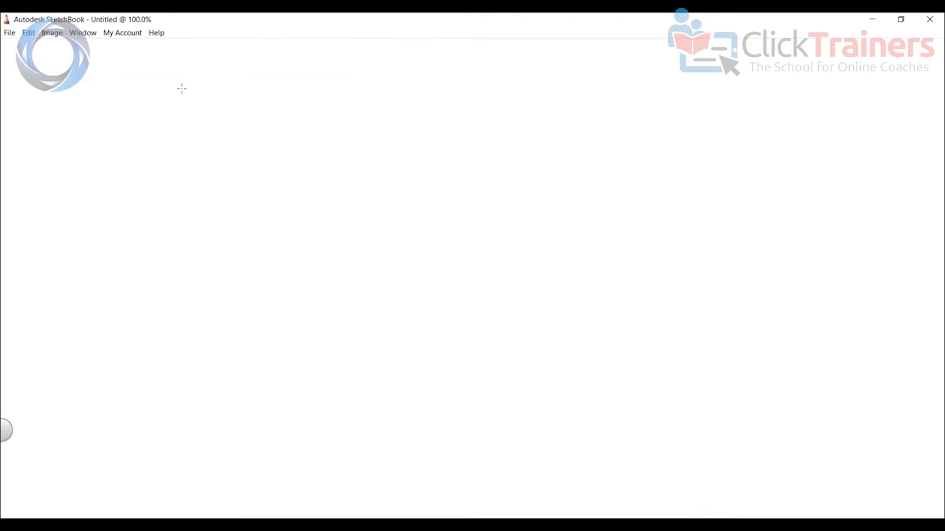
Handwrite an underlined "18 – 65" near the canvas's upper edge and an underlined "10 sales" beside it
{"action": "mouse_move", "coordinate": [187, 75]}
{"action": "left_mouse_down"}
{"action": "mouse_move", "coordinate": [176, 104]}
{"action": "mouse_move", "coordinate": [203, 99]}
{"action": "mouse_move", "coordinate": [213, 72]}
{"action": "mouse_move", "coordinate": [266, 91]}
{"action": "left_mouse_up"}
{"action": "left_click_drag", "start_coordinate": [318, 66], "coordinate": [292, 90]}
{"action": "left_click_drag", "start_coordinate": [354, 69], "coordinate": [348, 100]}
{"action": "left_click_drag", "start_coordinate": [166, 119], "coordinate": [377, 114]}
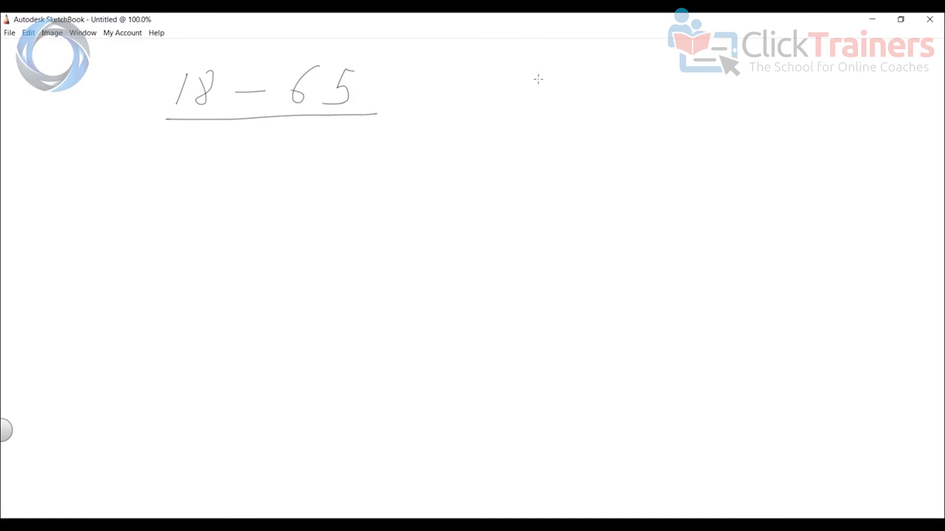
{"action": "mouse_move", "coordinate": [540, 65]}
{"action": "left_mouse_down"}
{"action": "mouse_move", "coordinate": [520, 92]}
{"action": "mouse_move", "coordinate": [547, 77]}
{"action": "mouse_move", "coordinate": [577, 101]}
{"action": "left_mouse_up"}
{"action": "mouse_move", "coordinate": [609, 92]}
{"action": "left_mouse_down"}
{"action": "mouse_move", "coordinate": [613, 100]}
{"action": "mouse_move", "coordinate": [651, 89]}
{"action": "mouse_move", "coordinate": [663, 109]}
{"action": "left_mouse_up"}
{"action": "left_click_drag", "start_coordinate": [522, 95], "coordinate": [670, 119]}
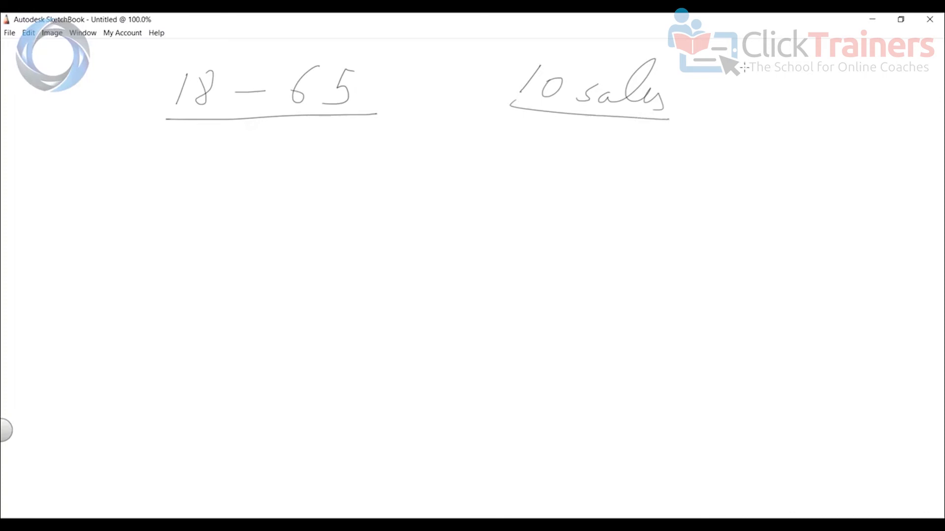
Handwrite an underlined "500 clicks" beside "10 sales" and circle both notes
{"action": "left_click_drag", "start_coordinate": [729, 69], "coordinate": [715, 87]}
{"action": "left_click_drag", "start_coordinate": [743, 78], "coordinate": [847, 101]}
{"action": "left_click_drag", "start_coordinate": [715, 112], "coordinate": [837, 127]}
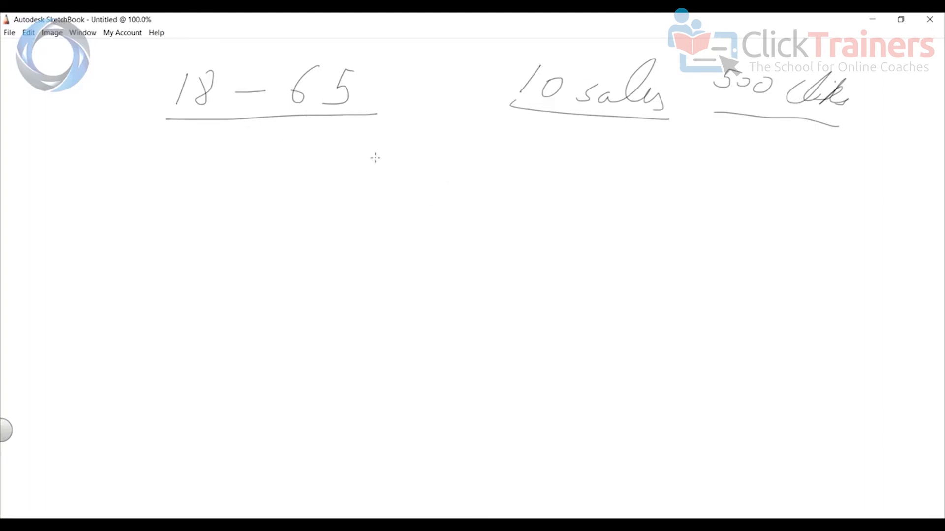
{"action": "left_click_drag", "start_coordinate": [488, 101], "coordinate": [537, 48]}
{"action": "mouse_move", "coordinate": [499, 114]}
{"action": "left_mouse_down"}
{"action": "mouse_move", "coordinate": [522, 128]}
{"action": "mouse_move", "coordinate": [701, 106]}
{"action": "mouse_move", "coordinate": [564, 43]}
{"action": "left_mouse_up"}
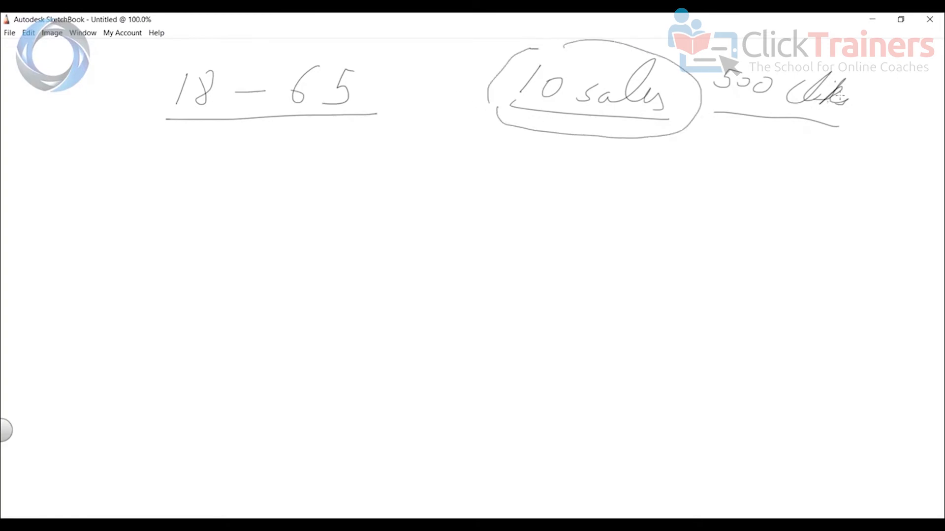
{"action": "mouse_move", "coordinate": [836, 74]}
{"action": "left_mouse_down"}
{"action": "mouse_move", "coordinate": [713, 50]}
{"action": "mouse_move", "coordinate": [817, 153]}
{"action": "mouse_move", "coordinate": [847, 87]}
{"action": "left_mouse_up"}
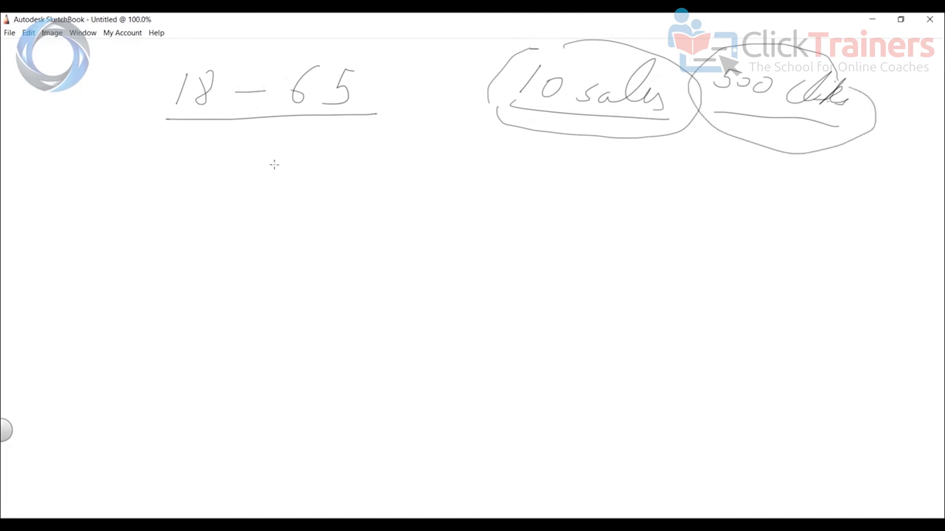
Handwrite a circled "28 – 35" below the 18 – 65 range and draw an arrow pointing up to "10 sales"
{"action": "mouse_move", "coordinate": [308, 170]}
{"action": "left_mouse_down"}
{"action": "mouse_move", "coordinate": [326, 168]}
{"action": "mouse_move", "coordinate": [332, 197]}
{"action": "left_mouse_up"}
{"action": "mouse_move", "coordinate": [345, 169]}
{"action": "left_mouse_down"}
{"action": "mouse_move", "coordinate": [356, 183]}
{"action": "mouse_move", "coordinate": [411, 177]}
{"action": "mouse_move", "coordinate": [433, 192]}
{"action": "mouse_move", "coordinate": [485, 143]}
{"action": "mouse_move", "coordinate": [525, 184]}
{"action": "left_mouse_up"}
{"action": "mouse_move", "coordinate": [445, 147]}
{"action": "left_mouse_down"}
{"action": "mouse_move", "coordinate": [526, 183]}
{"action": "mouse_move", "coordinate": [586, 134]}
{"action": "left_mouse_up"}
{"action": "left_click_drag", "start_coordinate": [586, 135], "coordinate": [573, 158]}
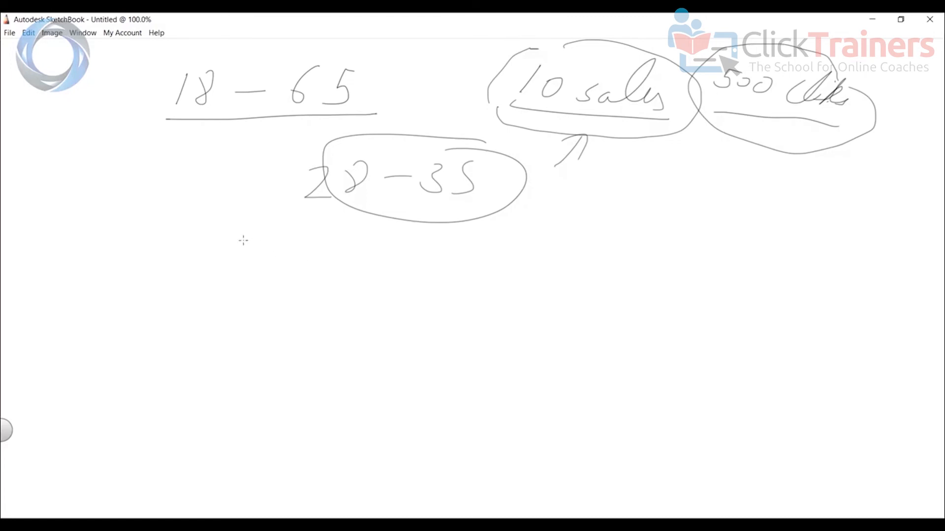
Handwrite "edit" under the circled age range, followed by a second circled "28 – 35"
{"action": "left_click_drag", "start_coordinate": [241, 246], "coordinate": [294, 261]}
{"action": "left_click_drag", "start_coordinate": [305, 247], "coordinate": [307, 264]}
{"action": "left_click", "coordinate": [312, 227]}
{"action": "left_click_drag", "start_coordinate": [320, 232], "coordinate": [315, 265]}
{"action": "left_click_drag", "start_coordinate": [306, 246], "coordinate": [340, 242]}
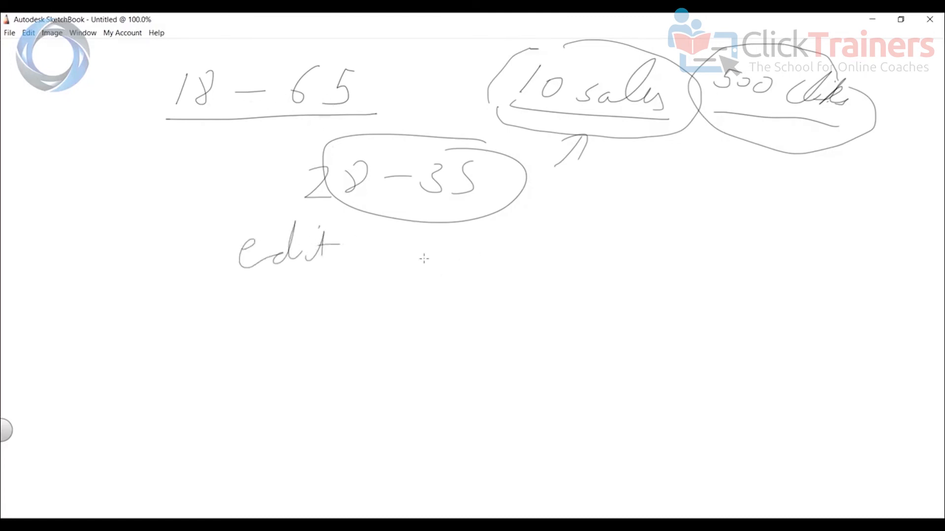
{"action": "left_click_drag", "start_coordinate": [409, 249], "coordinate": [435, 270]}
{"action": "mouse_move", "coordinate": [471, 238]}
{"action": "left_mouse_down"}
{"action": "mouse_move", "coordinate": [458, 273]}
{"action": "mouse_move", "coordinate": [524, 258]}
{"action": "left_mouse_up"}
{"action": "left_click_drag", "start_coordinate": [477, 235], "coordinate": [462, 237]}
{"action": "mouse_move", "coordinate": [526, 235]}
{"action": "left_mouse_down"}
{"action": "mouse_move", "coordinate": [543, 241]}
{"action": "mouse_move", "coordinate": [525, 269]}
{"action": "left_mouse_up"}
{"action": "left_click_drag", "start_coordinate": [578, 240], "coordinate": [550, 274]}
{"action": "mouse_move", "coordinate": [594, 229]}
{"action": "left_mouse_down"}
{"action": "mouse_move", "coordinate": [517, 212]}
{"action": "mouse_move", "coordinate": [606, 254]}
{"action": "mouse_move", "coordinate": [562, 227]}
{"action": "left_mouse_up"}
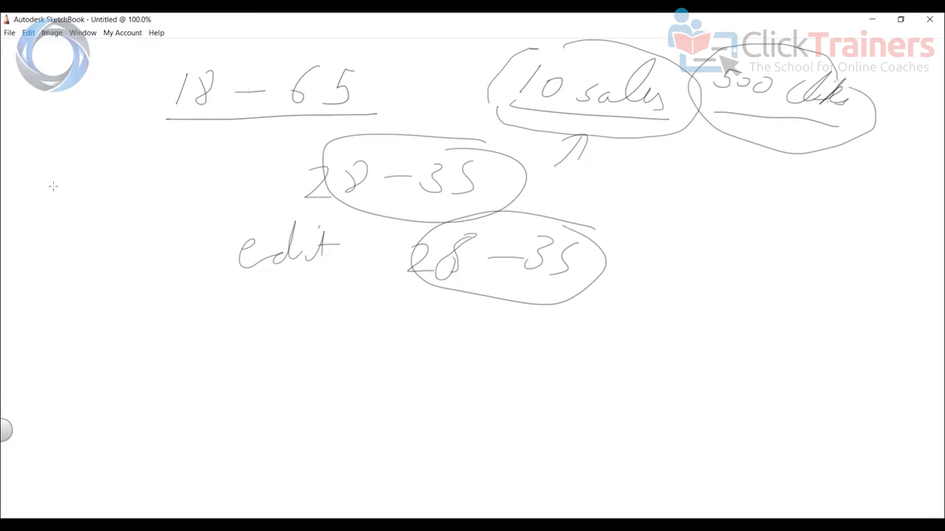
Handwrite a short note near the canvas's left edge, beside the circled age ranges and "edit"
{"action": "left_click_drag", "start_coordinate": [74, 168], "coordinate": [74, 193]}
{"action": "mouse_move", "coordinate": [75, 167]}
{"action": "left_mouse_down"}
{"action": "mouse_move", "coordinate": [94, 163]}
{"action": "mouse_move", "coordinate": [89, 191]}
{"action": "left_mouse_up"}
{"action": "left_click_drag", "start_coordinate": [101, 167], "coordinate": [113, 187]}
{"action": "left_click_drag", "start_coordinate": [113, 167], "coordinate": [106, 169]}
{"action": "left_click_drag", "start_coordinate": [163, 164], "coordinate": [203, 157]}
{"action": "mouse_move", "coordinate": [94, 235]}
{"action": "left_mouse_down"}
{"action": "mouse_move", "coordinate": [109, 252]}
{"action": "mouse_move", "coordinate": [122, 233]}
{"action": "mouse_move", "coordinate": [162, 228]}
{"action": "mouse_move", "coordinate": [199, 197]}
{"action": "left_mouse_up"}
{"action": "left_click_drag", "start_coordinate": [184, 225], "coordinate": [222, 213]}
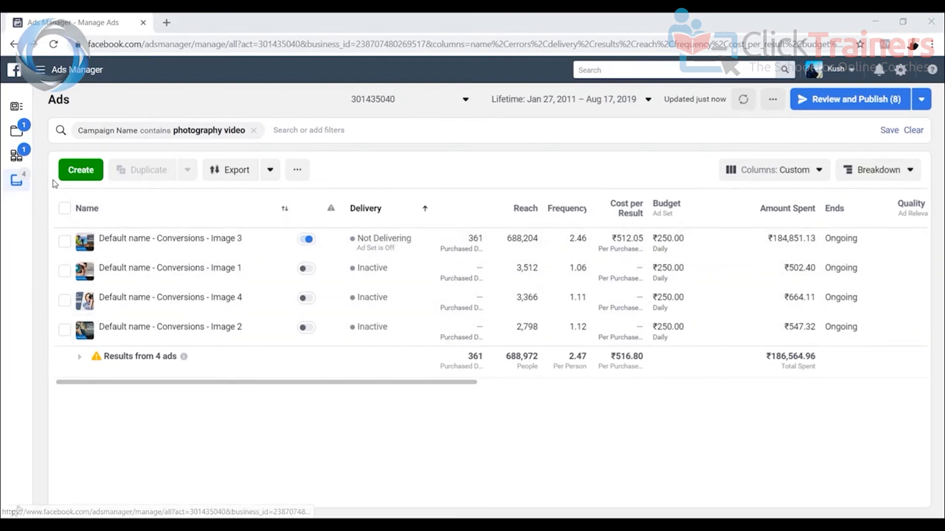
Switch to Ads Manager, show the ad sets and examine the results of the "Default placements - Lookalike Video Course Only" ad set
{"action": "mouse_move", "coordinate": [16, 157]}
{"action": "left_click", "coordinate": [46, 156]}
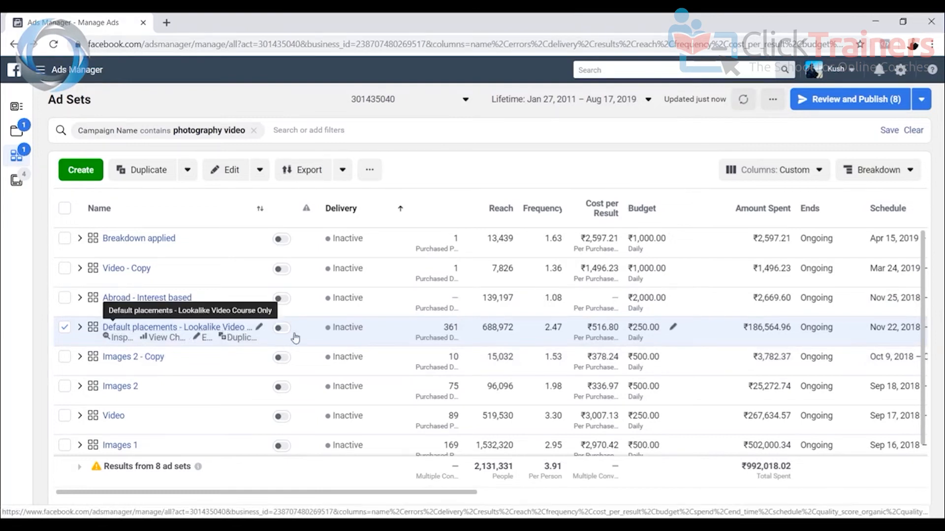
{"action": "mouse_move", "coordinate": [450, 329]}
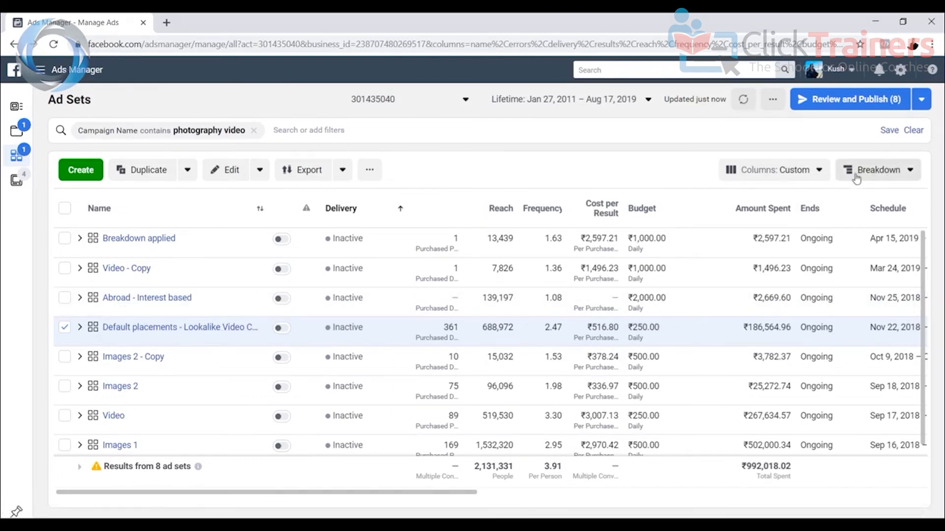
Review the time and delivery breakdown options and break the ad set results down by age
{"action": "left_click", "coordinate": [889, 176]}
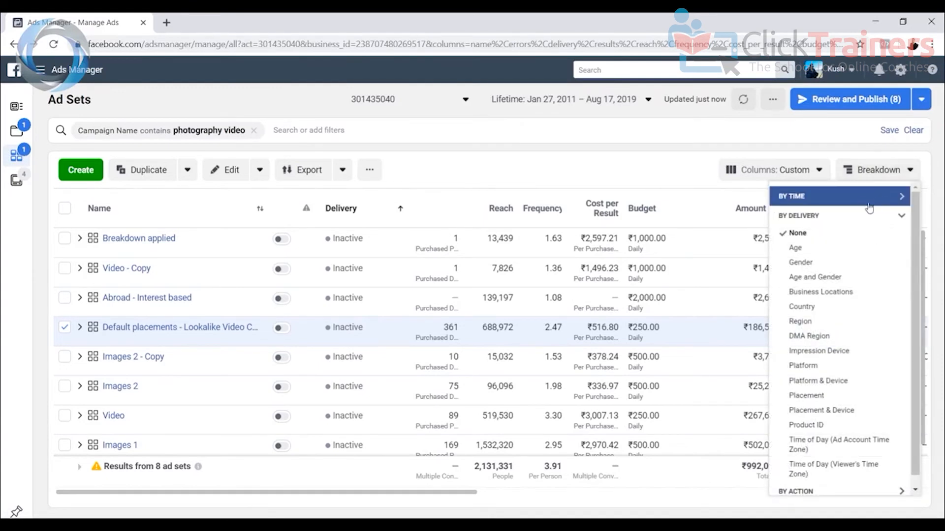
{"action": "left_click", "coordinate": [899, 220]}
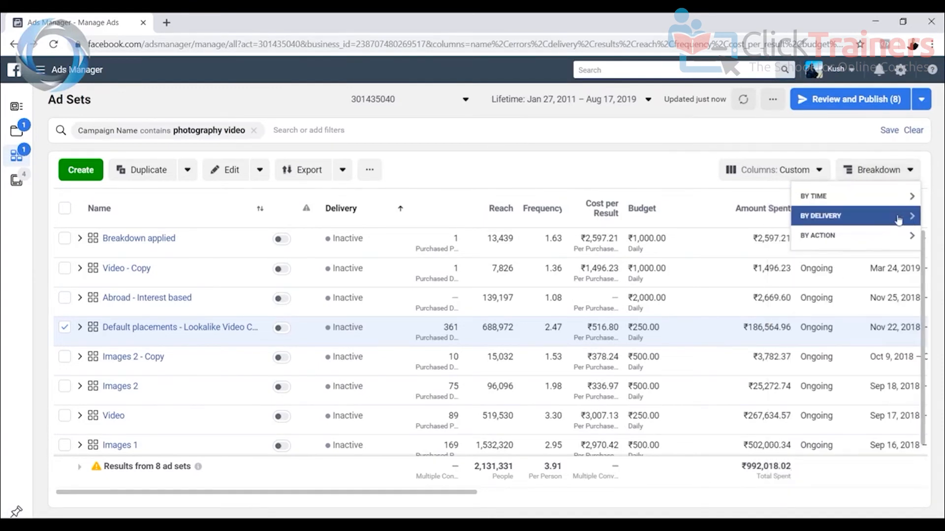
{"action": "left_click", "coordinate": [866, 196]}
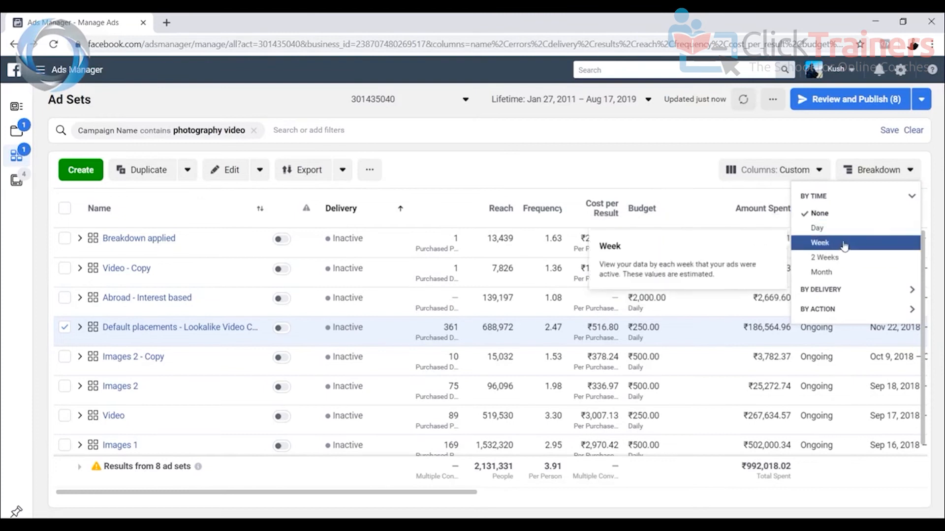
{"action": "left_click", "coordinate": [861, 199]}
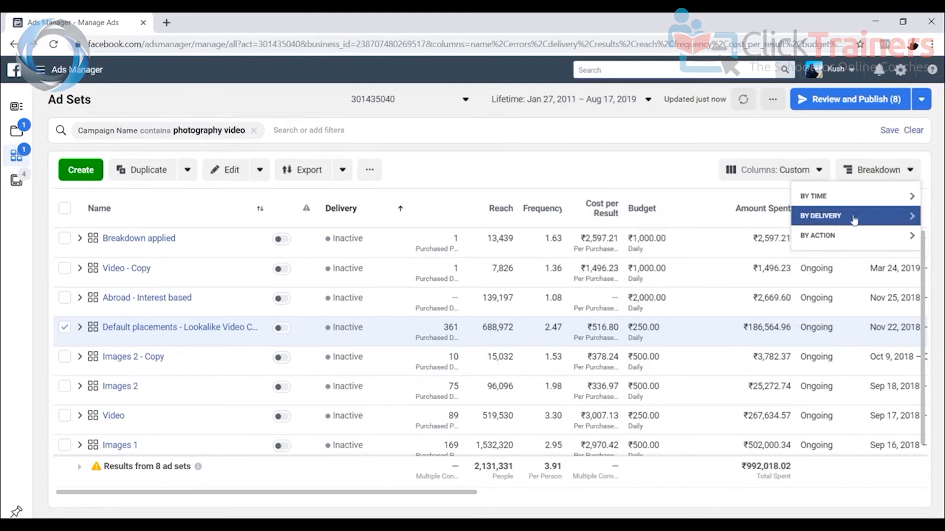
{"action": "left_click", "coordinate": [909, 222]}
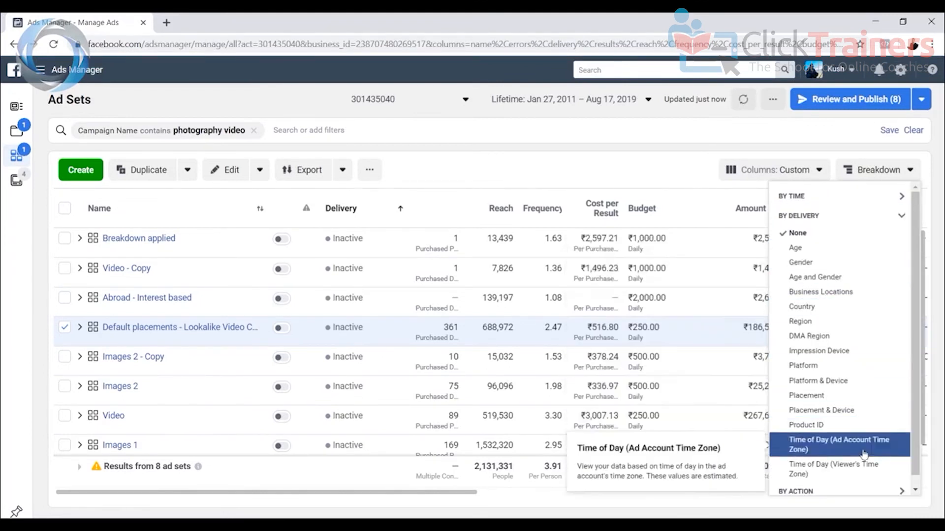
{"action": "left_click", "coordinate": [805, 249]}
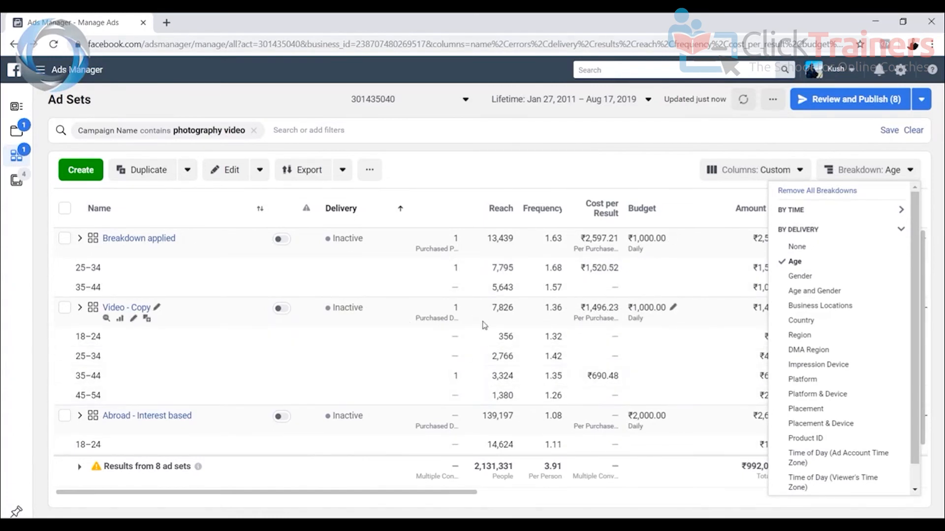
Examine the results, reach and cost per result of each age range in the Default placements lookalike ad set
{"action": "scroll", "coordinate": [408, 372], "scroll_direction": "down", "scroll_amount": 2}
{"action": "scroll", "coordinate": [407, 371], "scroll_direction": "up", "scroll_amount": 2}
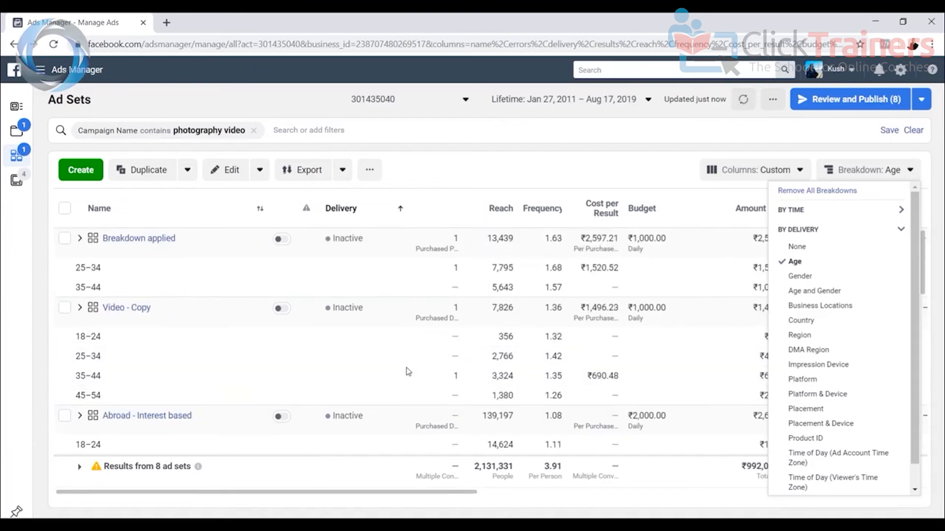
{"action": "scroll", "coordinate": [202, 375], "scroll_direction": "down", "scroll_amount": 3}
{"action": "scroll", "coordinate": [202, 376], "scroll_direction": "up", "scroll_amount": 3}
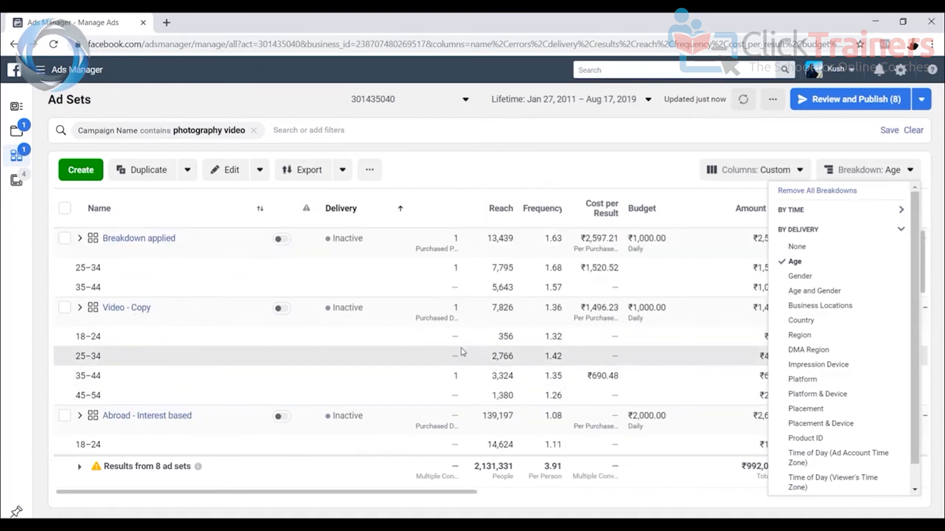
{"action": "scroll", "coordinate": [458, 339], "scroll_direction": "down", "scroll_amount": 5}
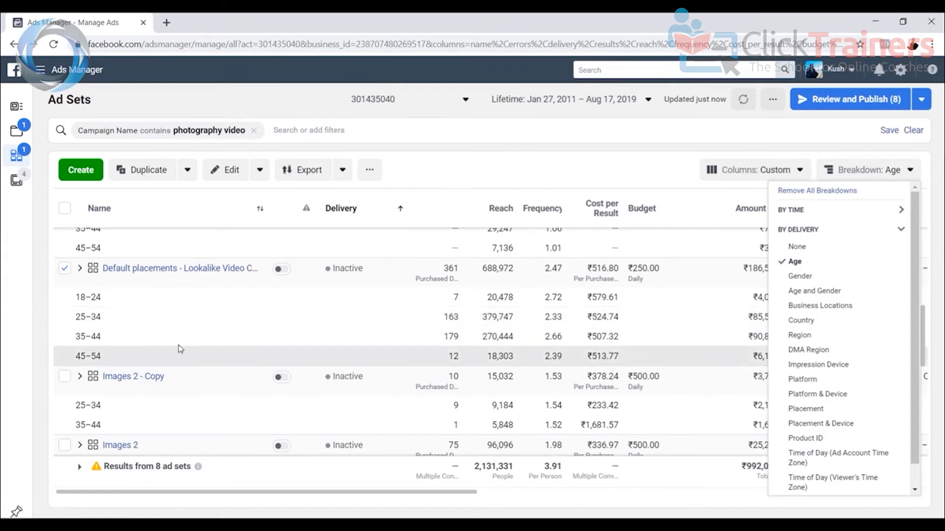
{"action": "mouse_move", "coordinate": [455, 288]}
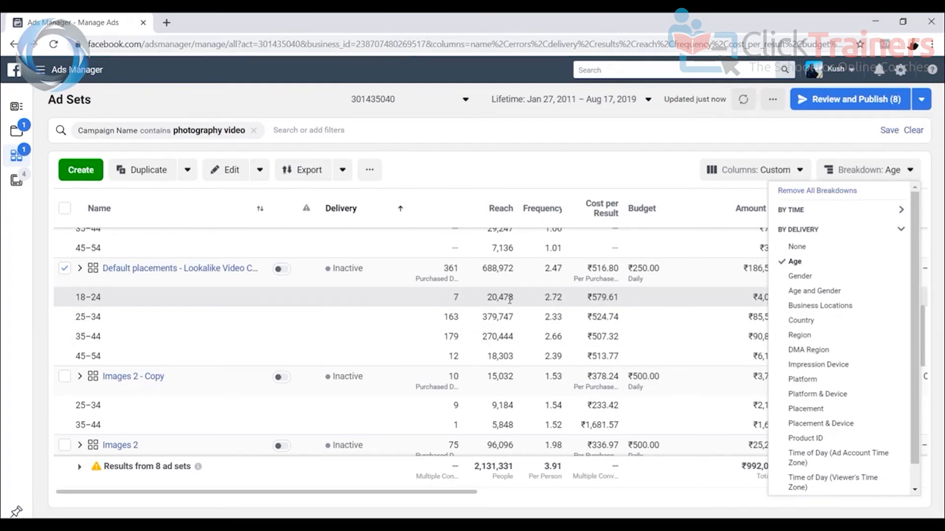
Compare link clicks, CPC and CTR across the lookalike ad set's age ranges with their purchases and amount spent
{"action": "left_click_drag", "start_coordinate": [439, 491], "coordinate": [738, 486]}
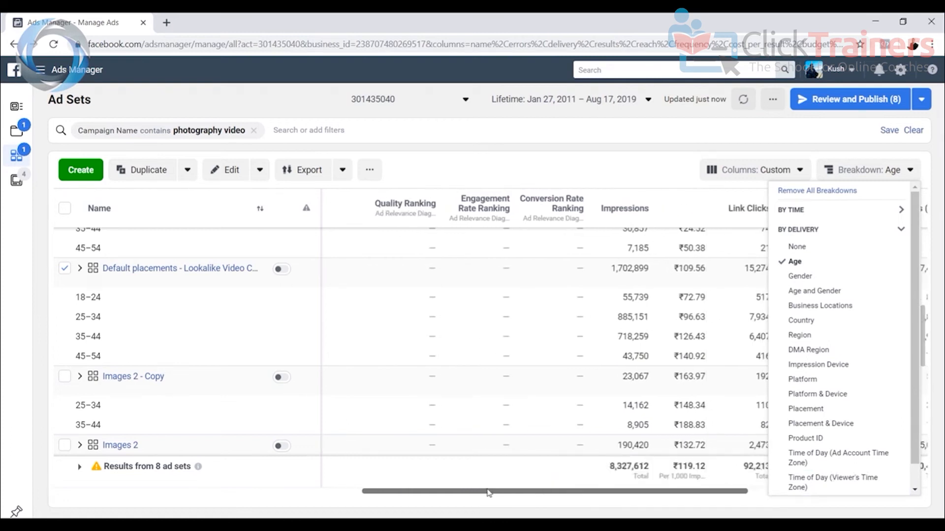
{"action": "left_click_drag", "start_coordinate": [466, 492], "coordinate": [586, 492]}
{"action": "left_click_drag", "start_coordinate": [595, 492], "coordinate": [613, 492]}
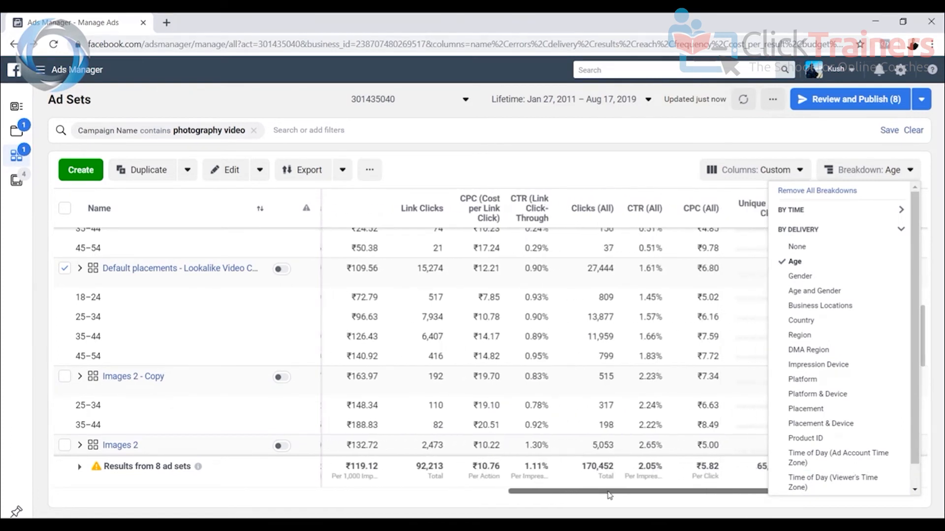
{"action": "left_click", "coordinate": [610, 492]}
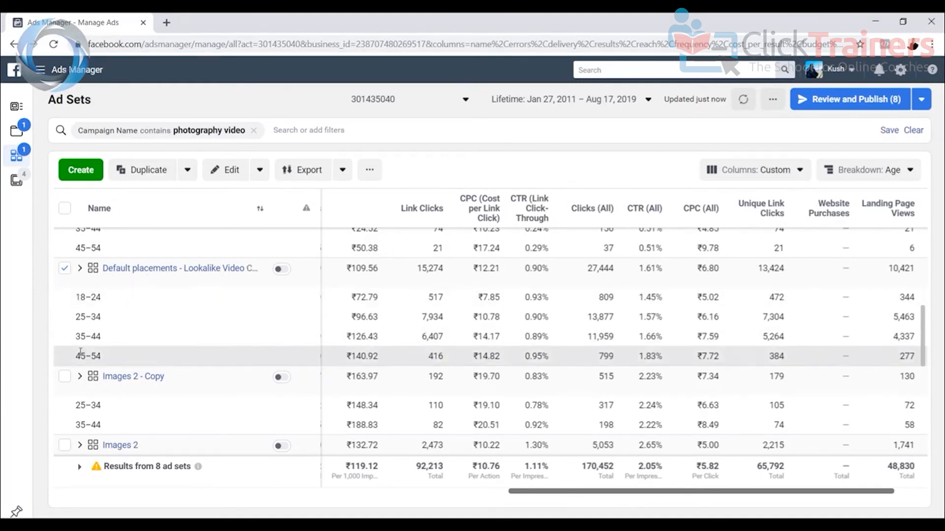
{"action": "left_click_drag", "start_coordinate": [521, 492], "coordinate": [15, 486]}
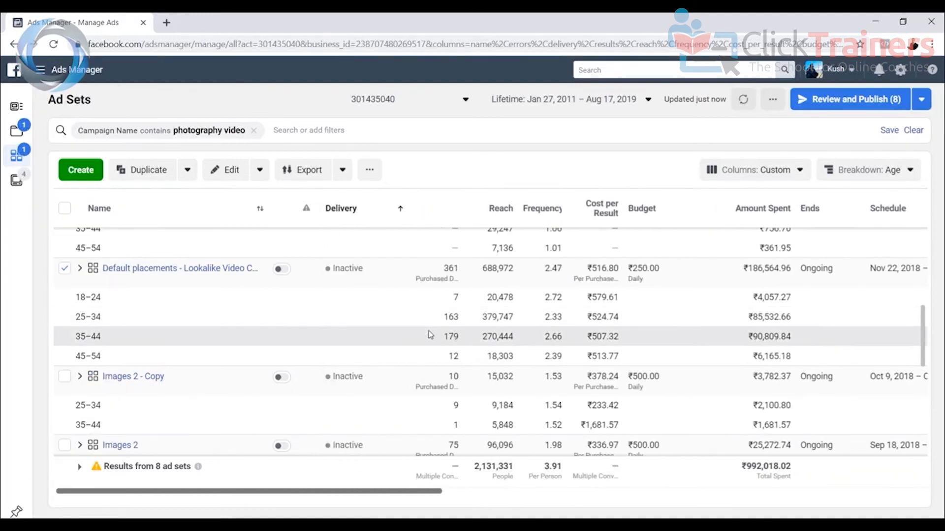
{"action": "mouse_move", "coordinate": [201, 281]}
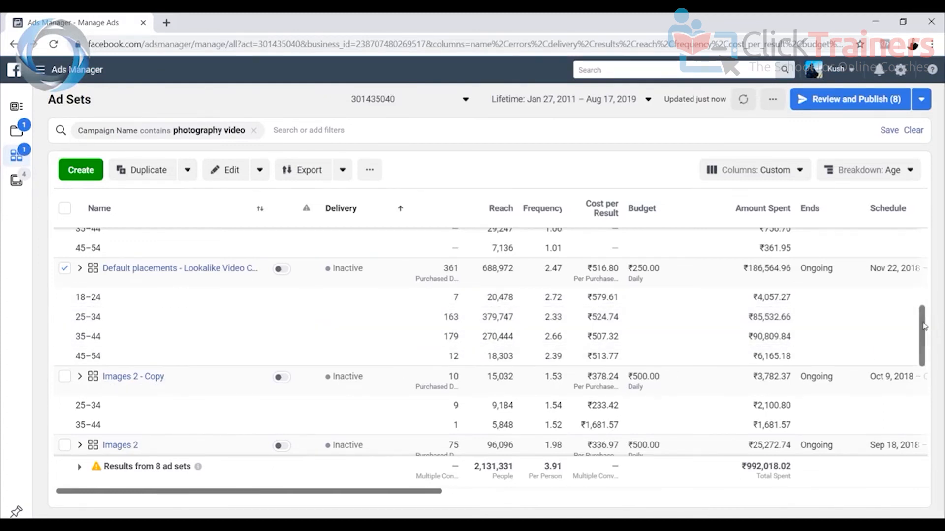
Compare the age ranges of the "Breakdown applied" ad set with those of the Default placements lookalike ad set
{"action": "left_click_drag", "start_coordinate": [923, 319], "coordinate": [923, 246]}
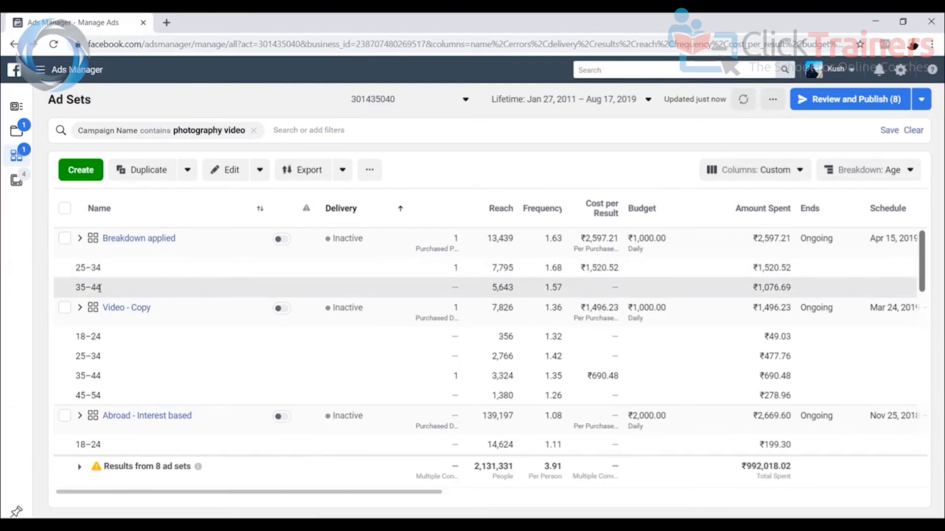
{"action": "mouse_move", "coordinate": [158, 250]}
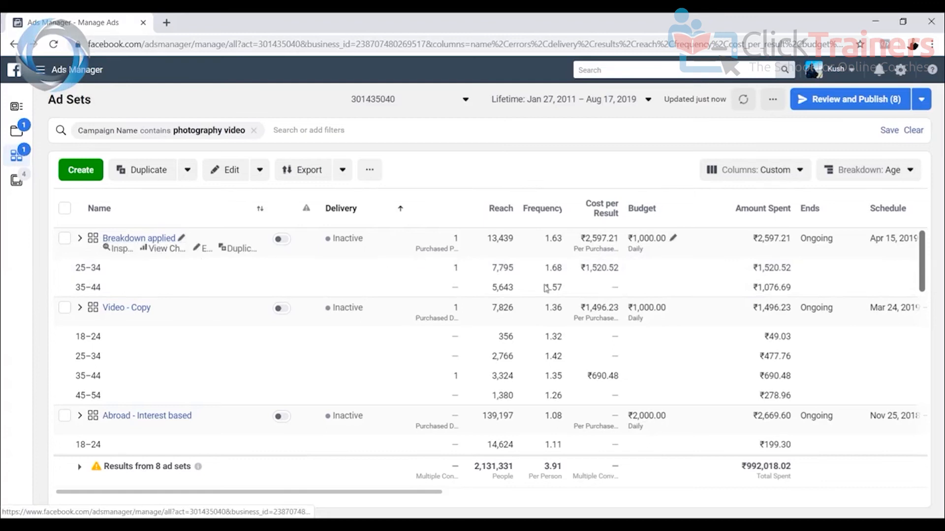
{"action": "scroll", "coordinate": [184, 371], "scroll_direction": "down", "scroll_amount": 5}
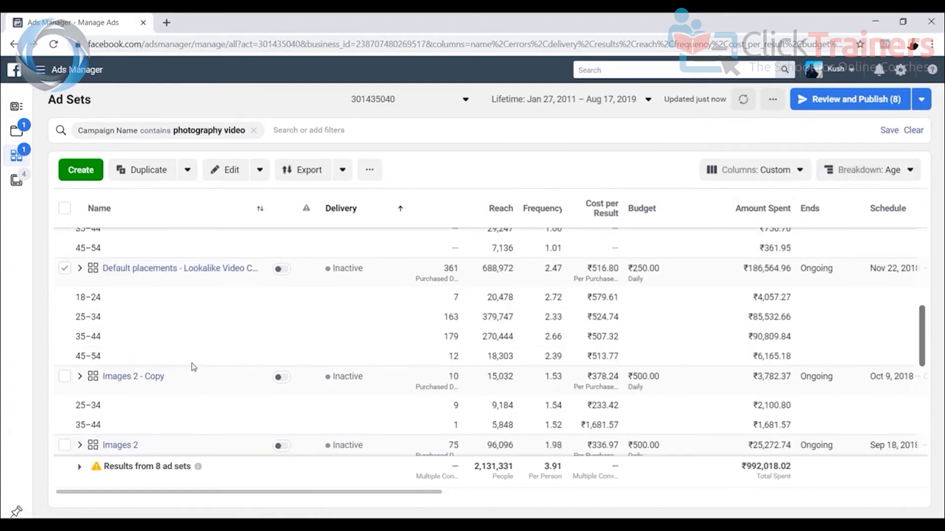
{"action": "scroll", "coordinate": [137, 317], "scroll_direction": "up", "scroll_amount": 5}
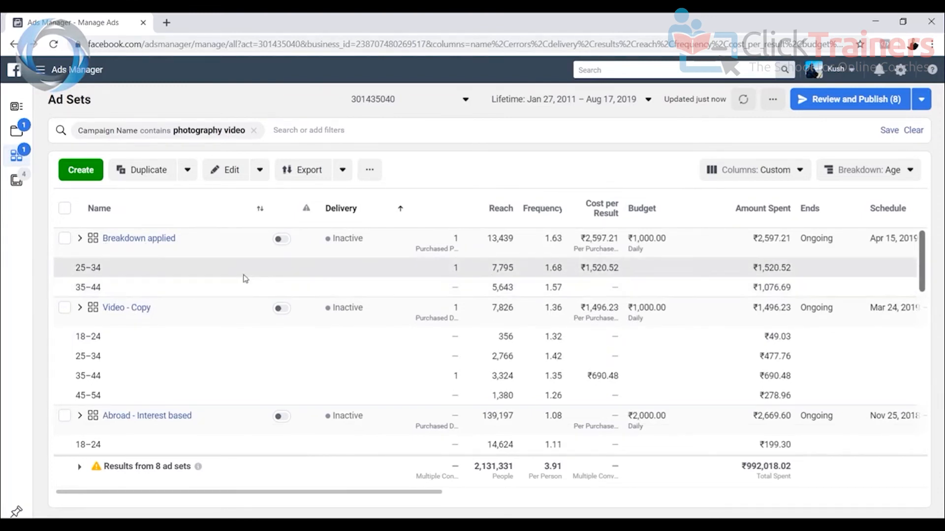
{"action": "mouse_move", "coordinate": [276, 251]}
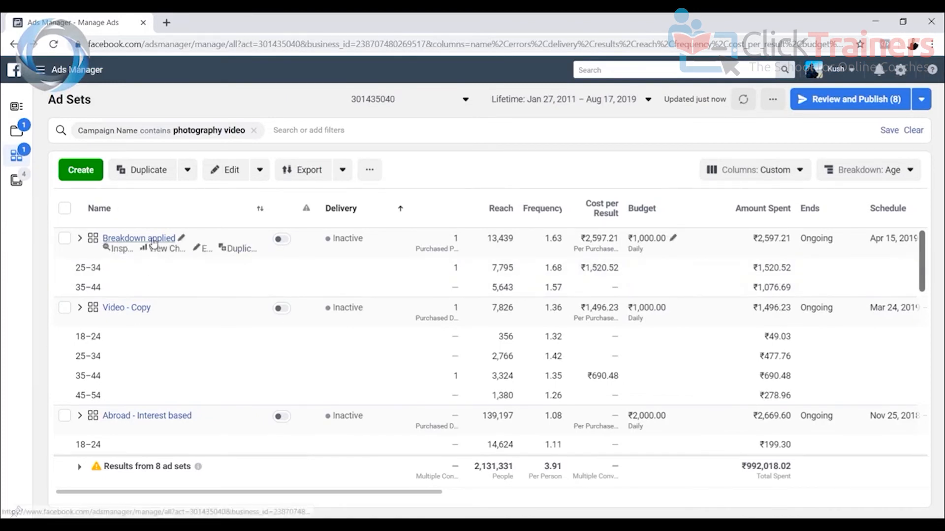
{"action": "scroll", "coordinate": [163, 340], "scroll_direction": "down", "scroll_amount": 3}
{"action": "scroll", "coordinate": [276, 344], "scroll_direction": "down", "scroll_amount": 3}
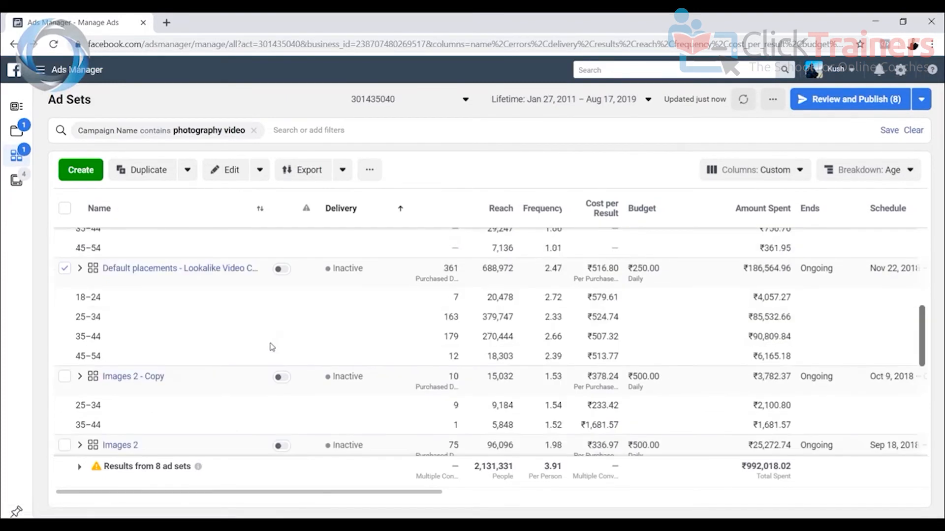
Break the ad set results down by gender and compare the lookalike ad set's purchases, link clicks, CPC and CTR
{"action": "left_click", "coordinate": [867, 176]}
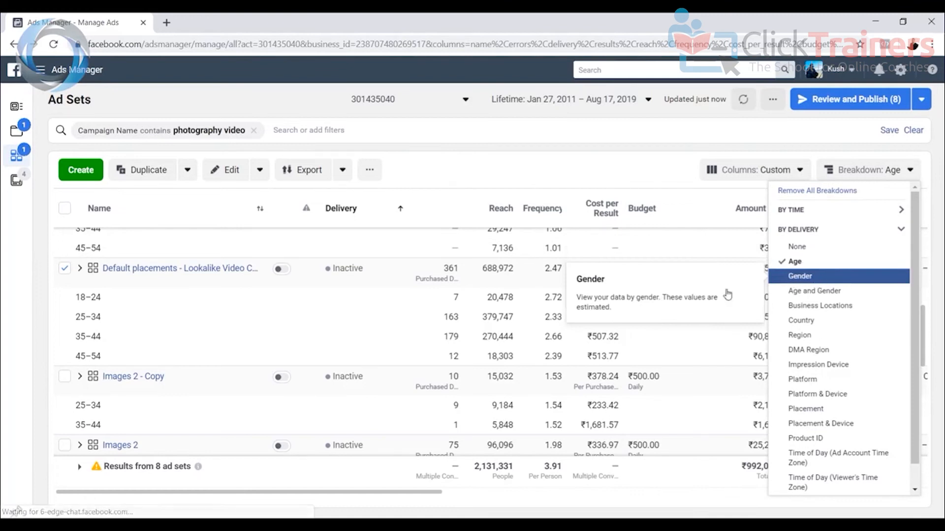
{"action": "left_click", "coordinate": [815, 278]}
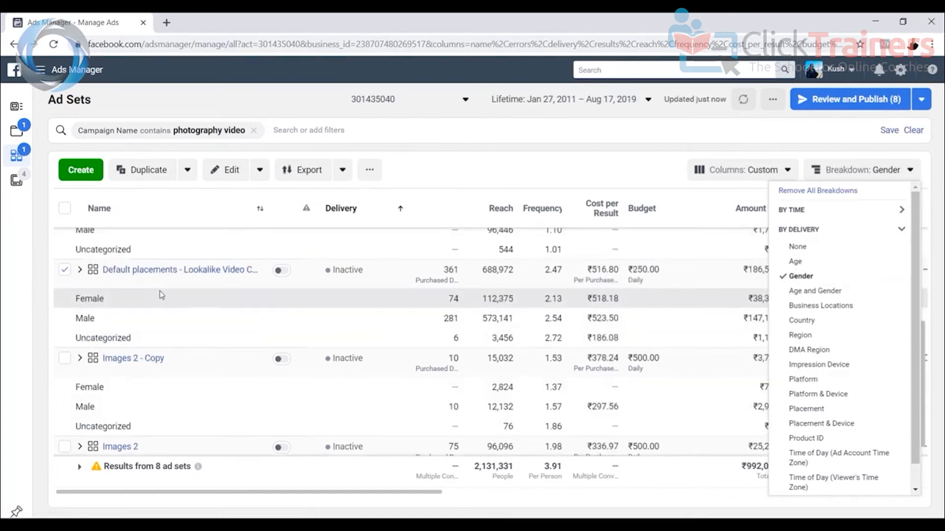
{"action": "scroll", "coordinate": [83, 303], "scroll_direction": "up", "scroll_amount": 1}
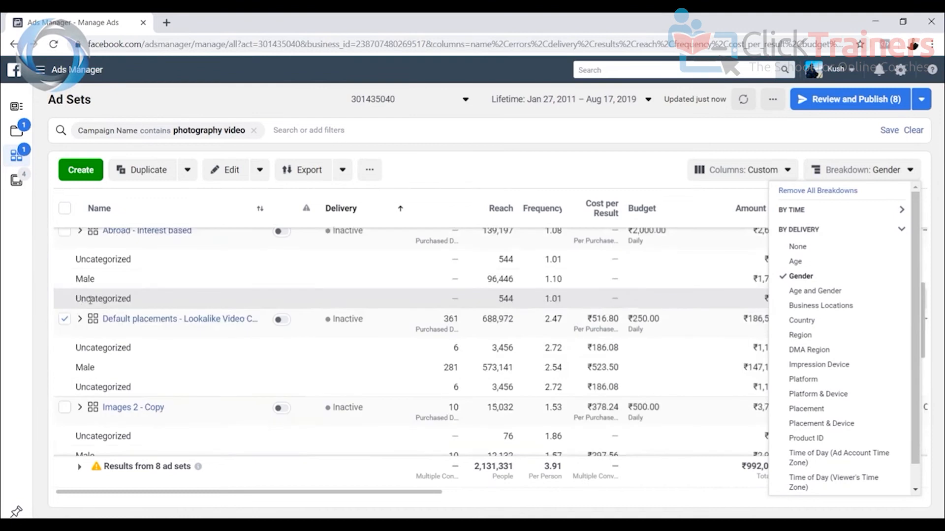
{"action": "scroll", "coordinate": [266, 337], "scroll_direction": "up", "scroll_amount": 3}
{"action": "scroll", "coordinate": [270, 339], "scroll_direction": "down", "scroll_amount": 3}
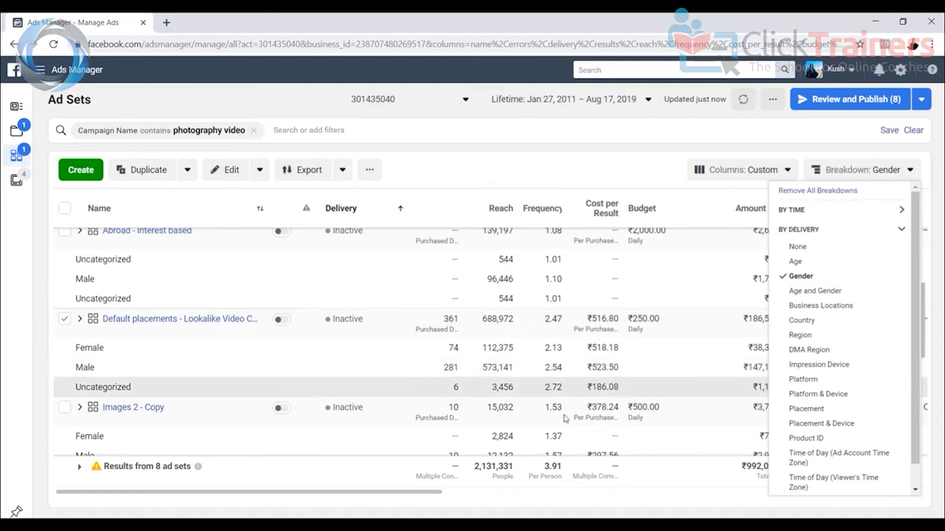
{"action": "left_click_drag", "start_coordinate": [440, 491], "coordinate": [829, 484]}
{"action": "left_click_drag", "start_coordinate": [541, 493], "coordinate": [617, 494]}
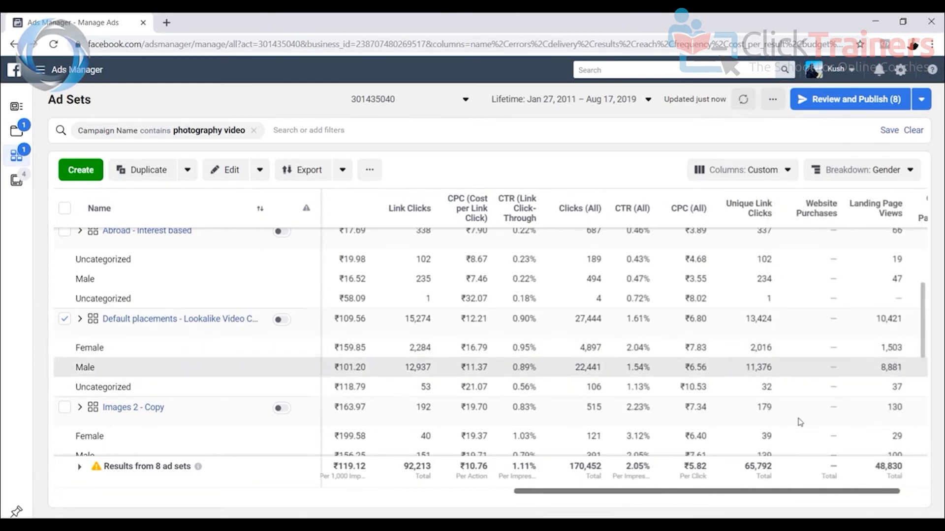
Compare the lookalike ad set's landing page views, cost per landing page view, results and amount spent by gender
{"action": "left_click_drag", "start_coordinate": [791, 494], "coordinate": [818, 494]}
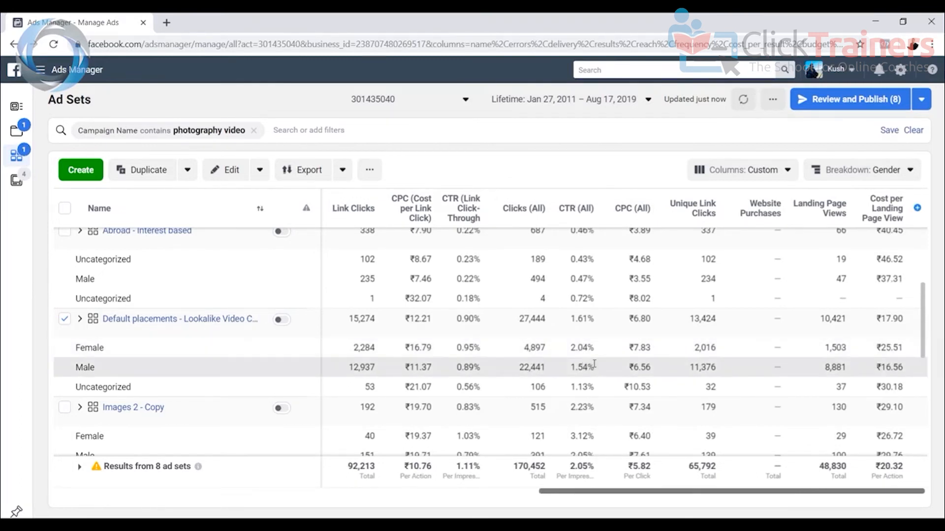
{"action": "left_click_drag", "start_coordinate": [616, 492], "coordinate": [107, 482]}
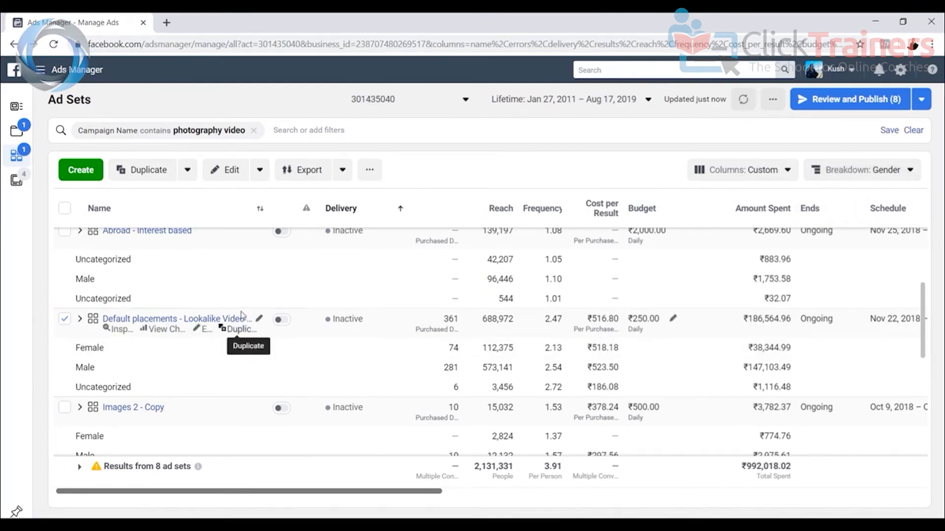
{"action": "mouse_move", "coordinate": [204, 333]}
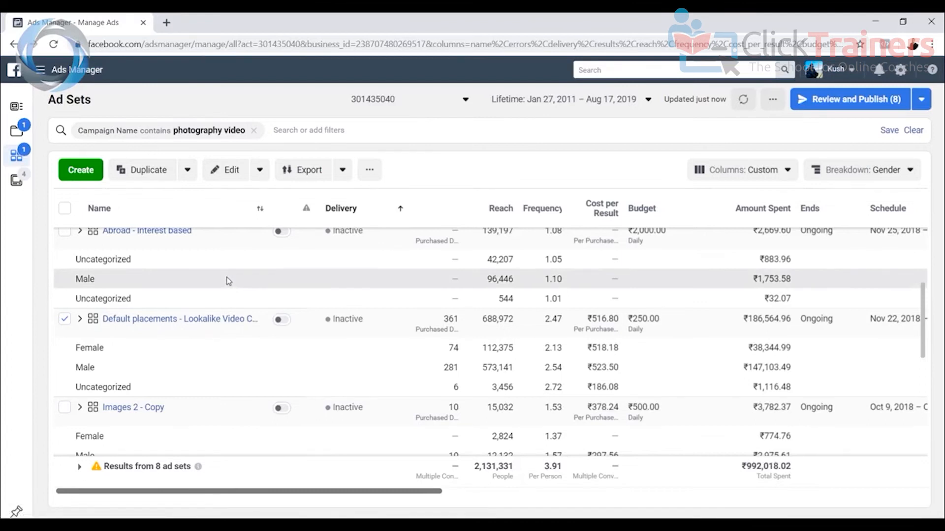
{"action": "scroll", "coordinate": [228, 280], "scroll_direction": "up", "scroll_amount": 3}
{"action": "mouse_move", "coordinate": [195, 248]}
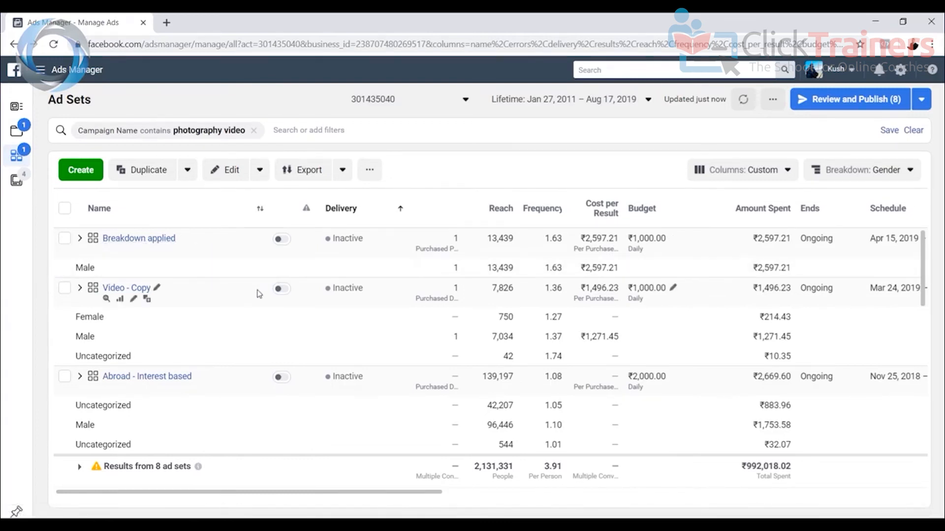
{"action": "scroll", "coordinate": [259, 294], "scroll_direction": "down", "scroll_amount": 3}
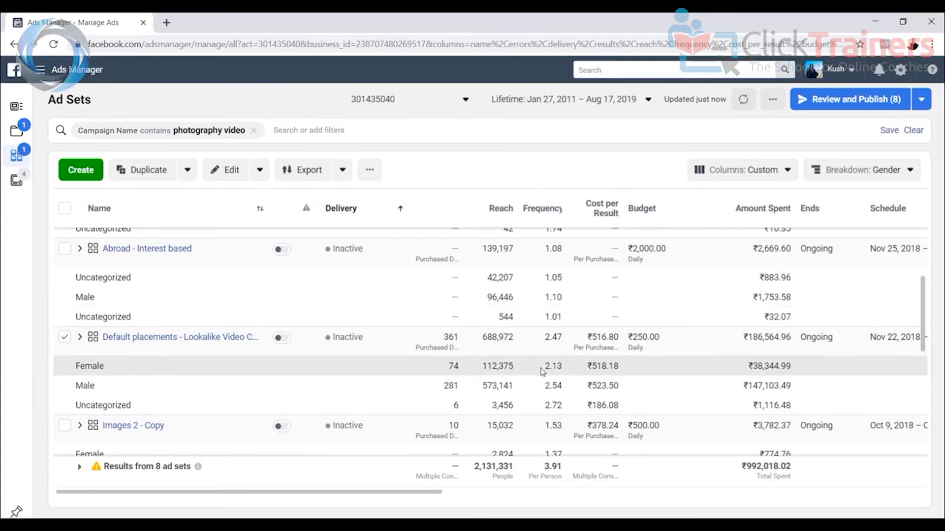
Switch the ad set breakdown from Gender to Region
{"action": "left_click", "coordinate": [900, 170]}
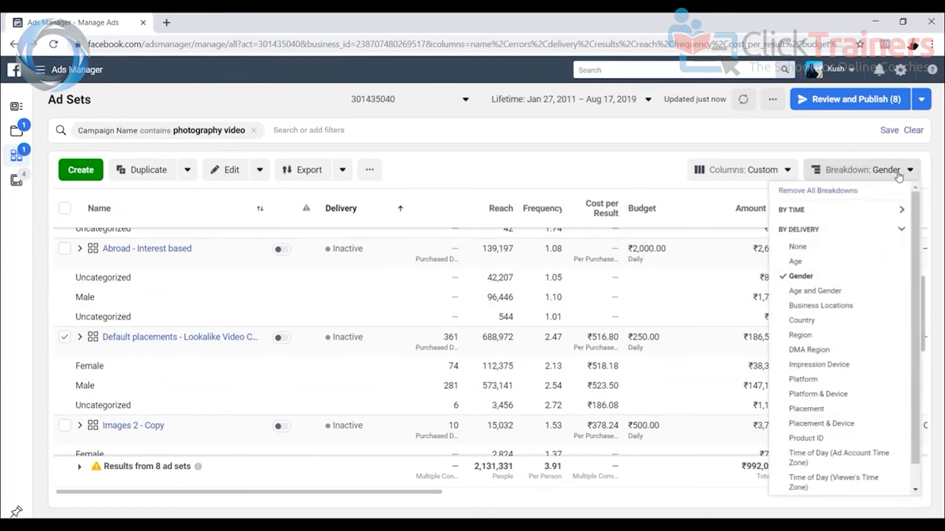
{"action": "left_click", "coordinate": [828, 315]}
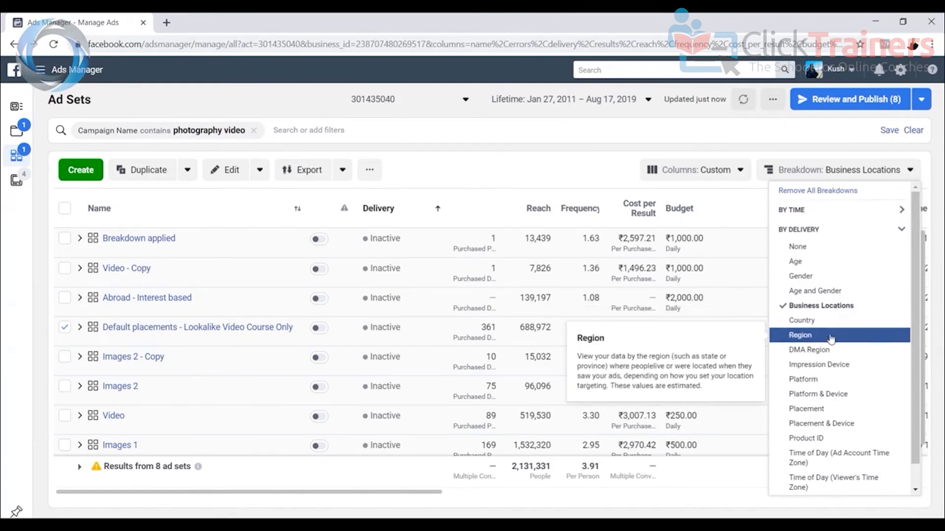
{"action": "left_click", "coordinate": [831, 338]}
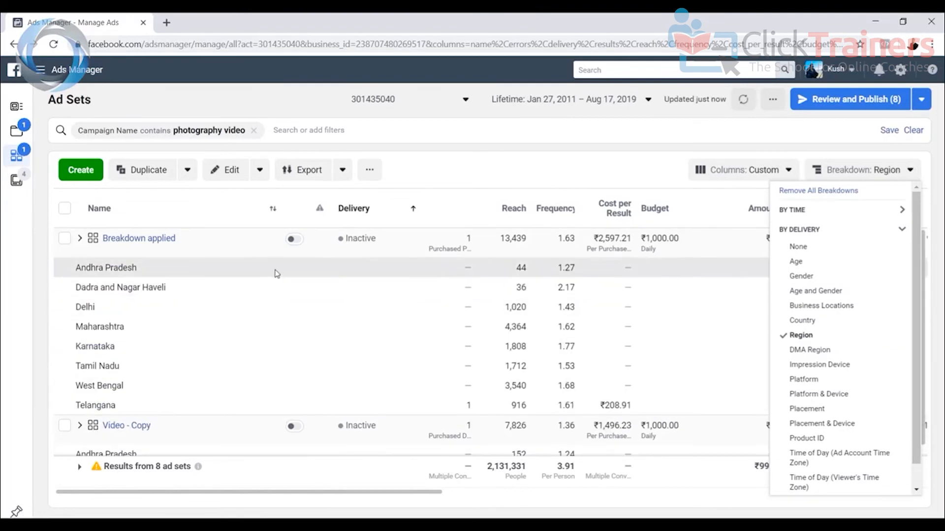
Examine the reach, frequency and cost per result of each region in the Breakdown applied, Video - Copy and Abroad - Interest based ad sets
{"action": "scroll", "coordinate": [264, 285], "scroll_direction": "down", "scroll_amount": 3}
{"action": "scroll", "coordinate": [264, 289], "scroll_direction": "up", "scroll_amount": 3}
{"action": "scroll", "coordinate": [267, 289], "scroll_direction": "down", "scroll_amount": 15}
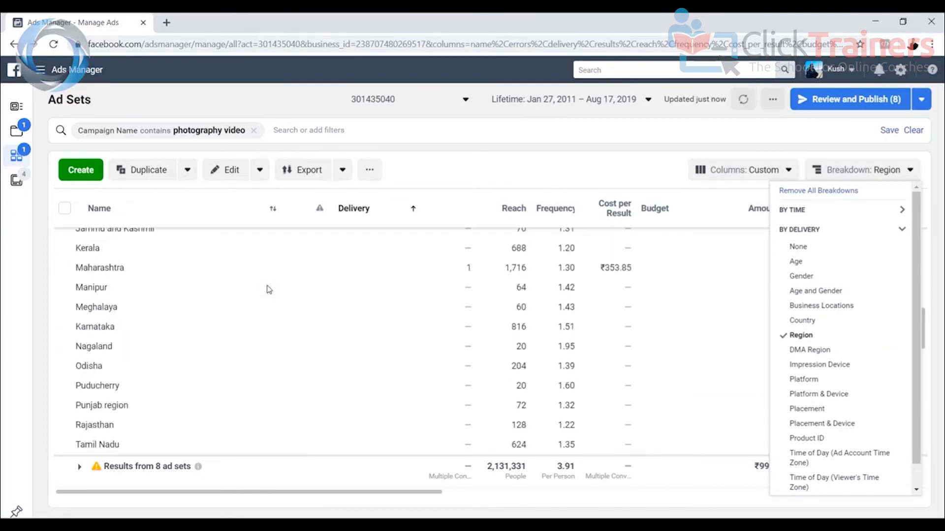
{"action": "scroll", "coordinate": [262, 320], "scroll_direction": "up", "scroll_amount": 3}
{"action": "scroll", "coordinate": [262, 320], "scroll_direction": "down", "scroll_amount": 3}
{"action": "scroll", "coordinate": [220, 300], "scroll_direction": "up", "scroll_amount": 3}
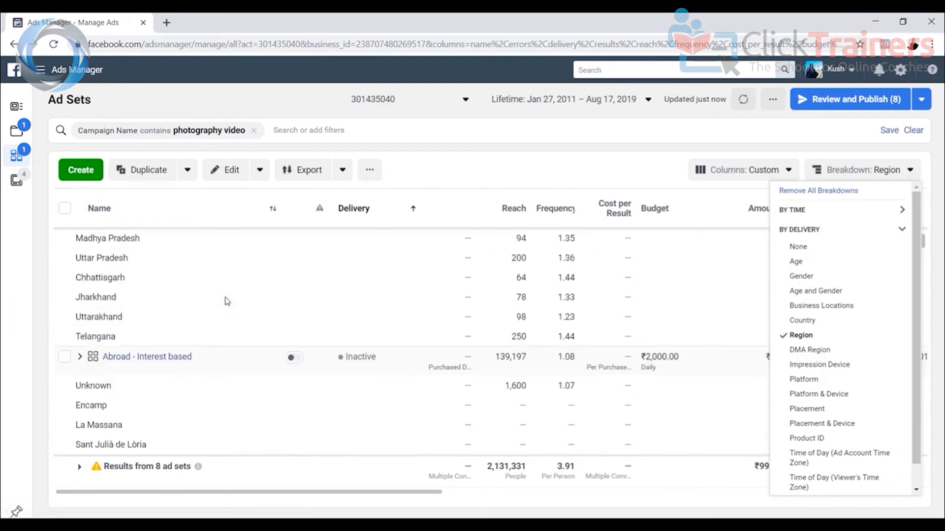
{"action": "scroll", "coordinate": [408, 346], "scroll_direction": "down", "scroll_amount": 12}
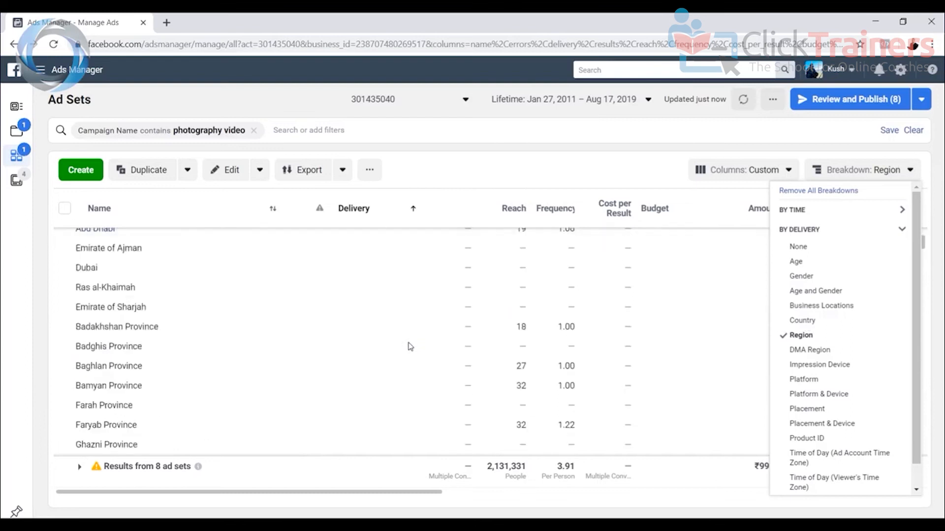
{"action": "scroll", "coordinate": [345, 339], "scroll_direction": "down", "scroll_amount": 15}
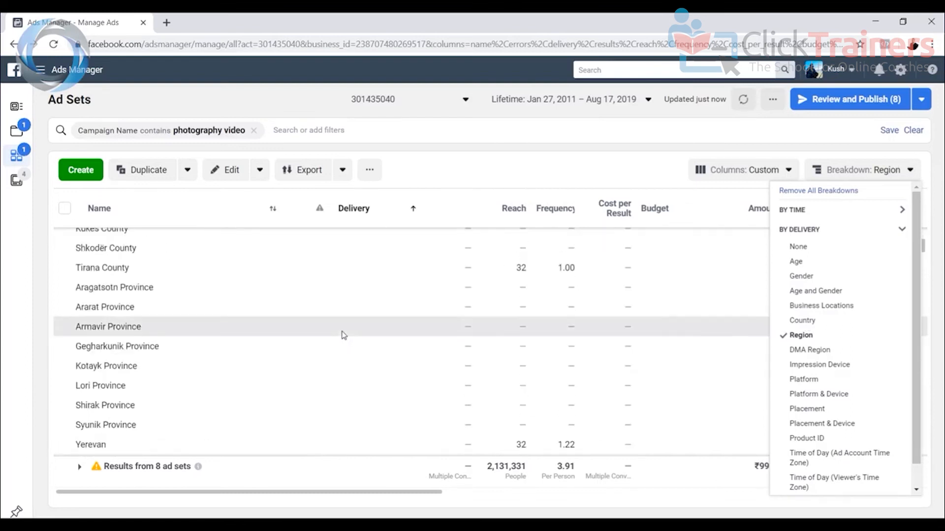
{"action": "scroll", "coordinate": [343, 334], "scroll_direction": "down", "scroll_amount": 5}
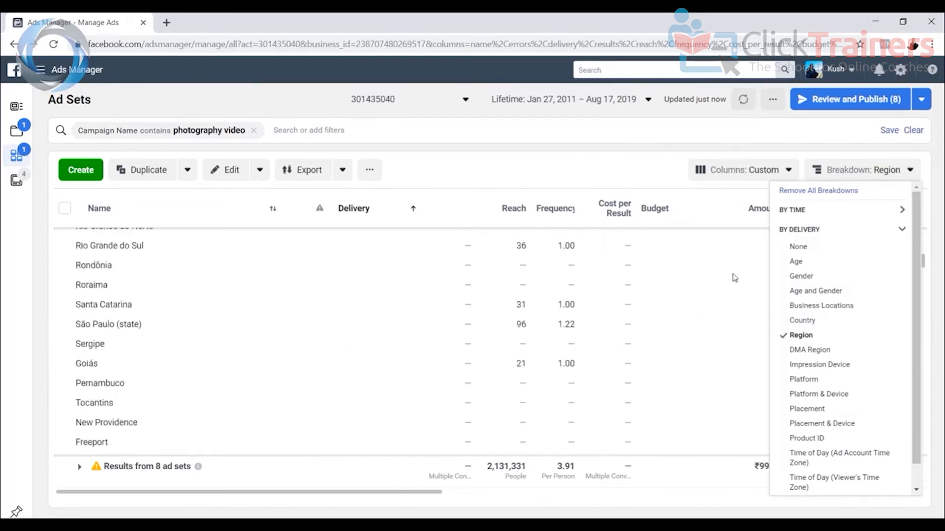
{"action": "left_click_drag", "start_coordinate": [923, 266], "coordinate": [938, 213]}
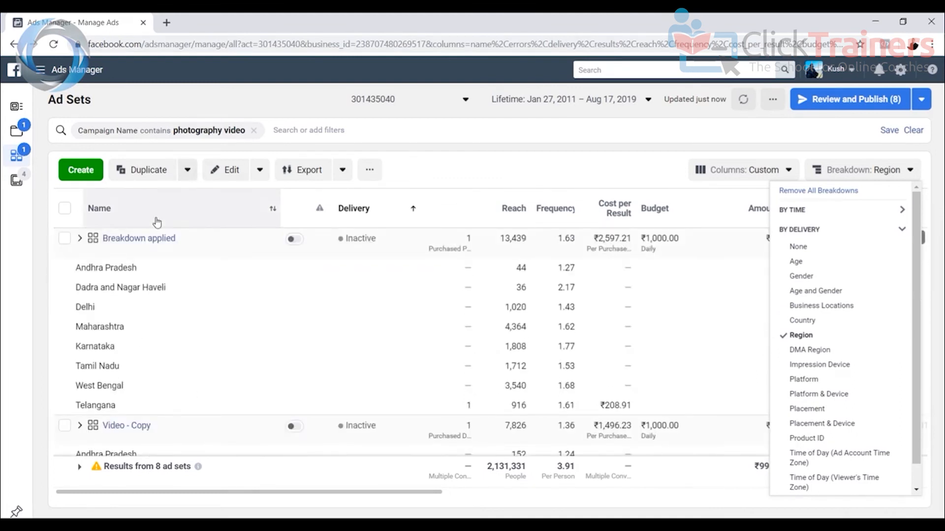
Remove all breakdowns from the ad set table and reapply the Region breakdown
{"action": "left_click", "coordinate": [79, 245]}
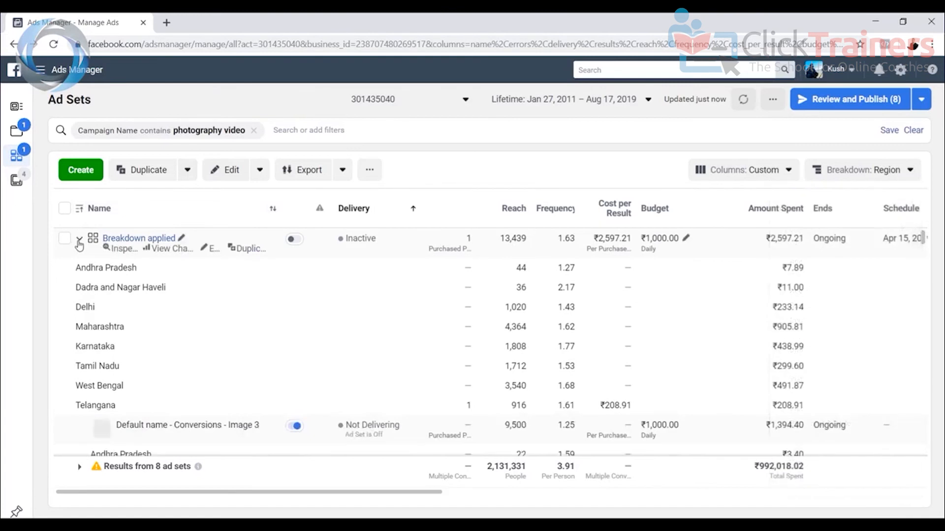
{"action": "left_click", "coordinate": [862, 170]}
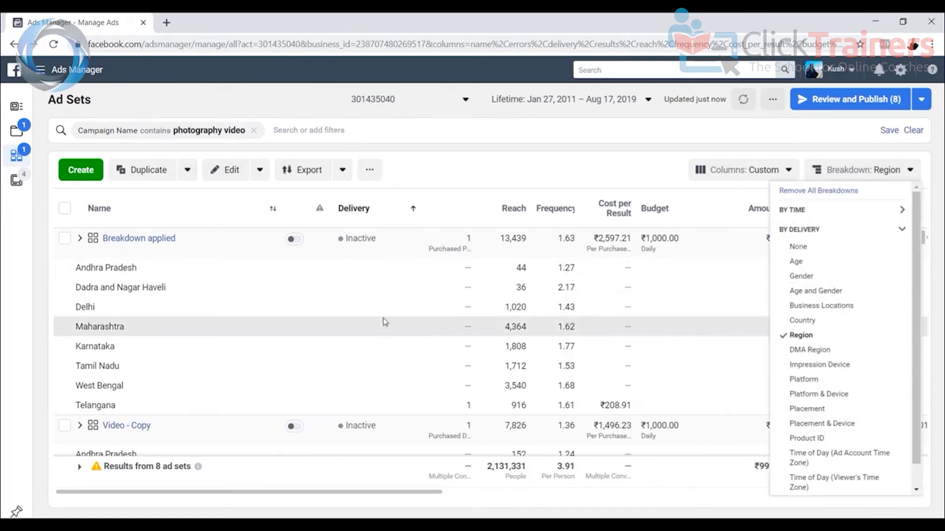
{"action": "left_click", "coordinate": [817, 196]}
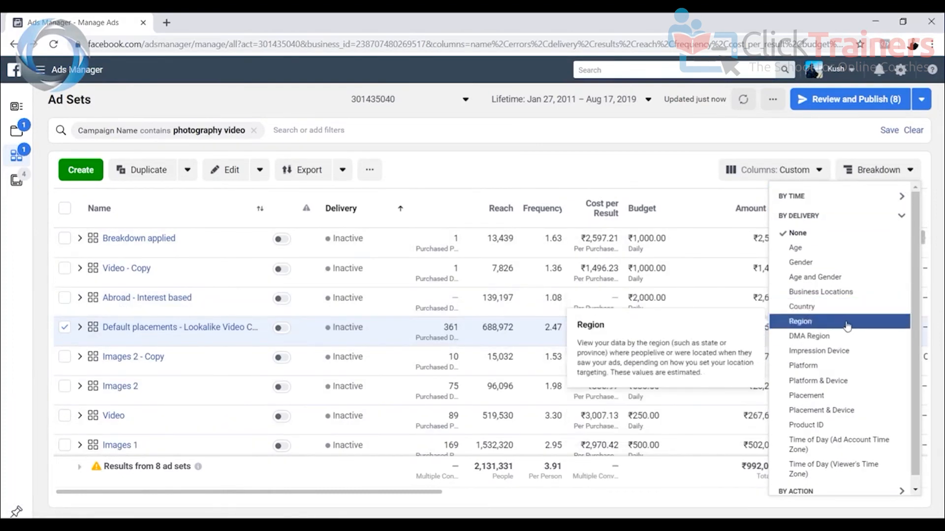
{"action": "left_click", "coordinate": [832, 322]}
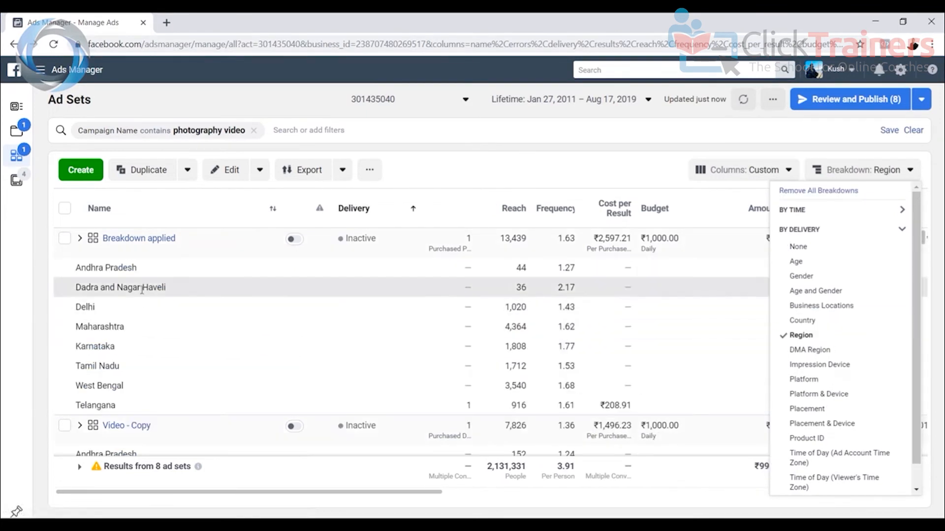
Compare the Indian states in the Video - Copy ad set with the foreign regions reached by the Abroad - Interest based ad set
{"action": "scroll", "coordinate": [148, 297], "scroll_direction": "down", "scroll_amount": 10}
{"action": "scroll", "coordinate": [154, 301], "scroll_direction": "down", "scroll_amount": 5}
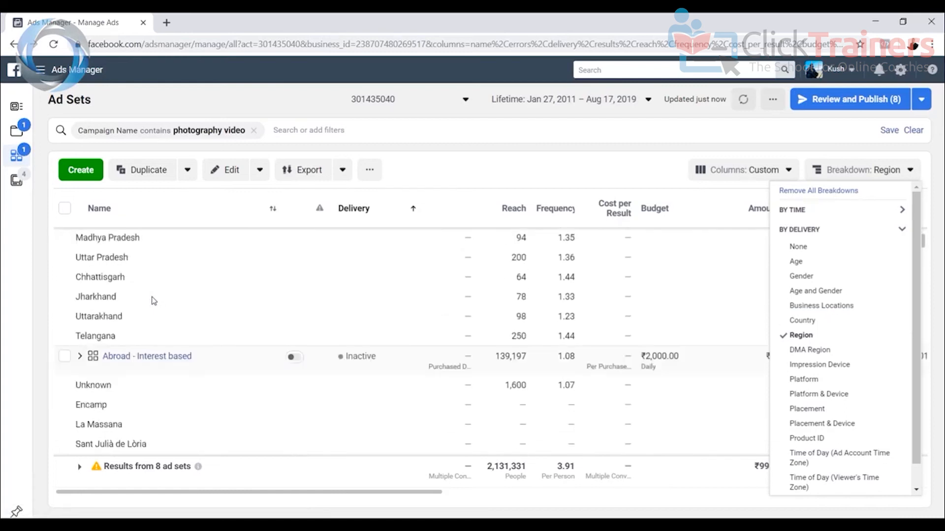
{"action": "scroll", "coordinate": [154, 301], "scroll_direction": "down", "scroll_amount": 20}
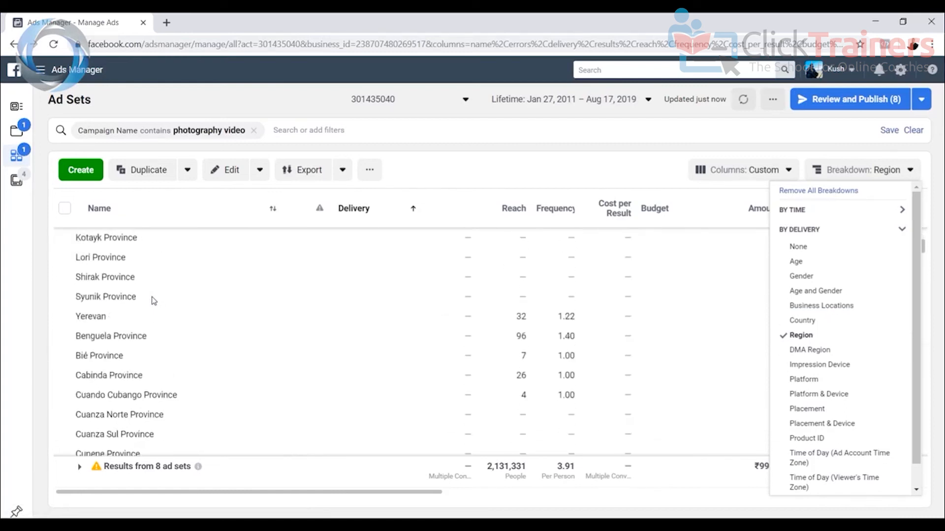
{"action": "scroll", "coordinate": [154, 301], "scroll_direction": "down", "scroll_amount": 5}
{"action": "scroll", "coordinate": [162, 305], "scroll_direction": "up", "scroll_amount": 10}
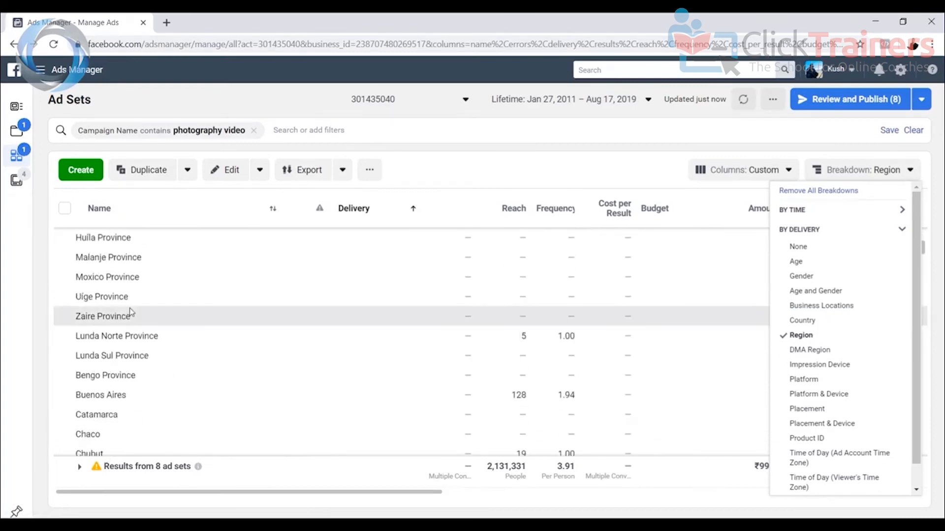
{"action": "scroll", "coordinate": [152, 280], "scroll_direction": "up", "scroll_amount": 15}
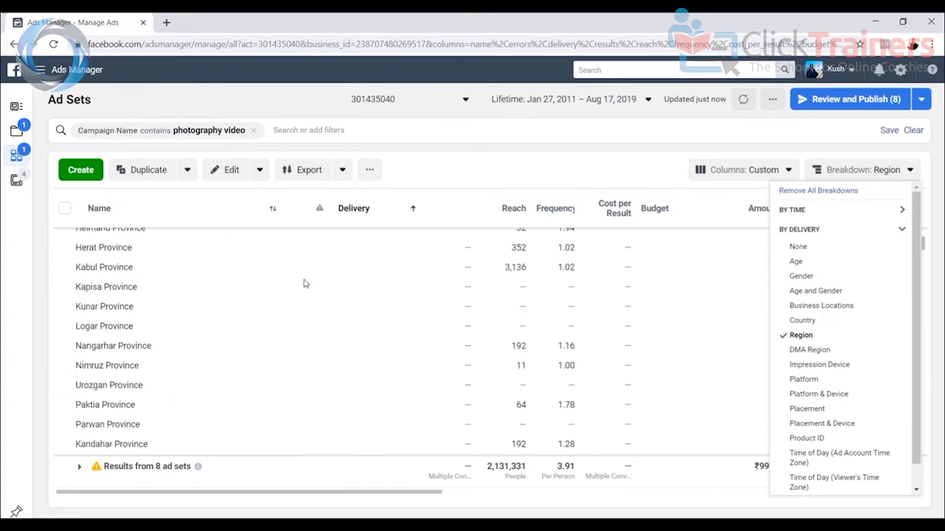
{"action": "scroll", "coordinate": [247, 293], "scroll_direction": "up", "scroll_amount": 10}
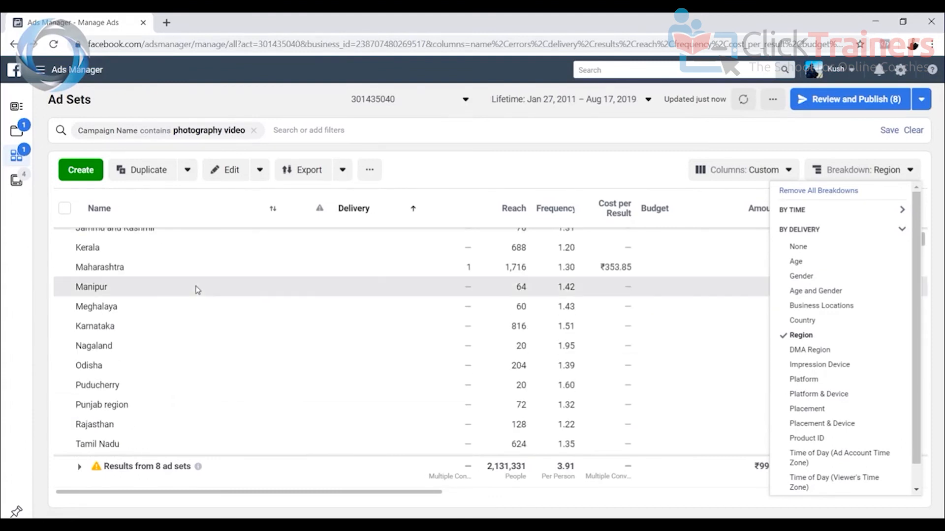
{"action": "scroll", "coordinate": [197, 290], "scroll_direction": "up", "scroll_amount": 3}
{"action": "scroll", "coordinate": [197, 289], "scroll_direction": "down", "scroll_amount": 5}
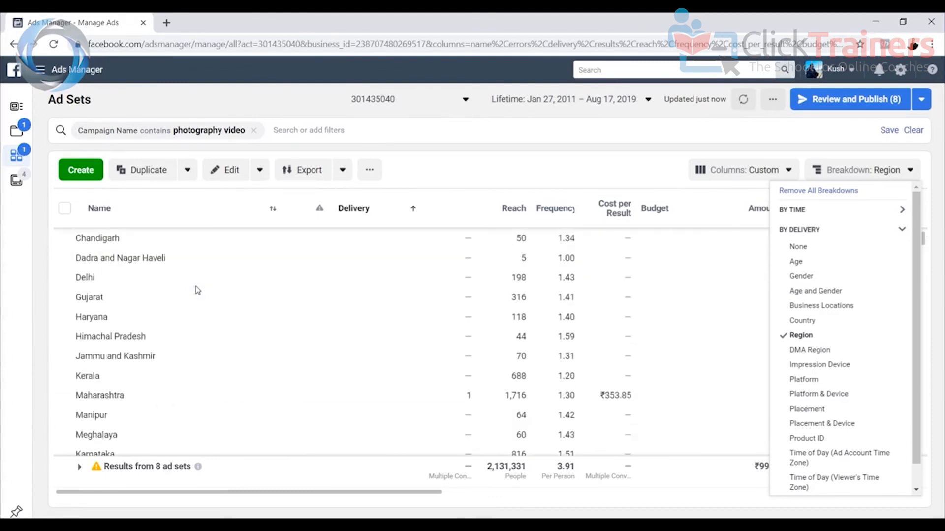
{"action": "scroll", "coordinate": [197, 290], "scroll_direction": "down", "scroll_amount": 10}
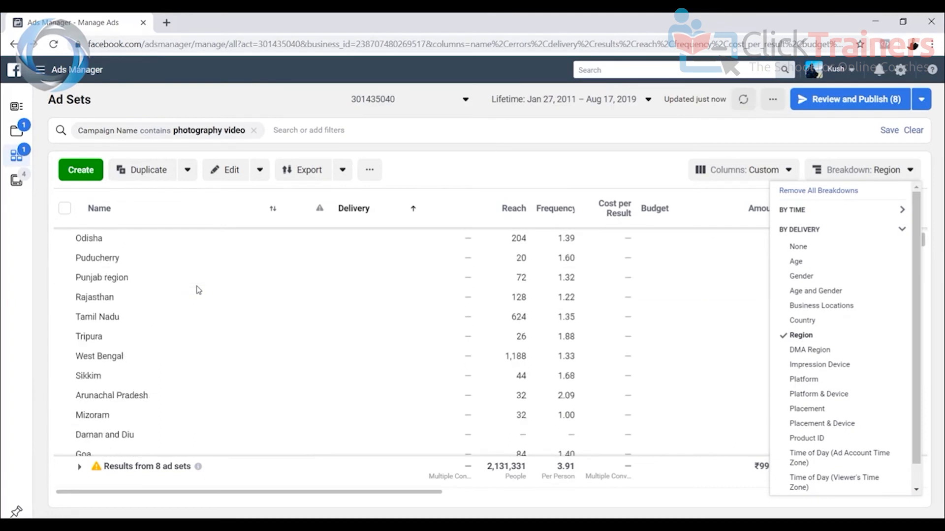
{"action": "scroll", "coordinate": [209, 291], "scroll_direction": "down", "scroll_amount": 7}
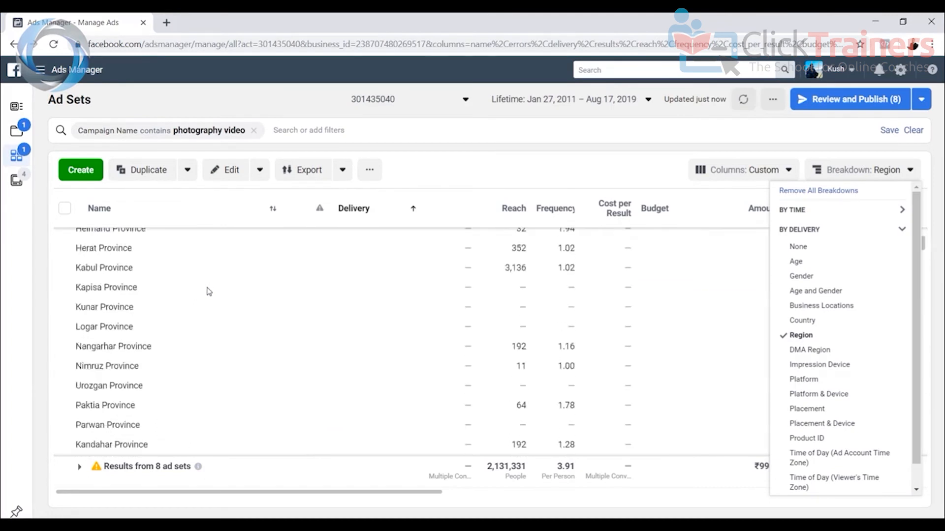
{"action": "scroll", "coordinate": [209, 291], "scroll_direction": "down", "scroll_amount": 5}
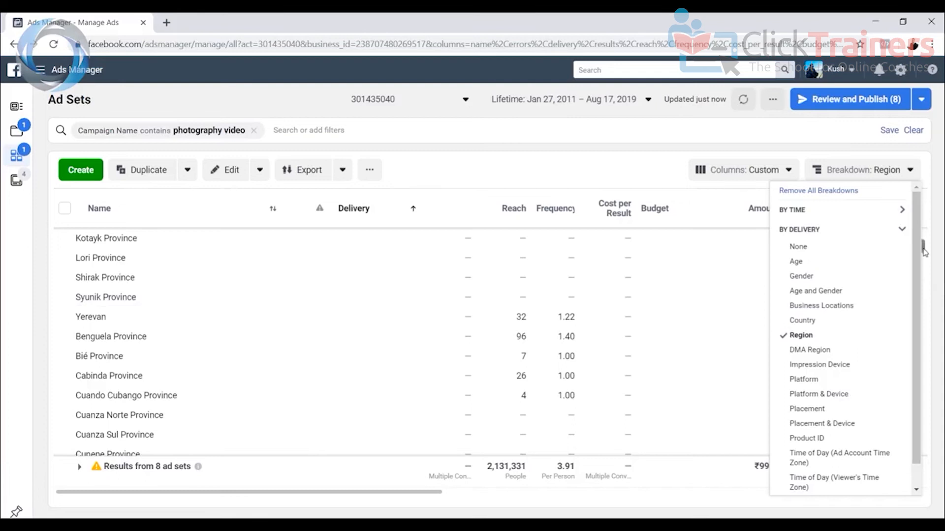
{"action": "scroll", "coordinate": [926, 256], "scroll_direction": "down", "scroll_amount": 10}
{"action": "scroll", "coordinate": [928, 271], "scroll_direction": "down", "scroll_amount": 10}
Break the ad set results down by platform and compare the lookalike ad set's purchases, reach and cost per result on Facebook and Instagram
{"action": "left_click_drag", "start_coordinate": [927, 282], "coordinate": [923, 232]}
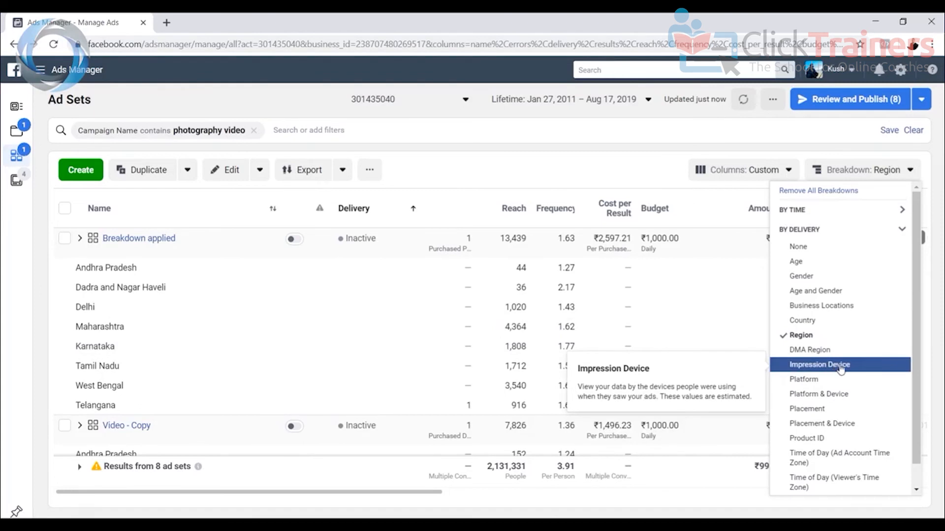
{"action": "left_click", "coordinate": [836, 382]}
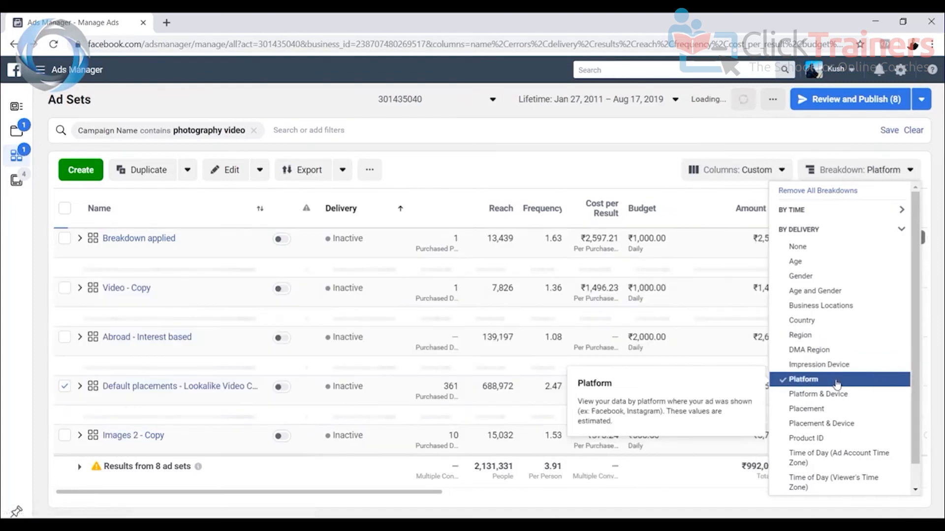
{"action": "scroll", "coordinate": [375, 375], "scroll_direction": "down", "scroll_amount": 3}
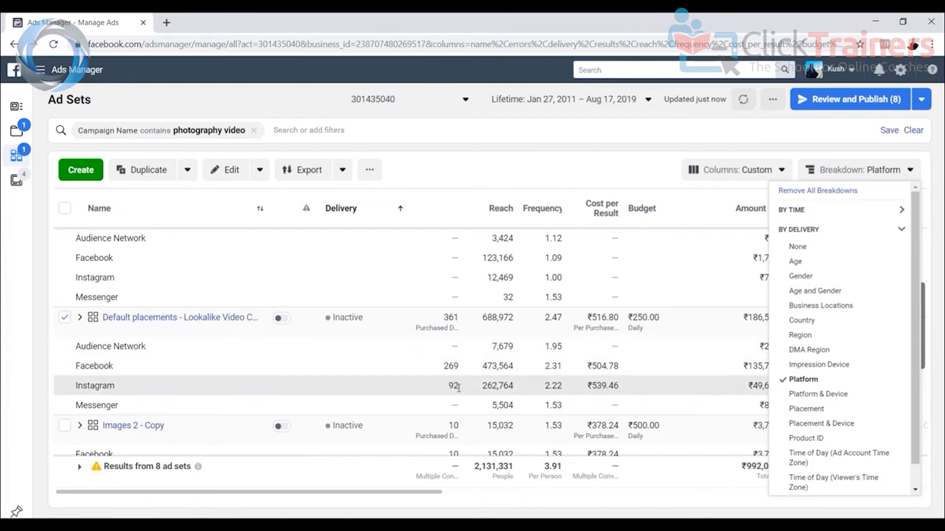
Break the ad set results down by Platform & Device and examine the lookalike ad set's results and cost per result for each device
{"action": "left_click", "coordinate": [830, 397]}
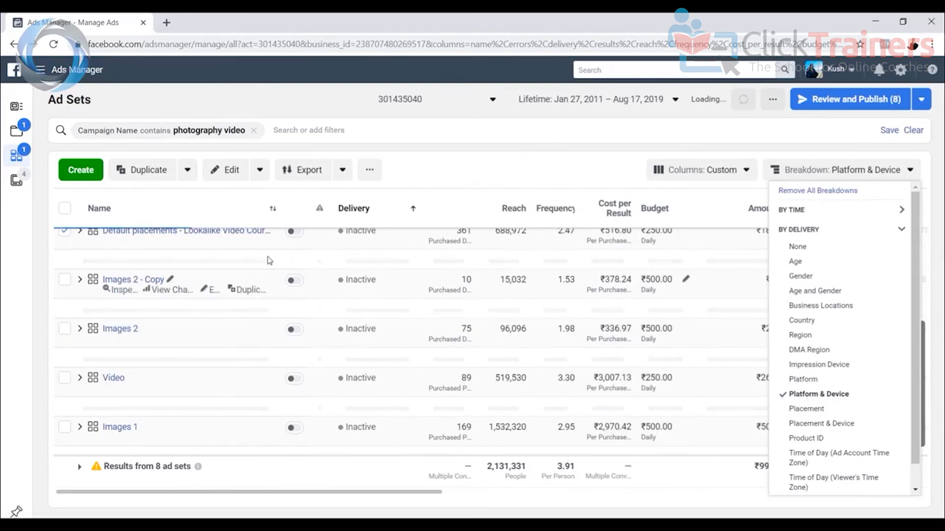
{"action": "scroll", "coordinate": [253, 286], "scroll_direction": "up", "scroll_amount": 3}
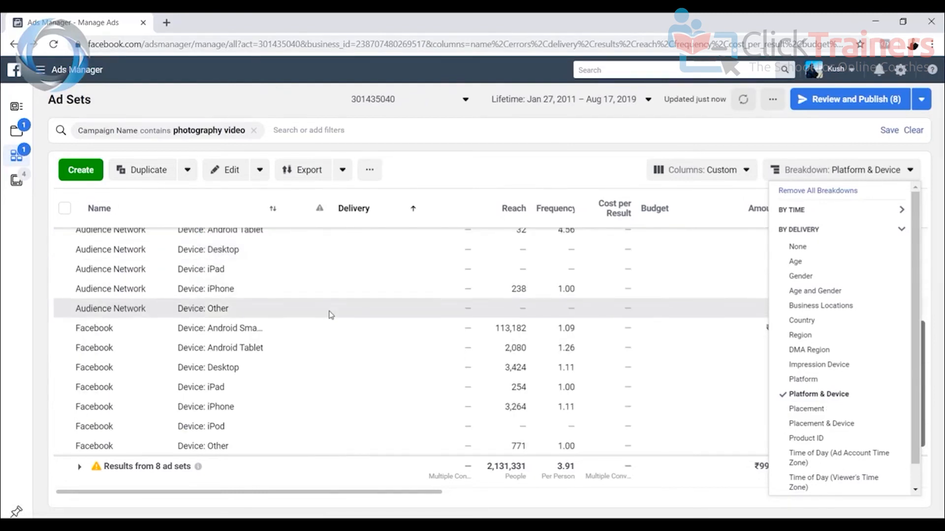
{"action": "scroll", "coordinate": [286, 354], "scroll_direction": "down", "scroll_amount": 10}
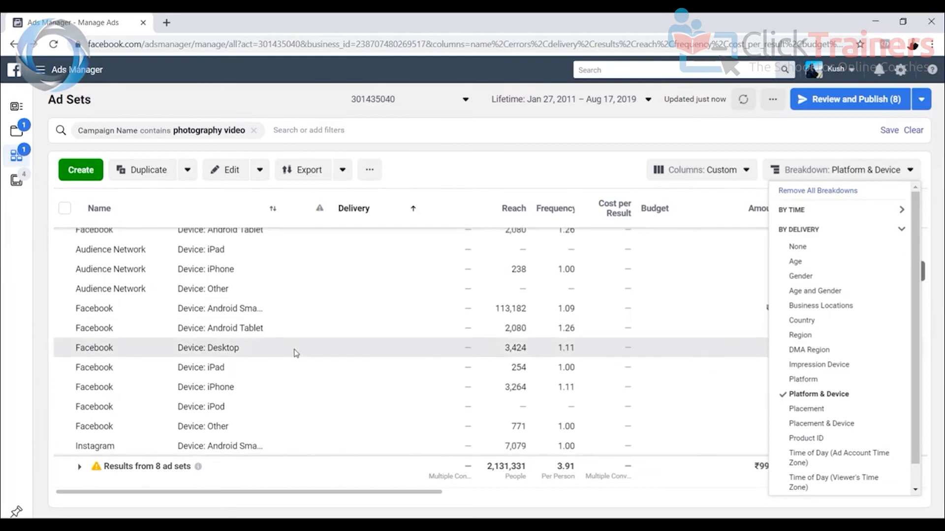
{"action": "scroll", "coordinate": [606, 372], "scroll_direction": "up", "scroll_amount": 3}
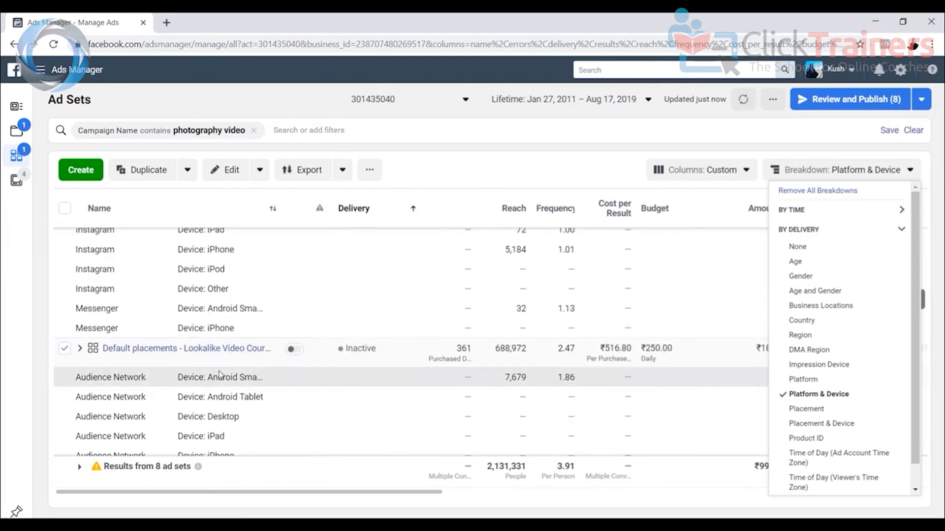
{"action": "left_click_drag", "start_coordinate": [923, 300], "coordinate": [923, 323]}
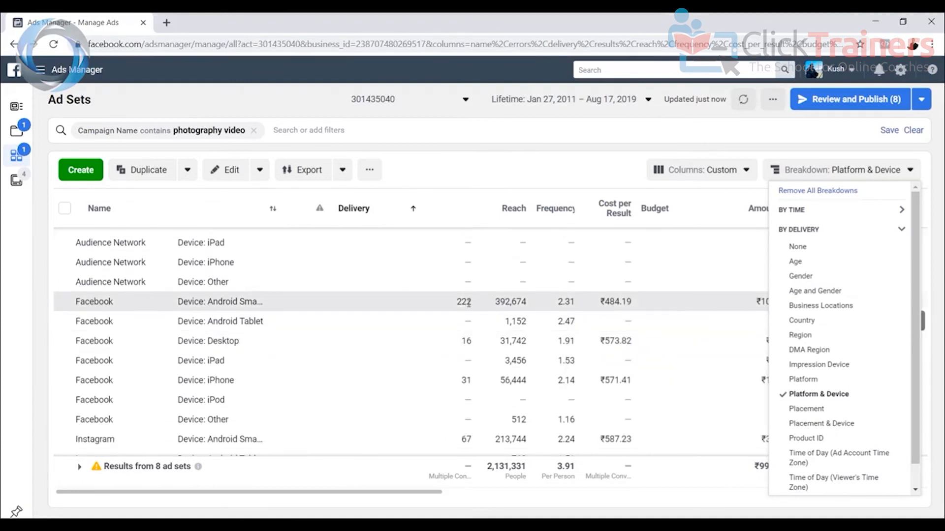
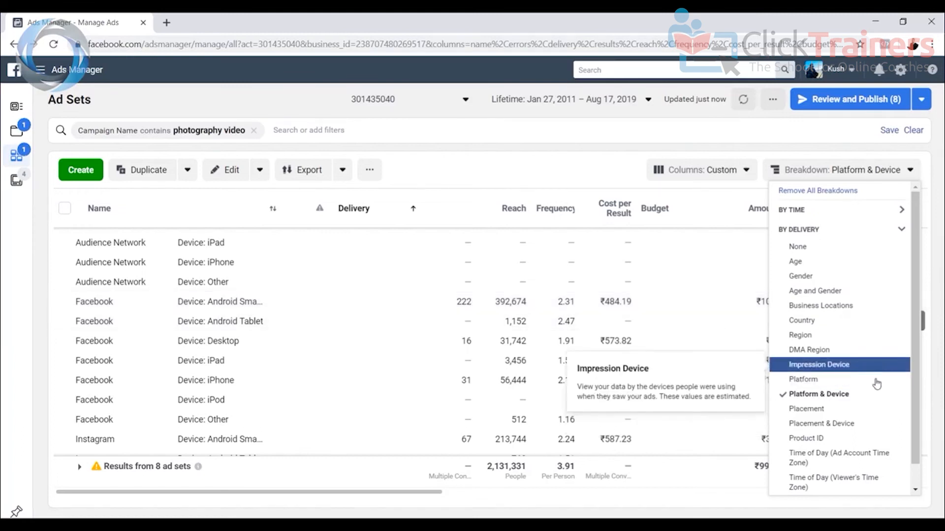
Break the ad set results down by Placement and bring the lookalike video course ad set's placement rows into view
{"action": "scroll", "coordinate": [860, 422], "scroll_direction": "down", "scroll_amount": 1}
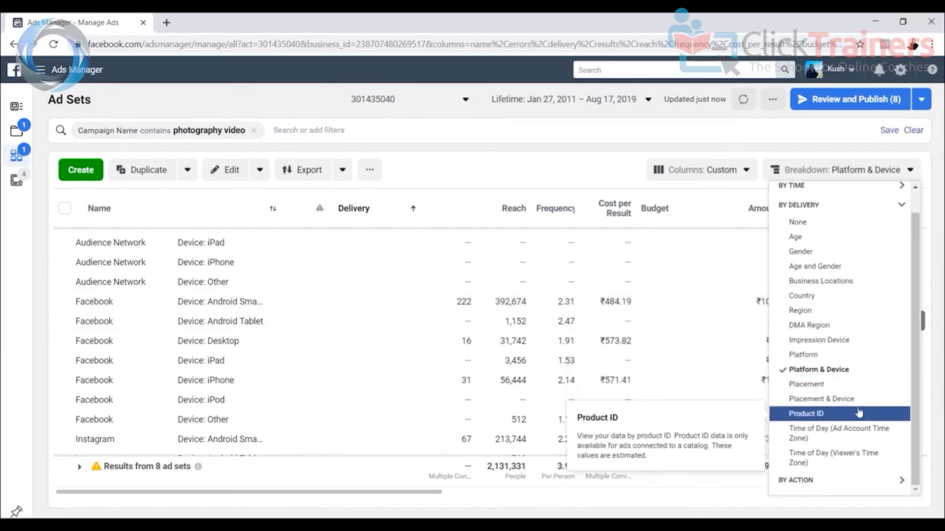
{"action": "left_click", "coordinate": [832, 392]}
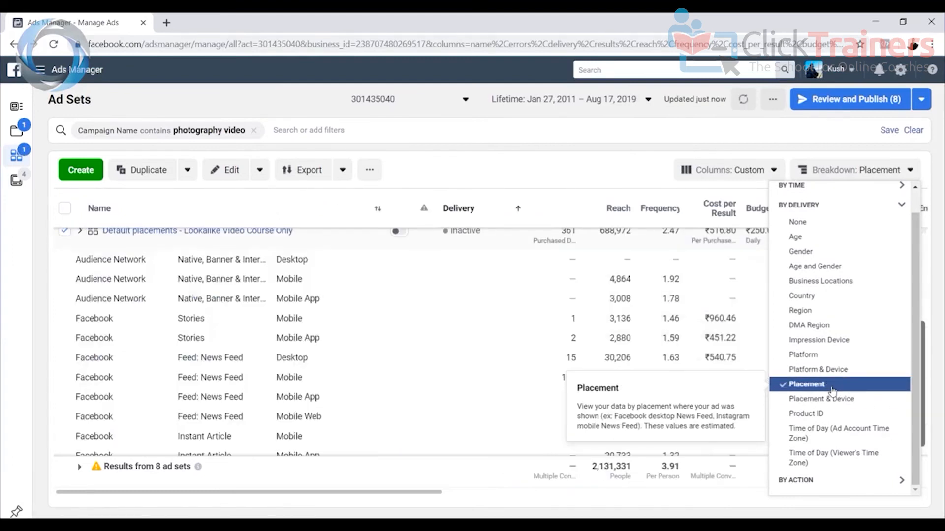
{"action": "scroll", "coordinate": [373, 315], "scroll_direction": "down", "scroll_amount": 2}
{"action": "scroll", "coordinate": [374, 315], "scroll_direction": "down", "scroll_amount": 10}
{"action": "scroll", "coordinate": [382, 318], "scroll_direction": "down", "scroll_amount": 3}
{"action": "scroll", "coordinate": [381, 318], "scroll_direction": "up", "scroll_amount": 3}
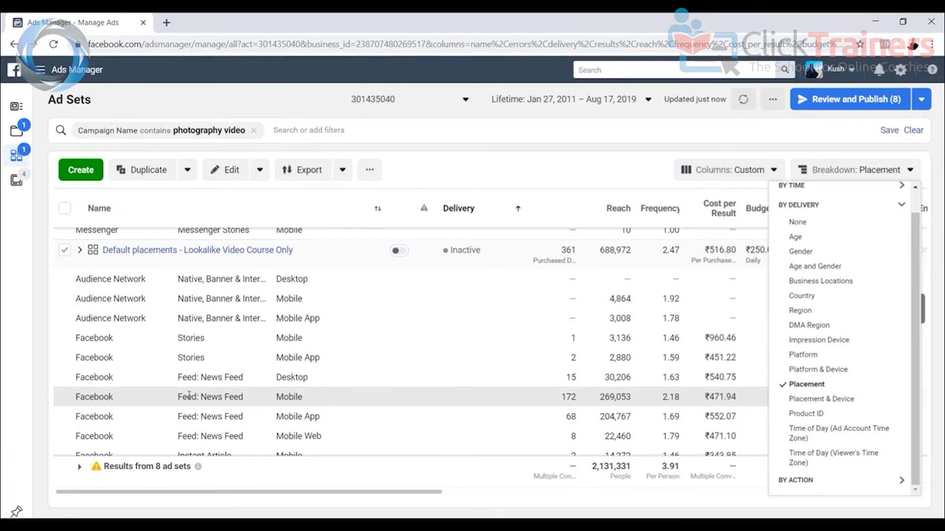
Open facebook.com in a new browser tab and look at the sponsored ads beside the news feed
{"action": "left_click", "coordinate": [166, 22]}
{"action": "type", "text": "fa"}
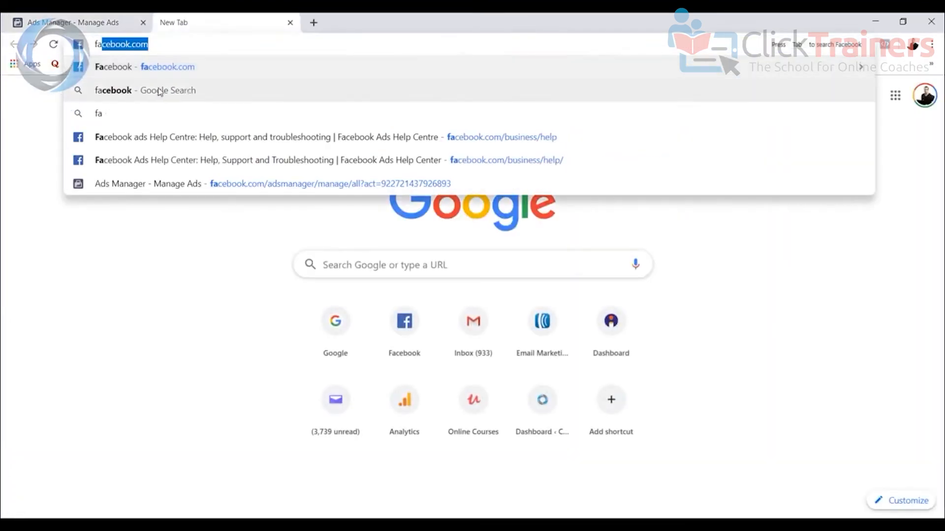
{"action": "left_click", "coordinate": [169, 71]}
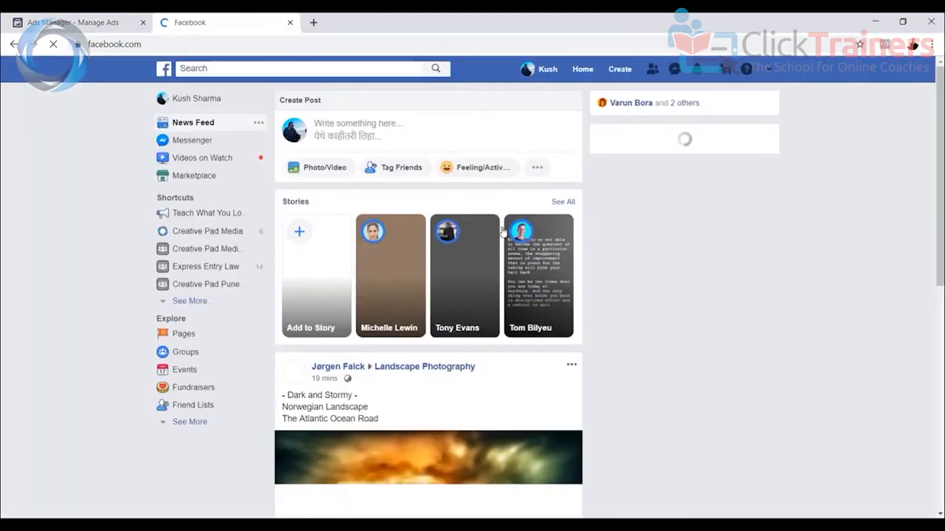
{"action": "scroll", "coordinate": [500, 232], "scroll_direction": "down", "scroll_amount": 12}
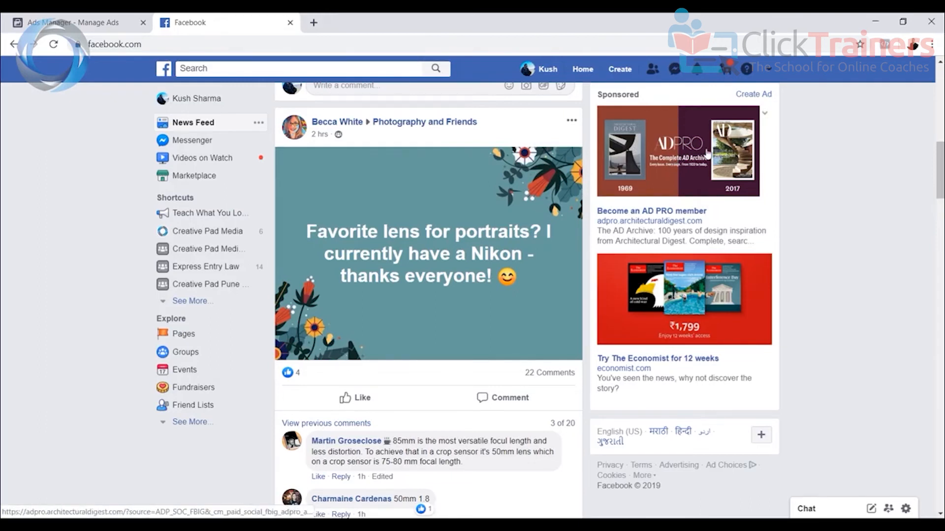
Return to Ads Manager and review the lookalike ad set's results across its Facebook, Instagram and Messenger placements
{"action": "left_click", "coordinate": [79, 23]}
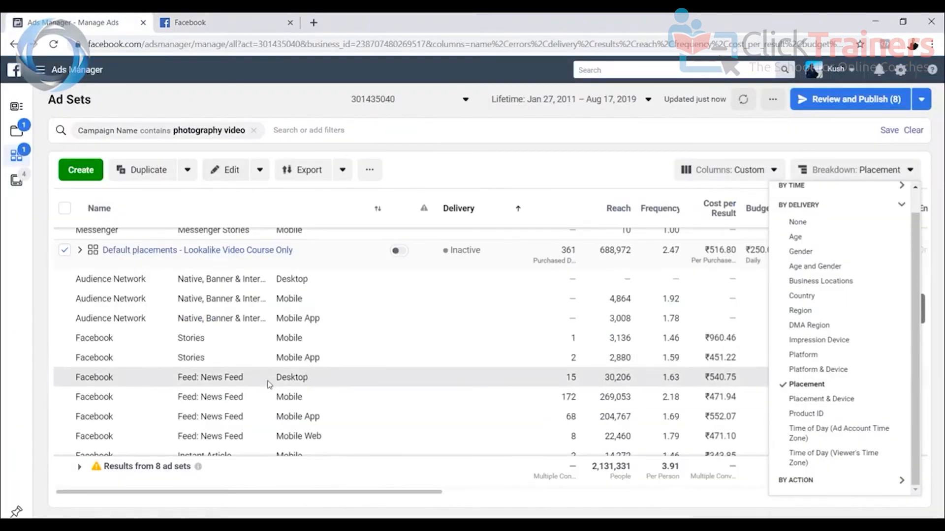
{"action": "scroll", "coordinate": [319, 378], "scroll_direction": "down", "scroll_amount": 5}
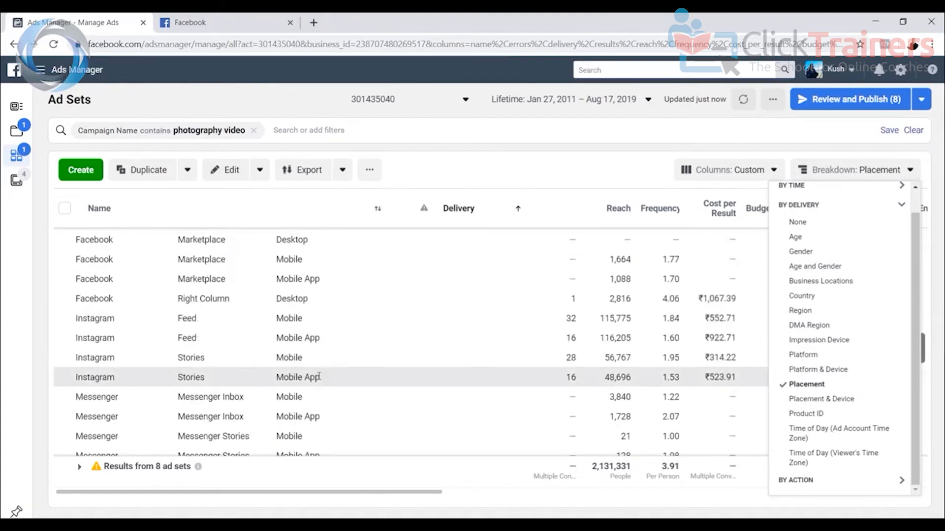
{"action": "scroll", "coordinate": [318, 379], "scroll_direction": "down", "scroll_amount": 3}
{"action": "scroll", "coordinate": [217, 324], "scroll_direction": "up", "scroll_amount": 6}
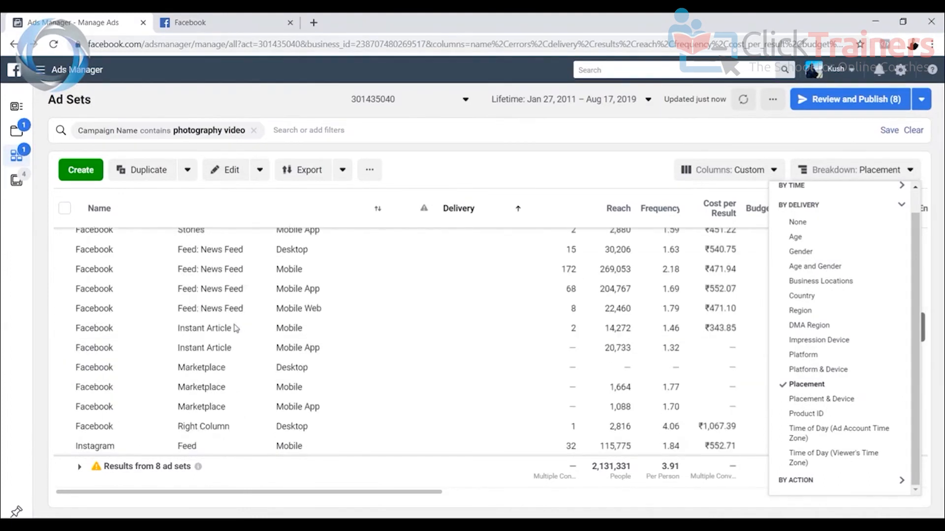
{"action": "scroll", "coordinate": [221, 345], "scroll_direction": "down", "scroll_amount": 5}
{"action": "scroll", "coordinate": [223, 354], "scroll_direction": "down", "scroll_amount": 3}
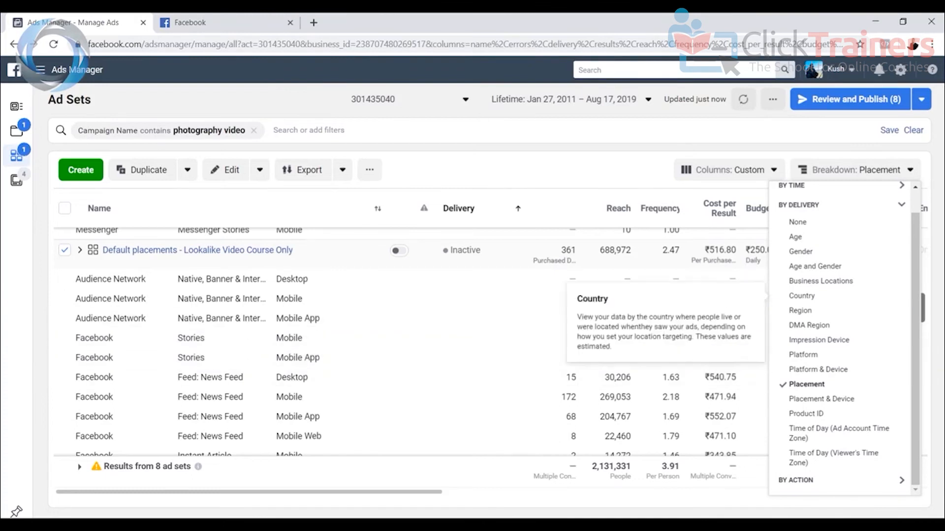
Compare the Facebook Right Column placement row with the sponsored ads on the Facebook feed page, ending back in Ads Manager
{"action": "left_click_drag", "start_coordinate": [925, 301], "coordinate": [927, 335]}
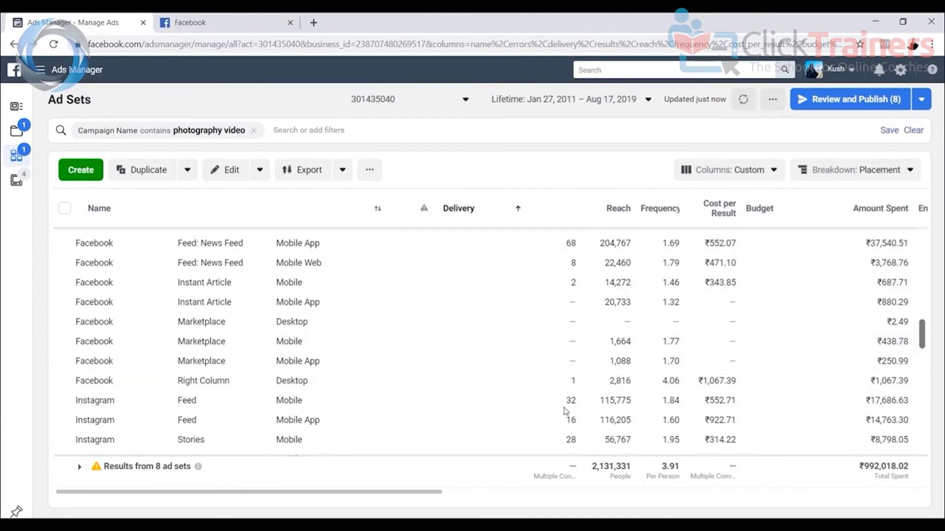
{"action": "left_click", "coordinate": [223, 22]}
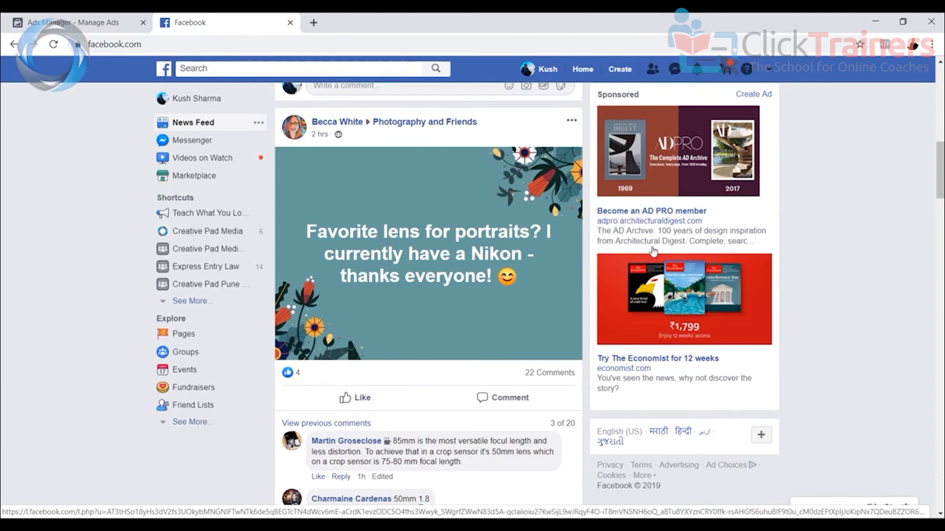
{"action": "left_click", "coordinate": [73, 22]}
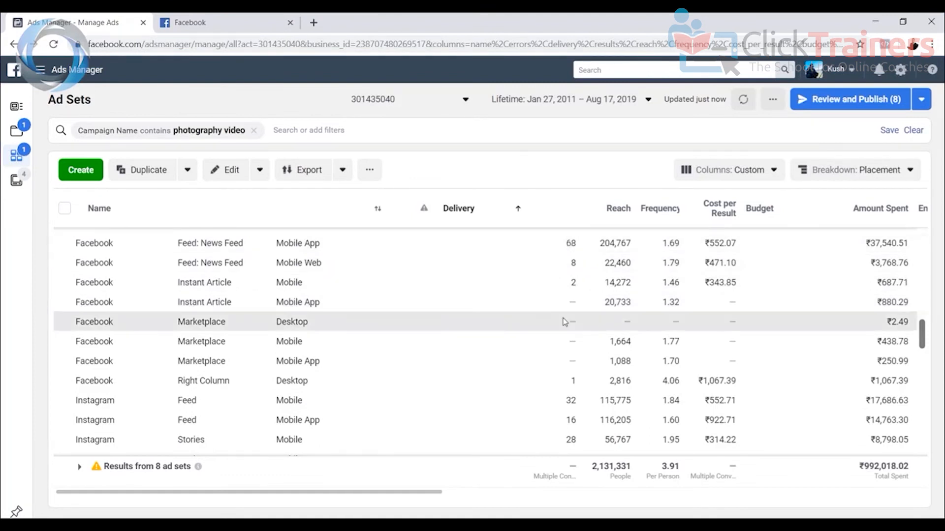
Examine the purchases from the mobile Facebook News Feed placement against those from the lookalike ad set's other placements
{"action": "scroll", "coordinate": [564, 322], "scroll_direction": "up", "scroll_amount": 3}
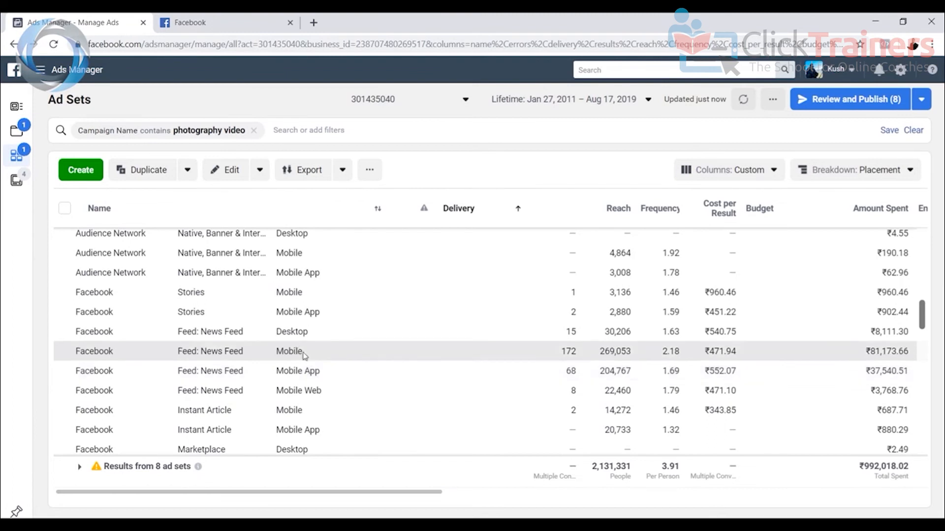
{"action": "double_click", "coordinate": [569, 351]}
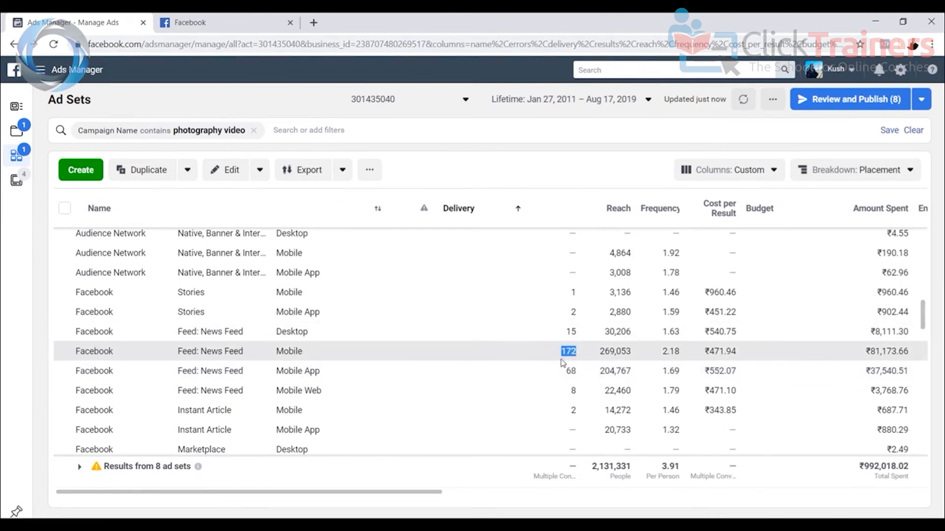
{"action": "scroll", "coordinate": [504, 379], "scroll_direction": "down", "scroll_amount": 3}
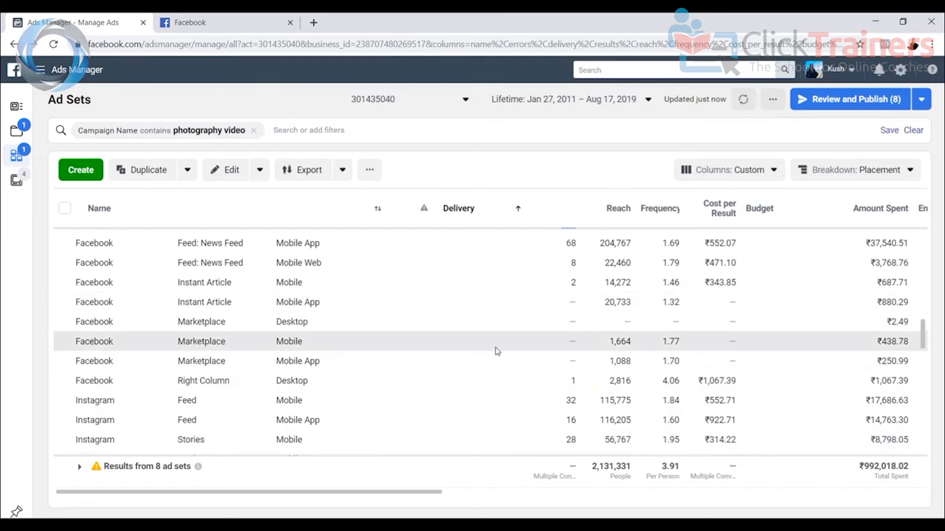
{"action": "scroll", "coordinate": [555, 274], "scroll_direction": "up", "scroll_amount": 3}
{"action": "scroll", "coordinate": [550, 290], "scroll_direction": "down", "scroll_amount": 3}
{"action": "scroll", "coordinate": [571, 331], "scroll_direction": "up", "scroll_amount": 3}
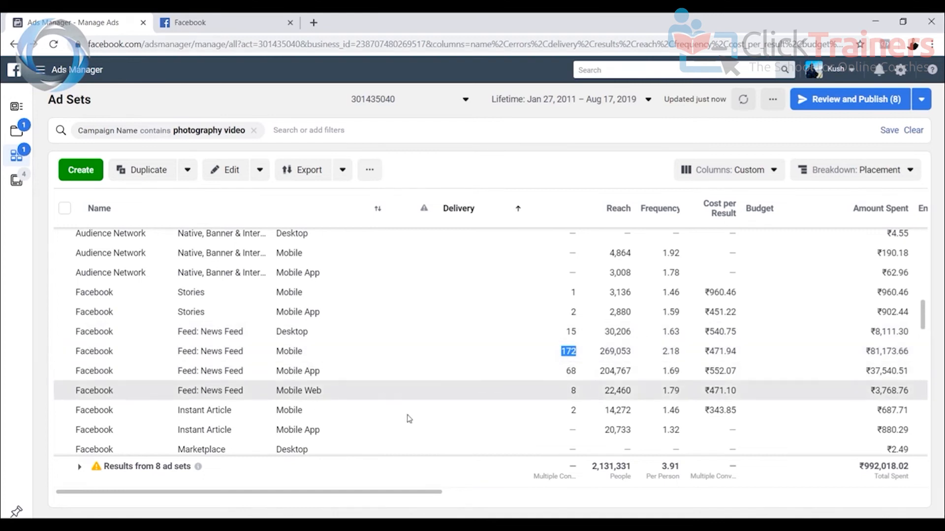
Break the ad set results down by Time of Day (Ad Account Time Zone) and examine the lookalike ad set's hourly results
{"action": "left_click", "coordinate": [881, 169]}
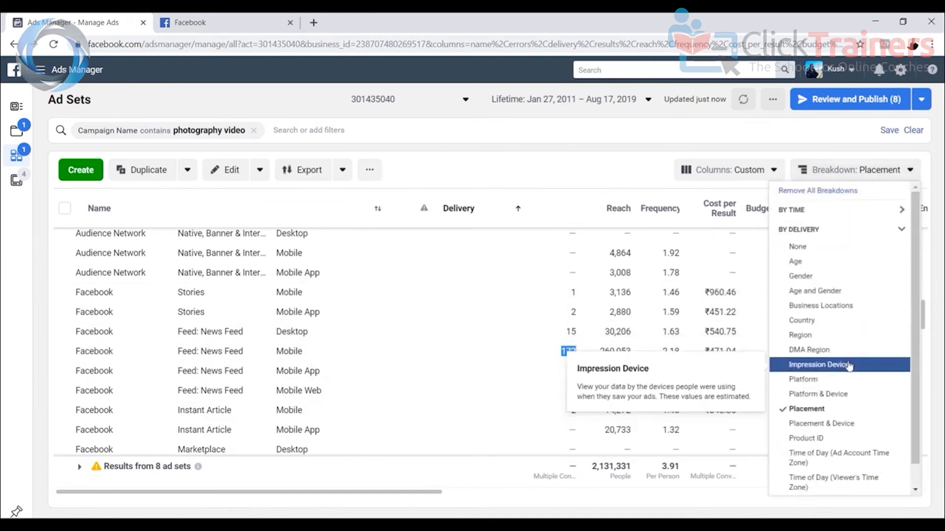
{"action": "scroll", "coordinate": [849, 344], "scroll_direction": "down", "scroll_amount": 1}
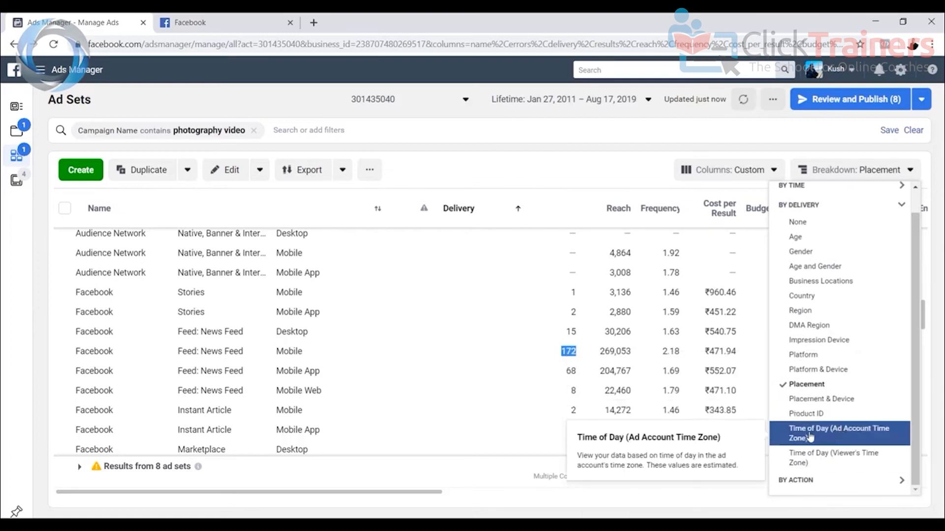
{"action": "left_click", "coordinate": [849, 436]}
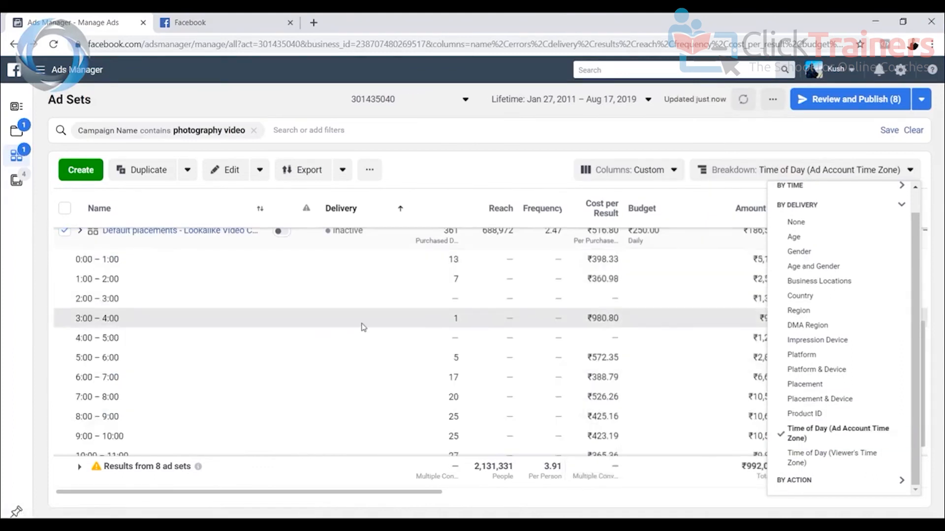
{"action": "scroll", "coordinate": [432, 362], "scroll_direction": "down", "scroll_amount": 3}
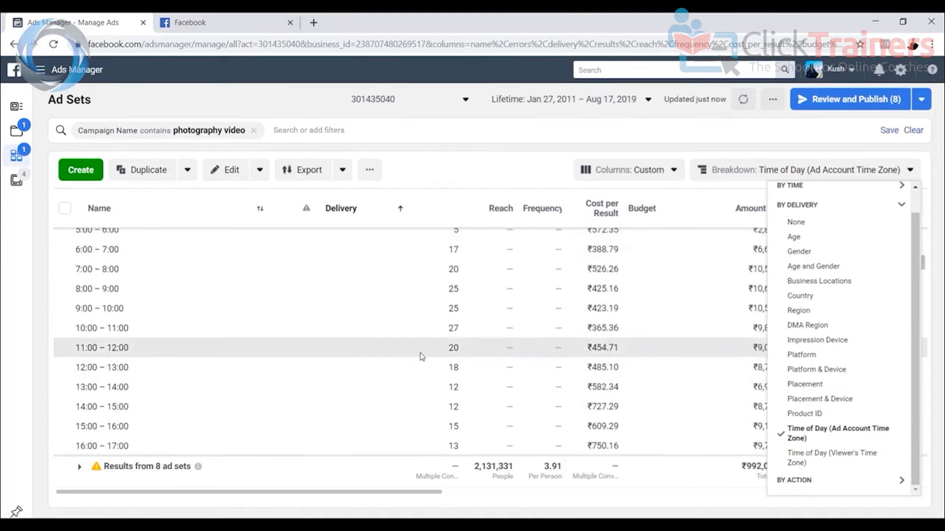
{"action": "scroll", "coordinate": [420, 354], "scroll_direction": "up", "scroll_amount": 3}
{"action": "scroll", "coordinate": [418, 348], "scroll_direction": "down", "scroll_amount": 10}
{"action": "scroll", "coordinate": [417, 346], "scroll_direction": "down", "scroll_amount": 5}
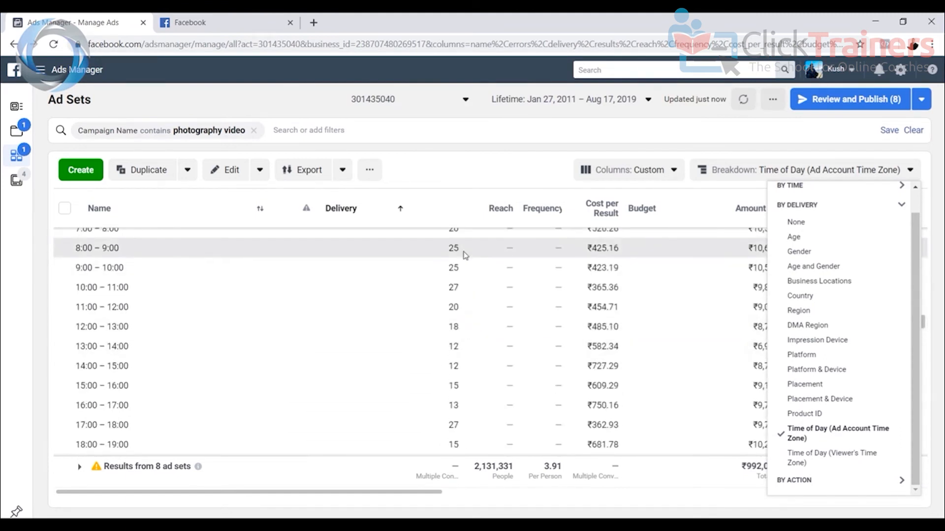
Examine the hourly results and cost per result in the ad sets' Time of Day breakdown
{"action": "scroll", "coordinate": [457, 351], "scroll_direction": "down", "scroll_amount": 3}
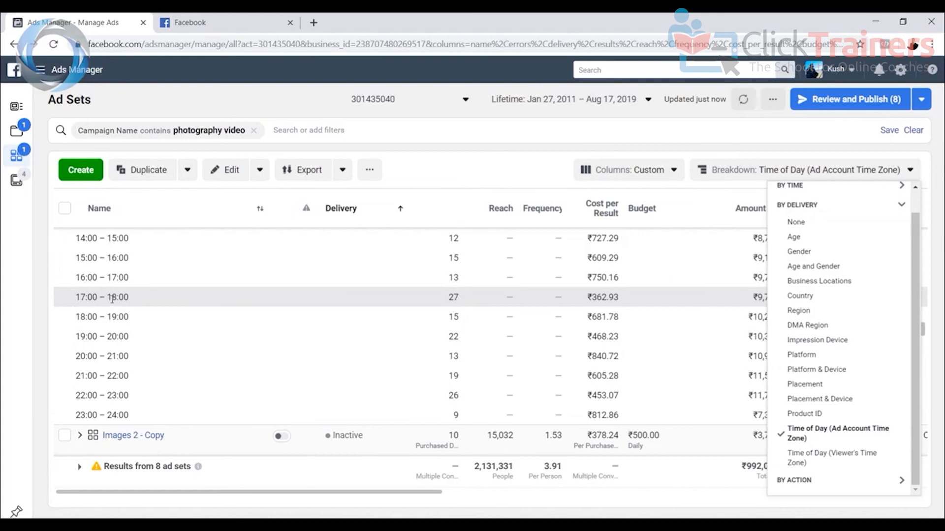
{"action": "scroll", "coordinate": [397, 300], "scroll_direction": "up", "scroll_amount": 3}
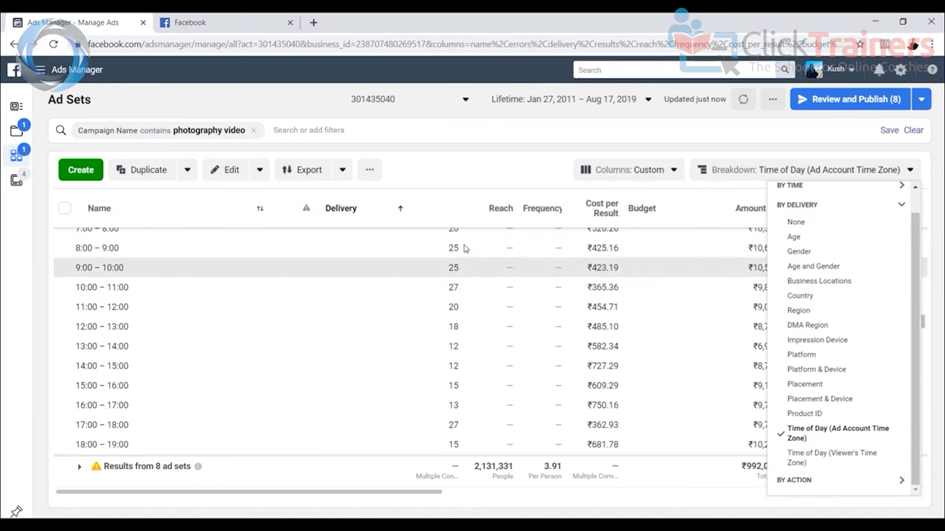
{"action": "scroll", "coordinate": [472, 345], "scroll_direction": "down", "scroll_amount": 3}
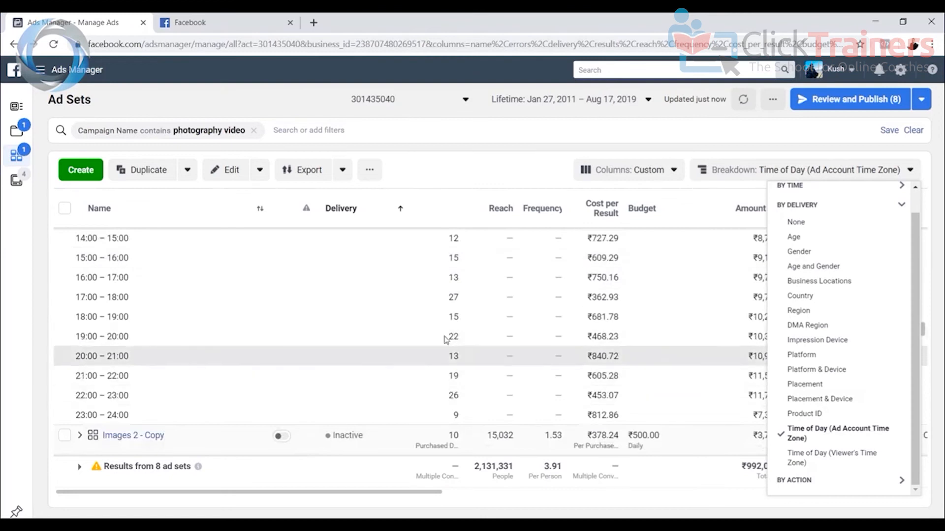
{"action": "scroll", "coordinate": [454, 344], "scroll_direction": "up", "scroll_amount": 3}
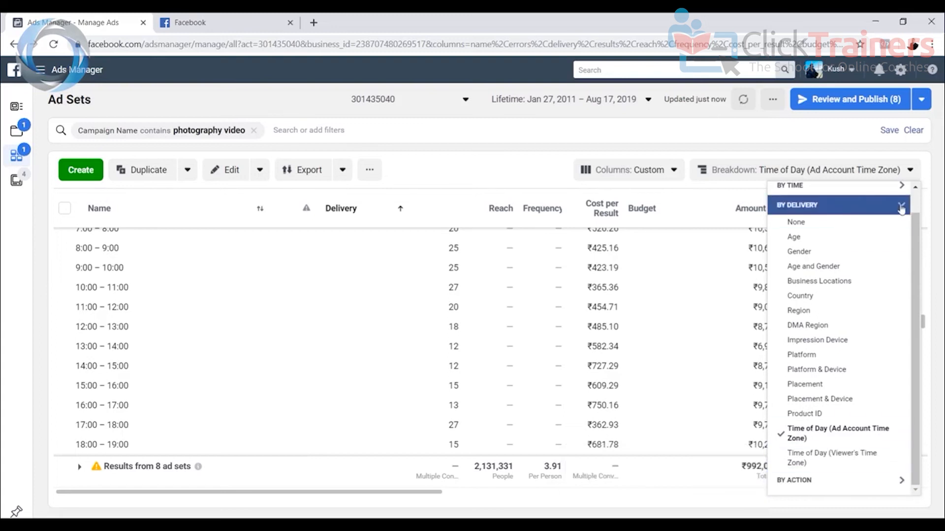
Look over the action and delivery breakdown options and remove all breakdowns from the ad sets table
{"action": "left_click", "coordinate": [901, 207]}
{"action": "left_click", "coordinate": [885, 250]}
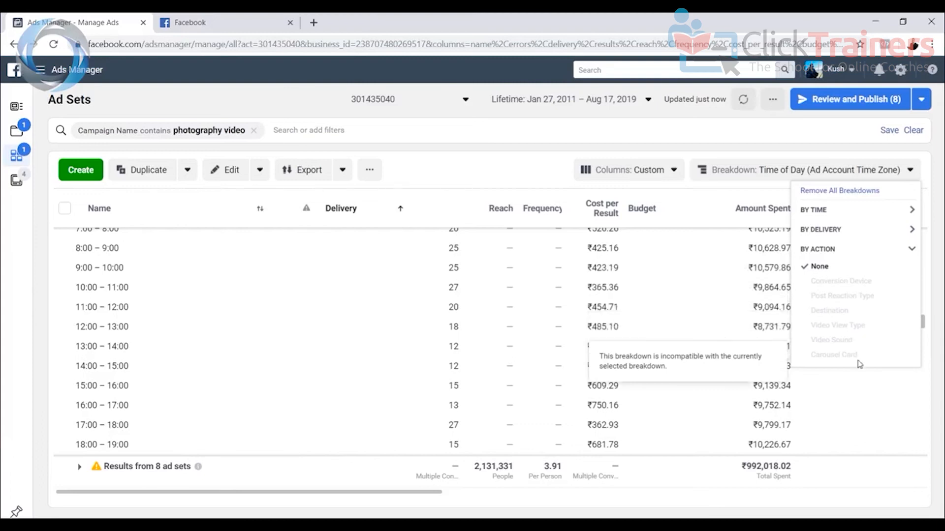
{"action": "left_click", "coordinate": [847, 232]}
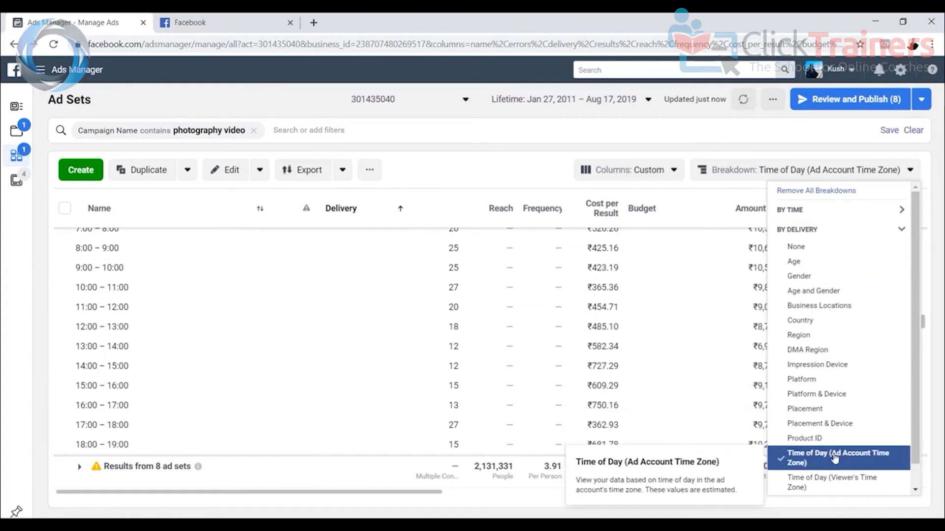
{"action": "left_click", "coordinate": [904, 231]}
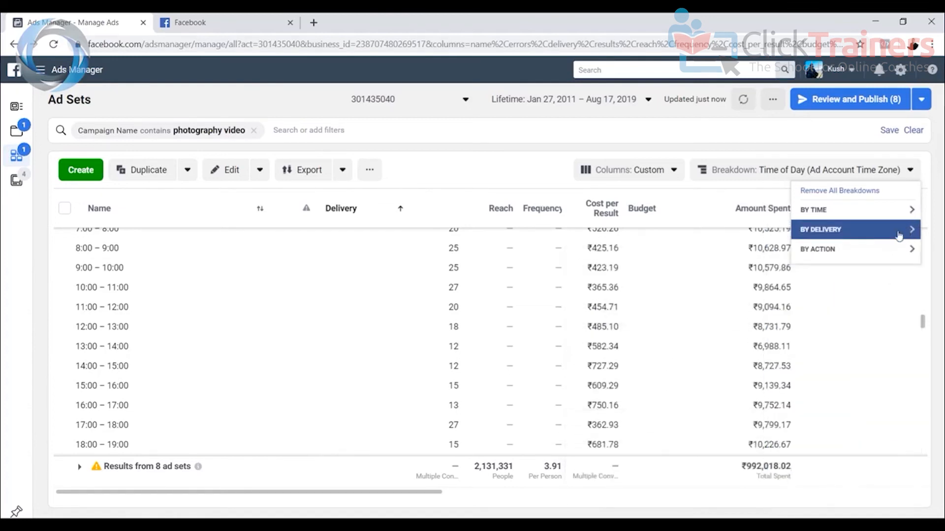
{"action": "scroll", "coordinate": [345, 293], "scroll_direction": "up", "scroll_amount": 4}
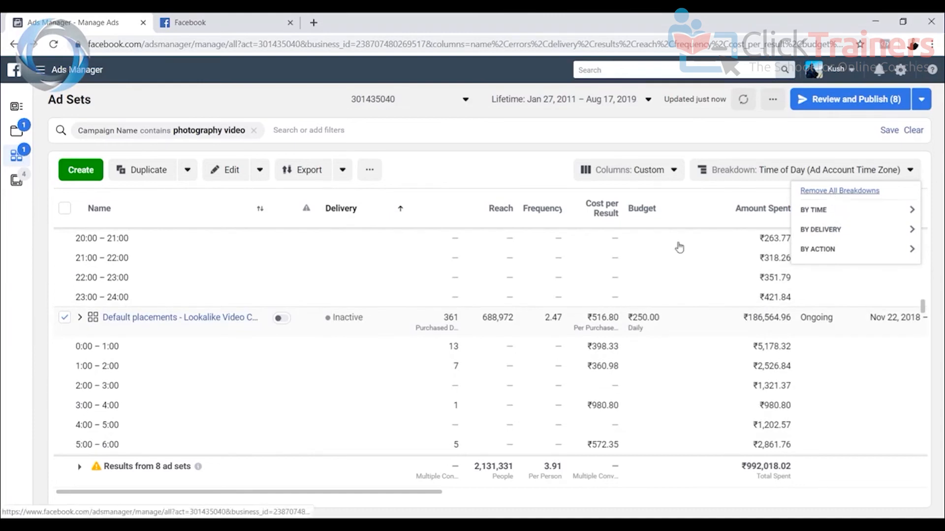
{"action": "left_click", "coordinate": [822, 201]}
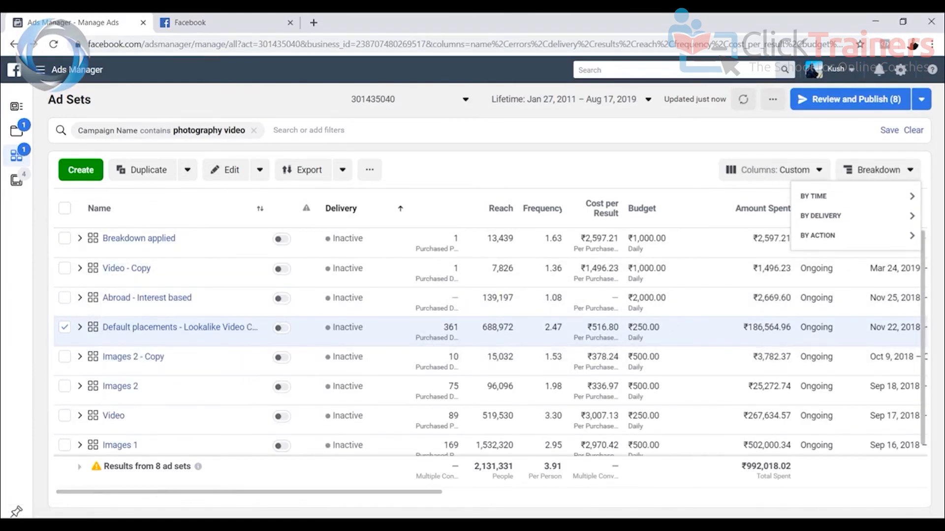
Switch to Notepad and list the best-performing audience as "24-45", "male" and "maharashtra" on separate lines
{"action": "key", "text": "alt+Tab"}
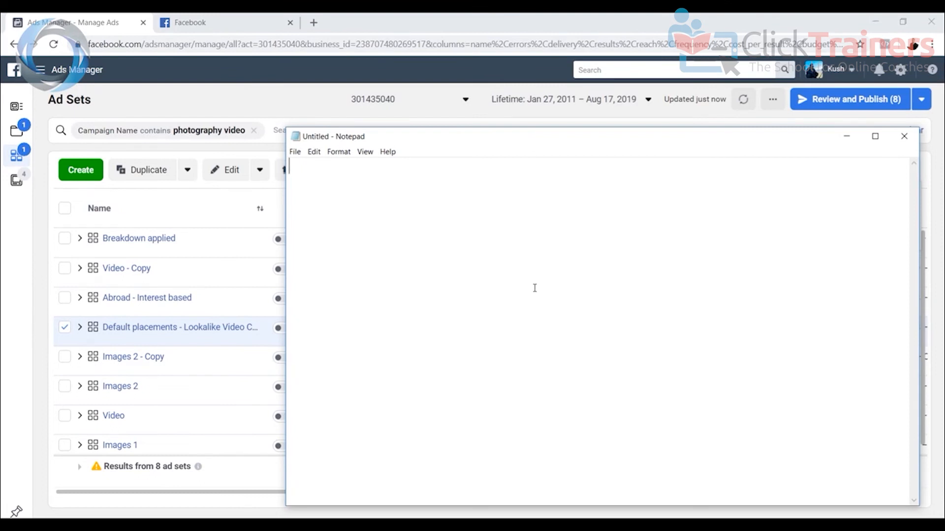
{"action": "type", "text": "24-45"}
{"action": "type", "text": "aharashtra"}
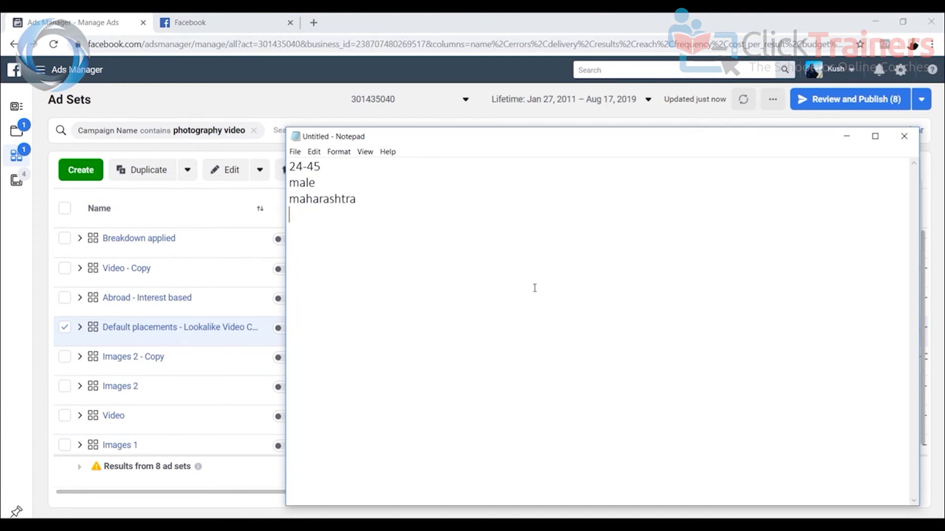
Add a line for the best placement and device reading "facebook newsfeed android smartphone"
{"action": "type", "text": "ebook news"}
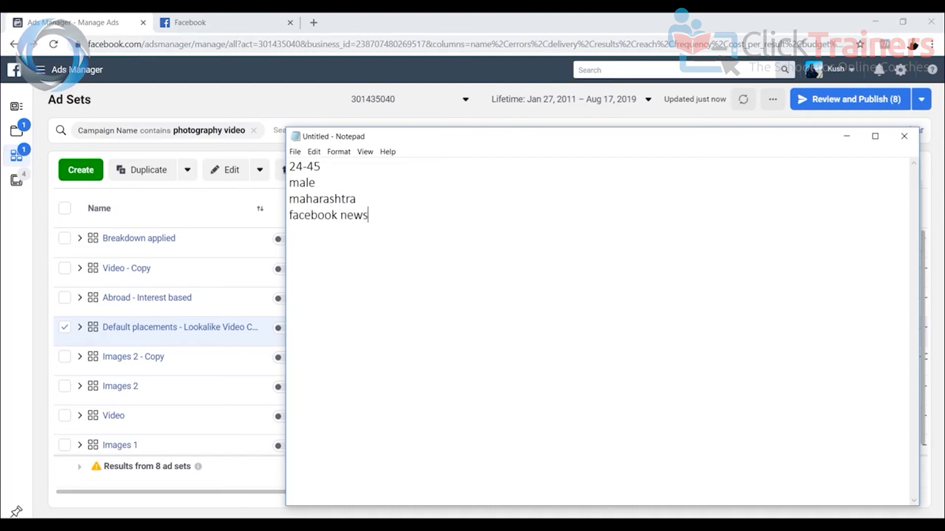
{"action": "key", "text": "BackSpace"}
{"action": "key", "text": "BackSpace"}
{"action": "key", "text": "BackSpace"}
{"action": "type", "text": "newsfeed   android smartphone"}
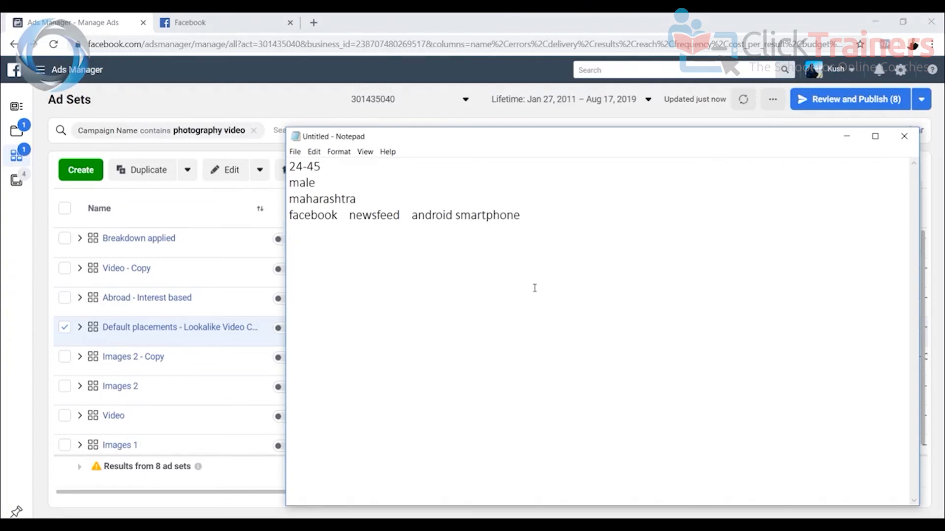
Add a line with the best hours, "7 am to10 am" and "5 pm to 10 pm", and minimize the note
{"action": "type", "text": "am to10 am     5 pm"}
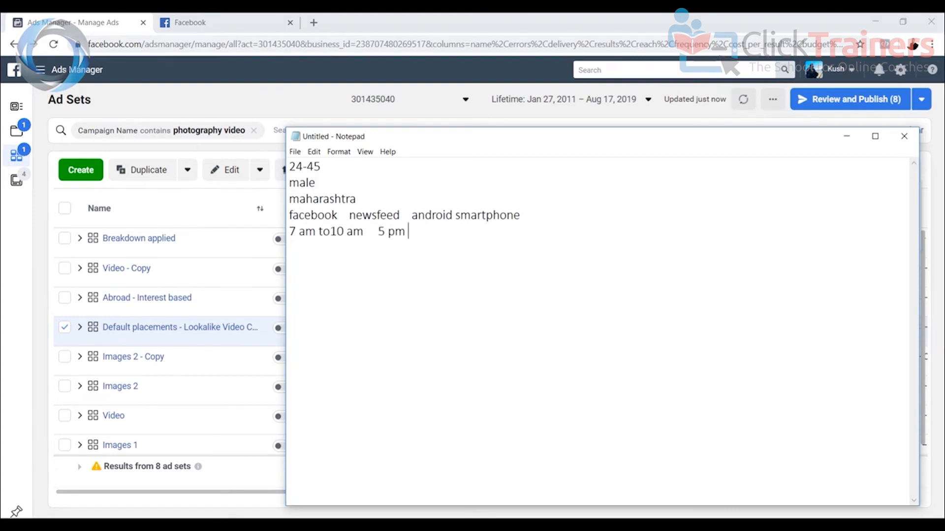
{"action": "type", "text": " to 10 pm"}
{"action": "left_click", "coordinate": [848, 136]}
Review the delivery breakdown options in Ads Manager and check them against the targeting notes in Notepad
{"action": "left_click", "coordinate": [903, 171]}
{"action": "left_click", "coordinate": [893, 171]}
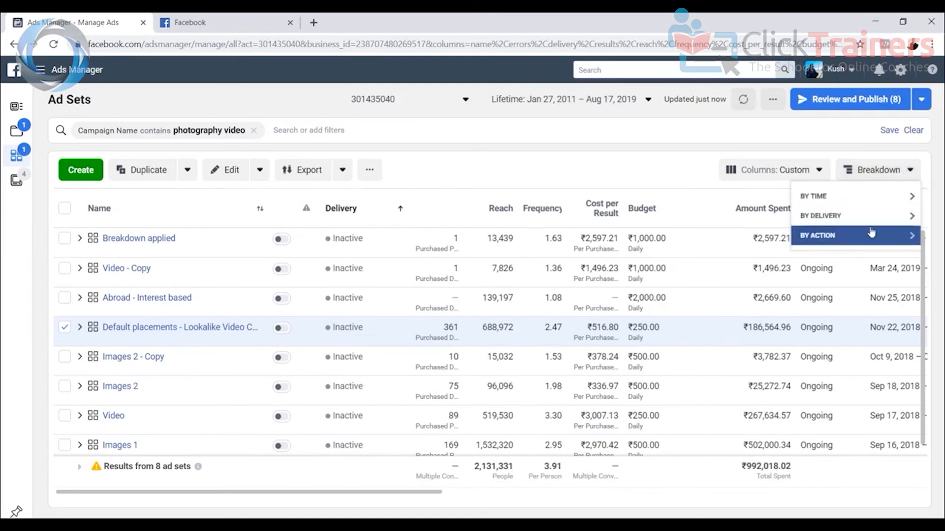
{"action": "left_click", "coordinate": [859, 217]}
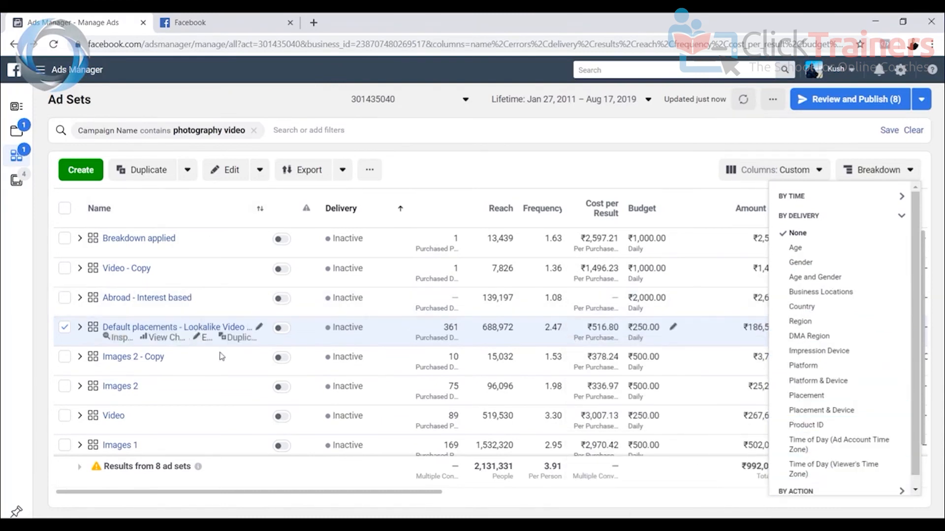
{"action": "key", "text": "alt+Tab"}
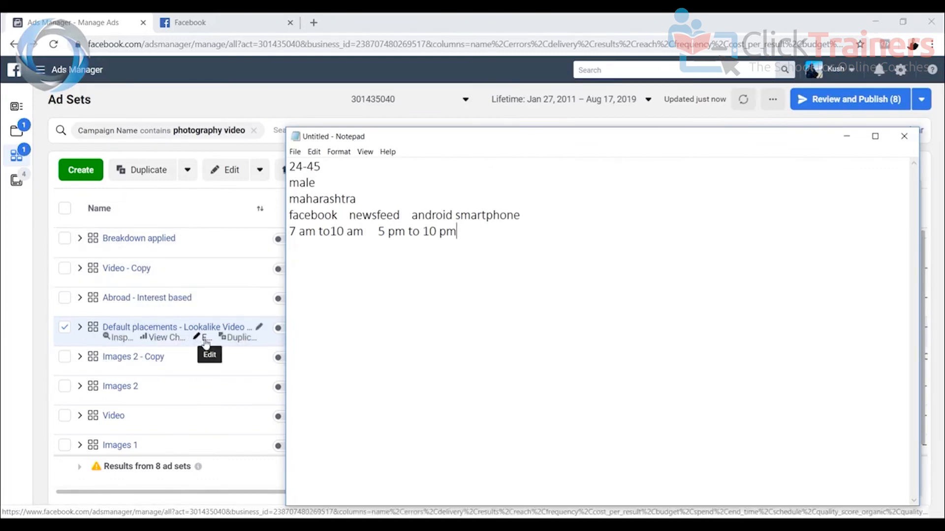
{"action": "left_click", "coordinate": [847, 137]}
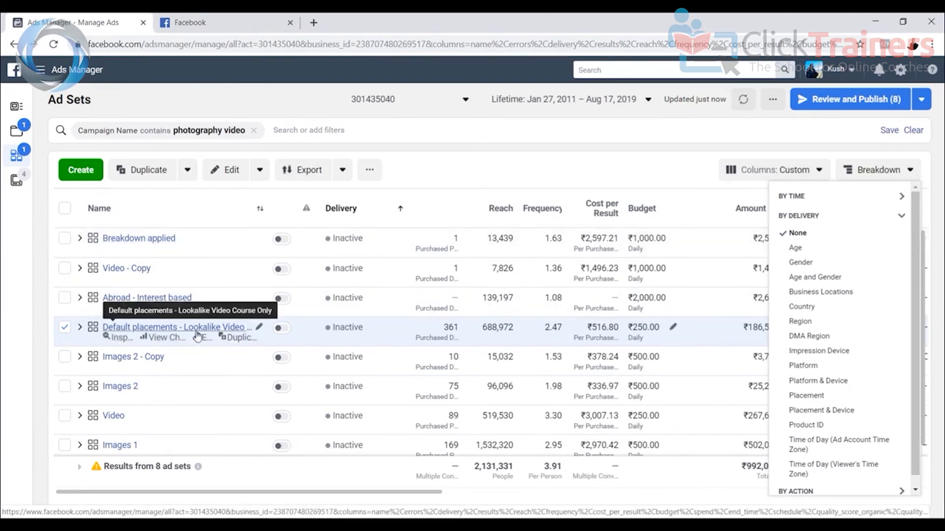
Open the "Default placements - Lookalike Video Course Only" ad set for editing and set its audience location to Maharashtra, India
{"action": "left_click", "coordinate": [204, 340]}
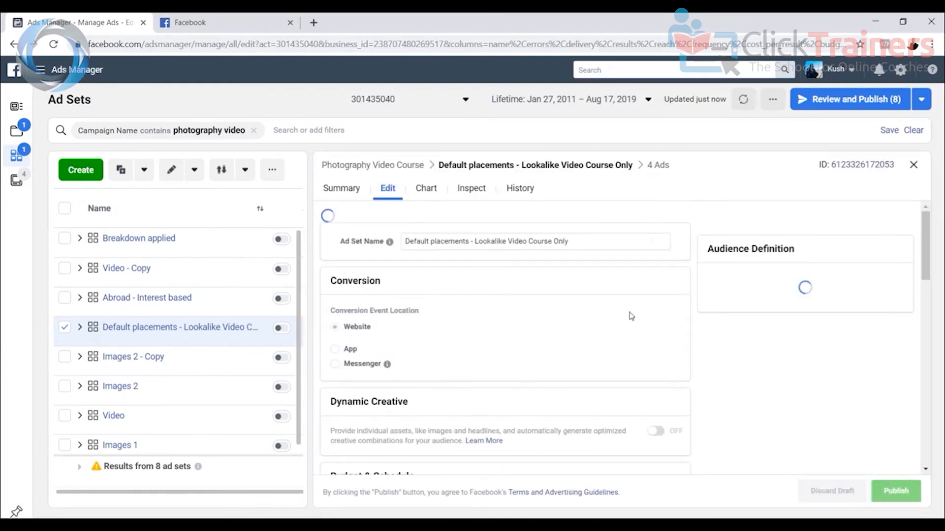
{"action": "scroll", "coordinate": [541, 308], "scroll_direction": "down", "scroll_amount": 2}
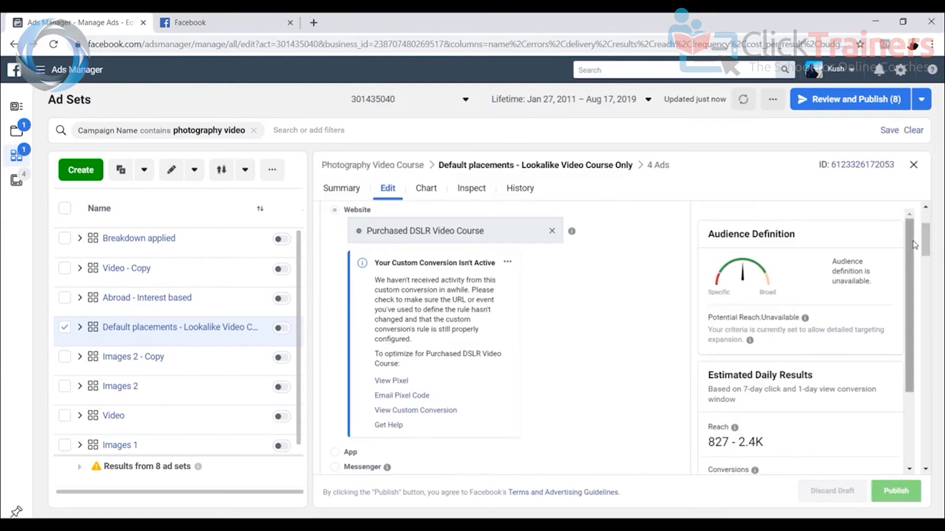
{"action": "left_click_drag", "start_coordinate": [928, 246], "coordinate": [915, 391]}
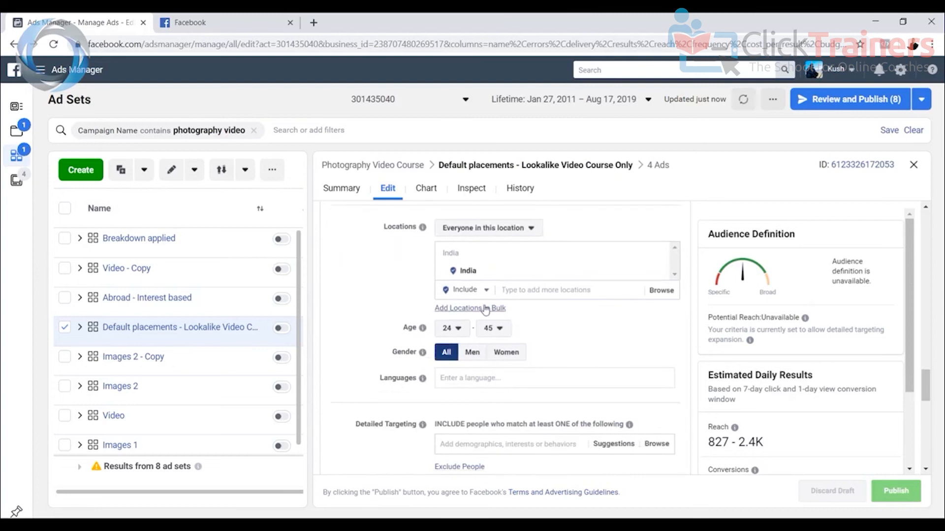
{"action": "left_click", "coordinate": [569, 289]}
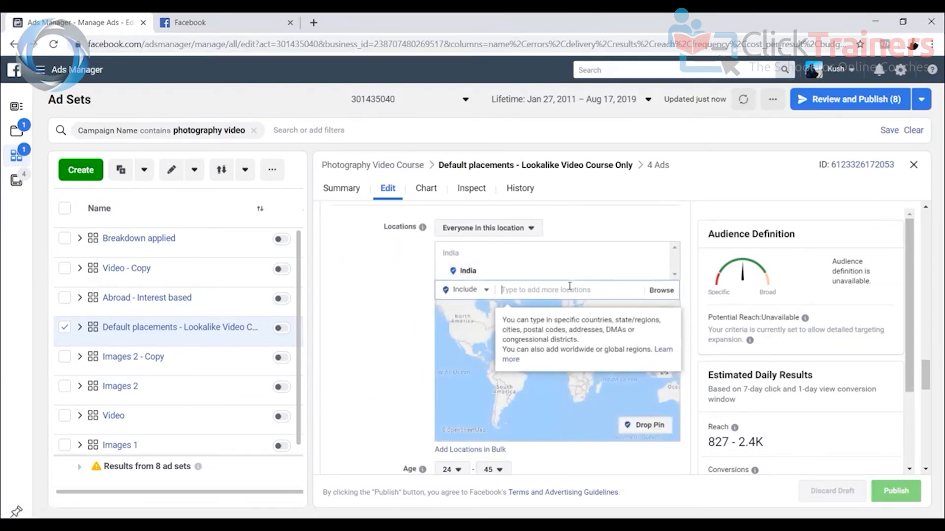
{"action": "type", "text": "maharshtra"}
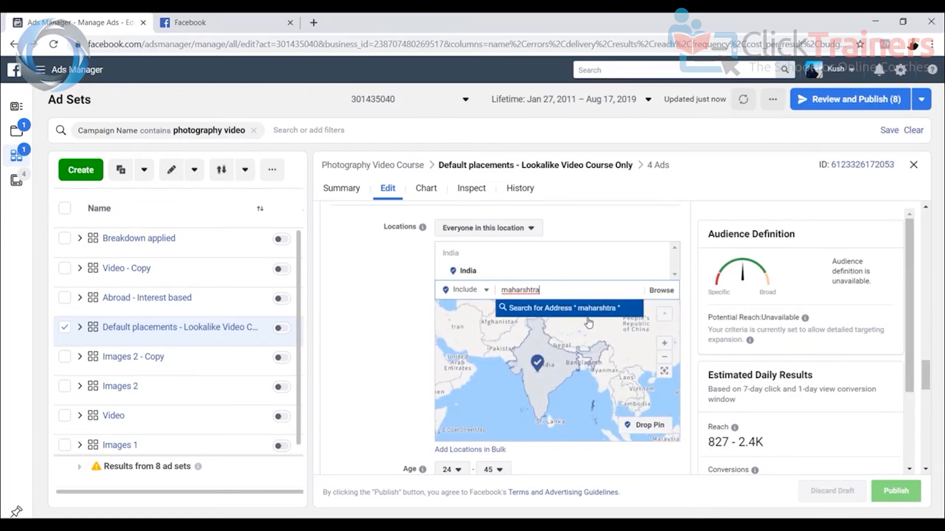
{"action": "left_click", "coordinate": [583, 308]}
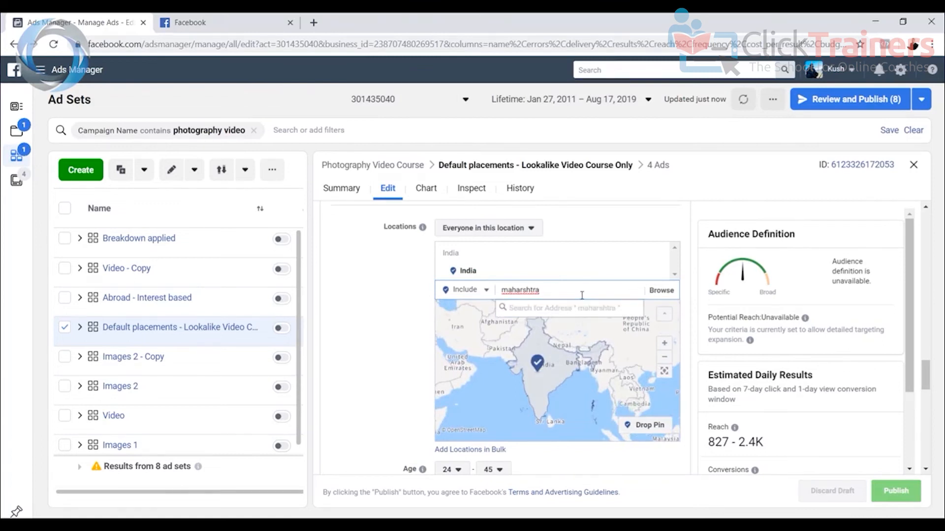
{"action": "type", "text": "ra"}
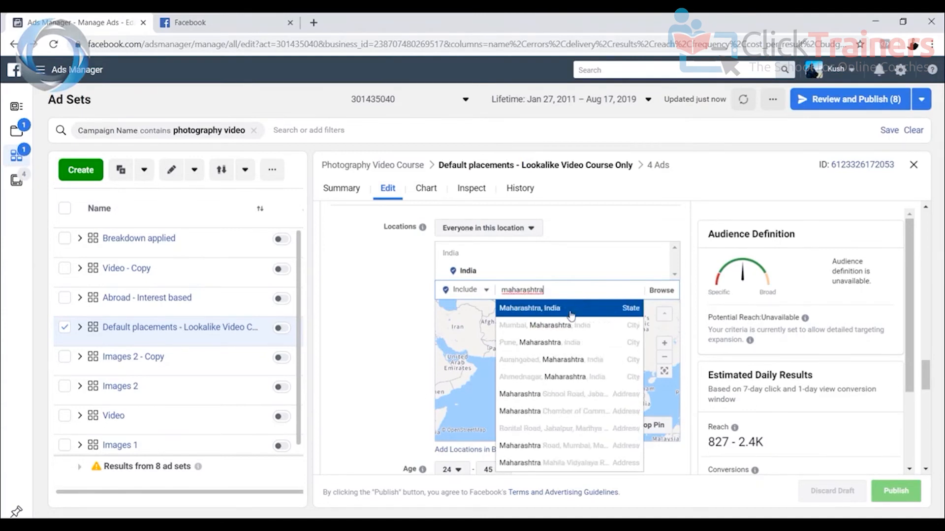
{"action": "left_click", "coordinate": [575, 307]}
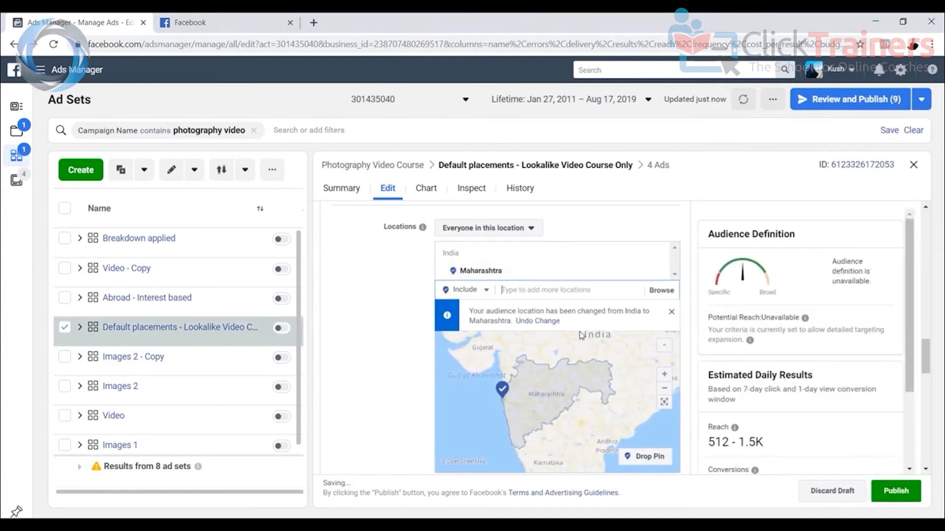
Check the audience's minimum age setting and restrict the gender to Men
{"action": "scroll", "coordinate": [389, 344], "scroll_direction": "down", "scroll_amount": 2}
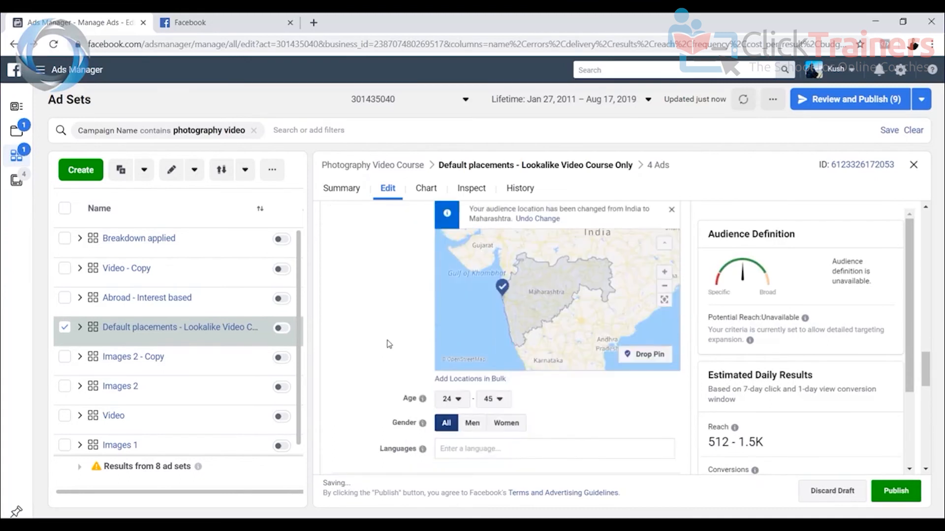
{"action": "left_click", "coordinate": [450, 399]}
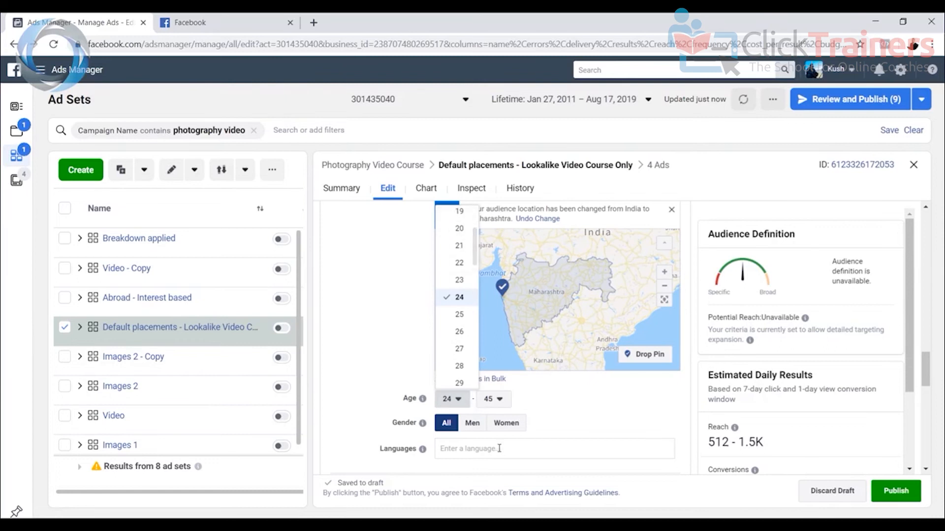
{"action": "left_click", "coordinate": [568, 404]}
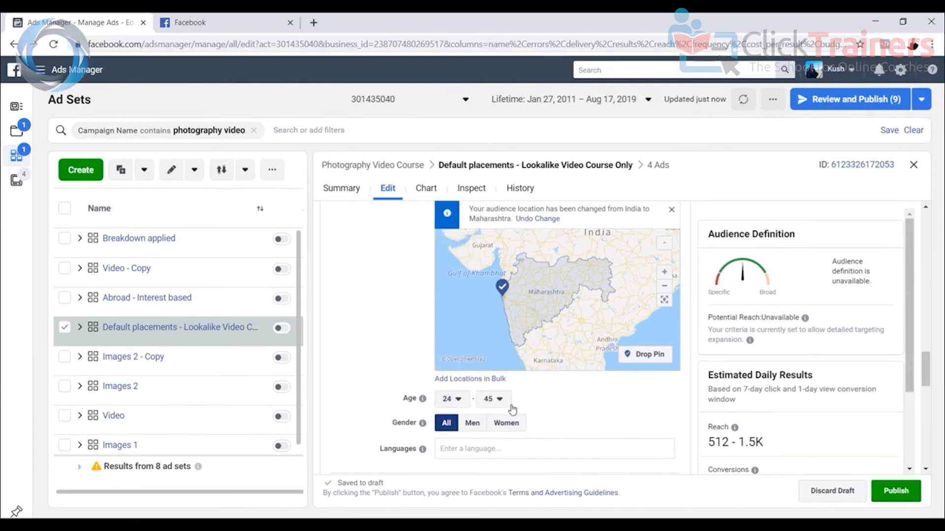
{"action": "left_click", "coordinate": [471, 424]}
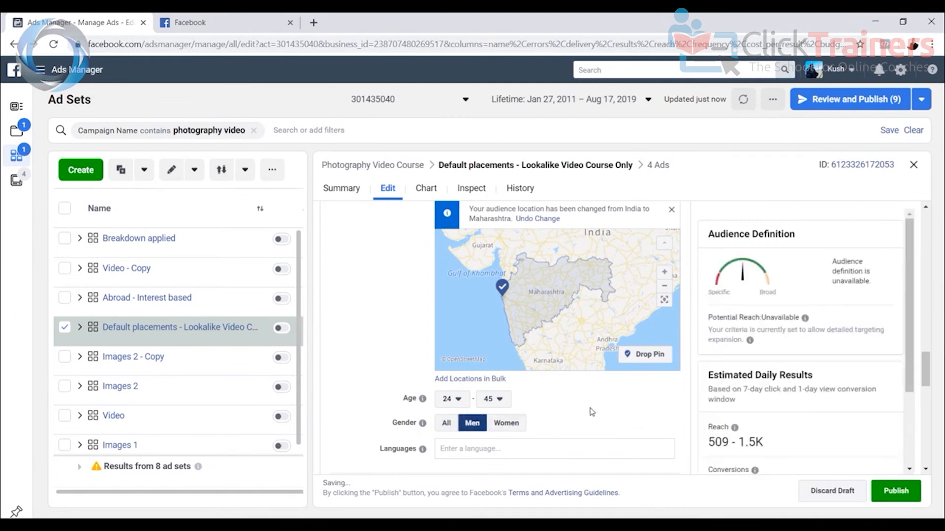
Change the ad set from automatic to manually edited placements and limit the devices to Mobile
{"action": "scroll", "coordinate": [591, 416], "scroll_direction": "down", "scroll_amount": 4}
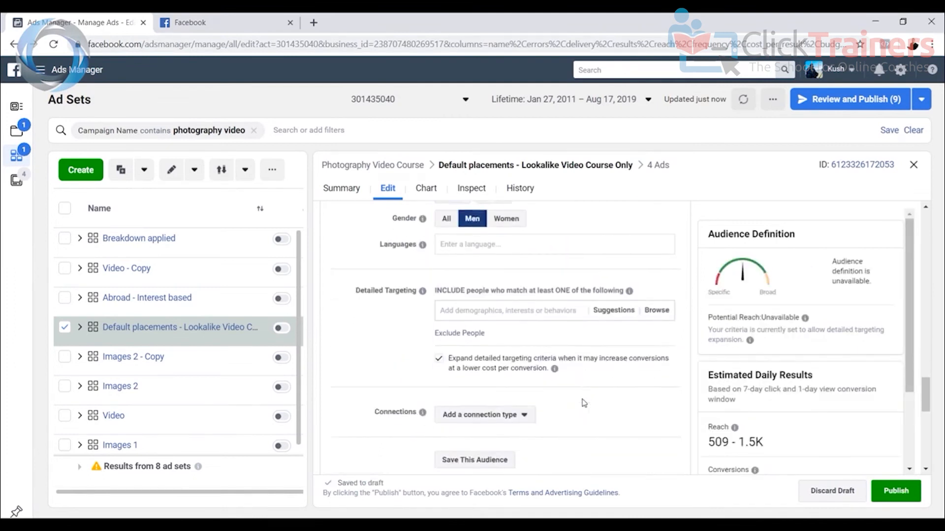
{"action": "scroll", "coordinate": [584, 402], "scroll_direction": "down", "scroll_amount": 6}
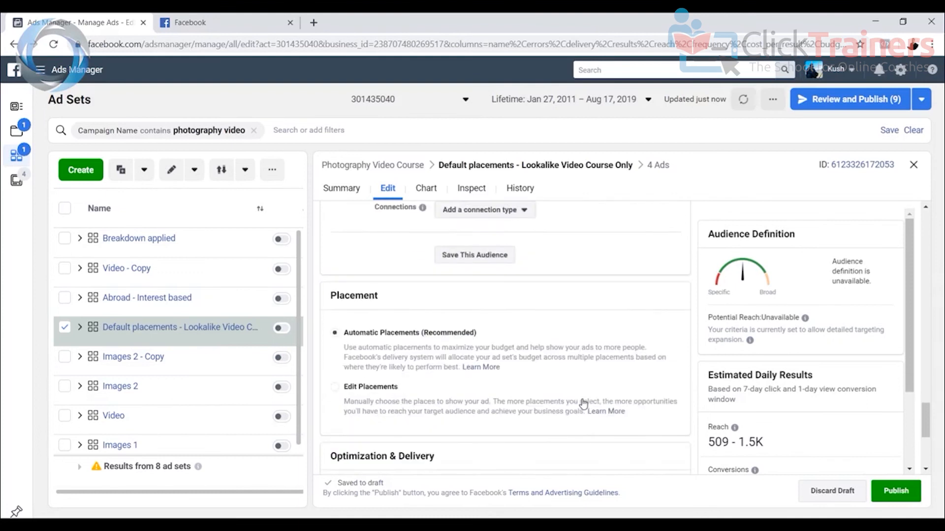
{"action": "scroll", "coordinate": [583, 403], "scroll_direction": "up", "scroll_amount": 2}
{"action": "left_click", "coordinate": [358, 387]}
{"action": "scroll", "coordinate": [481, 363], "scroll_direction": "down", "scroll_amount": 4}
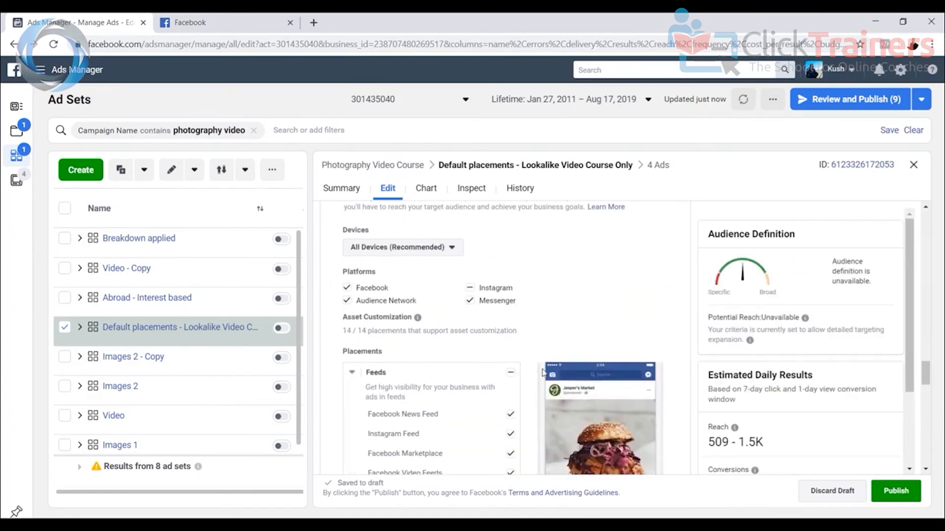
{"action": "left_click", "coordinate": [403, 249]}
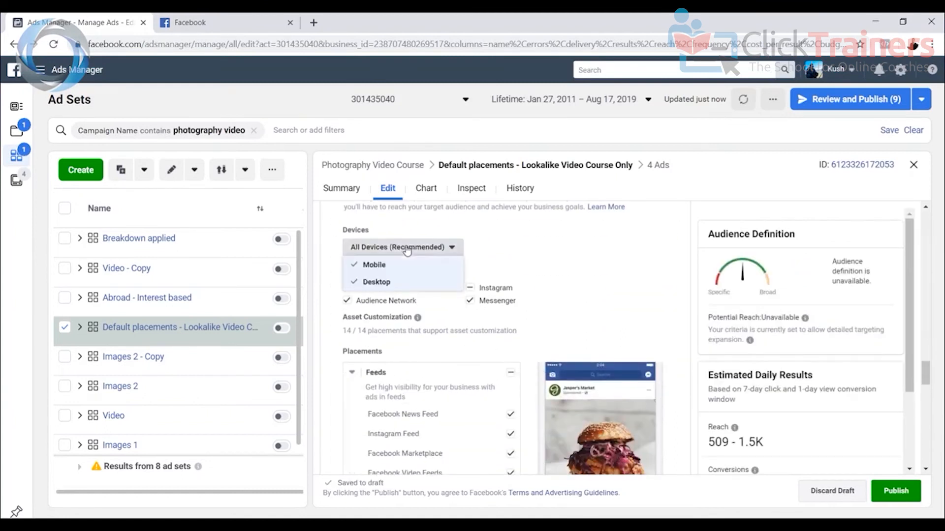
{"action": "left_click", "coordinate": [371, 285]}
{"action": "left_click", "coordinate": [528, 264]}
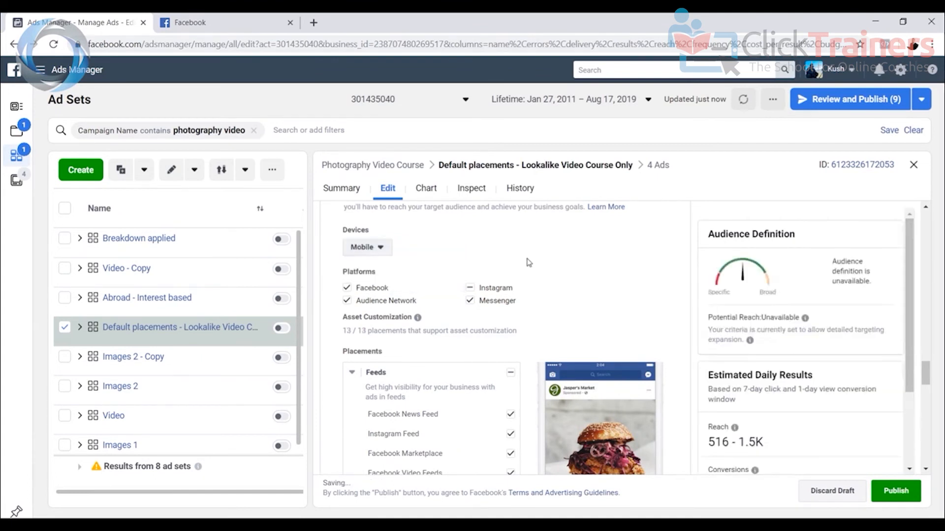
Exclude Messenger, Audience Network and Instagram from the ad set's platforms so that only Facebook is selected
{"action": "left_click", "coordinate": [470, 302]}
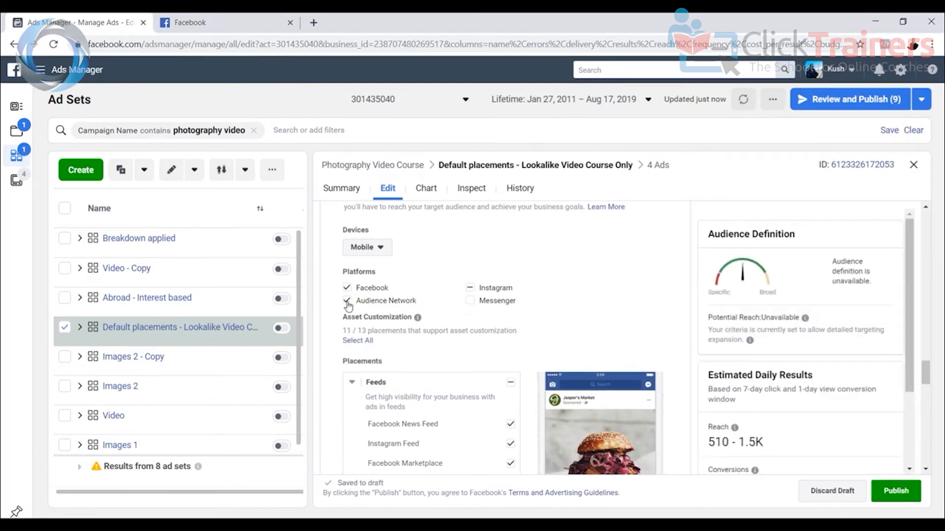
{"action": "left_click", "coordinate": [347, 302]}
{"action": "left_click", "coordinate": [470, 291]}
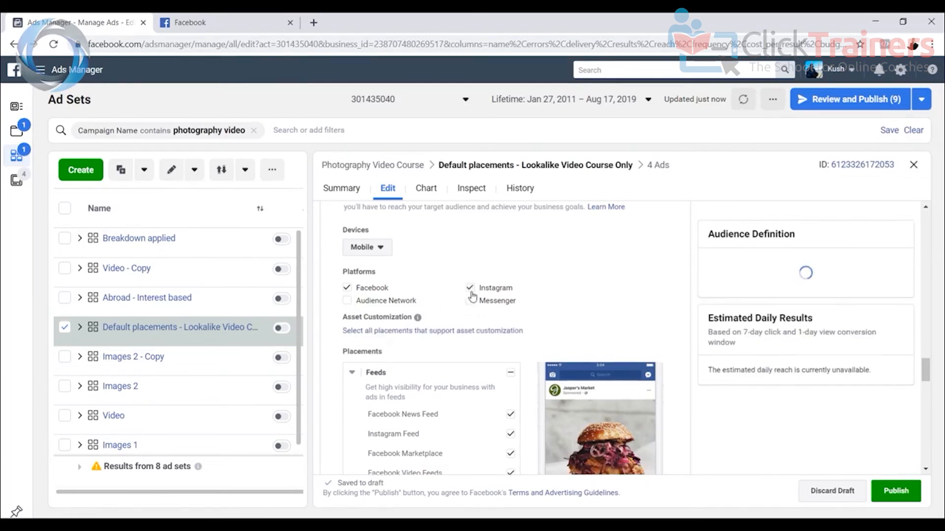
{"action": "left_click", "coordinate": [469, 291]}
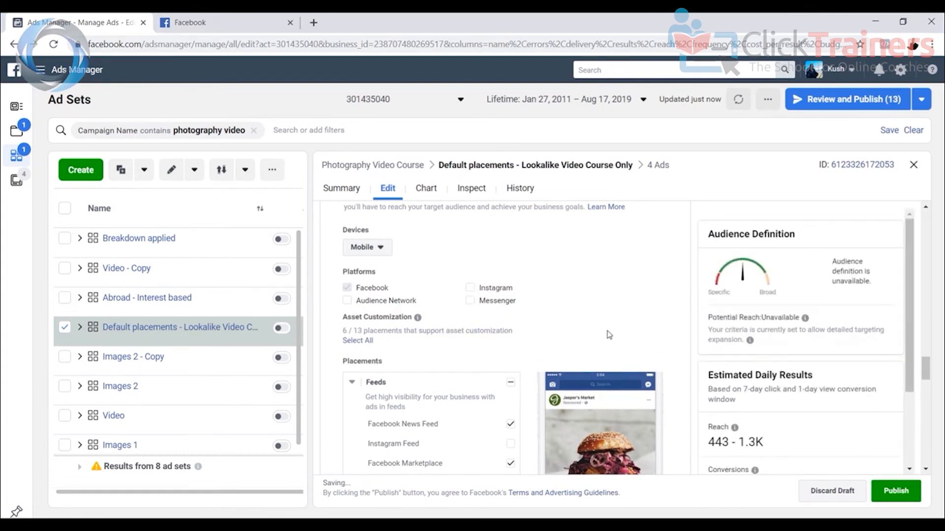
Check the placement notes in Notepad and remove Facebook Marketplace and Facebook Video Feeds from the ad set's Feeds placements
{"action": "scroll", "coordinate": [609, 335], "scroll_direction": "down", "scroll_amount": 2}
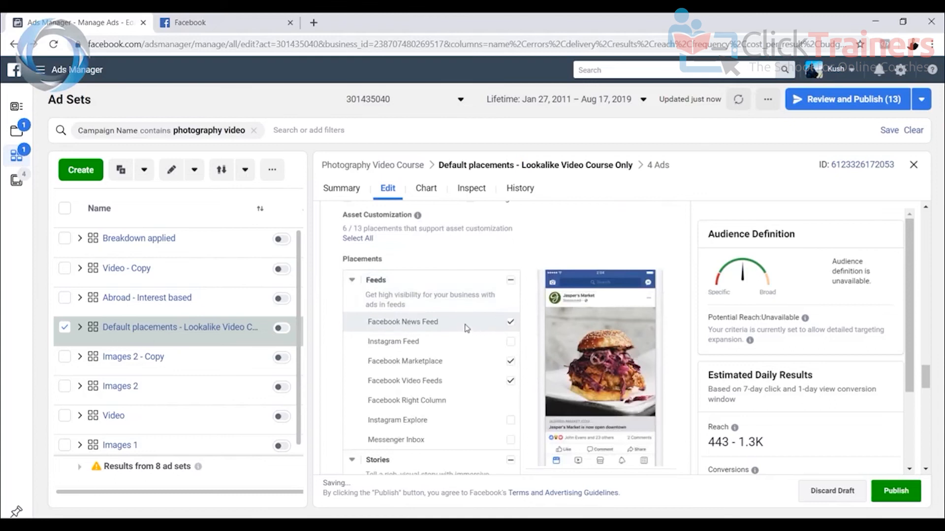
{"action": "key", "text": "alt+Tab"}
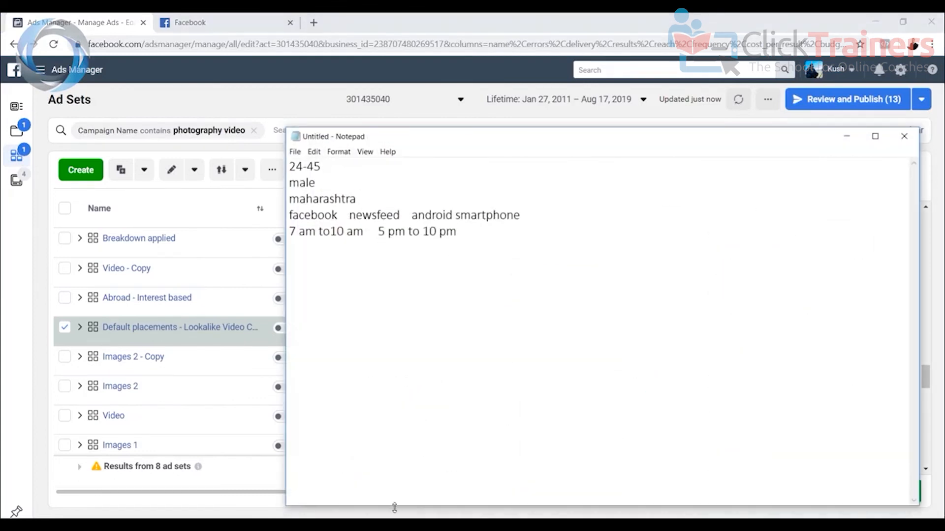
{"action": "key", "text": "alt+Tab"}
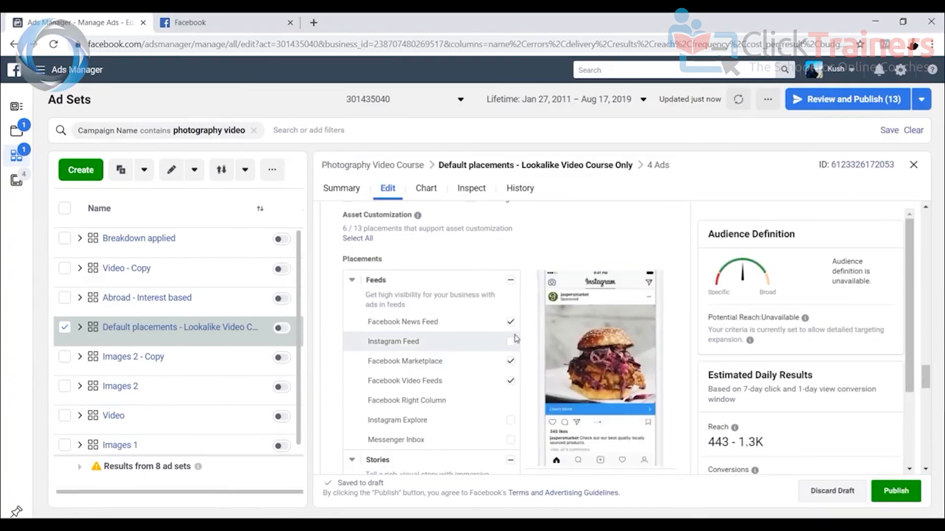
{"action": "left_click", "coordinate": [511, 362]}
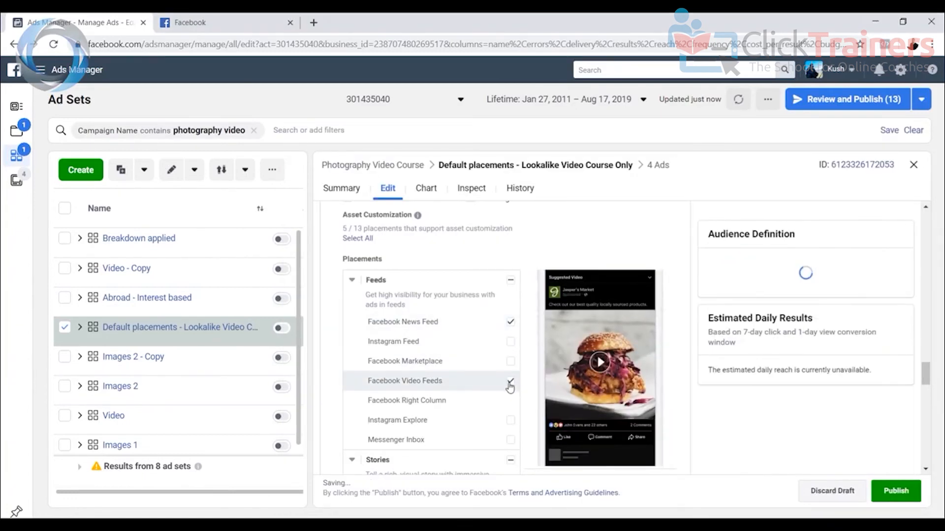
{"action": "left_click", "coordinate": [510, 382]}
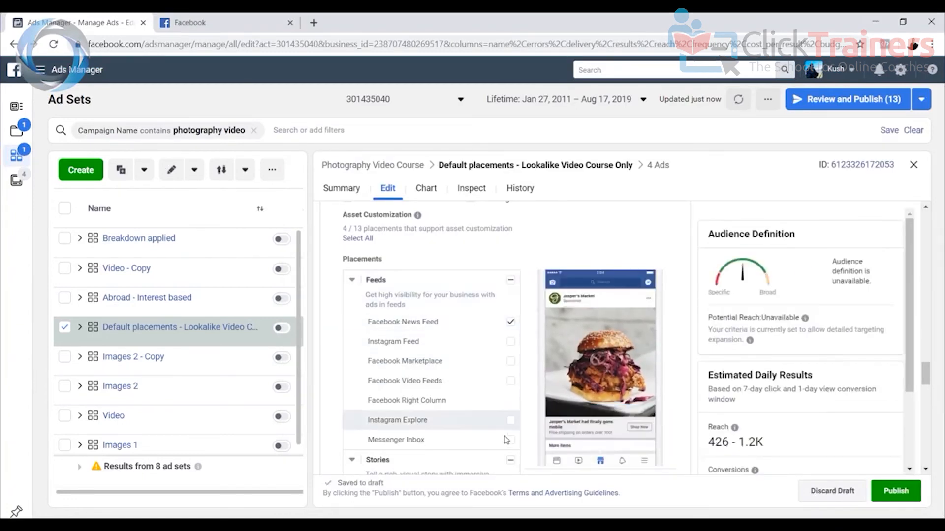
Remove the Facebook Stories, Facebook In-Stream Videos and Facebook Instant Articles placements from the ad set
{"action": "scroll", "coordinate": [495, 428], "scroll_direction": "down", "scroll_amount": 2}
{"action": "left_click", "coordinate": [510, 399]}
{"action": "scroll", "coordinate": [492, 408], "scroll_direction": "down", "scroll_amount": 2}
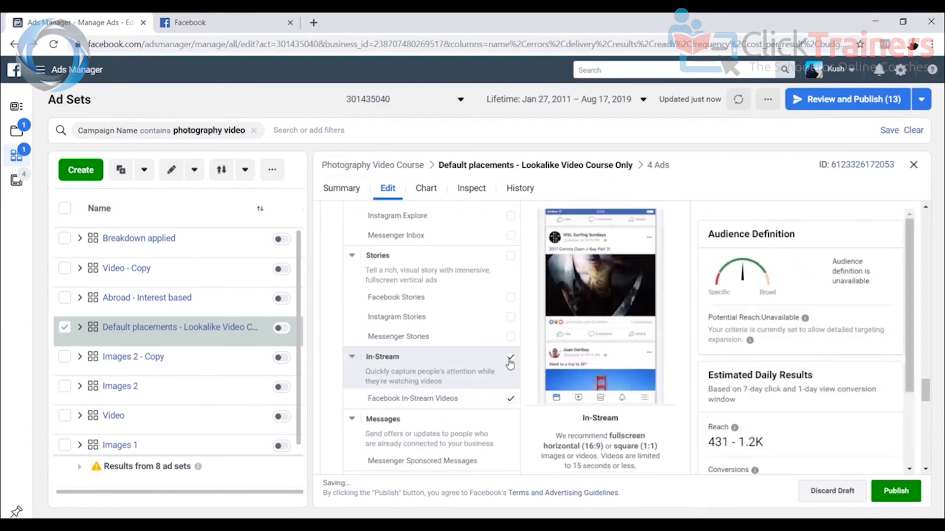
{"action": "left_click", "coordinate": [510, 362]}
{"action": "left_click", "coordinate": [510, 398]}
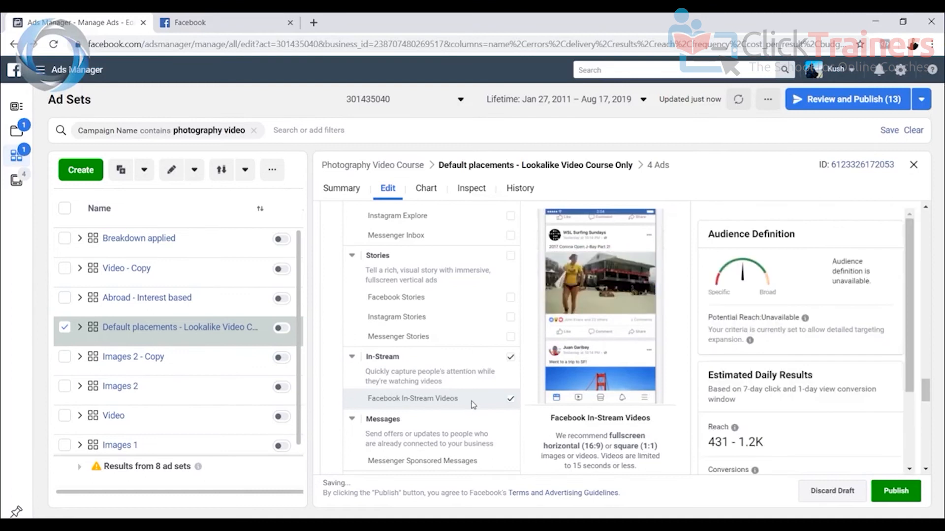
{"action": "scroll", "coordinate": [509, 398], "scroll_direction": "down", "scroll_amount": 2}
{"action": "left_click", "coordinate": [511, 298]}
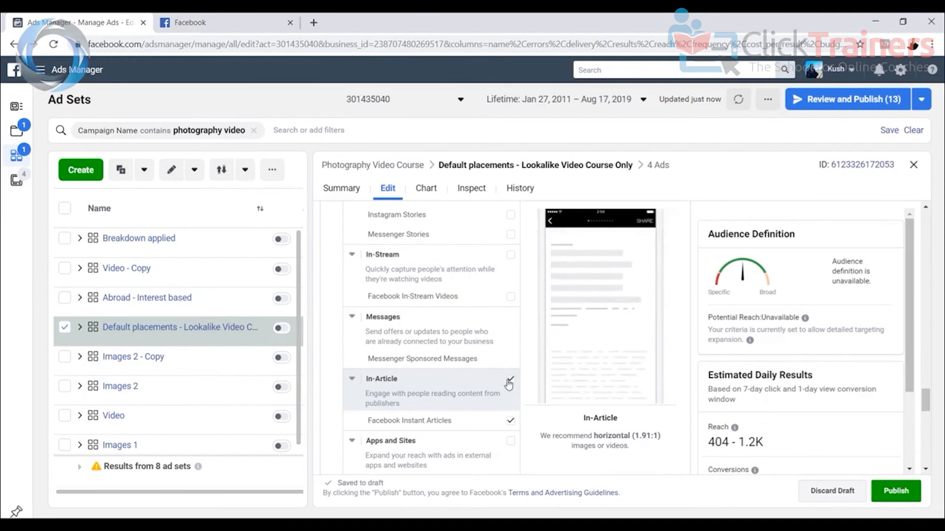
{"action": "left_click", "coordinate": [510, 419]}
Restrict the ad set's specific mobile devices and operating systems to Android Devices Only
{"action": "scroll", "coordinate": [502, 423], "scroll_direction": "down", "scroll_amount": 2}
{"action": "scroll", "coordinate": [499, 427], "scroll_direction": "down", "scroll_amount": 3}
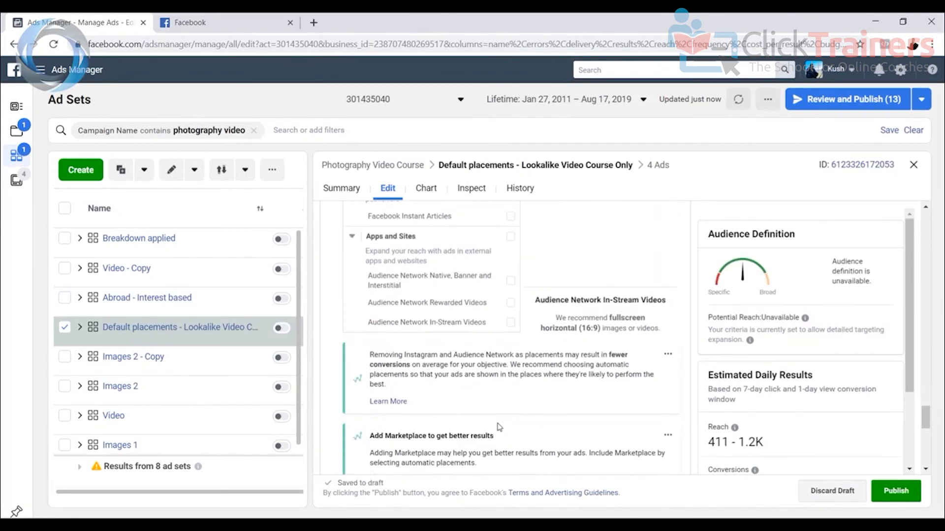
{"action": "scroll", "coordinate": [497, 423], "scroll_direction": "down", "scroll_amount": 3}
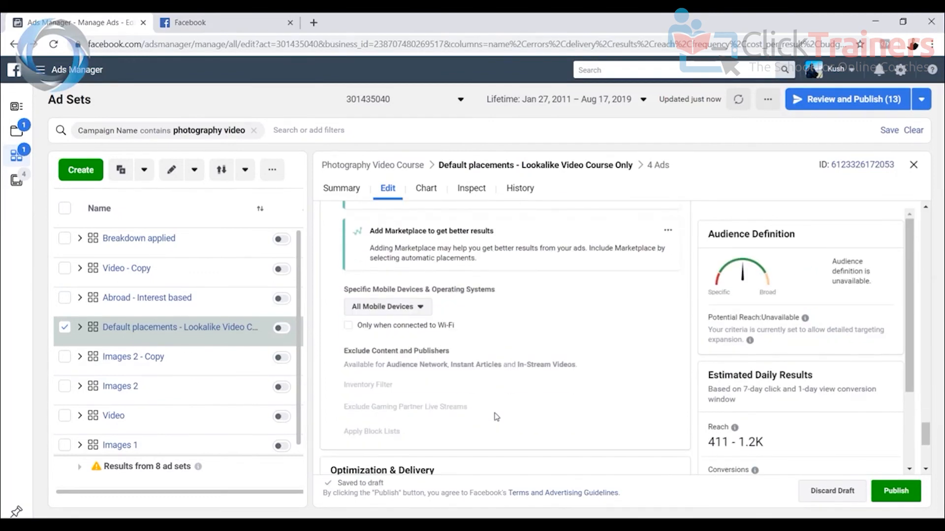
{"action": "left_click", "coordinate": [413, 308]}
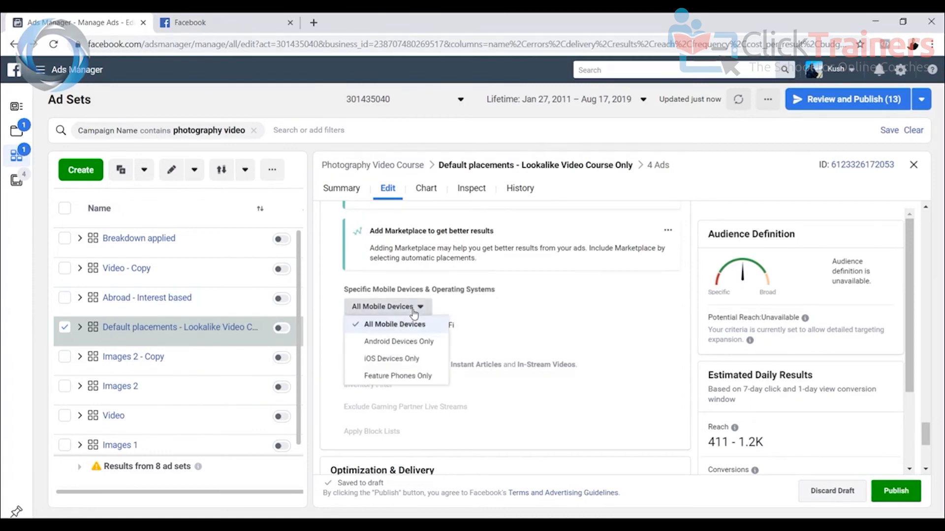
{"action": "left_click", "coordinate": [408, 344]}
Check the device note in Notepad and remove Android Tablets (all) from the ad set's included devices
{"action": "key", "text": "alt+Tab"}
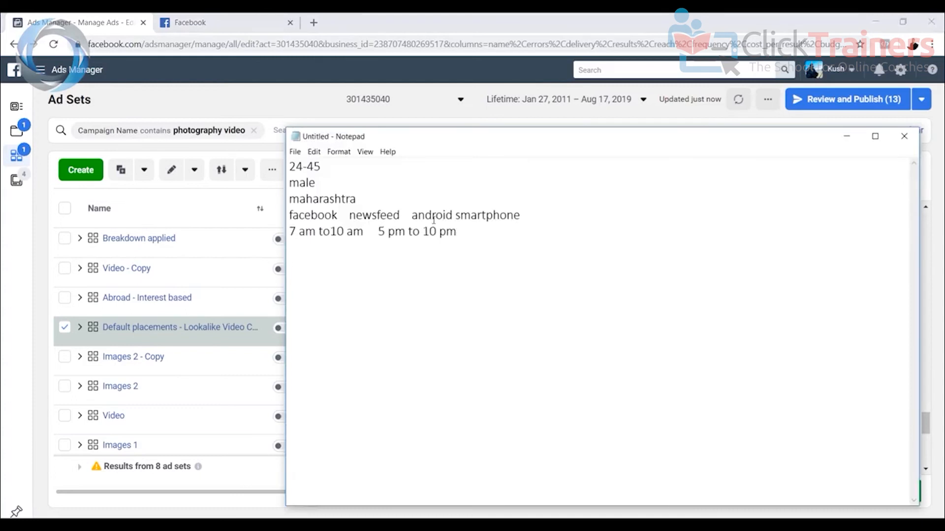
{"action": "left_click_drag", "start_coordinate": [412, 216], "coordinate": [534, 218]}
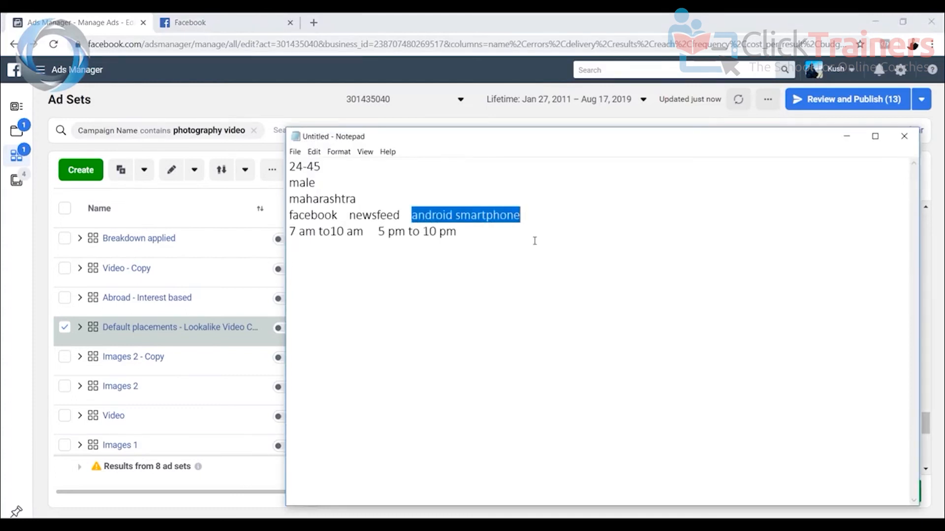
{"action": "key", "text": "alt+Tab"}
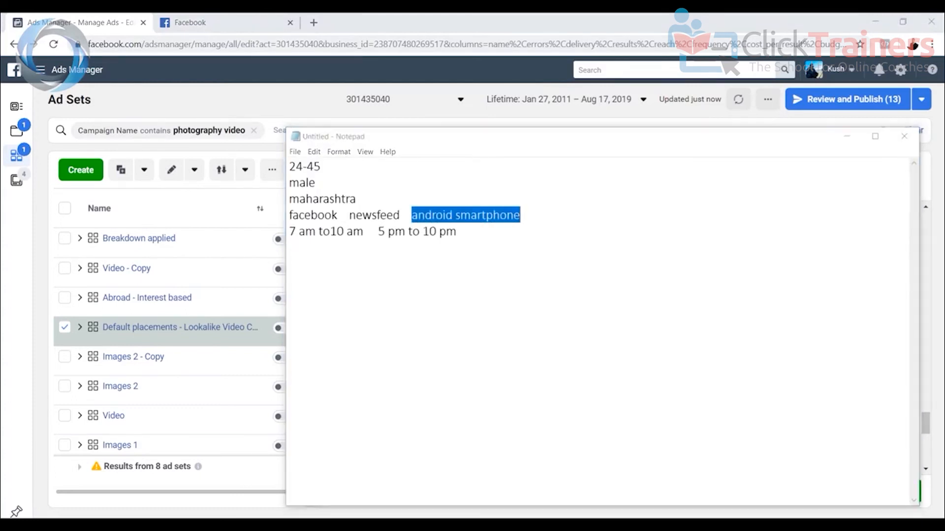
{"action": "left_click", "coordinate": [847, 137]}
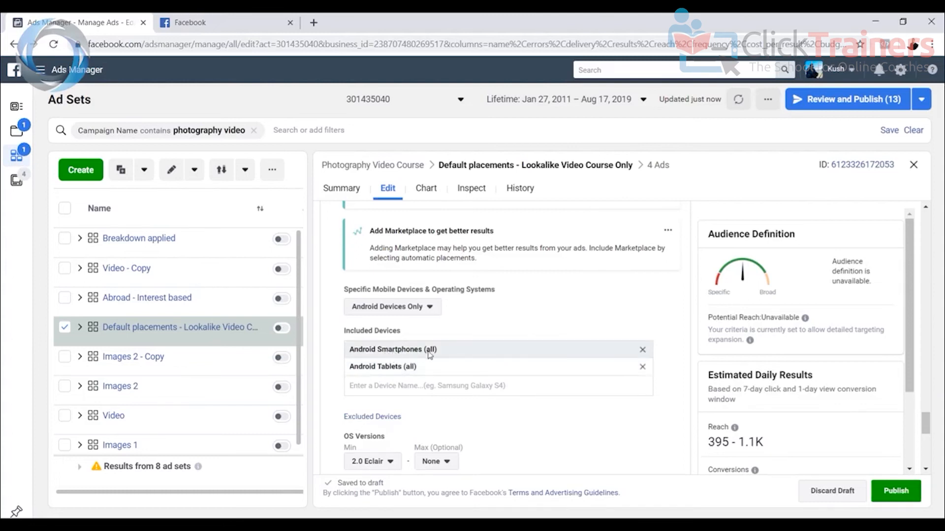
{"action": "left_click", "coordinate": [642, 366]}
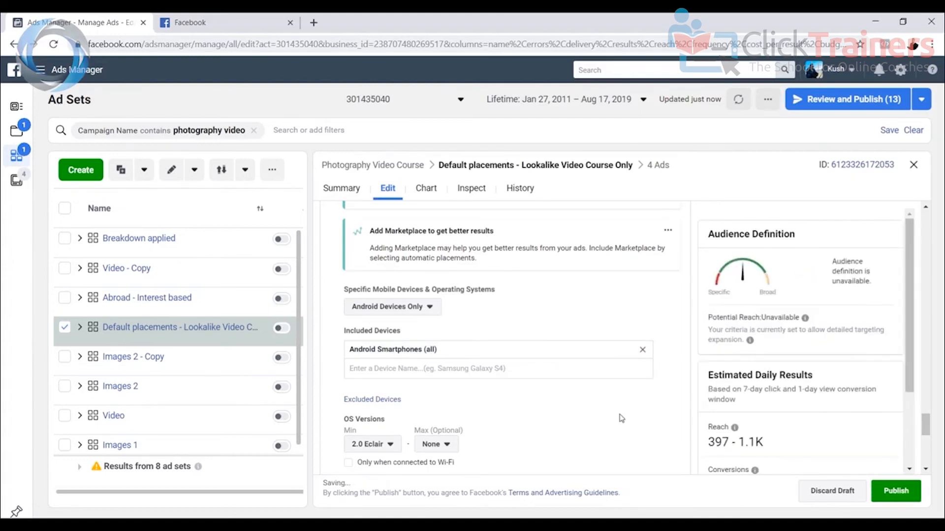
Review the ad set's Optimization & Delivery settings and return to the start of its edit form
{"action": "scroll", "coordinate": [620, 417], "scroll_direction": "down", "scroll_amount": 2}
{"action": "scroll", "coordinate": [619, 419], "scroll_direction": "down", "scroll_amount": 4}
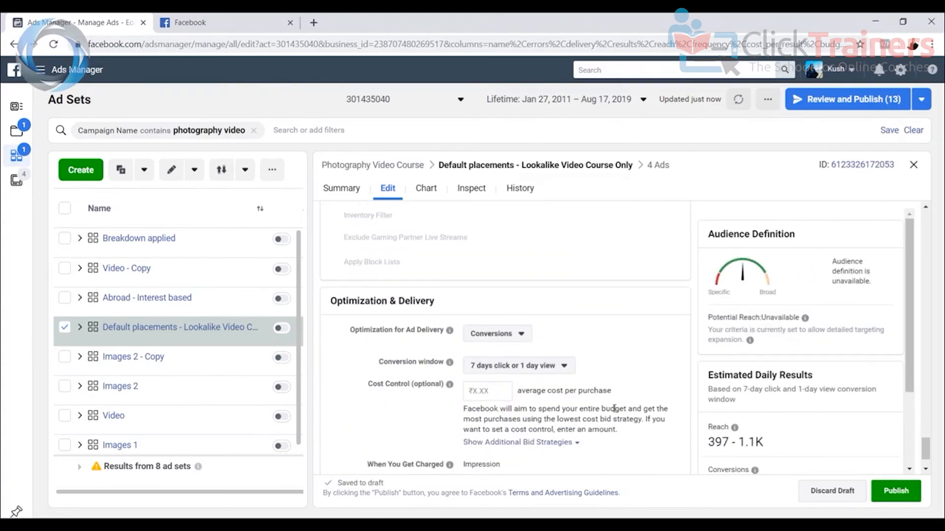
{"action": "scroll", "coordinate": [614, 402], "scroll_direction": "down", "scroll_amount": 1}
{"action": "scroll", "coordinate": [640, 396], "scroll_direction": "up", "scroll_amount": 10}
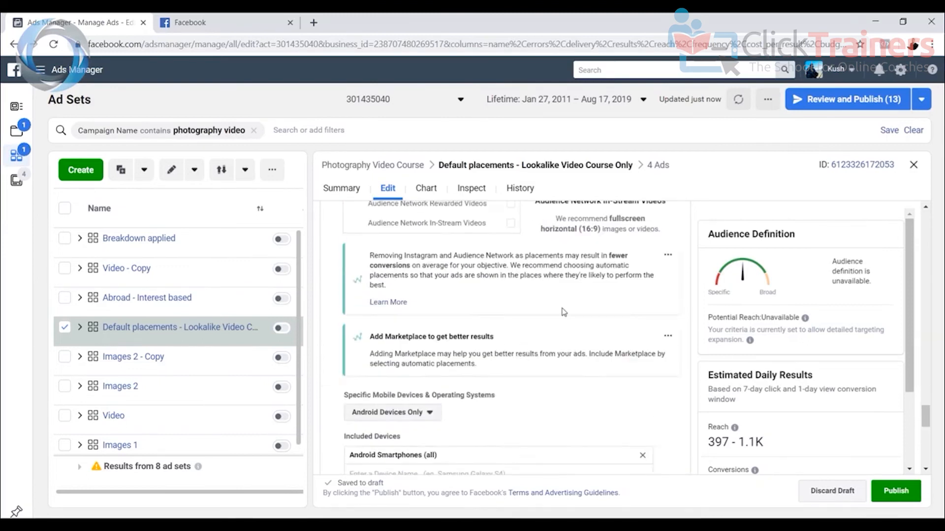
{"action": "scroll", "coordinate": [563, 312], "scroll_direction": "up", "scroll_amount": 10}
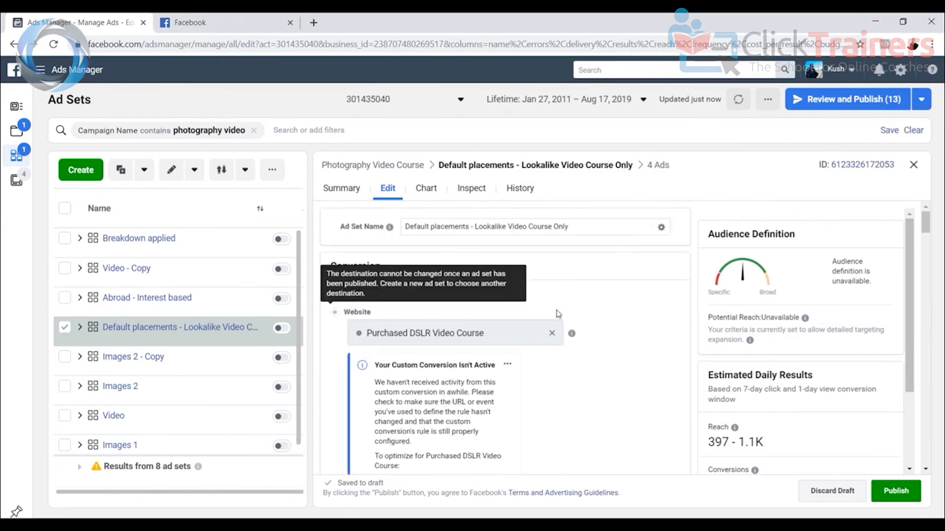
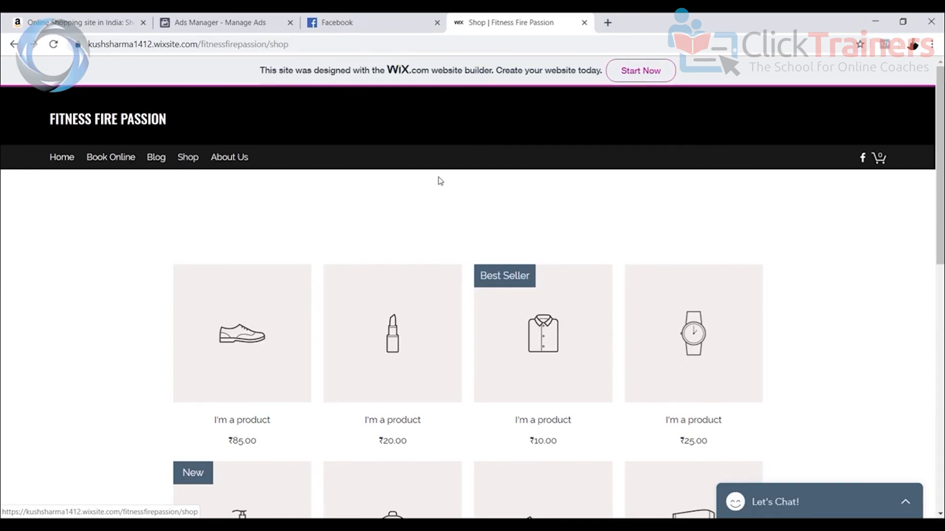
Browse the Amazon.in home page, dismiss the McAfee notice and open the Boya lavalier microphone suggested from shopping trends
{"action": "left_click", "coordinate": [108, 28]}
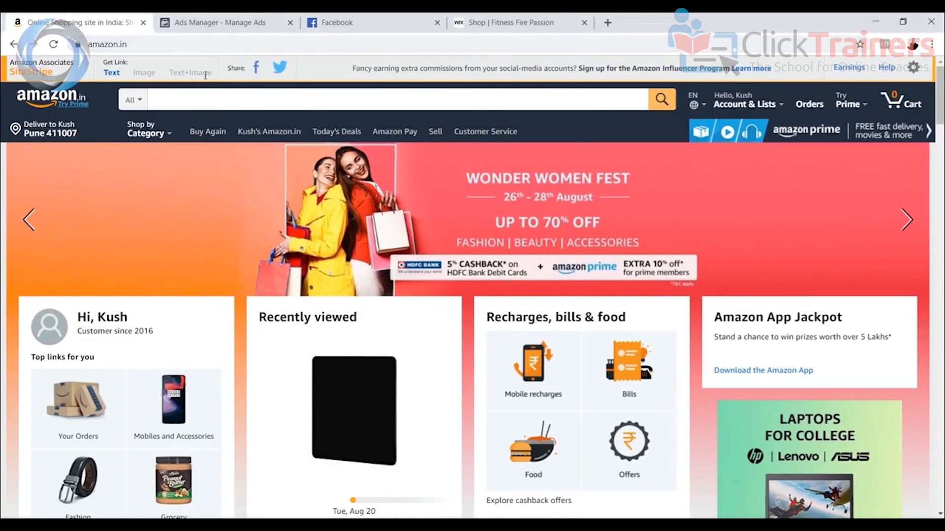
{"action": "scroll", "coordinate": [539, 270], "scroll_direction": "down", "scroll_amount": 4}
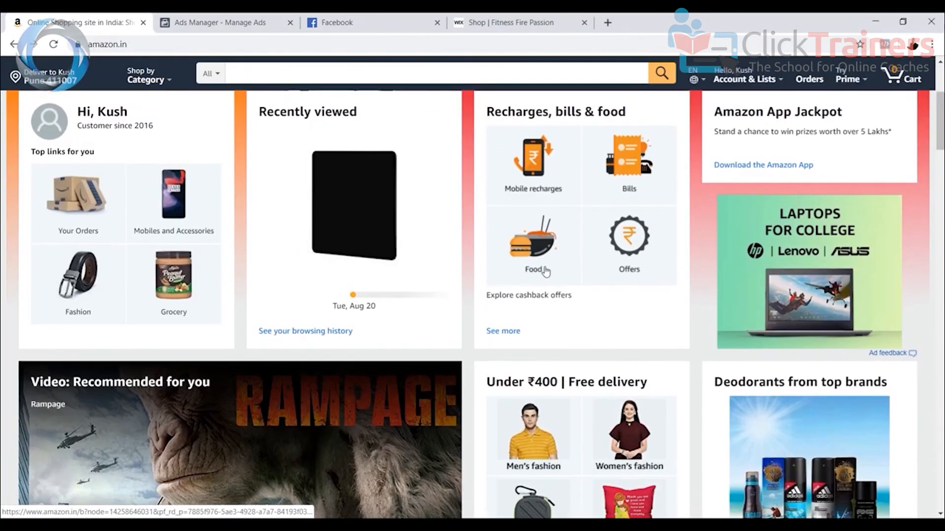
{"action": "scroll", "coordinate": [542, 268], "scroll_direction": "up", "scroll_amount": 4}
{"action": "scroll", "coordinate": [541, 268], "scroll_direction": "down", "scroll_amount": 12}
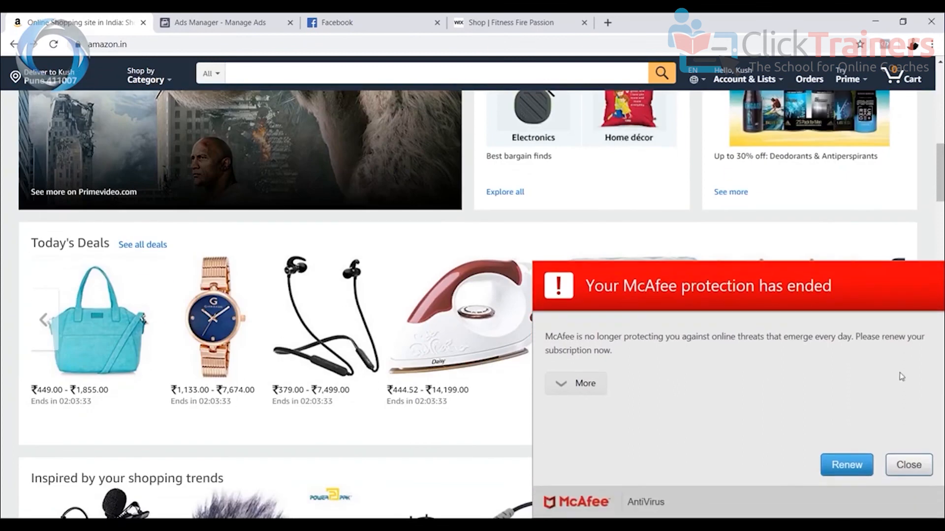
{"action": "left_click", "coordinate": [917, 461]}
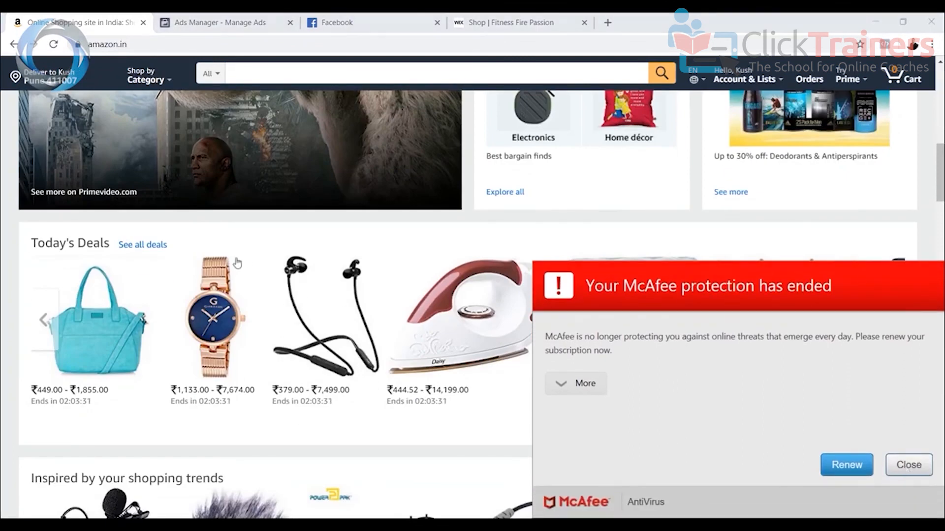
{"action": "scroll", "coordinate": [295, 345], "scroll_direction": "down", "scroll_amount": 4}
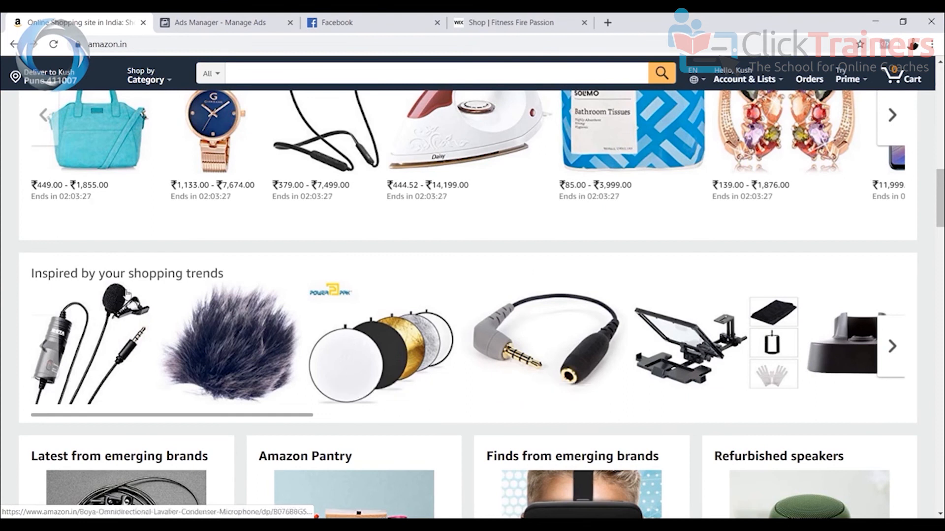
{"action": "left_click", "coordinate": [120, 315]}
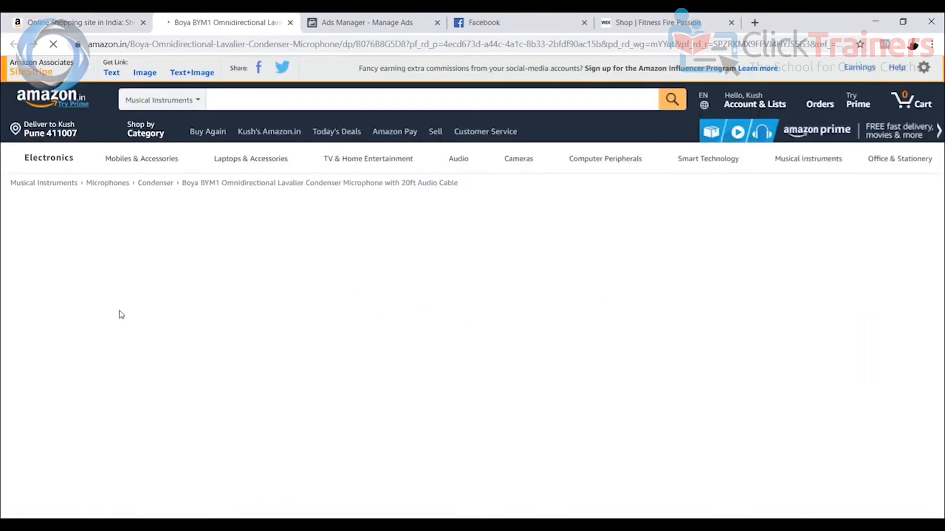
Examine the Boya BYM1 microphone page's details, related products and reviews, and return to the Fitness Fire Passion shop page
{"action": "scroll", "coordinate": [376, 328], "scroll_direction": "down", "scroll_amount": 3}
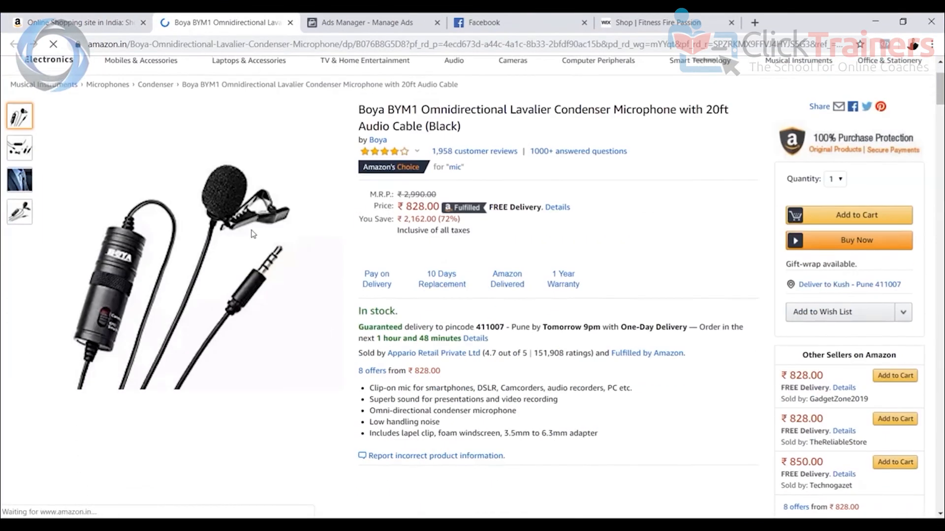
{"action": "scroll", "coordinate": [469, 316], "scroll_direction": "down", "scroll_amount": 3}
{"action": "scroll", "coordinate": [468, 316], "scroll_direction": "down", "scroll_amount": 20}
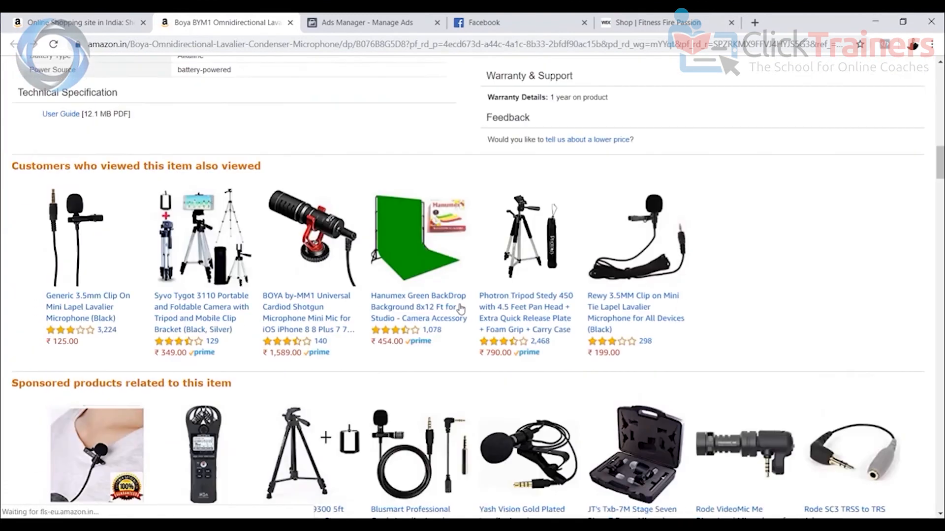
{"action": "scroll", "coordinate": [458, 305], "scroll_direction": "down", "scroll_amount": 15}
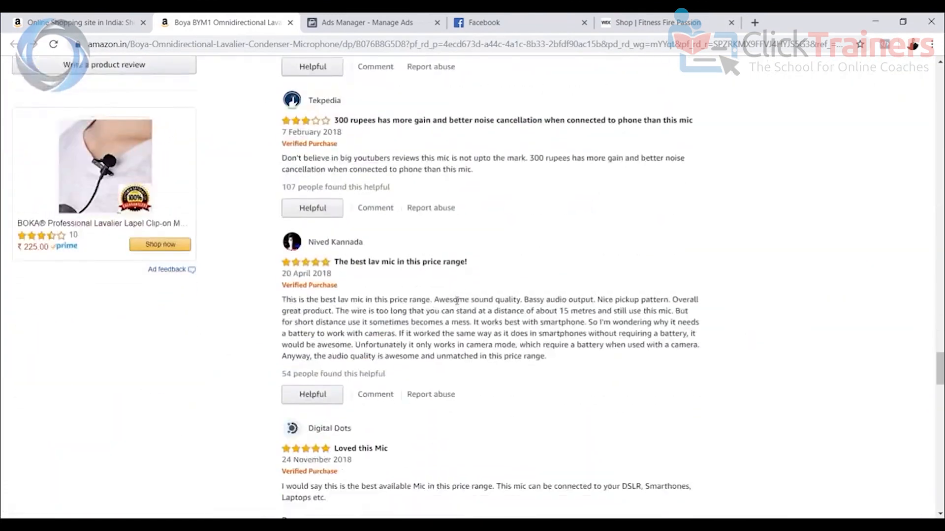
{"action": "left_click_drag", "start_coordinate": [939, 389], "coordinate": [939, 81]}
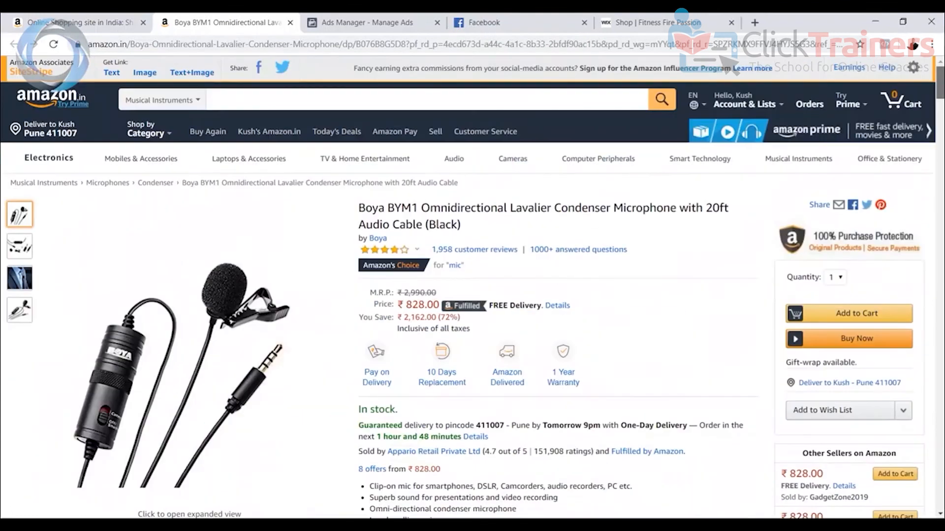
{"action": "scroll", "coordinate": [262, 312], "scroll_direction": "down", "scroll_amount": 2}
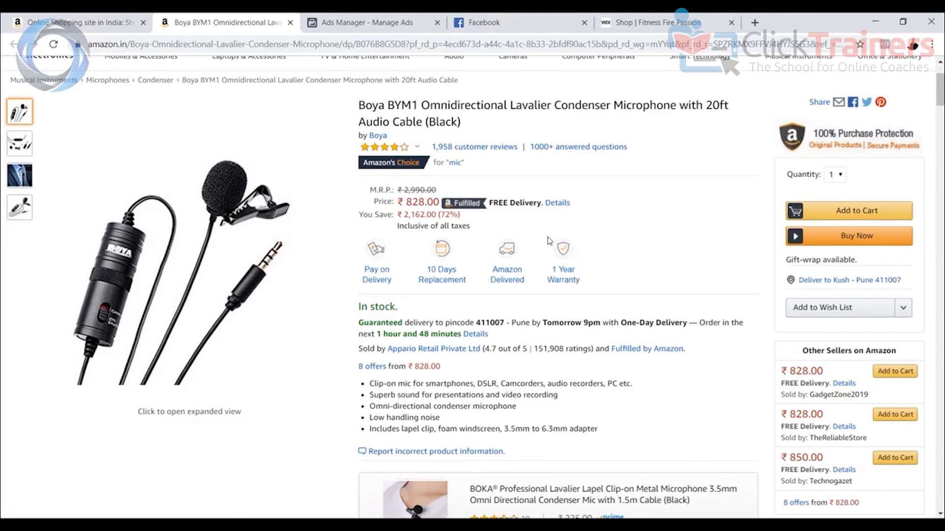
{"action": "left_click", "coordinate": [655, 22]}
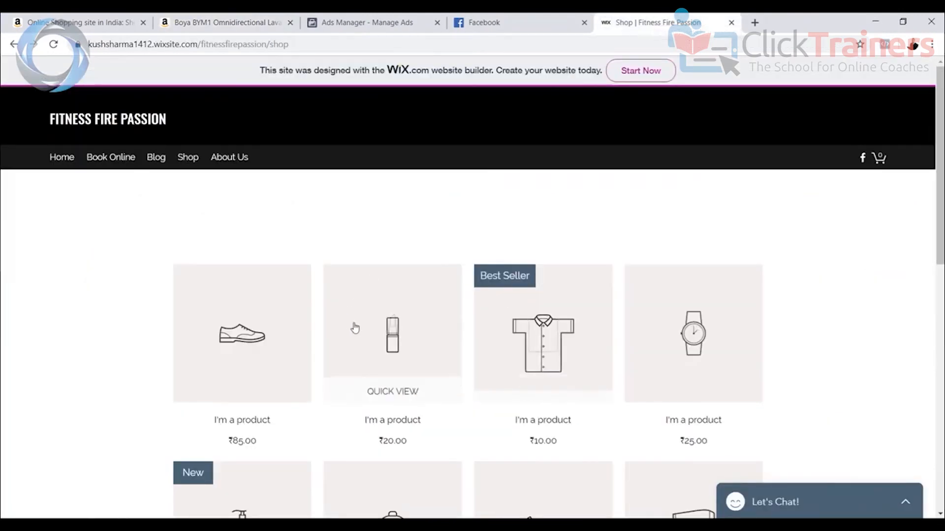
Look over the product listings on the Fitness Fire Passion shop page
{"action": "scroll", "coordinate": [354, 326], "scroll_direction": "down", "scroll_amount": 4}
{"action": "scroll", "coordinate": [506, 208], "scroll_direction": "up", "scroll_amount": 4}
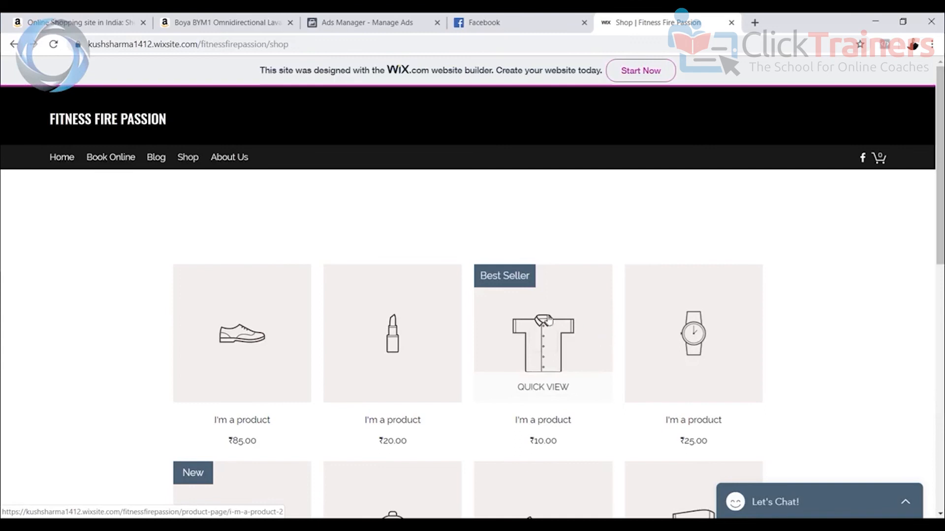
{"action": "scroll", "coordinate": [297, 171], "scroll_direction": "down", "scroll_amount": 4}
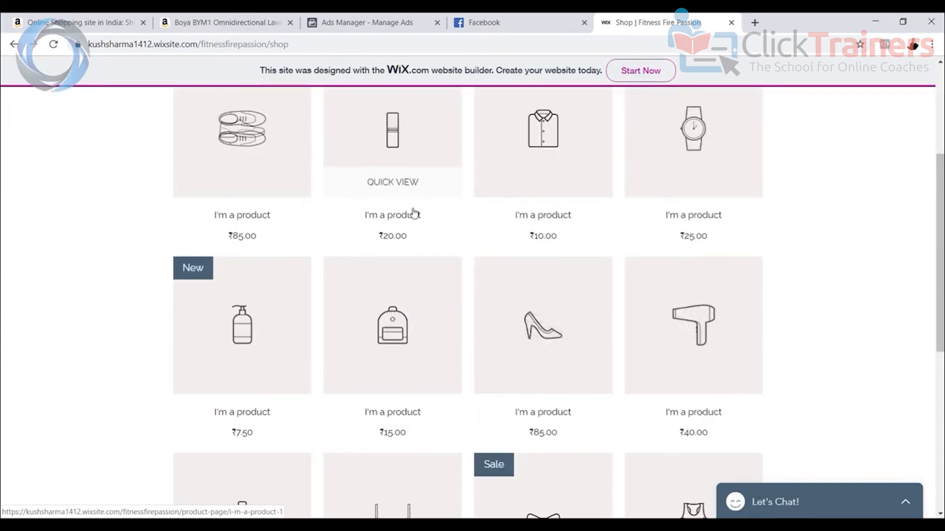
{"action": "scroll", "coordinate": [416, 214], "scroll_direction": "up", "scroll_amount": 2}
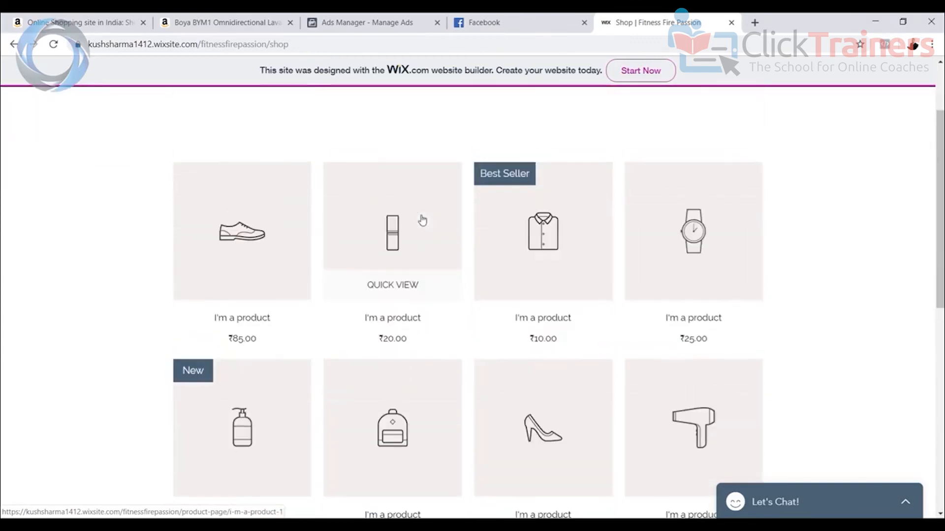
Revisit the Boya BYM1 microphone page on Amazon and close its tab
{"action": "left_click", "coordinate": [107, 25]}
{"action": "left_click", "coordinate": [246, 25]}
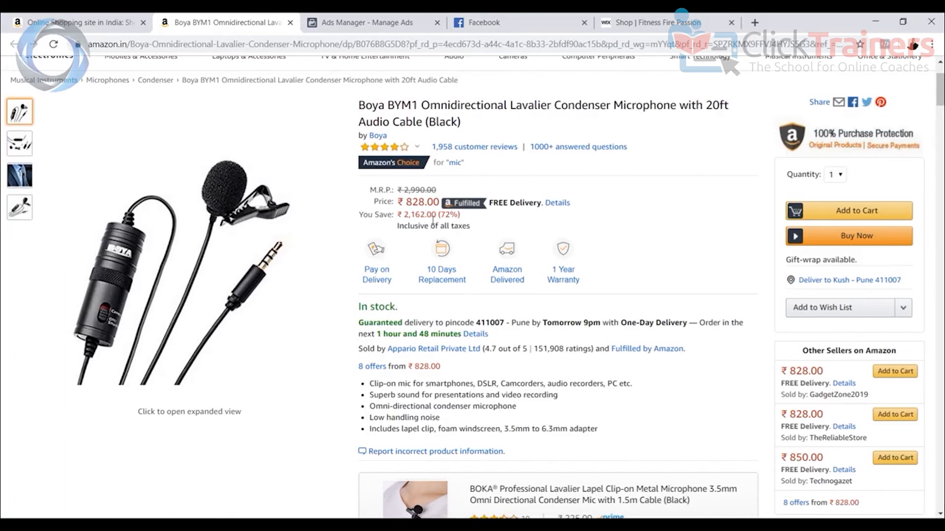
{"action": "mouse_move", "coordinate": [492, 68]}
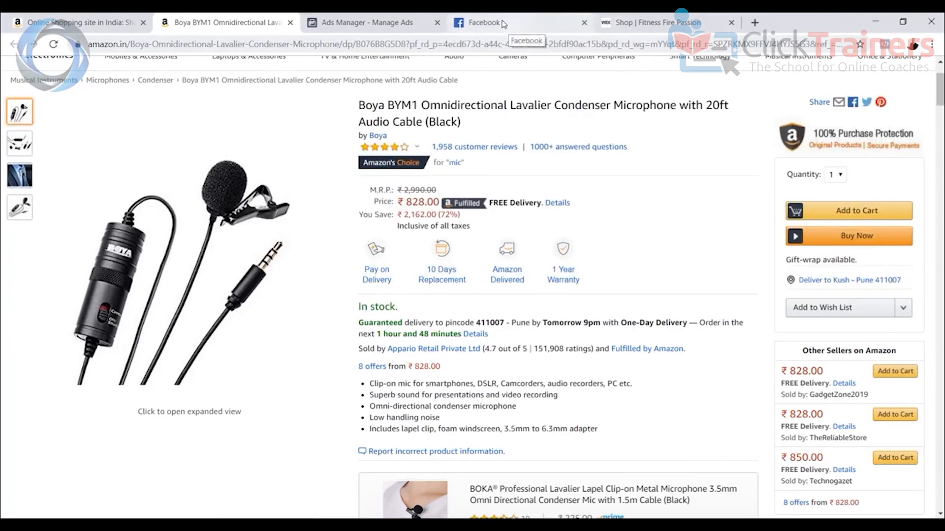
{"action": "left_click", "coordinate": [291, 22]}
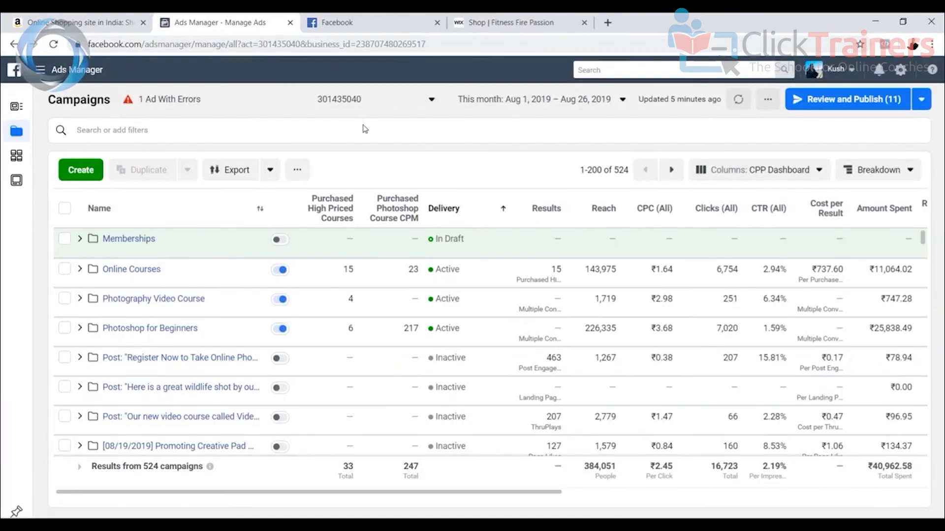
Go through the Facebook news feed to find a sponsored retail post and examine the BAJAAO keyboard ad
{"action": "left_click", "coordinate": [374, 22]}
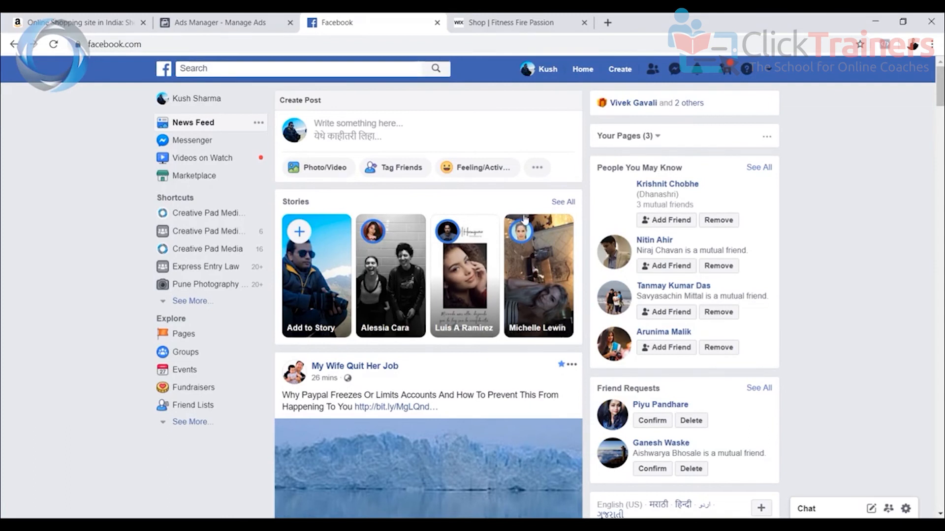
{"action": "scroll", "coordinate": [534, 222], "scroll_direction": "down", "scroll_amount": 4}
{"action": "scroll", "coordinate": [536, 223], "scroll_direction": "down", "scroll_amount": 15}
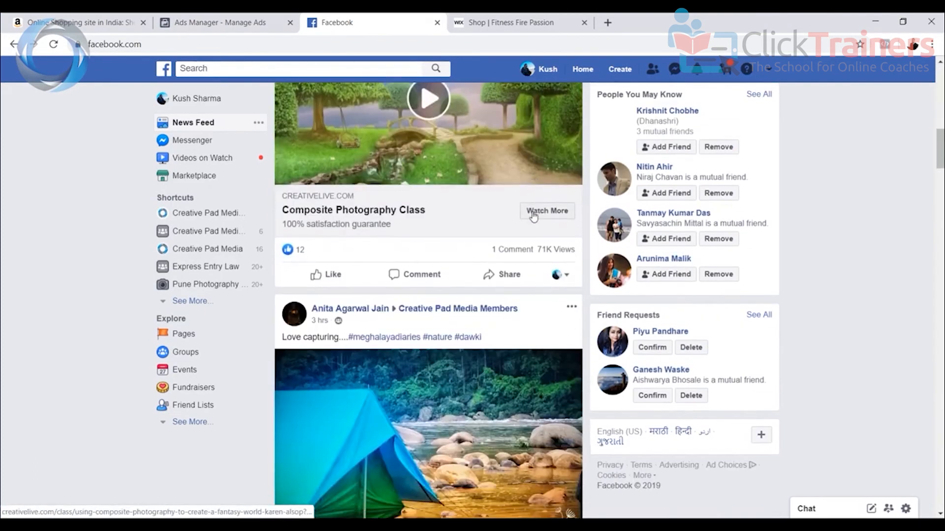
{"action": "scroll", "coordinate": [533, 217], "scroll_direction": "down", "scroll_amount": 15}
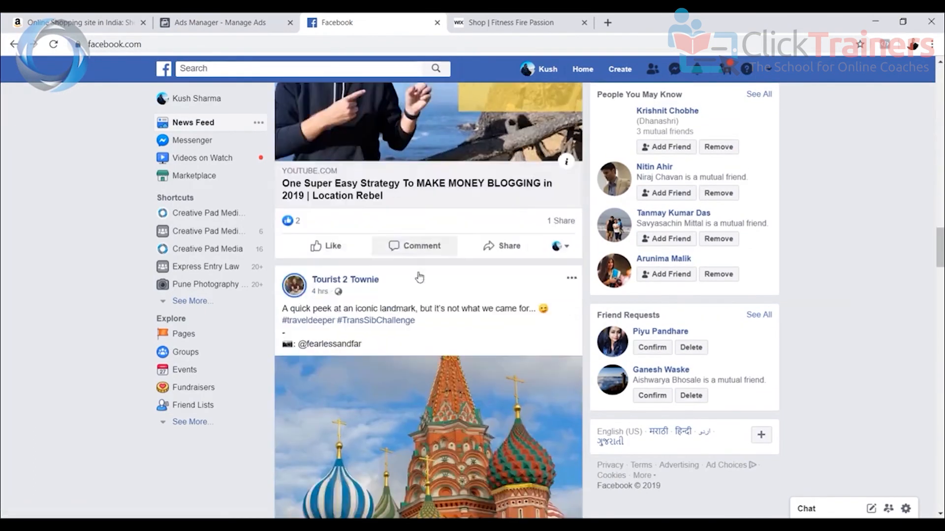
{"action": "scroll", "coordinate": [423, 253], "scroll_direction": "down", "scroll_amount": 15}
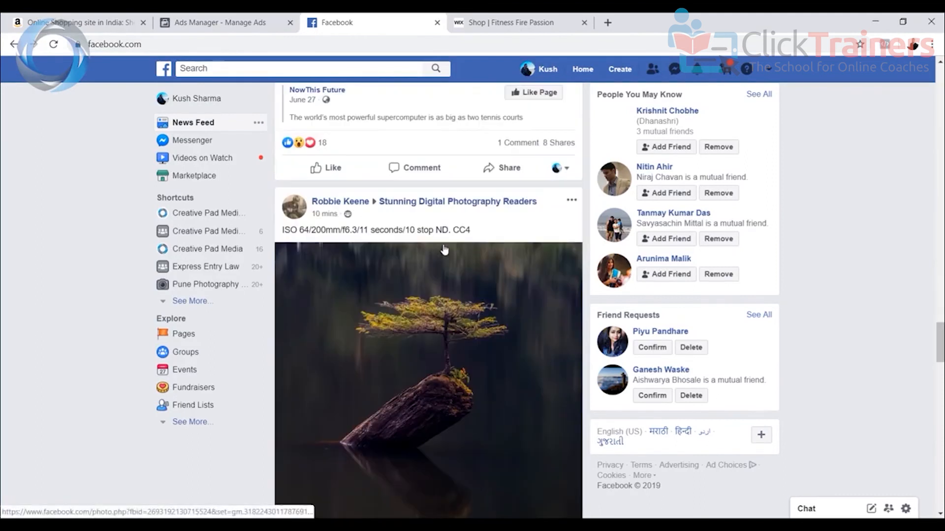
{"action": "scroll", "coordinate": [435, 249], "scroll_direction": "down", "scroll_amount": 8}
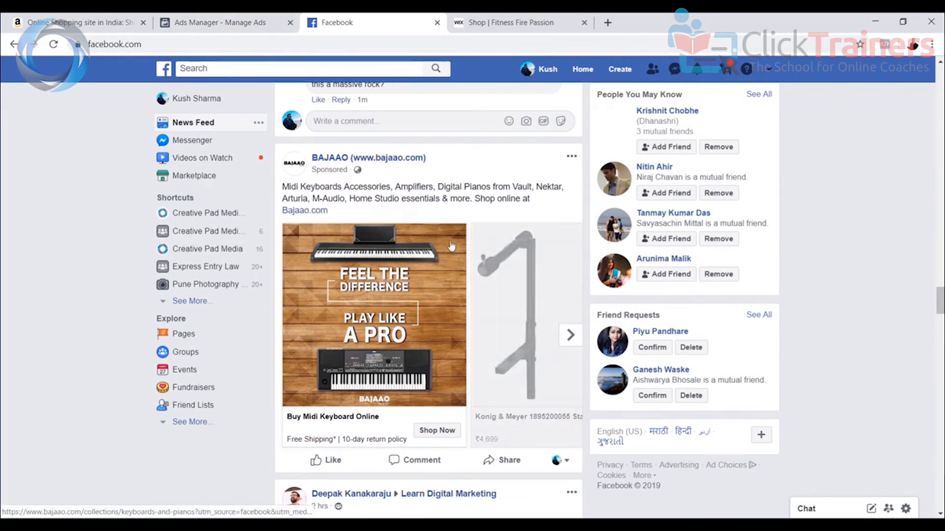
{"action": "mouse_move", "coordinate": [324, 159]}
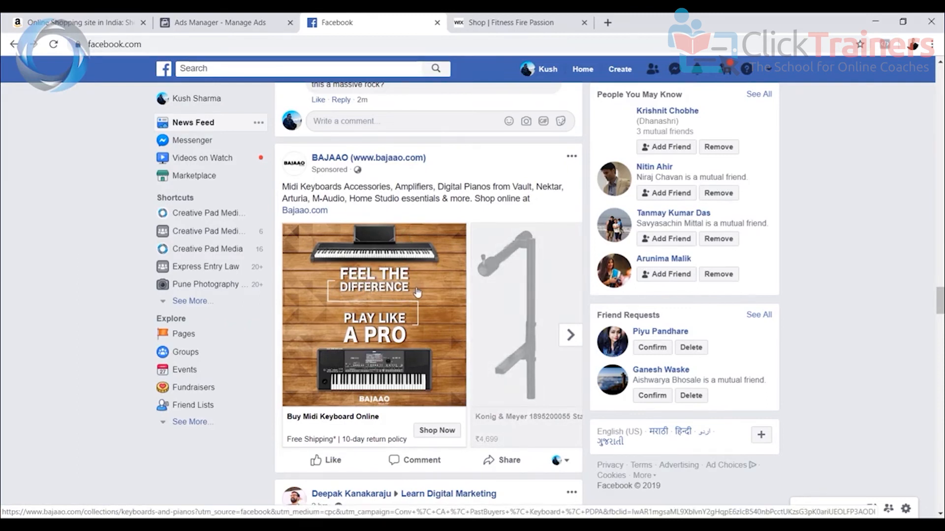
Reopen the Boya lavalier microphone from Amazon's shopping-trends suggestions and return to the Facebook feed
{"action": "left_click", "coordinate": [55, 23]}
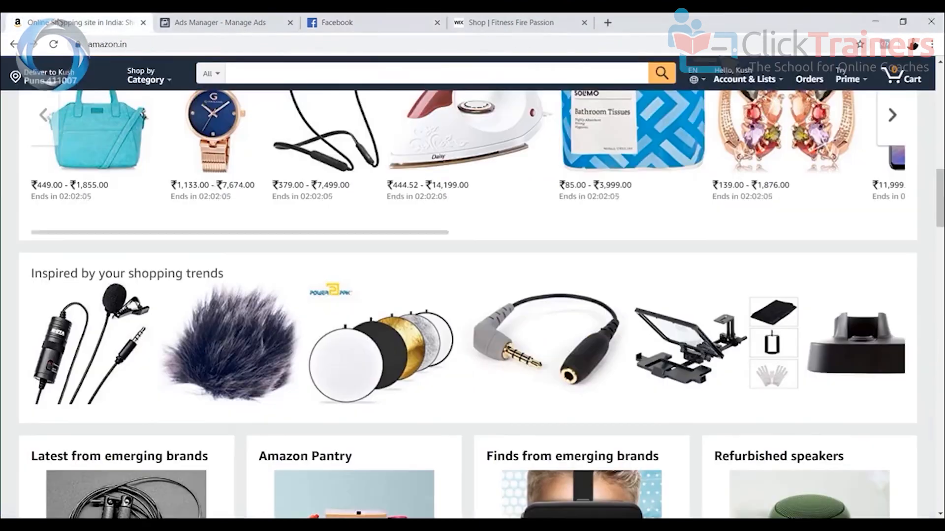
{"action": "left_click", "coordinate": [118, 324]}
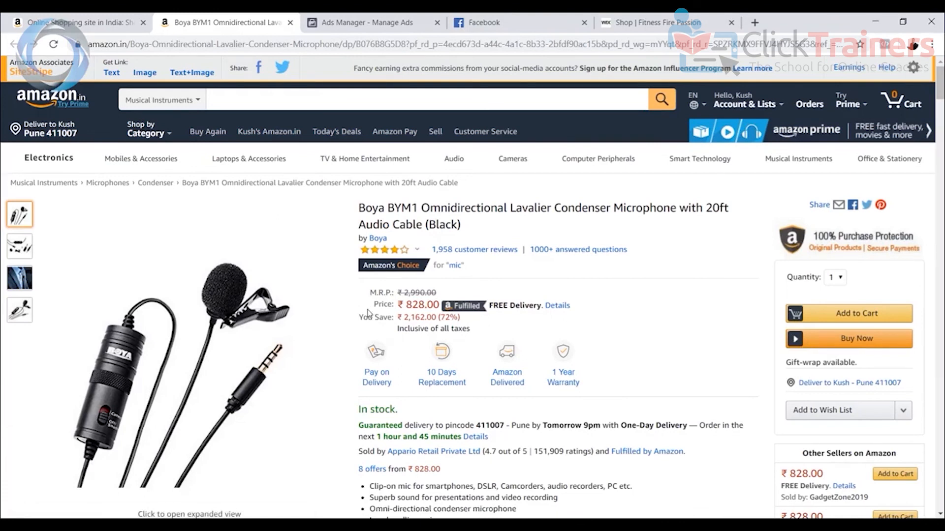
{"action": "left_click", "coordinate": [476, 25]}
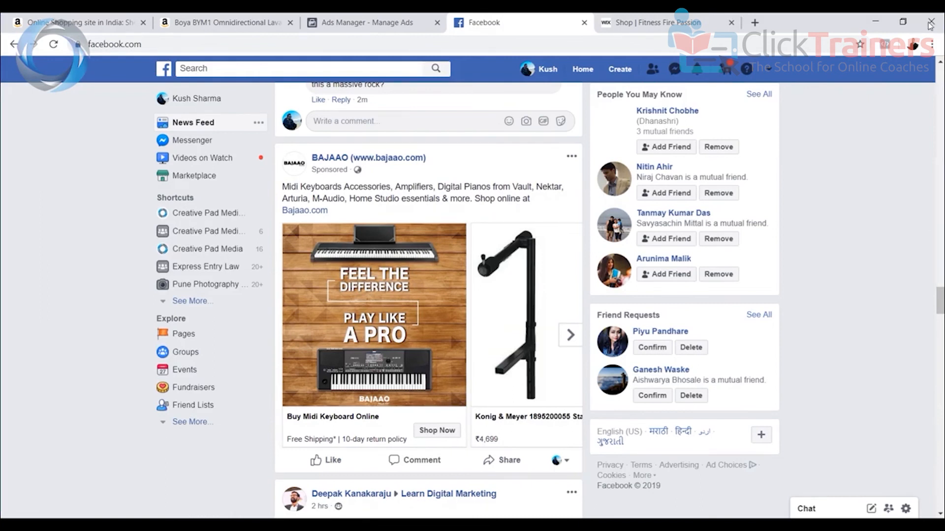
Switch to Autodesk SketchBook and handwrite the underlined heading "Remarketing" on the blank canvas
{"action": "left_click", "coordinate": [873, 22]}
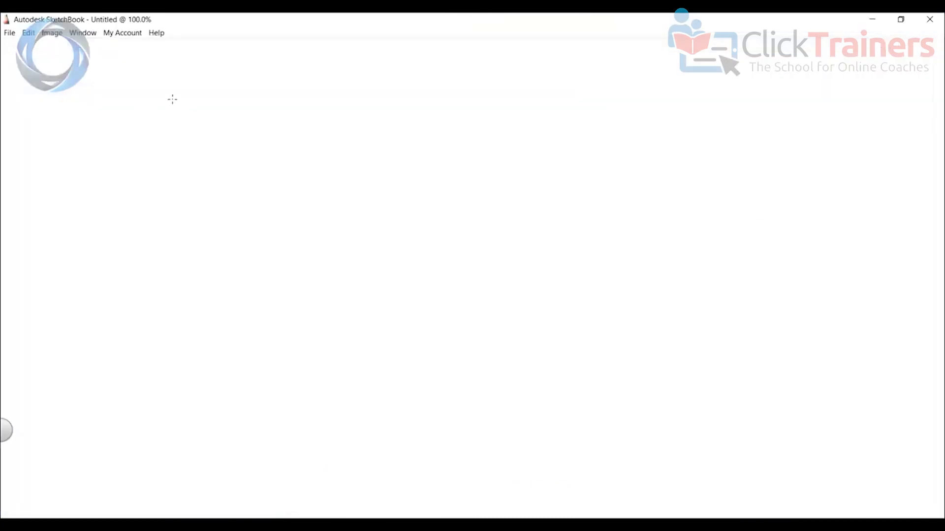
{"action": "mouse_move", "coordinate": [172, 100]}
{"action": "left_mouse_down"}
{"action": "mouse_move", "coordinate": [190, 93]}
{"action": "mouse_move", "coordinate": [196, 139]}
{"action": "left_mouse_up"}
{"action": "left_click_drag", "start_coordinate": [199, 123], "coordinate": [365, 105]}
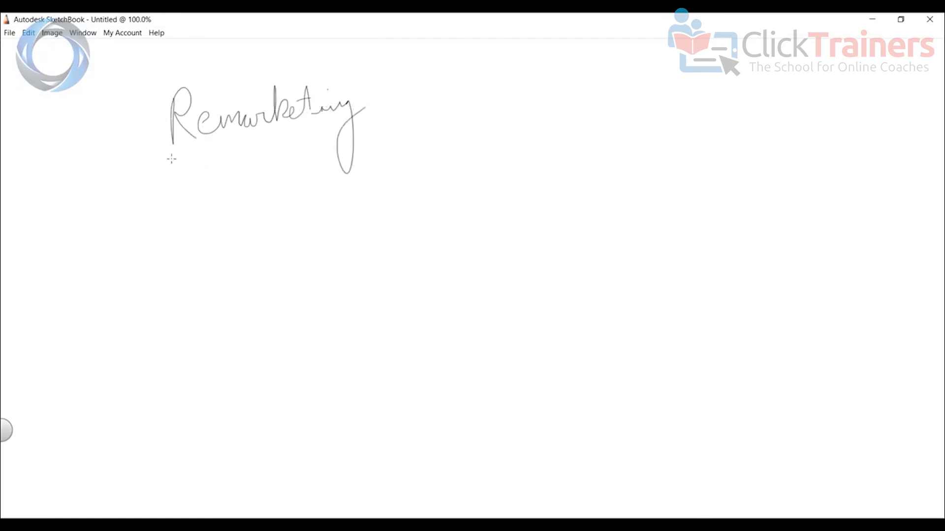
{"action": "left_click_drag", "start_coordinate": [172, 159], "coordinate": [369, 107]}
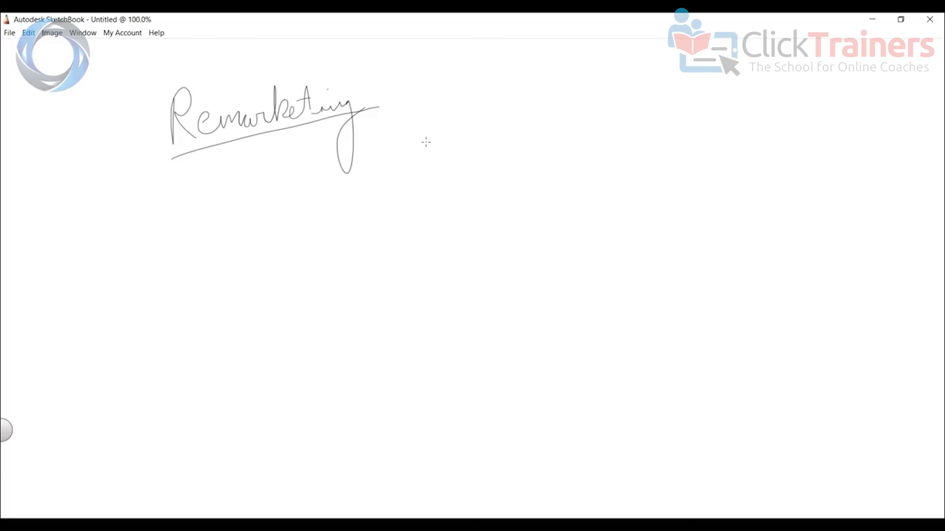
Handwrite "A single exposure not enough to sell" beside the Remarketing heading
{"action": "mouse_move", "coordinate": [436, 150]}
{"action": "left_mouse_down"}
{"action": "mouse_move", "coordinate": [508, 117]}
{"action": "mouse_move", "coordinate": [523, 128]}
{"action": "mouse_move", "coordinate": [542, 189]}
{"action": "mouse_move", "coordinate": [590, 123]}
{"action": "mouse_move", "coordinate": [613, 112]}
{"action": "mouse_move", "coordinate": [722, 126]}
{"action": "mouse_move", "coordinate": [797, 94]}
{"action": "mouse_move", "coordinate": [812, 101]}
{"action": "left_mouse_up"}
{"action": "mouse_move", "coordinate": [805, 119]}
{"action": "left_mouse_down"}
{"action": "mouse_move", "coordinate": [819, 111]}
{"action": "mouse_move", "coordinate": [907, 134]}
{"action": "mouse_move", "coordinate": [803, 167]}
{"action": "left_mouse_up"}
{"action": "left_click_drag", "start_coordinate": [786, 154], "coordinate": [826, 160]}
{"action": "left_click_drag", "start_coordinate": [778, 201], "coordinate": [855, 199]}
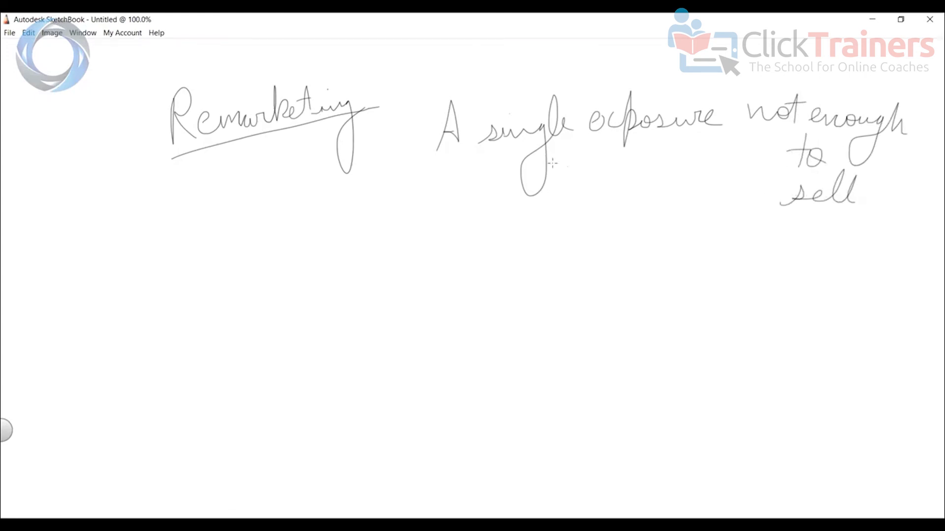
Sketch two boxes linked by a curved arrow above and three loops below, and underline "A single exposure"
{"action": "mouse_move", "coordinate": [245, 259]}
{"action": "left_mouse_down"}
{"action": "mouse_move", "coordinate": [350, 241]}
{"action": "mouse_move", "coordinate": [251, 310]}
{"action": "mouse_move", "coordinate": [356, 311]}
{"action": "mouse_move", "coordinate": [378, 246]}
{"action": "mouse_move", "coordinate": [337, 240]}
{"action": "mouse_move", "coordinate": [345, 227]}
{"action": "mouse_move", "coordinate": [457, 240]}
{"action": "mouse_move", "coordinate": [463, 226]}
{"action": "left_mouse_up"}
{"action": "mouse_move", "coordinate": [433, 267]}
{"action": "left_mouse_down"}
{"action": "mouse_move", "coordinate": [530, 244]}
{"action": "mouse_move", "coordinate": [436, 340]}
{"action": "mouse_move", "coordinate": [548, 351]}
{"action": "mouse_move", "coordinate": [544, 246]}
{"action": "mouse_move", "coordinate": [505, 277]}
{"action": "mouse_move", "coordinate": [537, 288]}
{"action": "mouse_move", "coordinate": [522, 276]}
{"action": "left_mouse_up"}
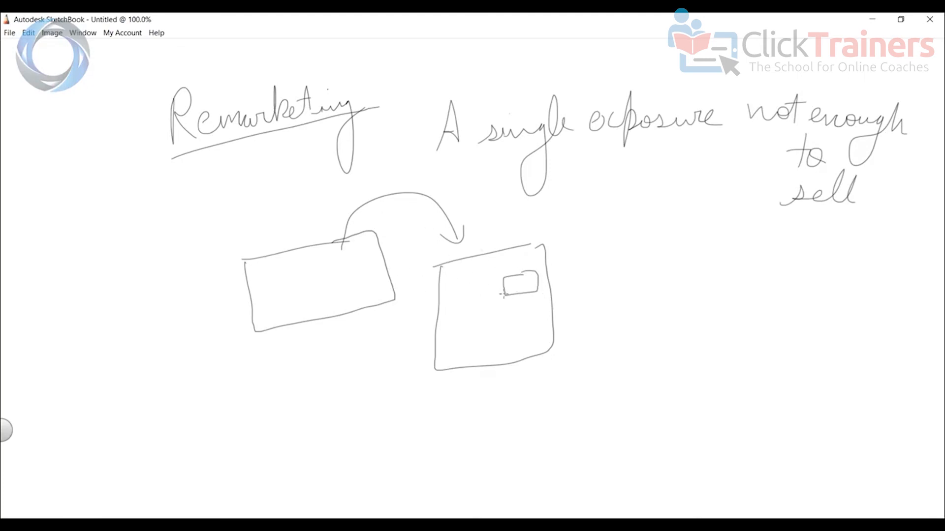
{"action": "left_click_drag", "start_coordinate": [417, 164], "coordinate": [674, 141]}
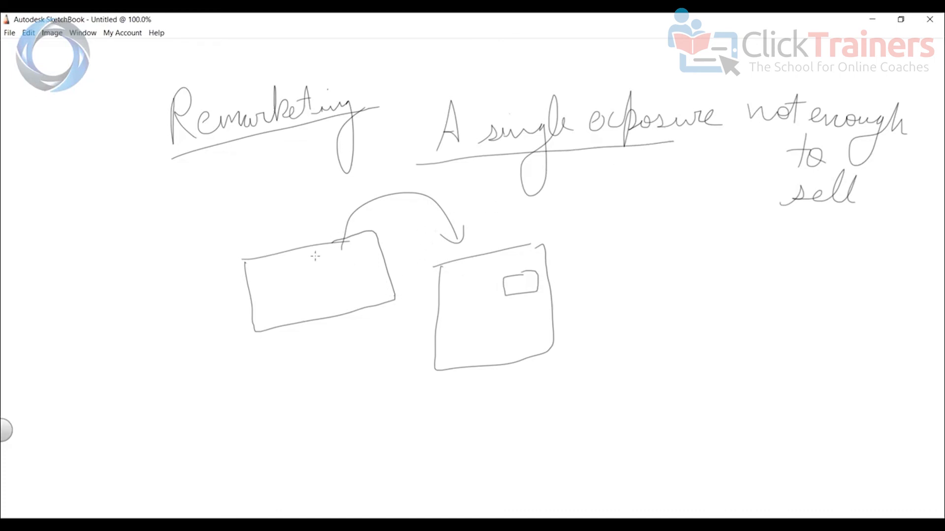
{"action": "mouse_move", "coordinate": [356, 290]}
{"action": "left_mouse_down"}
{"action": "mouse_move", "coordinate": [450, 313]}
{"action": "mouse_move", "coordinate": [440, 298]}
{"action": "mouse_move", "coordinate": [326, 339]}
{"action": "mouse_move", "coordinate": [472, 327]}
{"action": "mouse_move", "coordinate": [311, 344]}
{"action": "mouse_move", "coordinate": [451, 308]}
{"action": "mouse_move", "coordinate": [469, 335]}
{"action": "left_mouse_up"}
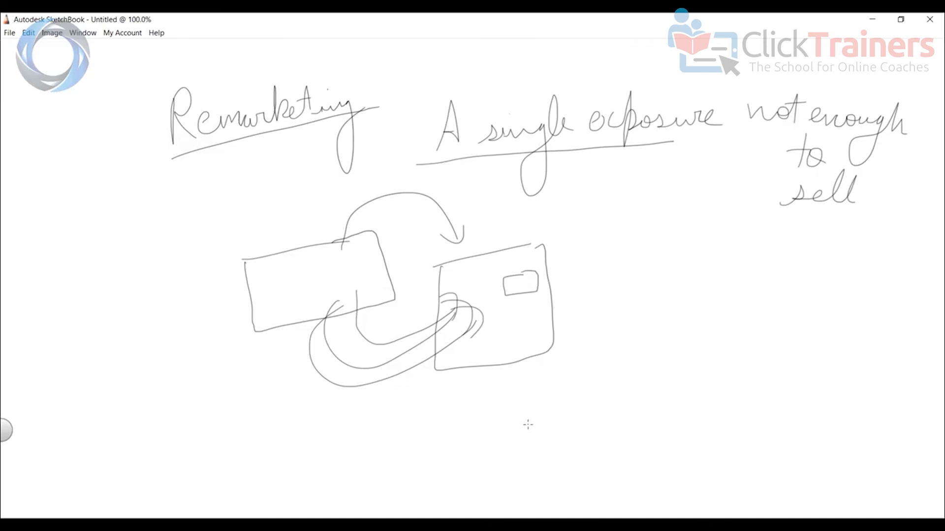
Draw a small shop labelled "FFP" below the second box, with two long lines beneath it
{"action": "mouse_move", "coordinate": [529, 445]}
{"action": "left_mouse_down"}
{"action": "mouse_move", "coordinate": [546, 397]}
{"action": "mouse_move", "coordinate": [529, 446]}
{"action": "left_mouse_up"}
{"action": "mouse_move", "coordinate": [513, 404]}
{"action": "left_mouse_down"}
{"action": "mouse_move", "coordinate": [596, 343]}
{"action": "mouse_move", "coordinate": [514, 398]}
{"action": "mouse_move", "coordinate": [541, 433]}
{"action": "mouse_move", "coordinate": [550, 412]}
{"action": "left_mouse_up"}
{"action": "left_click_drag", "start_coordinate": [551, 417], "coordinate": [561, 416]}
{"action": "mouse_move", "coordinate": [556, 412]}
{"action": "left_mouse_down"}
{"action": "mouse_move", "coordinate": [557, 431]}
{"action": "mouse_move", "coordinate": [573, 417]}
{"action": "mouse_move", "coordinate": [601, 427]}
{"action": "left_mouse_up"}
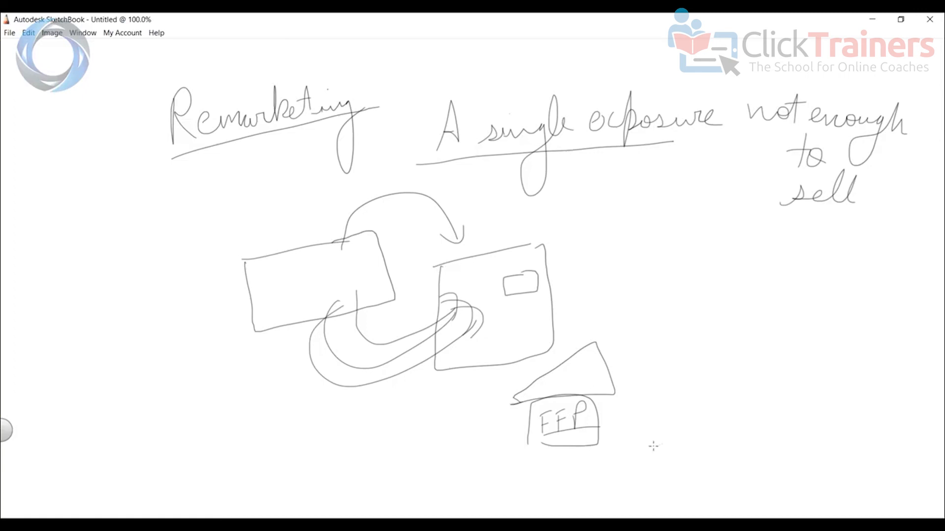
{"action": "left_click_drag", "start_coordinate": [519, 471], "coordinate": [732, 435]}
{"action": "left_click_drag", "start_coordinate": [518, 493], "coordinate": [717, 465]}
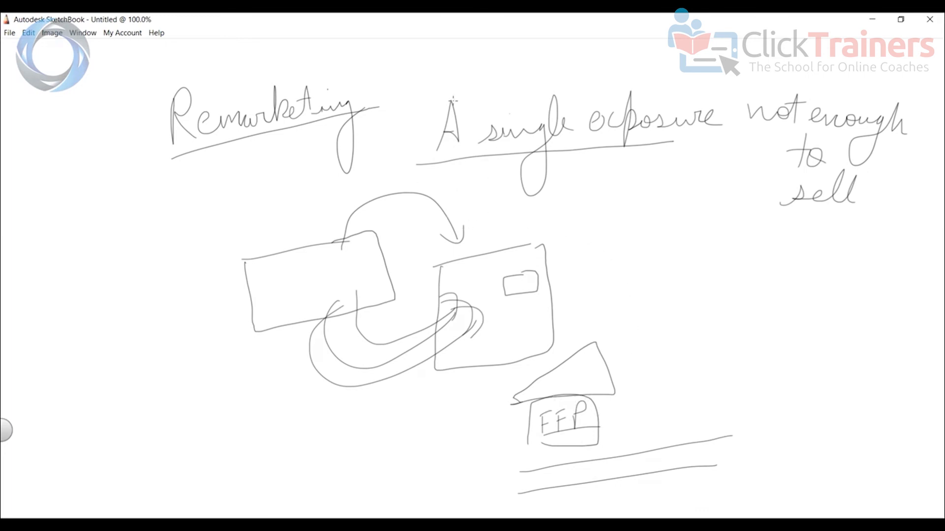
Undo the stray stroke, draw small strokes mirrored about a horizontal axis beside the second box, and turn the symmetry off
{"action": "left_click_drag", "start_coordinate": [684, 155], "coordinate": [654, 184]}
{"action": "key", "text": "ctrl+z"}
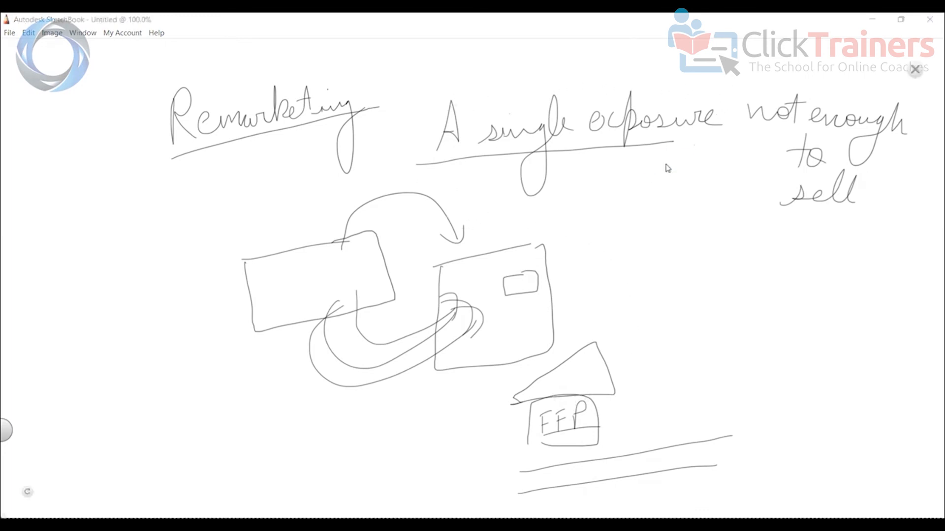
{"action": "key", "text": "y"}
{"action": "left_click_drag", "start_coordinate": [585, 263], "coordinate": [620, 279]}
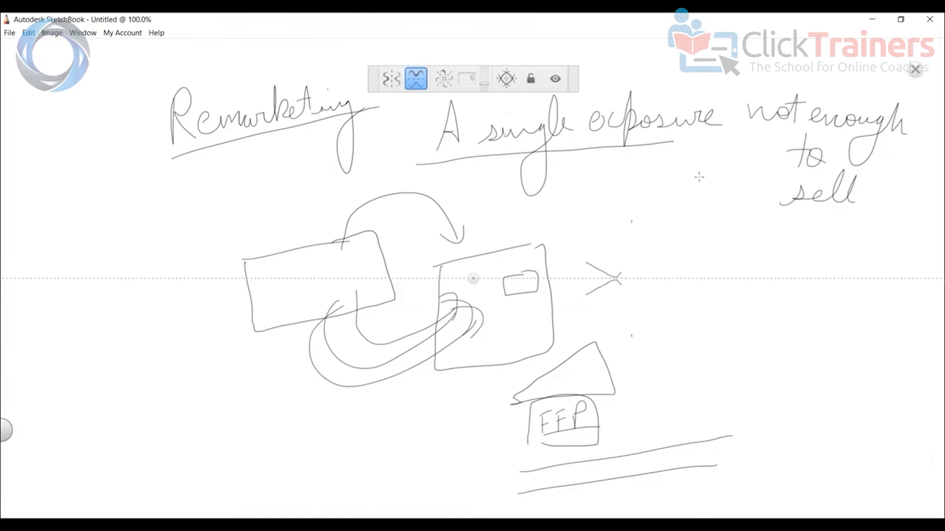
{"action": "left_click", "coordinate": [915, 69]}
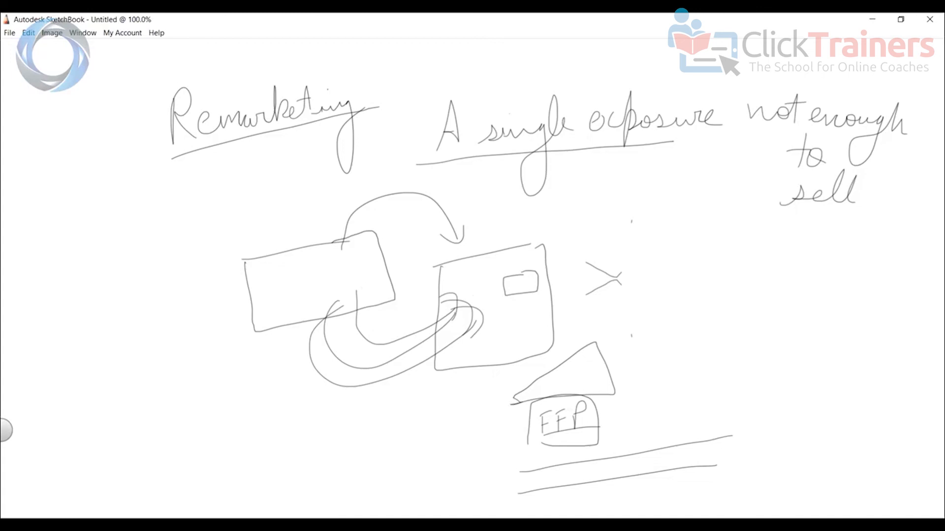
Switch to the Wix shop in the browser, open the ₹85.00 shoe and examine its images, description and purchase options
{"action": "key", "text": "alt+Tab"}
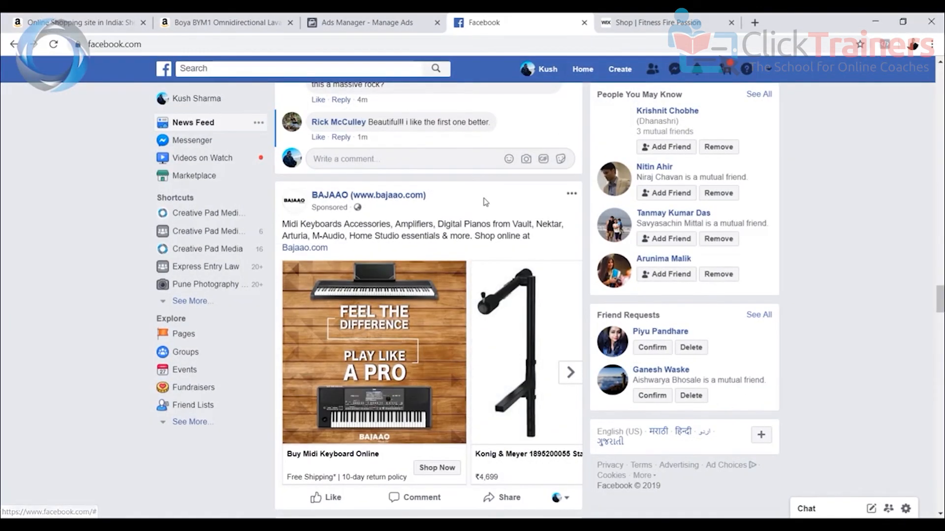
{"action": "left_click", "coordinate": [650, 23]}
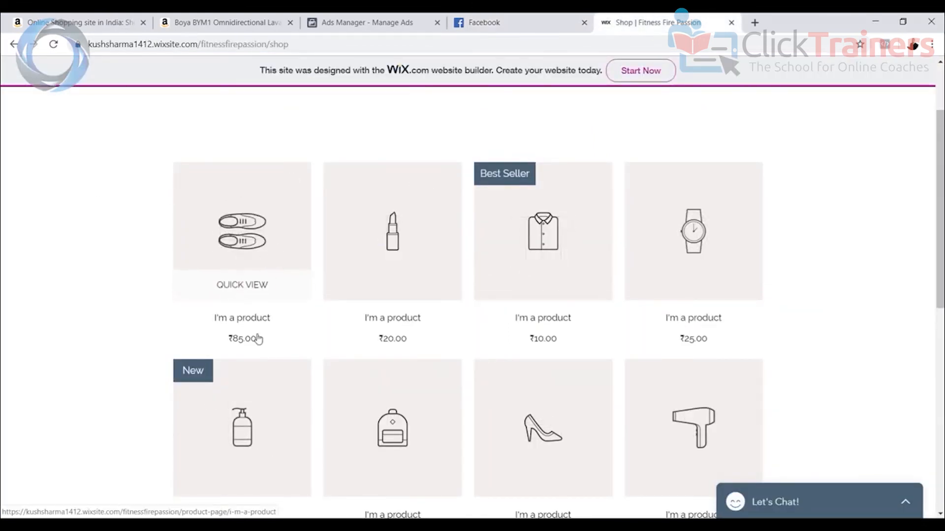
{"action": "left_click", "coordinate": [246, 220]}
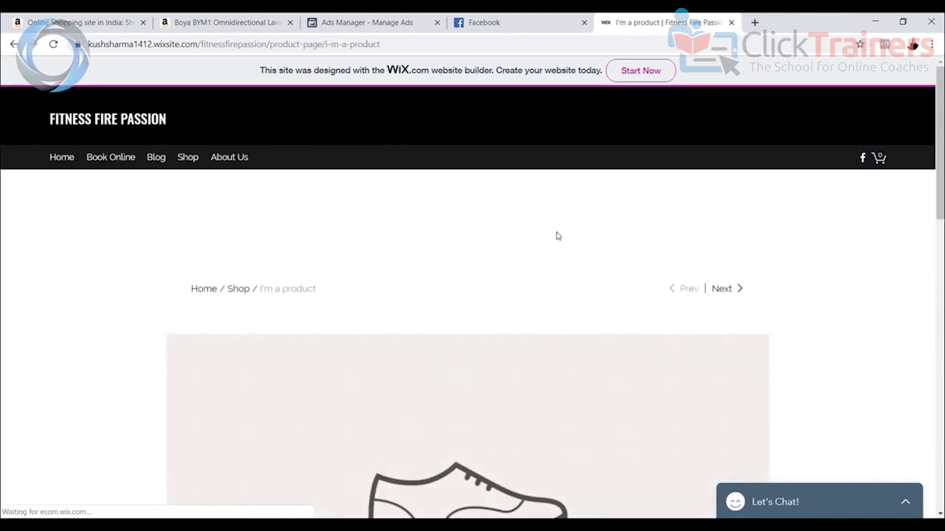
{"action": "scroll", "coordinate": [228, 321], "scroll_direction": "down", "scroll_amount": 4}
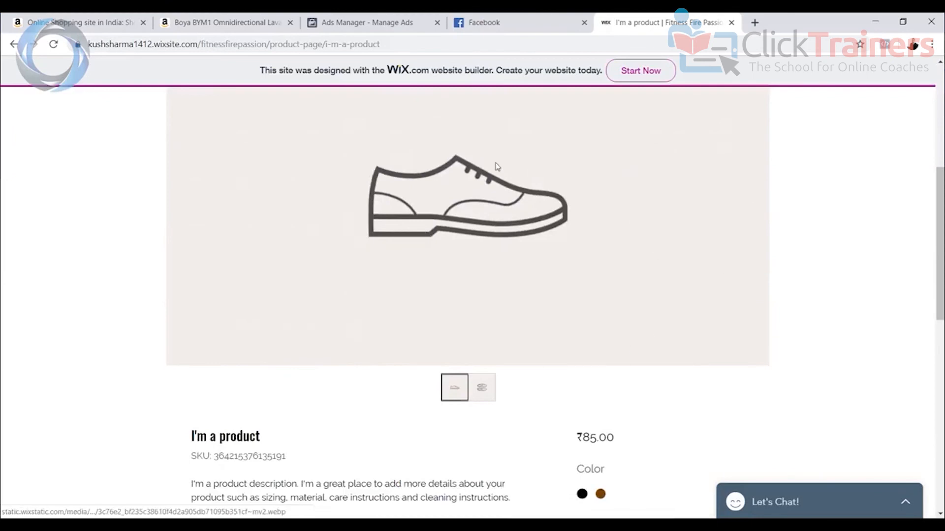
{"action": "scroll", "coordinate": [427, 195], "scroll_direction": "down", "scroll_amount": 2}
{"action": "scroll", "coordinate": [466, 303], "scroll_direction": "down", "scroll_amount": 2}
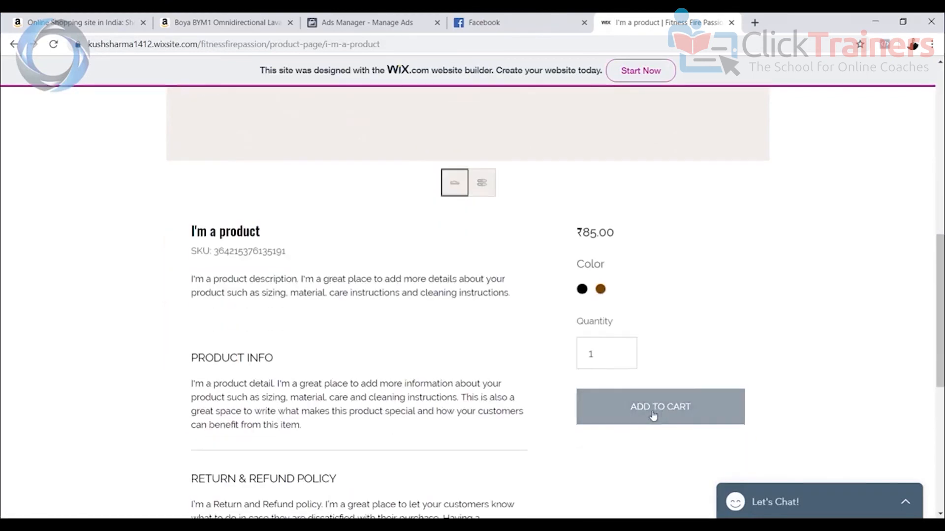
{"action": "scroll", "coordinate": [600, 327], "scroll_direction": "up", "scroll_amount": 6}
{"action": "scroll", "coordinate": [598, 321], "scroll_direction": "down", "scroll_amount": 4}
{"action": "scroll", "coordinate": [541, 256], "scroll_direction": "up", "scroll_amount": 2}
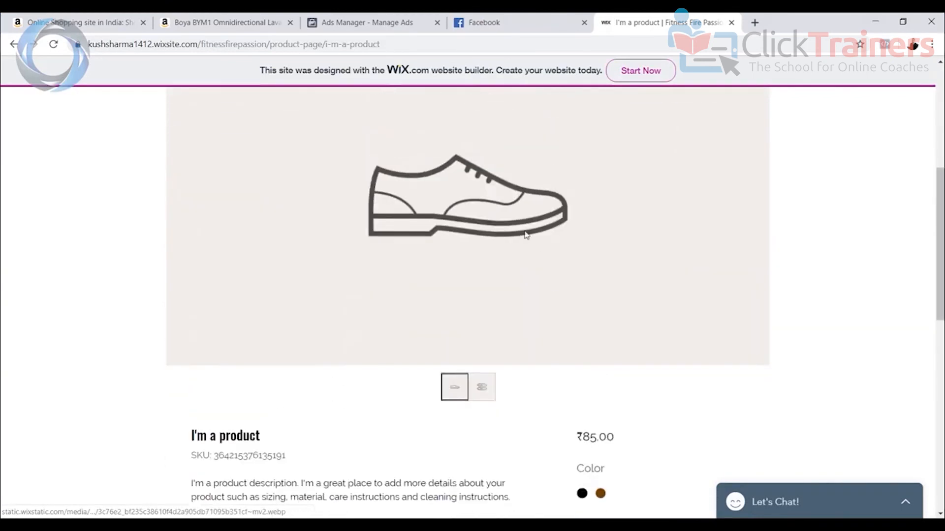
{"action": "scroll", "coordinate": [577, 387], "scroll_direction": "down", "scroll_amount": 2}
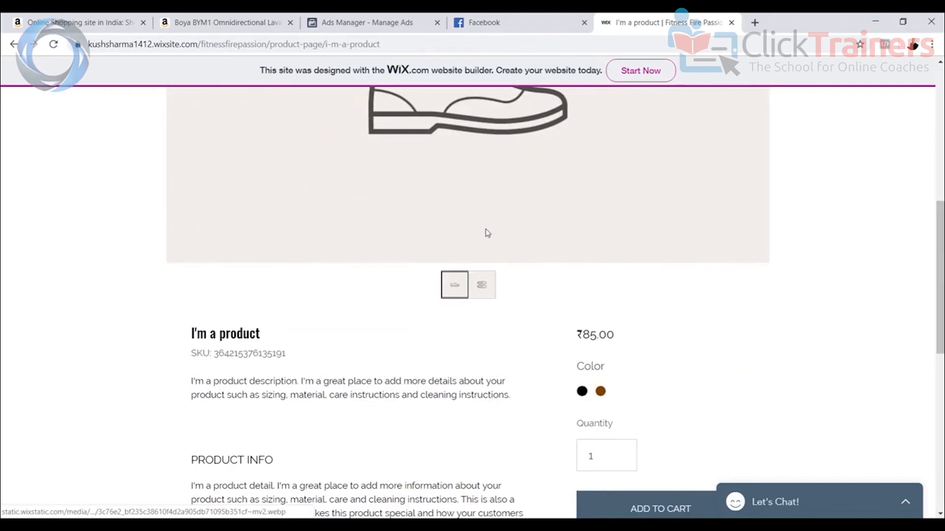
{"action": "scroll", "coordinate": [486, 234], "scroll_direction": "up", "scroll_amount": 4}
{"action": "scroll", "coordinate": [476, 348], "scroll_direction": "down", "scroll_amount": 4}
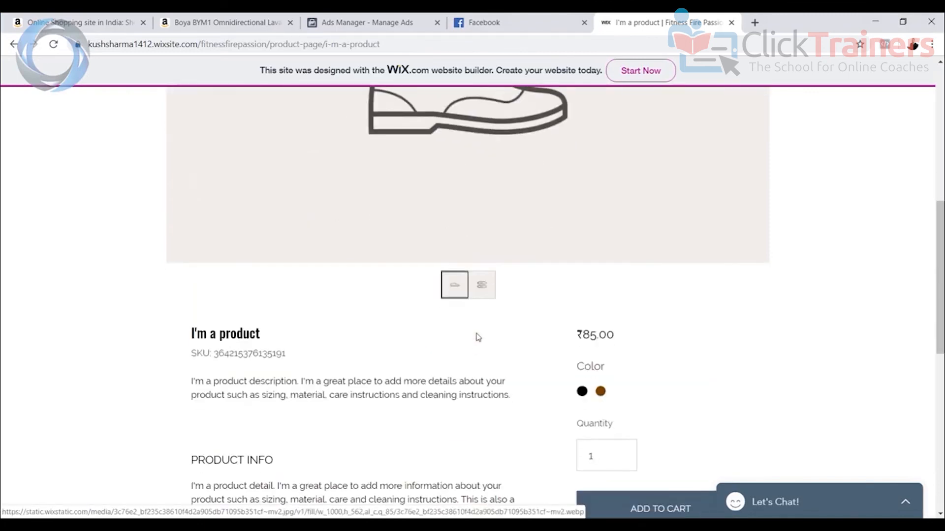
View the shoe's main image, the sponsored BAJAAO ad on Facebook and the Ads Manager campaign list, and return to the shoe page
{"action": "scroll", "coordinate": [429, 224], "scroll_direction": "up", "scroll_amount": 4}
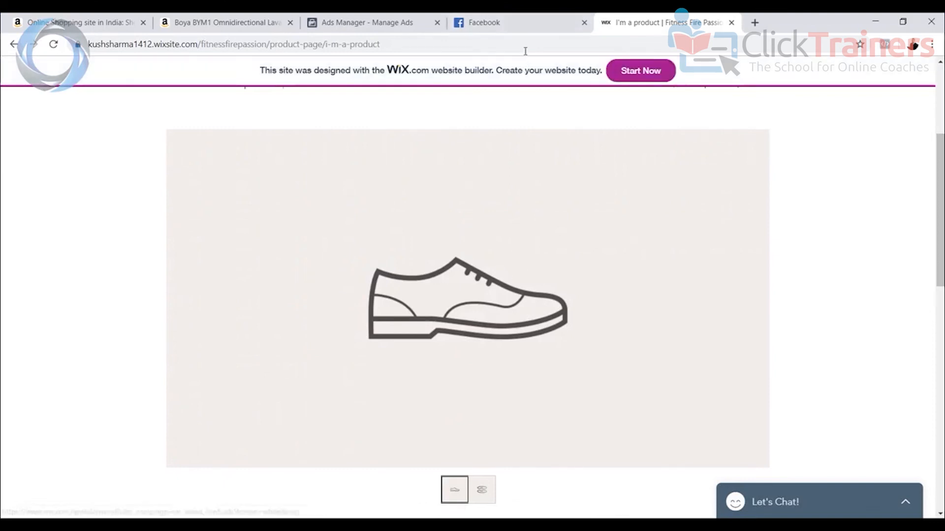
{"action": "left_click", "coordinate": [520, 23]}
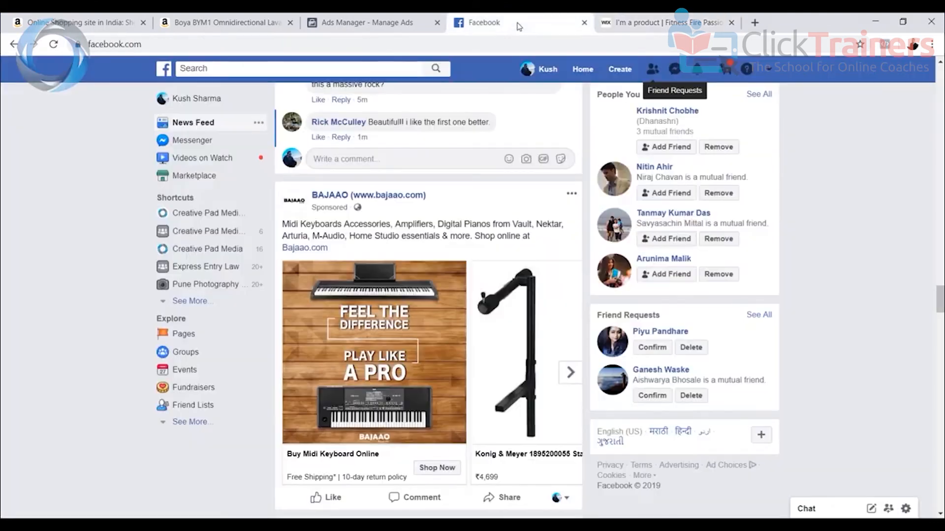
{"action": "left_click", "coordinate": [376, 23]}
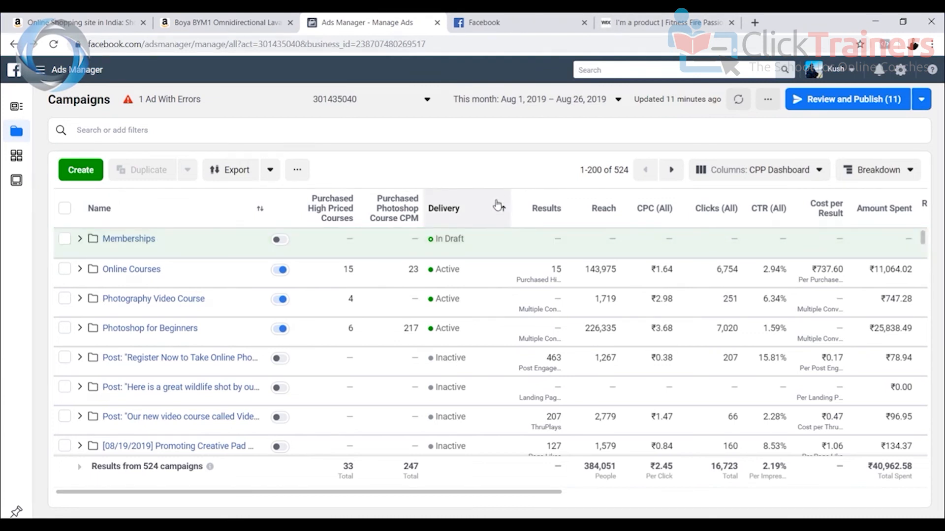
{"action": "left_click", "coordinate": [655, 22]}
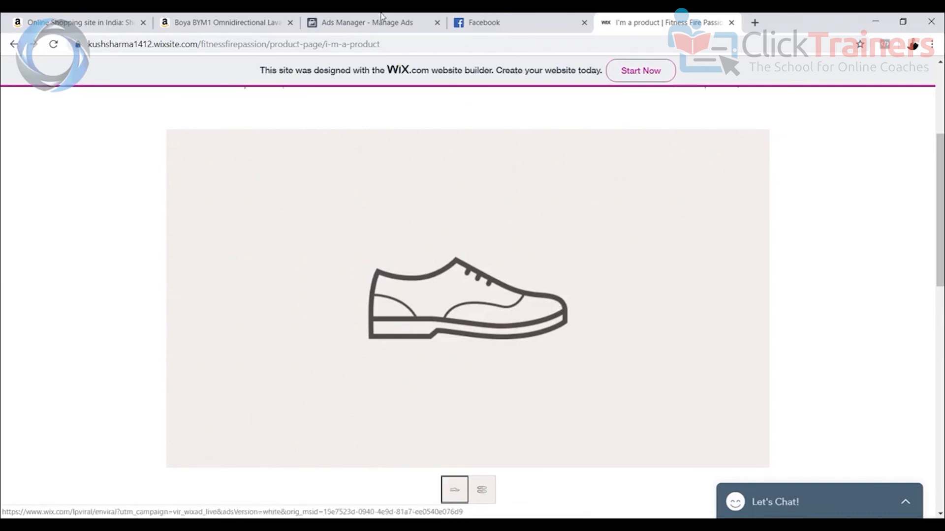
Open Audiences from Ads Manager and switch to the Creative Pad Photography ad account
{"action": "left_click", "coordinate": [367, 22]}
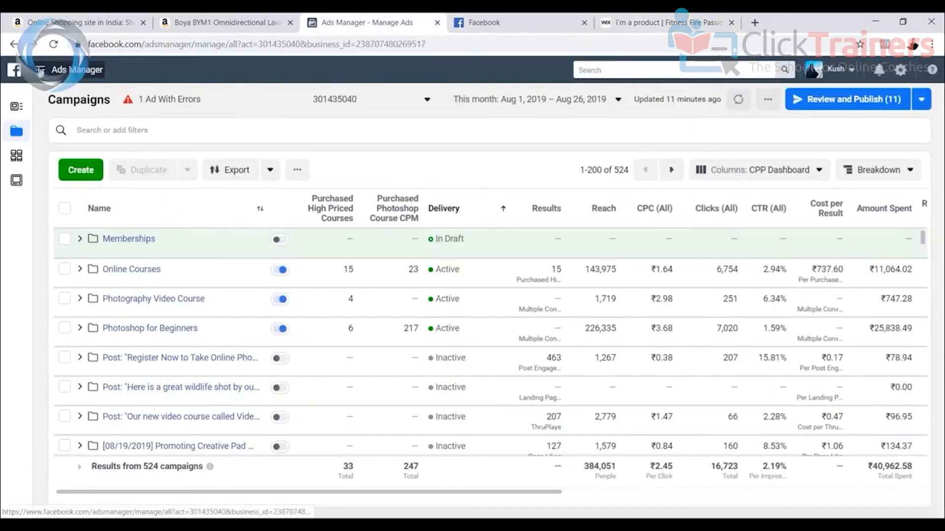
{"action": "left_click", "coordinate": [40, 69]}
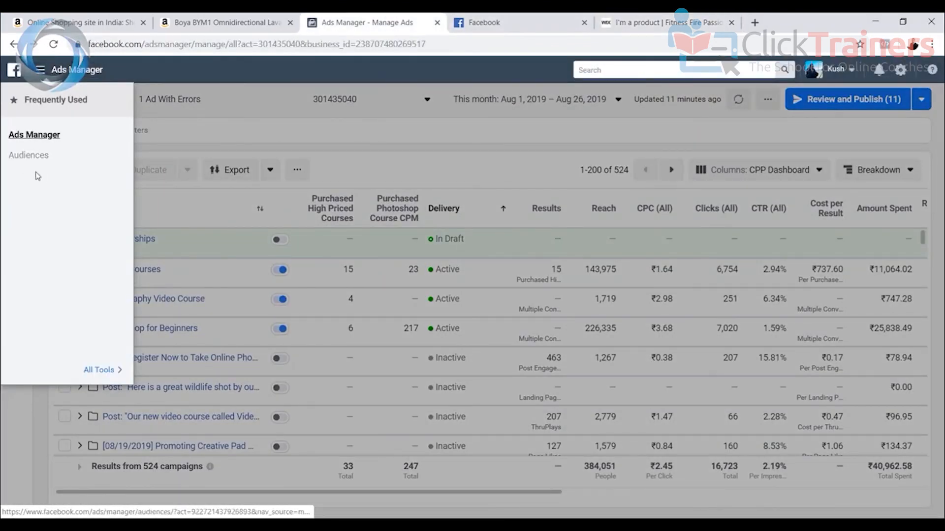
{"action": "left_click", "coordinate": [30, 157]}
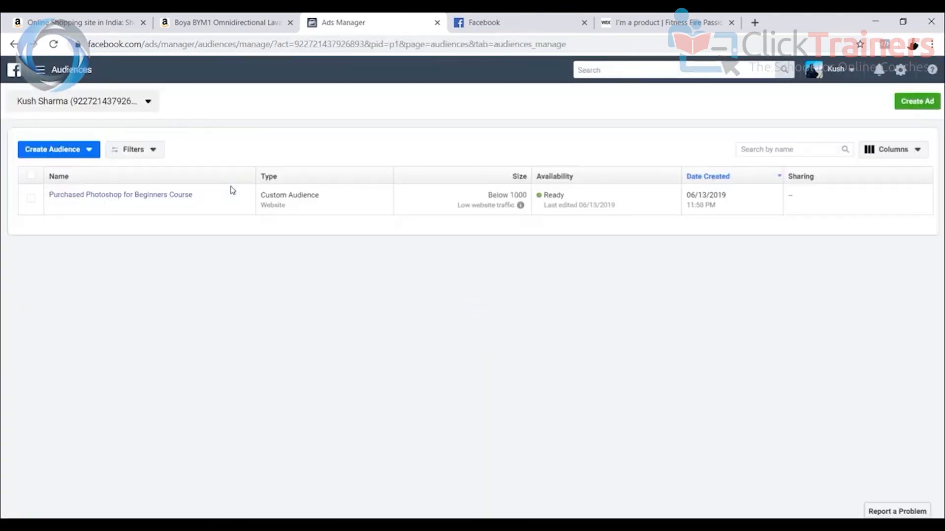
{"action": "left_click", "coordinate": [78, 102]}
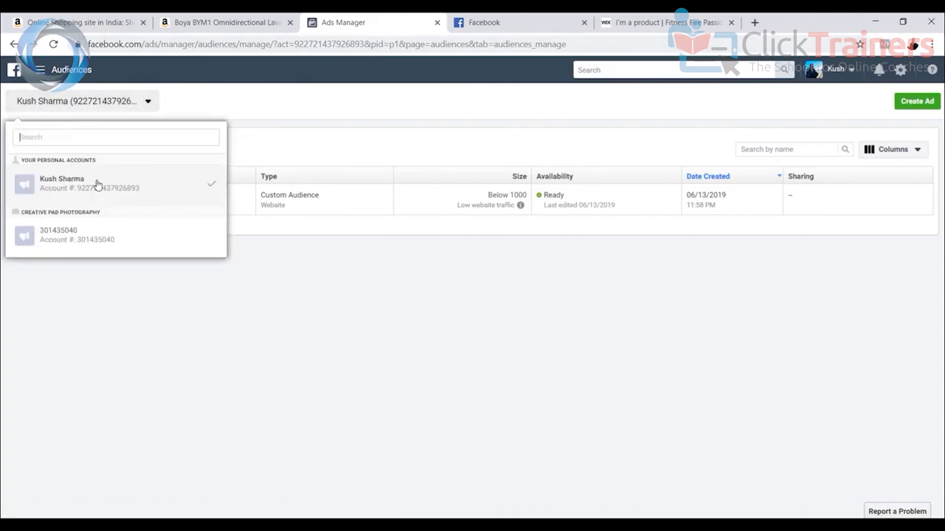
{"action": "left_click", "coordinate": [101, 236]}
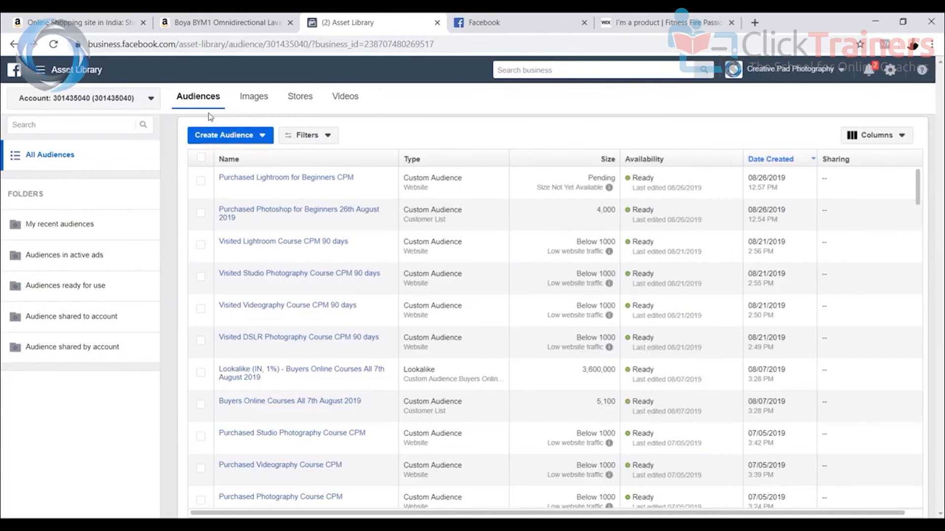
Start a new custom audience based on website traffic
{"action": "left_click", "coordinate": [262, 137]}
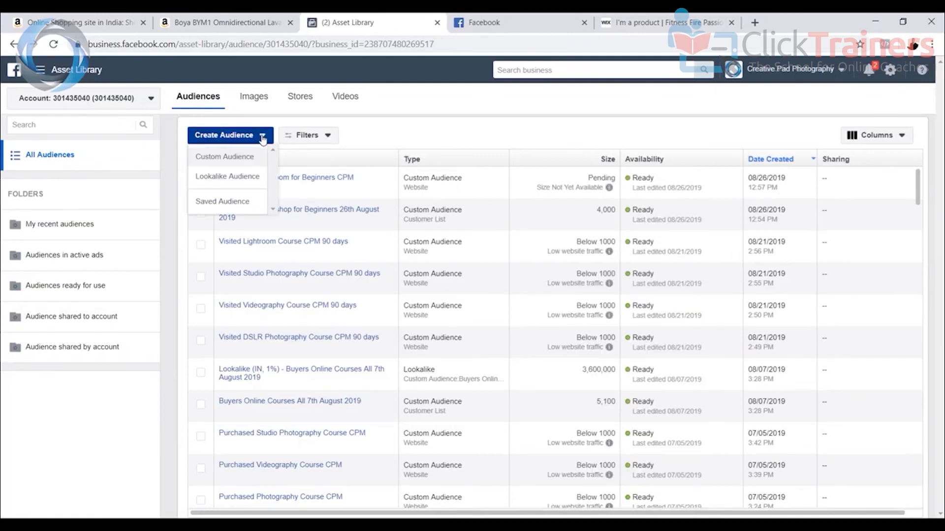
{"action": "left_click", "coordinate": [215, 158]}
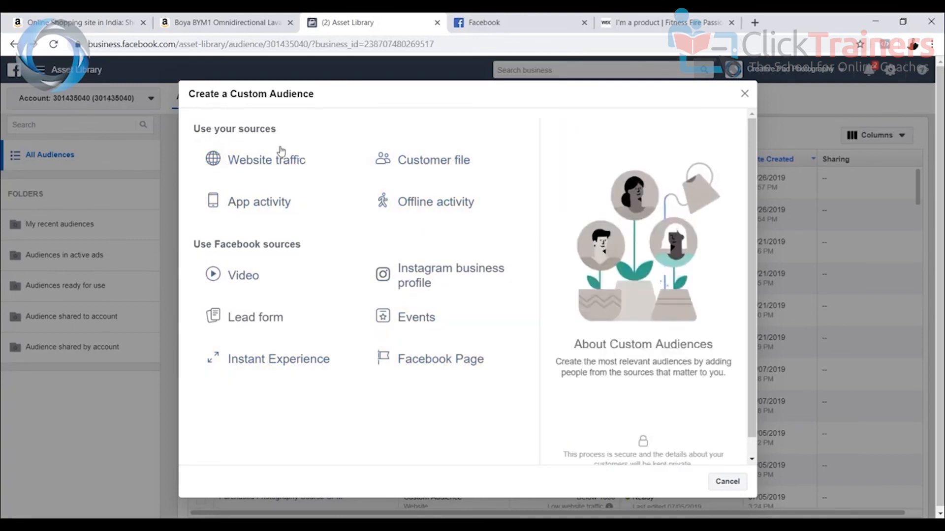
{"action": "left_click", "coordinate": [664, 22]}
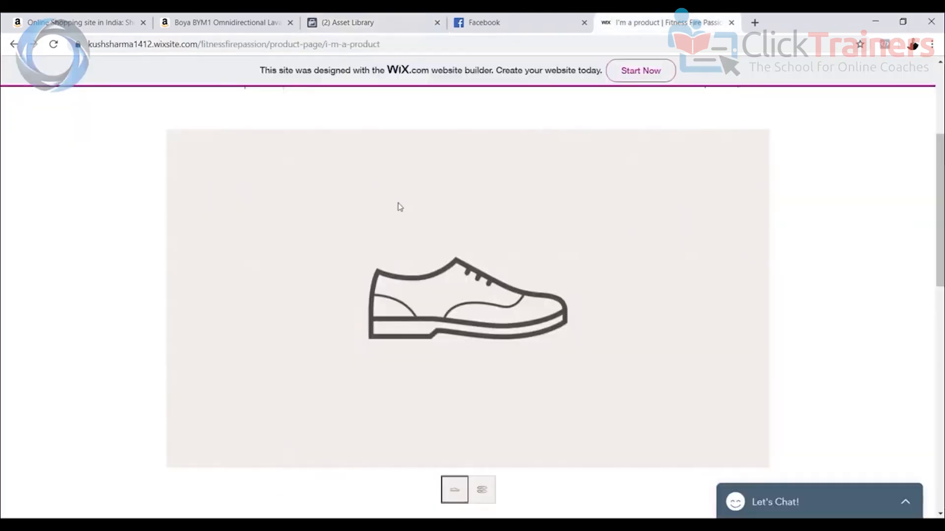
{"action": "left_click", "coordinate": [365, 22]}
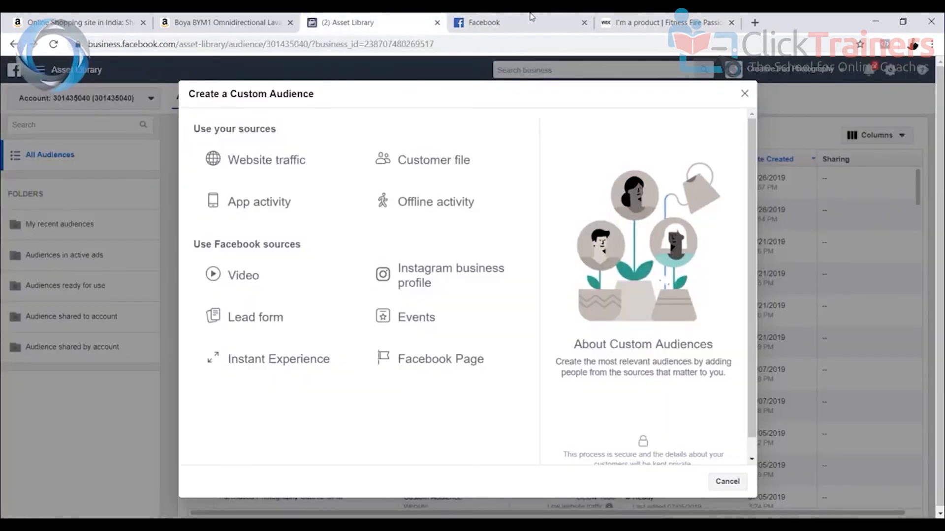
{"action": "left_click", "coordinate": [269, 163]}
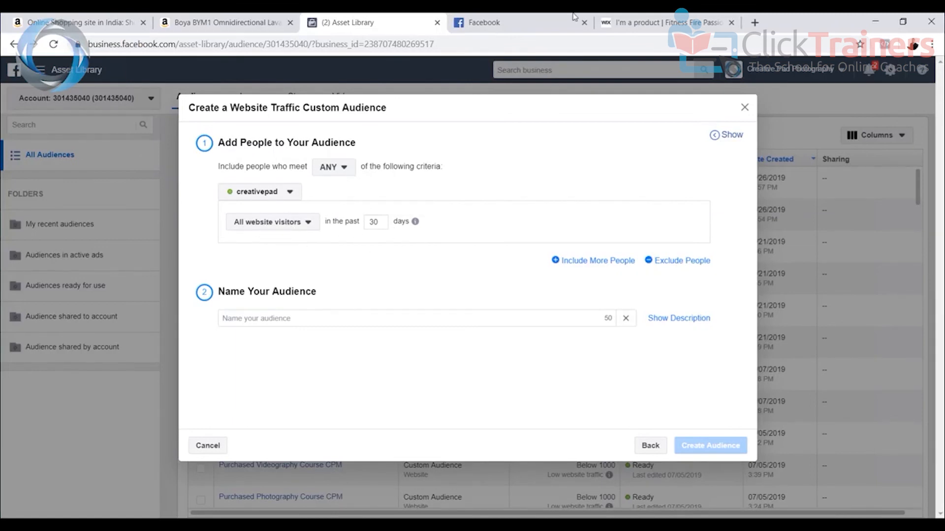
Limit the audience to people who visited specific web pages whose URL contains the Wix shoe product page's address
{"action": "left_click", "coordinate": [654, 23]}
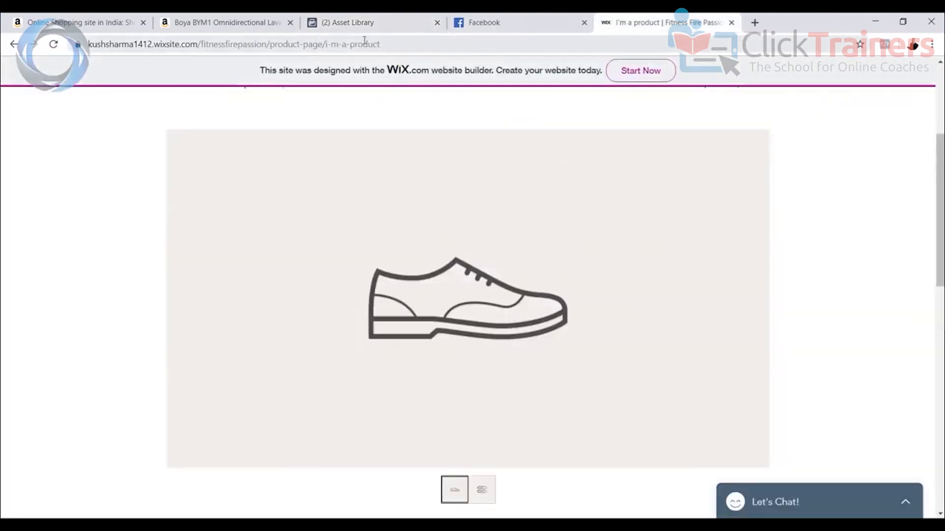
{"action": "left_click", "coordinate": [391, 23]}
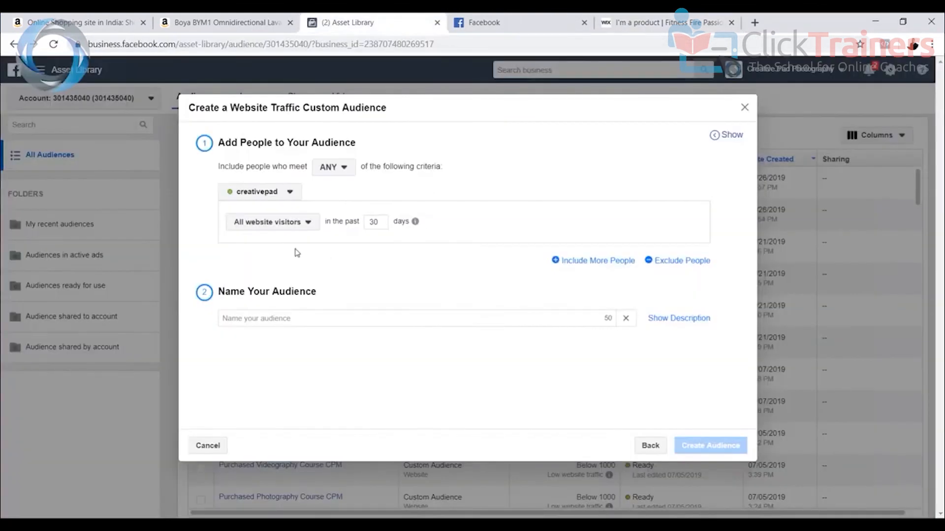
{"action": "left_click", "coordinate": [284, 220]}
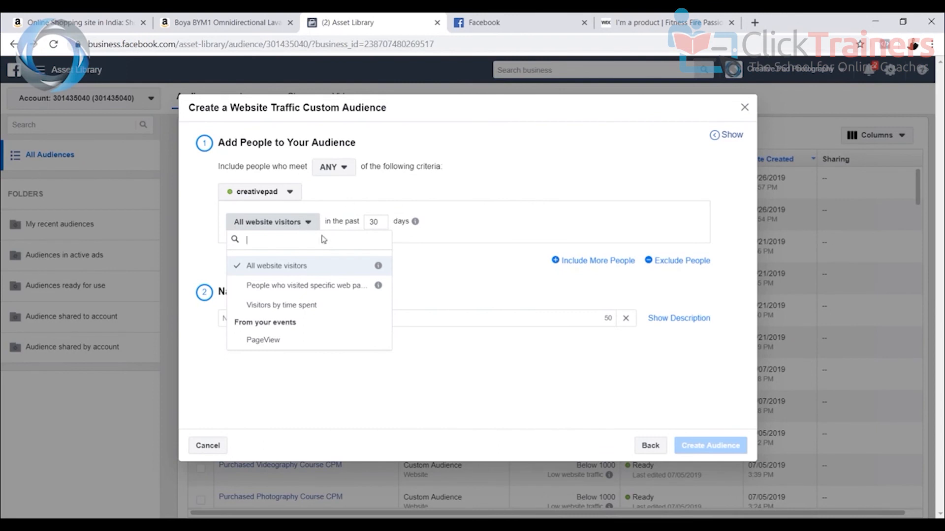
{"action": "left_click", "coordinate": [322, 292]}
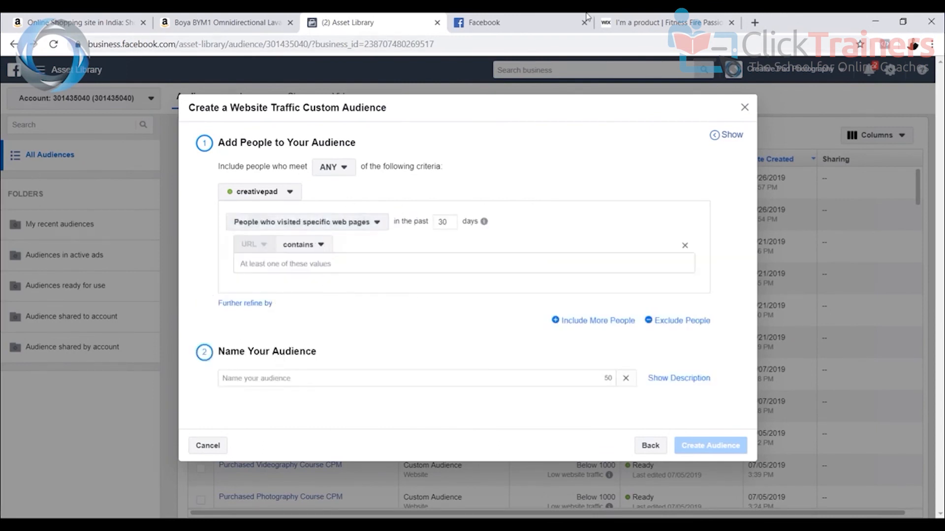
{"action": "left_click", "coordinate": [625, 21]}
{"action": "left_click", "coordinate": [350, 45]}
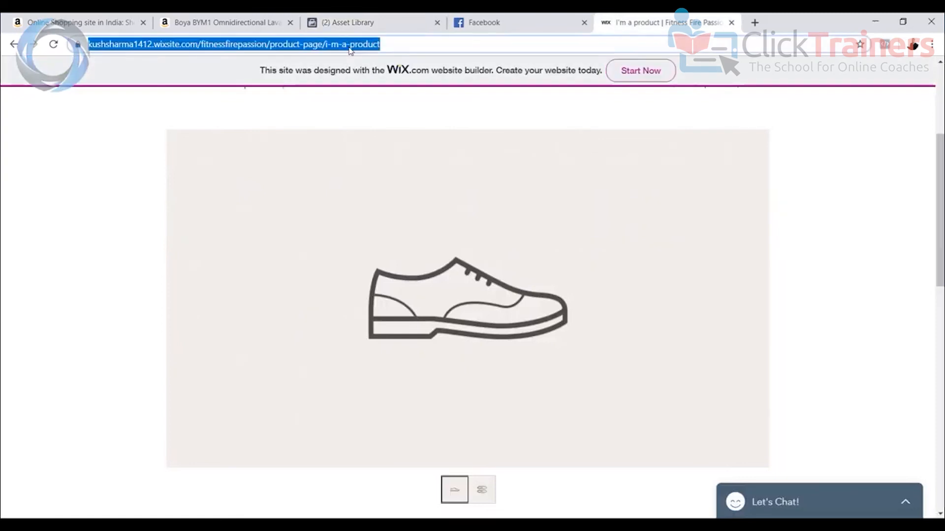
{"action": "key", "text": "ctrl+c"}
{"action": "left_click", "coordinate": [396, 16]}
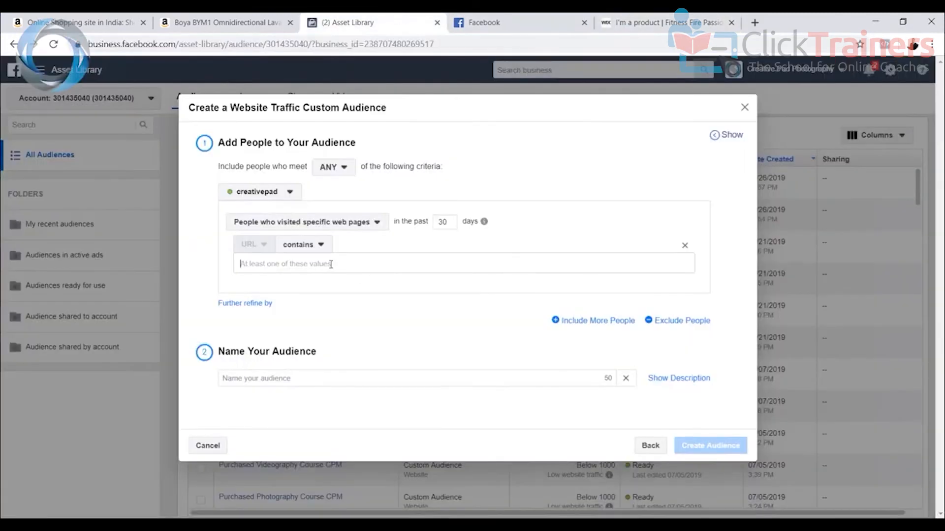
{"action": "key", "text": "ctrl+v"}
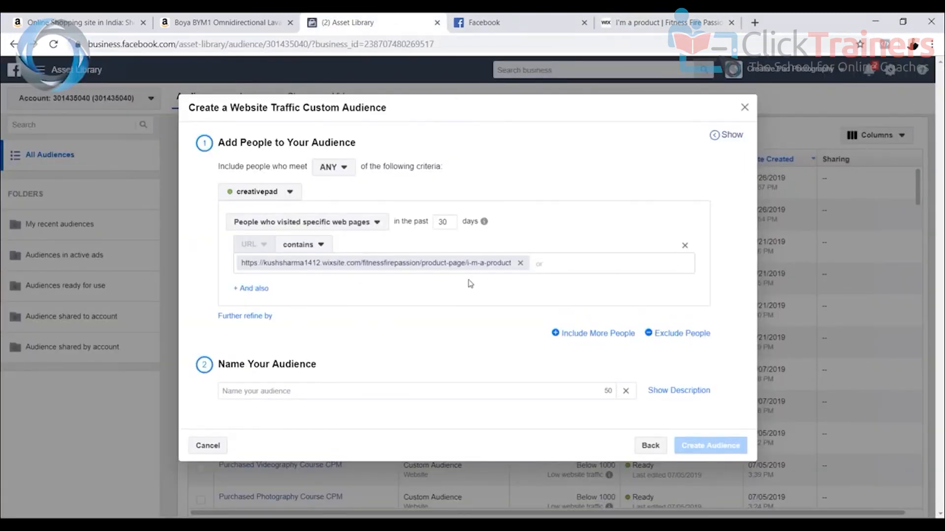
Name the audience "Visitors to Shoes Page"
{"action": "left_click", "coordinate": [293, 391]}
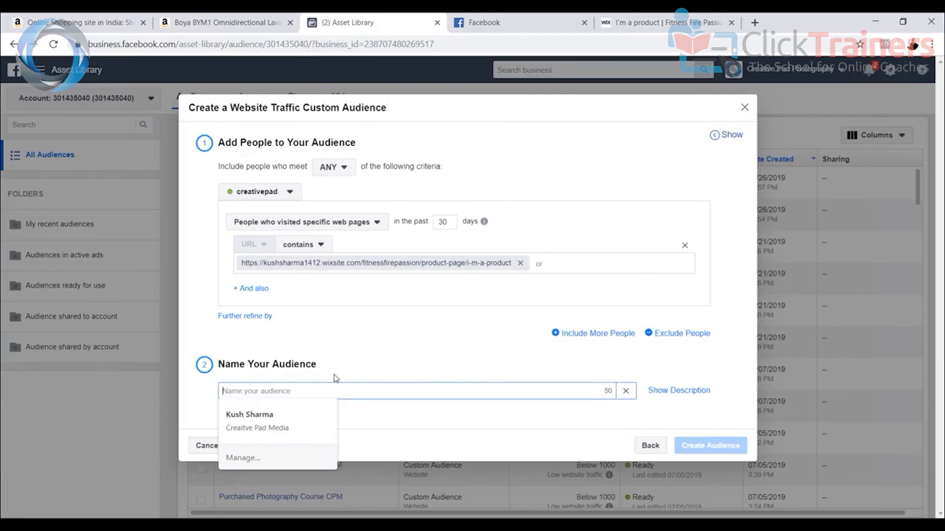
{"action": "type", "text": "Visitor"}
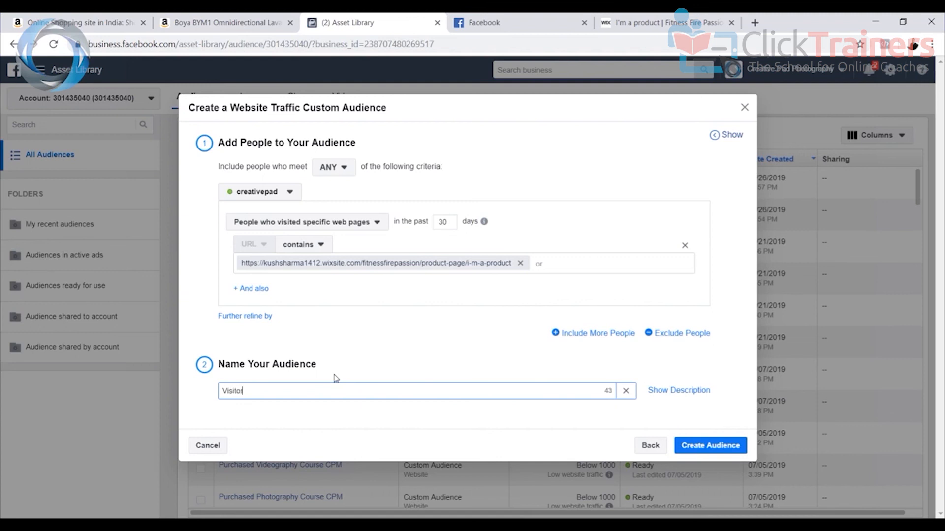
{"action": "type", "text": "s to Shoes Page"}
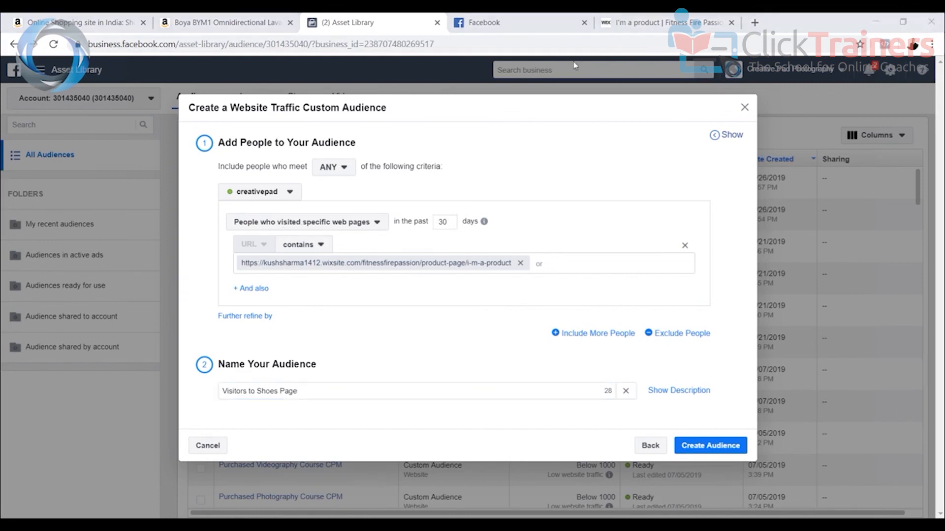
Set the audience's visit window to the past 100 days
{"action": "left_click", "coordinate": [610, 22]}
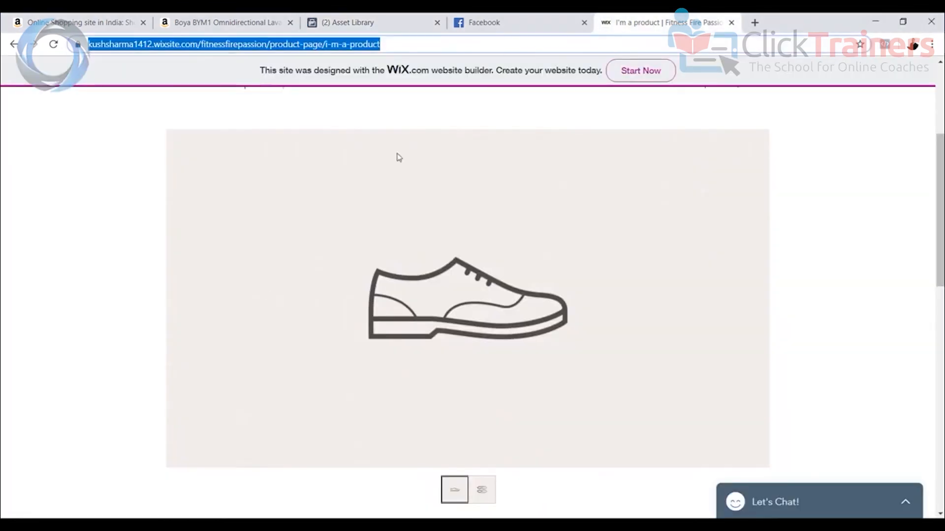
{"action": "left_click", "coordinate": [517, 24]}
{"action": "left_click", "coordinate": [394, 24]}
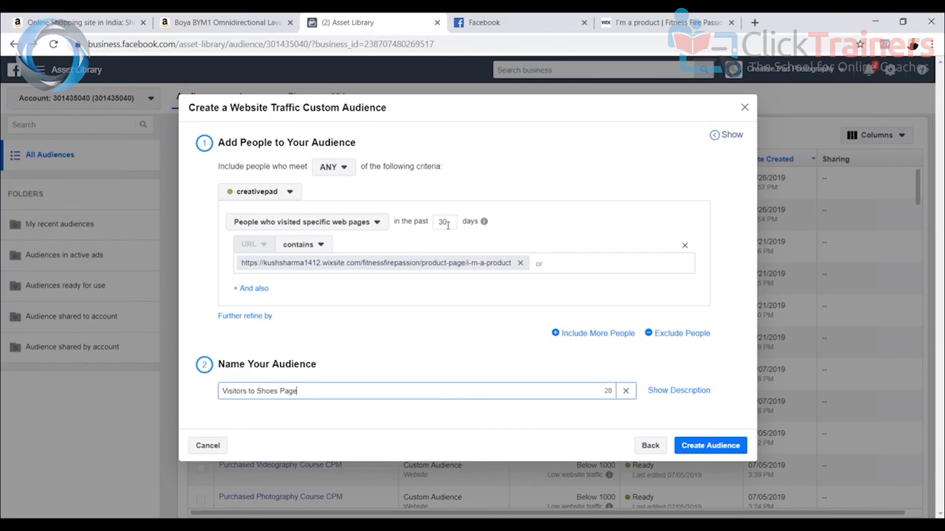
{"action": "left_click_drag", "start_coordinate": [446, 222], "coordinate": [414, 220]}
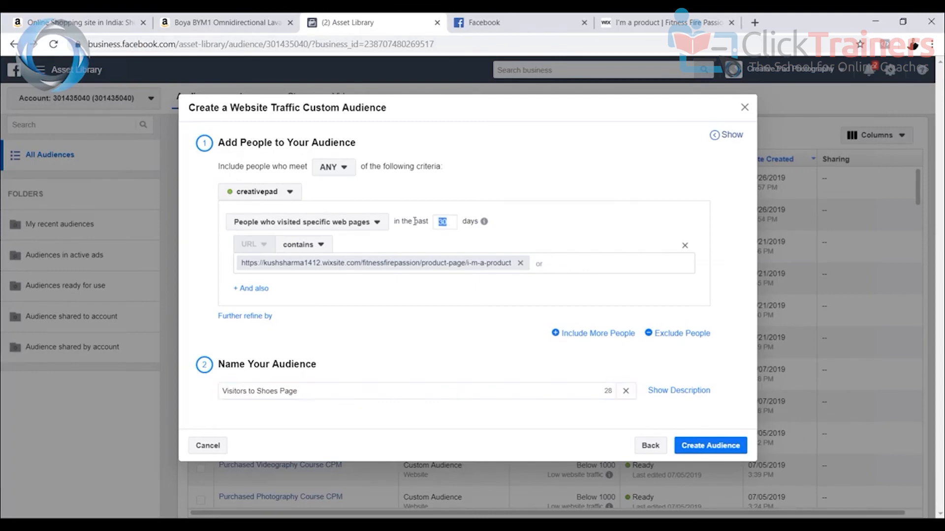
{"action": "type", "text": "100"}
Compare the Wix shoe page with the audience's URL rule and its number of days
{"action": "left_click", "coordinate": [600, 31]}
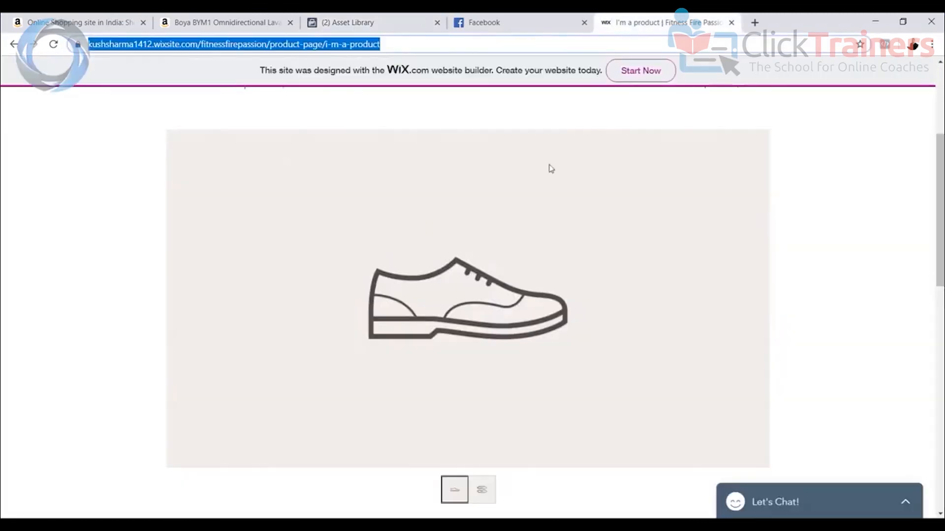
{"action": "left_click", "coordinate": [410, 30]}
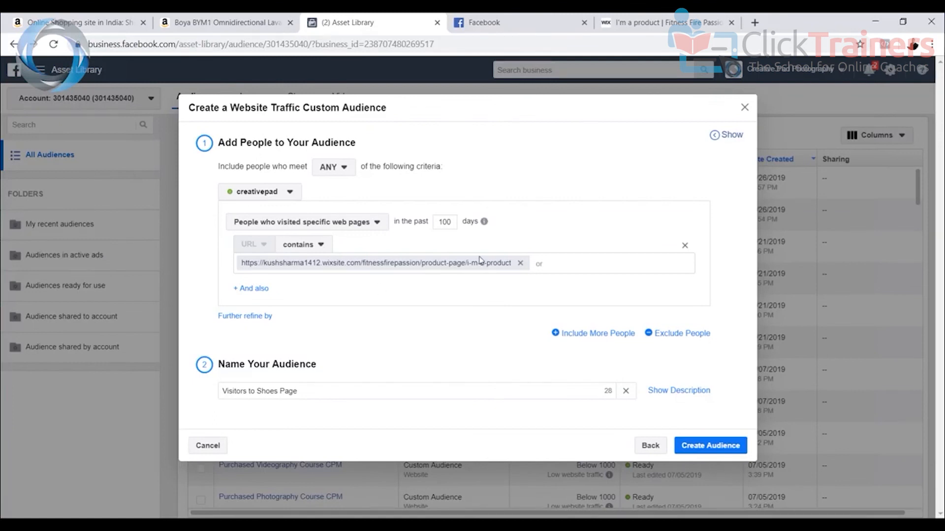
{"action": "left_click", "coordinate": [661, 22]}
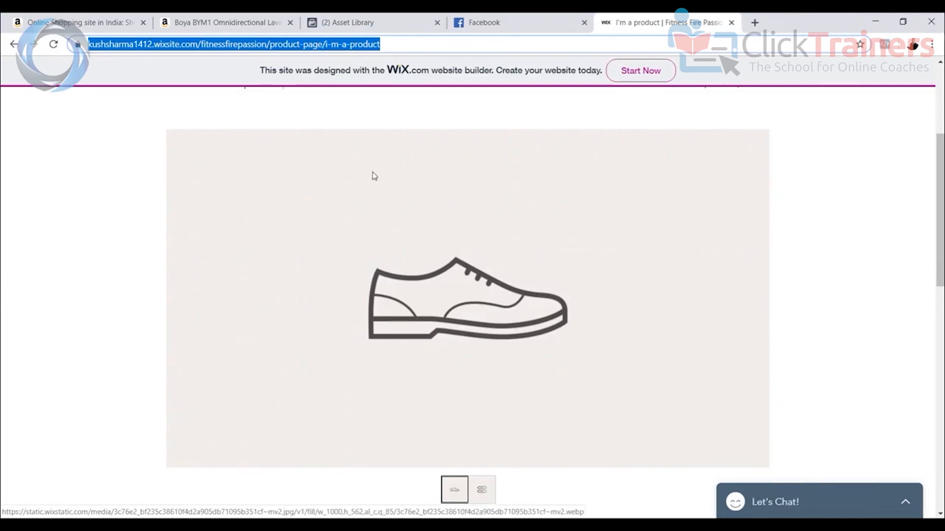
{"action": "left_click", "coordinate": [380, 23]}
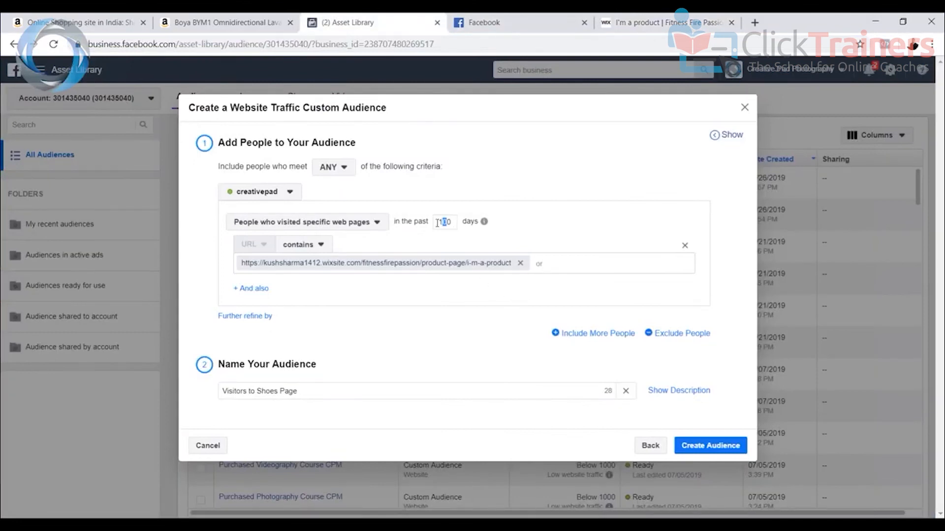
{"action": "left_click_drag", "start_coordinate": [438, 222], "coordinate": [444, 224]}
{"action": "left_click", "coordinate": [452, 223]}
{"action": "left_click", "coordinate": [675, 23]}
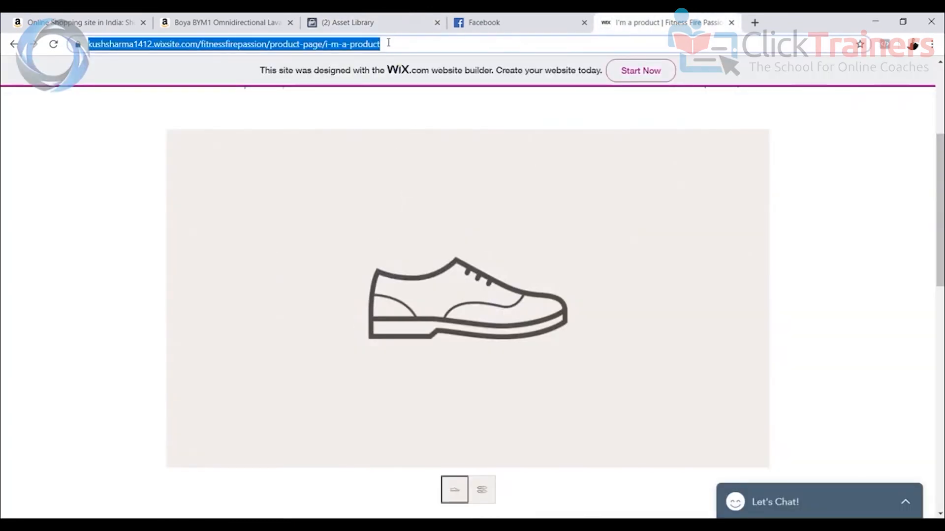
{"action": "left_click", "coordinate": [396, 30]}
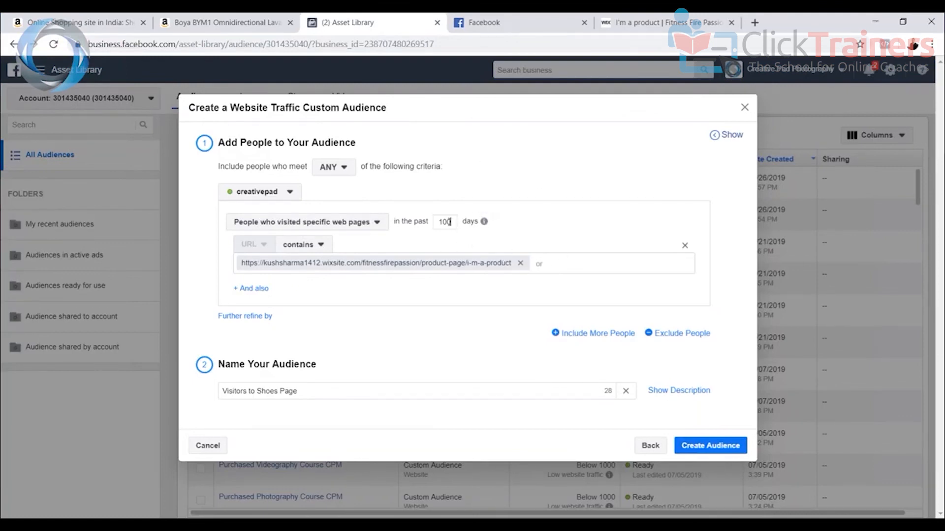
Set the audience's visit window to the past 30 days
{"action": "left_click_drag", "start_coordinate": [457, 223], "coordinate": [425, 224]}
{"action": "left_click", "coordinate": [551, 208]}
{"action": "type", "text": "30"}
{"action": "left_click_drag", "start_coordinate": [448, 223], "coordinate": [433, 229]}
{"action": "double_click", "coordinate": [438, 225]}
{"action": "type", "text": "30"}
Look at the shoe page and Facebook, and read the explanation of the audience's days setting
{"action": "left_click", "coordinate": [677, 25]}
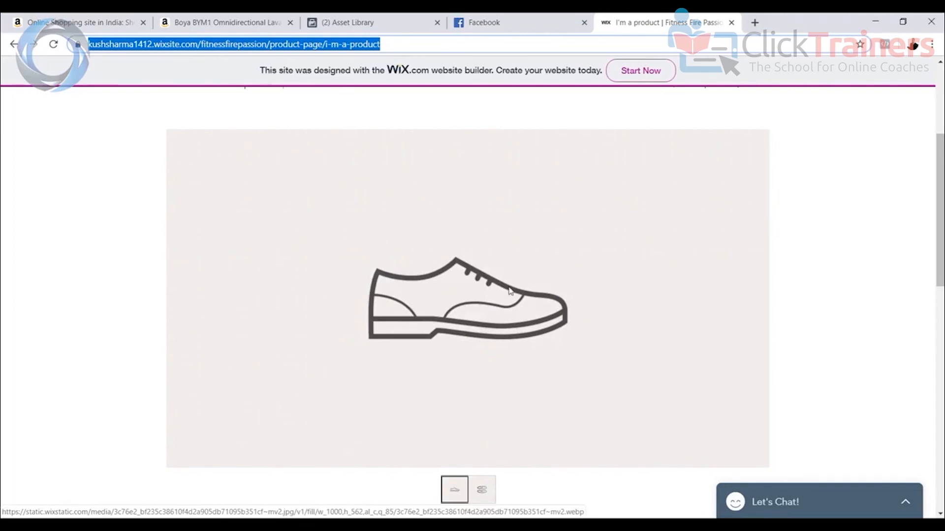
{"action": "left_click", "coordinate": [474, 22]}
{"action": "left_click", "coordinate": [364, 22]}
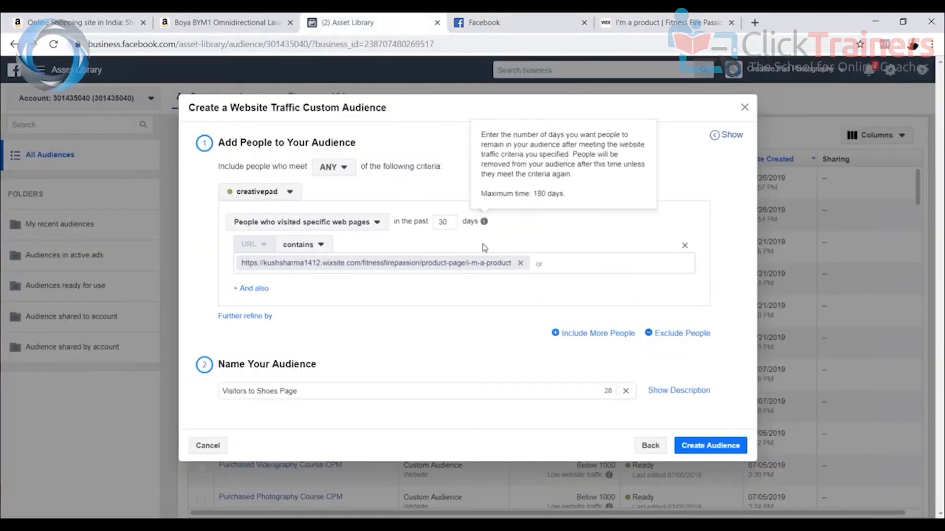
Set the audience's visit window to the past 180 days and look at the shoe page
{"action": "double_click", "coordinate": [450, 221]}
{"action": "type", "text": "180"}
{"action": "mouse_move", "coordinate": [482, 224]}
{"action": "left_click", "coordinate": [659, 22]}
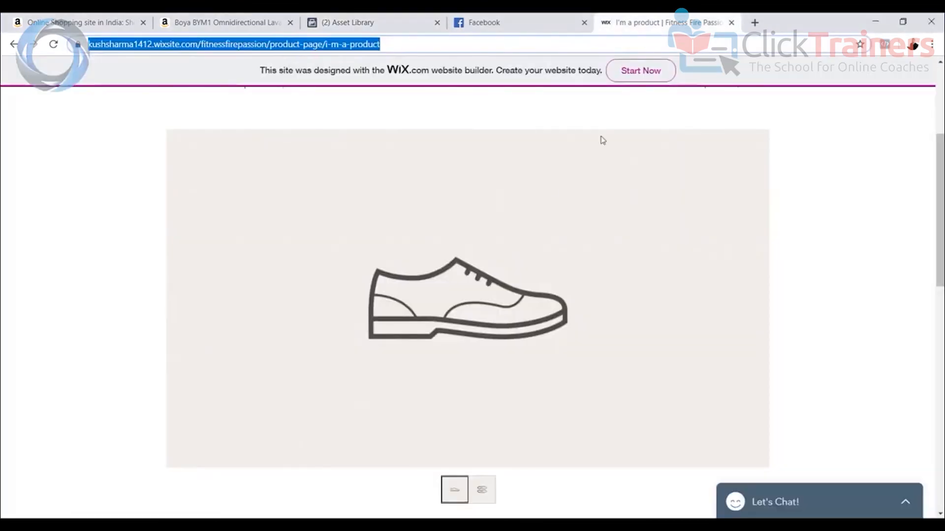
{"action": "left_click", "coordinate": [373, 22]}
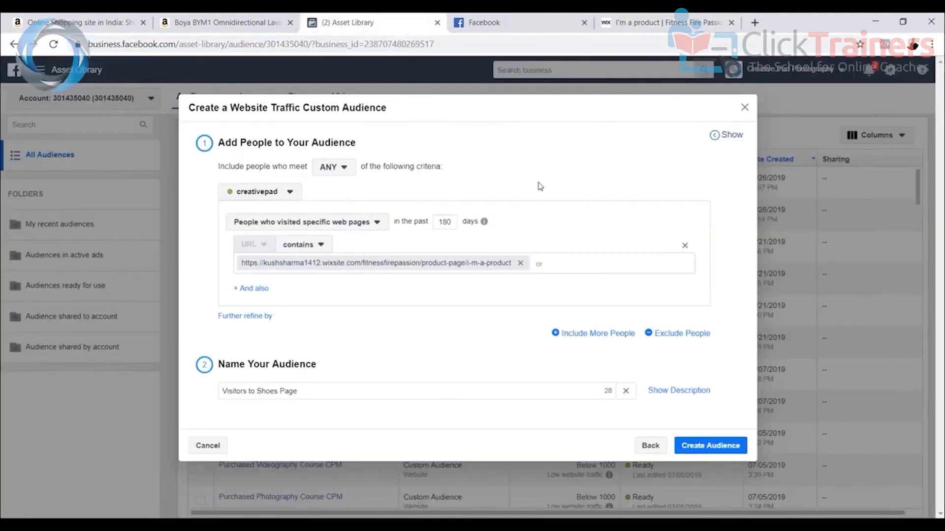
Set the audience's visit window to the past 60 days and create the custom audience
{"action": "left_click_drag", "start_coordinate": [450, 221], "coordinate": [421, 221]}
{"action": "type", "text": "60"}
{"action": "left_click", "coordinate": [709, 447]}
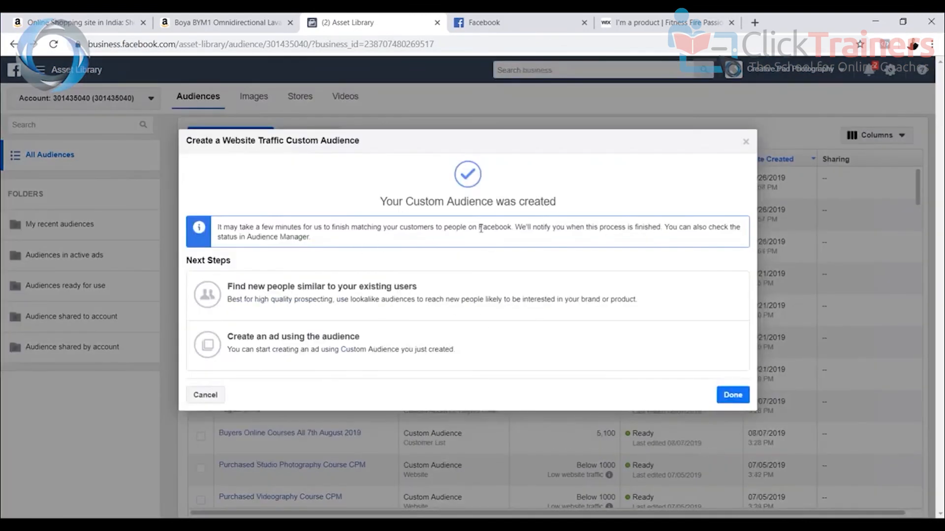
{"action": "left_click", "coordinate": [732, 396]}
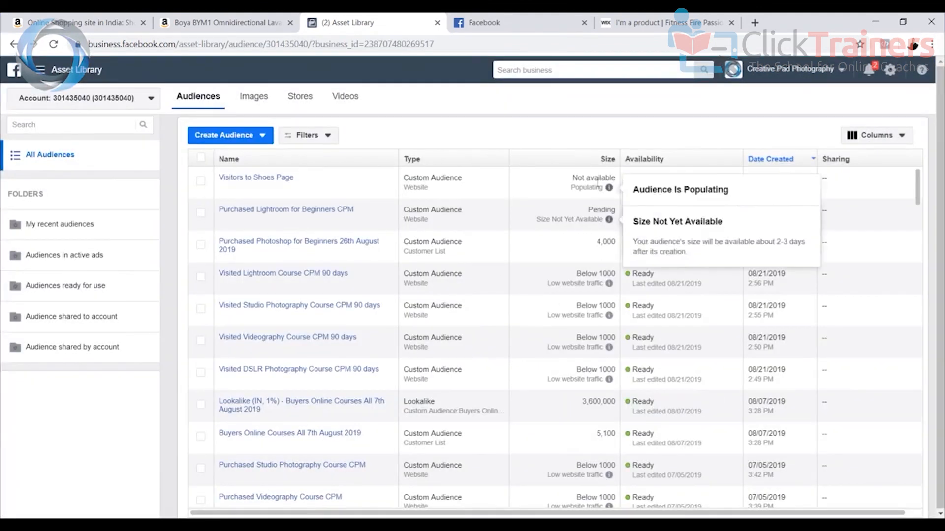
Examine the size, availability and details of the Visitors to Shoes Page audience in the list, comparing it with the shoe page and other audiences
{"action": "left_click", "coordinate": [662, 22]}
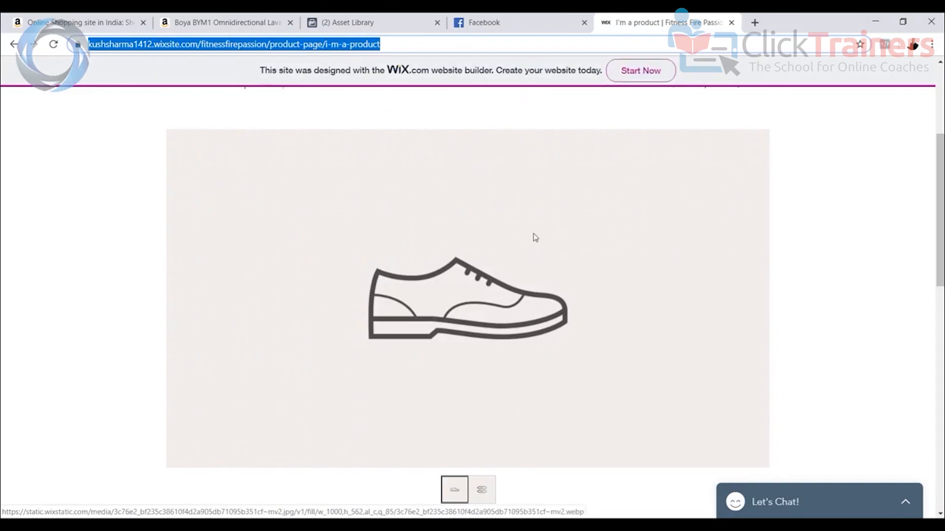
{"action": "left_click", "coordinate": [388, 24]}
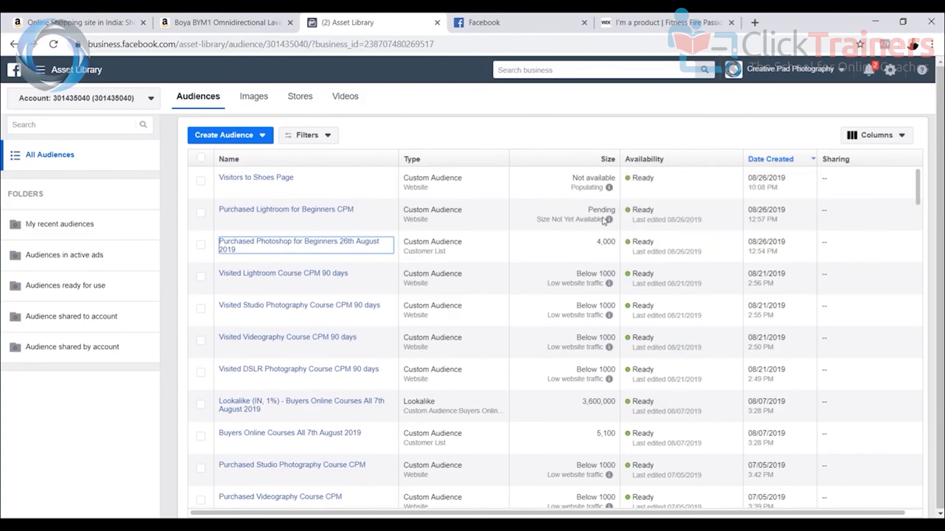
{"action": "double_click", "coordinate": [603, 242]}
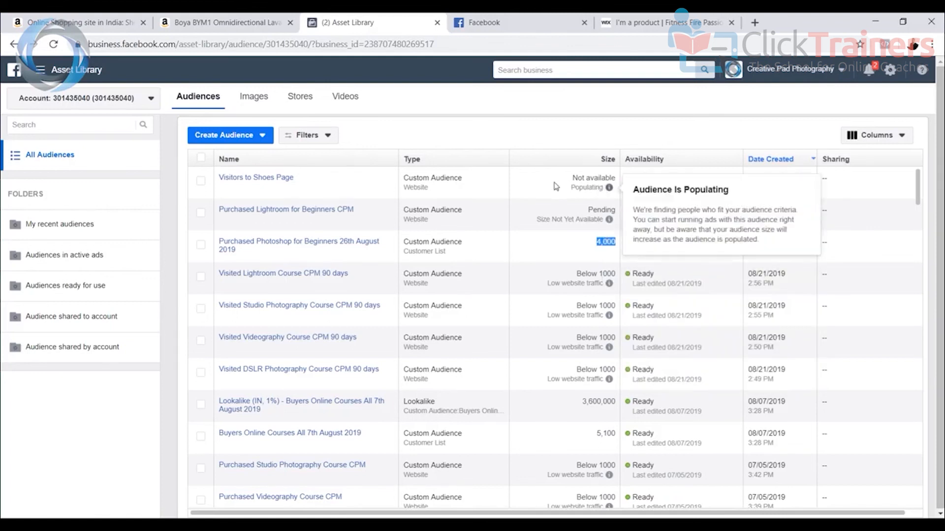
{"action": "left_click", "coordinate": [660, 22]}
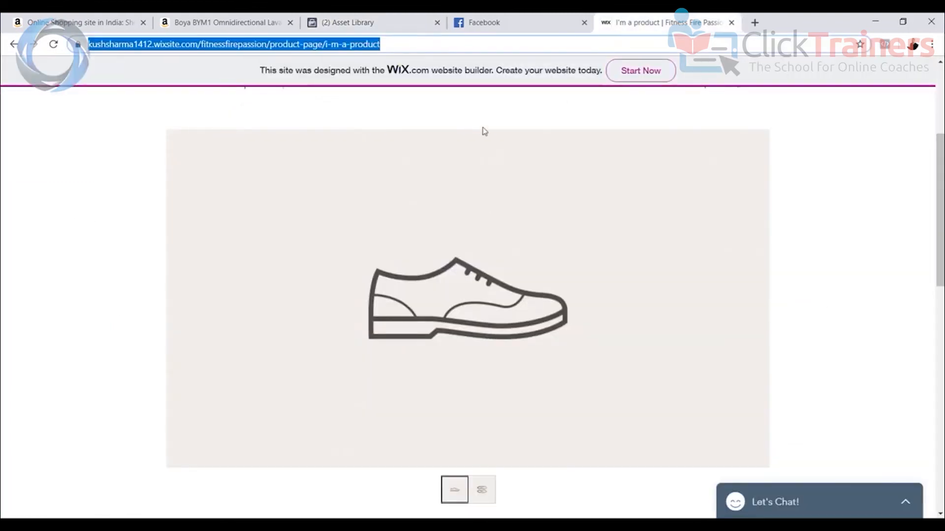
{"action": "left_click", "coordinate": [462, 27]}
{"action": "left_click", "coordinate": [354, 22]}
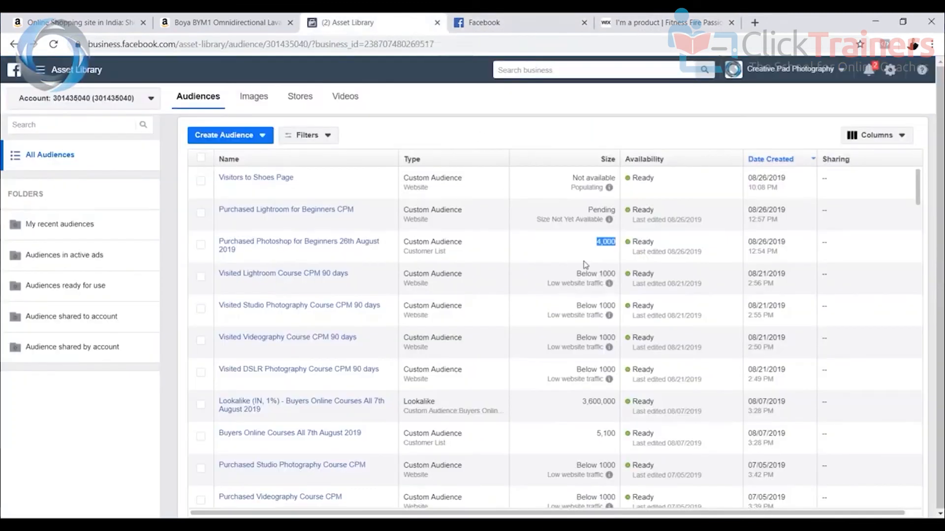
{"action": "mouse_move", "coordinate": [615, 190]}
{"action": "mouse_move", "coordinate": [288, 181]}
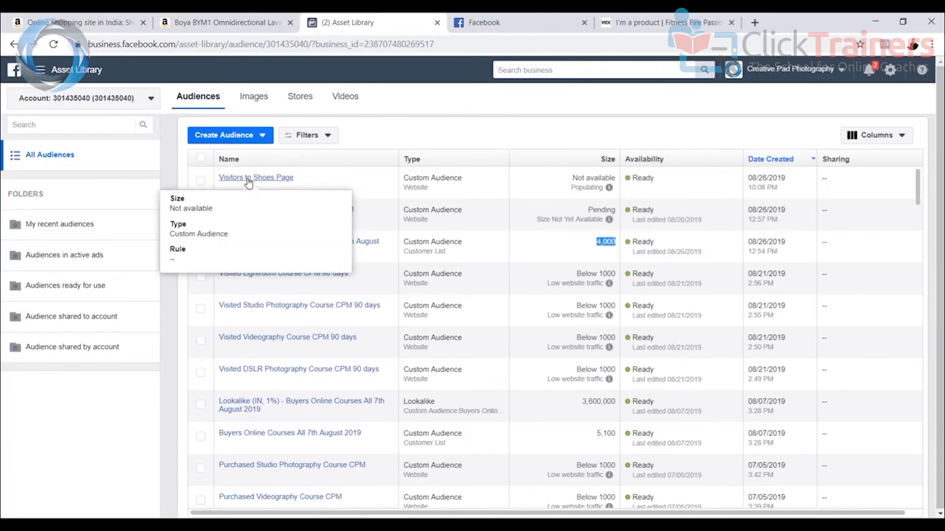
{"action": "mouse_move", "coordinate": [259, 185]}
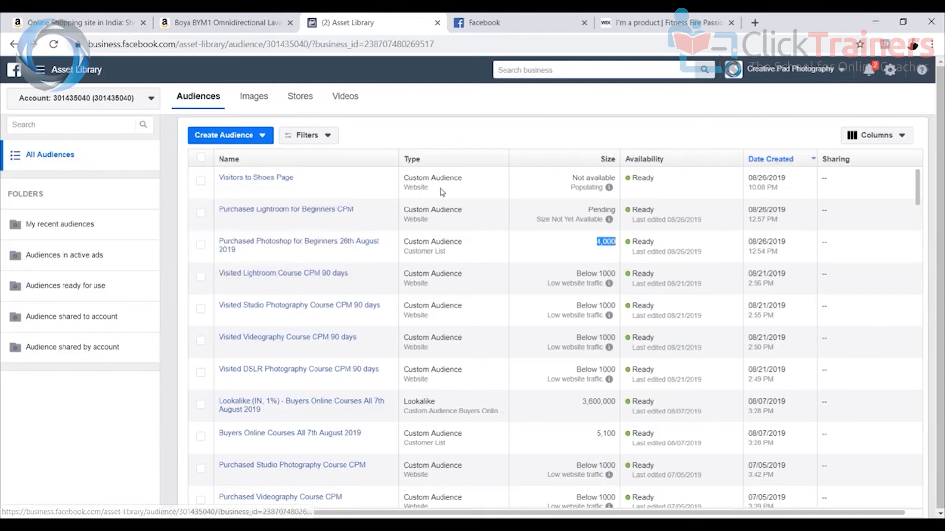
Go to Ads Manager and start a new campaign from scratch instead of continuing the Online Products draft
{"action": "left_click", "coordinate": [41, 70]}
{"action": "left_click", "coordinate": [101, 370]}
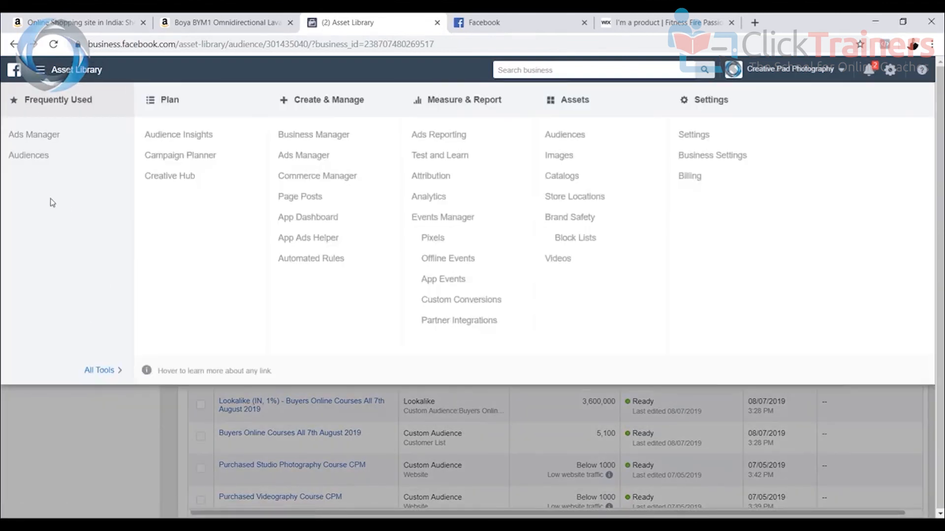
{"action": "left_click", "coordinate": [33, 134]}
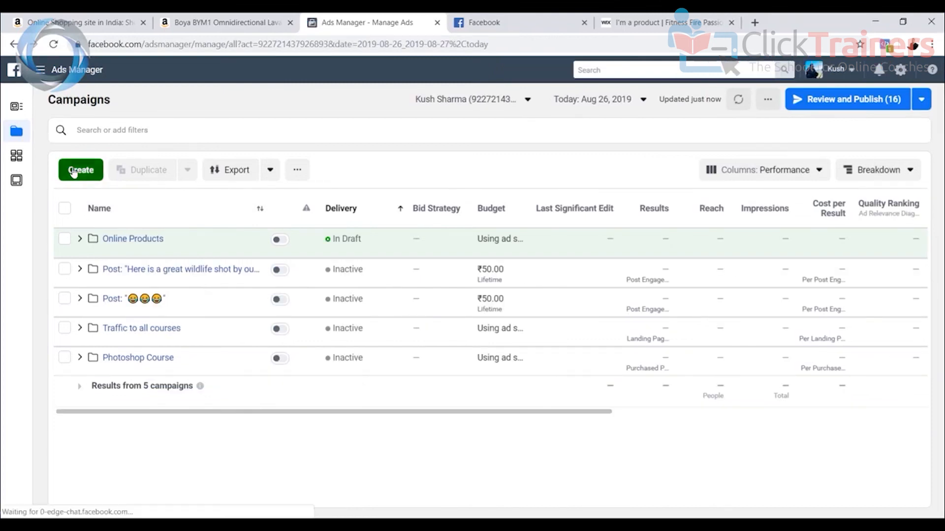
{"action": "left_click", "coordinate": [73, 173]}
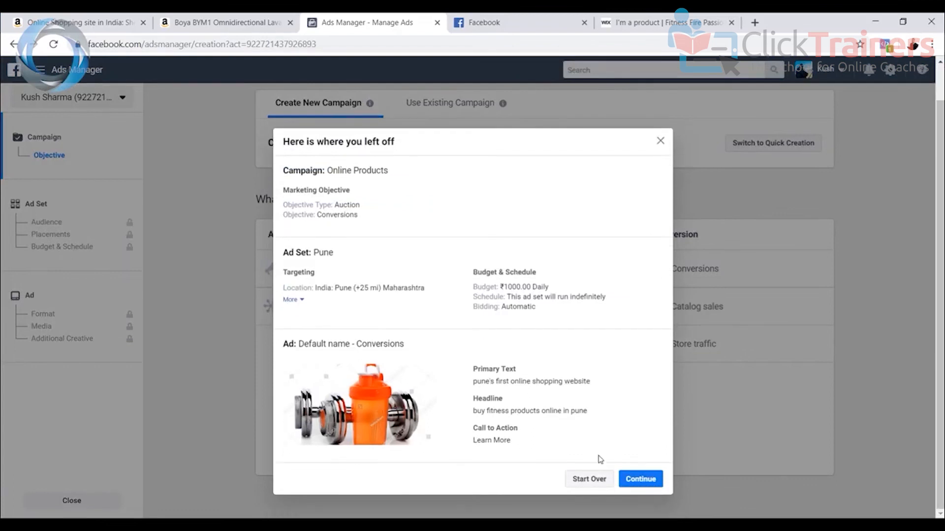
{"action": "left_click", "coordinate": [596, 479]}
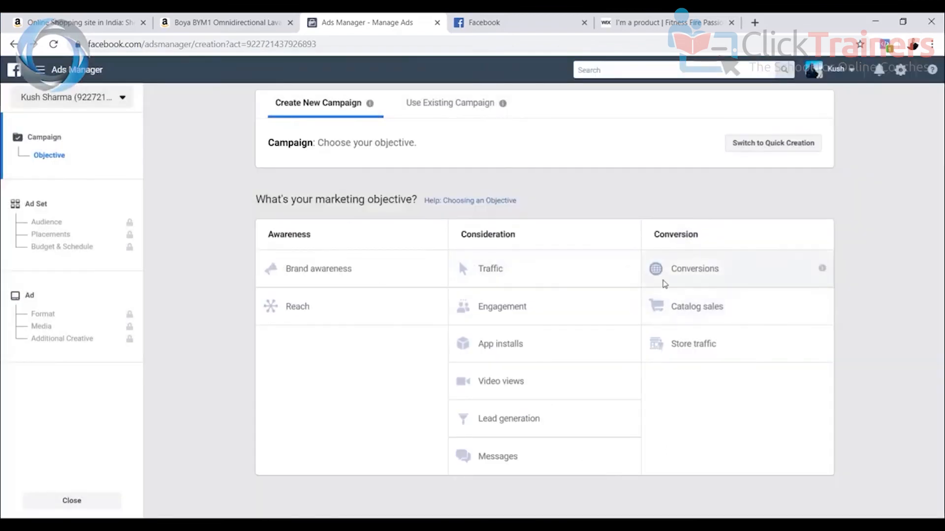
Choose the Conversions objective, name the campaign Remarketing and continue to the ad set
{"action": "left_click", "coordinate": [715, 278]}
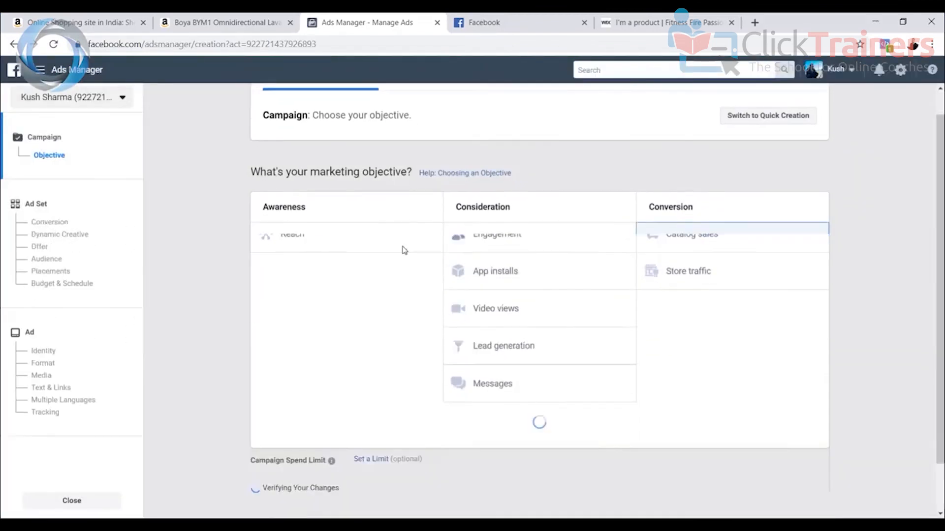
{"action": "scroll", "coordinate": [530, 406], "scroll_direction": "down", "scroll_amount": 3}
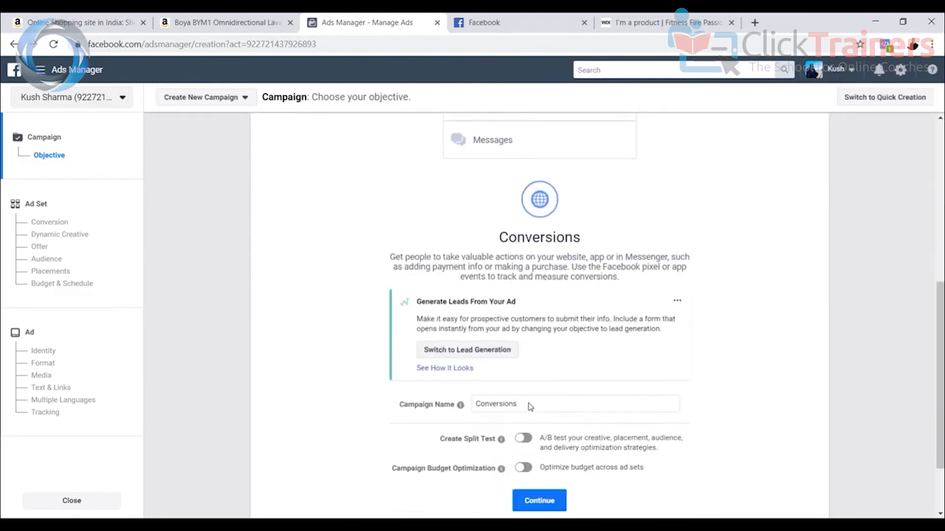
{"action": "left_click_drag", "start_coordinate": [527, 315], "coordinate": [438, 315]}
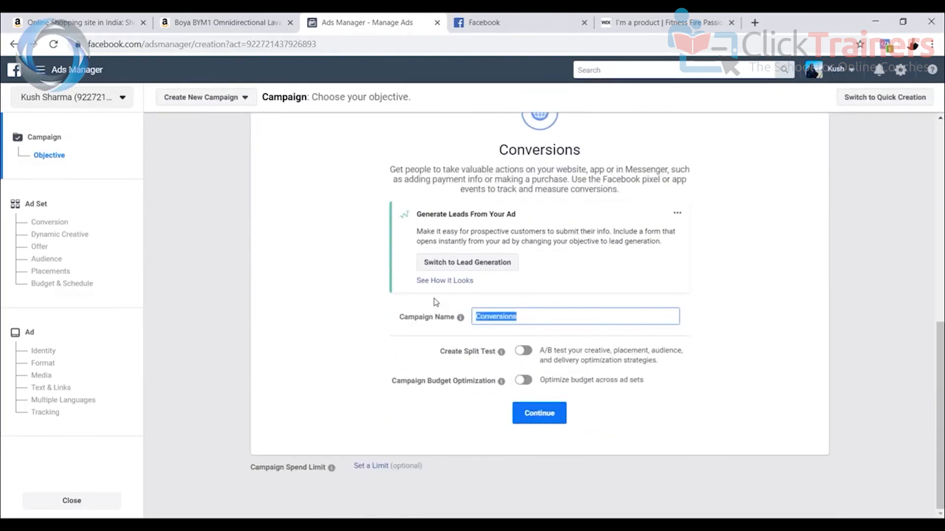
{"action": "type", "text": "Remarketing"}
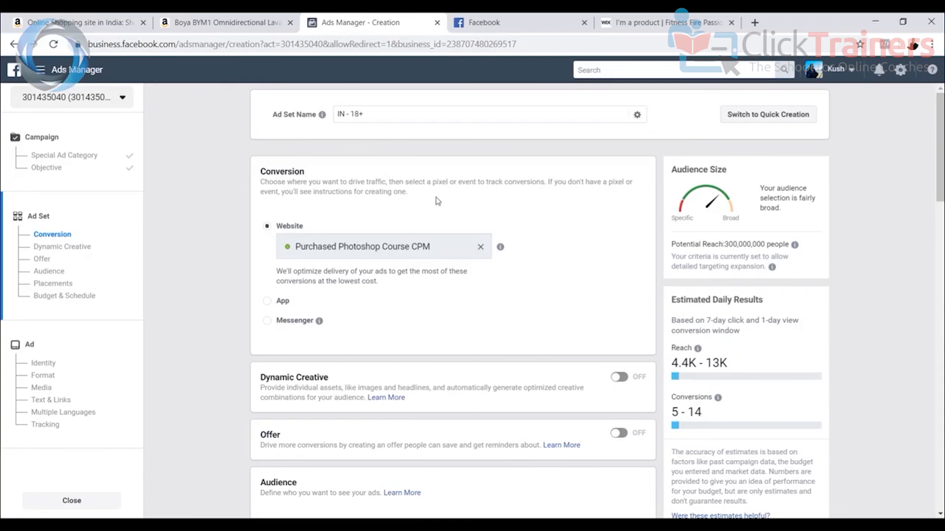
Look over the shoe product page on the Wix site and compare it with the ad set's conversion settings
{"action": "left_click", "coordinate": [659, 22]}
{"action": "scroll", "coordinate": [421, 308], "scroll_direction": "down", "scroll_amount": 2}
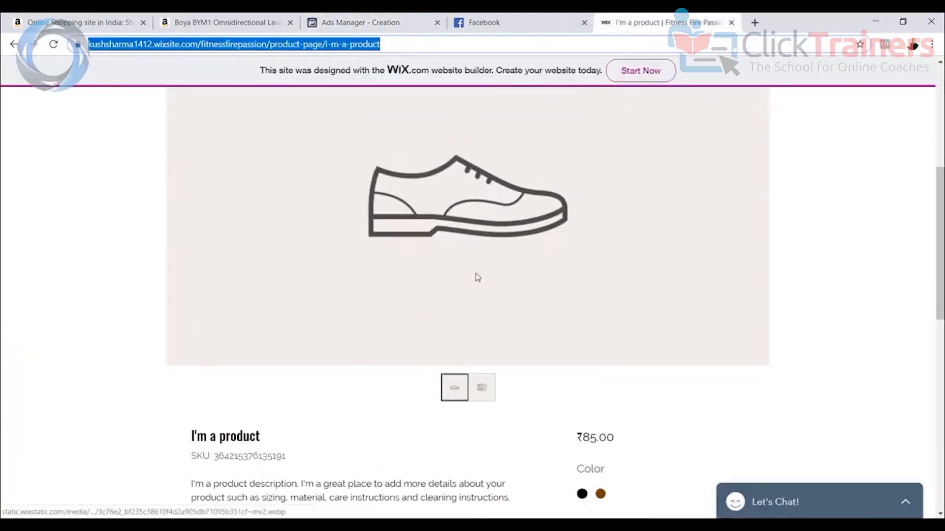
{"action": "scroll", "coordinate": [440, 229], "scroll_direction": "up", "scroll_amount": 1}
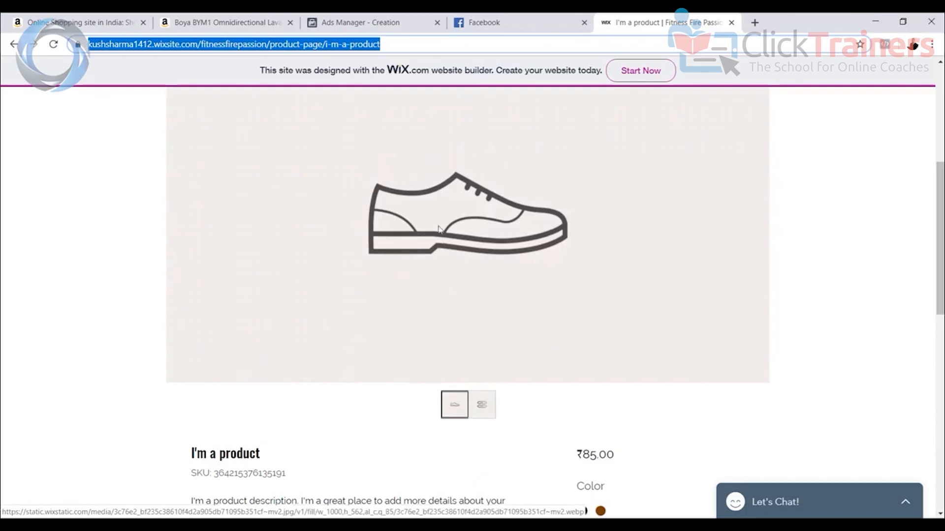
{"action": "scroll", "coordinate": [439, 230], "scroll_direction": "up", "scroll_amount": 2}
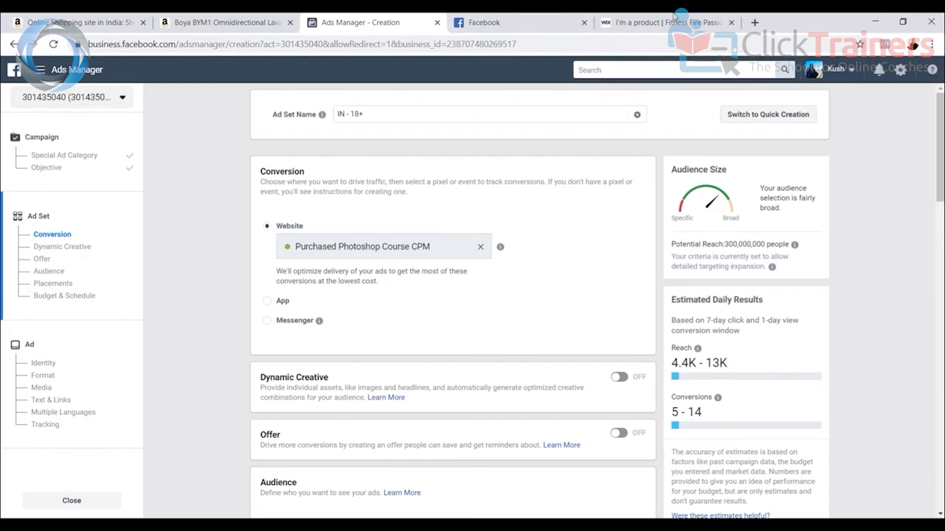
{"action": "left_click", "coordinate": [628, 24]}
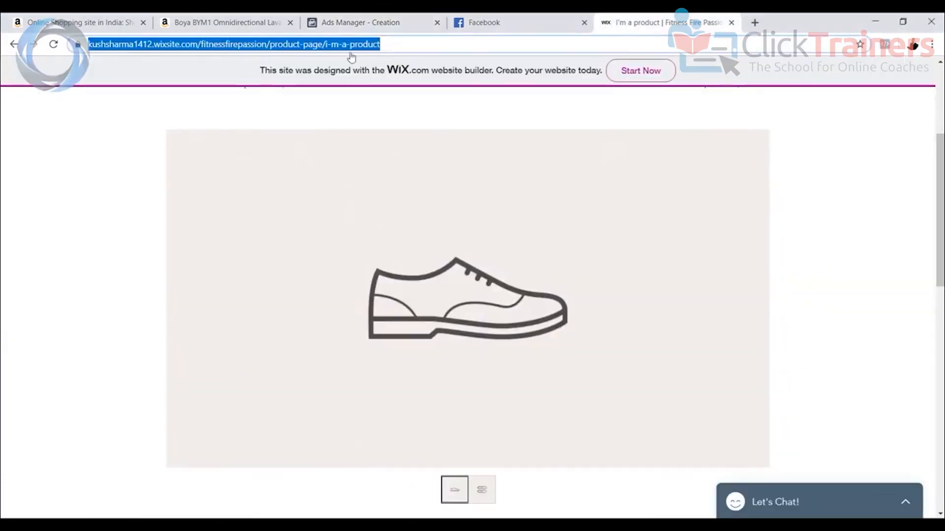
{"action": "left_click", "coordinate": [342, 23]}
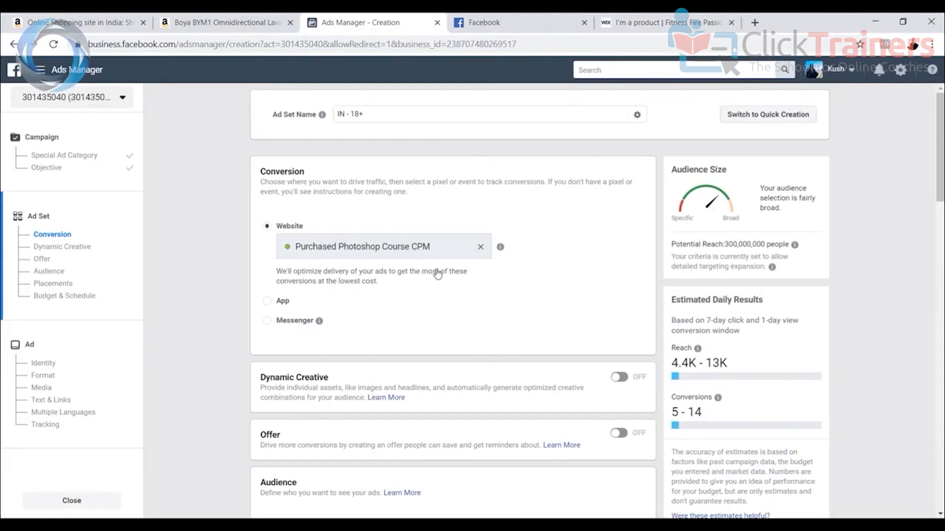
Add the existing custom audience Visitors to Shoes Page to the ad set's audience targeting
{"action": "scroll", "coordinate": [433, 269], "scroll_direction": "down", "scroll_amount": 4}
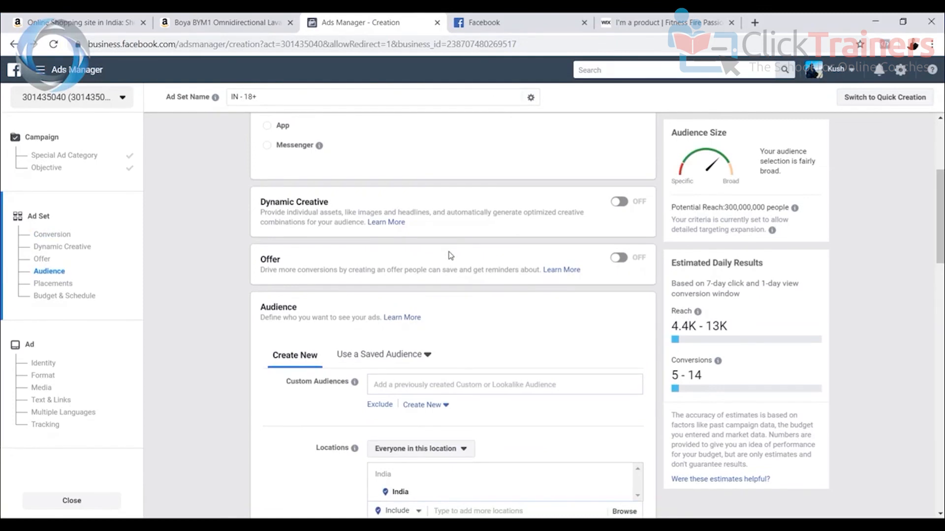
{"action": "scroll", "coordinate": [451, 255], "scroll_direction": "down", "scroll_amount": 2}
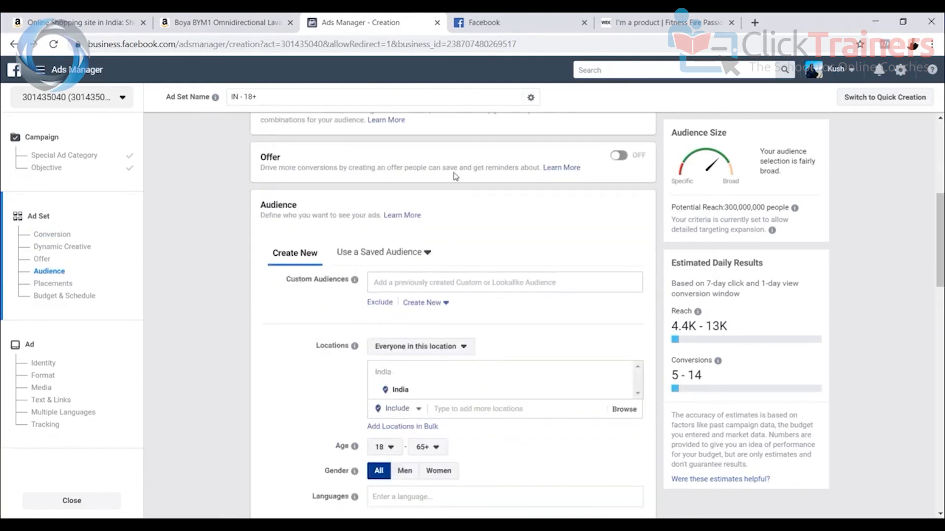
{"action": "scroll", "coordinate": [495, 244], "scroll_direction": "down", "scroll_amount": 2}
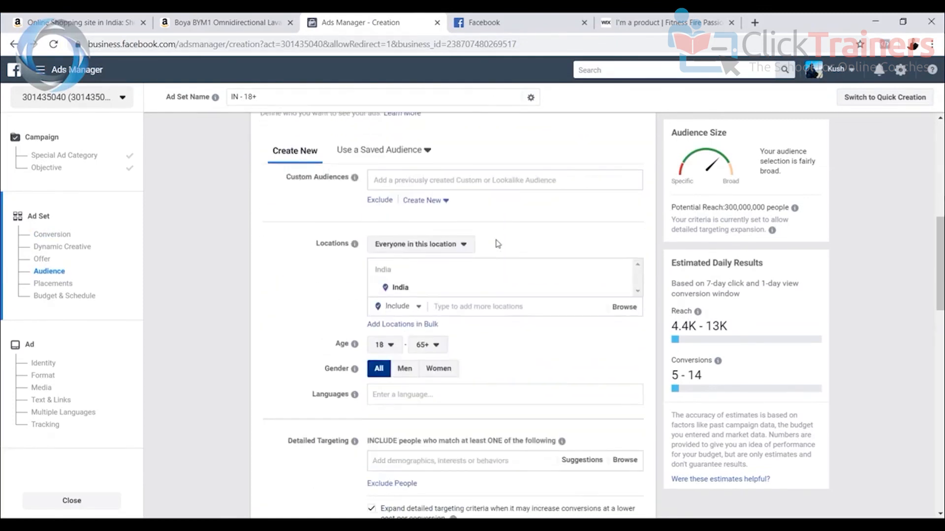
{"action": "scroll", "coordinate": [496, 244], "scroll_direction": "up", "scroll_amount": 2}
{"action": "left_click_drag", "start_coordinate": [288, 282], "coordinate": [350, 281]}
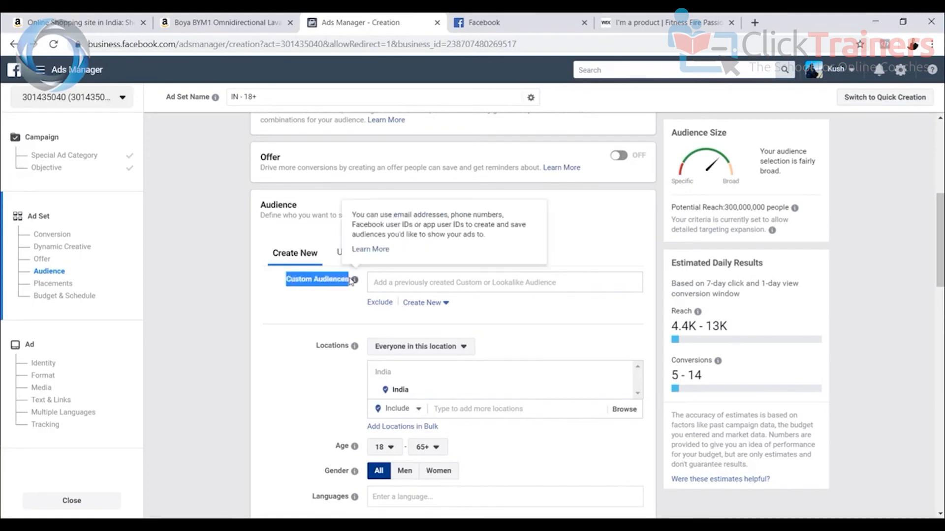
{"action": "left_click", "coordinate": [399, 284]}
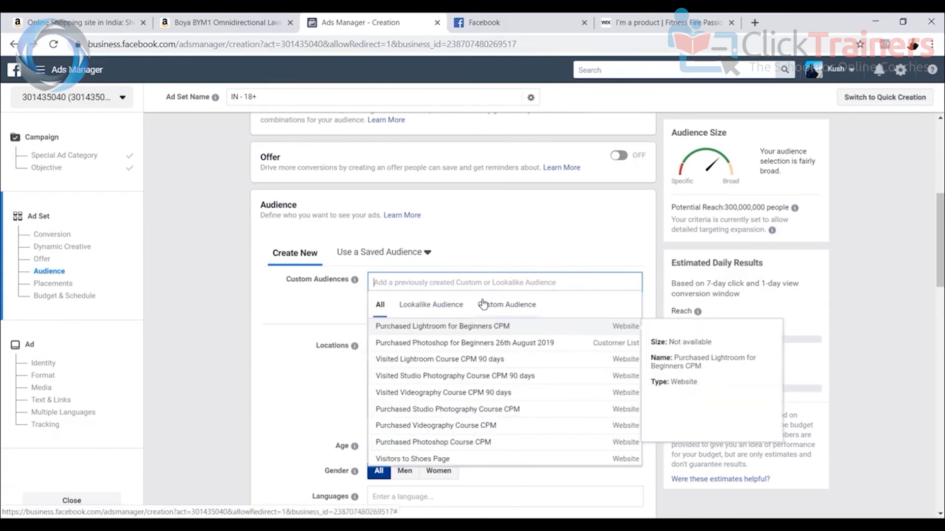
{"action": "type", "text": "visitors"}
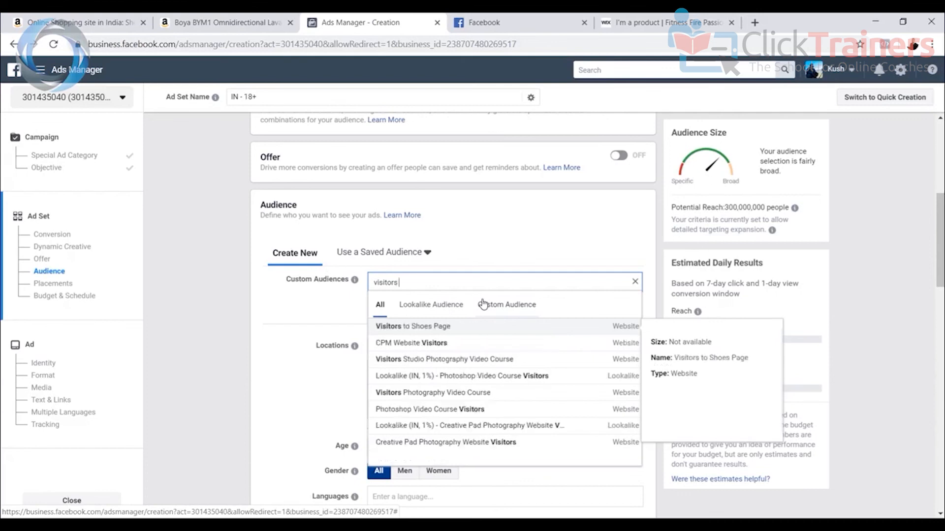
{"action": "type", "text": " to"}
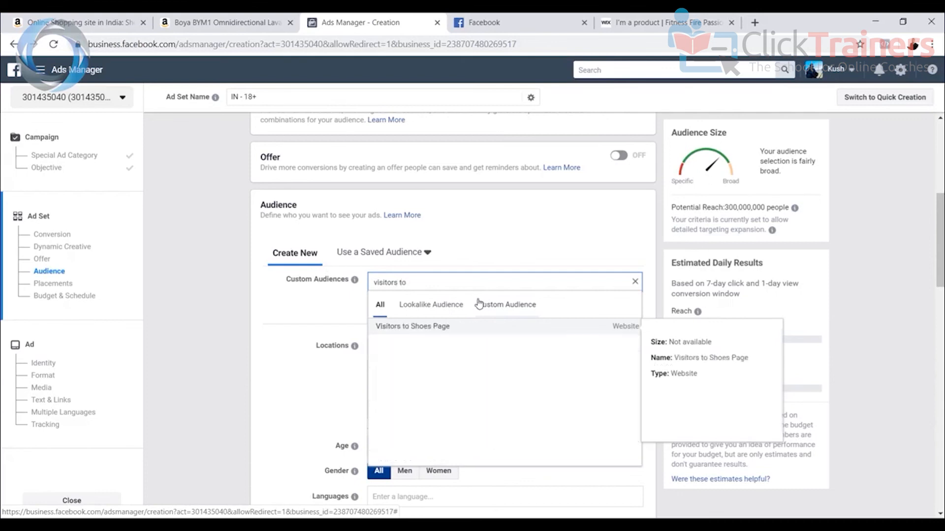
{"action": "left_click", "coordinate": [448, 326]}
{"action": "left_click", "coordinate": [294, 327]}
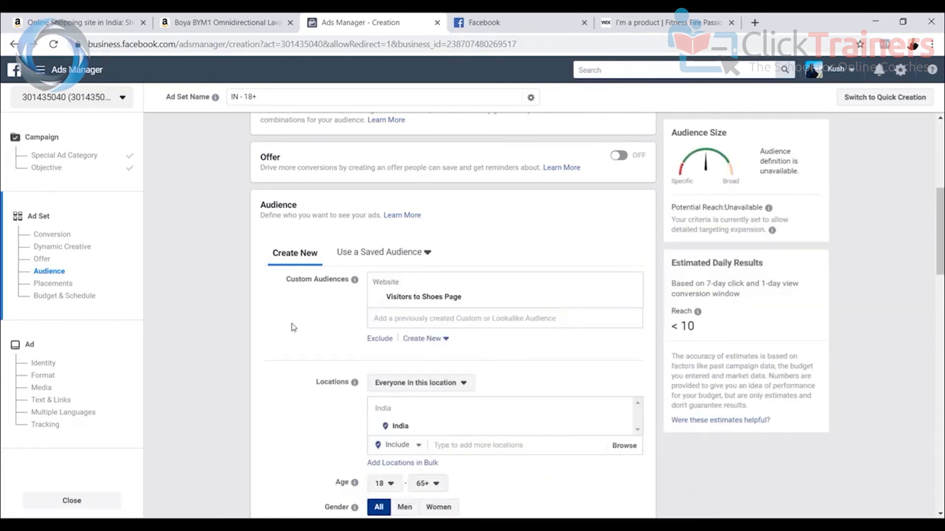
Review the ad set's custom audience, location and age targeting alongside the shoe page
{"action": "scroll", "coordinate": [474, 334], "scroll_direction": "down", "scroll_amount": 2}
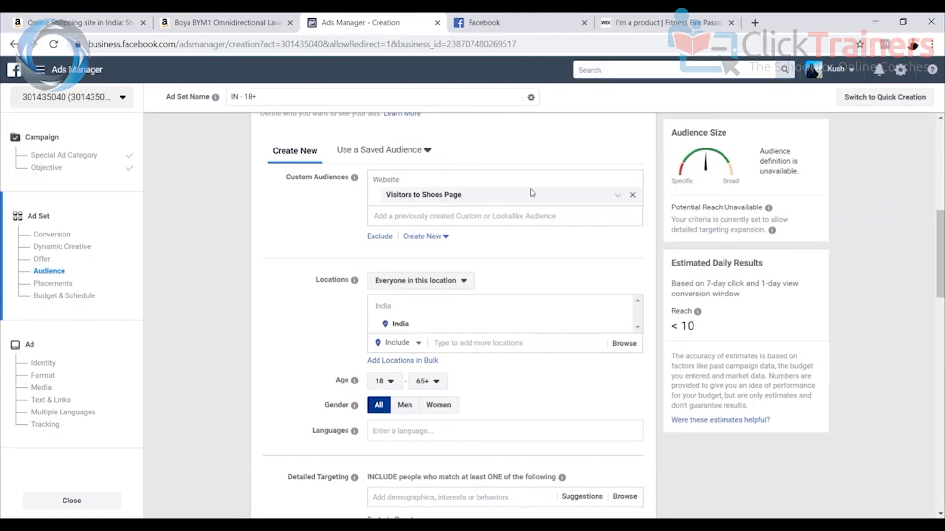
{"action": "left_click", "coordinate": [652, 23]}
{"action": "left_click", "coordinate": [422, 20]}
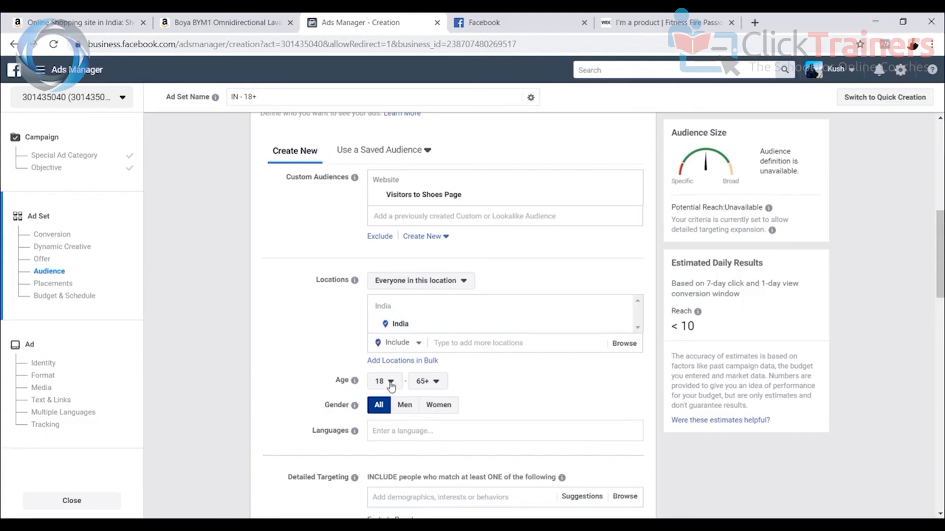
{"action": "left_click", "coordinate": [609, 17]}
{"action": "left_click", "coordinate": [369, 22]}
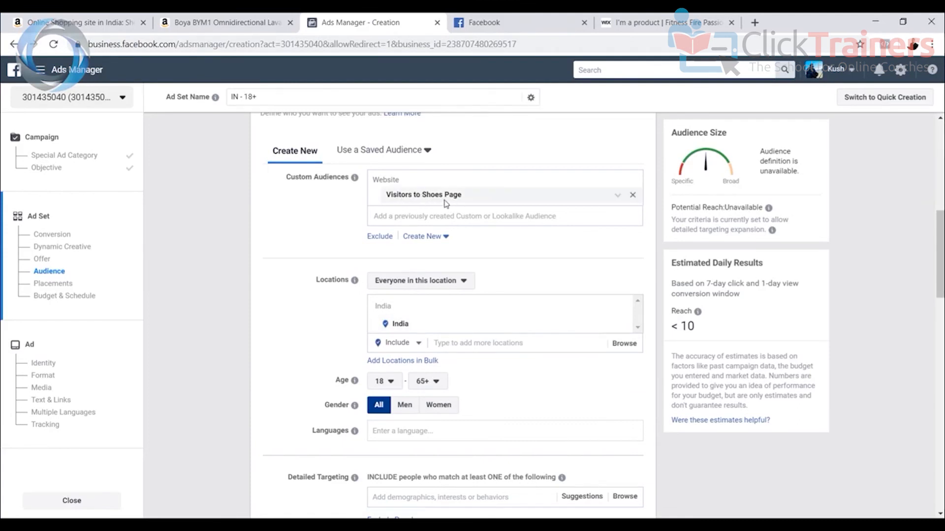
Compare the shoe product page with the ad set's custom audience, demographics and detailed targeting options
{"action": "left_click", "coordinate": [654, 22]}
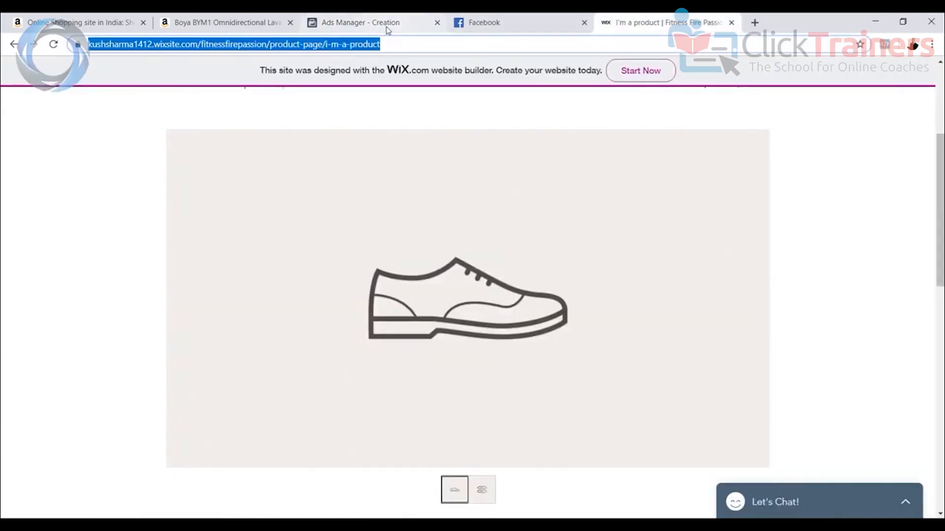
{"action": "left_click", "coordinate": [387, 29]}
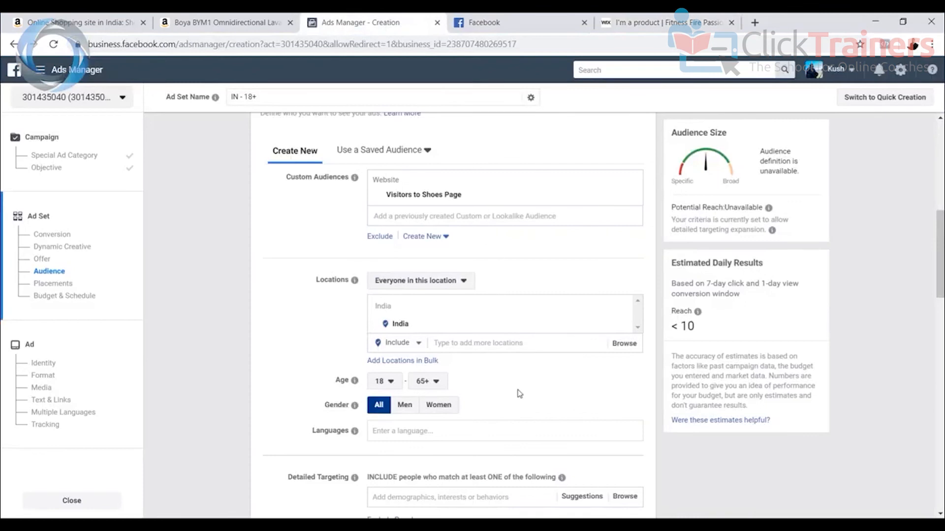
{"action": "scroll", "coordinate": [519, 394], "scroll_direction": "down", "scroll_amount": 2}
{"action": "scroll", "coordinate": [536, 320], "scroll_direction": "down", "scroll_amount": 2}
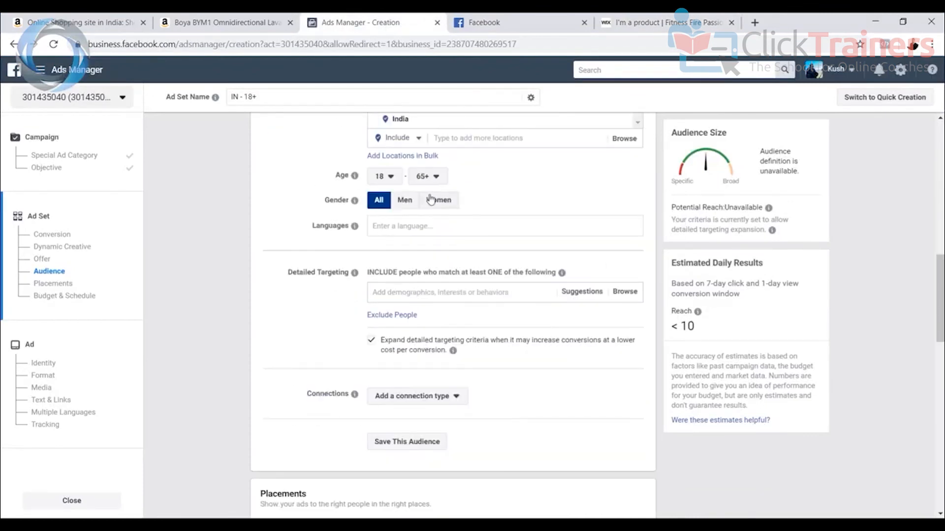
{"action": "scroll", "coordinate": [475, 199], "scroll_direction": "up", "scroll_amount": 4}
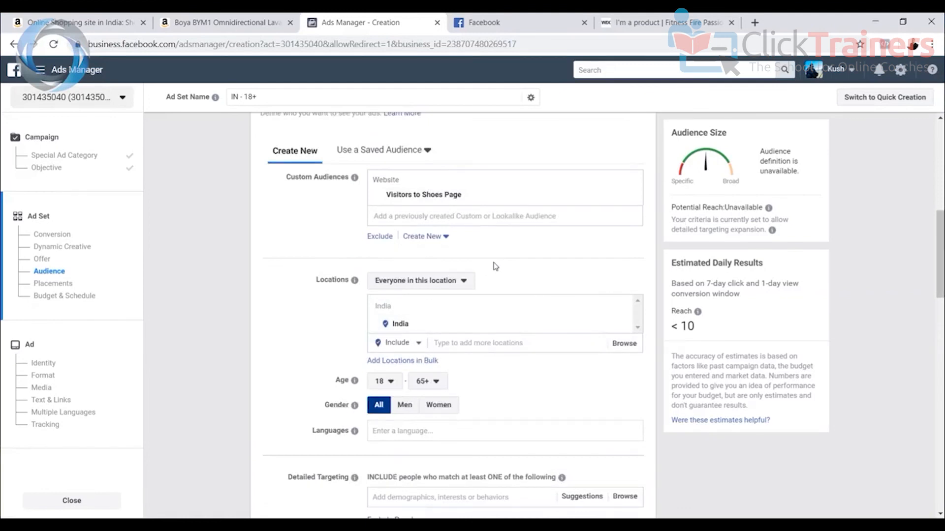
{"action": "scroll", "coordinate": [497, 342], "scroll_direction": "down", "scroll_amount": 4}
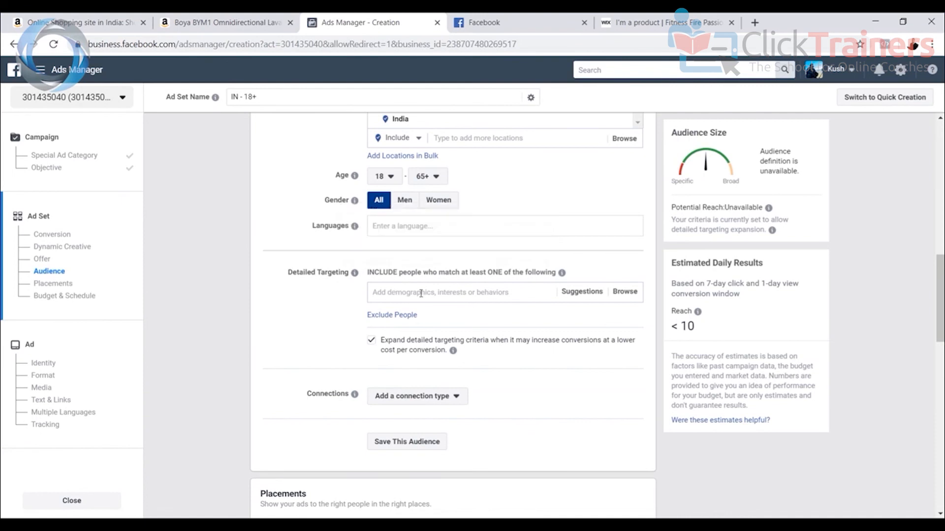
{"action": "scroll", "coordinate": [509, 288], "scroll_direction": "up", "scroll_amount": 4}
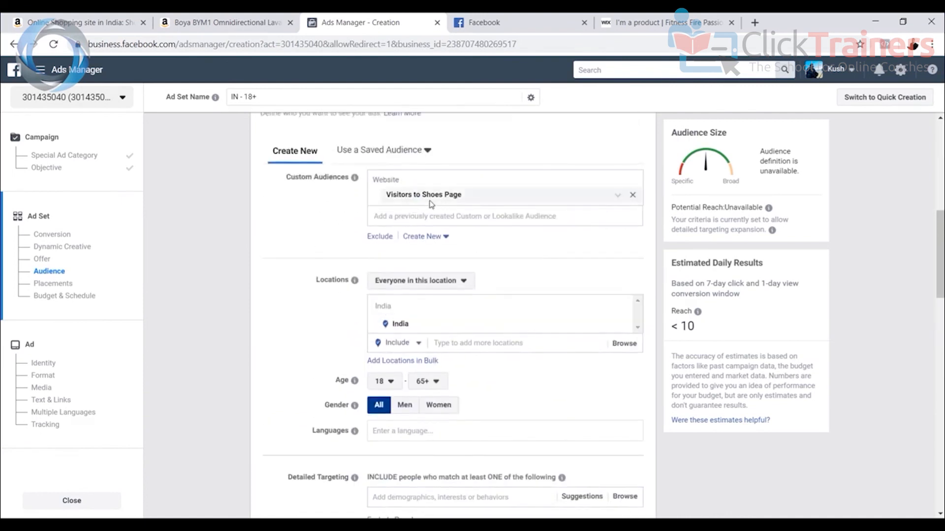
Keep the remaining ad set settings, including the daily budget, and continue to the ad setup
{"action": "scroll", "coordinate": [507, 337], "scroll_direction": "down", "scroll_amount": 10}
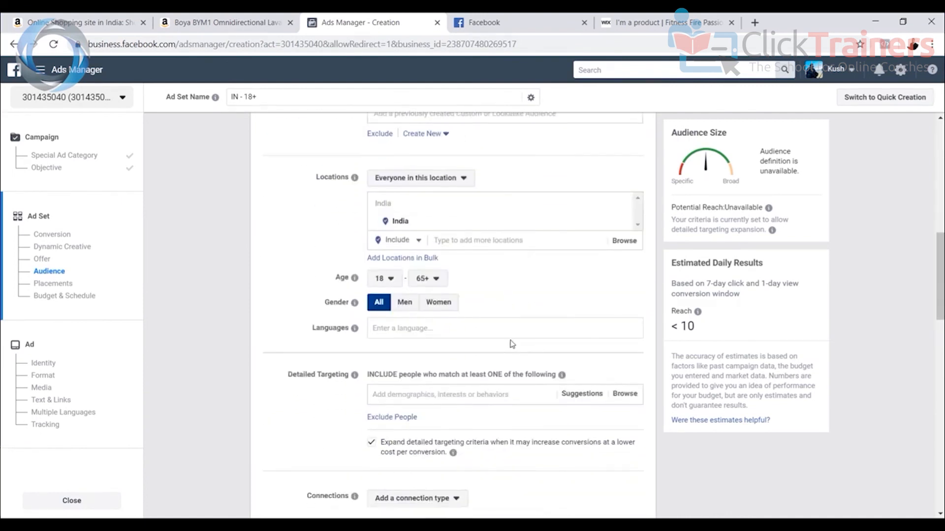
{"action": "scroll", "coordinate": [517, 340], "scroll_direction": "down", "scroll_amount": 8}
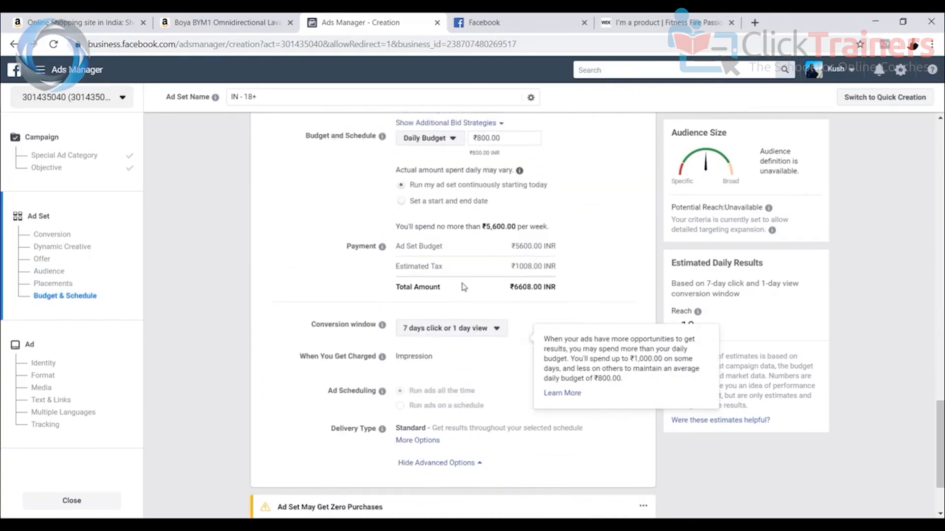
{"action": "scroll", "coordinate": [541, 364], "scroll_direction": "down", "scroll_amount": 2}
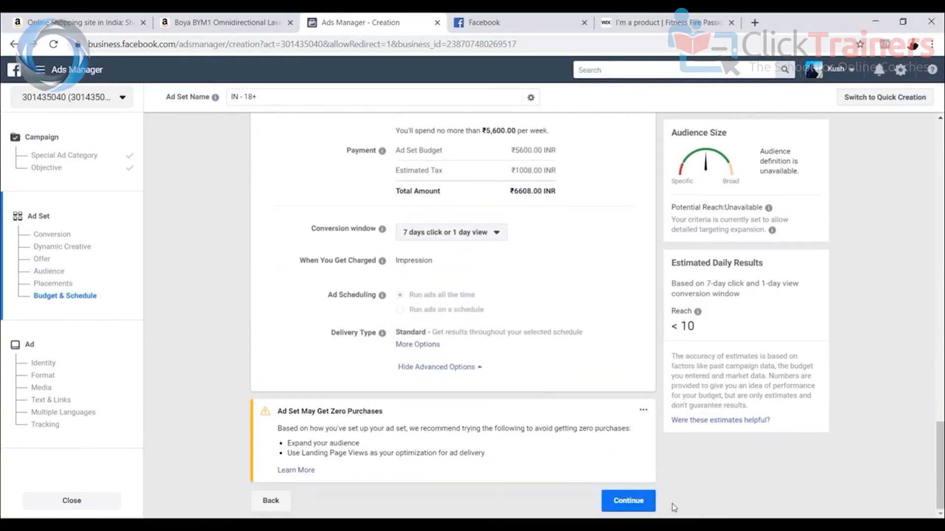
{"action": "left_click", "coordinate": [626, 502]}
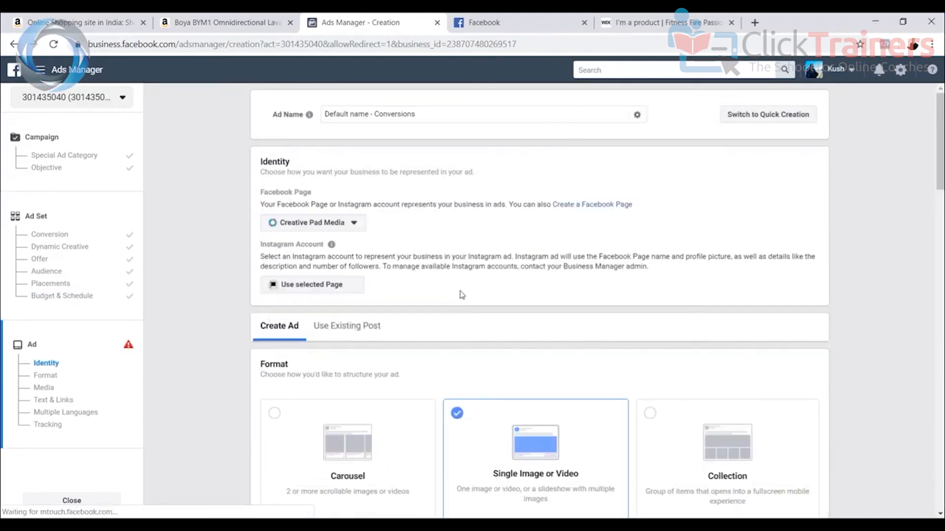
Open the free stock images for the ad's media and search them for sports shoes
{"action": "scroll", "coordinate": [462, 295], "scroll_direction": "down", "scroll_amount": 10}
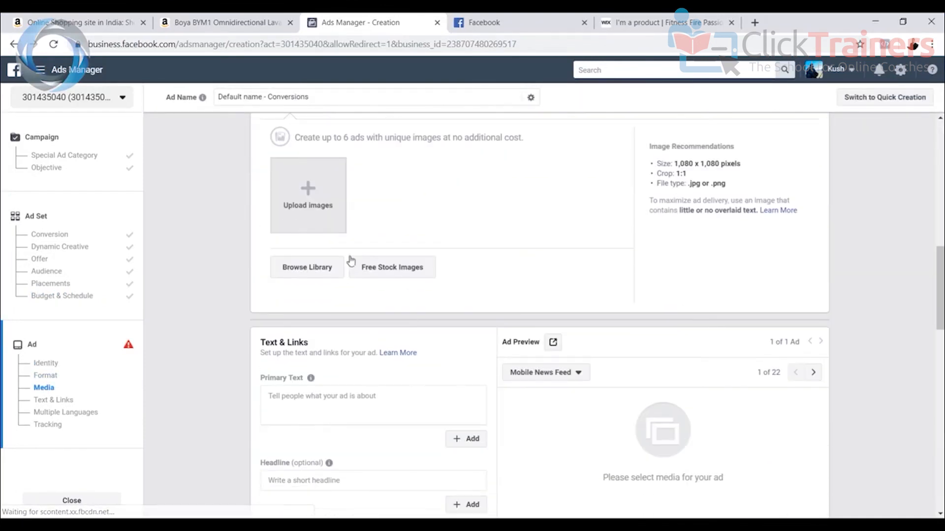
{"action": "left_click", "coordinate": [640, 22]}
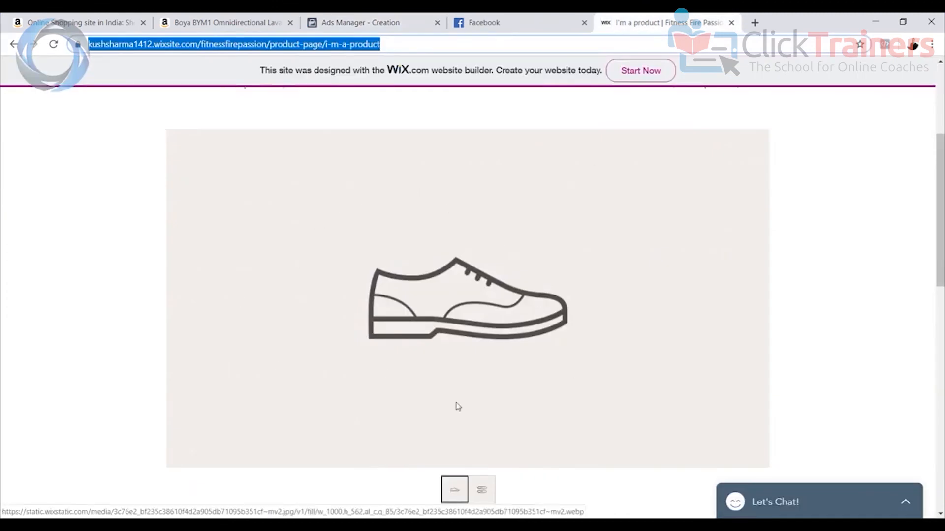
{"action": "left_click", "coordinate": [368, 22]}
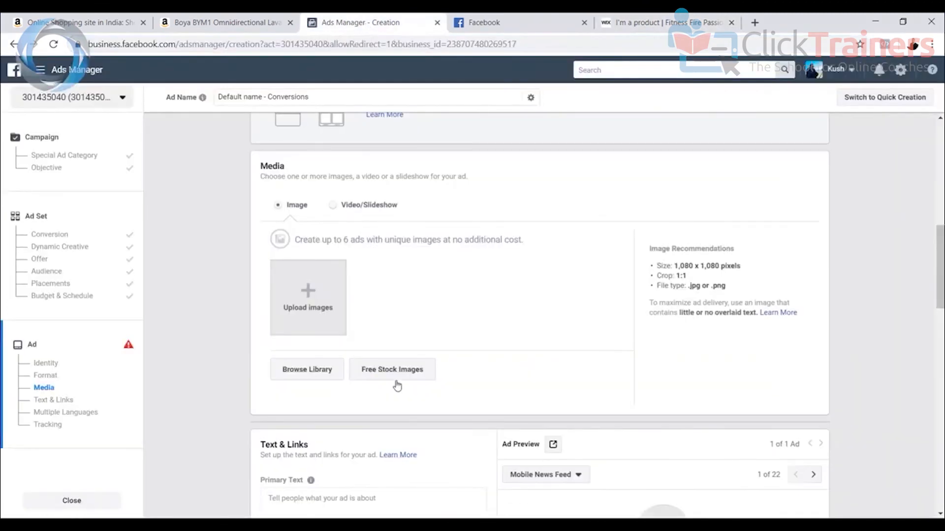
{"action": "left_click", "coordinate": [325, 307]}
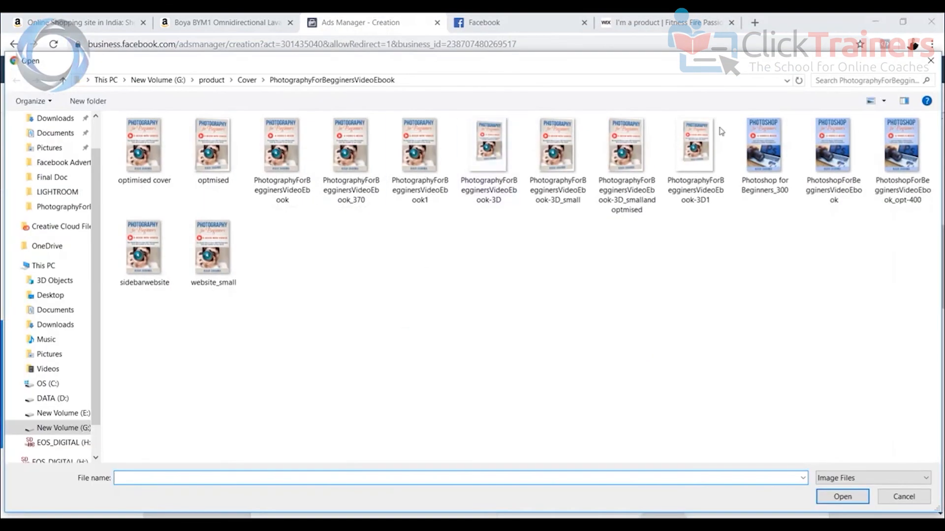
{"action": "left_click", "coordinate": [931, 60]}
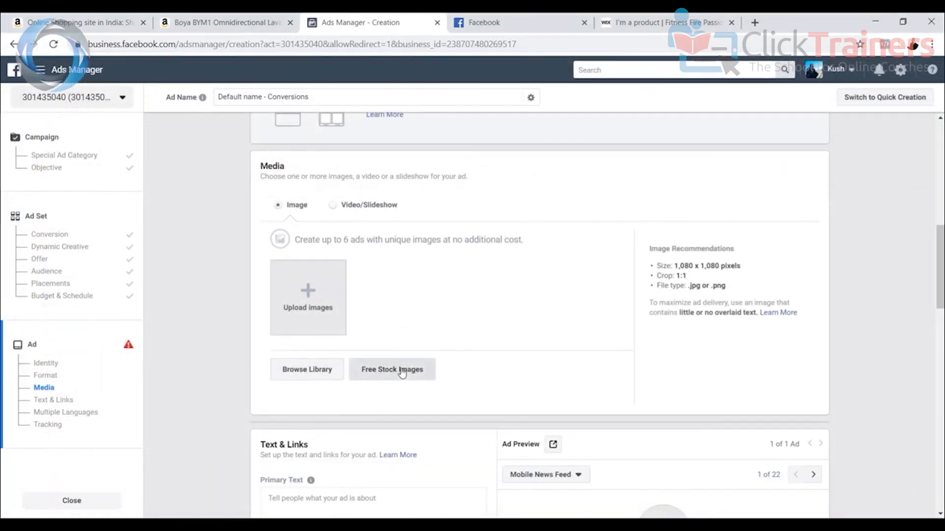
{"action": "left_click", "coordinate": [404, 373]}
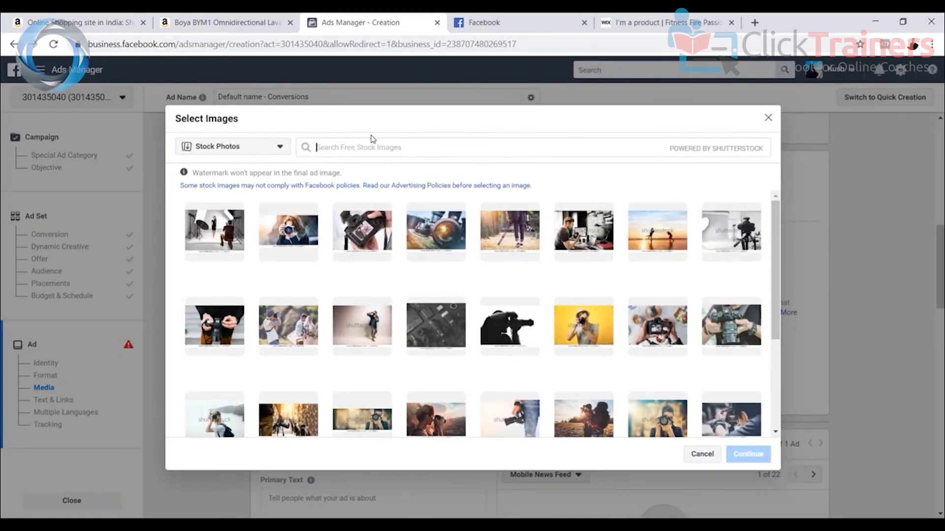
{"action": "type", "text": "sports shoes"}
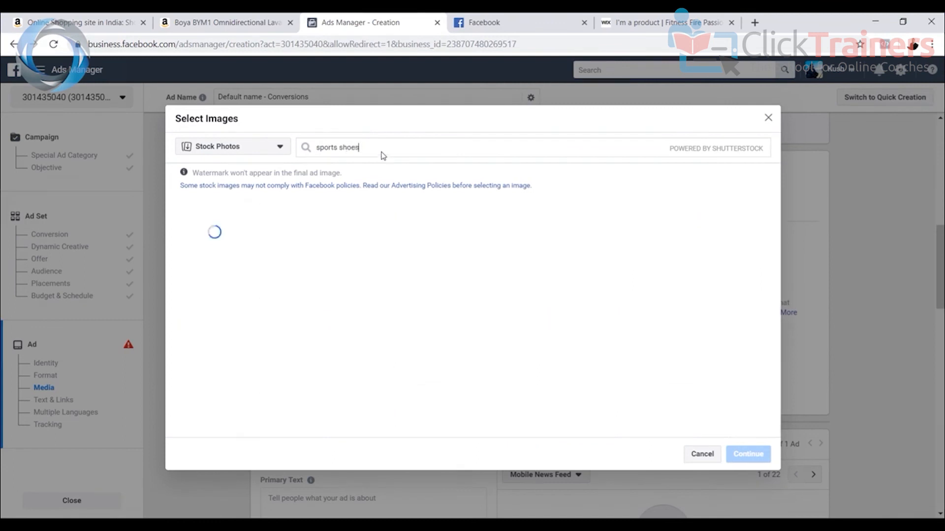
Check the shoe product page again and search the free stock images for fitness
{"action": "left_click", "coordinate": [636, 23]}
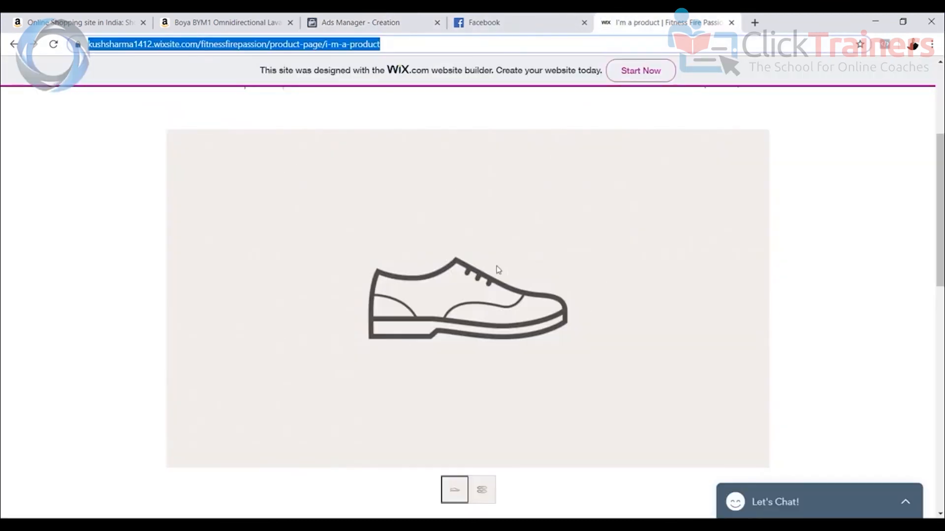
{"action": "left_click", "coordinate": [346, 21]}
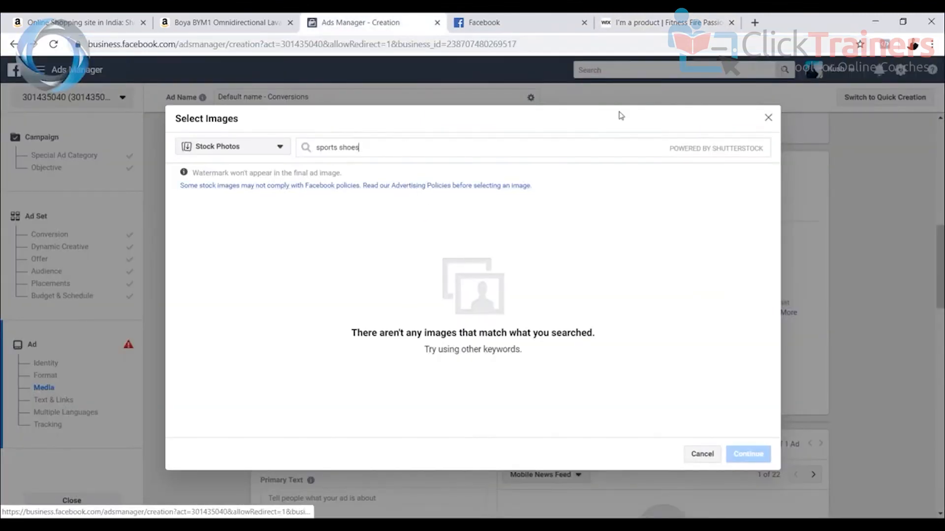
{"action": "left_click", "coordinate": [639, 23]}
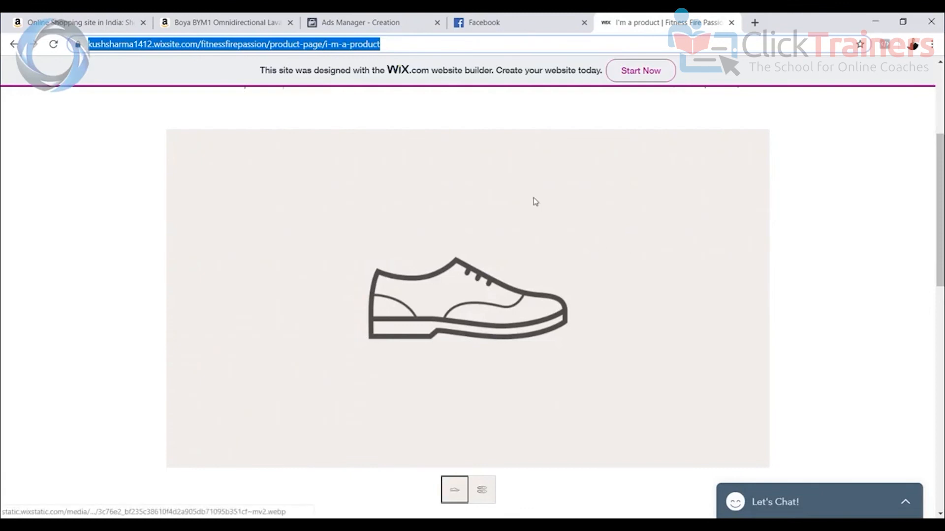
{"action": "left_click", "coordinate": [371, 24]}
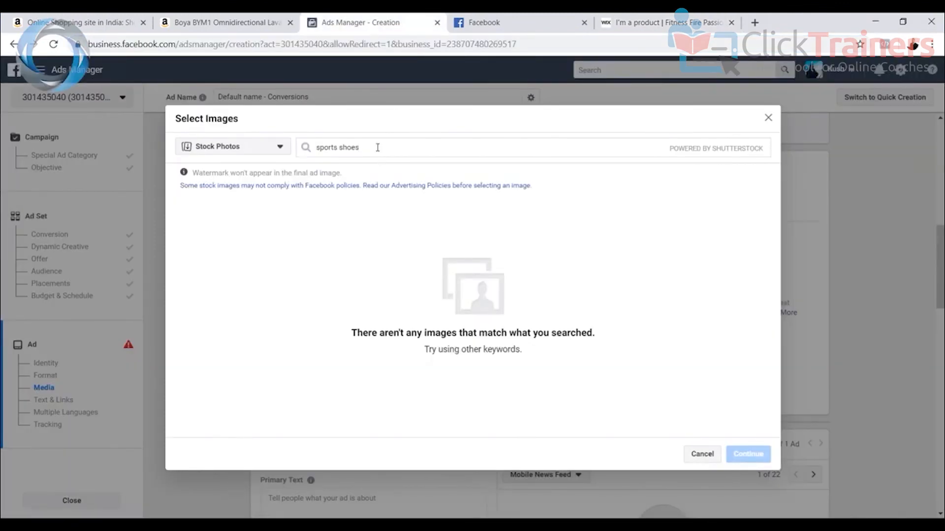
{"action": "triple_click", "coordinate": [328, 147]}
{"action": "type", "text": "s"}
{"action": "left_click_drag", "start_coordinate": [343, 147], "coordinate": [286, 148]}
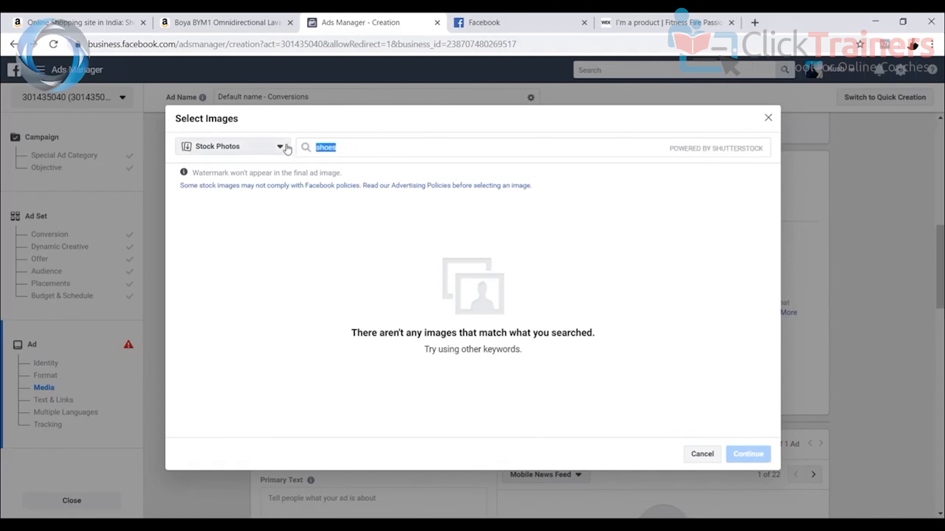
{"action": "type", "text": "fitness"}
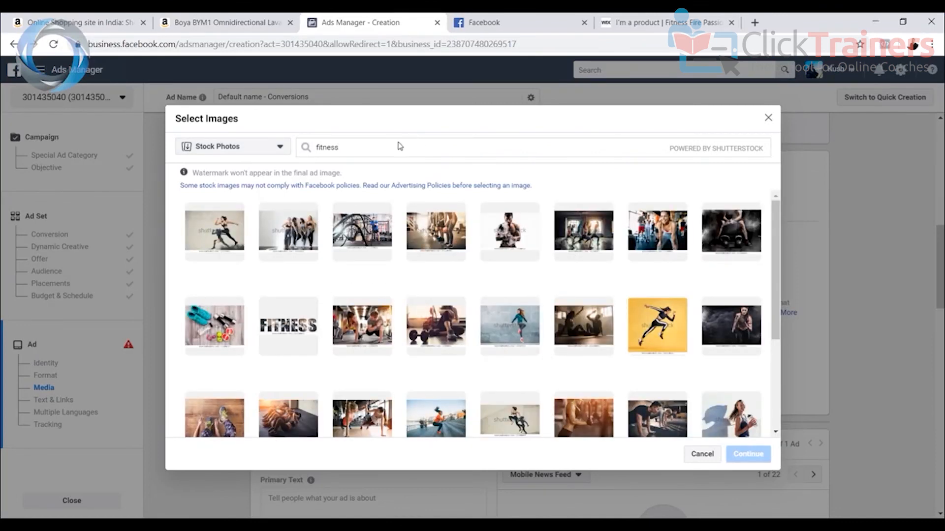
Add the 1000 × 634 stock photo of people lifting kettlebells to the ad and turn off automatic square cropping
{"action": "scroll", "coordinate": [384, 166], "scroll_direction": "down", "scroll_amount": 3}
{"action": "scroll", "coordinate": [468, 296], "scroll_direction": "up", "scroll_amount": 3}
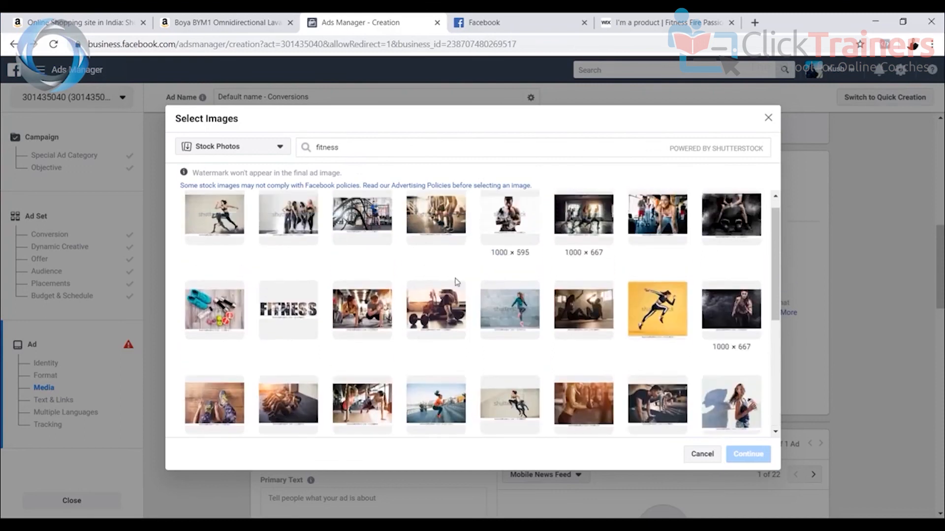
{"action": "scroll", "coordinate": [374, 320], "scroll_direction": "down", "scroll_amount": 6}
{"action": "scroll", "coordinate": [199, 231], "scroll_direction": "up", "scroll_amount": 3}
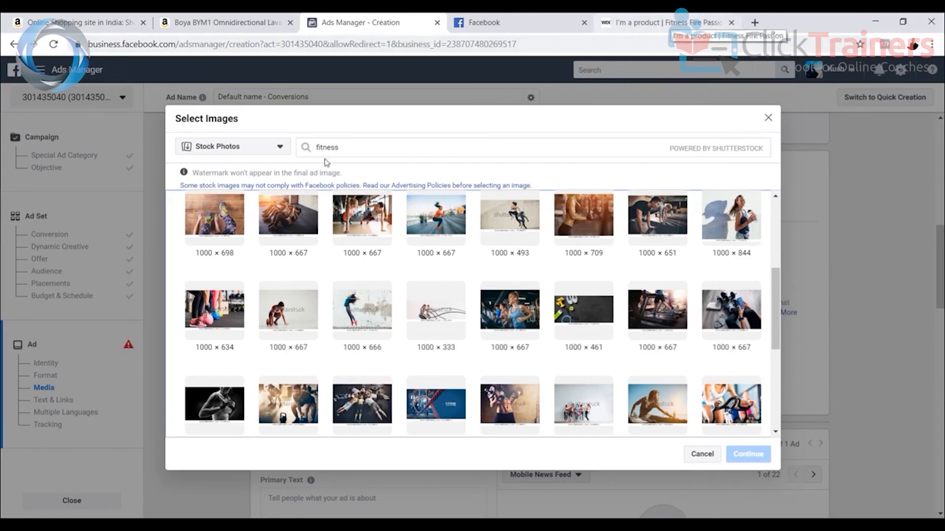
{"action": "left_click", "coordinate": [219, 313]}
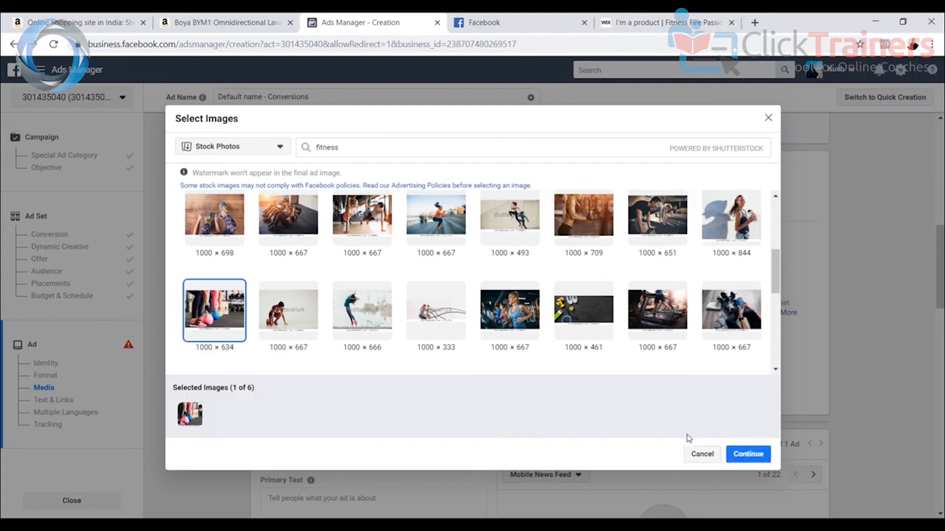
{"action": "left_click", "coordinate": [743, 453]}
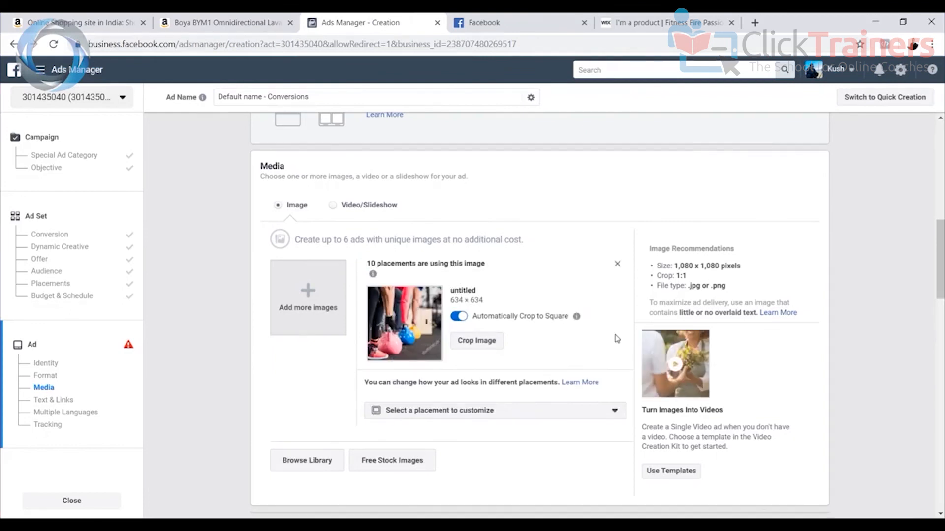
{"action": "left_click", "coordinate": [457, 317]}
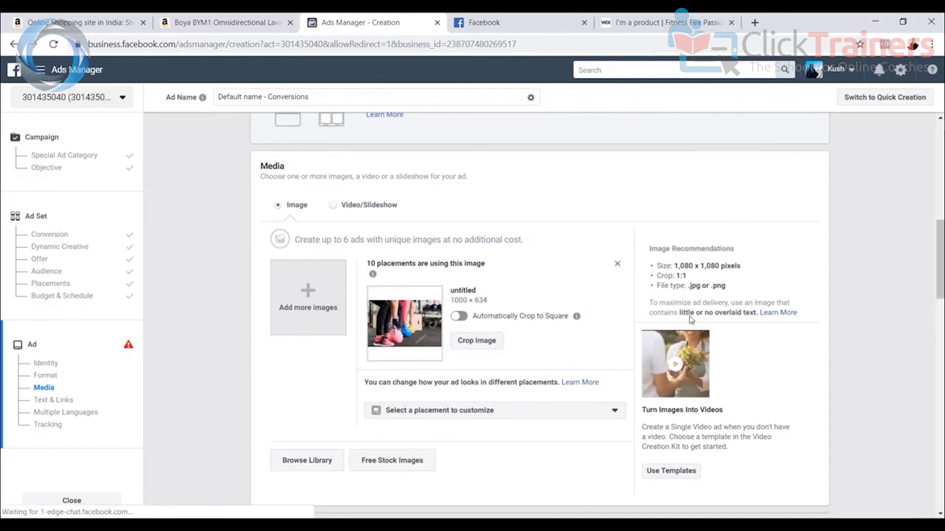
Review the ad's text and link fields and its Mobile News Feed preview alongside the shoe product page
{"action": "scroll", "coordinate": [683, 322], "scroll_direction": "down", "scroll_amount": 4}
{"action": "scroll", "coordinate": [662, 310], "scroll_direction": "down", "scroll_amount": 4}
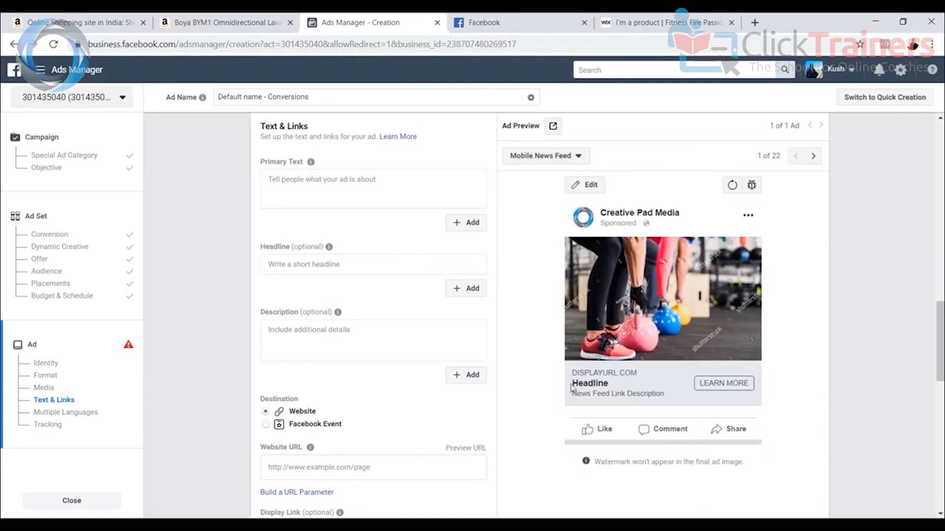
{"action": "mouse_move", "coordinate": [282, 249]}
{"action": "left_click", "coordinate": [662, 22]}
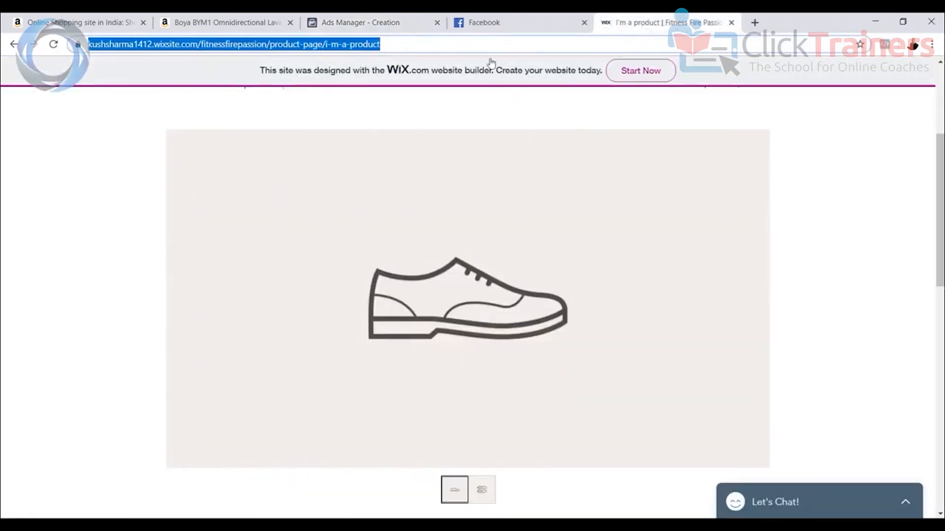
{"action": "left_click", "coordinate": [382, 22]}
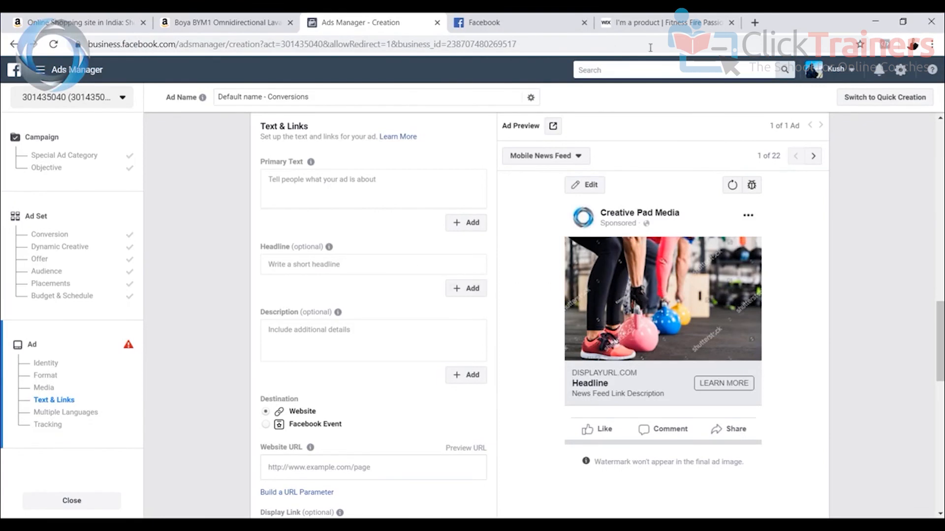
{"action": "left_click", "coordinate": [654, 22]}
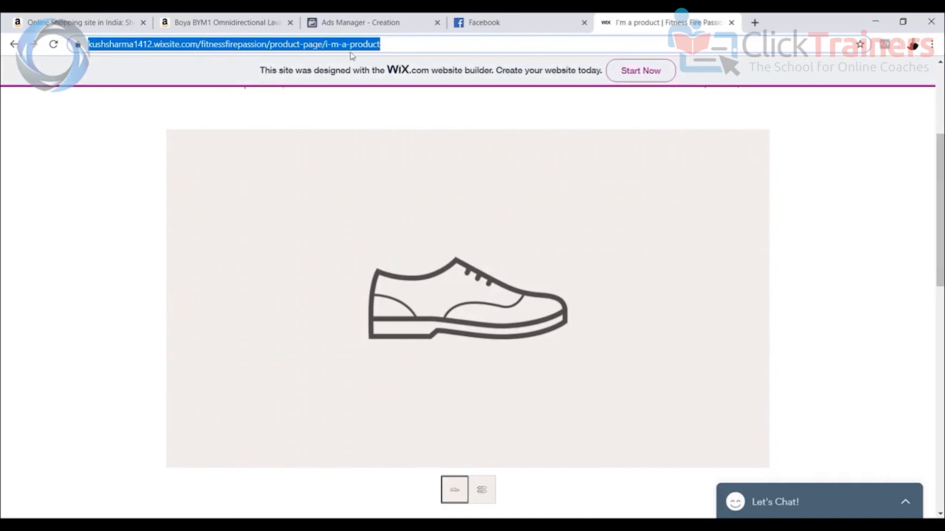
{"action": "key", "text": "BackSpace"}
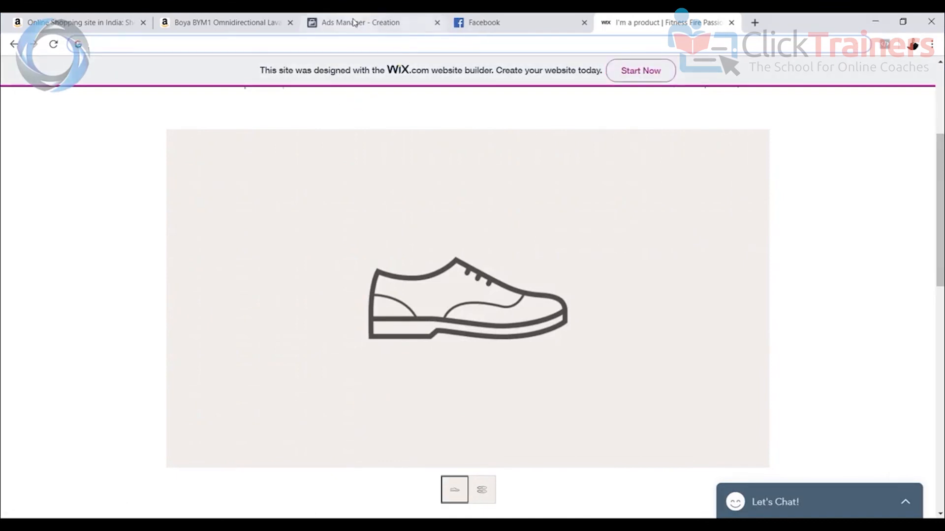
{"action": "left_click", "coordinate": [491, 23]}
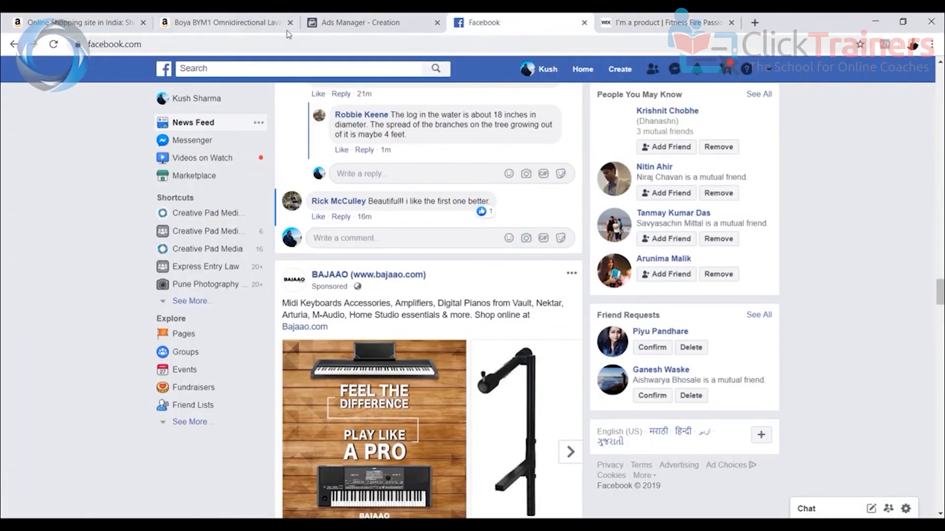
{"action": "left_click", "coordinate": [374, 22]}
{"action": "scroll", "coordinate": [348, 290], "scroll_direction": "down", "scroll_amount": 3}
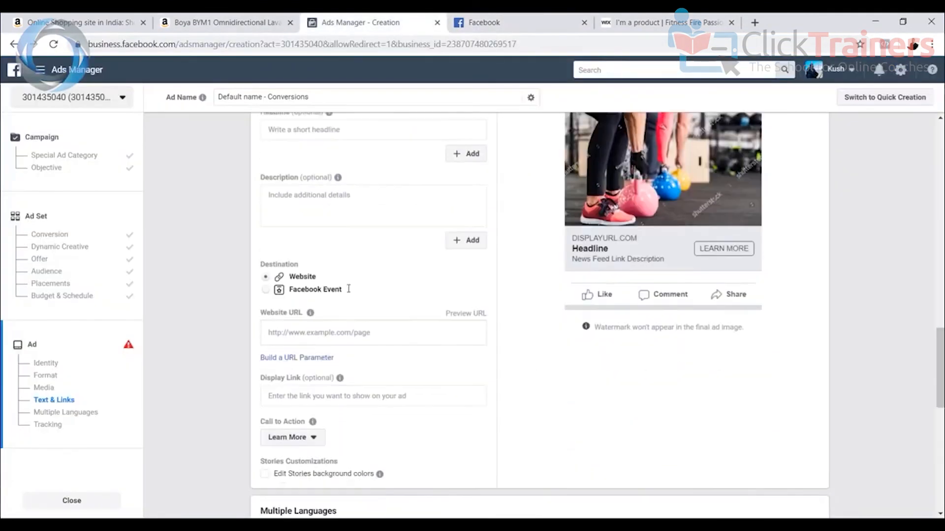
Paste the shoe product page's address as the ad's website URL
{"action": "scroll", "coordinate": [675, 284], "scroll_direction": "up", "scroll_amount": 3}
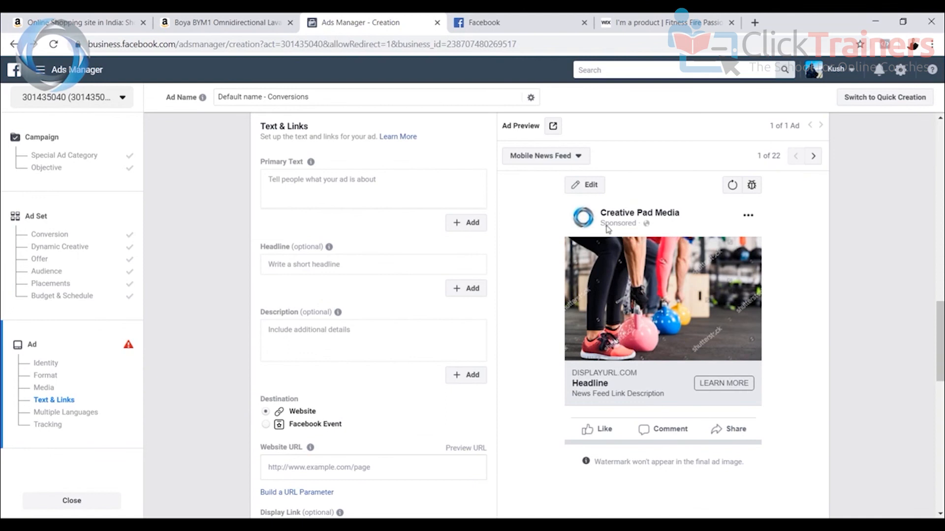
{"action": "scroll", "coordinate": [272, 324], "scroll_direction": "down", "scroll_amount": 4}
{"action": "left_click", "coordinate": [303, 264]}
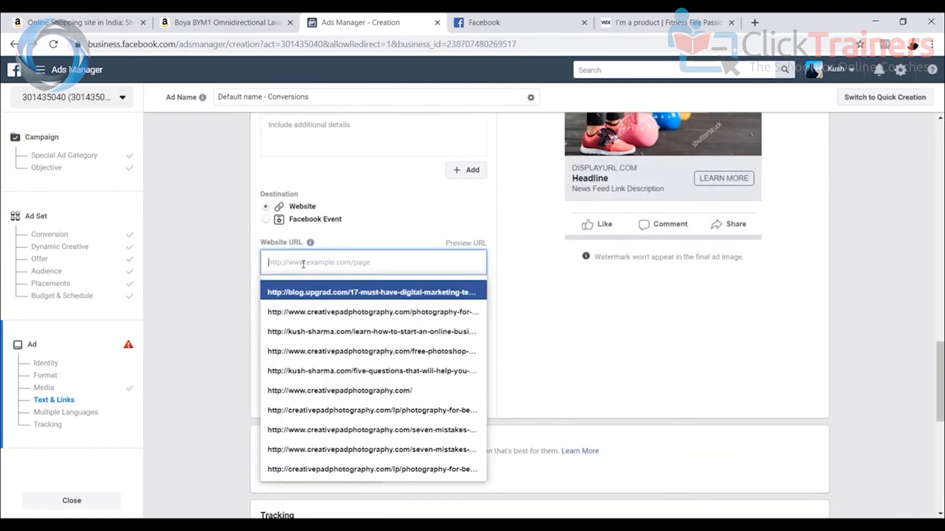
{"action": "key", "text": "ctrl+v"}
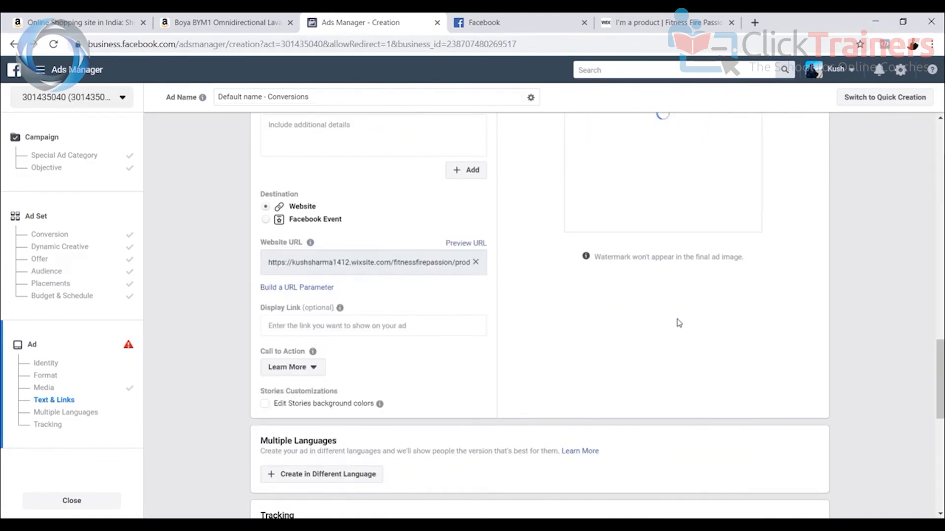
{"action": "scroll", "coordinate": [677, 321], "scroll_direction": "up", "scroll_amount": 4}
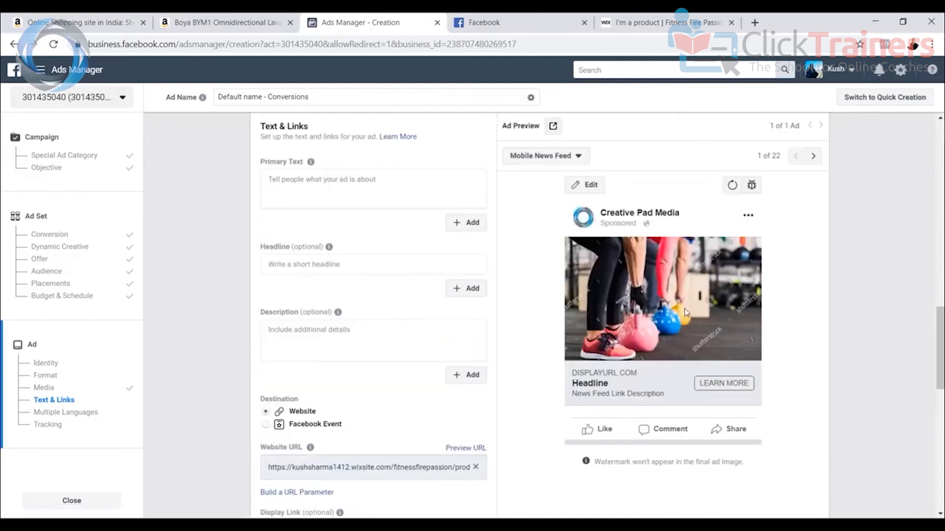
Review the ad's link, call-to-action and tracking settings and its preview, checking the shoe product page as the destination
{"action": "scroll", "coordinate": [684, 308], "scroll_direction": "down", "scroll_amount": 2}
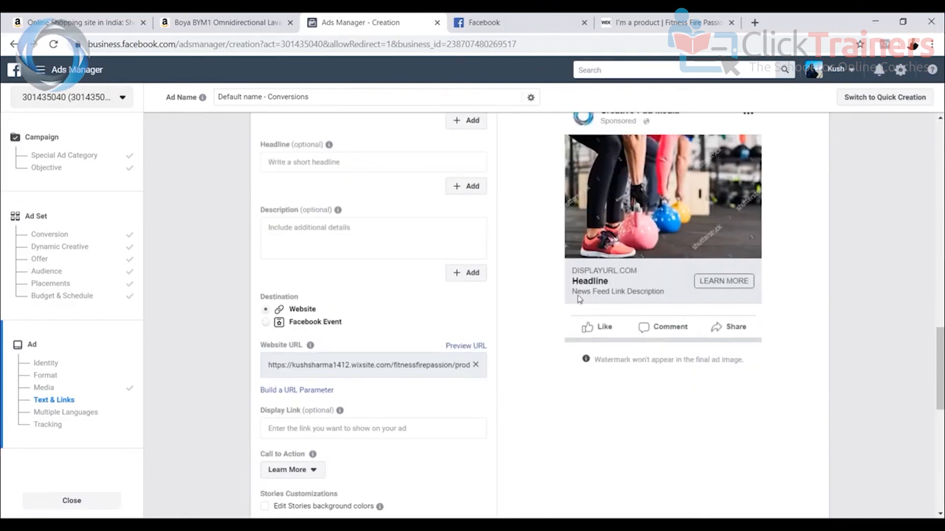
{"action": "scroll", "coordinate": [550, 338], "scroll_direction": "down", "scroll_amount": 2}
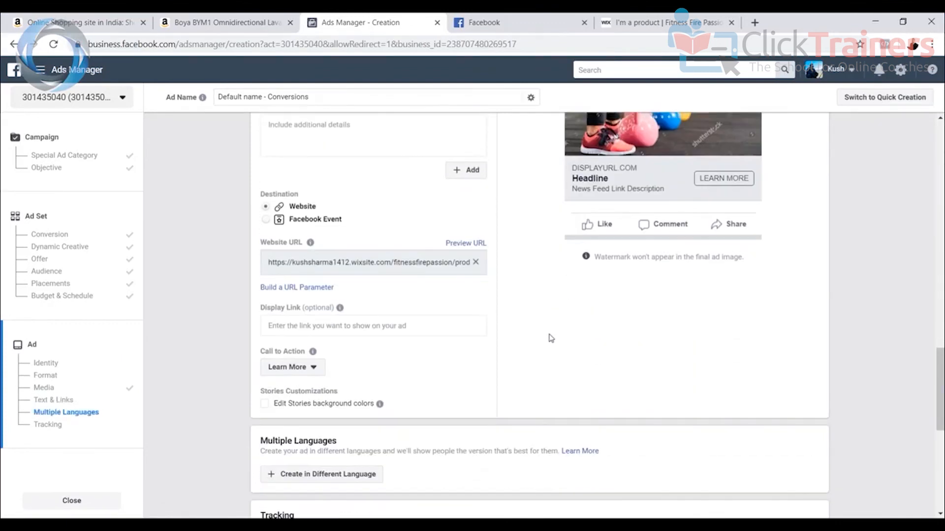
{"action": "left_click", "coordinate": [655, 27]}
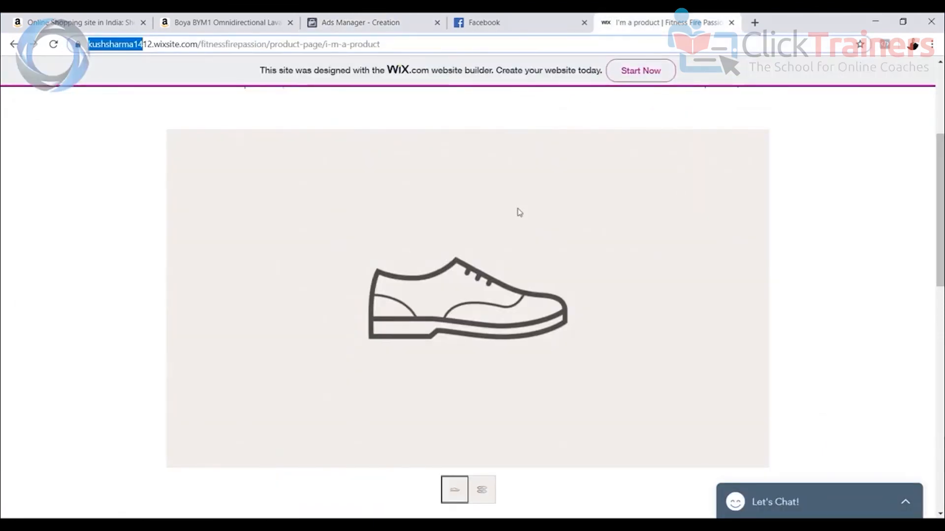
{"action": "left_click", "coordinate": [334, 27]}
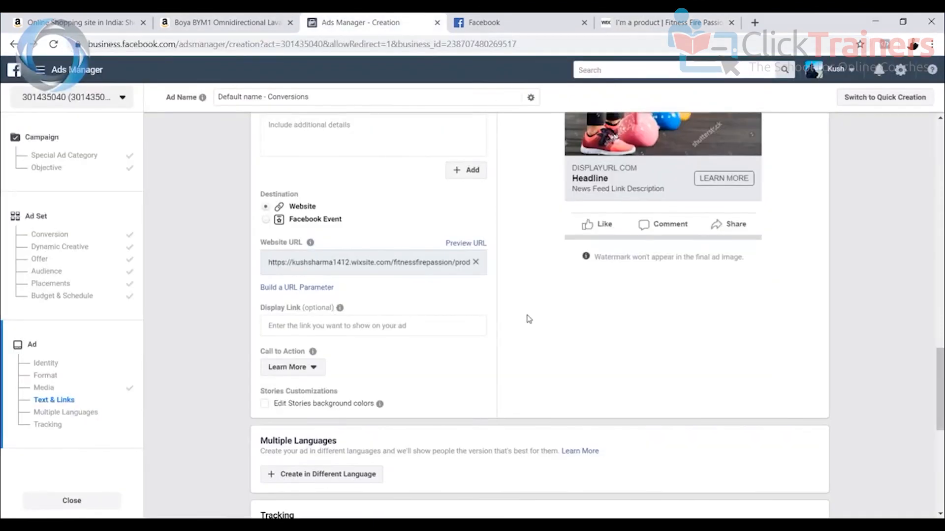
{"action": "scroll", "coordinate": [531, 314], "scroll_direction": "down", "scroll_amount": 2}
{"action": "scroll", "coordinate": [640, 295], "scroll_direction": "up", "scroll_amount": 4}
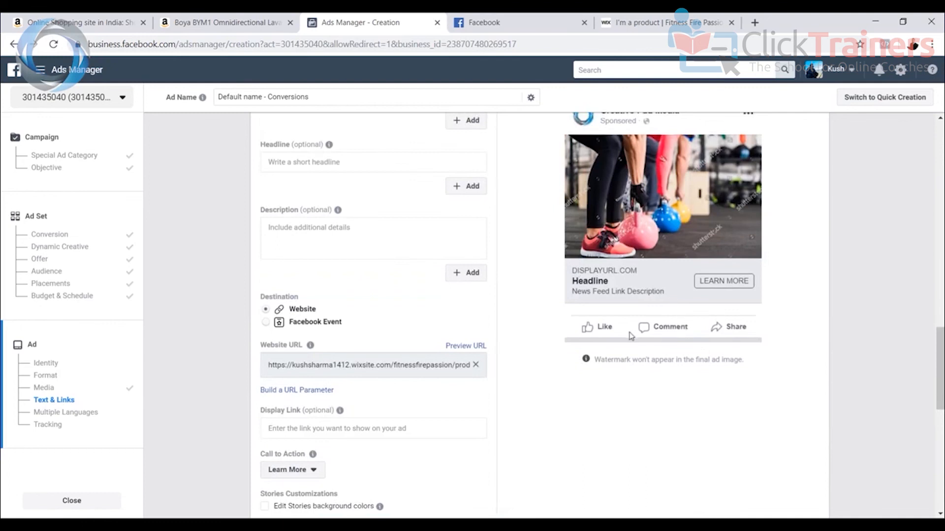
{"action": "scroll", "coordinate": [618, 342], "scroll_direction": "down", "scroll_amount": 6}
{"action": "scroll", "coordinate": [619, 342], "scroll_direction": "down", "scroll_amount": 4}
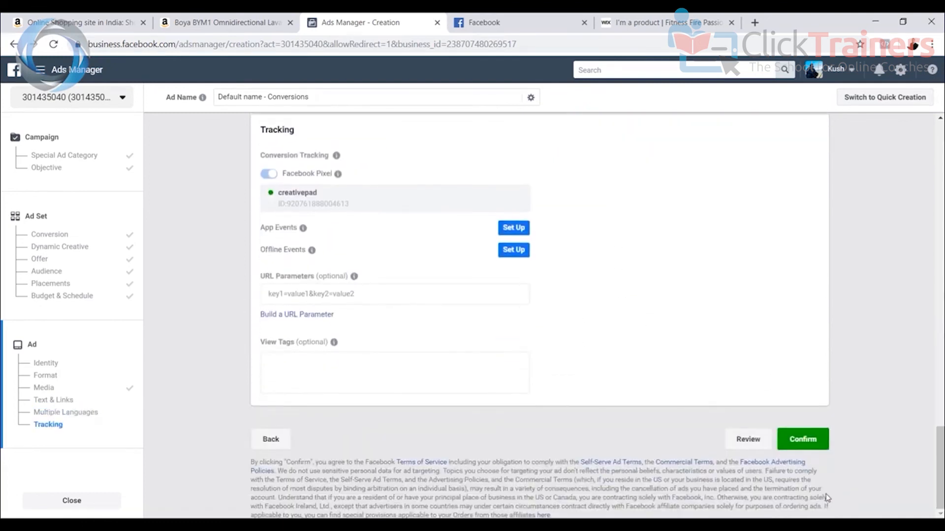
{"action": "scroll", "coordinate": [671, 291], "scroll_direction": "up", "scroll_amount": 6}
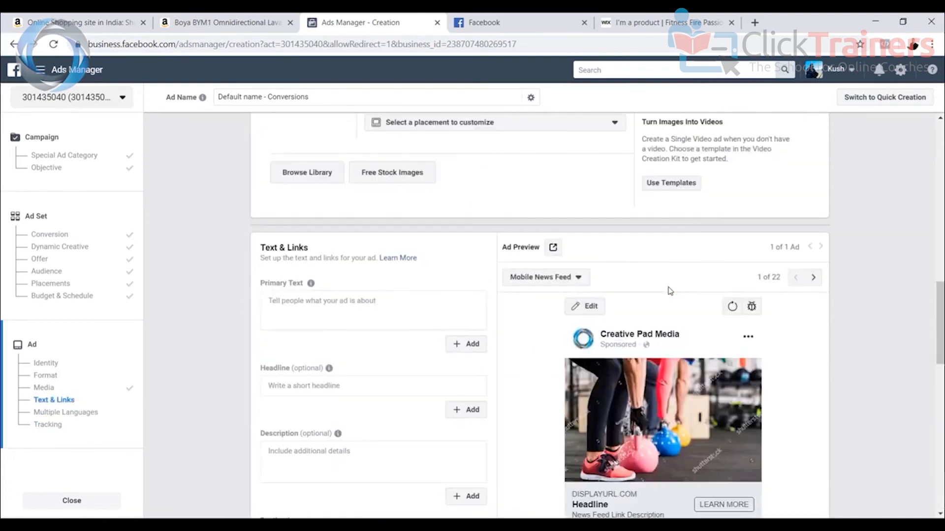
{"action": "scroll", "coordinate": [670, 320], "scroll_direction": "down", "scroll_amount": 3}
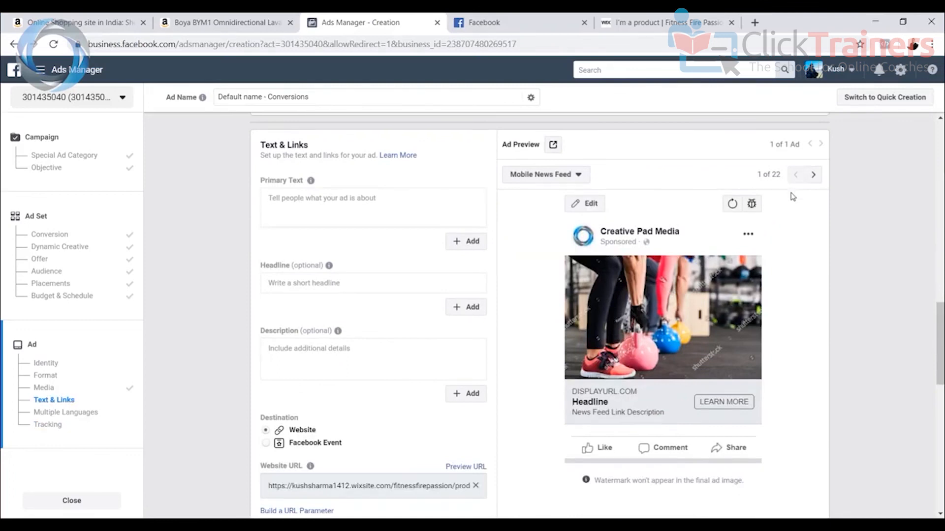
Preview the ad in Desktop News Feed format and compare it with the Facebook news feed and the shoe product page
{"action": "left_click", "coordinate": [813, 174]}
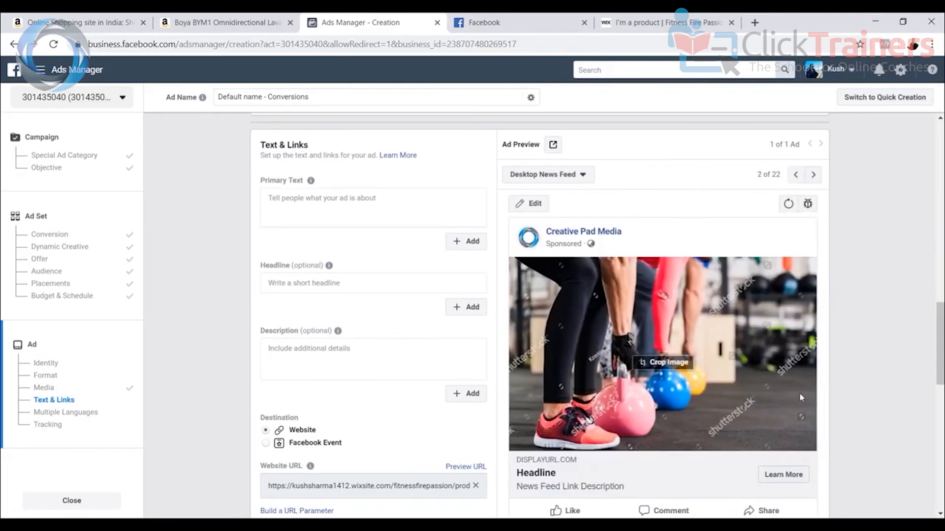
{"action": "left_click", "coordinate": [679, 21]}
{"action": "left_click", "coordinate": [504, 25]}
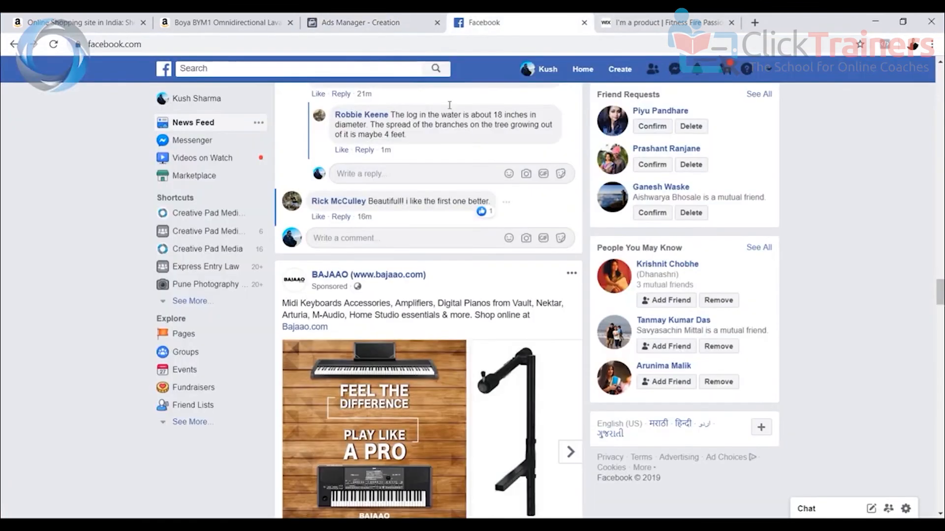
{"action": "left_click", "coordinate": [360, 22]}
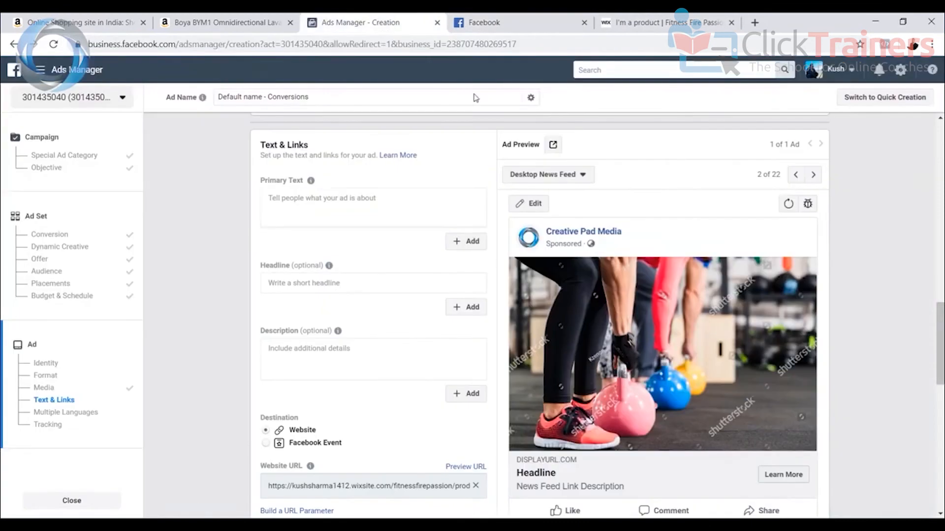
{"action": "left_click", "coordinate": [654, 22]}
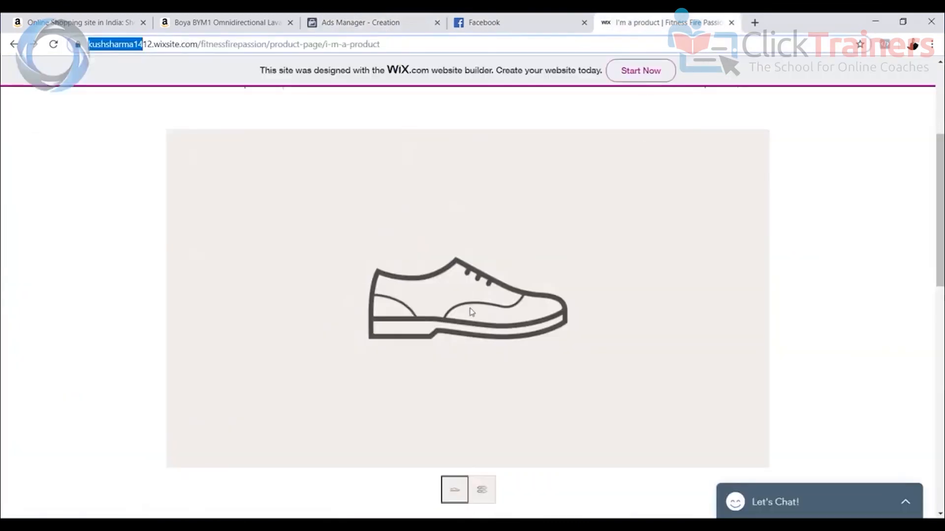
{"action": "left_click", "coordinate": [334, 21]}
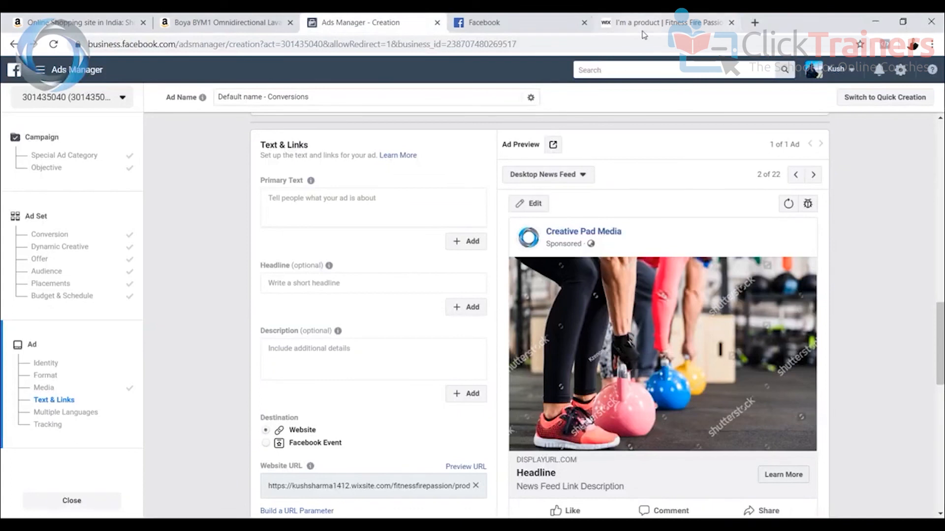
{"action": "left_click", "coordinate": [654, 22]}
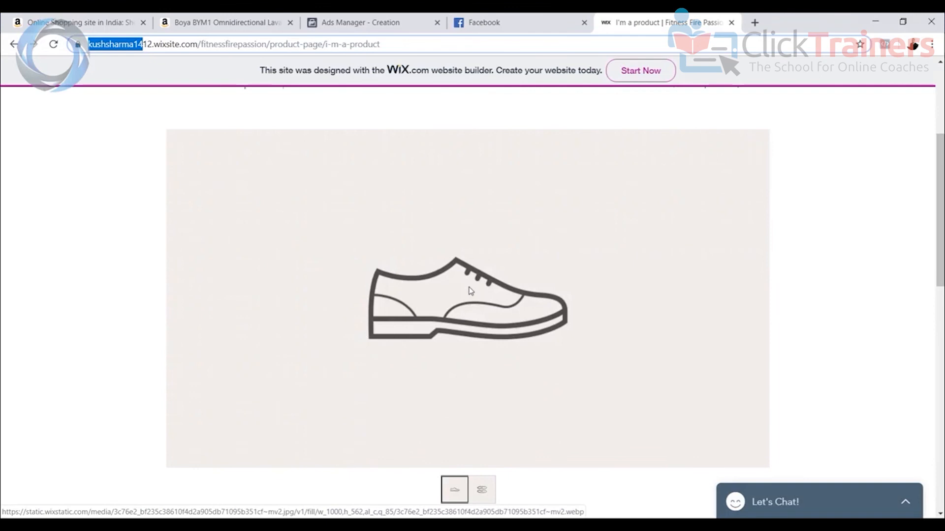
{"action": "left_click", "coordinate": [402, 45]}
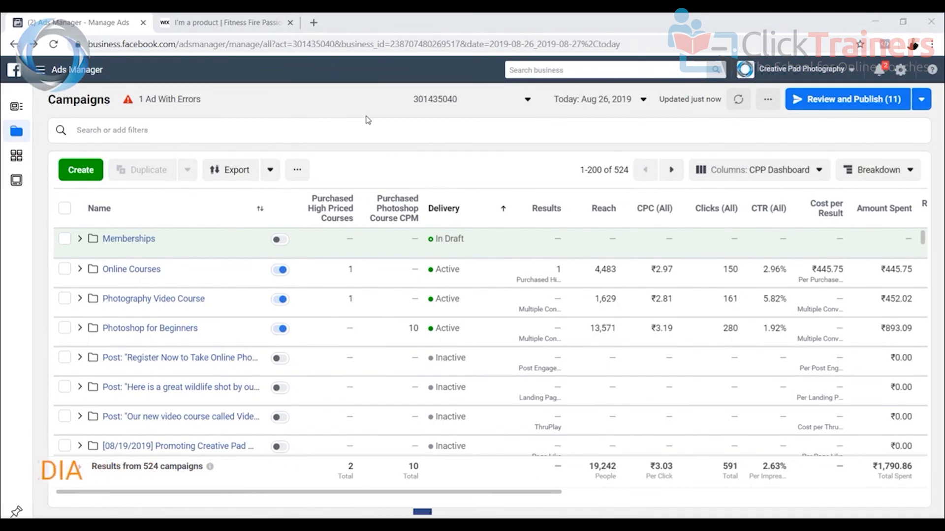
Examine the Wix shoe product page, including its image, description, price and color options
{"action": "left_click", "coordinate": [245, 29]}
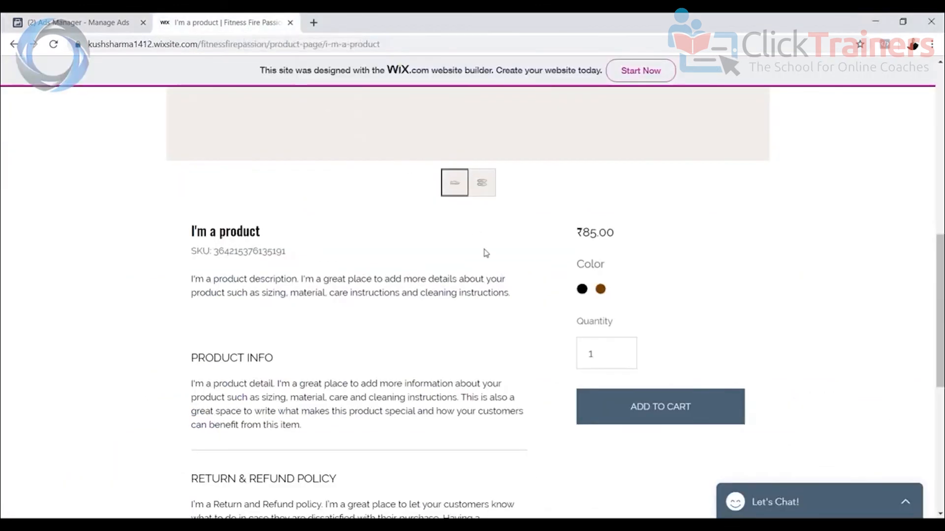
{"action": "scroll", "coordinate": [480, 250], "scroll_direction": "up", "scroll_amount": 10}
{"action": "scroll", "coordinate": [472, 246], "scroll_direction": "down", "scroll_amount": 4}
{"action": "scroll", "coordinate": [438, 404], "scroll_direction": "down", "scroll_amount": 1}
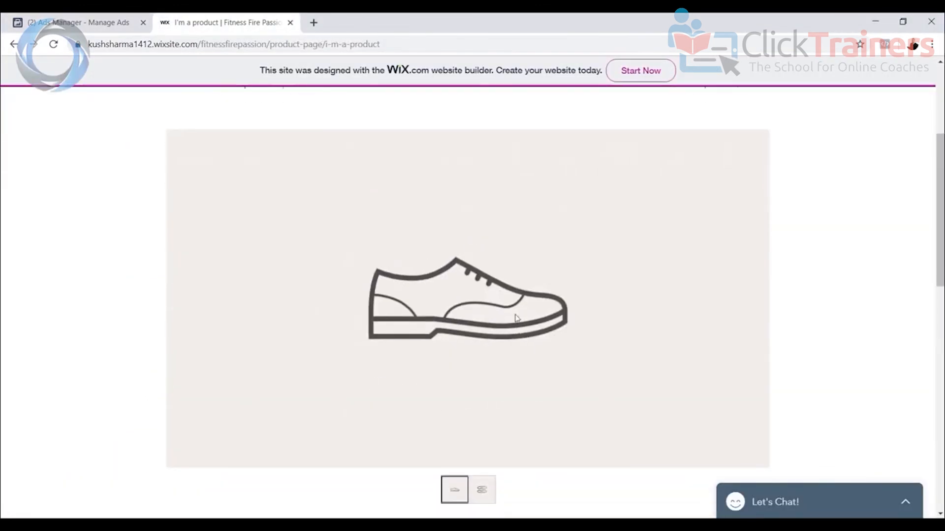
{"action": "scroll", "coordinate": [455, 271], "scroll_direction": "down", "scroll_amount": 4}
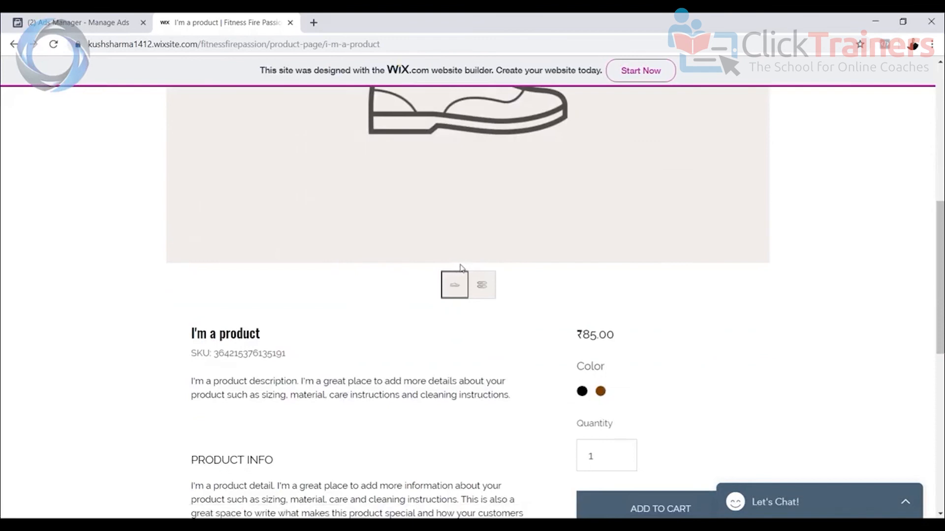
{"action": "scroll", "coordinate": [465, 268], "scroll_direction": "up", "scroll_amount": 2}
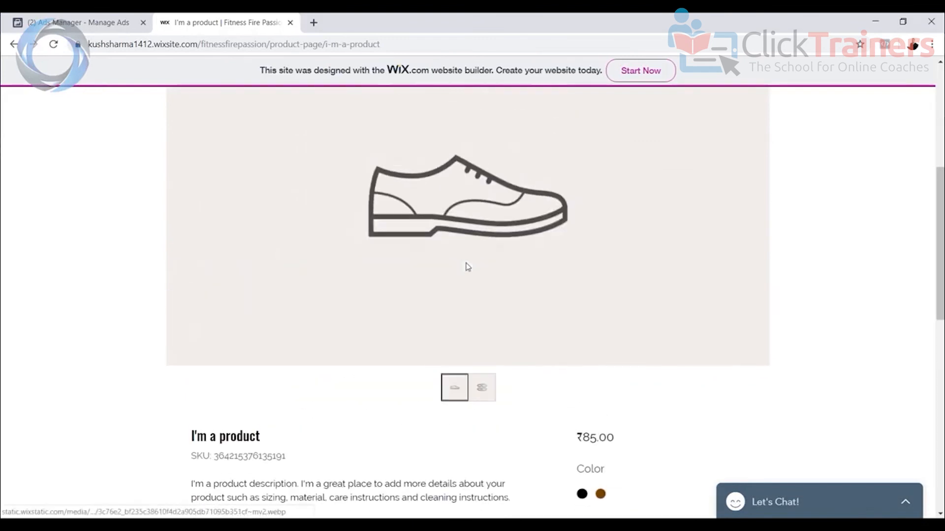
{"action": "scroll", "coordinate": [468, 266], "scroll_direction": "down", "scroll_amount": 2}
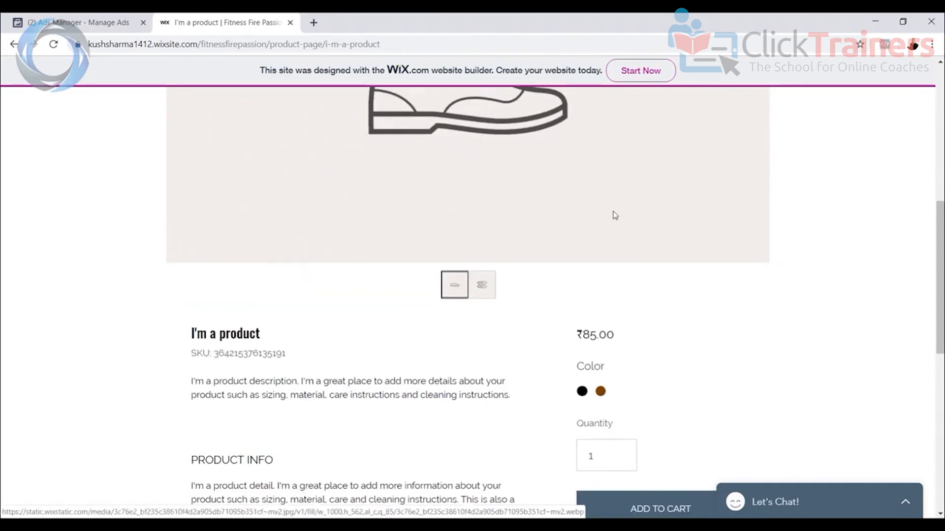
{"action": "scroll", "coordinate": [614, 215], "scroll_direction": "up", "scroll_amount": 2}
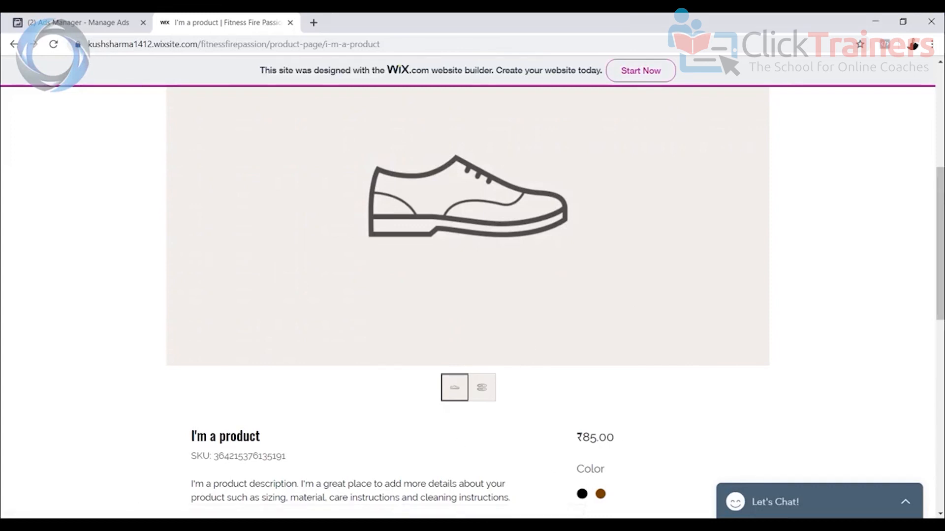
Fit the Buyer Email Address column's width in the Instamojo sales export in Excel and copy the column into a blank Notepad document
{"action": "left_click", "coordinate": [388, 526]}
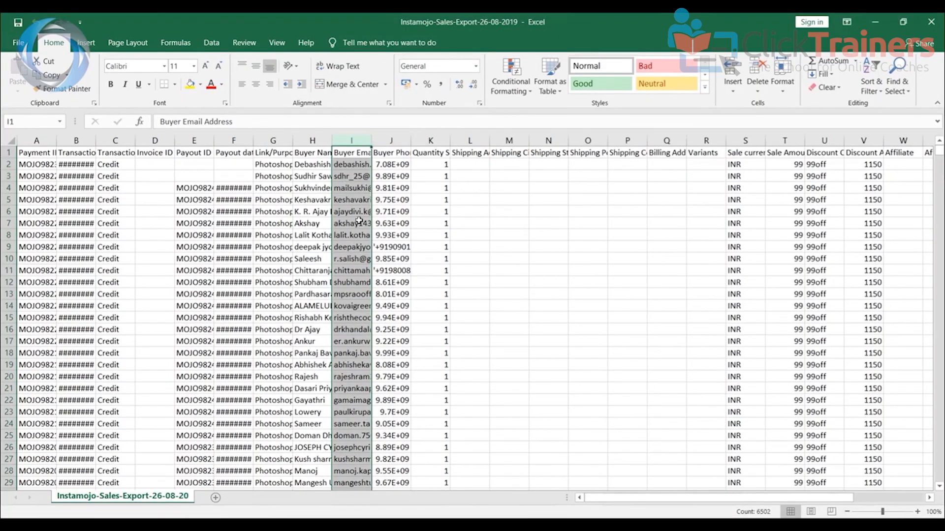
{"action": "double_click", "coordinate": [372, 142]}
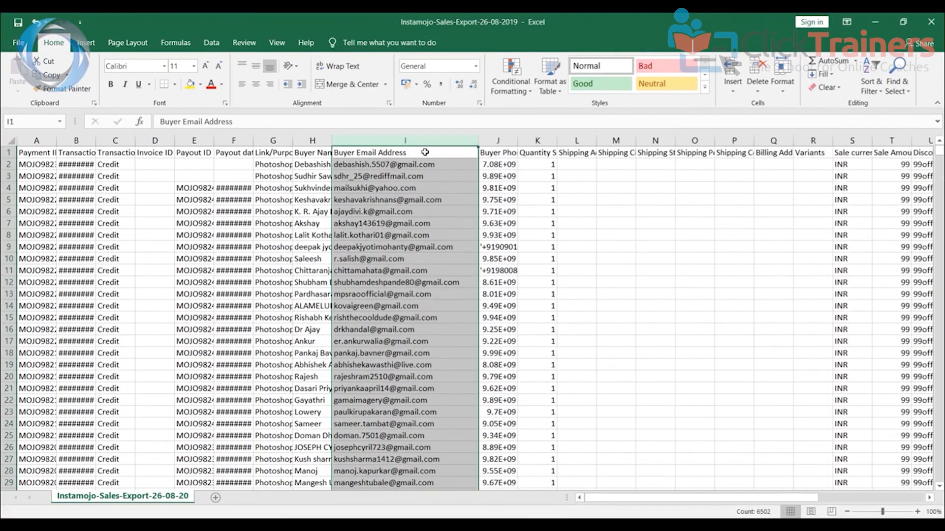
{"action": "right_click", "coordinate": [410, 176]}
{"action": "left_click", "coordinate": [438, 199]}
{"action": "left_click", "coordinate": [635, 525]}
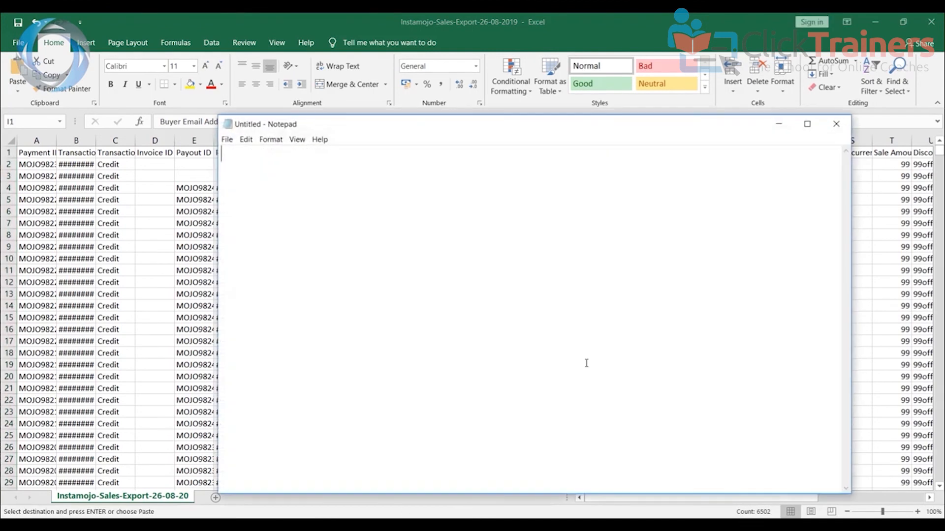
{"action": "key", "text": "ctrl+v"}
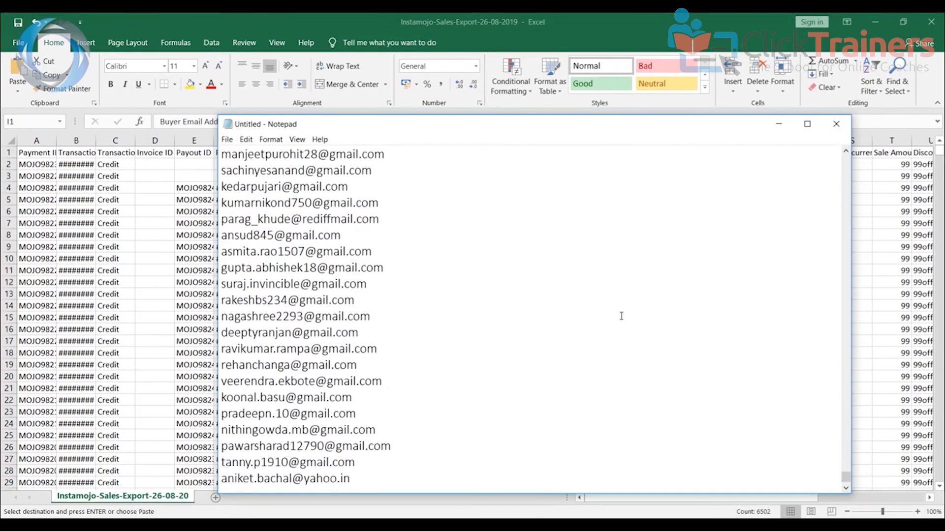
Delete the "Buyer Email Address" header text from the start of the pasted list in Notepad
{"action": "left_click_drag", "start_coordinate": [846, 477], "coordinate": [839, 117]}
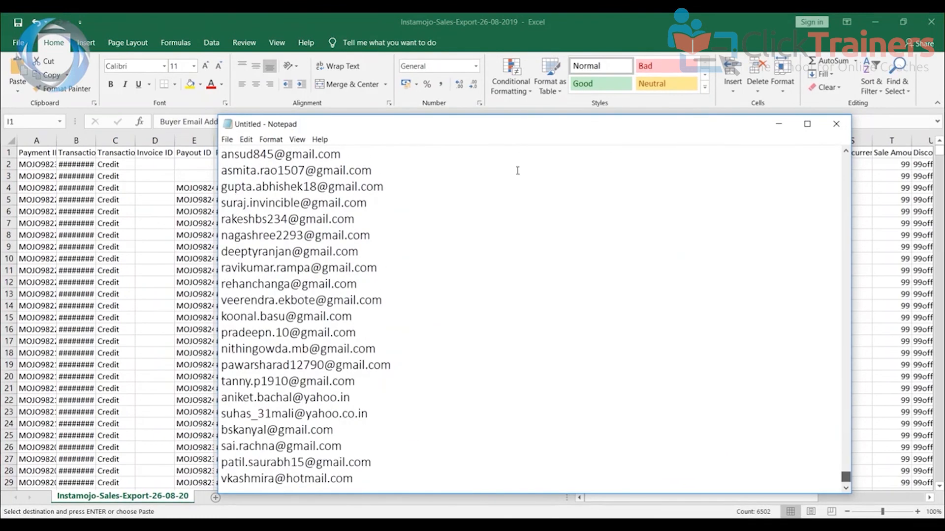
{"action": "scroll", "coordinate": [478, 194], "scroll_direction": "up", "scroll_amount": 3}
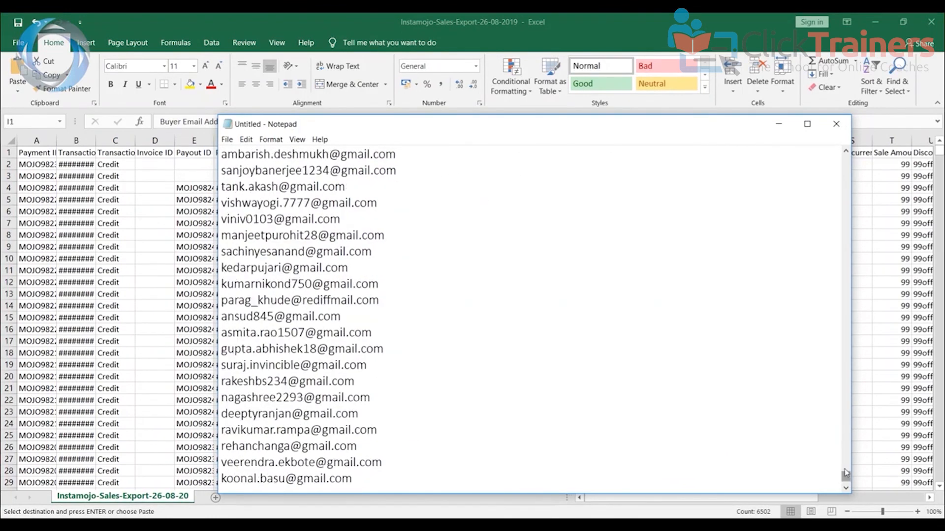
{"action": "left_click_drag", "start_coordinate": [846, 476], "coordinate": [837, 165]}
{"action": "left_click_drag", "start_coordinate": [417, 157], "coordinate": [141, 148]}
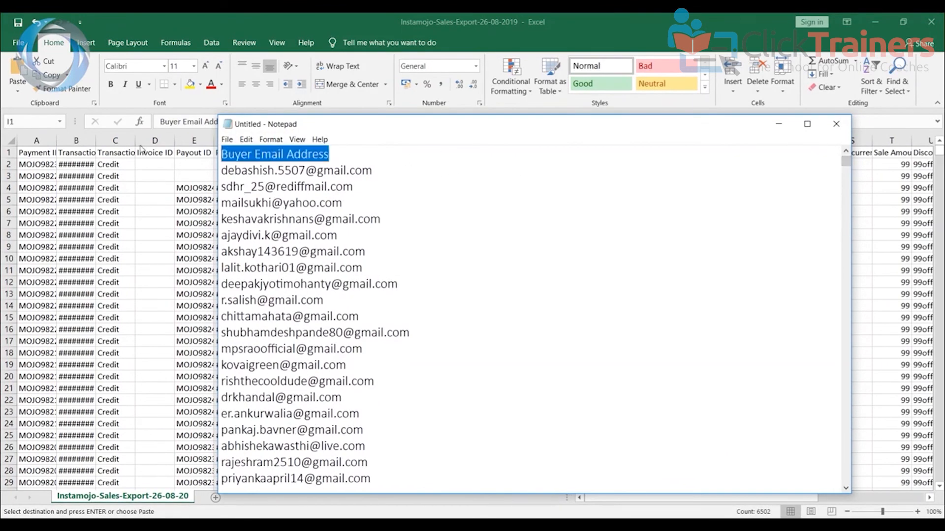
{"action": "key", "text": "Delete"}
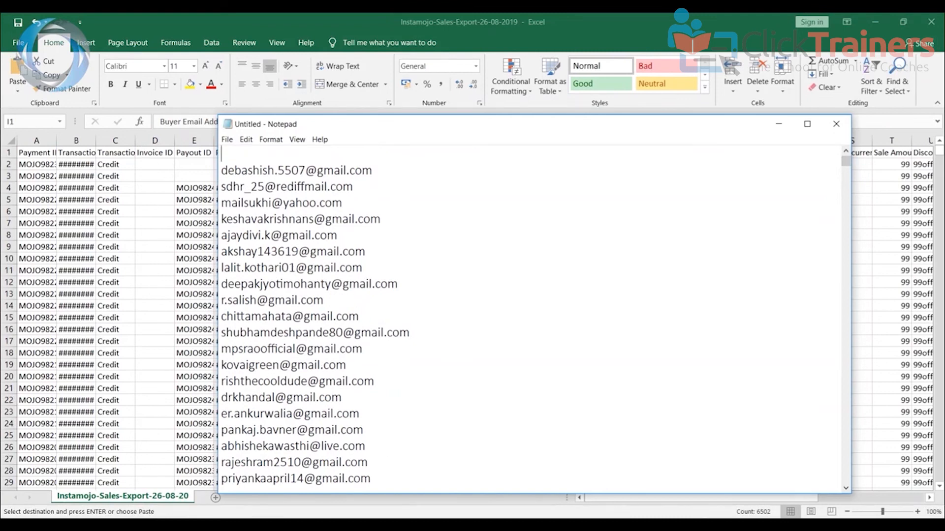
Switch to Ads Manager in the browser and open the Audiences section
{"action": "left_click", "coordinate": [409, 525]}
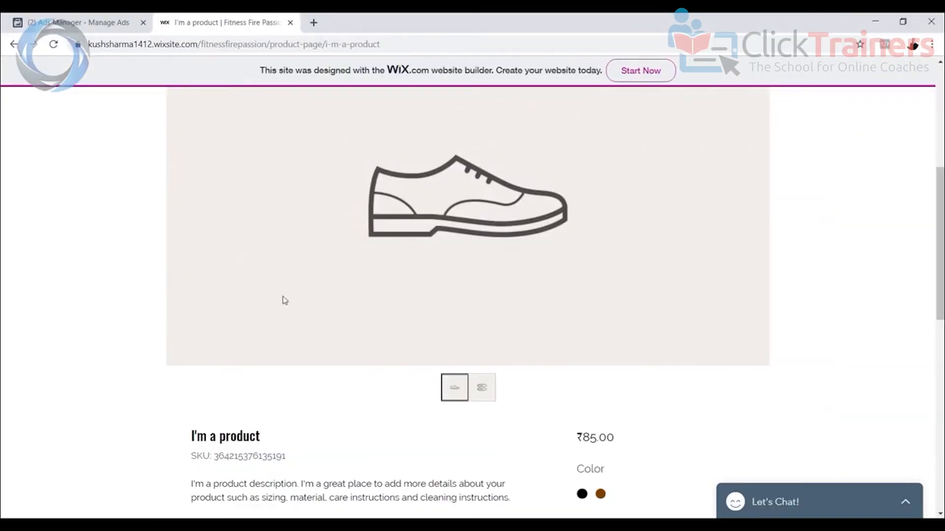
{"action": "left_click", "coordinate": [82, 22]}
{"action": "left_click", "coordinate": [41, 71]}
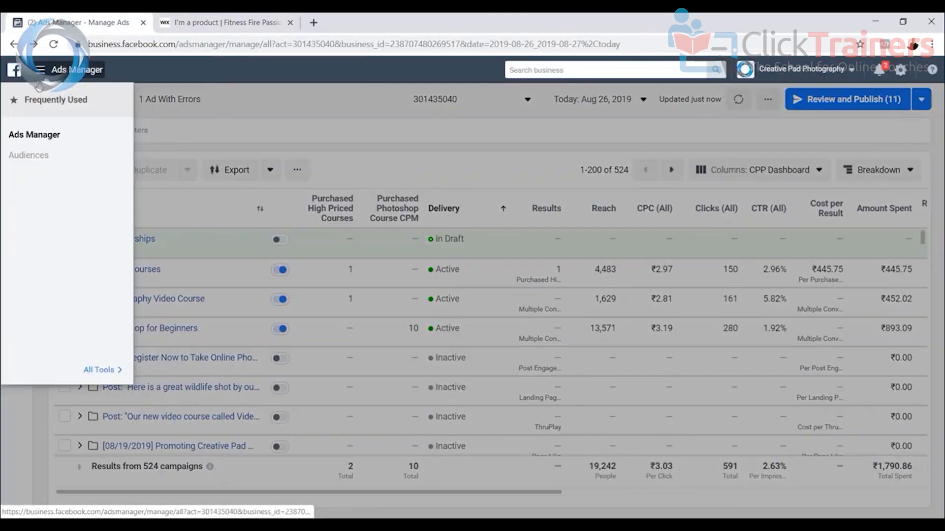
{"action": "left_click", "coordinate": [30, 157]}
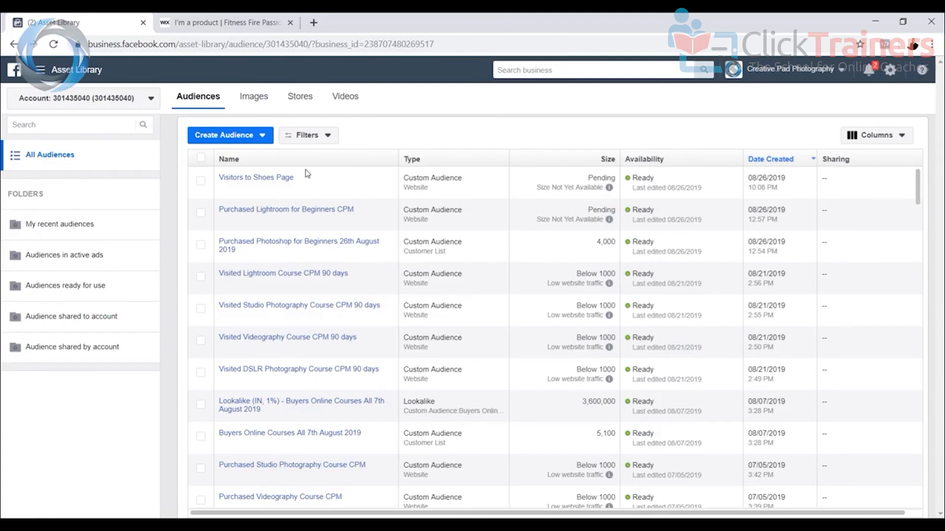
Start a custom audience from a customer file that doesn't include LTV
{"action": "left_click", "coordinate": [247, 142]}
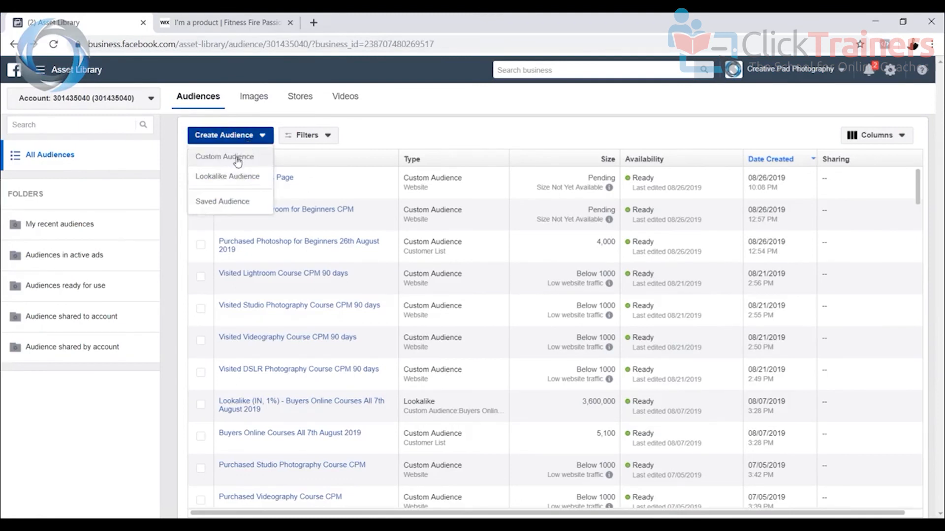
{"action": "left_click", "coordinate": [238, 163]}
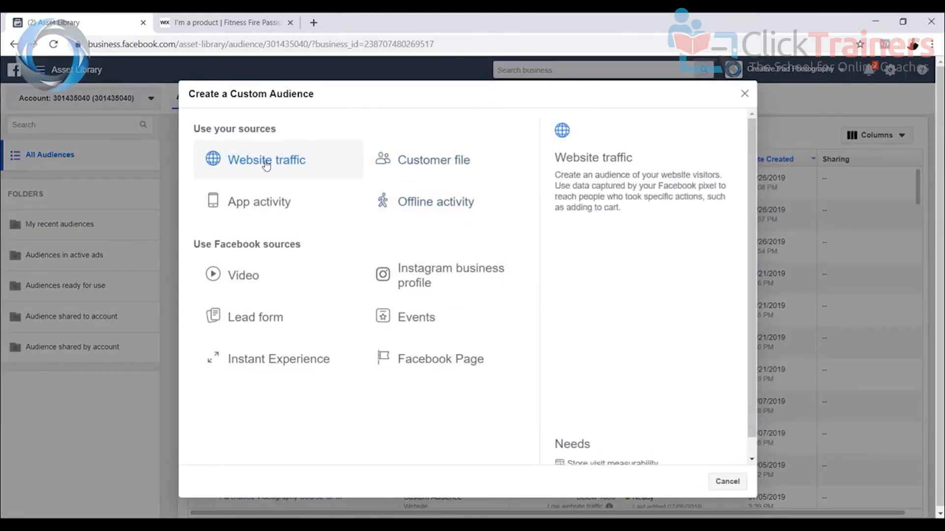
{"action": "left_click", "coordinate": [428, 163]}
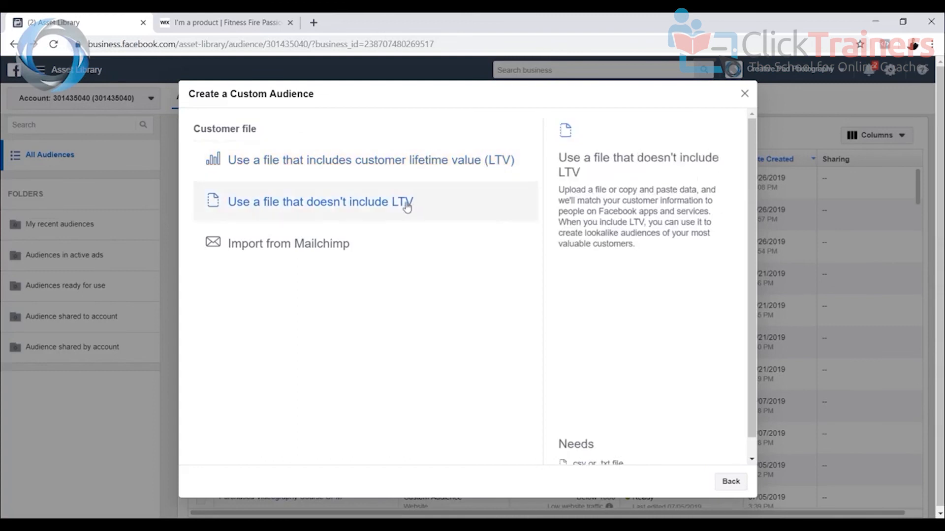
{"action": "left_click", "coordinate": [401, 210]}
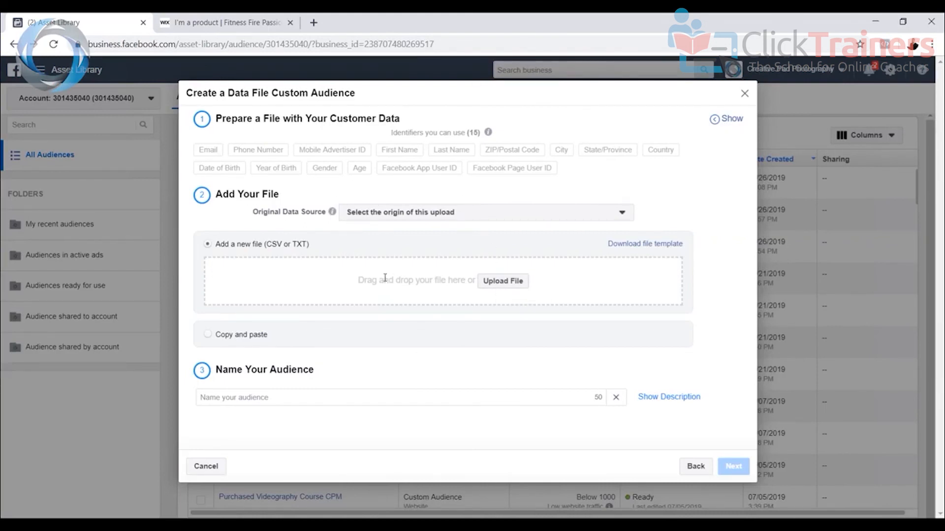
Choose Copy and paste as the data input and move the entire buyer email list from Notepad into the audience's data field
{"action": "key", "text": "alt+Tab"}
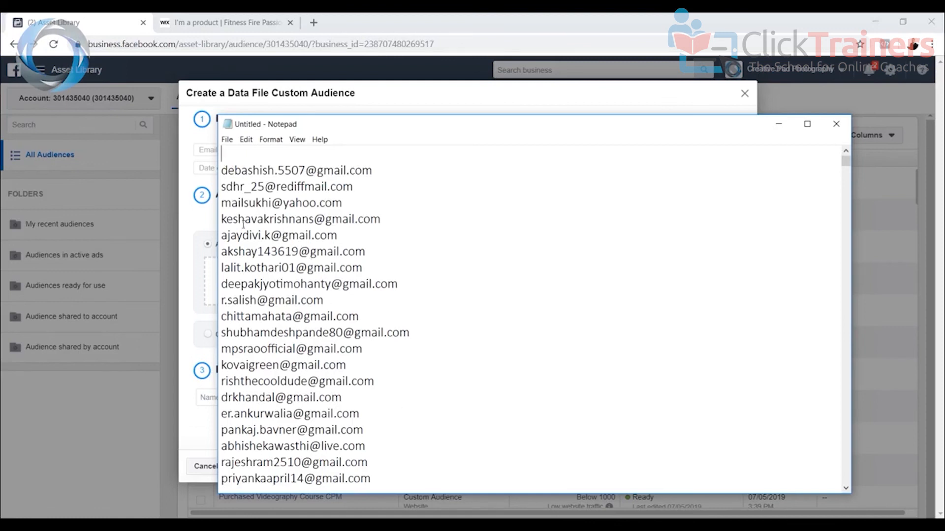
{"action": "left_click", "coordinate": [400, 105]}
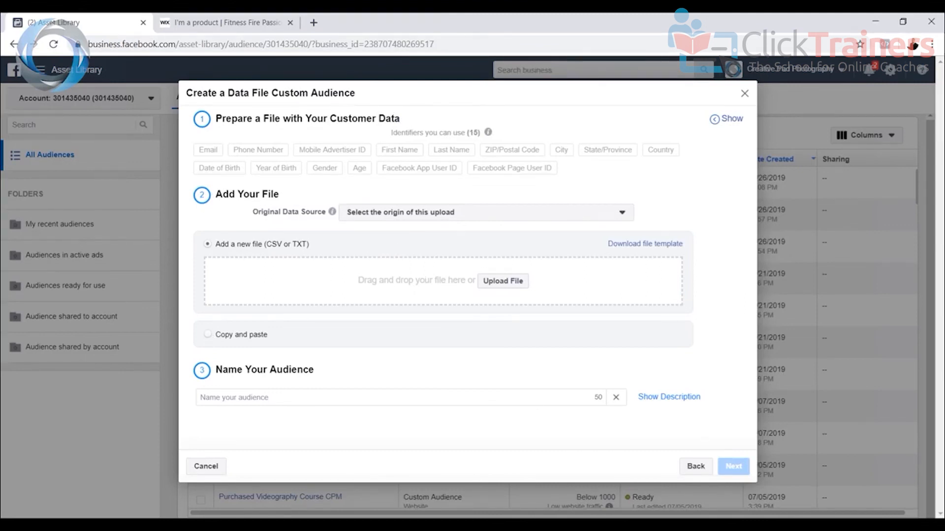
{"action": "left_click", "coordinate": [215, 337]}
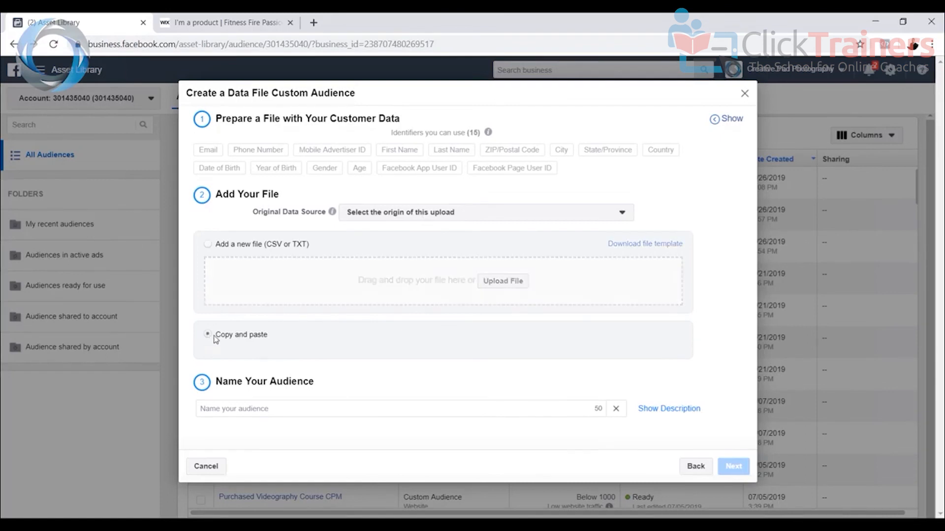
{"action": "left_click", "coordinate": [384, 525]}
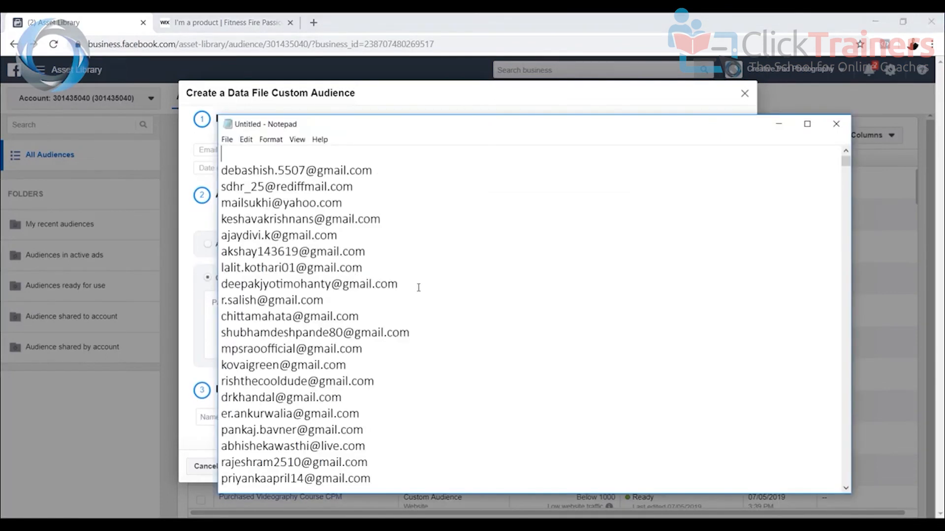
{"action": "key", "text": "ctrl+a"}
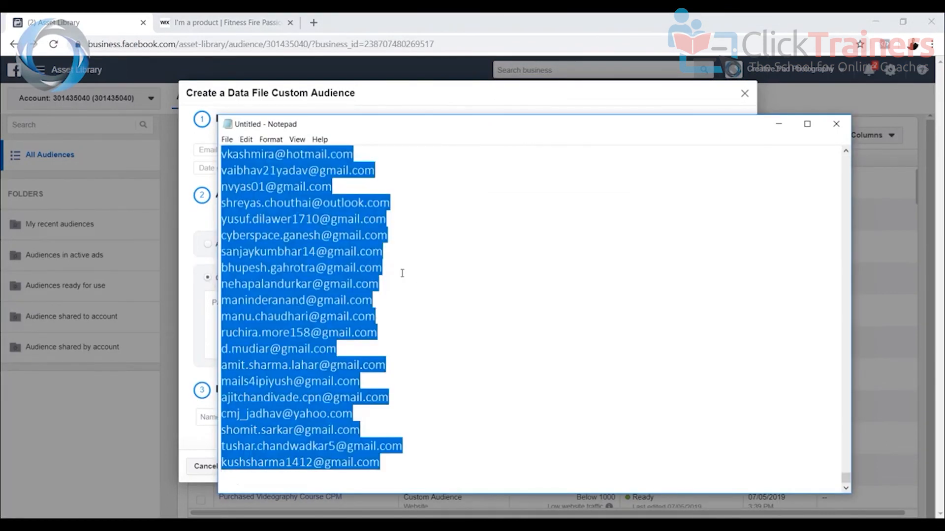
{"action": "key", "text": "ctrl+x"}
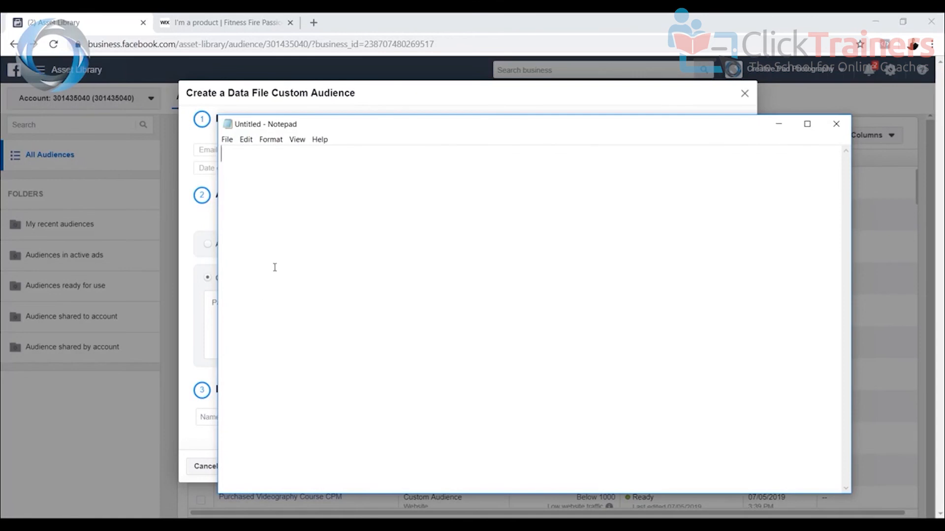
{"action": "left_click", "coordinate": [187, 253]}
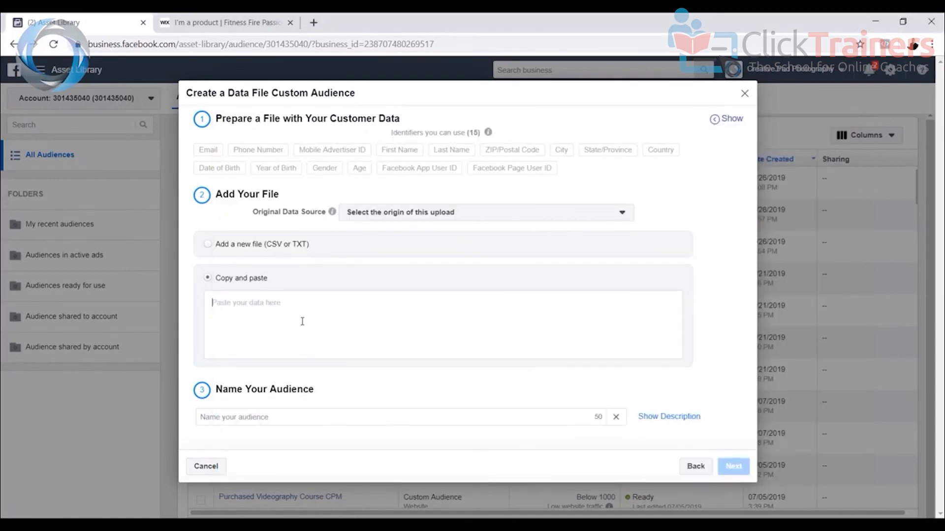
{"action": "key", "text": "ctrl+v"}
{"action": "left_click_drag", "start_coordinate": [667, 315], "coordinate": [668, 347]}
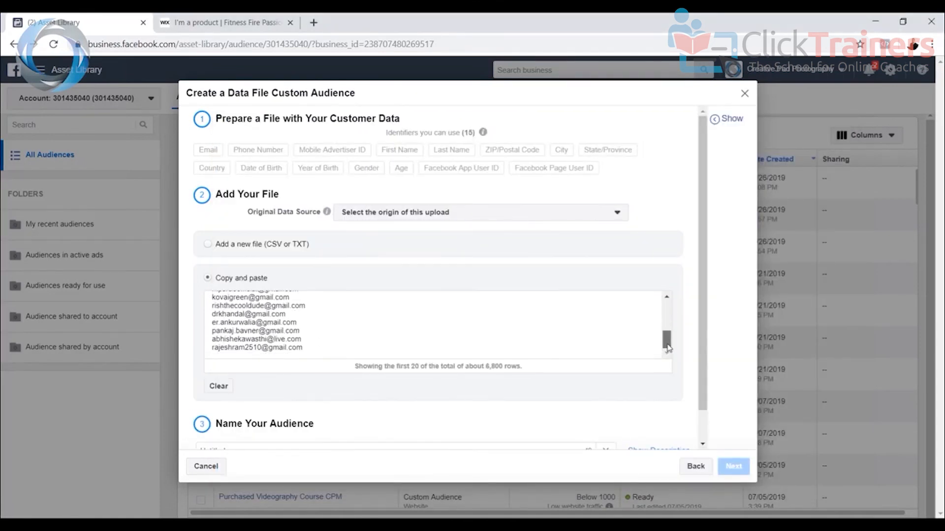
Name the customer-file audience "Purchased FFP shoes"
{"action": "scroll", "coordinate": [446, 401], "scroll_direction": "down", "scroll_amount": 1}
{"action": "double_click", "coordinate": [254, 417]}
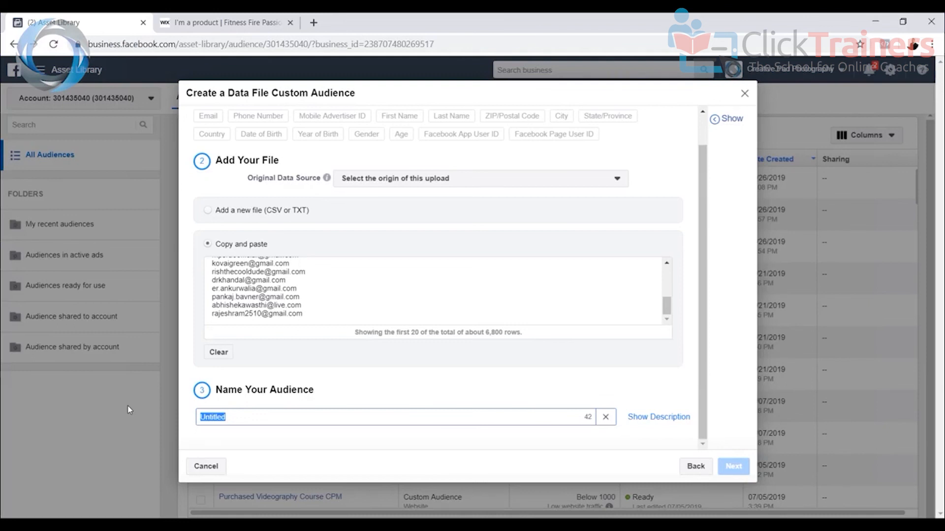
{"action": "type", "text": "Purchased FFP shoes"}
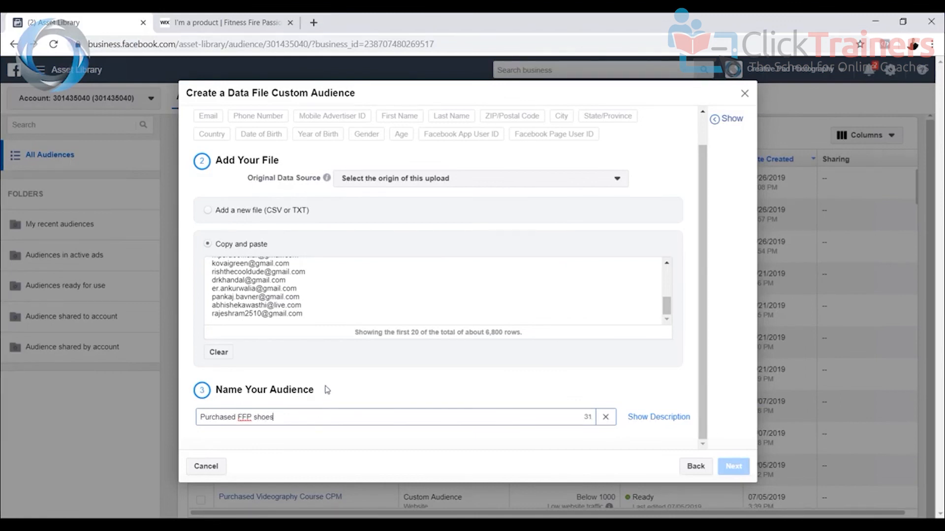
Set the original data source to Directly from customers, then upload the email-mapped data to create the audience
{"action": "left_click", "coordinate": [432, 287]}
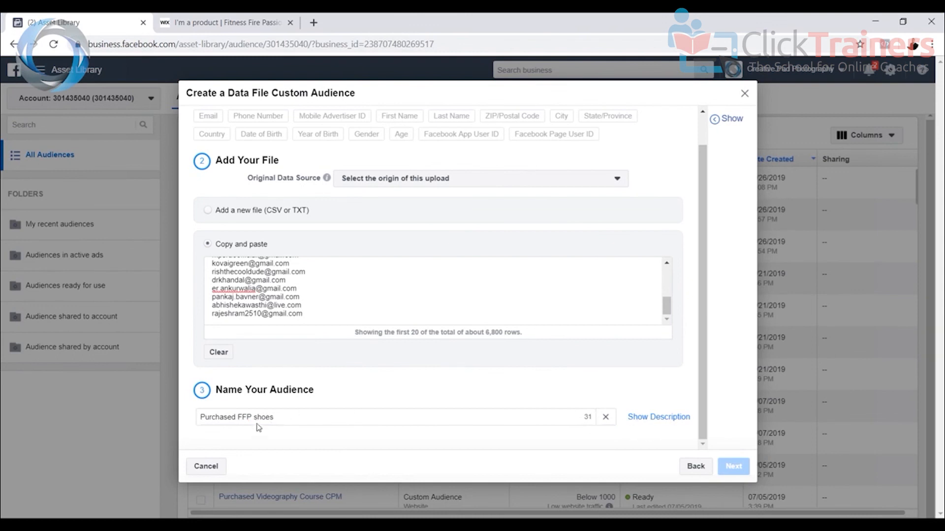
{"action": "scroll", "coordinate": [428, 295], "scroll_direction": "up", "scroll_amount": 5}
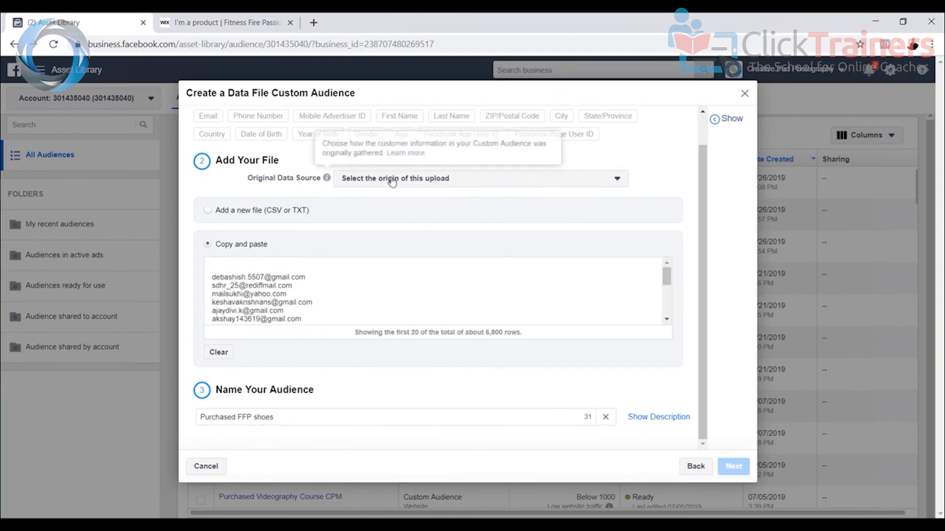
{"action": "left_click", "coordinate": [420, 182]}
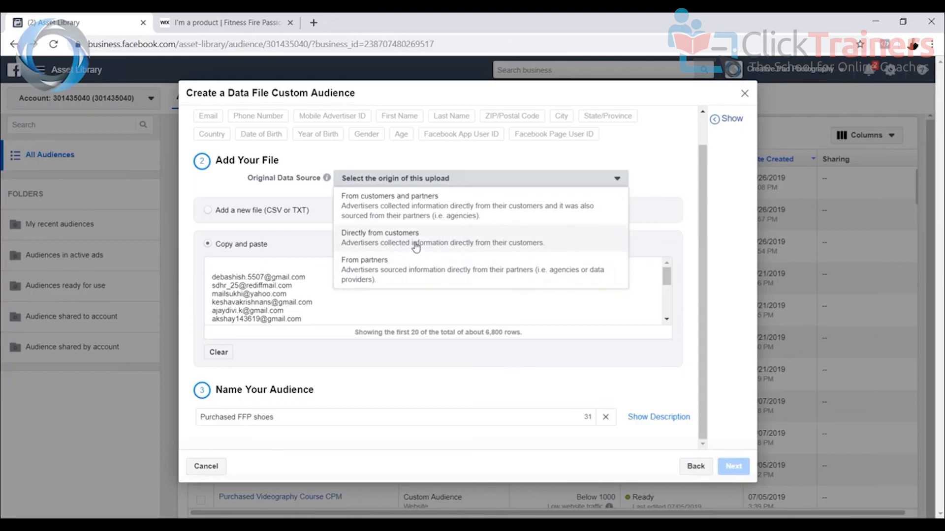
{"action": "left_click", "coordinate": [452, 250]}
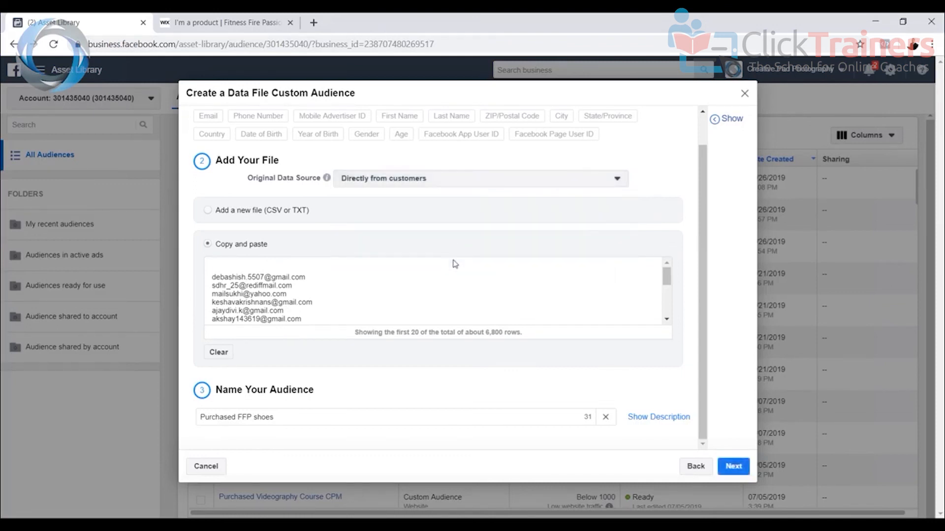
{"action": "left_click", "coordinate": [733, 467]}
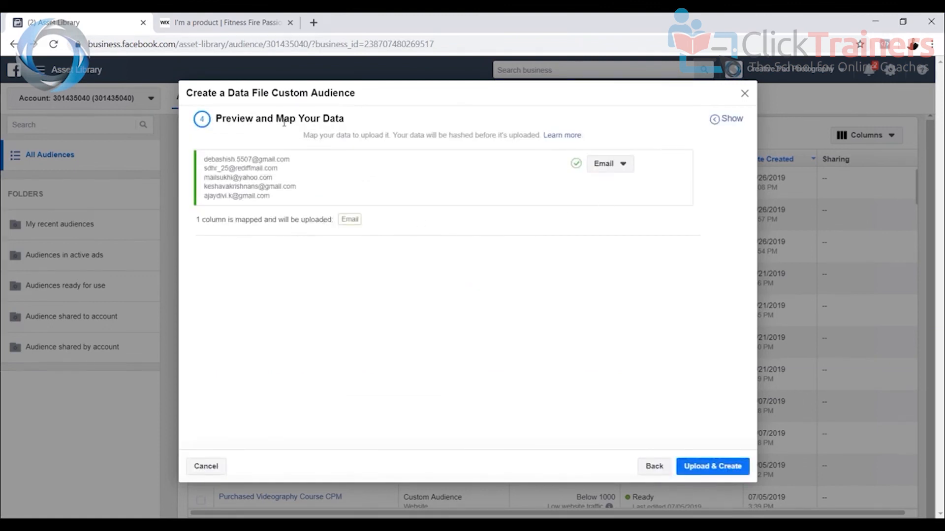
{"action": "left_click", "coordinate": [699, 467]}
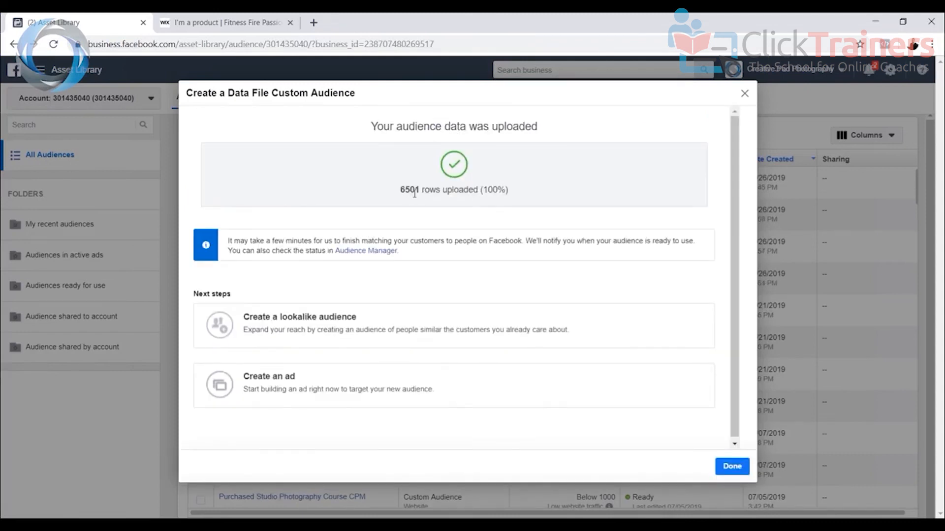
Review the emptied Notepad document, the Instamojo sales export in Excel and the Wix shoe product page alongside the upload summary
{"action": "key", "text": "alt+Tab"}
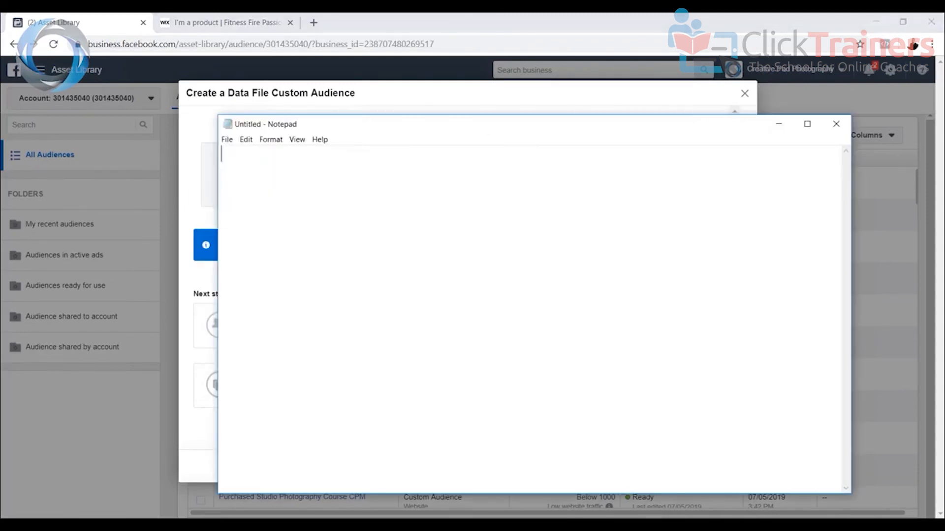
{"action": "key", "text": "alt+Tab"}
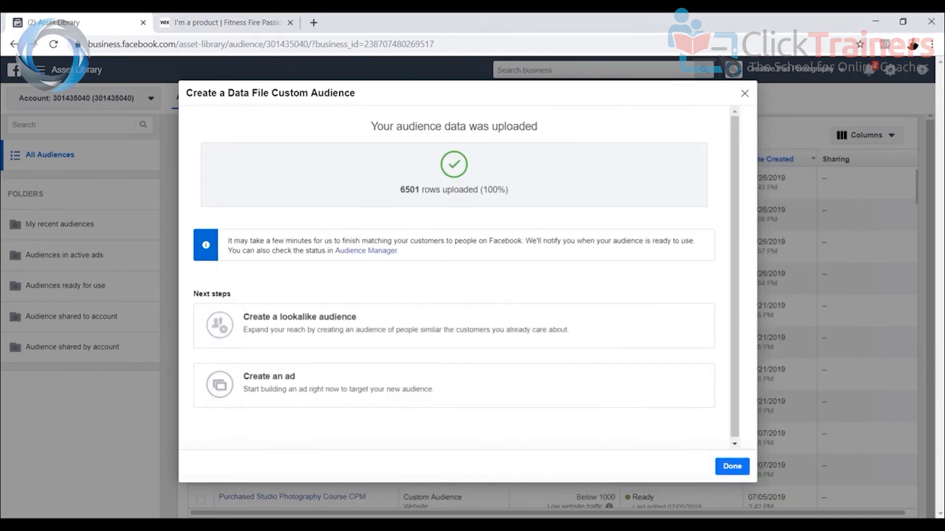
{"action": "key", "text": "alt+Tab"}
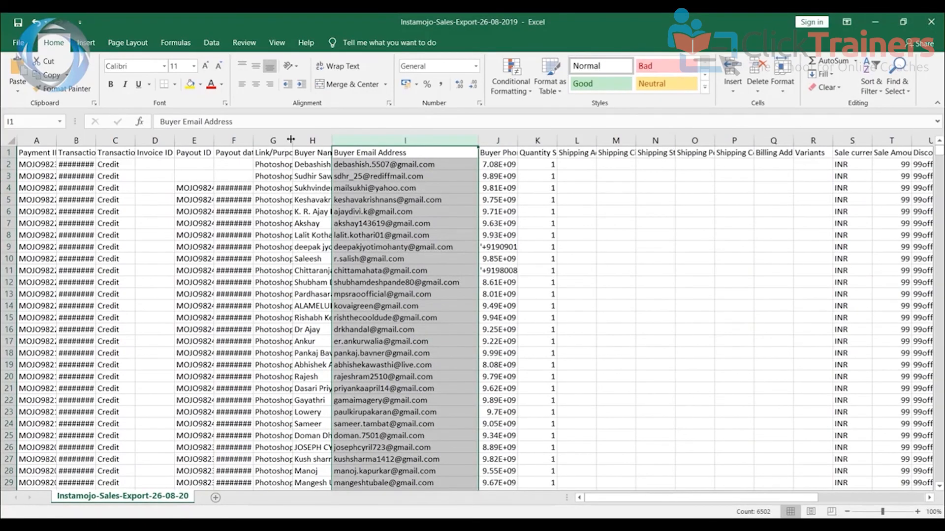
{"action": "key", "text": "alt+Tab"}
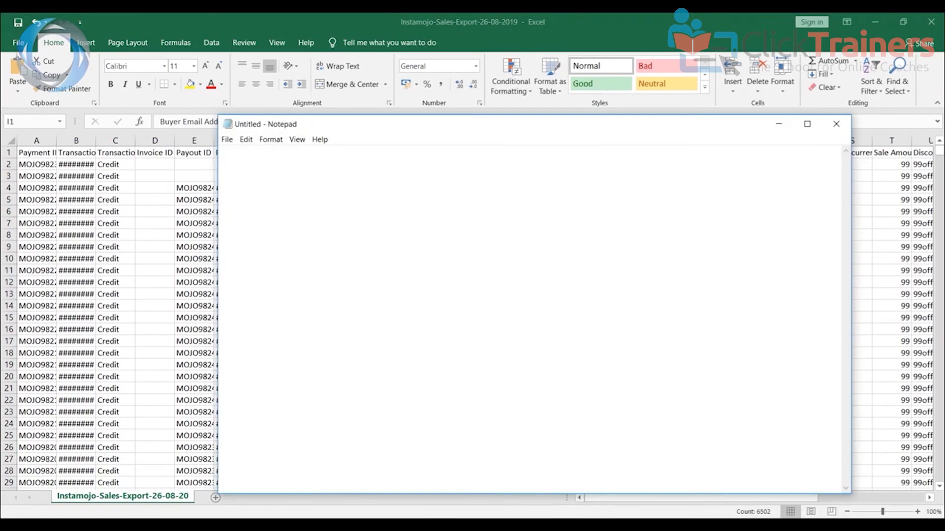
{"action": "key", "text": "alt+Tab"}
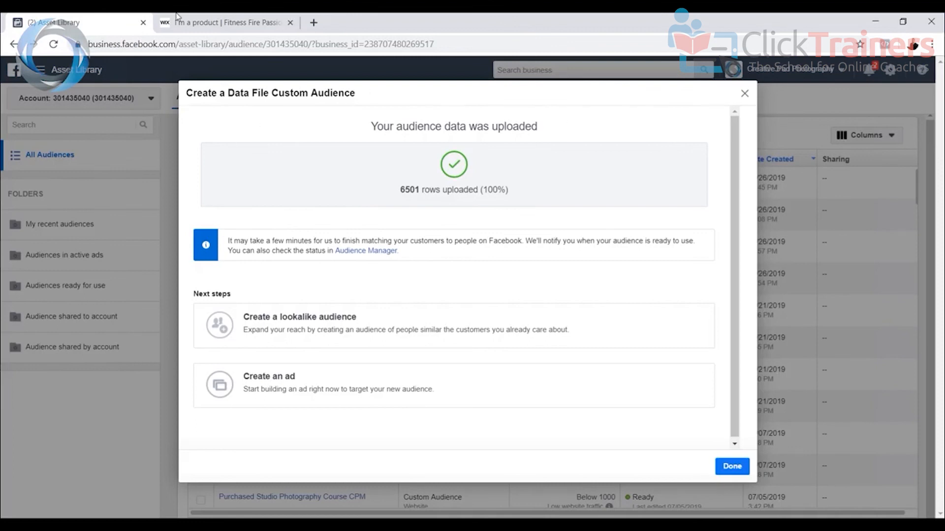
{"action": "key", "text": "ctrl+Tab"}
{"action": "key", "text": "ctrl+shift+Tab"}
{"action": "left_click", "coordinate": [378, 525]}
{"action": "left_click", "coordinate": [778, 124]}
{"action": "left_click", "coordinate": [223, 23]}
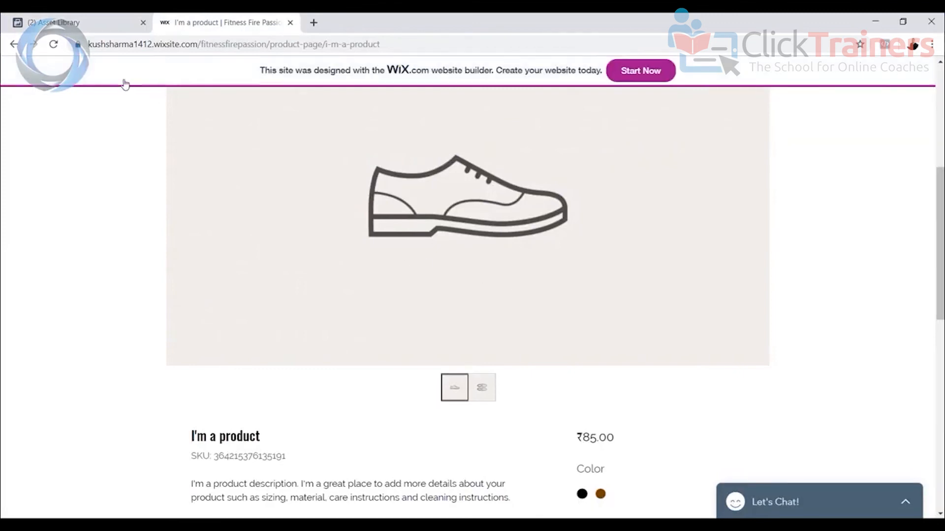
{"action": "left_click", "coordinate": [59, 23]}
Close the upload summary and check the Purchased FFP shoes audience against the shoe product page
{"action": "left_click", "coordinate": [732, 466]}
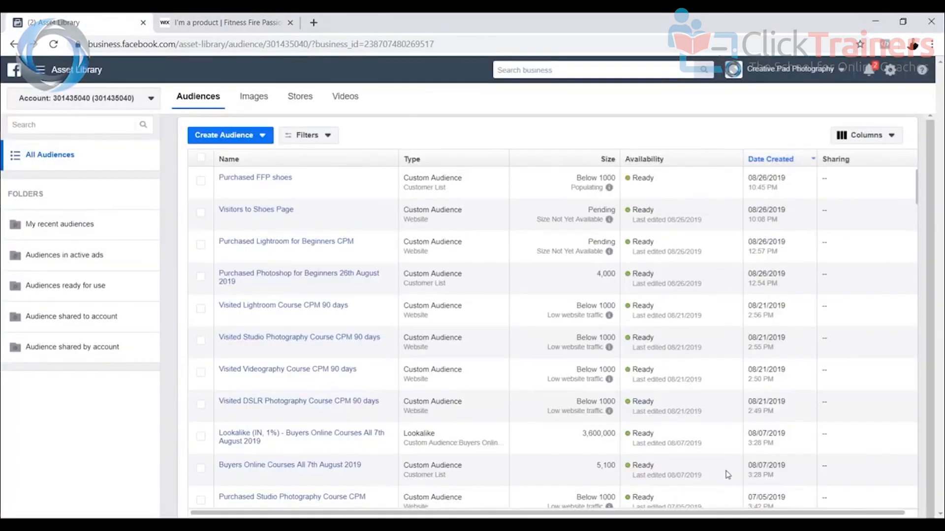
{"action": "mouse_move", "coordinate": [268, 185]}
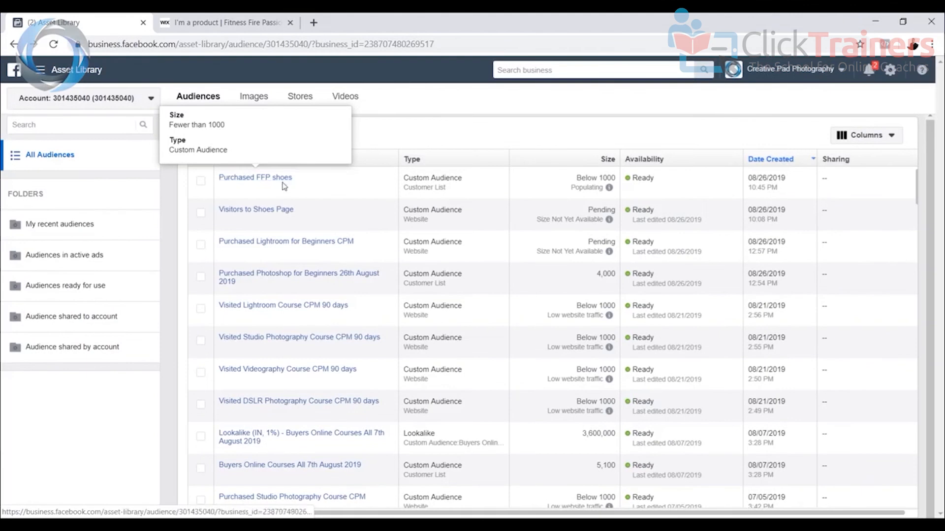
{"action": "left_click", "coordinate": [226, 24]}
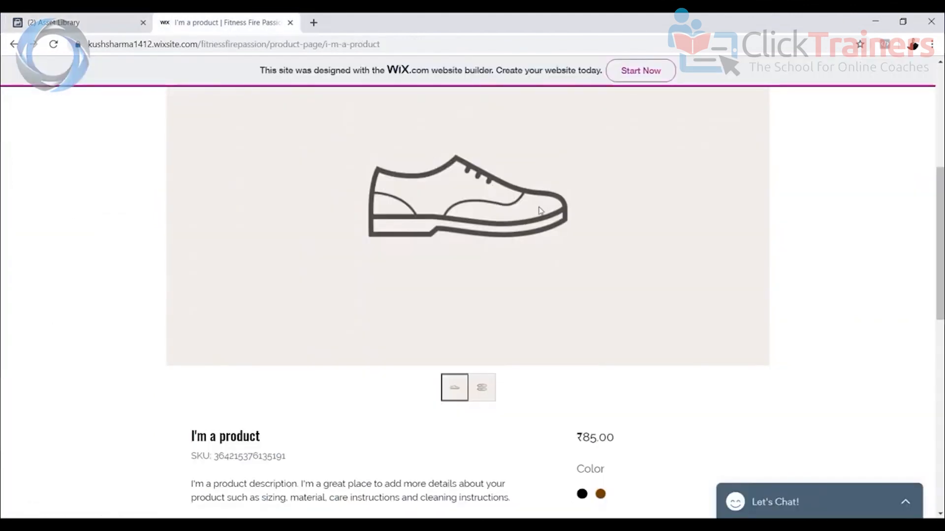
{"action": "left_click", "coordinate": [92, 26]}
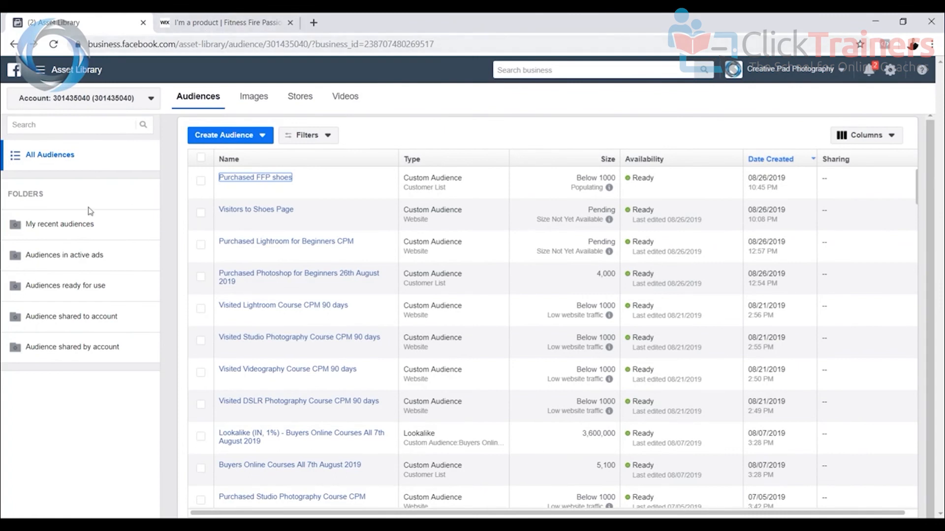
Open Ads Manager in a new browser tab, keeping the audience list open
{"action": "left_click", "coordinate": [63, 79]}
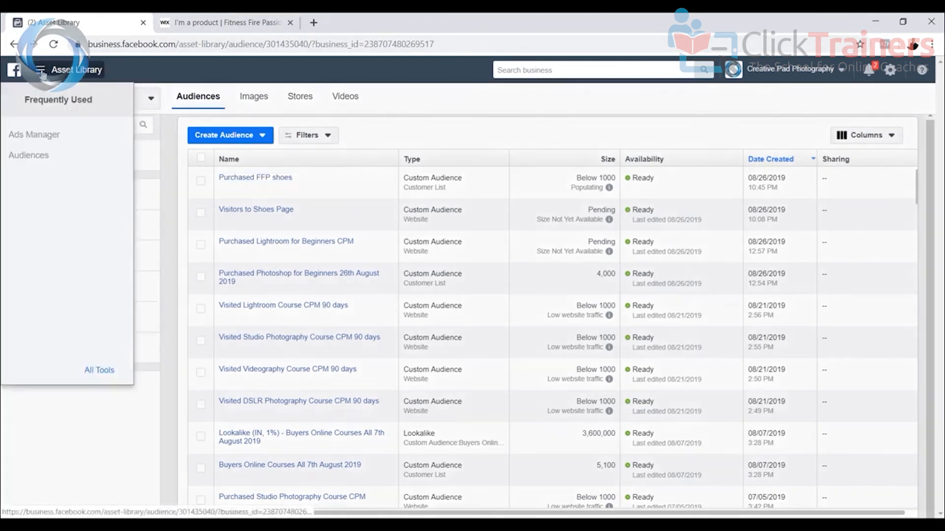
{"action": "right_click", "coordinate": [43, 141]}
{"action": "key", "text": "Escape"}
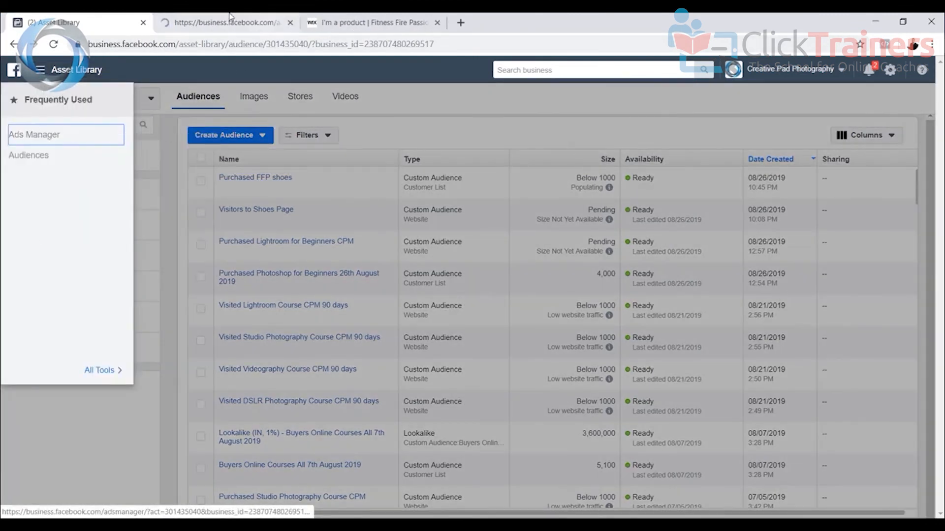
Switch to Ads Manager, choose the Conversions objective for a new campaign and name it Jogger shoes
{"action": "left_click", "coordinate": [227, 21]}
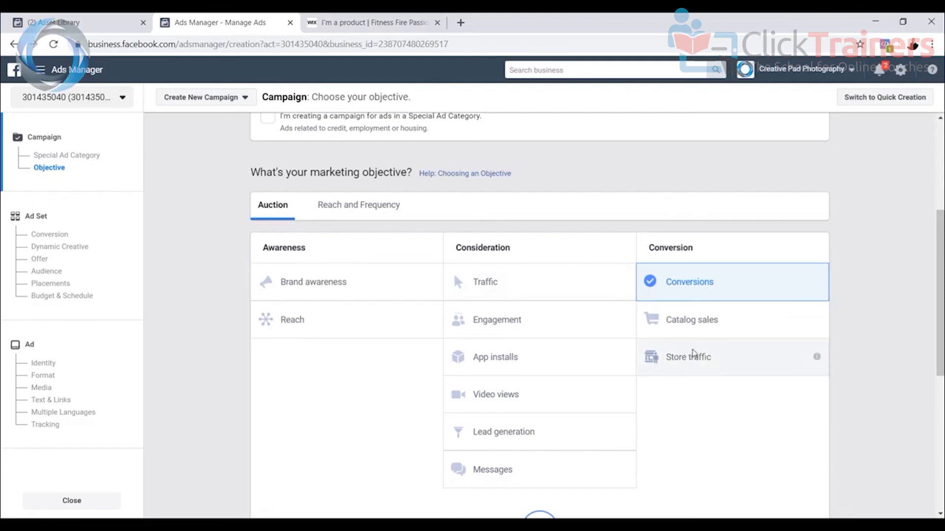
{"action": "scroll", "coordinate": [689, 290], "scroll_direction": "down", "scroll_amount": 4}
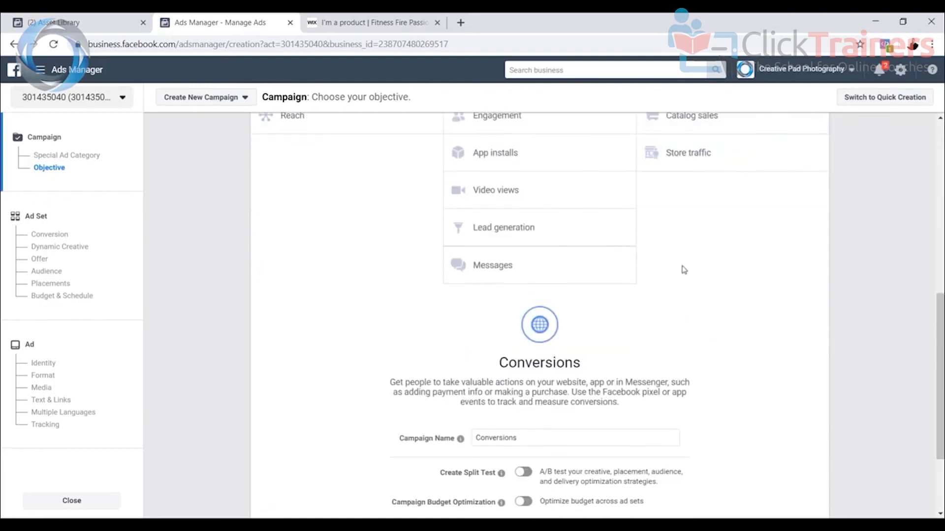
{"action": "scroll", "coordinate": [675, 201], "scroll_direction": "up", "scroll_amount": 2}
{"action": "scroll", "coordinate": [679, 202], "scroll_direction": "down", "scroll_amount": 2}
{"action": "scroll", "coordinate": [645, 290], "scroll_direction": "down", "scroll_amount": 3}
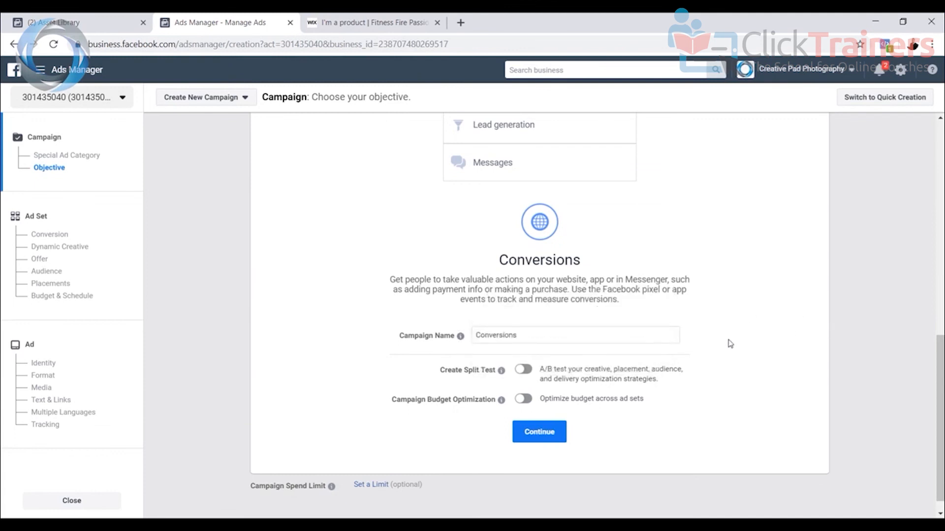
{"action": "left_click_drag", "start_coordinate": [525, 338], "coordinate": [394, 327]}
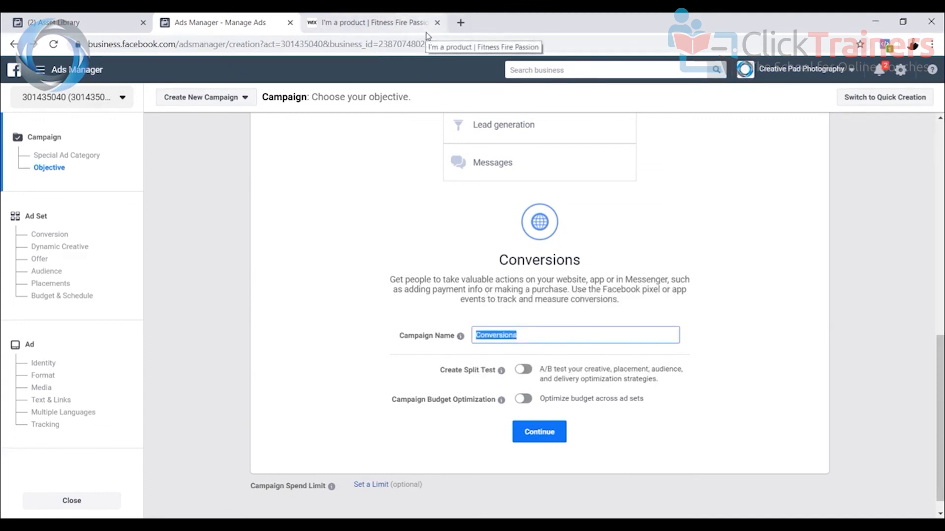
{"action": "type", "text": "Jogger shoe"}
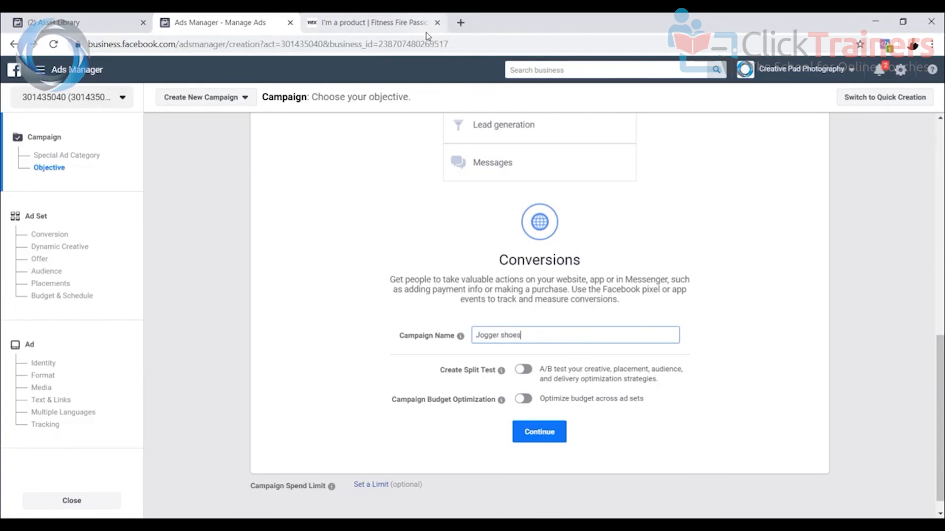
Compare the Jogger shoes campaign with the Wix shoe product page, then continue to the ad set settings
{"action": "left_click", "coordinate": [388, 21]}
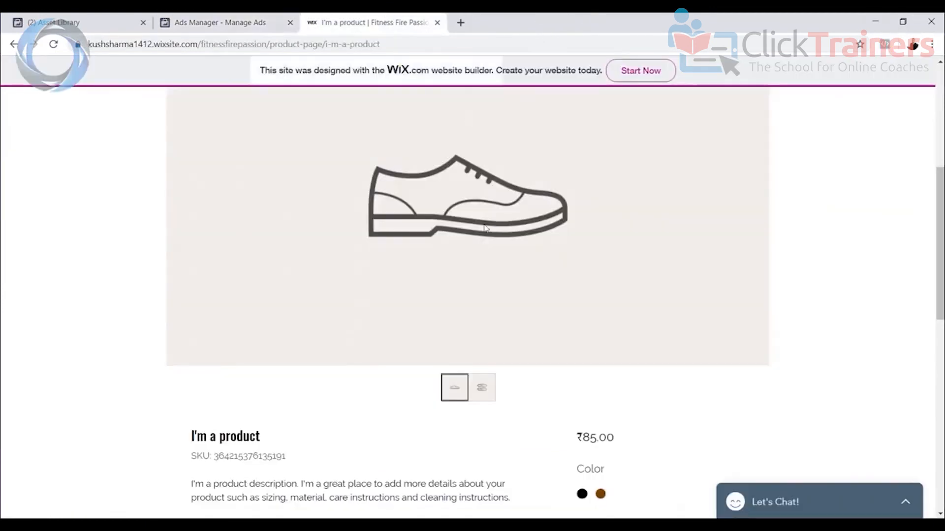
{"action": "left_click", "coordinate": [245, 30]}
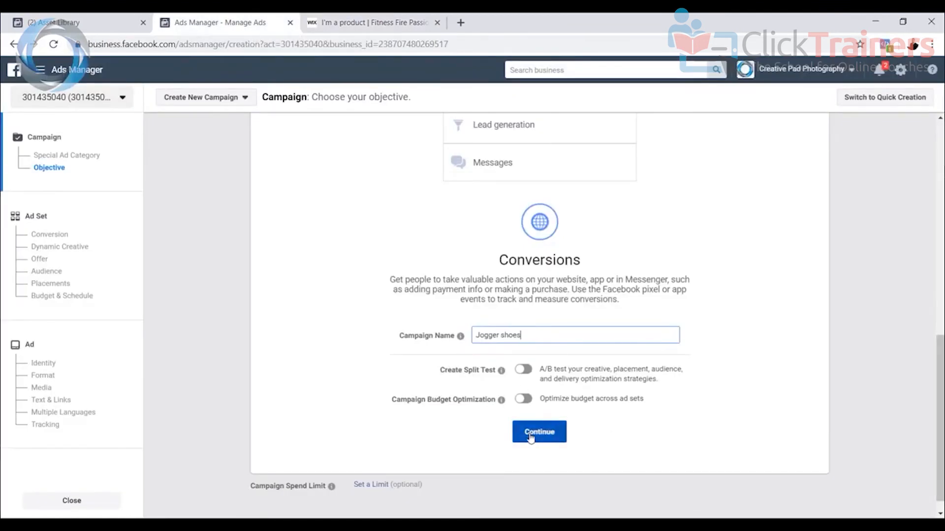
{"action": "left_click", "coordinate": [374, 22]}
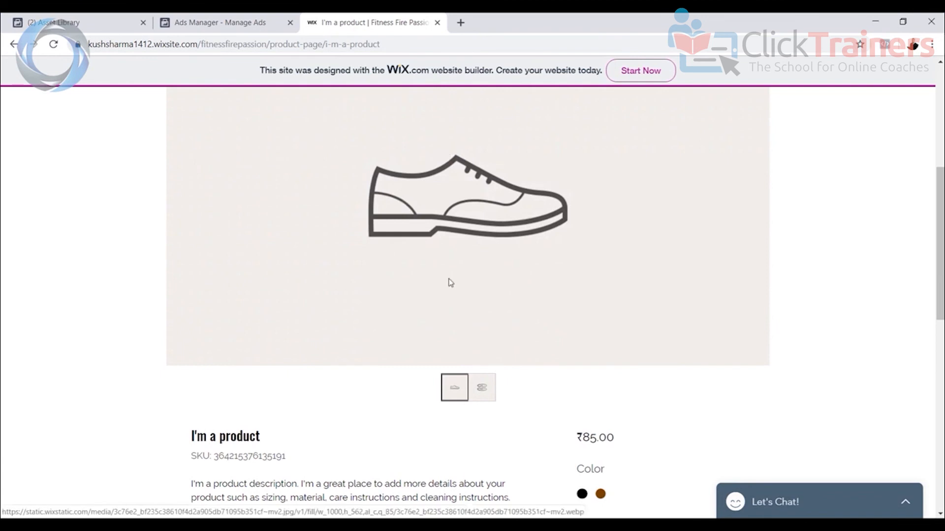
{"action": "left_click", "coordinate": [222, 27]}
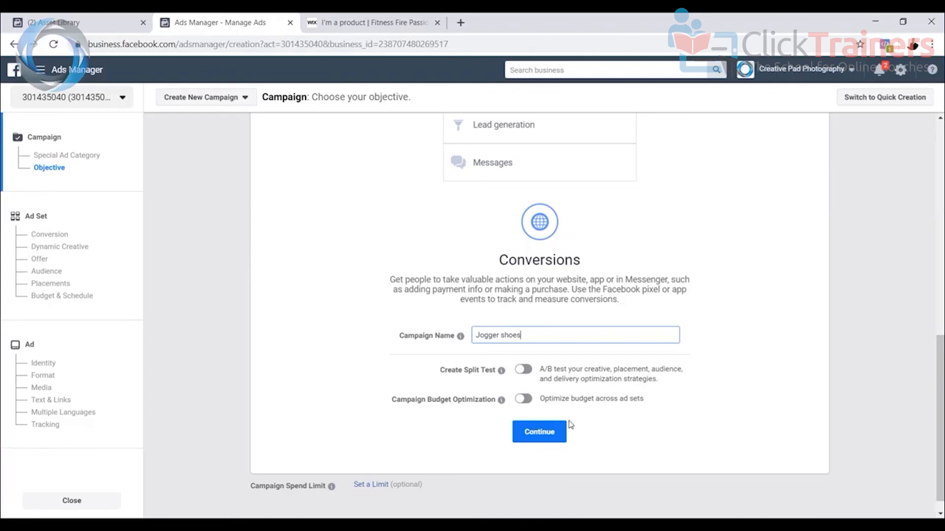
{"action": "left_click", "coordinate": [551, 436]}
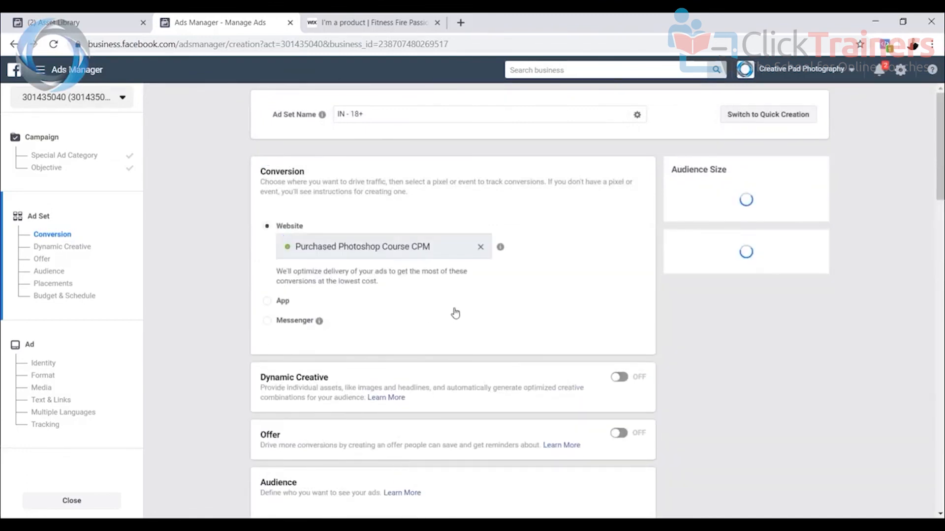
Add the Purchased FFP shoes customer list as a custom audience in the ad set
{"action": "scroll", "coordinate": [396, 206], "scroll_direction": "down", "scroll_amount": 2}
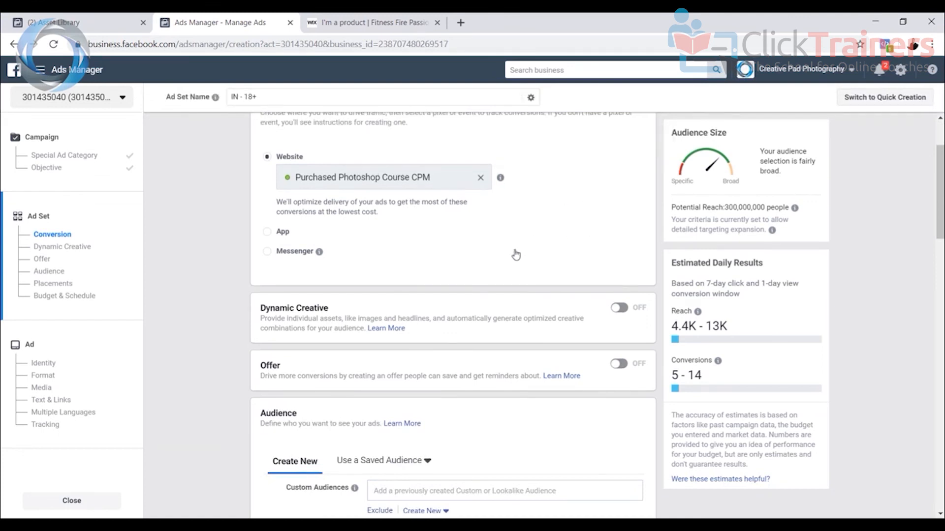
{"action": "scroll", "coordinate": [502, 247], "scroll_direction": "down", "scroll_amount": 5}
{"action": "scroll", "coordinate": [455, 261], "scroll_direction": "down", "scroll_amount": 6}
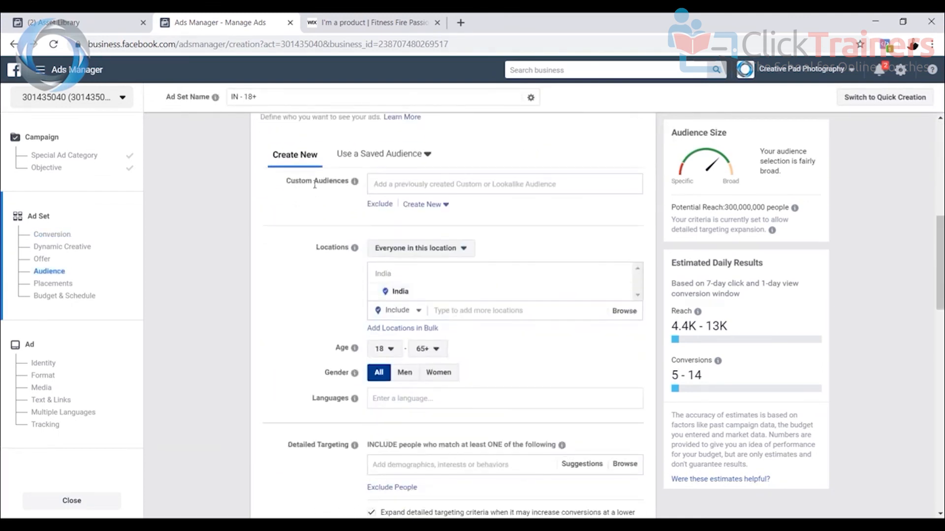
{"action": "left_click", "coordinate": [396, 184]}
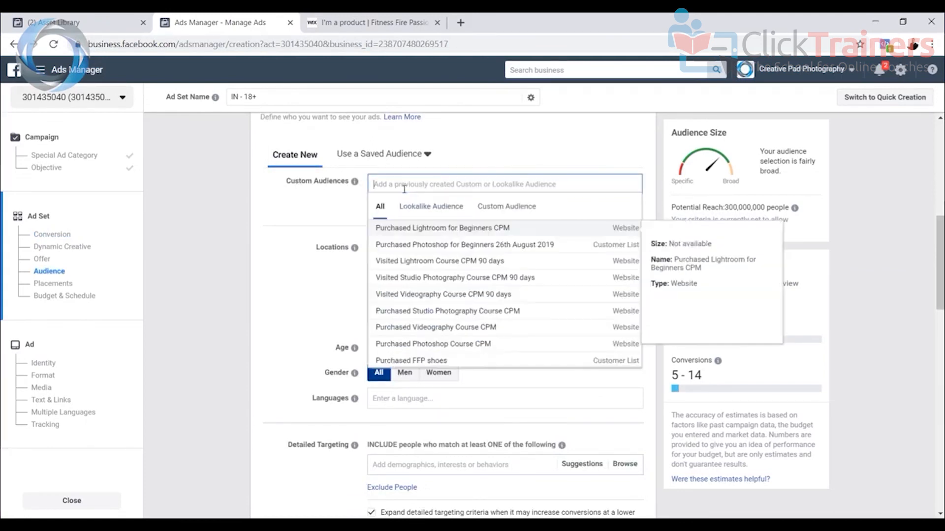
{"action": "type", "text": "purchase"}
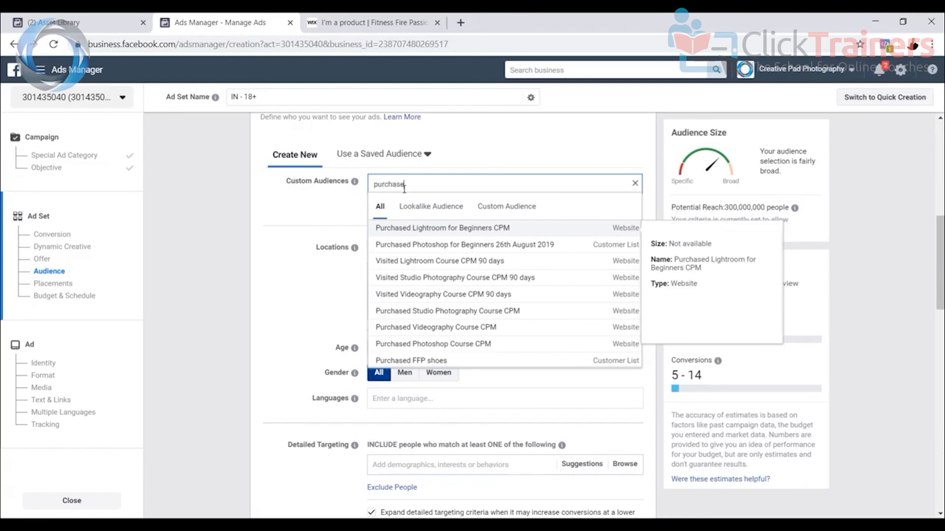
{"action": "type", "text": "d"}
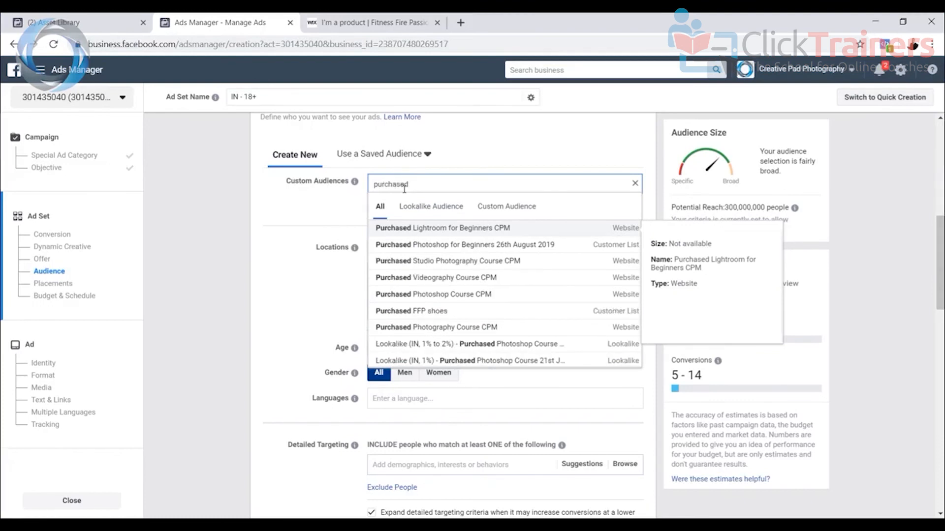
{"action": "type", "text": " ffp"}
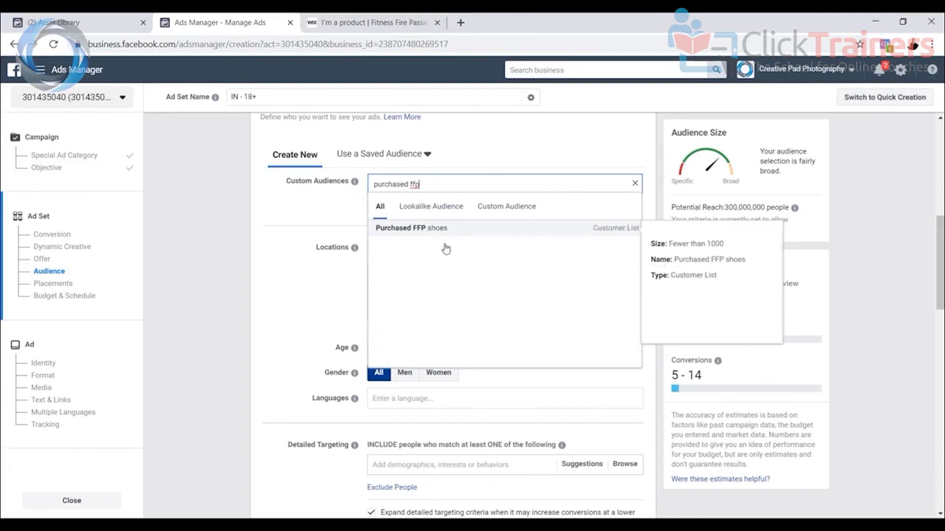
{"action": "left_click", "coordinate": [439, 230]}
{"action": "left_click", "coordinate": [316, 232]}
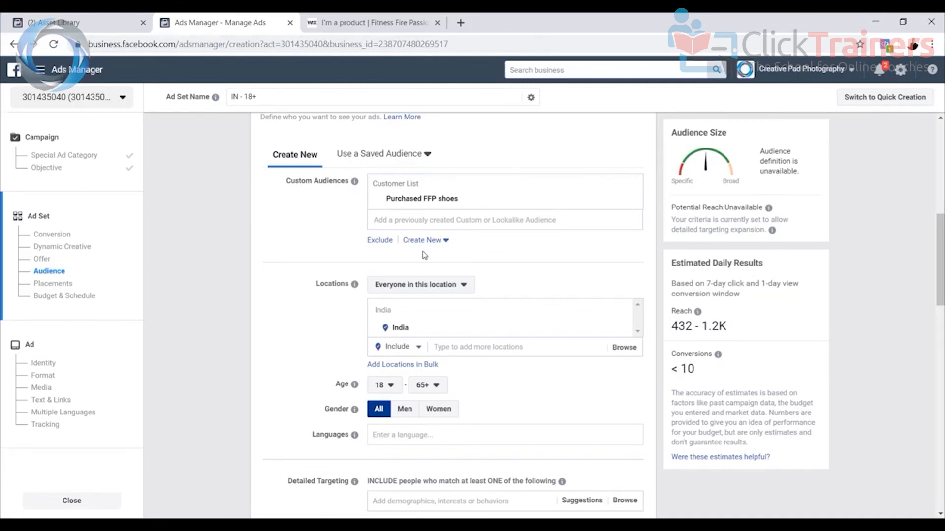
Leave the ad set page without saving and open the Audiences list in its place
{"action": "left_click", "coordinate": [93, 22]}
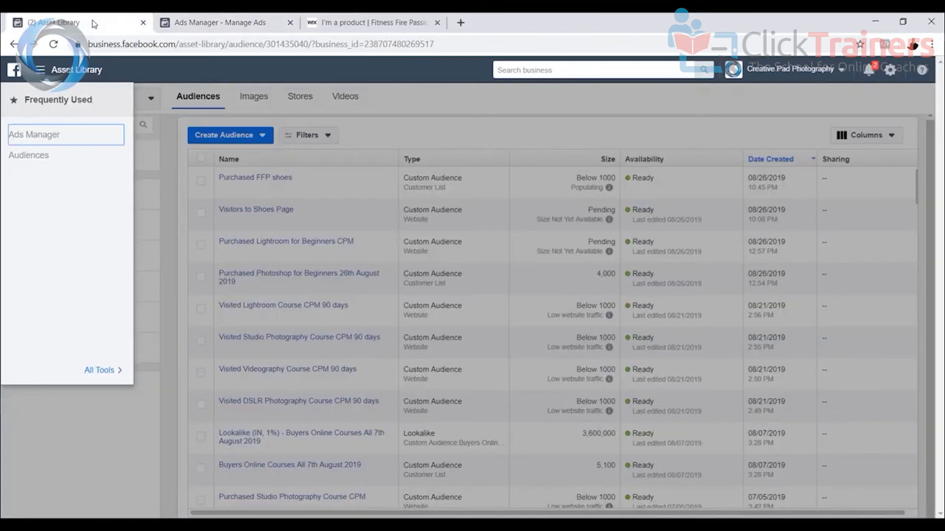
{"action": "left_click", "coordinate": [190, 23]}
{"action": "left_click", "coordinate": [41, 71]}
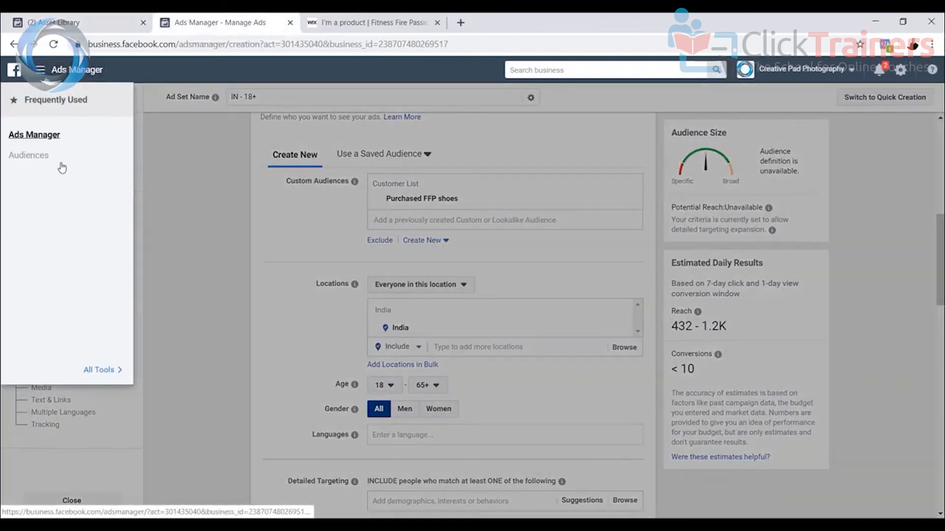
{"action": "left_click", "coordinate": [29, 156]}
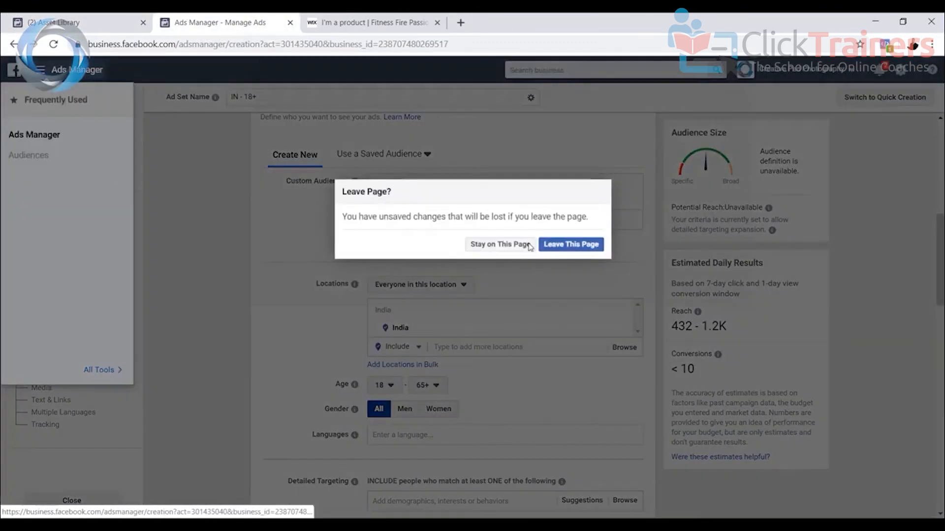
{"action": "left_click", "coordinate": [556, 250]}
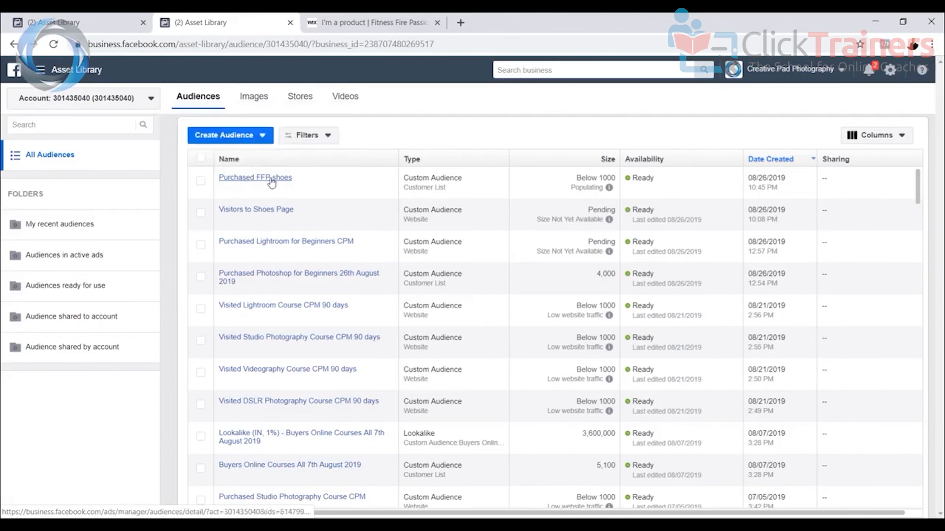
Open the Purchased FFP shoes audience details and start creating a lookalike audience from it
{"action": "mouse_move", "coordinate": [591, 185]}
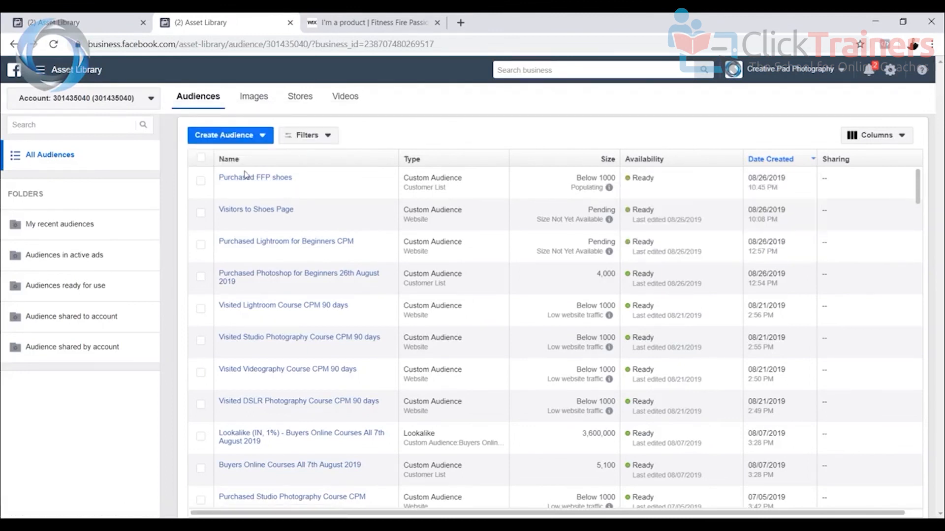
{"action": "mouse_move", "coordinate": [250, 186]}
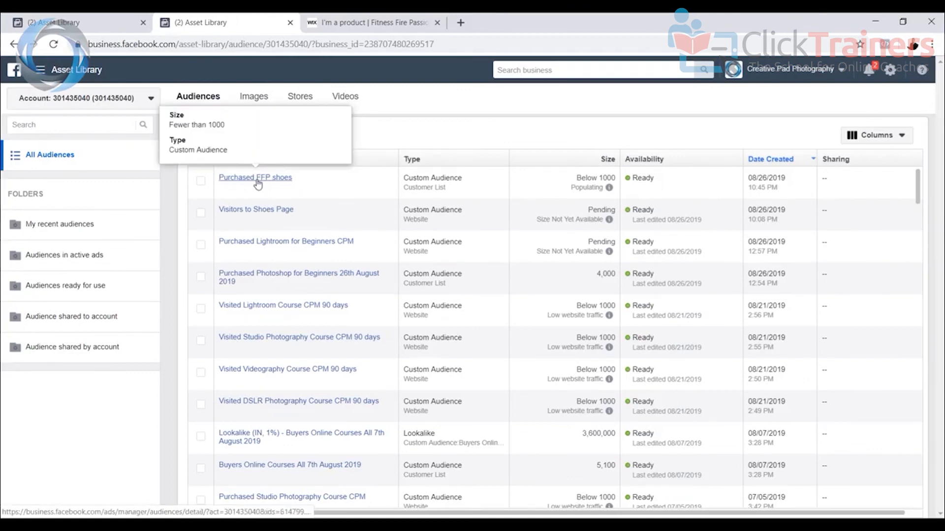
{"action": "left_click", "coordinate": [255, 180]}
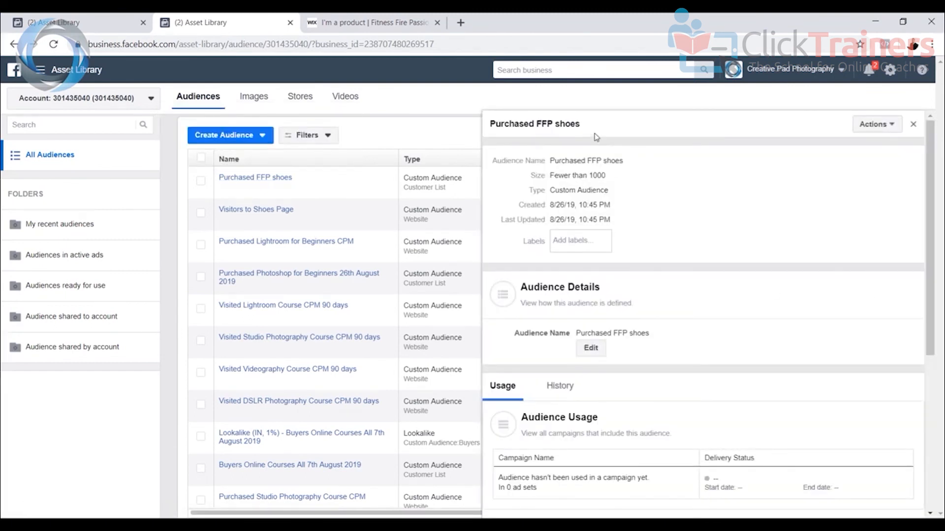
{"action": "left_click", "coordinate": [893, 126]}
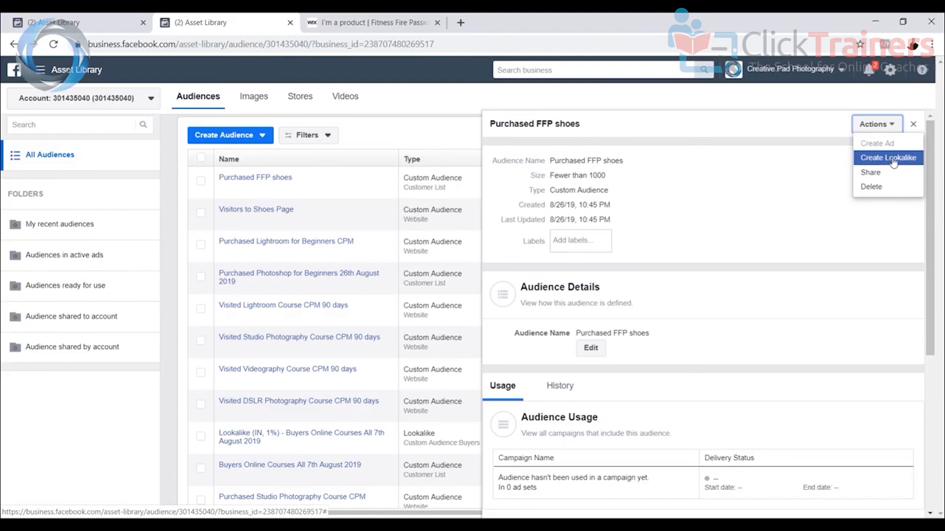
{"action": "left_click", "coordinate": [892, 159]}
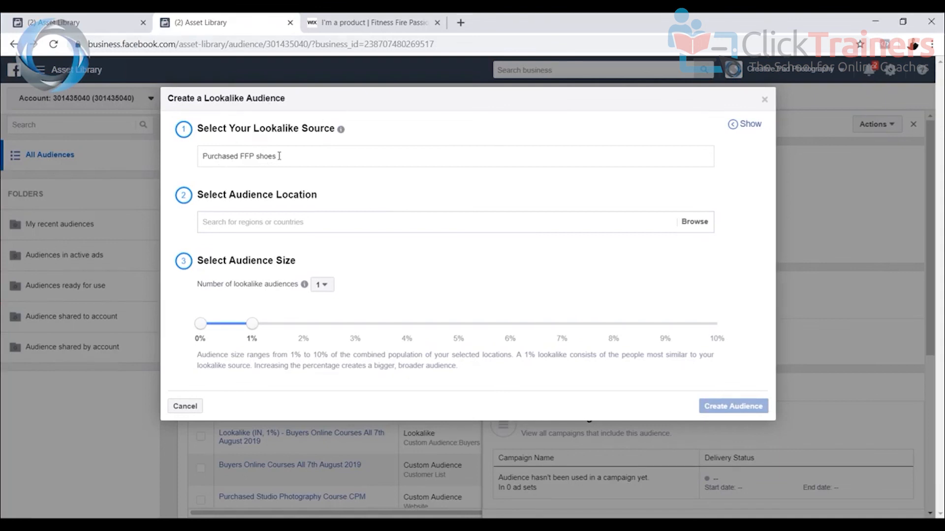
Examine the Purchased FFP shoes lookalike source alongside the Wix shoe product page
{"action": "left_click_drag", "start_coordinate": [279, 156], "coordinate": [188, 157]}
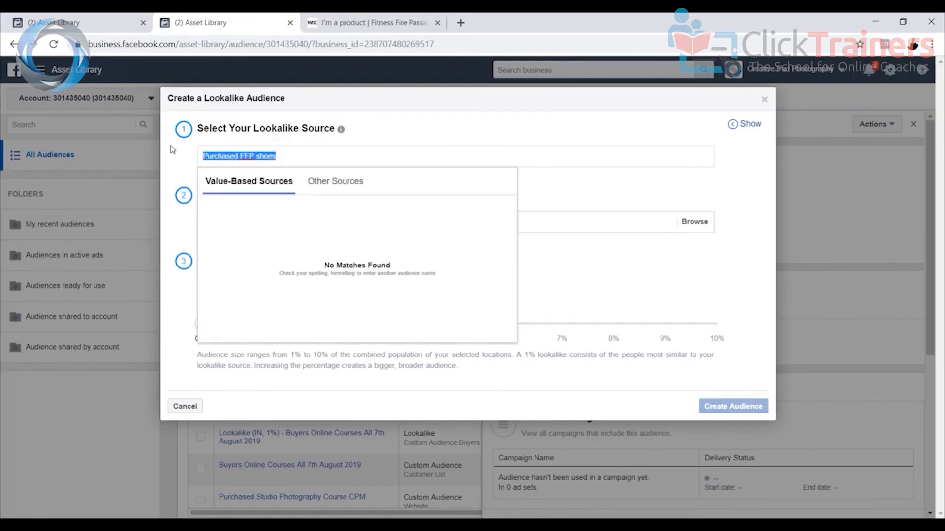
{"action": "left_click", "coordinate": [172, 149]}
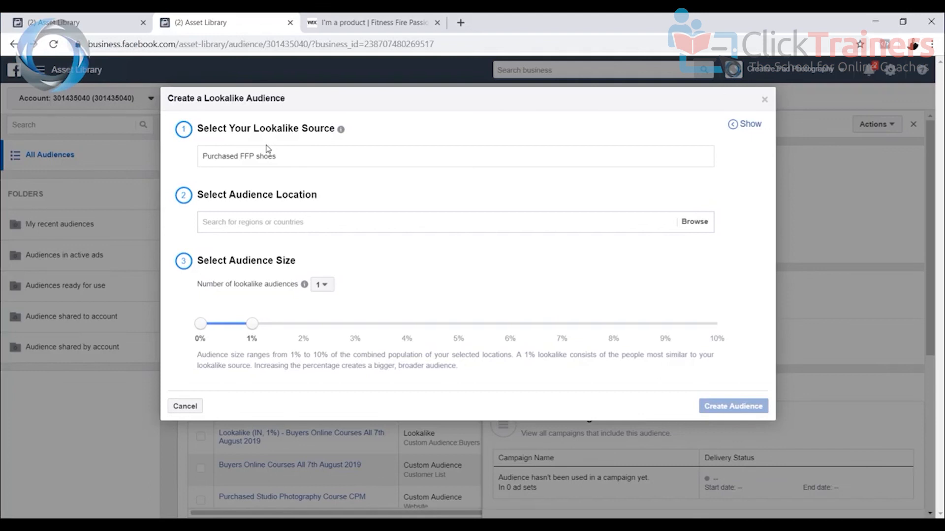
{"action": "left_click", "coordinate": [274, 156]}
{"action": "left_click_drag", "start_coordinate": [275, 156], "coordinate": [200, 162]}
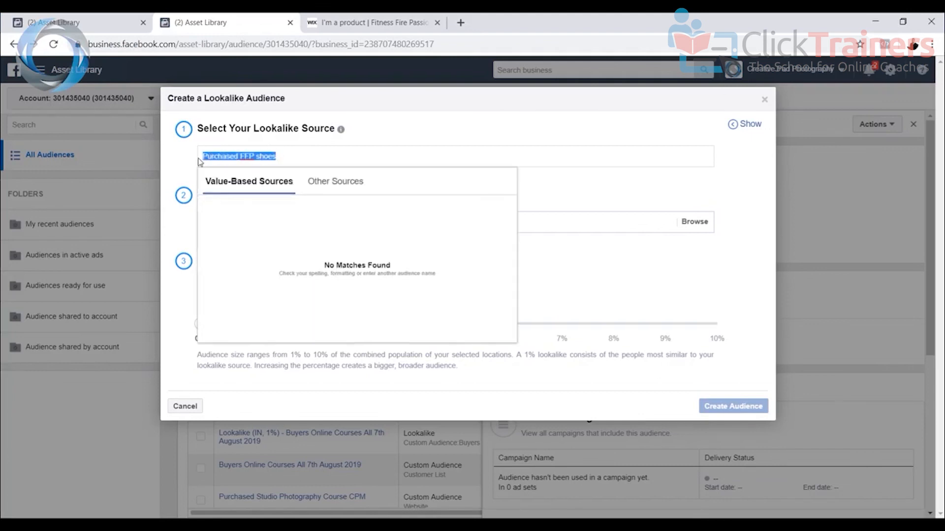
{"action": "left_click", "coordinate": [185, 168]}
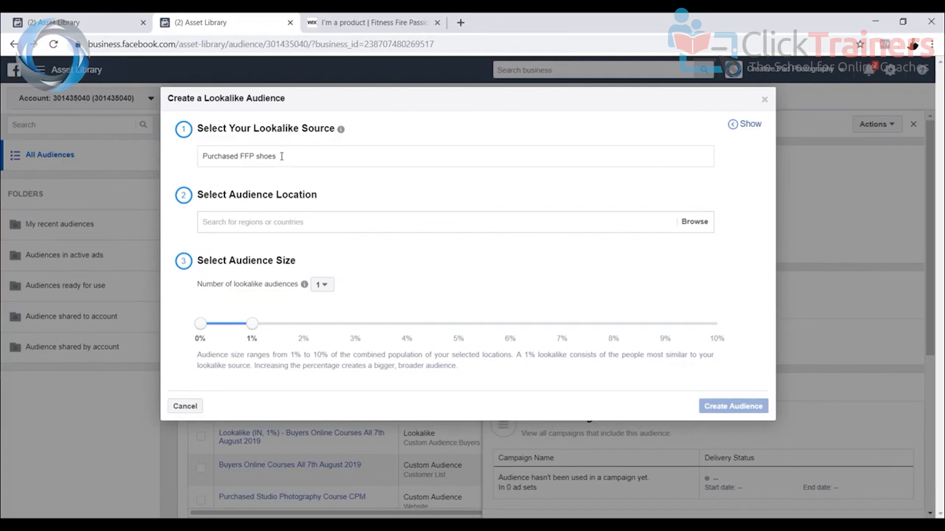
{"action": "left_click_drag", "start_coordinate": [280, 157], "coordinate": [201, 163]}
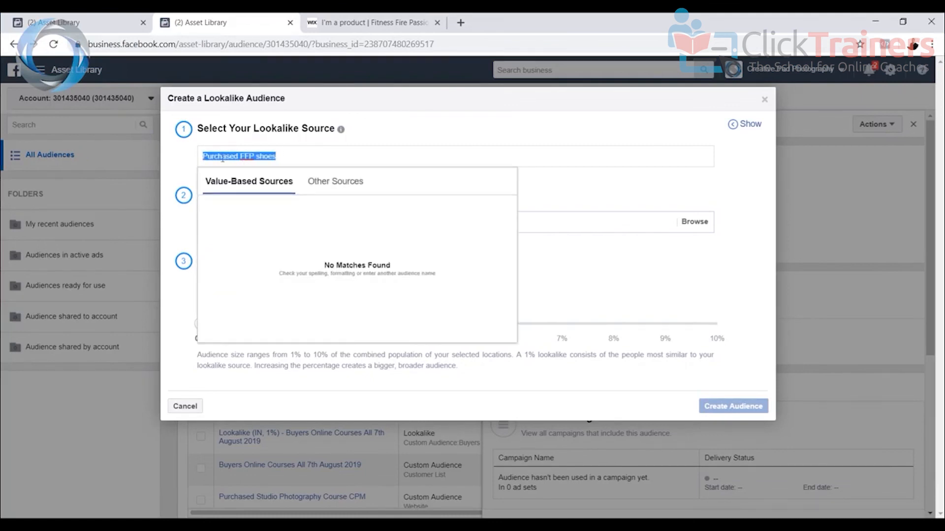
{"action": "left_click", "coordinate": [222, 158]}
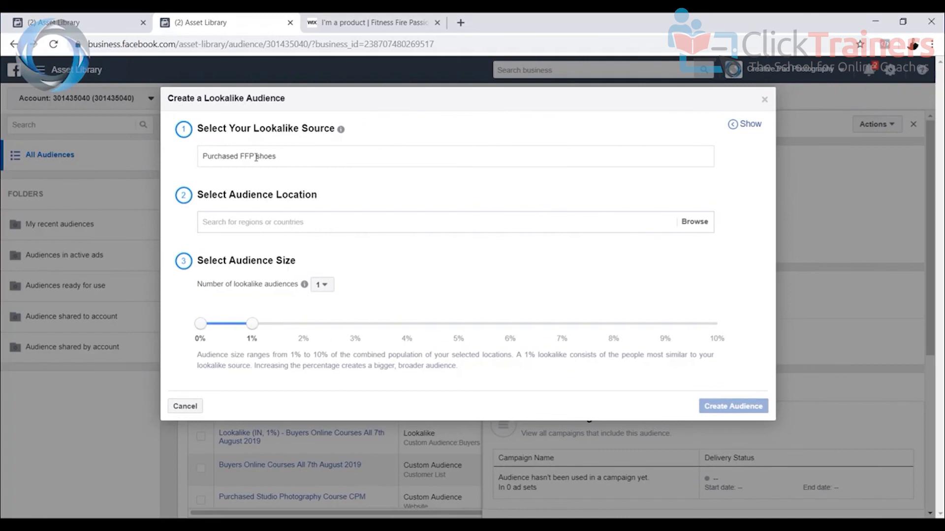
{"action": "left_click", "coordinate": [343, 23]}
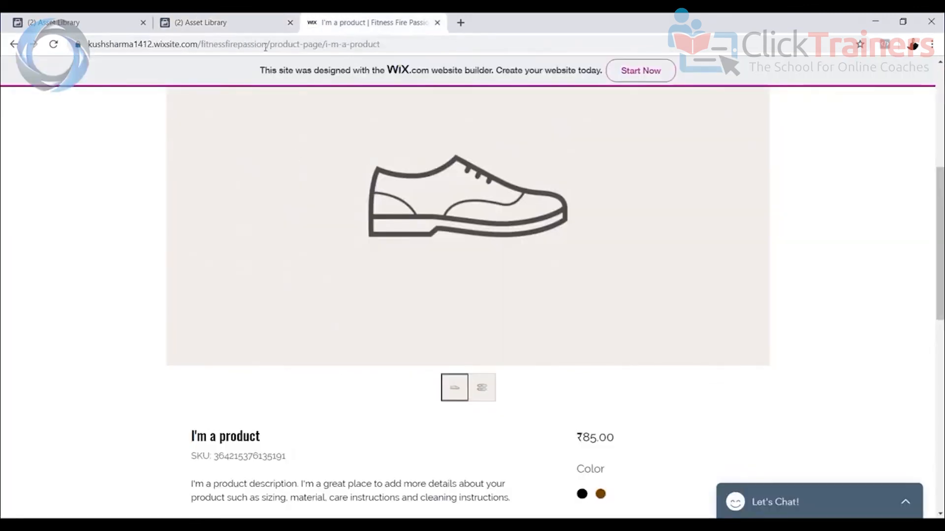
{"action": "left_click", "coordinate": [250, 30]}
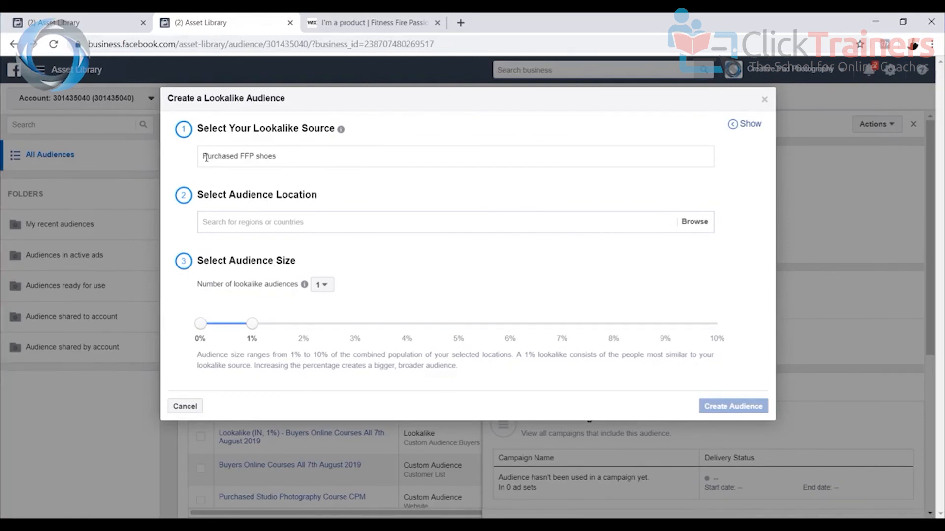
{"action": "left_click_drag", "start_coordinate": [206, 157], "coordinate": [292, 159]}
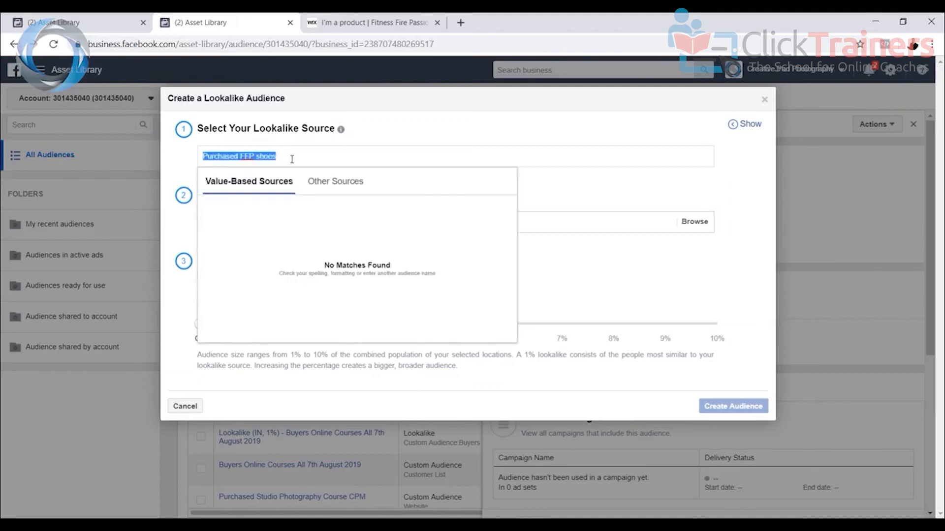
Keep Purchased FFP shoes as the lookalike source and set the audience location to India
{"action": "left_click", "coordinate": [190, 158]}
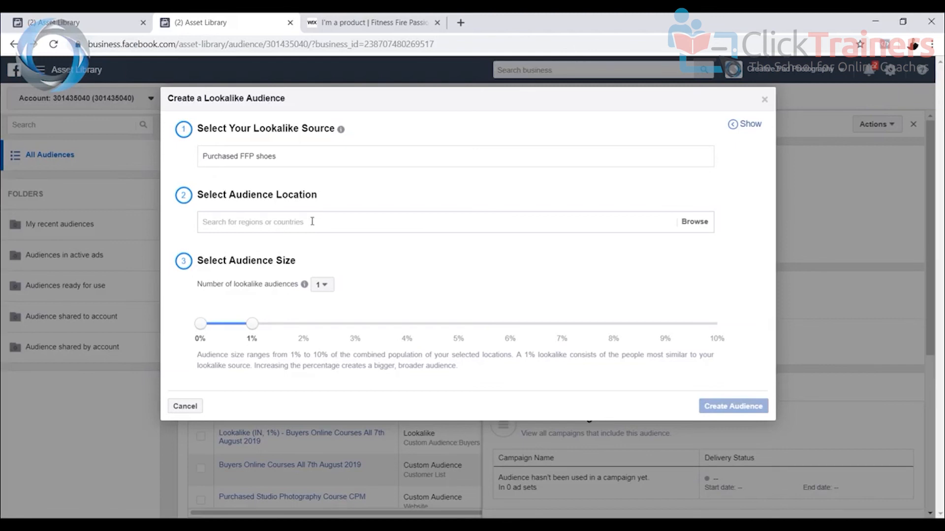
{"action": "left_click", "coordinate": [205, 162]}
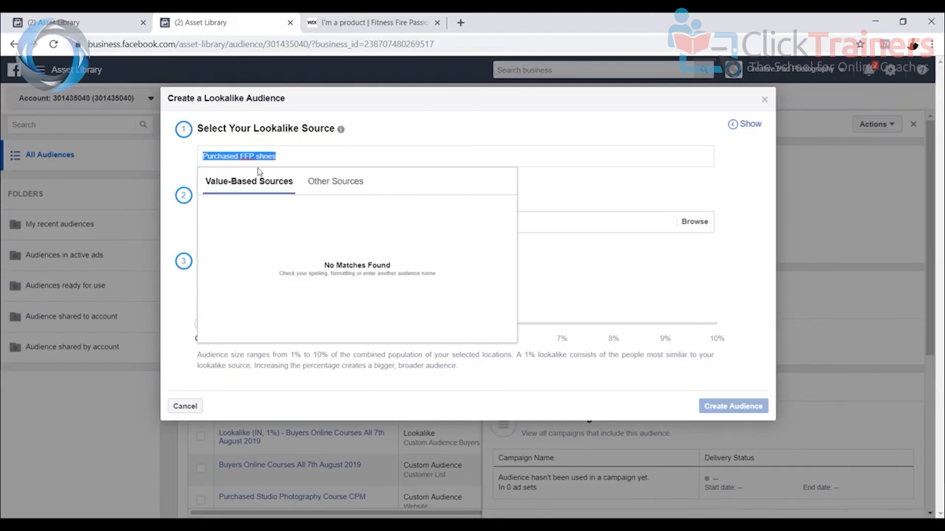
{"action": "left_click", "coordinate": [181, 173]}
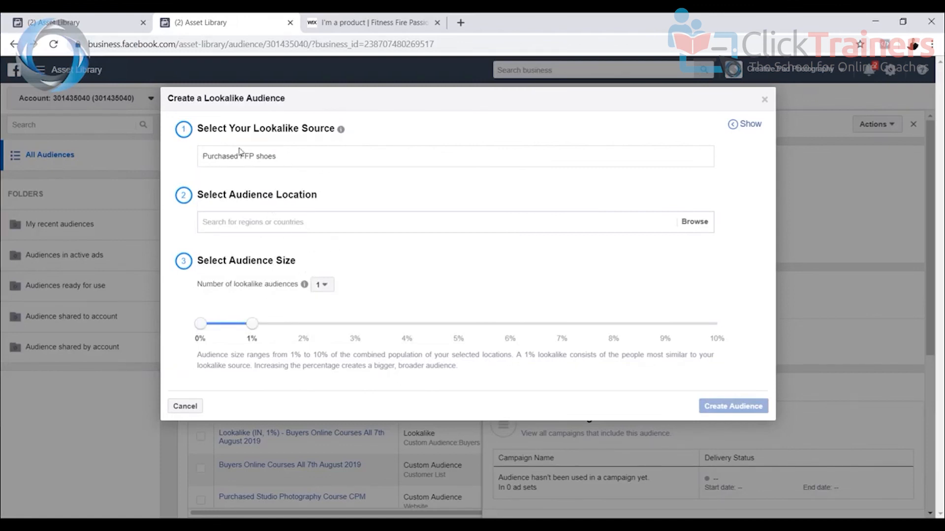
{"action": "left_click", "coordinate": [272, 222]}
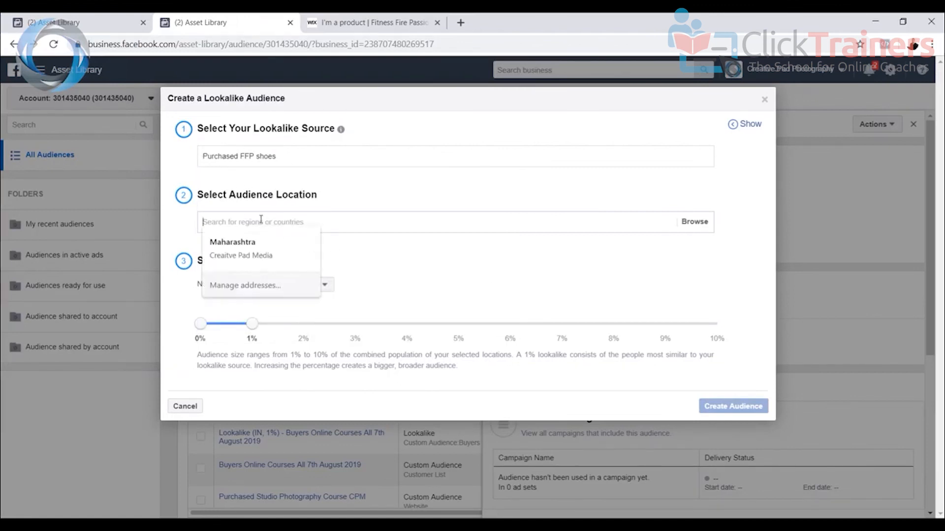
{"action": "type", "text": "india"}
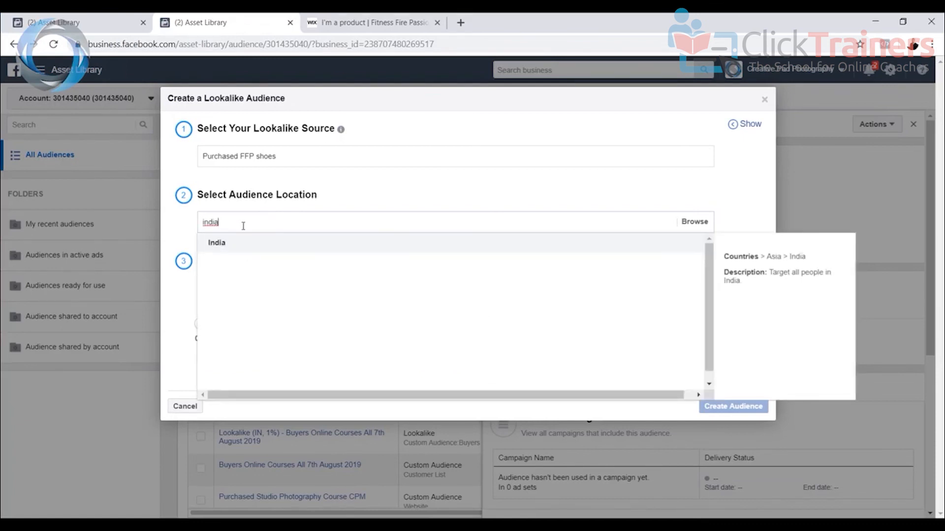
{"action": "left_click", "coordinate": [244, 248]}
{"action": "left_click", "coordinate": [169, 246]}
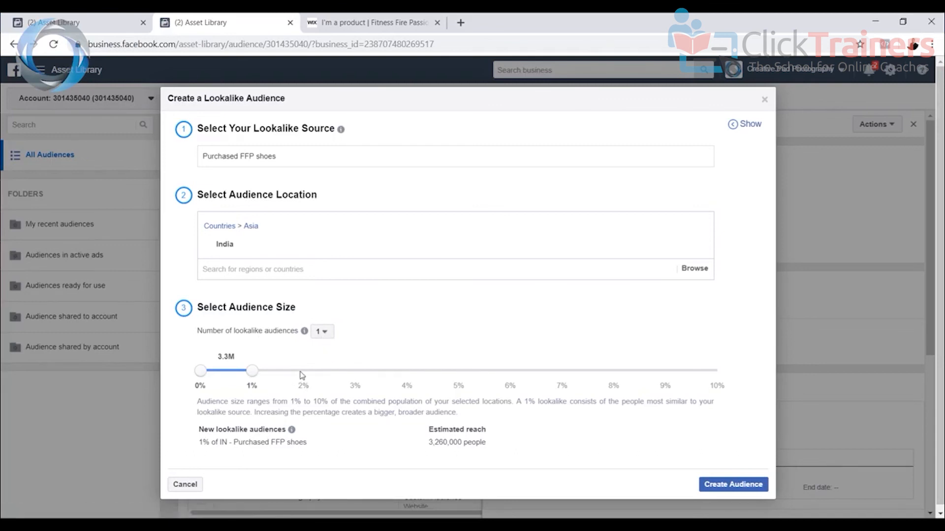
Create one lookalike audience at 1% size and close the Purchased FFP shoes details
{"action": "left_click_drag", "start_coordinate": [215, 357], "coordinate": [243, 360]}
{"action": "left_click", "coordinate": [286, 157]}
{"action": "left_click", "coordinate": [184, 176]}
{"action": "left_click", "coordinate": [714, 488]}
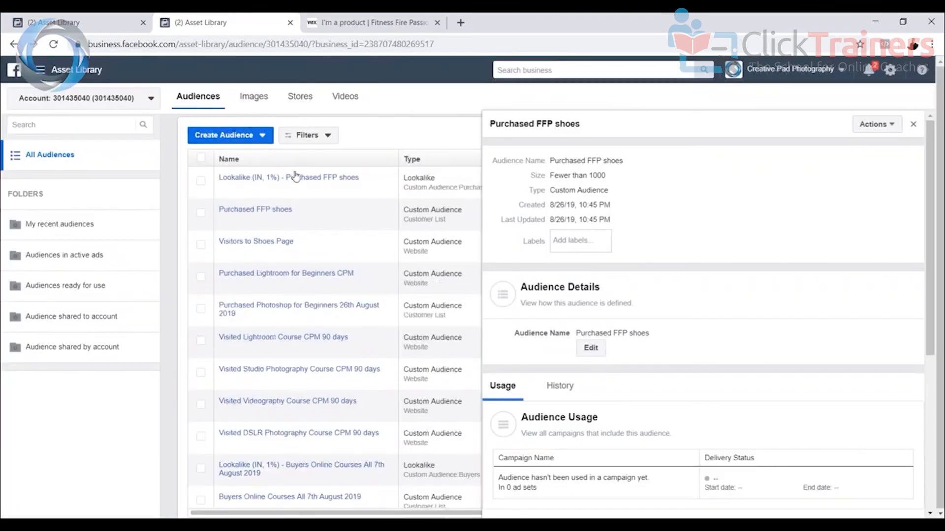
{"action": "mouse_move", "coordinate": [297, 184]}
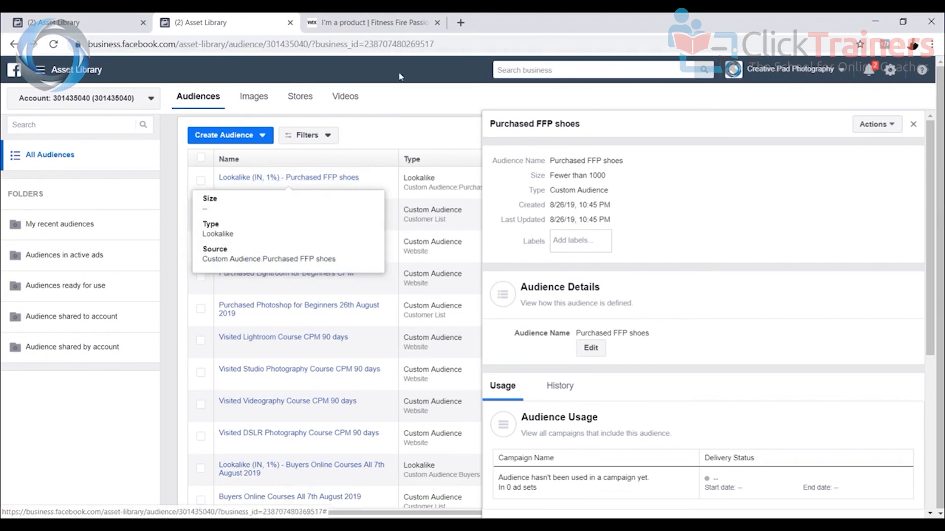
{"action": "left_click", "coordinate": [913, 125]}
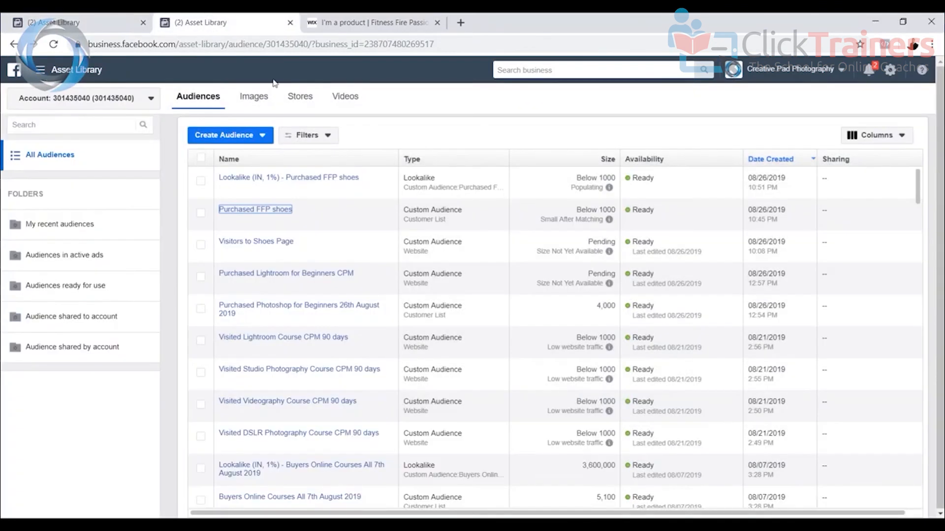
Switch to Ads Manager, start creating a campaign and continue the unfinished Jogger shoes draft
{"action": "mouse_move", "coordinate": [41, 69]}
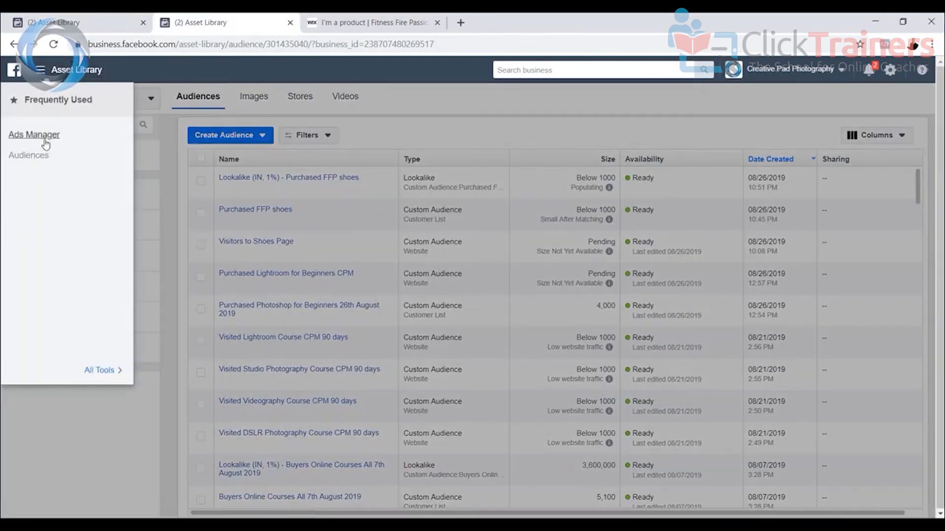
{"action": "left_click", "coordinate": [46, 133]}
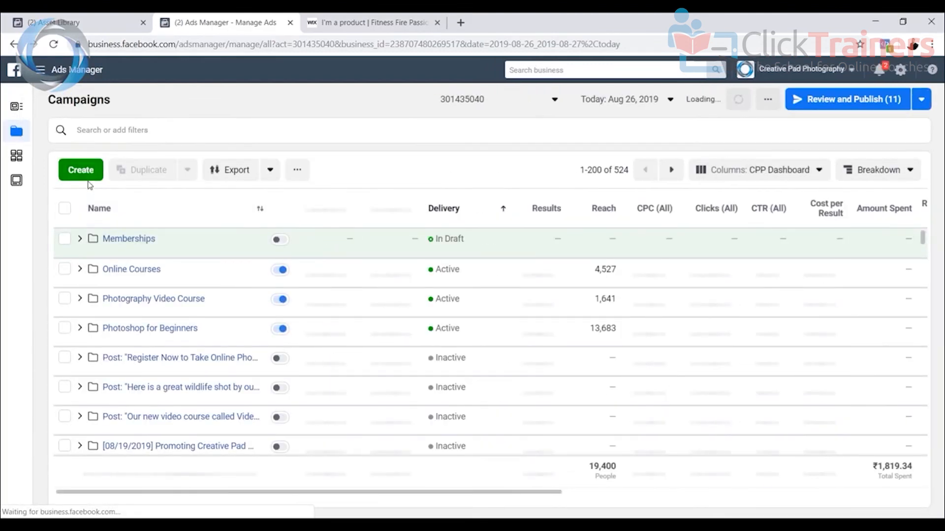
{"action": "left_click", "coordinate": [82, 171]}
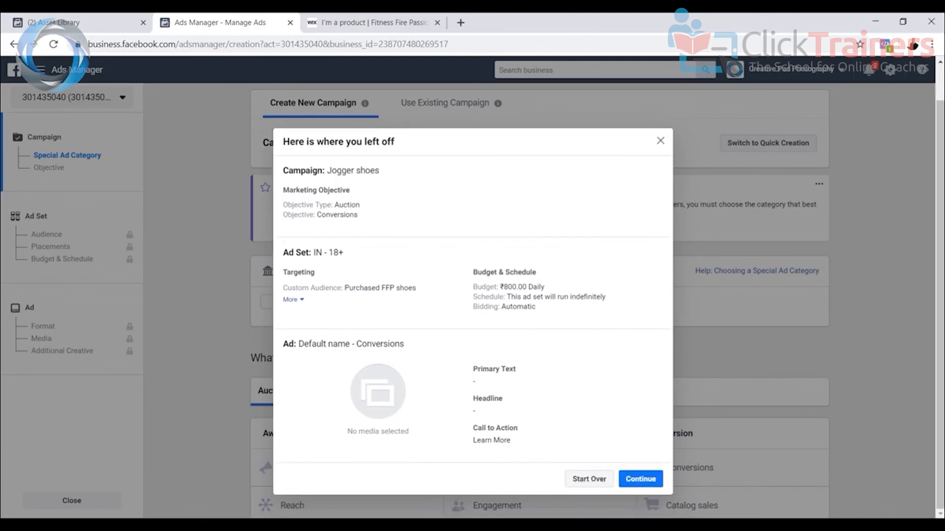
{"action": "left_click", "coordinate": [623, 476]}
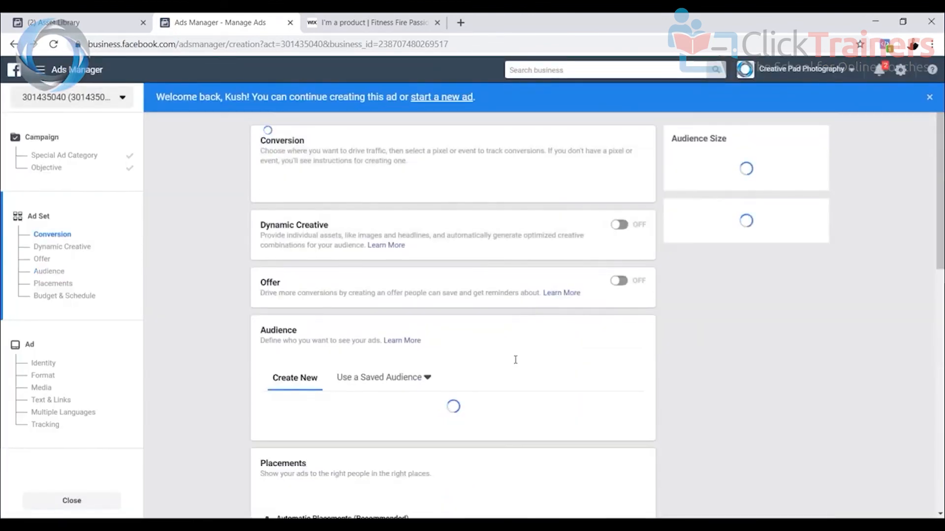
Add the Lookalike (IN, 1%) - Purchased FFP shoes audience to the ad set's custom audiences
{"action": "scroll", "coordinate": [516, 363], "scroll_direction": "down", "scroll_amount": 4}
{"action": "scroll", "coordinate": [519, 359], "scroll_direction": "up", "scroll_amount": 6}
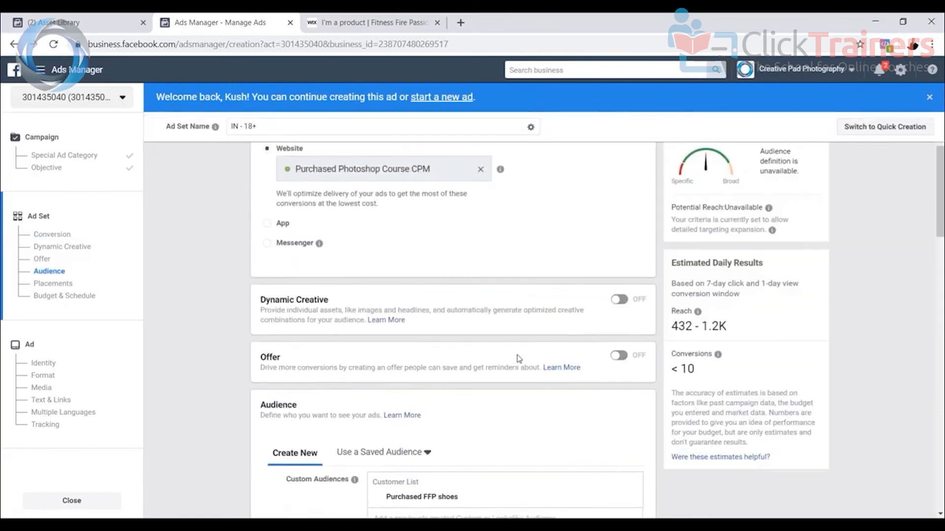
{"action": "scroll", "coordinate": [516, 358], "scroll_direction": "down", "scroll_amount": 7}
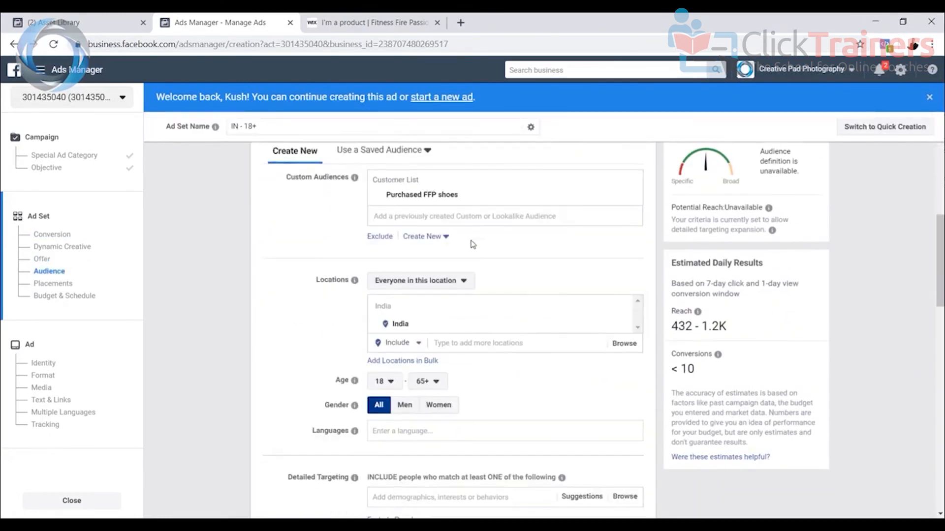
{"action": "scroll", "coordinate": [464, 209], "scroll_direction": "up", "scroll_amount": 2}
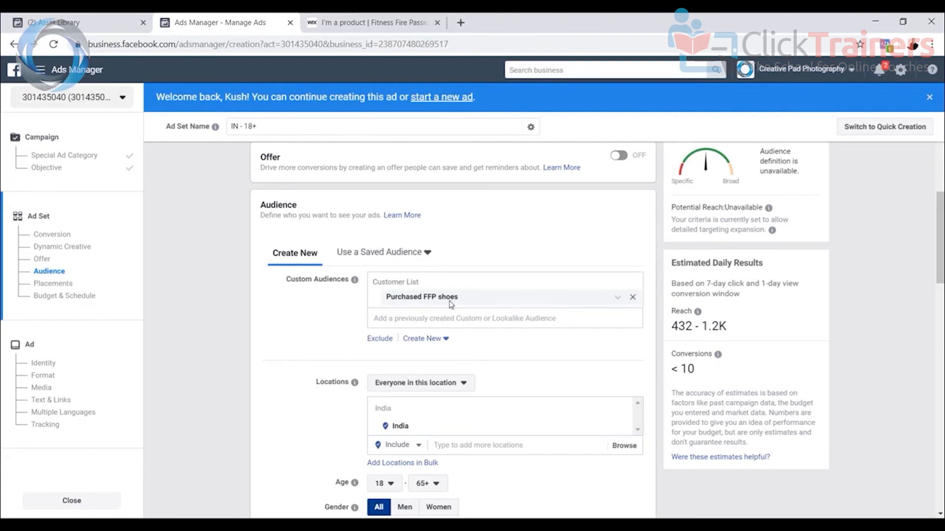
{"action": "left_click", "coordinate": [423, 318]}
{"action": "type", "text": "lookalike"}
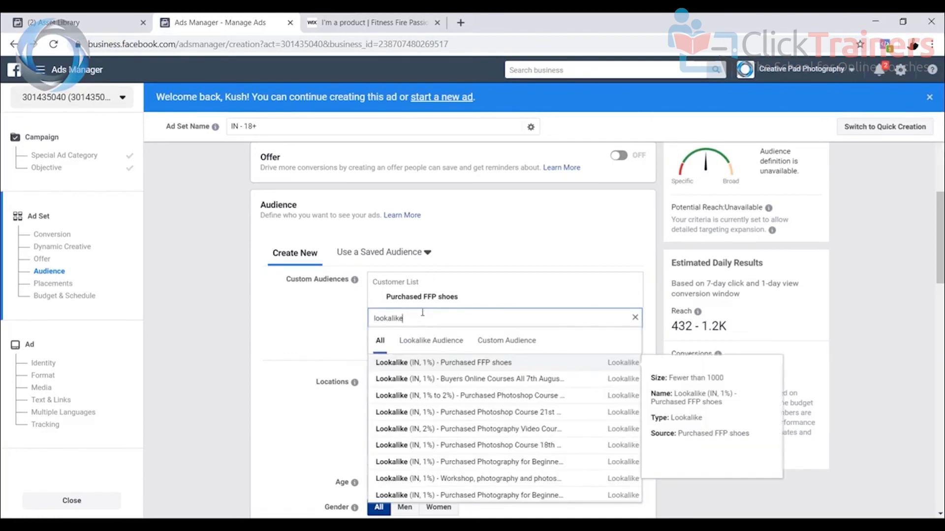
{"action": "left_click", "coordinate": [455, 366]}
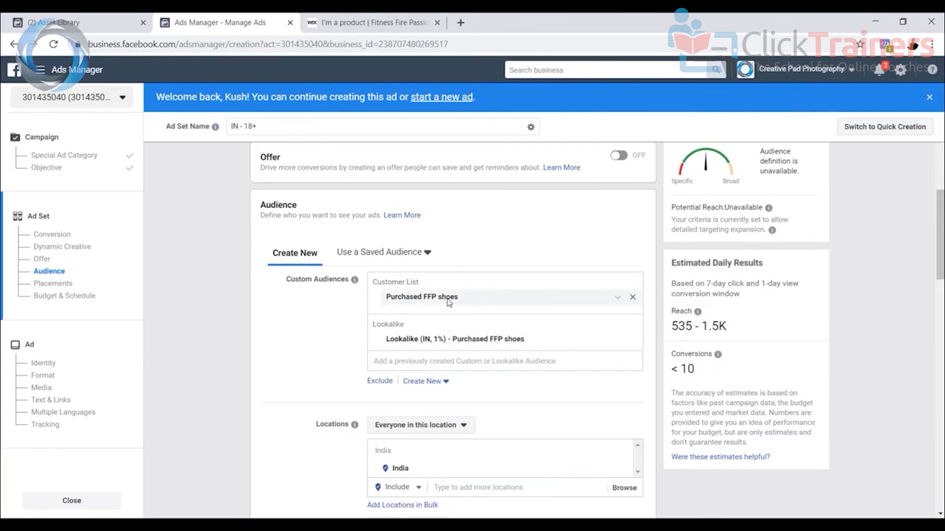
Review the Wix shoe product page and the ad set's location, age, gender and detailed targeting settings
{"action": "left_click", "coordinate": [386, 26]}
{"action": "left_click", "coordinate": [256, 26]}
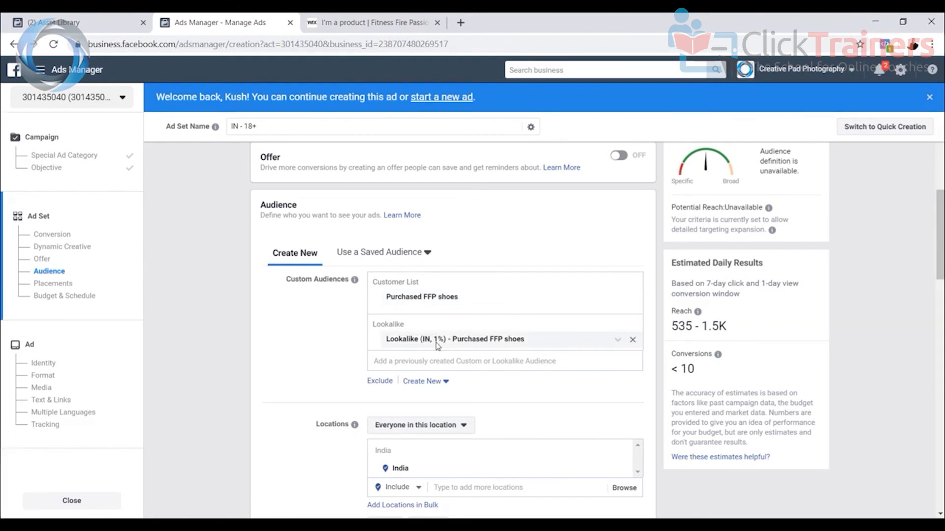
{"action": "scroll", "coordinate": [438, 346], "scroll_direction": "down", "scroll_amount": 4}
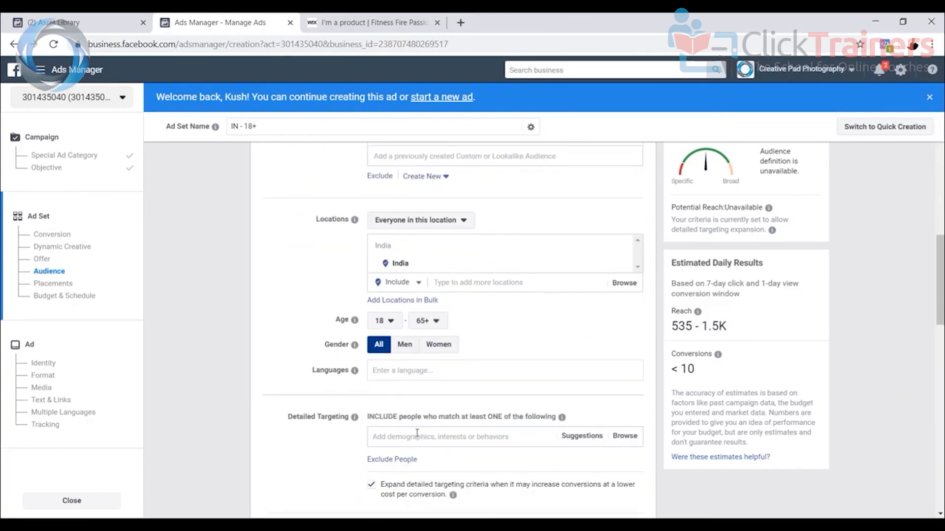
{"action": "scroll", "coordinate": [481, 325], "scroll_direction": "up", "scroll_amount": 4}
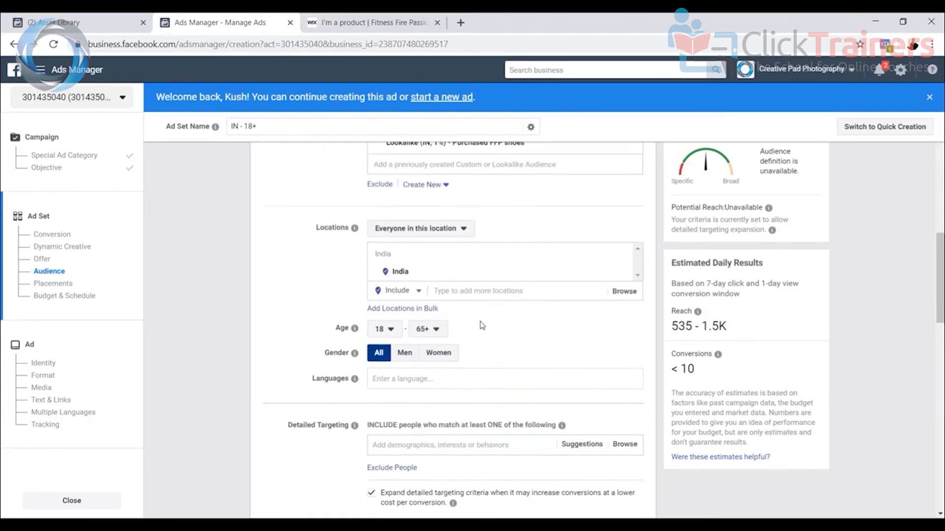